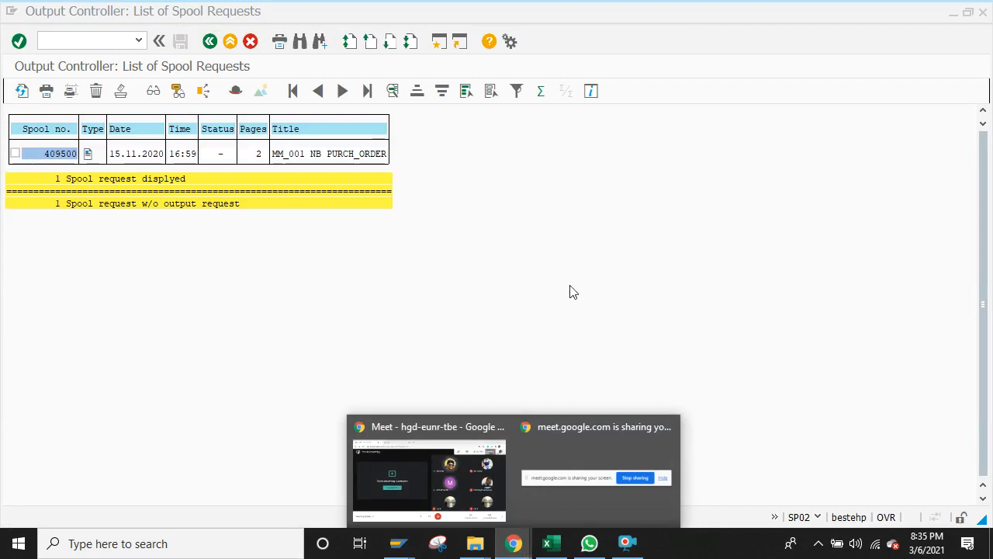
Step: Close the spool request (SP02) and periodic account statement (F.27) sessions
left_click(577, 257)
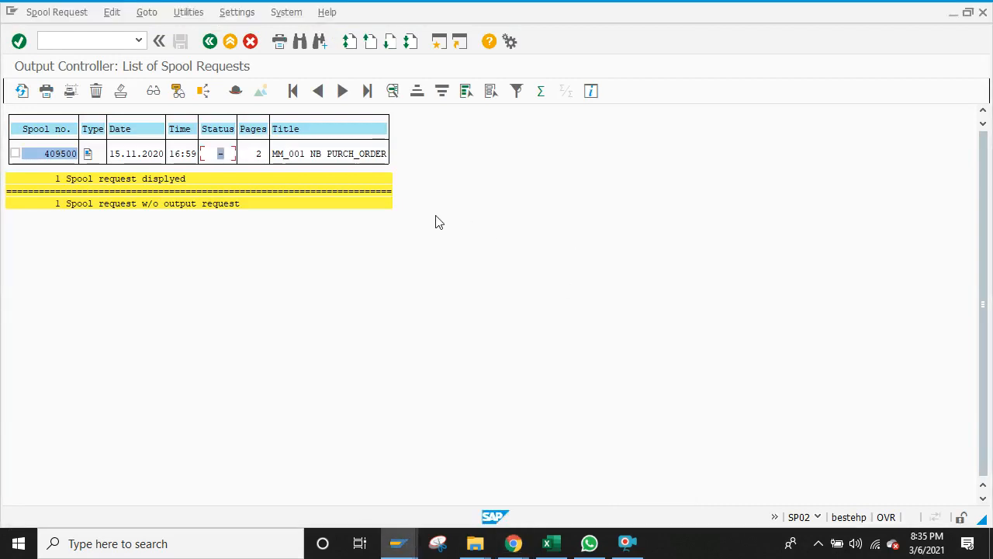
left_click(62, 44)
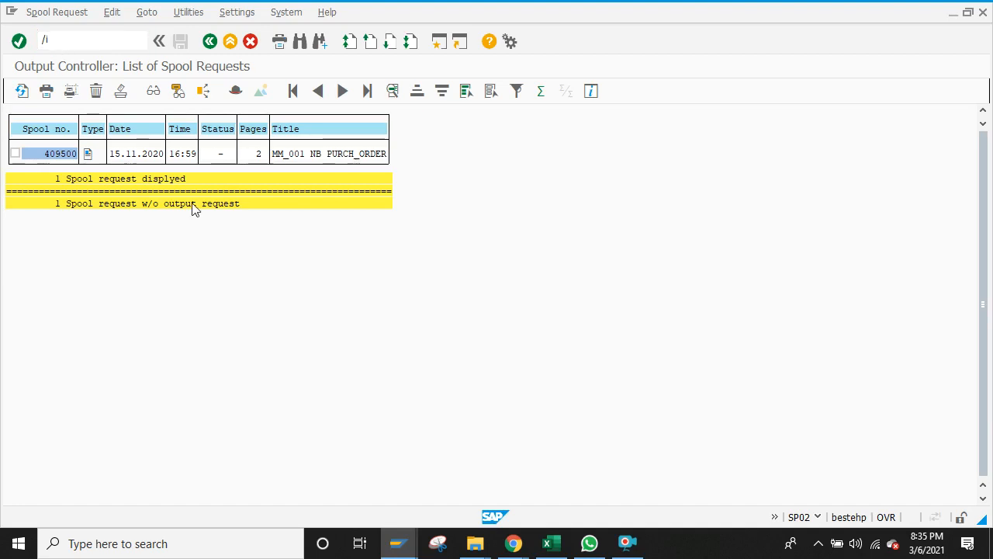
key("alt+Tab")
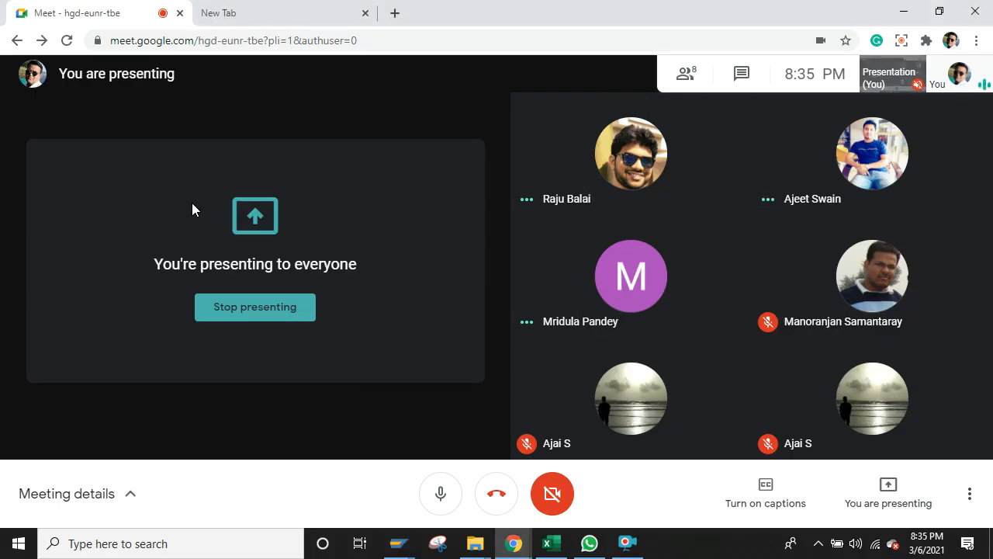
left_click(406, 545)
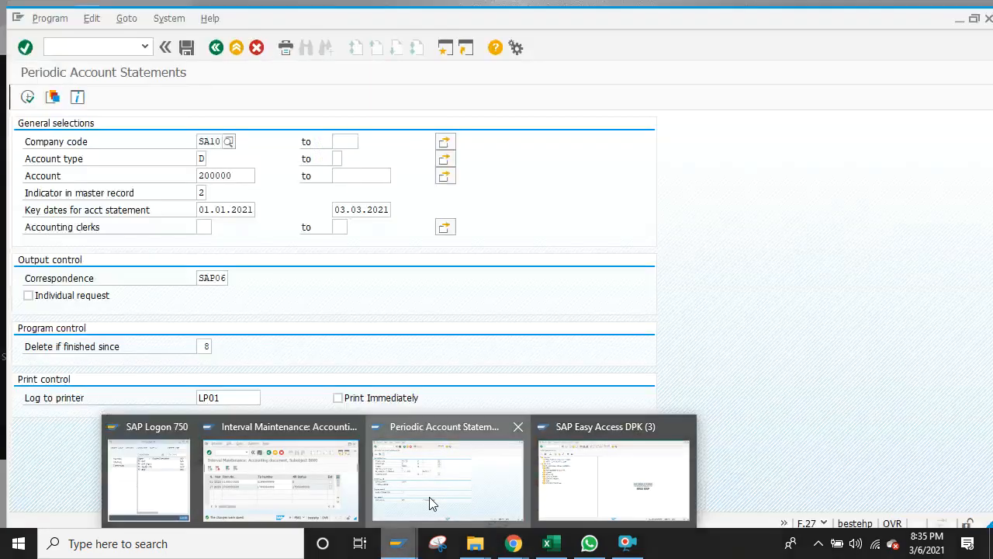
left_click(429, 496)
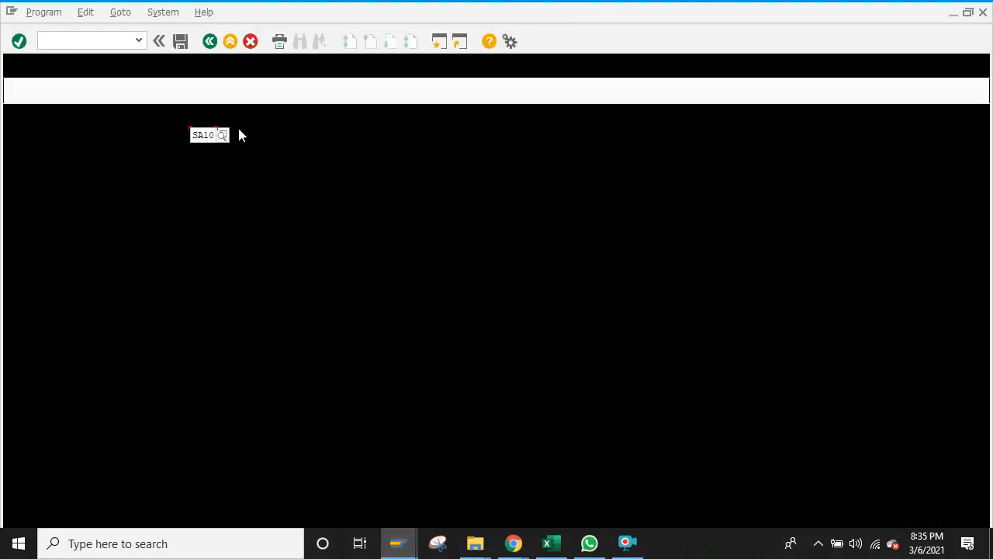
left_click(118, 38)
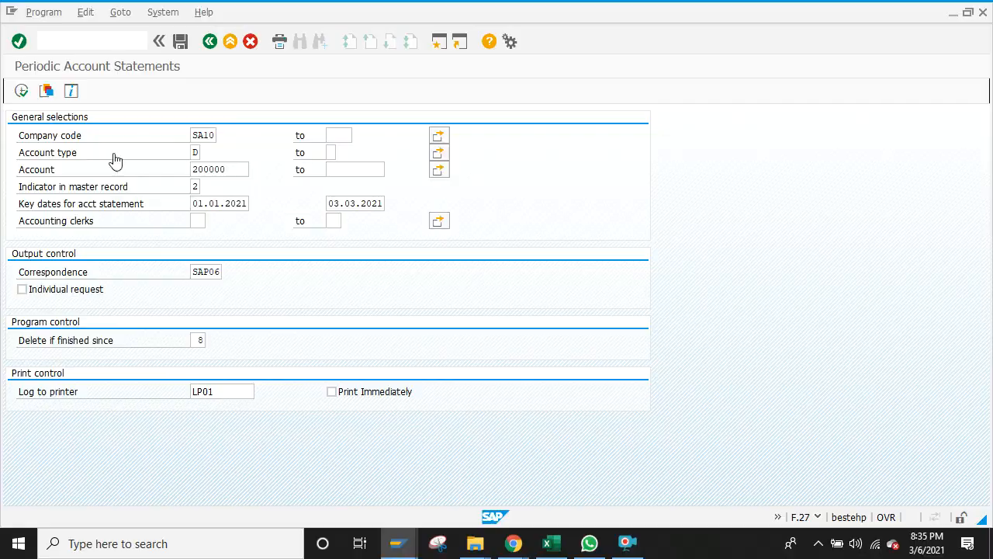
key("alt+Tab")
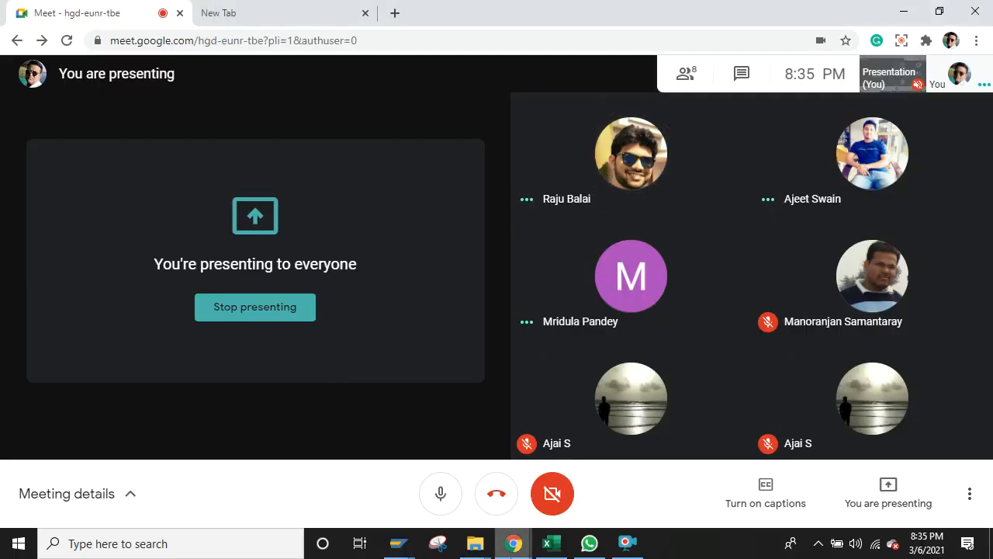
Step: Leave the B000 accounting document interval maintenance and return to the SAP Easy Access menu
mouse_move(398, 547)
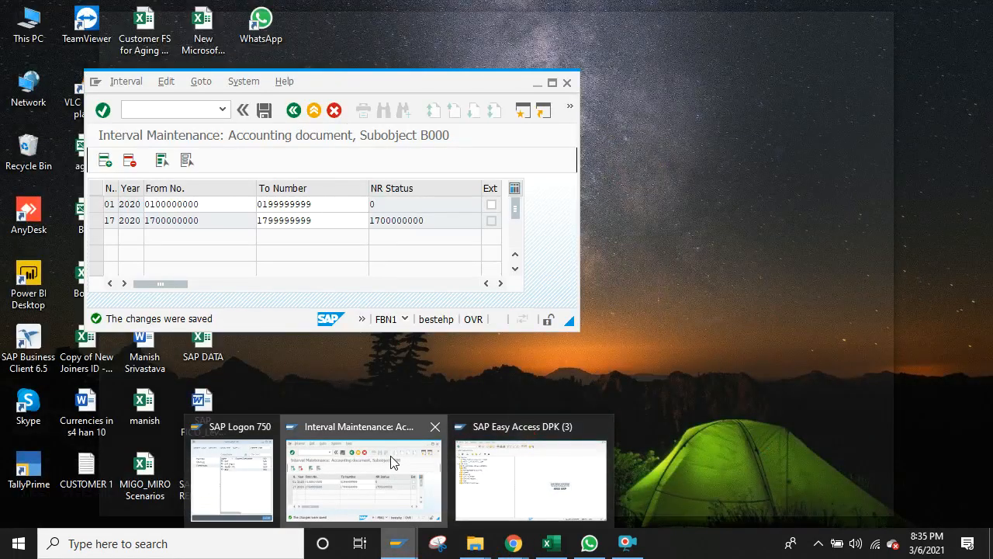
left_click(392, 462)
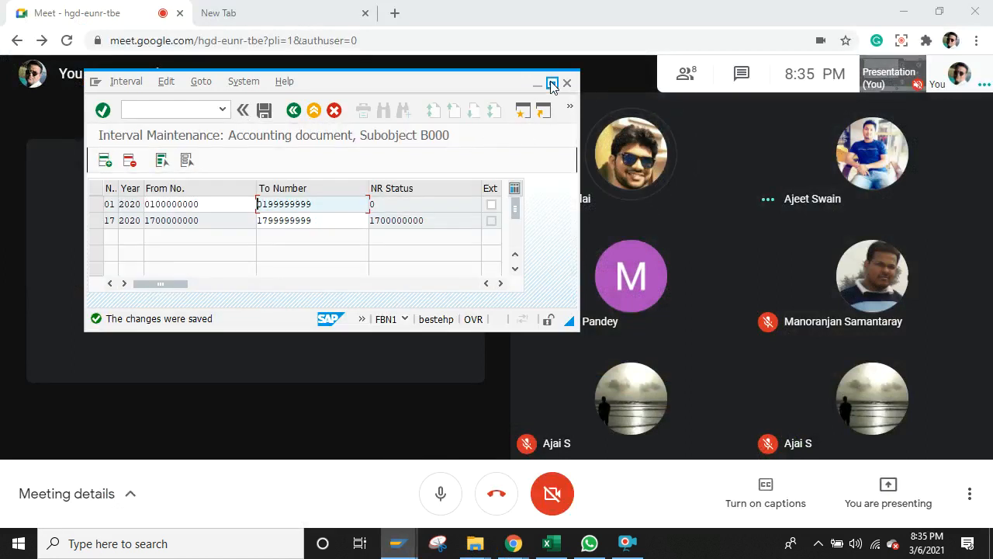
left_click(550, 82)
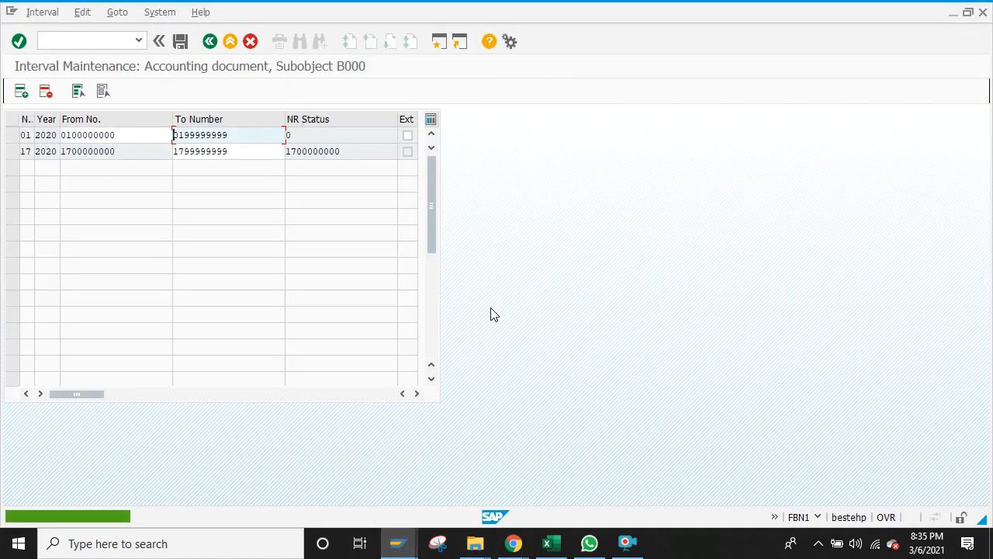
left_click(211, 42)
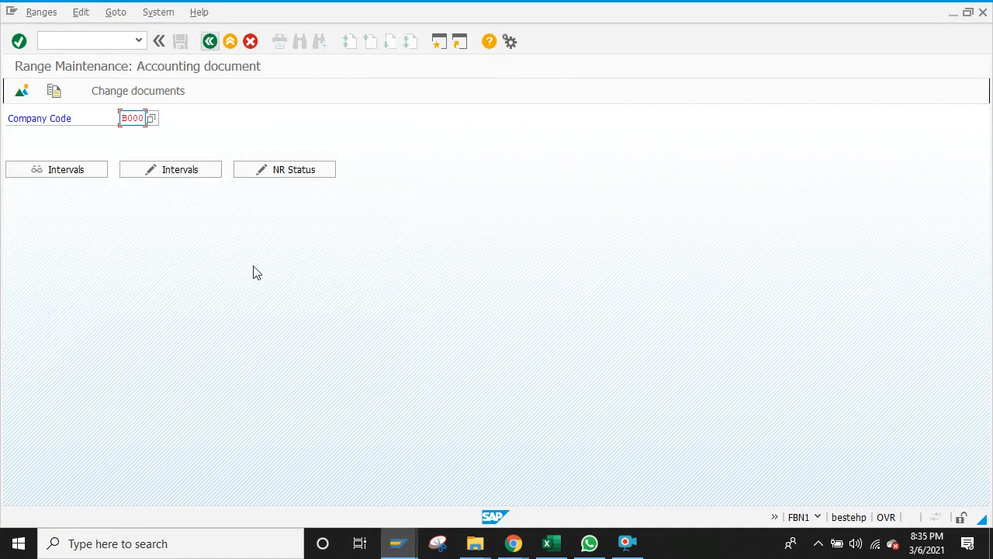
left_click(397, 543)
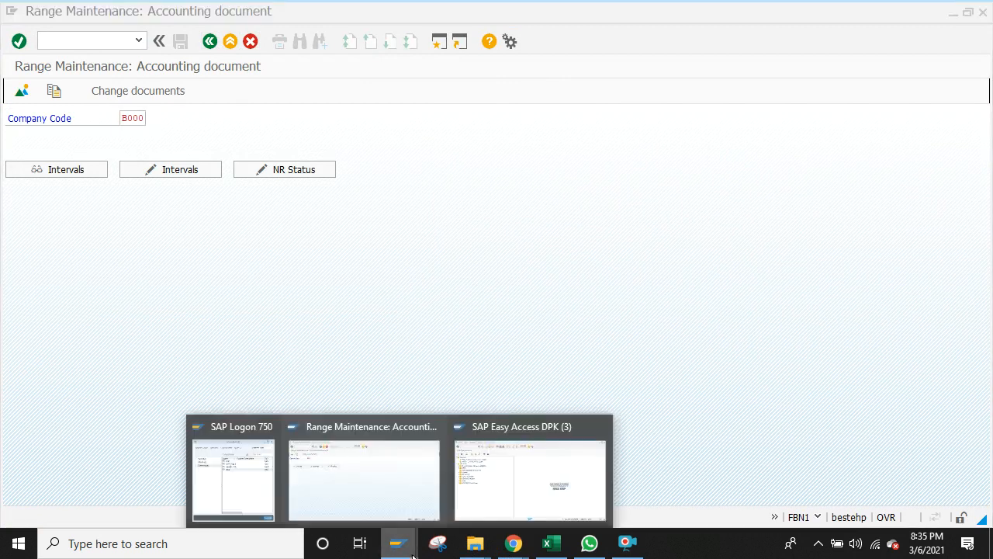
left_click(477, 506)
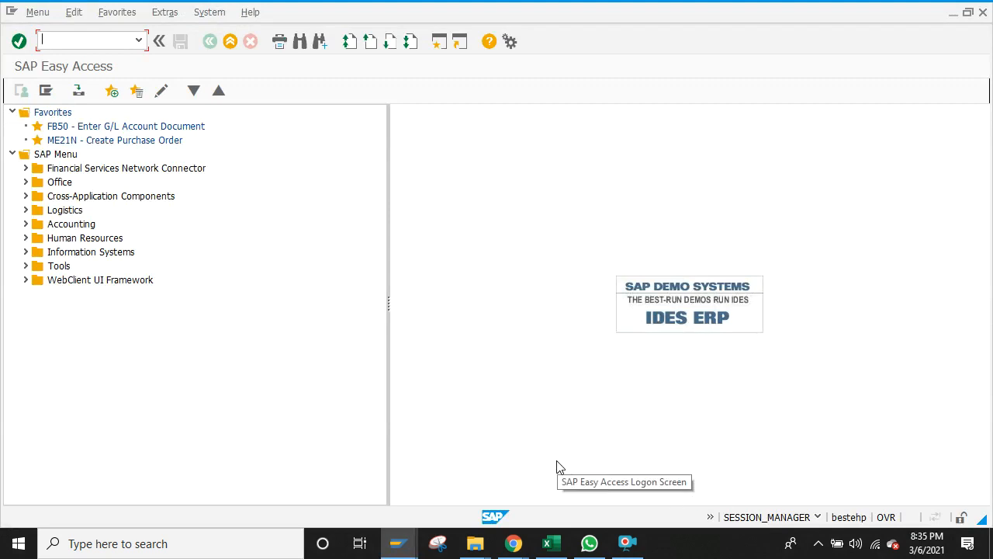
Step: Show the workbook's Table 1 sheet and select cell A5, 4. SAMPLE DOCUMENT
left_click(551, 543)
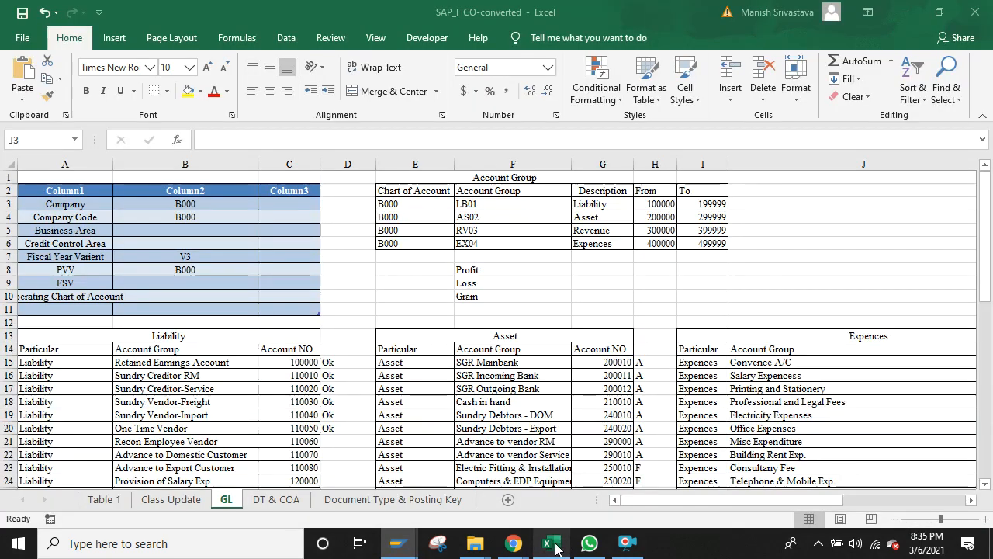
left_click(103, 499)
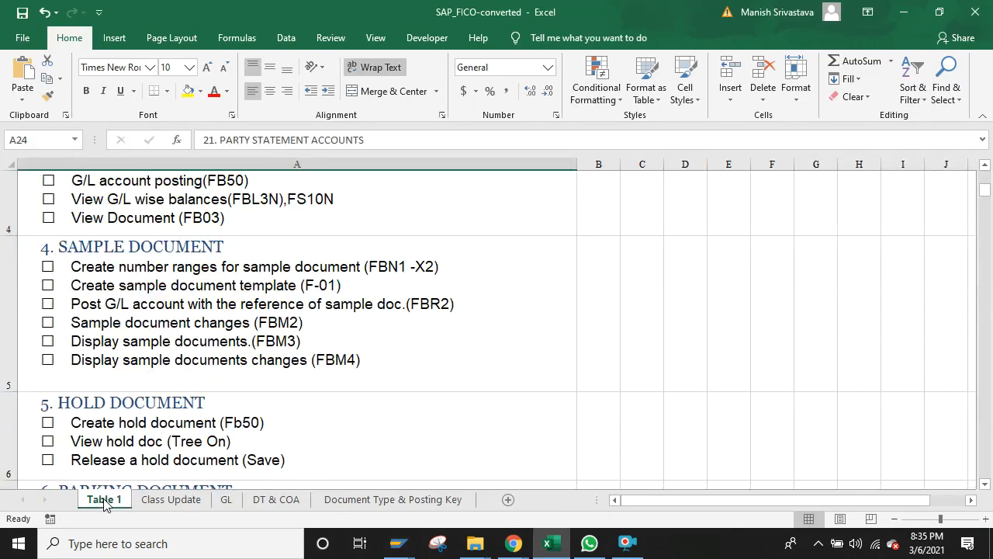
left_click(419, 325)
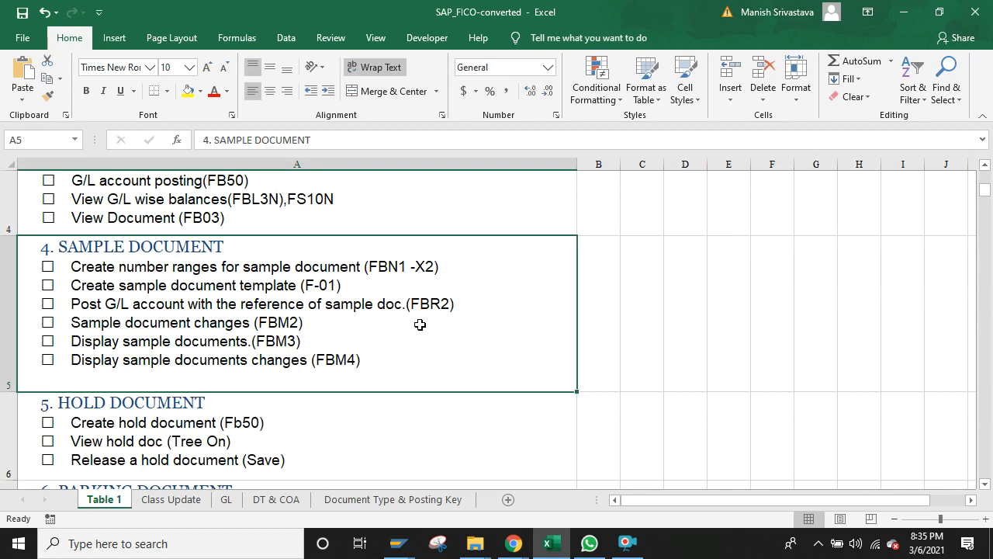
left_click(399, 547)
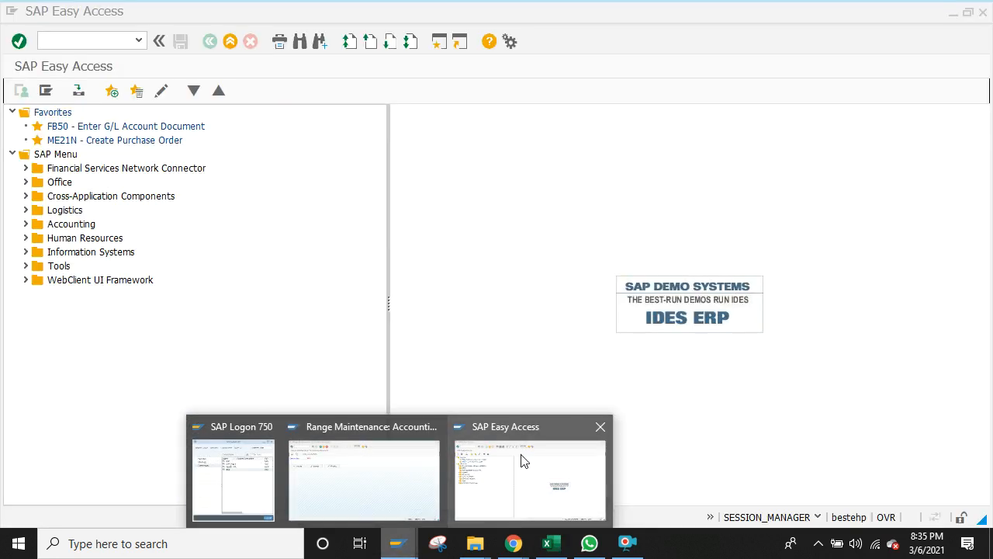
Step: Launch G/L account maintenance with FS00 and bring up the company code change dialog
left_click(521, 461)
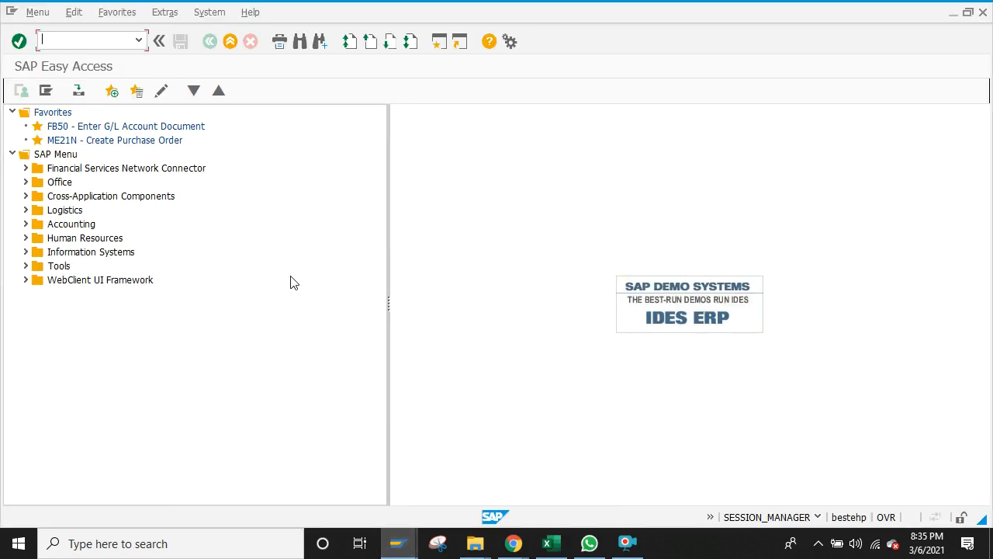
type("fs00")
key("Return")
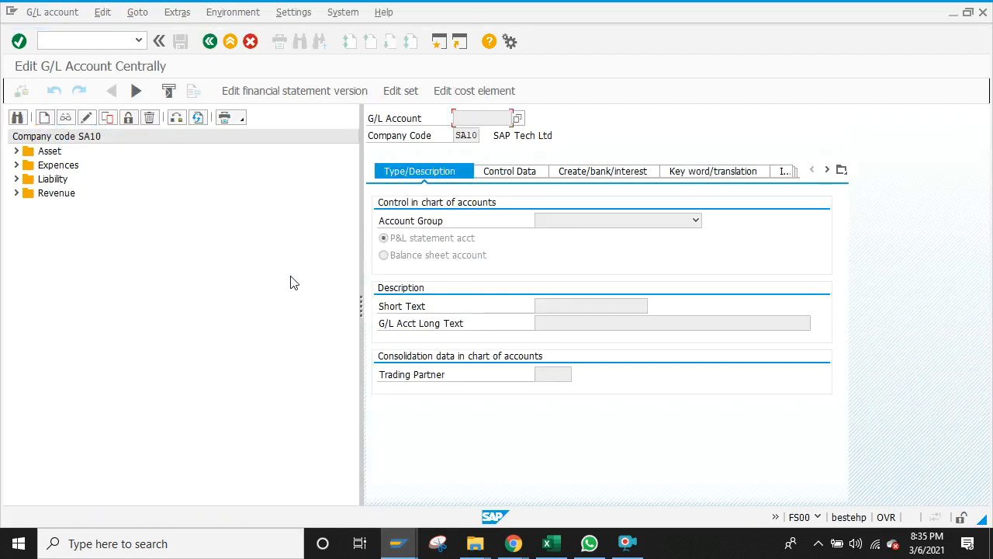
left_click(177, 119)
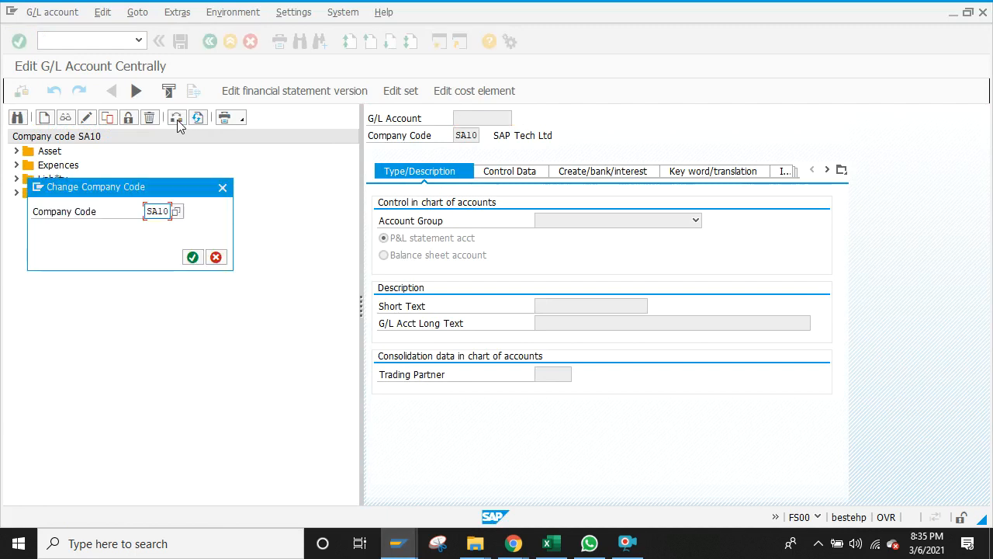
key("Return")
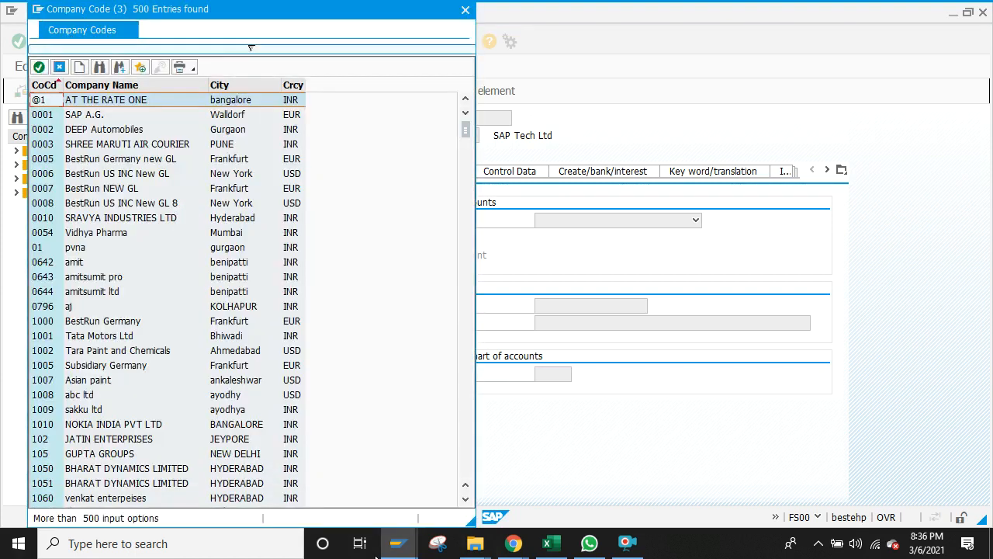
Step: Admit the waiting participant into the video call, then return to the G/L account window
mouse_move(514, 544)
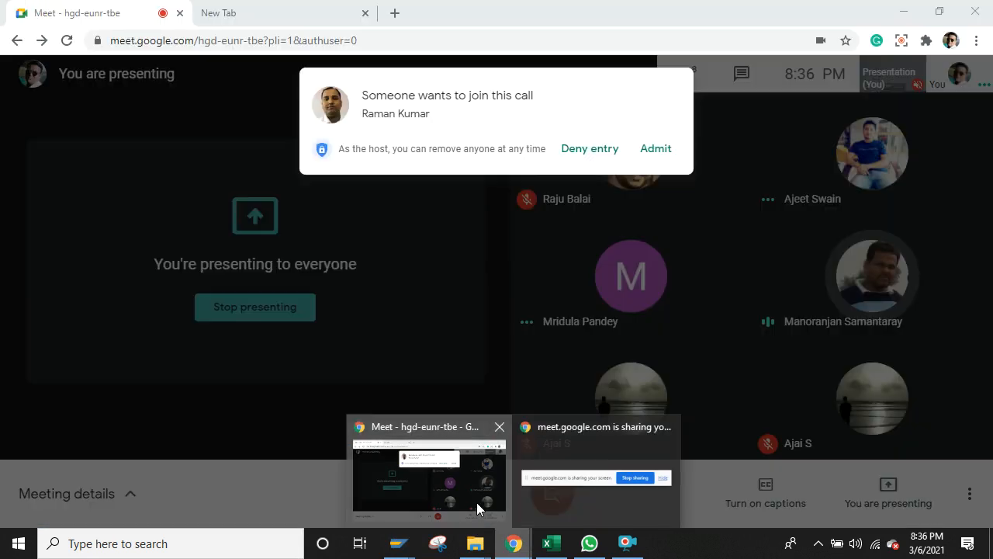
left_click(477, 503)
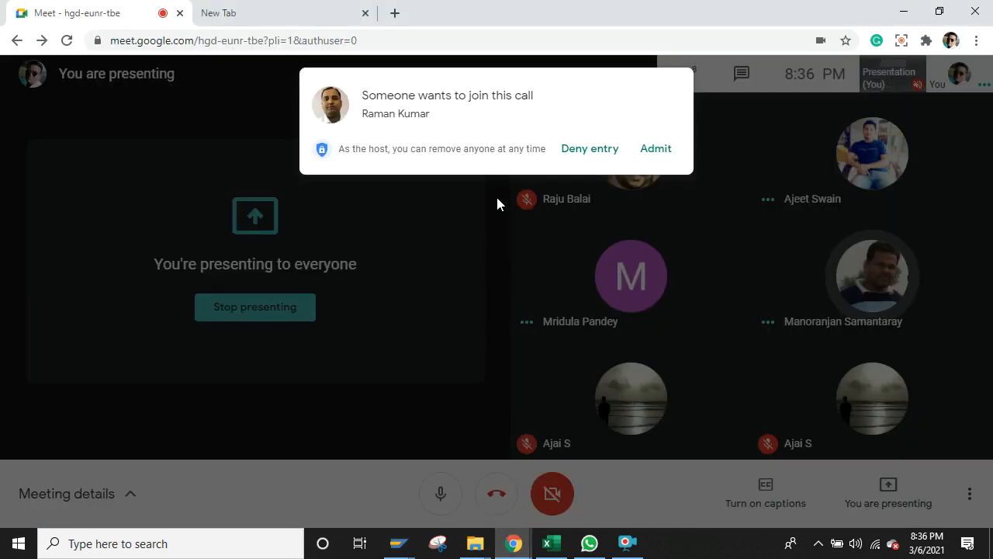
left_click(652, 151)
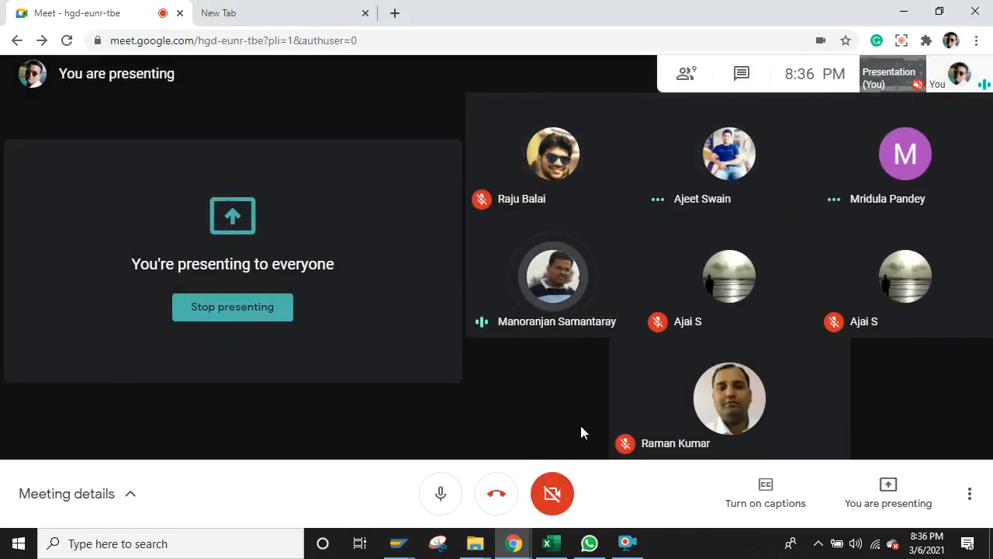
left_click(404, 542)
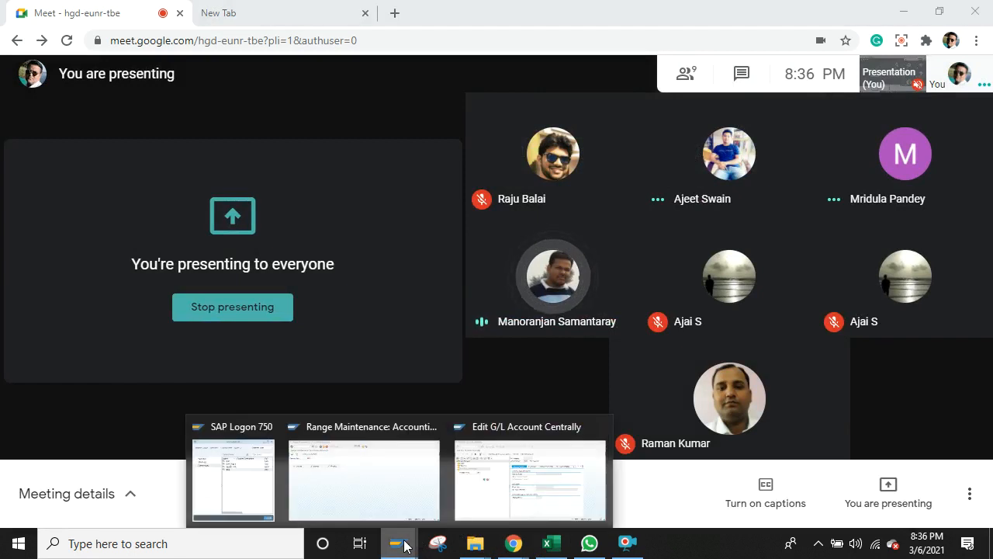
left_click(508, 494)
Step: Search the company code list for B000, select it and confirm the change
key("F4")
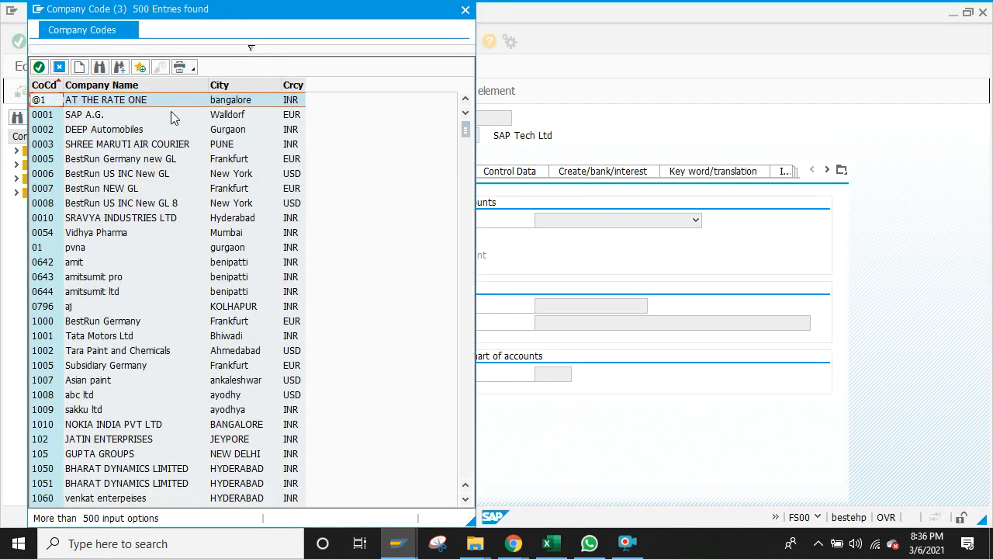
left_click(100, 68)
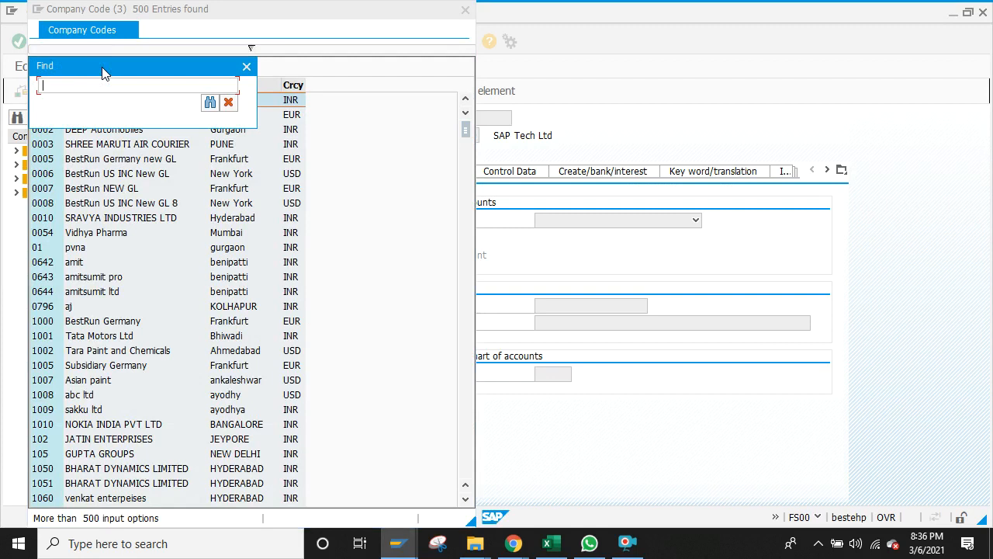
type("s")
key("Return")
left_click(100, 68)
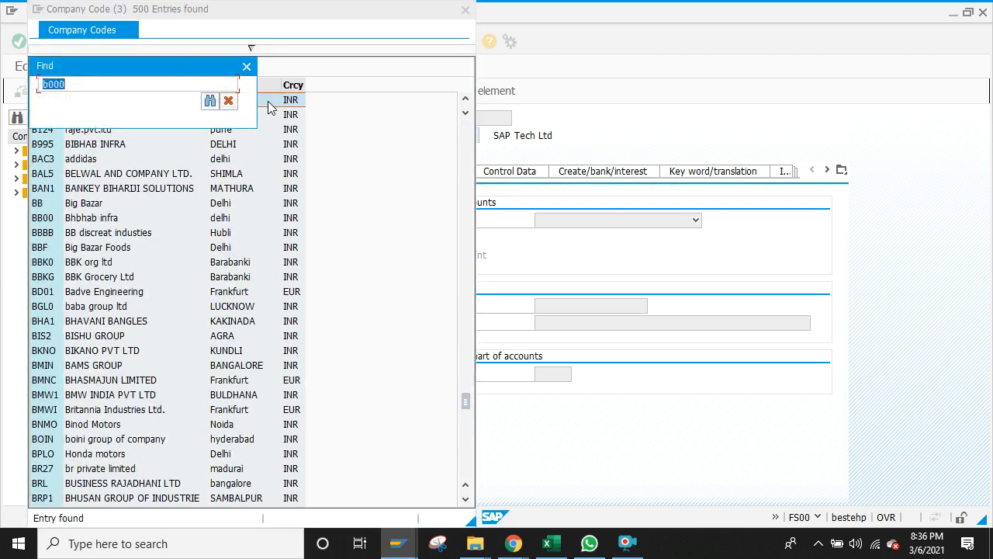
left_click(211, 100)
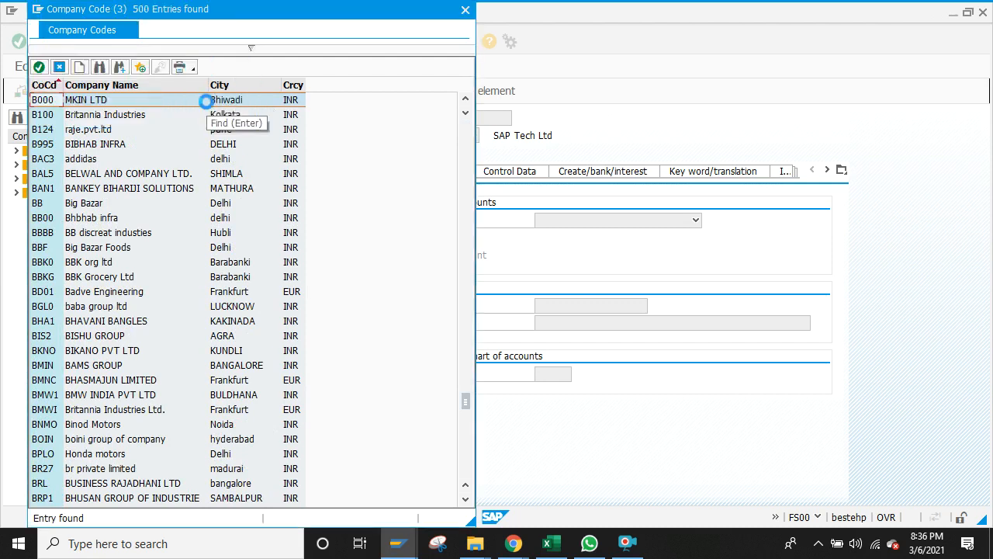
double_click(90, 104)
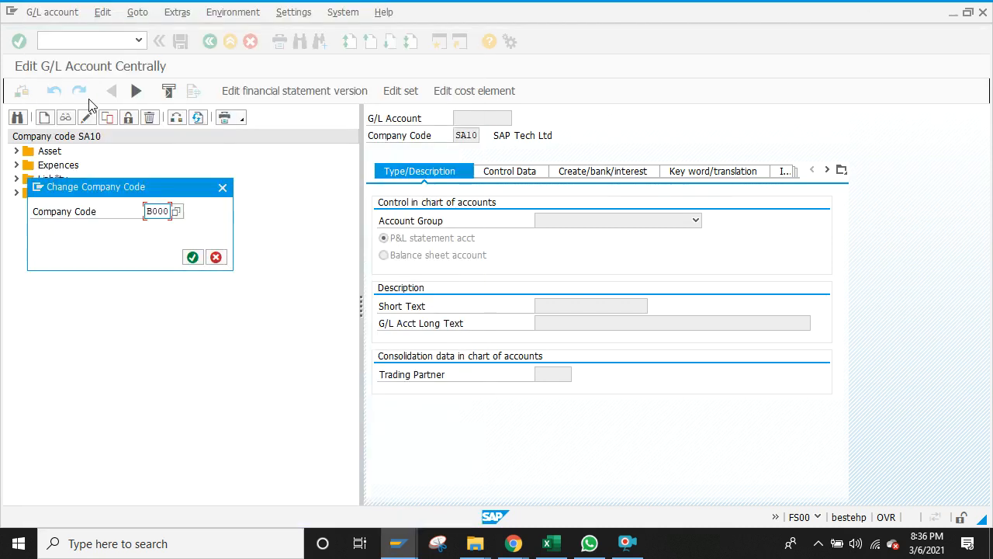
left_click(192, 258)
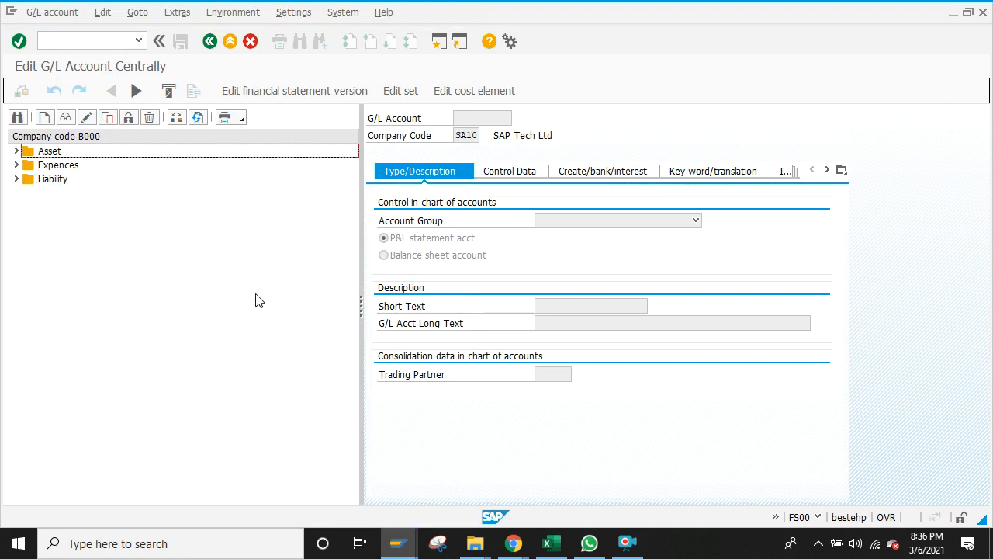
left_click(547, 546)
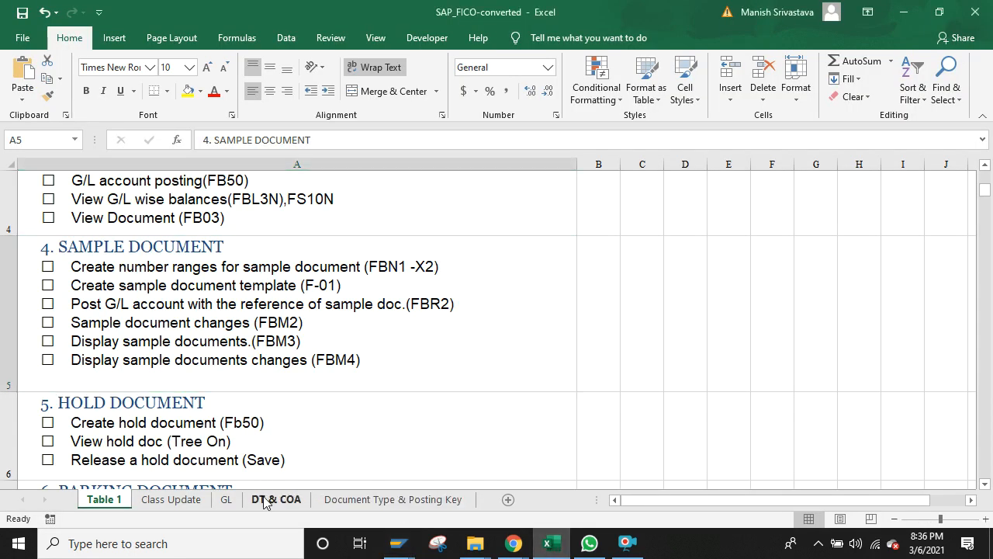
Step: Show the DT & COA sheet and read through the Chart of Accounts definition notes
left_click(264, 501)
left_click(350, 439)
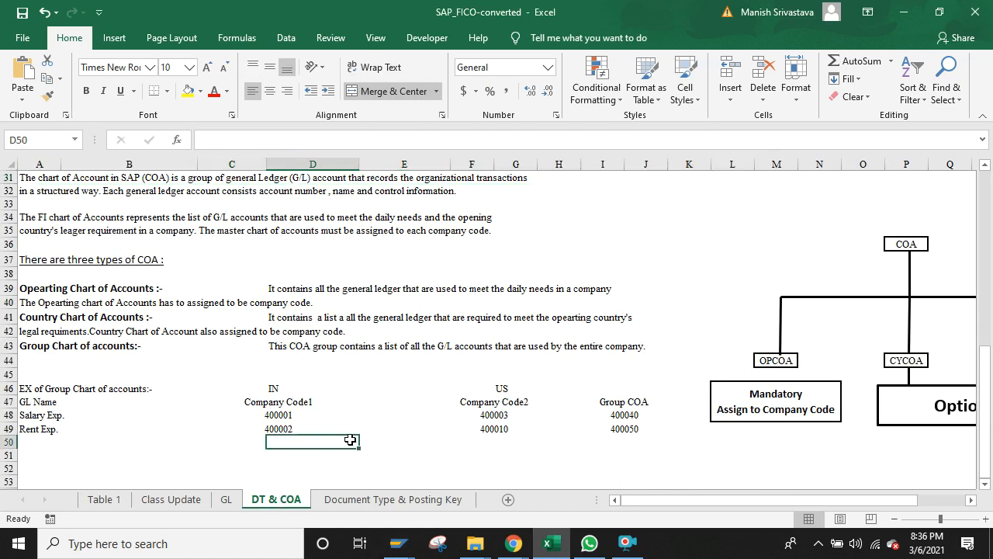
key("Up")
key("Up")
key("Up")
key("Up")
key("Up")
key("Up")
key("Up")
key("Up")
key("Up")
key("Up")
key("Up")
key("Up")
key("Up")
key("Up")
key("Up")
key("Up")
key("Up")
key("Up")
key("Up")
key("Up")
key("Up")
key("Up")
key("Up")
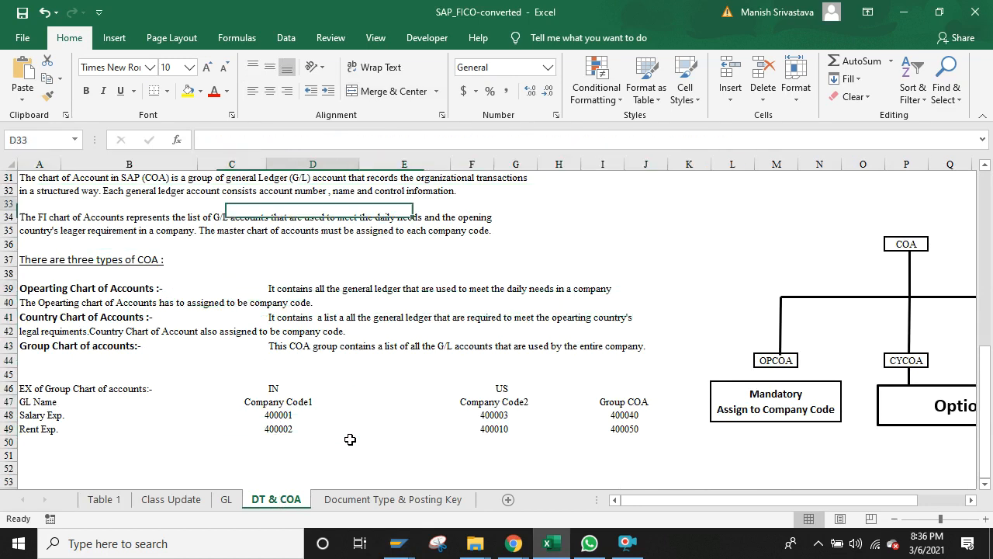
key("Up")
key("Up")
key("Up")
key("Up")
key("Up")
key("Up")
key("Up")
key("Up")
key("Up")
key("Up")
key("Up")
key("Up")
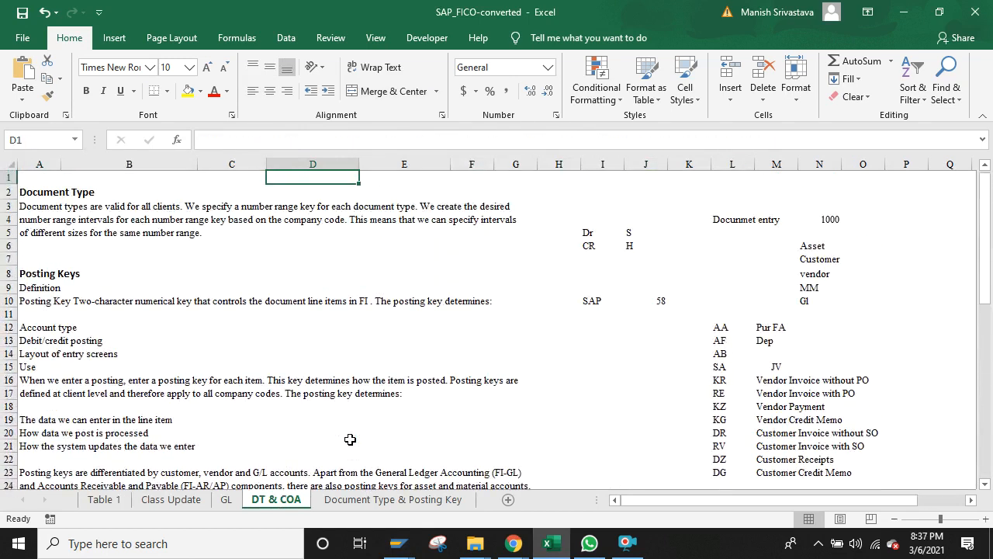
key("Down")
key("Down")
key("Down")
key("Down")
key("Down")
key("Down")
key("Down")
key("Down")
key("Down")
key("Down")
key("Down")
key("Down")
key("Down")
key("Down")
key("Down")
key("Down")
key("Down")
key("Down")
key("Down")
key("Down")
key("Down")
key("Down")
key("Down")
key("Down")
key("Down")
key("Down")
key("Down")
key("Down")
key("Down")
key("Down")
key("Down")
key("Down")
key("Down")
key("Down")
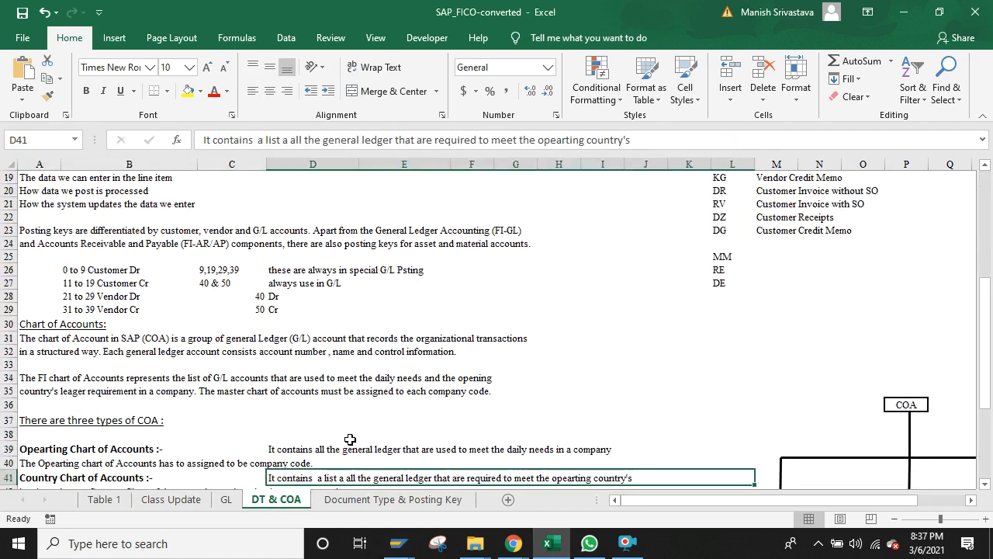
key("Up")
key("Up")
key("Up")
key("Up")
key("Up")
key("Up")
key("Up")
key("Up")
key("Up")
key("Up")
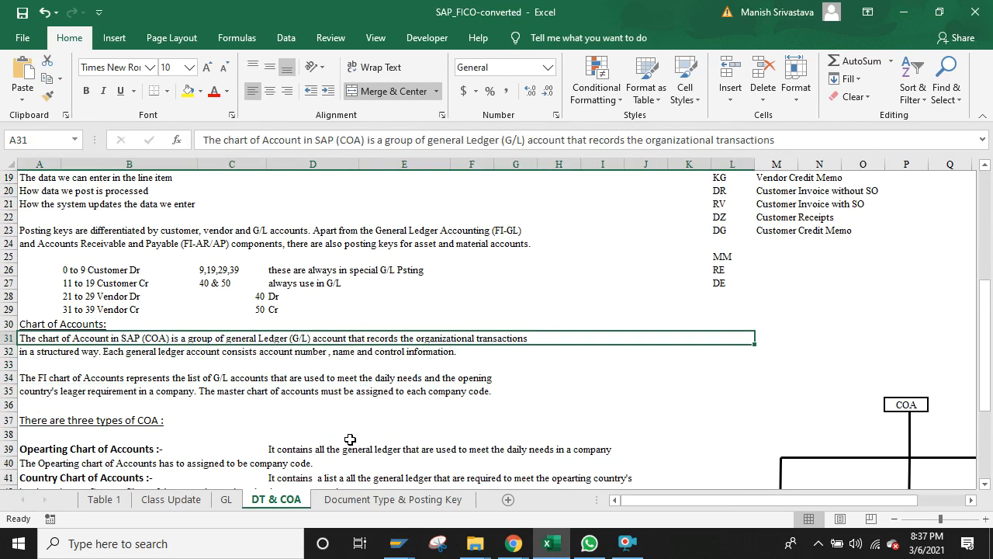
key("Down")
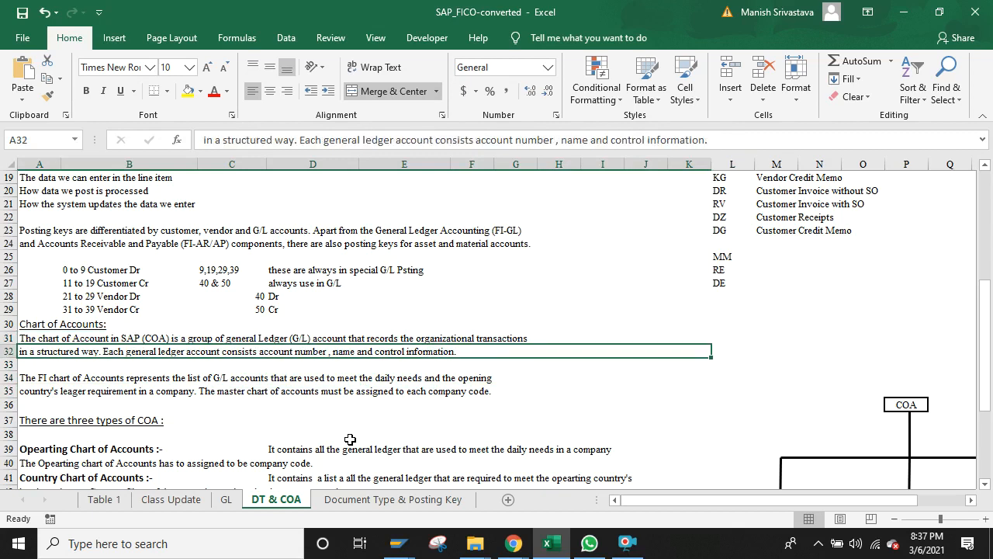
key("Down")
key("Down")
key("Down")
key("Down")
key("Down")
key("Down")
key("Down")
key("Down")
key("Down")
key("Down")
key("Down")
key("Down")
key("Down")
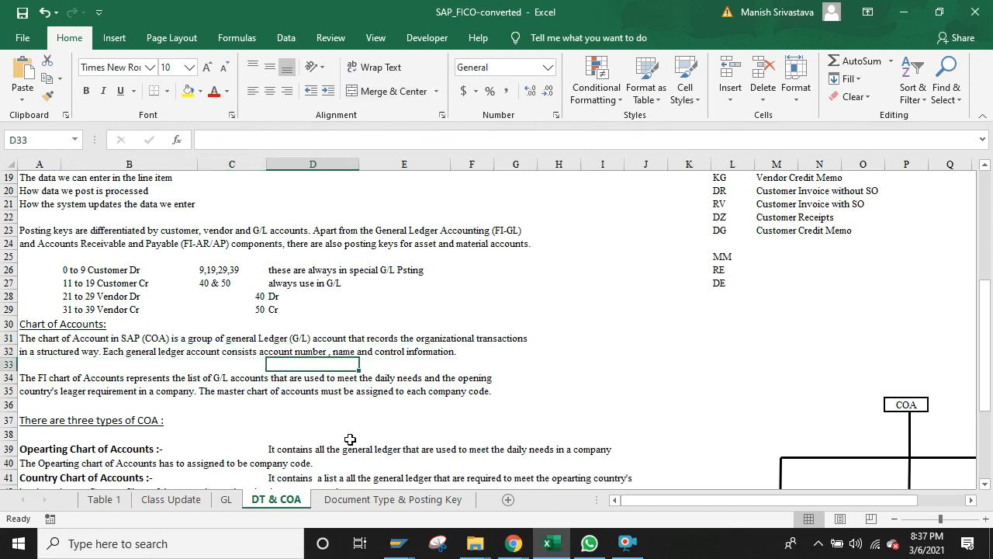
key("Right")
key("Right")
key("Right")
key("Down")
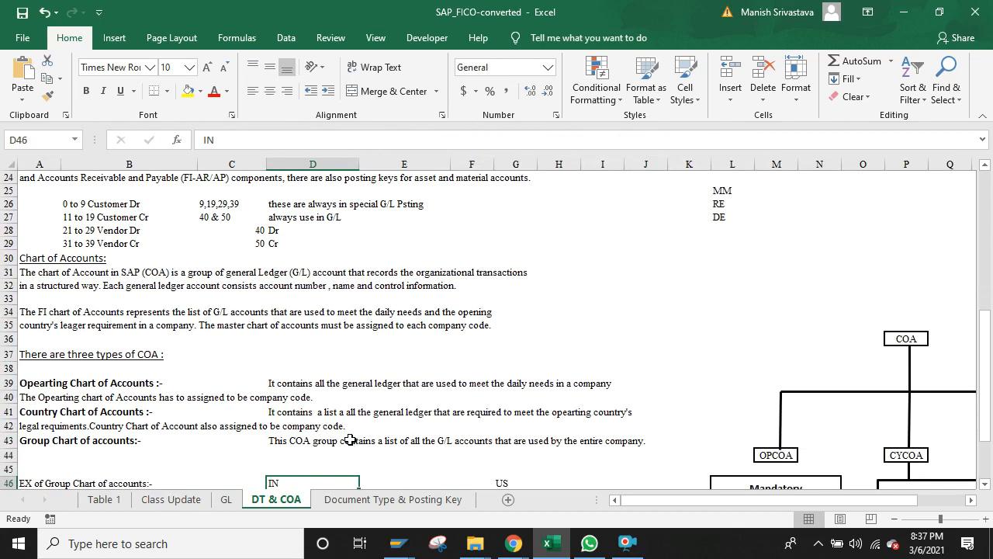
key("Up")
key("Up")
key("Up")
key("Up")
key("Up")
key("Up")
key("Left")
key("Left")
key("Left")
key("Up")
key("Right")
key("Right")
key("Right")
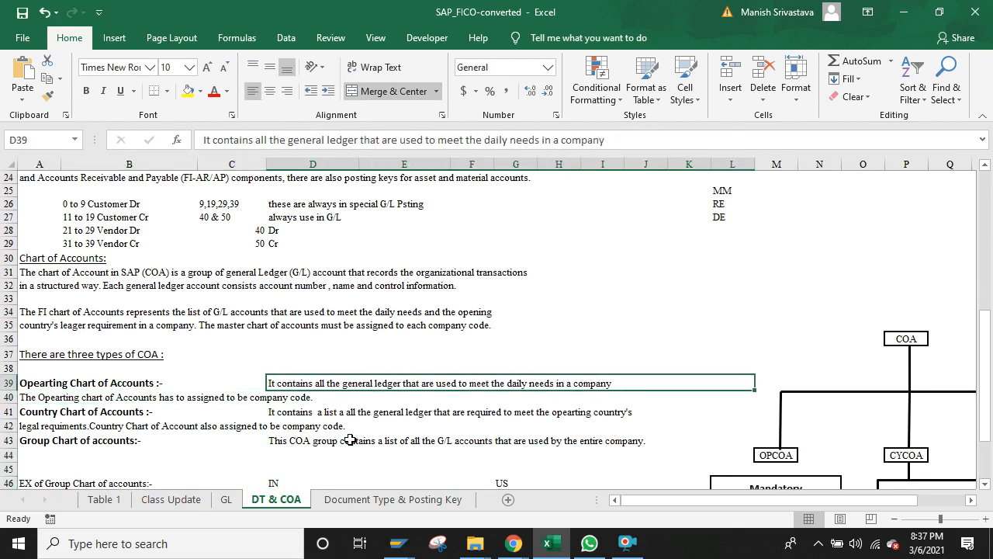
Step: Review the Country and Group Chart of Accounts headings and the example table
key("Left")
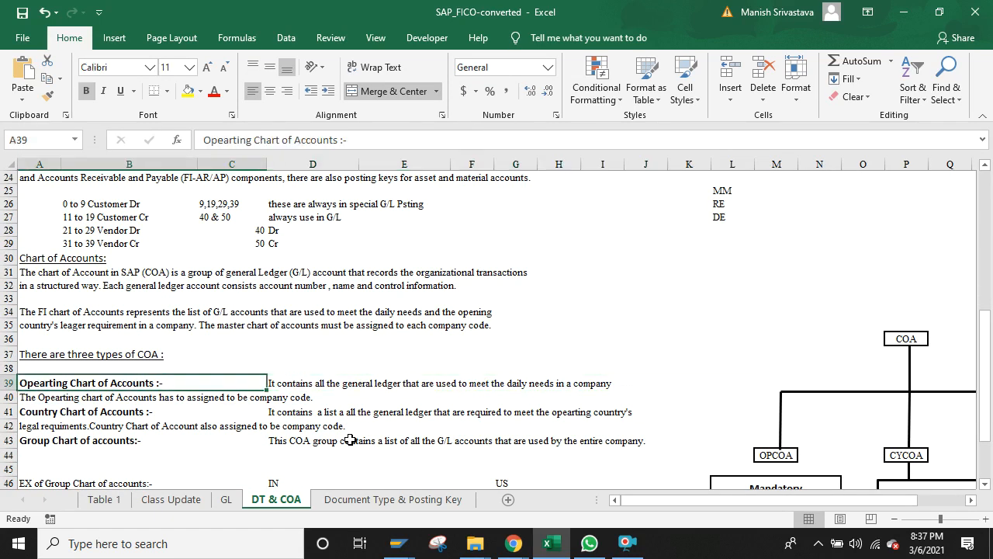
key("Down")
key("Down")
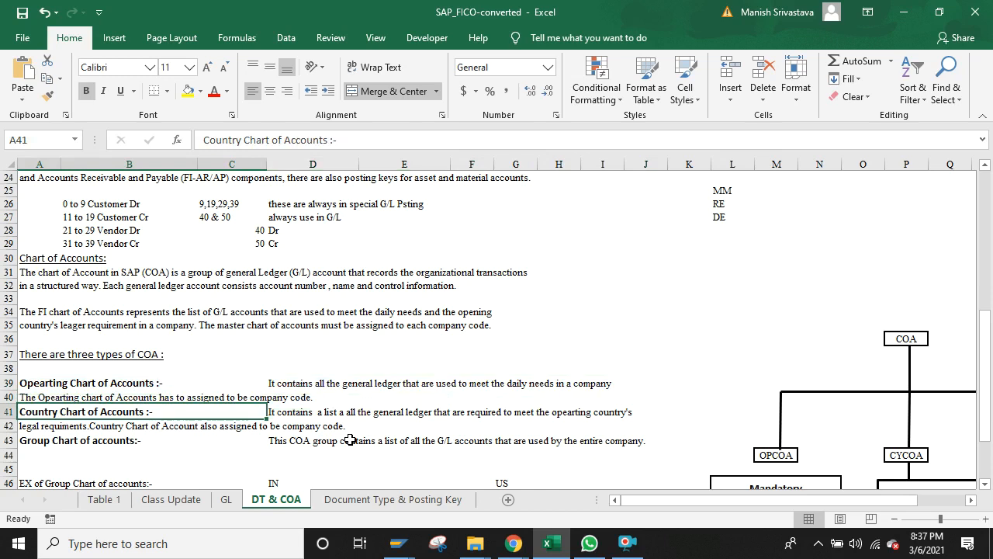
key("Down")
key("Down")
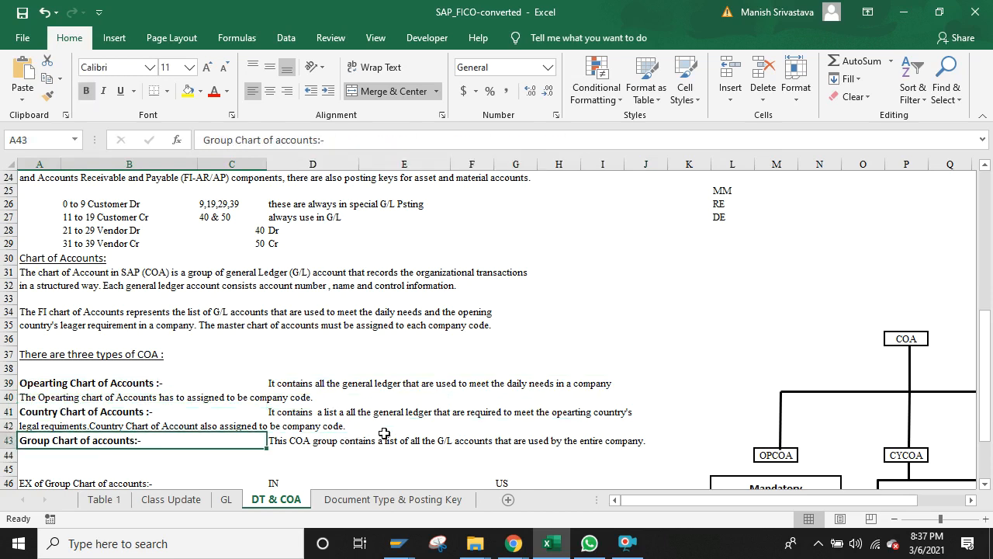
key("Up")
key("Up")
key("Down")
key("Down")
key("Right")
key("Up")
key("Up")
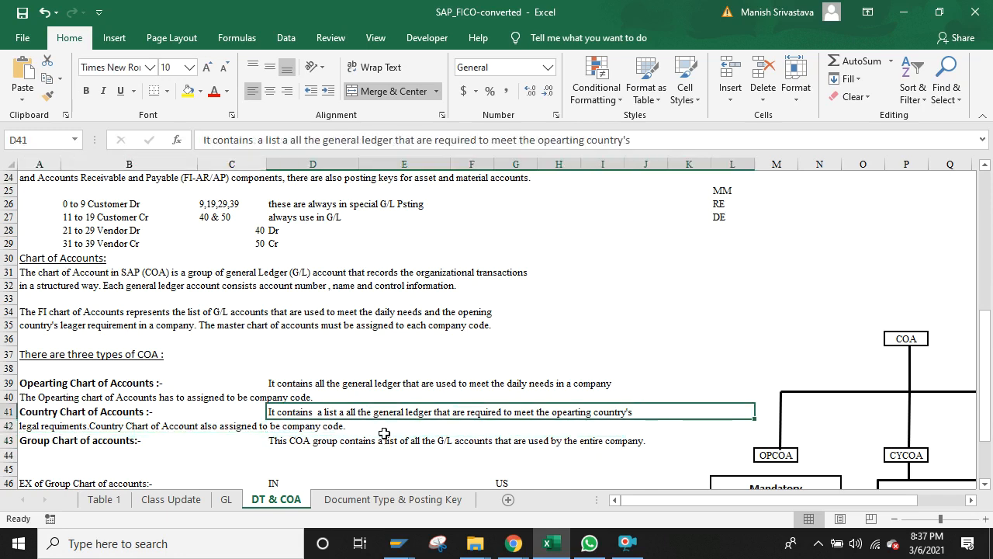
key("Left")
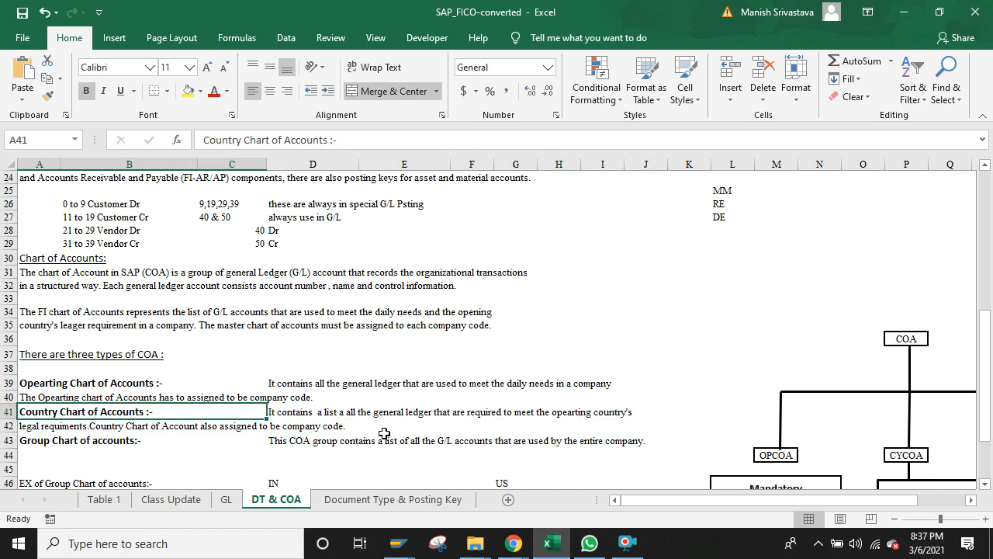
key("Down")
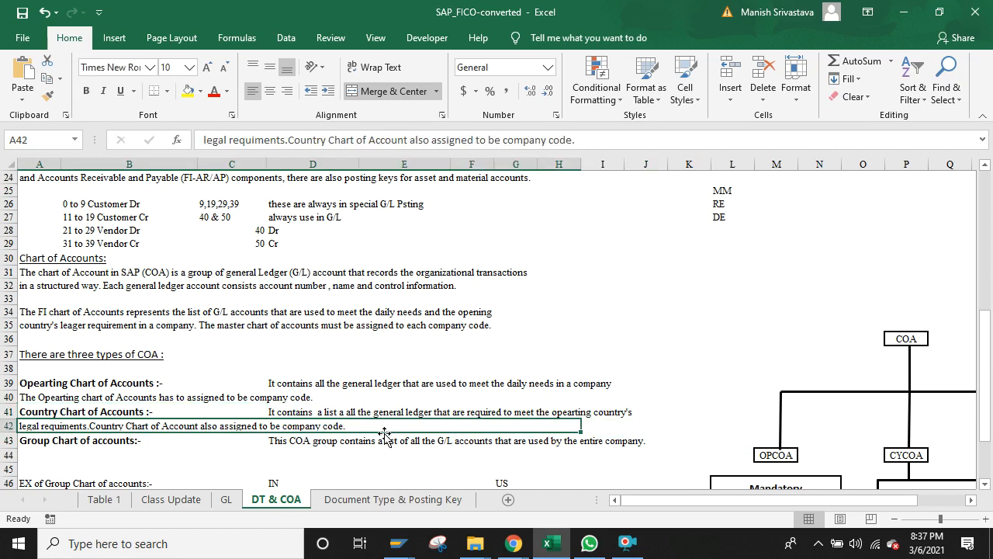
key("Up")
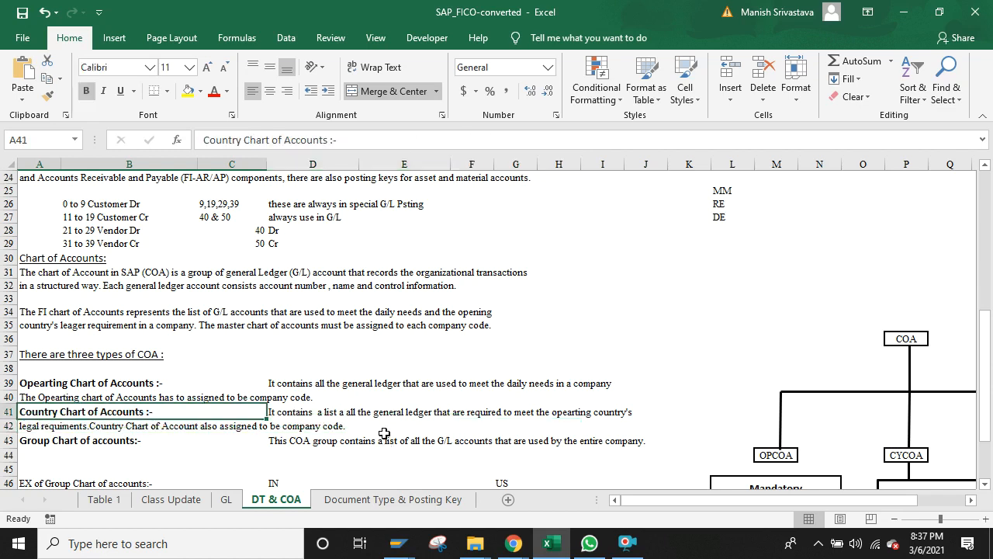
key("Down")
key("Down")
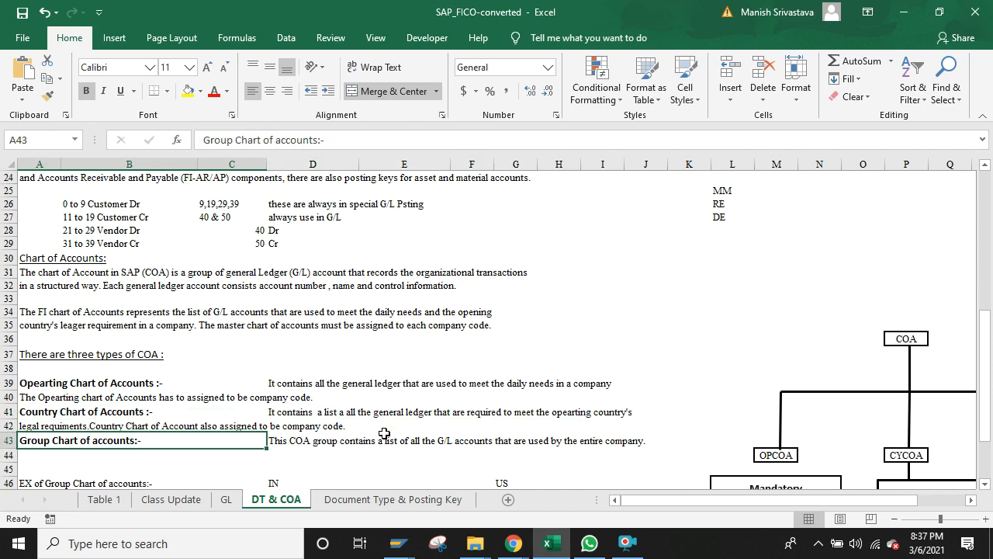
key("Down")
key("Down")
key("Down")
key("Down")
key("Down")
key("Down")
key("Down")
key("Down")
key("Down")
key("Down")
key("Down")
key("Down")
key("Down")
key("Down")
key("Down")
key("Down")
key("Down")
key("Up")
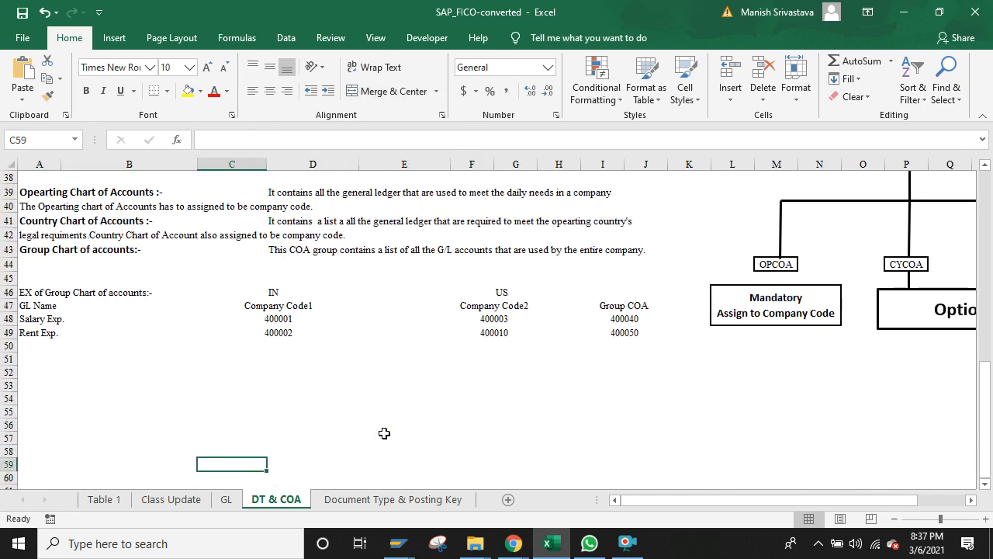
key("Up")
key("Up")
key("Up")
key("Up")
key("Up")
key("Up")
key("Up")
key("Up")
key("Up")
key("Up")
key("Up")
key("Up")
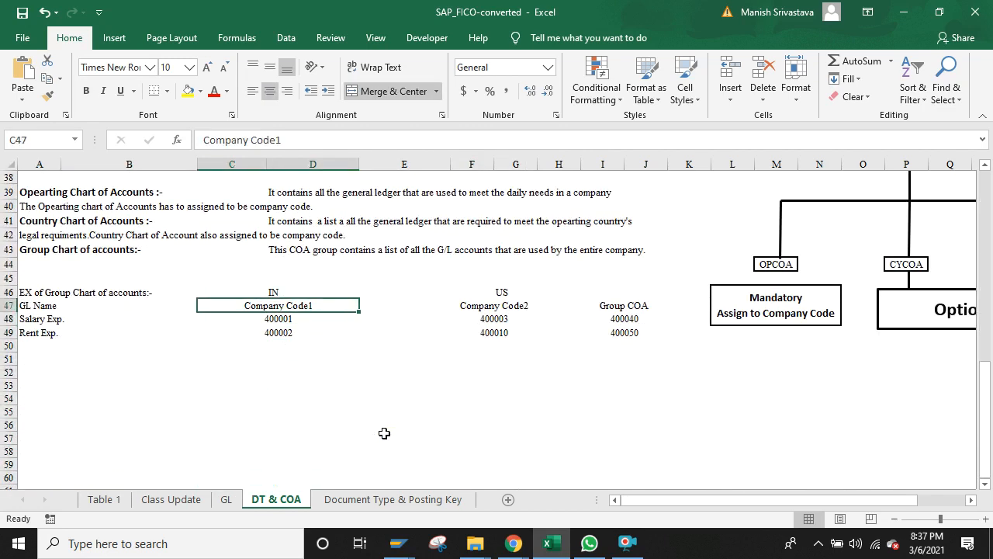
key("Right")
key("Right")
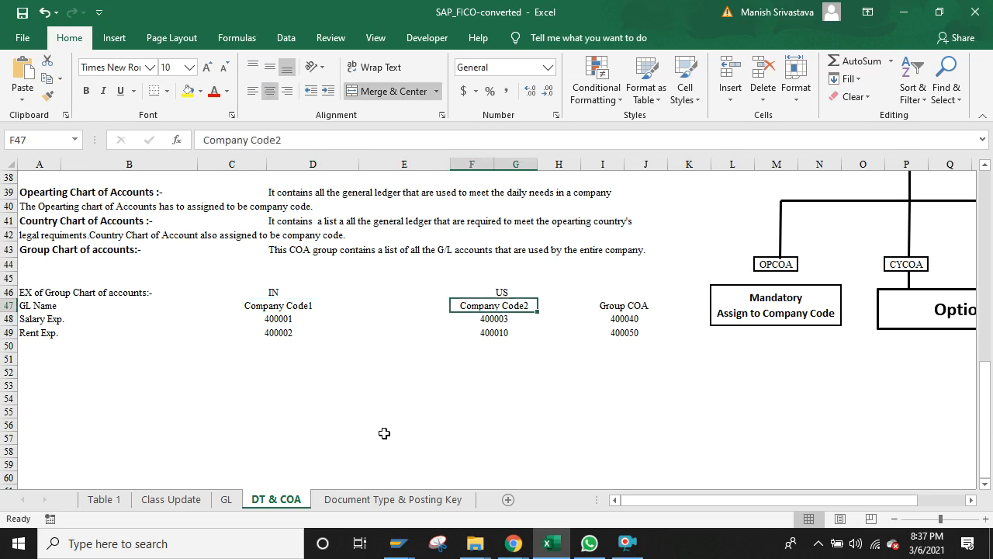
key("Left")
key("Left")
key("Left")
key("Up")
key("Right")
key("Right")
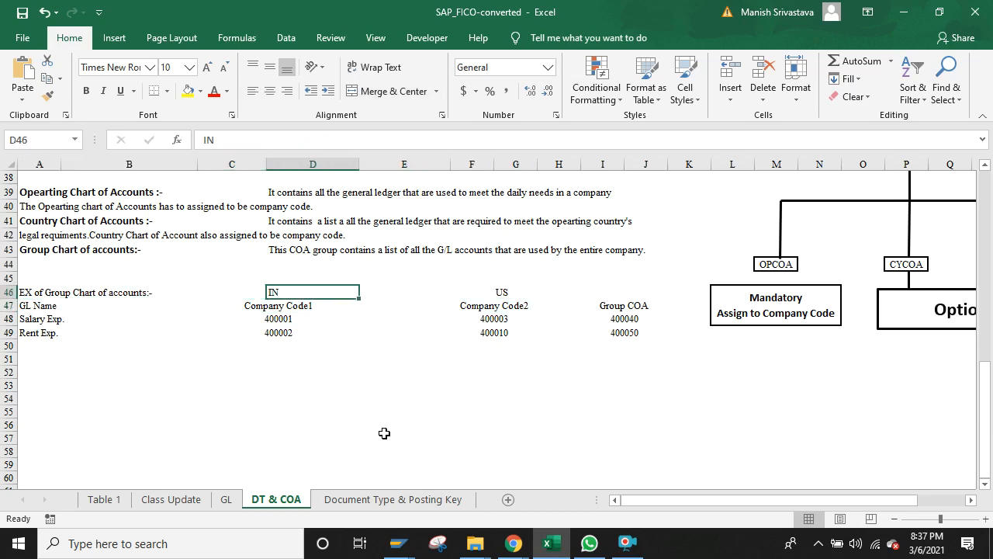
key("Right")
key("Right")
key("Right")
key("Down")
key("Down")
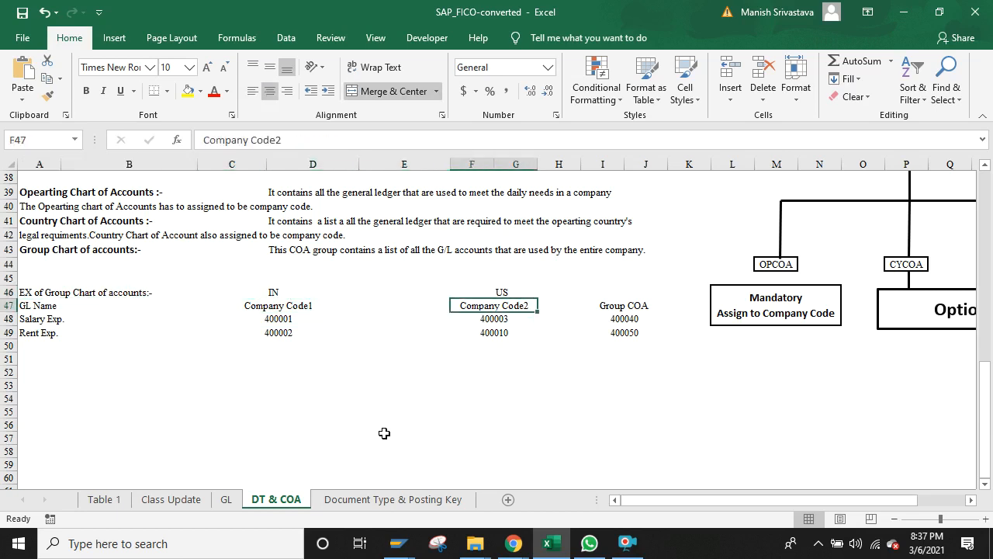
key("Left")
key("Left")
key("Left")
key("Left")
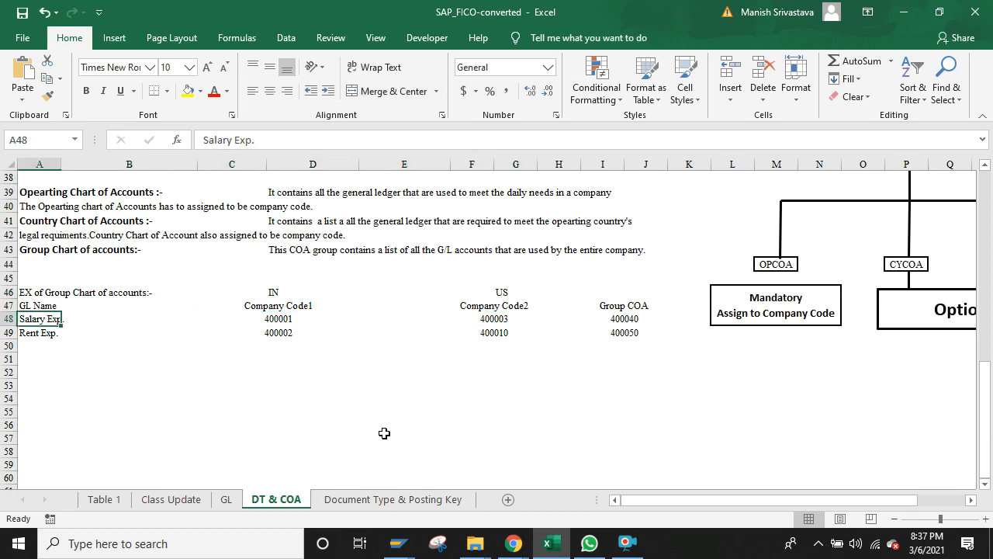
key("Right")
key("Right")
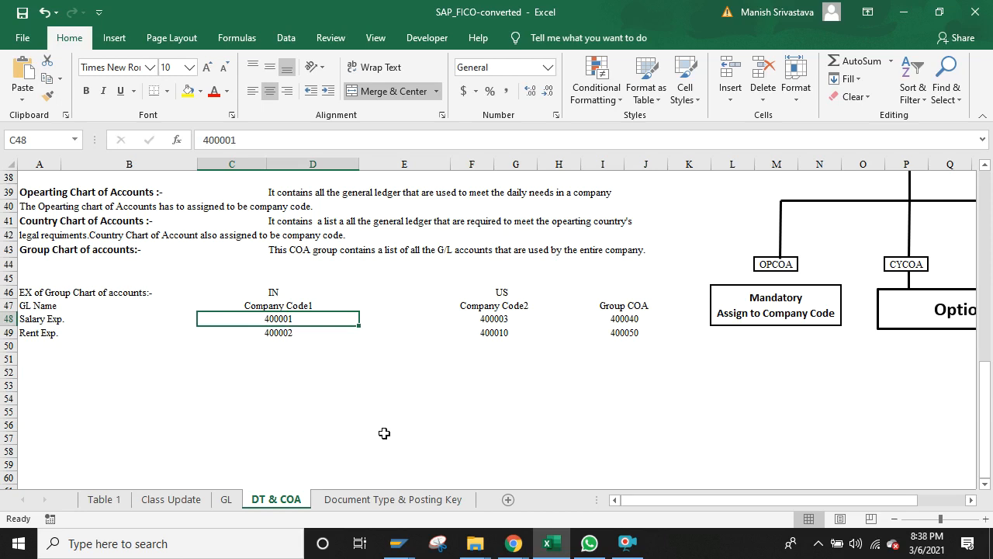
key("Right")
key("Right")
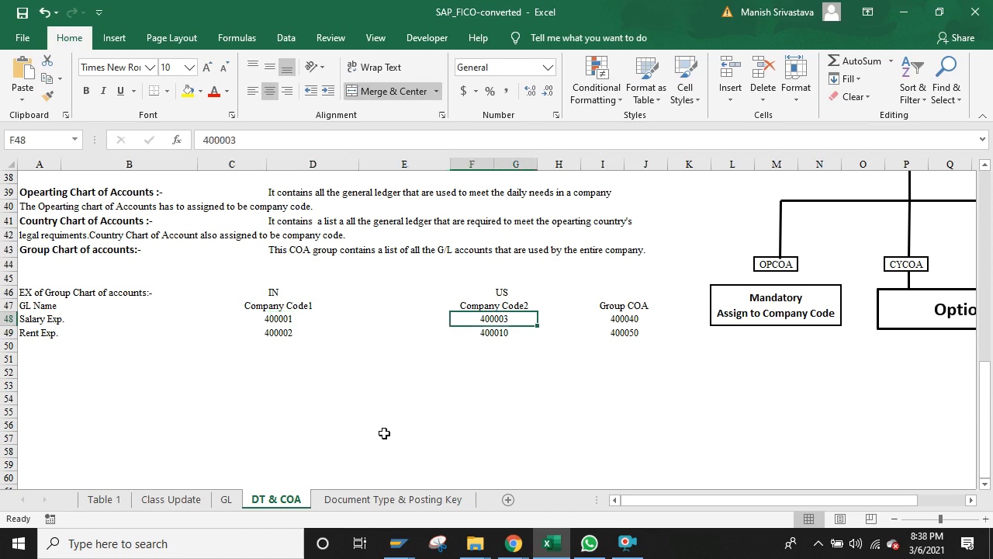
key("Left")
key("Left")
key("Down")
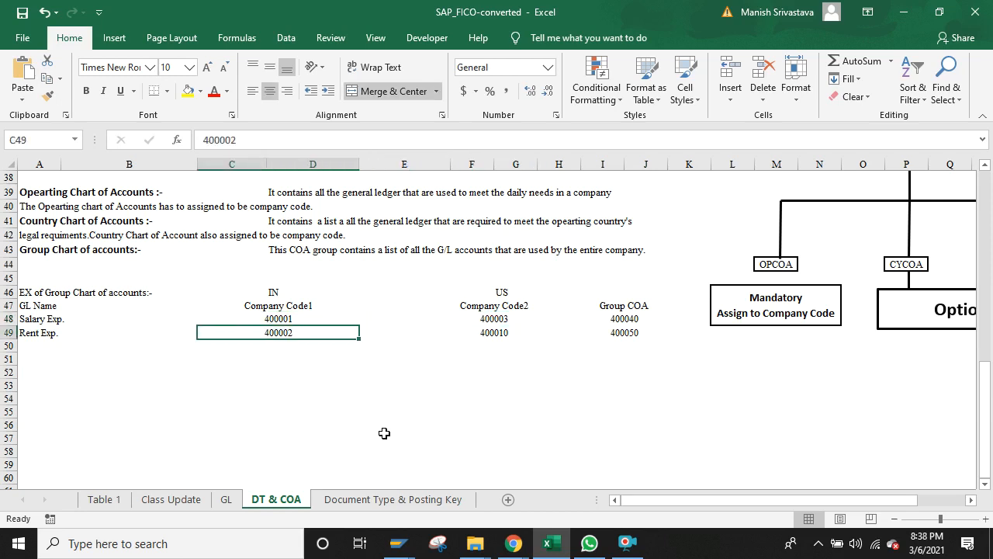
key("Right")
key("Right")
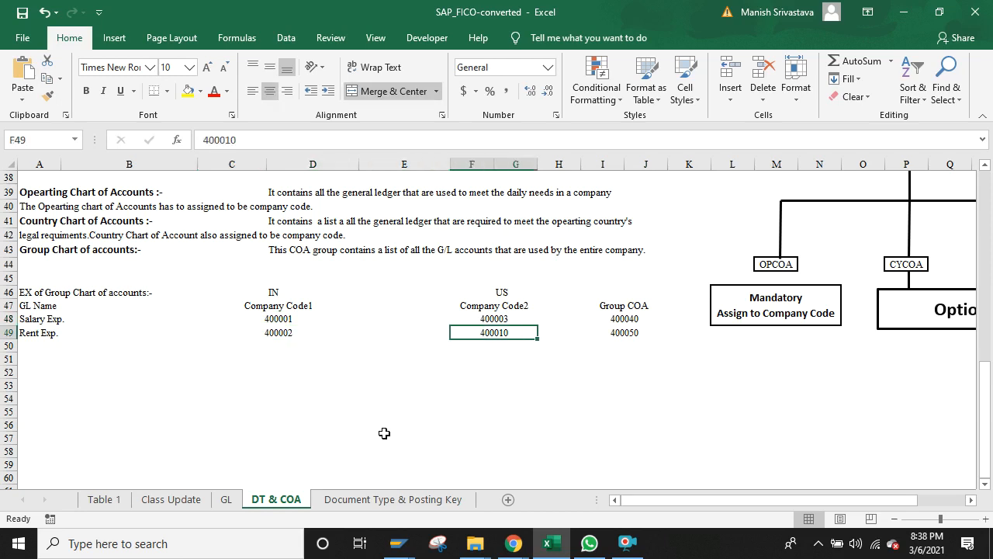
key("Up")
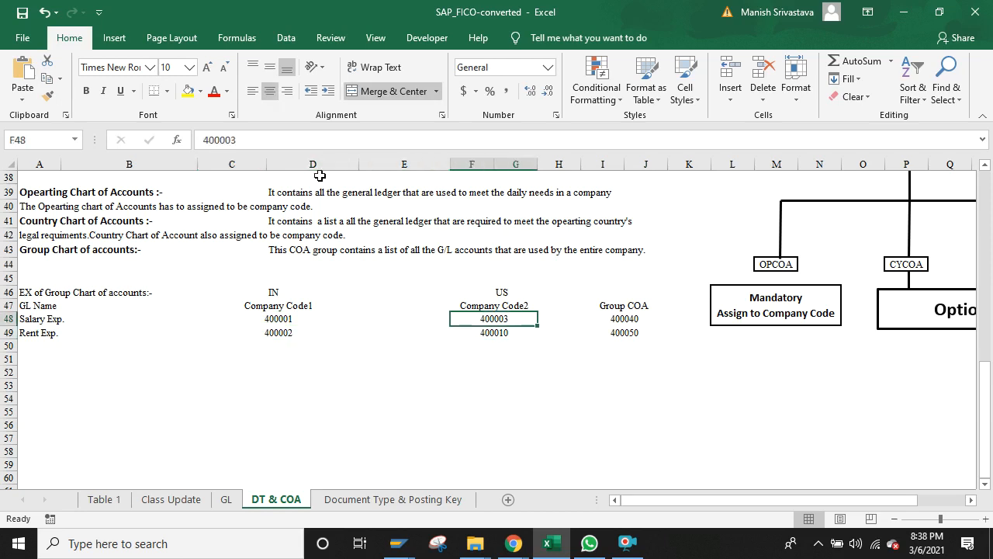
Step: Change F48 from 400003 to U00003 and F49 from 400010 to U00010
left_click(209, 139)
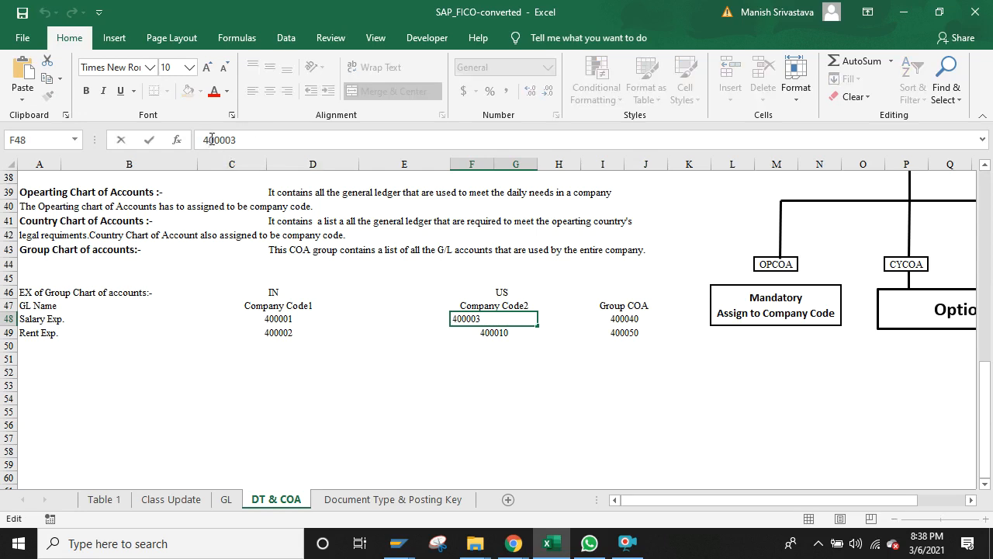
key("BackSpace")
type("U")
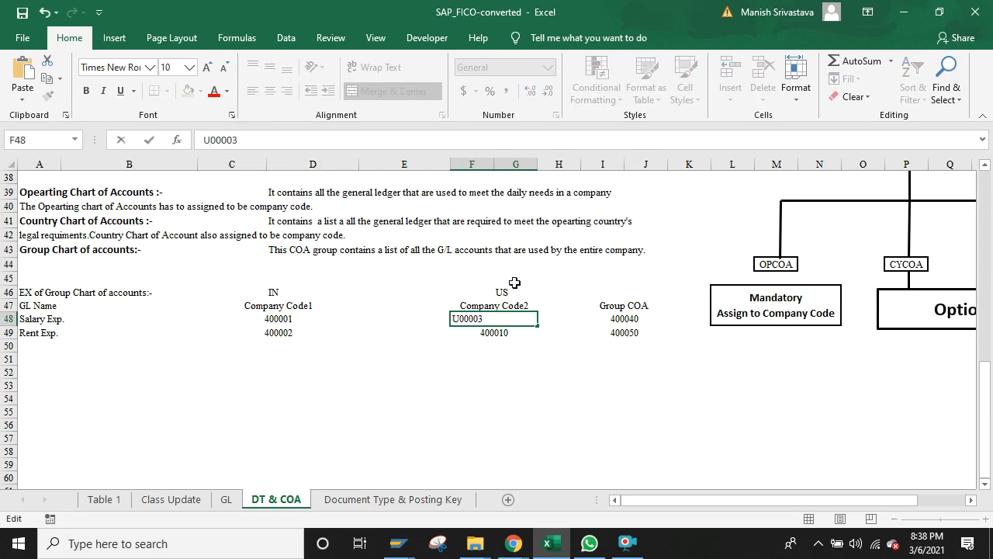
left_click(501, 344)
left_click(491, 335)
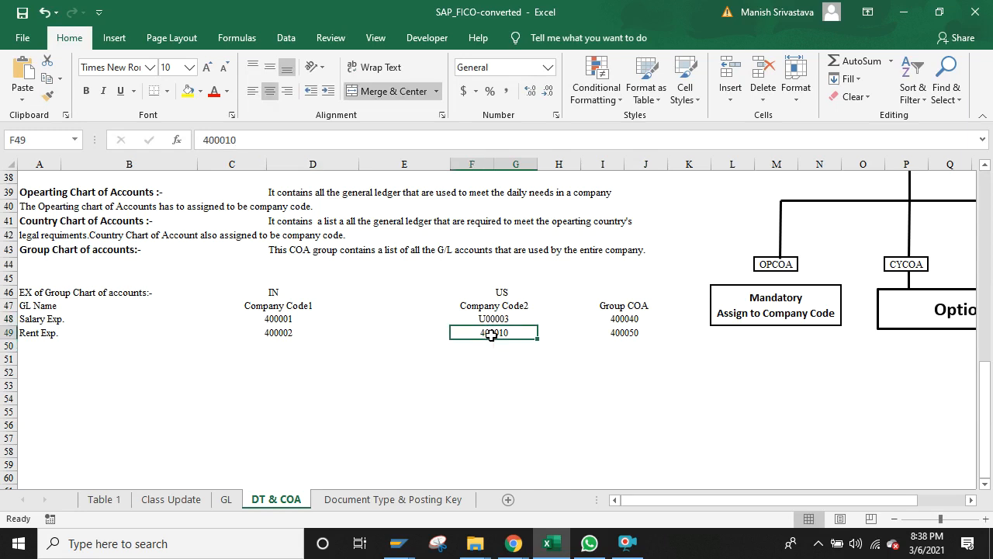
left_click(209, 139)
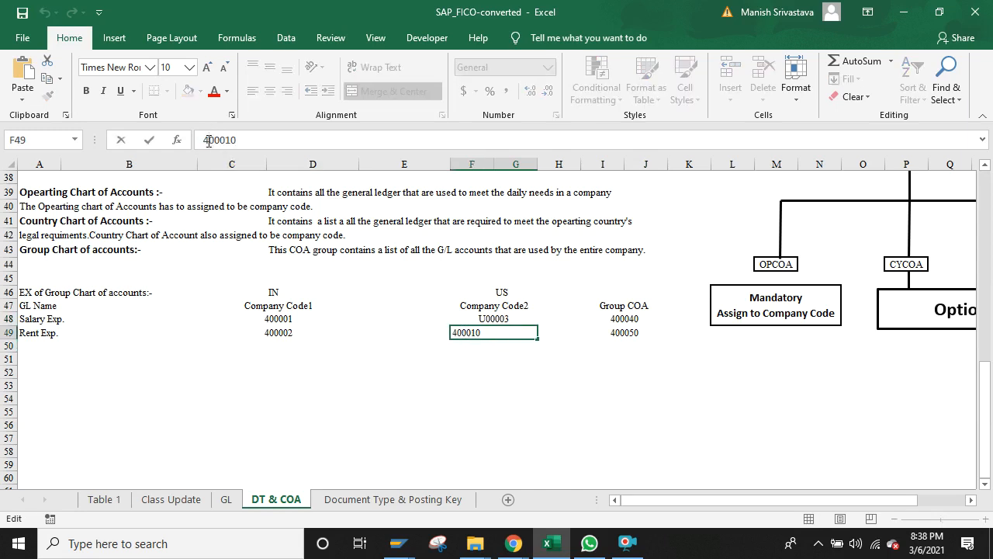
key("BackSpace")
type("U")
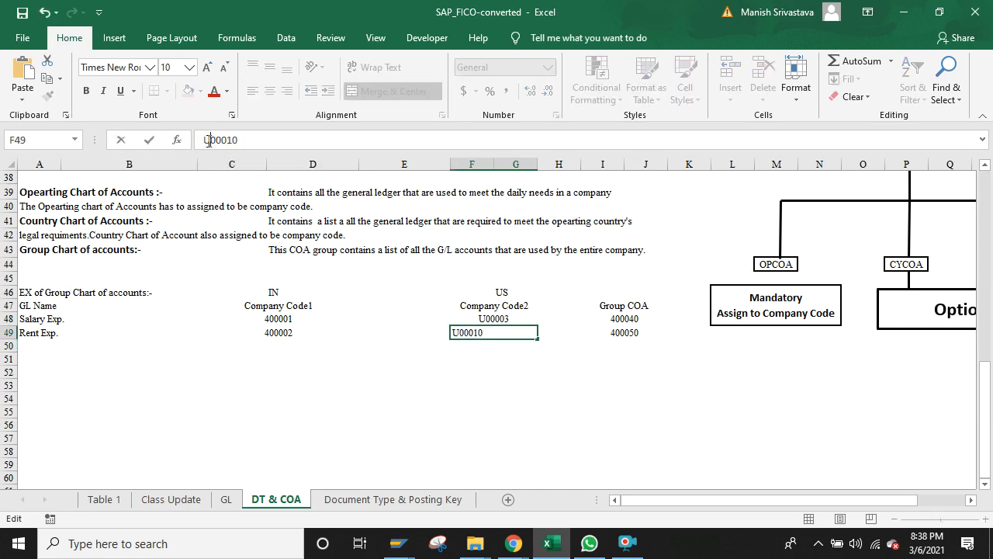
left_click(389, 370)
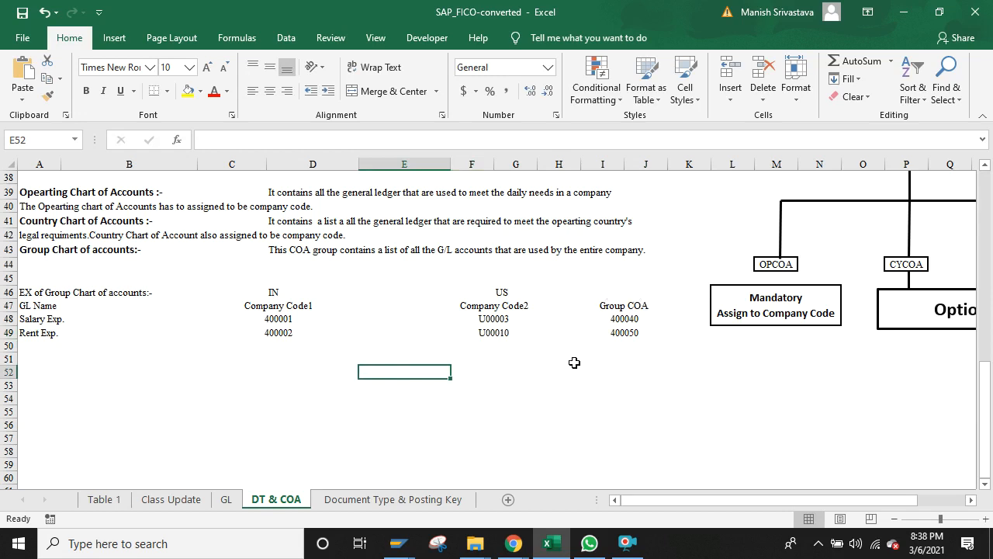
left_click(631, 318)
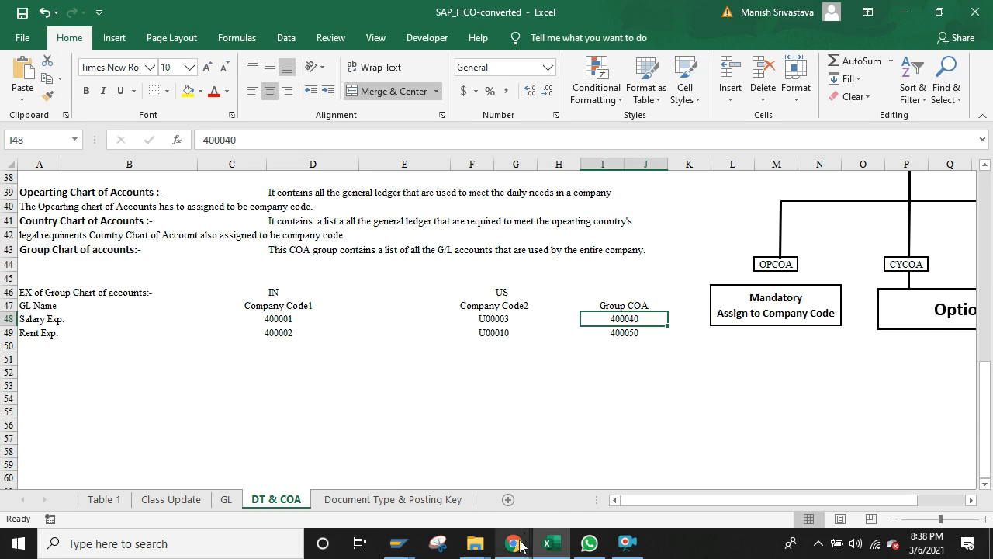
Step: Replace company code B000 with 8181 in the G/L account editor
mouse_move(392, 547)
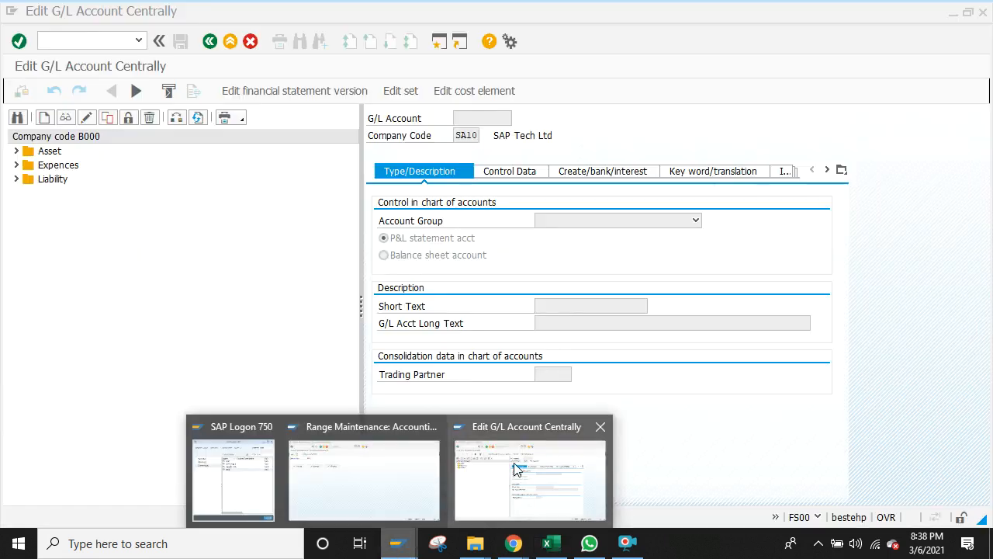
left_click(516, 471)
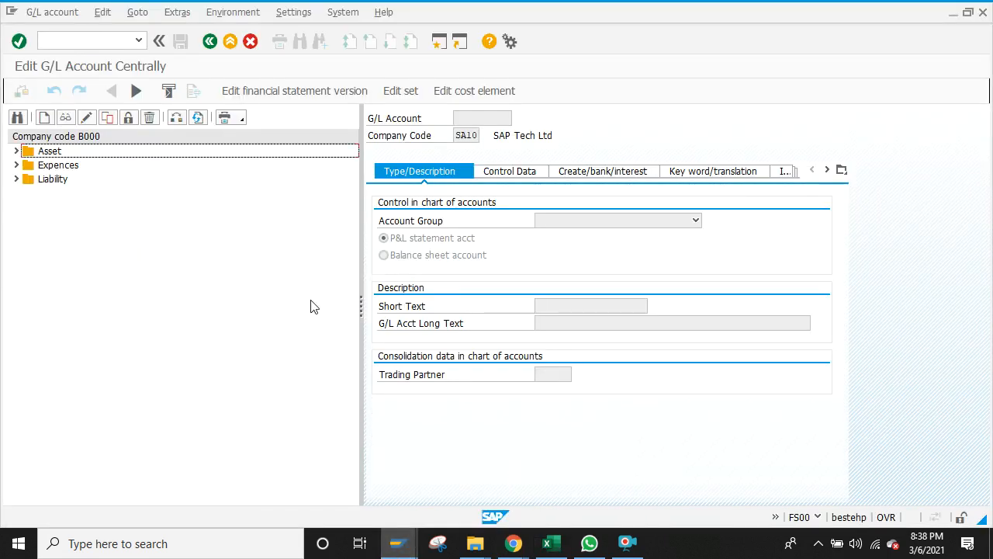
left_click(178, 119)
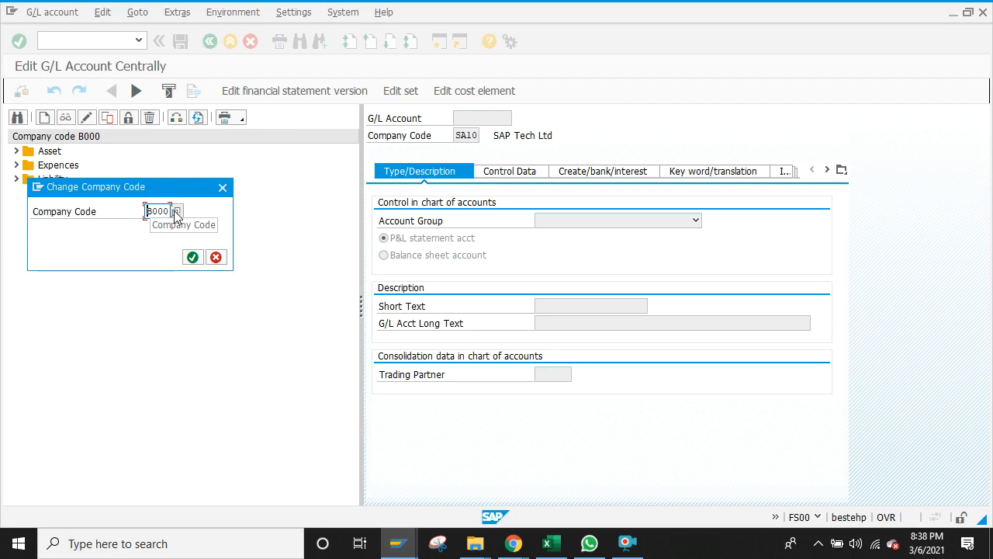
left_click(169, 210)
key("BackSpace")
key("BackSpace")
key("BackSpace")
key("BackSpace")
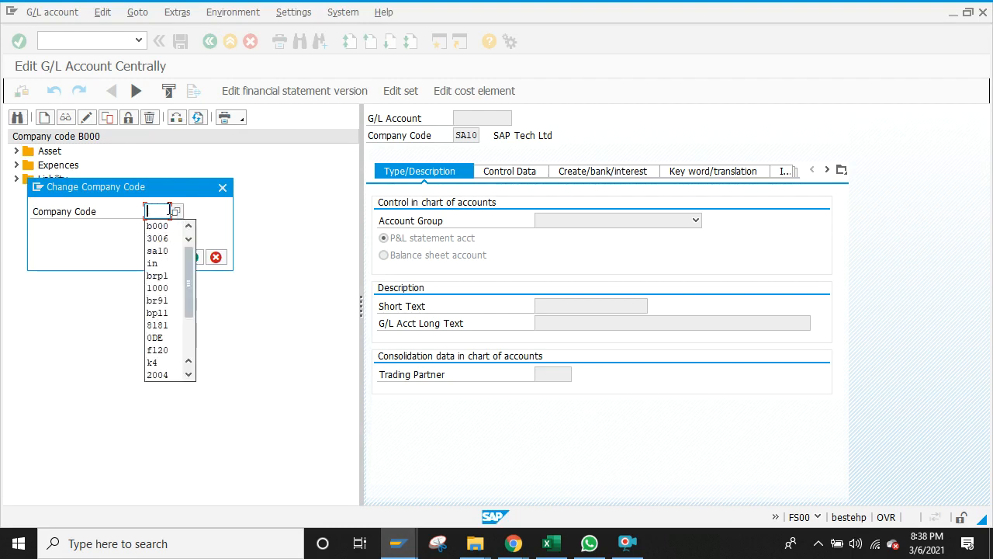
type("8181")
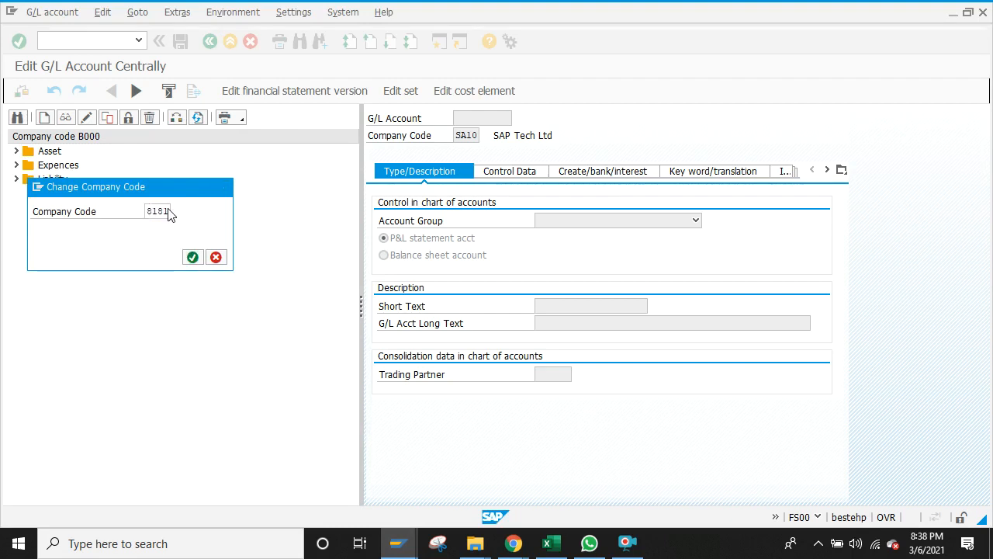
key("Return")
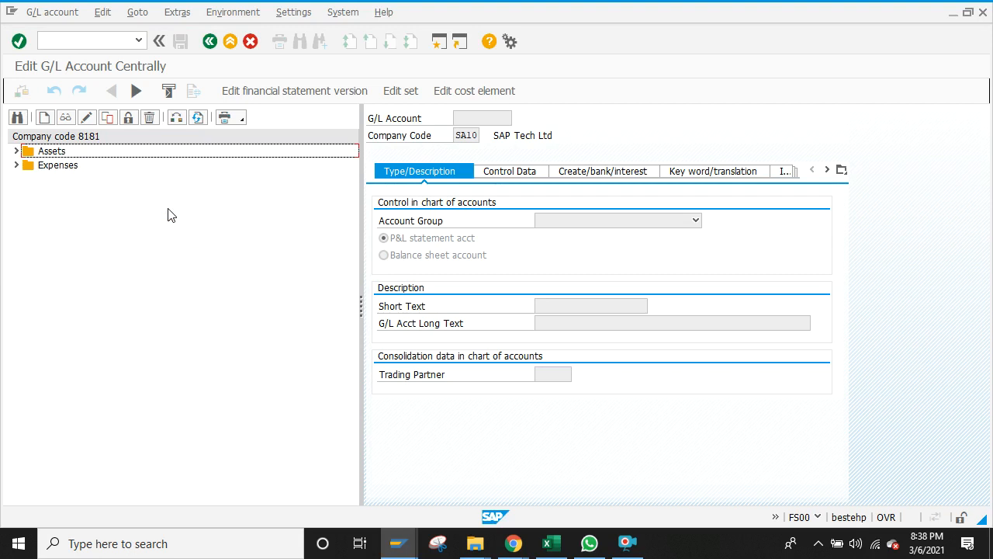
Step: Go back to Easy Access and open the SAP Reference IMG via SPRO
left_click(210, 43)
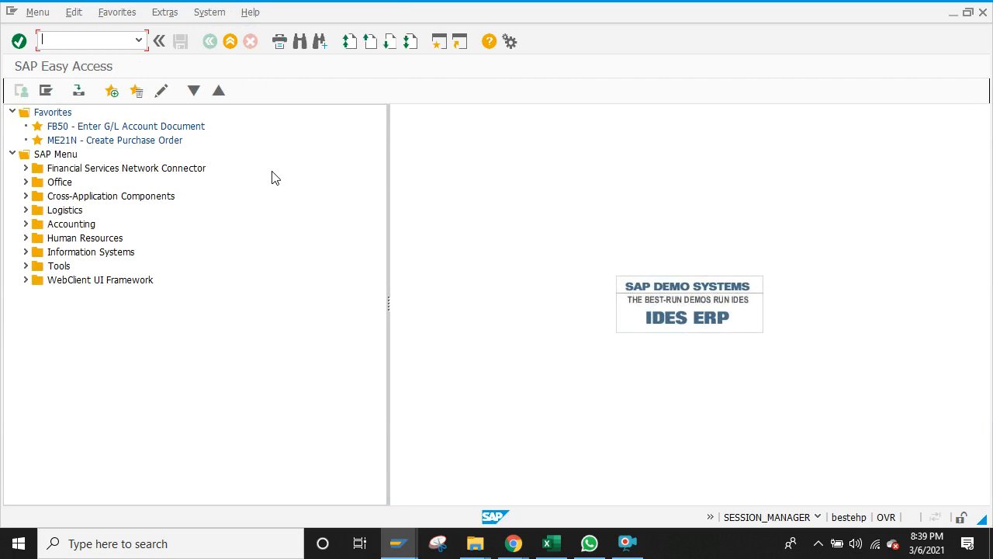
type("spro")
key("Return")
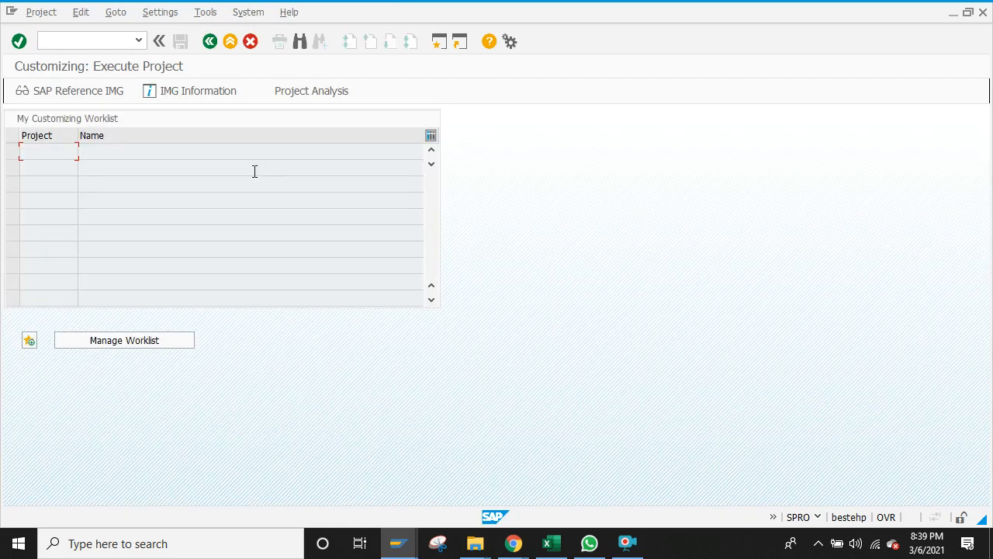
left_click(83, 93)
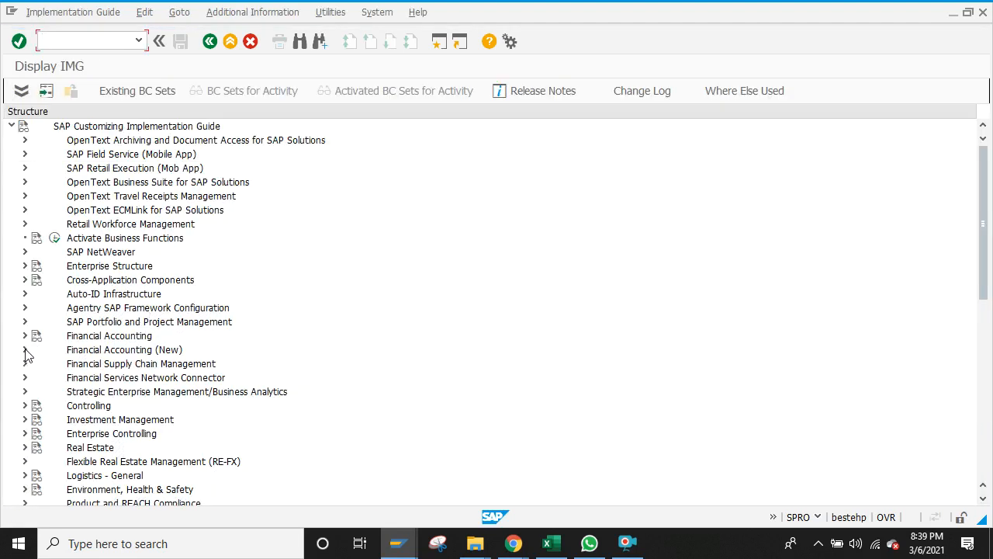
Step: Expand Financial Accounting (New) to G/L Accounts > Preparations and execute Define Account Group
left_click(24, 350)
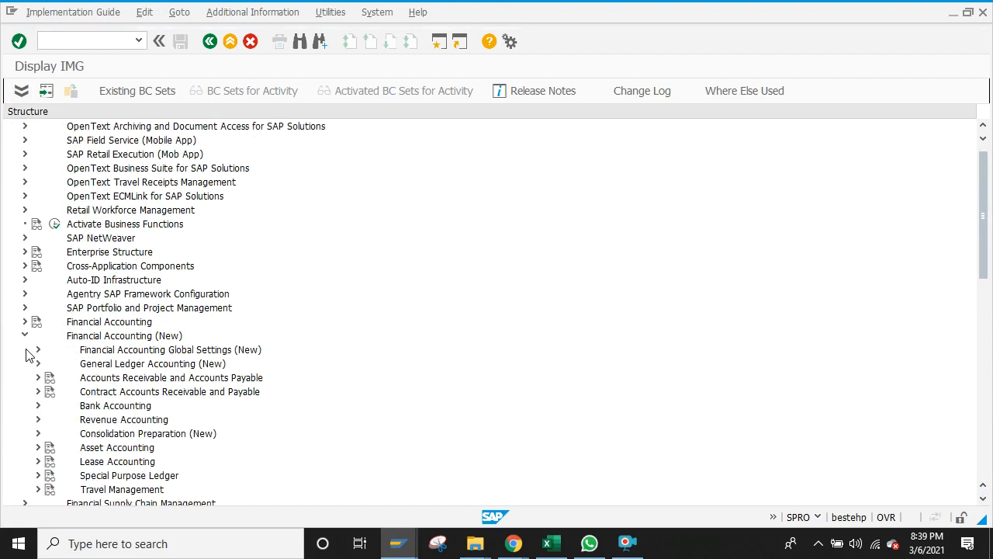
left_click(38, 365)
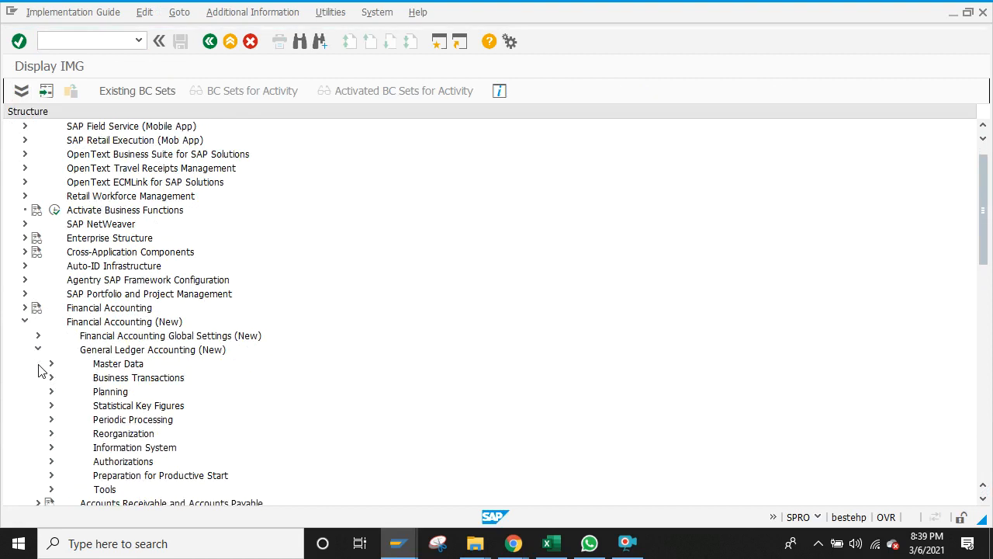
left_click(51, 364)
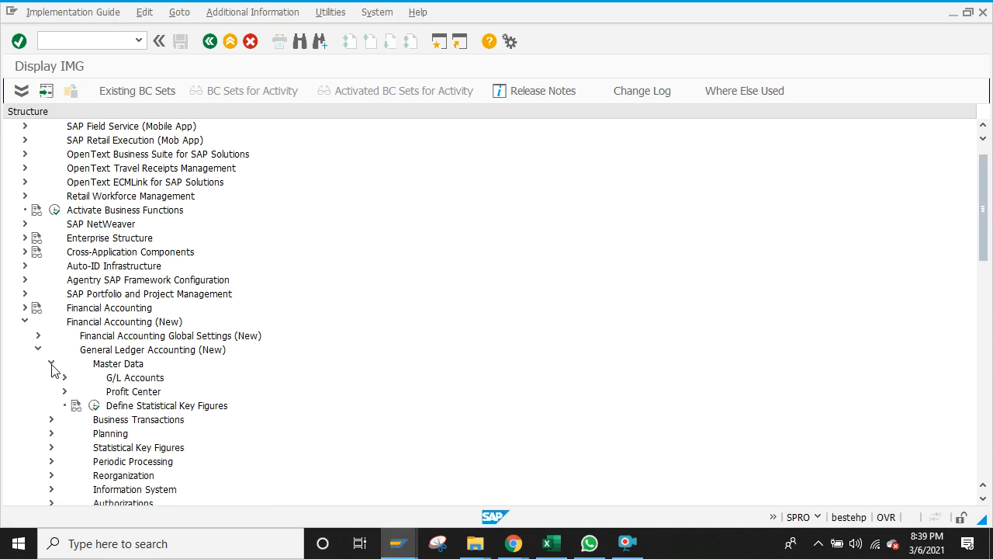
left_click(65, 377)
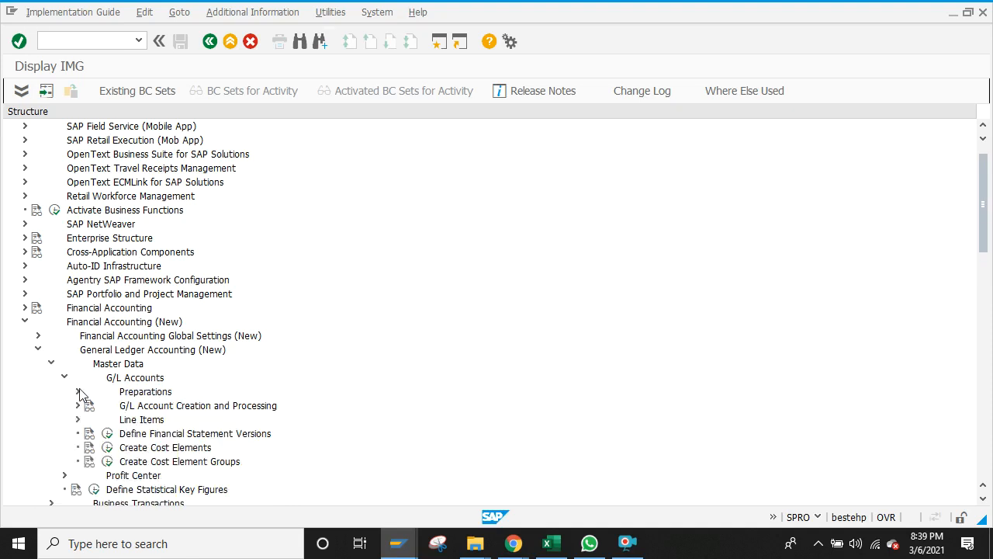
left_click(78, 392)
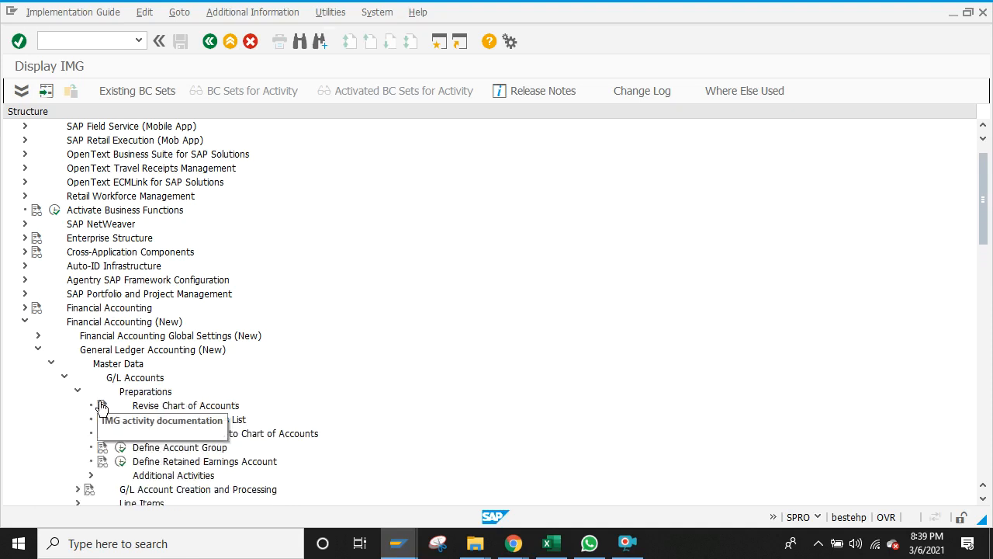
left_click(120, 447)
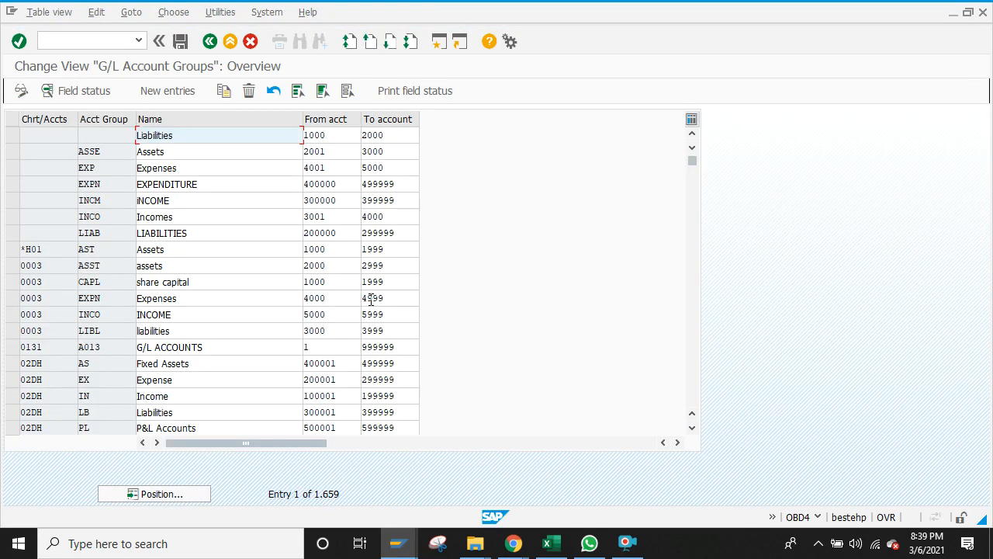
Step: Position the account groups list at chart of accounts 8181
left_click(158, 494)
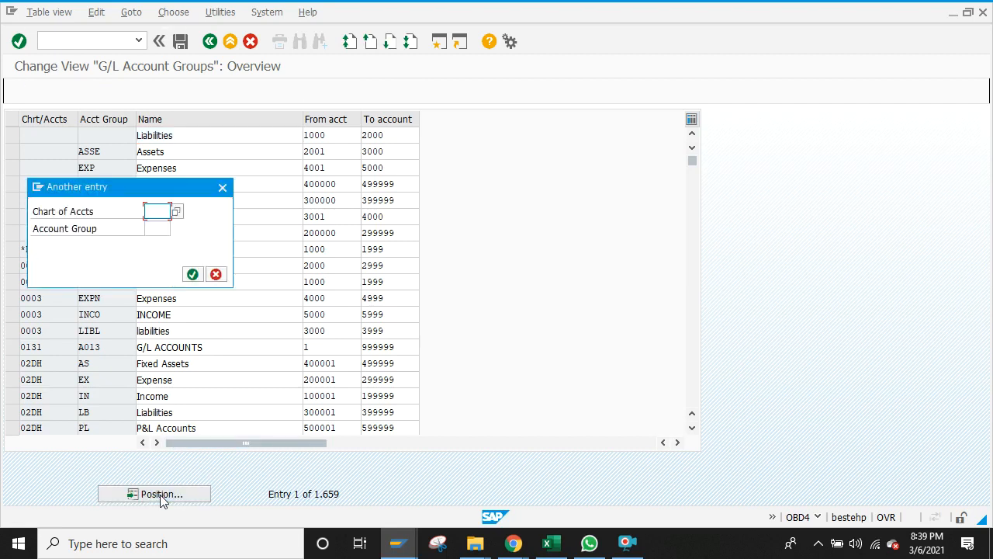
type("8181")
key("Return")
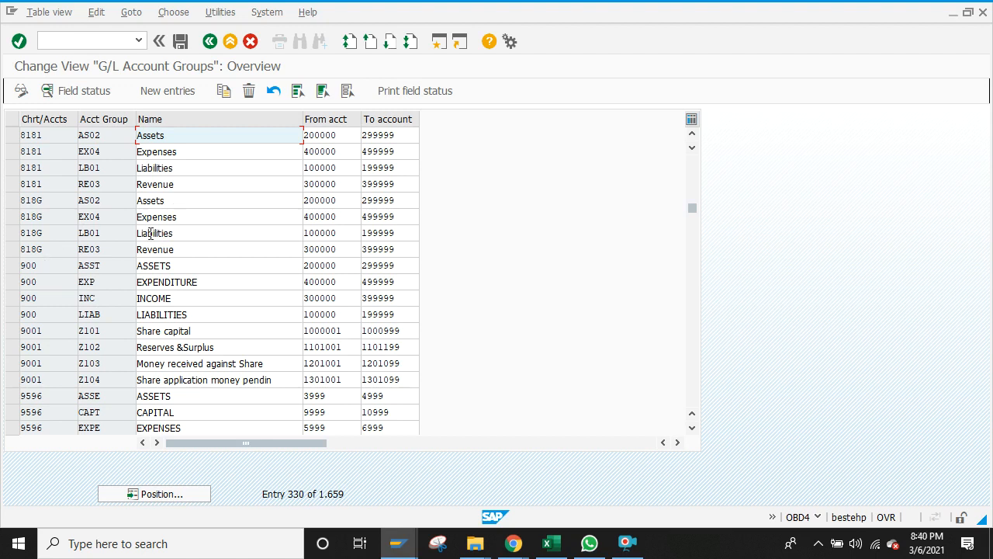
Step: Return to the IMG and start /nfsp0, opening chart SA10's G/L account data
left_click(209, 41)
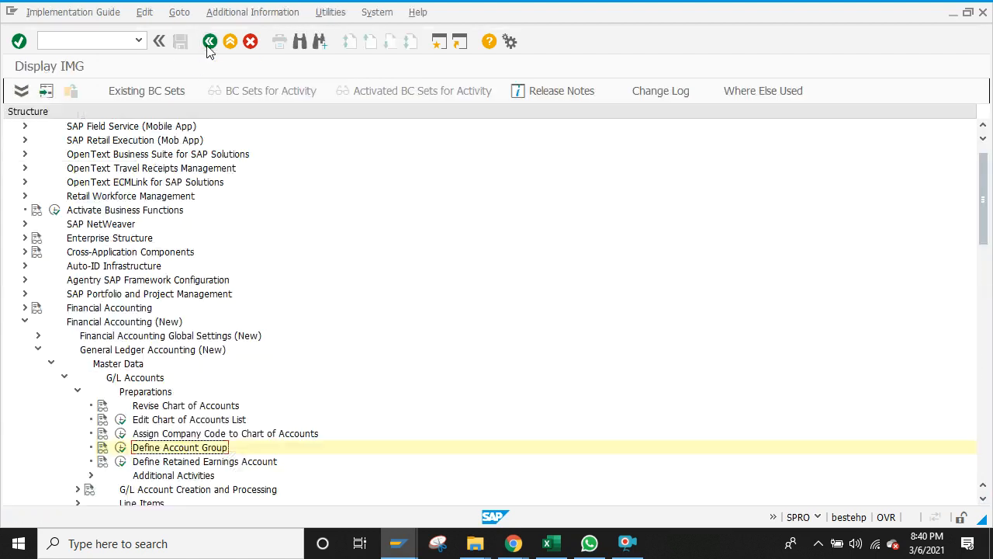
left_click(111, 39)
type("/")
key("BackSpace")
type("nfs")
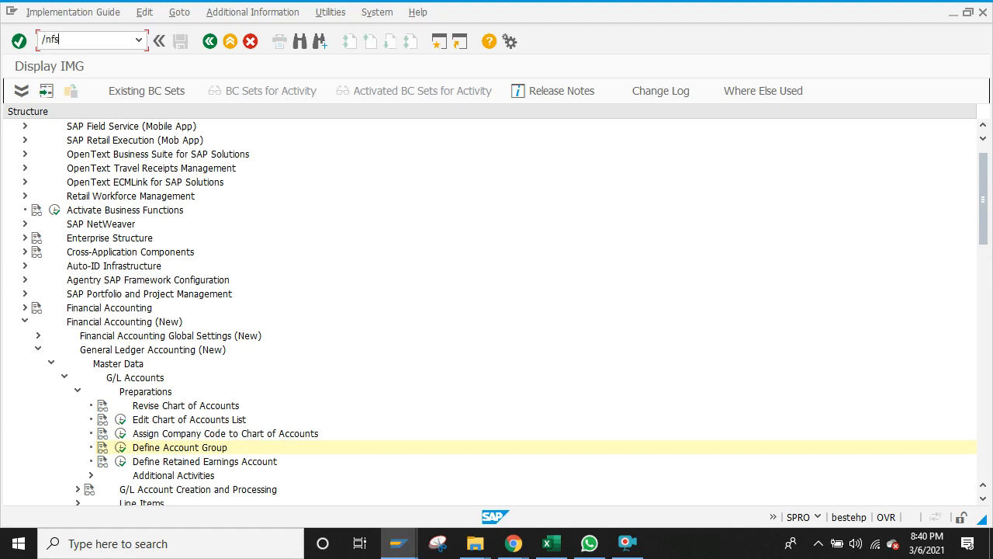
type("p0")
key("Return")
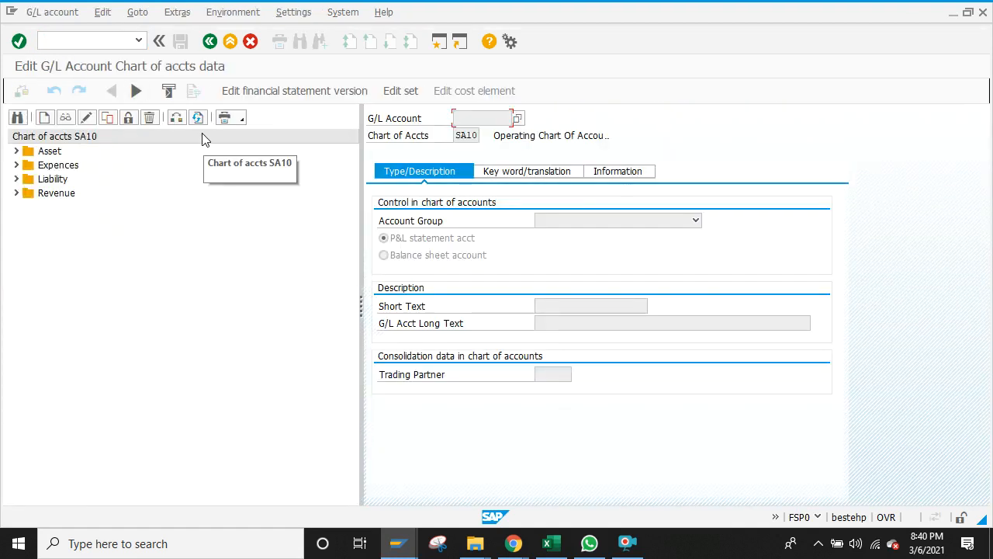
Step: Change the chart of accounts from SA10 to 818G
left_click(179, 117)
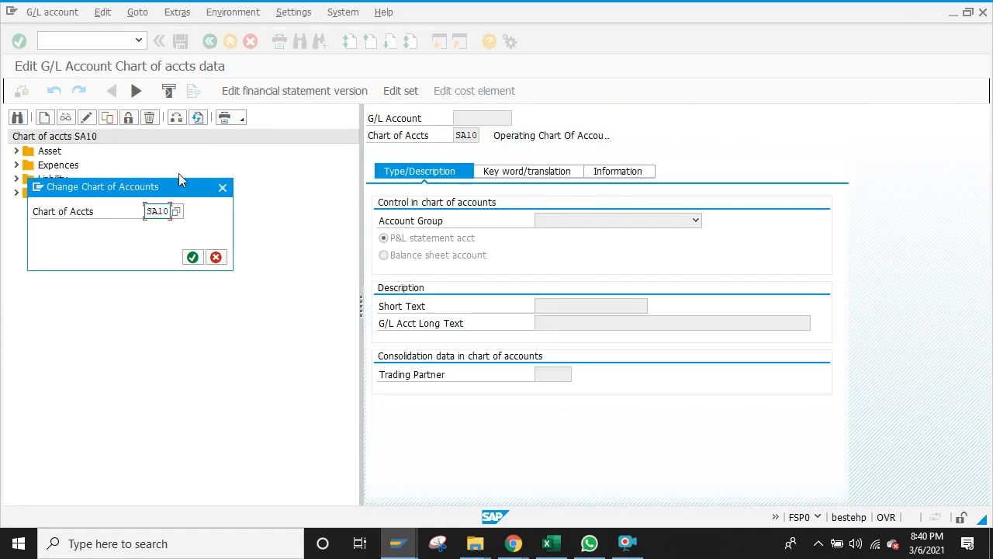
left_click(172, 211)
key("BackSpace")
key("BackSpace")
key("BackSpace")
key("BackSpace")
type("8181")
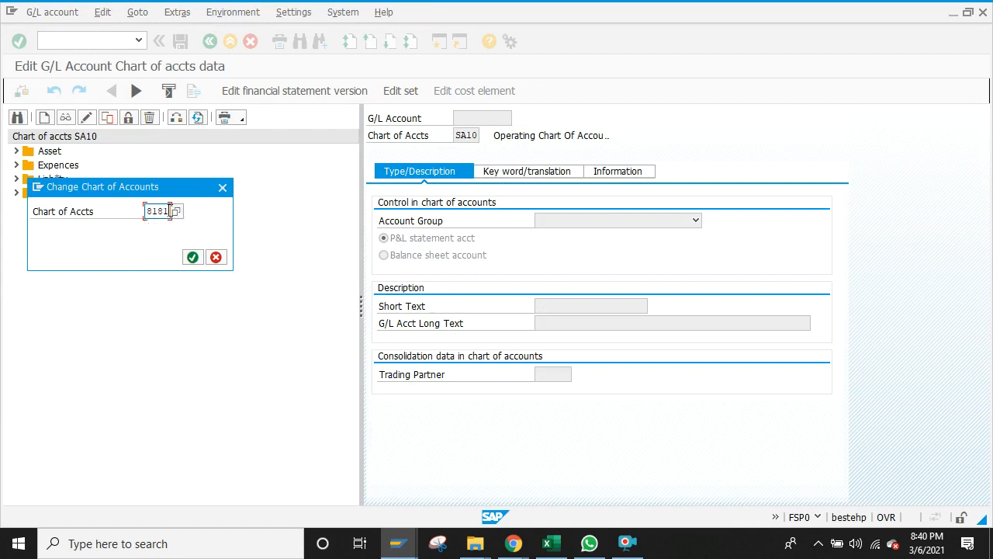
key("BackSpace")
type("G")
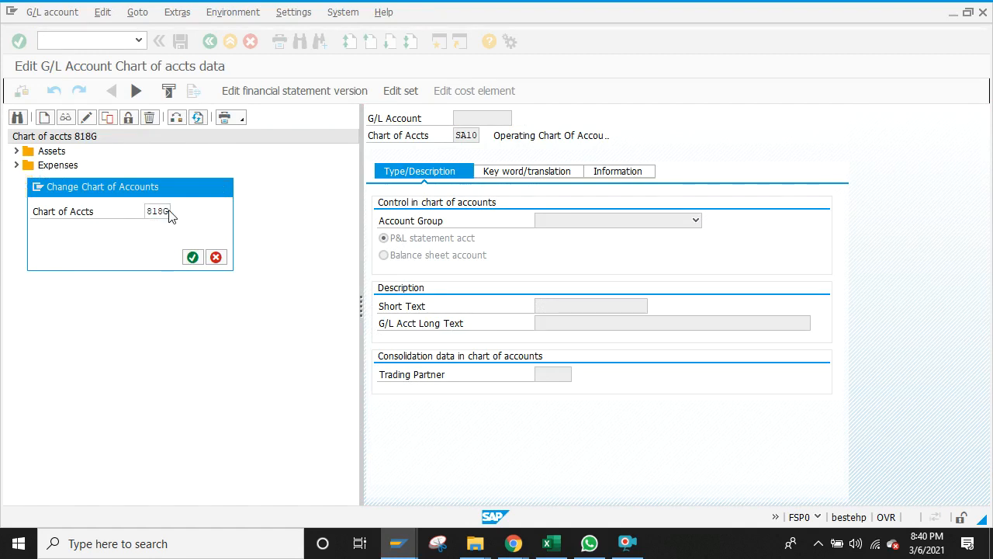
key("Return")
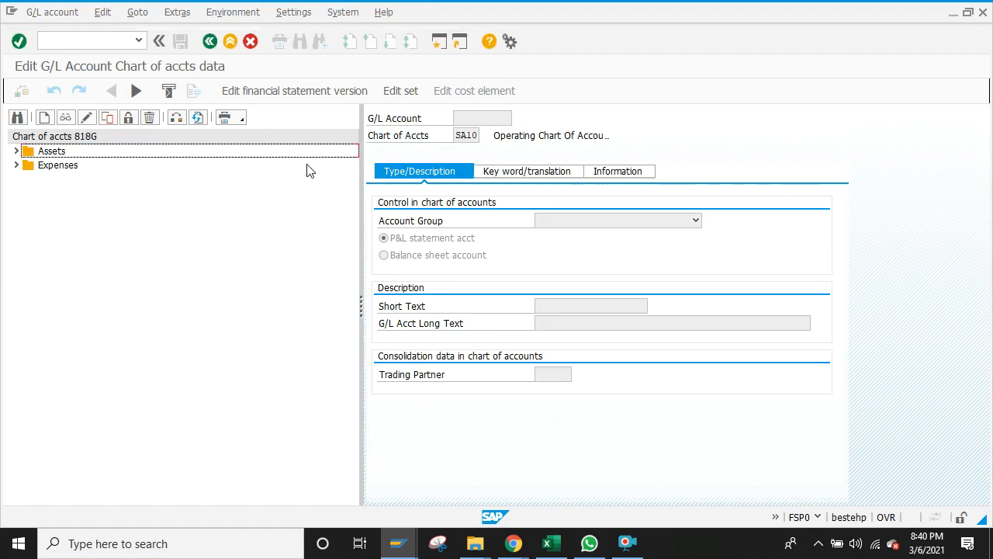
Step: Expand the Assets and Expenses folders and select 400103 ELECTRICITY EXP
left_click(17, 151)
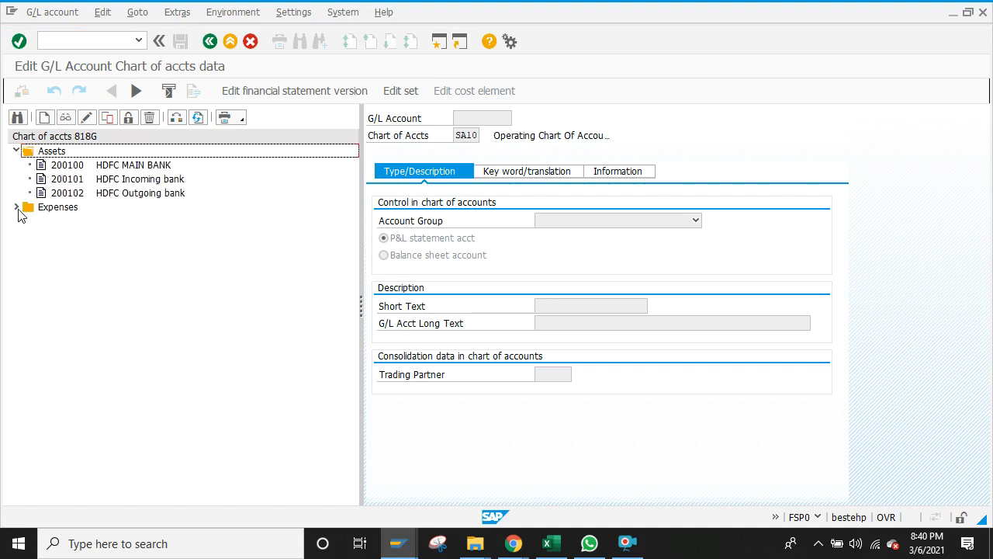
left_click(17, 207)
left_click(69, 222)
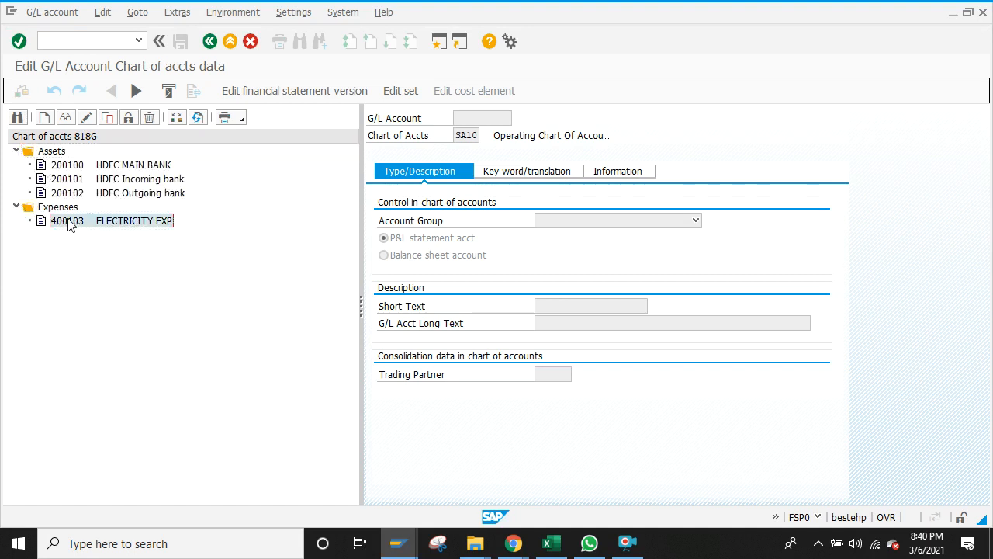
Step: Copy G/L account 400103 in chart 818G as new account 400104
left_click(108, 118)
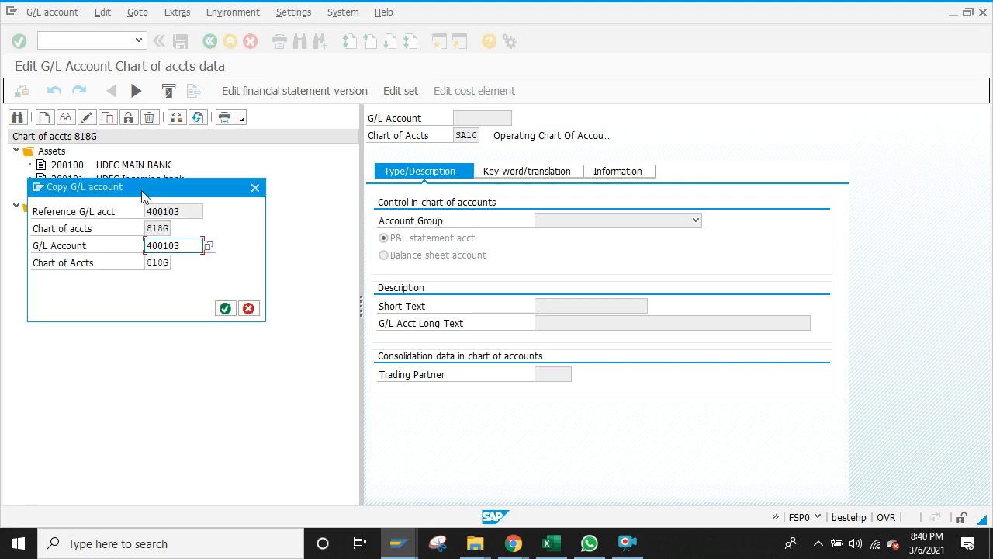
left_click(184, 245)
key("BackSpace")
type("4")
left_click(230, 312)
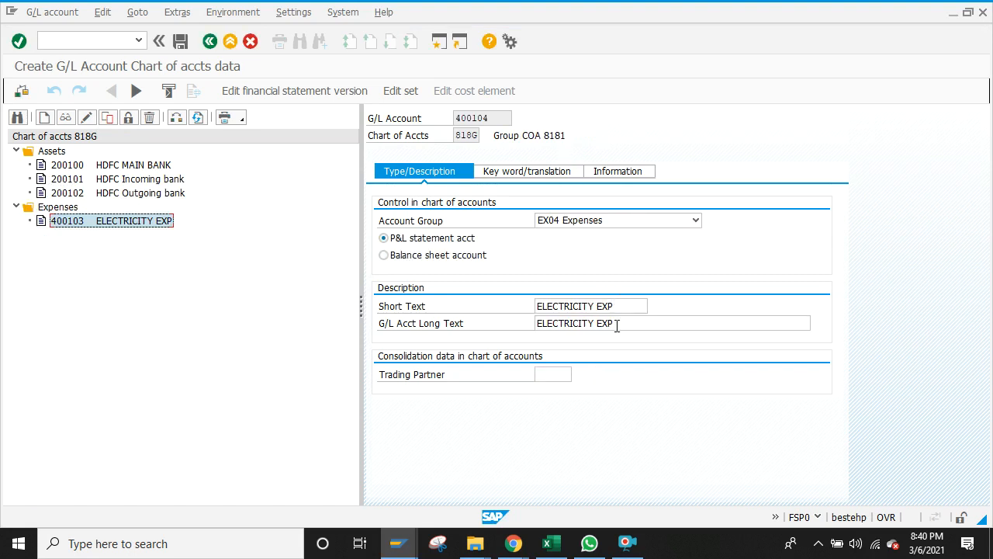
Step: Set short and long text of 400104 to 'Printing and Station' and save
left_click(593, 305)
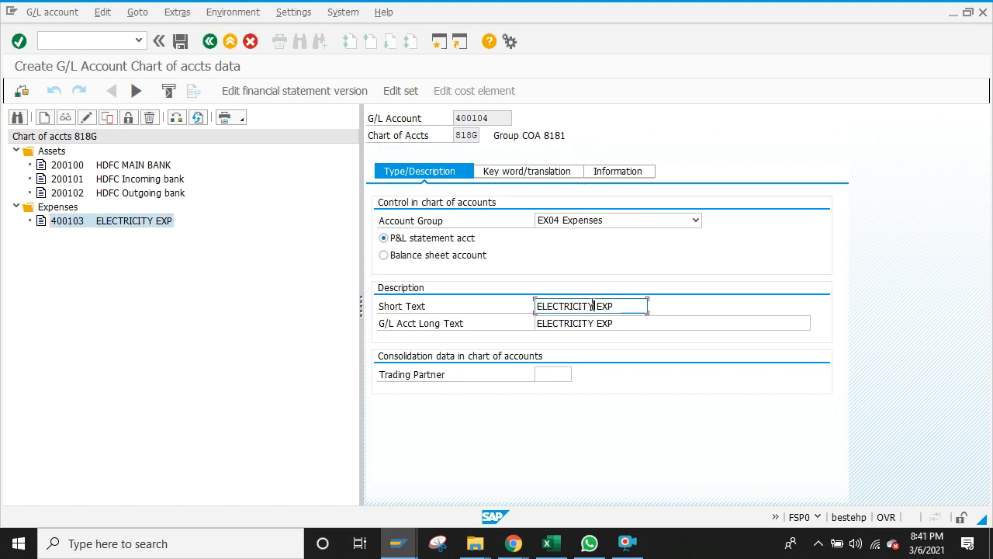
key("BackSpace")
key("BackSpace")
key("BackSpace")
key("BackSpace")
key("BackSpace")
key("BackSpace")
key("BackSpace")
key("BackSpace")
key("BackSpace")
key("BackSpace")
key("BackSpace")
type("Print")
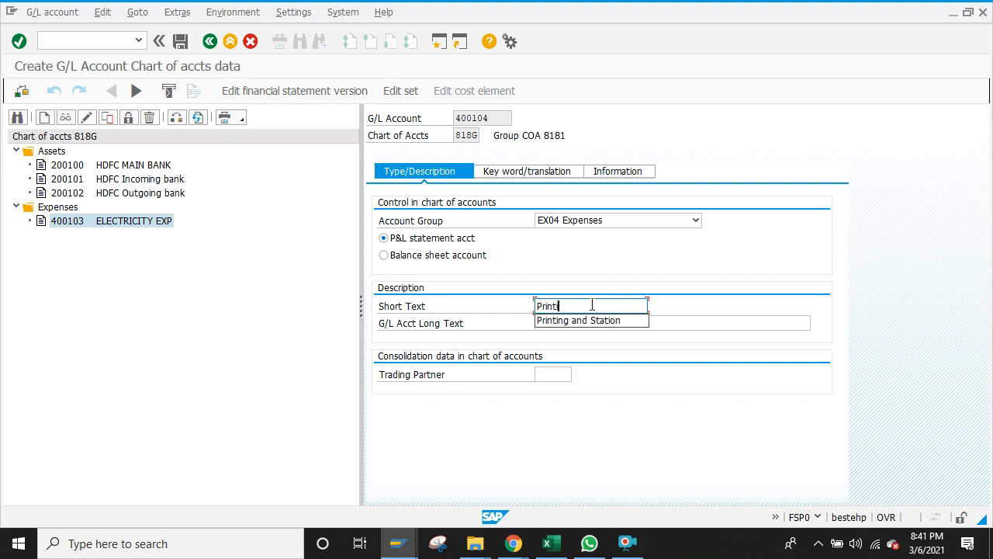
type("ing and Station")
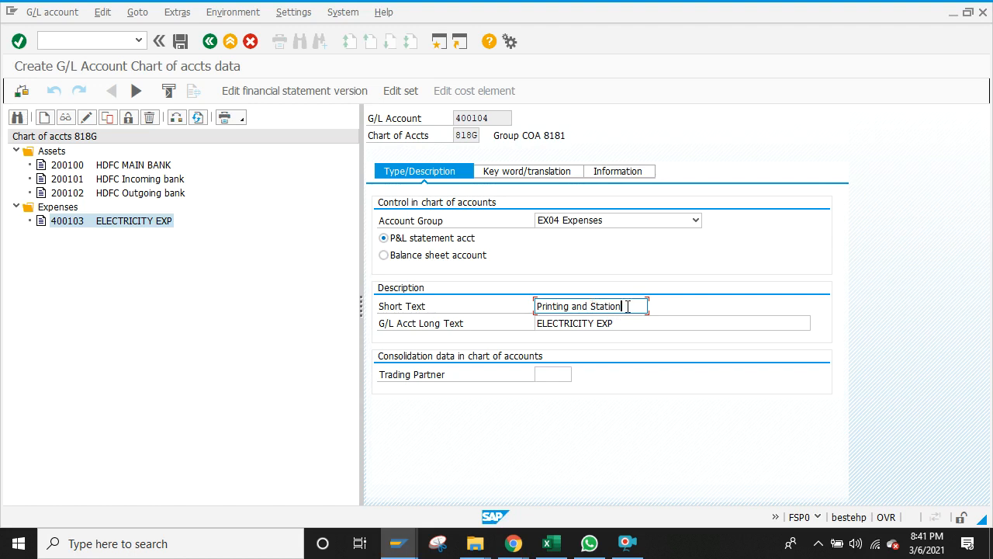
key("shift+Left")
key("shift+Left")
key("shift+Left")
key("shift+Left")
key("shift+Left")
key("shift+Left")
key("shift+Left")
key("shift+Left")
key("shift+Left")
key("shift+Left")
key("shift+Left")
key("shift+Left")
key("shift+Left")
key("shift+Left")
key("shift+Left")
key("shift+Left")
key("shift+Left")
key("shift+Left")
key("shift+Left")
key("shift+Left")
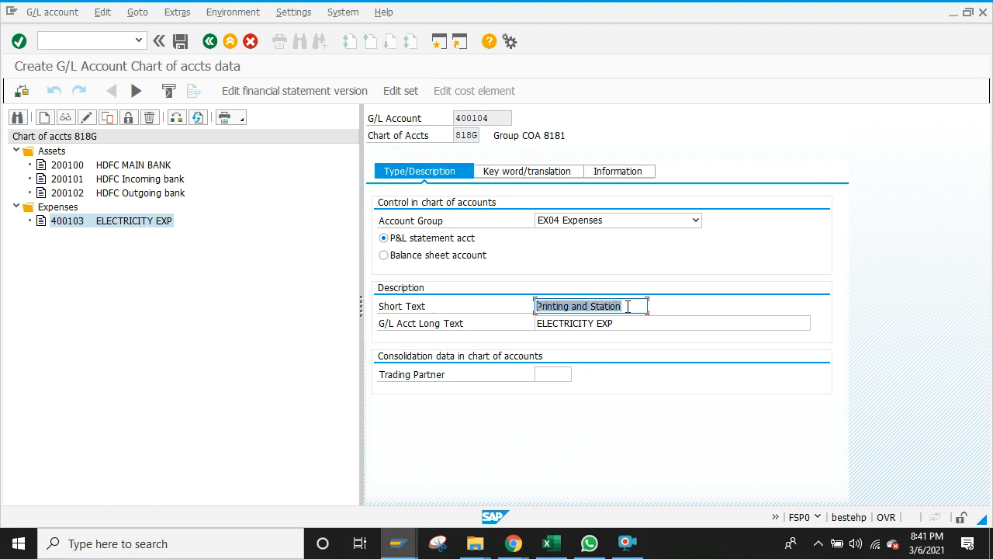
left_click(628, 306)
key("Tab")
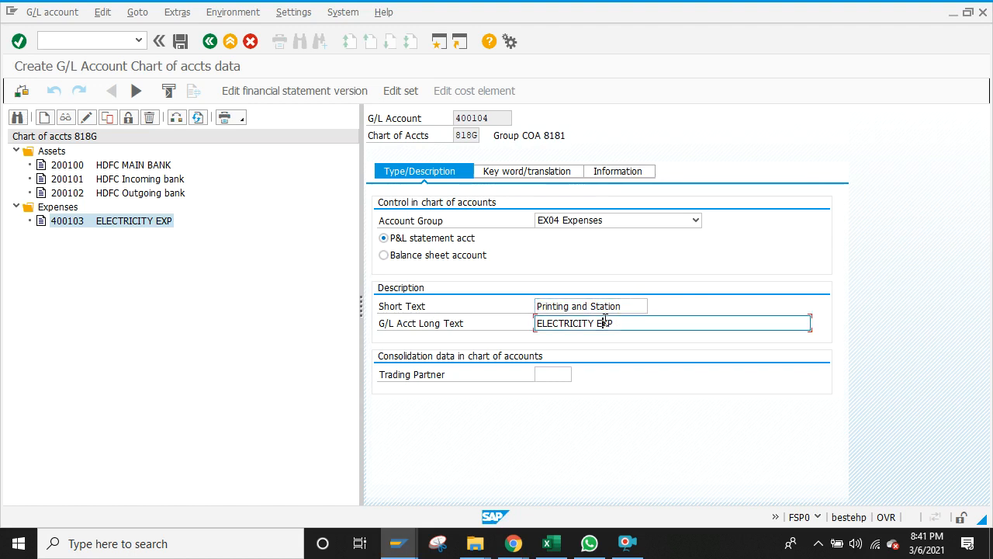
key("ctrl+v")
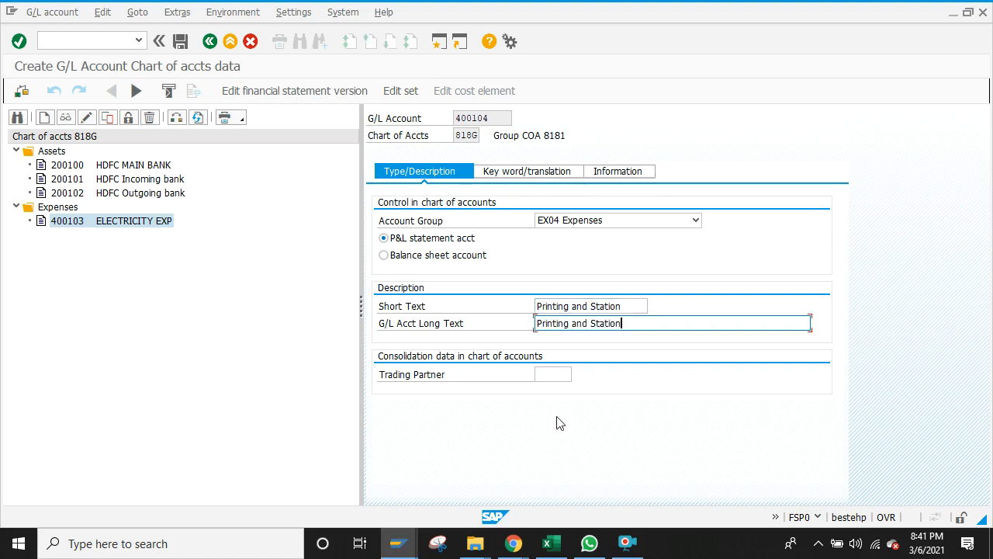
left_click(180, 41)
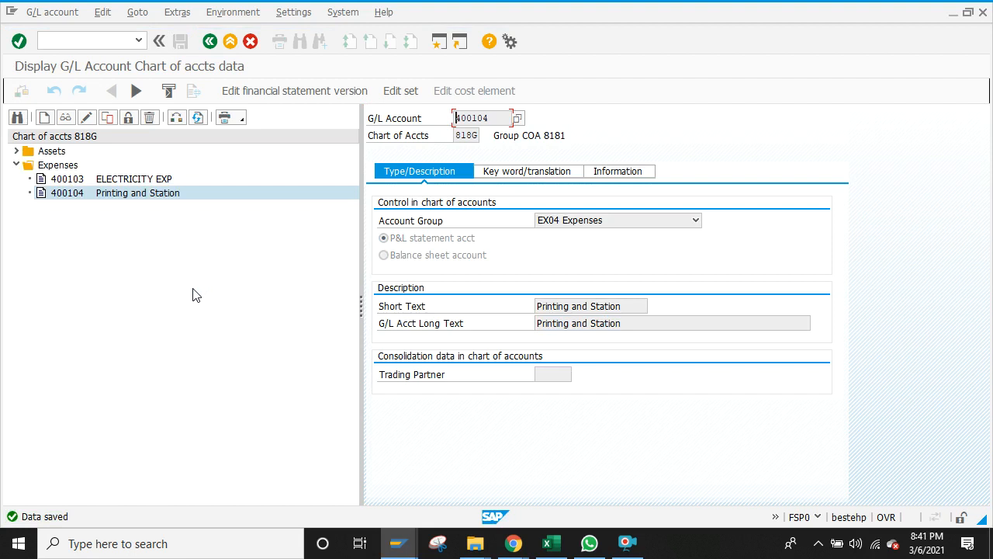
Step: Return to the main menu and start FS00 central G/L account editing
left_click(211, 45)
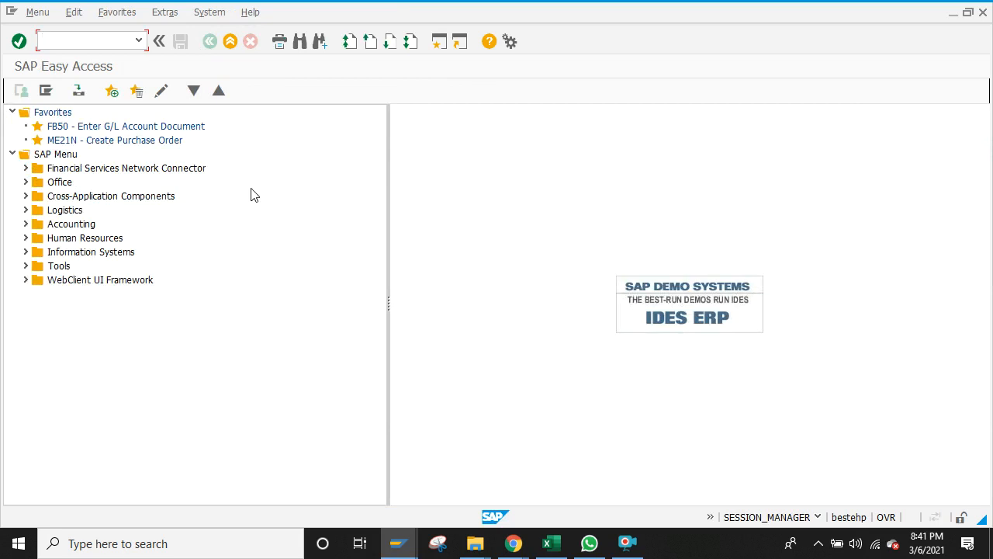
type("fs00")
key("Return")
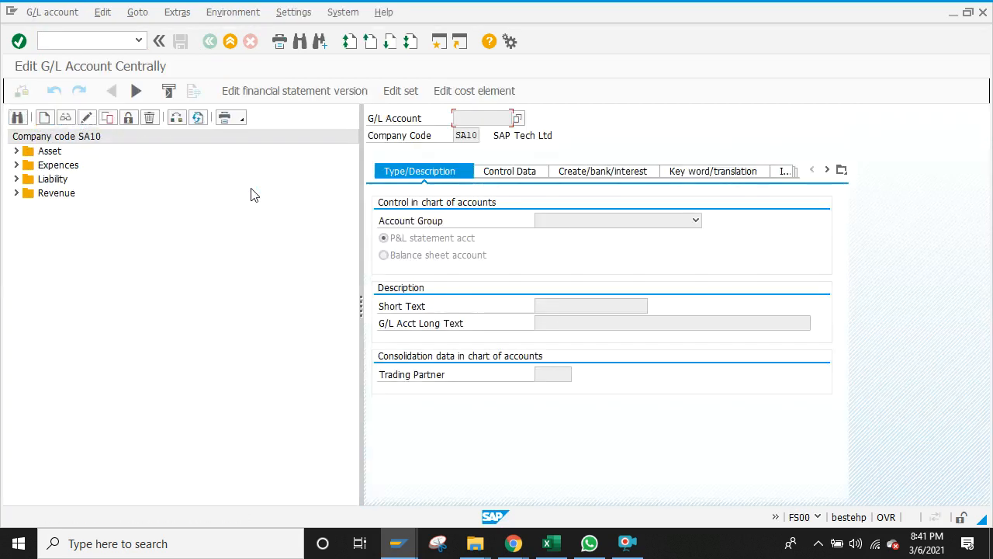
left_click(16, 165)
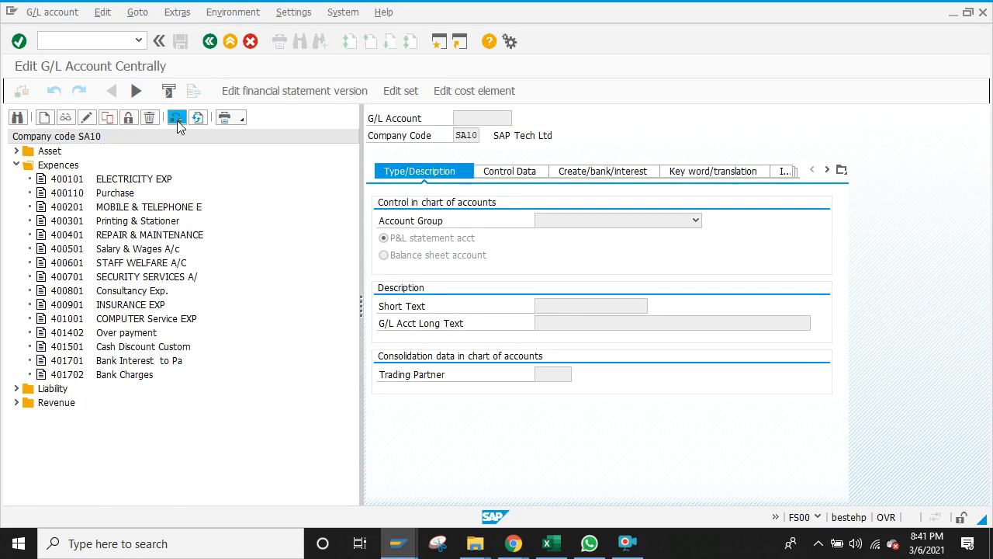
Step: Switch the company code from SA10 to 8181 and select Expenses account 400101 ELECTRICITY EXP
left_click(177, 121)
left_click(169, 211)
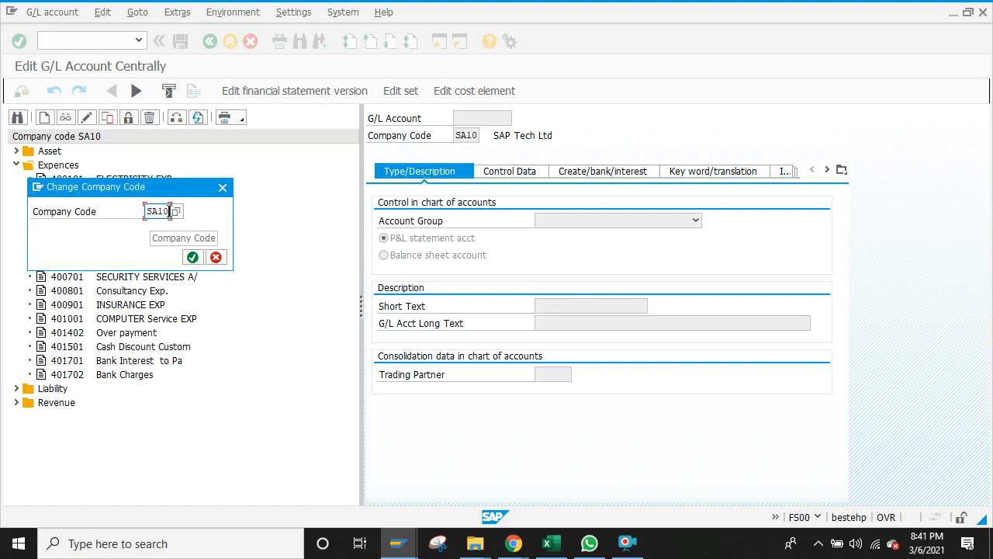
key("BackSpace")
key("BackSpace")
key("BackSpace")
key("BackSpace")
type("8181")
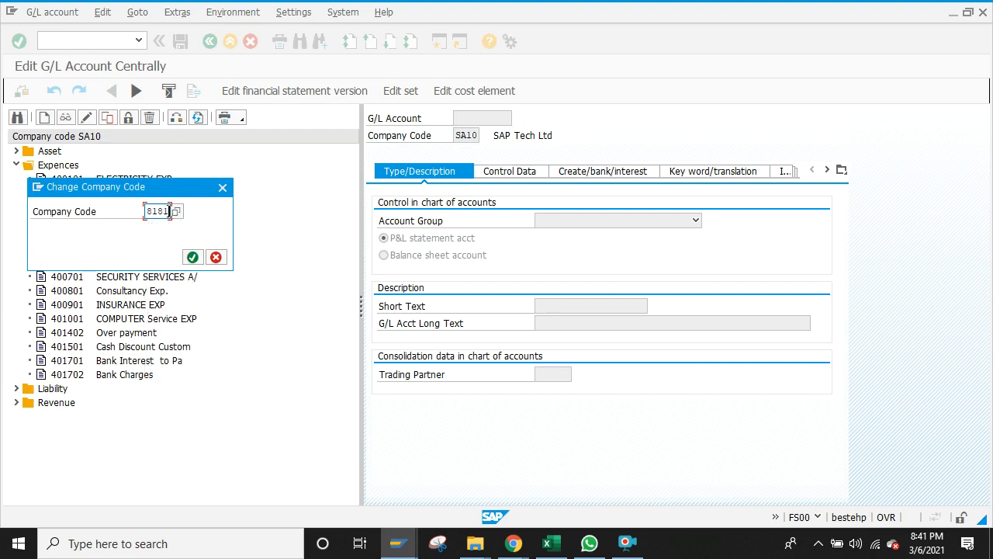
key("Return")
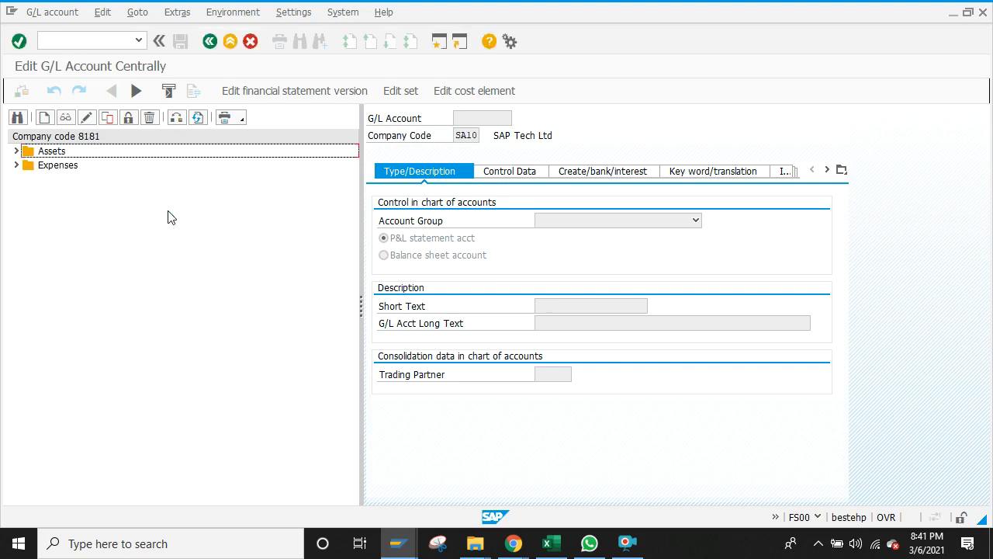
left_click(17, 165)
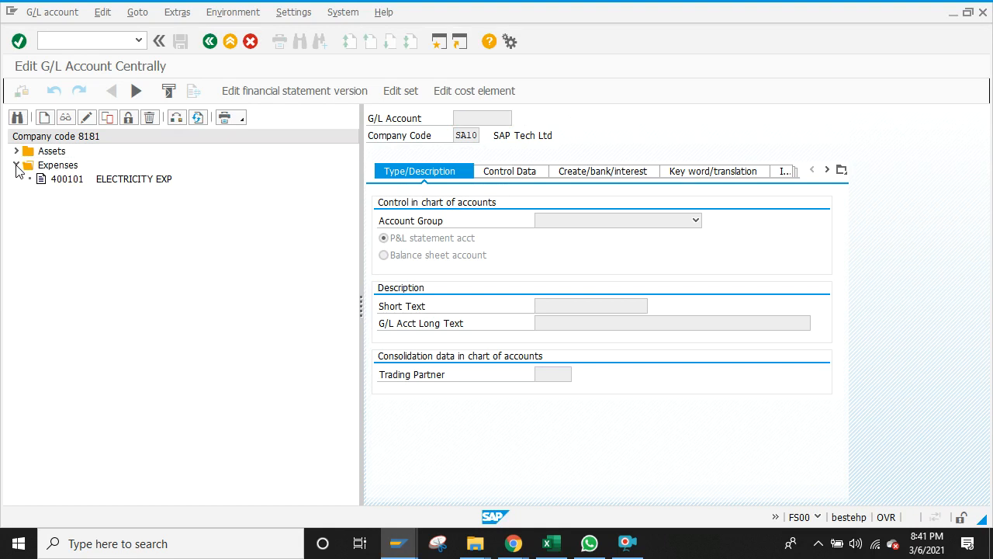
left_click(113, 181)
Step: Copy account 400101 as new account 400102
left_click(109, 117)
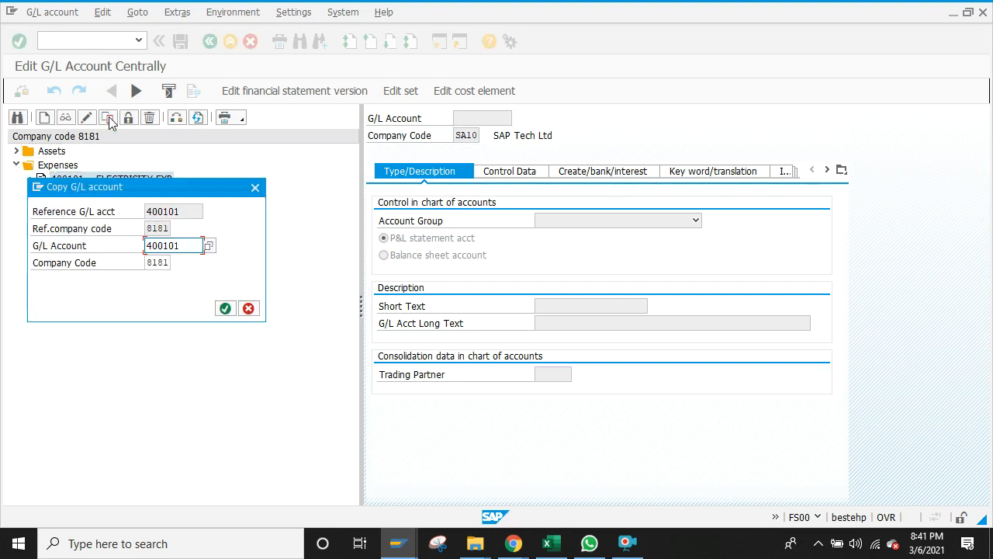
left_click(196, 246)
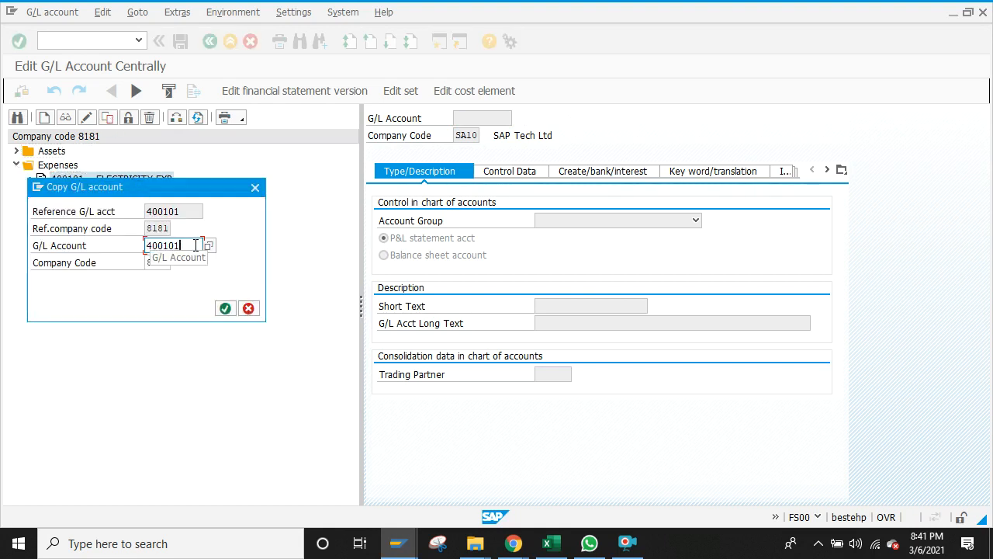
key("BackSpace")
type("2")
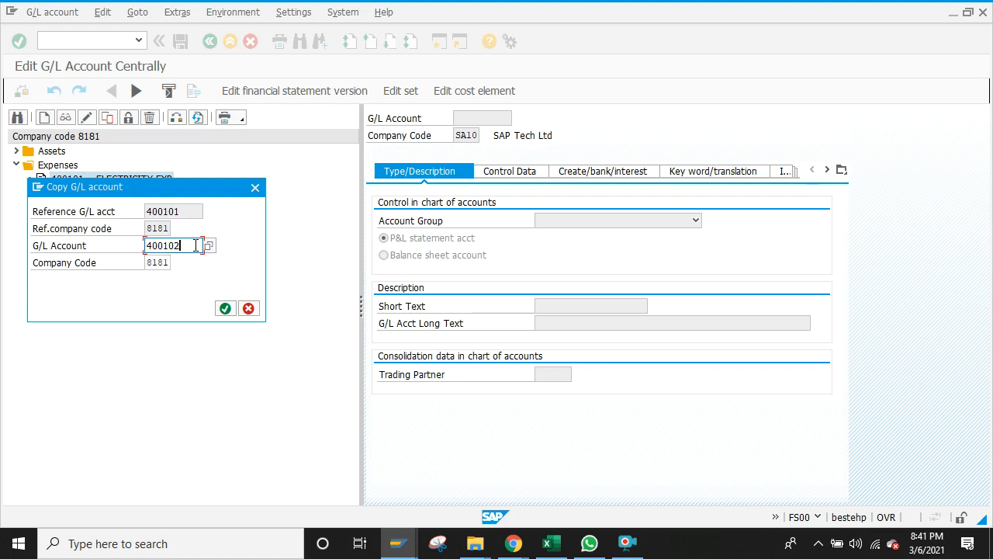
left_click(225, 308)
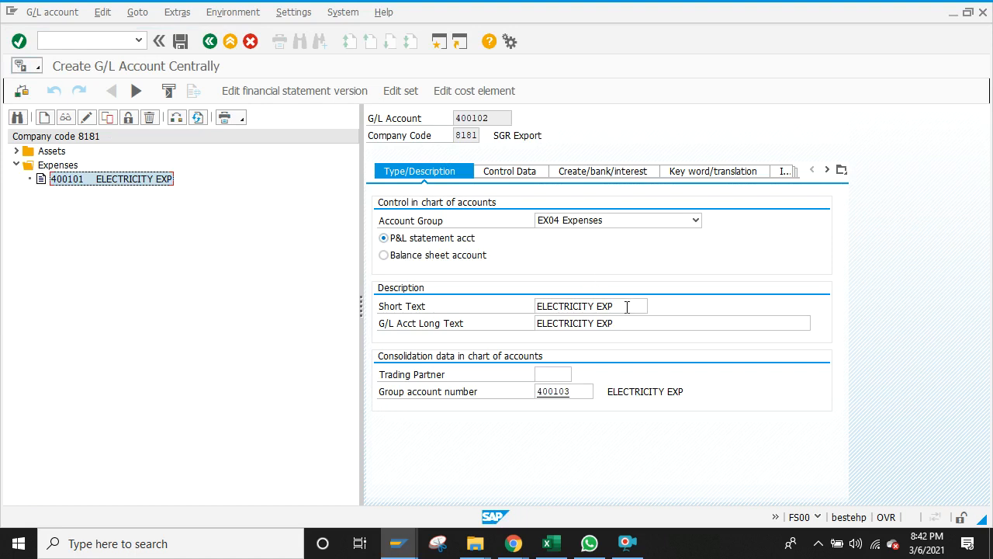
Step: Clear group account number 400103 and search available group accounts in chart 818G
left_click(584, 392)
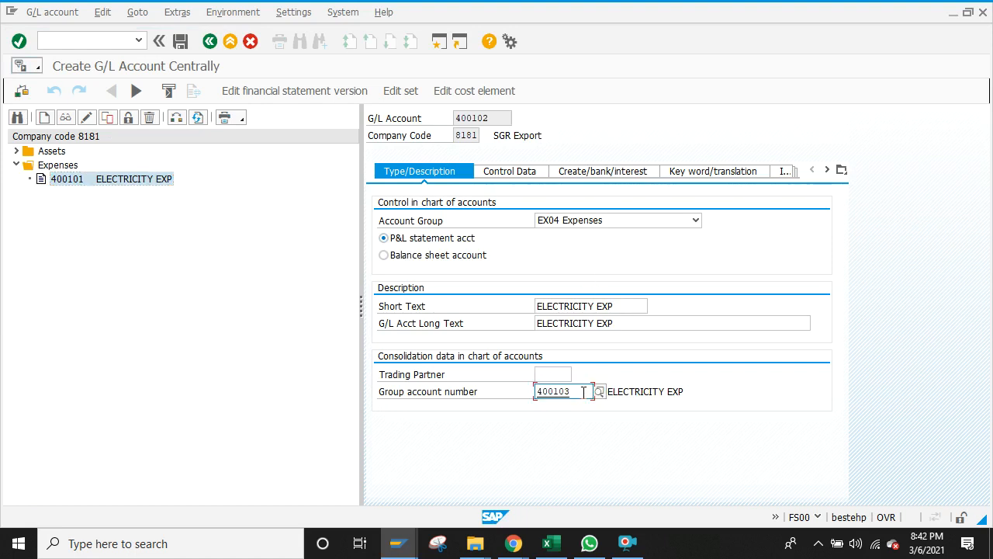
key("BackSpace")
key("BackSpace")
key("BackSpace")
key("BackSpace")
key("BackSpace")
key("BackSpace")
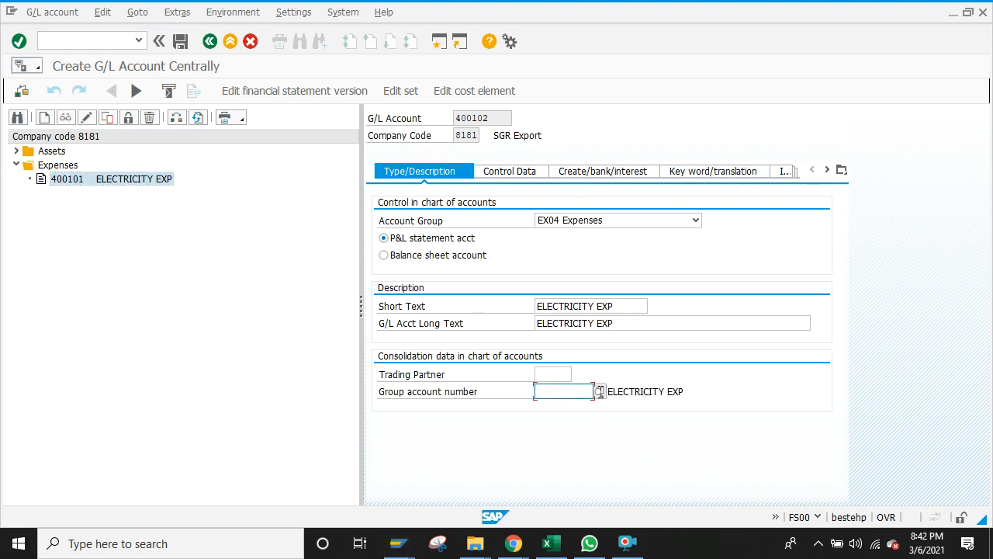
left_click(600, 394)
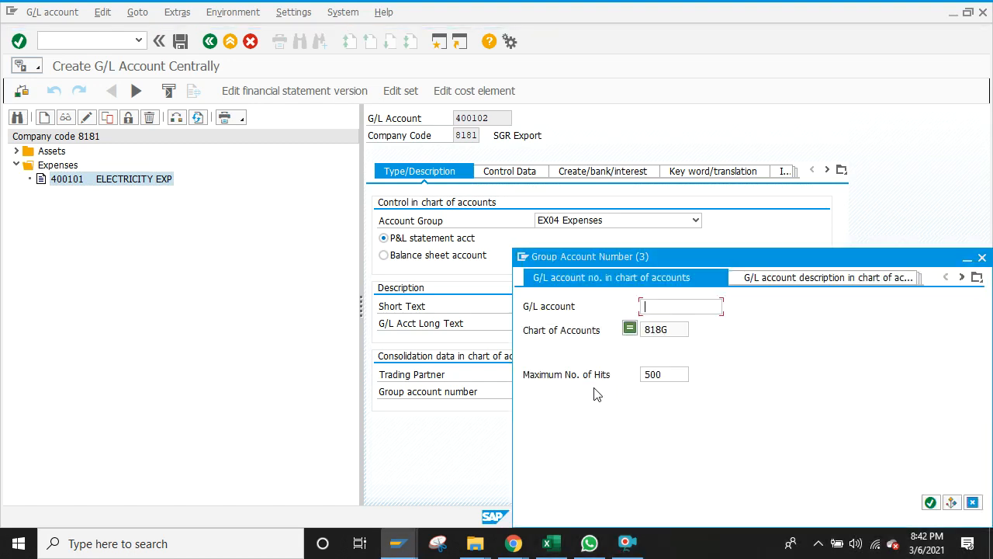
left_click(930, 502)
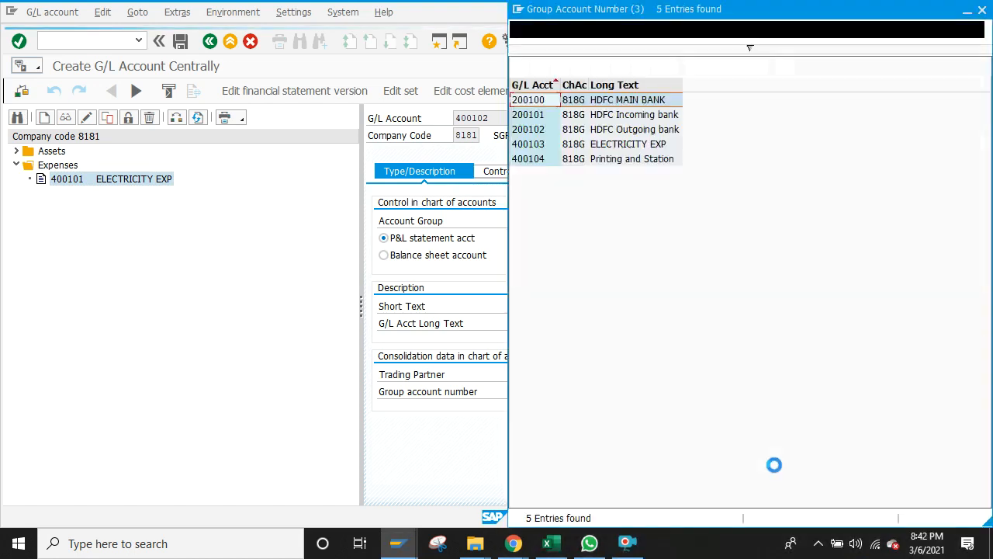
left_click(983, 9)
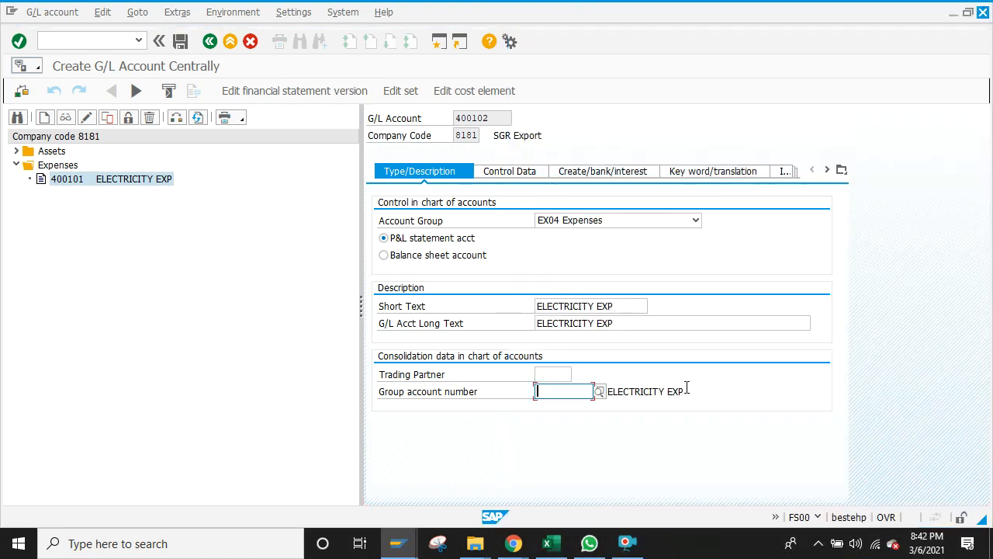
Step: Replace short and long texts ELECTRICITY EXP with 'Printing and Station' from input history
left_click(630, 305)
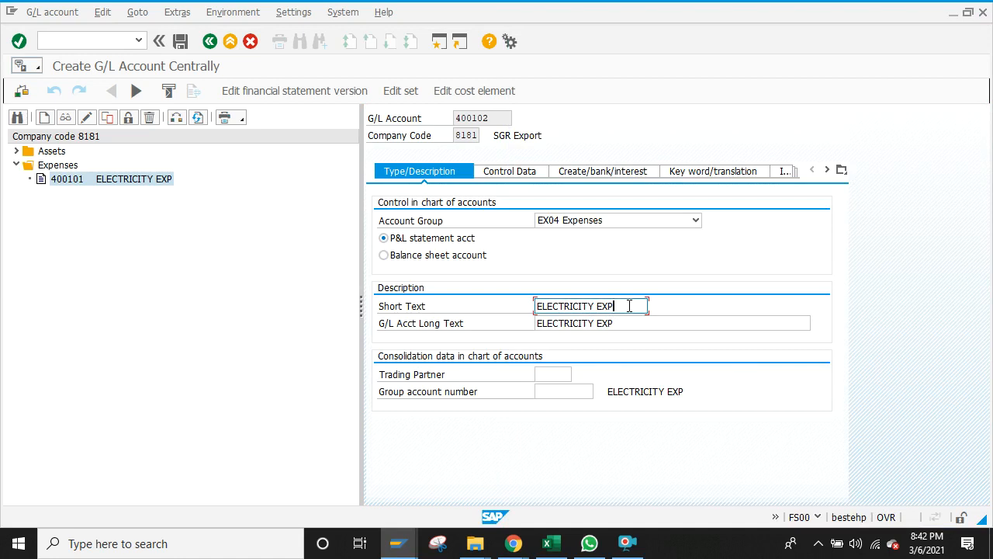
key("BackSpace")
key("BackSpace")
key("BackSpace")
key("BackSpace")
key("BackSpace")
key("BackSpace")
key("BackSpace")
key("BackSpace")
key("BackSpace")
key("BackSpace")
key("BackSpace")
key("BackSpace")
key("BackSpace")
key("BackSpace")
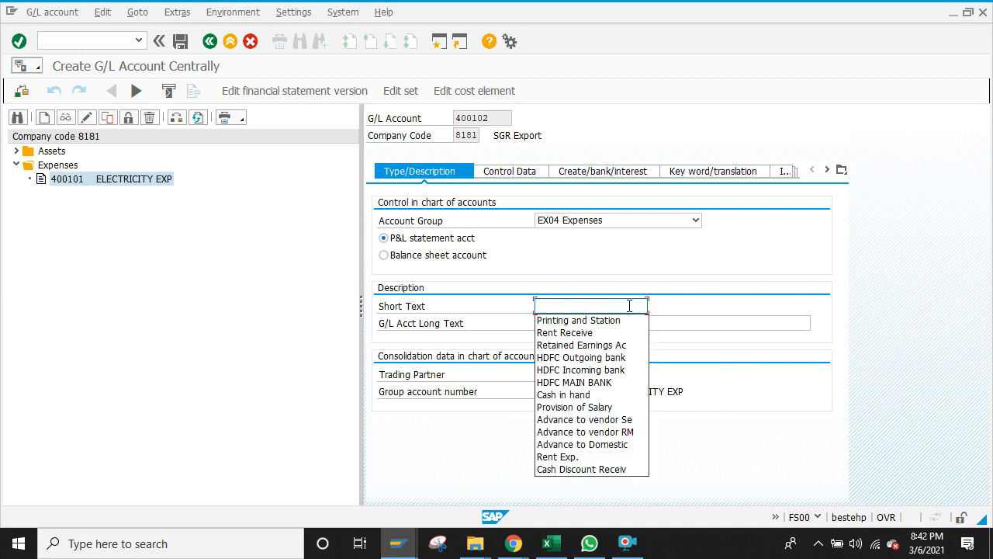
left_click(613, 320)
left_click(614, 320)
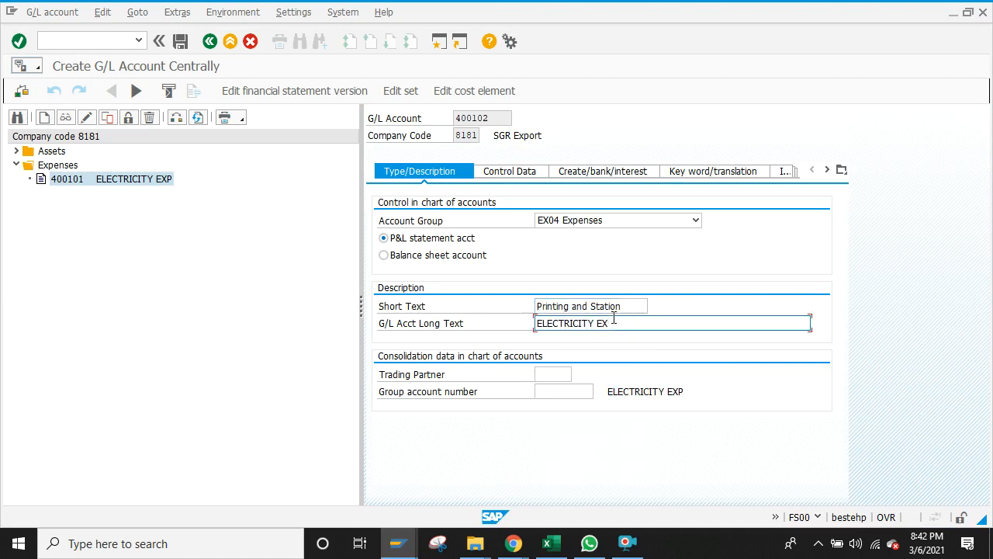
key("BackSpace")
key("BackSpace")
key("BackSpace")
key("BackSpace")
key("BackSpace")
key("BackSpace")
key("BackSpace")
key("BackSpace")
key("BackSpace")
key("BackSpace")
key("BackSpace")
key("BackSpace")
key("BackSpace")
key("BackSpace")
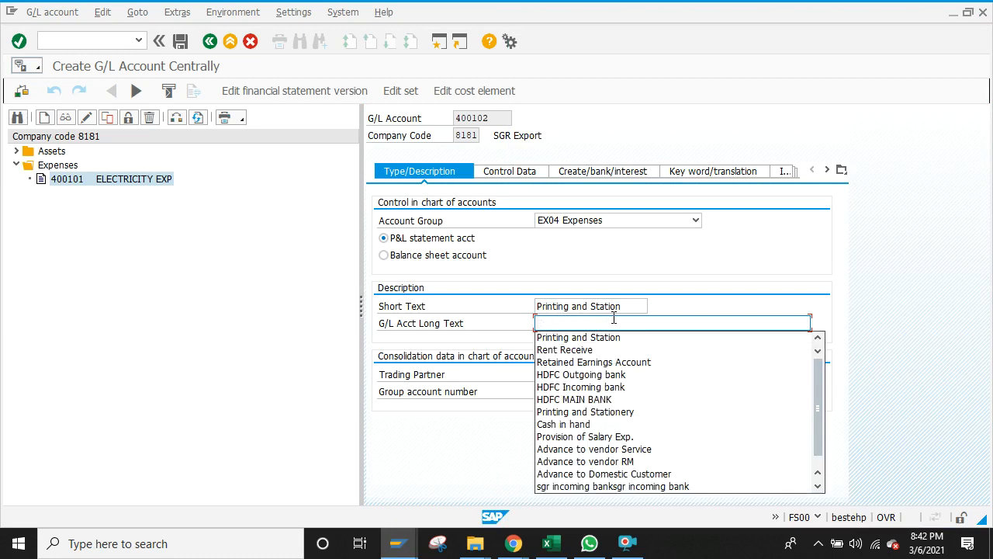
left_click(607, 339)
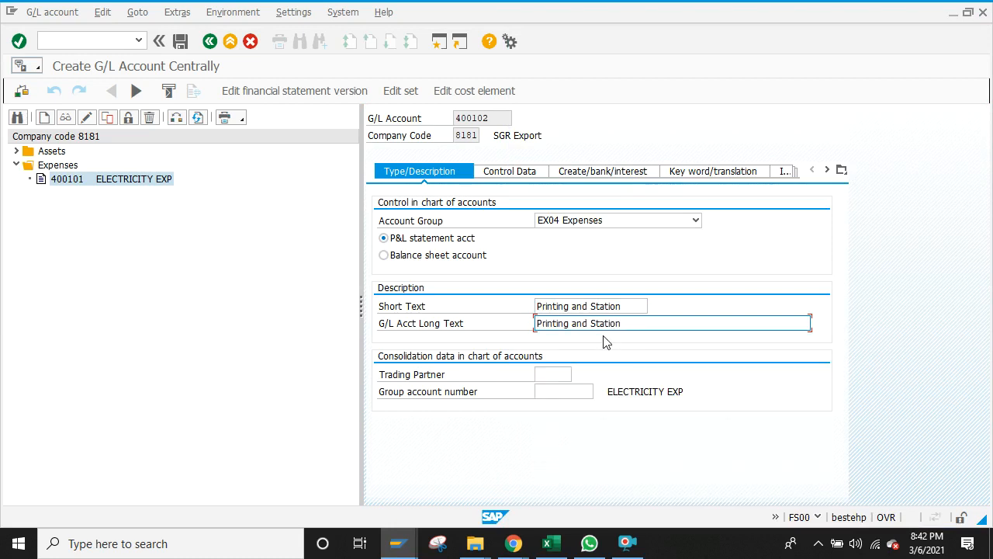
left_click(505, 173)
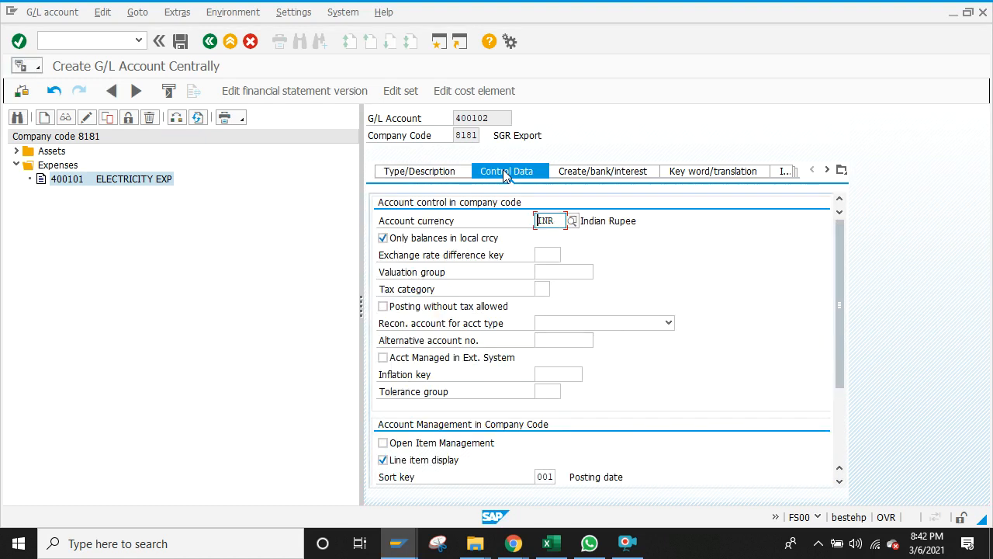
Step: Review account 400102's Control Data and Create/bank/interest settings
left_click(444, 172)
left_click(539, 172)
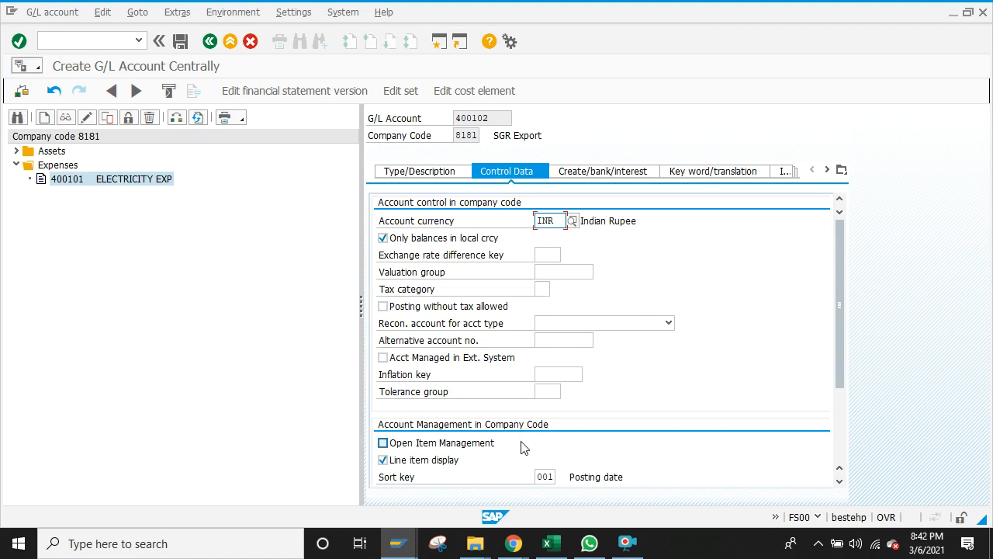
left_click(625, 174)
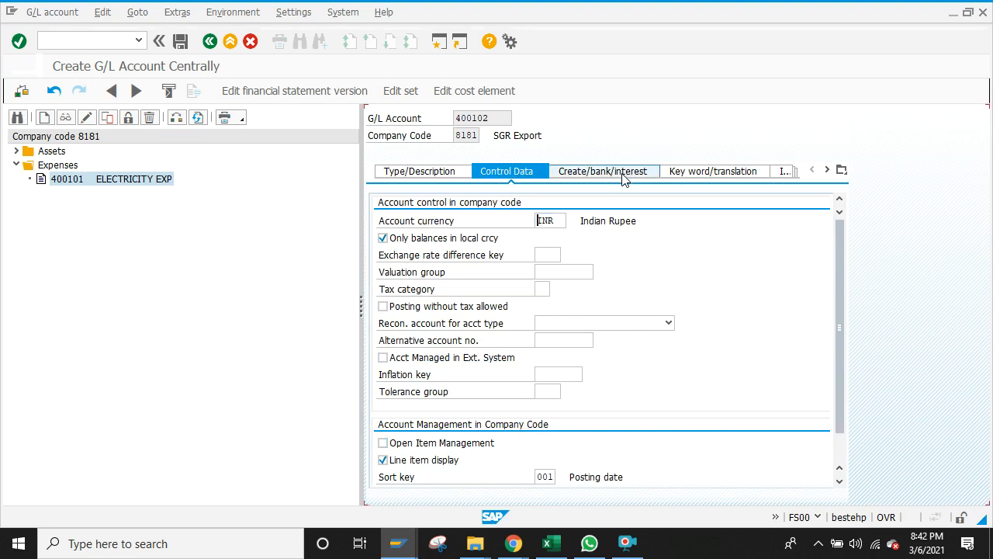
Step: Try saving account 400102 twice; both fail for missing group account number
left_click(179, 46)
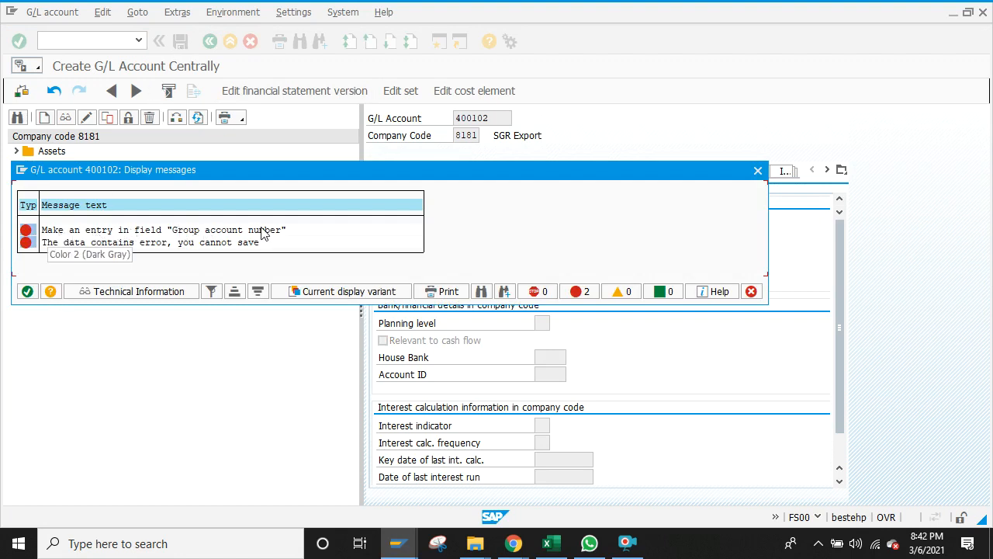
left_click(27, 293)
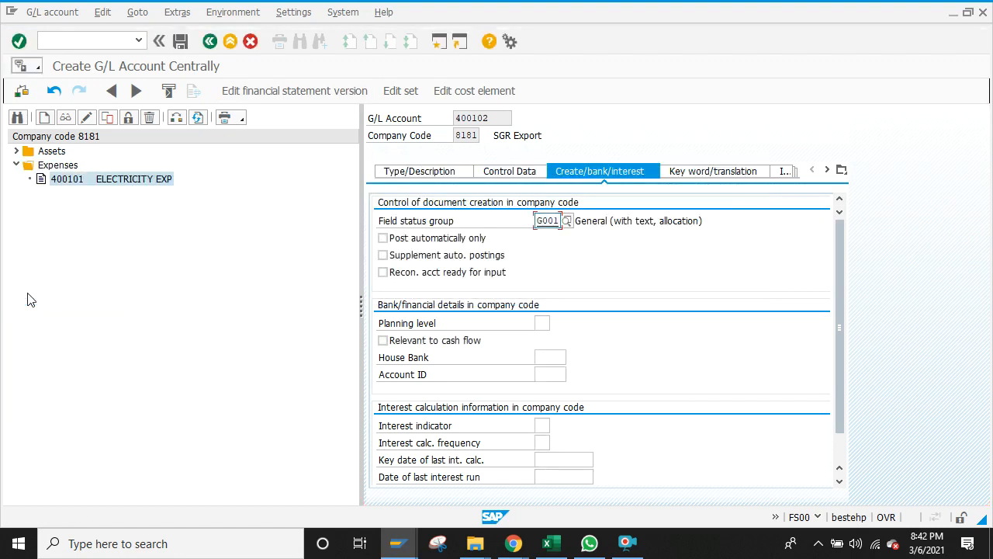
left_click(180, 41)
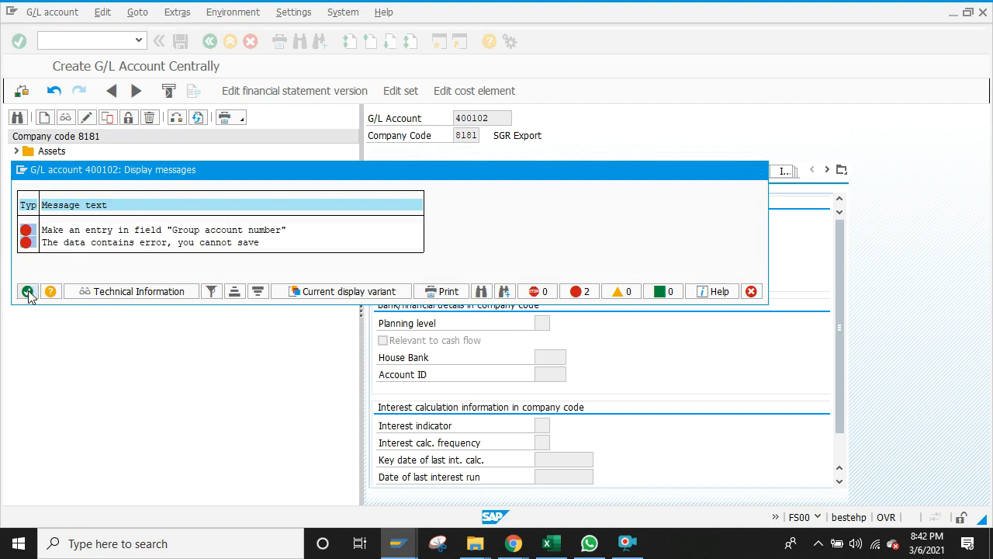
left_click(27, 291)
Step: Choose 400104 as group account number from the search list and save account 400102
left_click(502, 175)
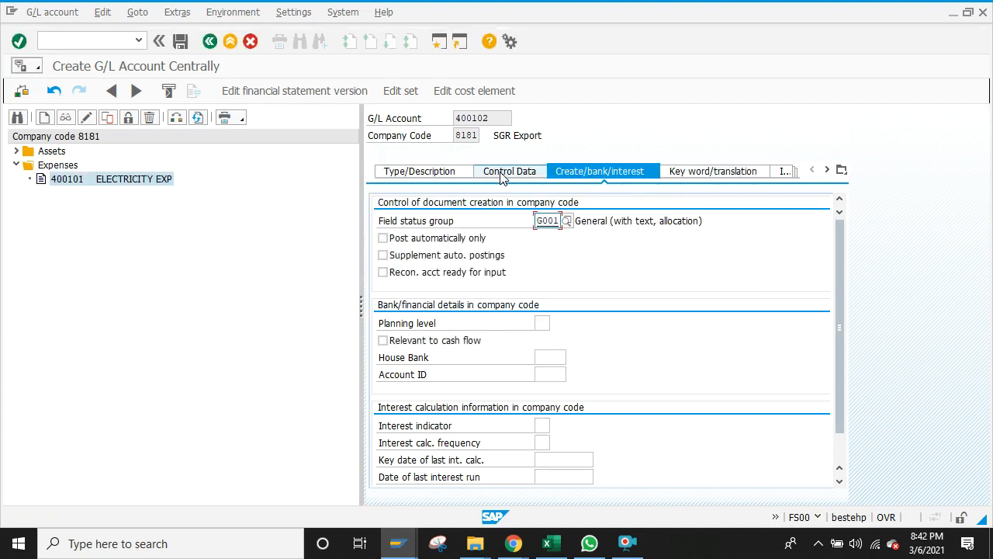
left_click(452, 174)
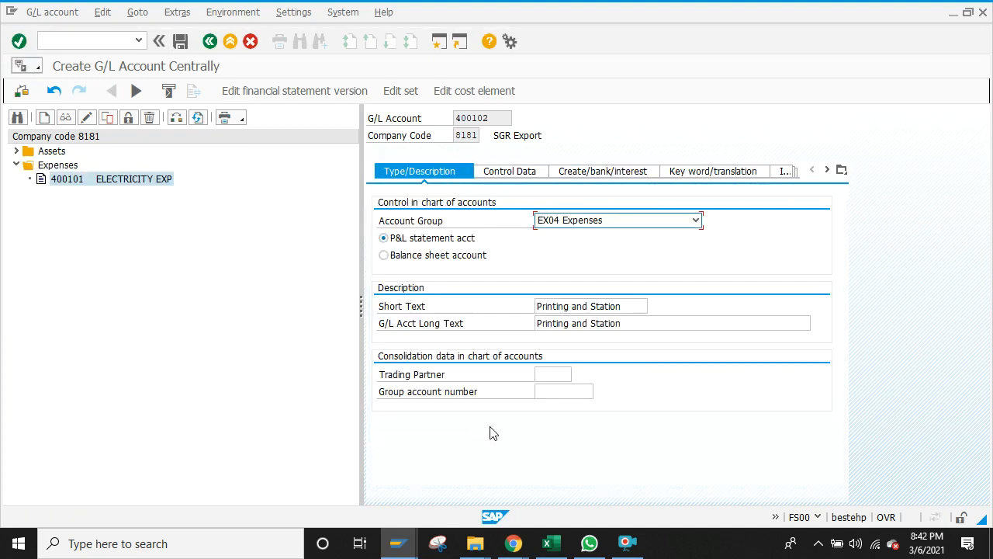
left_click(578, 390)
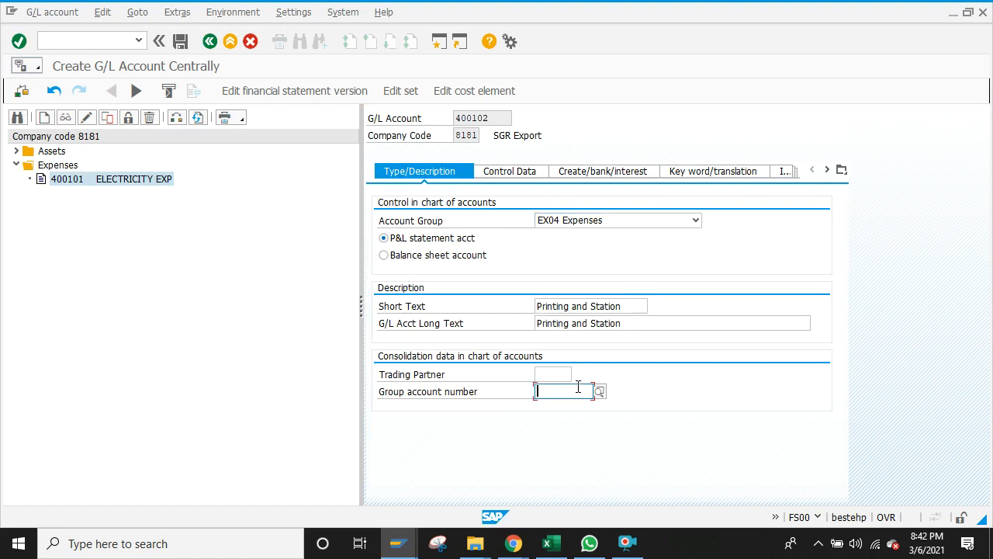
left_click(600, 391)
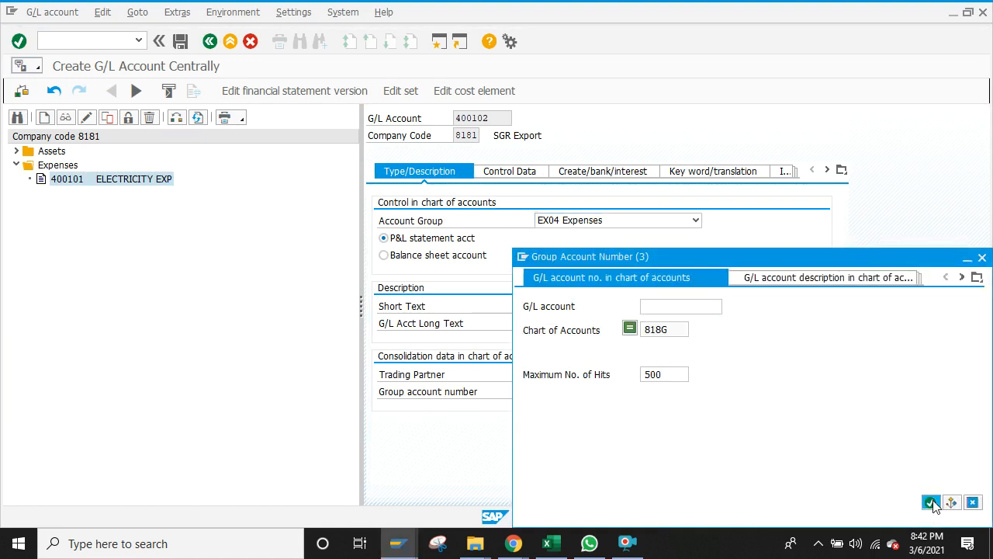
left_click(931, 503)
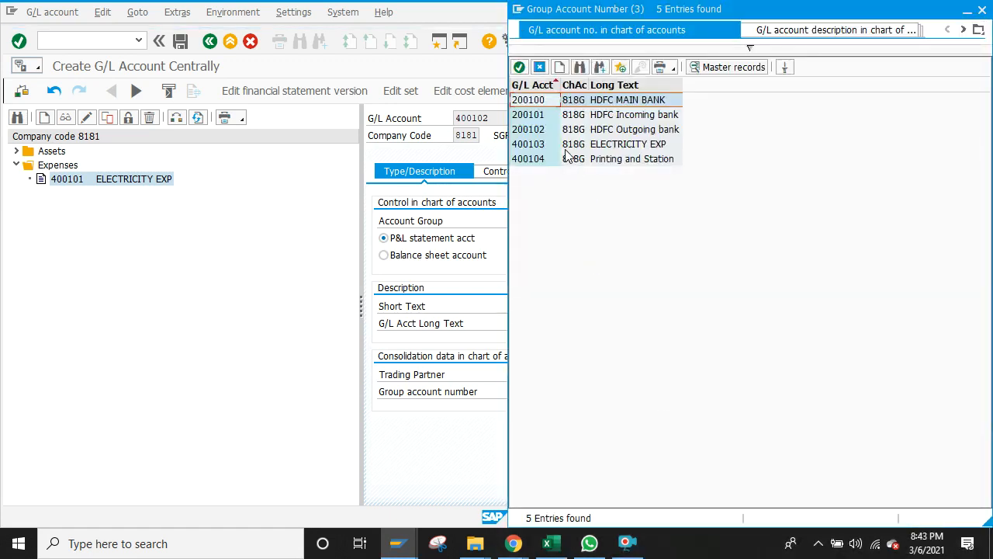
double_click(541, 158)
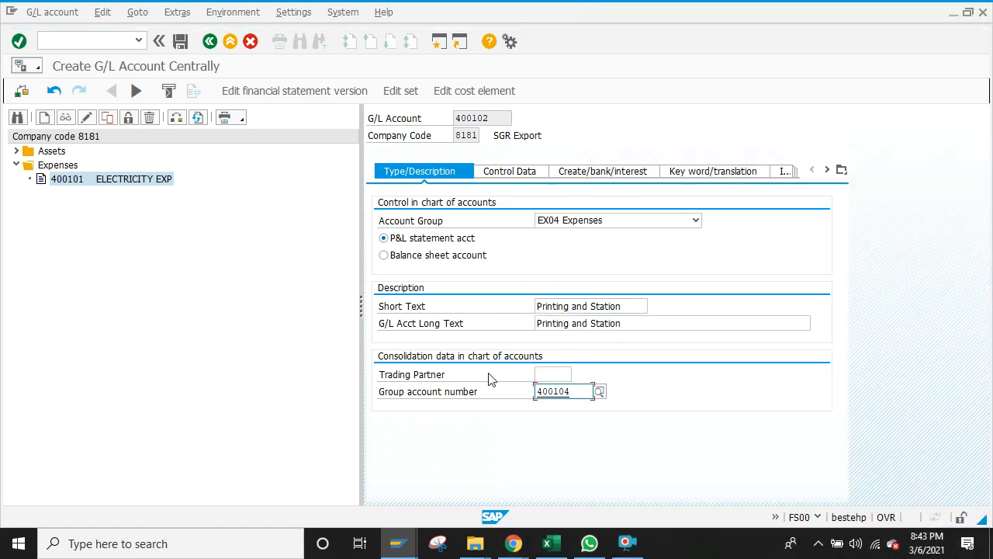
left_click(180, 41)
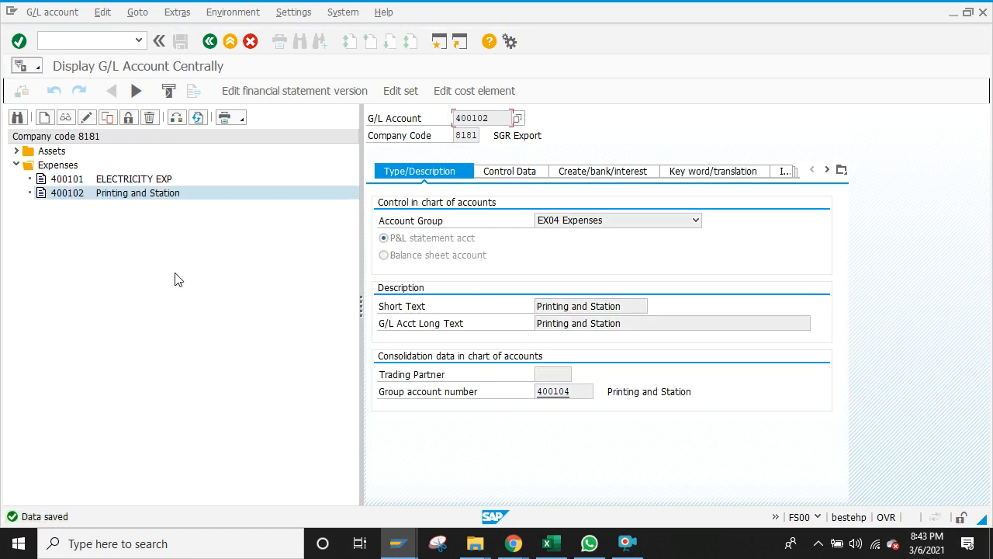
Step: Leave the account display and reopen FS00 for company code 8181
left_click(211, 42)
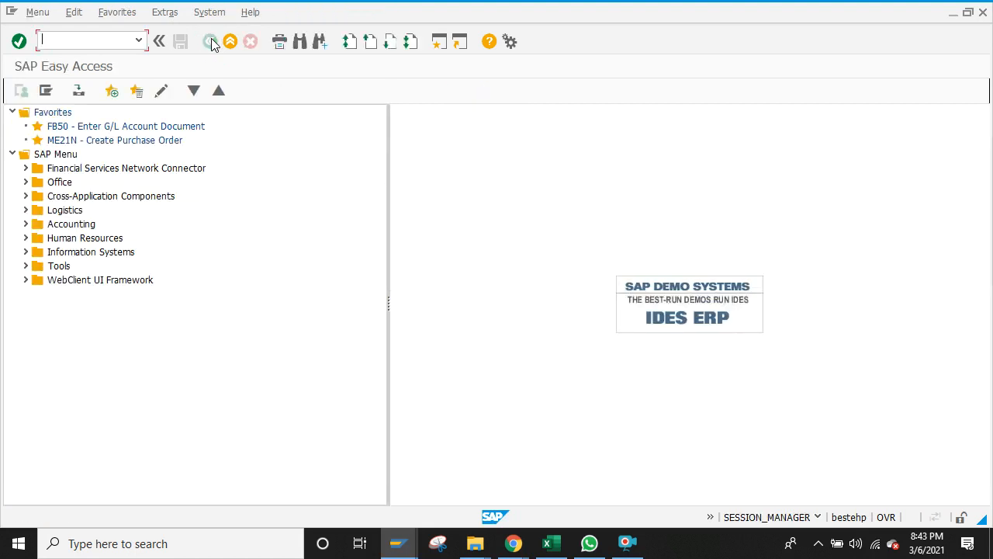
type("fs00")
key("Return")
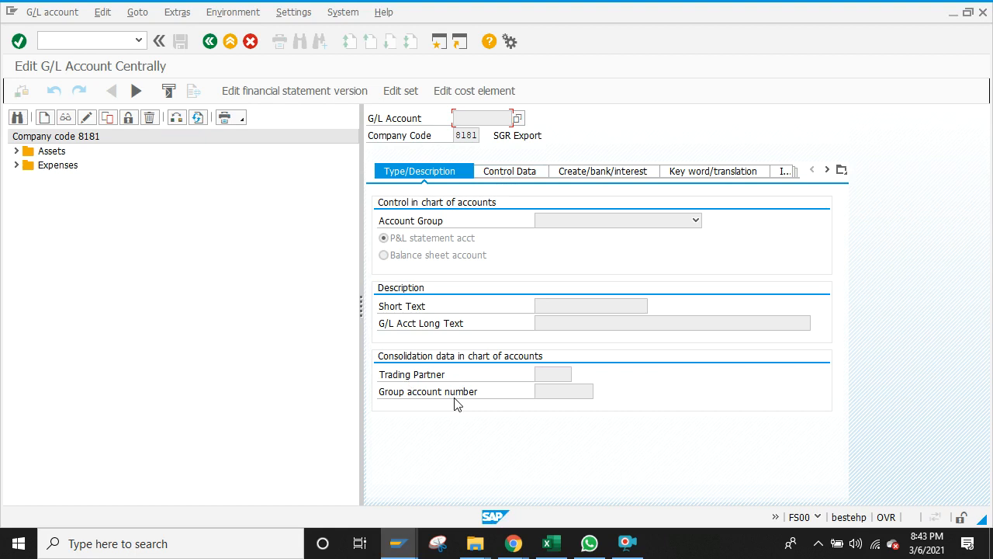
Step: Open Expenses account 400102 in change mode, view its control data, then go back
left_click(519, 173)
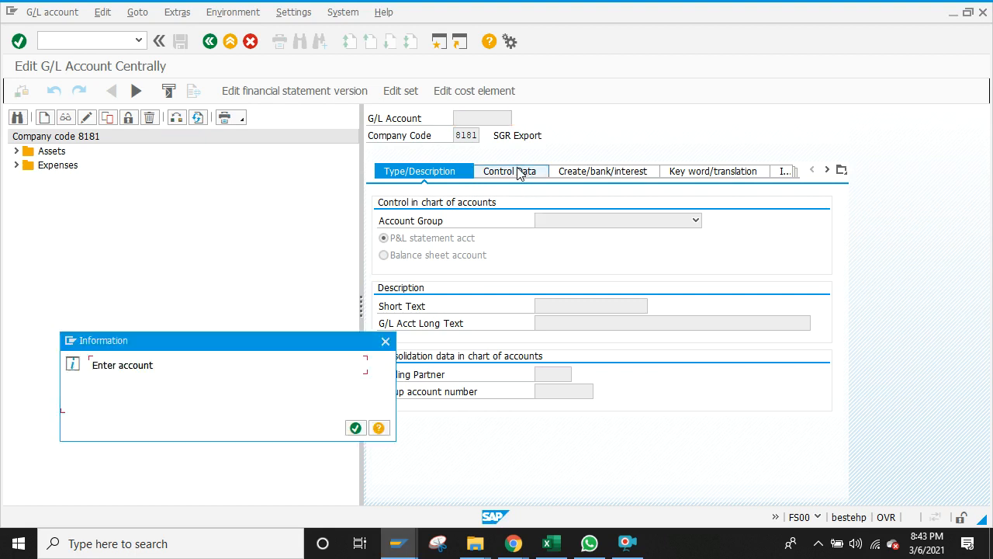
left_click(385, 341)
left_click(16, 166)
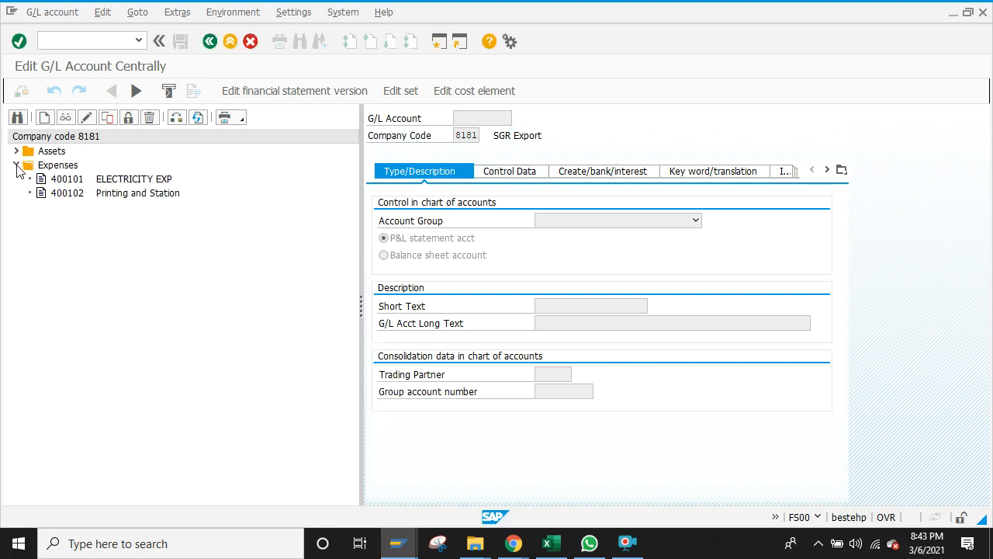
left_click(66, 193)
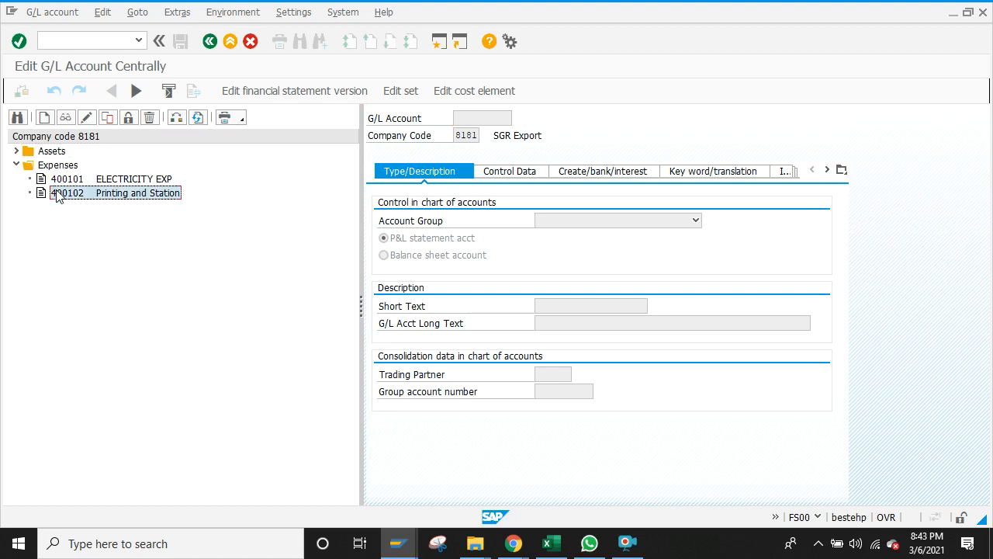
left_click(89, 117)
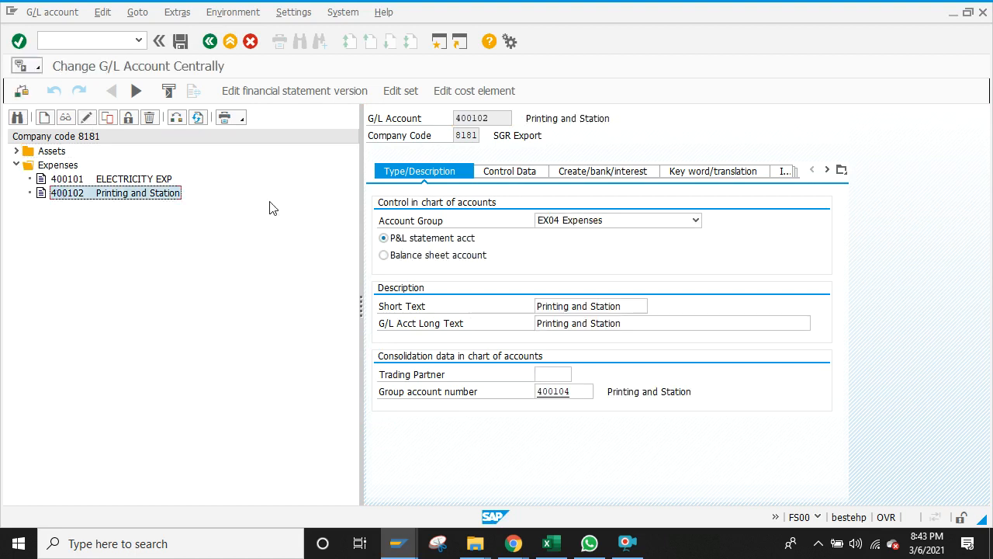
left_click(512, 172)
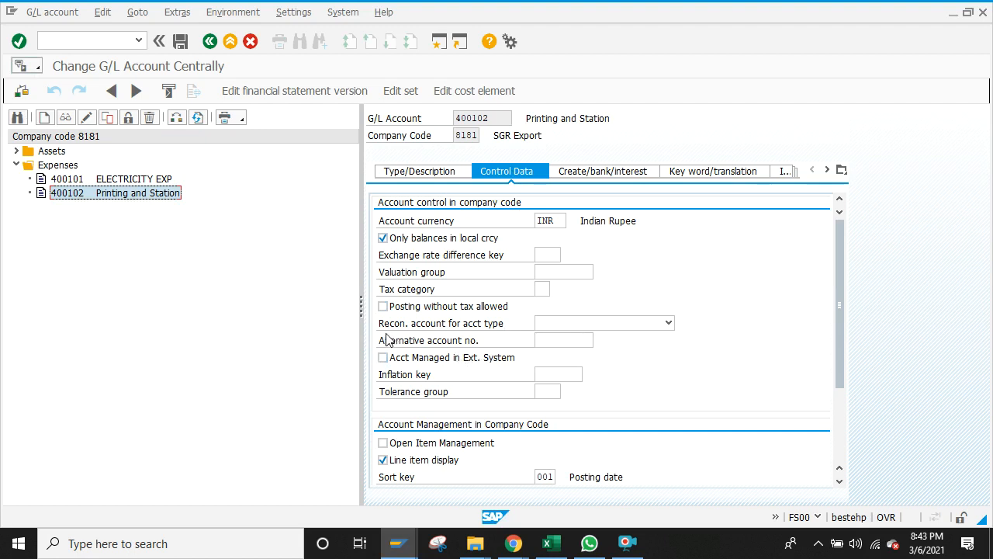
left_click(553, 339)
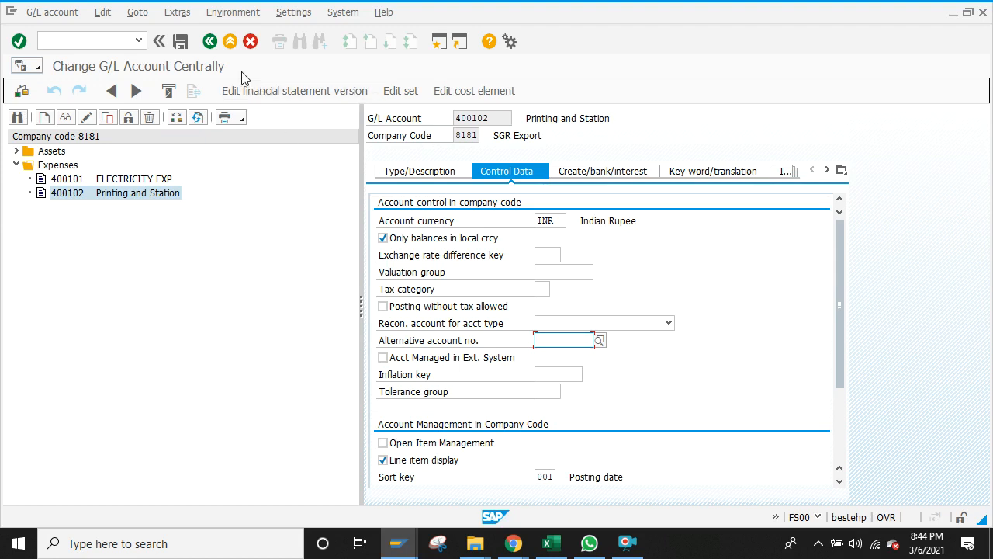
left_click(211, 43)
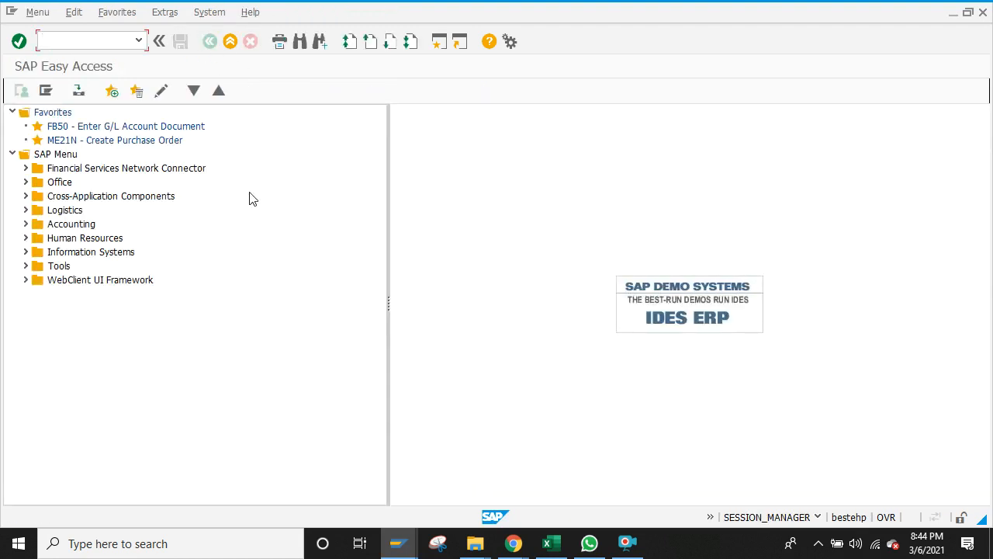
Step: Via FS00, open account 400102 Printing and Station for change and show its control data
type("fs00")
key("Return")
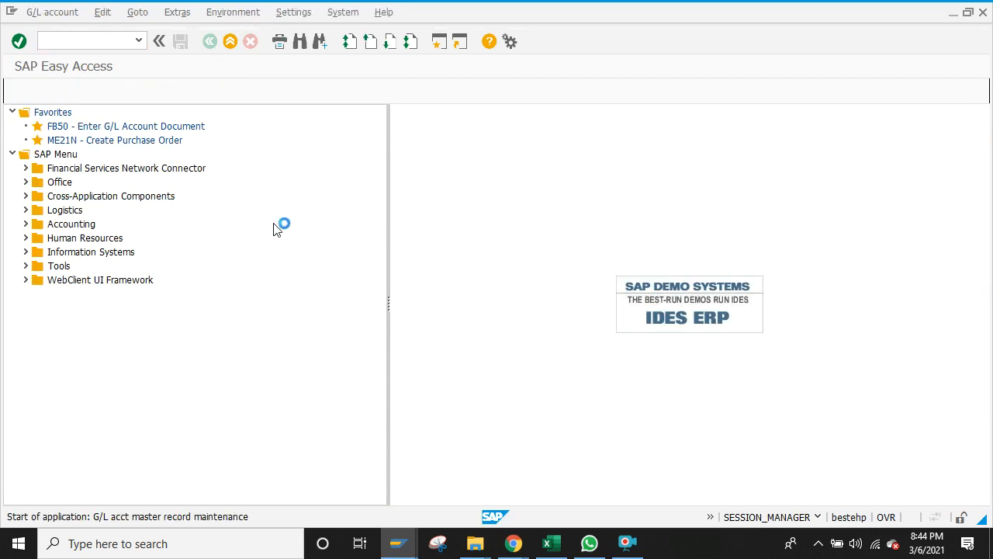
left_click(16, 165)
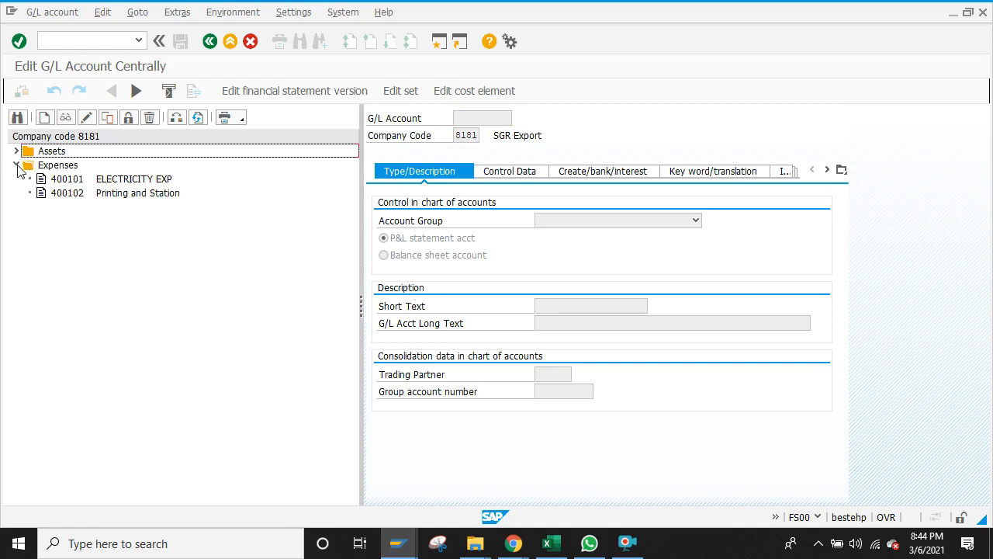
left_click(58, 196)
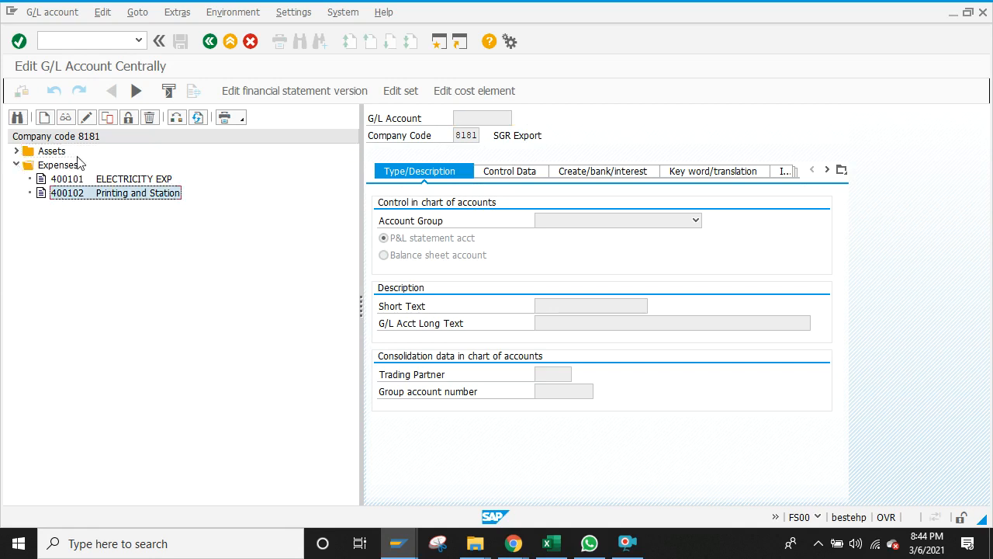
left_click(86, 118)
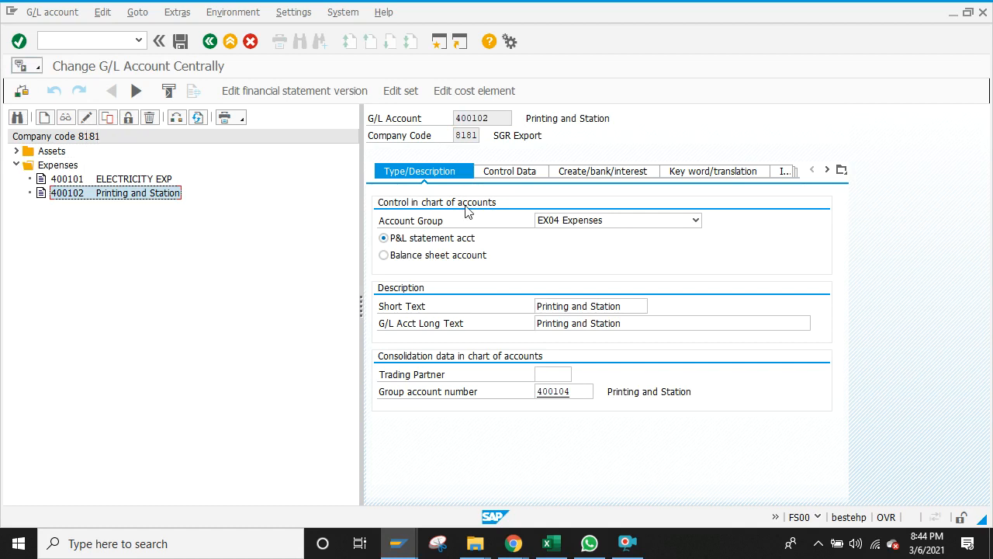
left_click(526, 173)
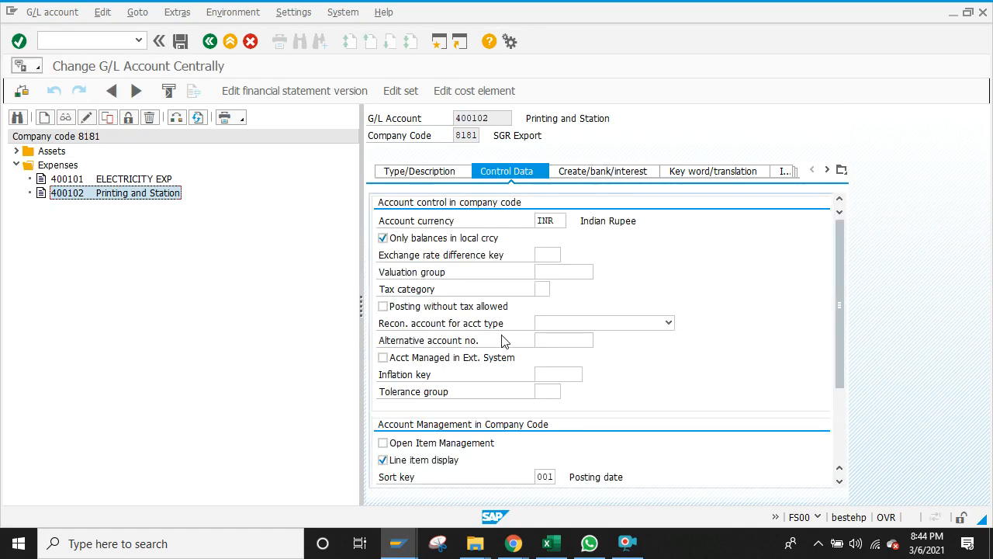
left_click(839, 481)
left_click(839, 481)
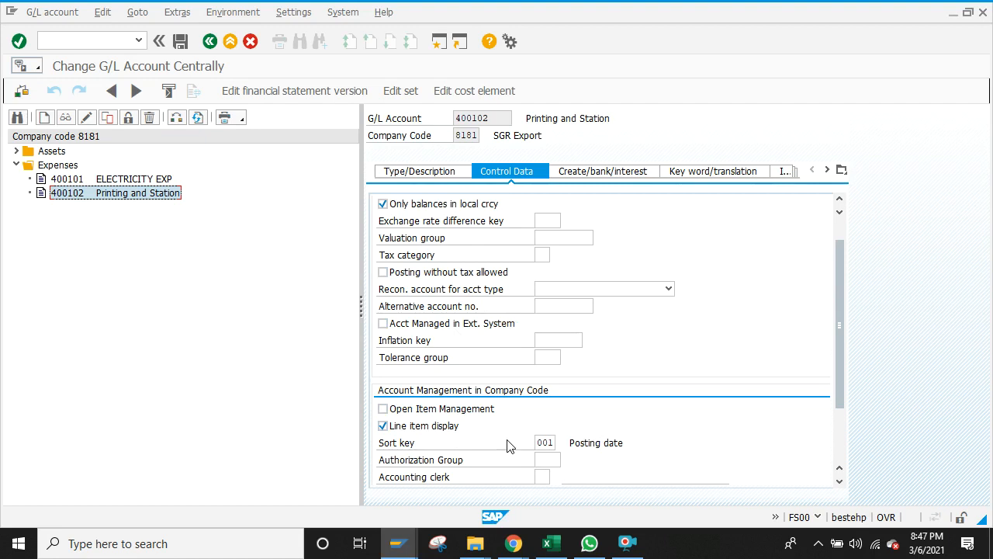
Step: Start FBL3N line item display in a new session, then bring up the open-windows list
left_click(439, 41)
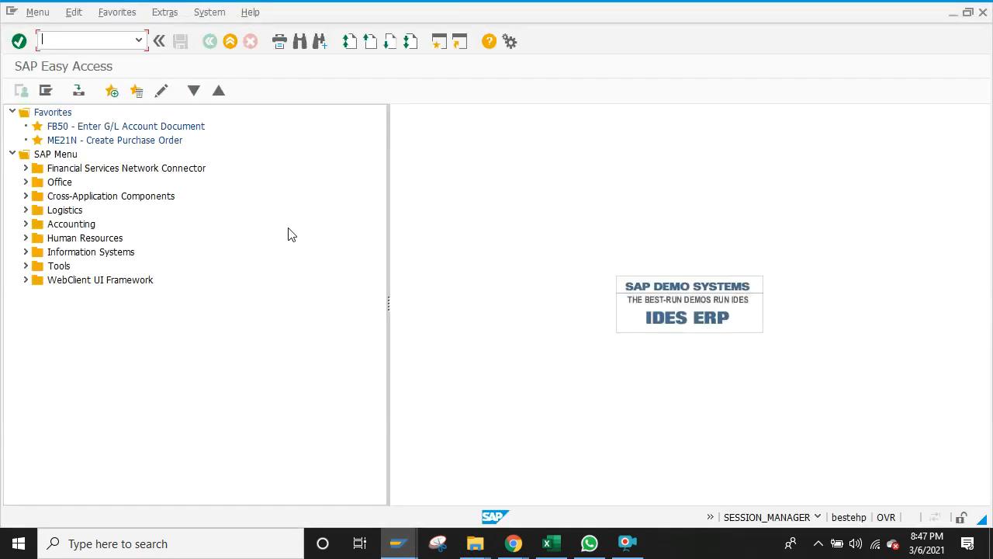
type("fs")
key("BackSpace")
type("bl3n")
key("Return")
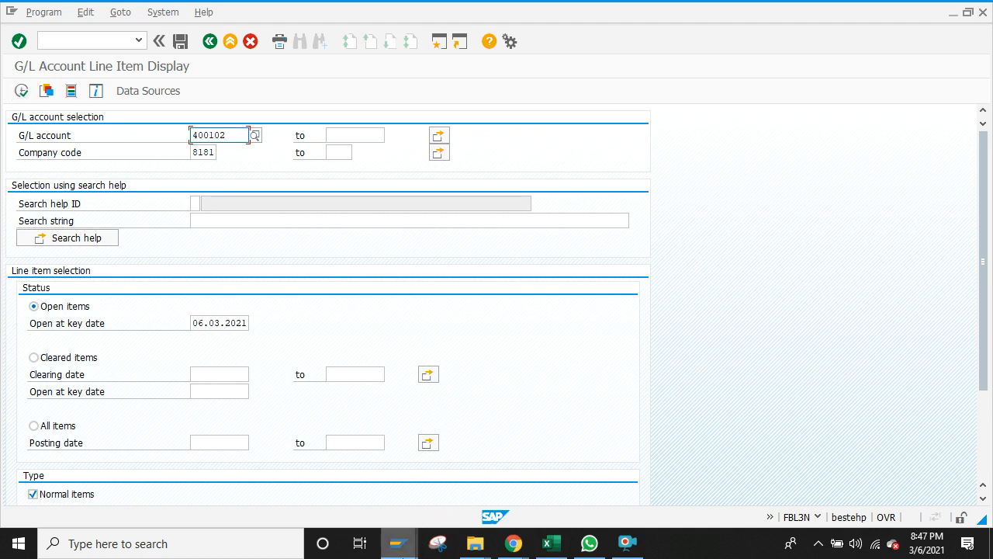
left_click(399, 544)
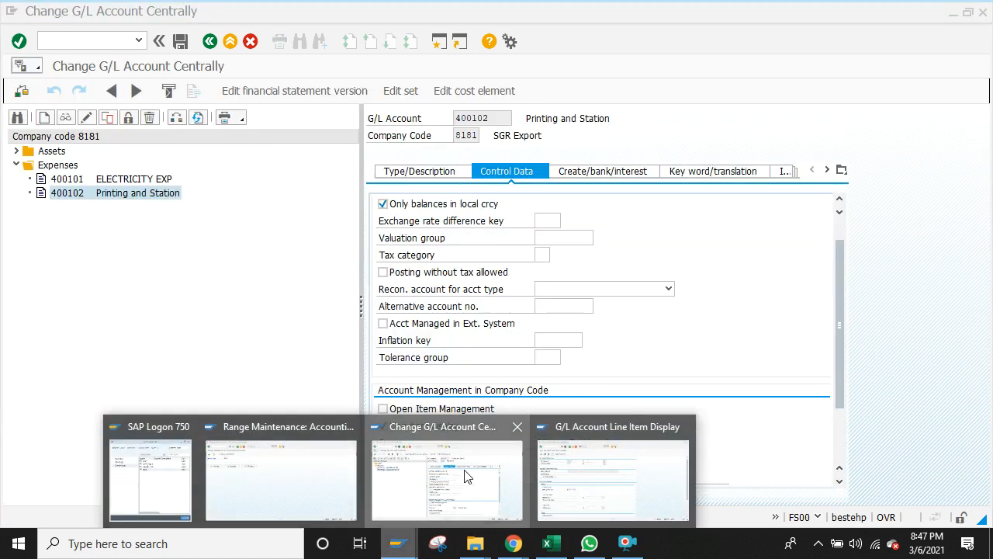
Step: Turn off line item display on 400102, then run the FBL3N open-item report
left_click(447, 477)
left_click(384, 427)
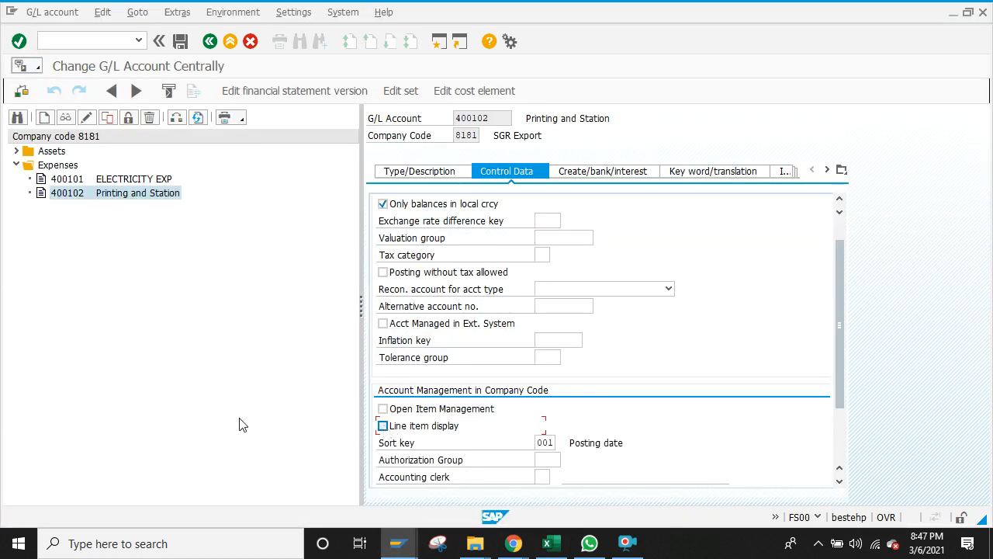
mouse_move(409, 553)
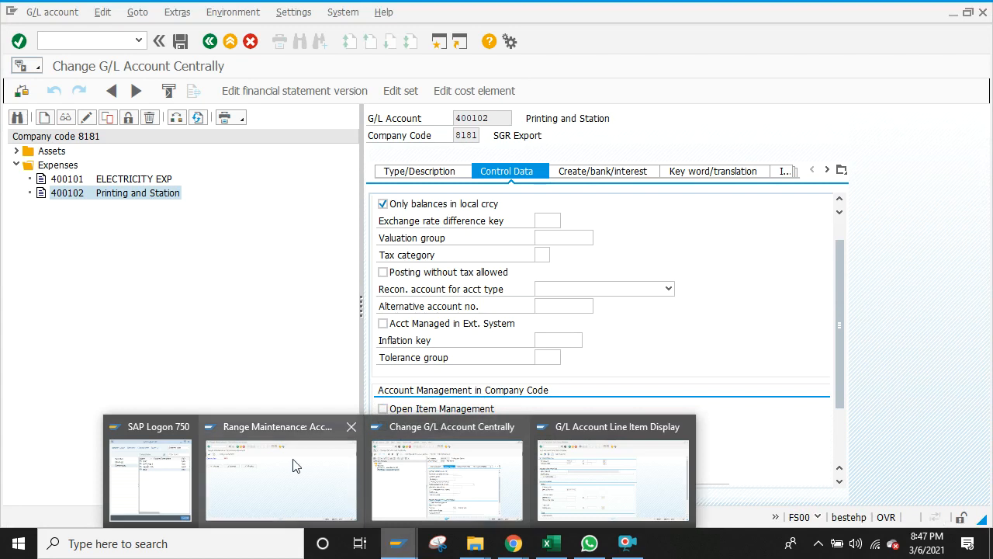
left_click(648, 506)
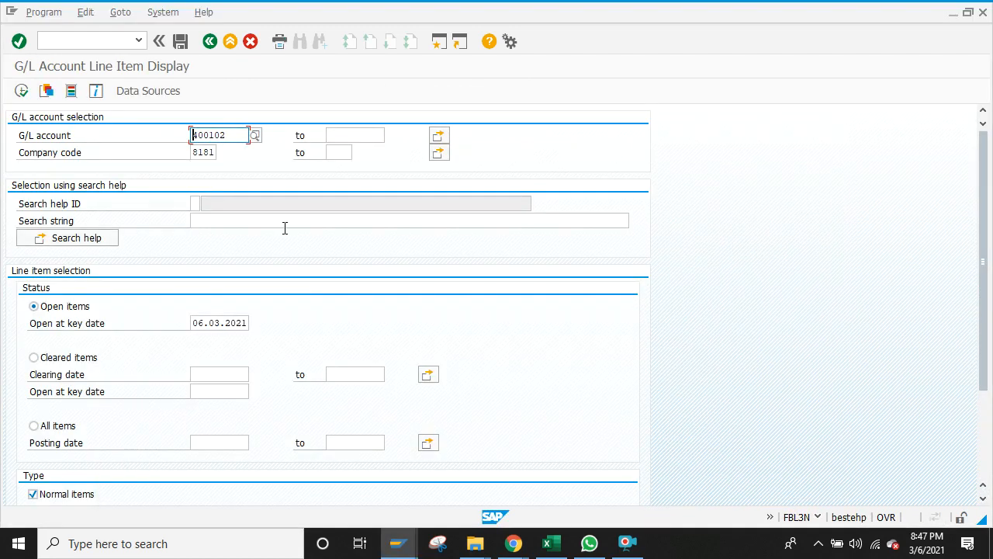
left_click(21, 90)
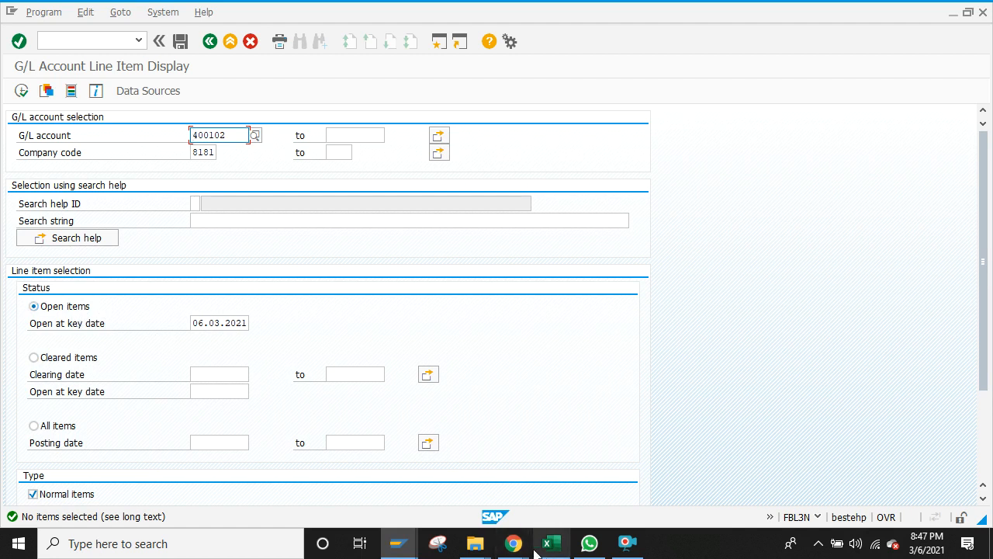
Step: Toggle open item management on and off, and re-enable line item display for 400102
left_click(396, 545)
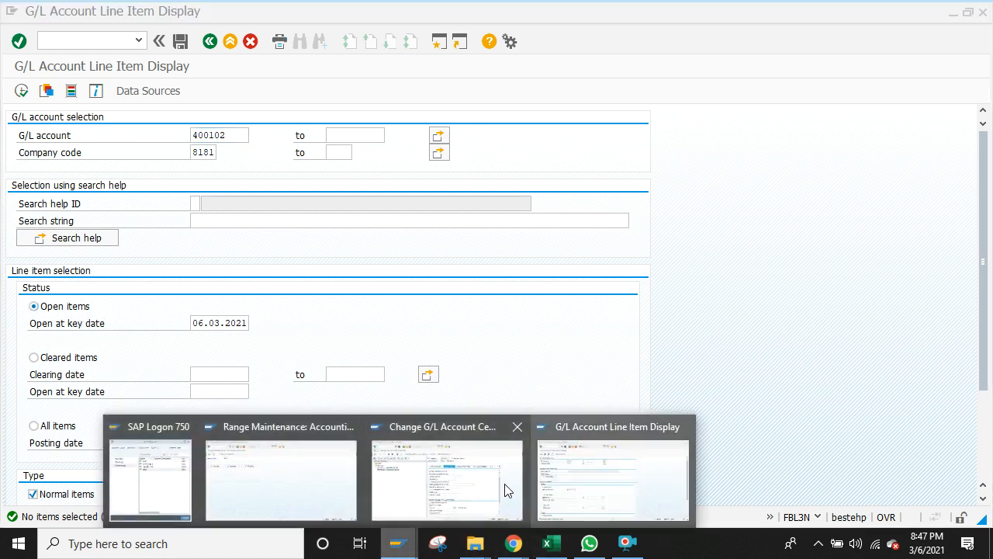
left_click(497, 489)
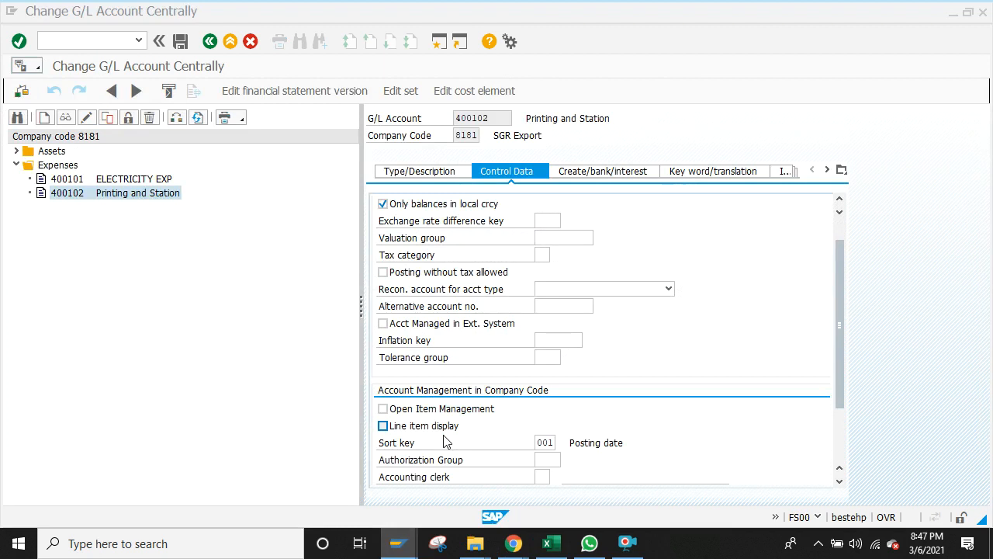
left_click(383, 409)
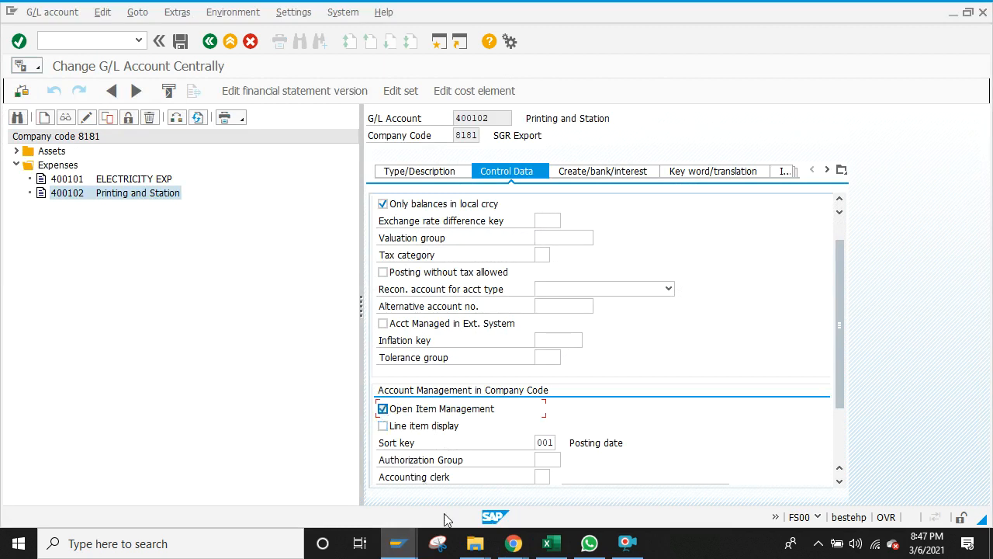
left_click(411, 546)
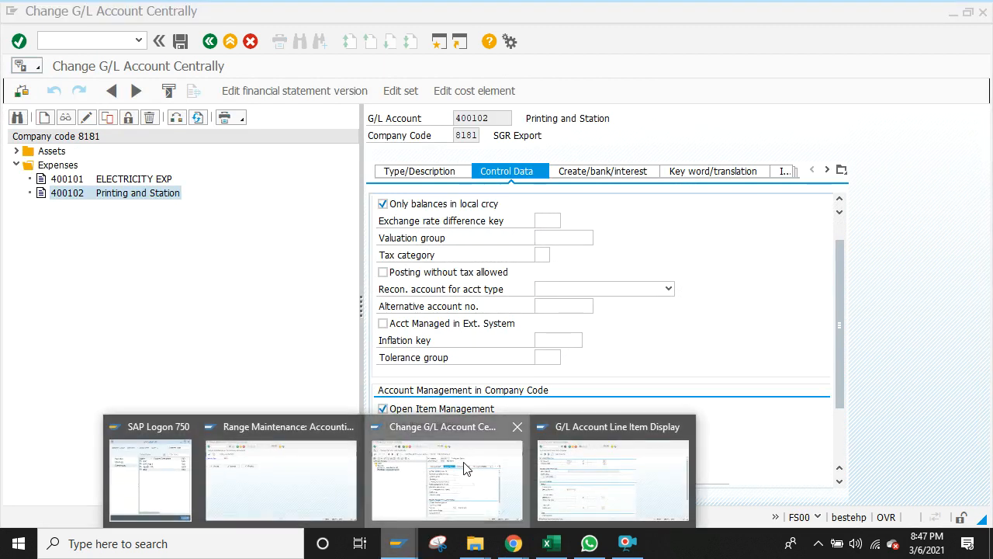
left_click(493, 489)
left_click(397, 544)
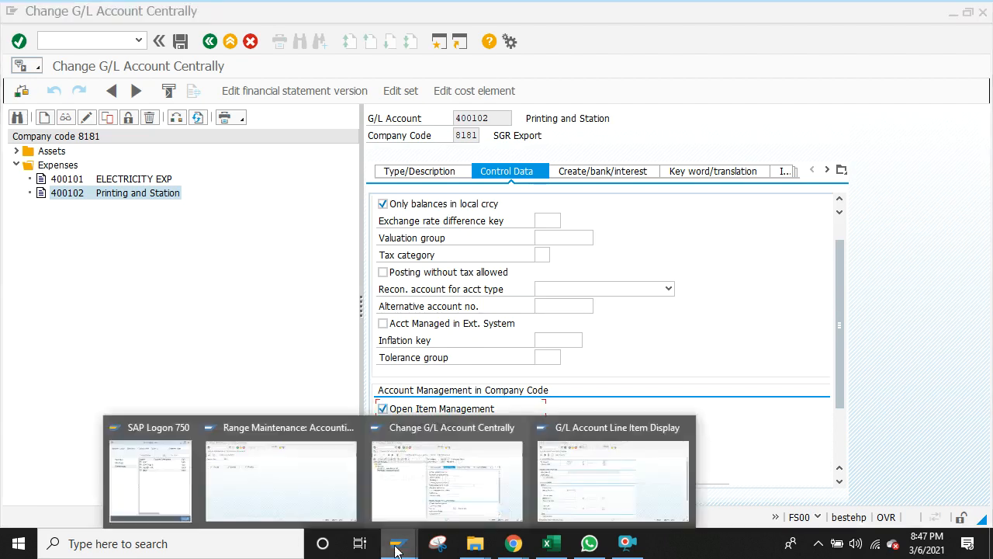
left_click(515, 388)
left_click(382, 409)
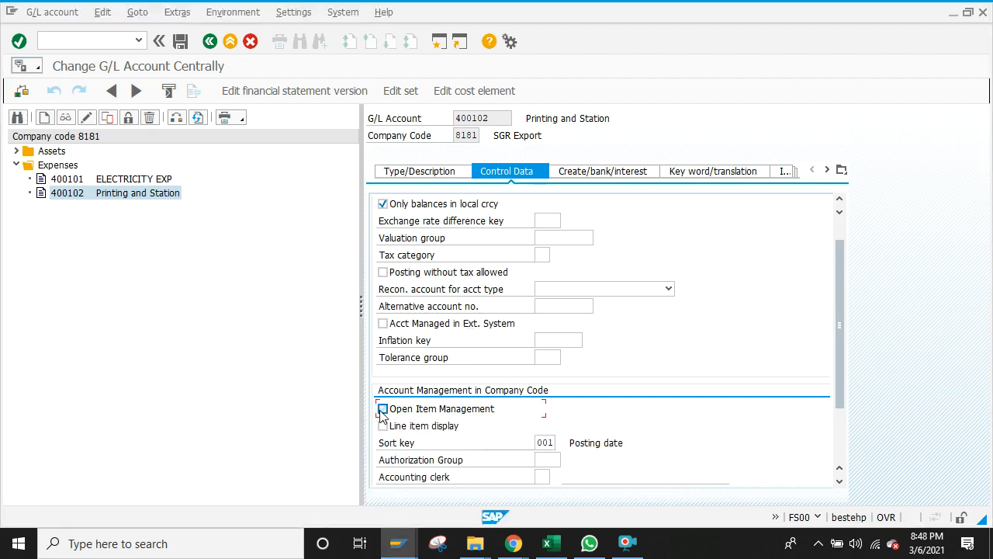
left_click(383, 426)
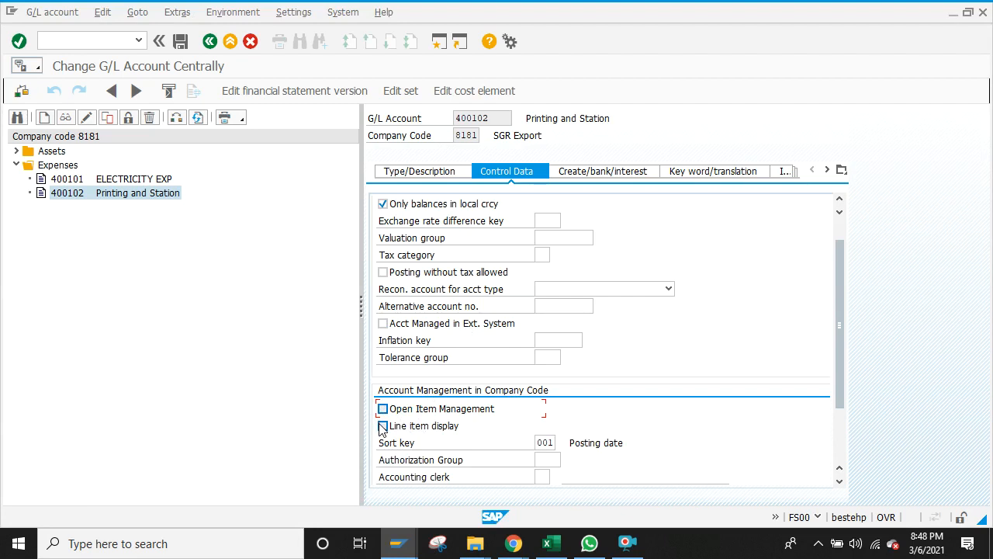
Step: Check the line item display window, then bring the Excel notes workbook forward
left_click(397, 543)
left_click(332, 397)
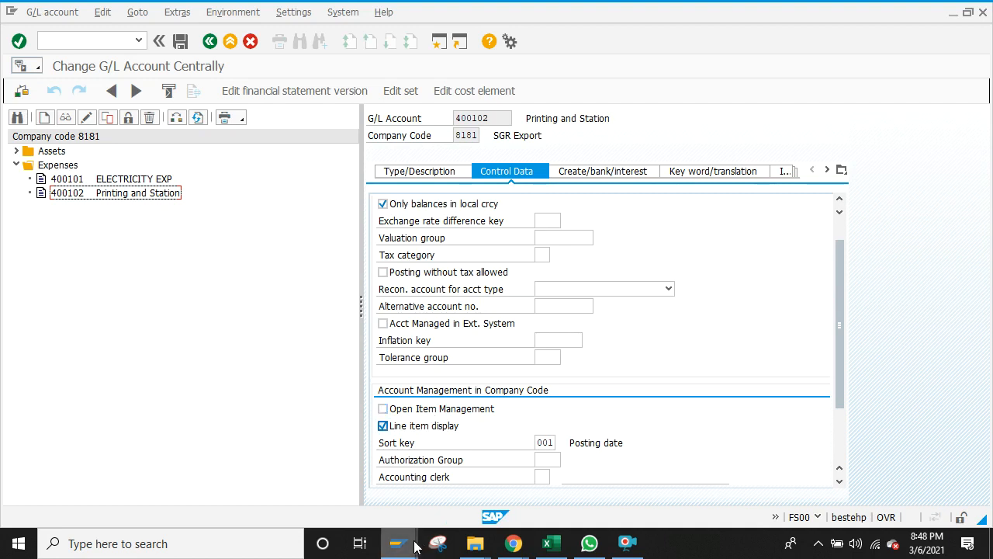
mouse_move(397, 544)
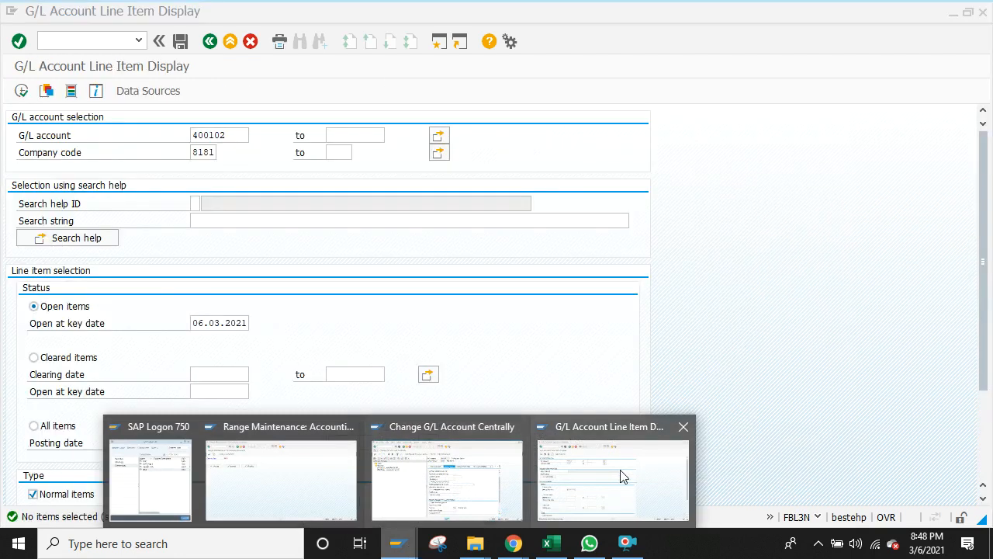
left_click(621, 475)
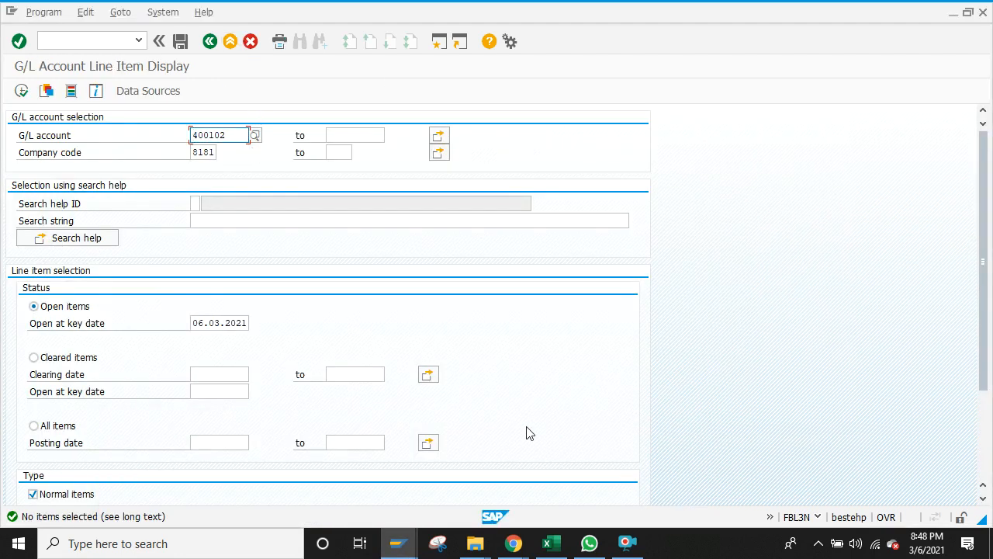
left_click(551, 543)
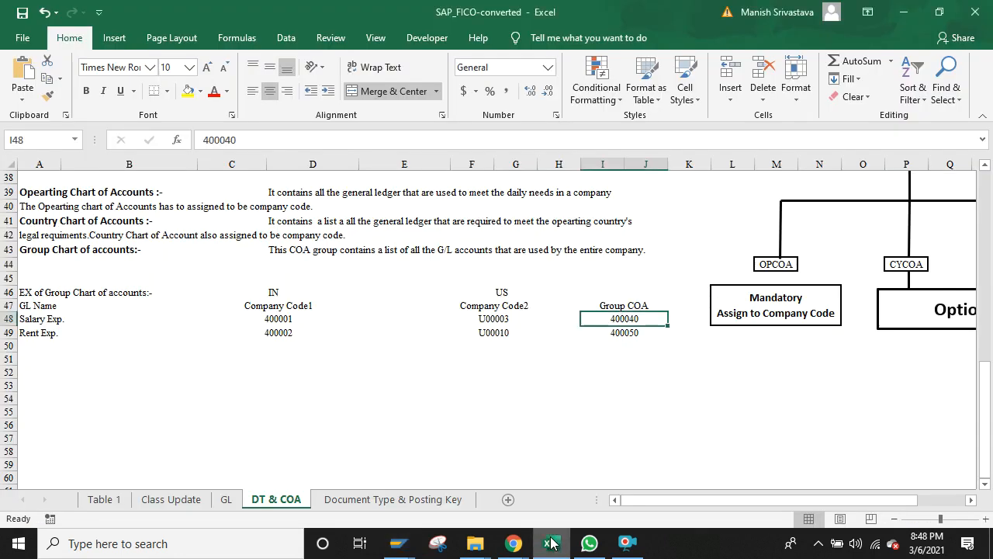
Step: Review the General Ledger Accounting posting notes on Table 1, then return to SAP account 400102
left_click(104, 499)
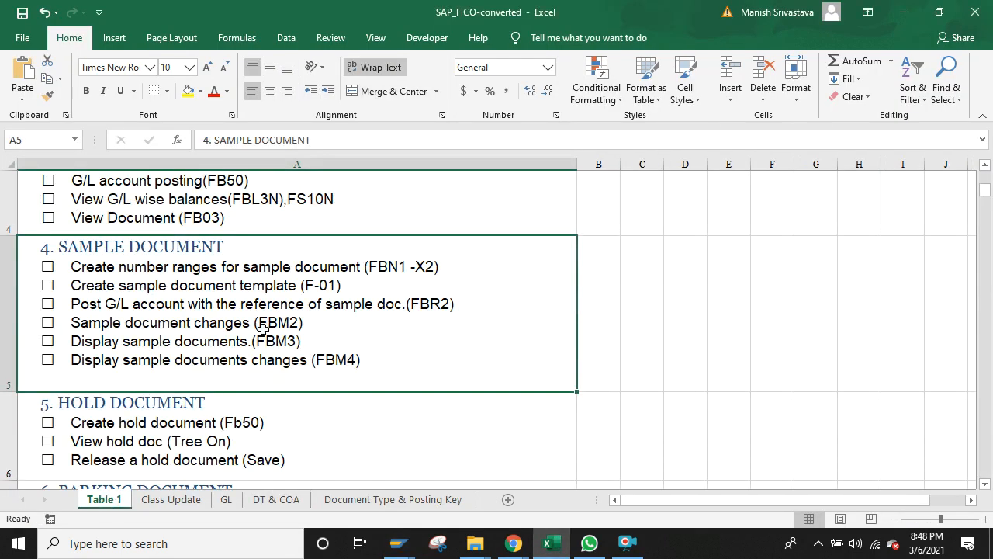
key("Up")
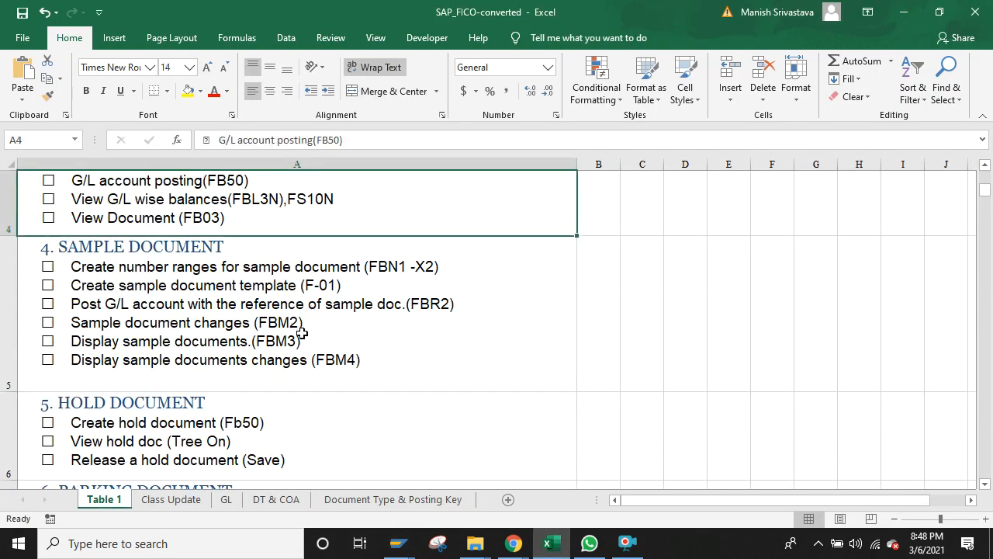
key("Up")
key("Down")
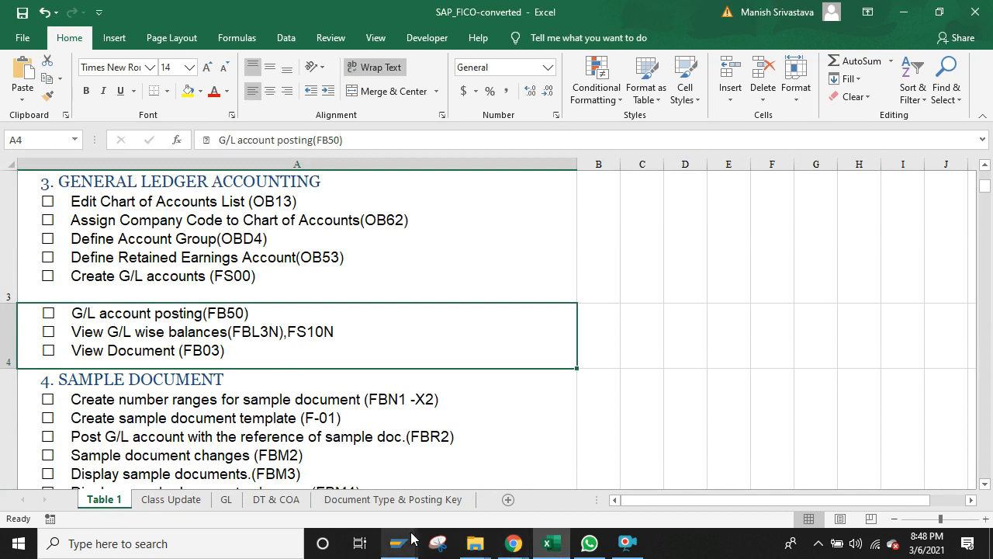
mouse_move(398, 543)
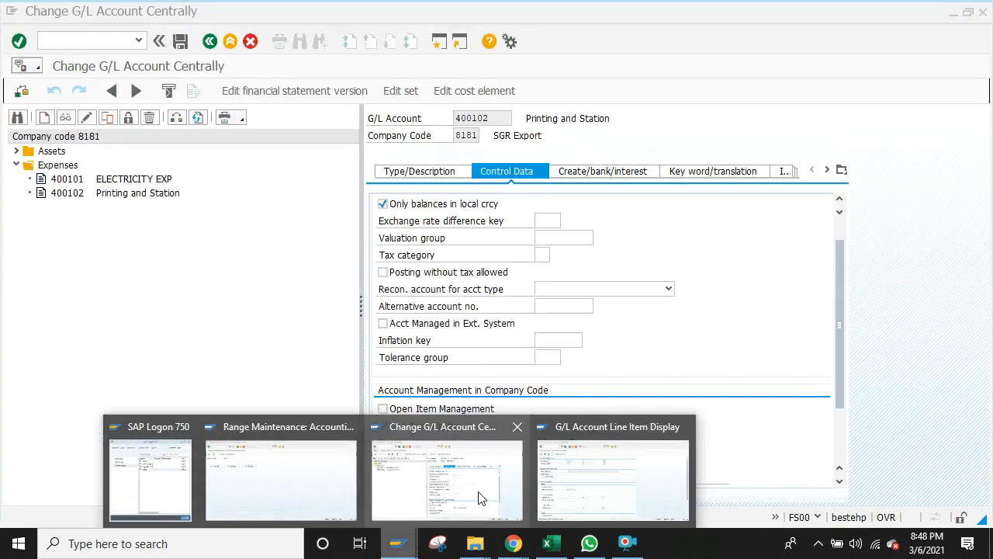
left_click(436, 513)
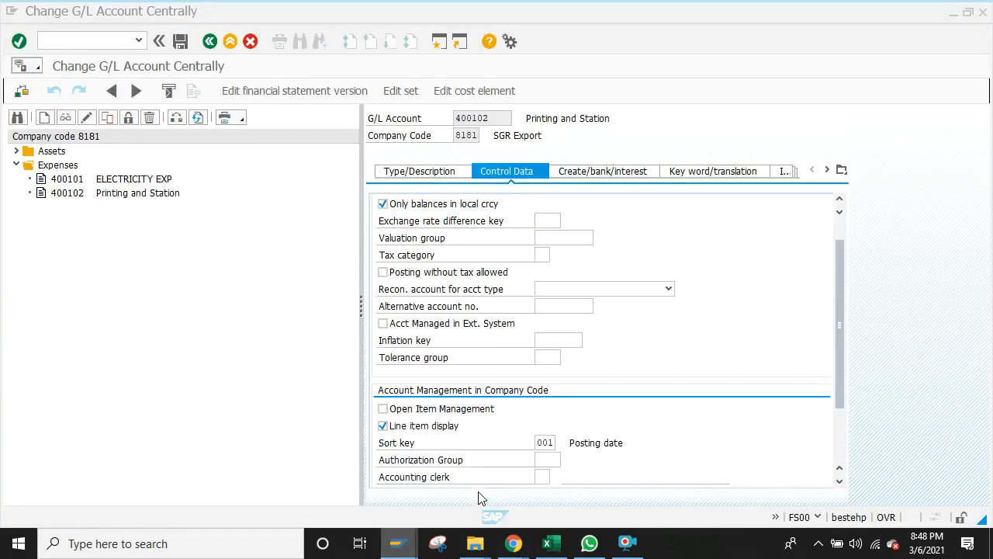
Step: Replace the company code with B000 in the account 400102 line item selection
mouse_move(398, 543)
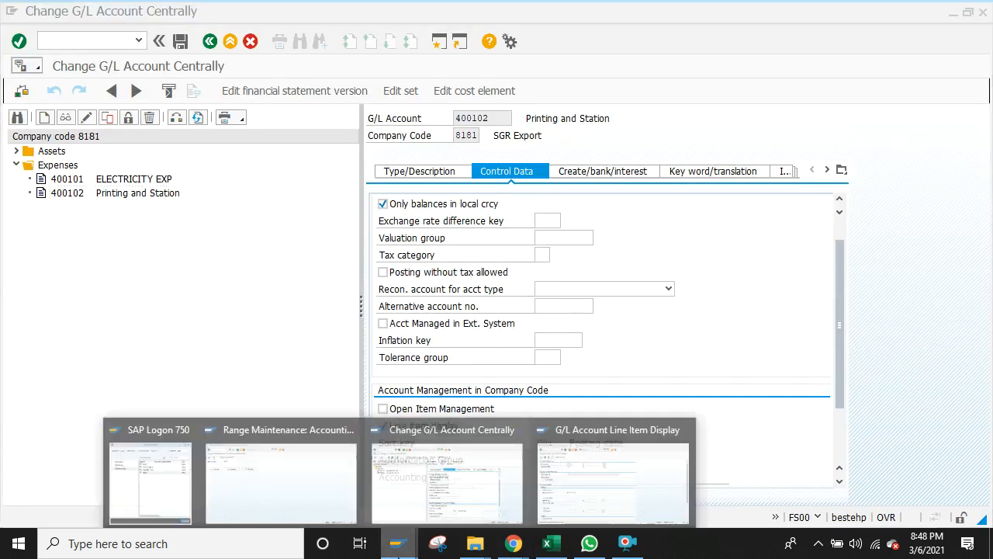
left_click(593, 466)
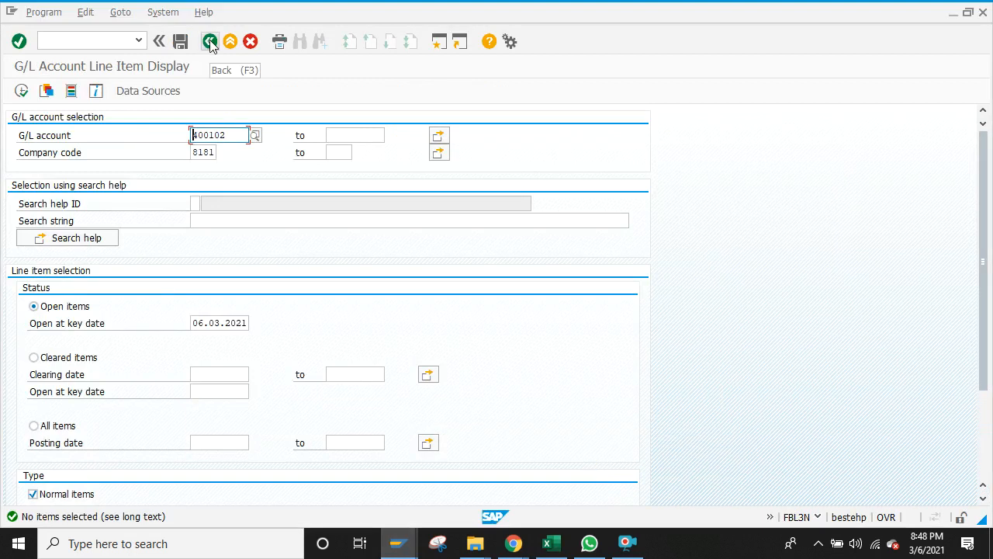
left_click(215, 152)
key("BackSpace")
key("BackSpace")
key("BackSpace")
key("BackSpace")
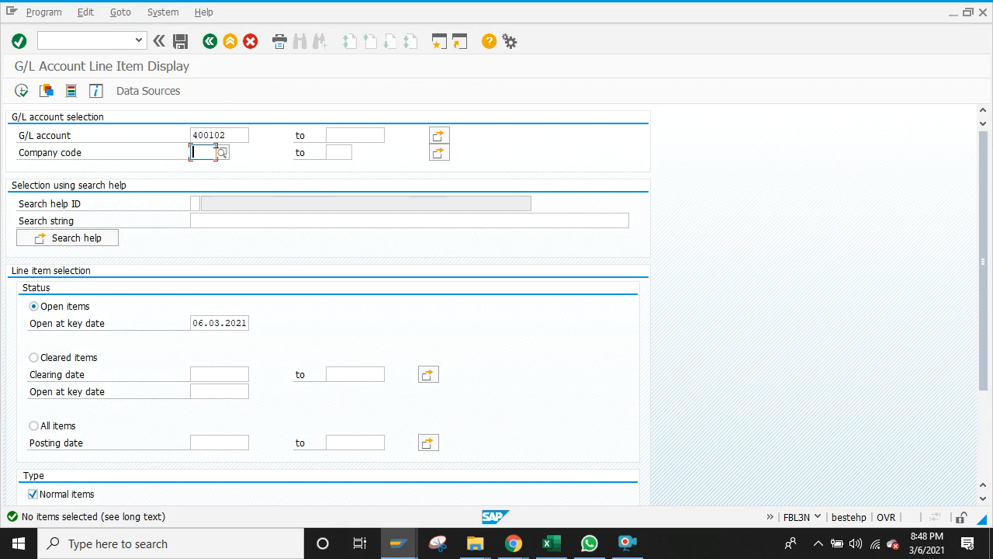
type("b000")
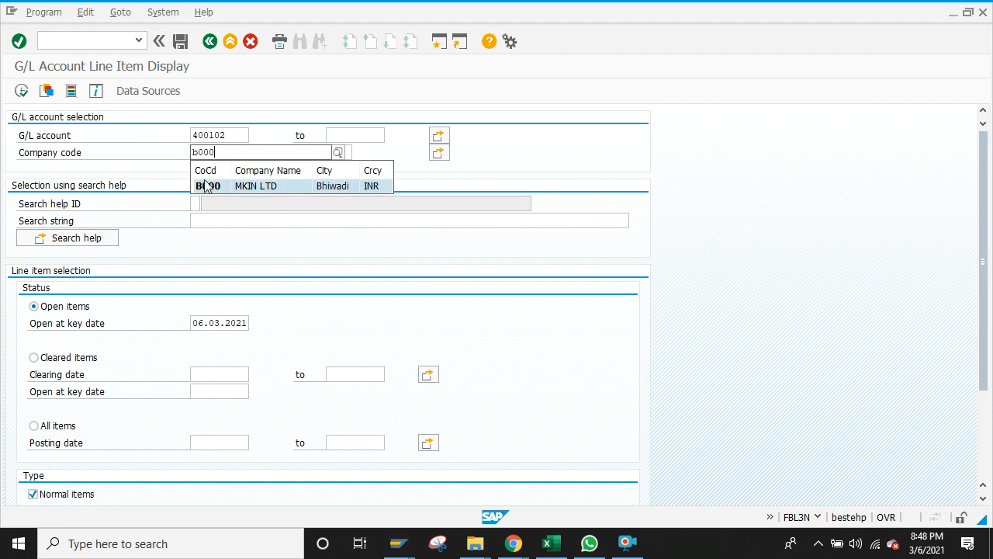
left_click(207, 186)
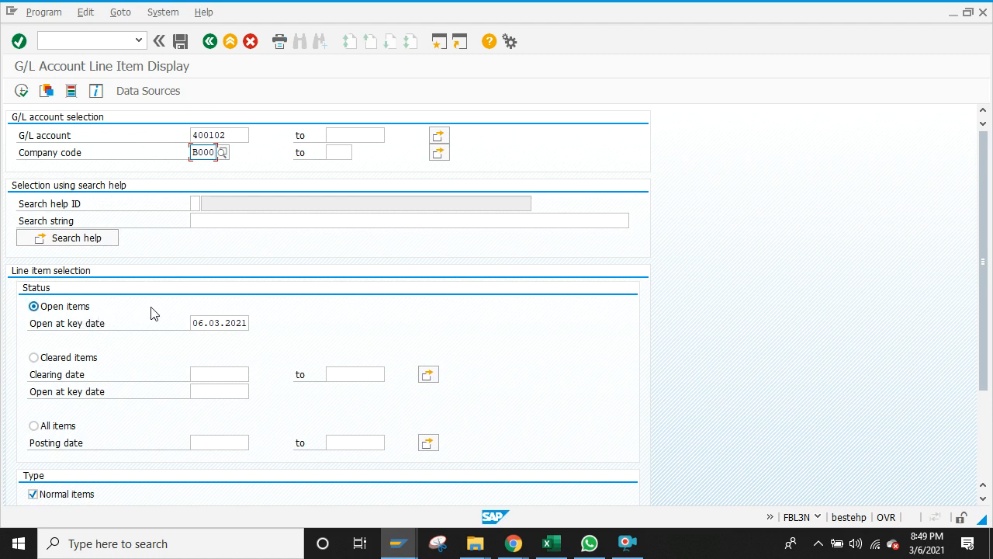
mouse_move(411, 536)
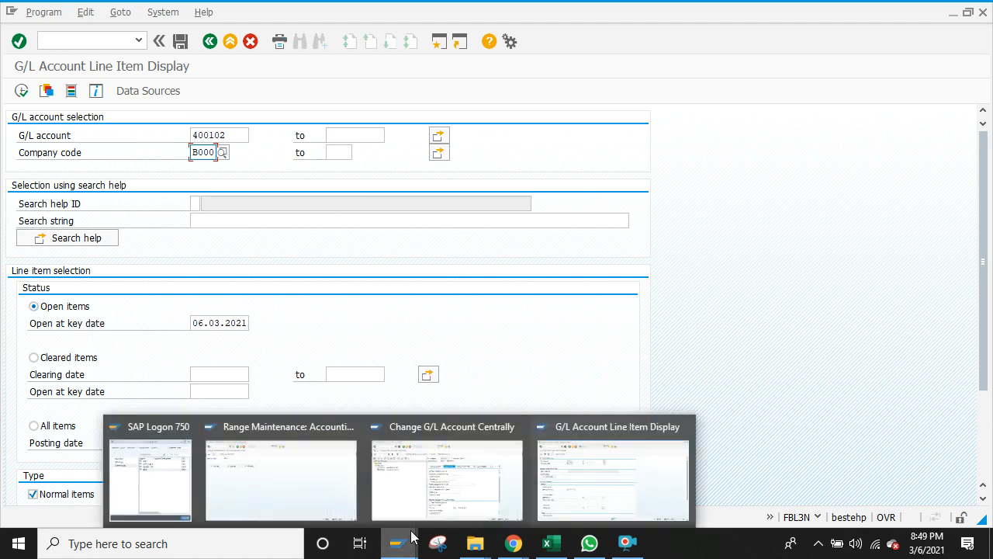
mouse_move(465, 457)
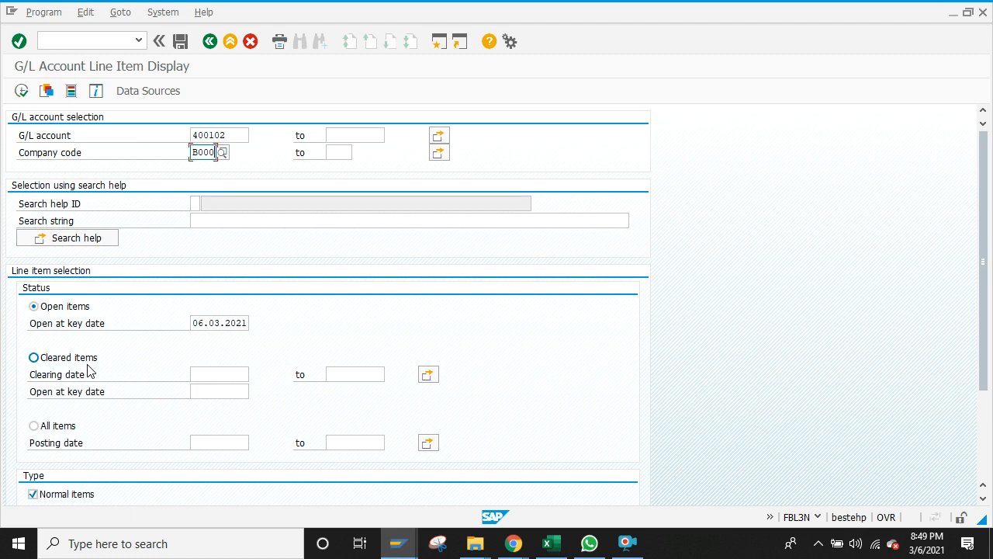
left_click(549, 548)
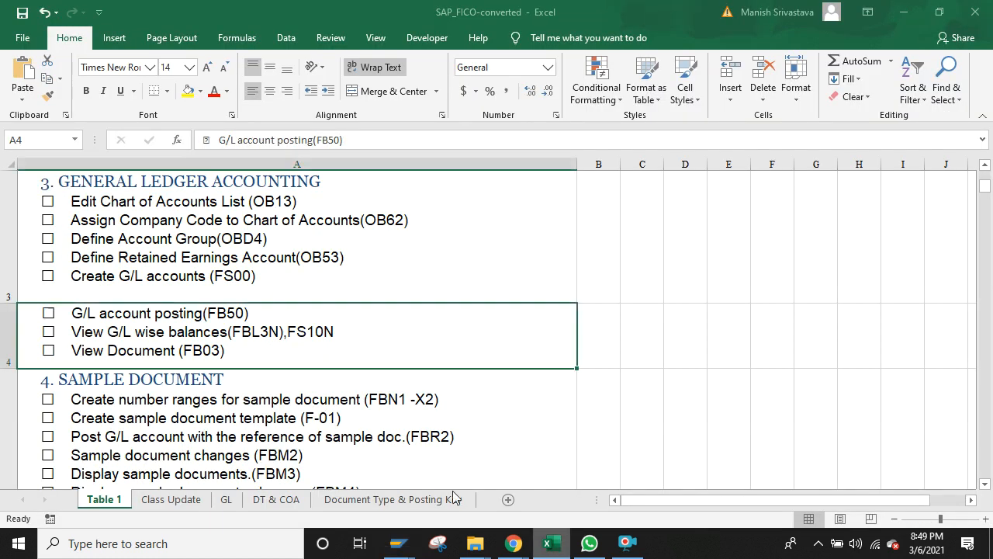
left_click(172, 499)
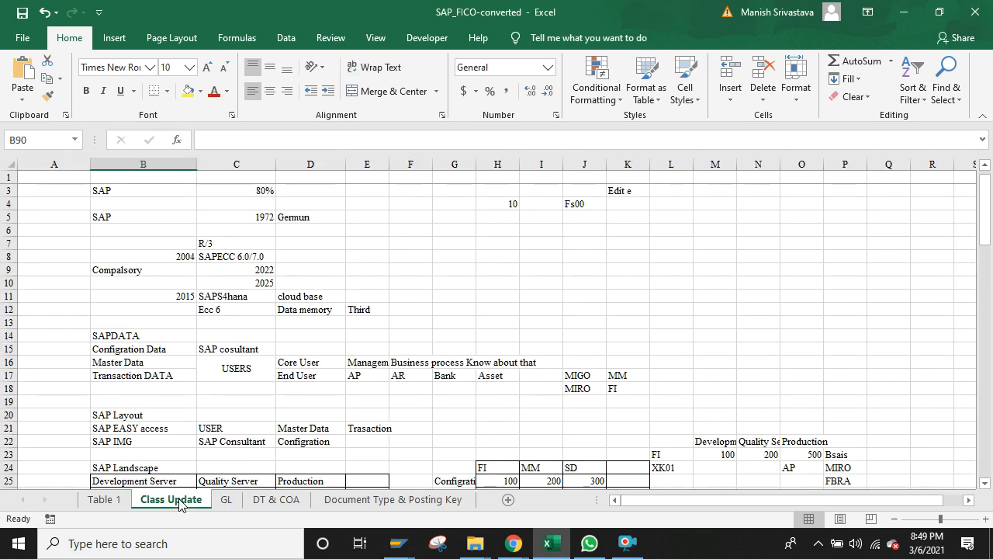
left_click(298, 400)
key("Down")
key("Down")
key("Down")
key("Down")
key("Down")
key("Down")
key("Down")
key("Down")
key("Down")
key("Down")
key("Down")
key("Down")
key("Down")
key("Down")
key("Down")
key("Down")
key("Down")
key("Down")
key("Down")
key("Down")
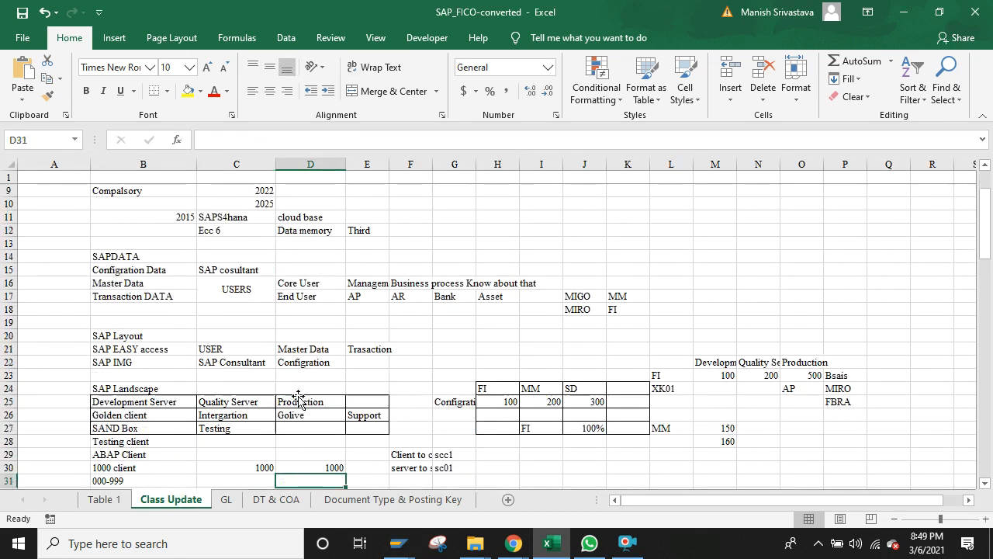
key("Down")
key("Down")
key("Down")
key("Down")
key("Down")
key("Down")
key("Down")
key("Down")
key("Down")
key("Down")
key("Down")
key("Down")
key("Down")
key("Down")
key("Down")
key("Down")
key("Down")
key("Down")
key("Down")
key("Down")
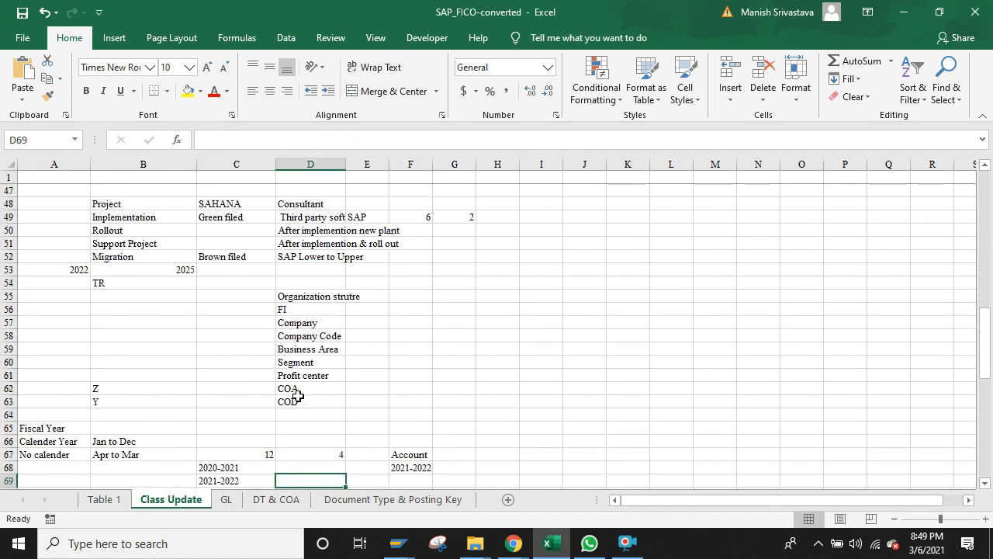
key("Down")
key("Down")
key("Down")
key("Down")
key("Down")
key("Down")
key("Down")
key("Down")
key("Down")
key("Down")
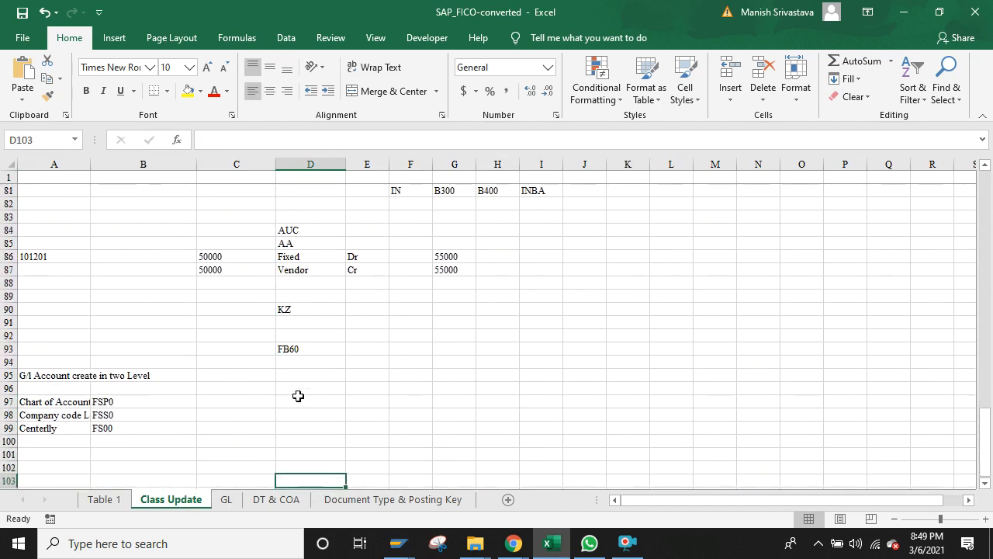
key("Left")
key("Left")
key("Left")
key("Up")
key("Up")
key("Up")
key("Up")
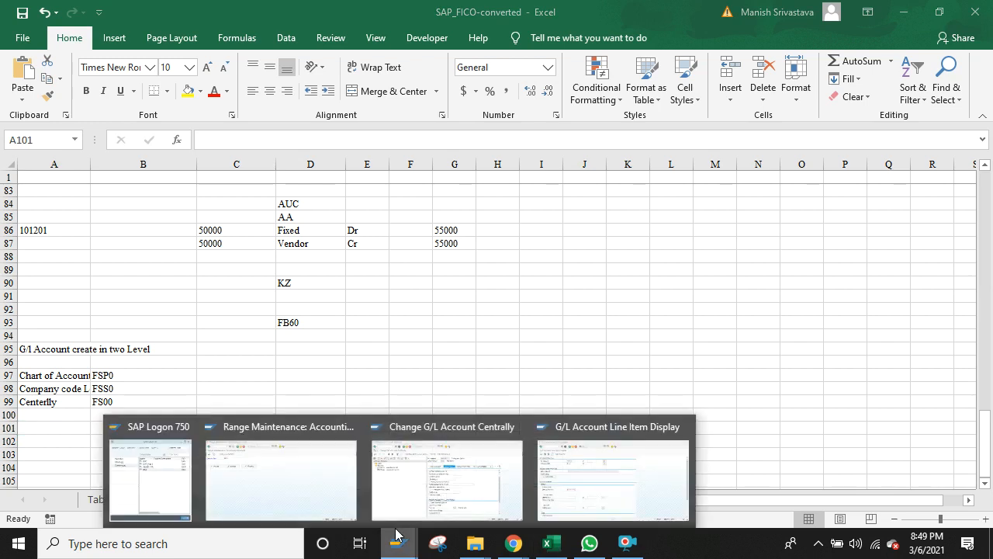
left_click(565, 494)
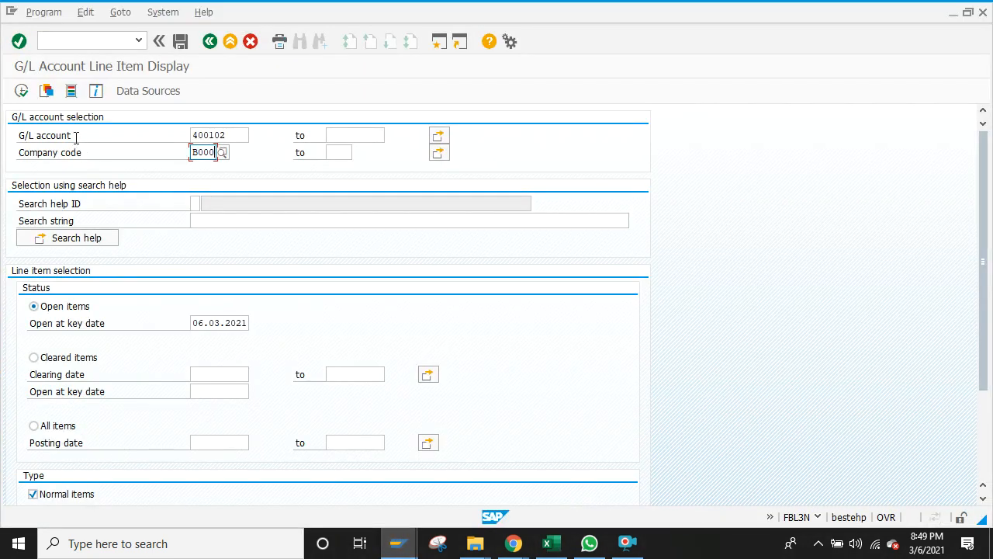
Step: Delete account 400102 from the G/L account field of the line item selection
left_click(231, 139)
key("BackSpace")
key("BackSpace")
key("BackSpace")
key("BackSpace")
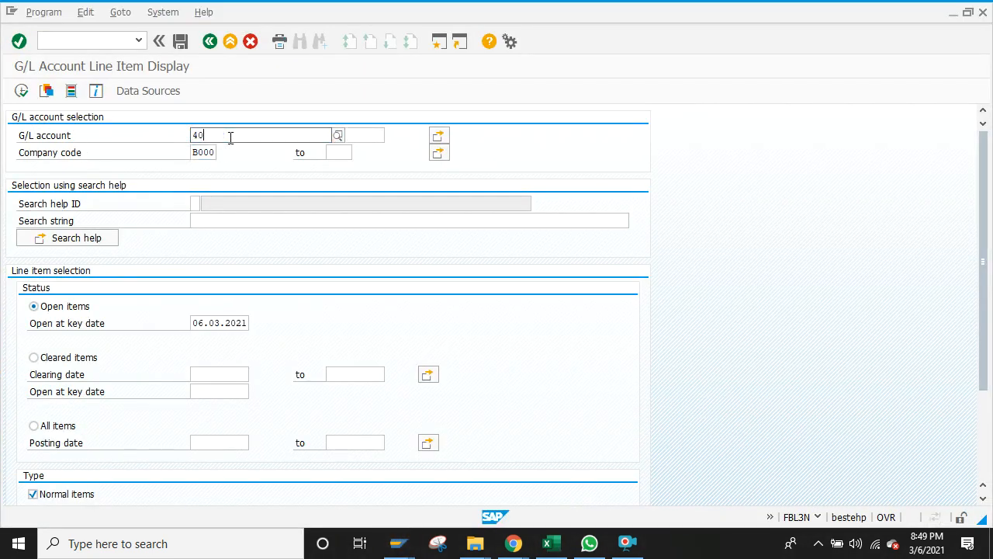
key("BackSpace")
key("BackSpace")
left_click(114, 136)
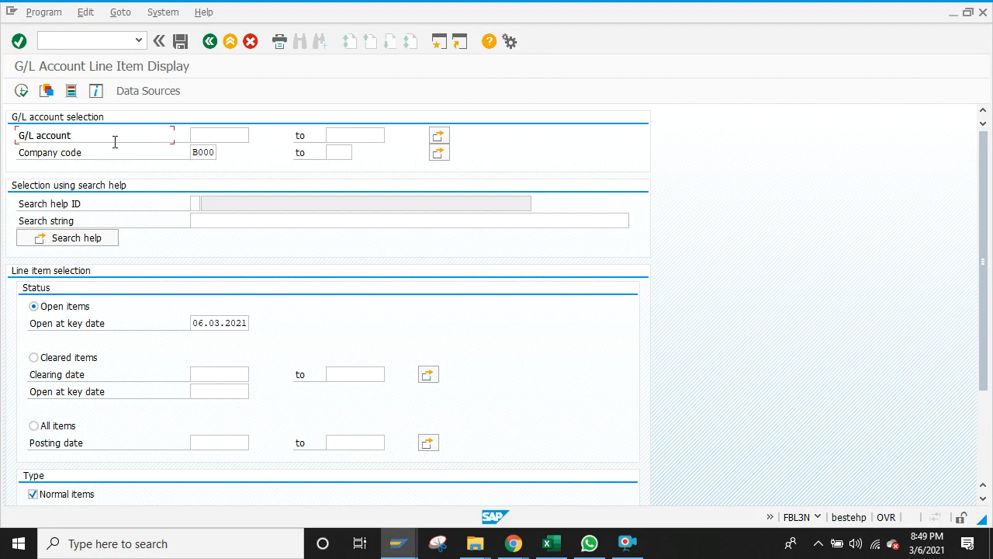
Step: Bring up the Class Update notes sheet in the Excel workbook
left_click(551, 545)
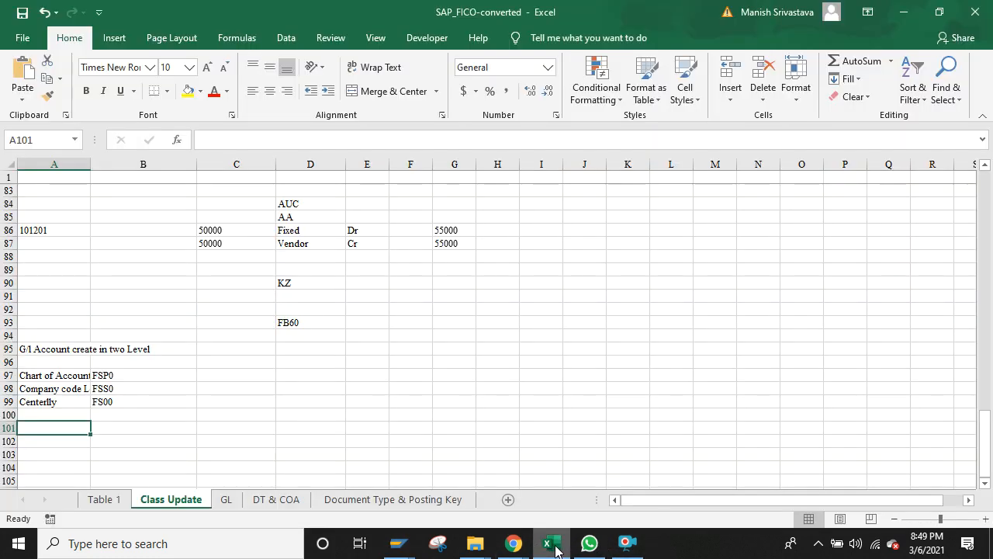
left_click(115, 500)
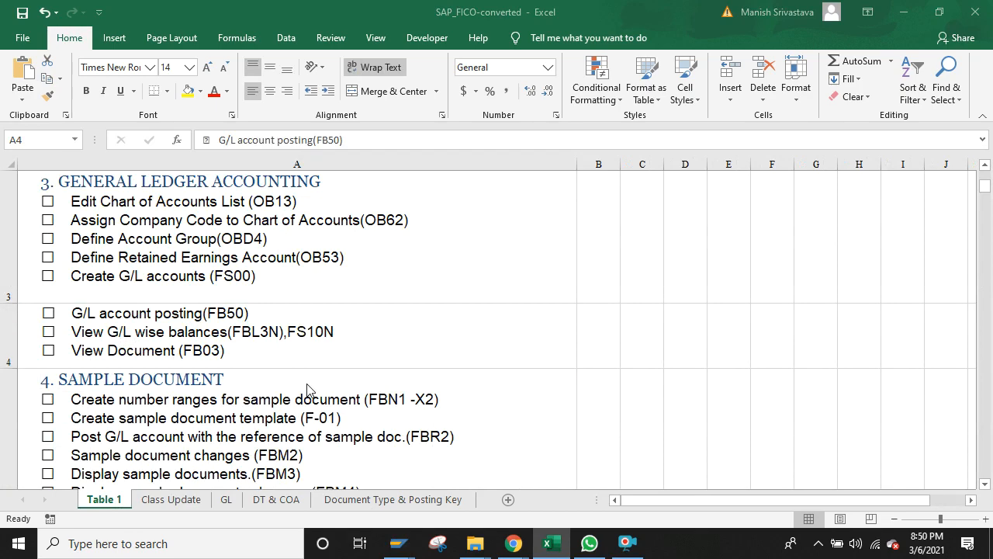
key("alt+Tab")
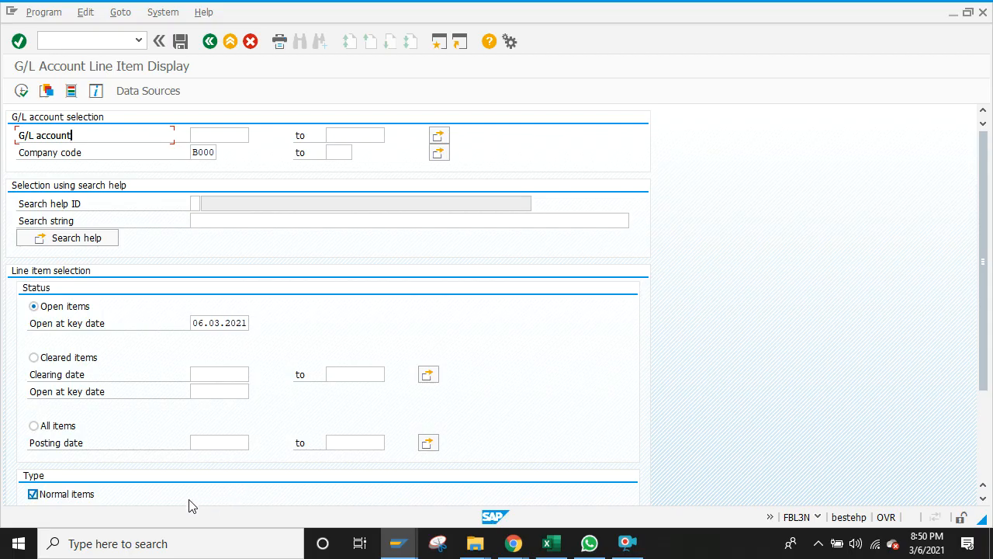
key("alt+Tab")
left_click(172, 500)
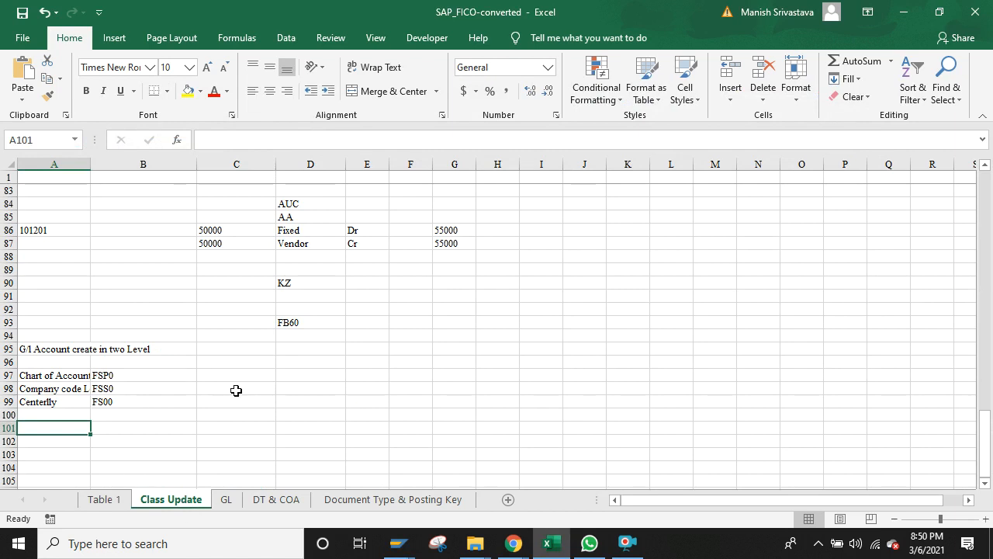
Step: Note 'G/ Line Item' with code FBl3N in row 101
type("G")
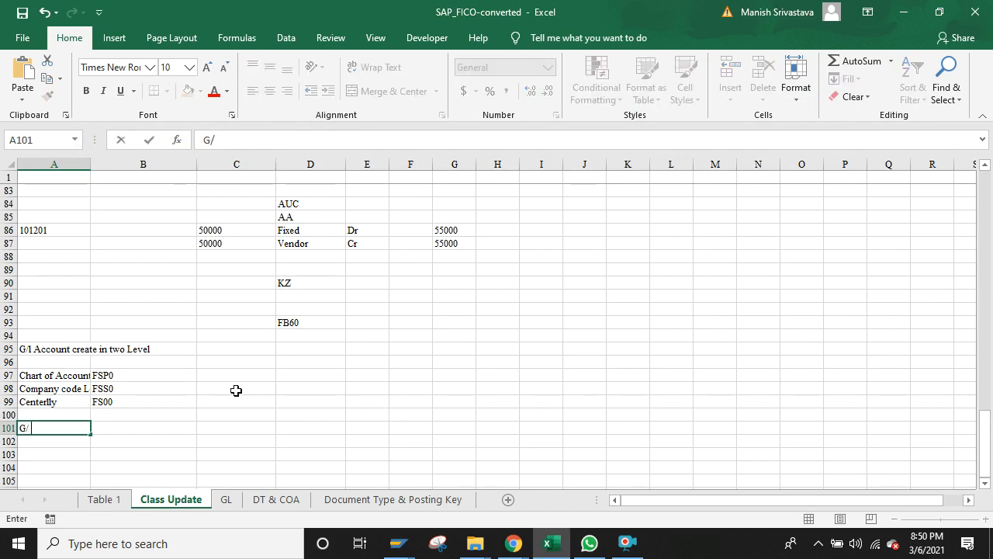
type("/ Line Item")
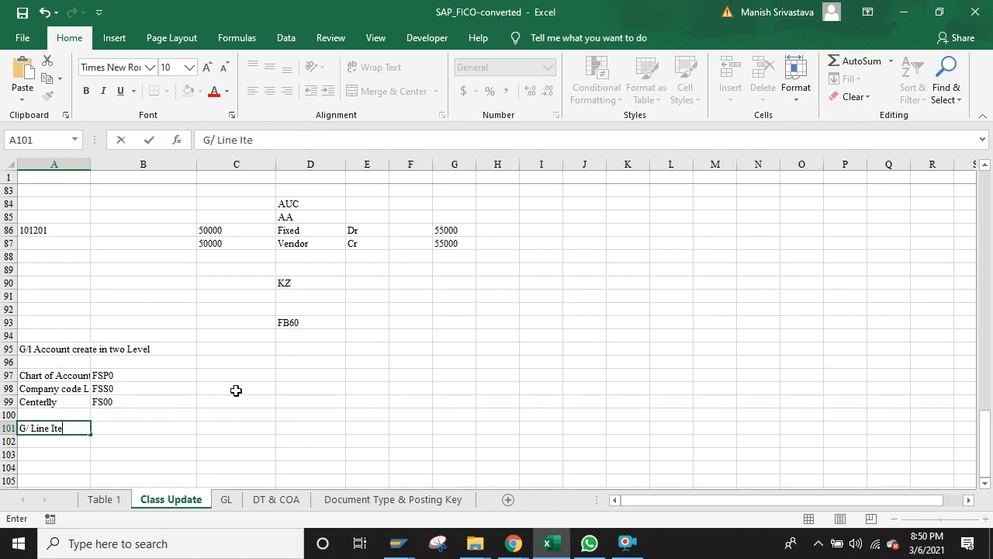
left_click(148, 426)
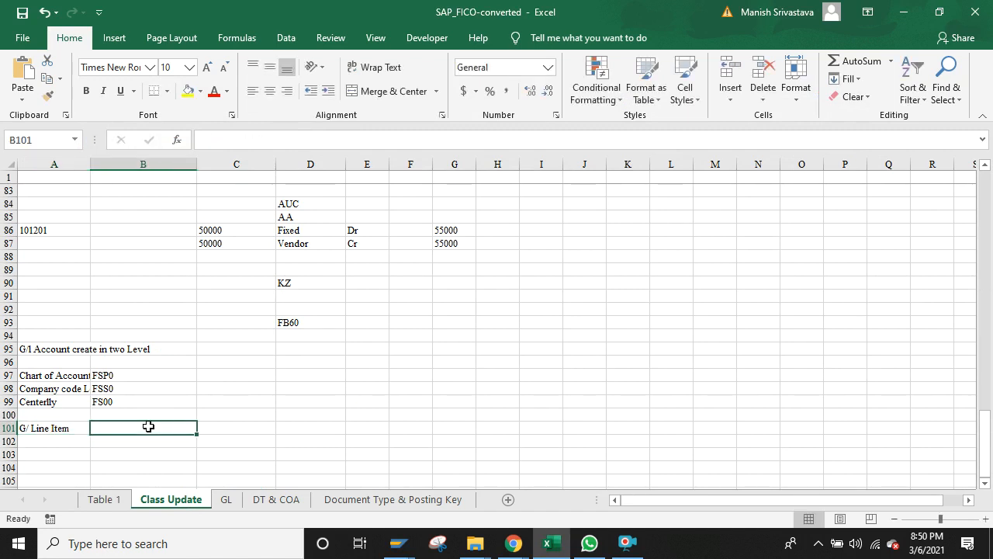
type("FB")
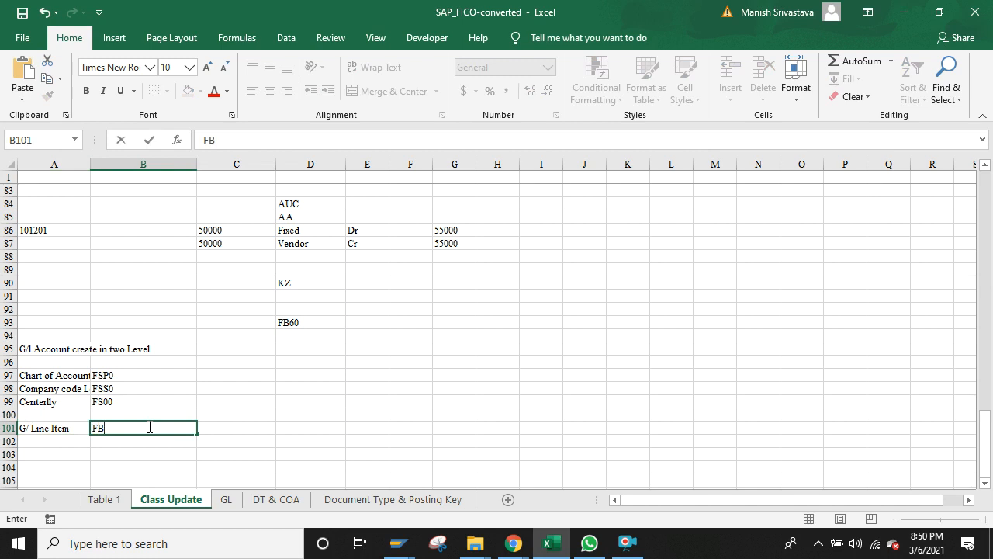
type("l3N")
key("Return")
Step: Note 'Vendor' with code FBL1N in row 102, fixing the code's capitalisation
key("Left")
type("Ve")
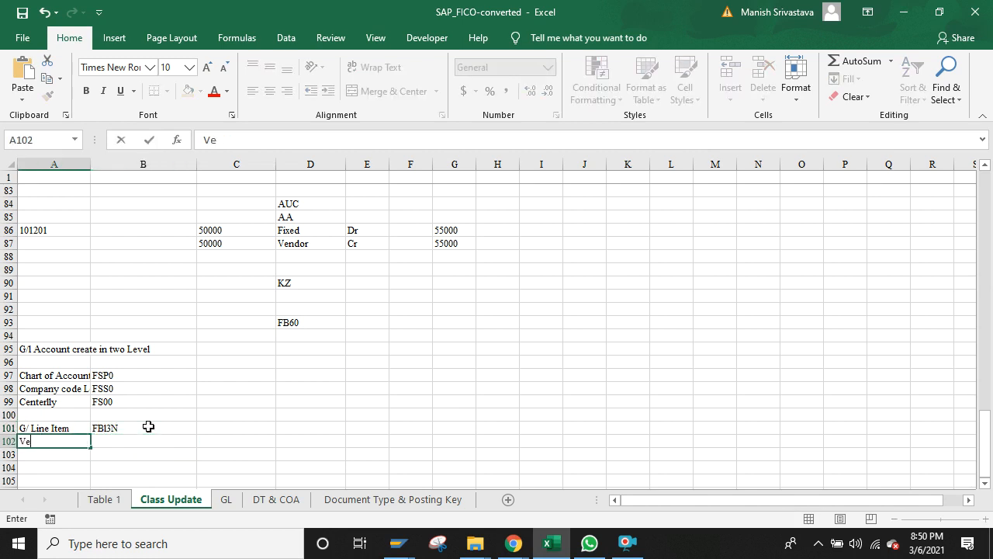
type("ndor")
key("Tab")
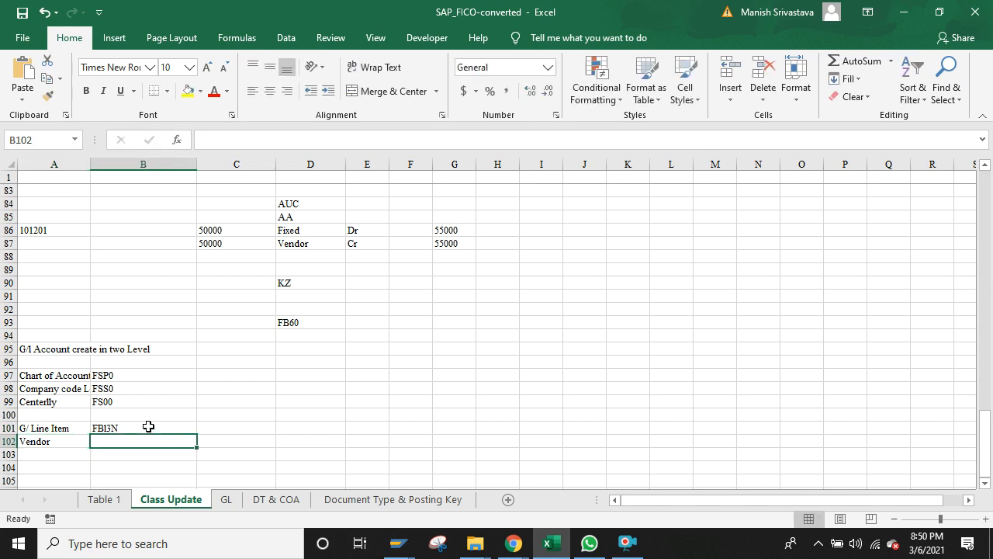
type("FbL1")
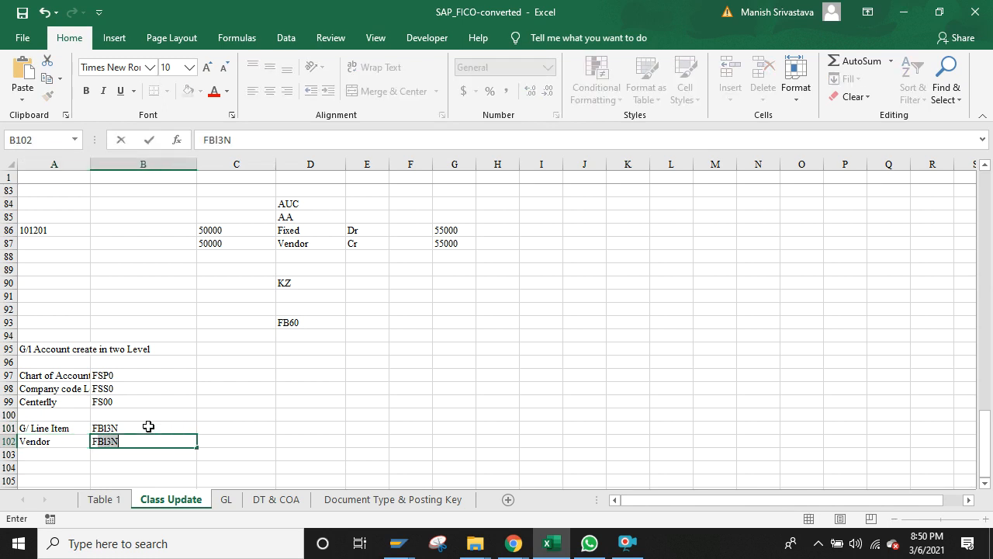
type("N")
key("Return")
key("Up")
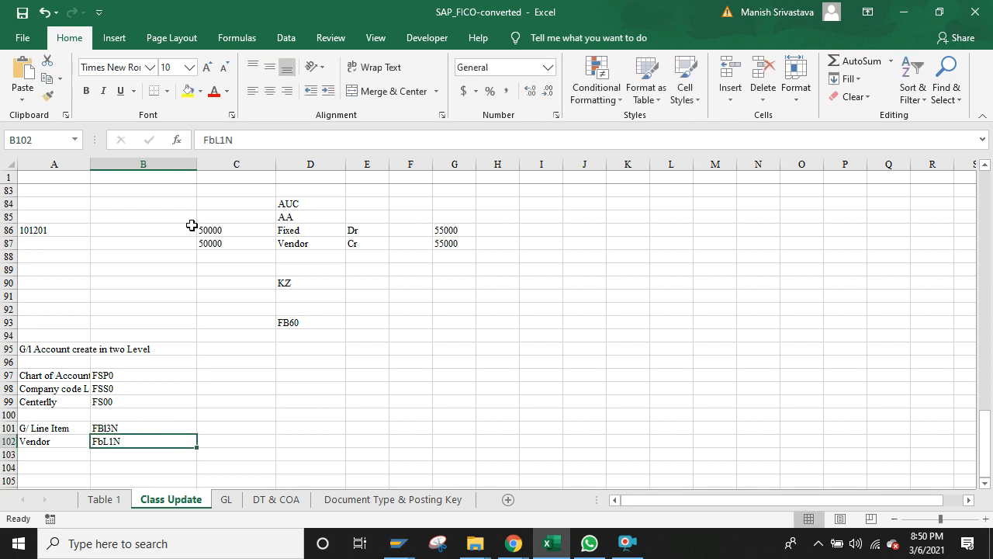
left_click(215, 138)
key("BackSpace")
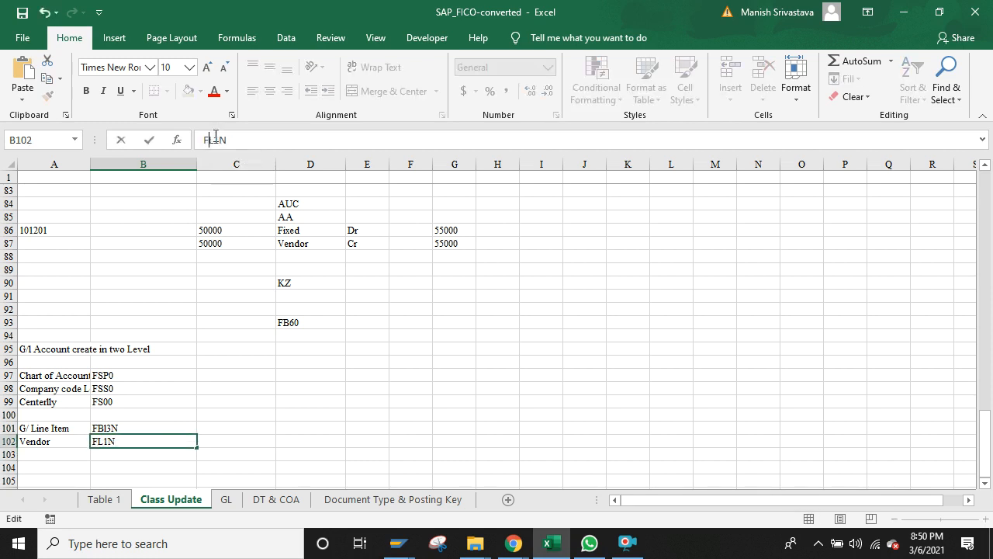
type("B")
left_click(60, 440)
Step: Extend A102 to 'Vendor Line Item' and widen column A to fit the labels
double_click(60, 440)
type("L")
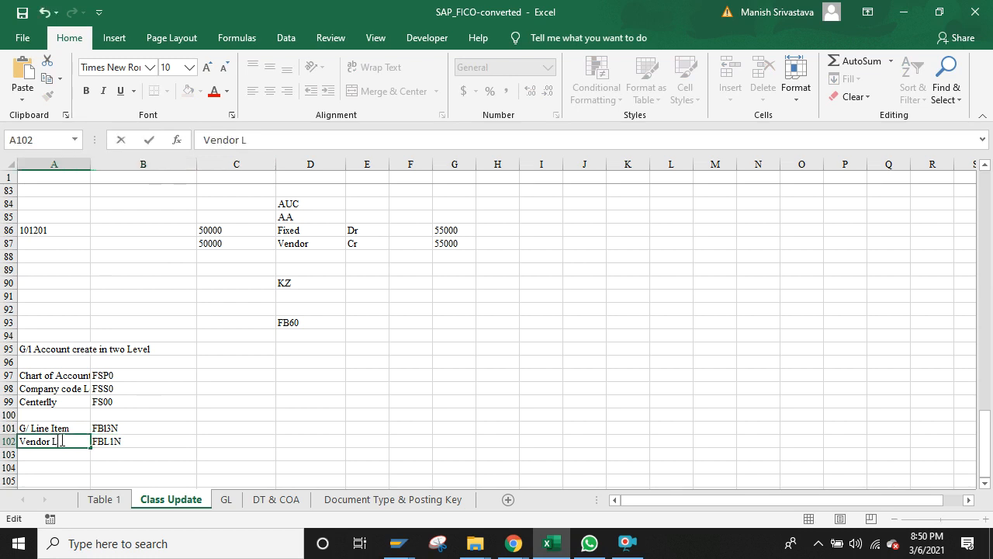
type("ine It")
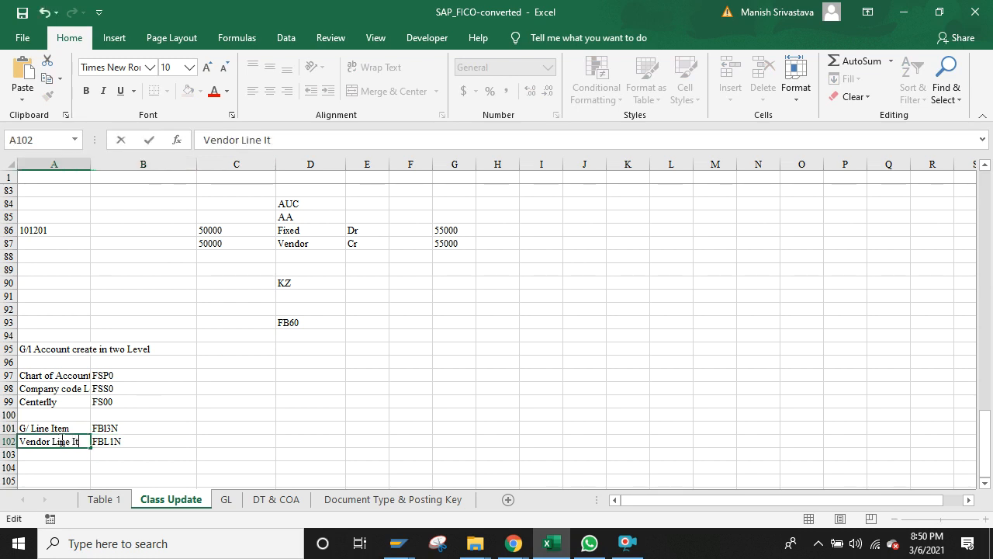
type("em")
key("Return")
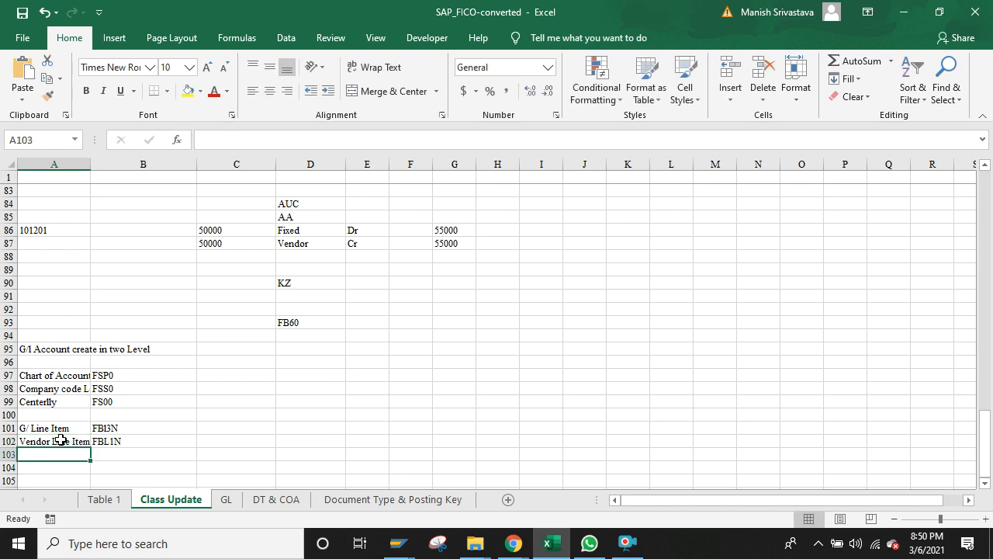
left_click_drag(90, 164, 68, 461)
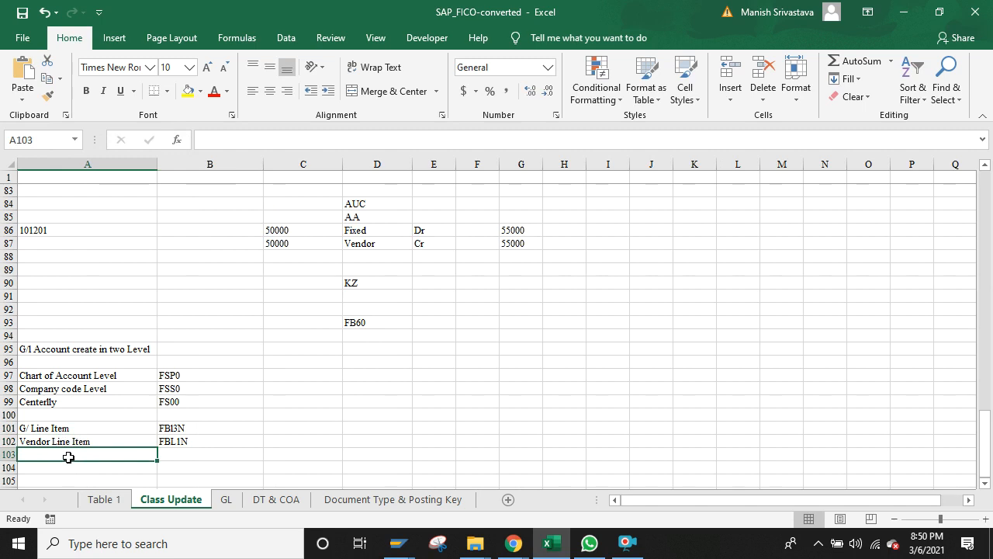
Step: Enter 'Customer Line Item' in A103 and 'Document Entry in two Parts' in A105
type("Custome")
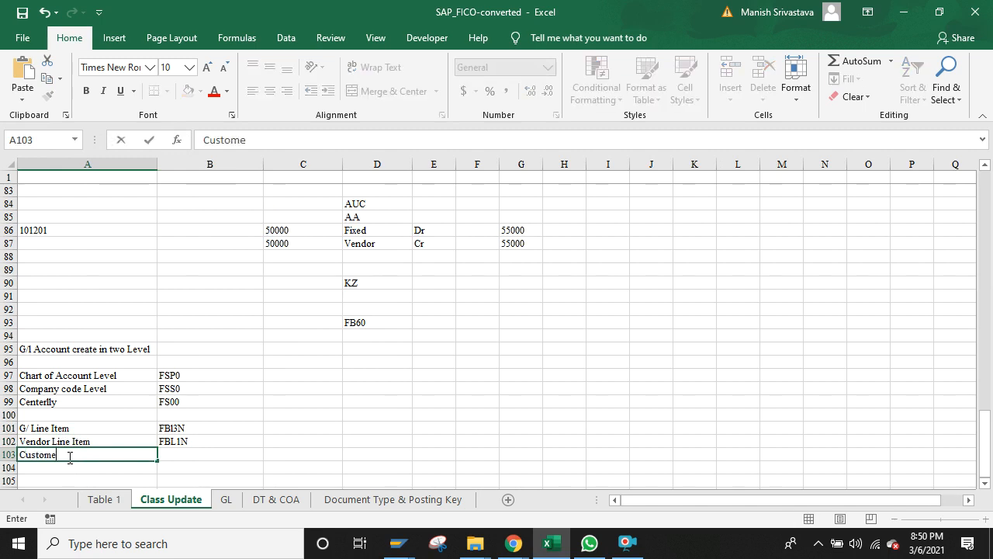
type("r Line Item")
left_click(121, 476)
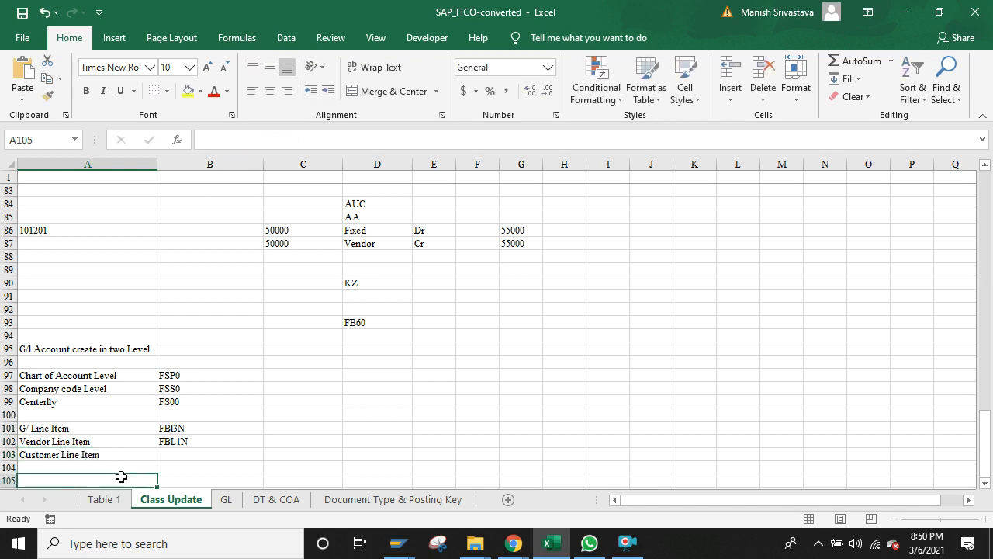
left_click(72, 430)
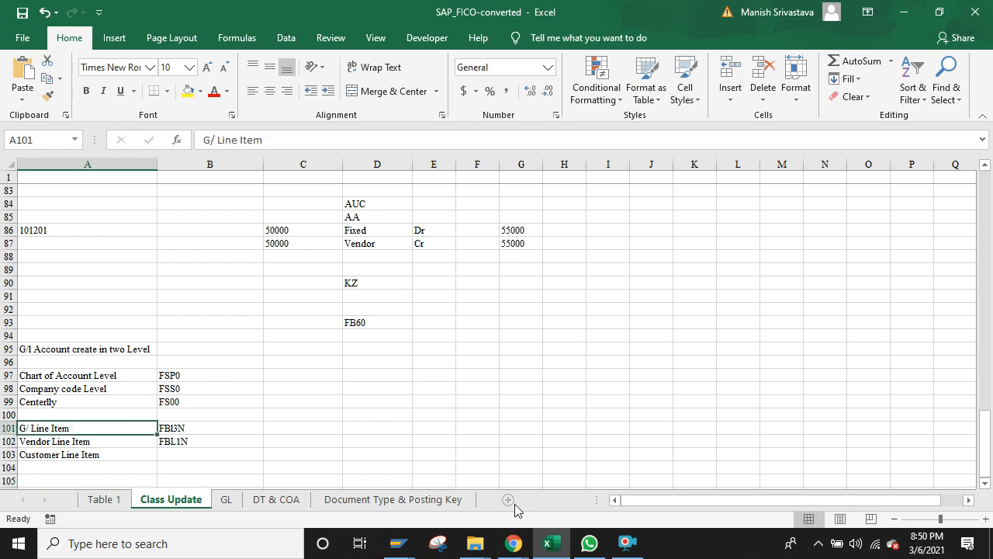
left_click(117, 475)
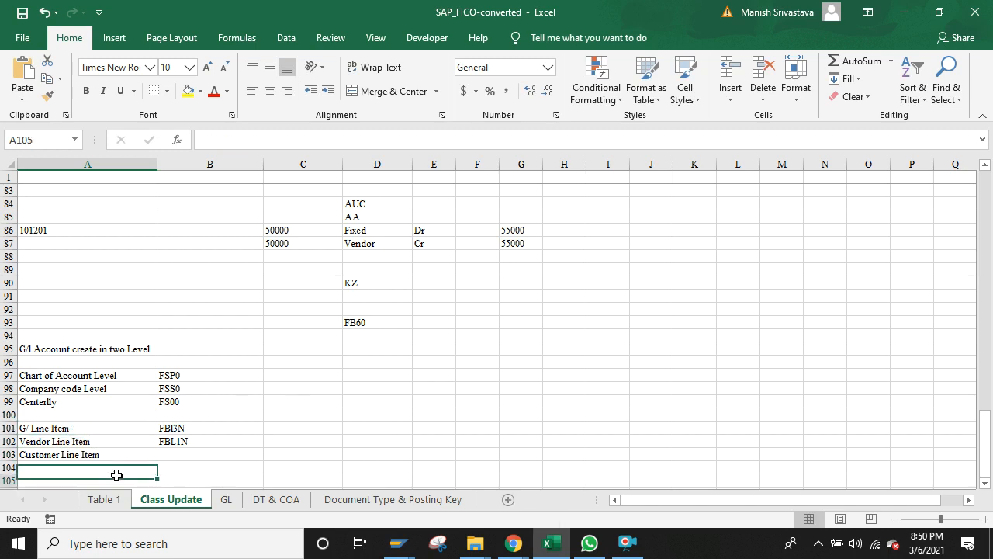
key("Down")
key("Up")
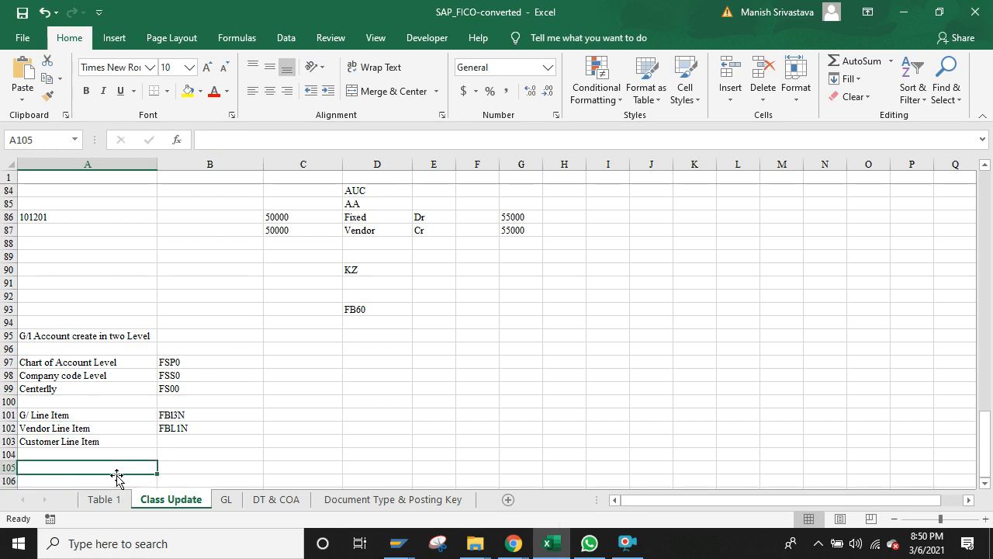
type("He")
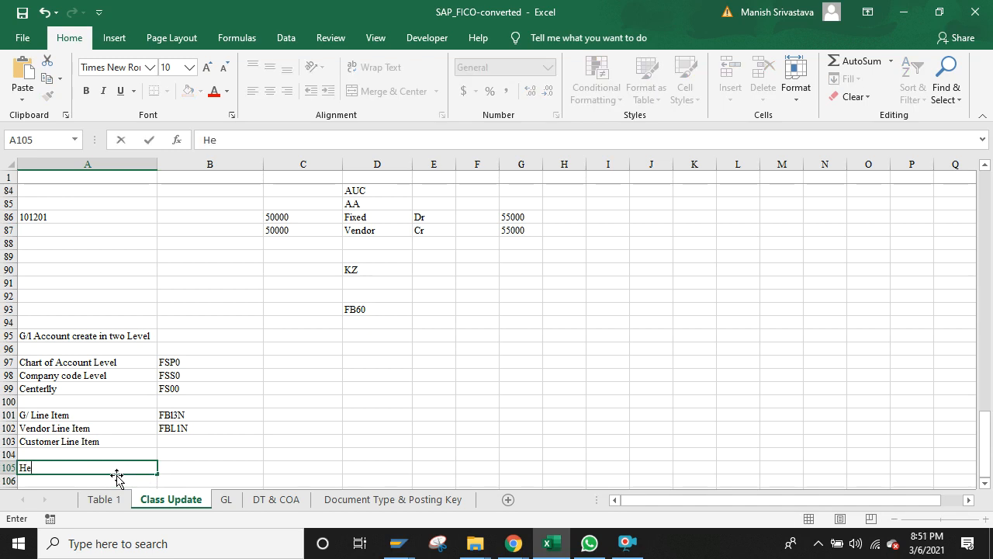
key("BackSpace")
type("Document ")
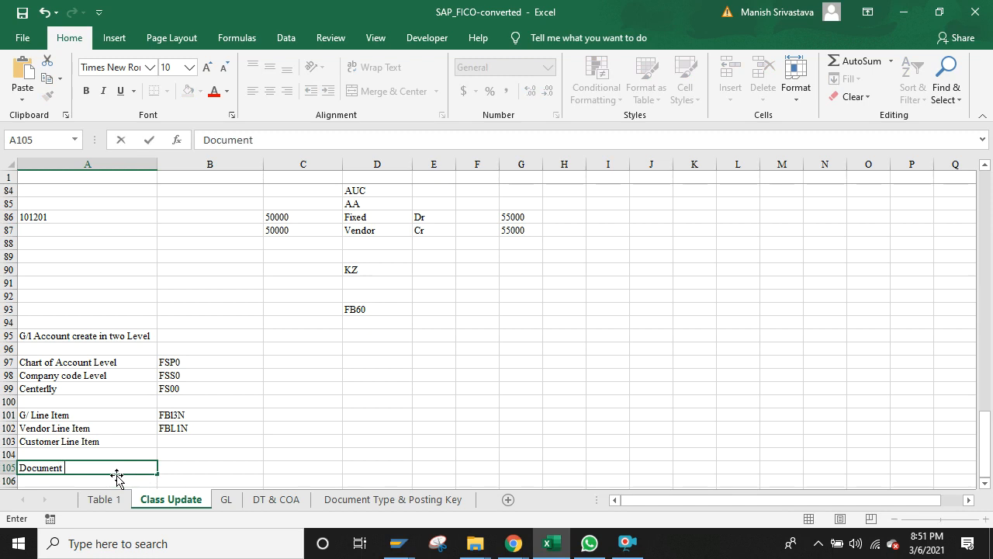
type("Entry in")
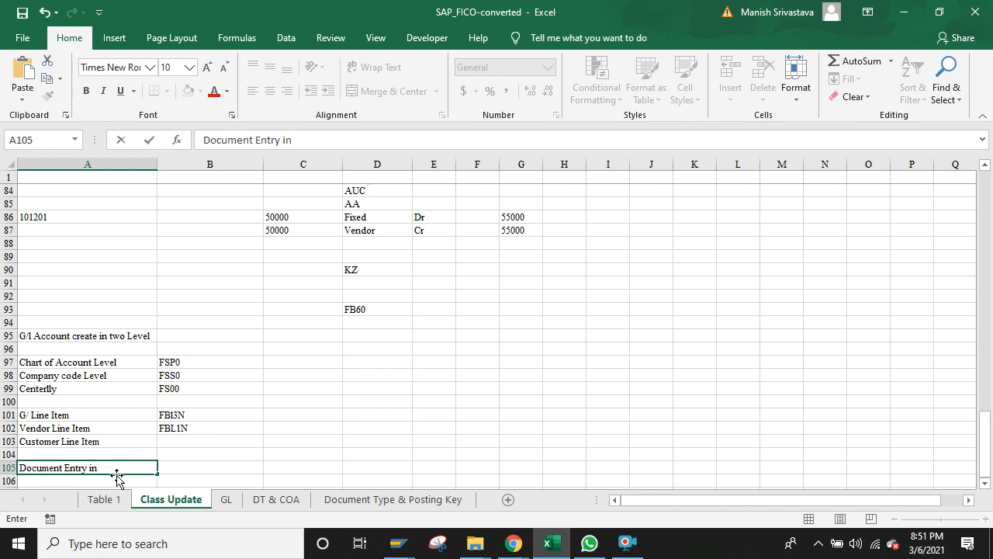
type(" two Parts")
key("Return")
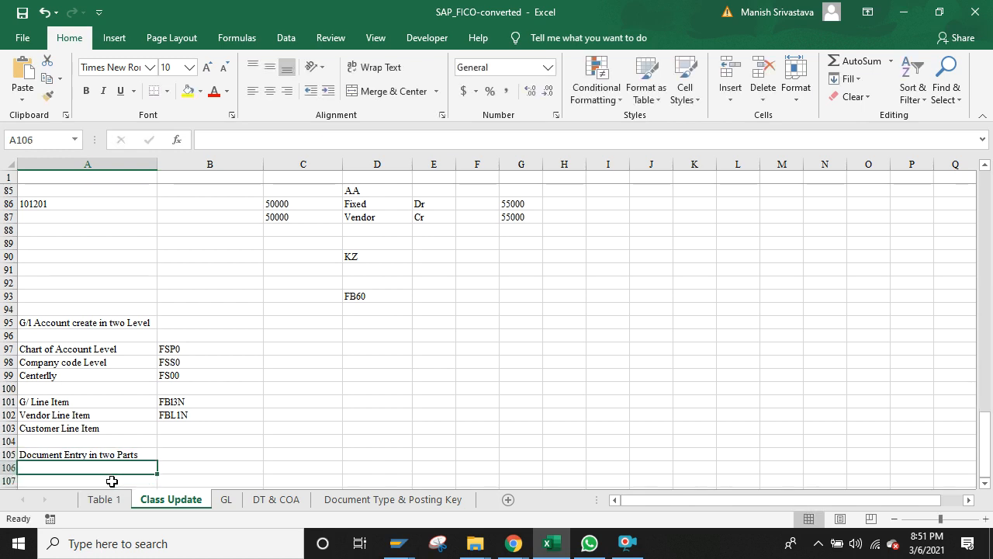
Step: Add 'Document Header' in A106 and 'Line Item' in A107
type("D")
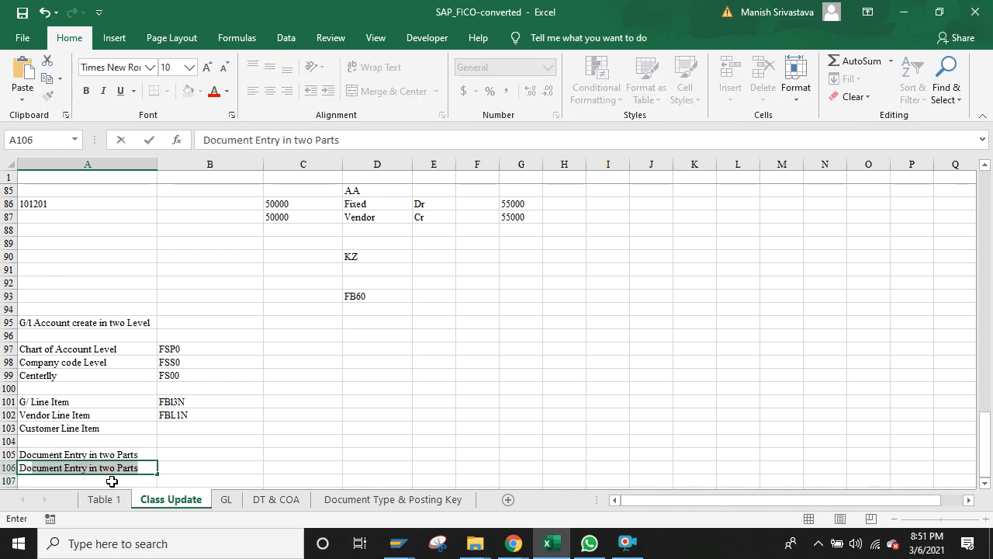
type("ocument")
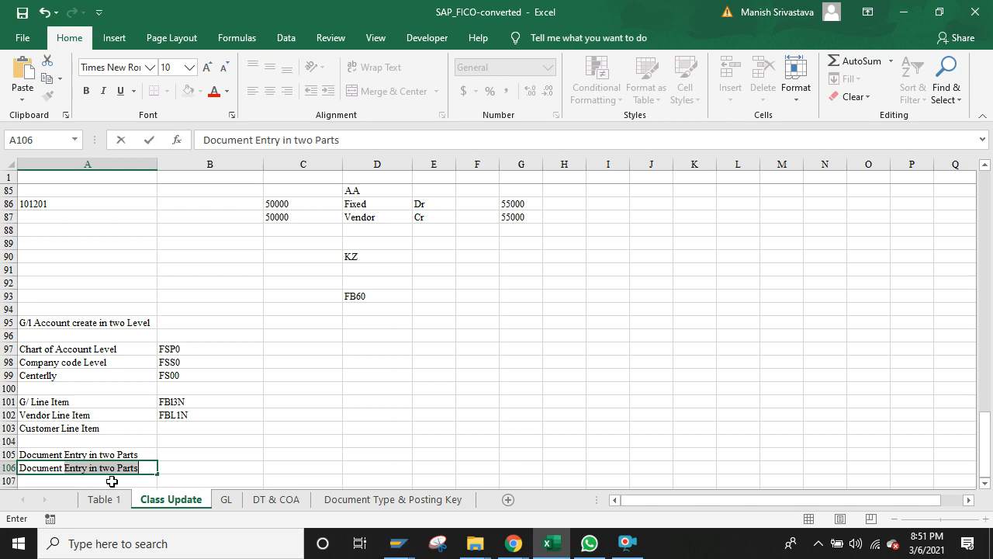
type(" Header")
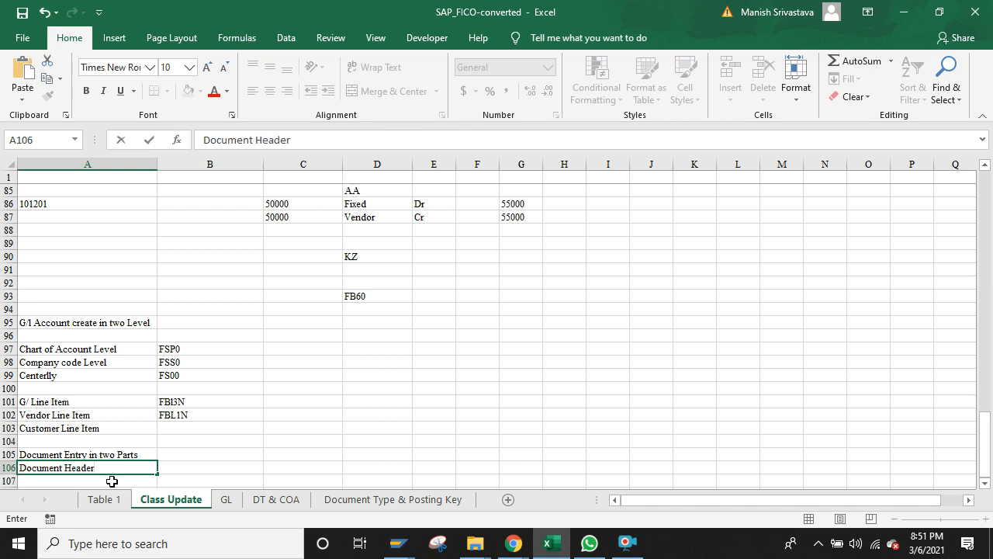
key("Return")
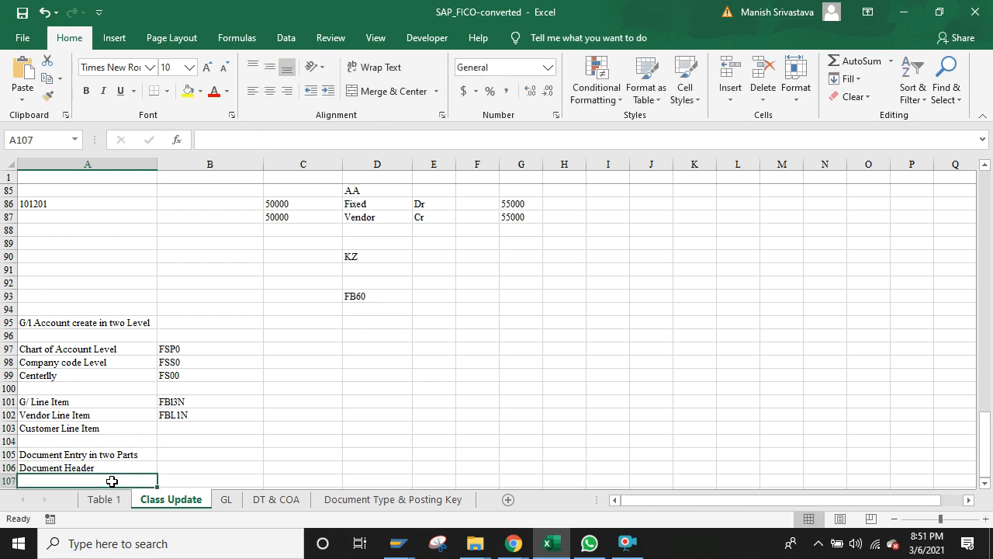
type("Line")
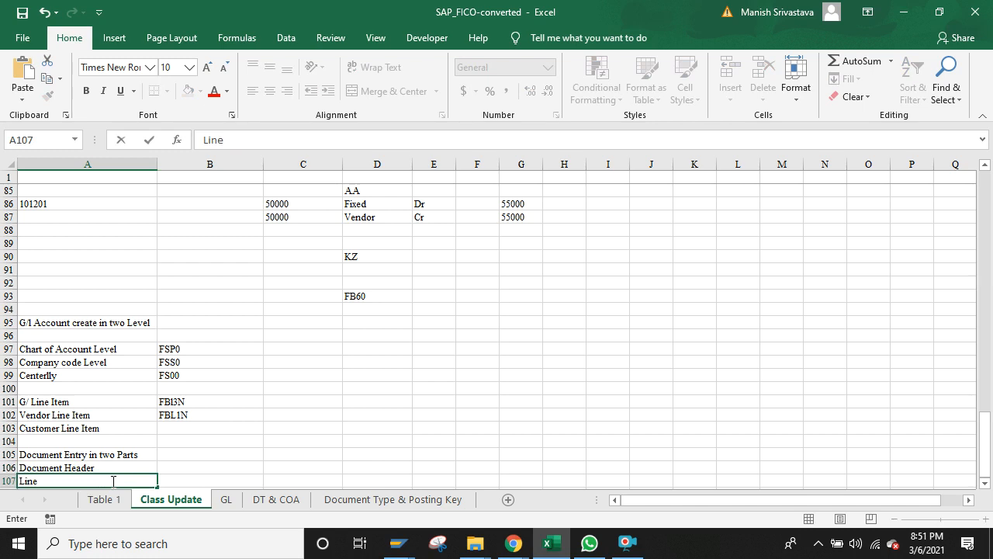
type(" Item")
key("Return")
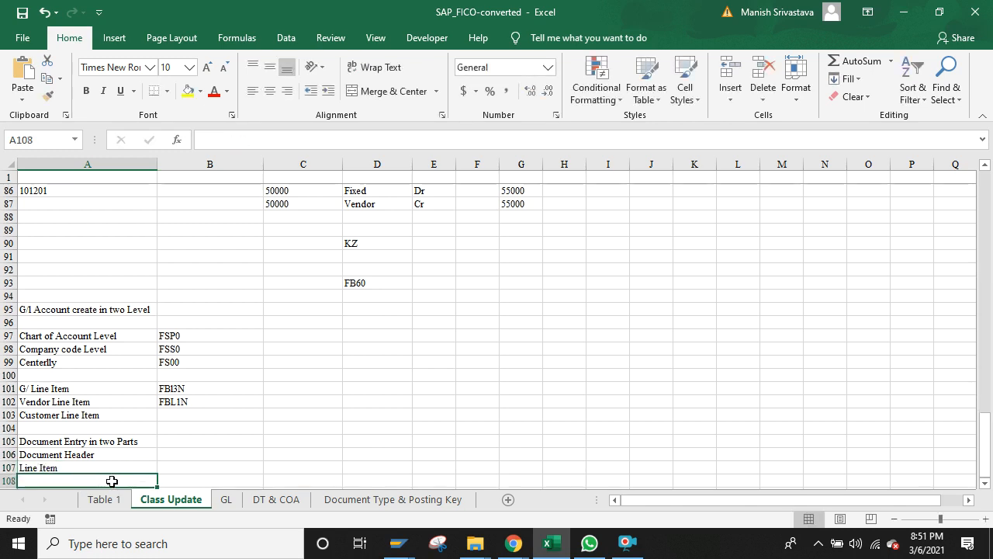
left_click(171, 388)
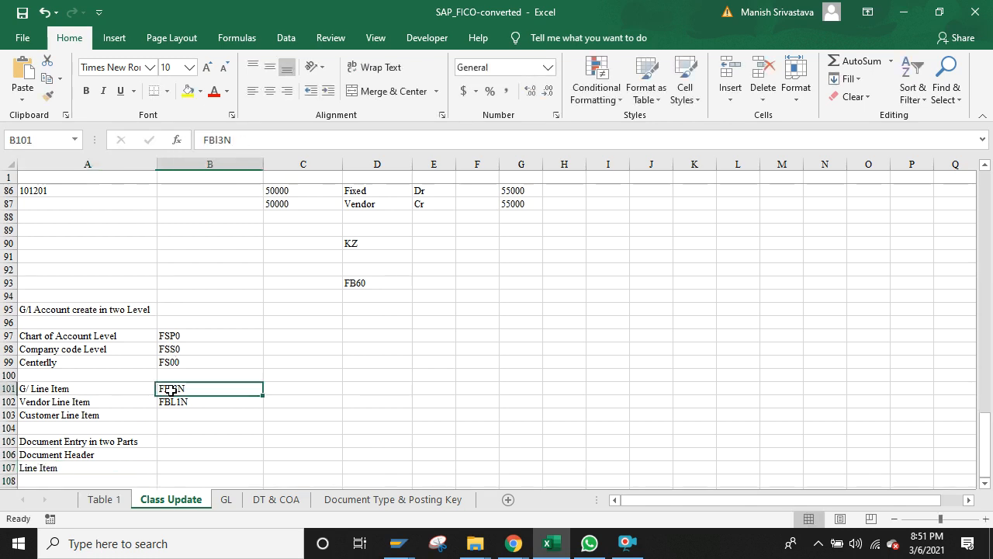
key("alt+Tab")
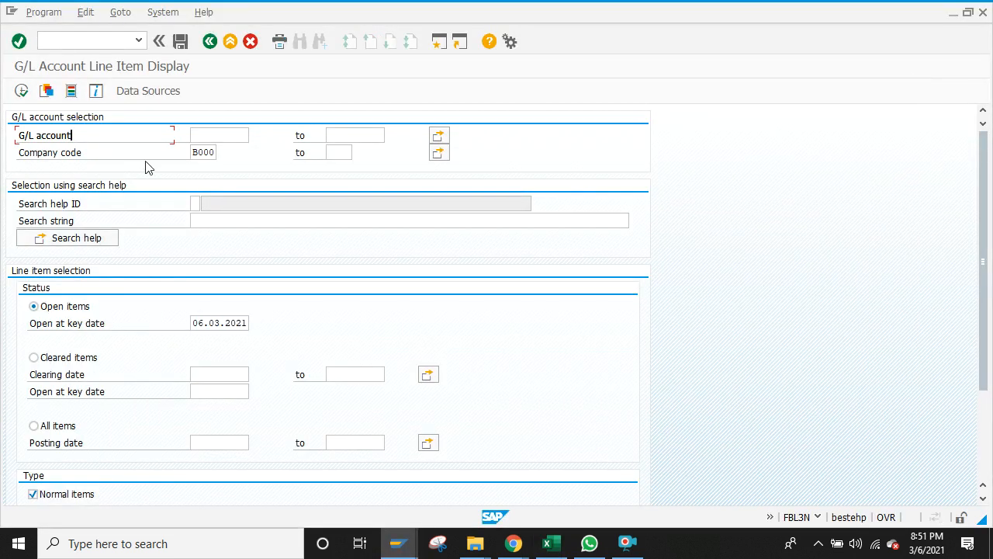
left_click(22, 91)
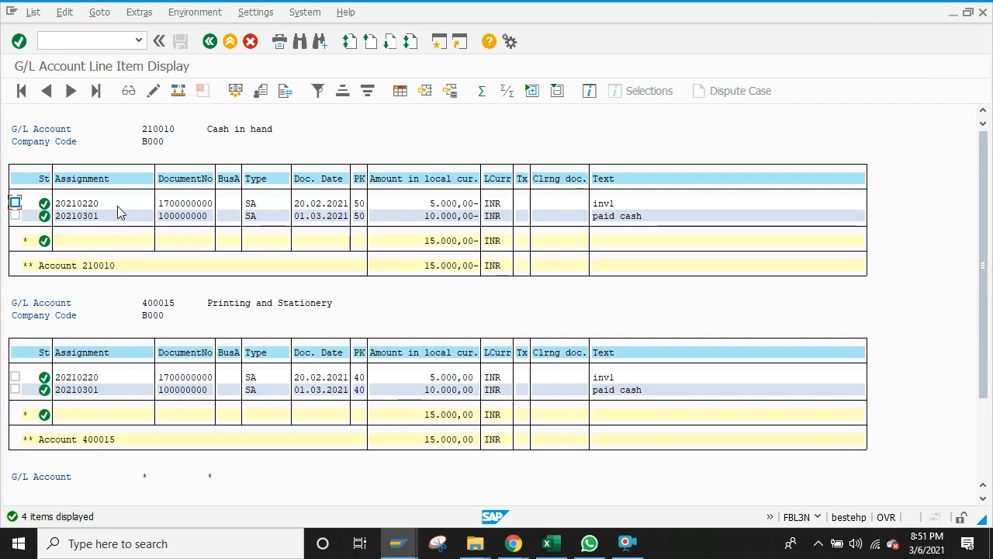
double_click(332, 204)
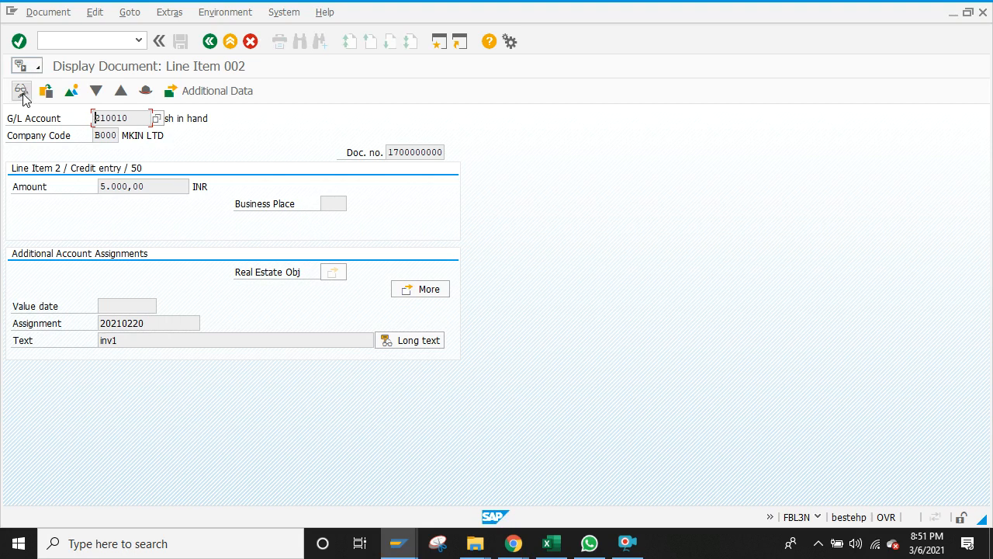
left_click(69, 93)
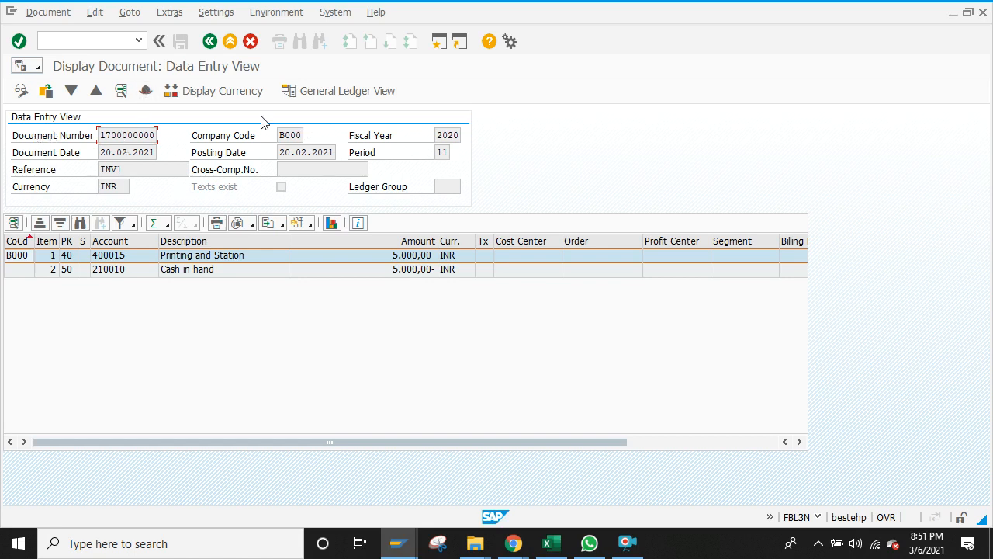
left_click(145, 91)
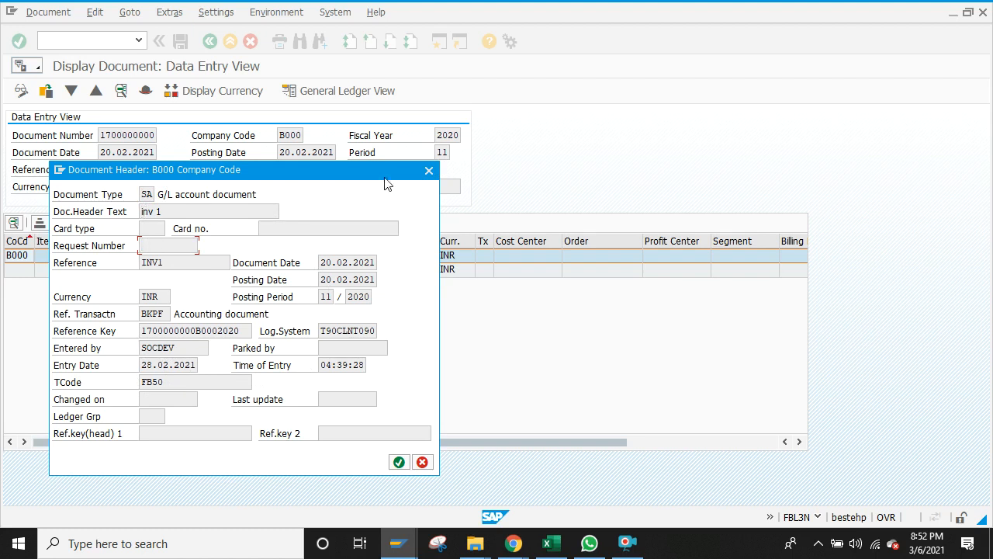
left_click(428, 171)
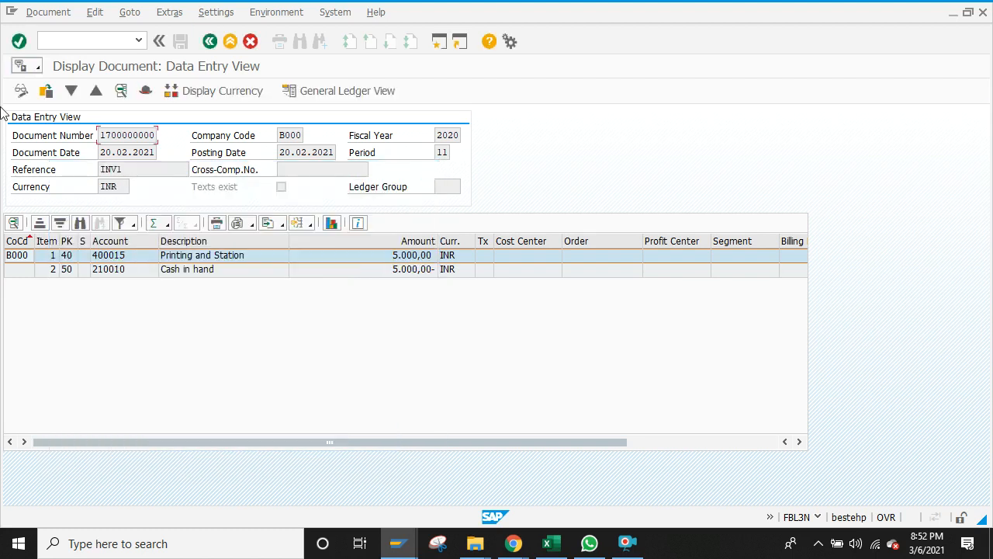
left_click(21, 92)
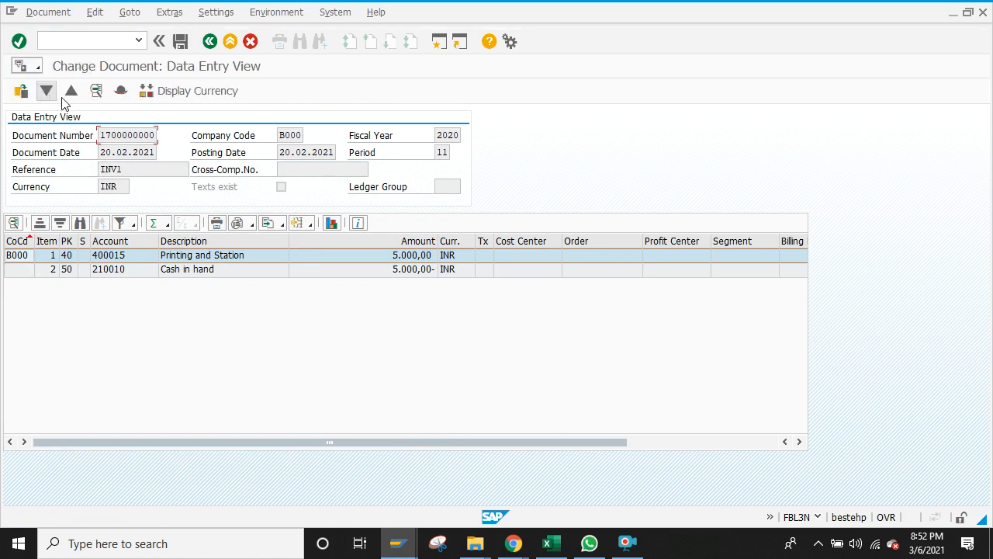
left_click(121, 91)
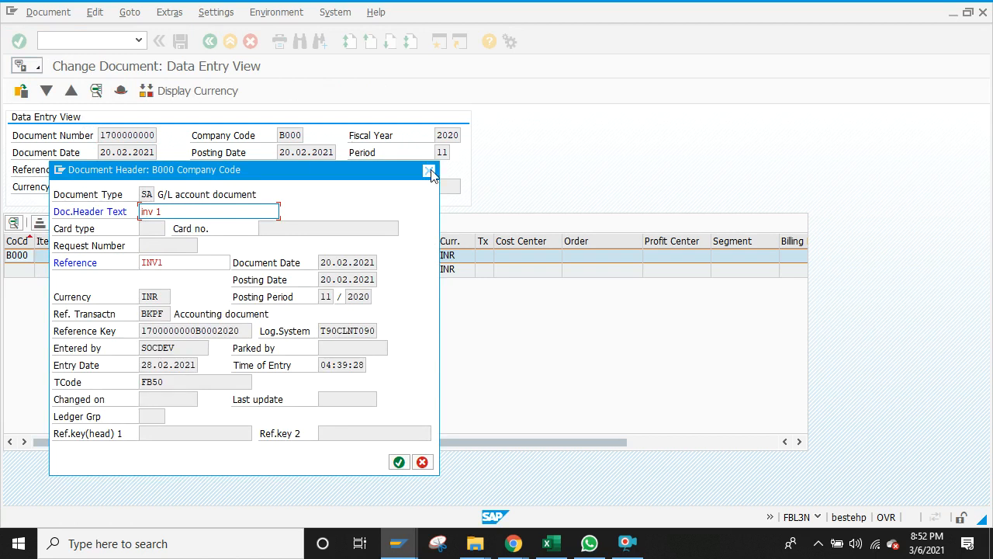
key("Return")
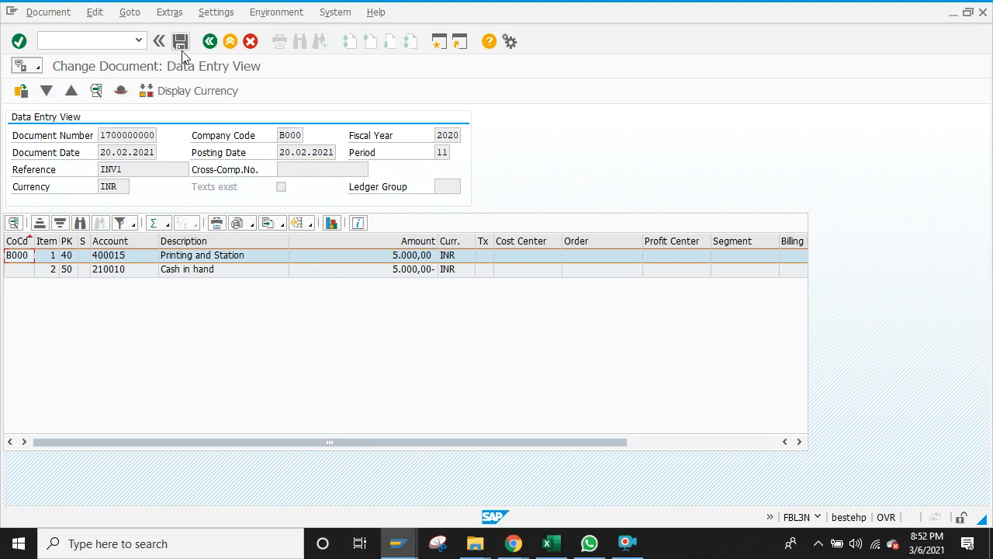
left_click(208, 41)
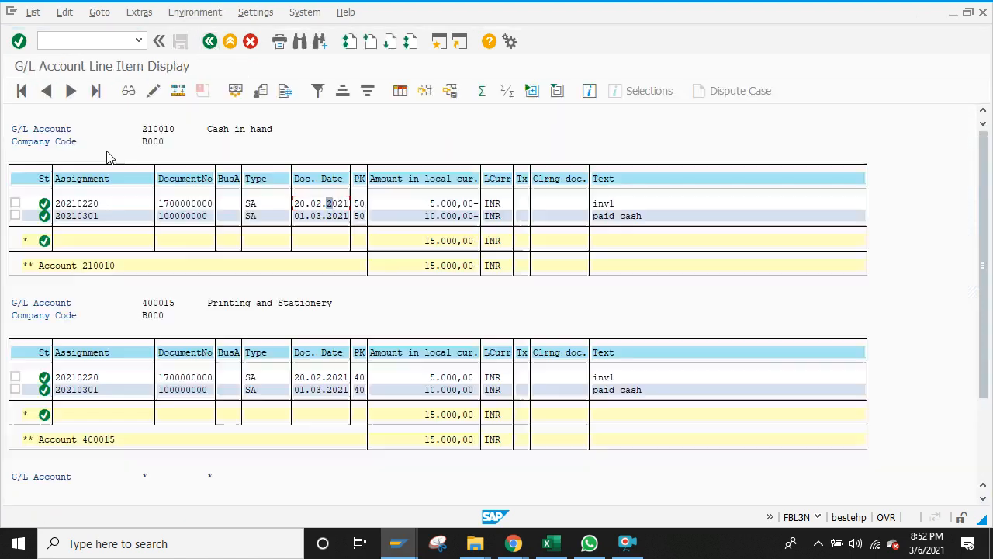
Step: Change the line item's value date to 20.02.2021, save it, and return to the overview
double_click(80, 203)
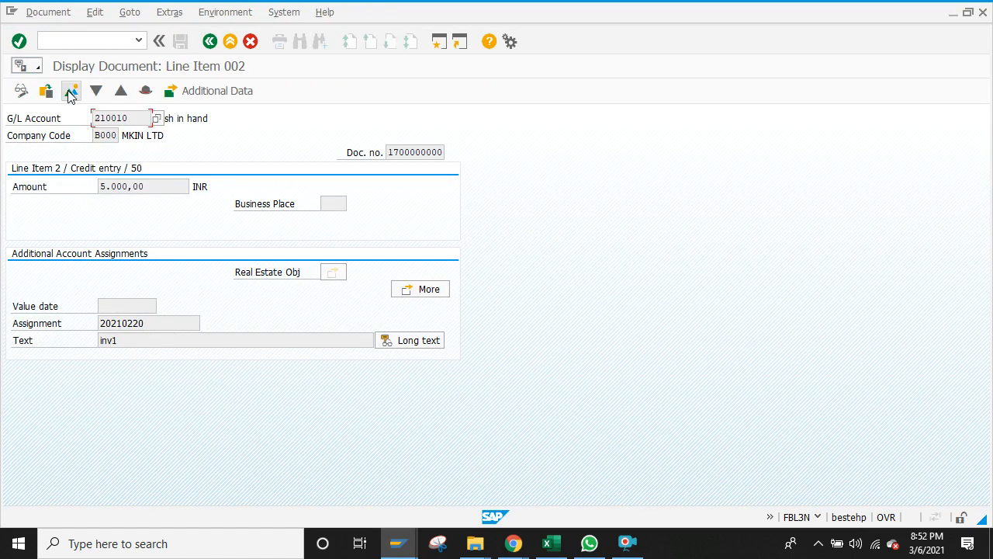
left_click(22, 91)
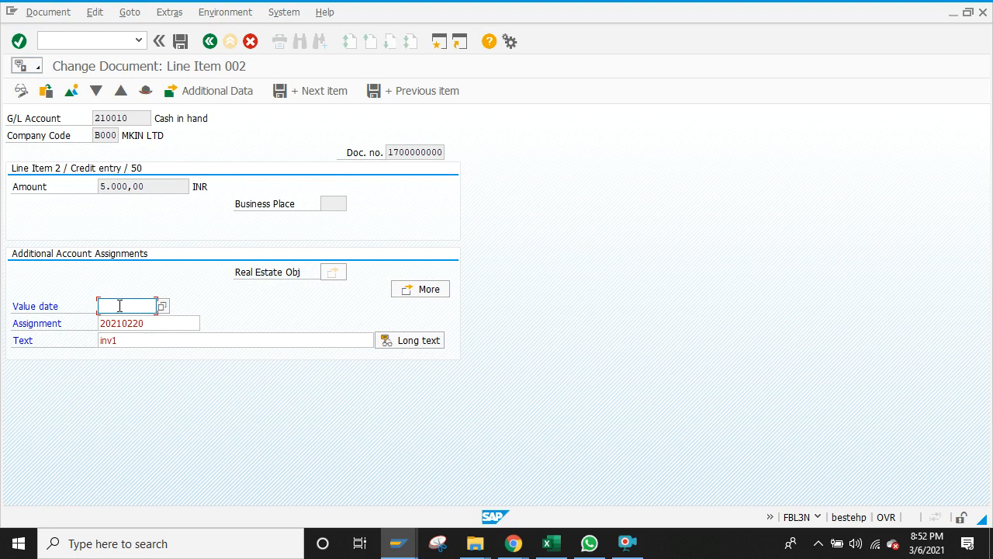
type("20.02.2021")
left_click(20, 92)
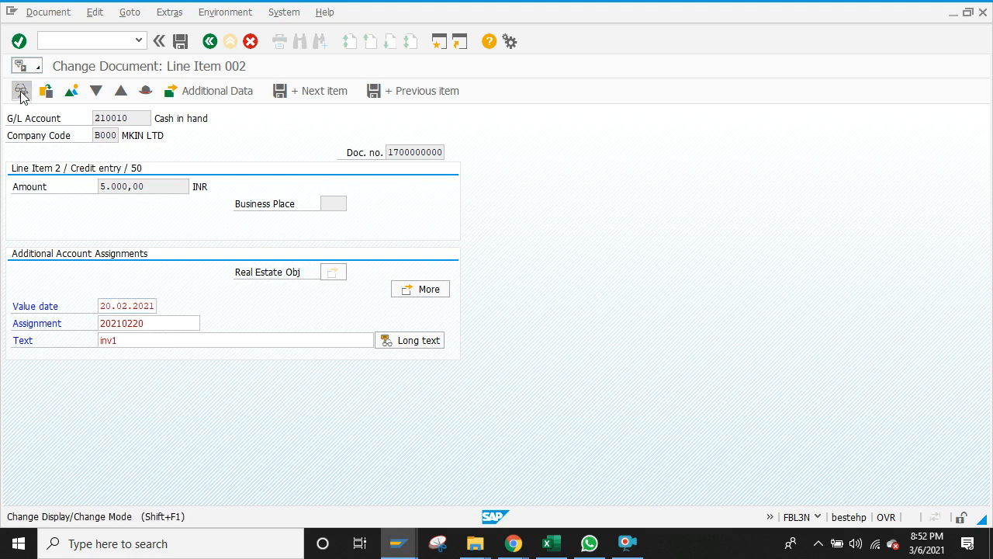
left_click(207, 280)
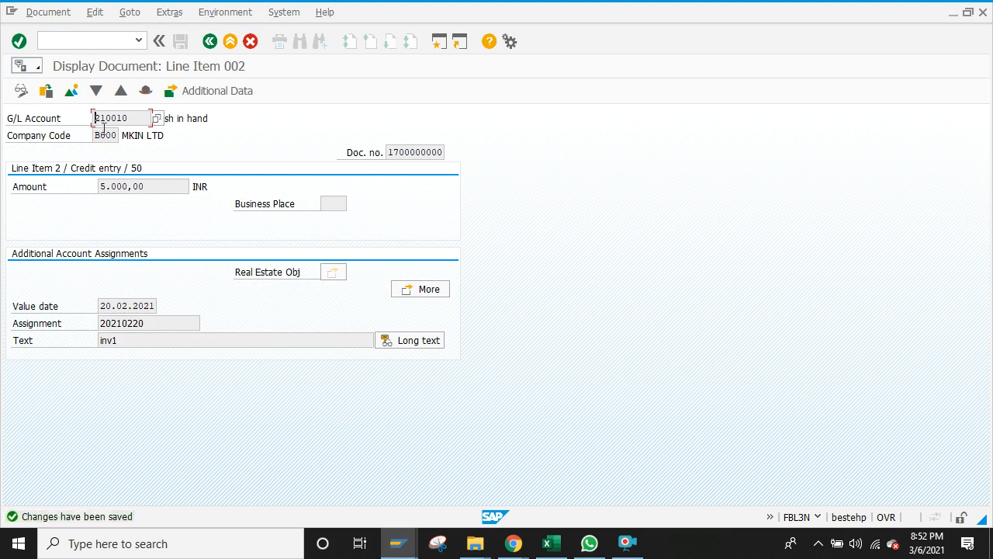
left_click(70, 95)
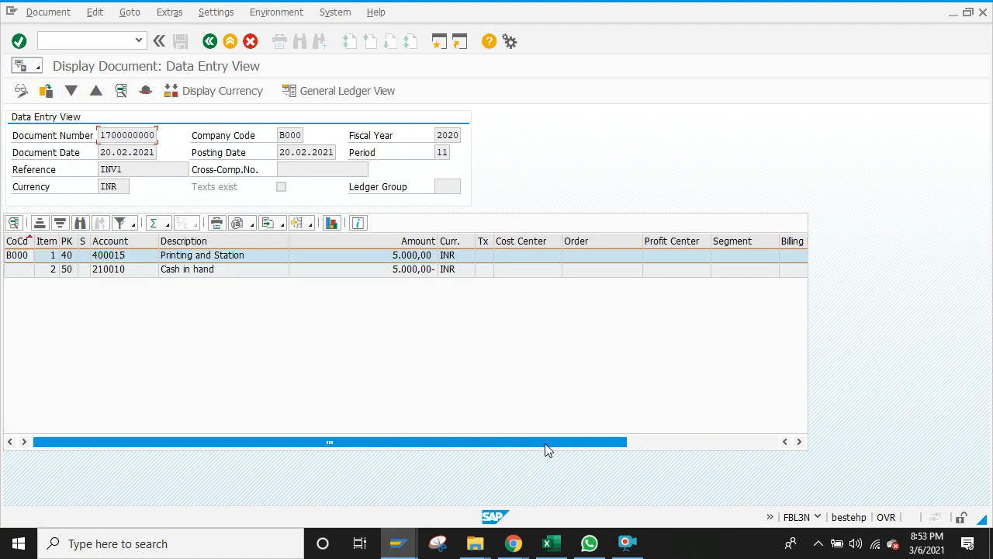
Step: Apply the Standard layout to the document's line items
left_click_drag(545, 443, 718, 448)
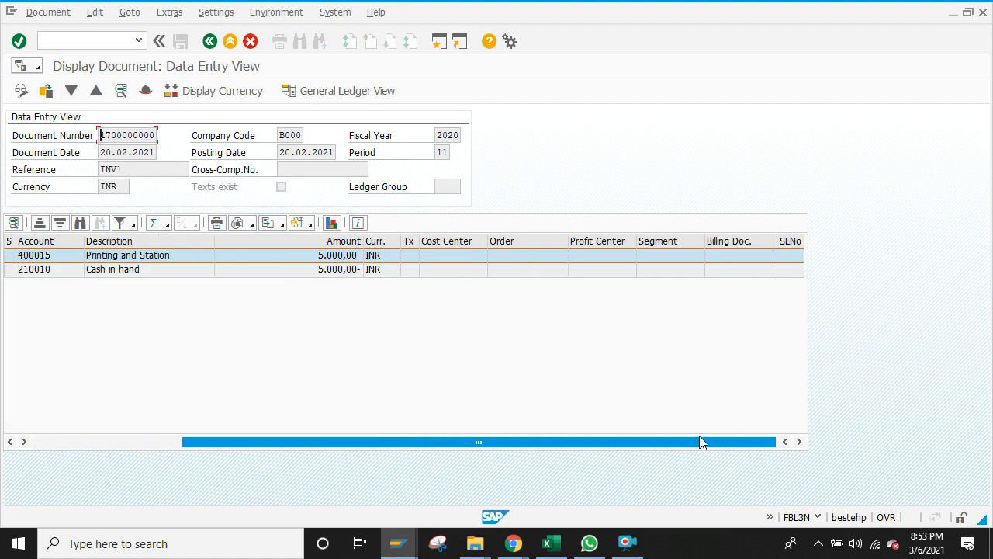
left_click_drag(754, 450, 437, 453)
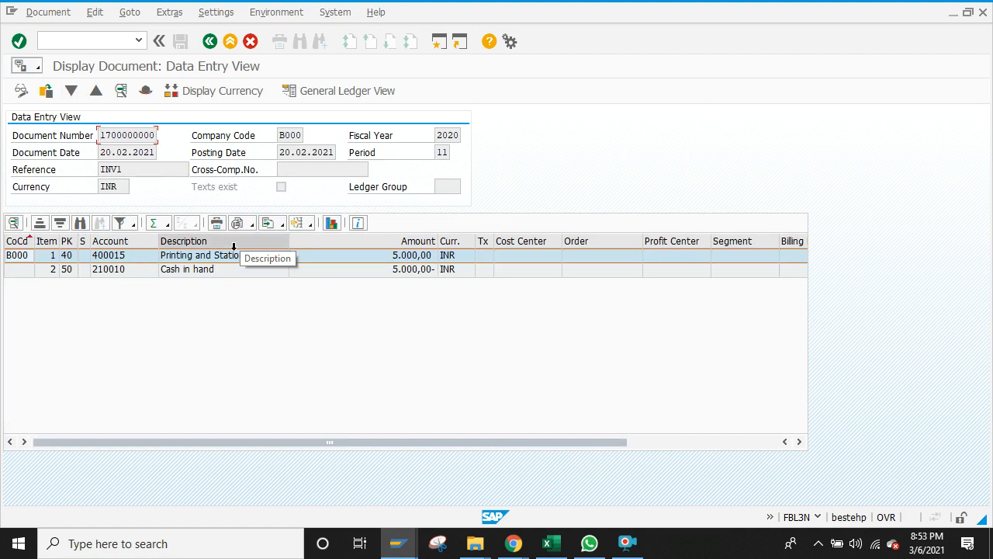
left_click(309, 224)
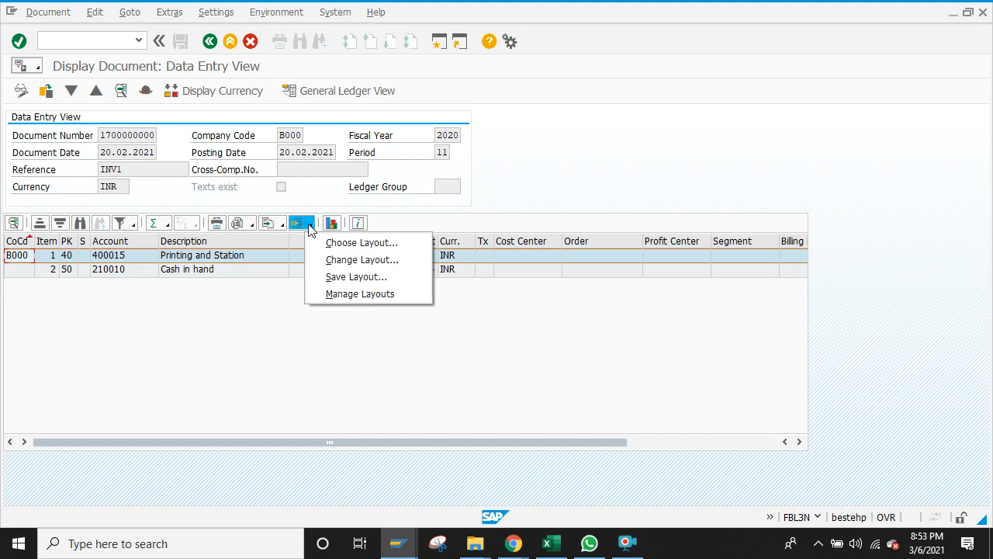
left_click(327, 243)
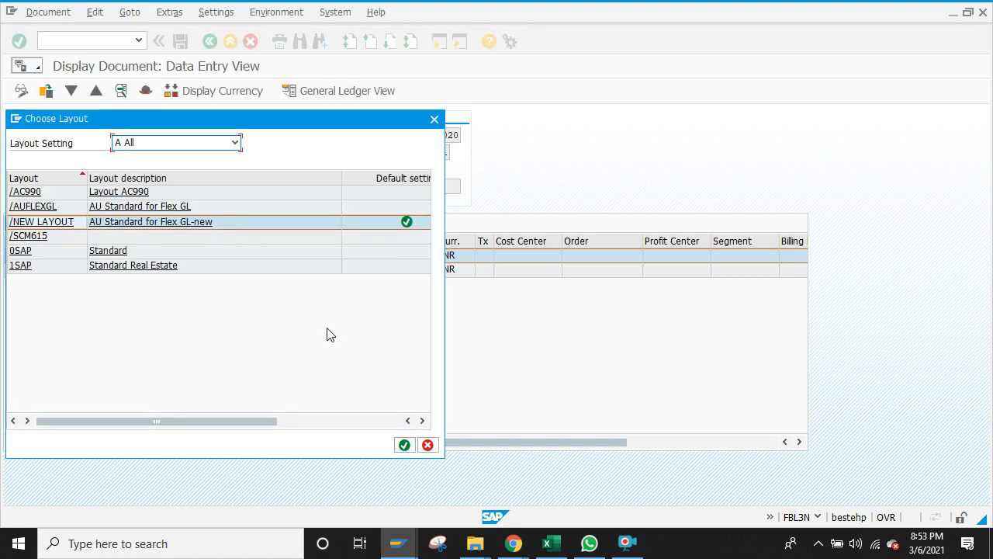
left_click(110, 252)
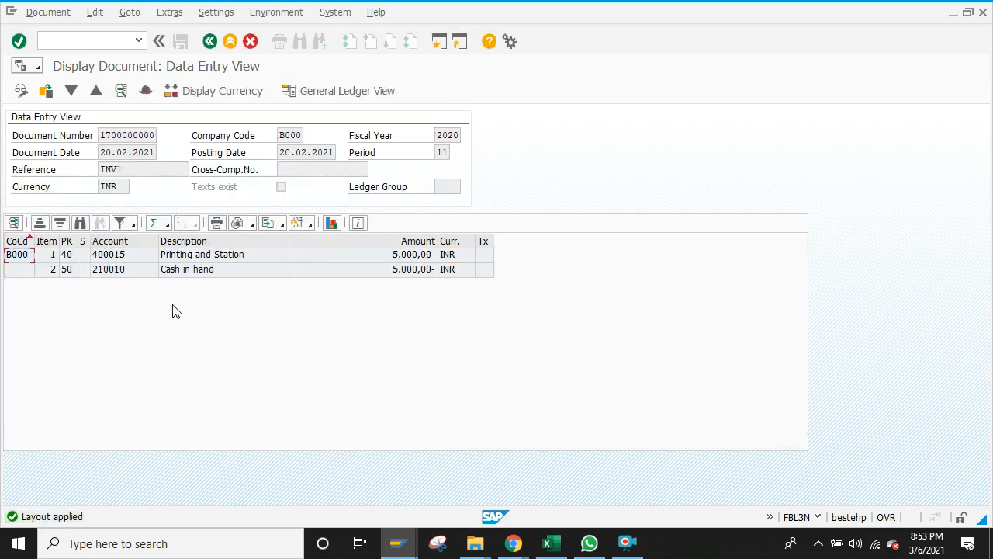
Step: Add Value date to the displayed columns, then go back to the G/L line item list
left_click(310, 225)
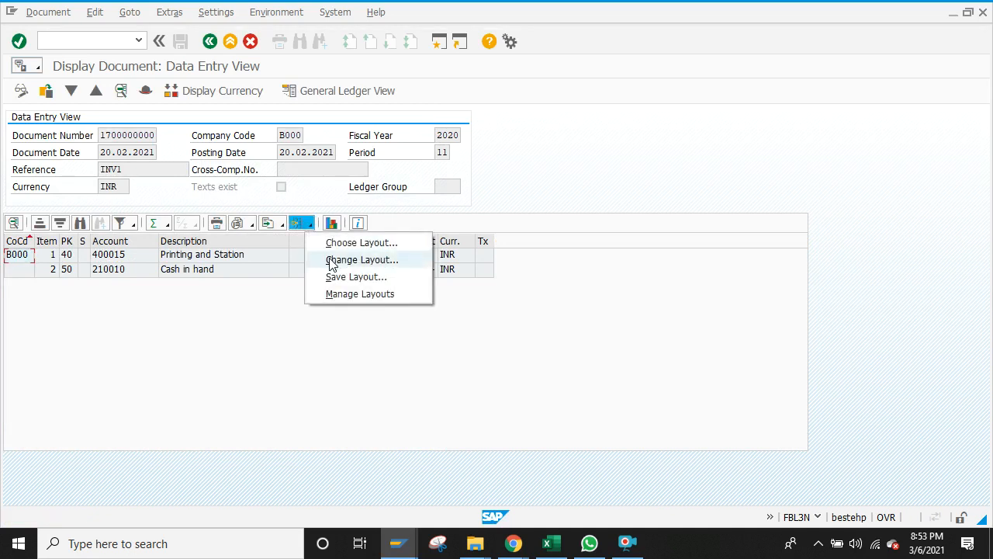
left_click(331, 263)
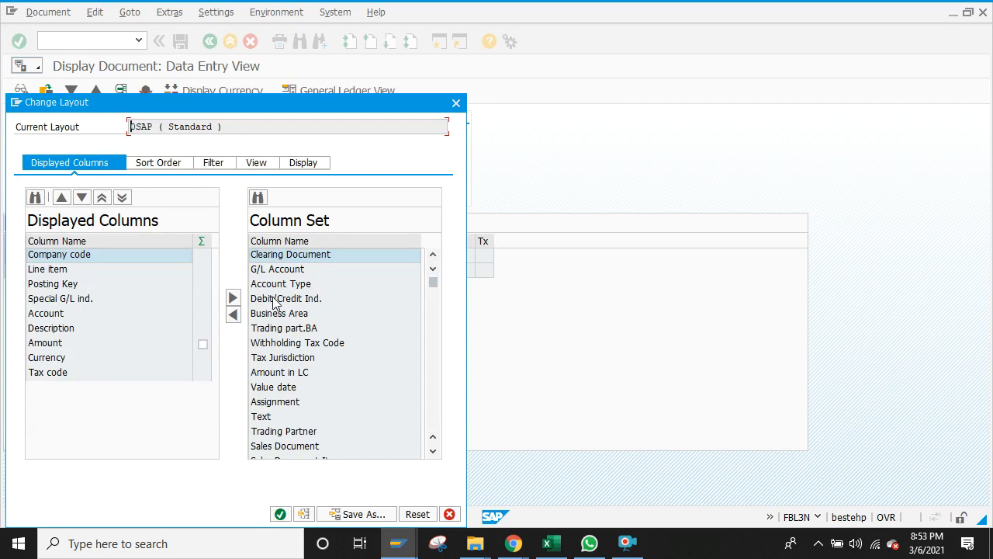
left_click(256, 388)
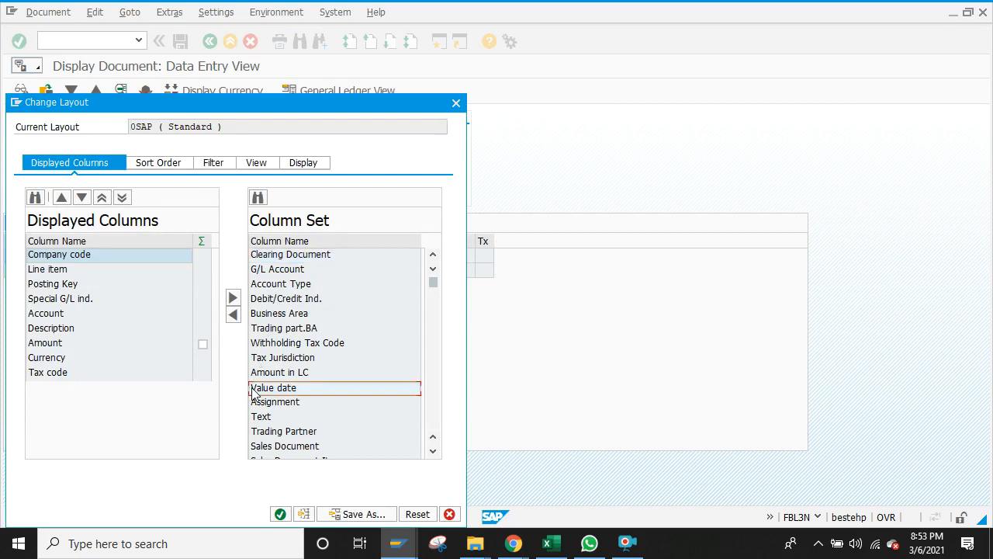
left_click(233, 316)
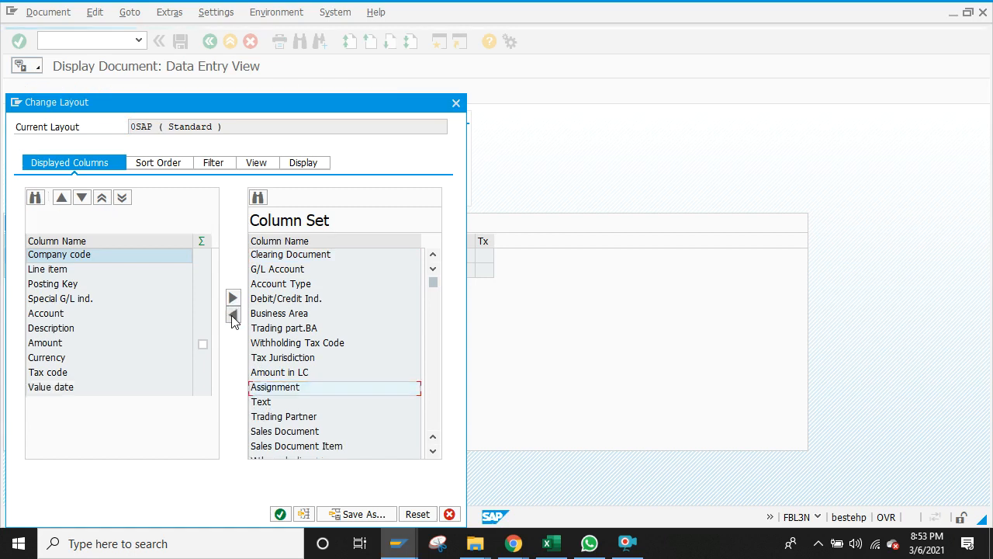
left_click(281, 513)
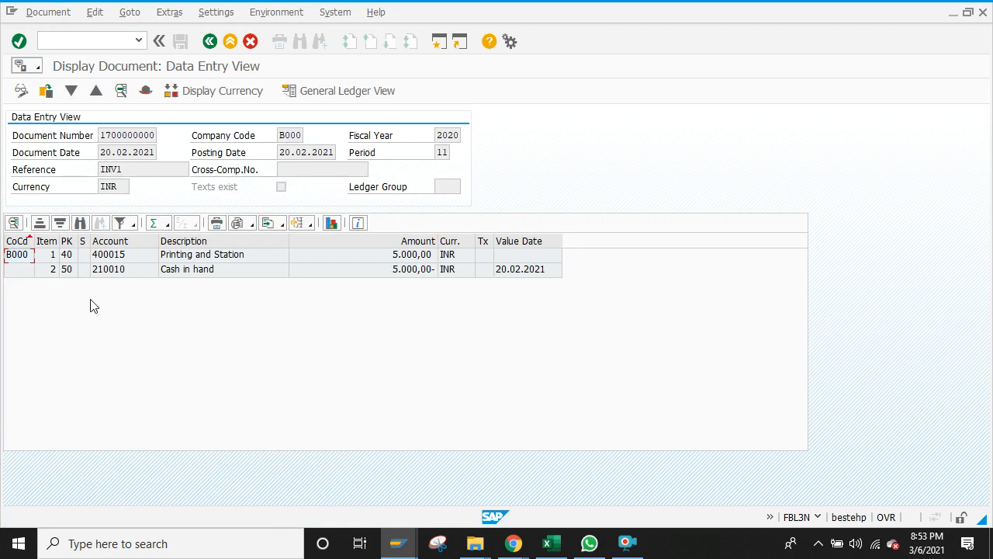
left_click(210, 43)
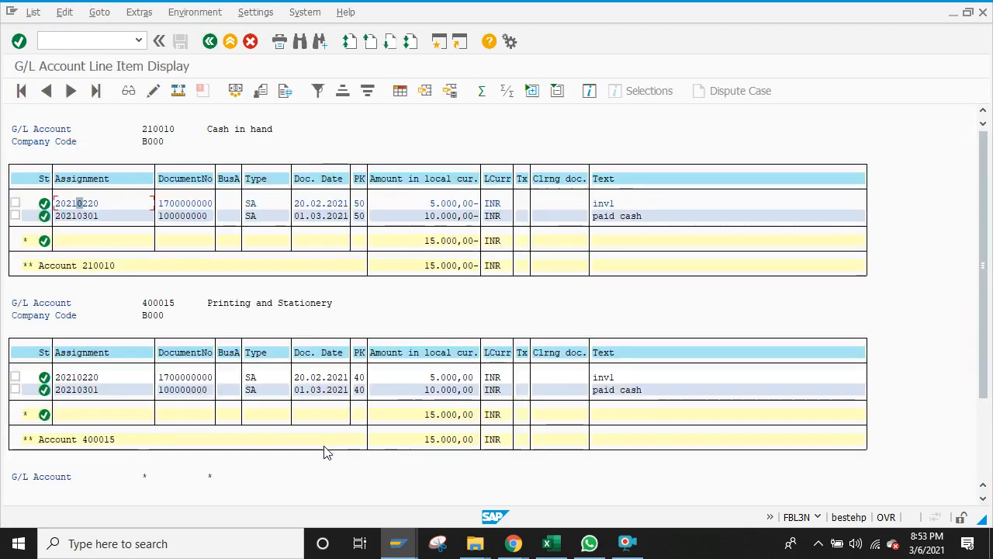
left_click(43, 207)
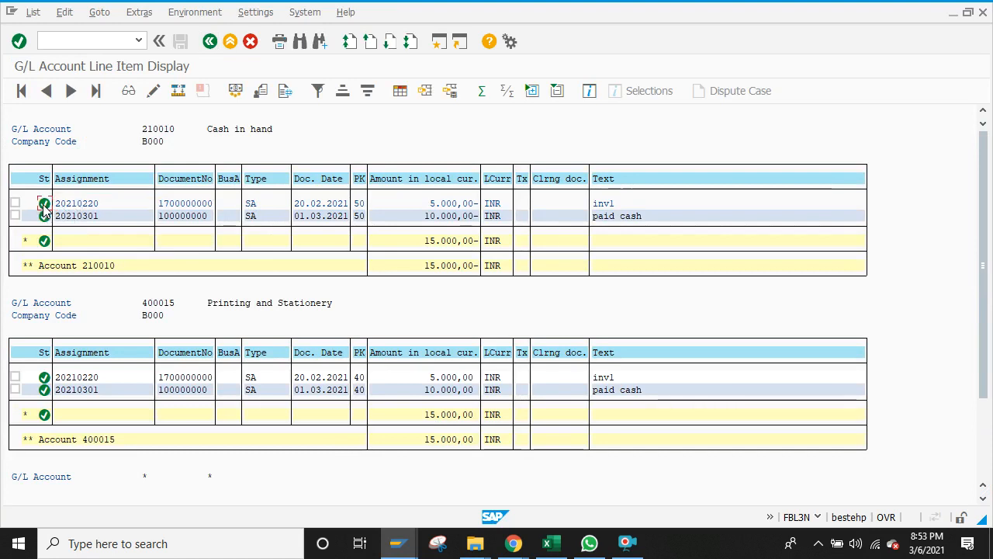
key("alt+Tab")
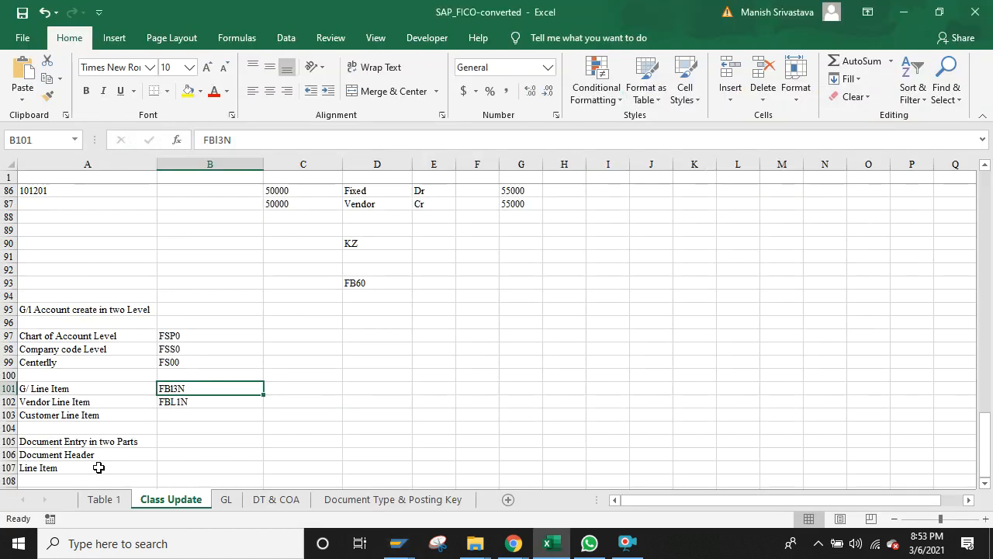
left_click(98, 467)
key("Down")
key("Down")
key("Down")
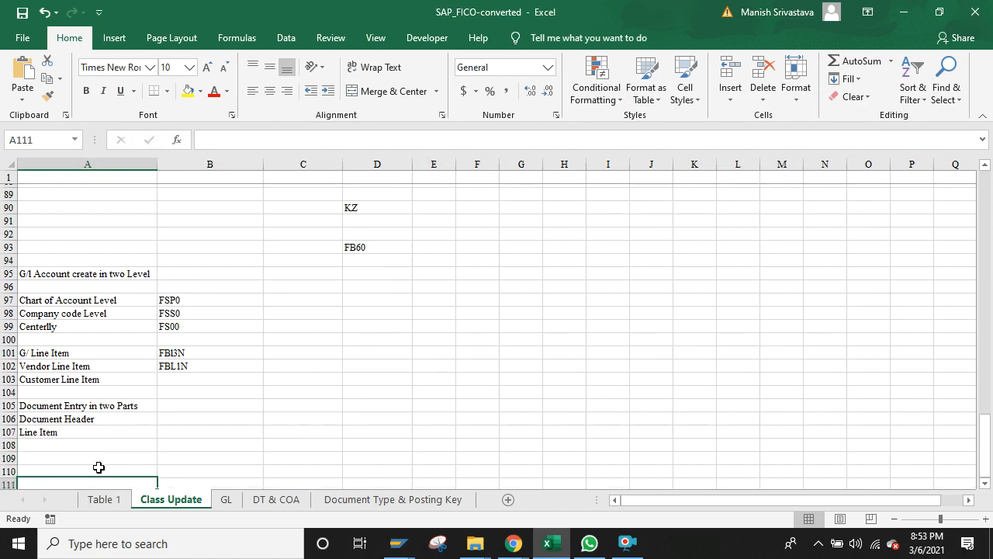
key("Up")
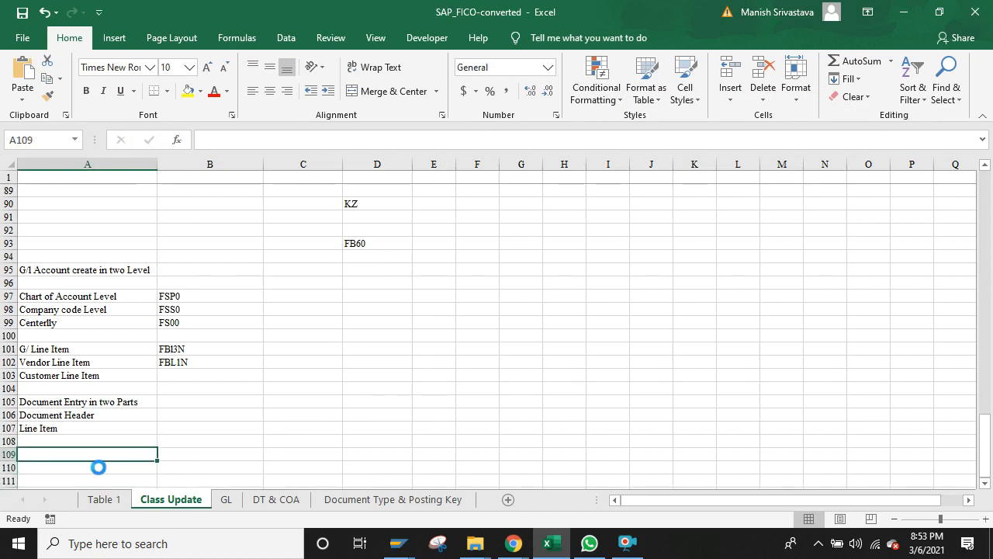
type("Printing and Station")
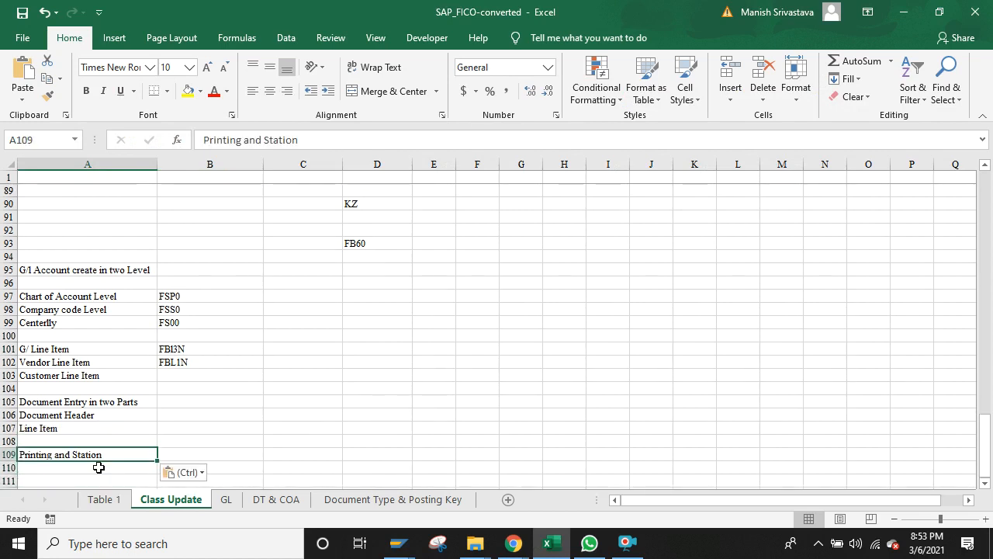
key("BackSpace")
key("alt+Tab")
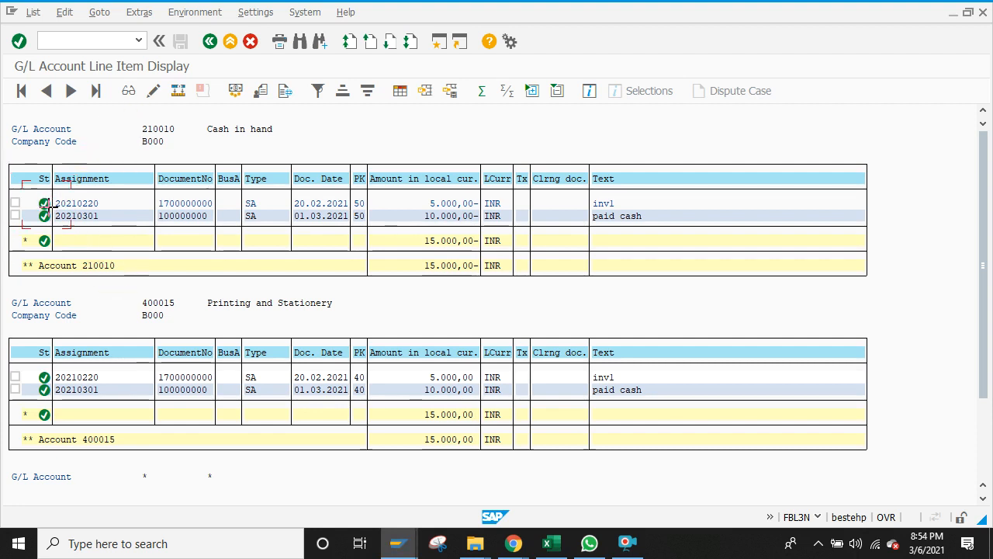
key("ctrl+y")
left_click_drag(45, 204, 44, 211)
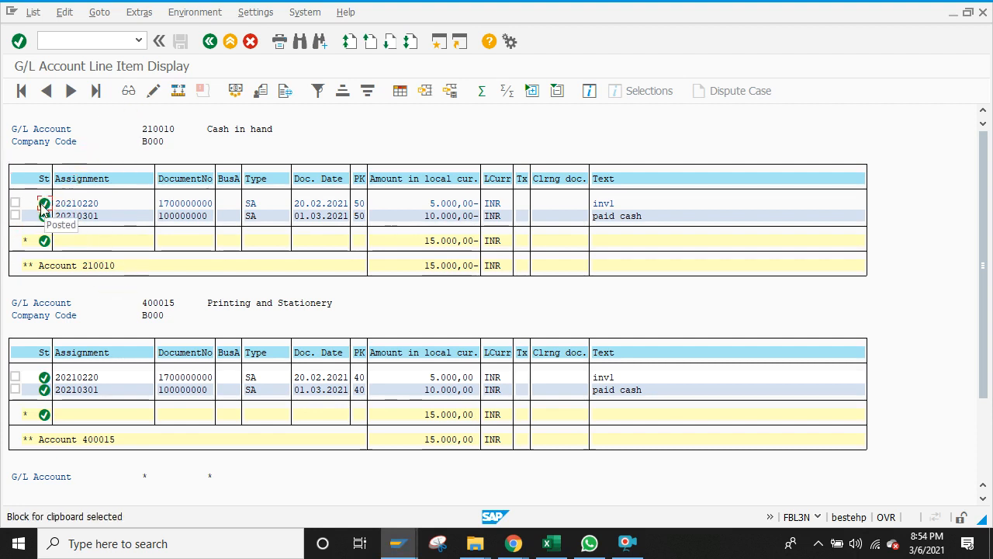
key("ctrl+c")
key("alt+Tab")
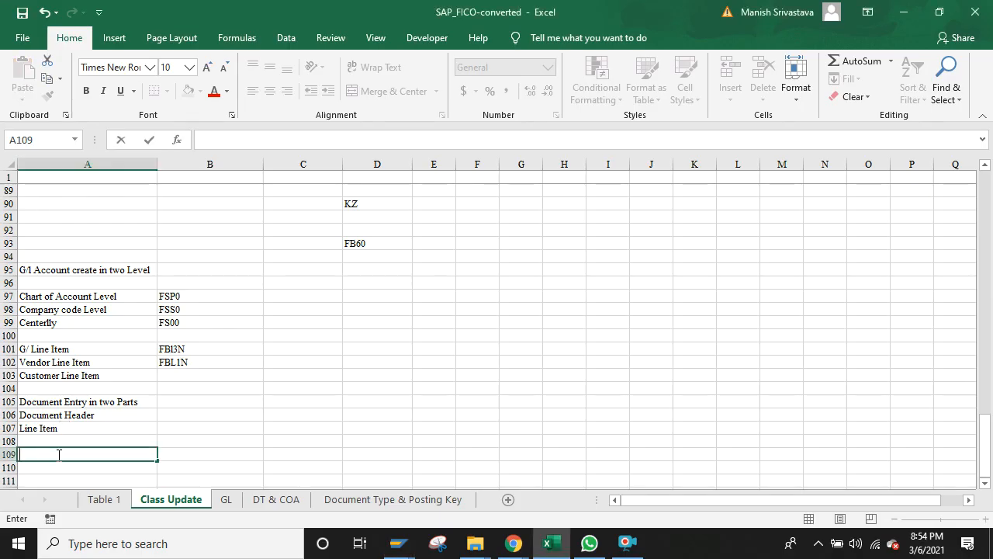
key("alt+Tab")
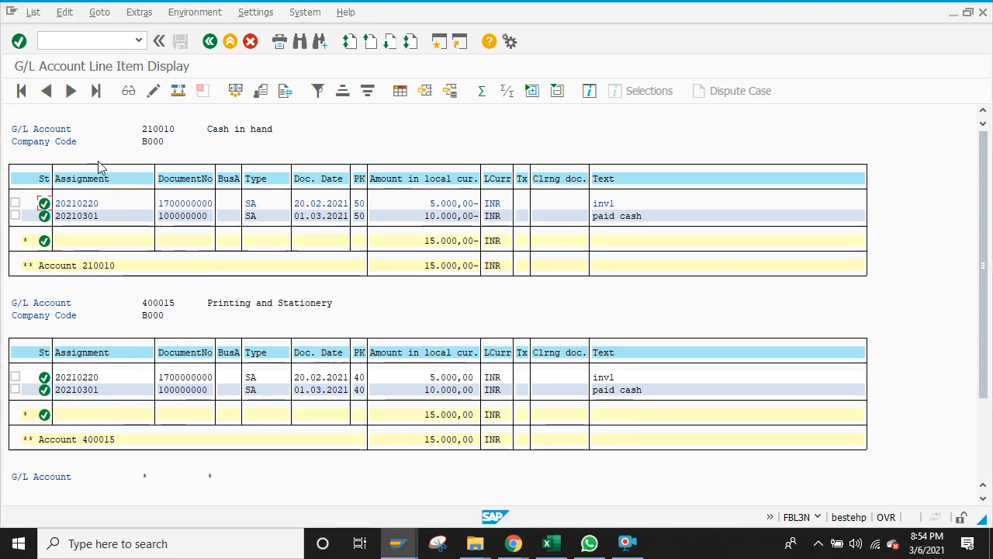
key("alt+Tab")
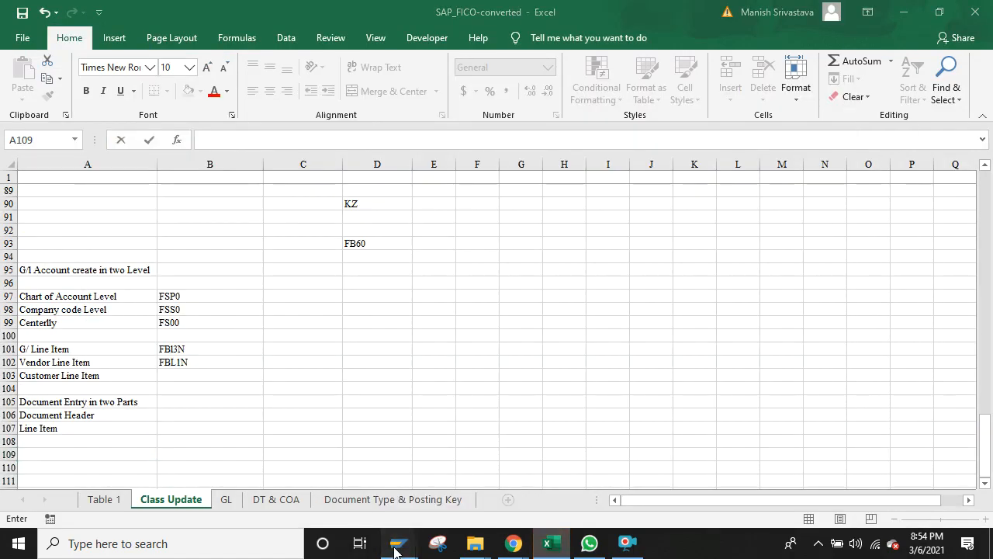
mouse_move(397, 543)
left_click(633, 481)
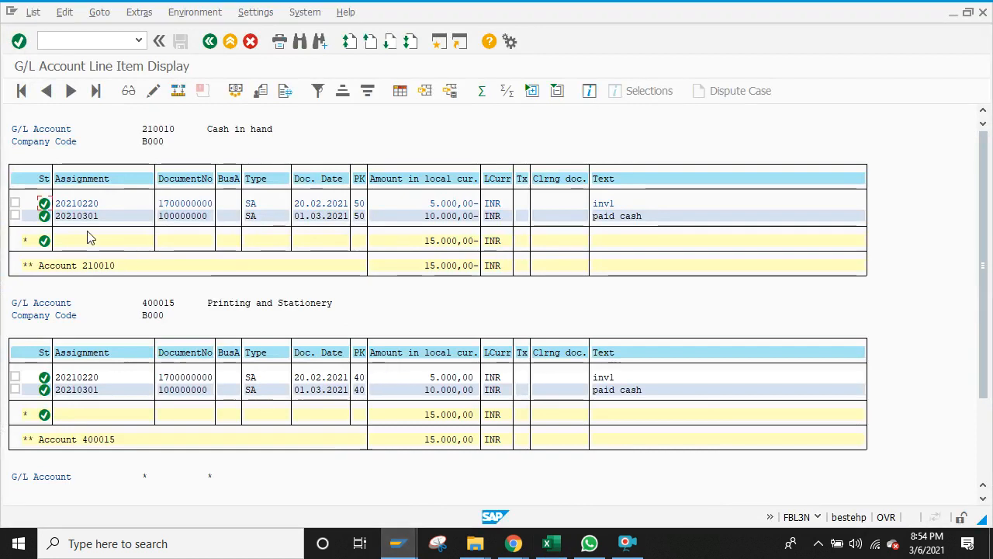
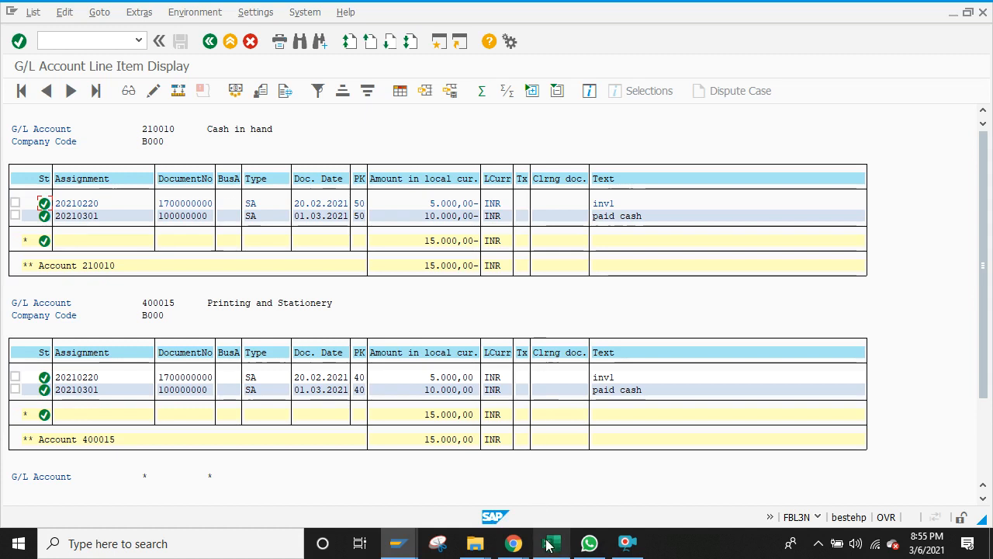
Step: In the Excel class notes, enter FBL5N as the Customer Line Item code
mouse_move(547, 543)
left_click(554, 509)
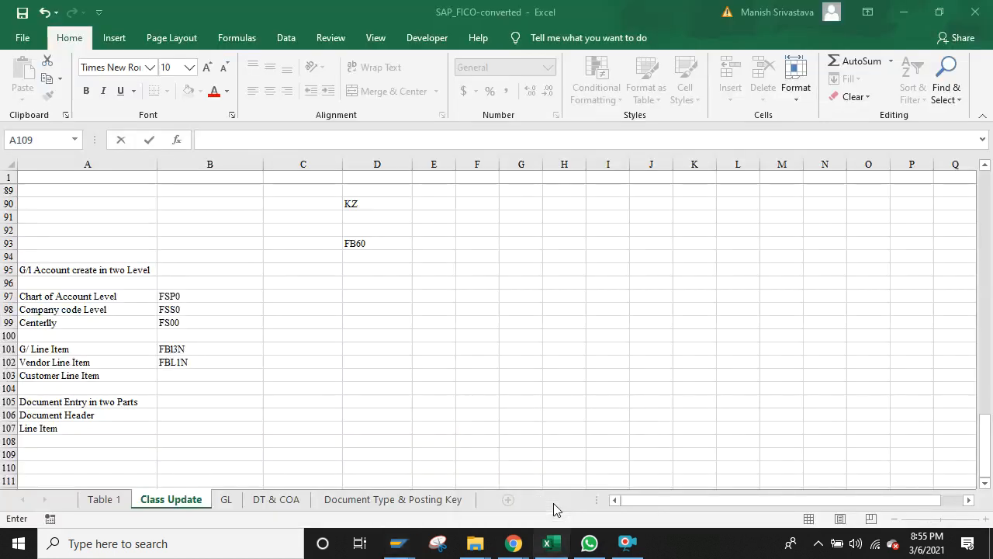
key("Up")
key("Up")
key("Up")
key("Up")
key("Up")
key("Up")
key("Up")
key("Up")
key("Up")
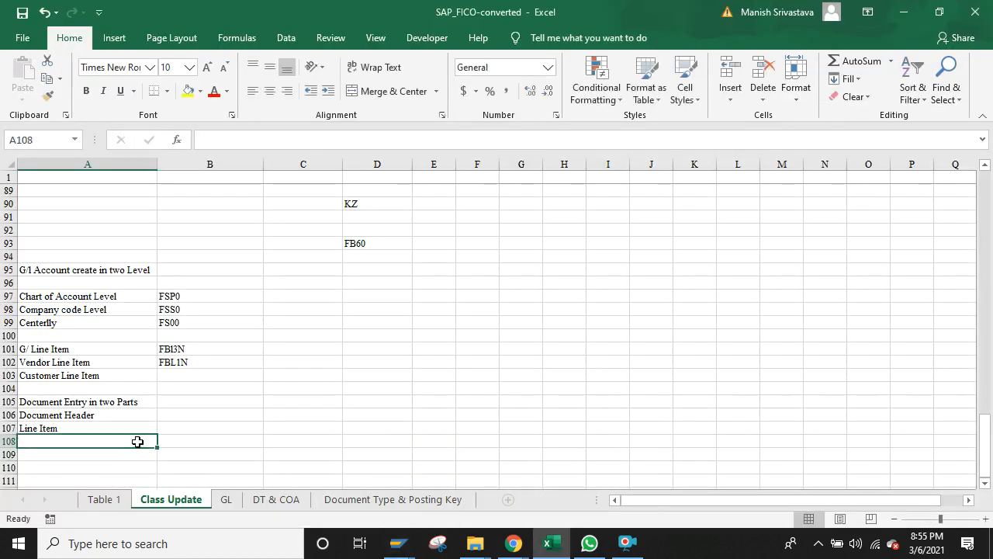
key("Up")
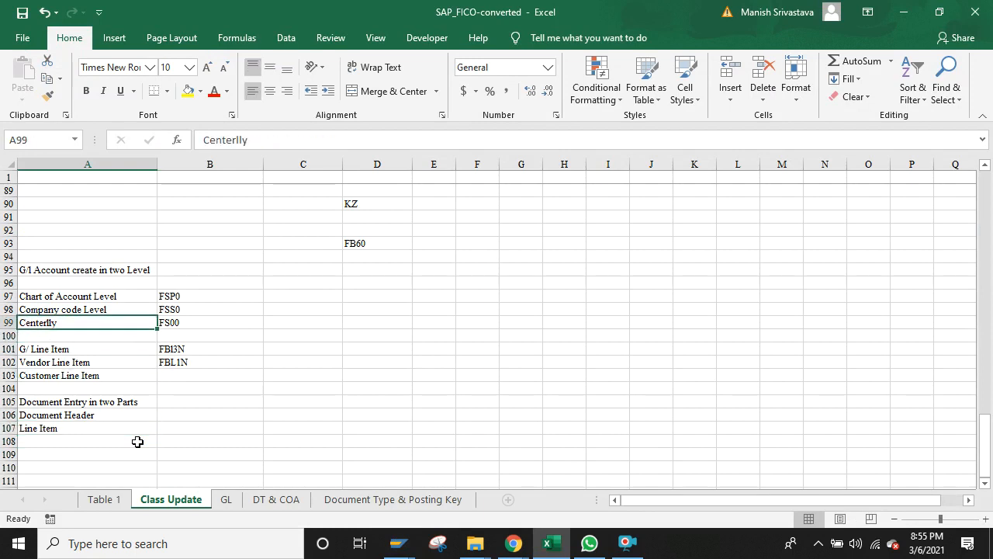
key("Right")
key("Down")
key("Down")
key("Down")
key("Down")
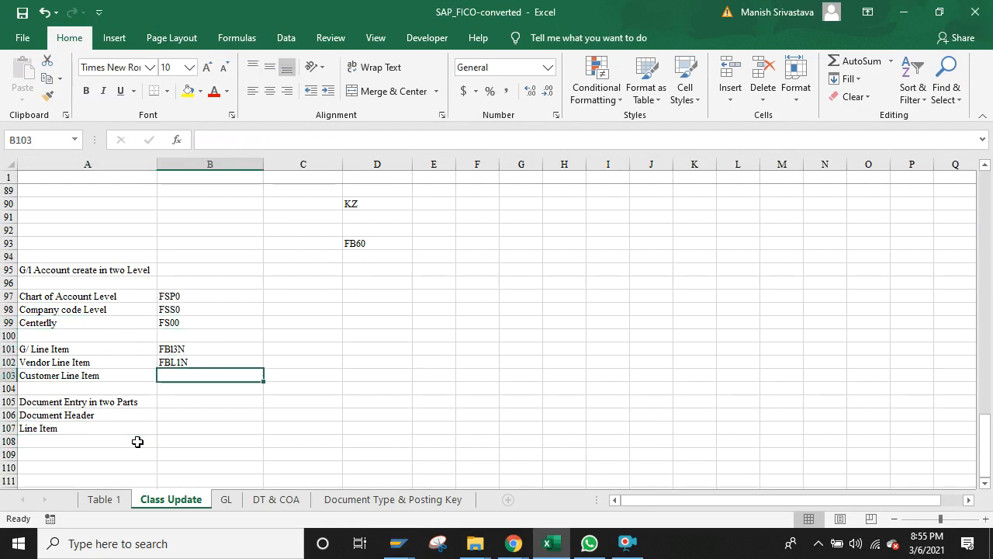
type("Fb")
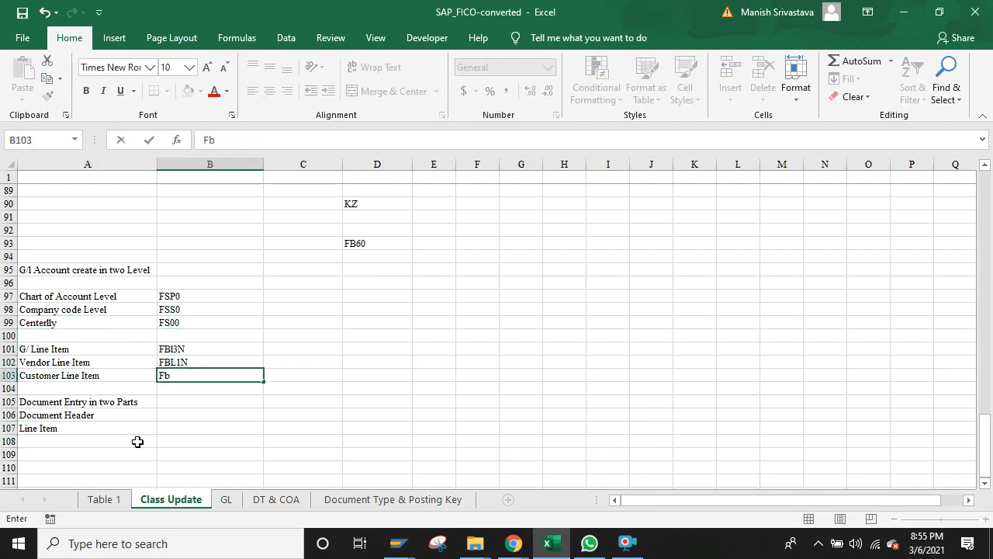
key("BackSpace")
type("Bl5N")
key("Tab")
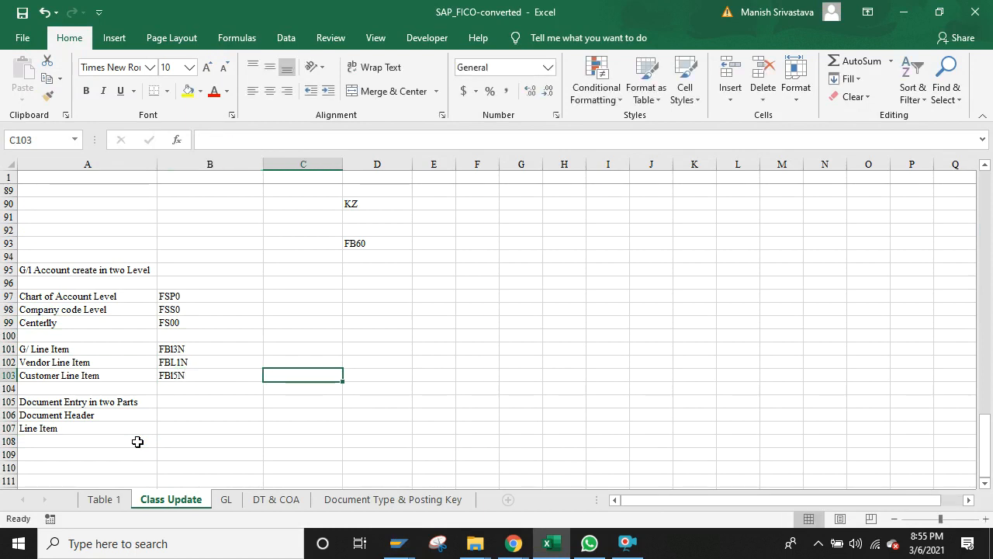
Step: Add a Balance heading in C100 with FS10N, FK10N and FD10N listed beneath it
key("Left")
key("Left")
key("Up")
key("Up")
key("Up")
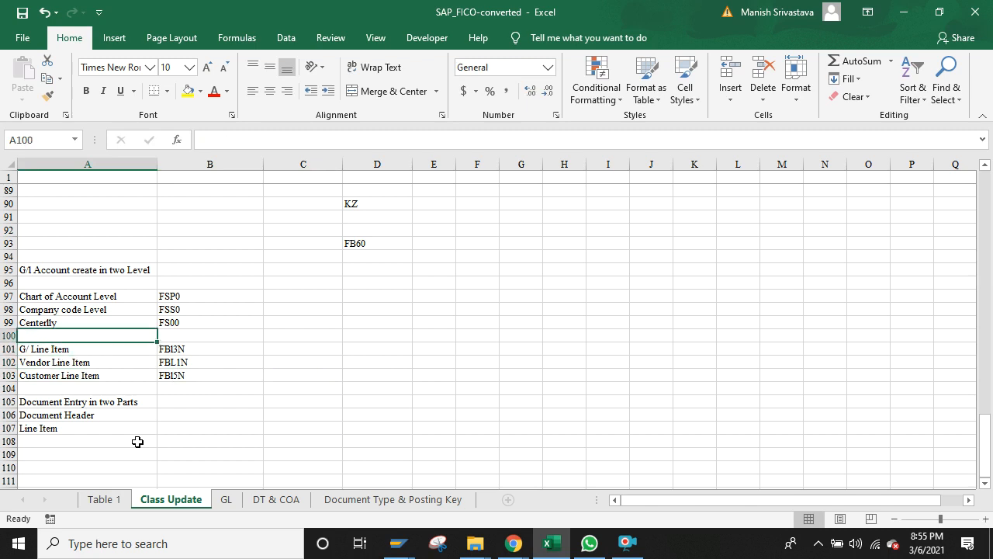
key("Right")
key("Right")
key("Down")
key("Up")
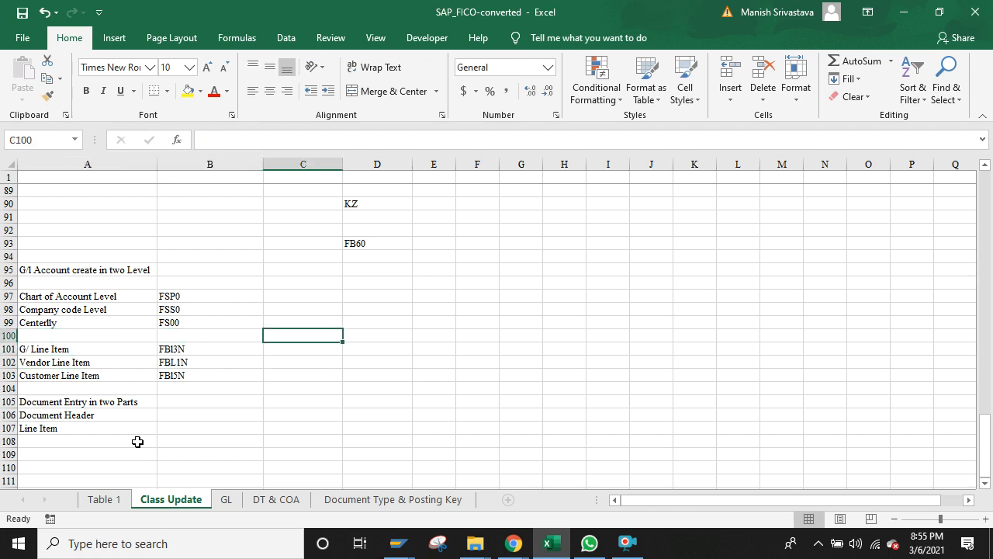
type("Ba")
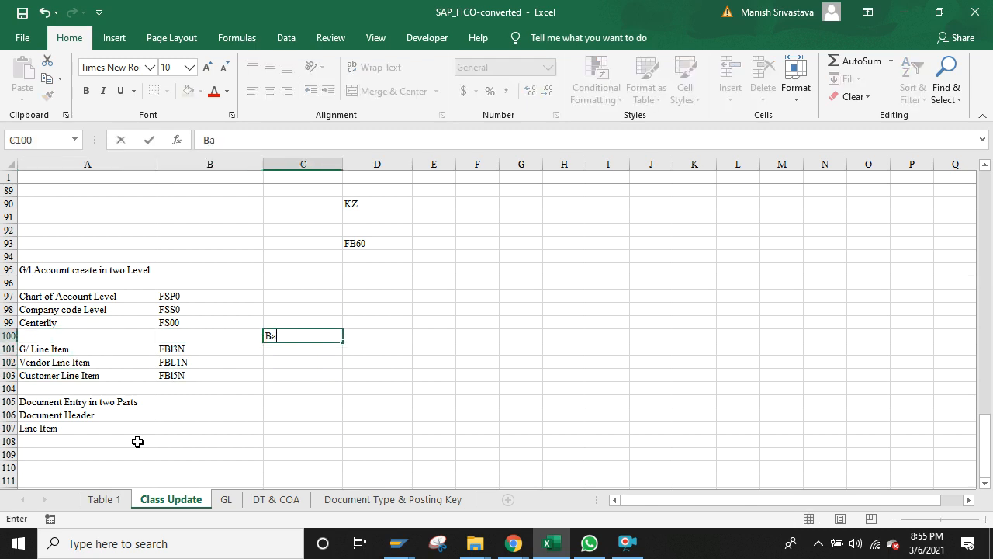
type("lance")
key("Return")
type("Fb")
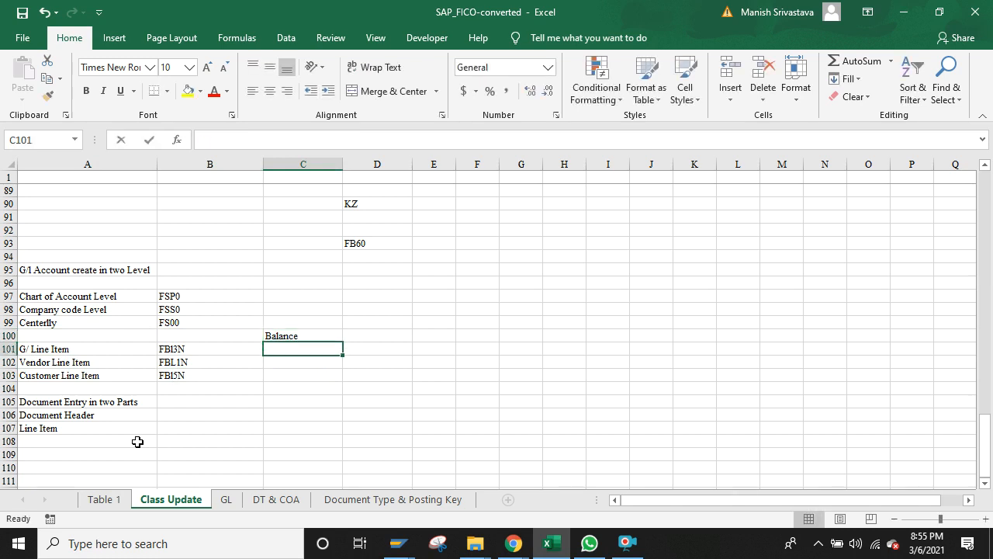
key("BackSpace")
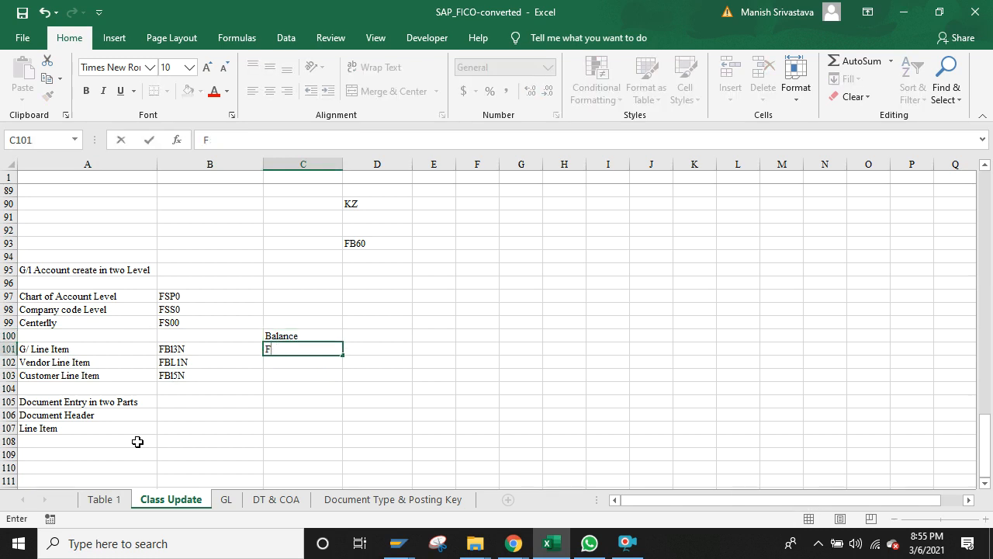
type("S10N")
key("Return")
type("F")
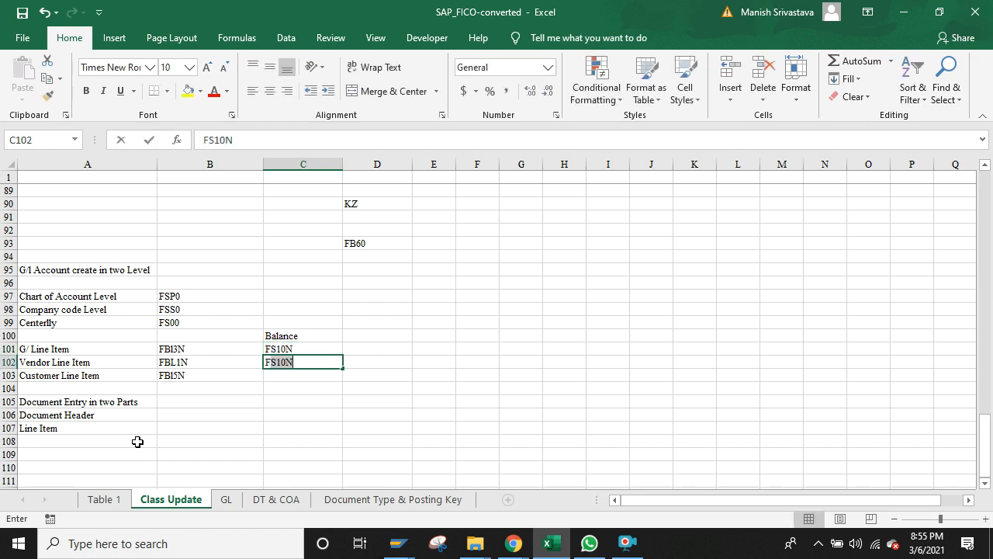
type("K10N")
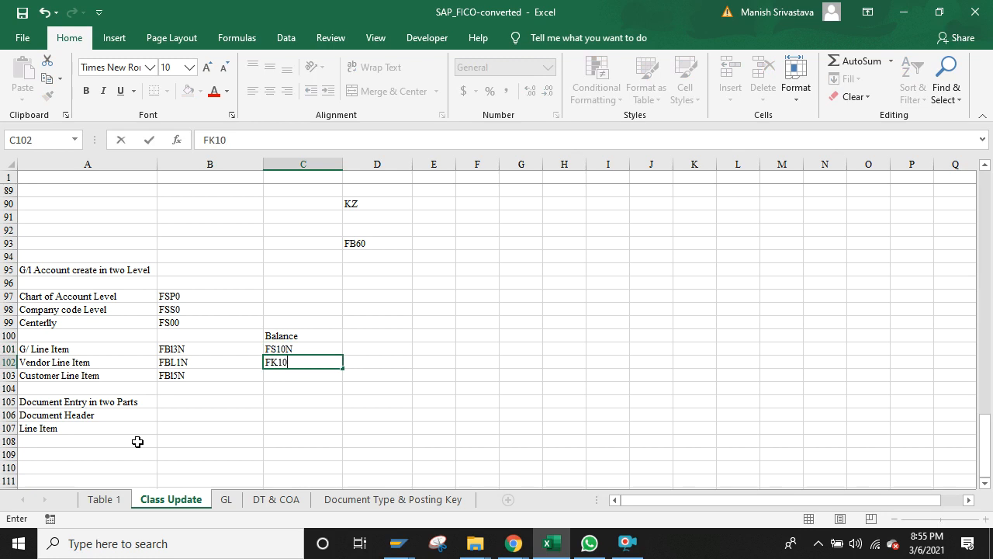
key("Return")
type("FD")
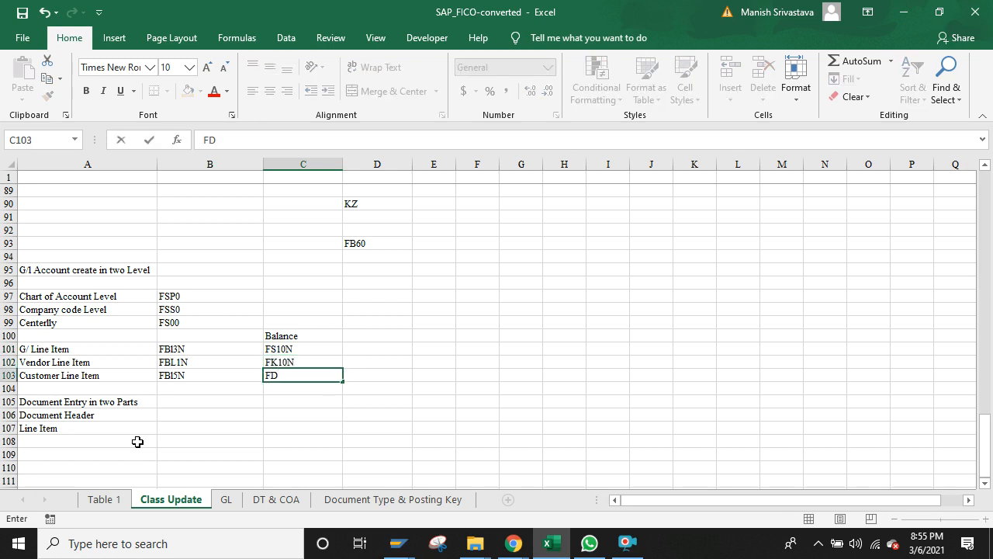
type("10N")
key("Return")
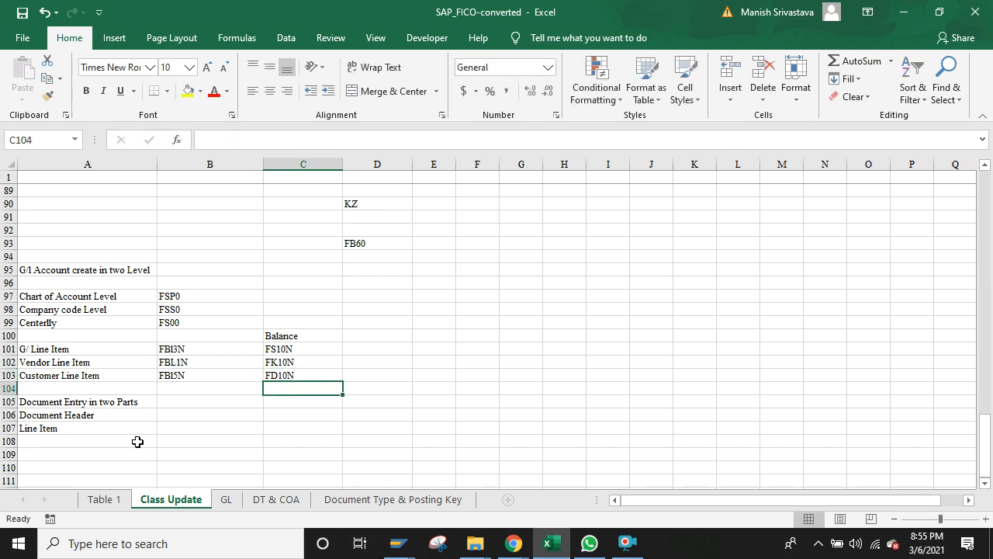
Step: Type FA in the cell to the right of FS10N
key("Up")
key("Up")
key("Left")
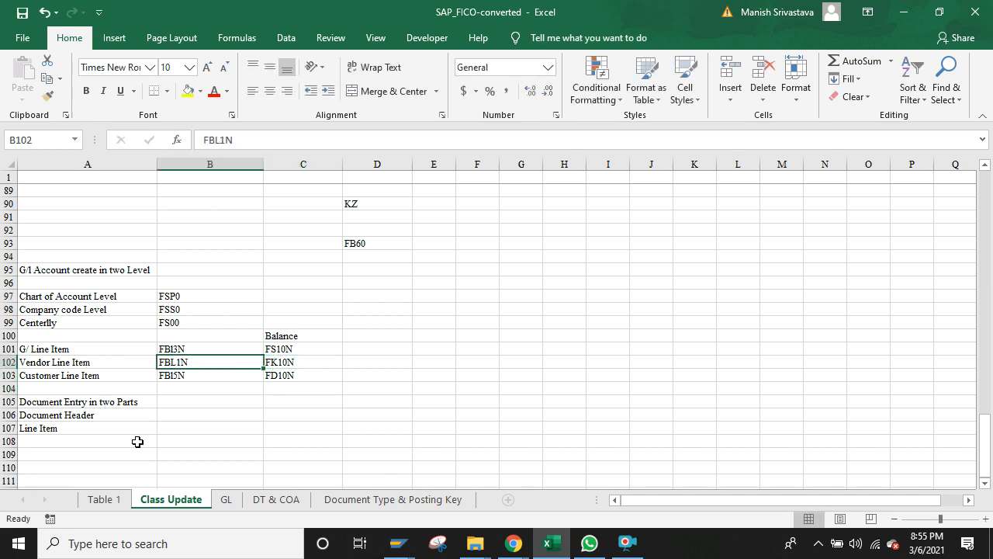
key("Left")
key("Up")
key("Right")
key("Right")
key("Down")
key("Down")
key("Down")
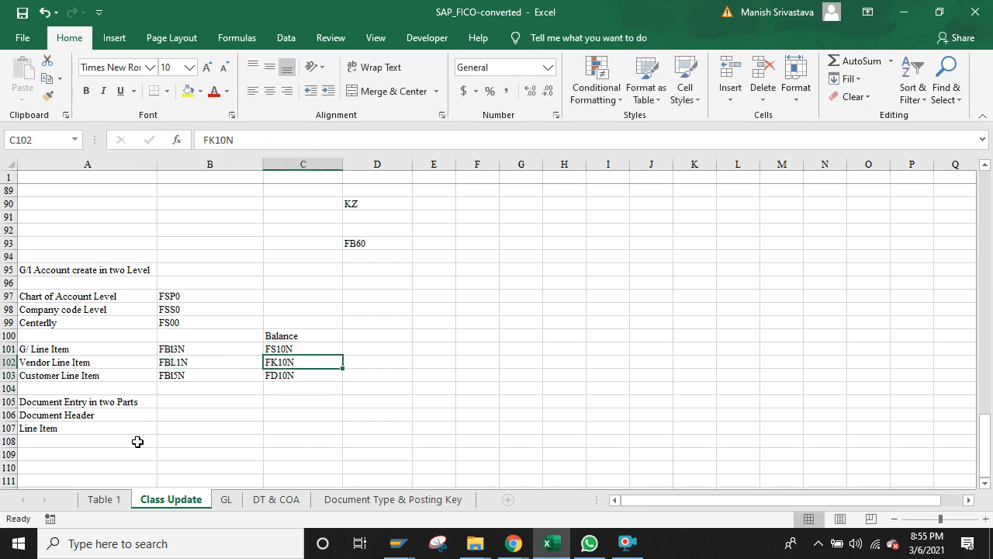
key("Up")
key("Up")
key("Up")
key("Left")
key("Right")
key("Right")
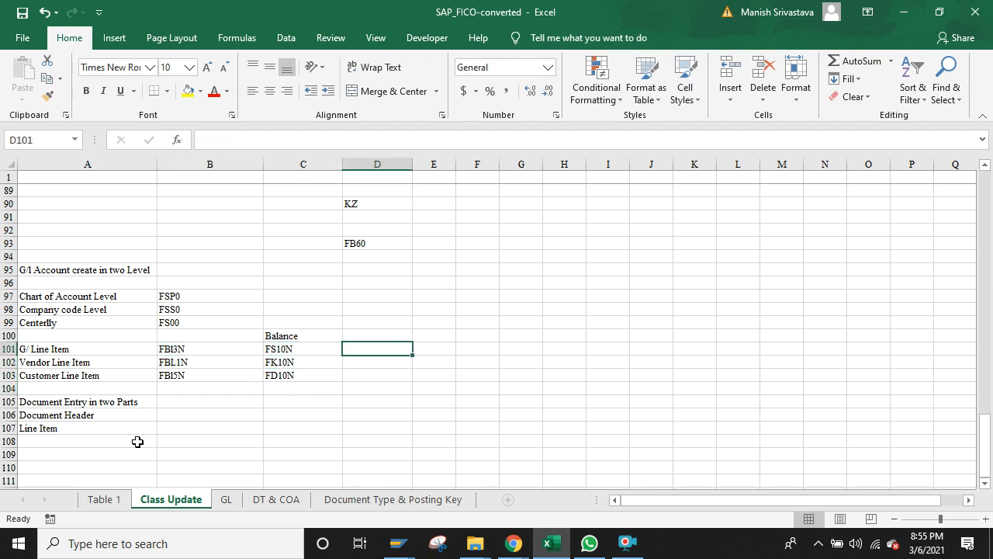
type("Fa")
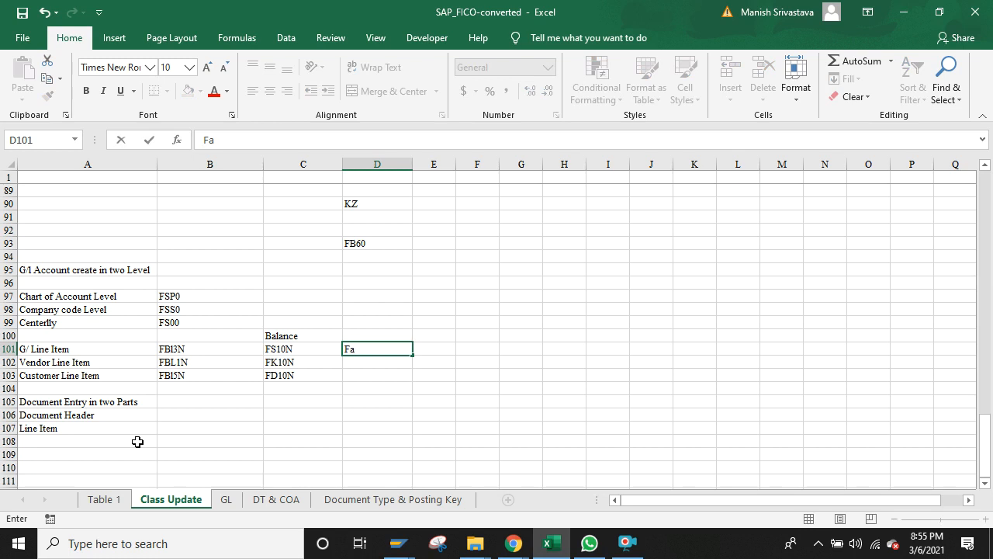
type("gg")
key("BackSpace")
key("BackSpace")
key("BackSpace")
type("A")
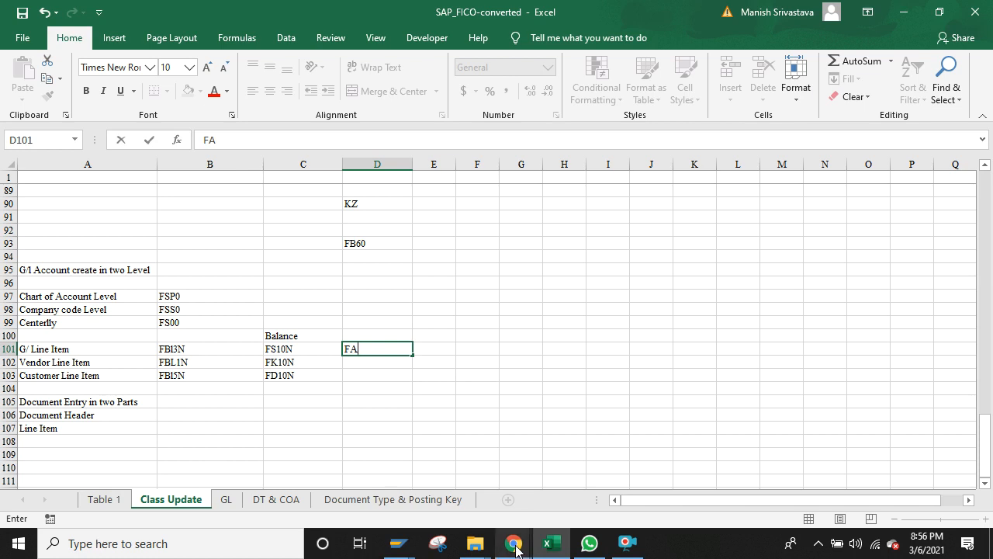
Step: Glance at the Google Meet call, then return to the Excel notes
mouse_move(515, 547)
left_click(474, 489)
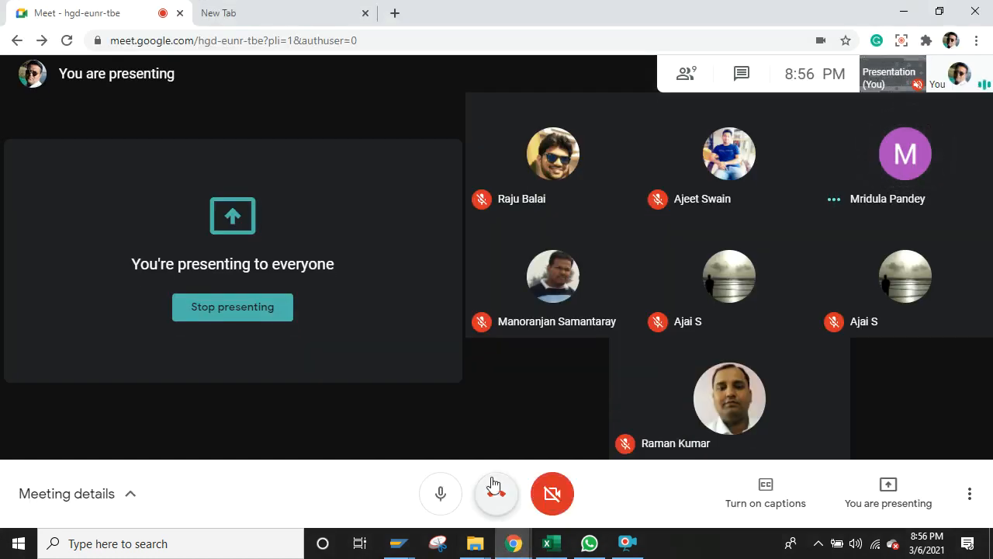
left_click(549, 545)
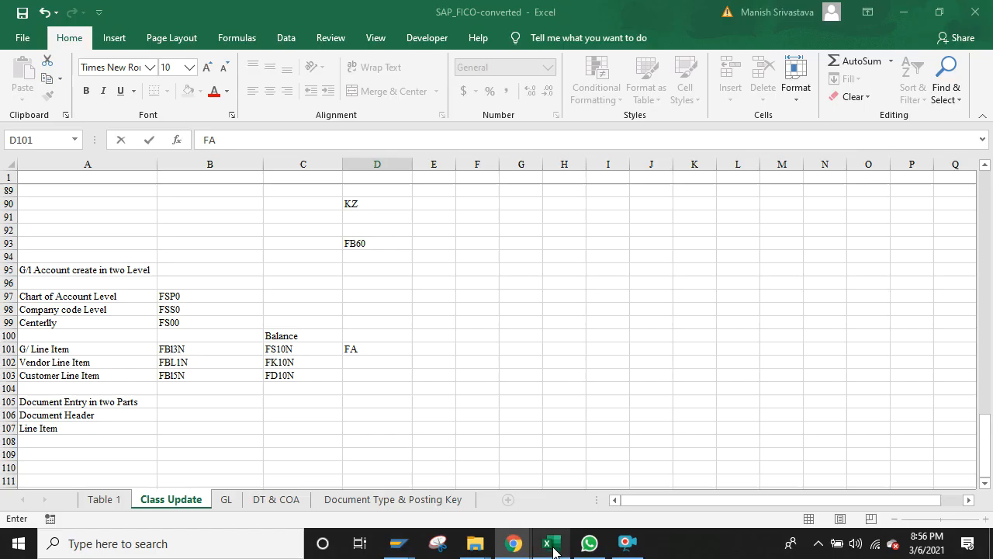
Step: Confirm FA, then add an Excel / Short legend row starting at A91
left_click(417, 376)
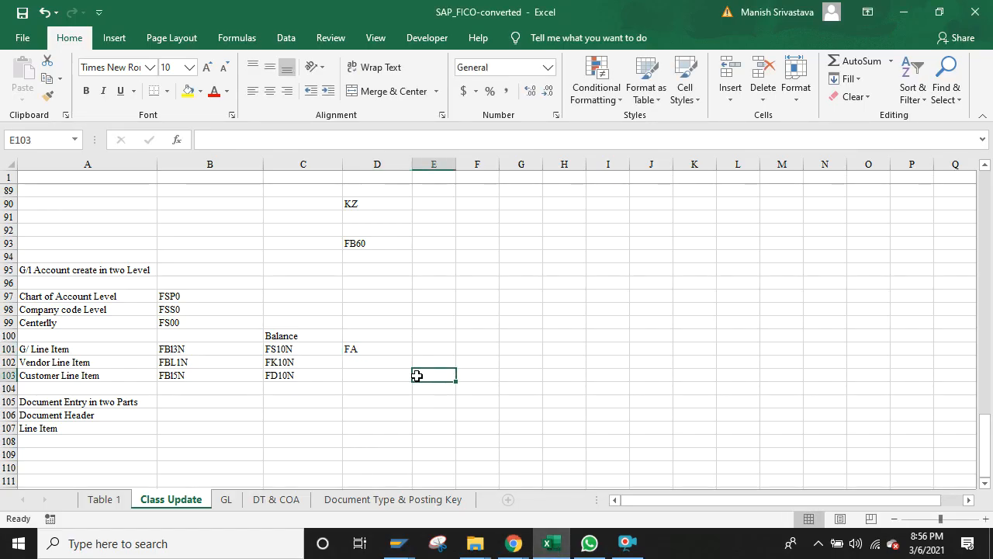
left_click(212, 346)
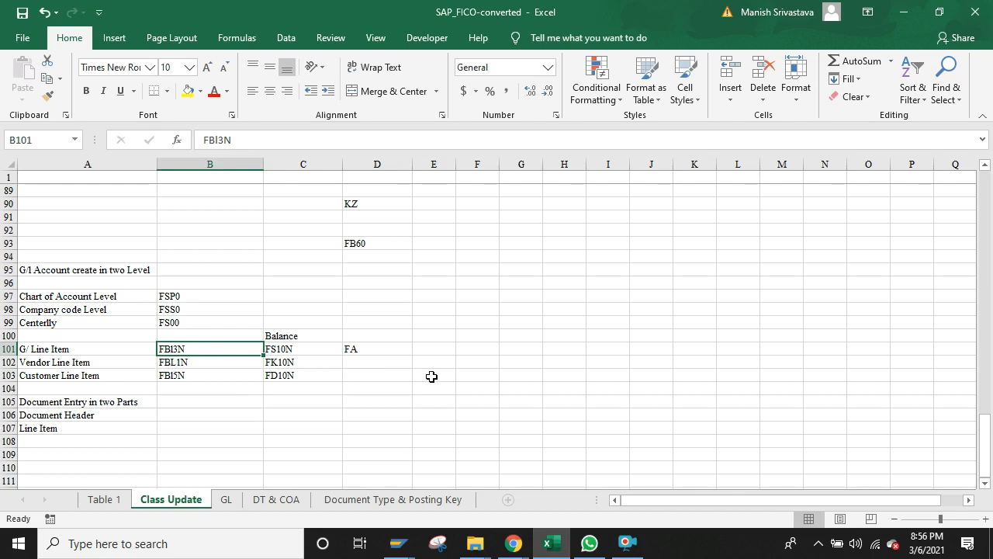
left_click(120, 217)
type("M")
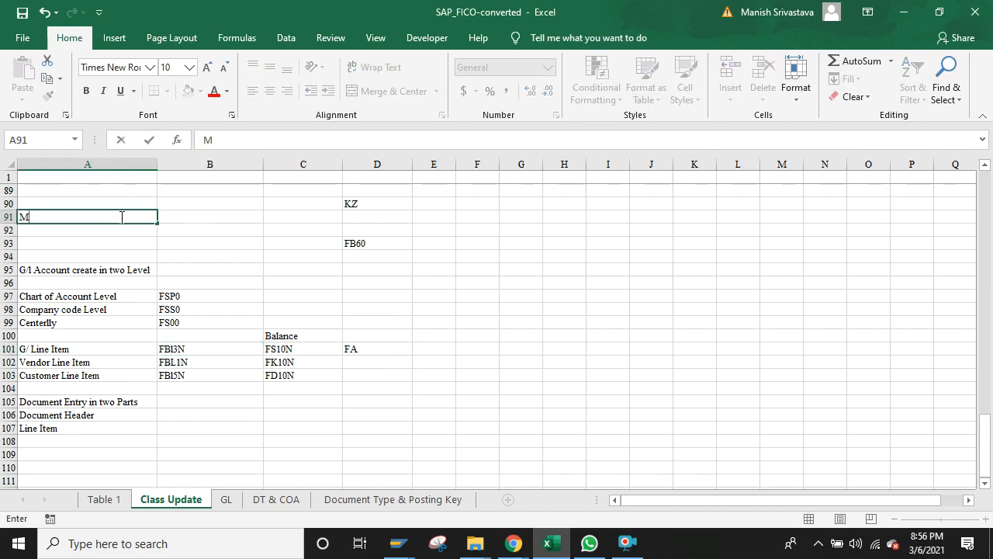
key("BackSpace")
type("Ex")
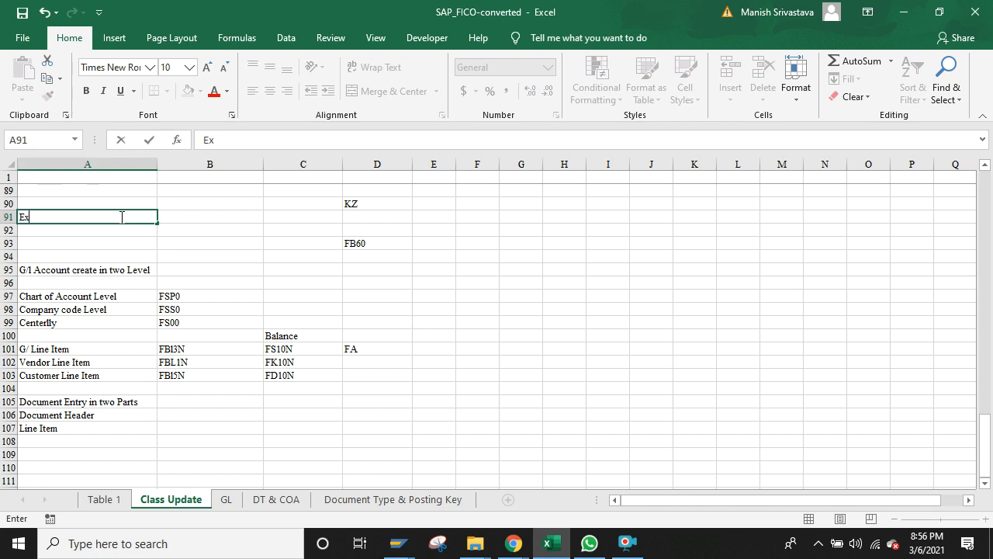
type("cel")
key("Tab")
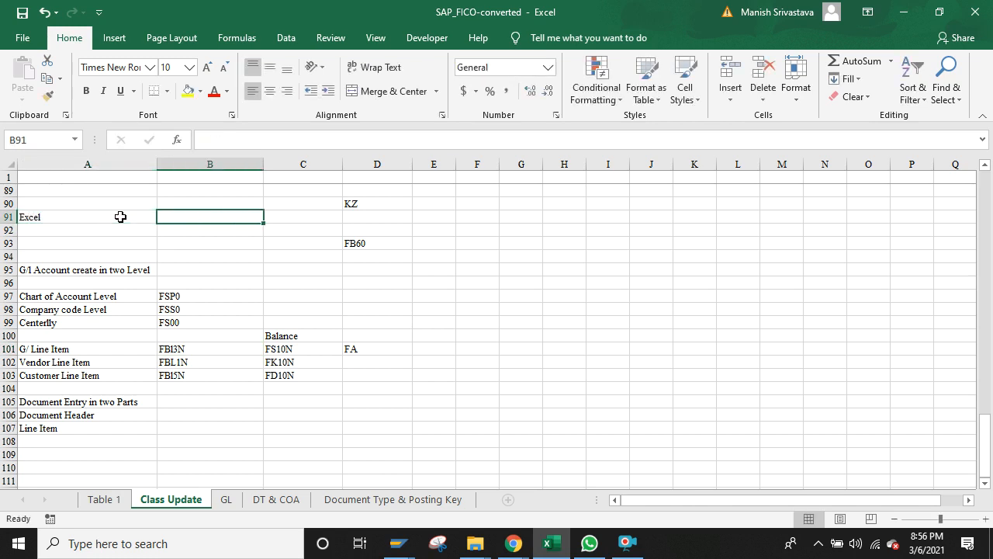
type("Short")
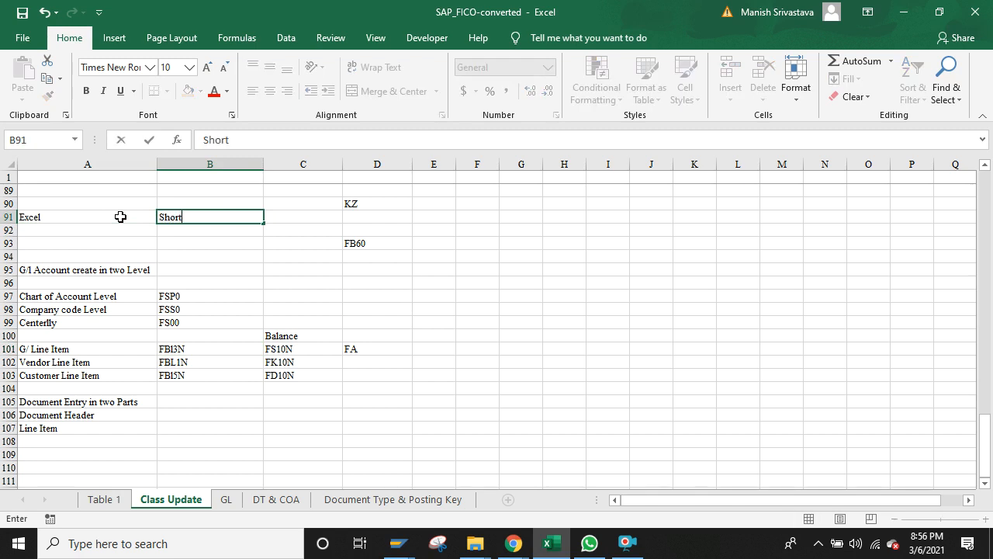
key("Return")
Step: Add SAP / T.code as the legend's second row, ending on B92
type("SAP")
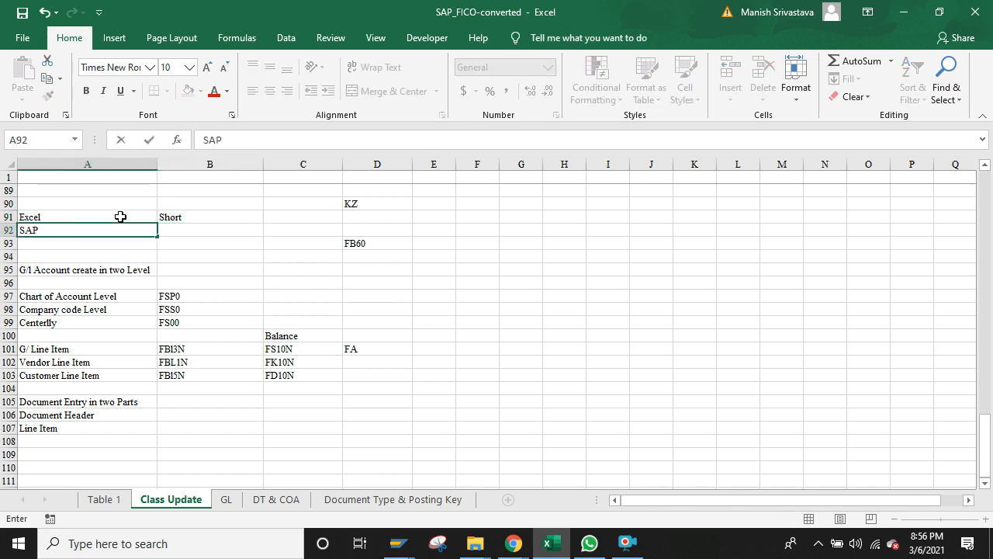
key("Tab")
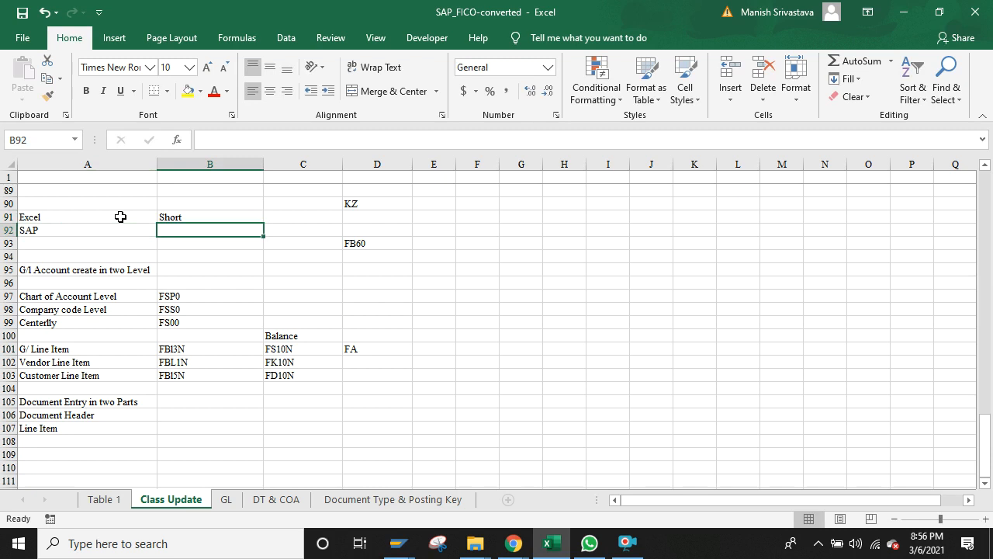
type("T.c")
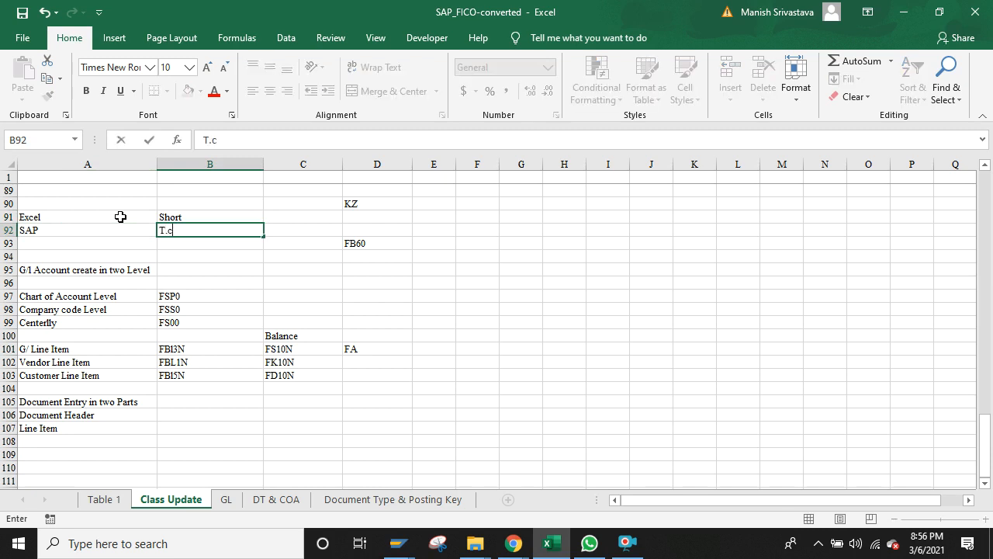
type("ode")
key("Return")
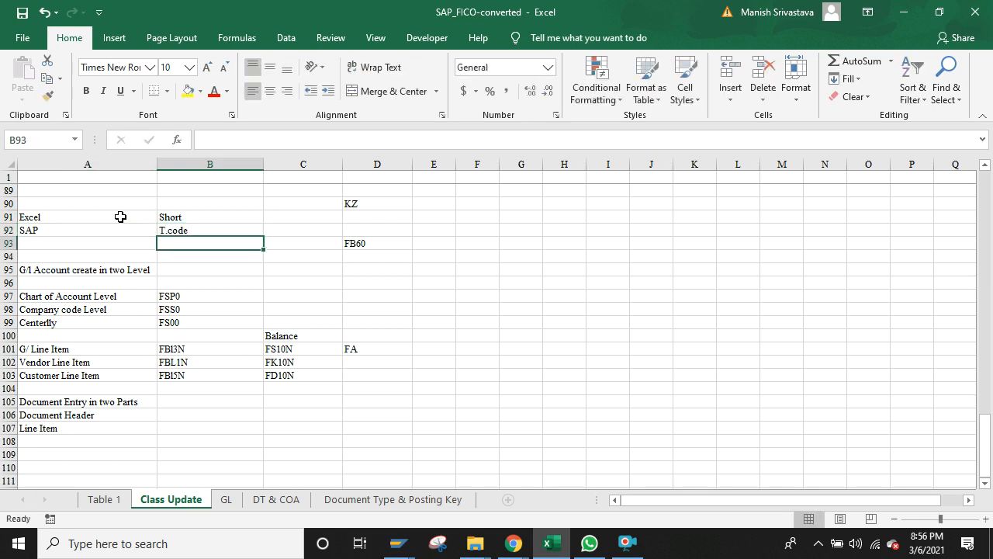
key("Up")
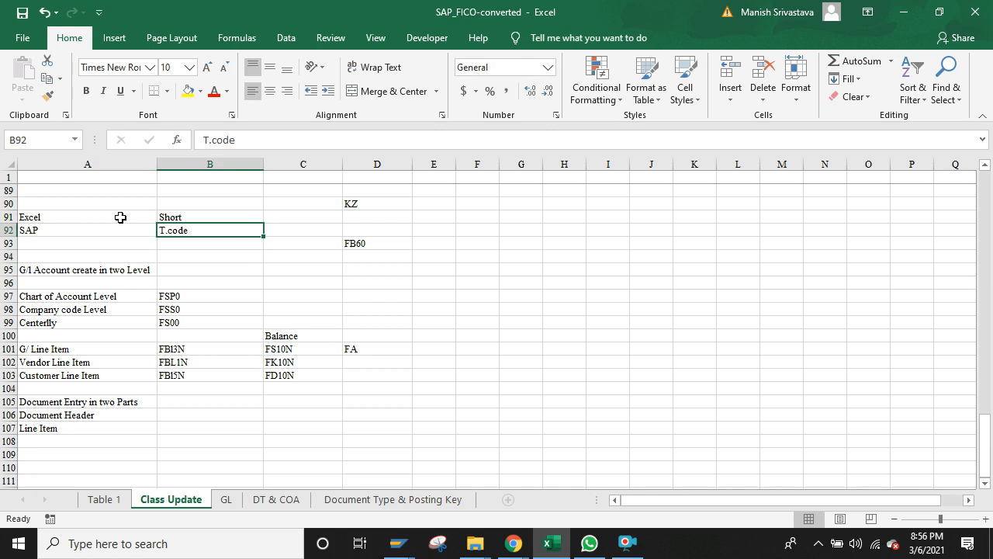
Step: Bring up the G/L line item report and go back to its selection screen
left_click(404, 548)
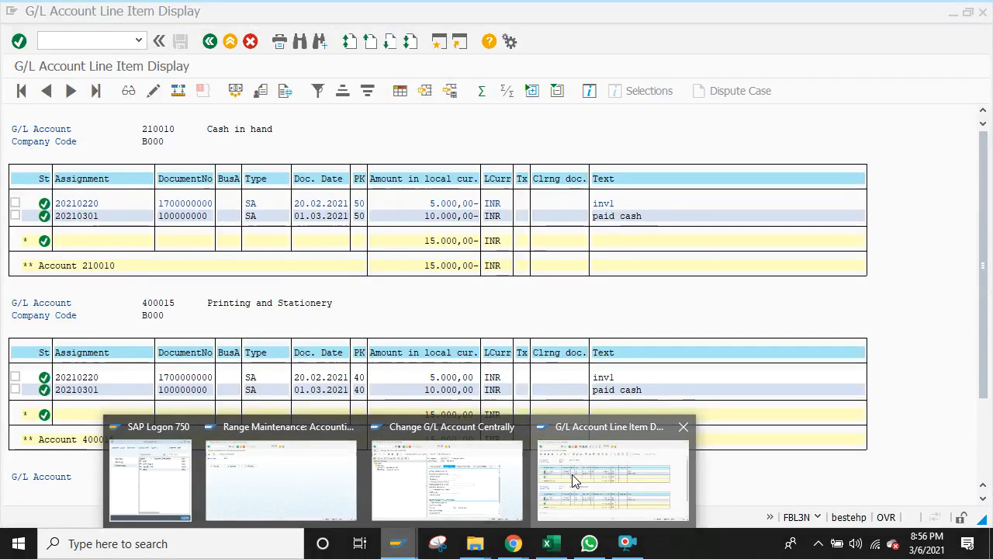
left_click(572, 476)
left_click(210, 42)
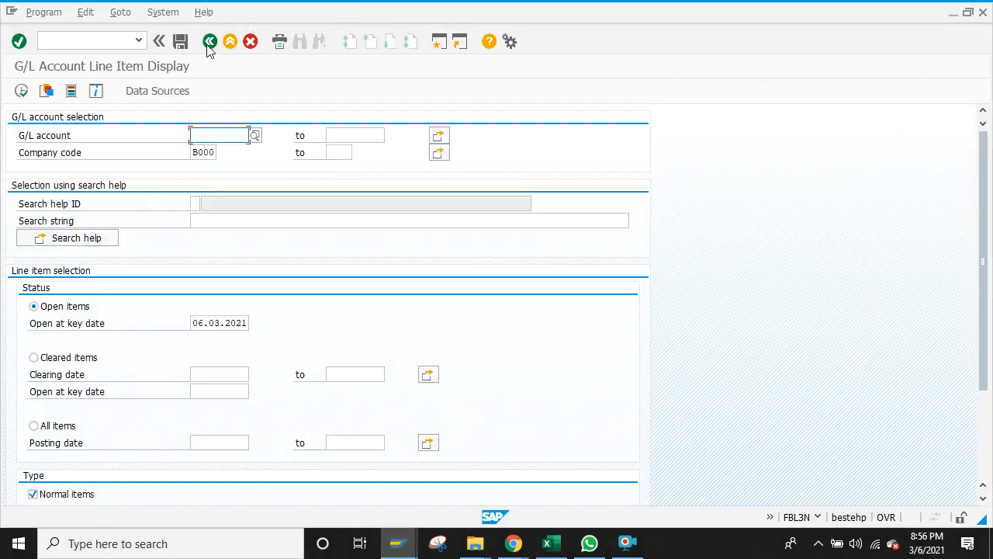
Step: Open a new SAP session with the Accounting menu expanded, then return to Excel
left_click(439, 46)
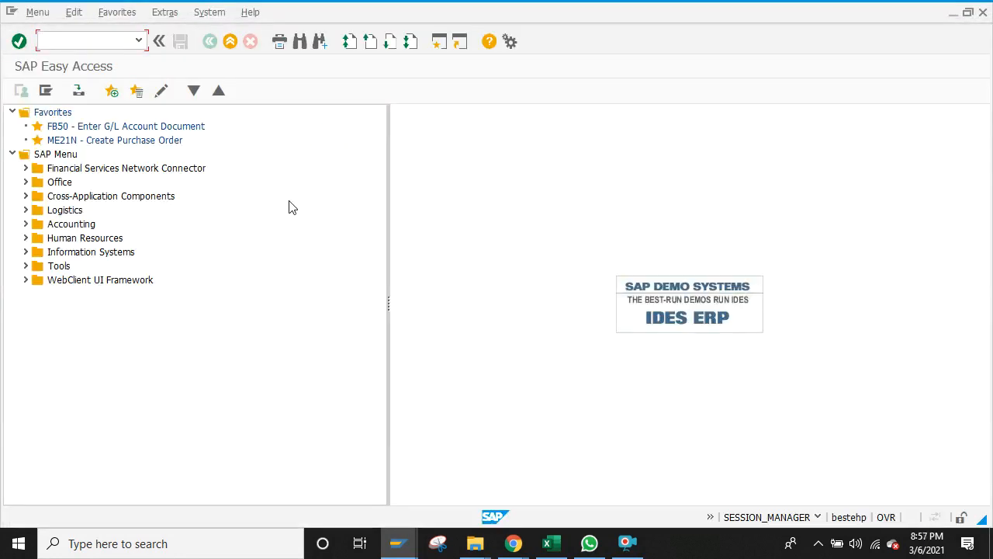
left_click(25, 225)
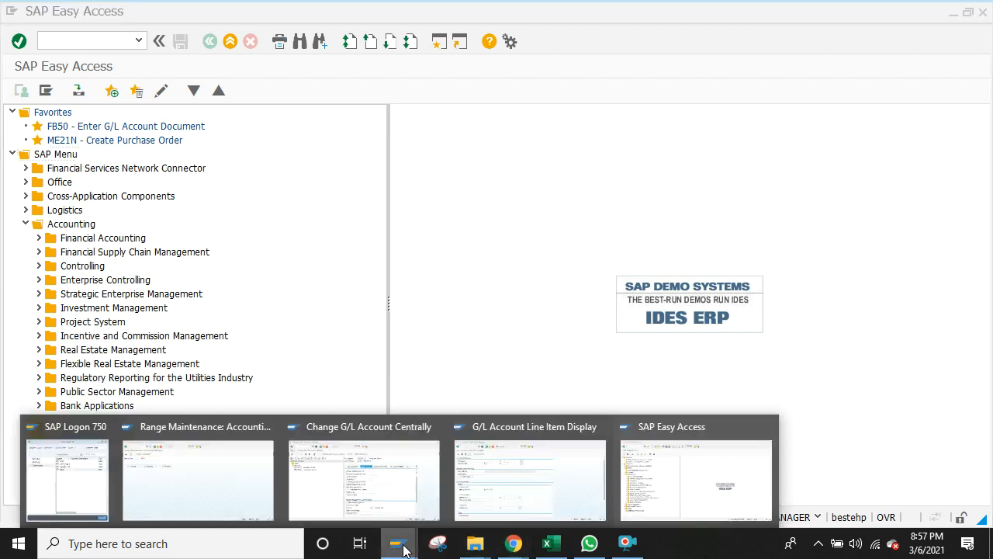
left_click(551, 545)
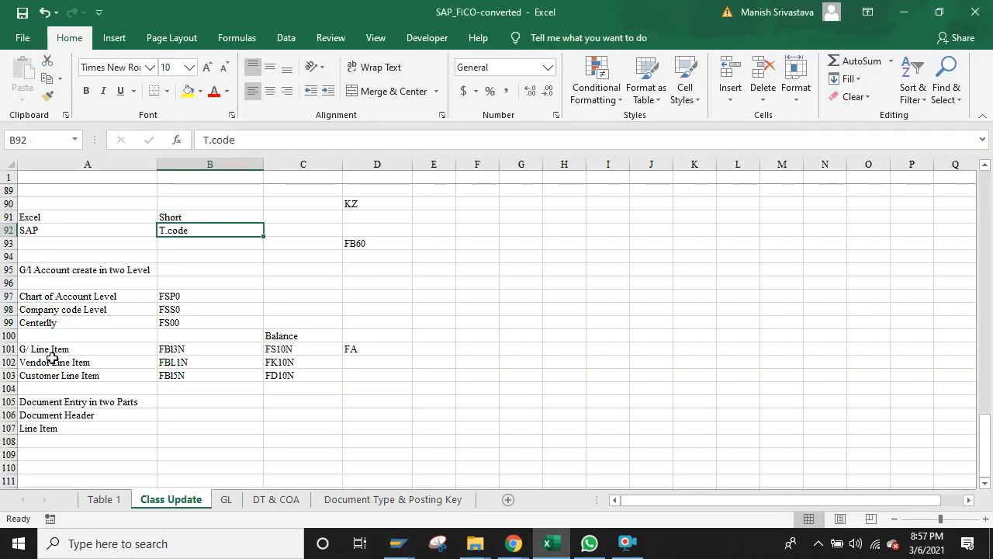
Step: Correct the A101 label from 'G/ Line Item' to 'G/L Line Item'
left_click(174, 351)
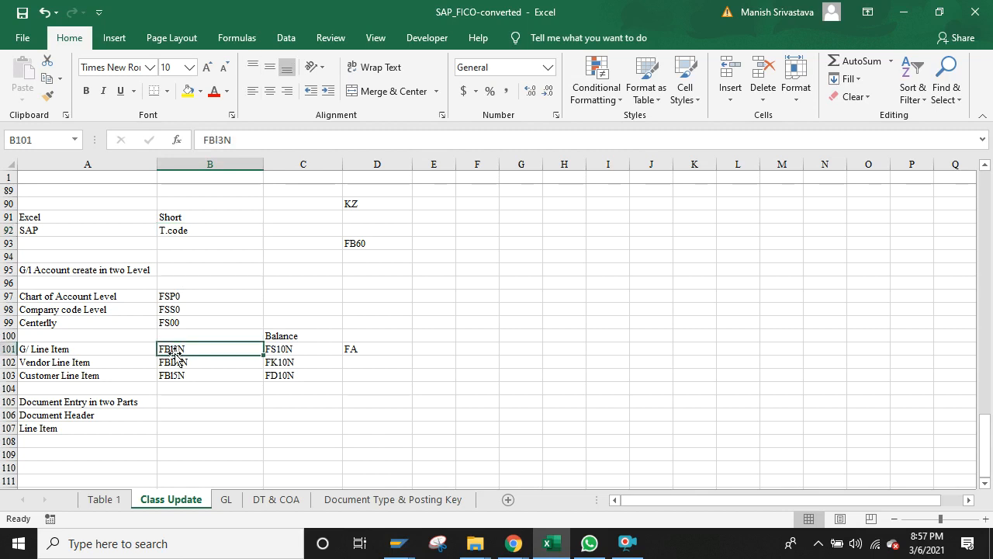
key("Down")
key("Down")
key("Up")
key("Up")
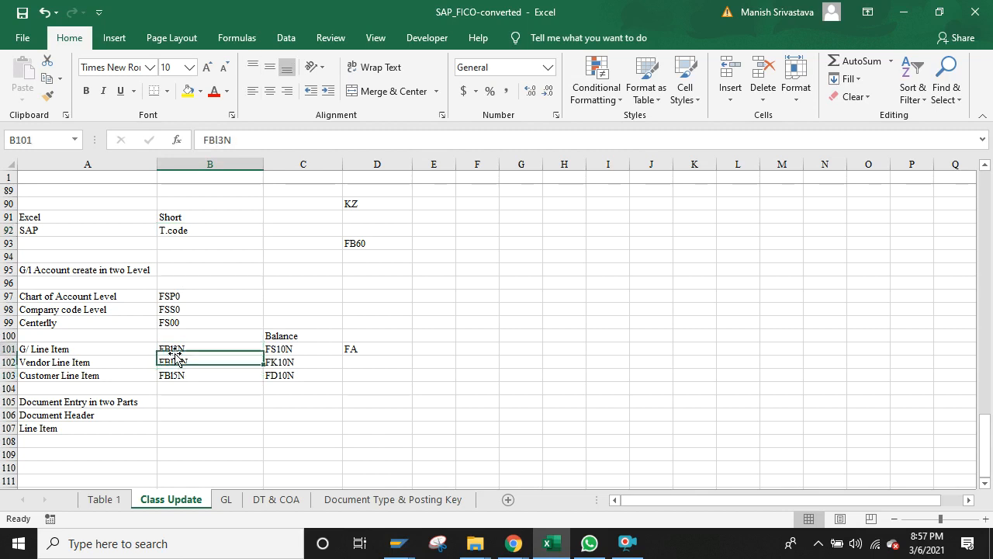
key("Right")
key("Left")
key("Left")
key("Right")
key("Right")
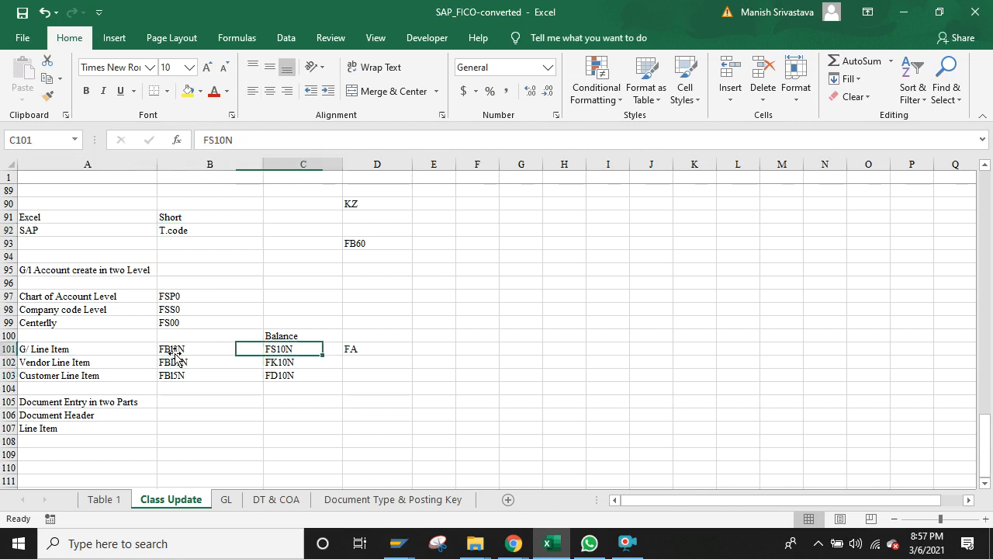
key("Left")
key("Down")
key("Down")
key("Right")
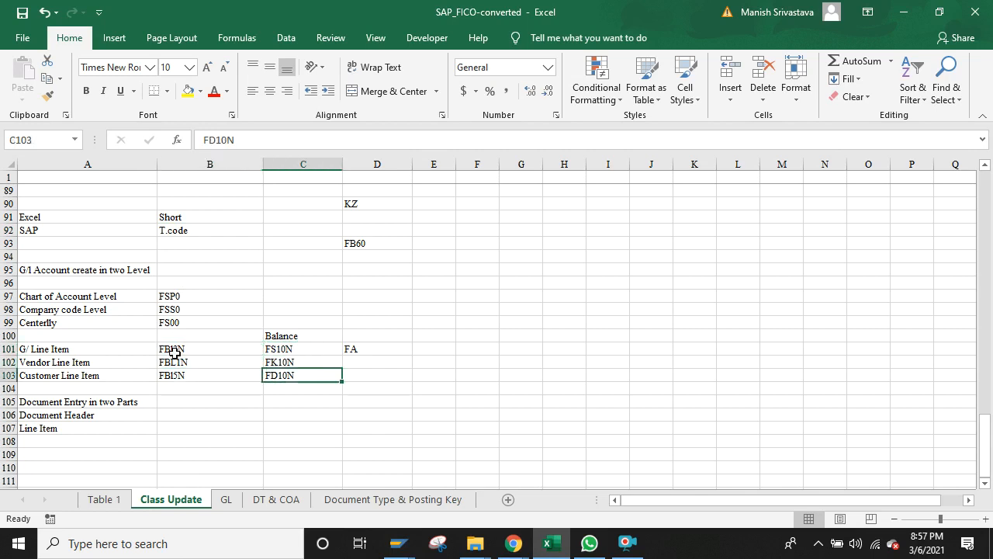
key("Up")
key("Up")
key("Left")
key("Left")
key("Right")
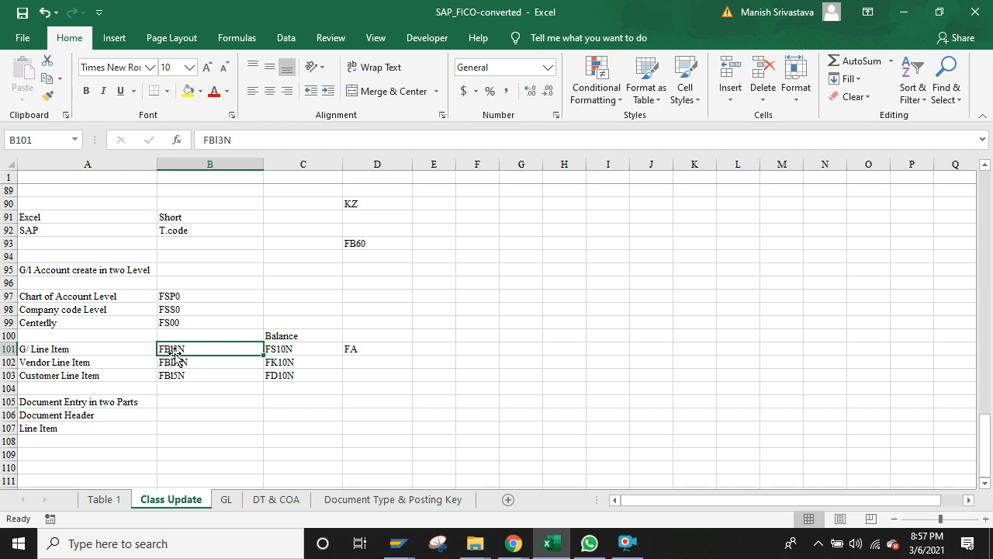
double_click(30, 349)
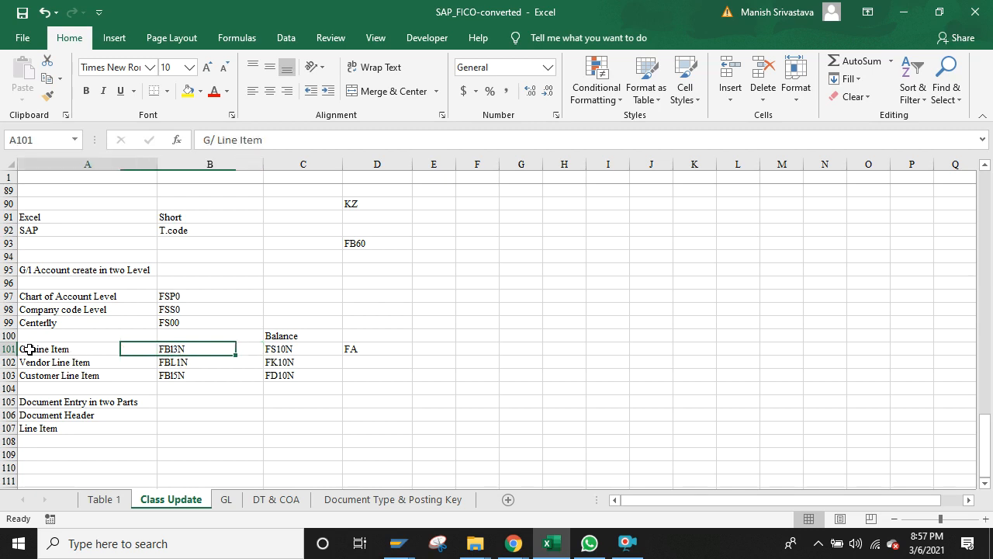
type("L")
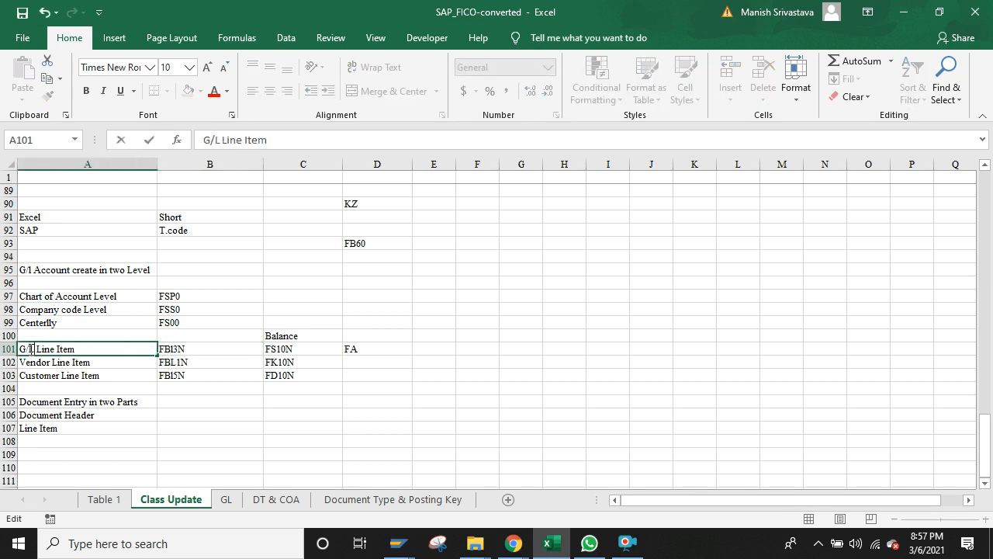
left_click(126, 390)
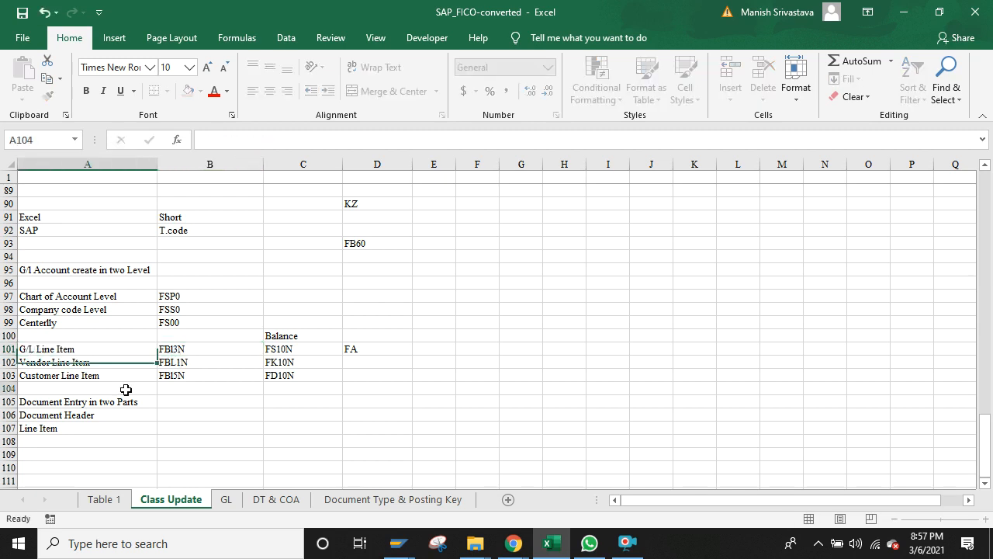
Step: Note FB50 in A109 below the document entry notes
left_click(111, 426)
key("Down")
key("Down")
key("Down")
key("Down")
key("Down")
key("Down")
key("Down")
key("Down")
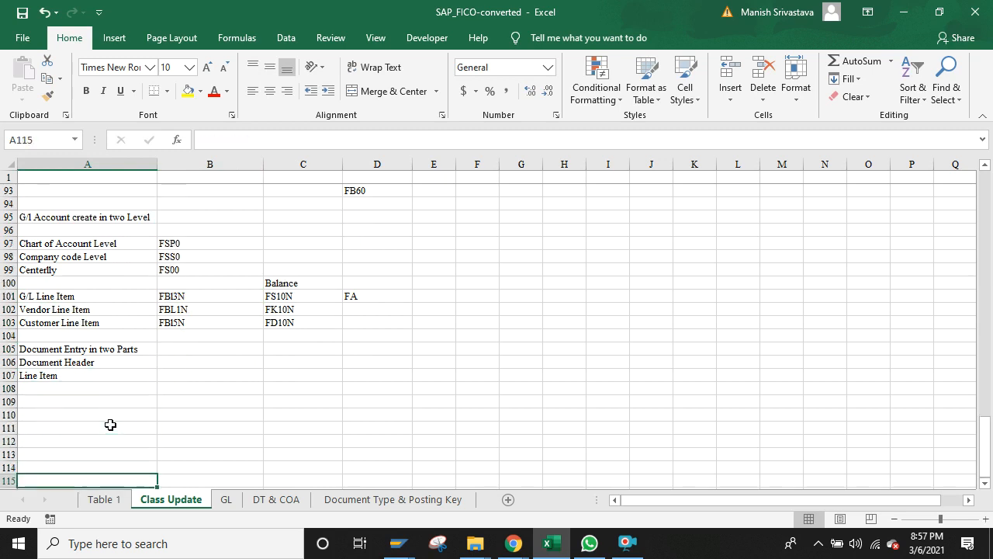
key("Up")
key("Up")
key("Up")
key("Up")
key("Up")
key("Up")
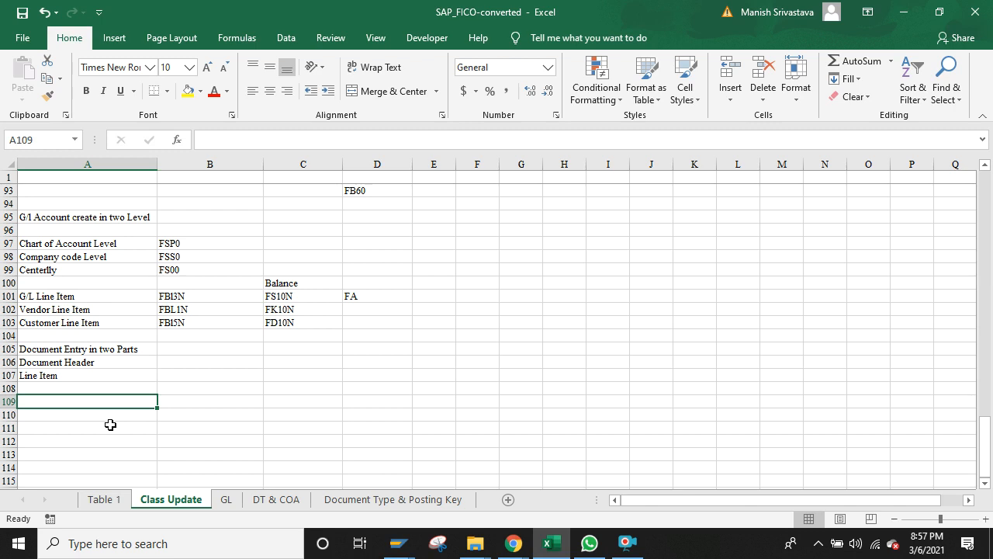
type("FB50")
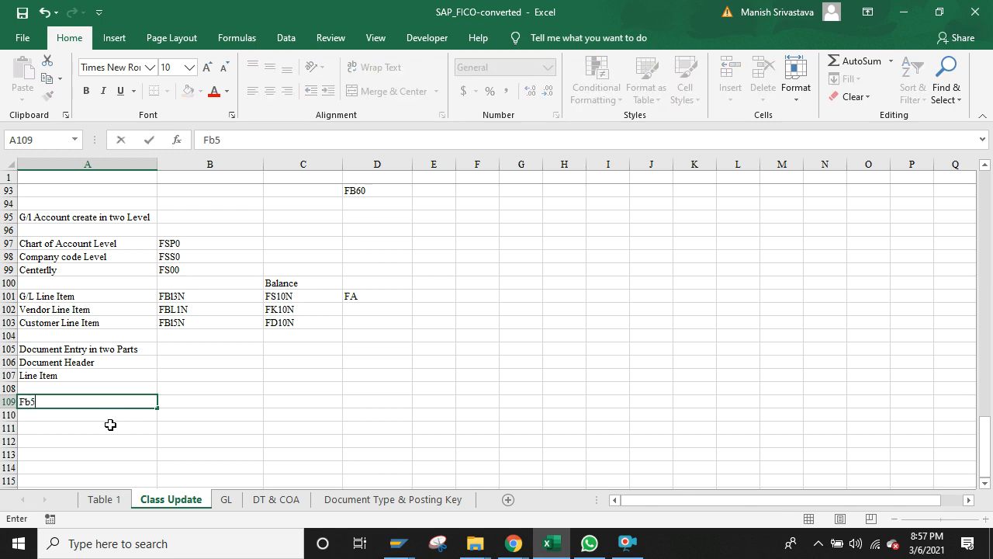
key("Return")
key("alt+Tab")
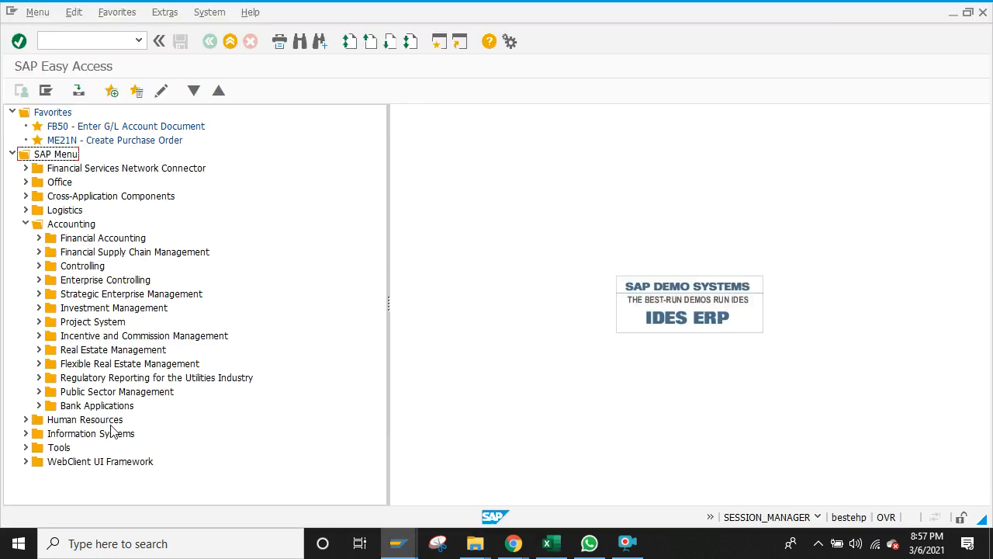
key("alt+Tab")
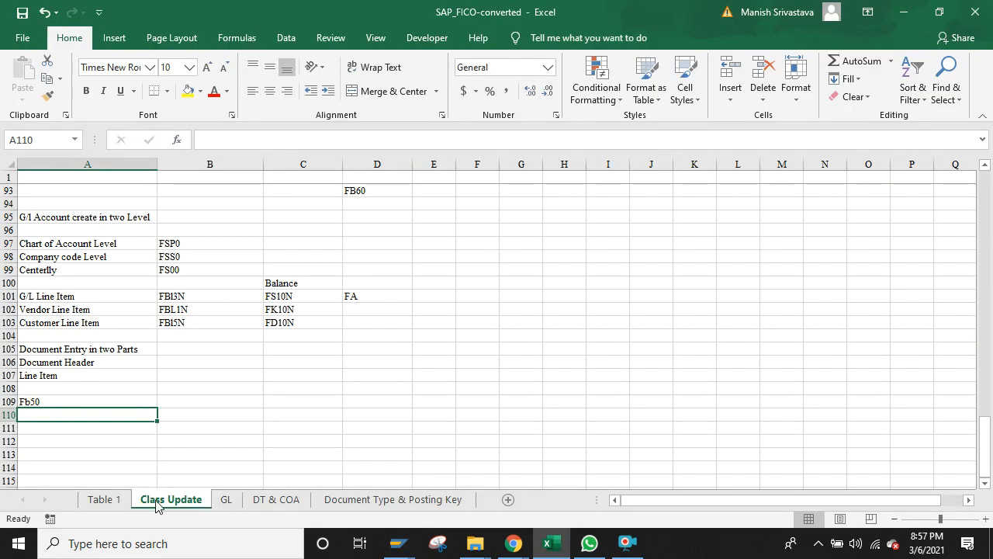
Step: Launch FB50 via Accounting > Financial Accounting > General Ledger > Document Entry in SAP Easy Access
left_click(106, 499)
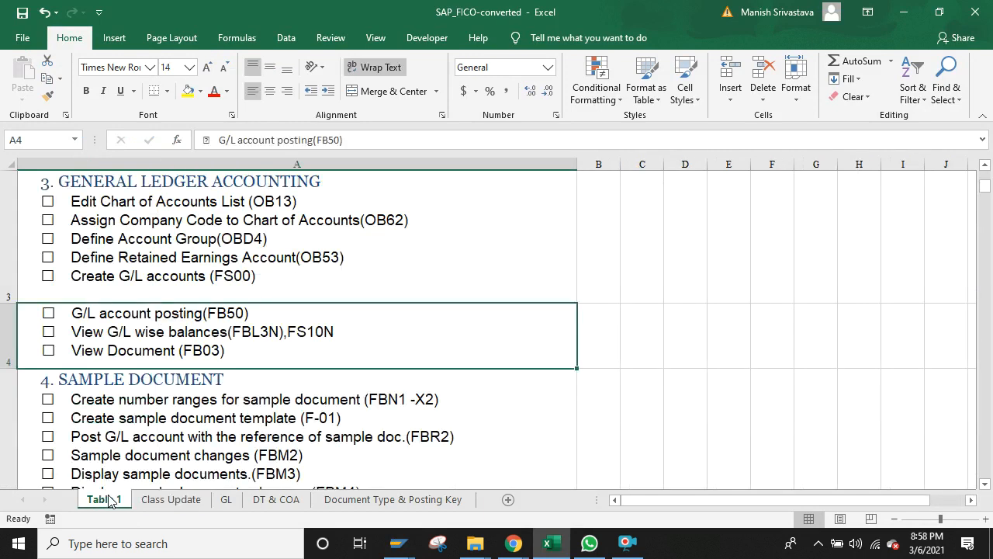
left_click(404, 547)
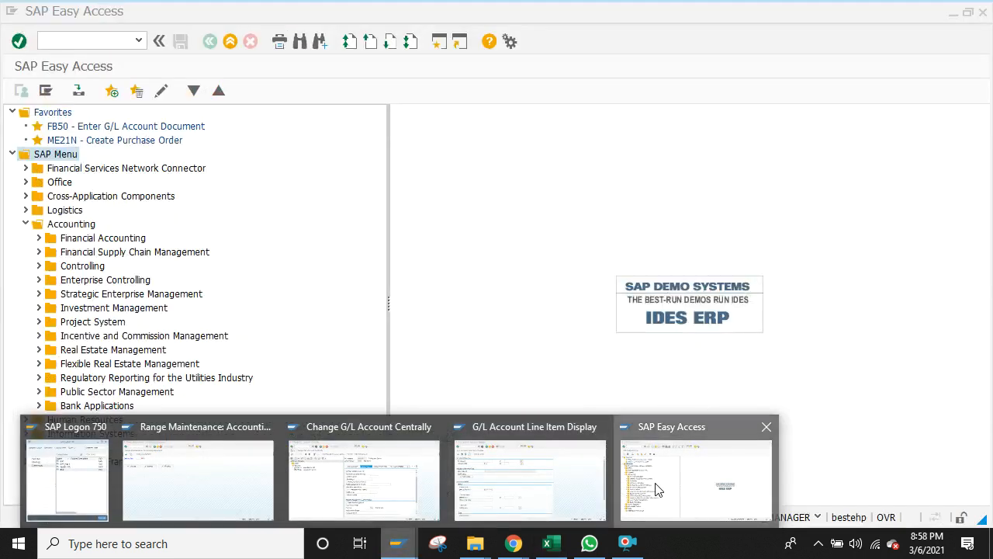
left_click(700, 474)
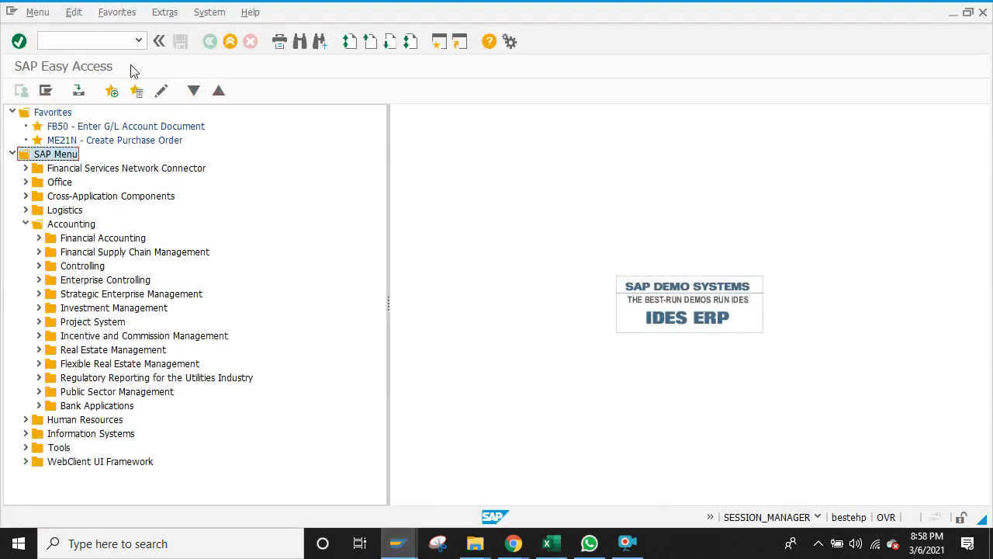
left_click(39, 238)
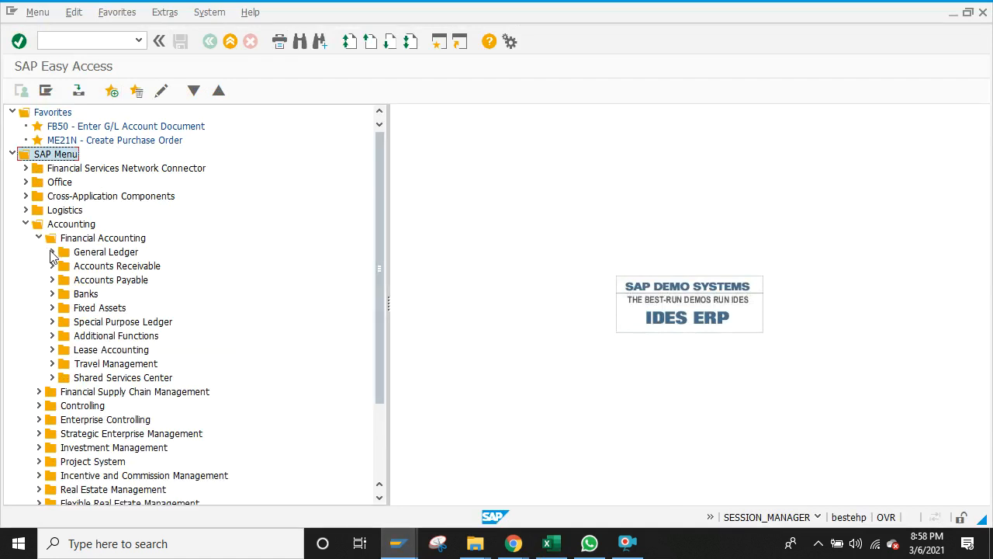
left_click(52, 253)
left_click(65, 266)
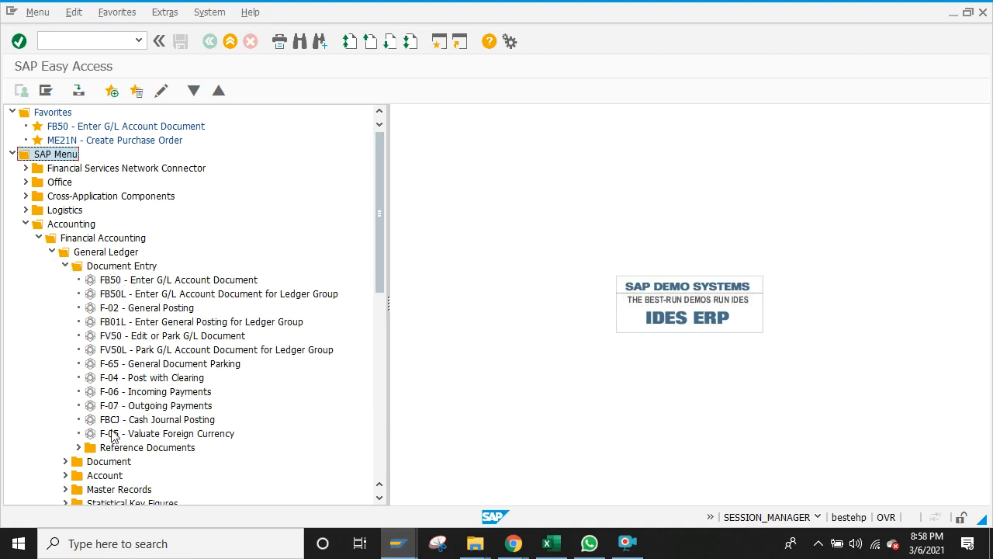
left_click(106, 282)
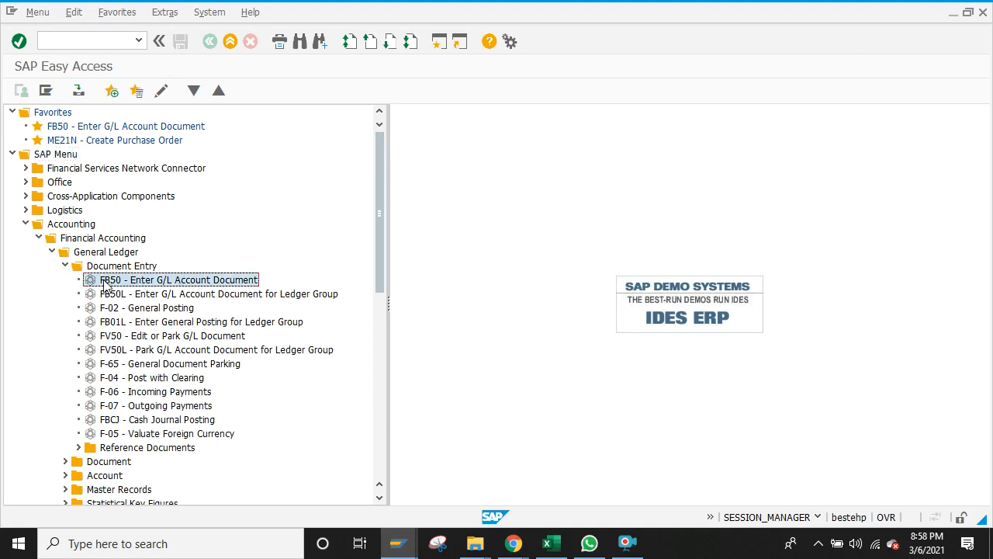
double_click(106, 282)
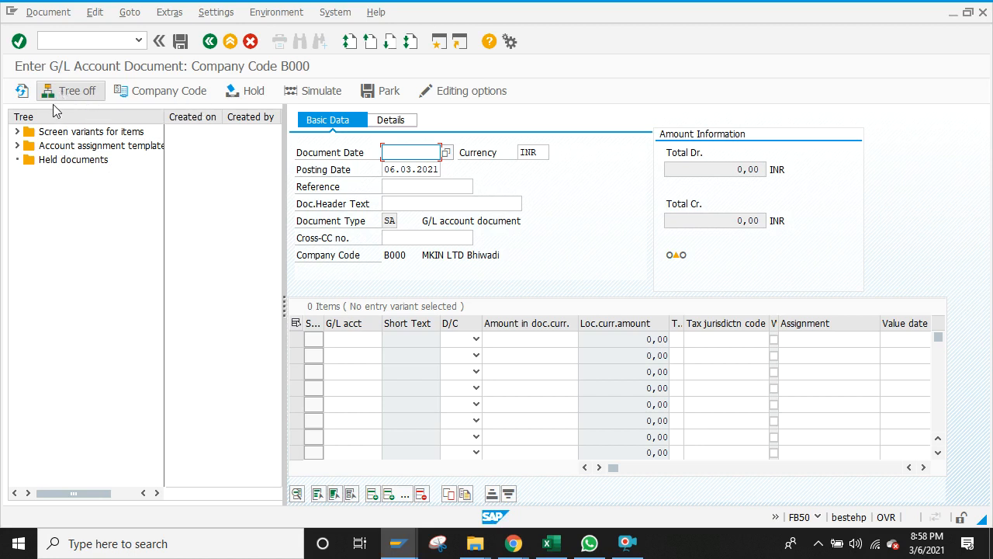
Step: Expand and collapse Account assignment templates, then switch the FB50 tree panel off
left_click(18, 146)
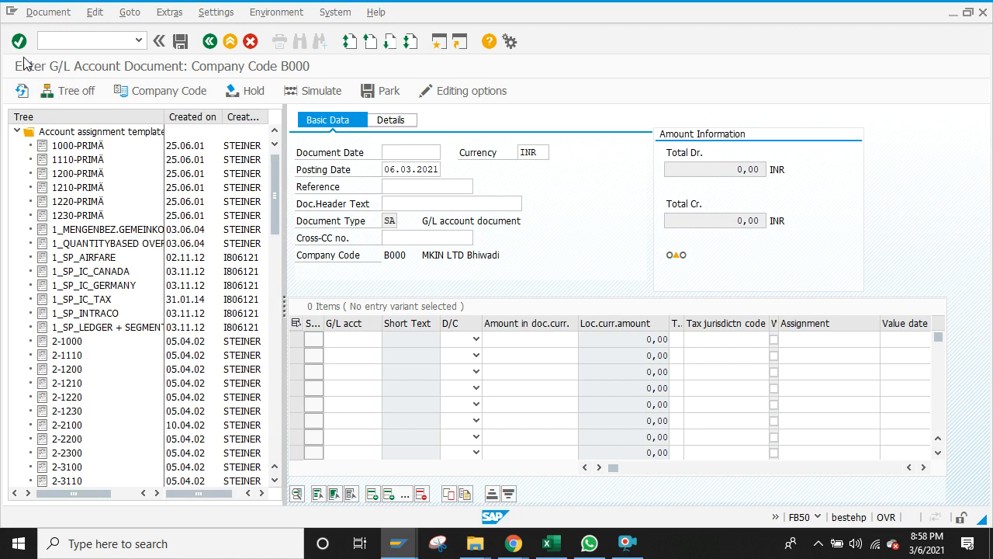
left_click(17, 132)
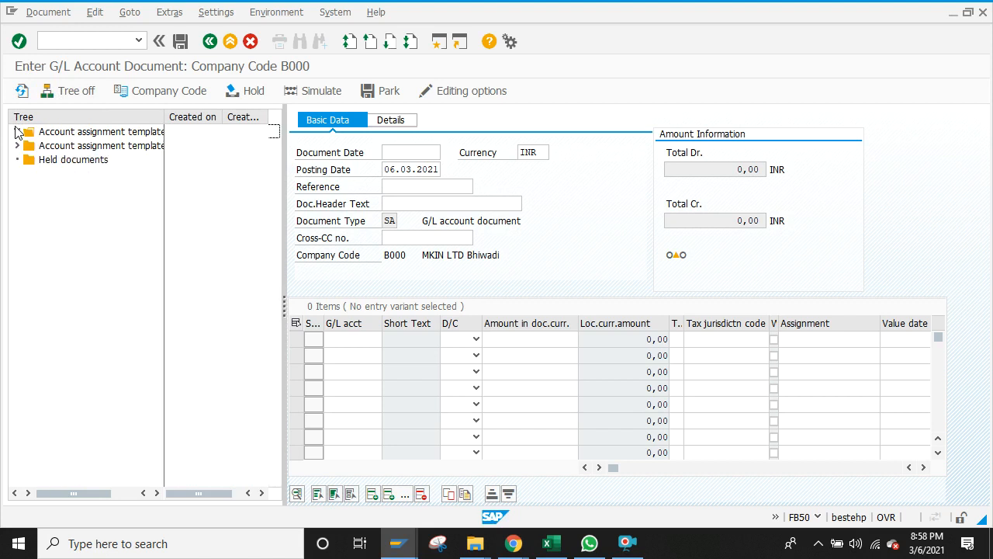
left_click(66, 92)
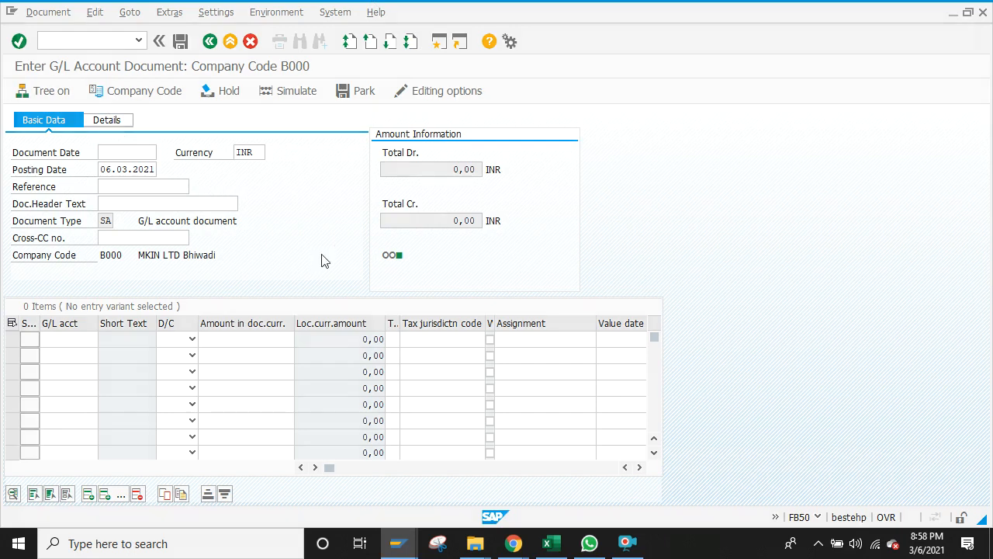
Step: Run OB52 and position the posting-period table on variant B000
type("ob")
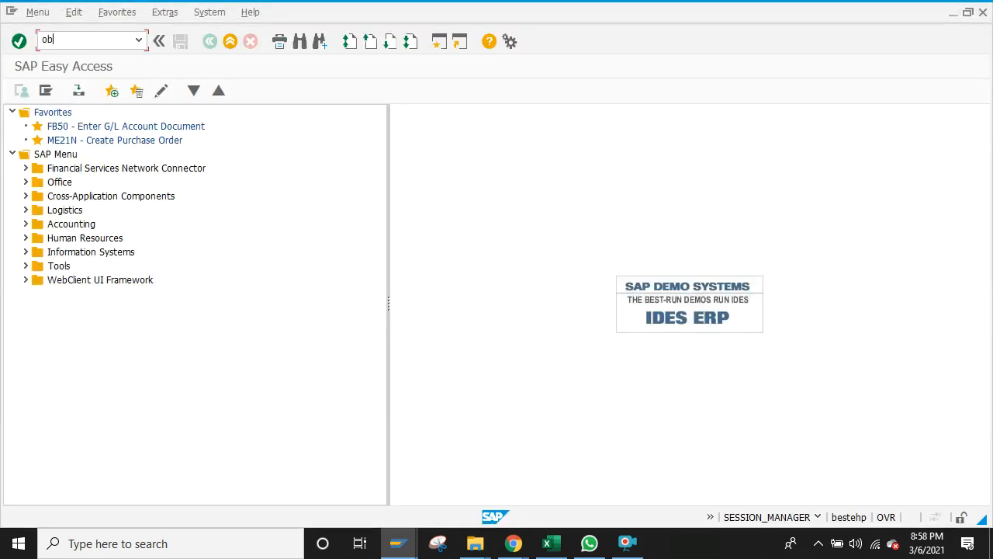
type("52")
key("Return")
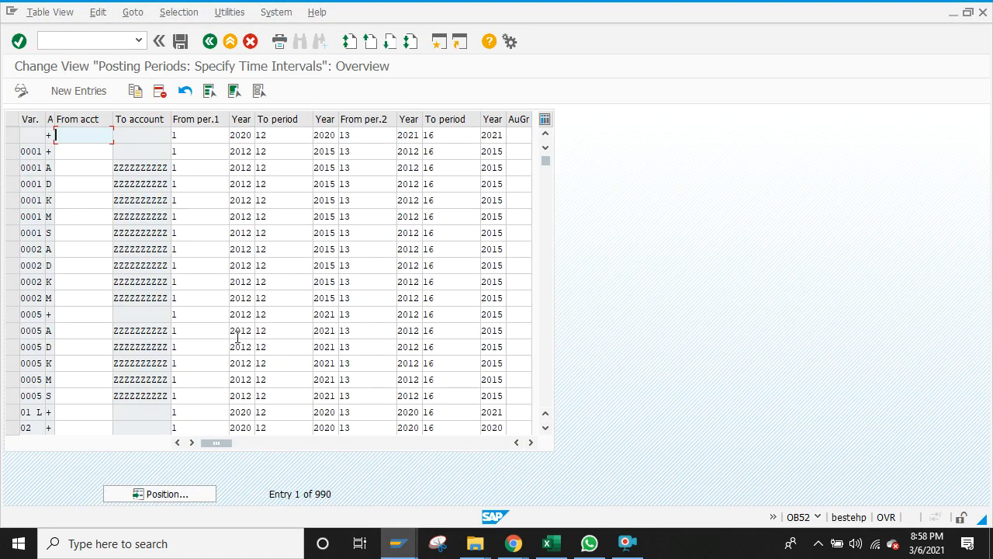
left_click(176, 495)
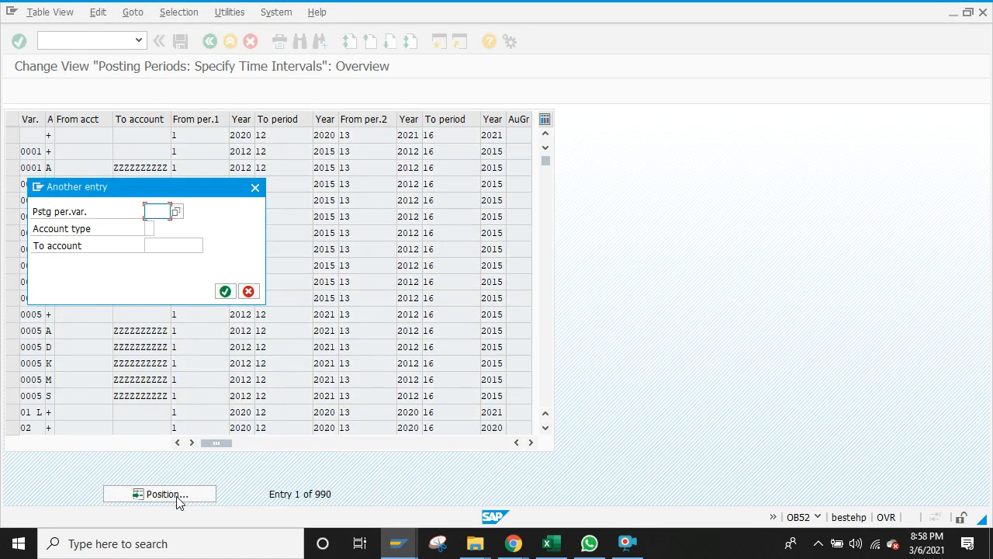
type("b000")
key("Return")
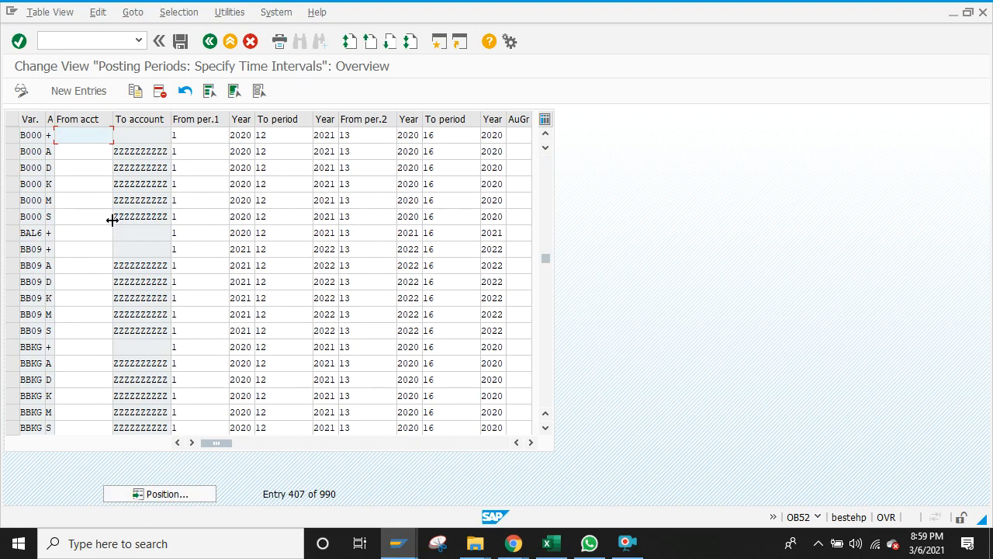
Step: Enter 12 as the B000 + first From period and save under a customizing request
left_click(152, 215)
left_click(182, 213)
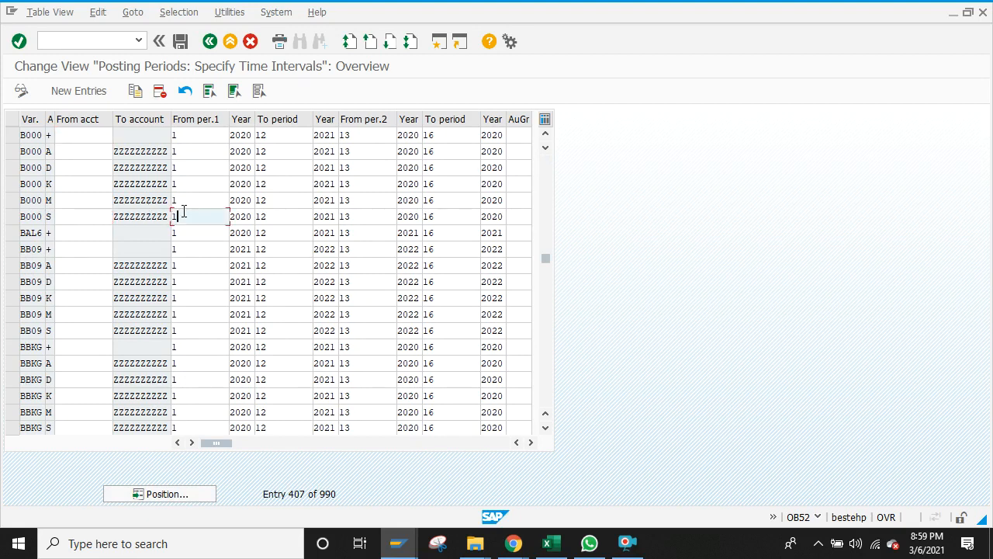
key("BackSpace")
type("12")
left_click(188, 133)
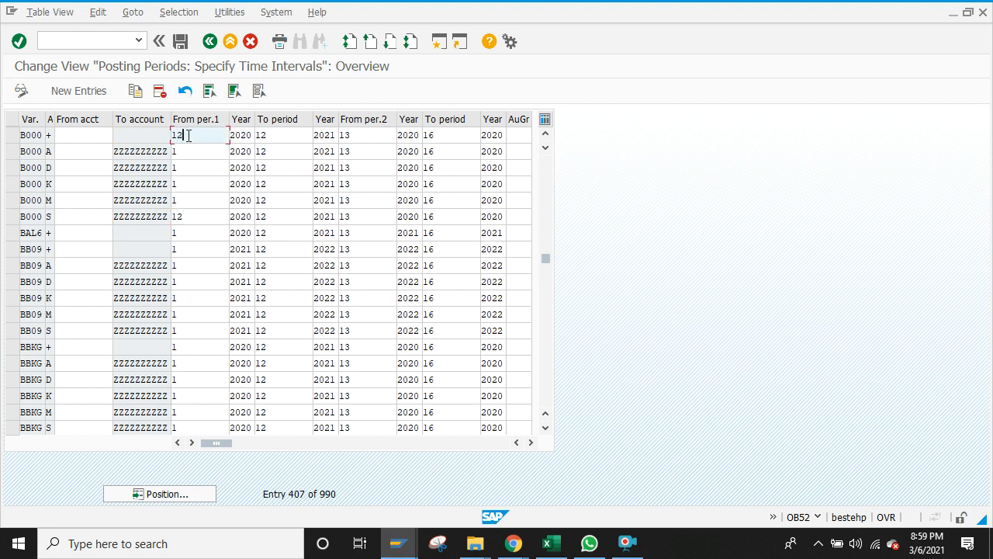
left_click(196, 219)
key("BackSpace")
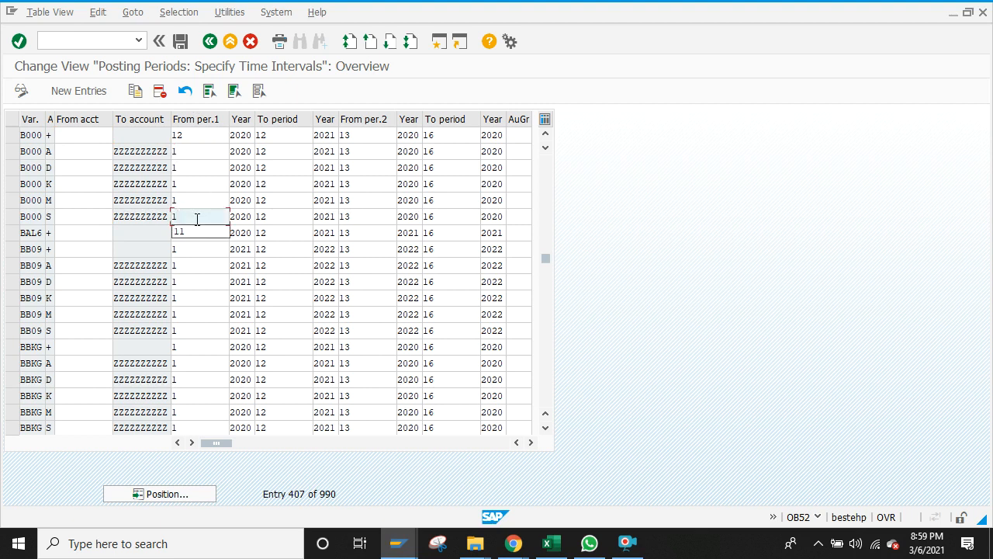
left_click(177, 329)
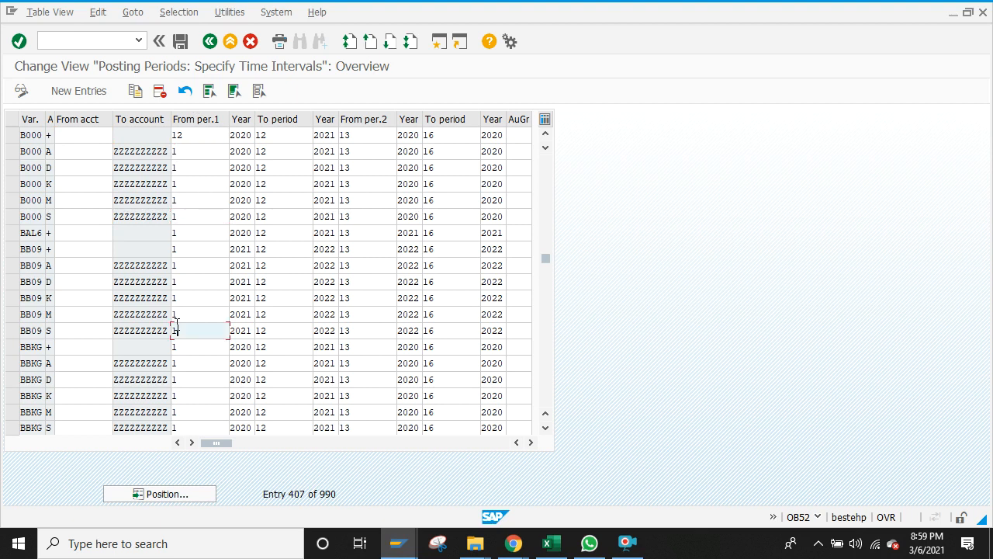
left_click(183, 46)
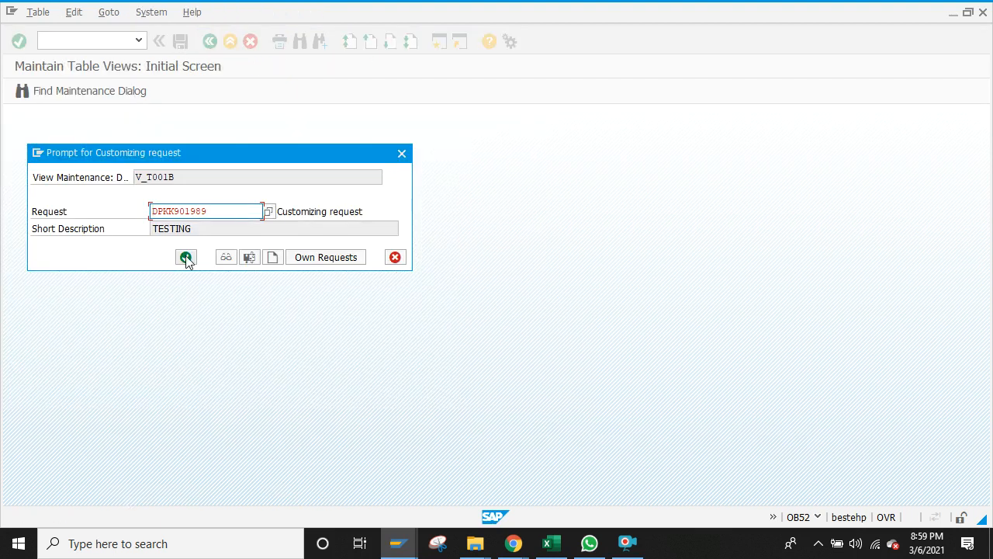
left_click(186, 257)
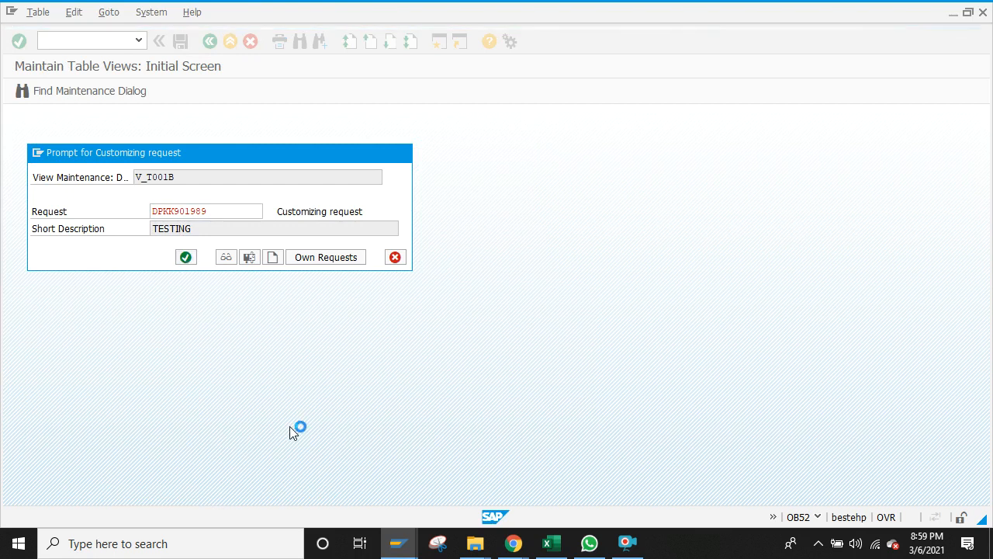
key("alt+Tab")
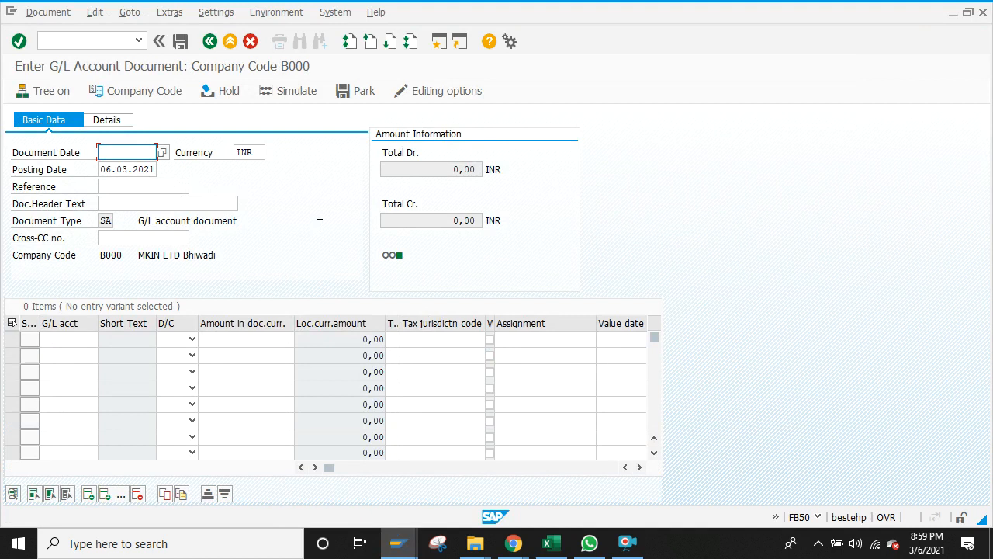
Step: Set the header dates to 25.02.2021 and clear the stray character from Reference
type("25.02.2021")
left_click(112, 174)
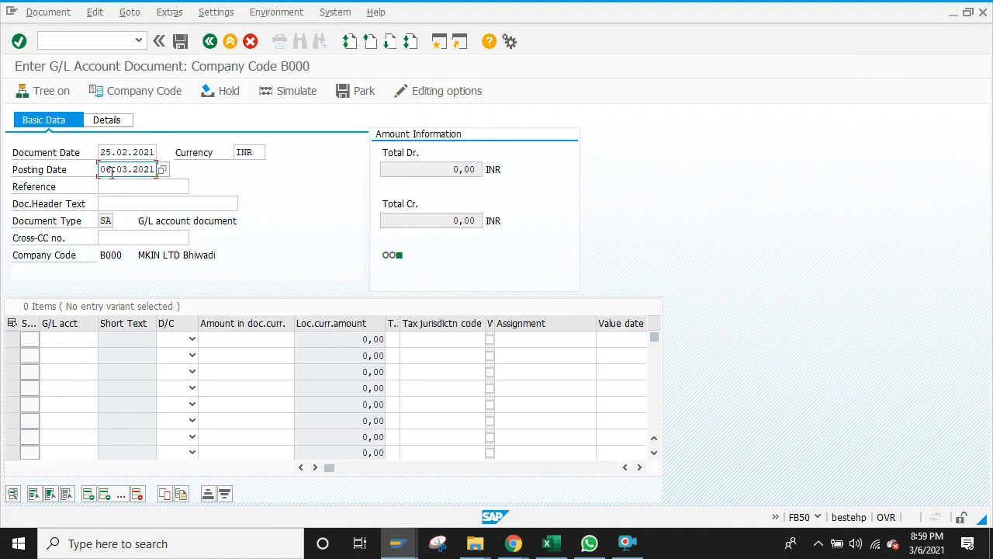
key("BackSpace")
key("BackSpace")
type("25.02.202")
left_click(113, 199)
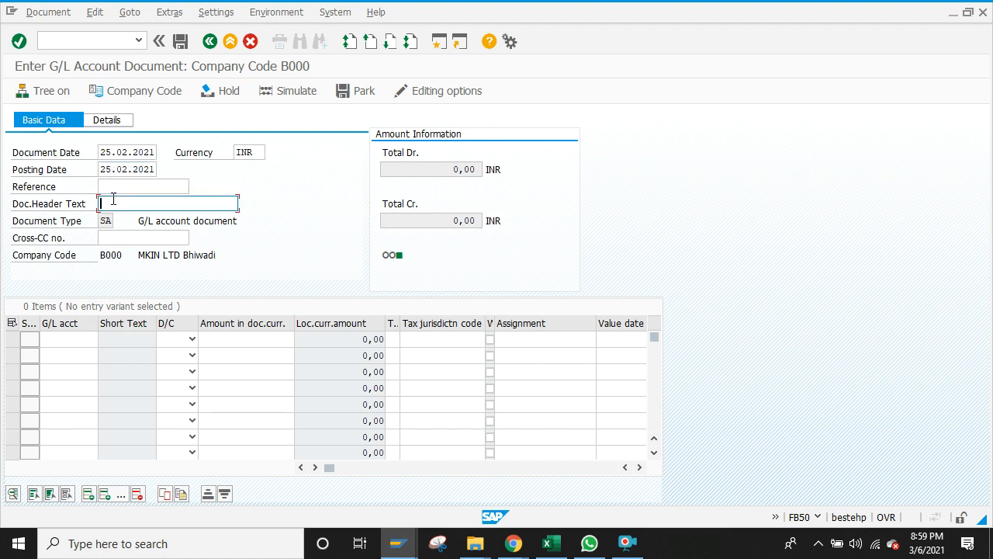
left_click(66, 345)
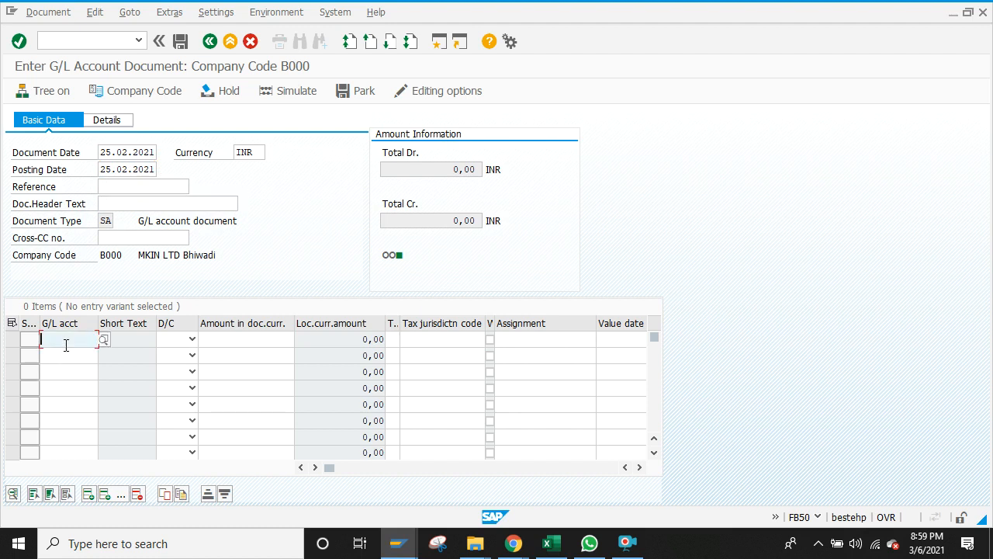
left_click(147, 185)
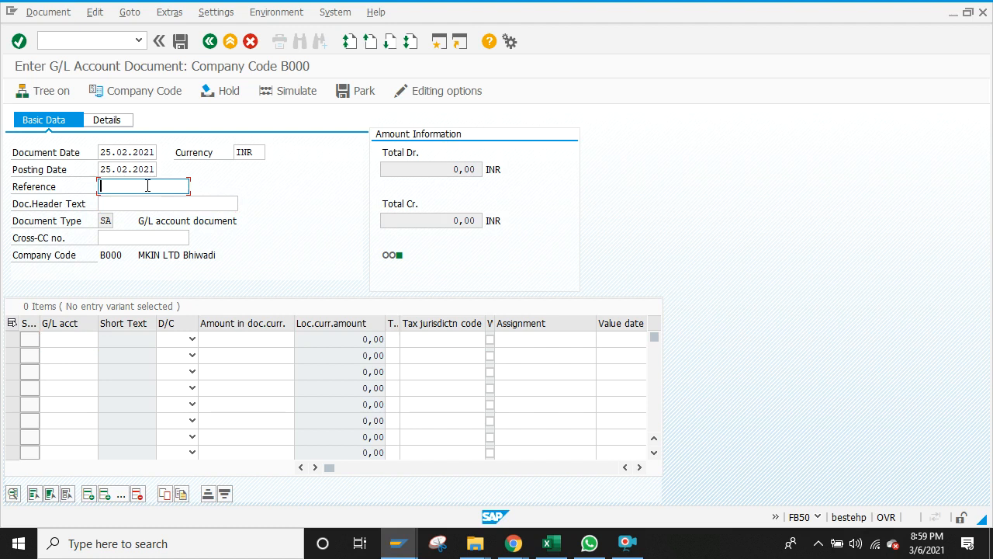
key("BackSpace")
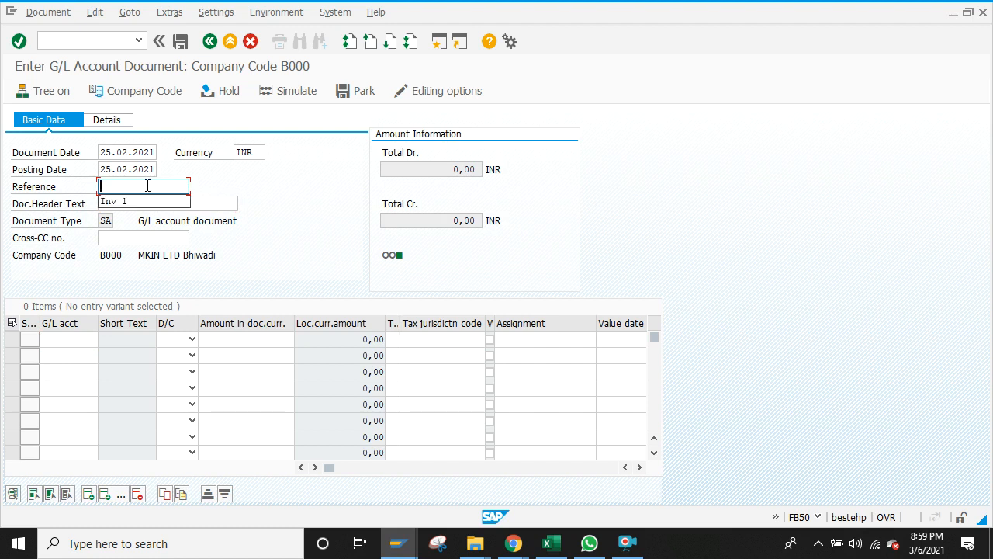
left_click(68, 344)
Step: Put G/L 400015 as Debit on line one and 210010 Cash in hand as Credit on line two
type("4")
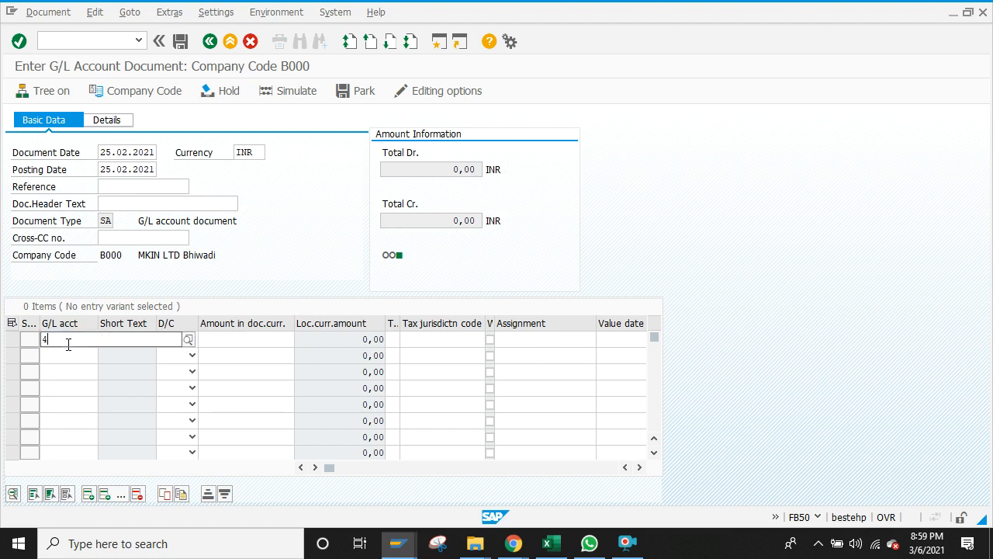
type("00")
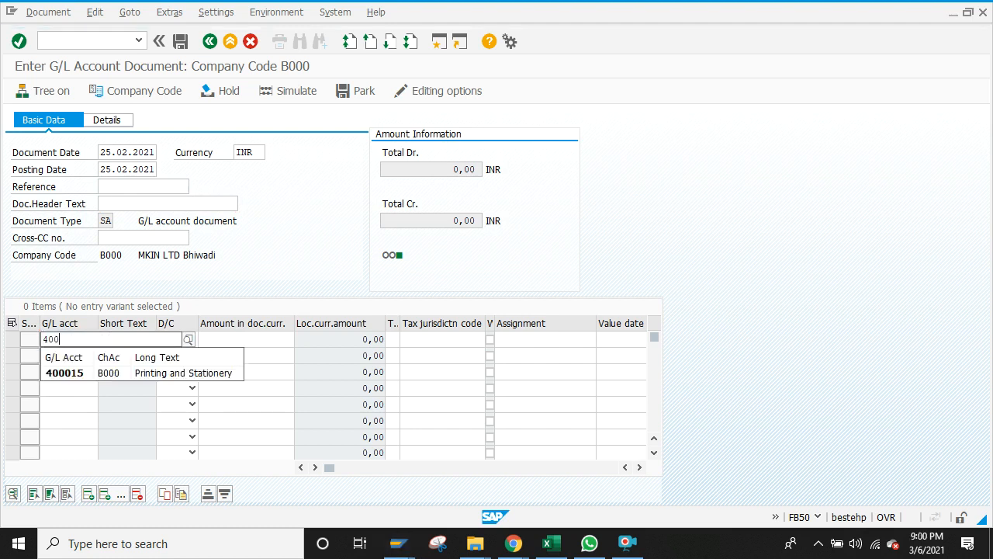
left_click(63, 373)
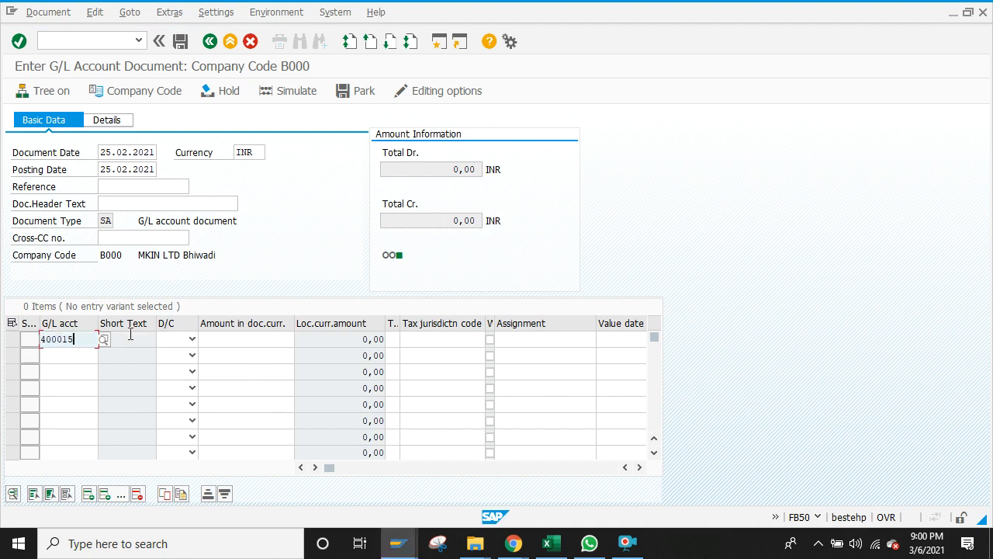
left_click(82, 356)
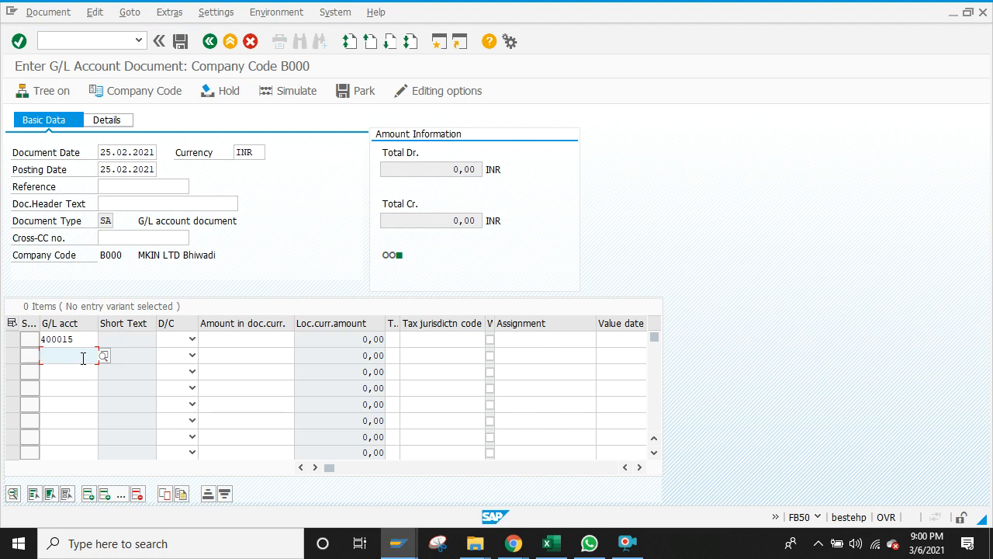
type("21")
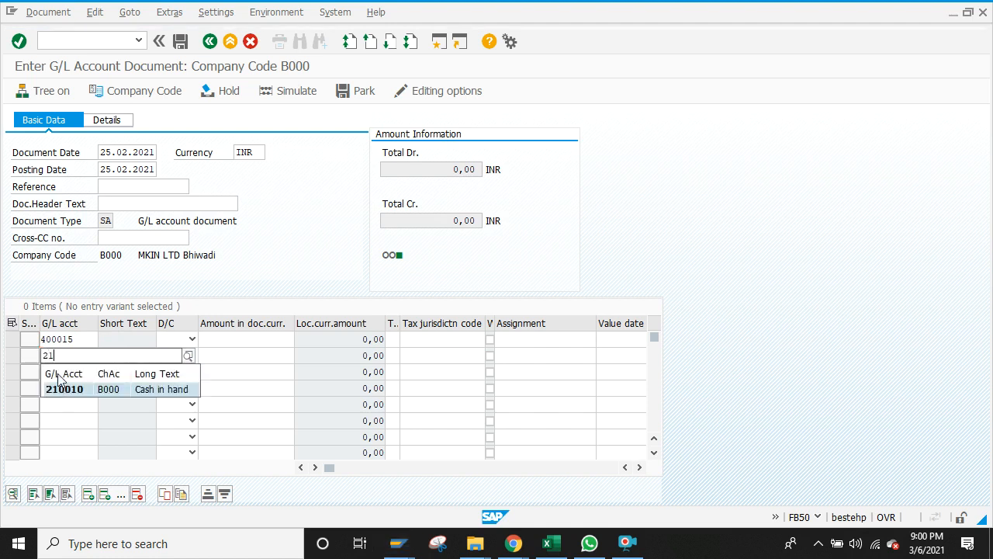
left_click(68, 388)
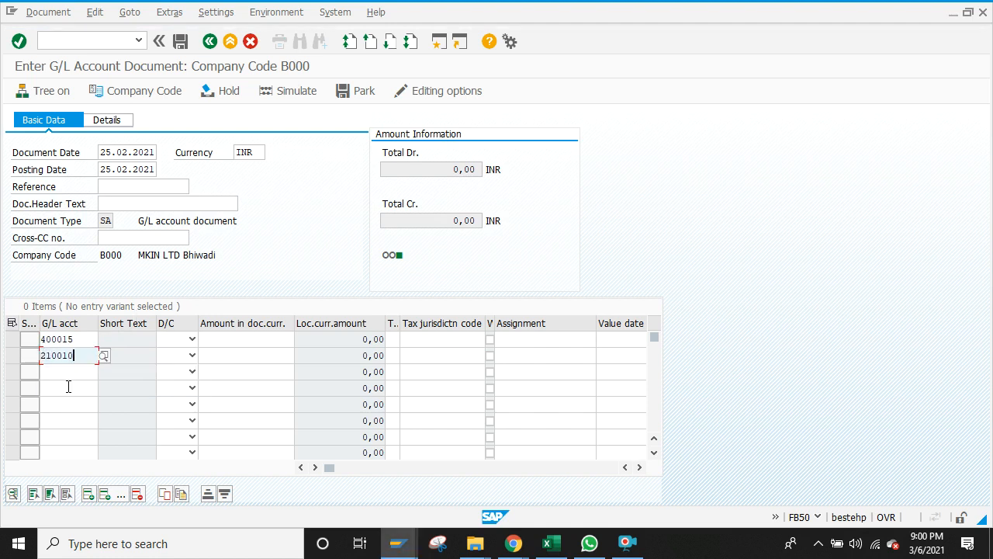
left_click(193, 342)
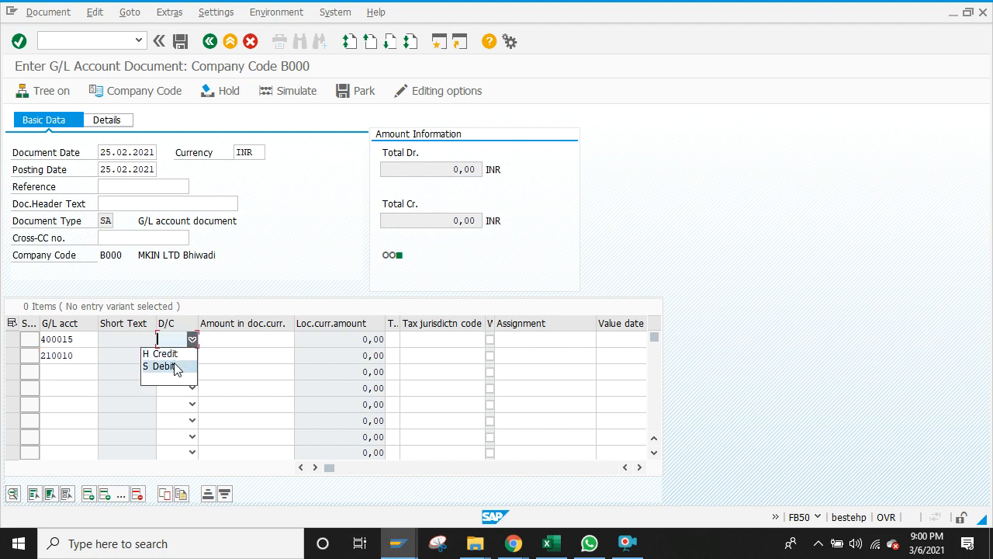
left_click(177, 365)
left_click(191, 356)
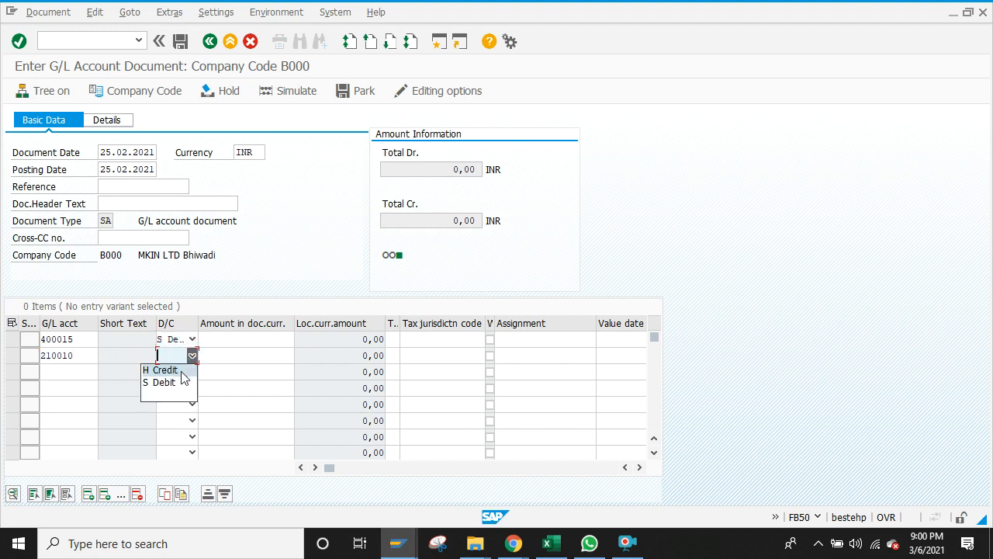
left_click(181, 372)
Step: Enter an amount of 5000 on both line items
left_click(239, 344)
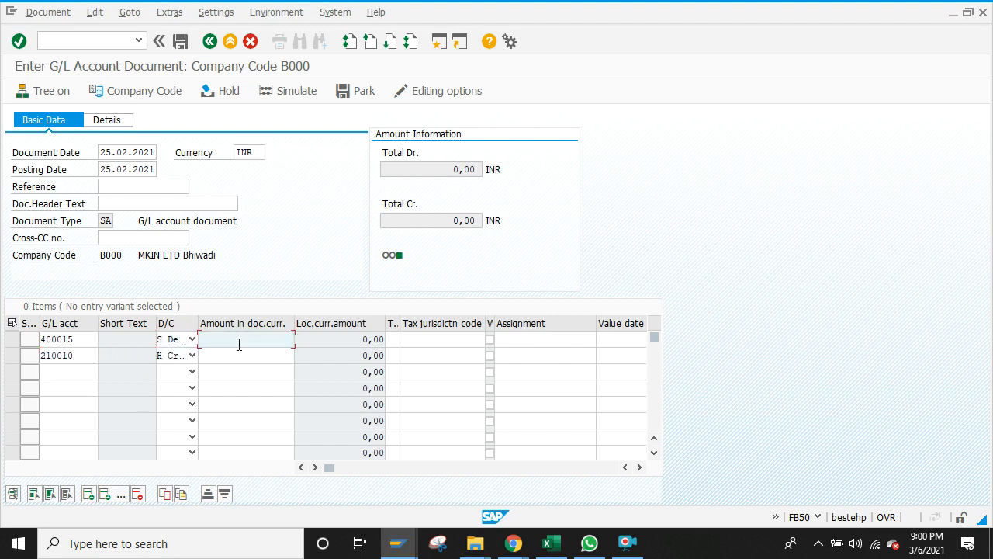
type("10000")
key("BackSpace")
key("BackSpace")
key("BackSpace")
key("BackSpace")
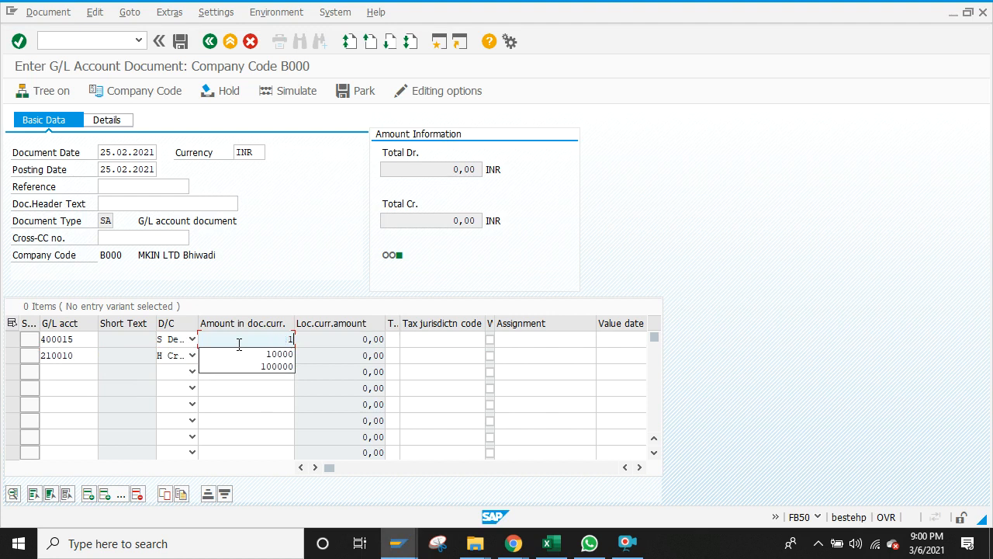
key("BackSpace")
type("5000050000")
key("BackSpace")
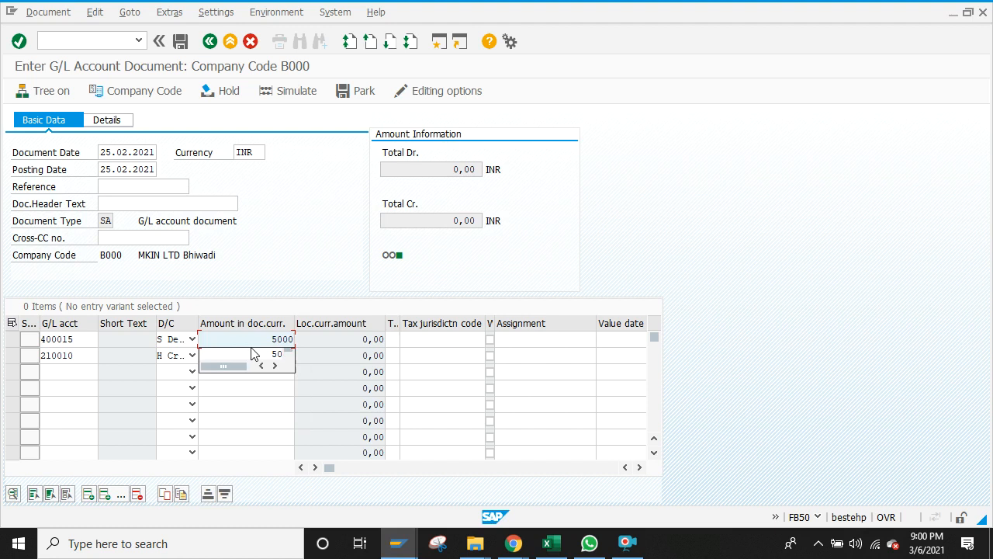
left_click(254, 341)
left_click(260, 356)
type("50000")
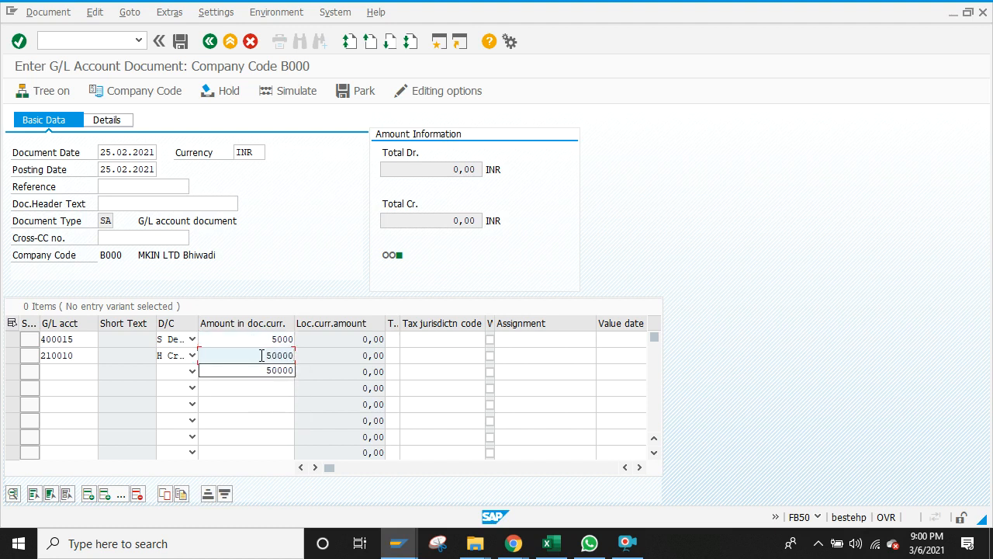
key("BackSpace")
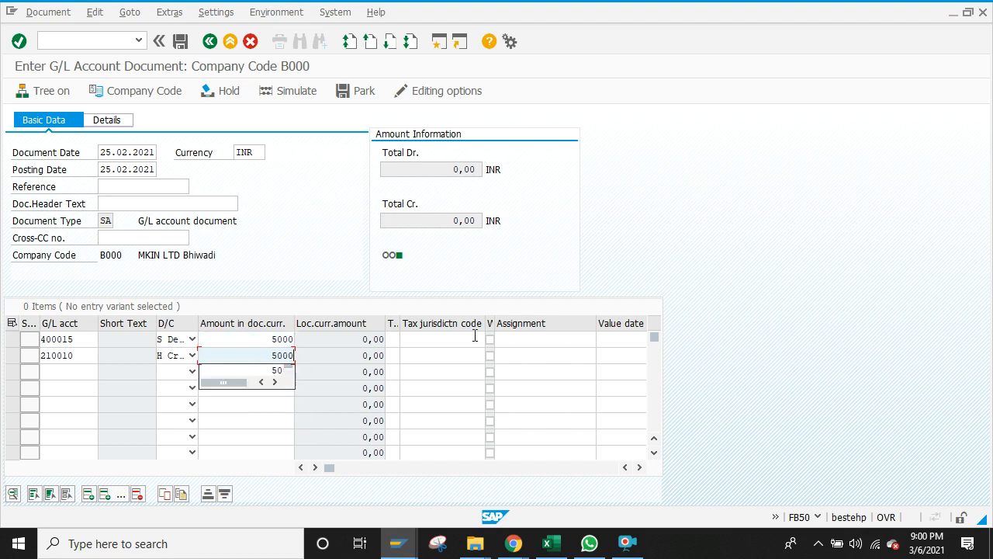
Step: Give both line items the text 'paid cash'
left_click(640, 467)
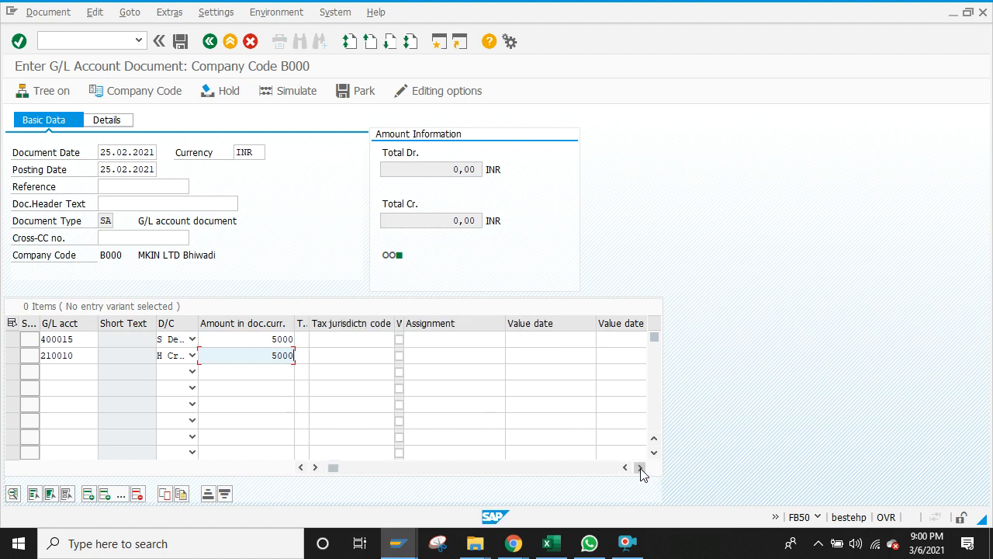
left_click(640, 467)
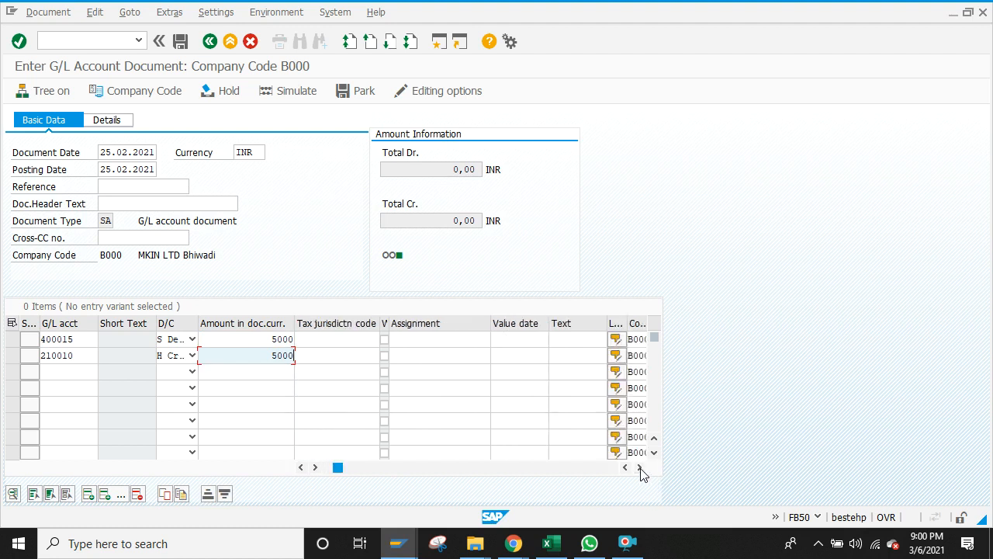
left_click(563, 342)
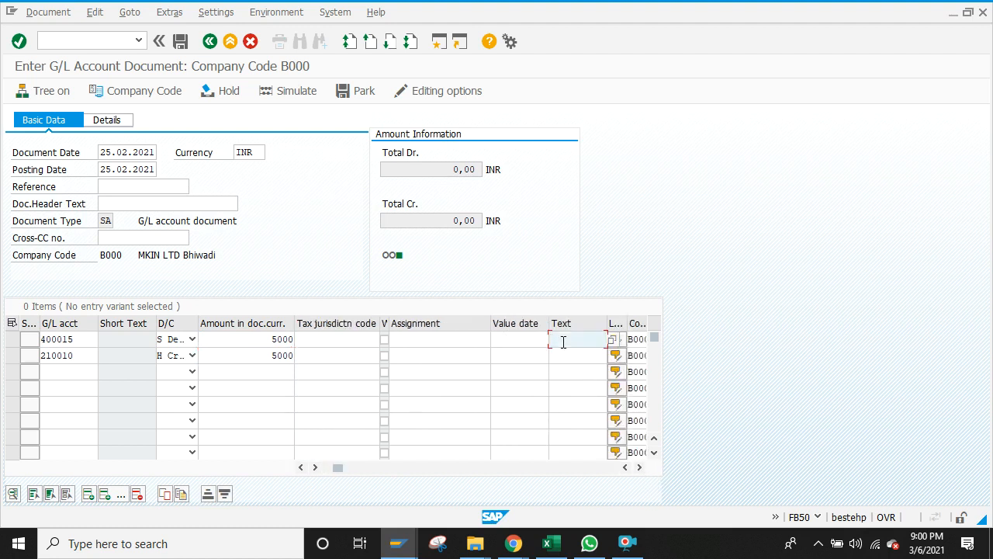
type("Paid Cash")
left_click(570, 354)
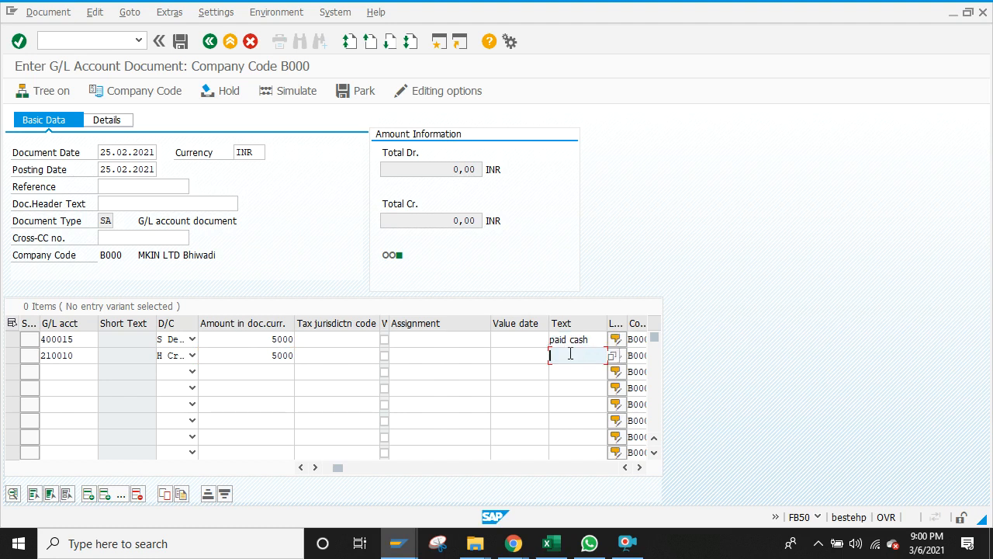
type("Paid")
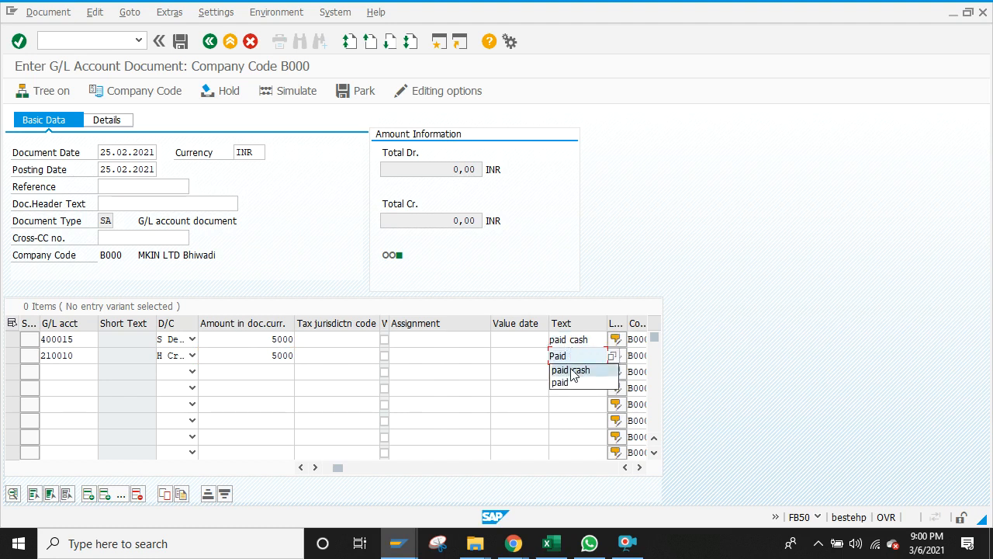
left_click(573, 370)
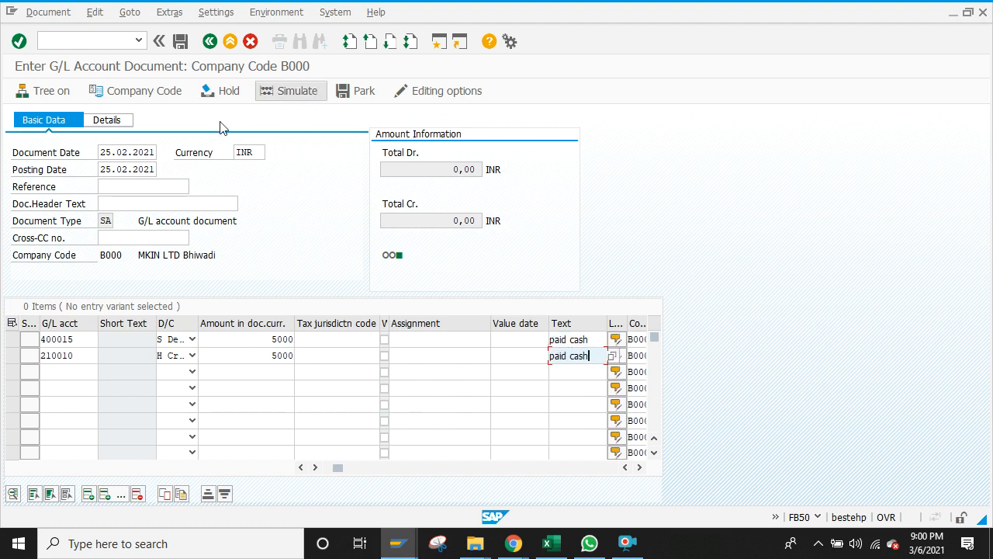
Step: Simulate the document, then check the B000 + starting period in OB52 after the period error
left_click(301, 93)
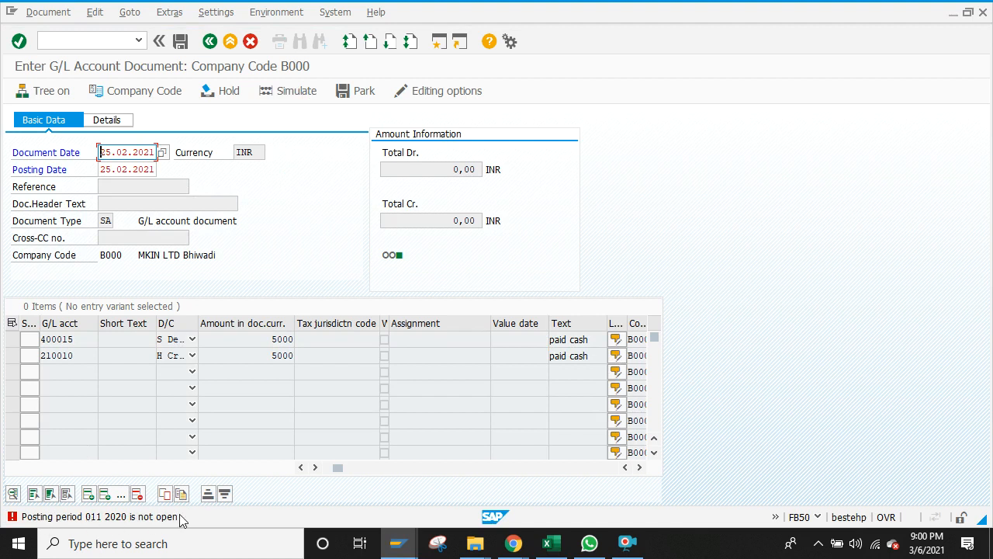
key("alt+Tab")
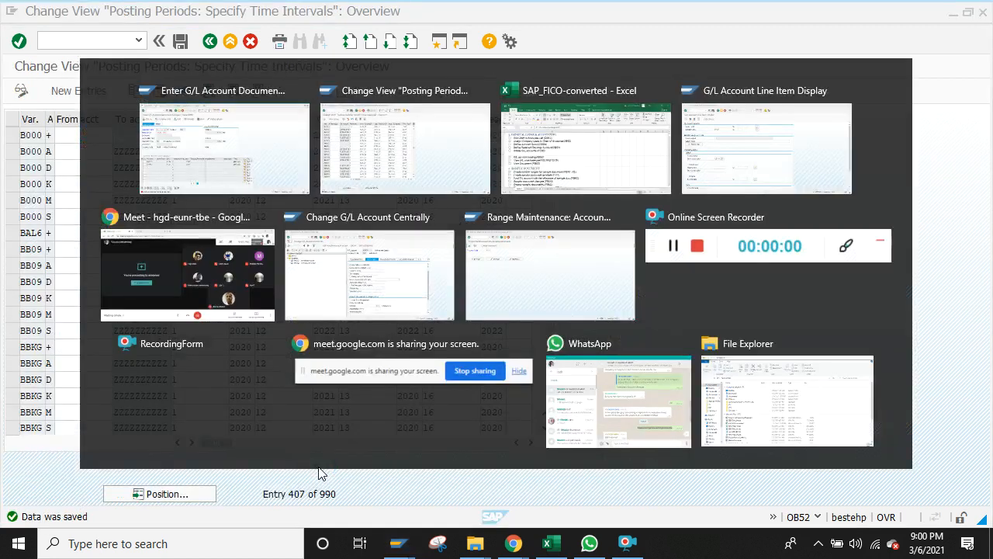
left_click(186, 134)
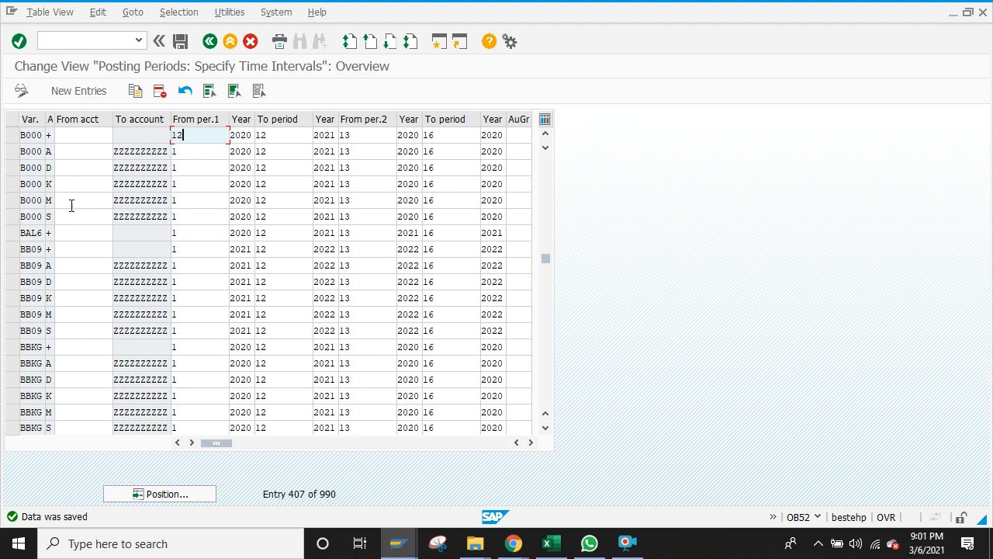
left_click(201, 218)
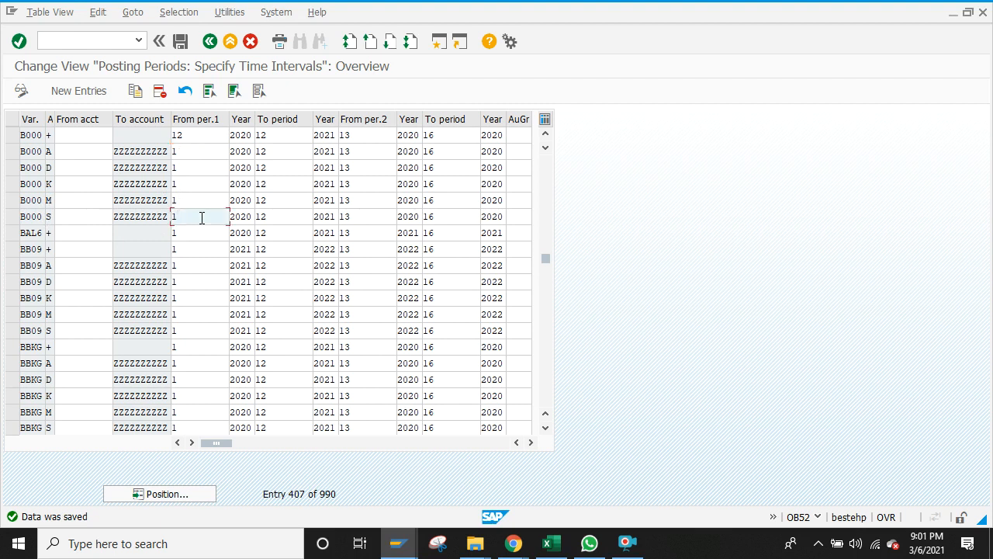
Step: Change the B000 + starting period from 12 to 1 and save the posting periods
key("alt+Tab")
key("alt+Tab")
left_click(195, 136)
key("BackSpace")
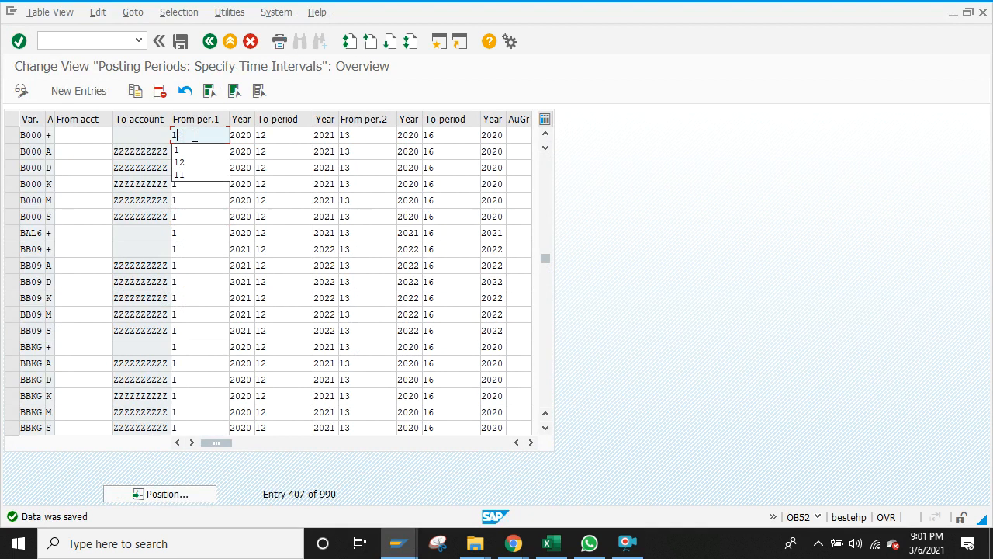
left_click(180, 42)
key("alt+Tab")
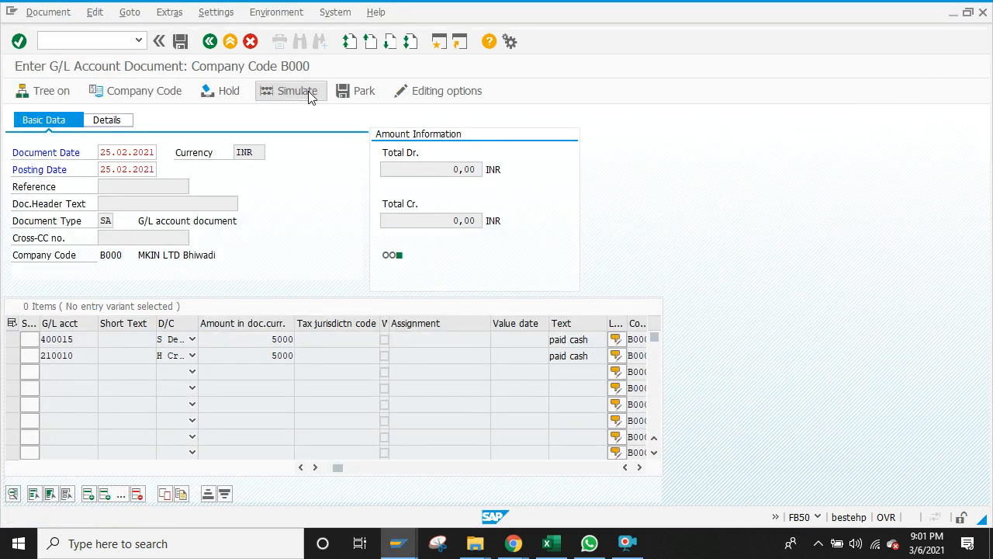
Step: Simulate and post the entry, creating document 100000001 in company code B000
left_click(309, 91)
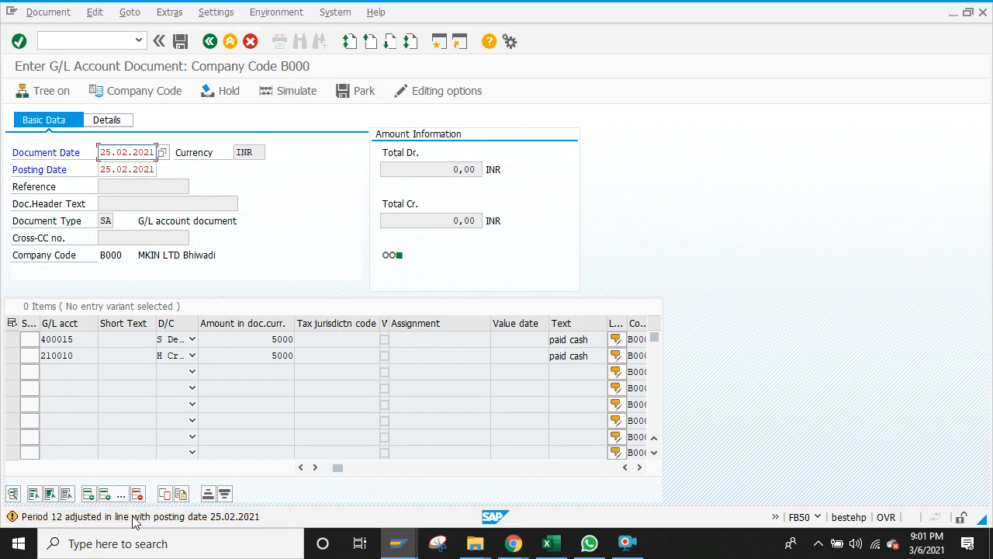
key("Return")
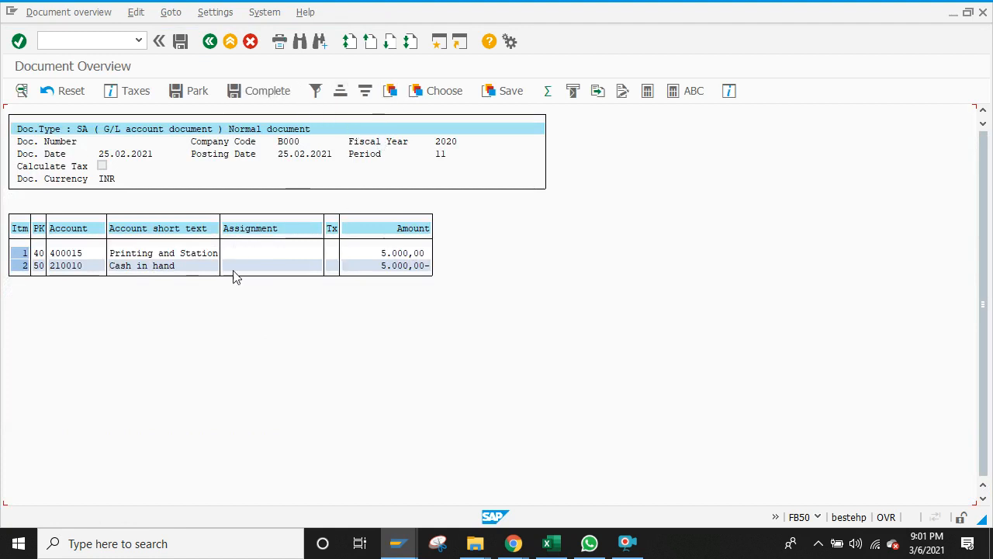
left_click(179, 43)
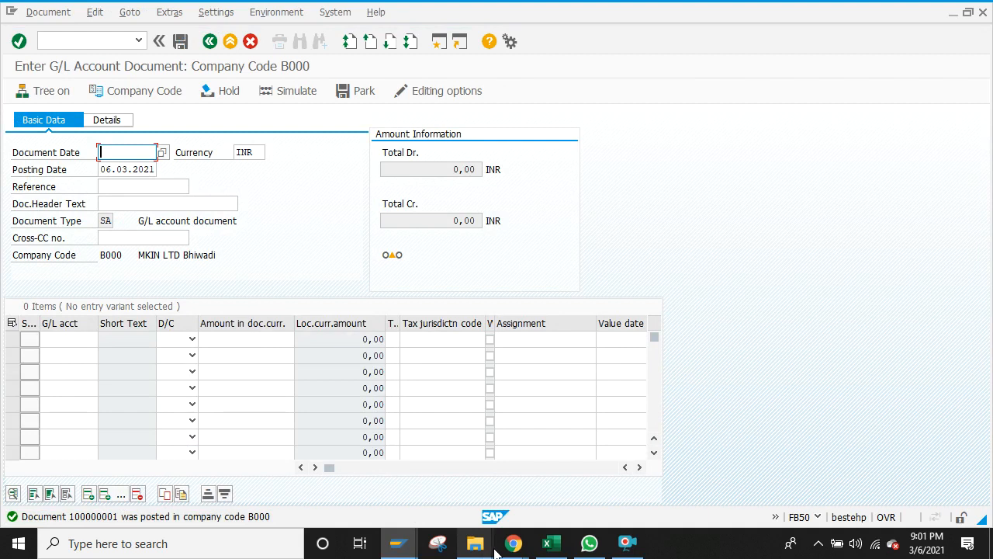
left_click(398, 543)
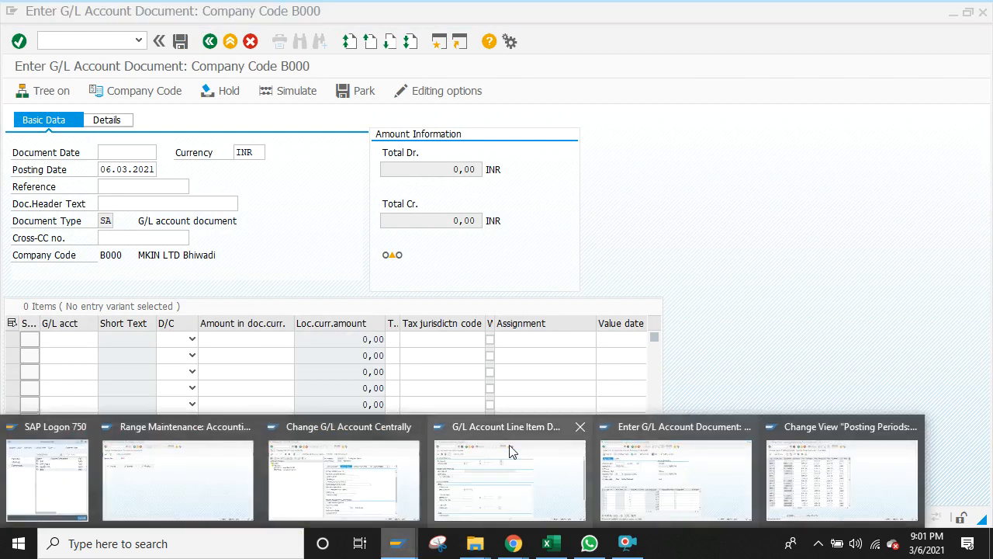
Step: Run the B000 line item report for 210010 and 400015, then glance at the Excel checklist
left_click(533, 484)
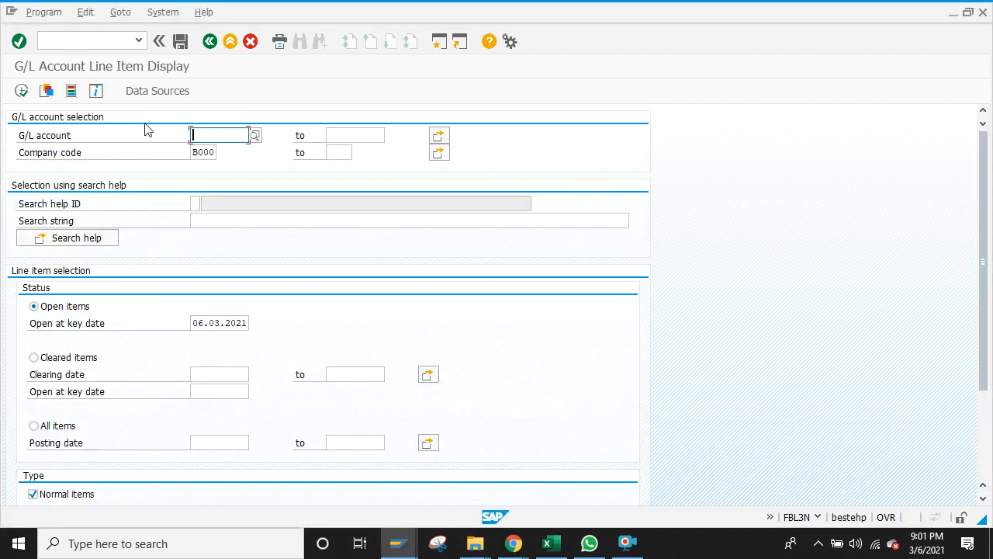
left_click(21, 91)
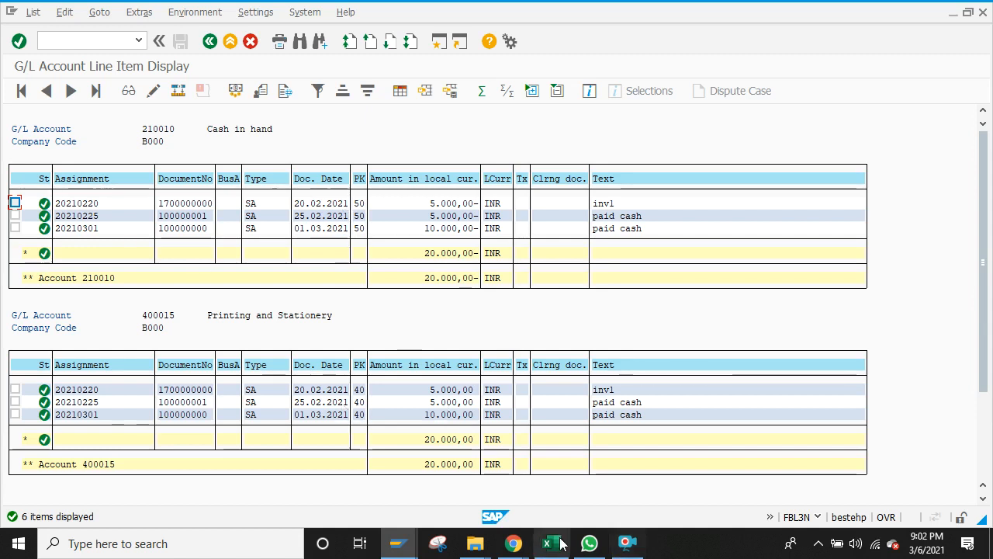
mouse_move(551, 543)
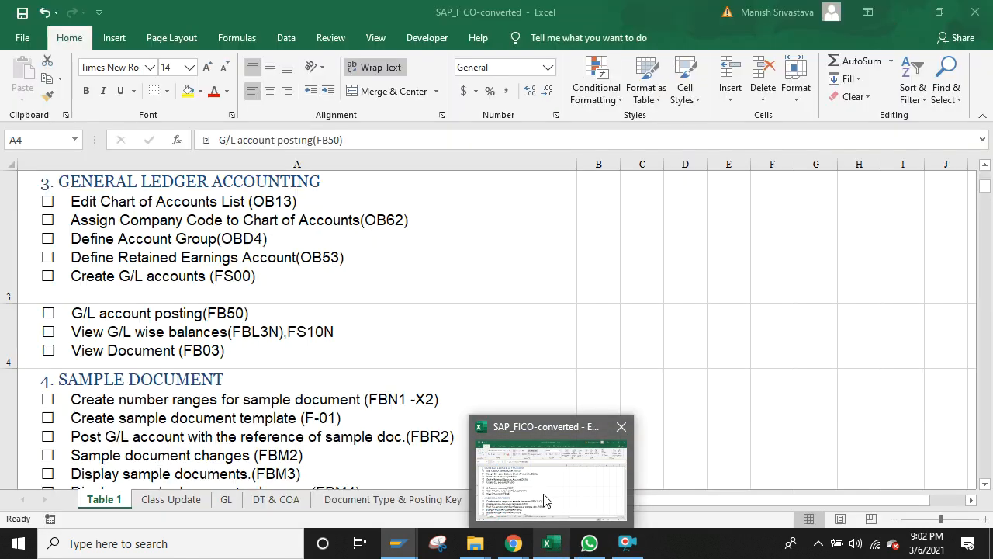
left_click(547, 499)
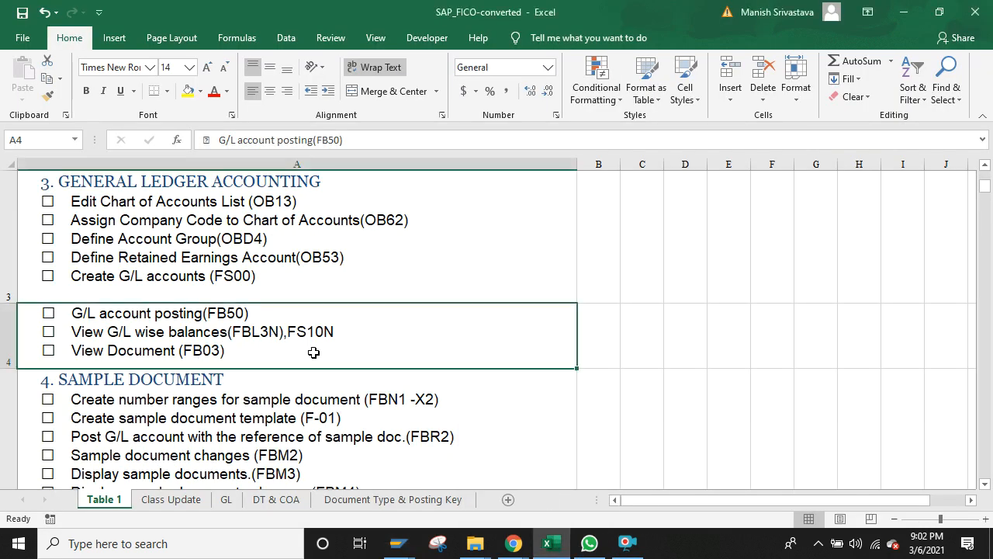
key("alt+Tab")
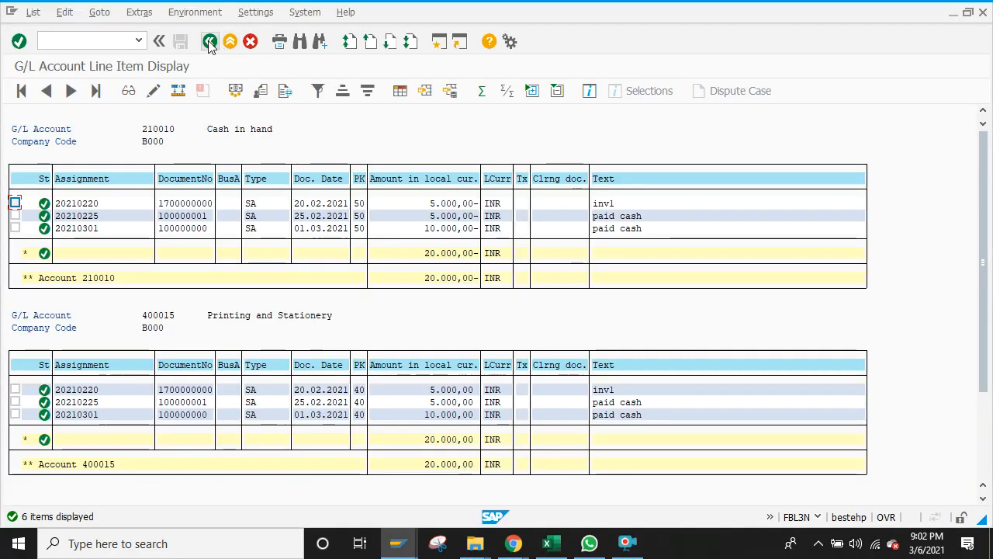
Step: Leave document entry with /n and launch Display Document (FB03) from General Ledger > Document
left_click(210, 41)
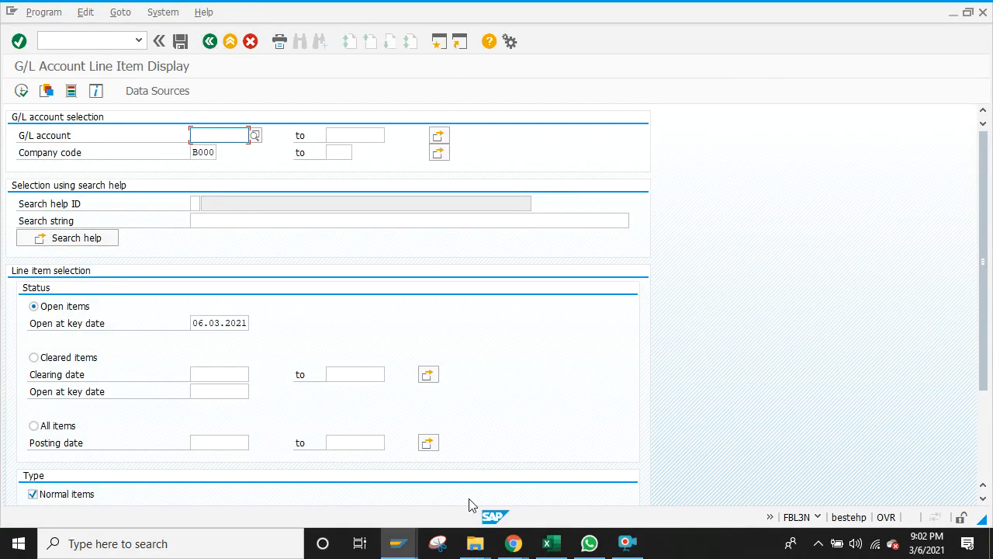
mouse_move(411, 543)
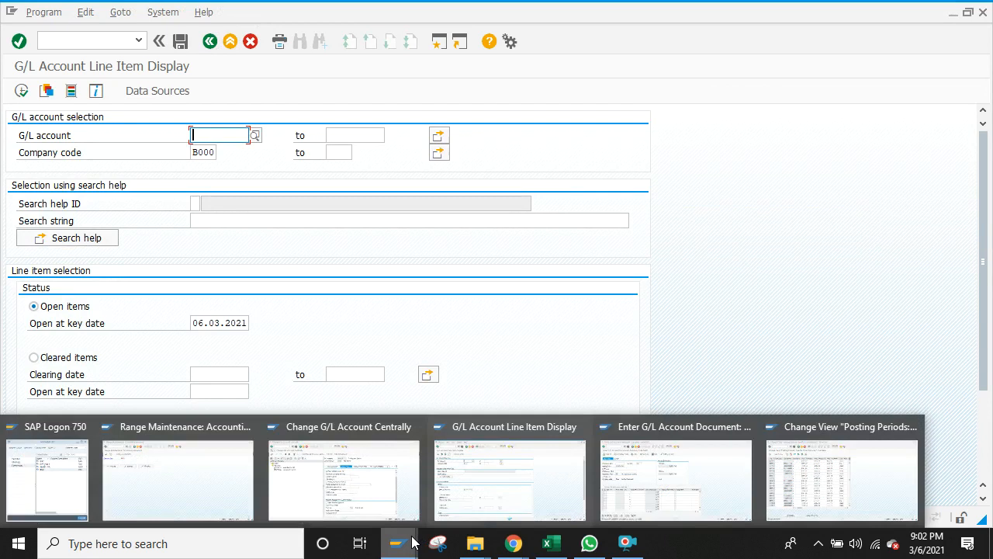
left_click(663, 487)
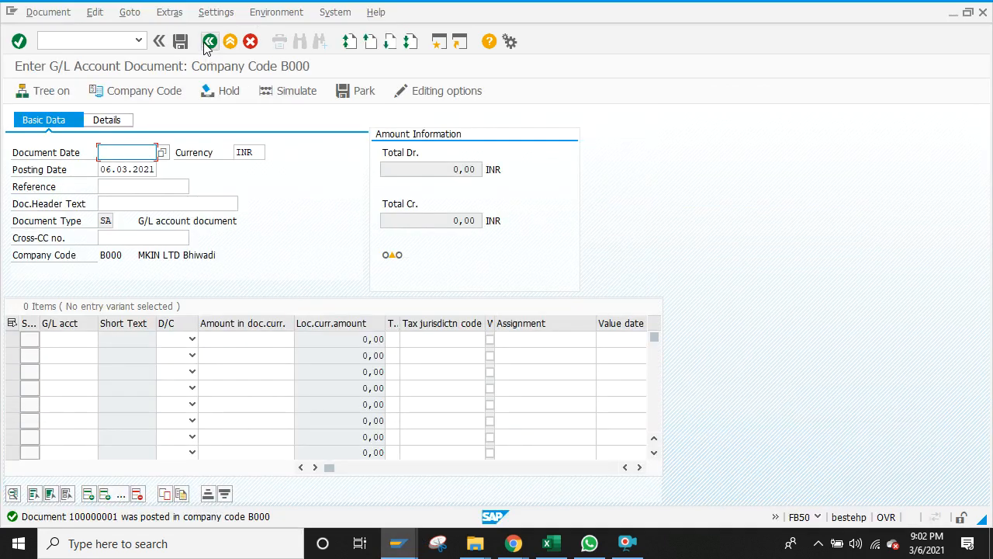
left_click(121, 39)
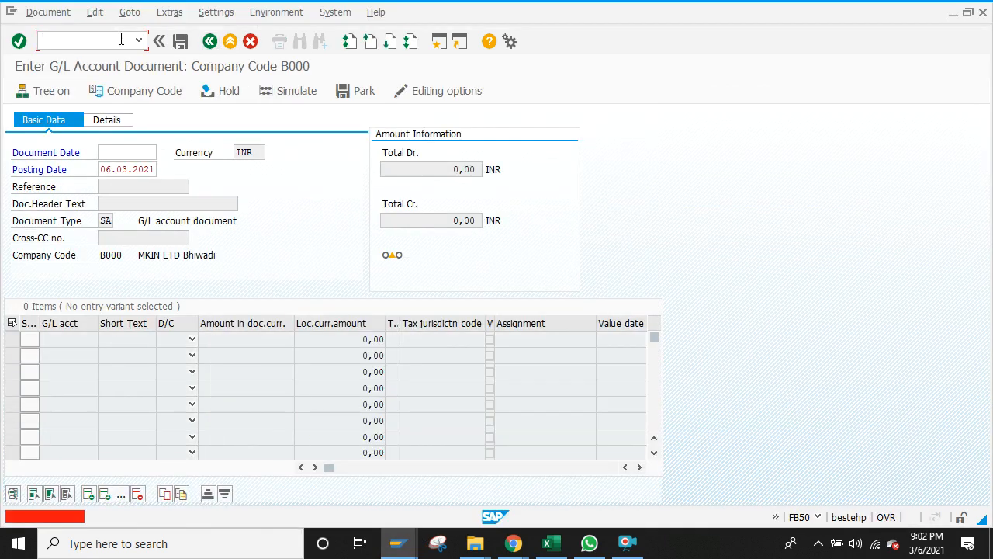
type("/n")
key("Return")
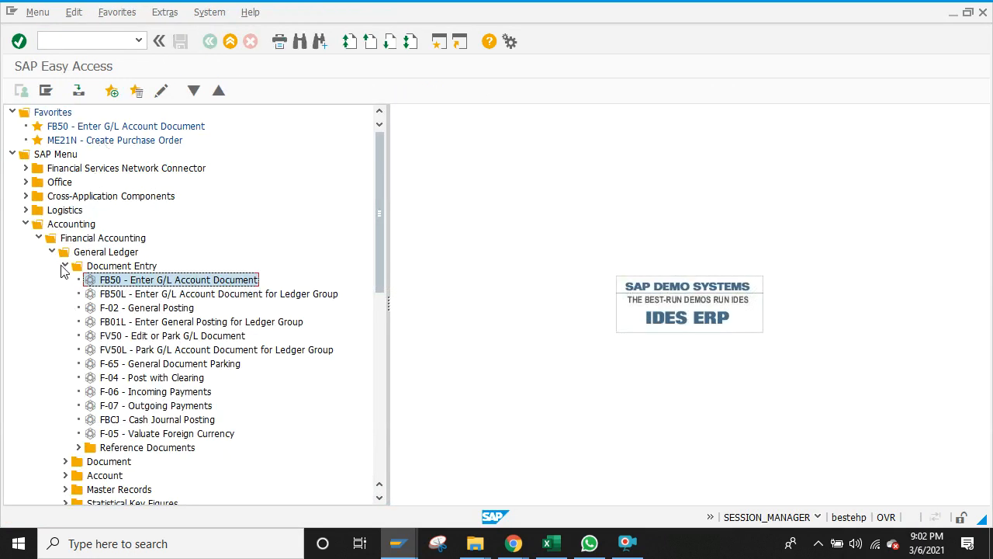
left_click(64, 266)
left_click(64, 280)
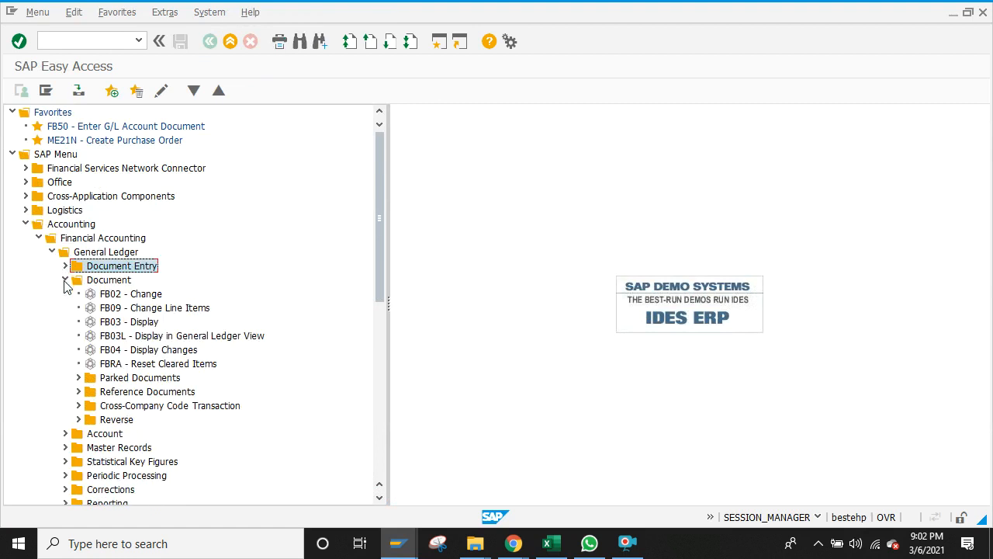
double_click(105, 323)
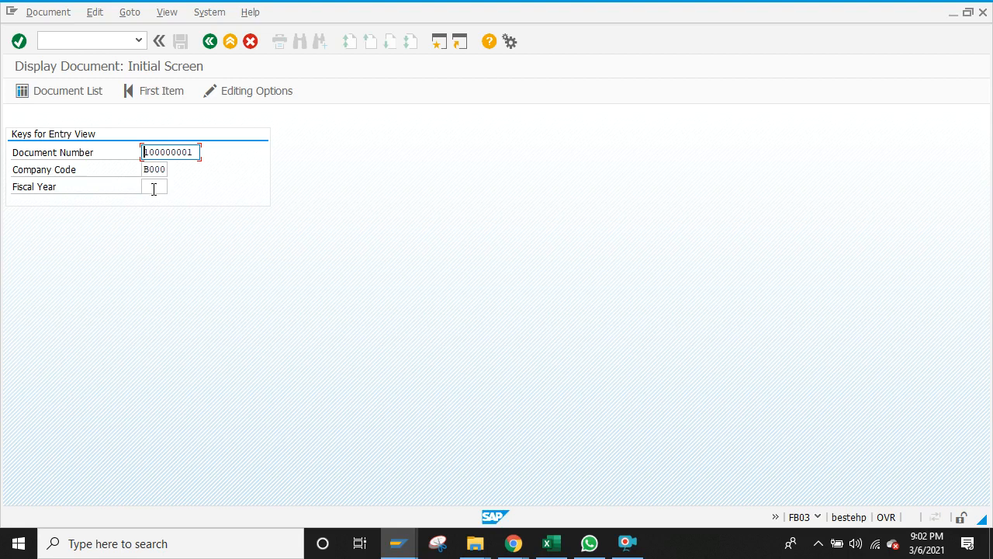
Step: Try a Document List search for fiscal year 2020, then return to the FB03 initial screen
left_click(154, 189)
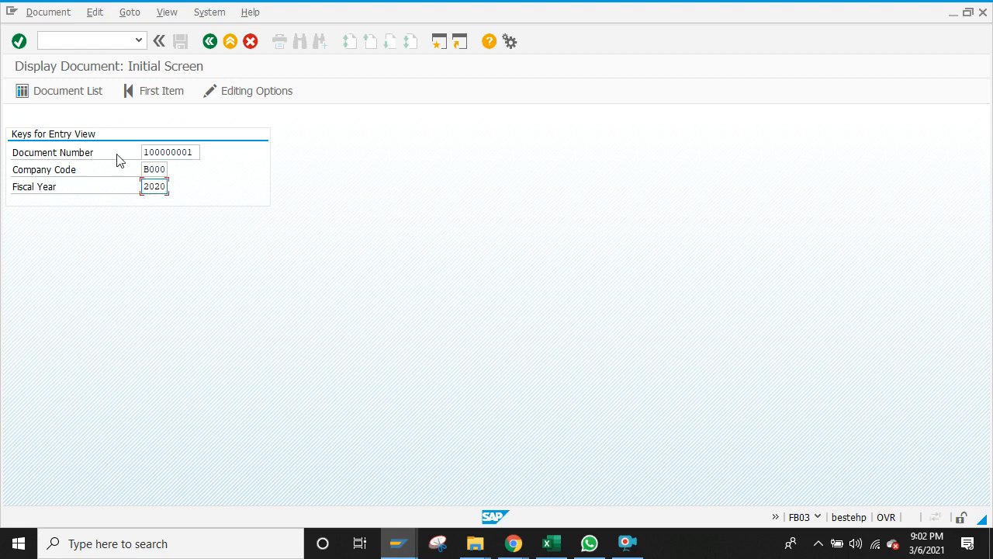
left_click(61, 94)
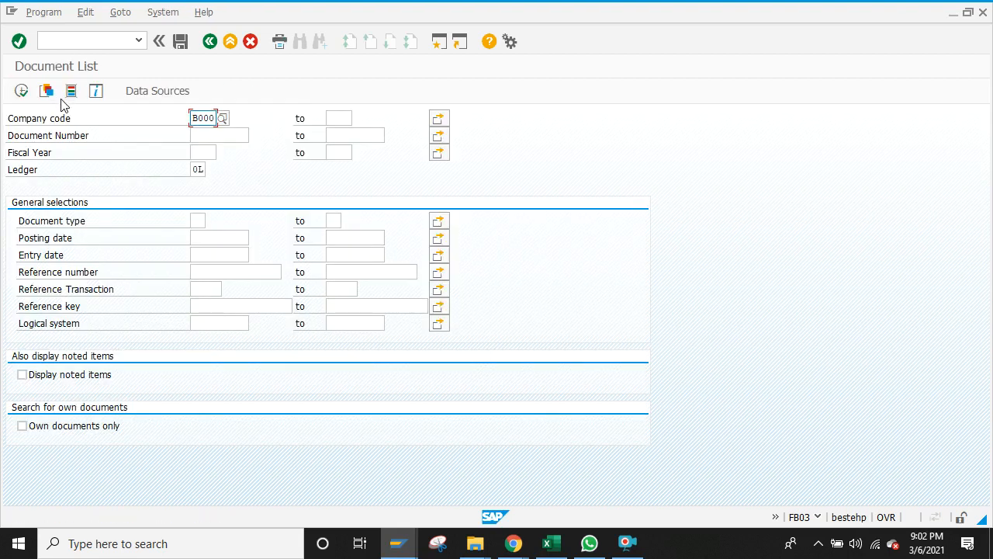
left_click(22, 92)
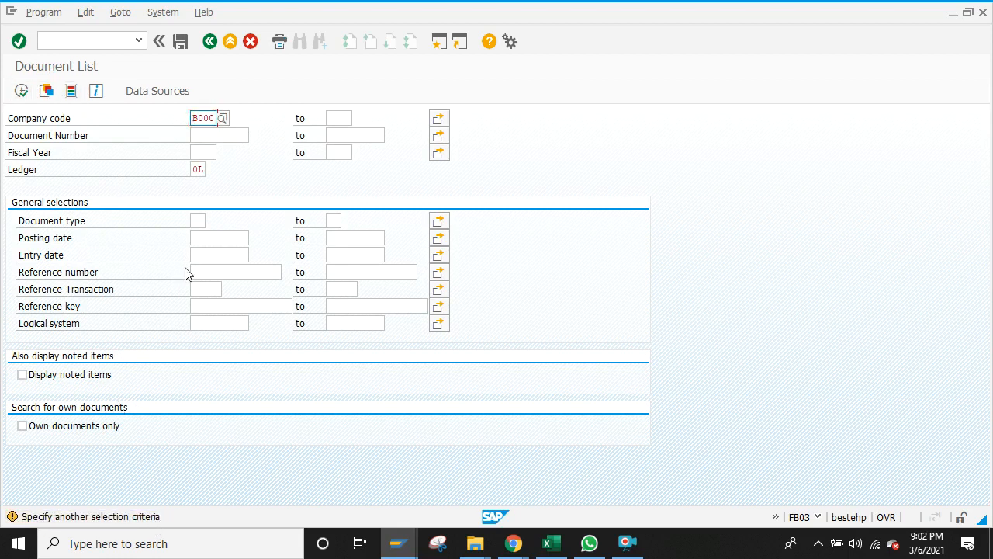
left_click(197, 151)
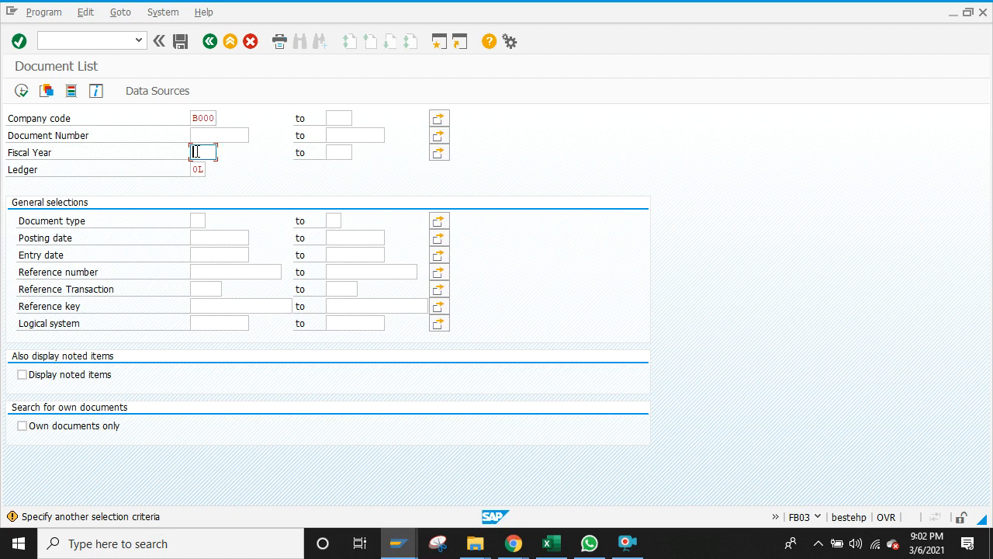
left_click(21, 92)
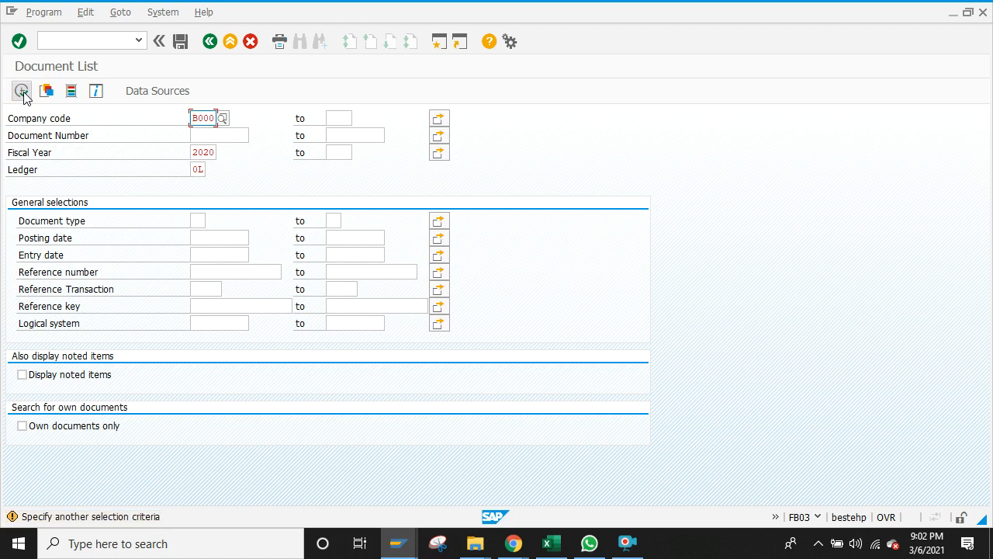
left_click(210, 44)
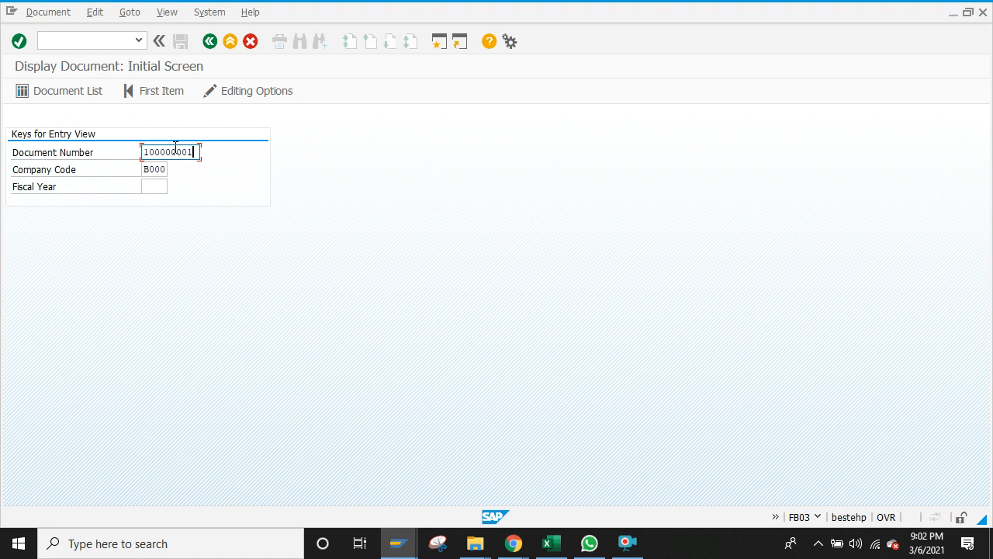
left_click(403, 535)
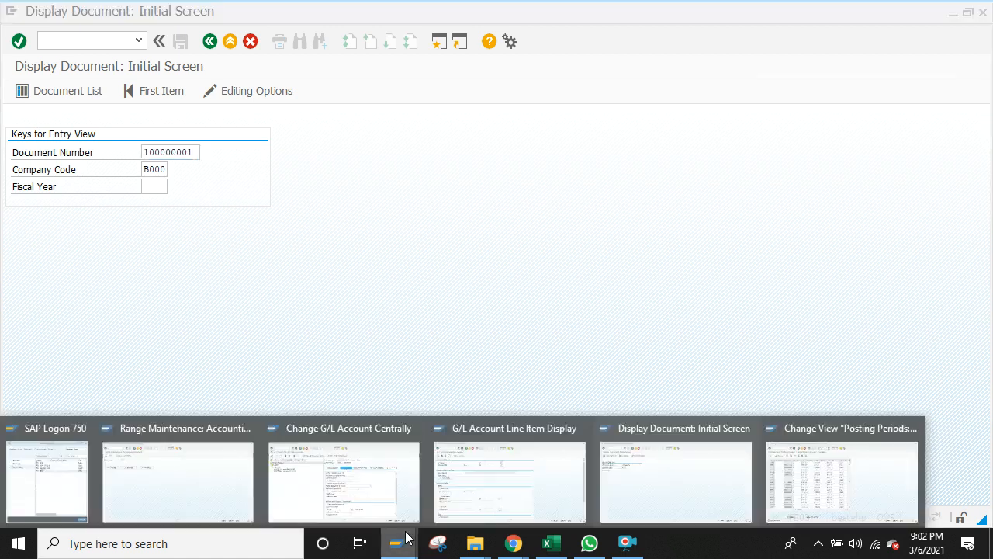
Step: Rerun the B000 line item report and block-copy document number 100000001 under account 400015
left_click(520, 481)
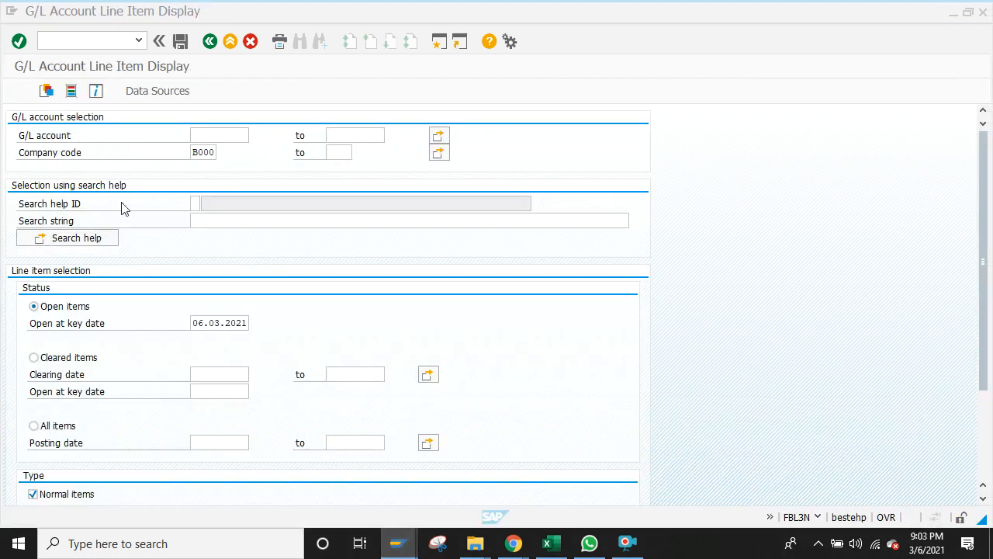
left_click(18, 91)
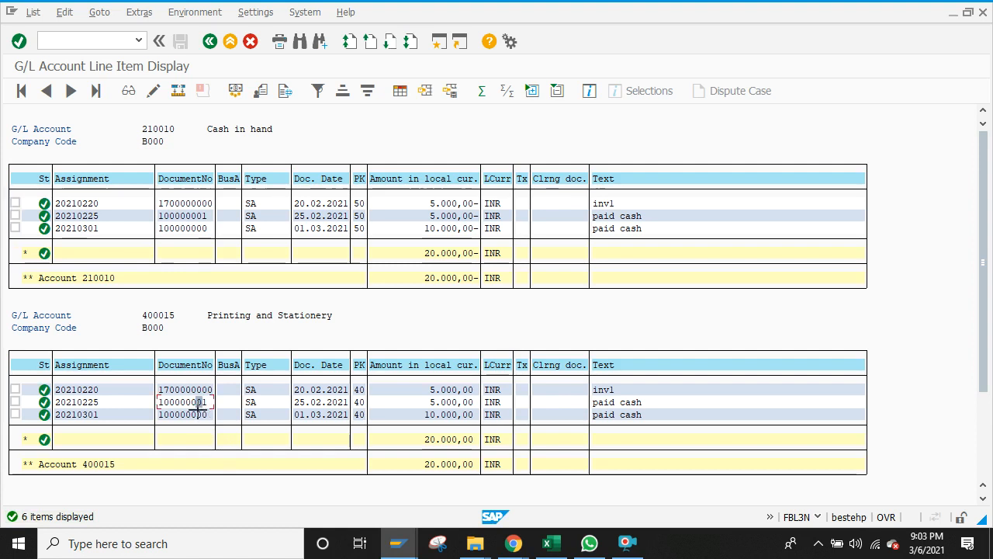
key("ctrl+y")
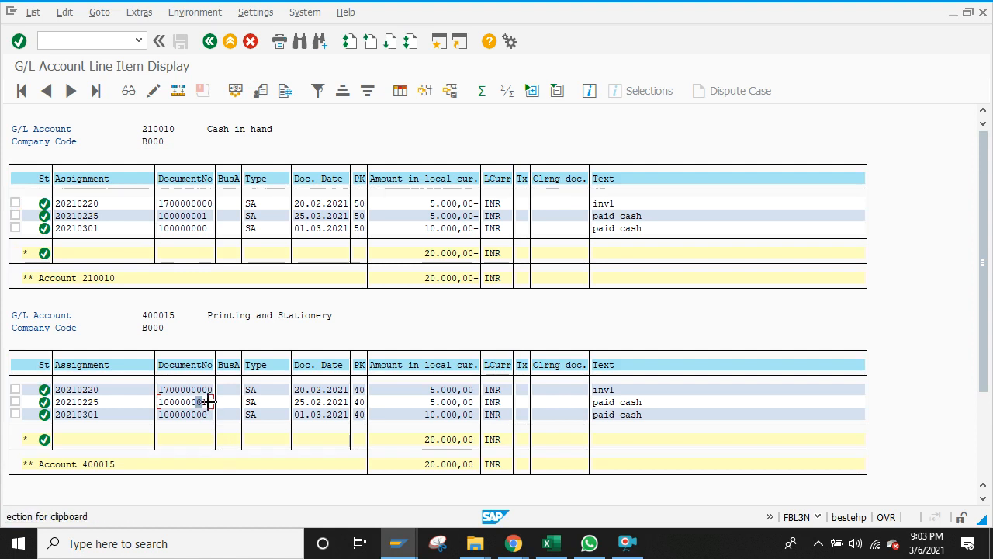
left_click_drag(205, 402, 155, 403)
key("ctrl+c")
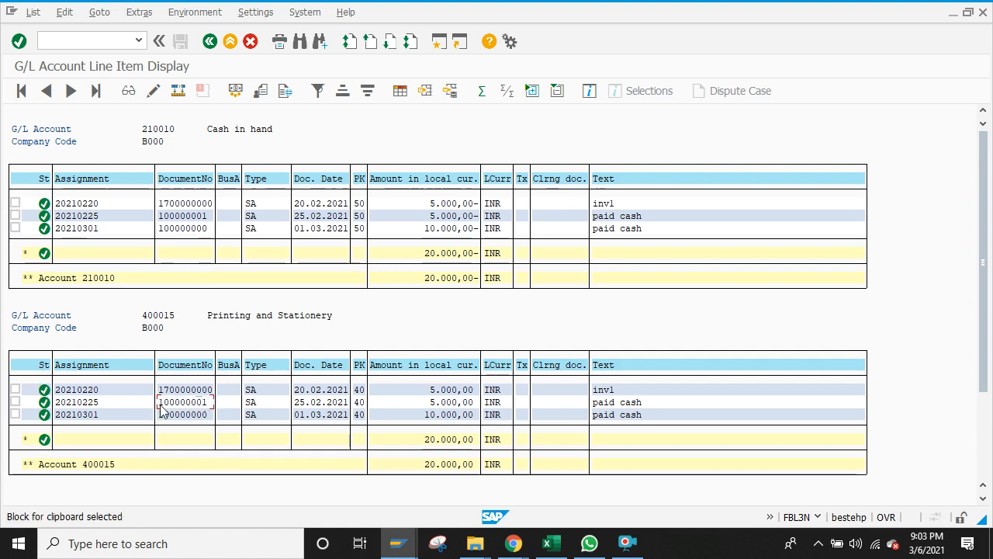
key("alt+Tab")
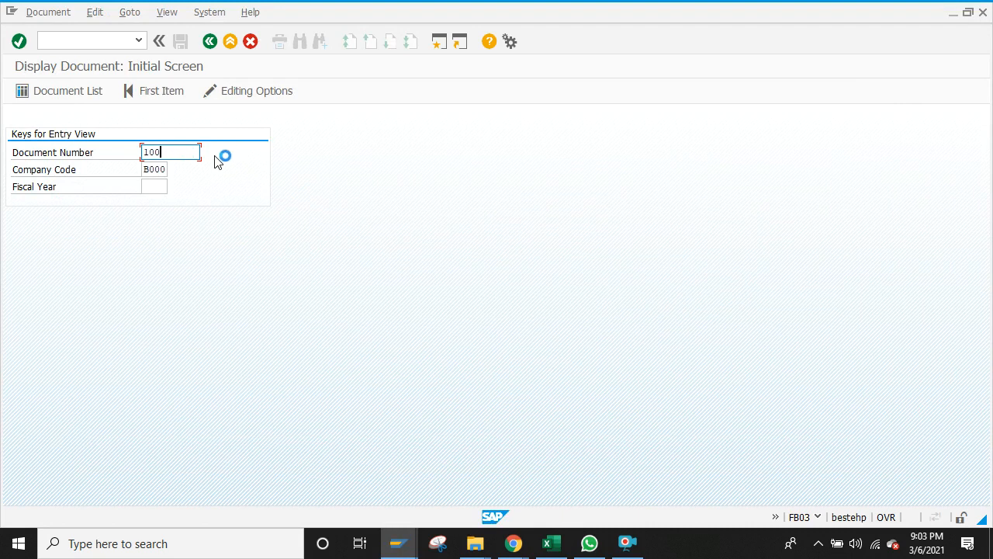
Step: Paste document number 100000001 and enter fiscal year 2020
key("ctrl+v")
left_click(152, 184)
type("2020")
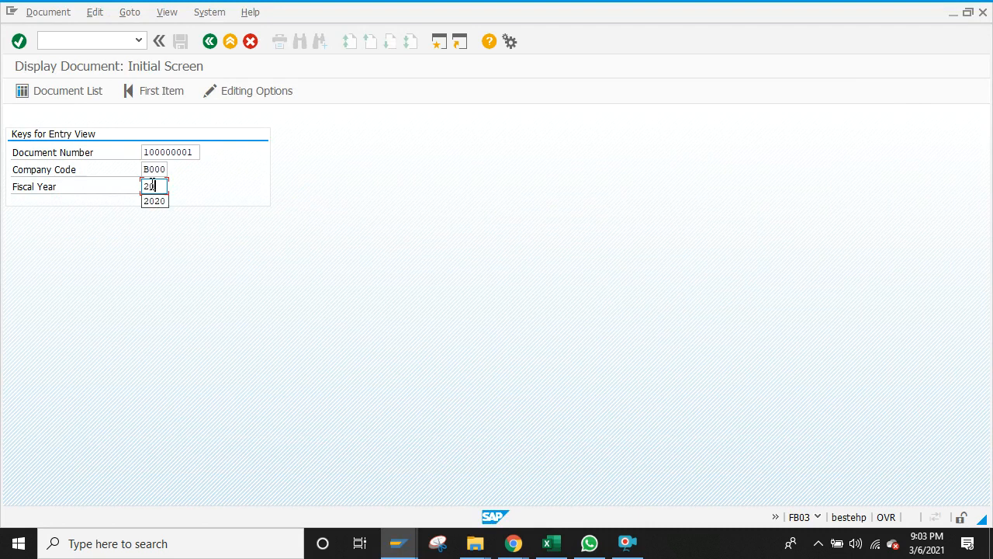
Step: Search the document list for 100000001 in 2020 and open it to show both 5,000 INR lines
left_click(54, 90)
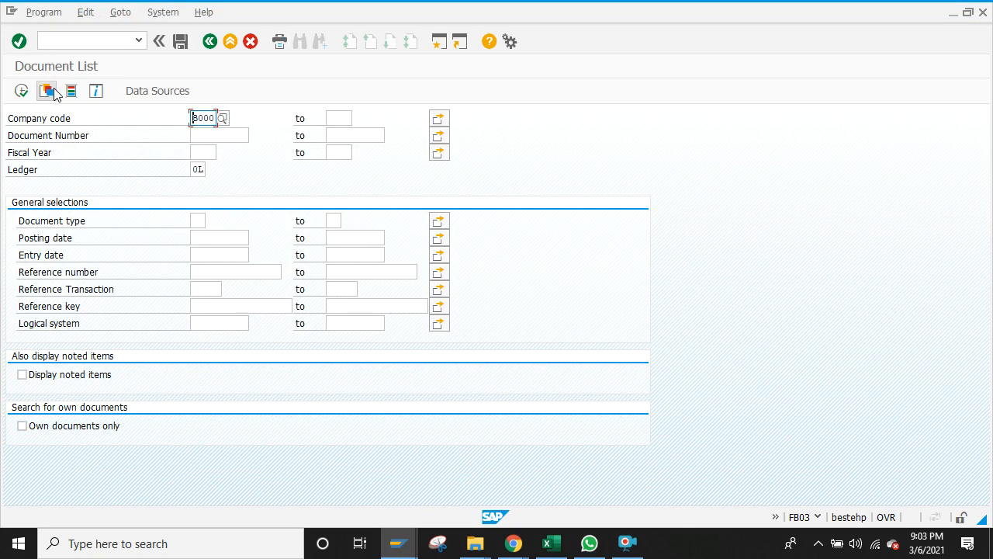
left_click(212, 137)
type("100000001")
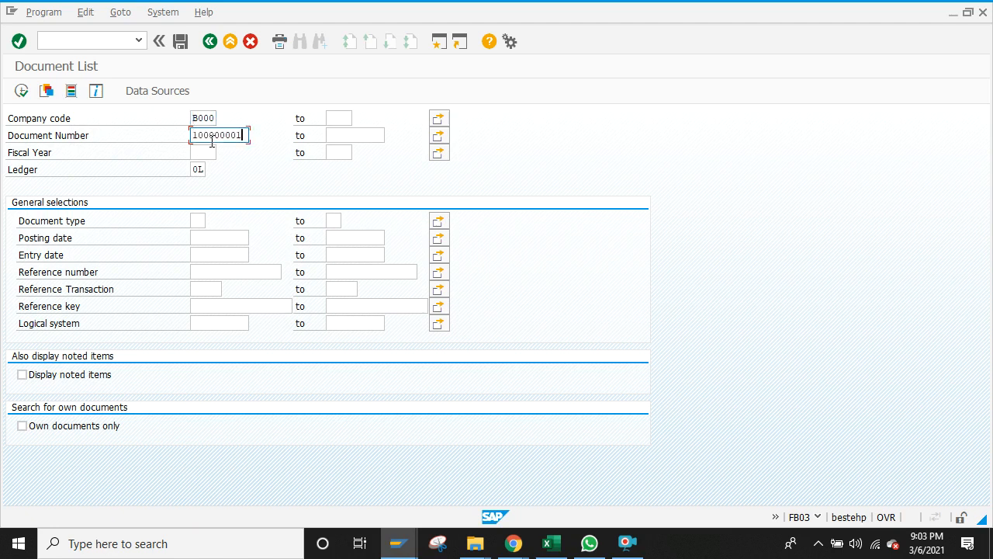
left_click(197, 151)
type("2020")
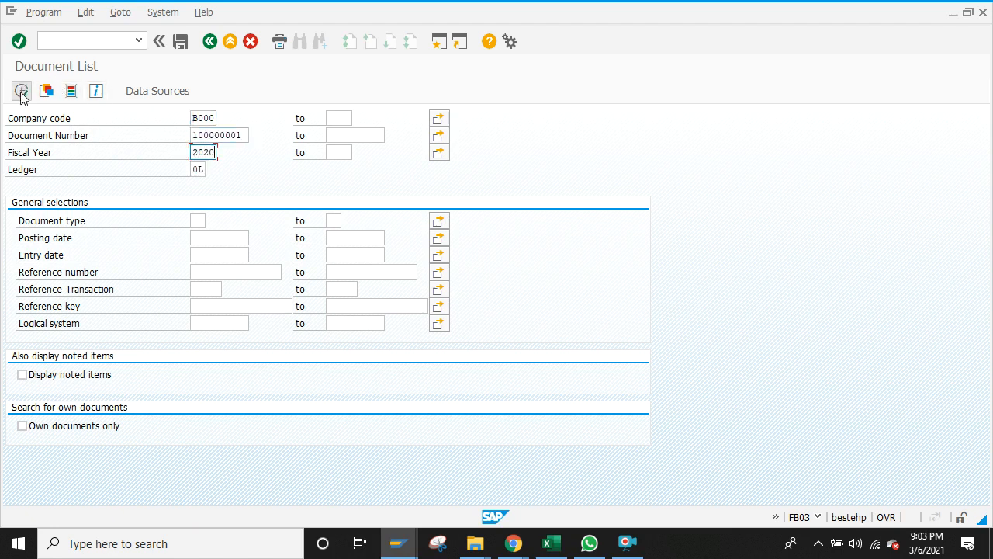
left_click(21, 92)
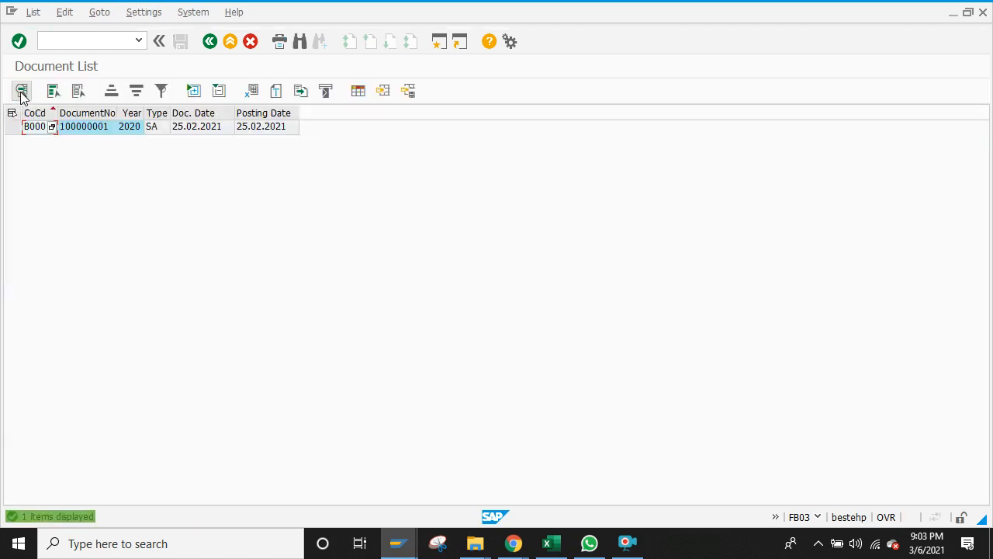
double_click(98, 133)
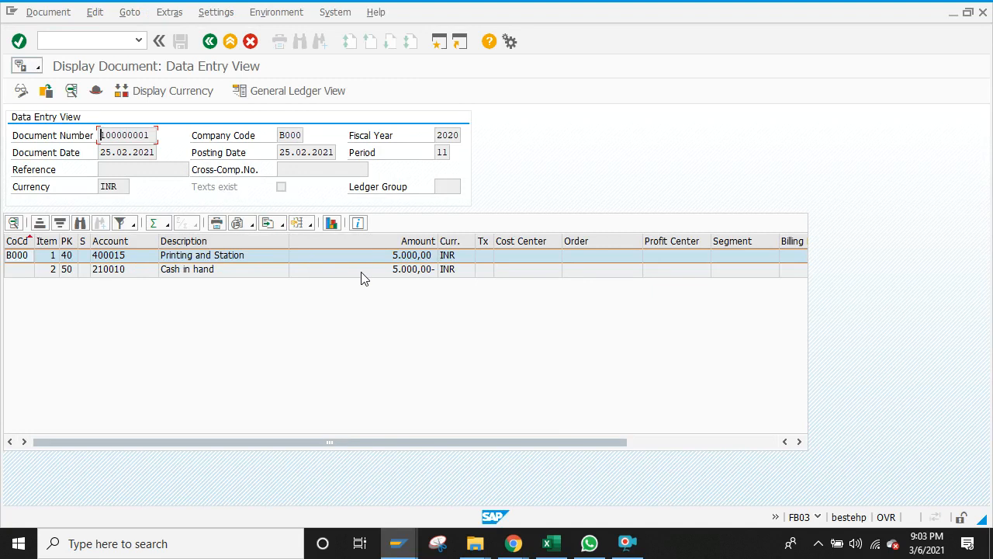
mouse_move(397, 543)
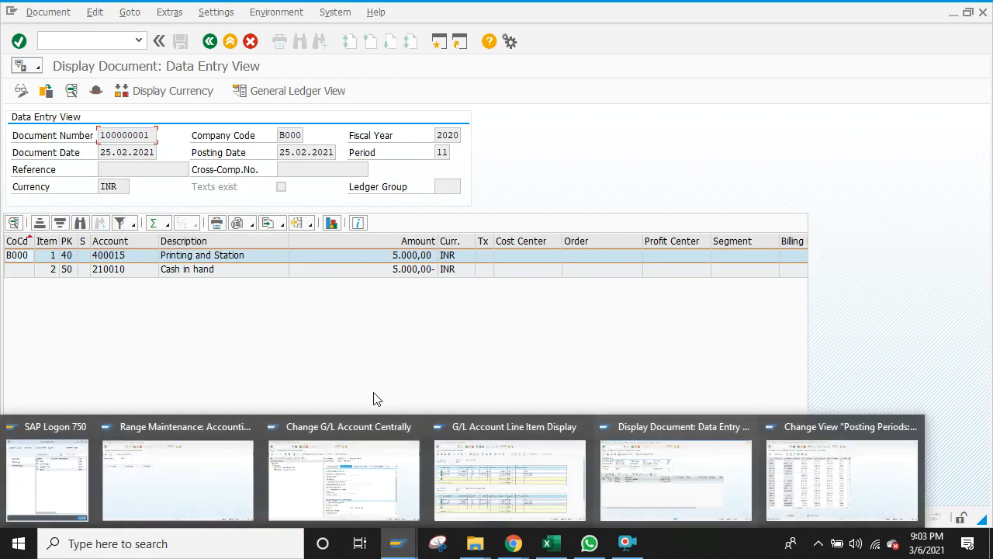
left_click(565, 547)
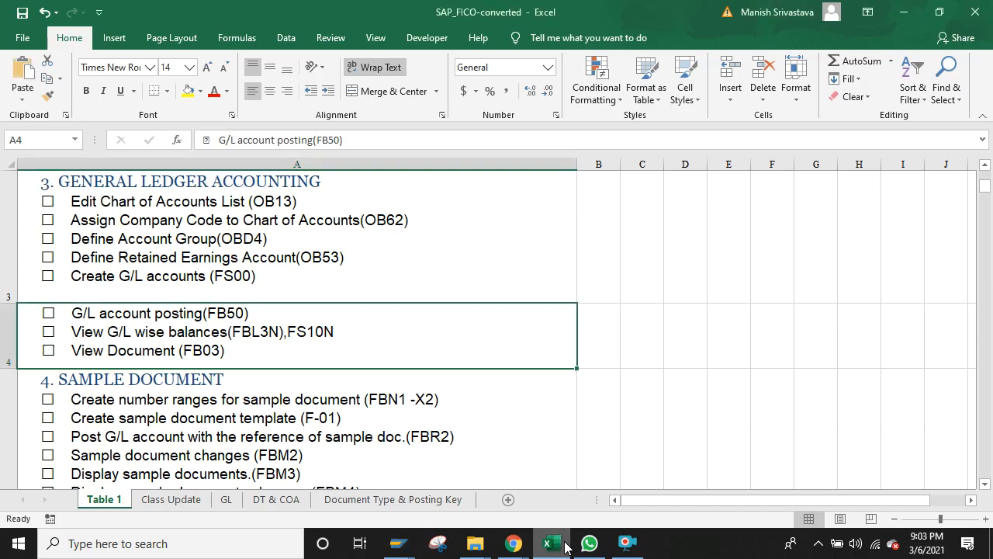
left_click(252, 398)
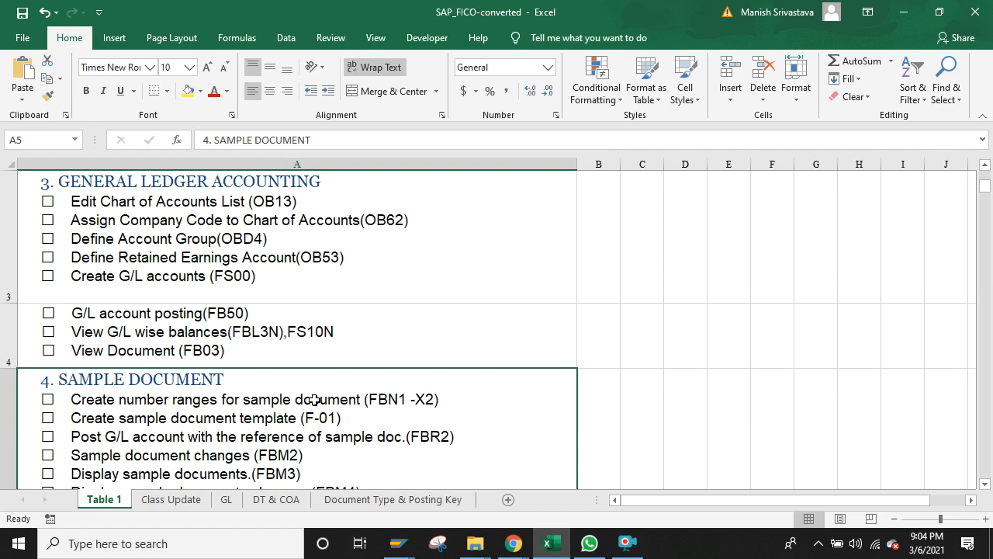
left_click(409, 544)
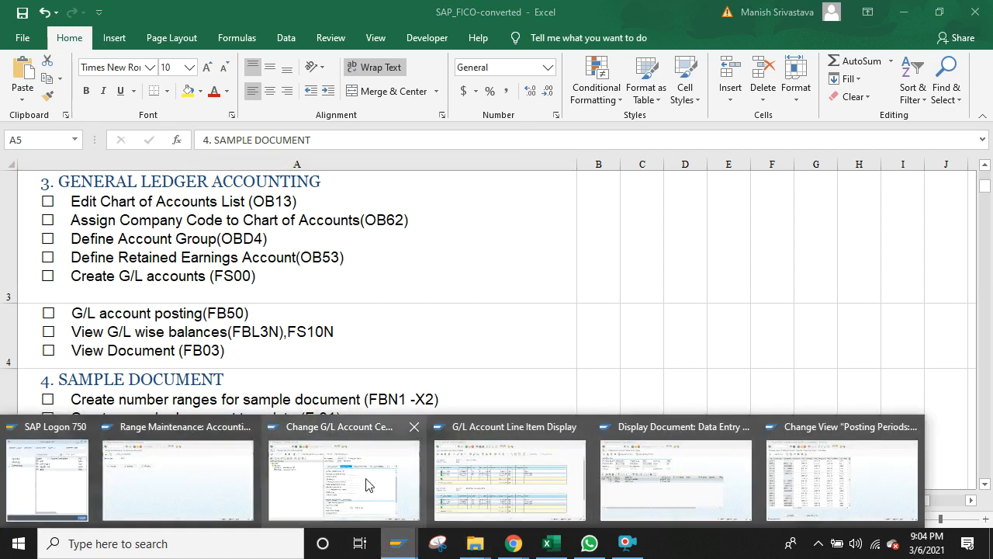
Step: Back out of the document display three times and return to the Easy Access menu with /n
left_click(369, 485)
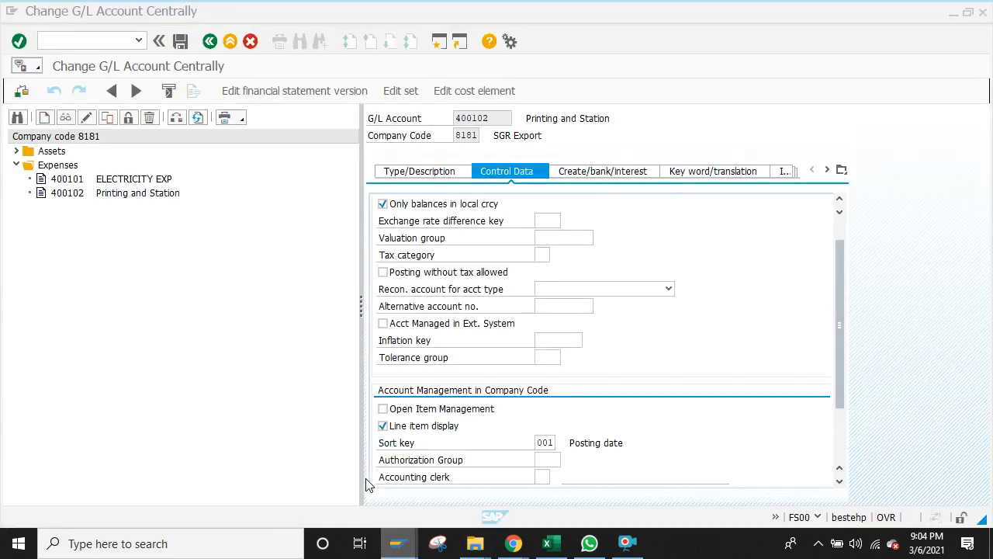
left_click(397, 541)
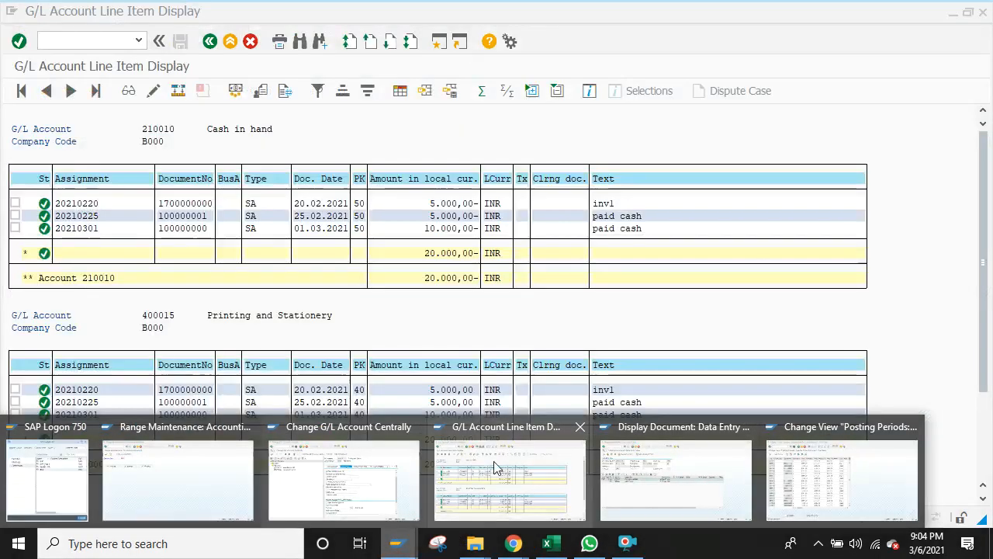
left_click(621, 499)
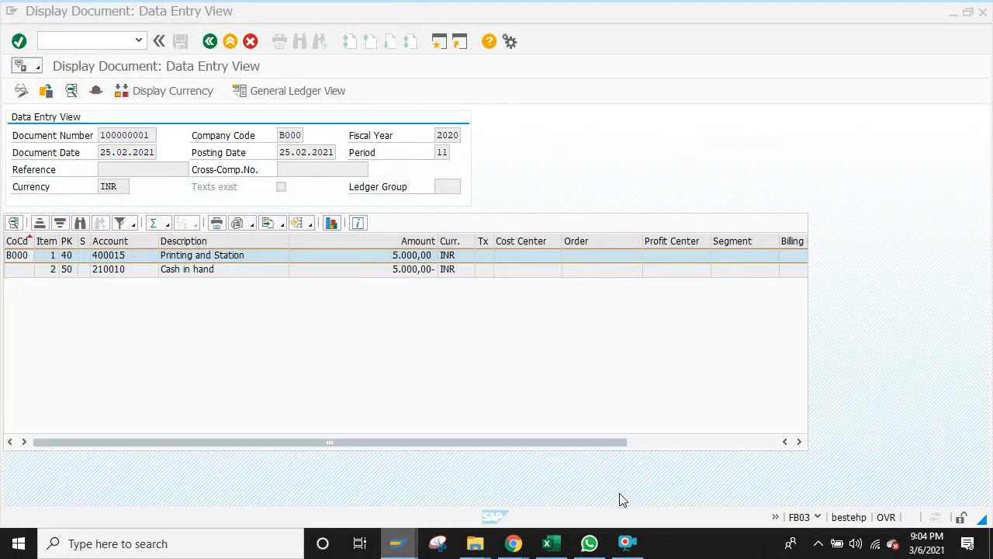
left_click(210, 42)
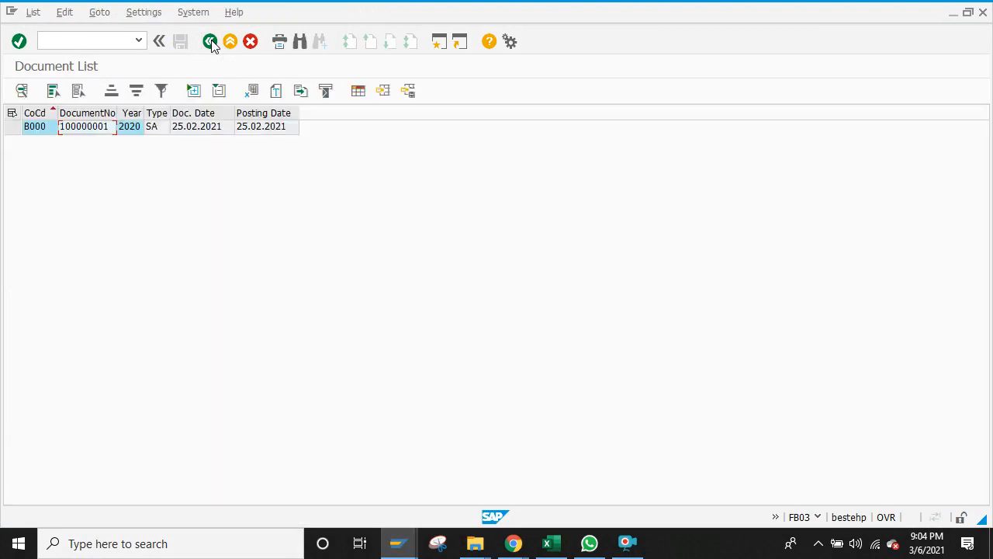
left_click(210, 42)
left_click(210, 42)
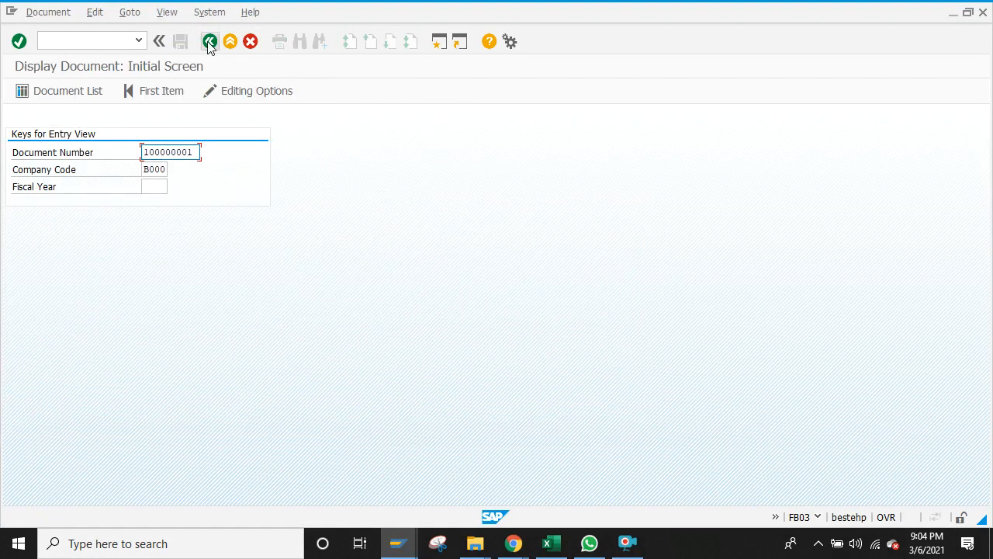
left_click(124, 41)
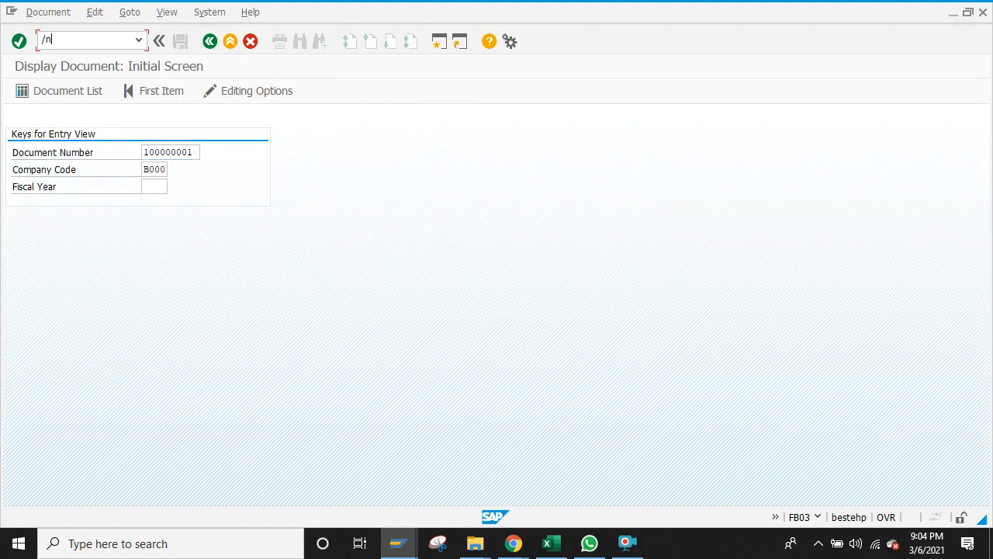
type("/n")
key("Return")
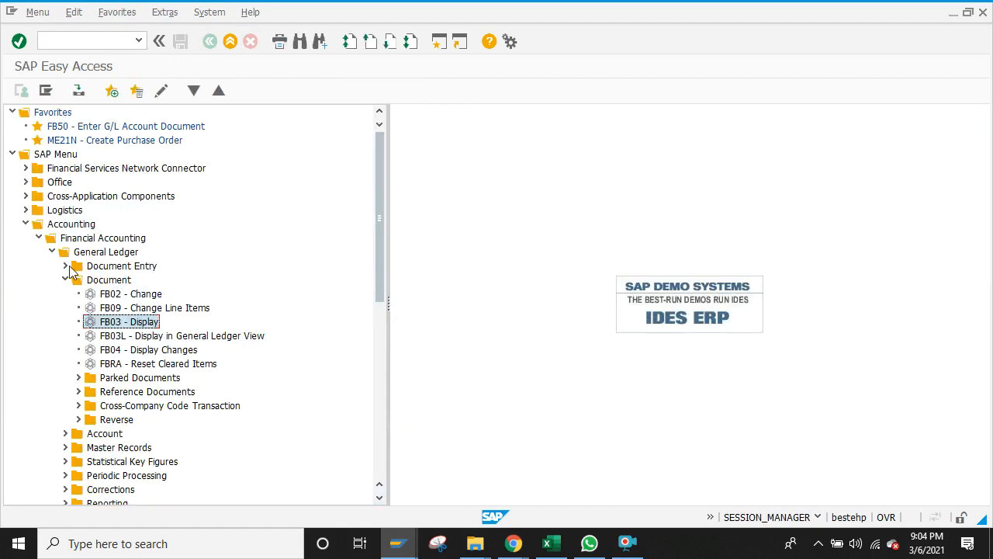
Step: Expand General Ledger > Document Entry > Reference Documents to reveal F-01 Sample Document
left_click(51, 252)
left_click(52, 252)
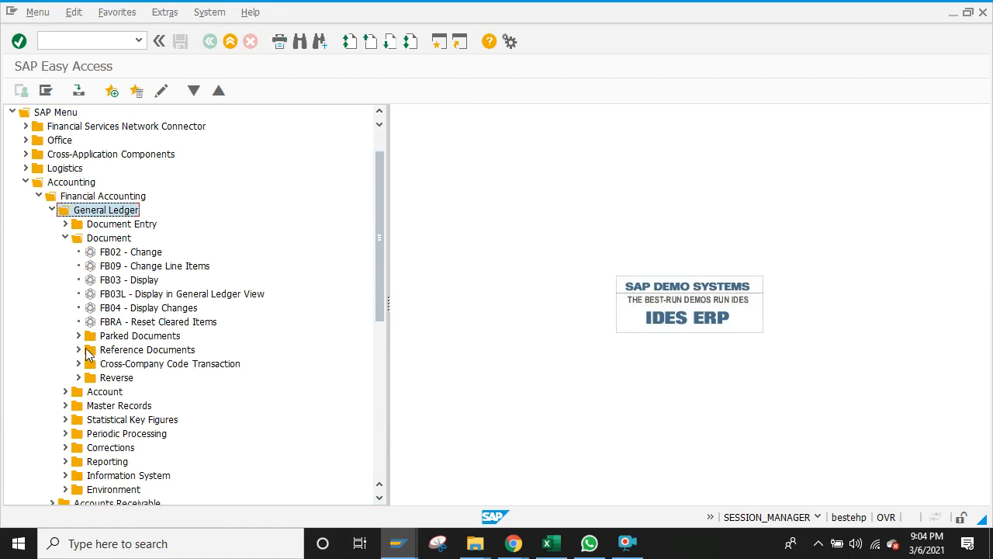
left_click(66, 239)
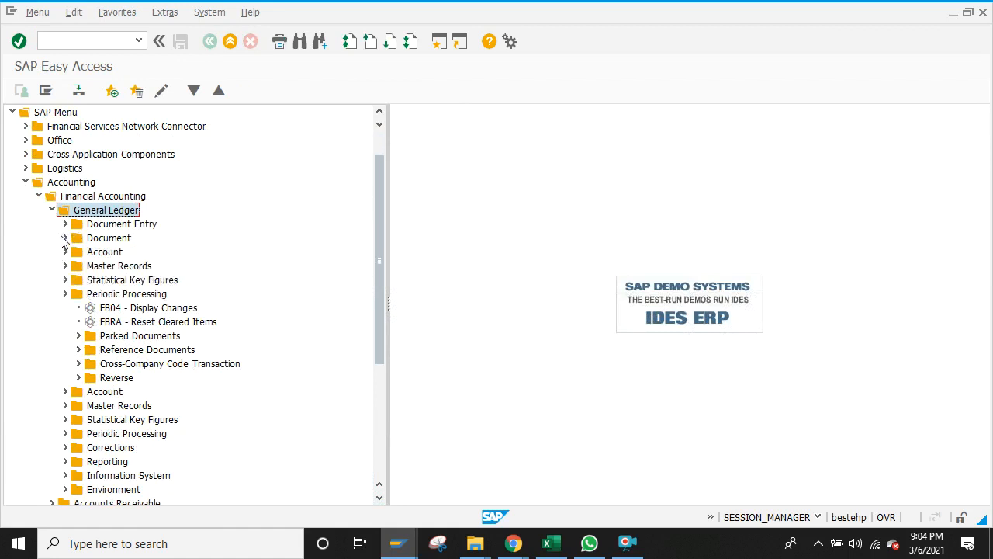
left_click(65, 225)
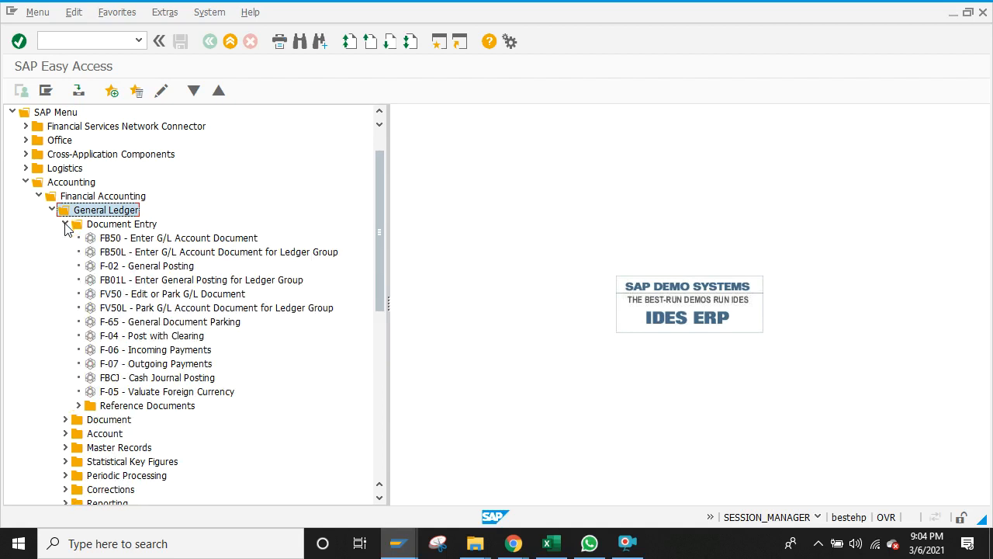
left_click(78, 405)
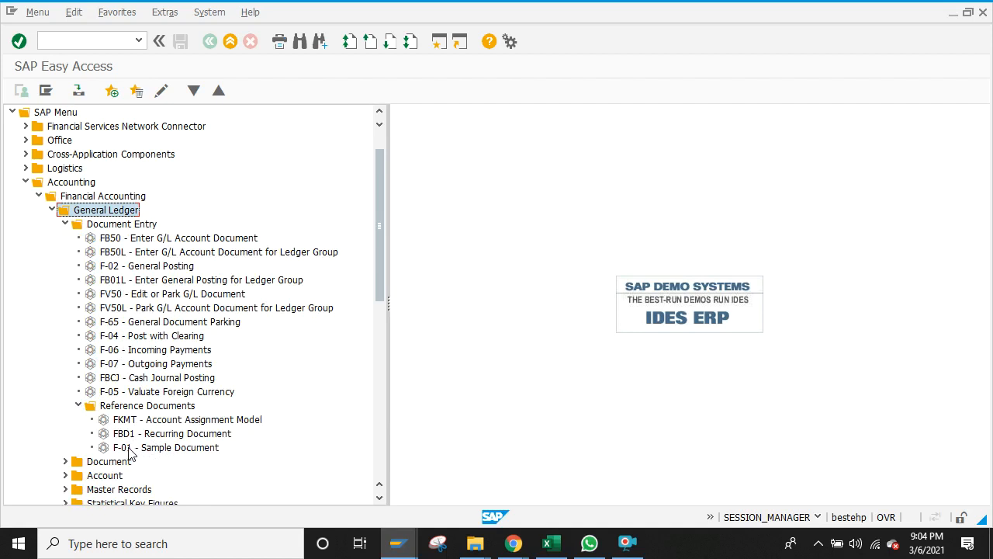
left_click(551, 544)
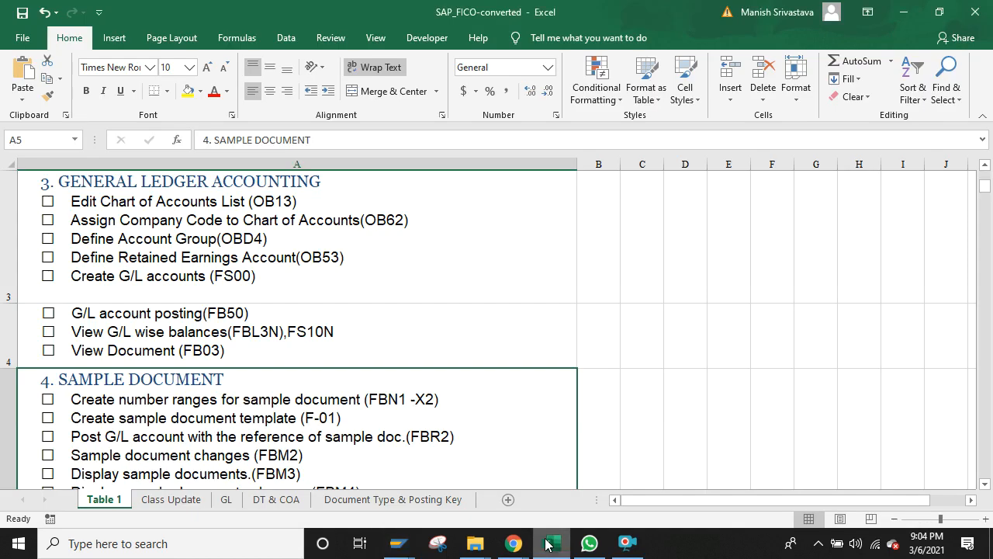
Step: On the Class Update sheet, enter 'Convence Paid', Dr, 100 in row 112
left_click(164, 499)
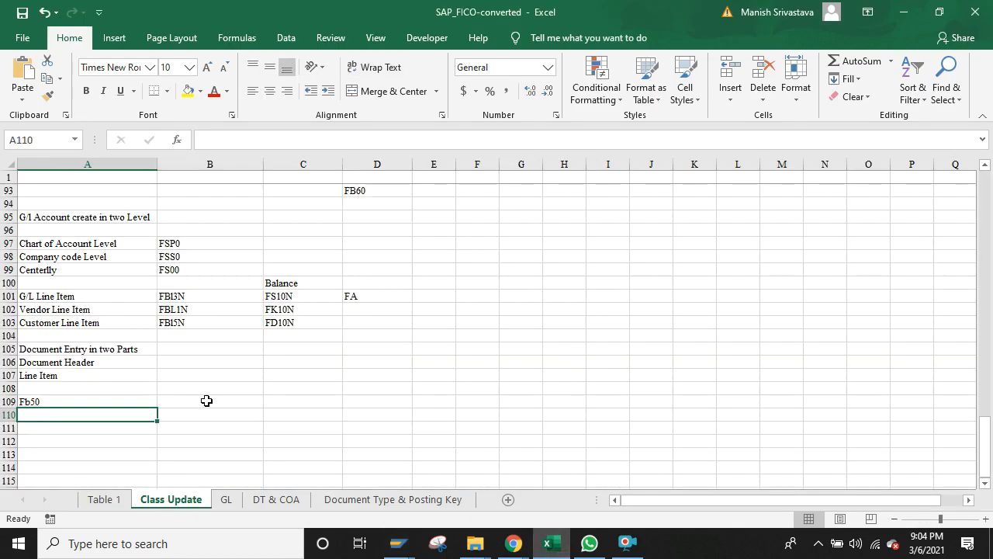
left_click(125, 440)
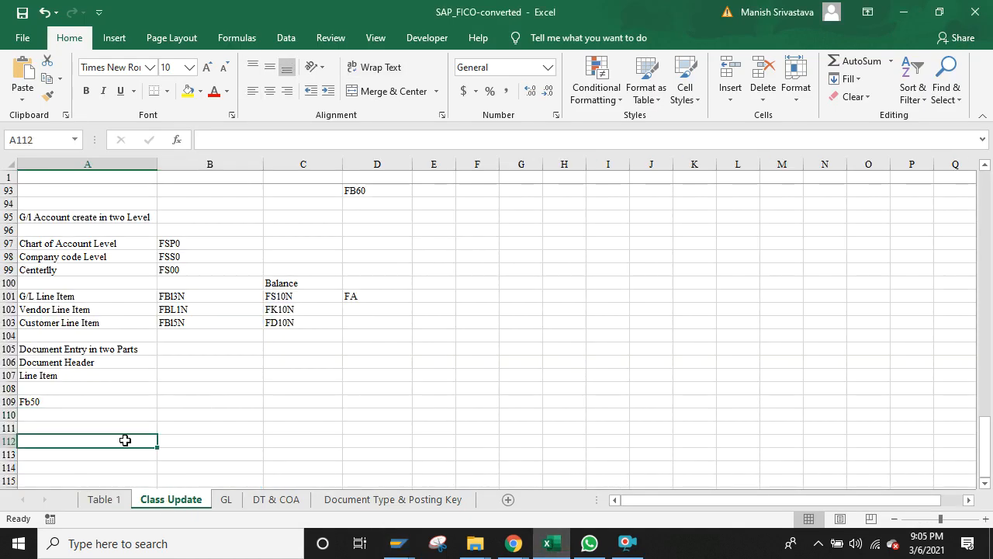
type("Conve")
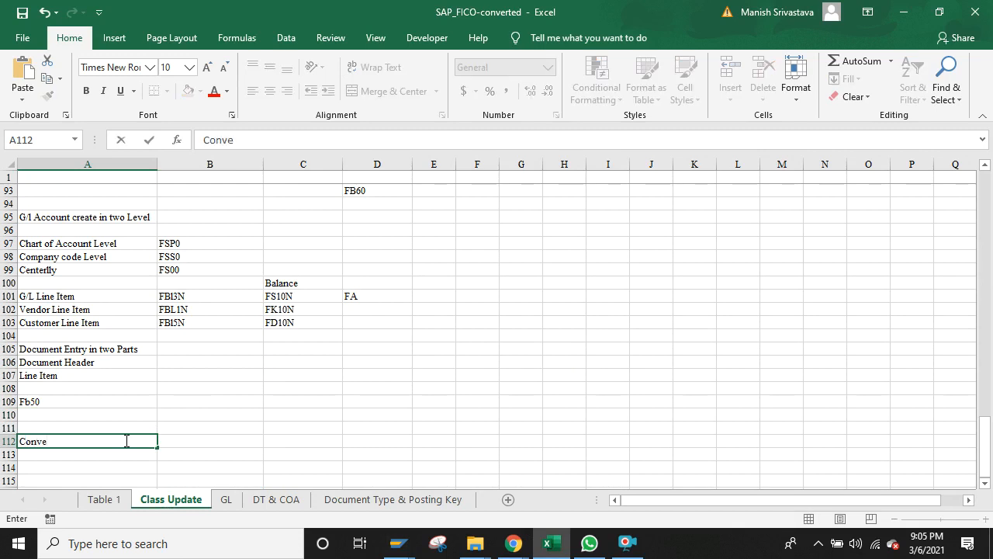
type("ce Paid")
key("Return")
key("Return")
key("Up")
key("Up")
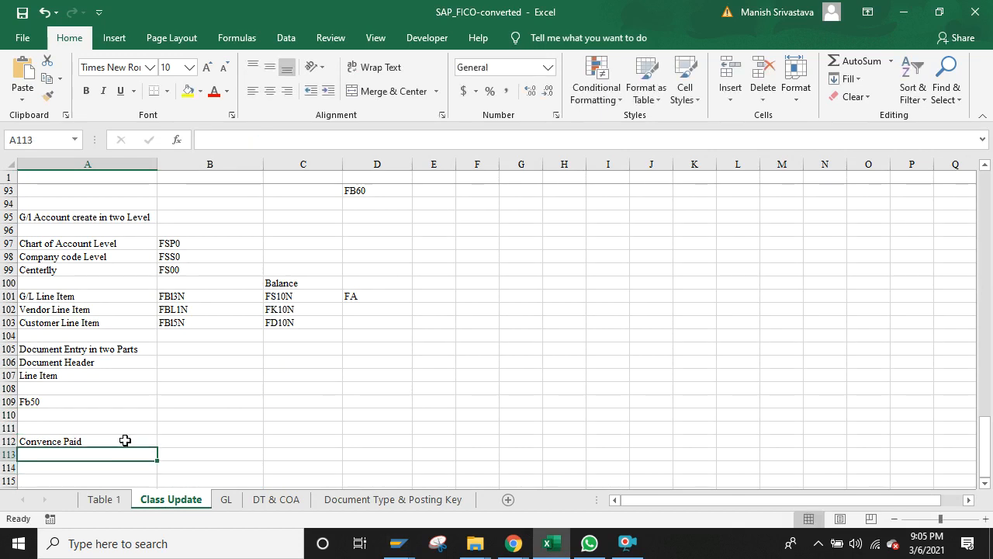
key("Right")
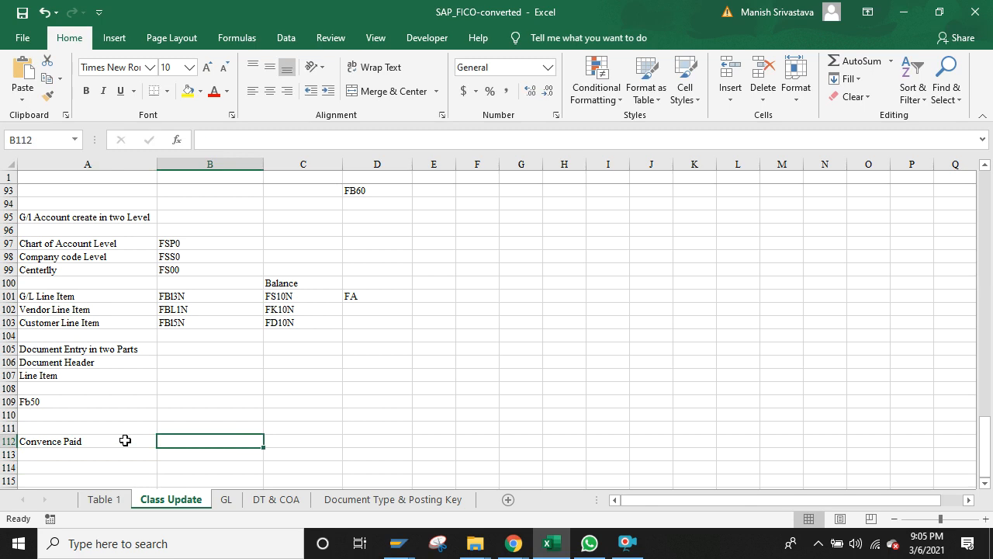
type("Dr")
key("Right")
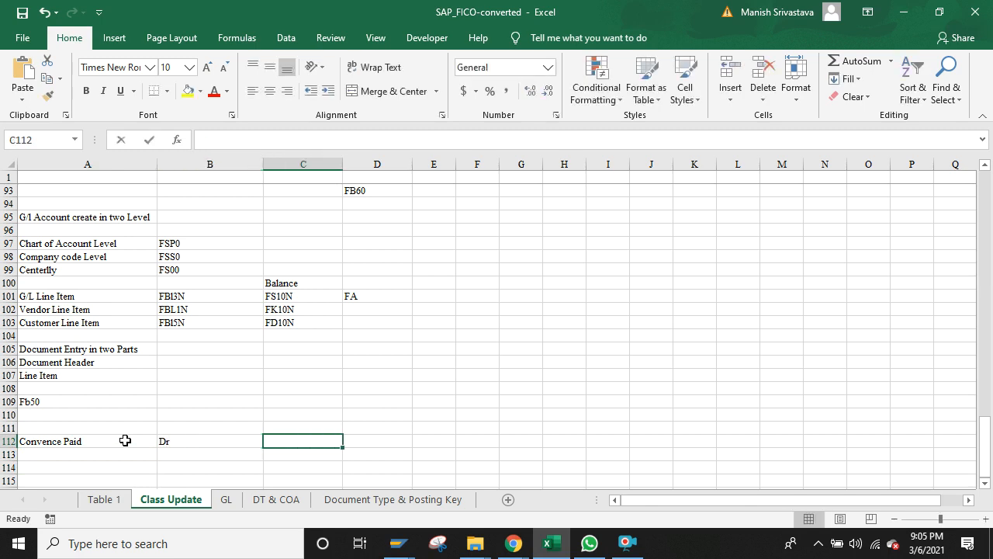
type("100")
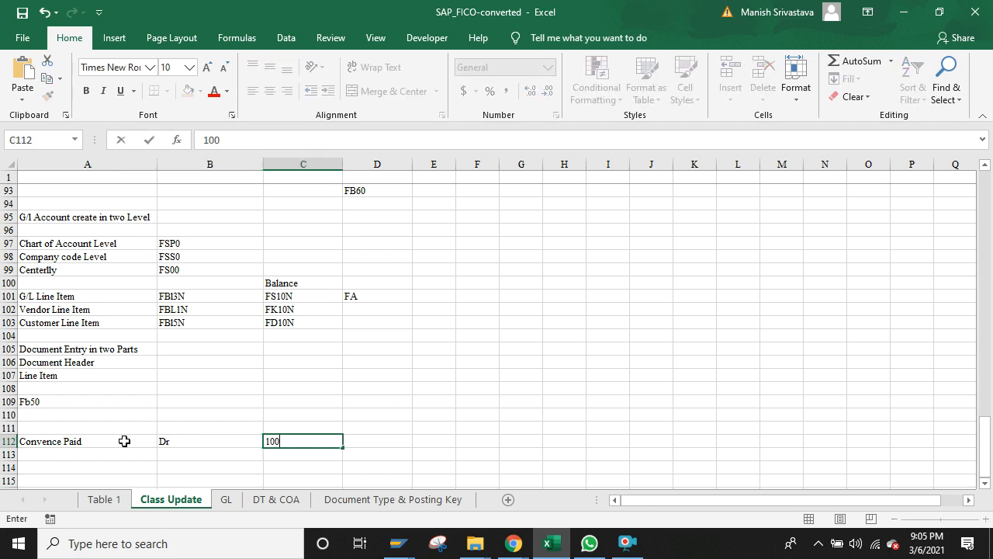
left_click(95, 452)
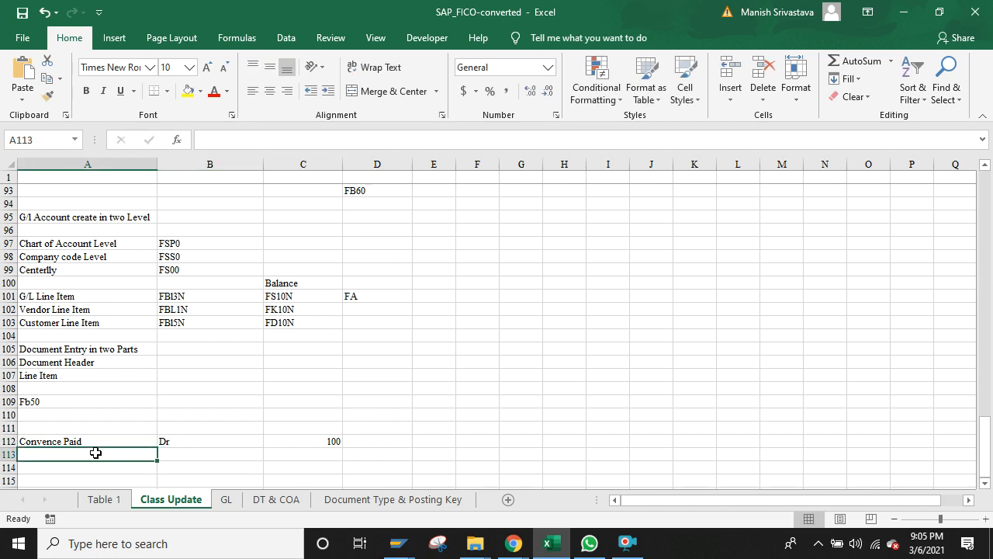
Step: Enter Cash, Cr, 100 in row 113
type("Cash")
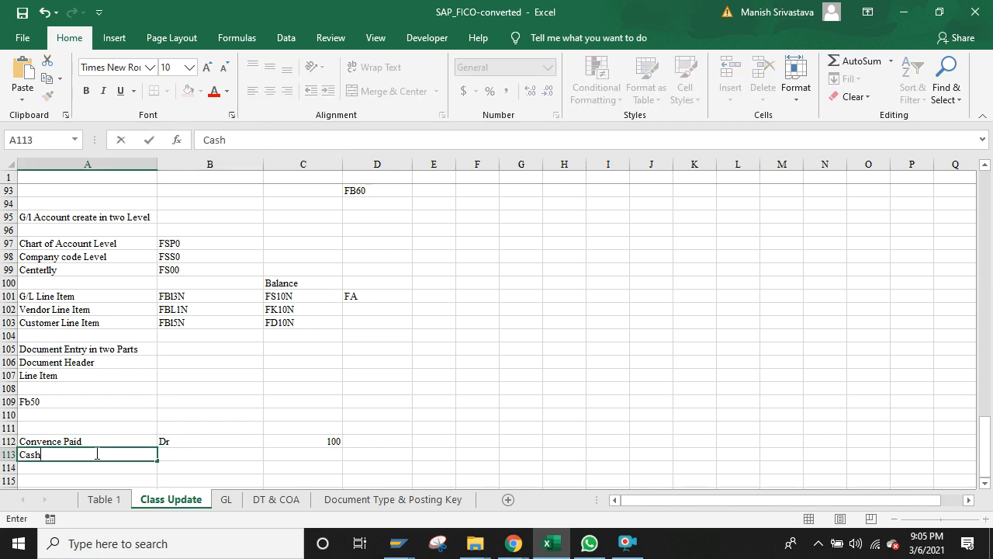
left_click(210, 459)
type("Cr")
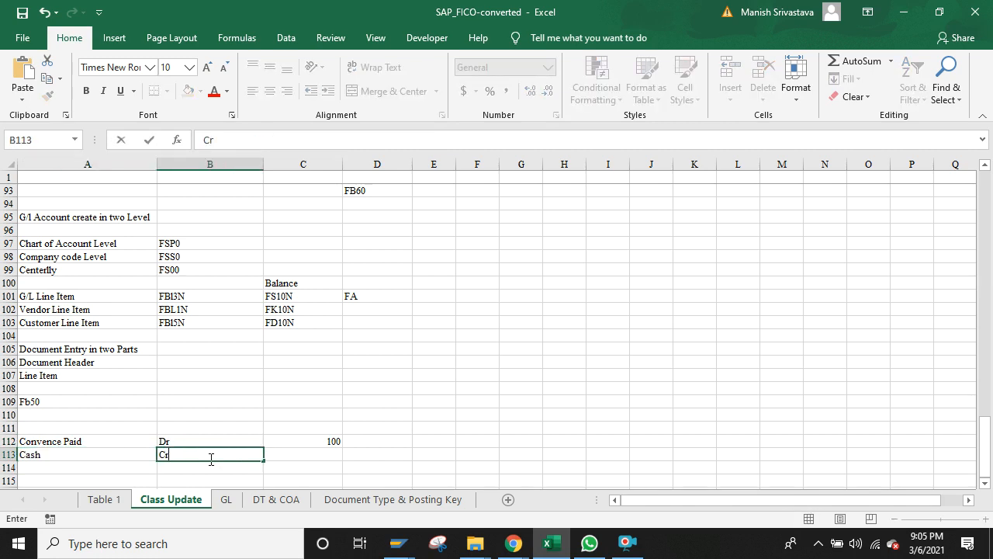
left_click(308, 457)
type("100")
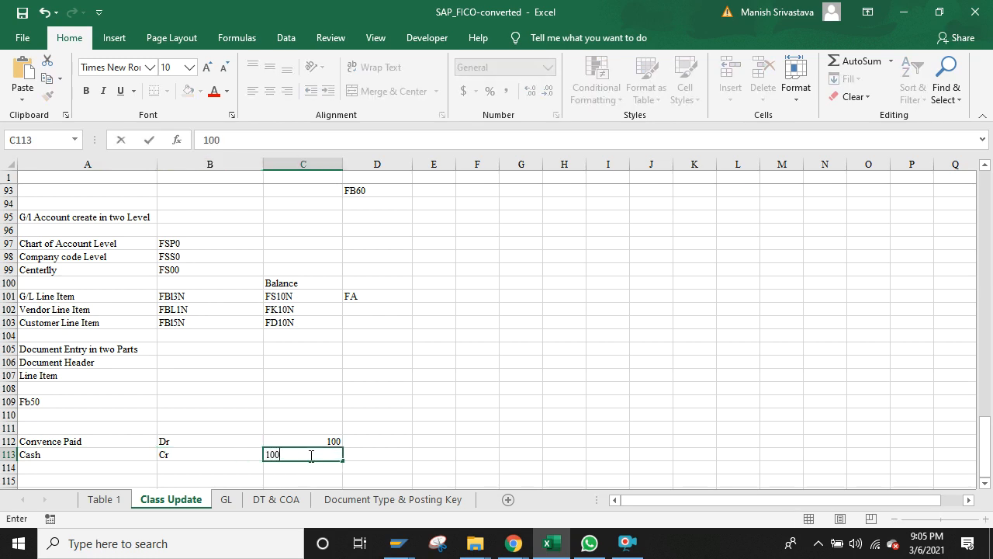
type("0")
key("BackSpace")
key("Return")
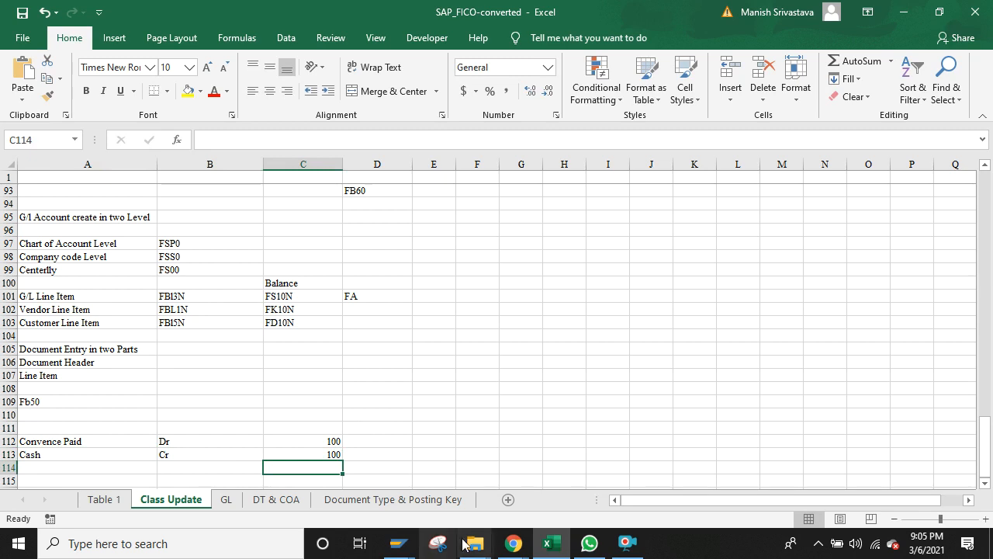
Step: Toggle the Google Meet microphone off and back on
mouse_move(512, 544)
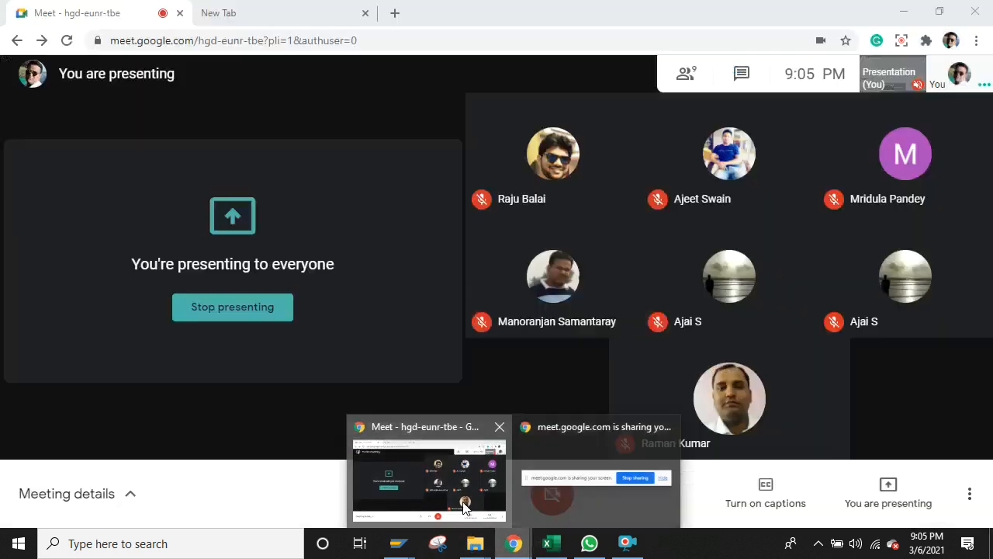
left_click(463, 505)
left_click(446, 498)
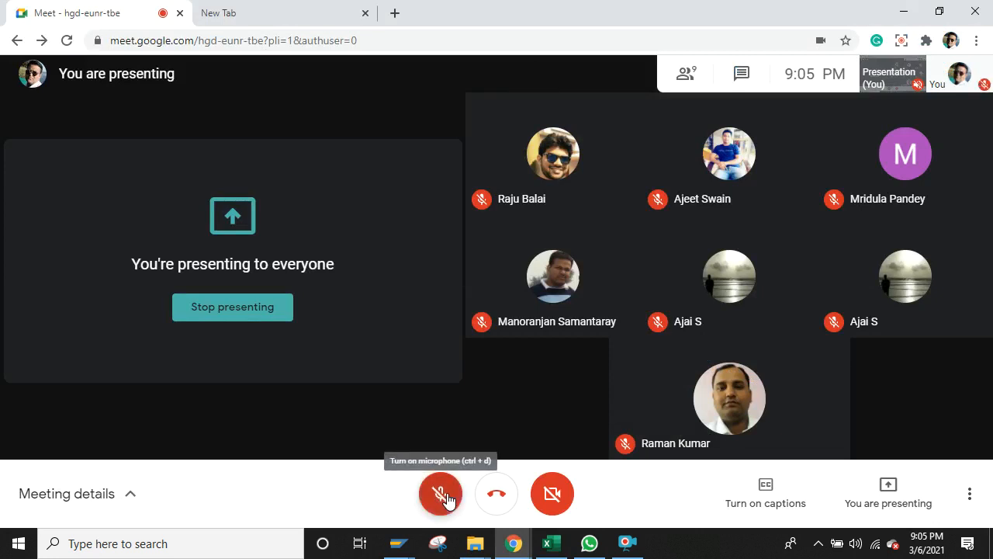
left_click(627, 543)
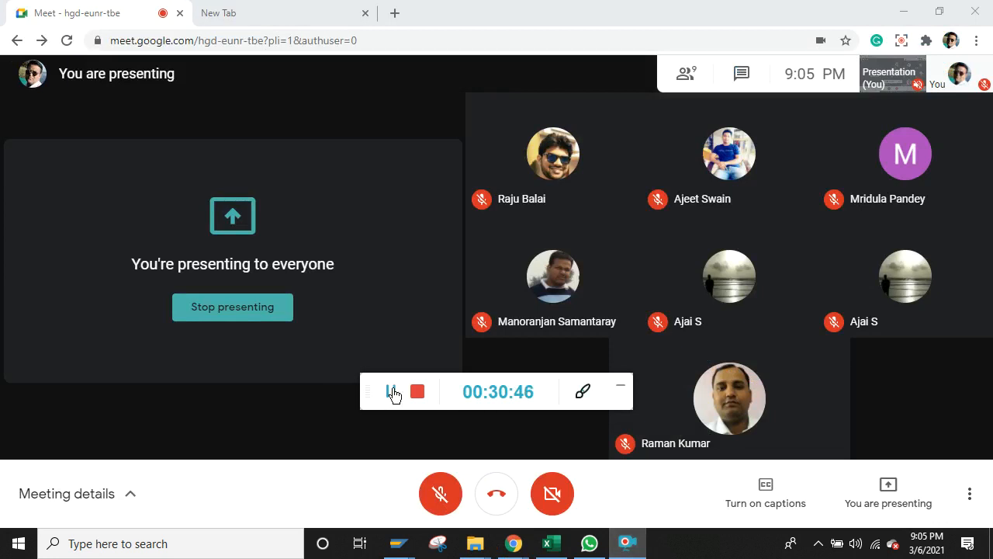
left_click(441, 496)
left_click(441, 496)
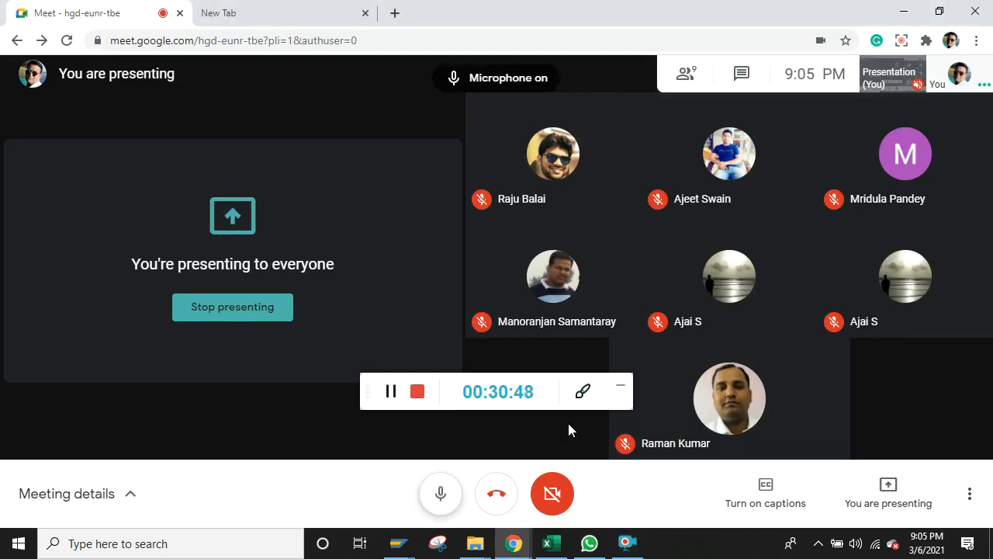
Step: Hide the screen recorder controls and bring SAP Easy Access back to the front
left_click(621, 387)
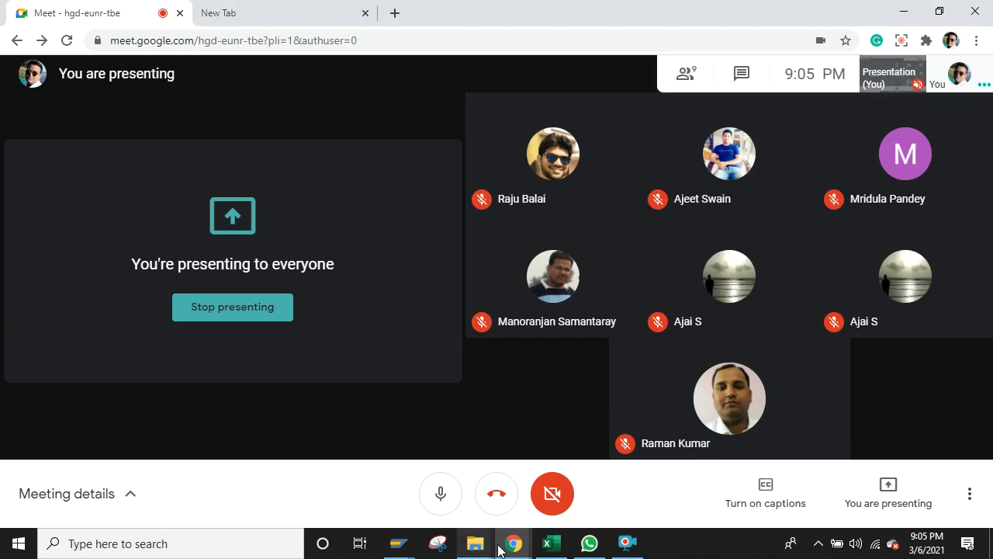
mouse_move(397, 545)
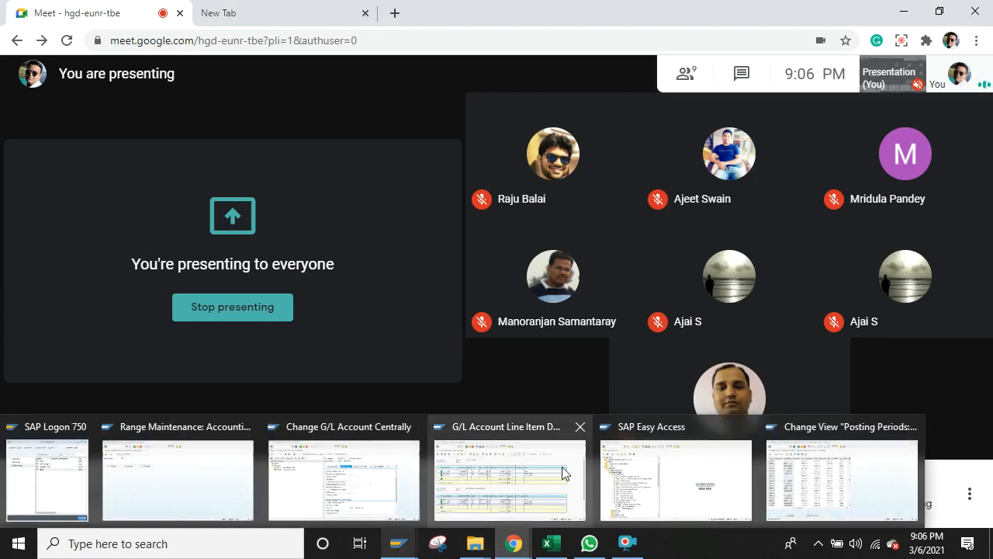
left_click(636, 471)
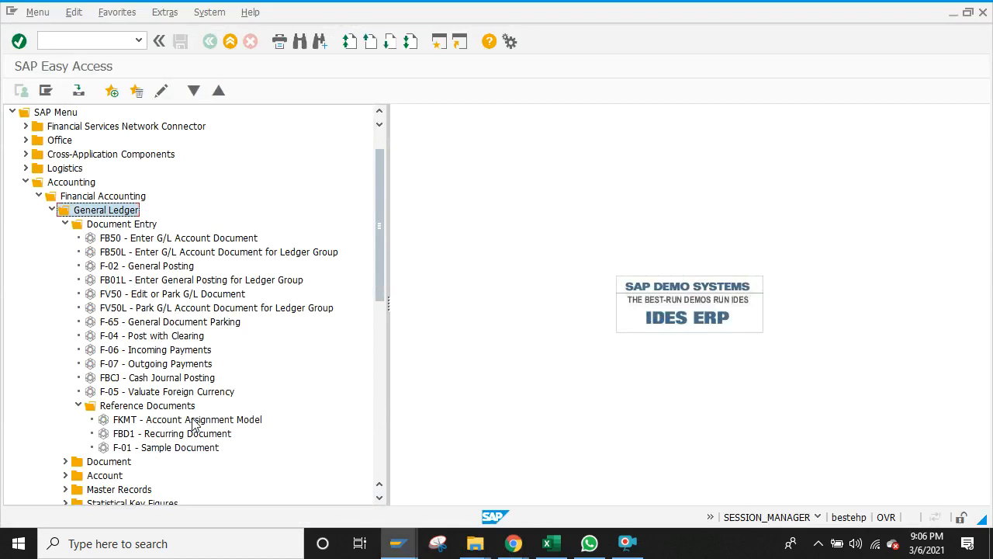
Step: In the Excel class notes workbook, move to cell D111 just above the Convence Paid entries
left_click(548, 543)
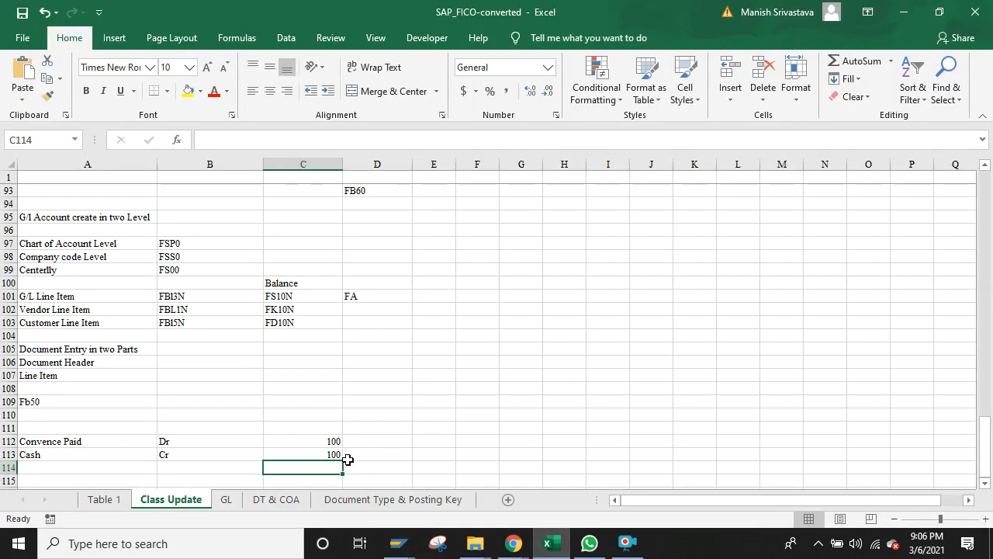
left_click(97, 444)
key("Right")
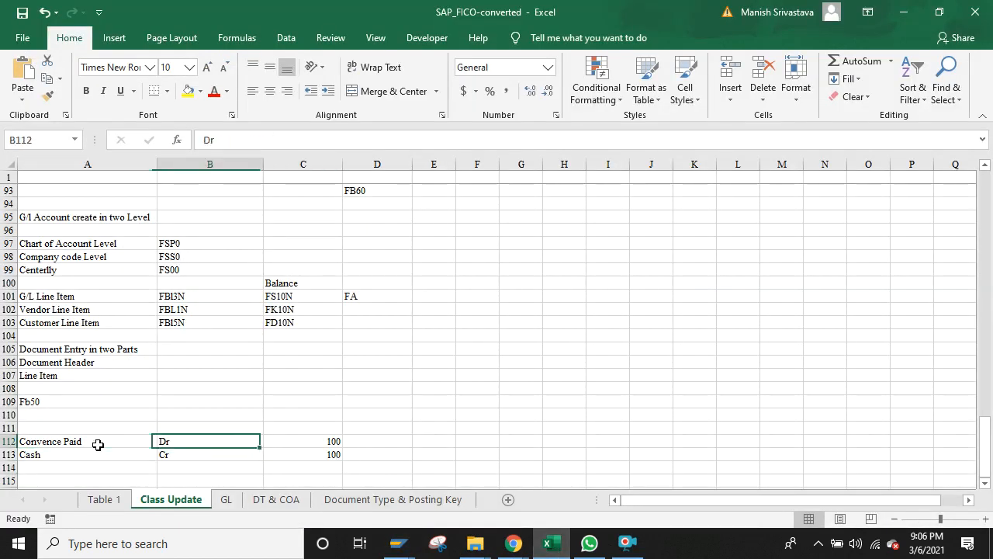
key("Right")
key("Down")
key("Up")
key("Right")
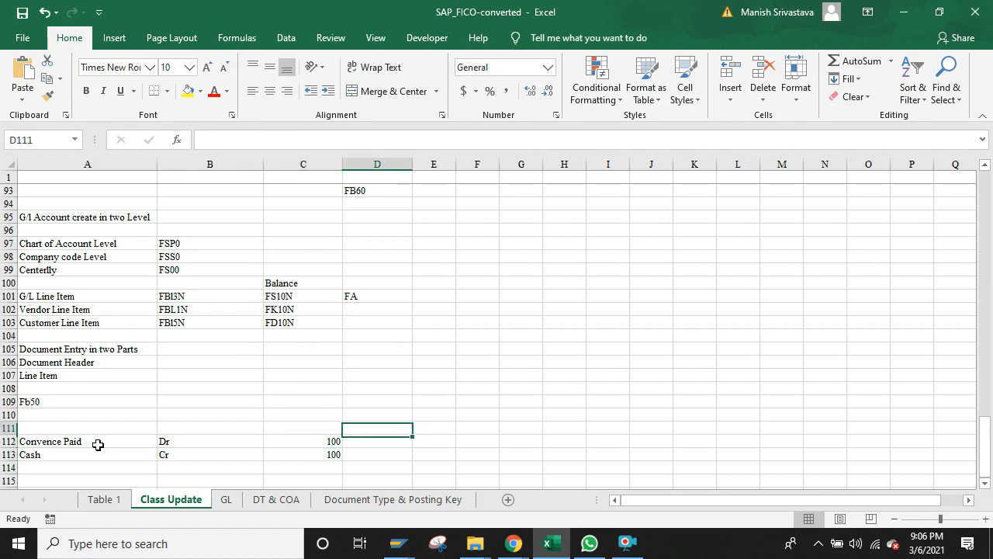
key("Up")
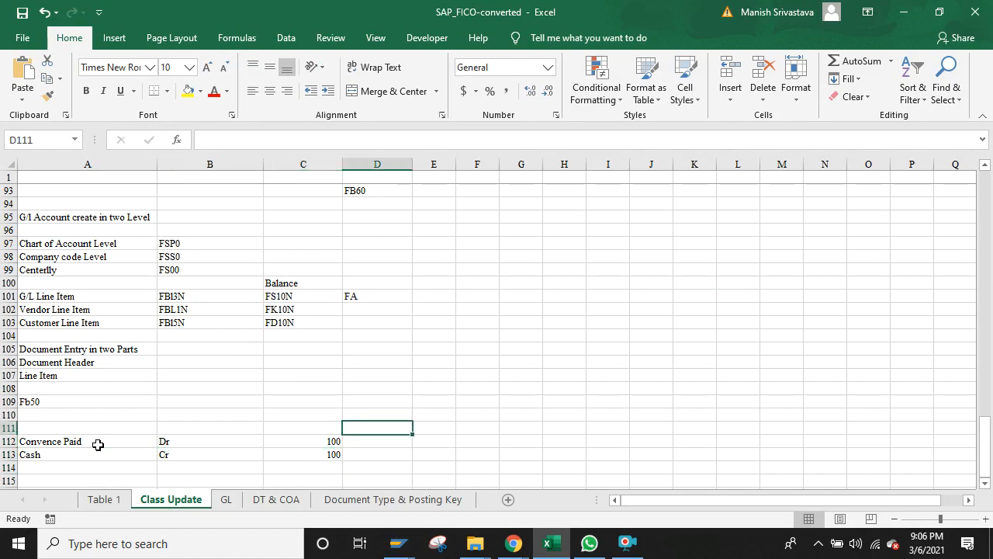
Step: Enter the headings 'Sample Document' in D111 and 'Reference' in E111, then return to SAP
type("SAm")
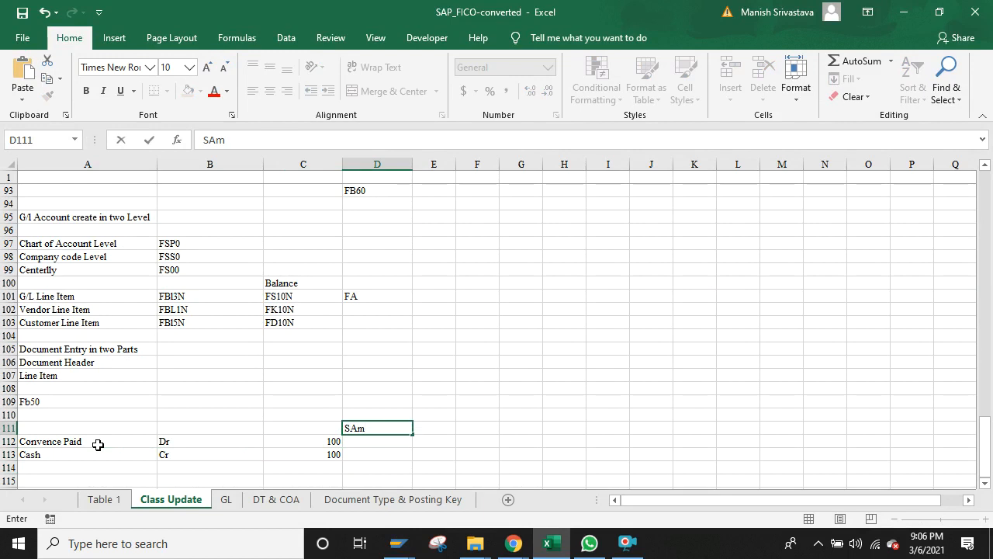
key("BackSpace")
key("BackSpace")
type("ampl")
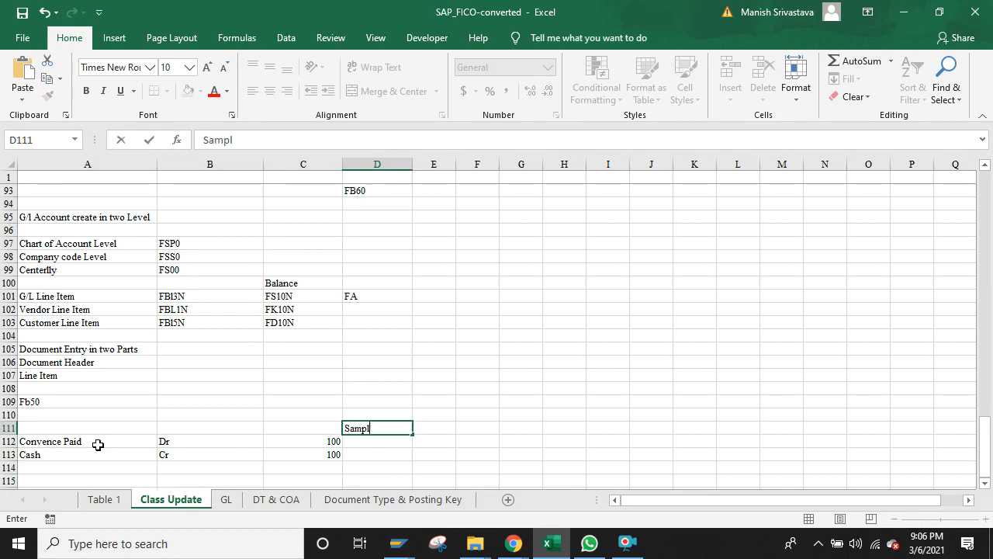
type("e Document")
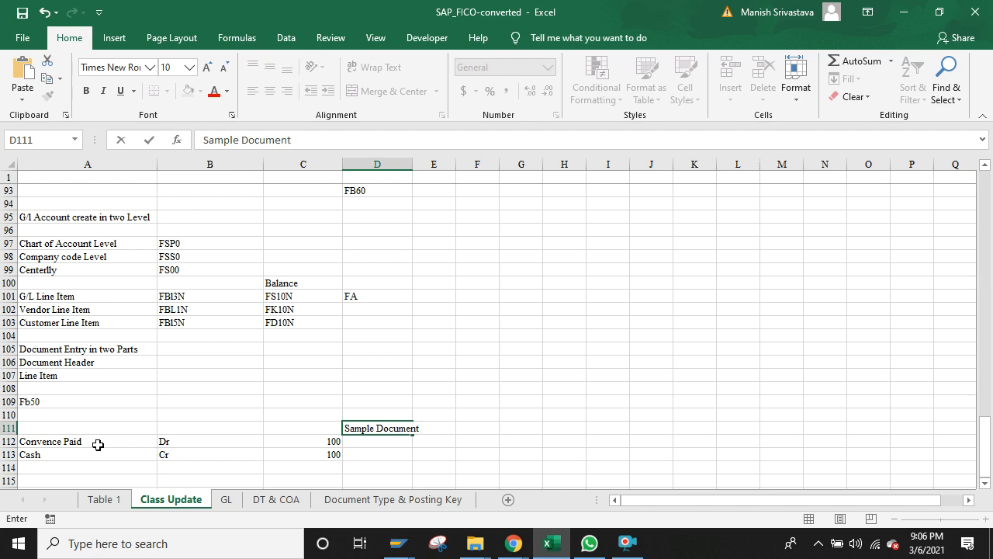
key("Tab")
type("Re")
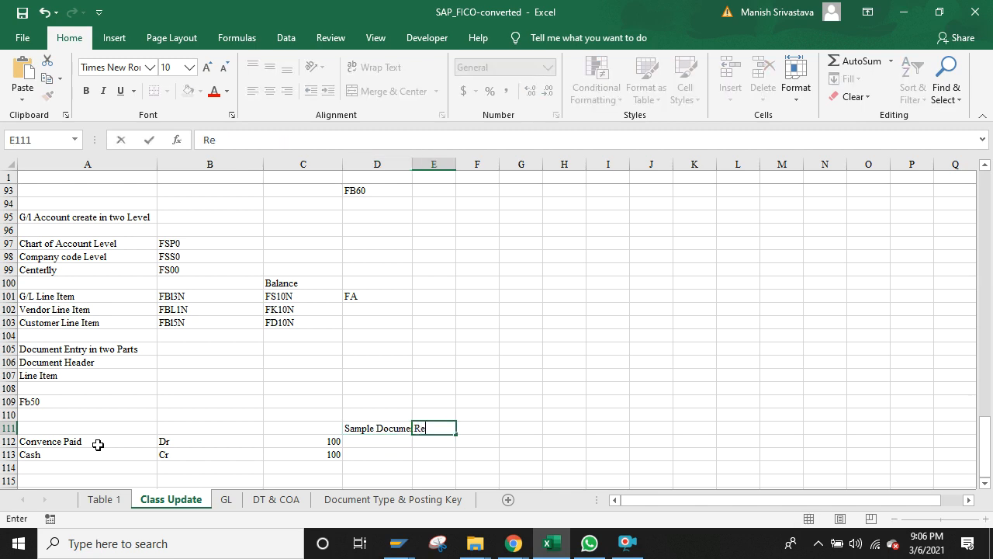
type("ference")
key("Return")
key("Up")
key("Left")
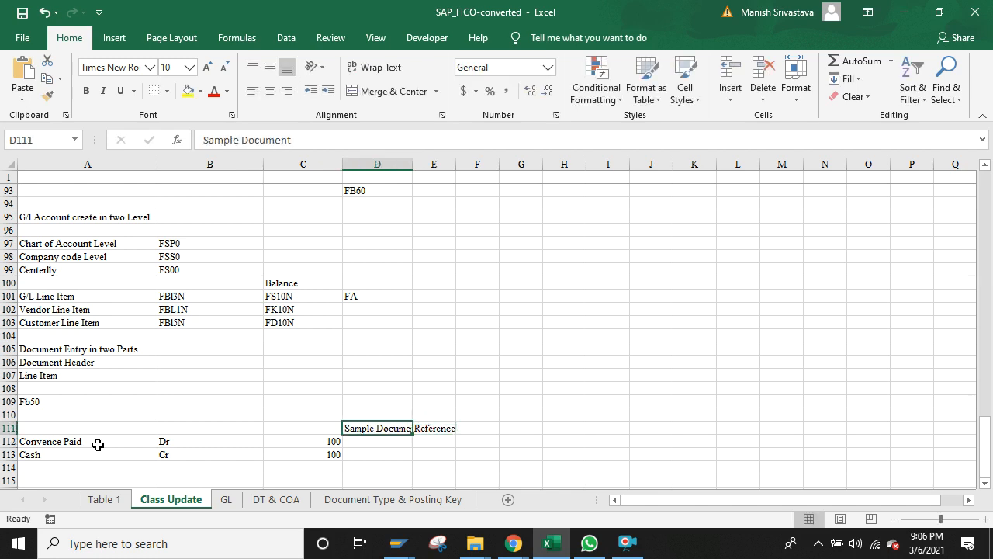
key("Down")
key("Down")
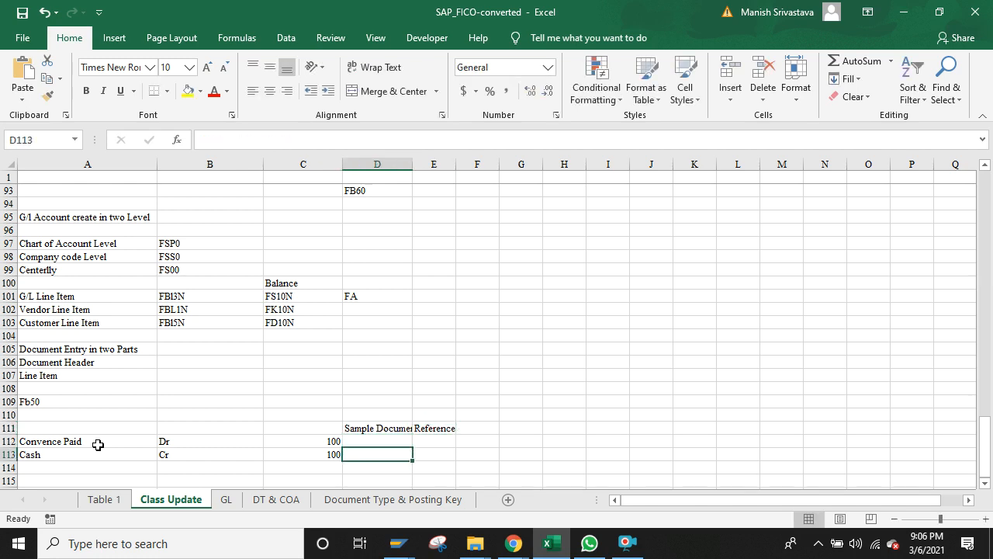
key("alt+Tab")
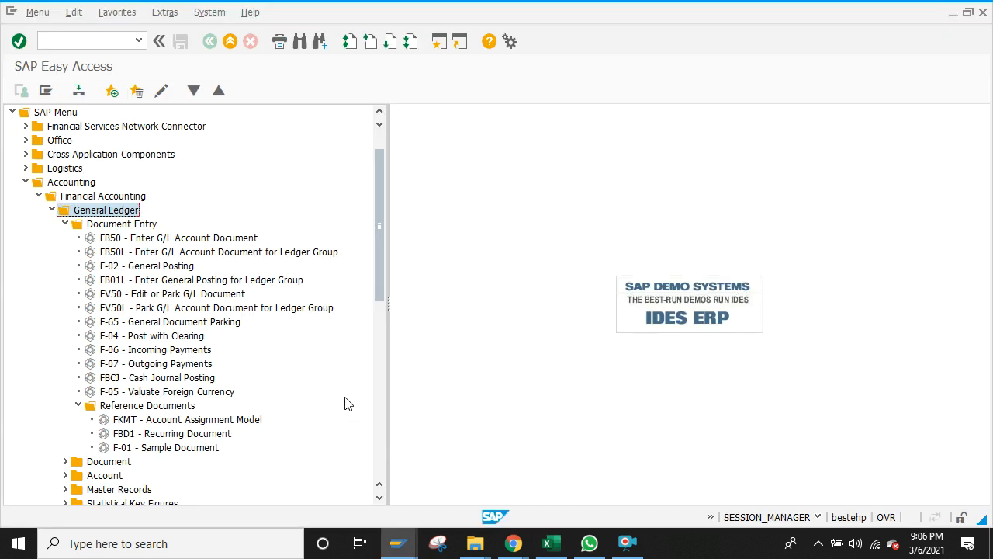
Step: Launch F-01 Enter Sample Document for B000 and change the document date to 01.03.2021
left_click(133, 450)
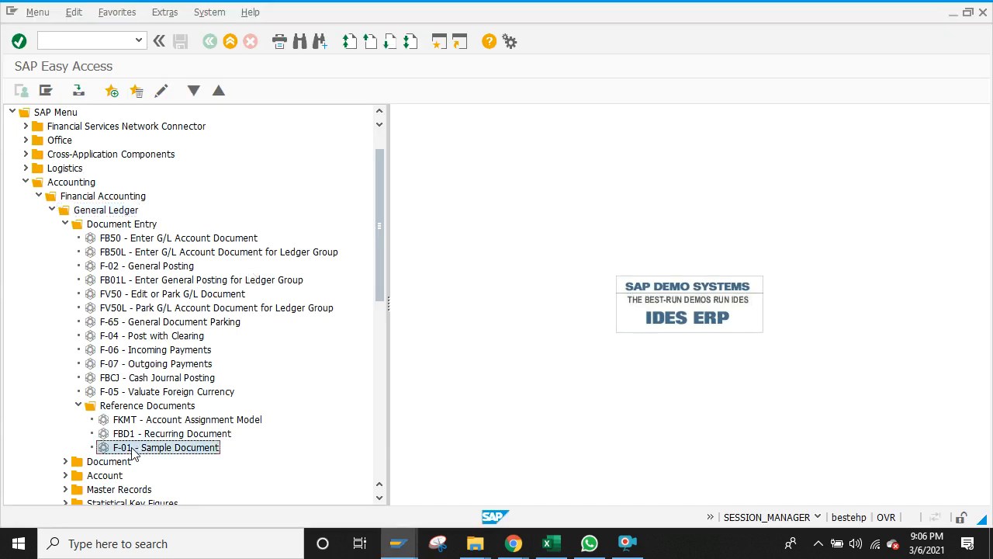
double_click(134, 450)
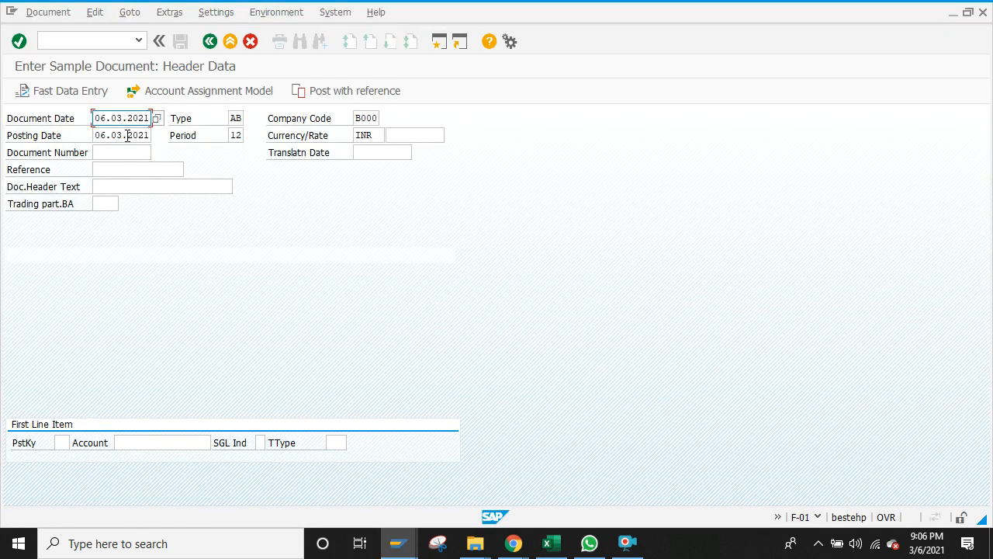
key("Delete")
key("Delete")
key("Delete")
type("01.03.202")
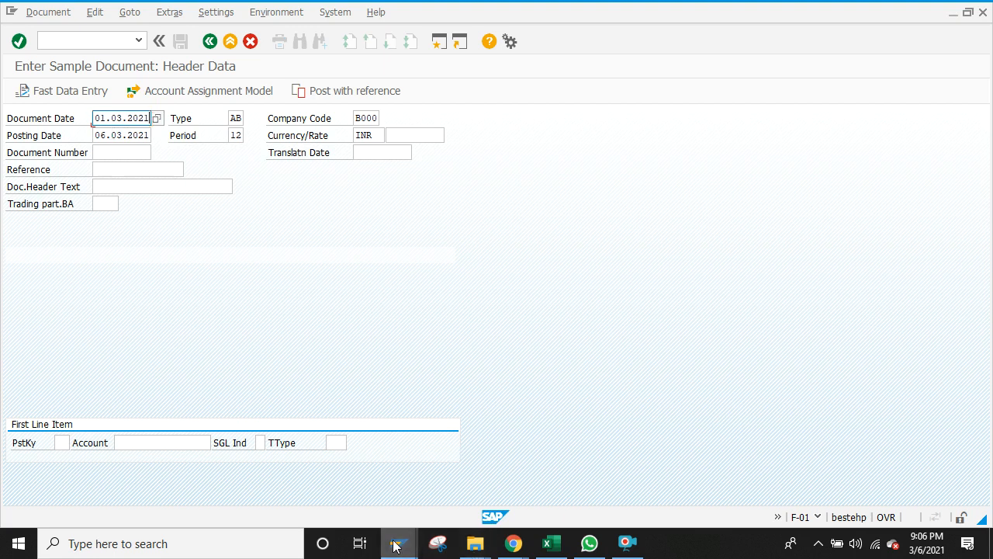
mouse_move(394, 546)
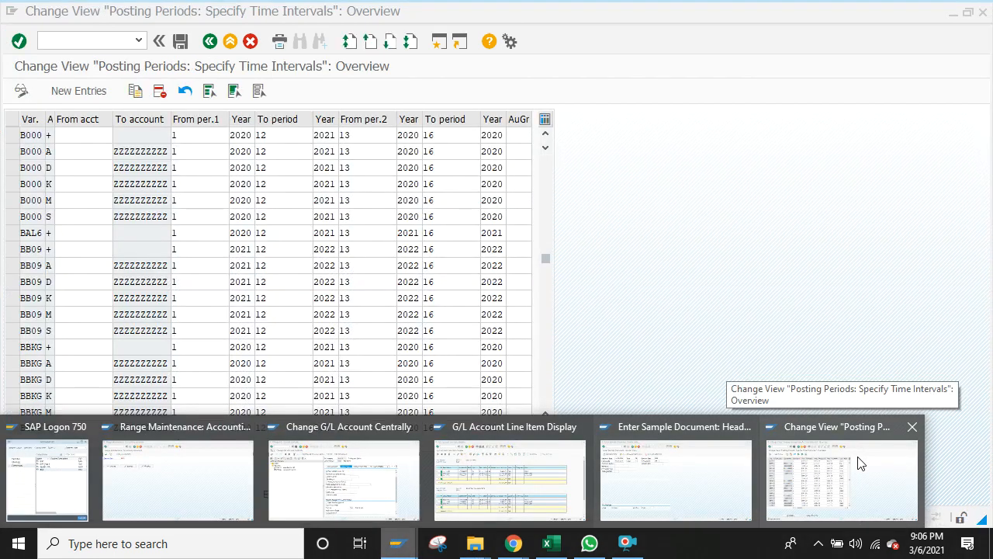
Step: Back out of the posting periods table, run FBN1 for accounting document ranges, and open a second session
left_click(860, 464)
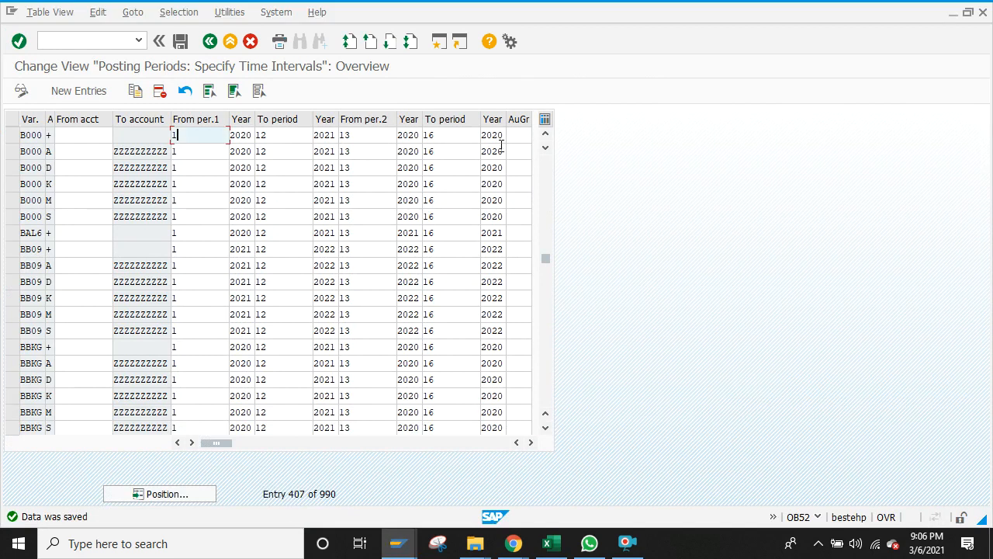
left_click(210, 42)
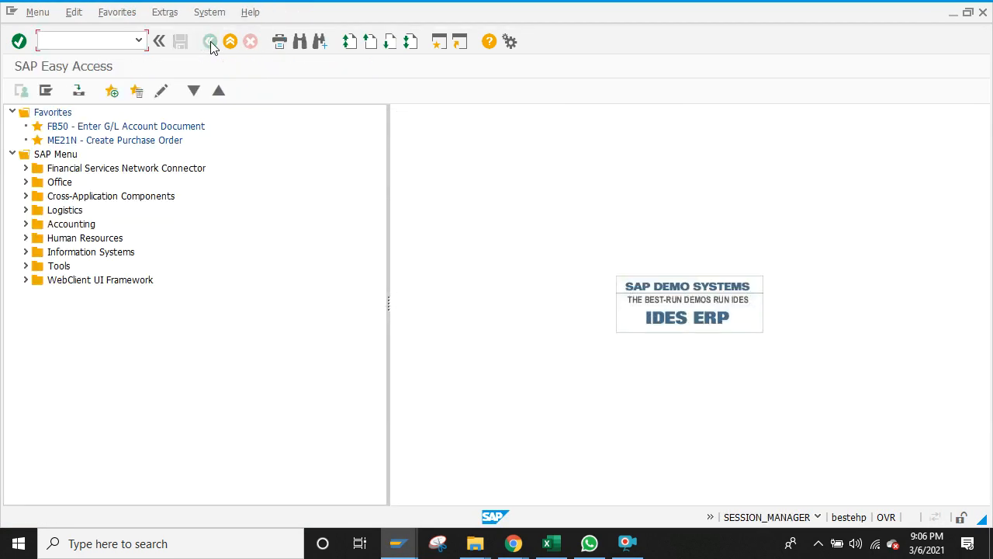
type("fbn1")
key("Return")
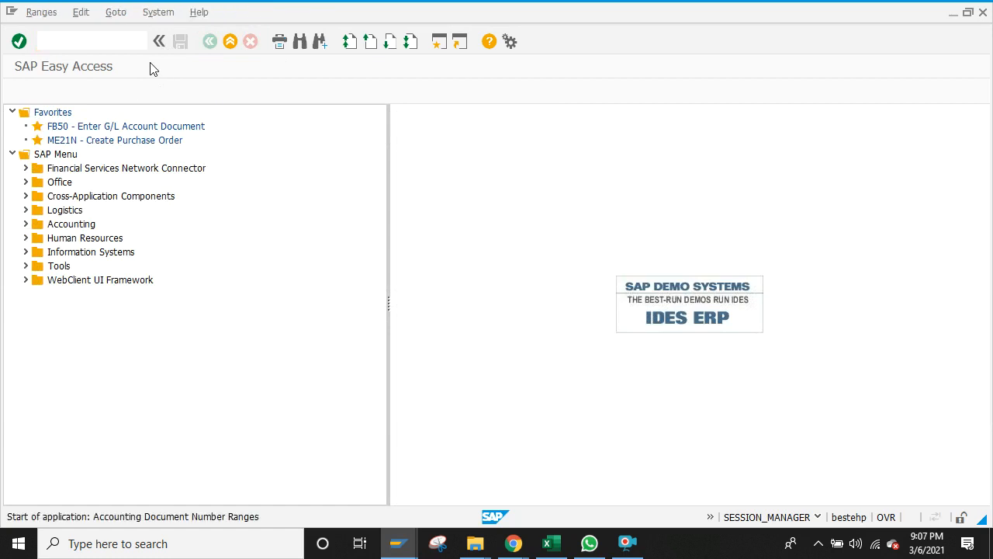
left_click(437, 42)
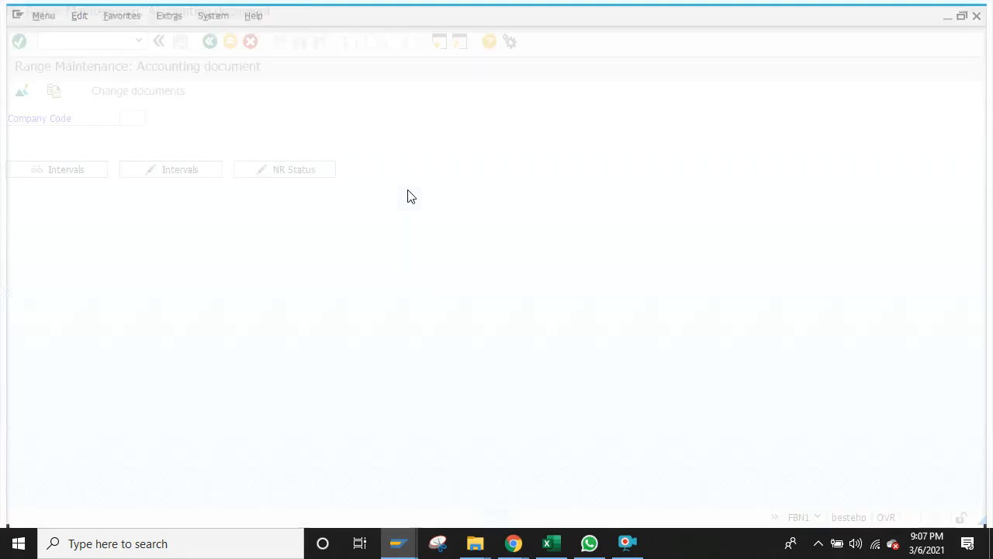
Step: In SPRO's Reference IMG, expand Financial Accounting (New) down to Document Number Ranges > Documents in Entry View
type("spro")
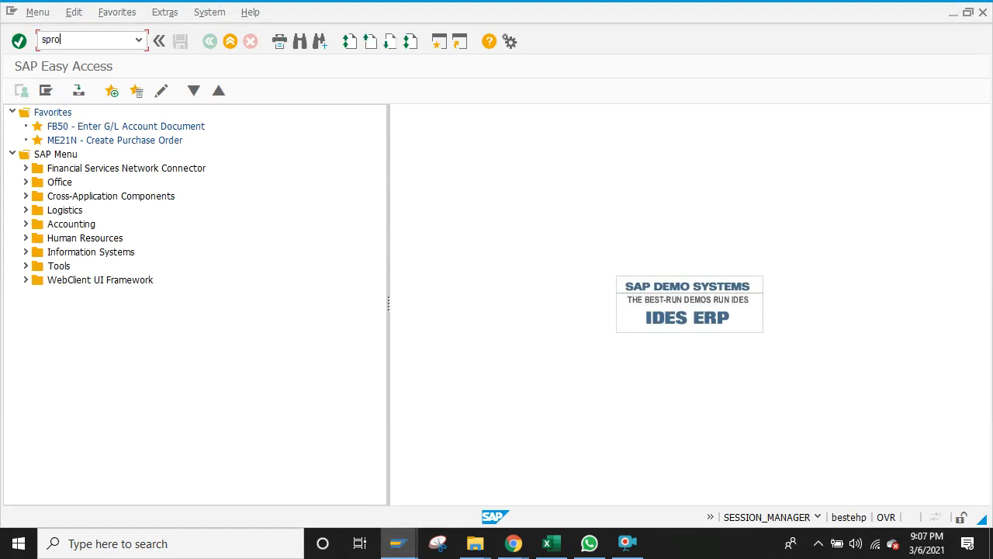
key("Return")
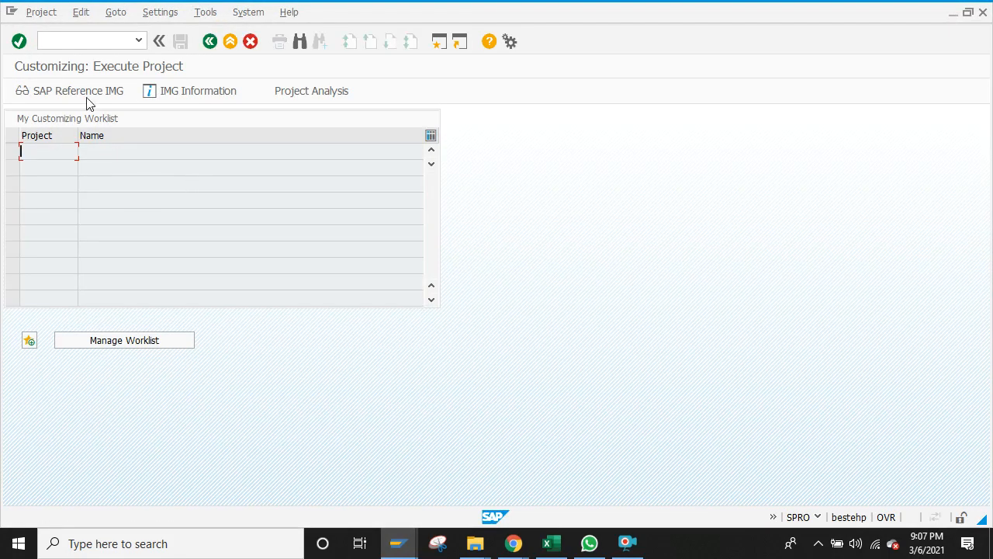
left_click(86, 94)
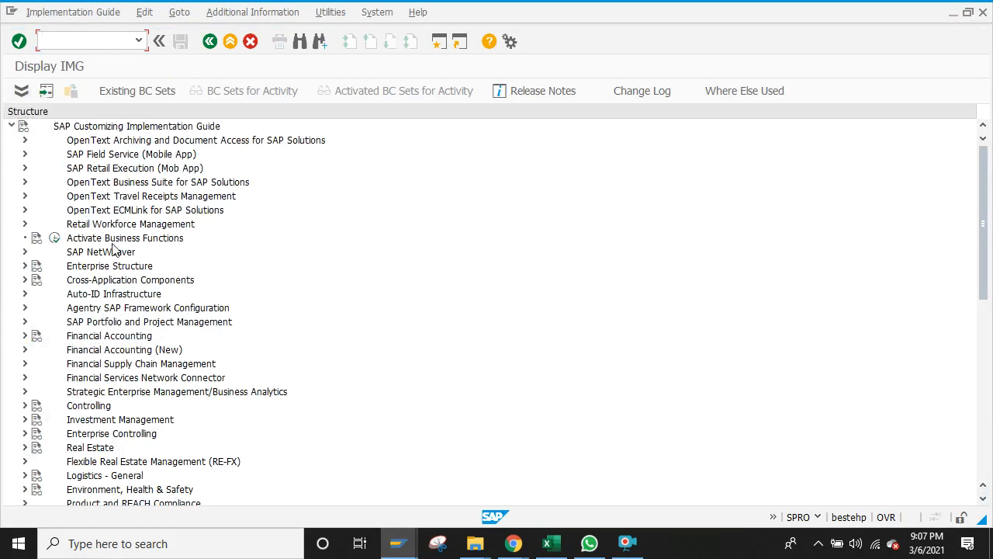
left_click(25, 349)
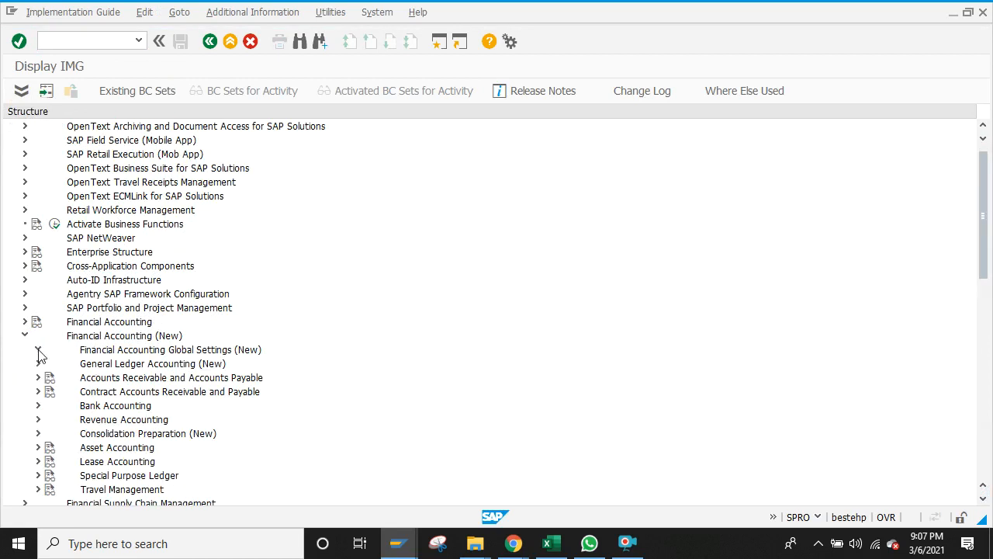
left_click(39, 351)
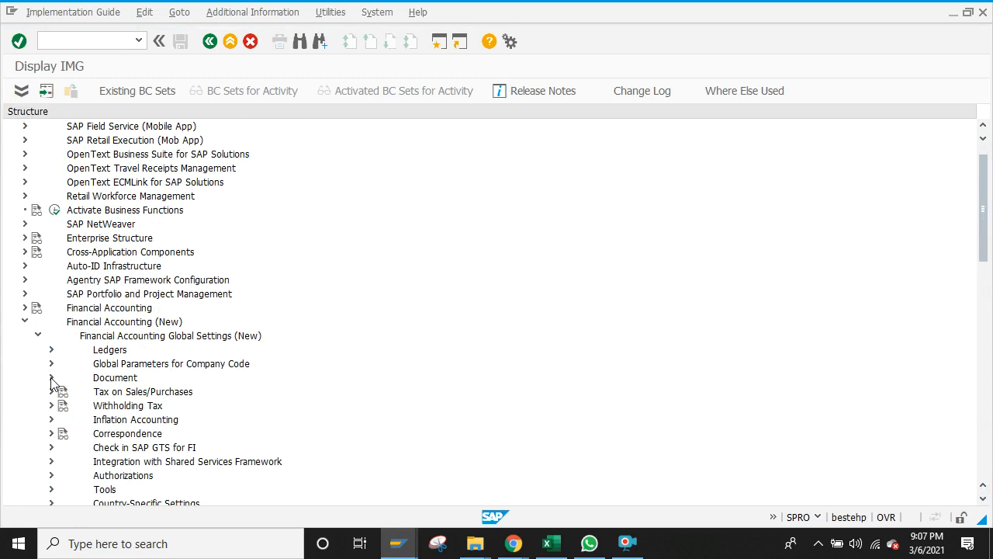
left_click(51, 378)
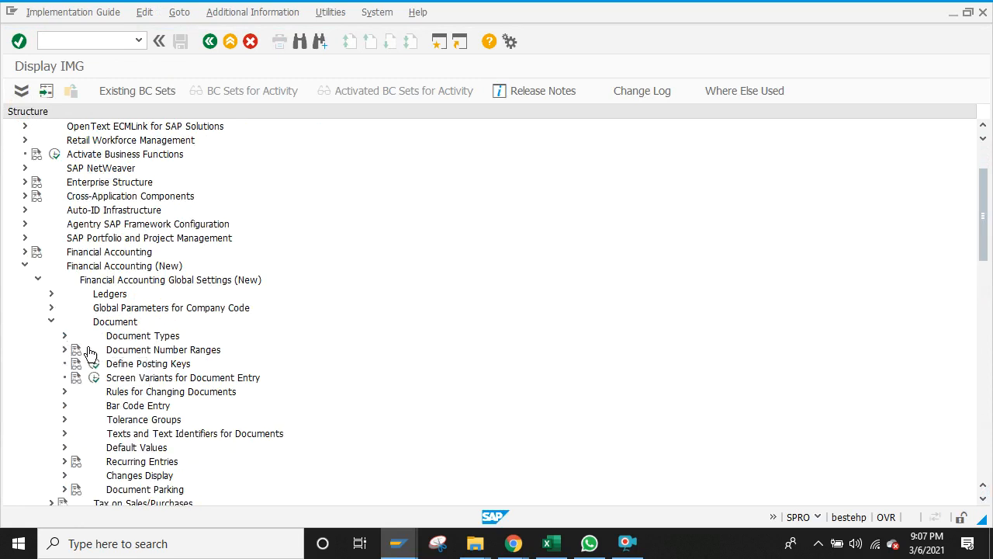
left_click(66, 350)
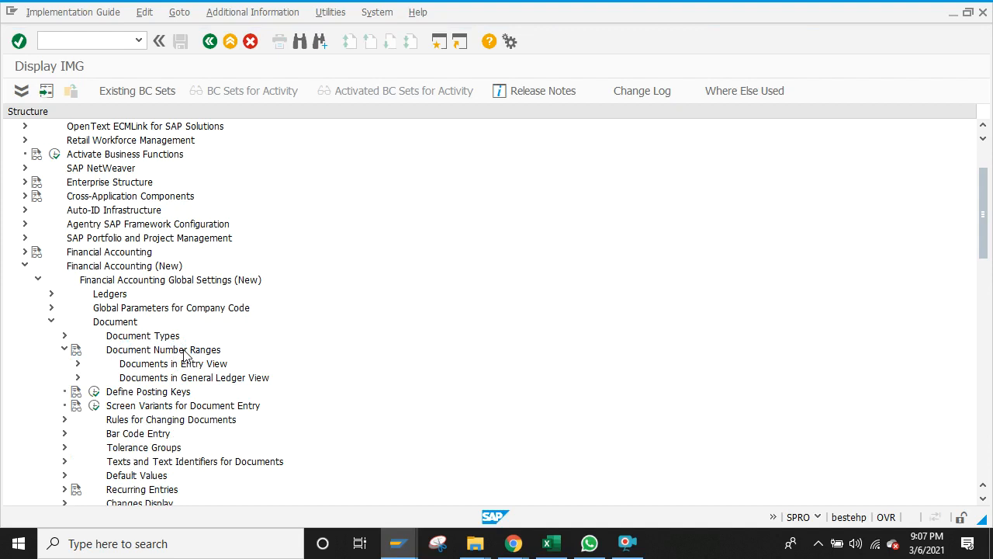
left_click(79, 364)
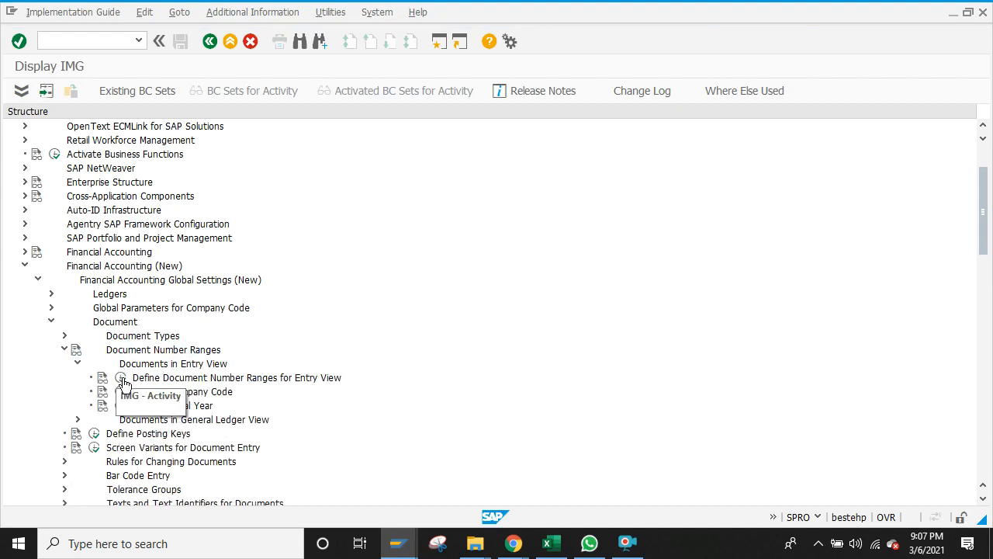
Step: Execute Define Document Number Ranges for Entry View
left_click(403, 545)
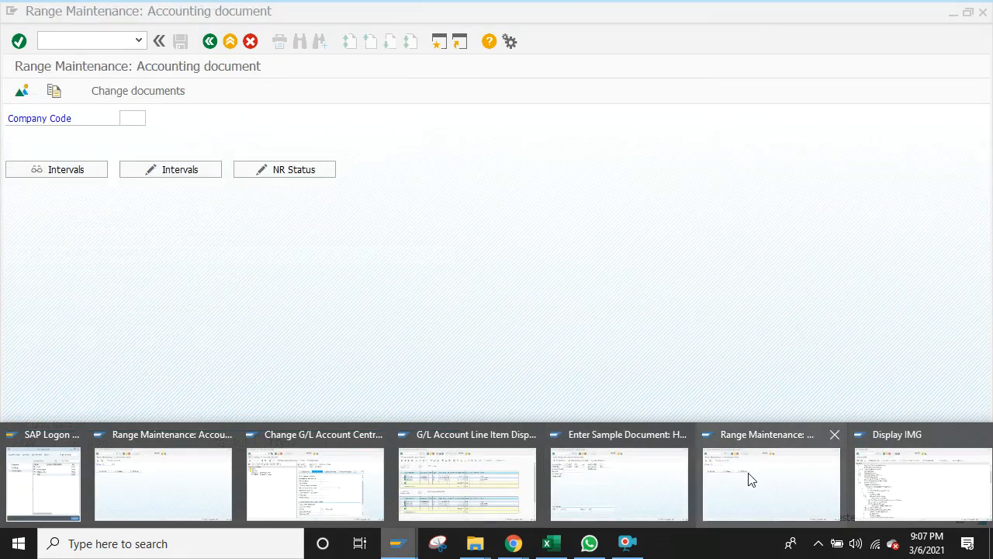
left_click(749, 479)
left_click(920, 481)
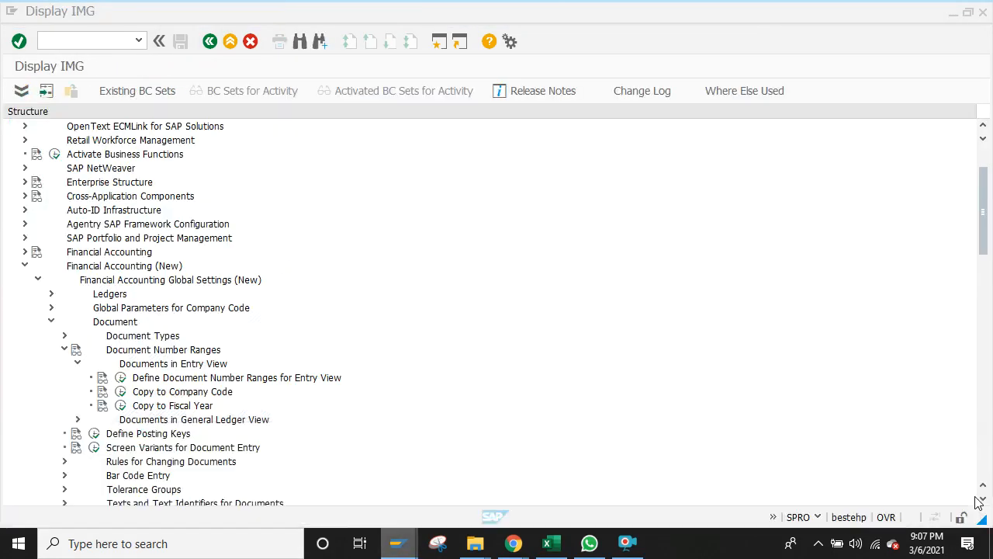
left_click(120, 377)
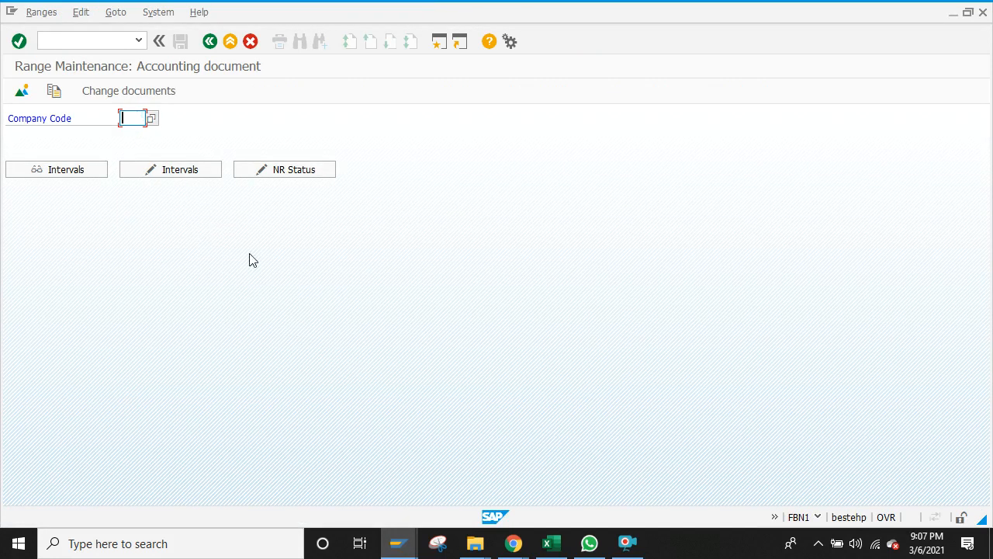
Step: Choose company code B000 and insert a new number range interval row
type("b00")
left_click(154, 133)
left_click(168, 170)
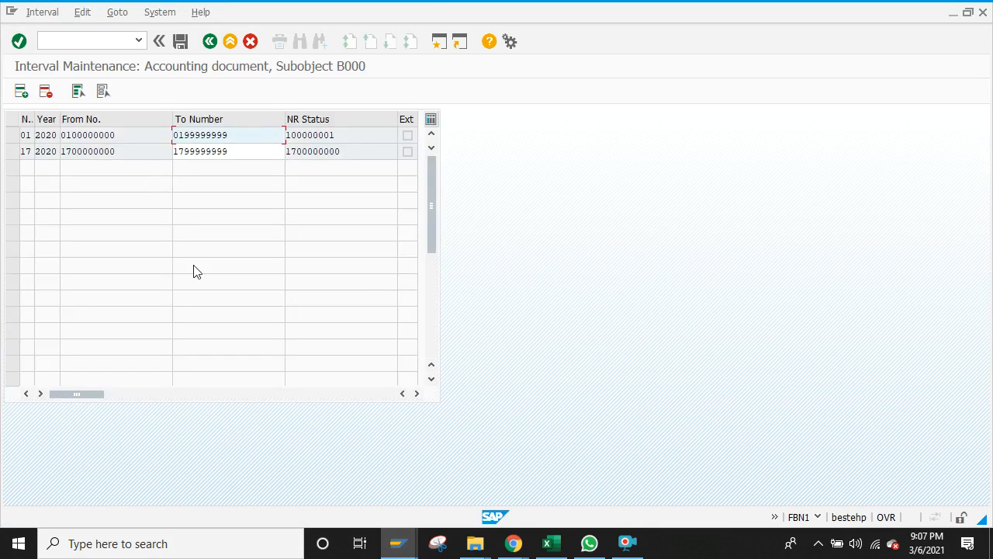
left_click(21, 92)
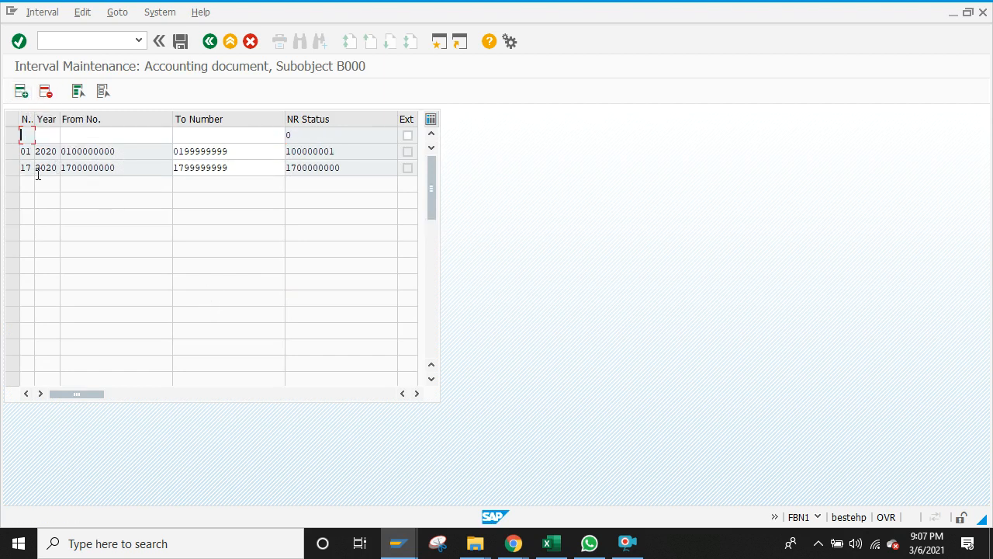
type("X2")
left_click(48, 133)
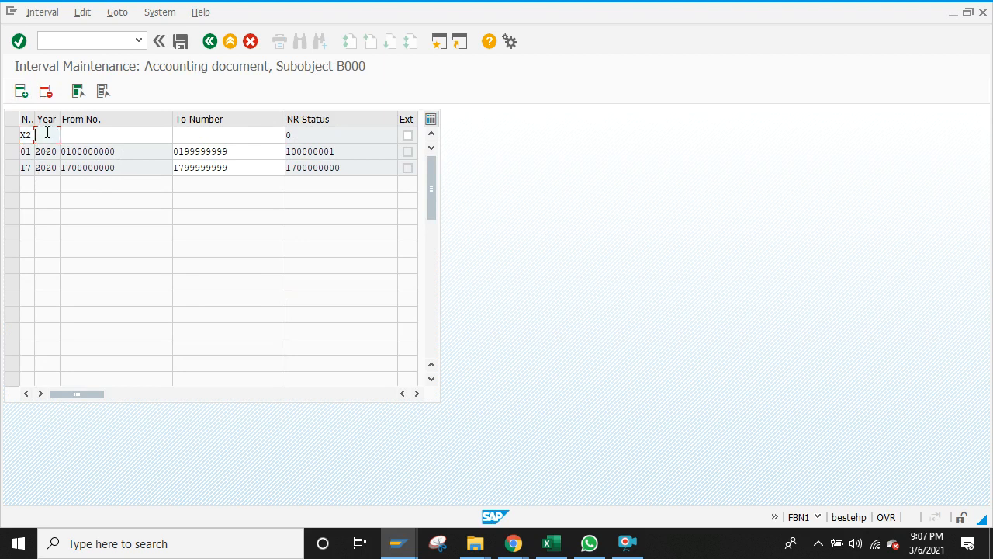
type("2020")
left_click(132, 137)
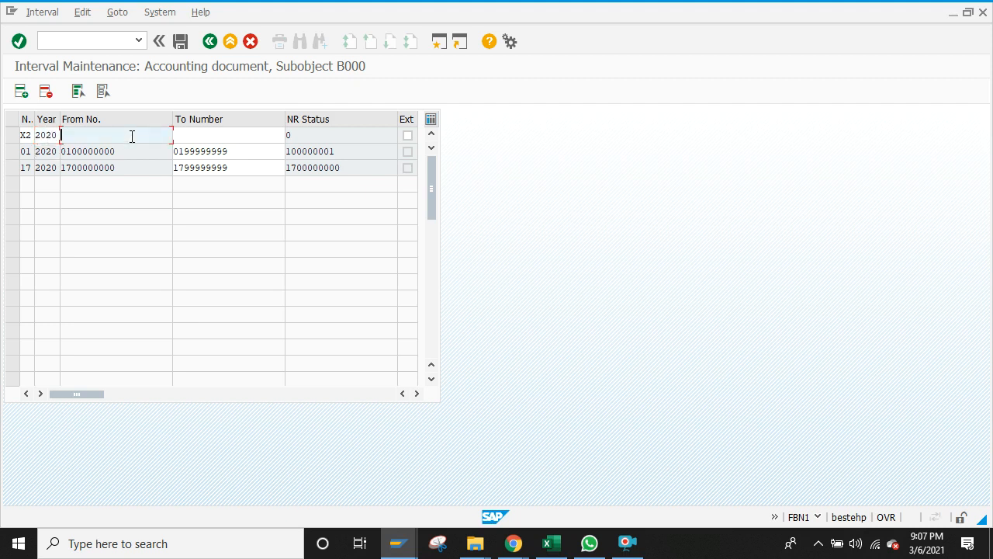
type("9200000000")
left_click(204, 134)
type("9")
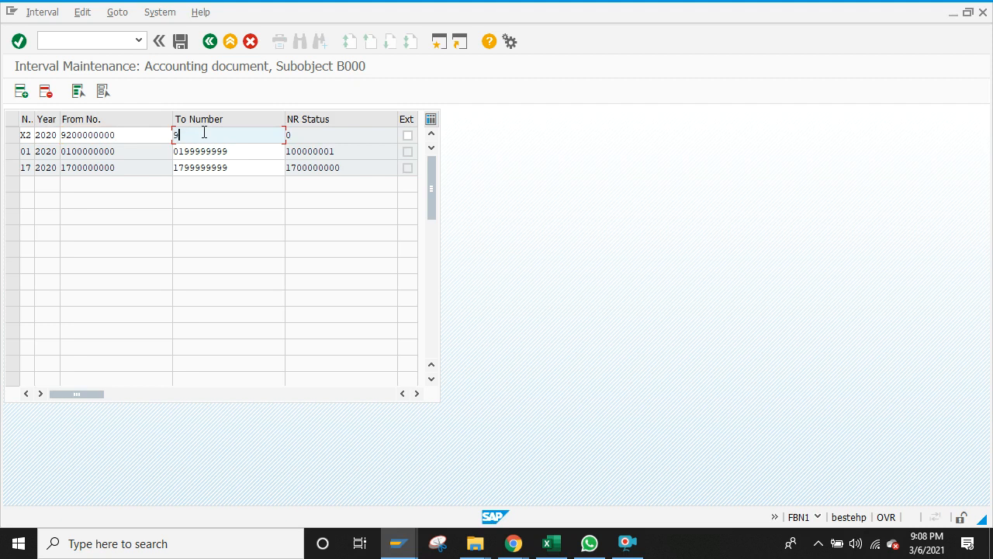
type("29999999")
left_click(180, 41)
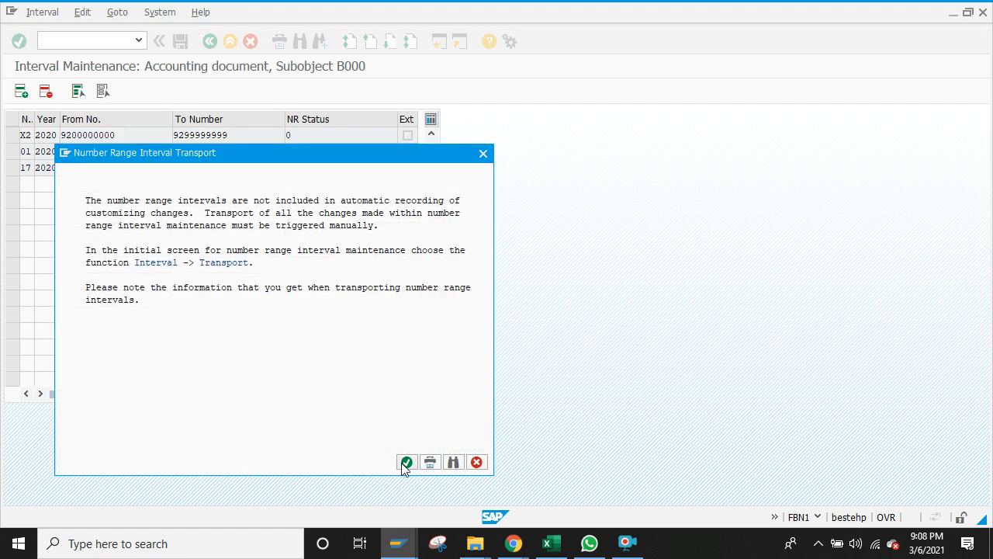
left_click(403, 462)
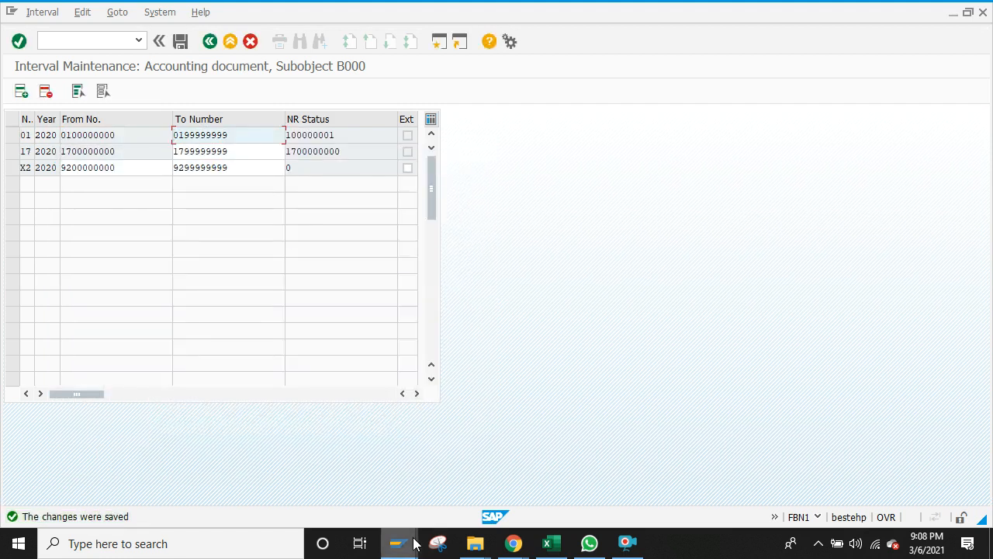
left_click(403, 540)
Step: In the F-01 header for B000, enter posting date 01.03.2021 and reference 'reference 1'
left_click(628, 486)
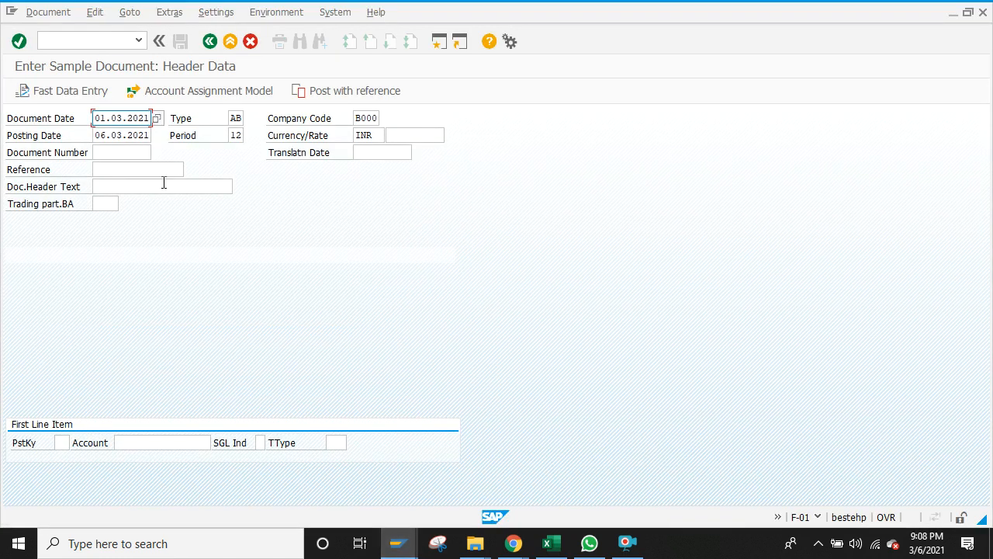
left_click(102, 135)
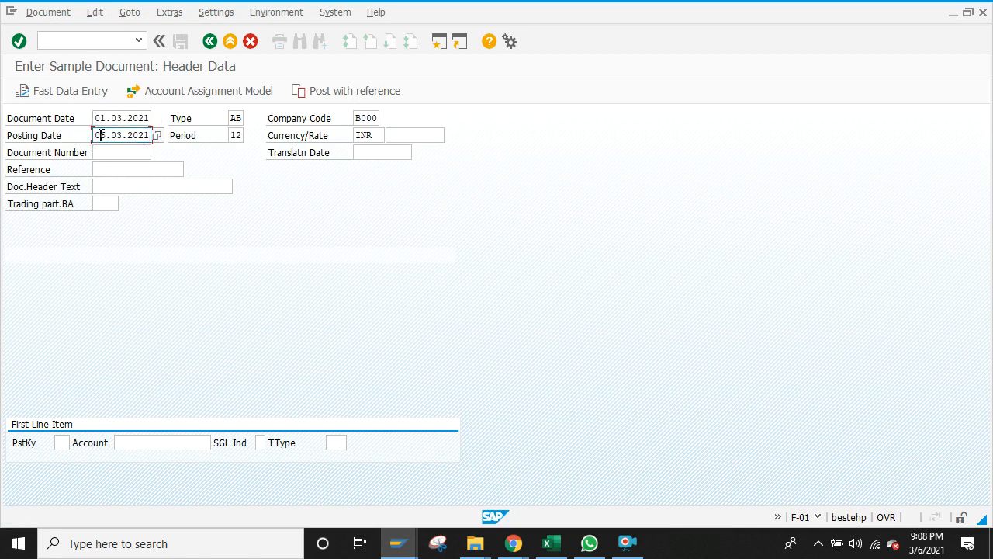
left_click(142, 168)
type("In")
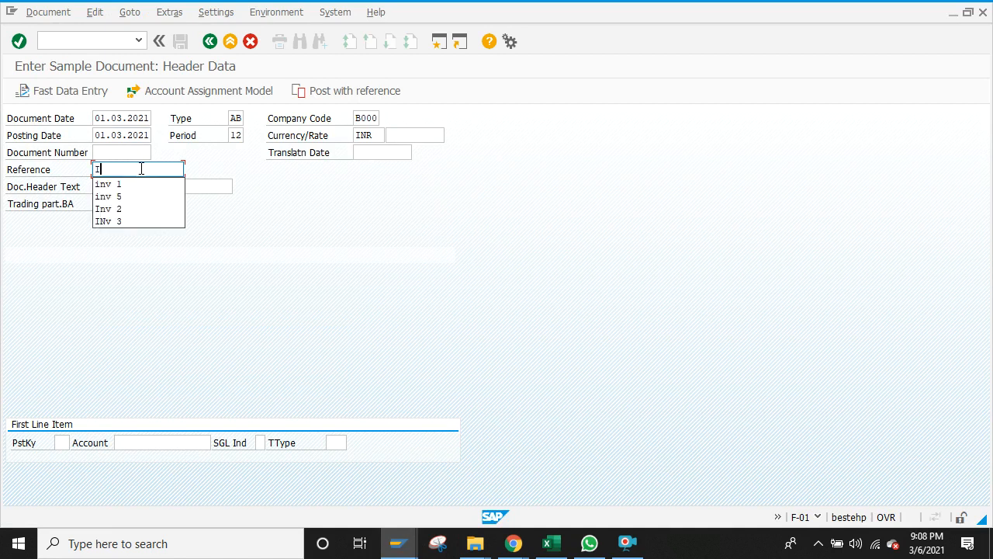
key("BackSpace")
key("BackSpace")
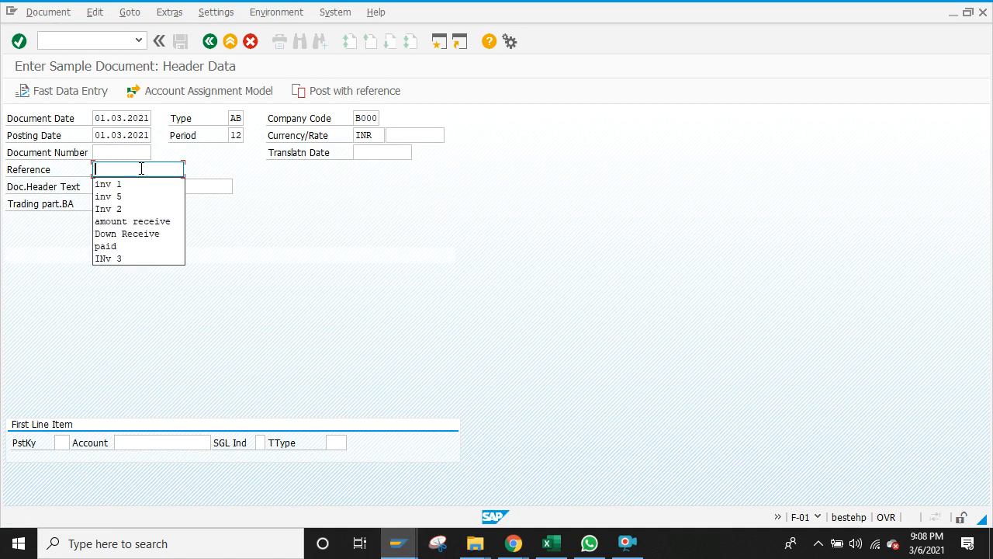
type("ref")
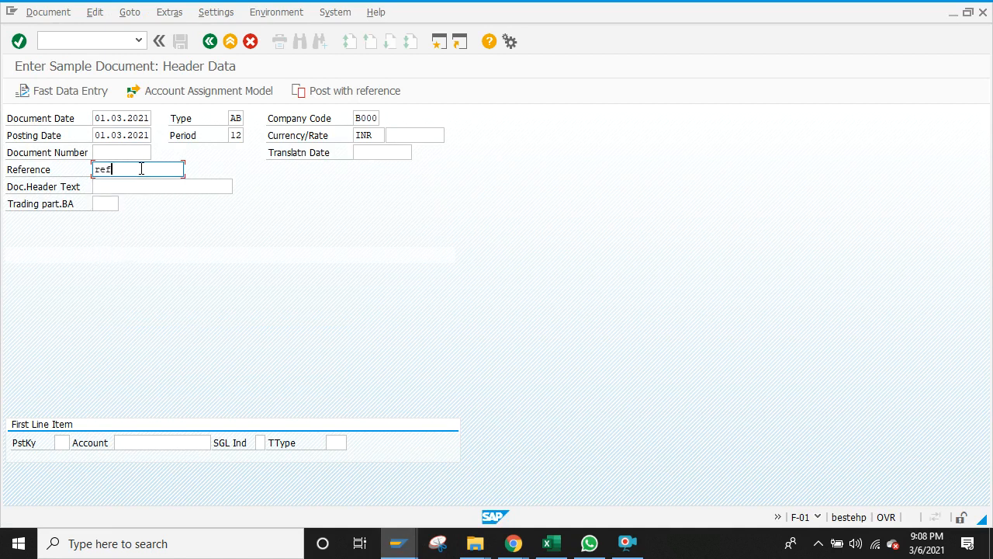
type("eren")
key("BackSpace")
left_click(62, 442)
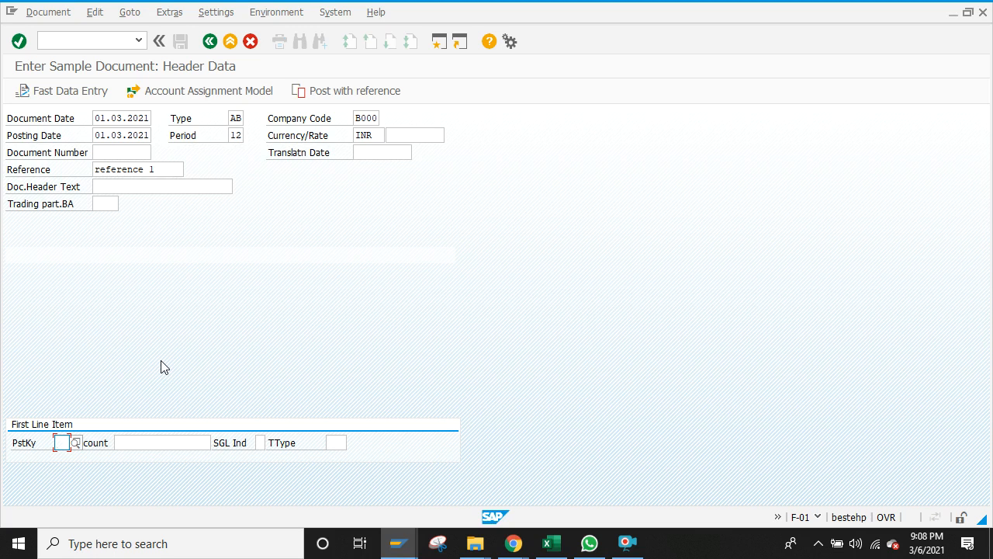
left_click(396, 548)
left_click(317, 385)
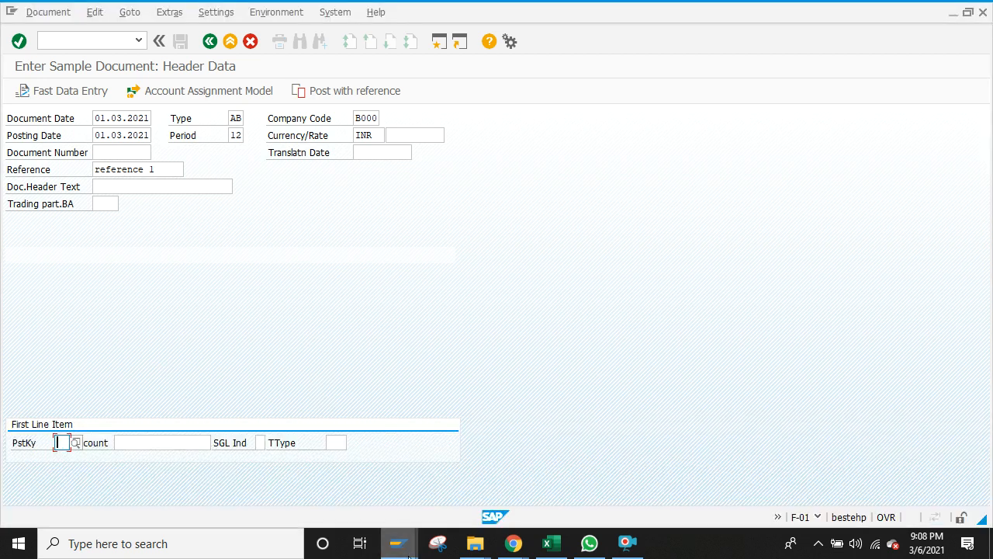
Step: Open line item 20210225 in FBL3N, view document 100000001's entry lines, and return to the list
mouse_move(409, 555)
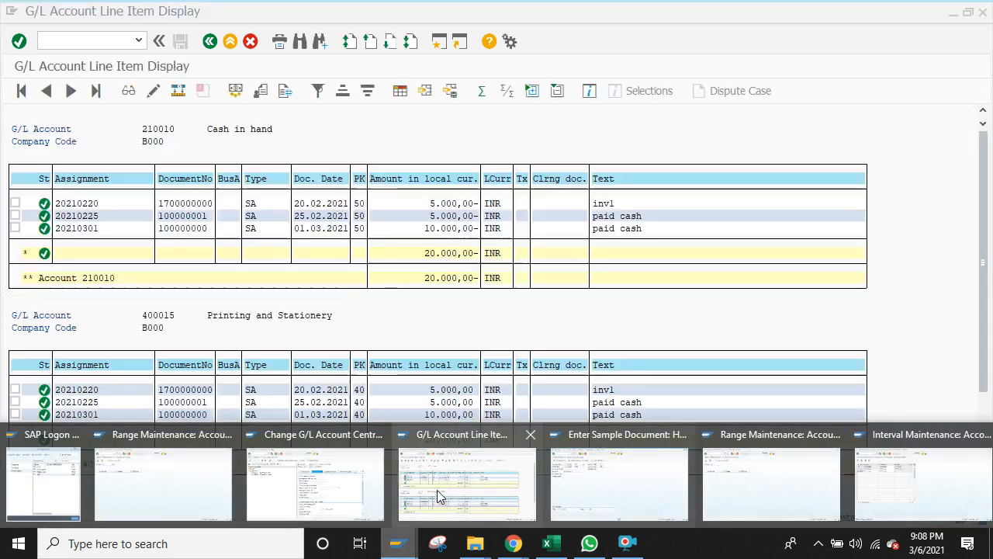
left_click(437, 490)
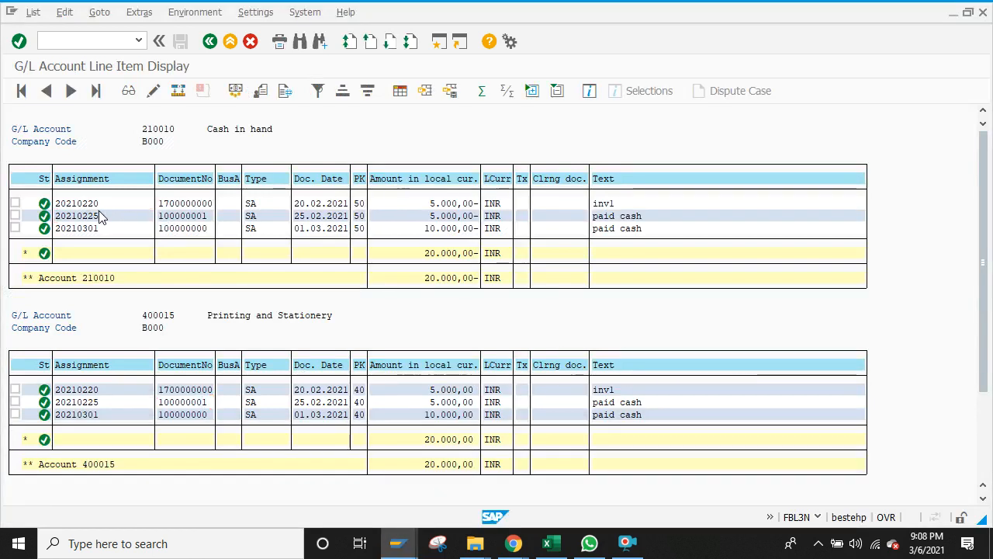
double_click(98, 211)
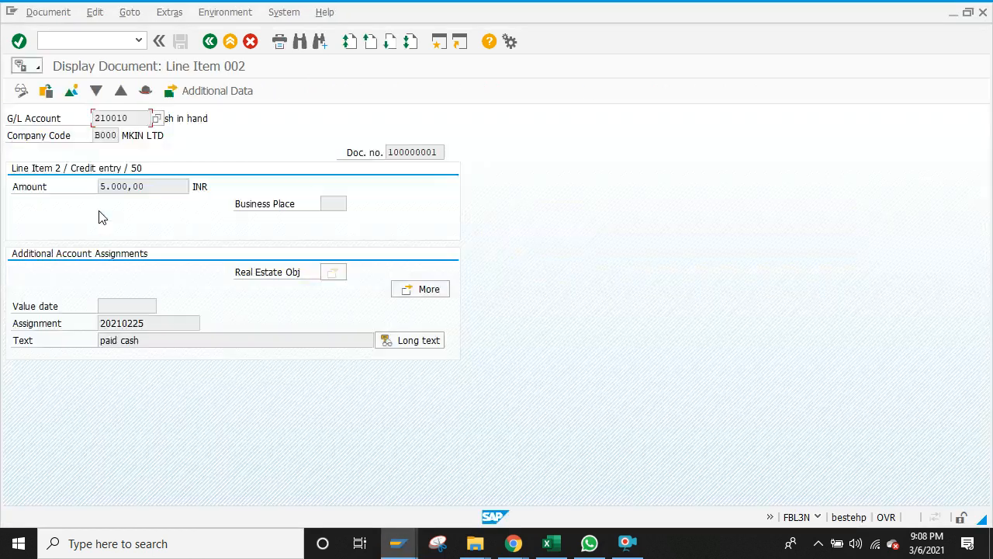
left_click(72, 93)
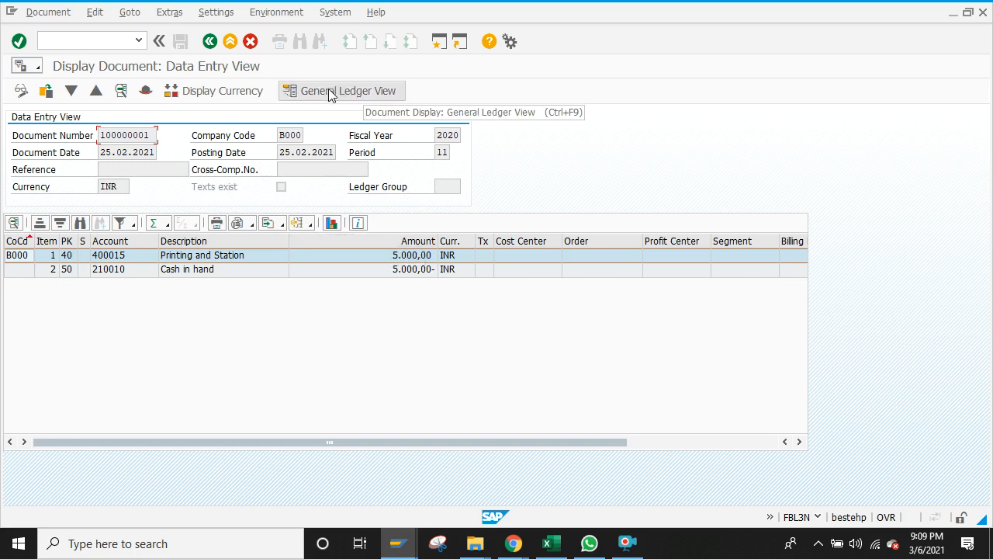
left_click(209, 40)
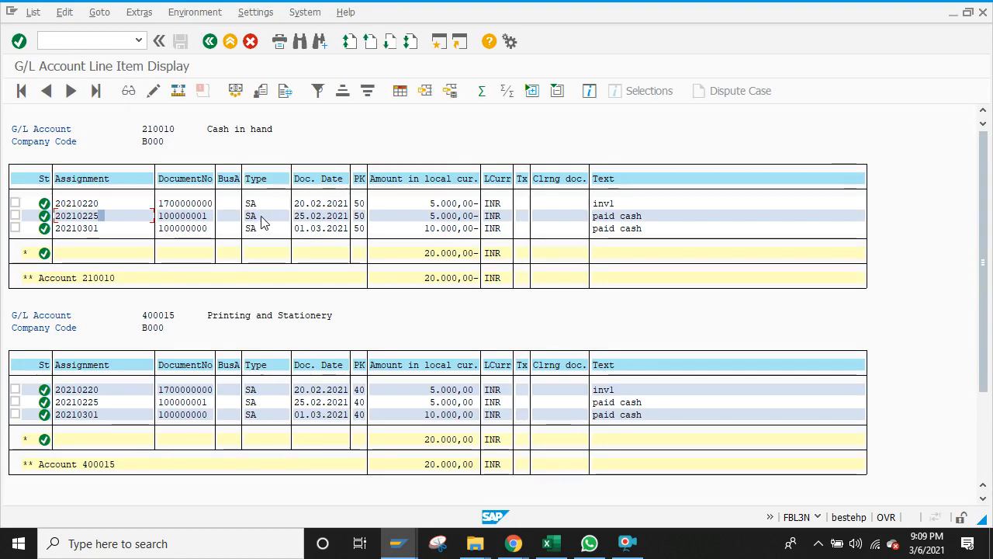
left_click(397, 543)
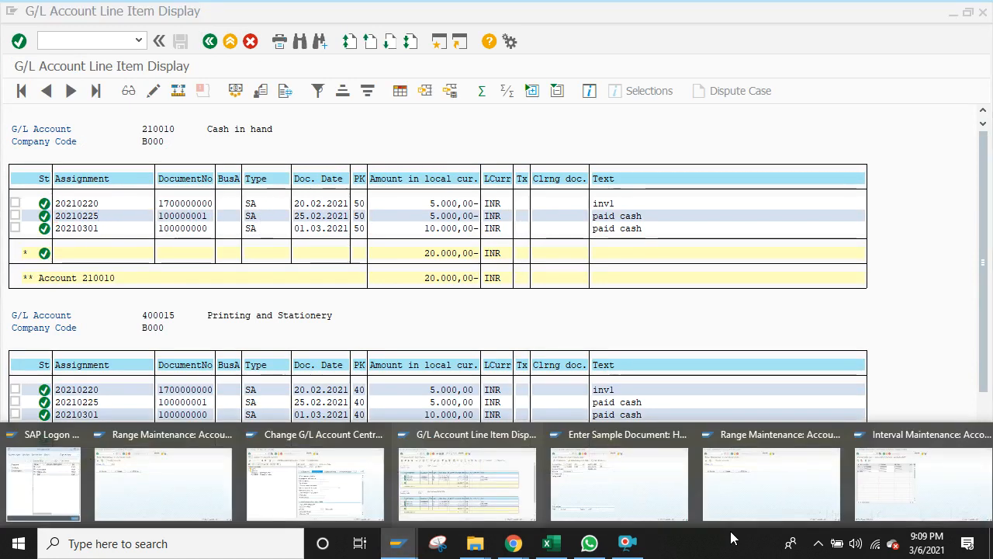
Step: Leave interval maintenance back to the IMG tree and collapse the Document Number Ranges branch
left_click(904, 489)
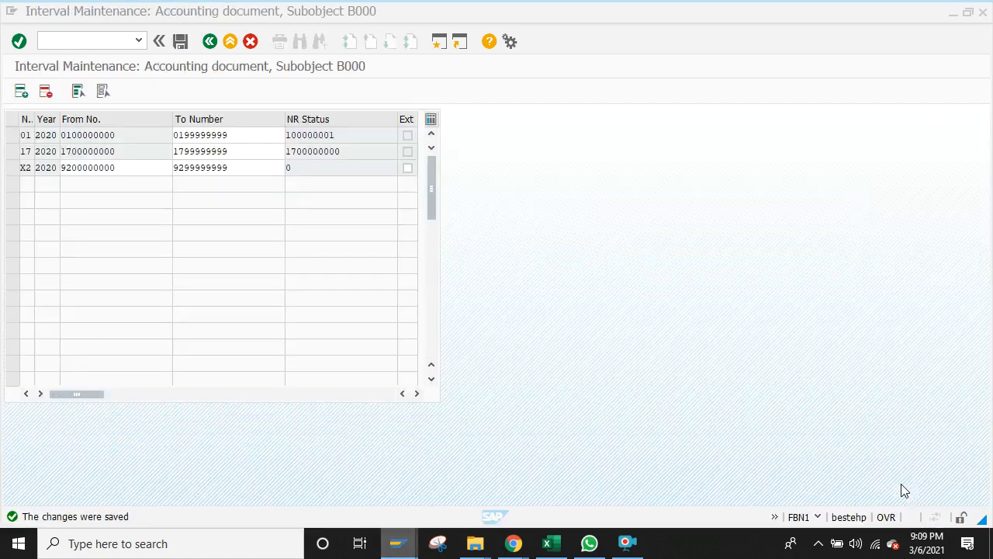
left_click(209, 43)
left_click(209, 41)
left_click(210, 41)
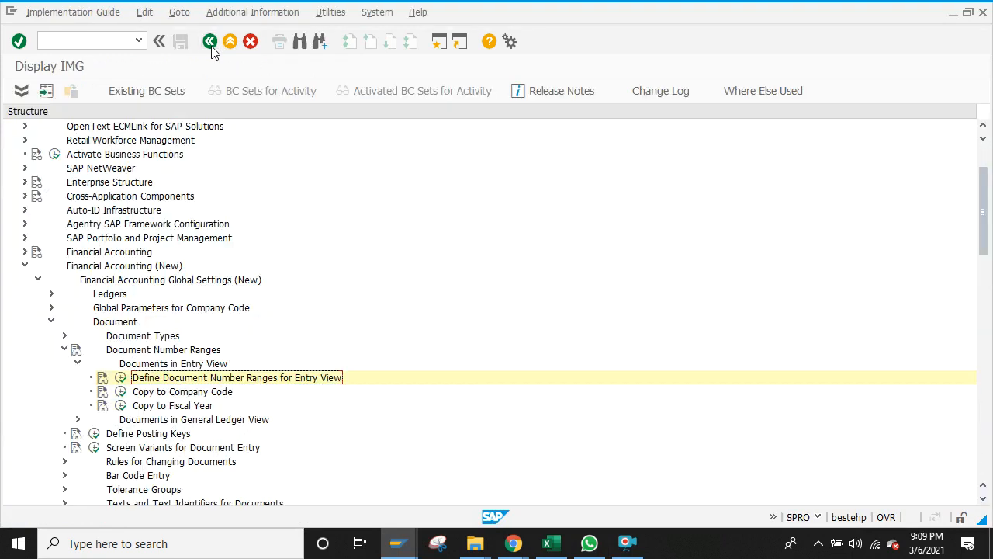
left_click(66, 349)
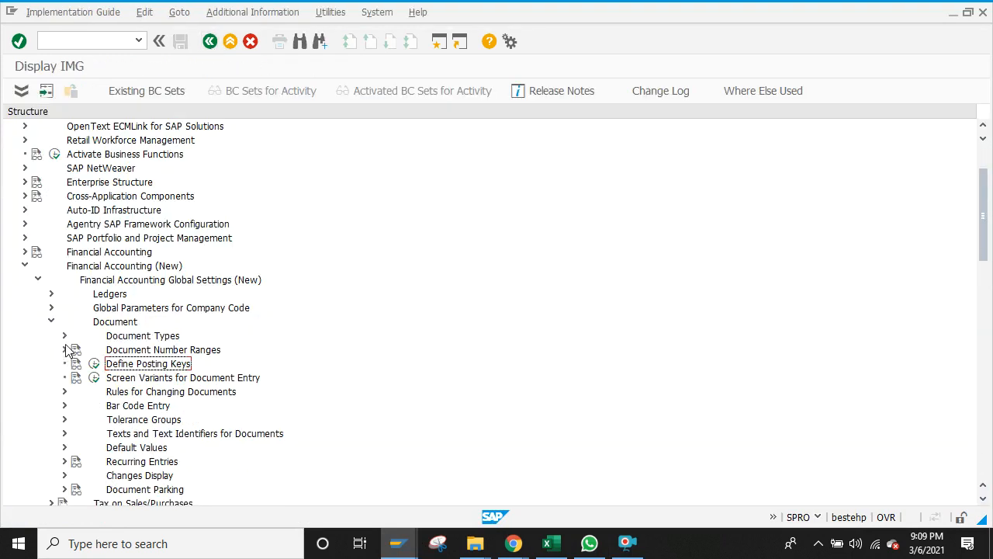
Step: Open Define Document Types for Entry View, position the list on type SA, then return to the IMG
left_click(65, 335)
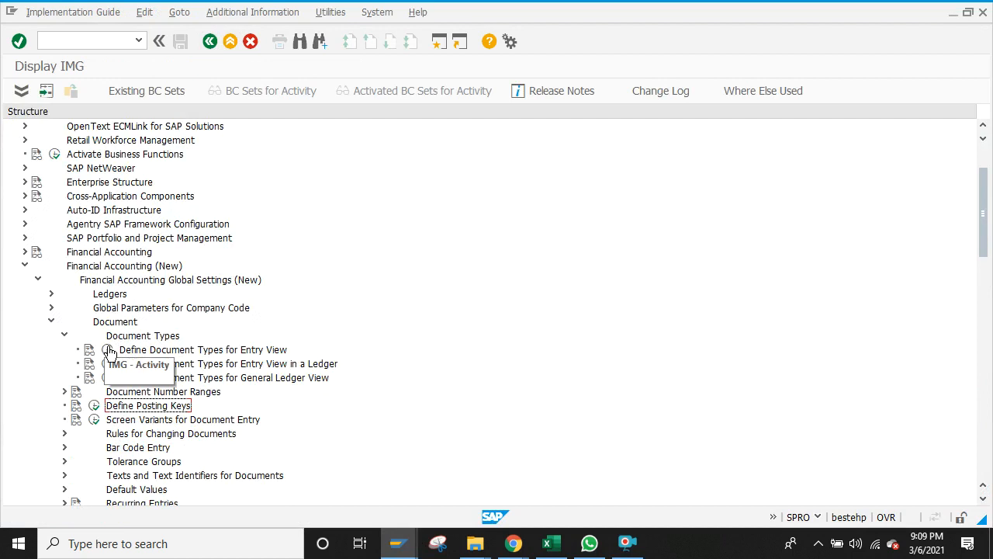
left_click(108, 350)
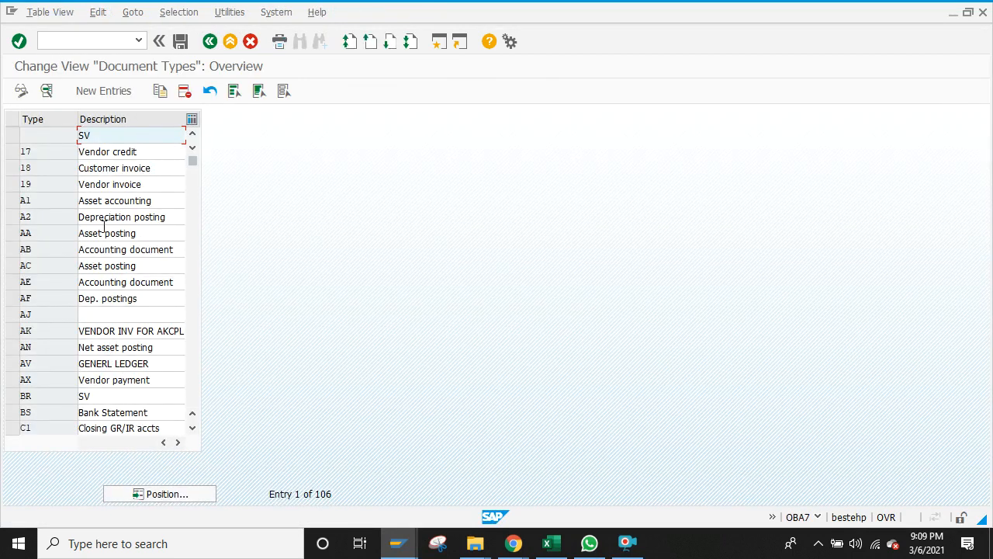
left_click(165, 495)
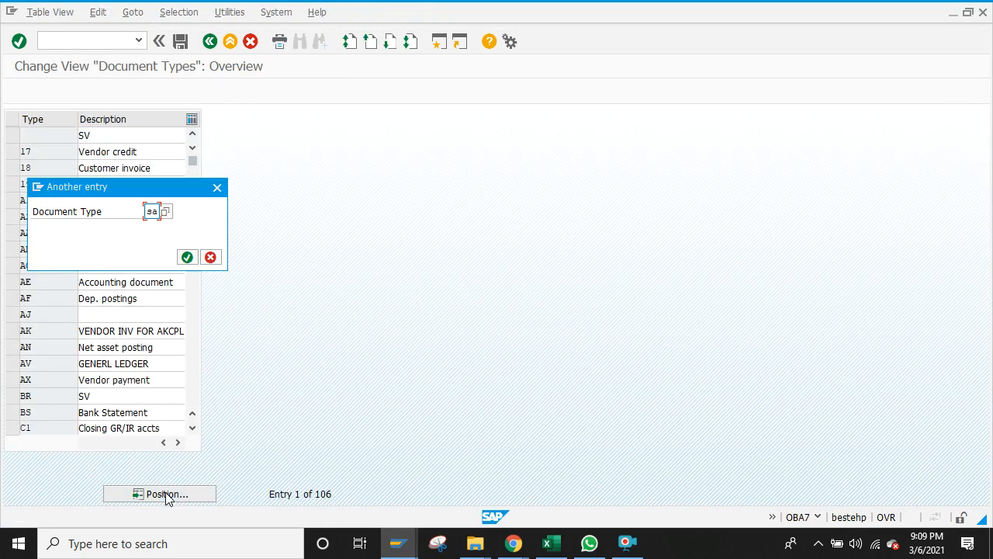
key("Return")
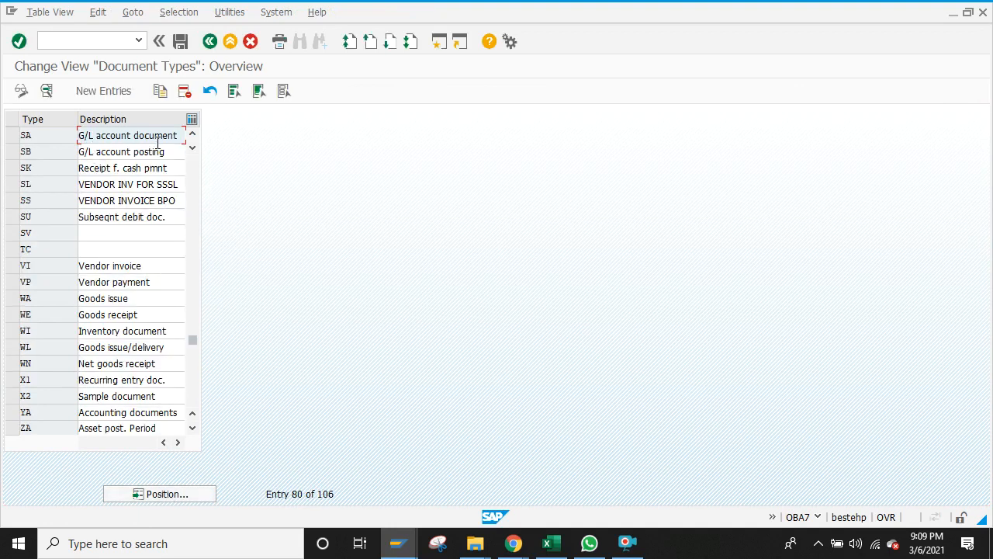
key("alt+Tab")
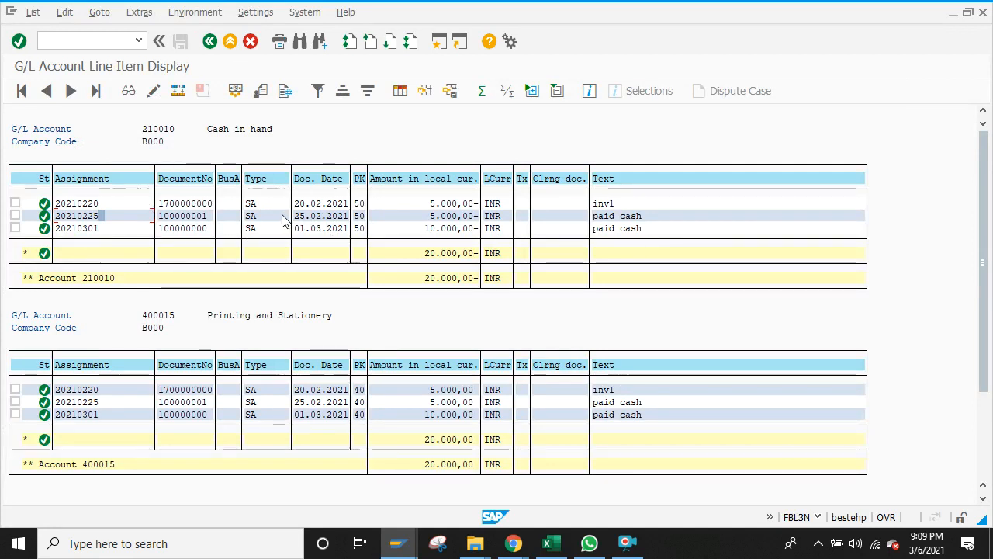
key("alt+Tab")
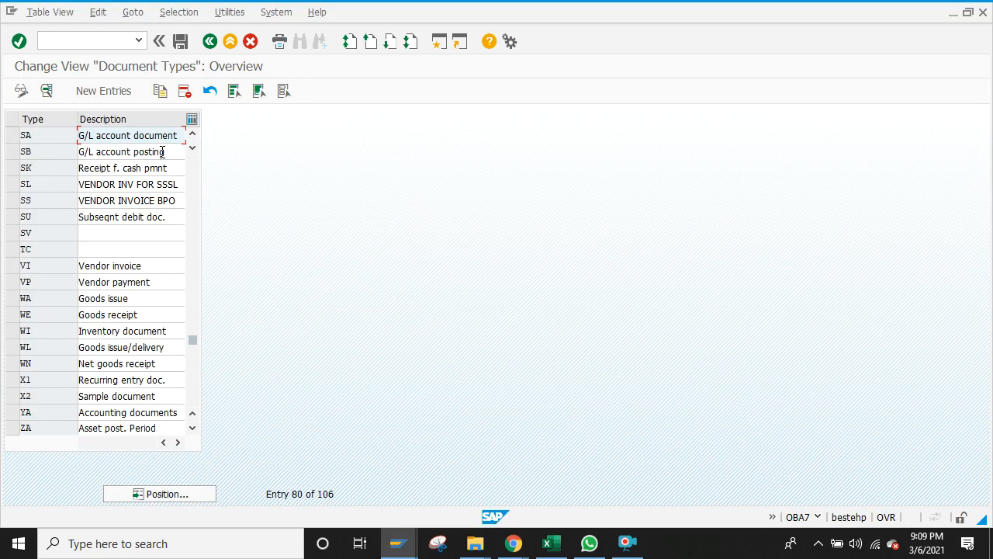
left_click(210, 41)
Step: Enter posting key 40 on the sample document's first line item, then switch to the FS00 window
mouse_move(397, 549)
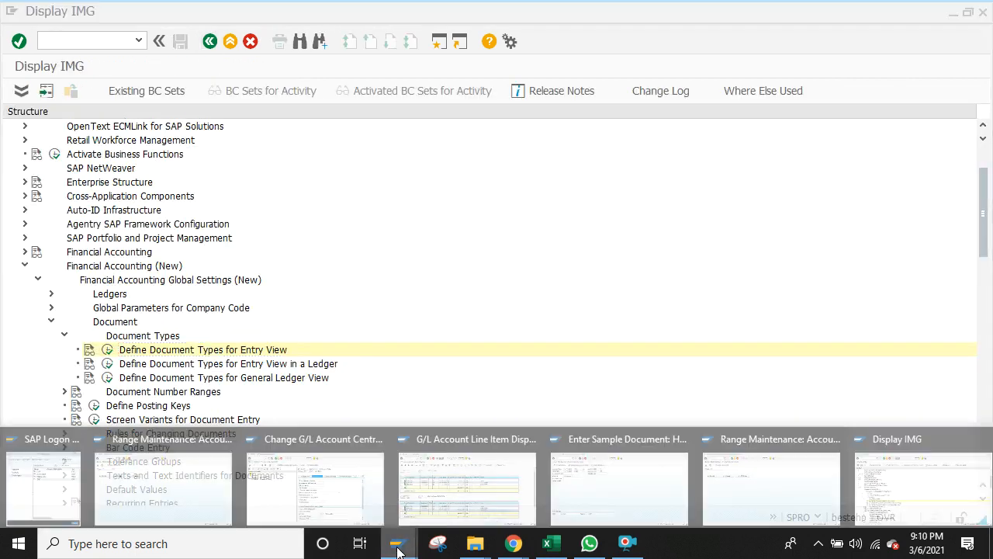
left_click(759, 496)
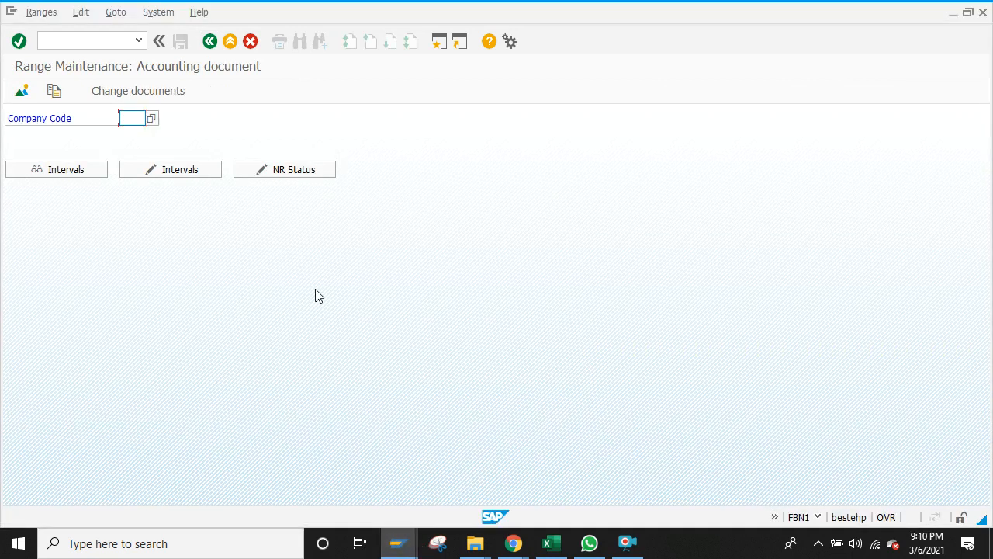
mouse_move(396, 541)
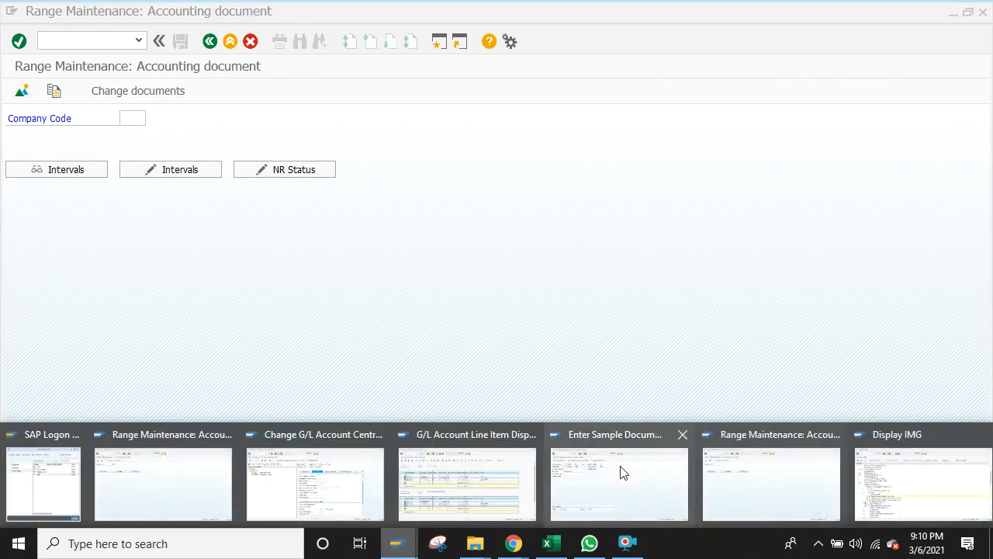
left_click(621, 475)
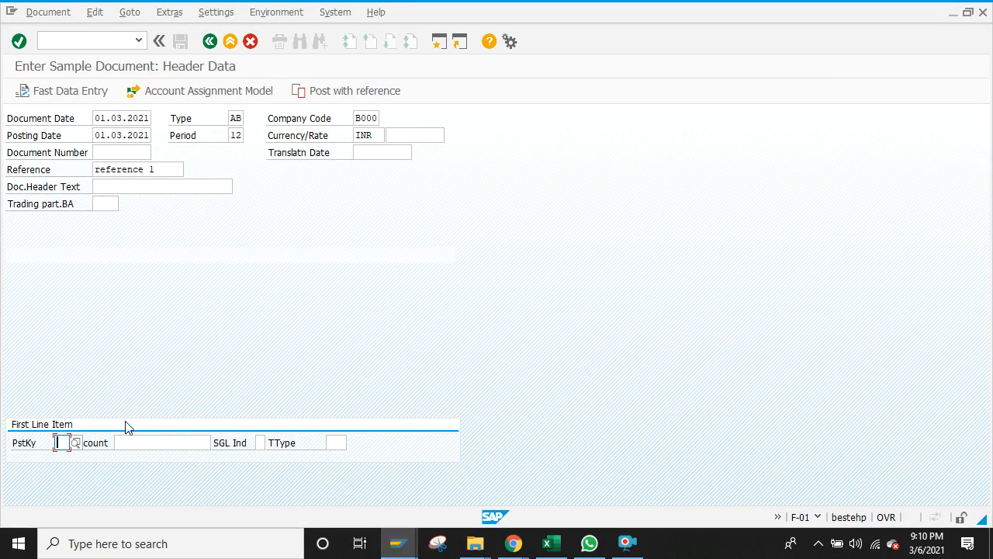
type("40")
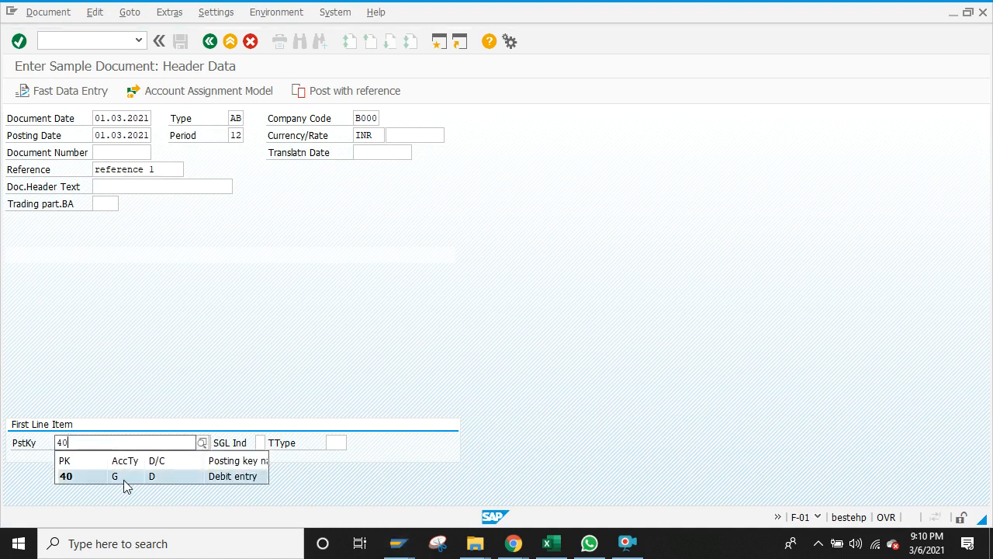
left_click(123, 475)
left_click(152, 440)
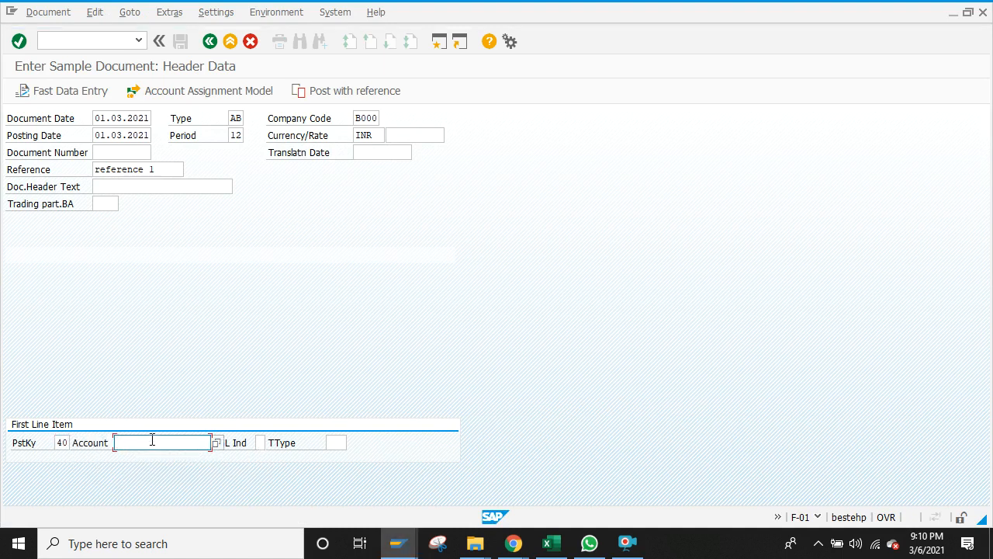
mouse_move(400, 542)
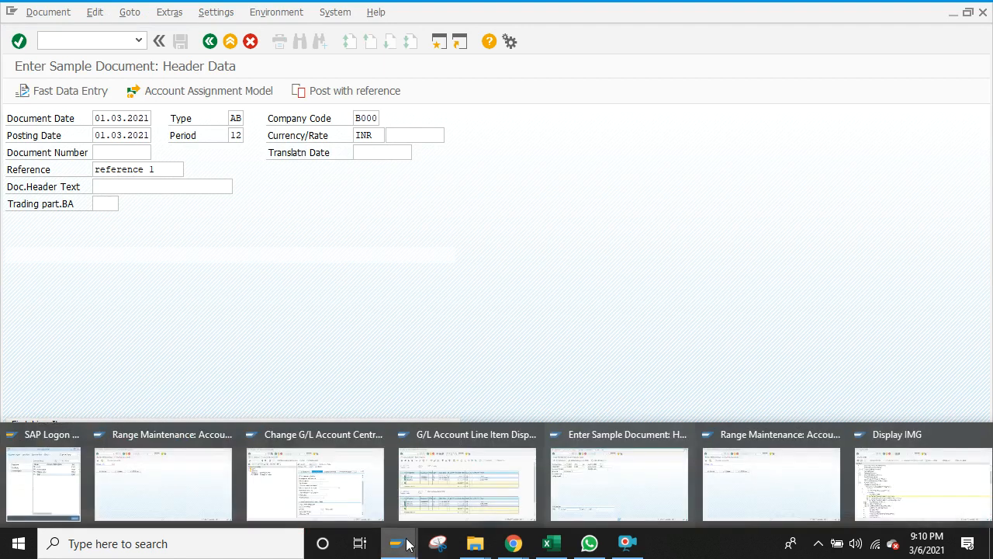
left_click(316, 479)
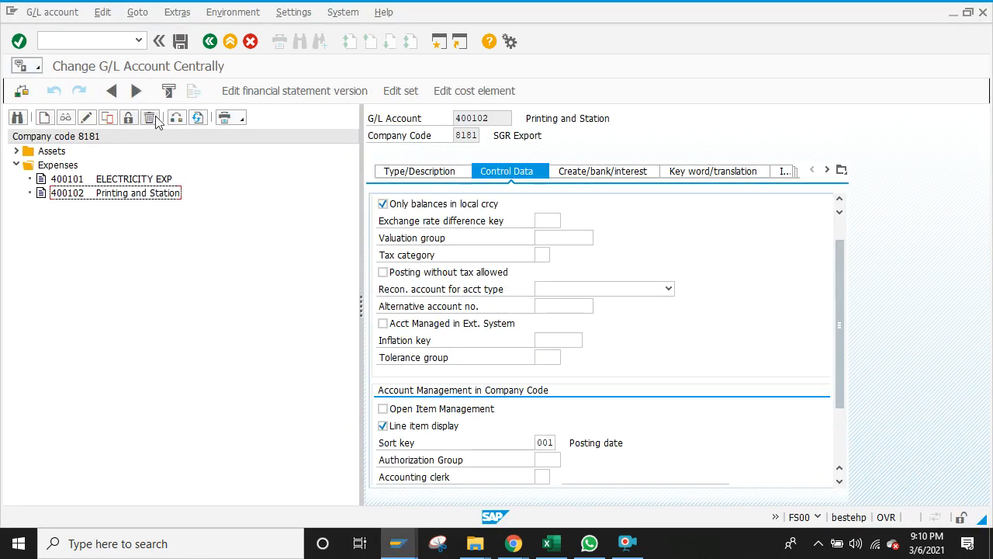
Step: Change the FS00 account tree's company code from 8181 to B000
left_click(178, 120)
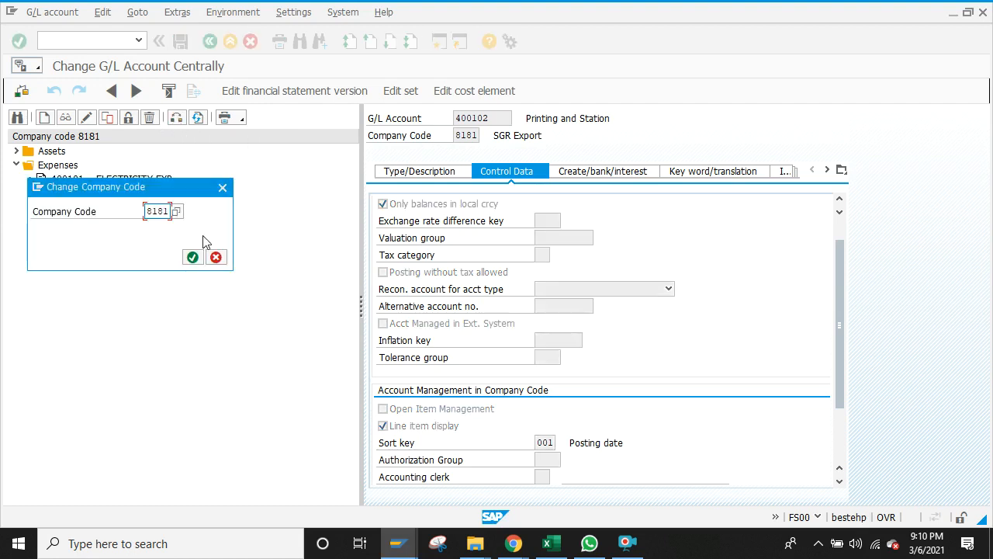
left_click(170, 211)
key("BackSpace")
key("BackSpace")
key("BackSpace")
key("BackSpace")
type("b000")
key("Return")
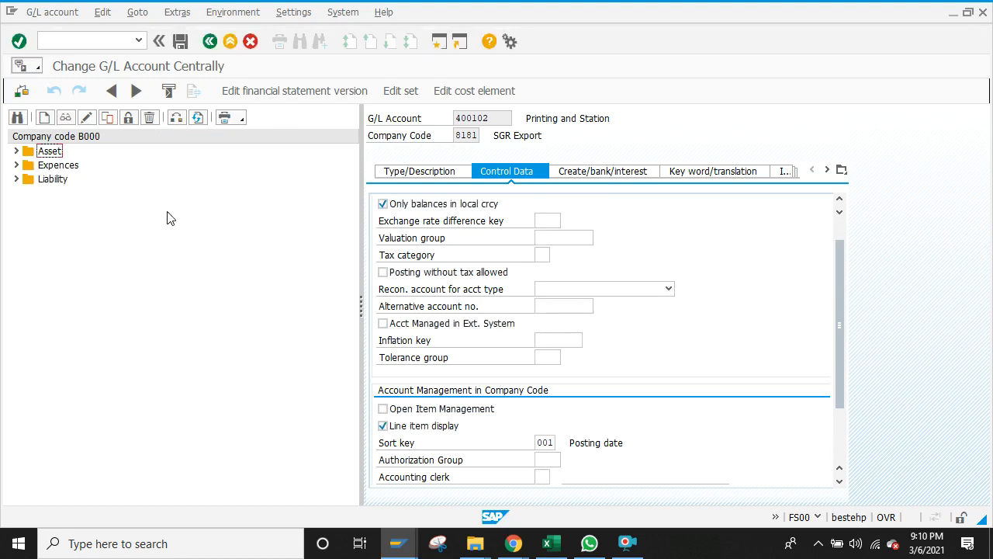
Step: Under Expences, select account 400015 Printing and Station and copy it as a template
left_click(16, 164)
left_click(83, 180)
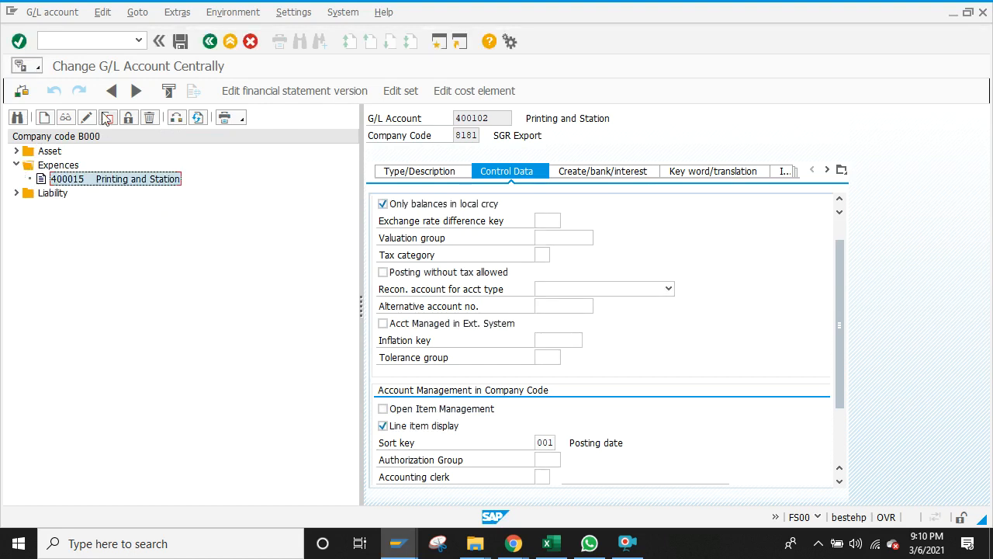
left_click(107, 119)
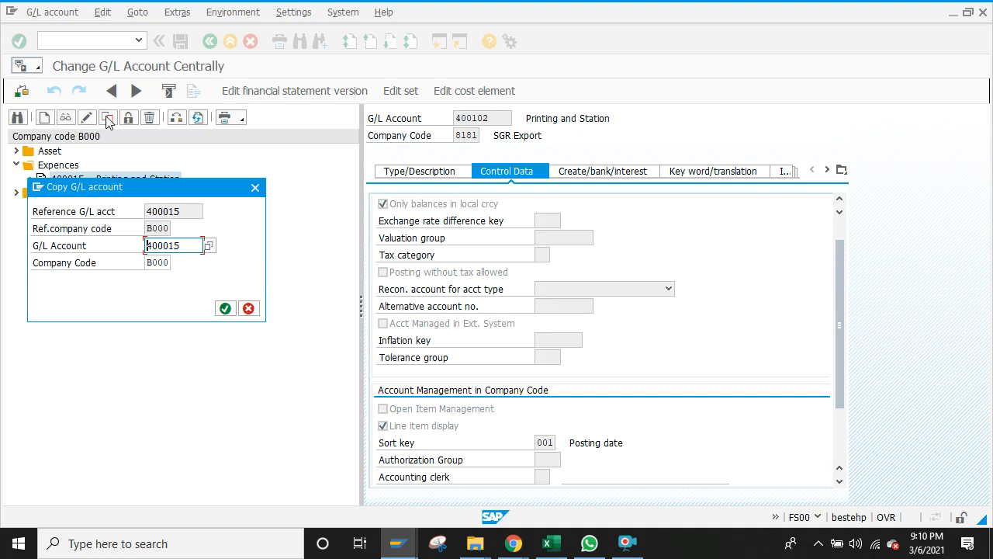
left_click(553, 543)
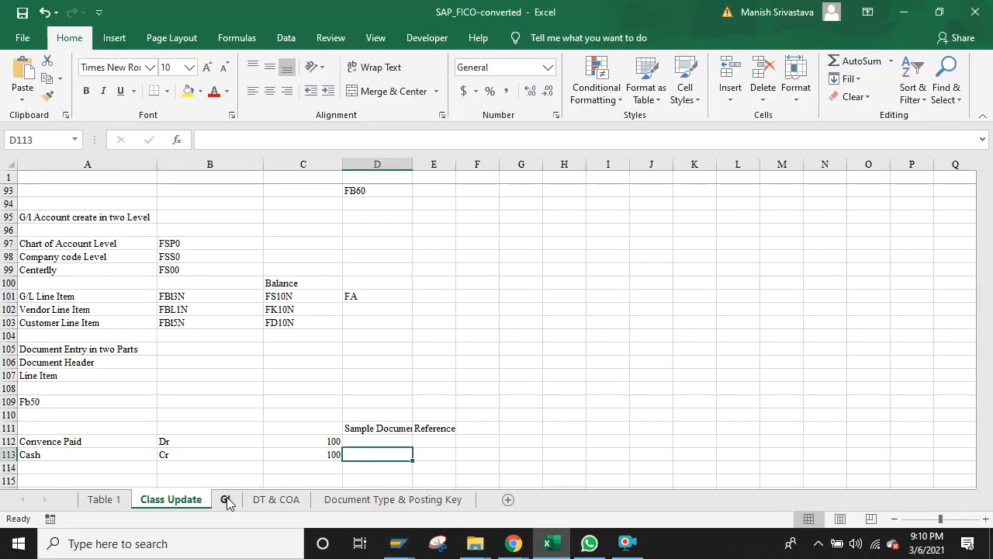
Step: Copy account number 400000 from cell K15 of the Excel GL sheet, then return to SAP
left_click(226, 500)
left_click(471, 362)
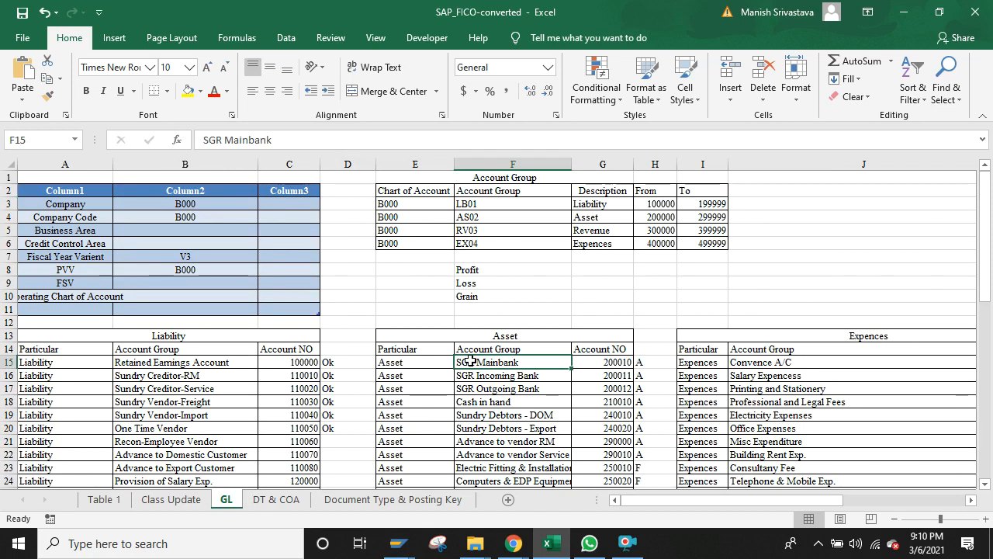
key("Right")
key("Right")
key("Right")
key("Right")
key("Right")
key("Right")
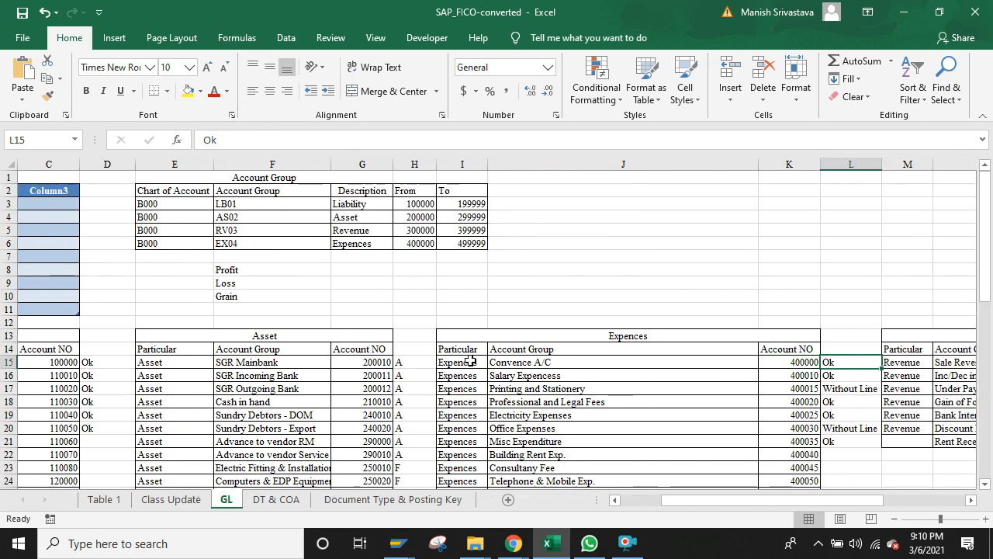
key("Left")
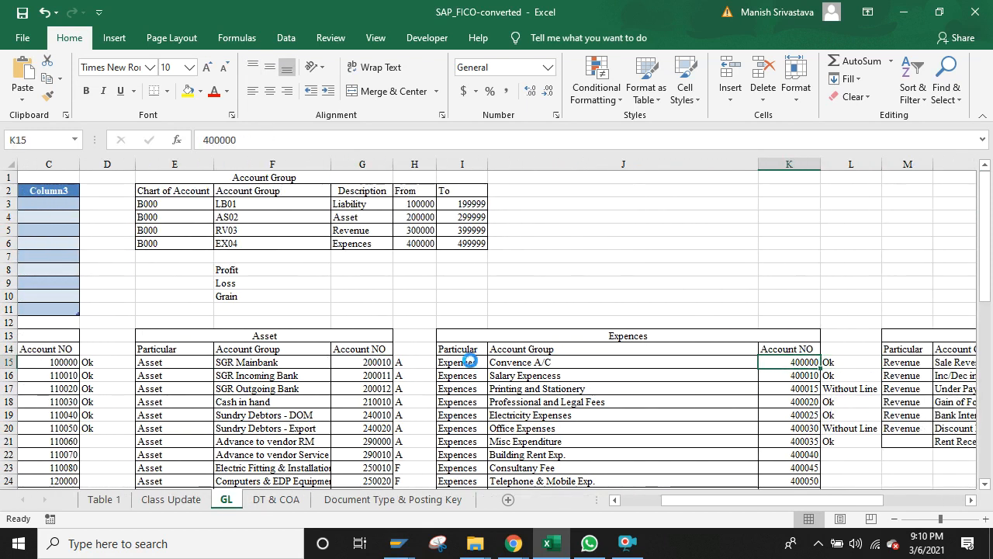
key("ctrl+c")
key("alt+Tab")
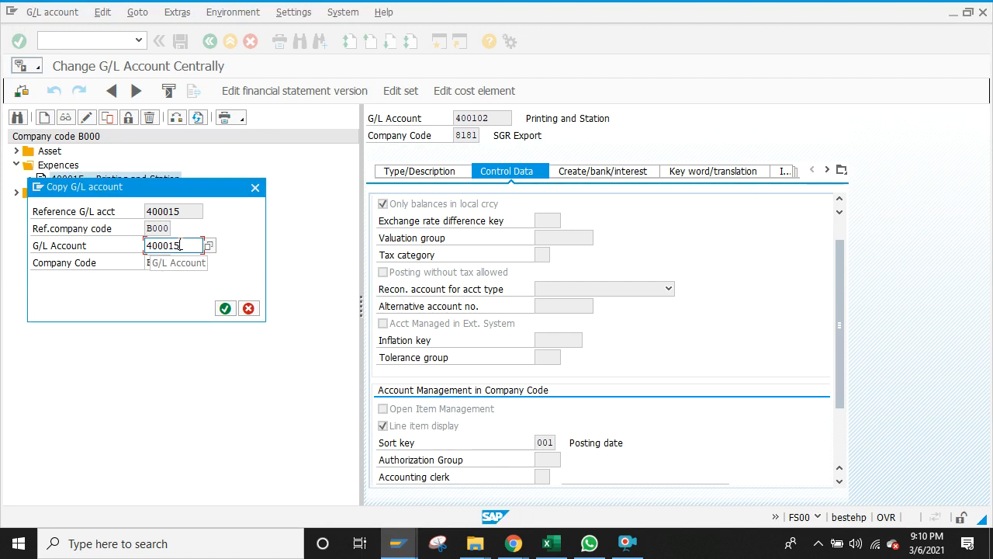
Step: Change the new G/L account from 400015 to 400000 and confirm the copy
key("BackSpace")
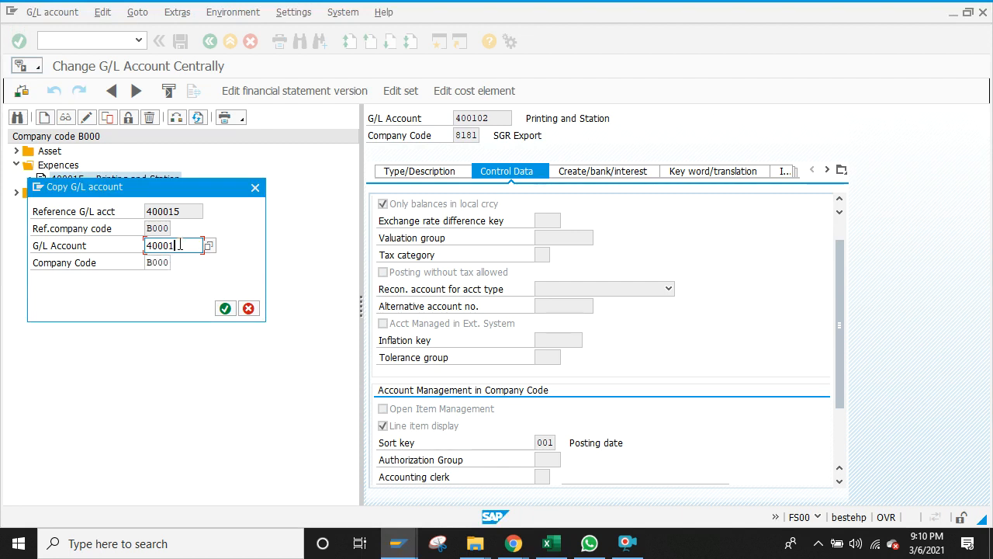
key("BackSpace")
type("00")
left_click(224, 309)
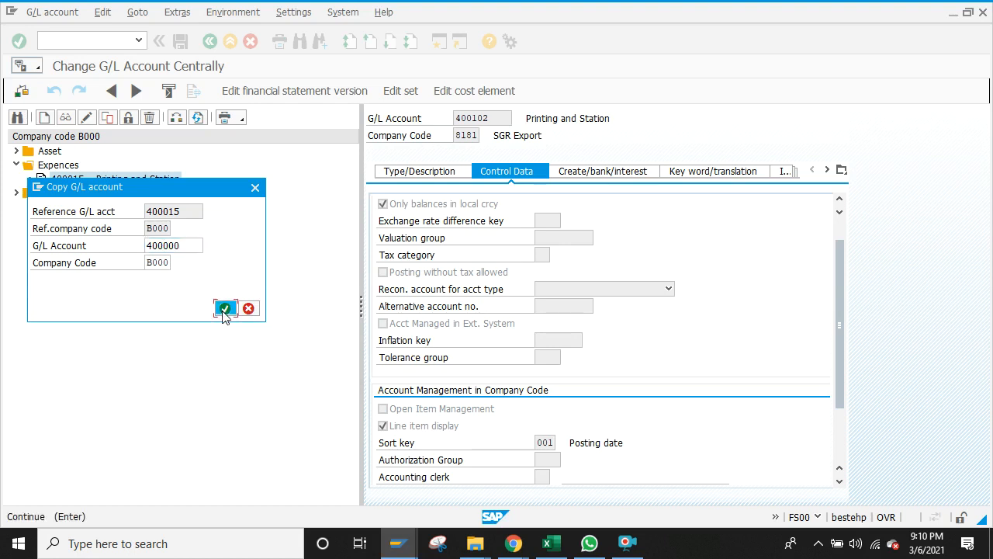
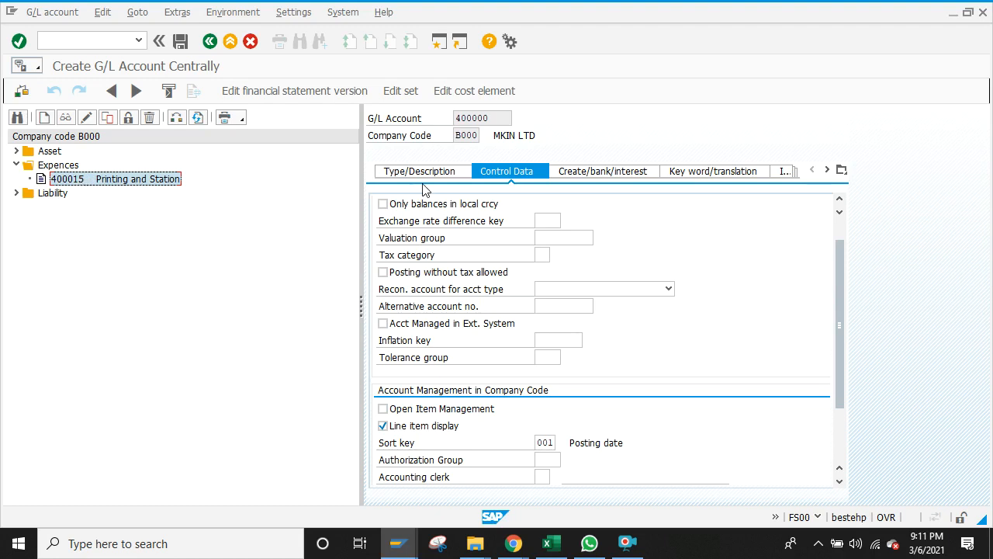
Step: Replace the short and long text with Convence A/C, copied from Excel cell J15
left_click(444, 176)
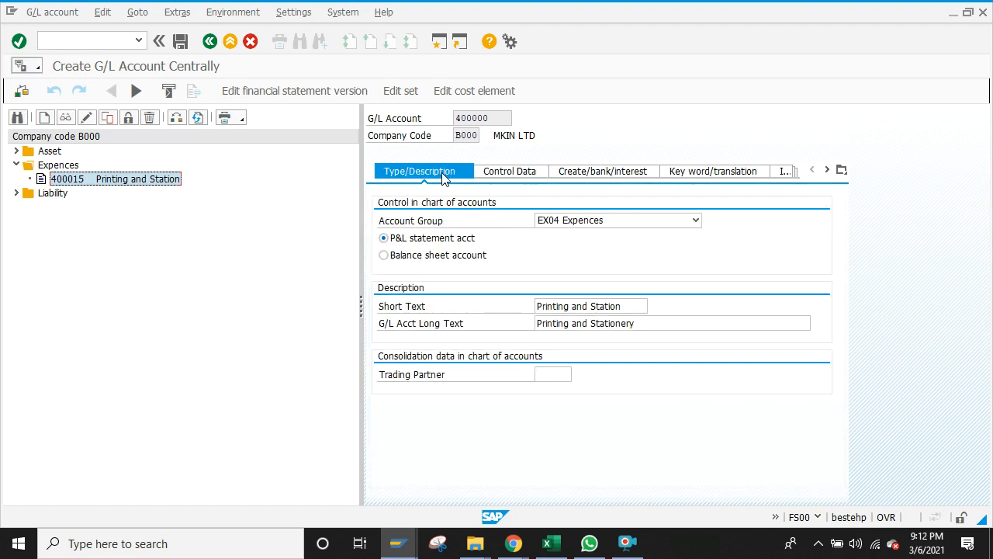
left_click(627, 307)
key("BackSpace")
key("BackSpace")
key("BackSpace")
key("BackSpace")
key("BackSpace")
key("BackSpace")
key("BackSpace")
key("BackSpace")
key("BackSpace")
key("BackSpace")
key("BackSpace")
key("BackSpace")
key("BackSpace")
key("BackSpace")
key("BackSpace")
key("BackSpace")
key("BackSpace")
key("BackSpace")
key("BackSpace")
key("BackSpace")
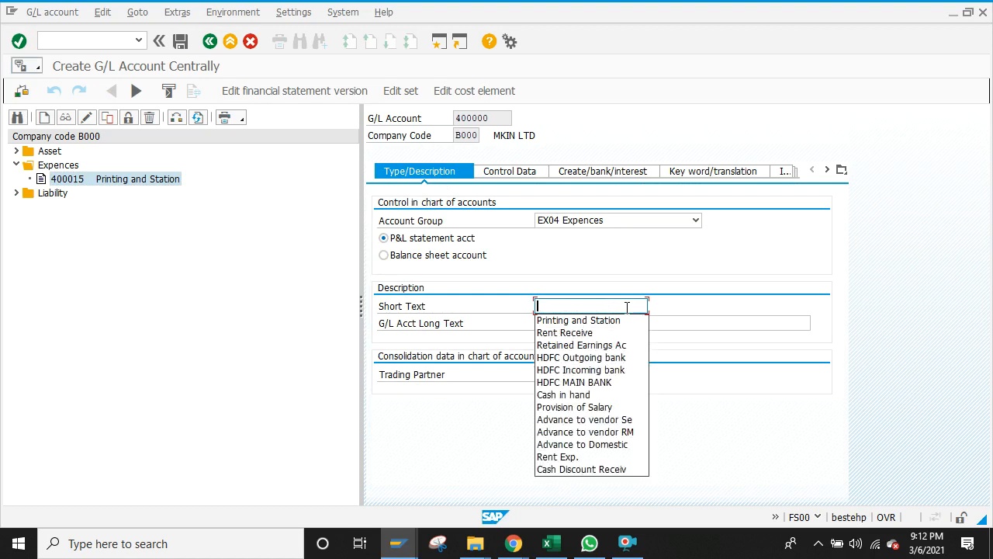
left_click(547, 543)
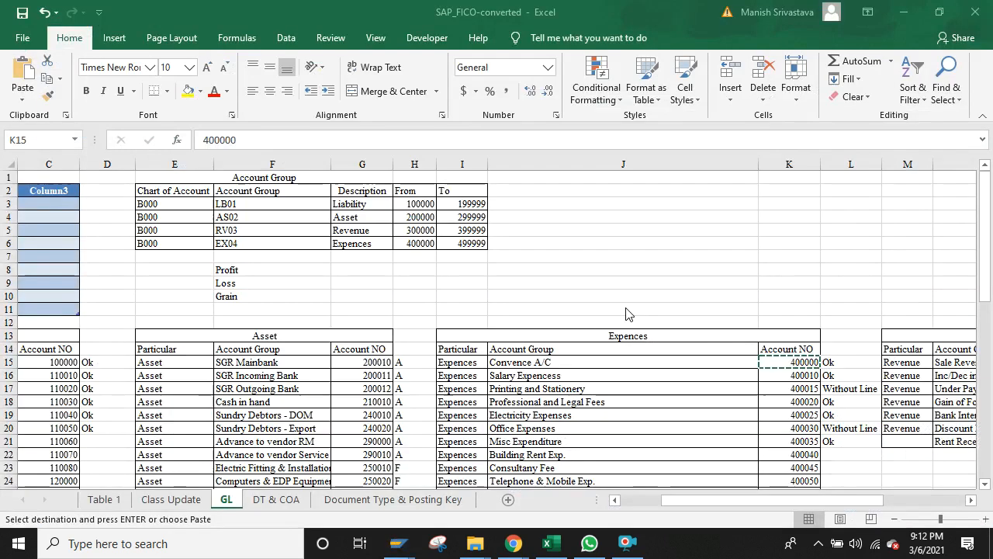
left_click(541, 362)
key("ctrl+c")
key("alt+Tab")
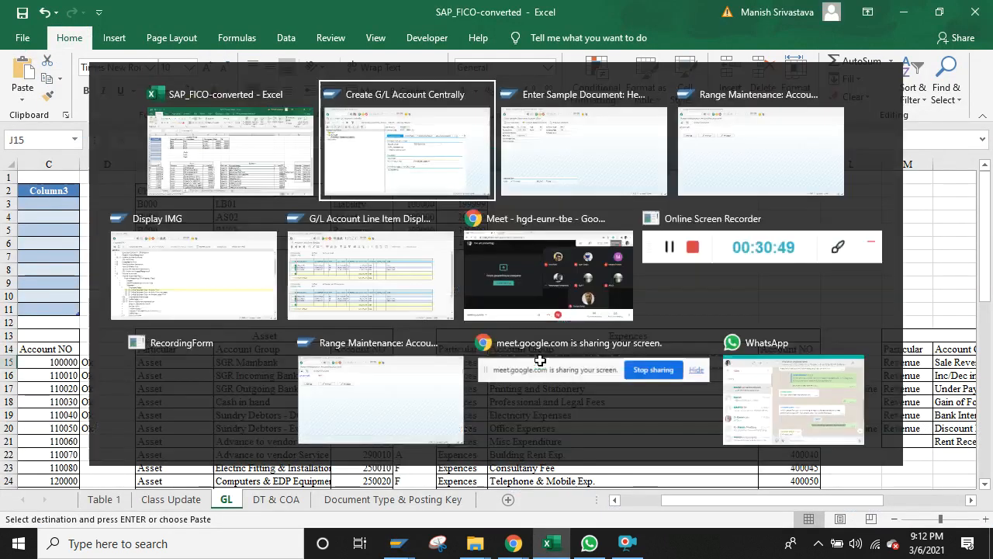
key("ctrl+v")
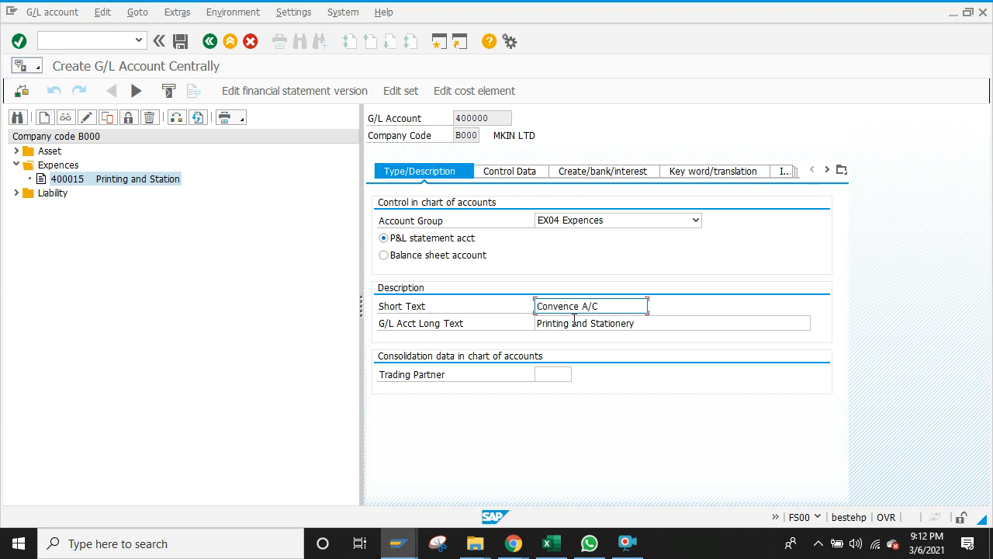
left_click(574, 322)
triple_click(573, 323)
key("ctrl+v")
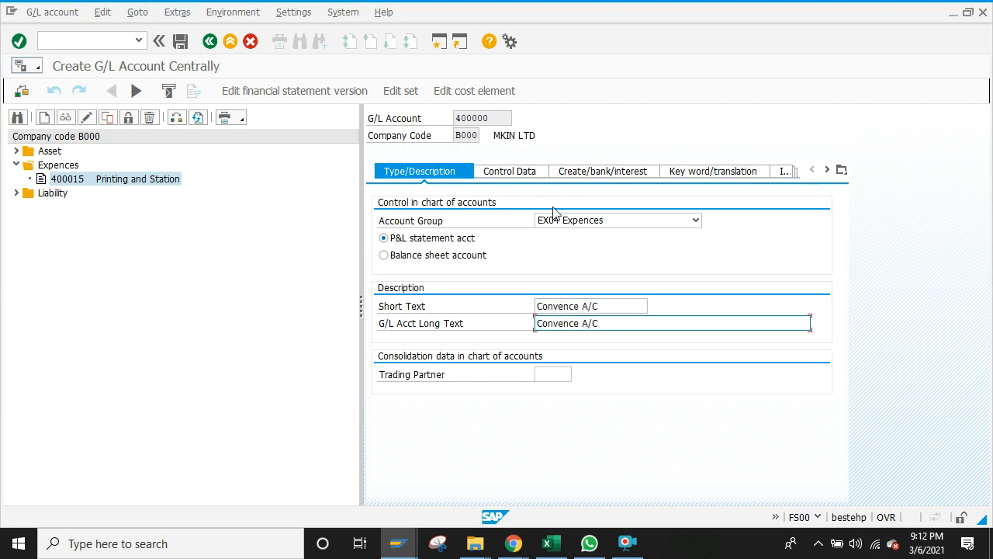
Step: Accept INR currency in Control Data, check the creation/bank/interest tab, and save account 400000
left_click(524, 173)
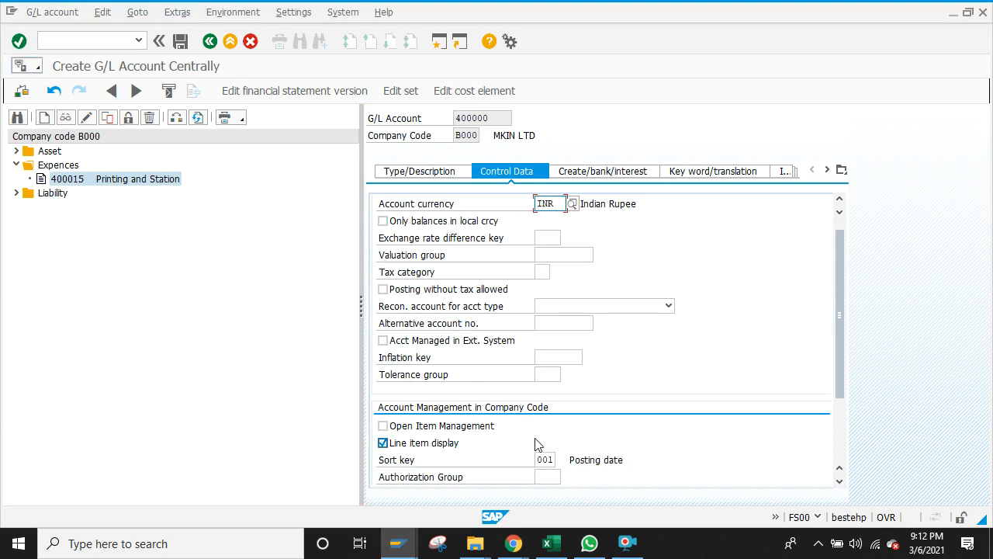
key("Return")
left_click(633, 174)
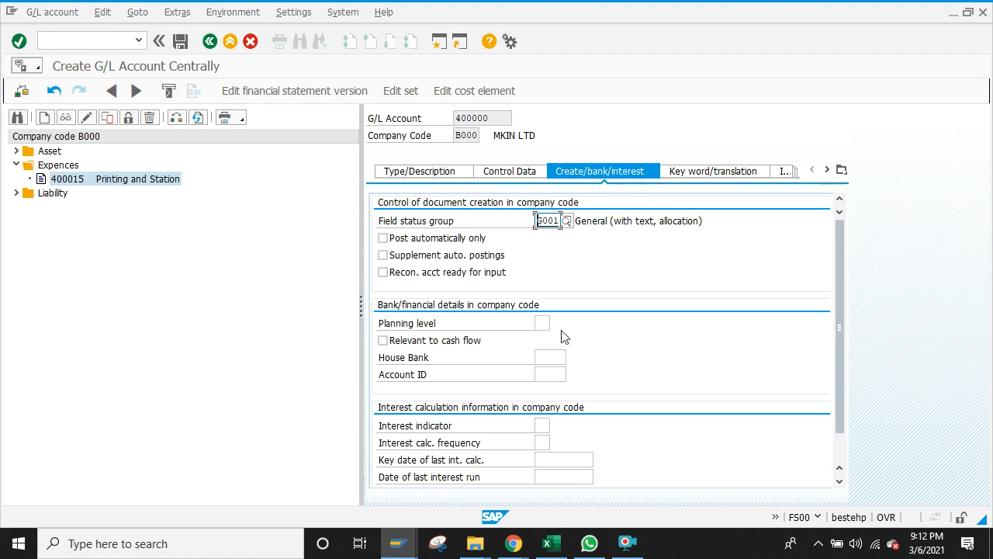
left_click(180, 41)
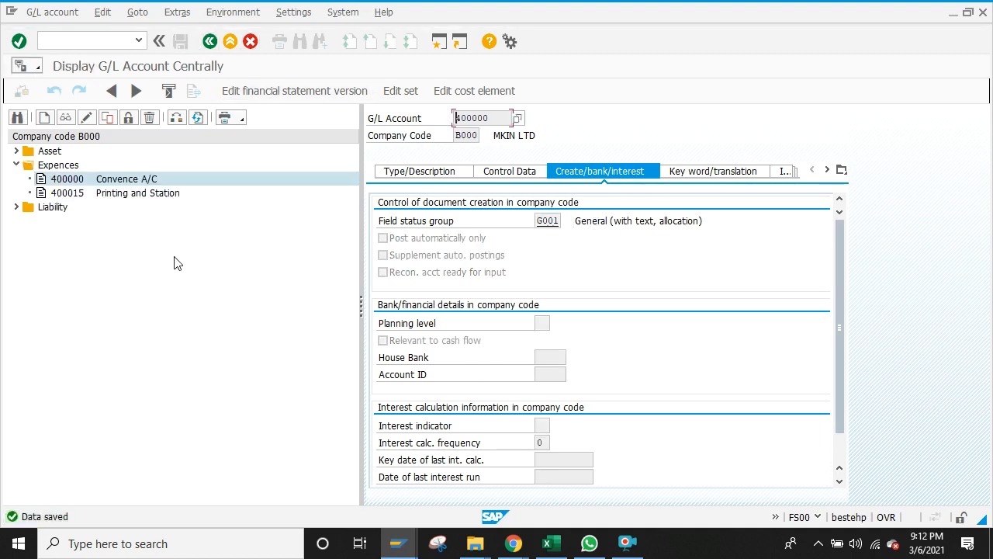
Step: Select 400000 Convence A/C in the account tree and open its Set for Deletion screen
left_click(124, 179)
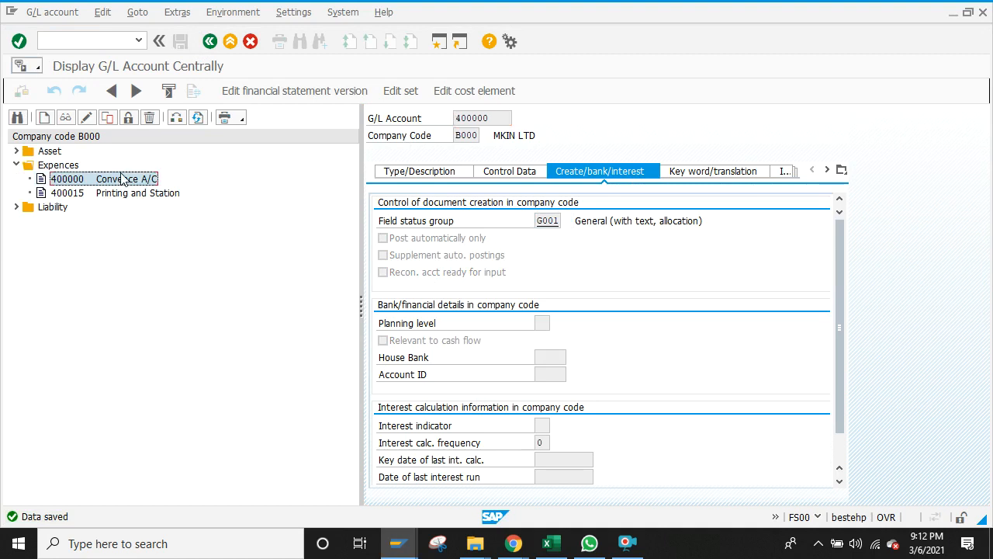
left_click(149, 118)
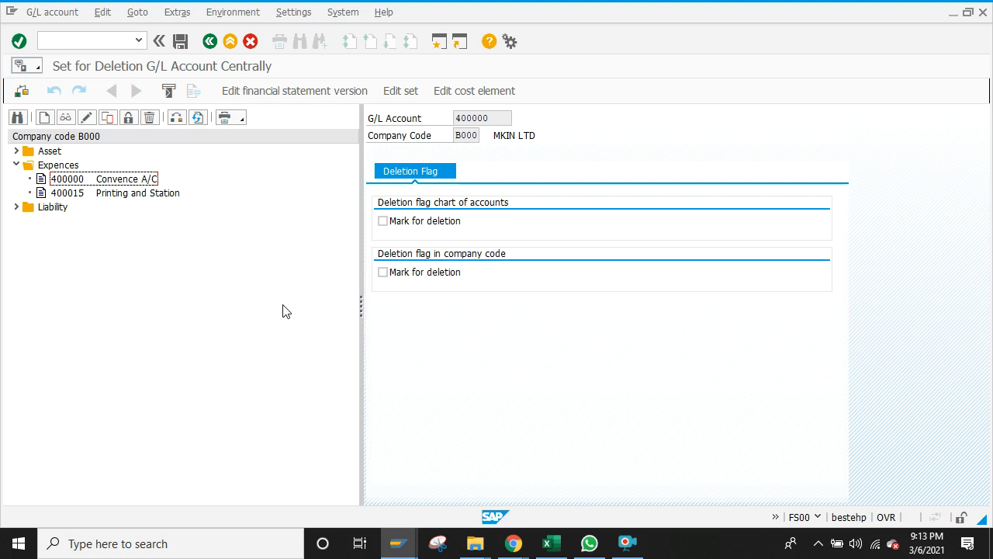
Step: Attempt a new SAP session, dismiss the session-limit message, and switch to the Range Maintenance window
left_click(439, 41)
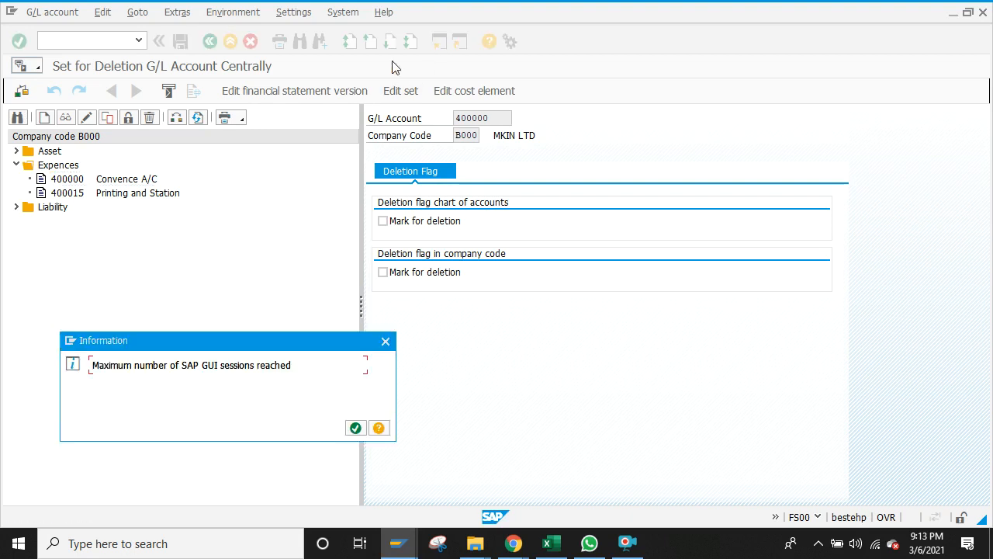
left_click(389, 352)
mouse_move(399, 541)
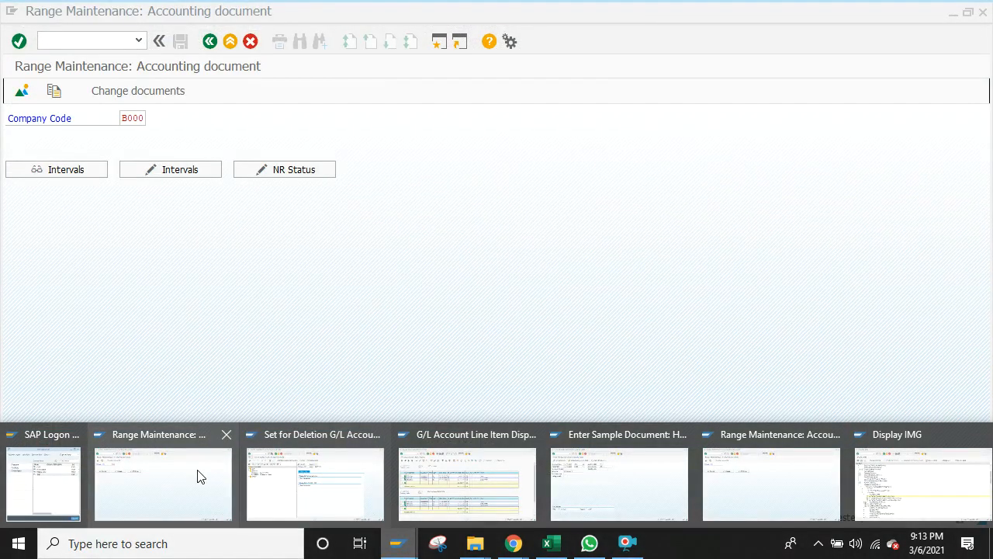
left_click(198, 475)
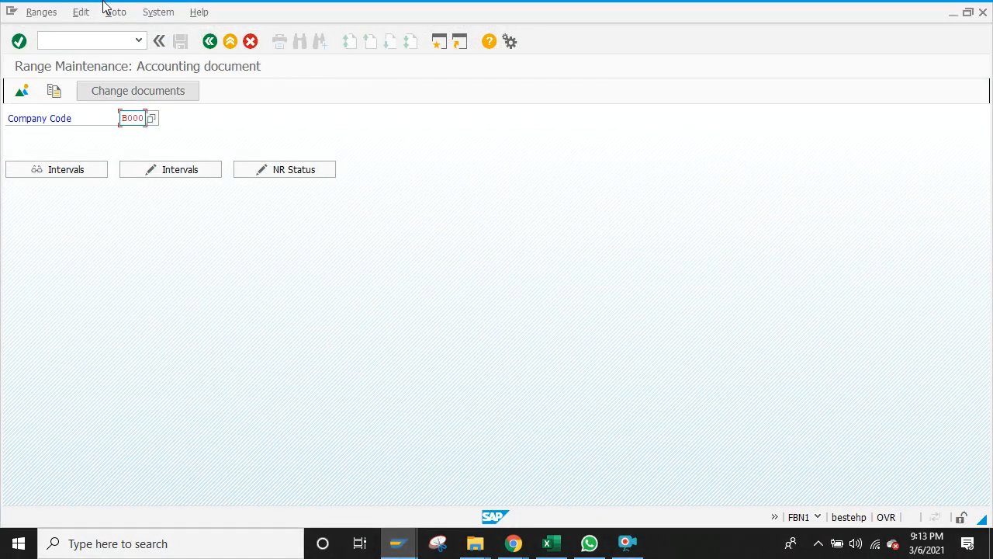
Step: Launch LSMW with /nlsmw, continue past its welcome message, and return to the Excel workbook
left_click(96, 39)
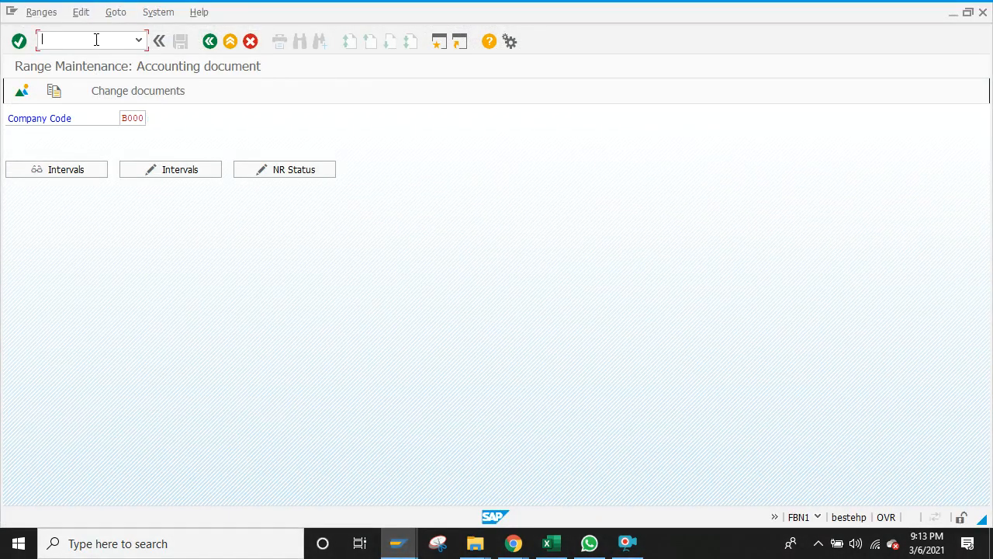
type("/nlsme")
key("BackSpace")
type("w")
key("Return")
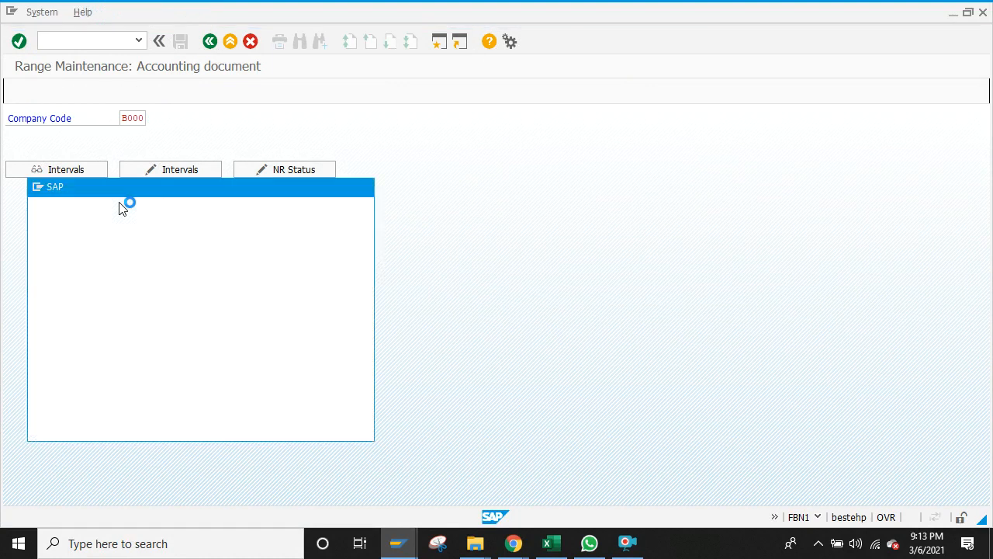
left_click(335, 428)
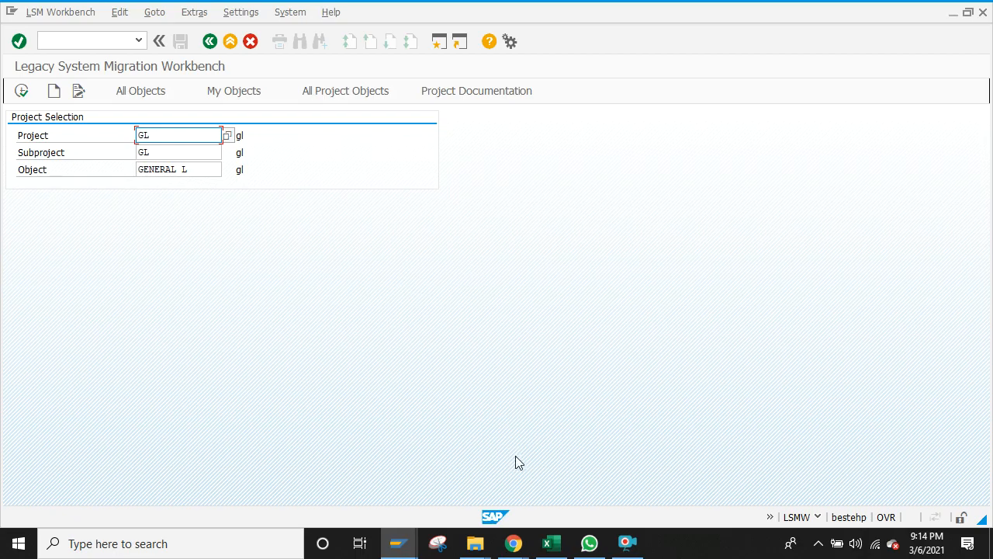
left_click(551, 543)
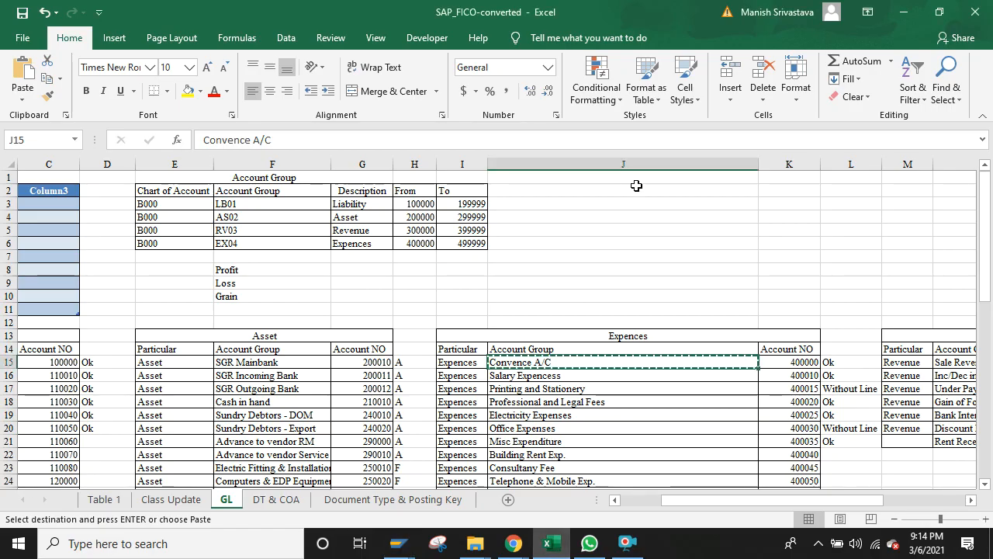
Step: Note LSMW in cell J2 of the GL sheet with B below it, then bring up Google Meet
left_click(637, 186)
type("LSMW")
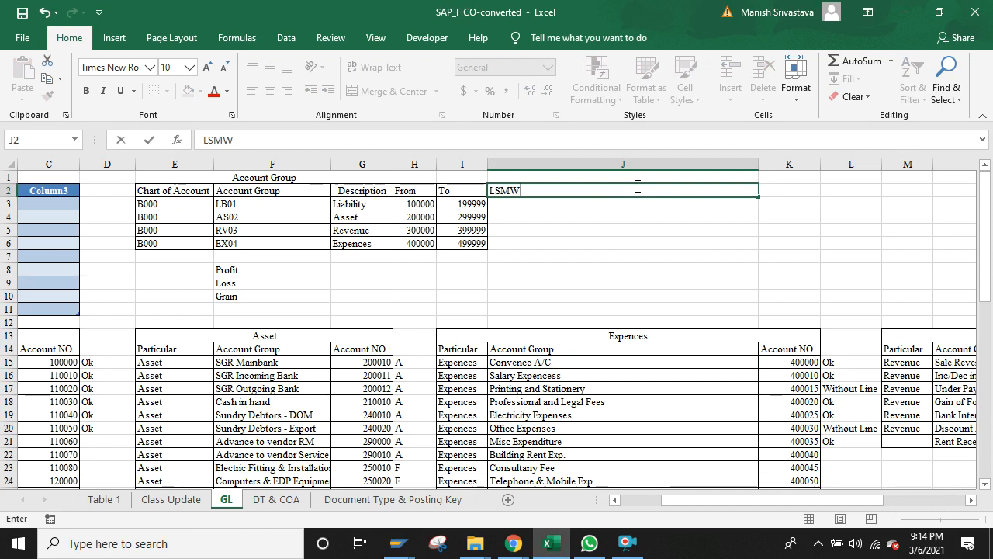
key("Return")
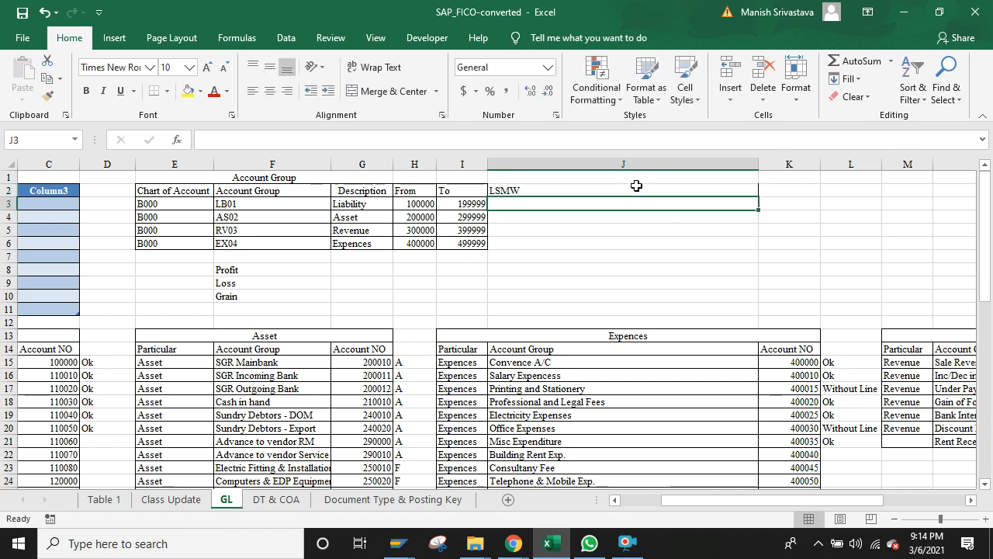
type("B")
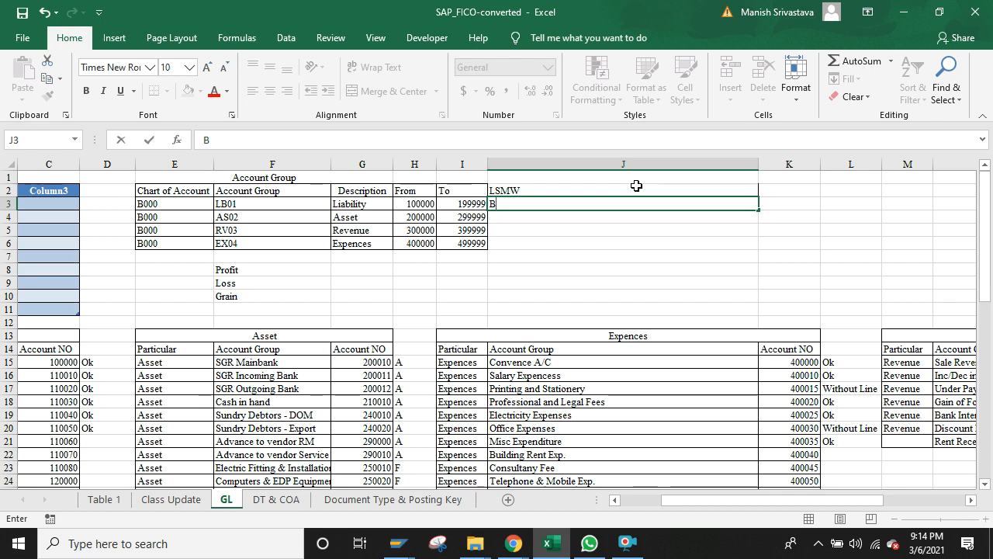
left_click(513, 543)
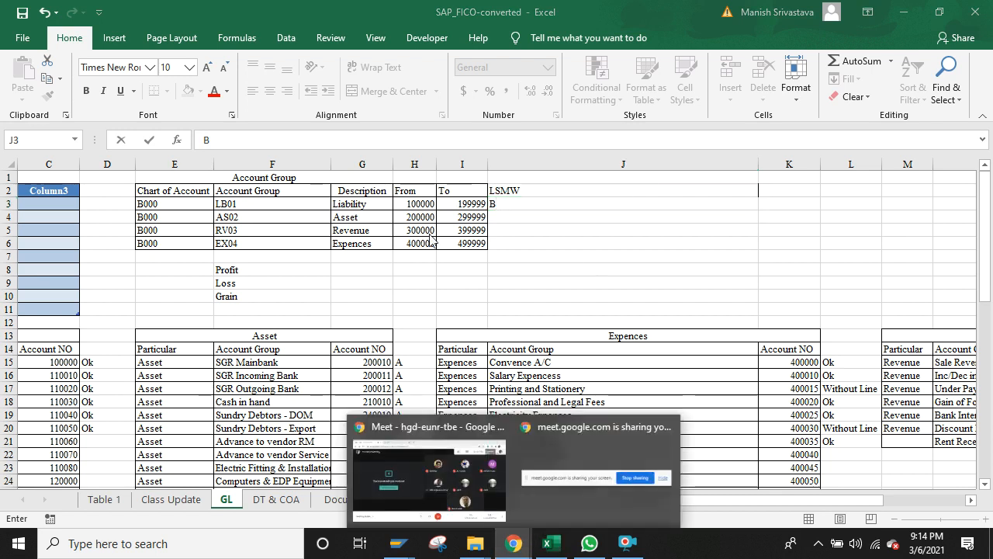
left_click(471, 456)
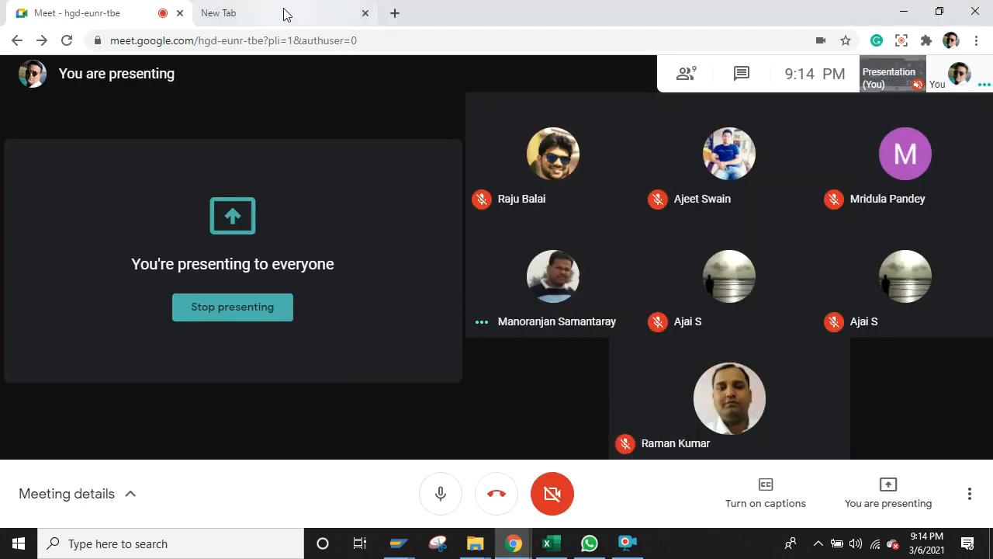
Step: Search Google for 'cut over t.code' to list SAP cutover transaction codes
left_click(284, 14)
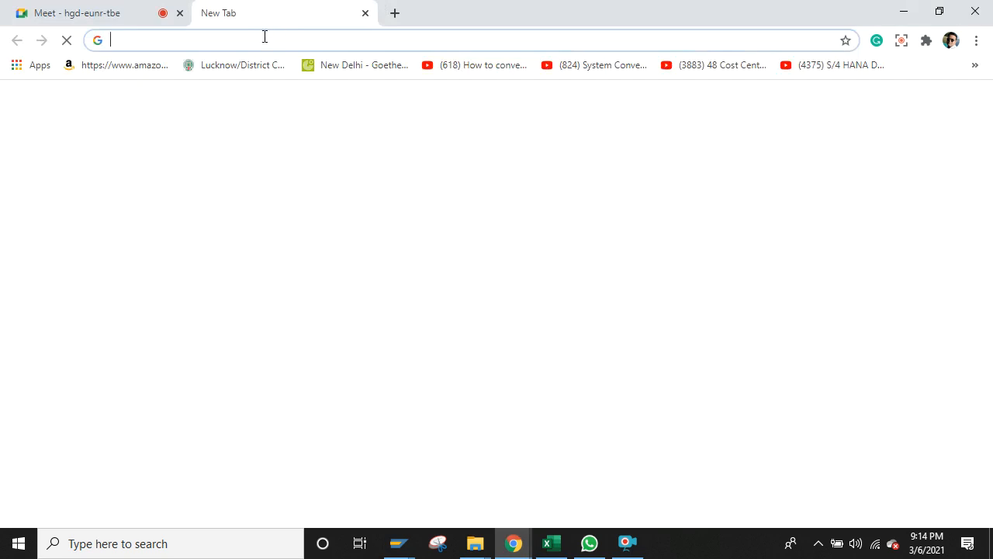
left_click(265, 37)
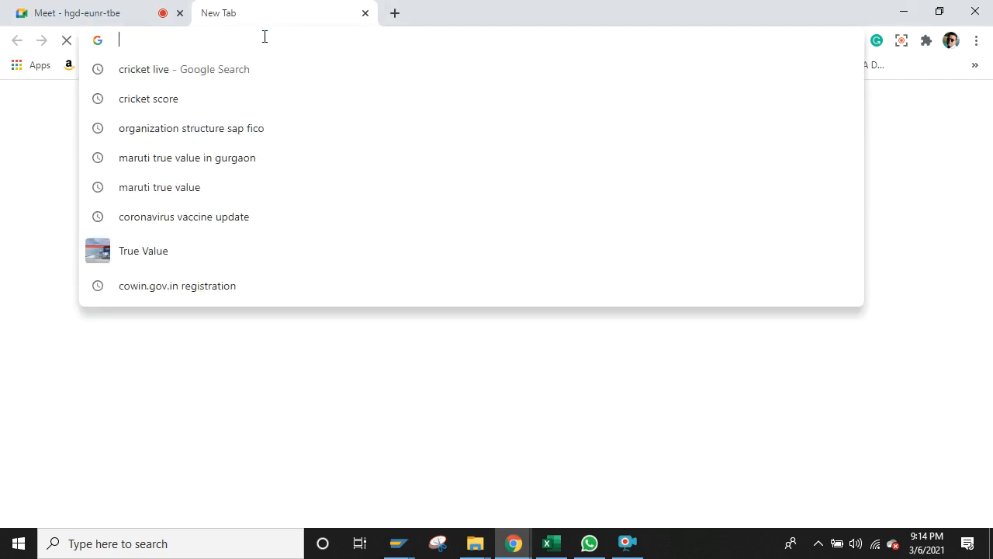
type("lsmw")
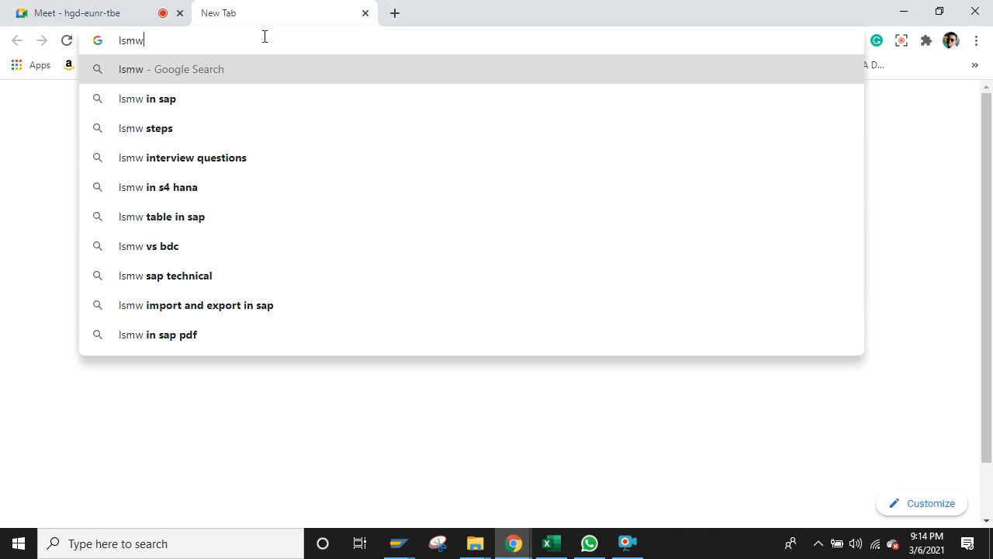
key("BackSpace")
key("BackSpace")
key("BackSpace")
key("BackSpace")
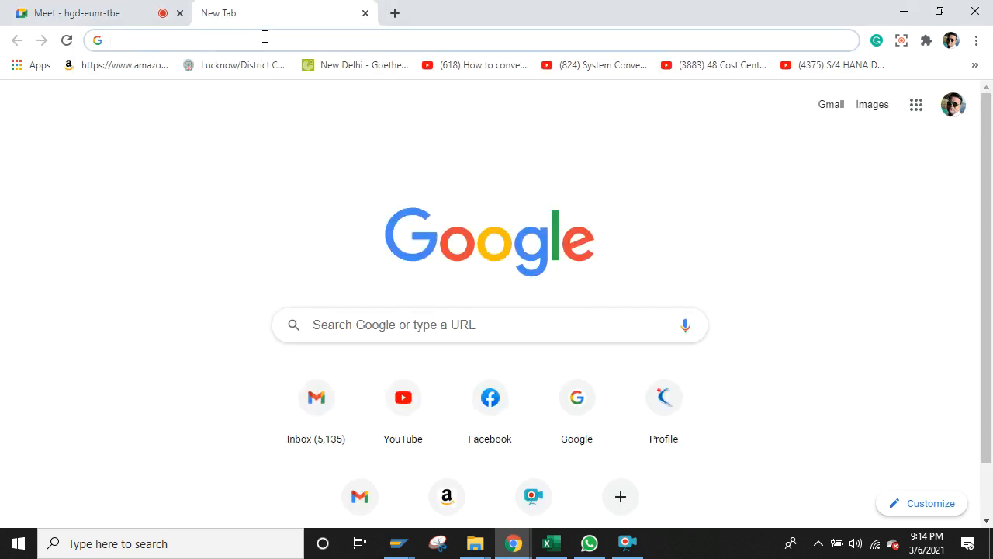
type("cut over")
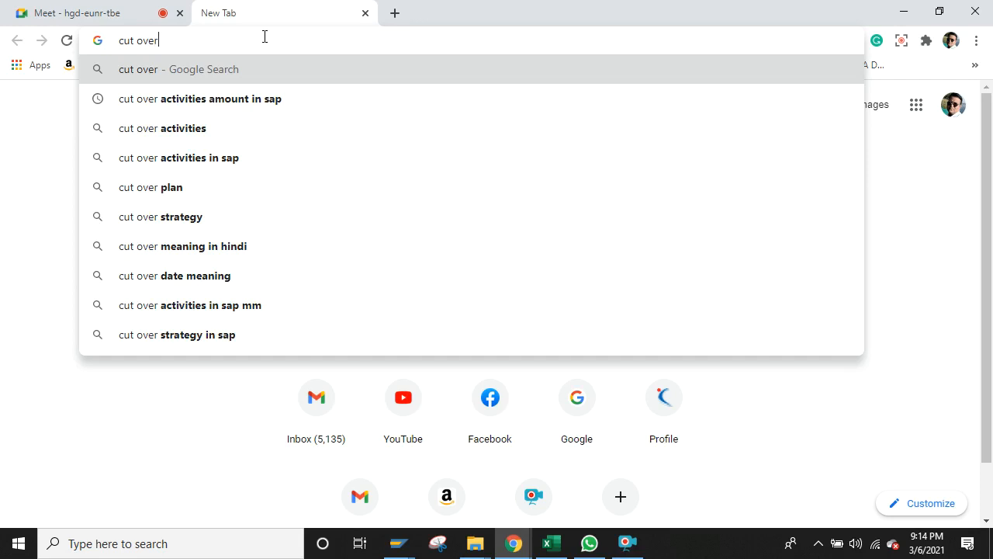
key("Return")
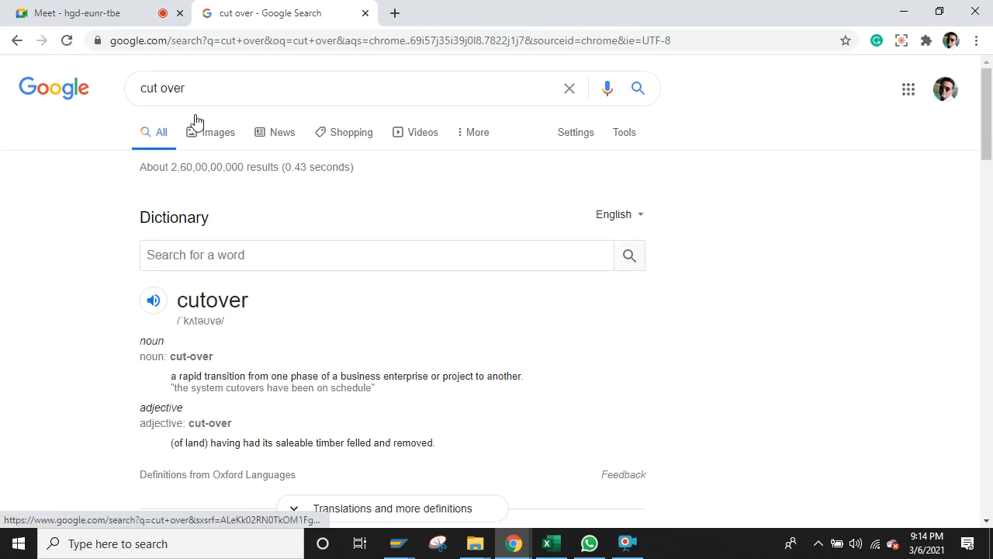
left_click(200, 90)
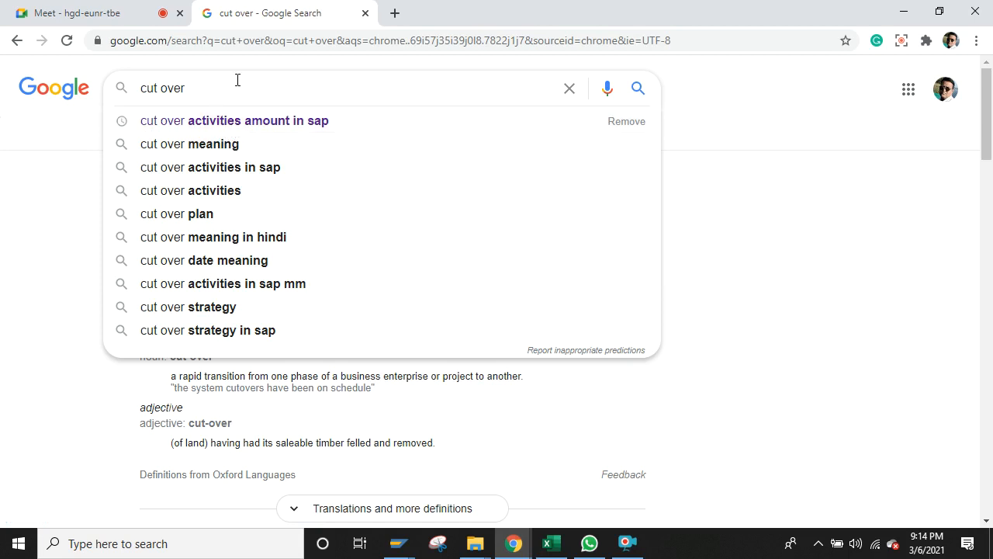
type("t.code")
key("Return")
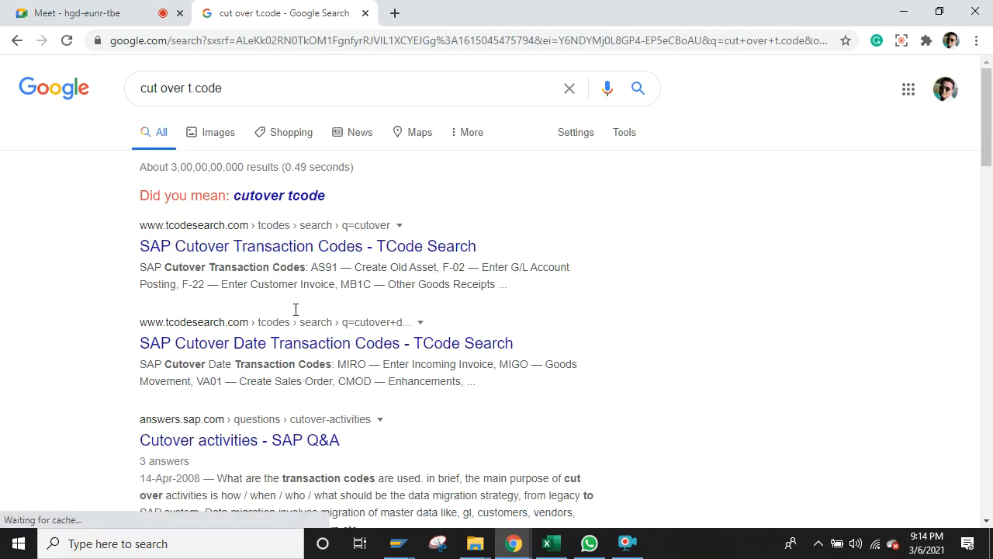
Step: Replace the search with 'lsmw' and scroll through the results explaining what LSMW does
left_click(252, 87)
key("BackSpace")
key("BackSpace")
key("BackSpace")
key("BackSpace")
key("BackSpace")
key("BackSpace")
key("BackSpace")
key("BackSpace")
key("BackSpace")
key("BackSpace")
key("BackSpace")
key("BackSpace")
key("BackSpace")
key("BackSpace")
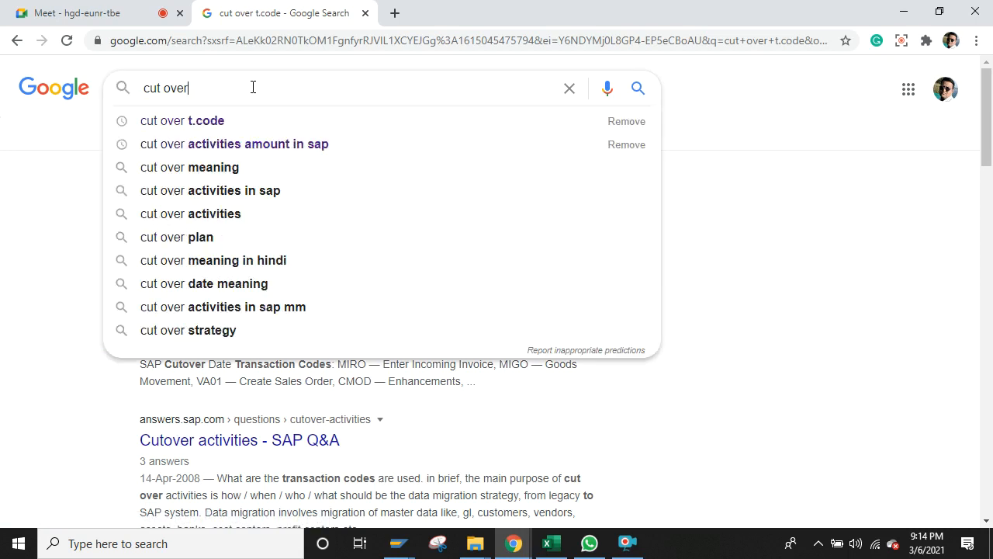
key("BackSpace")
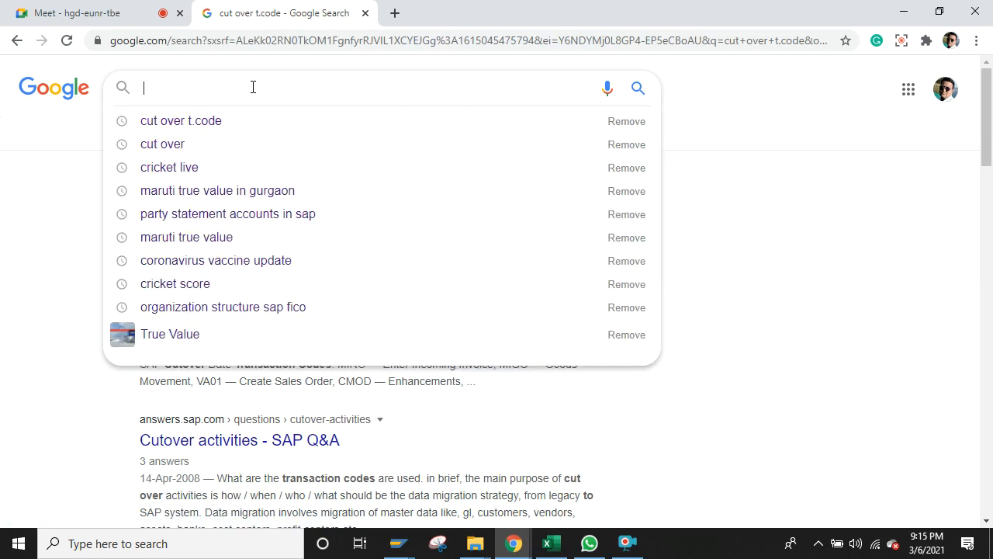
type("m")
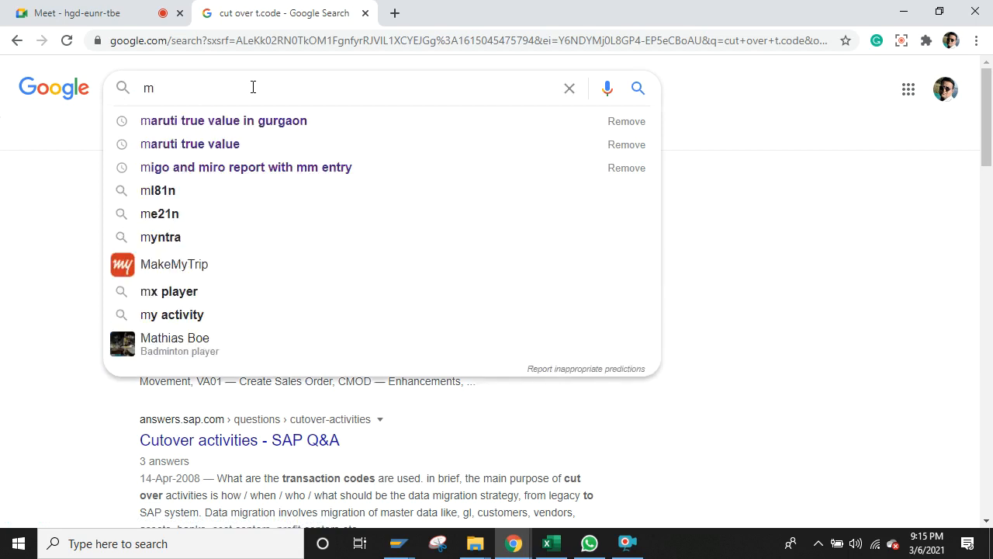
key("BackSpace")
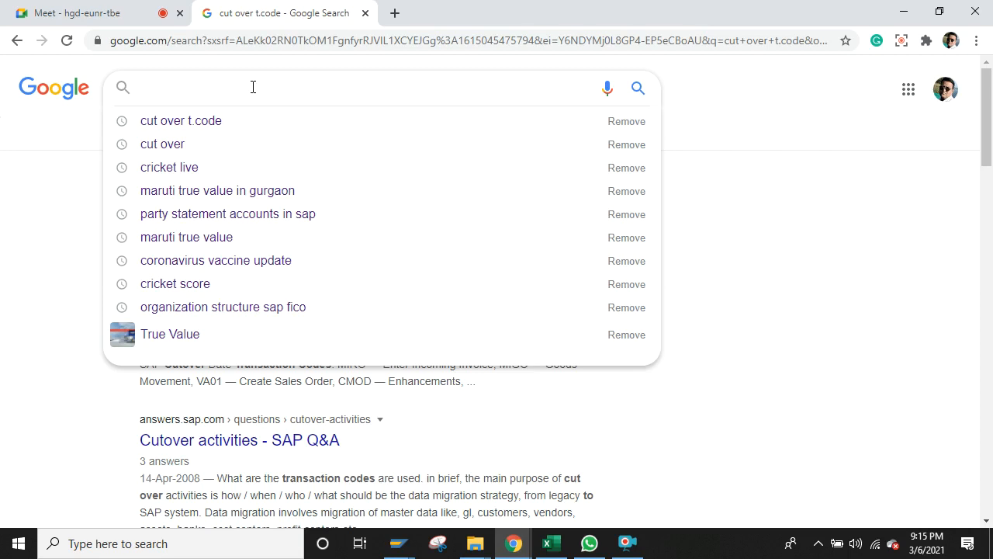
type("M")
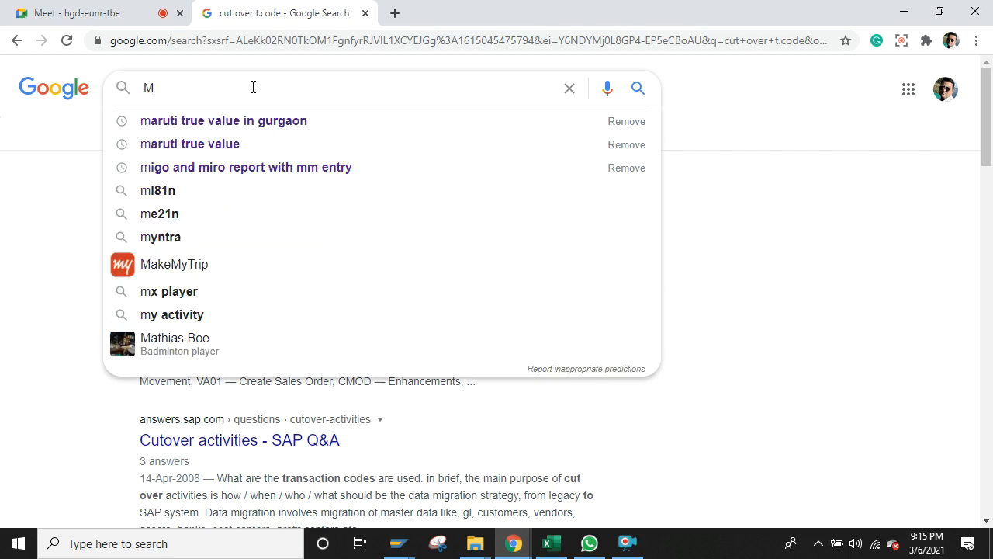
key("BackSpace")
type("ls")
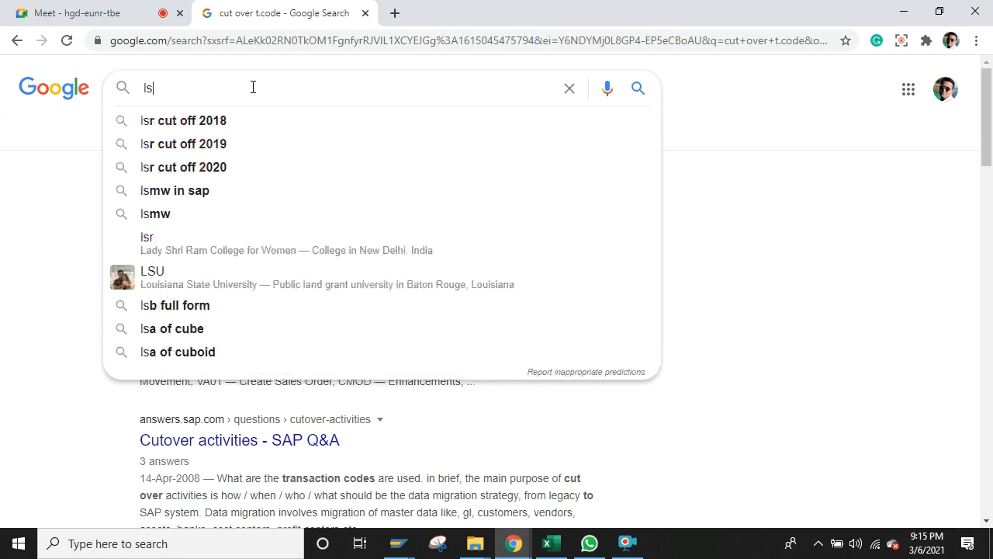
type("mw")
key("Return")
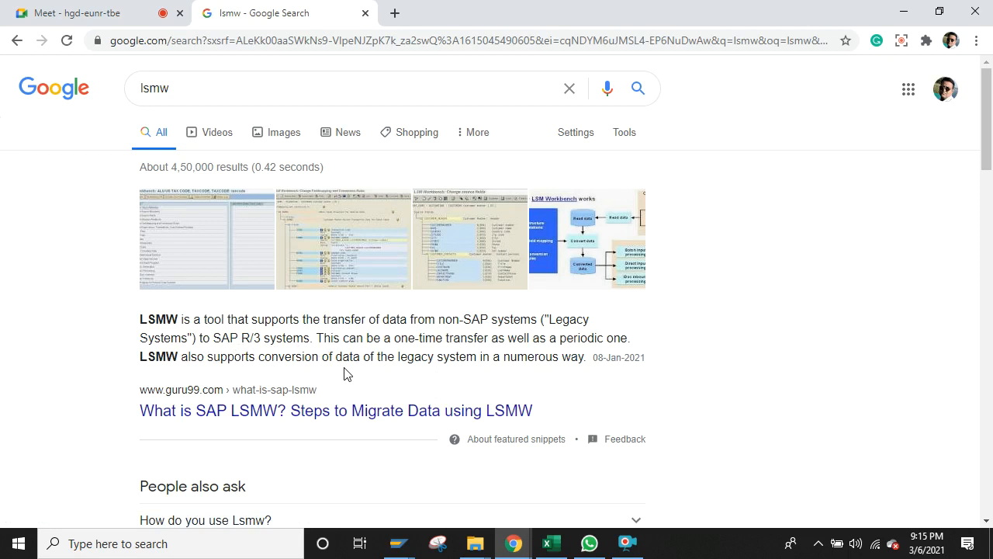
left_click(987, 525)
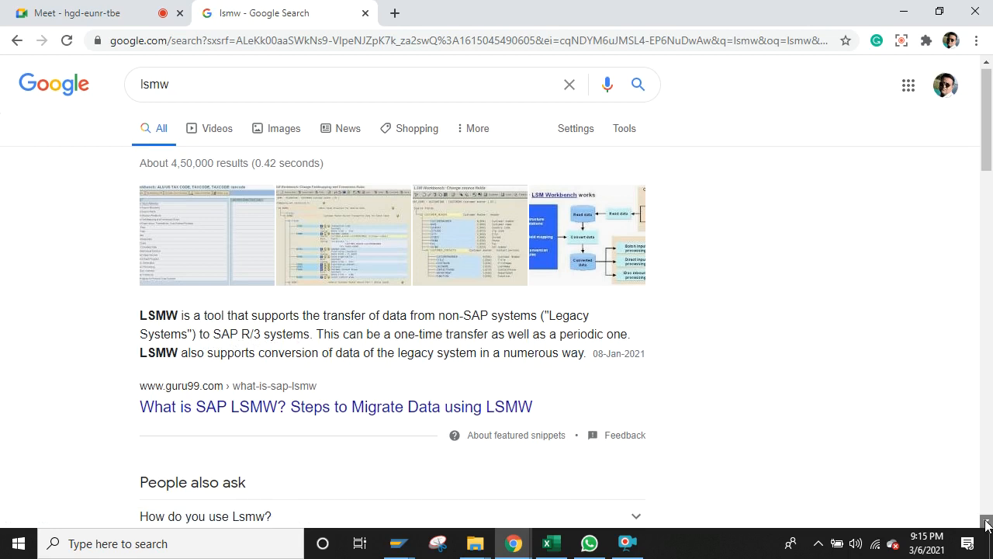
scroll(987, 525, "down", 2)
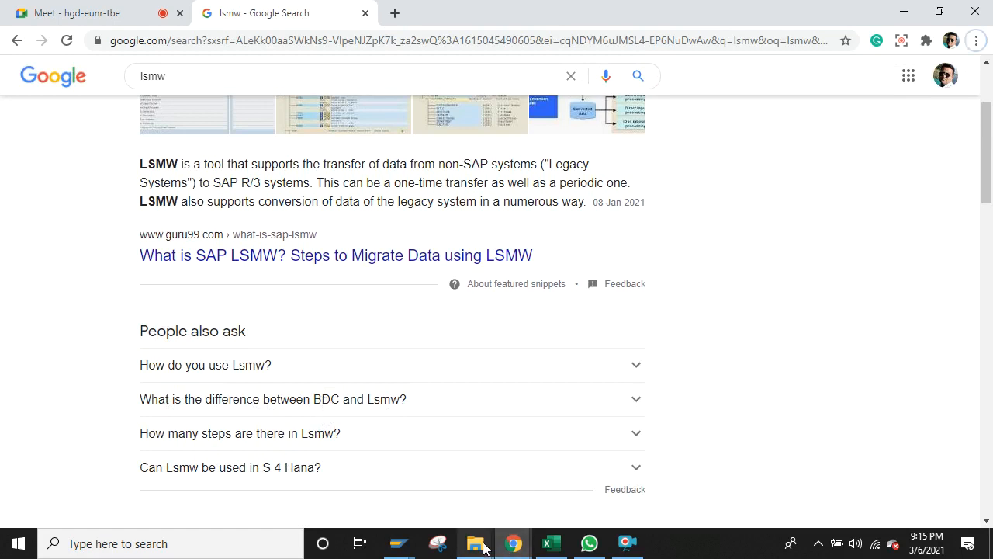
mouse_move(399, 543)
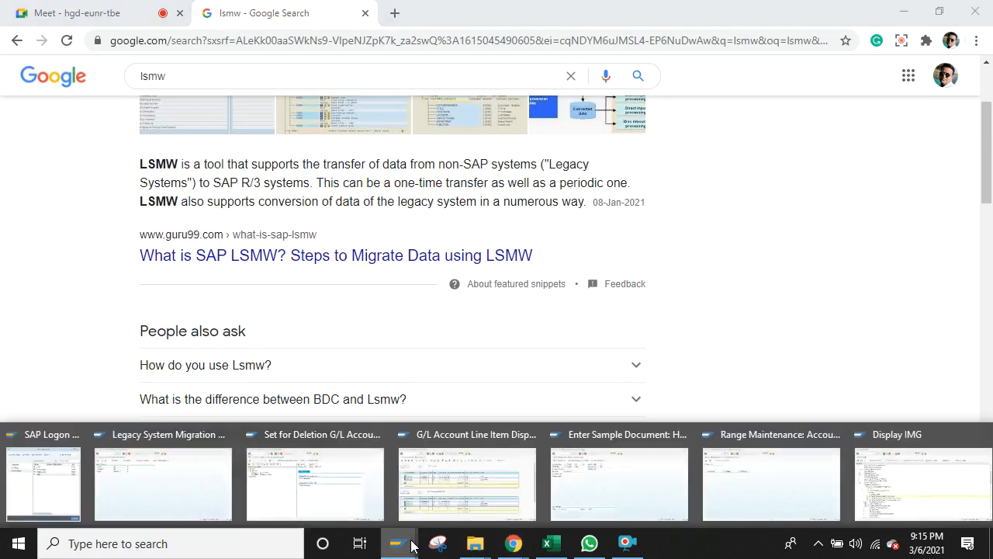
mouse_move(776, 482)
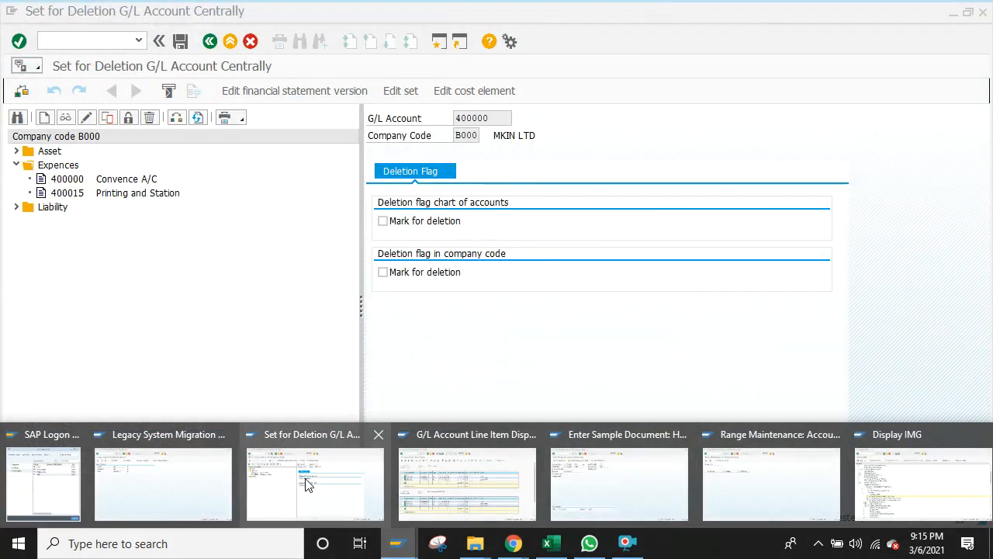
Step: Log on to SAP client 811 with the saved user name and the account password
left_click(307, 485)
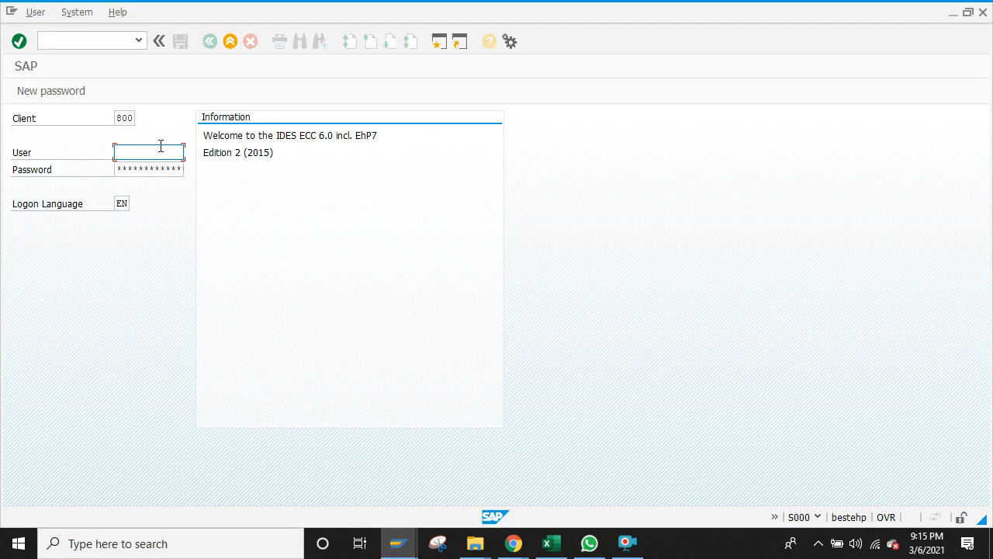
left_click(134, 118)
key("BackSpace")
key("BackSpace")
type("11")
left_click(143, 154)
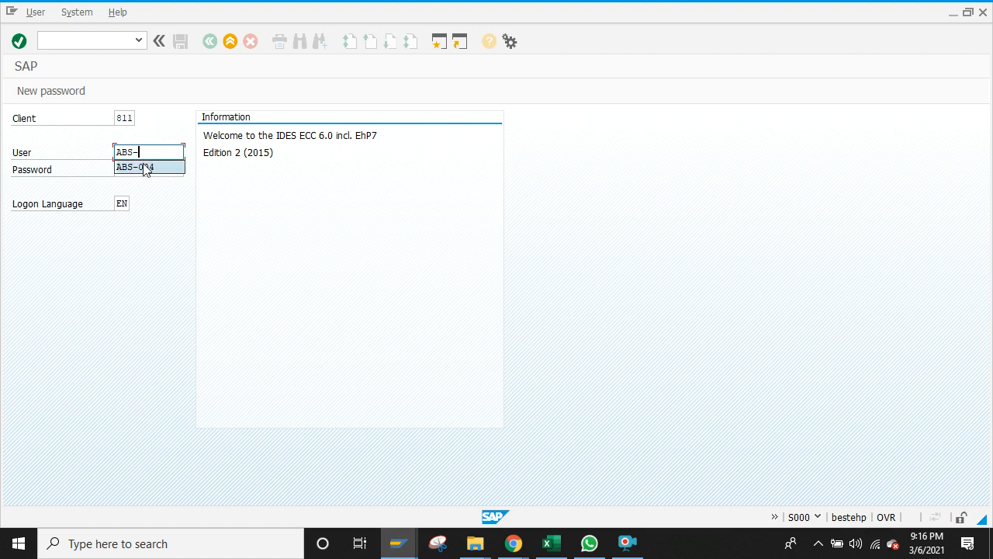
left_click(141, 167)
left_click(145, 167)
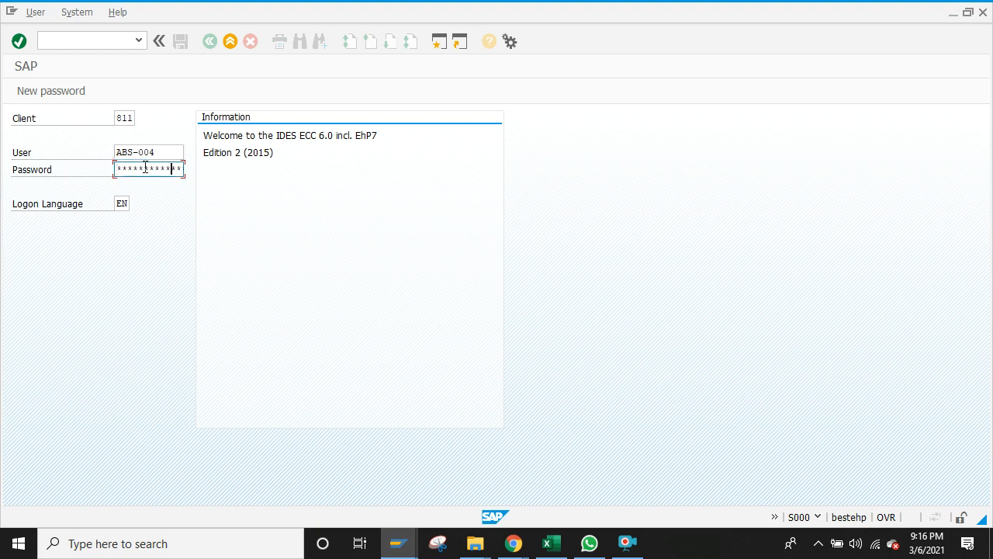
key("Return")
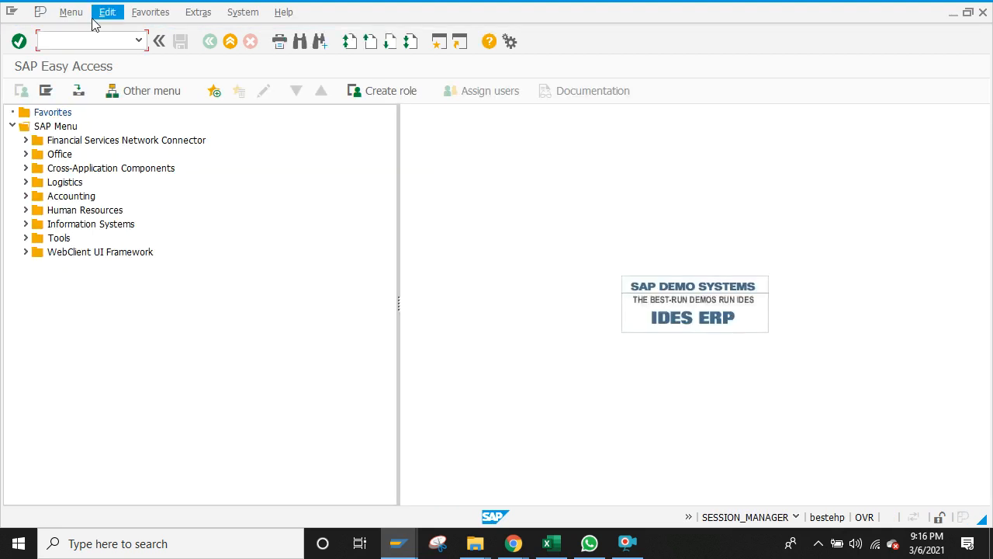
type("fs00")
key("Return")
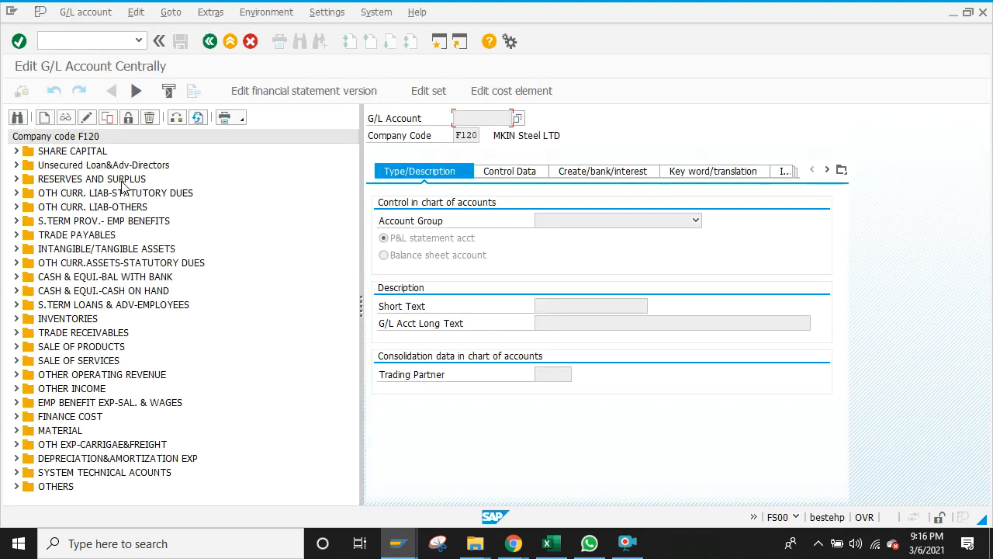
left_click(16, 151)
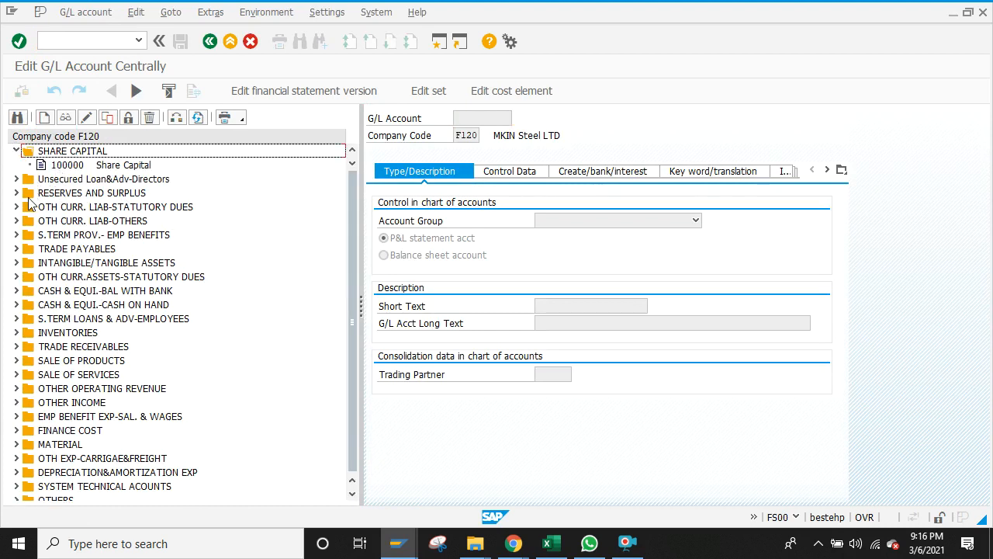
left_click(16, 206)
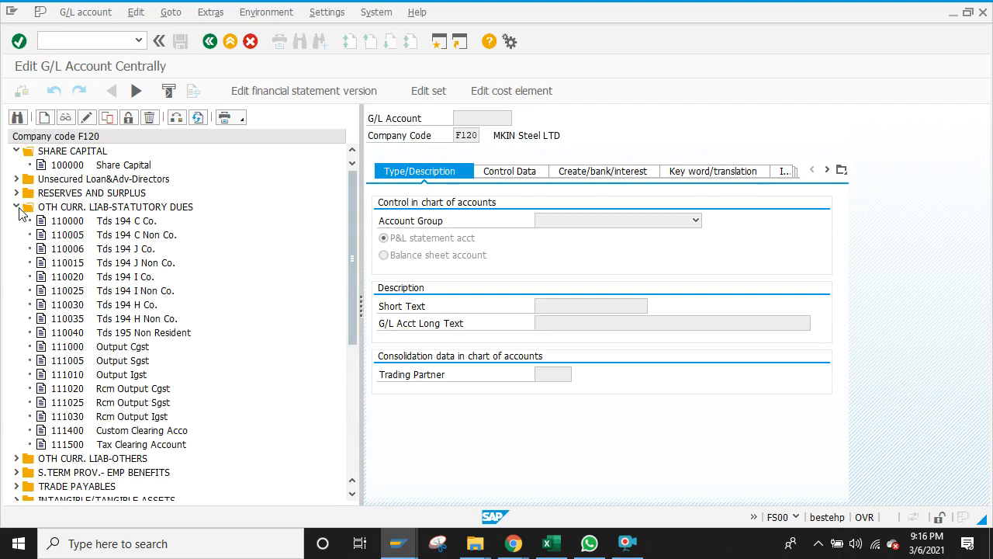
left_click(78, 221)
double_click(84, 223)
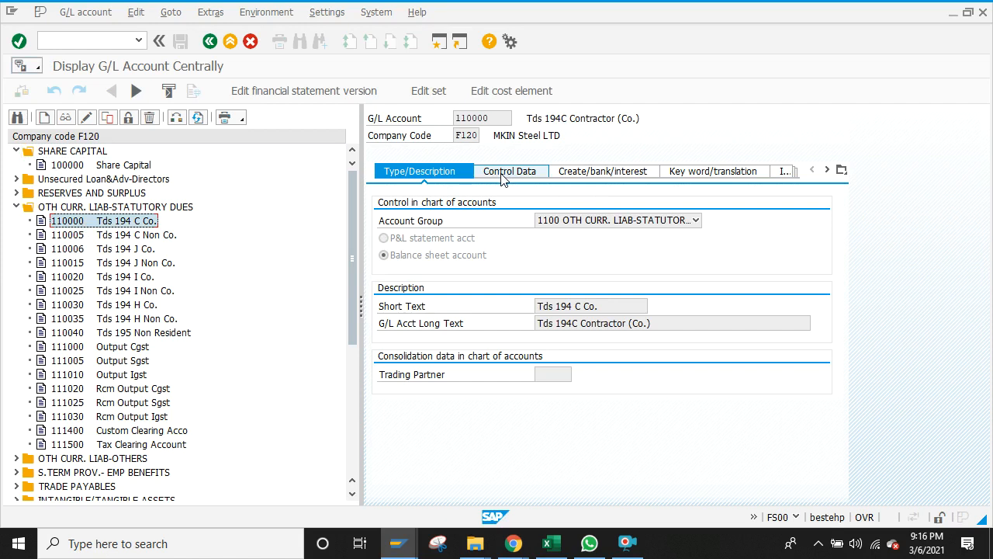
left_click(210, 40)
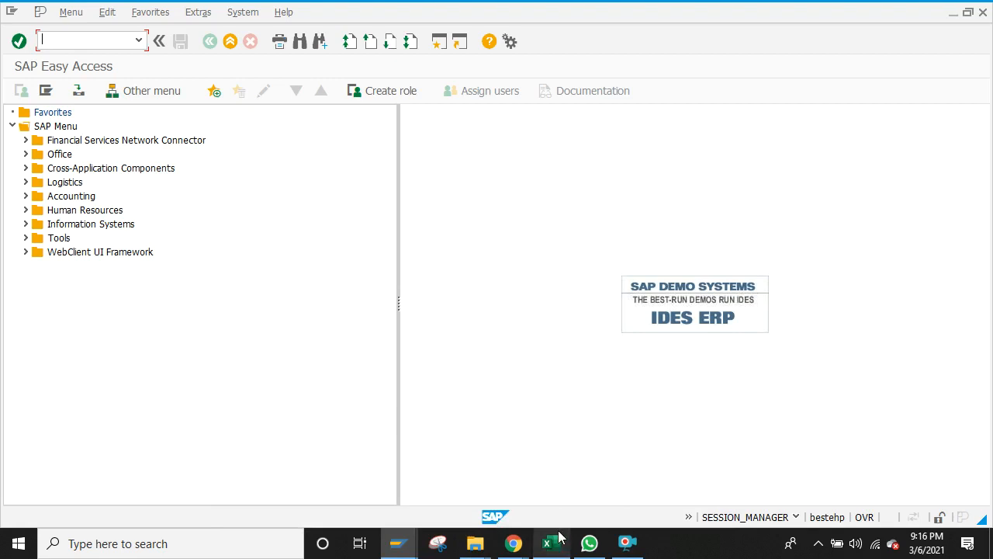
Step: Reopen central G/L account maintenance with the fs transaction
mouse_move(555, 547)
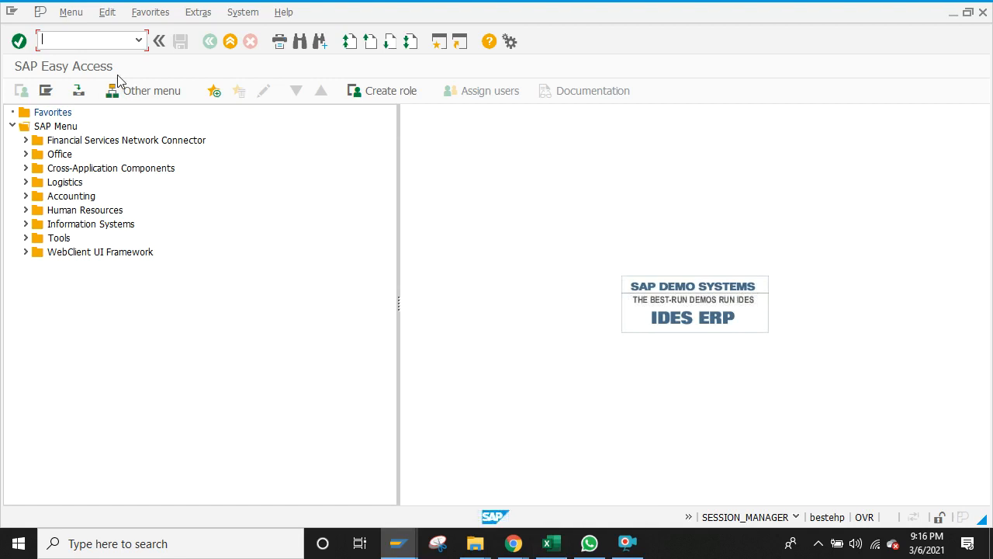
type("fs00")
key("Return")
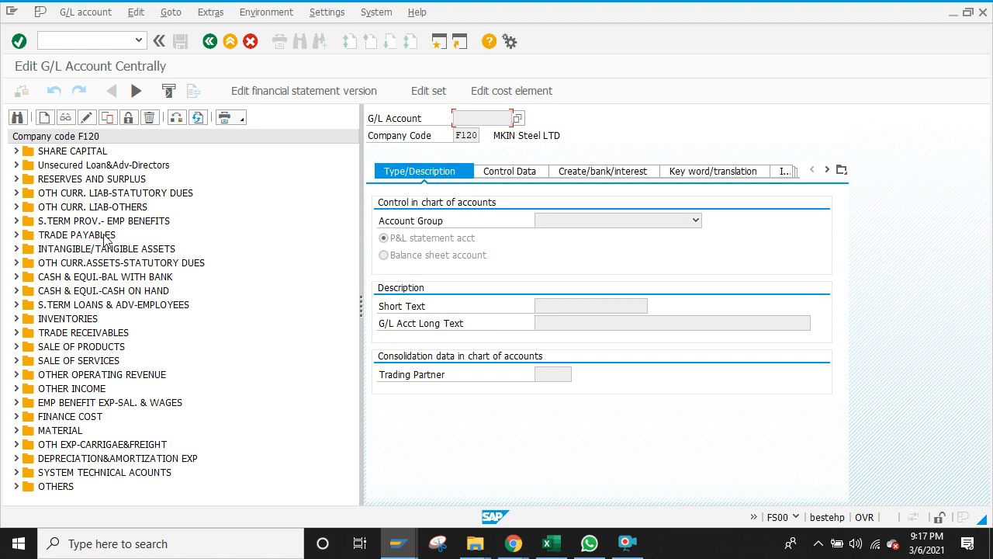
Step: Browse F120 account groups: OTH CURR. LIAB-OTHERS, TRADE PAYABLES, STATUTORY DUES, employee loans
left_click(15, 207)
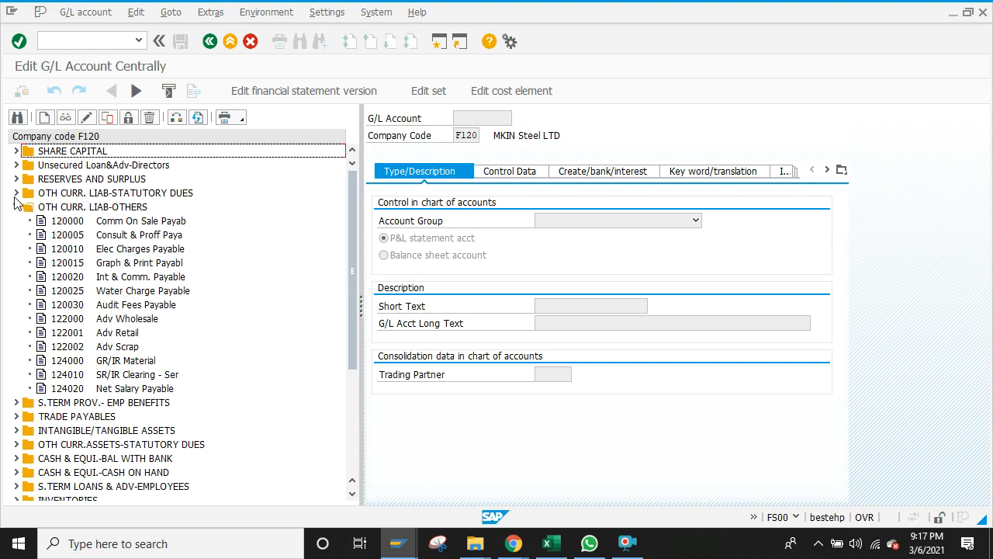
left_click(18, 205)
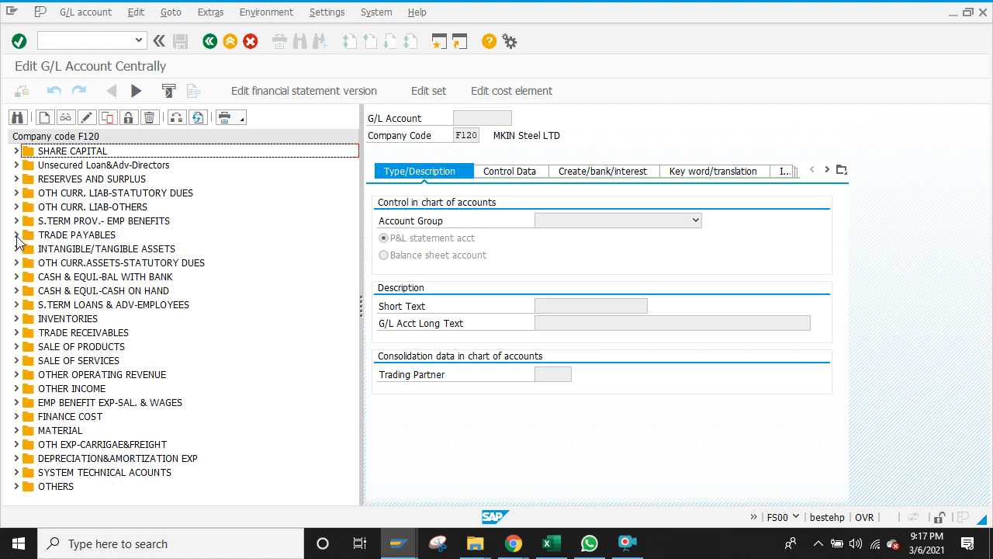
left_click(16, 234)
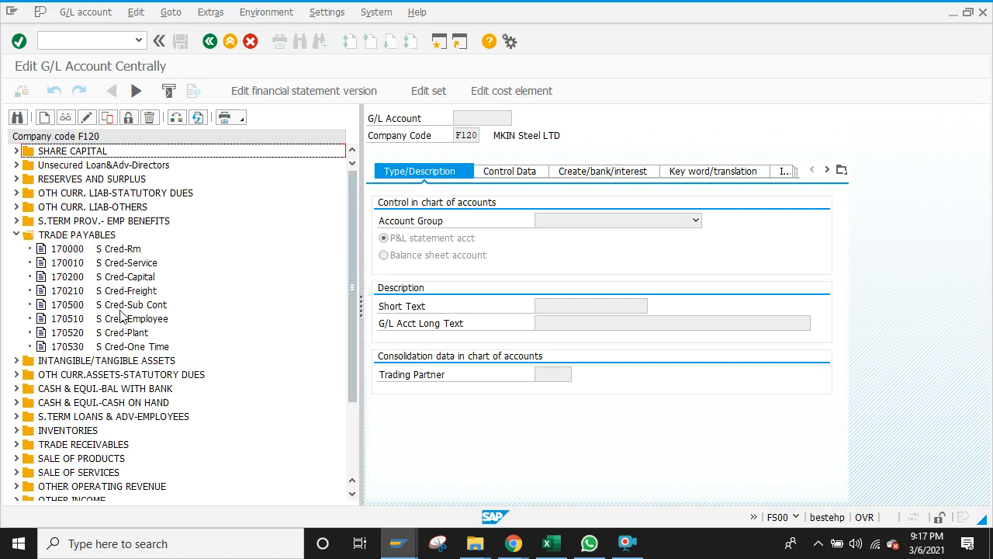
left_click(17, 375)
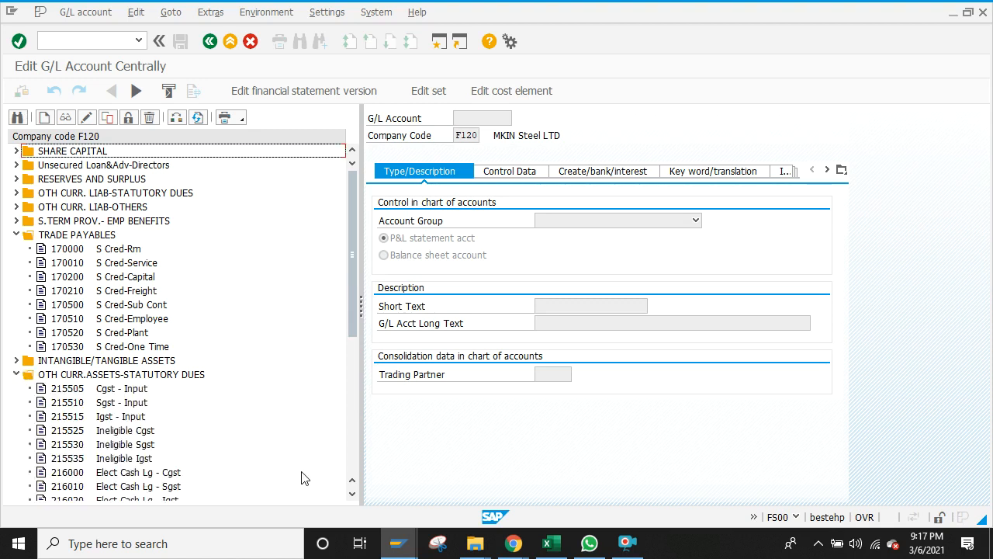
left_click(348, 450)
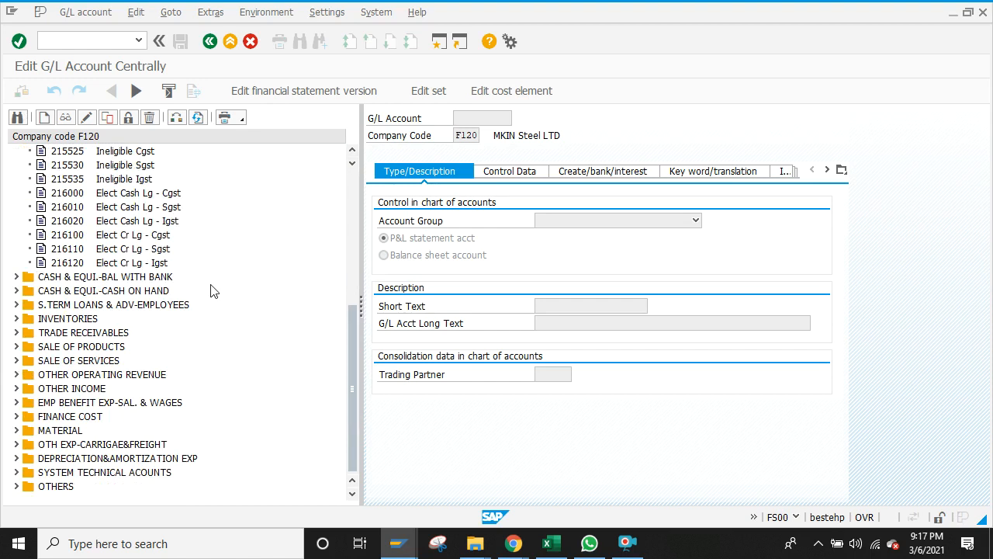
left_click(17, 304)
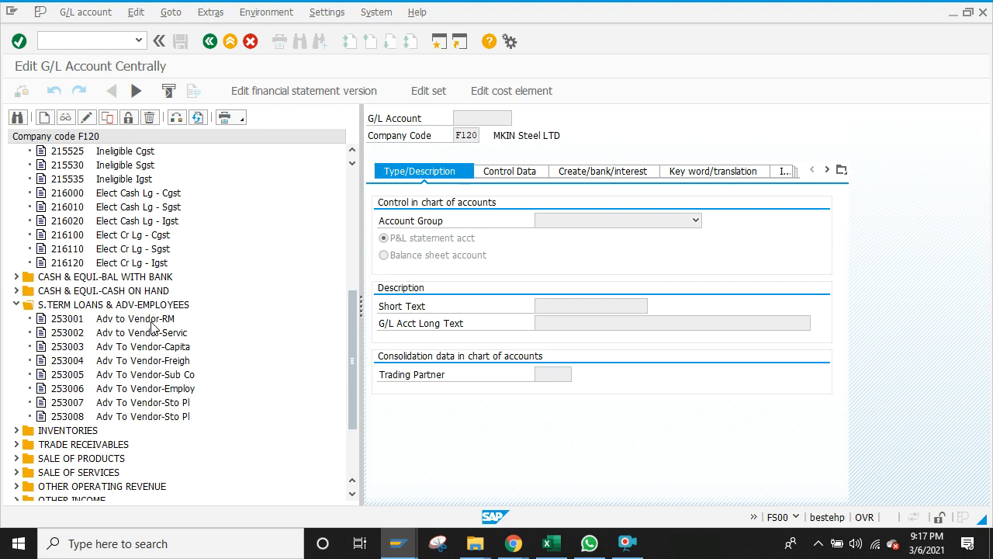
left_click(350, 190)
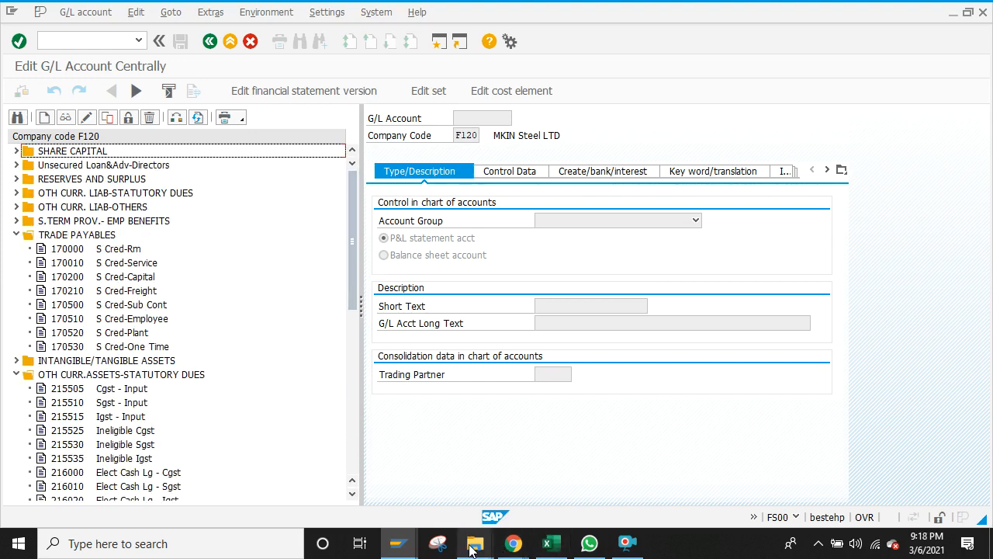
Step: Open the Implementation Project-T 1 workbook from F:\Real Project, then return to Excel
mouse_move(472, 550)
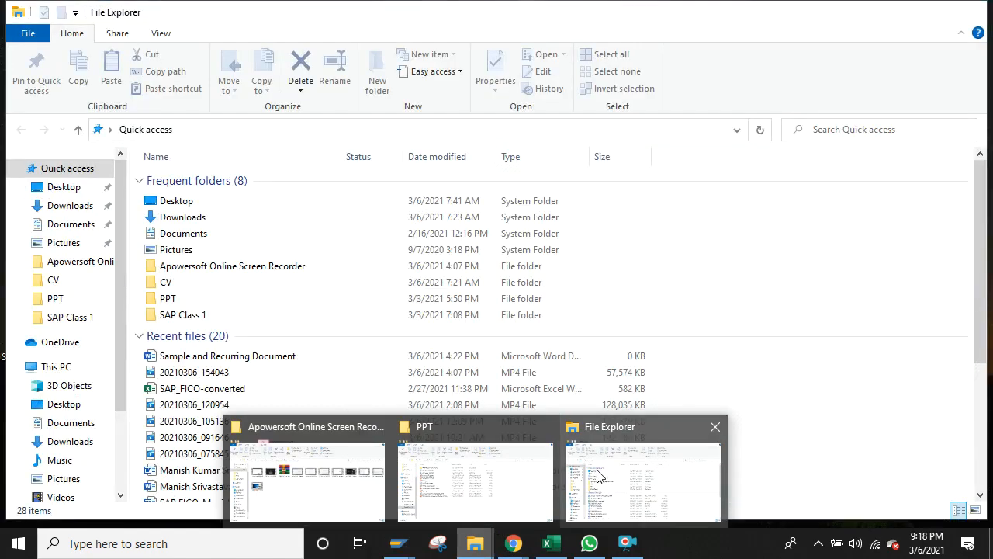
left_click(597, 475)
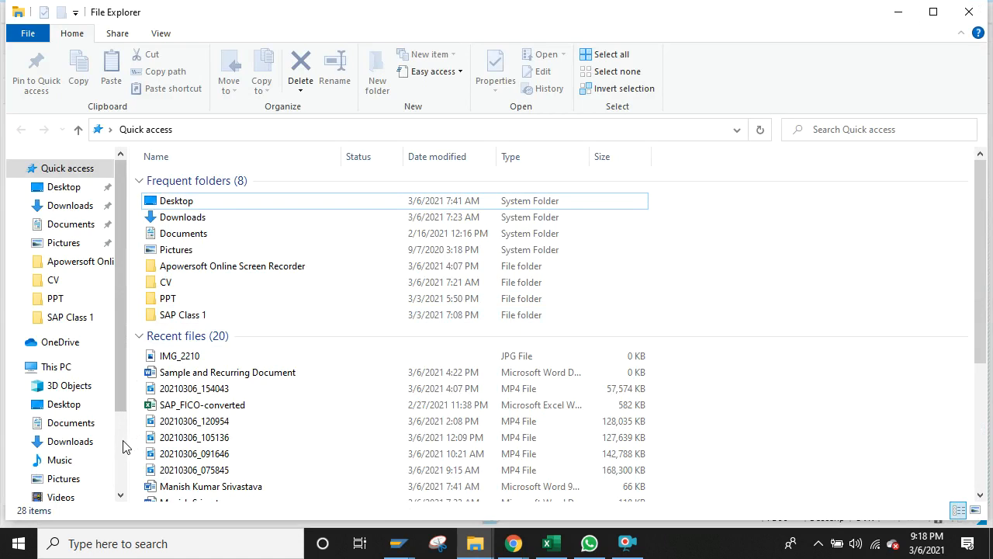
scroll(118, 442, "down", 3)
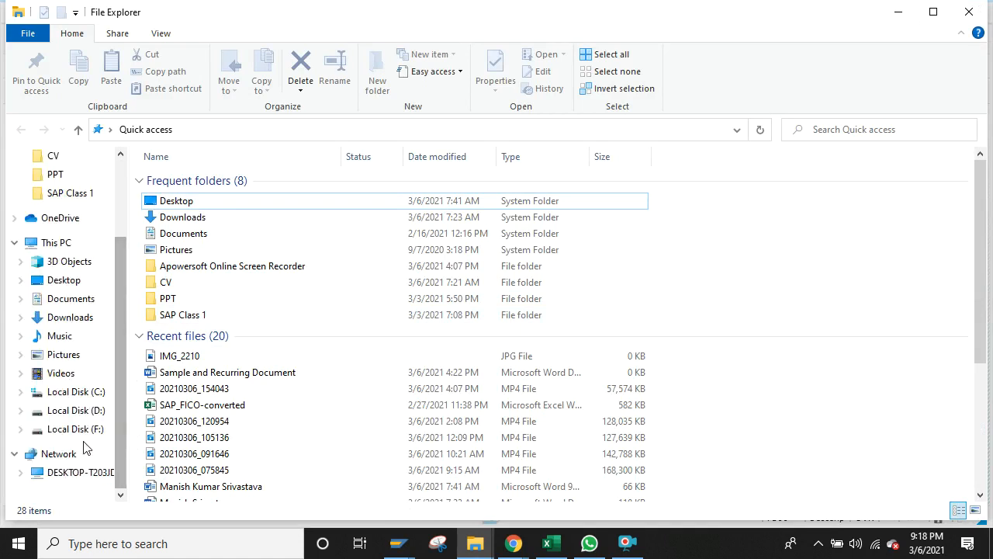
left_click(81, 432)
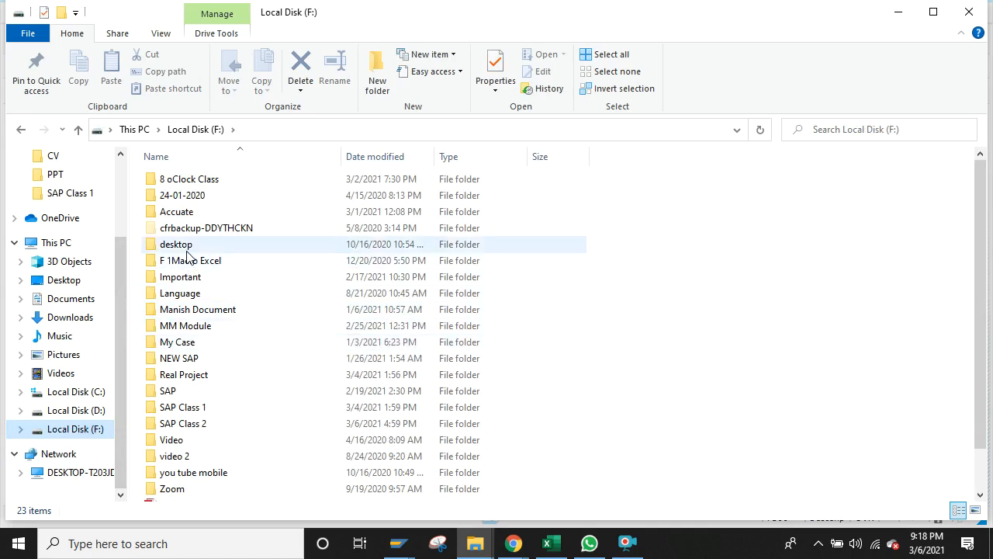
left_click(172, 376)
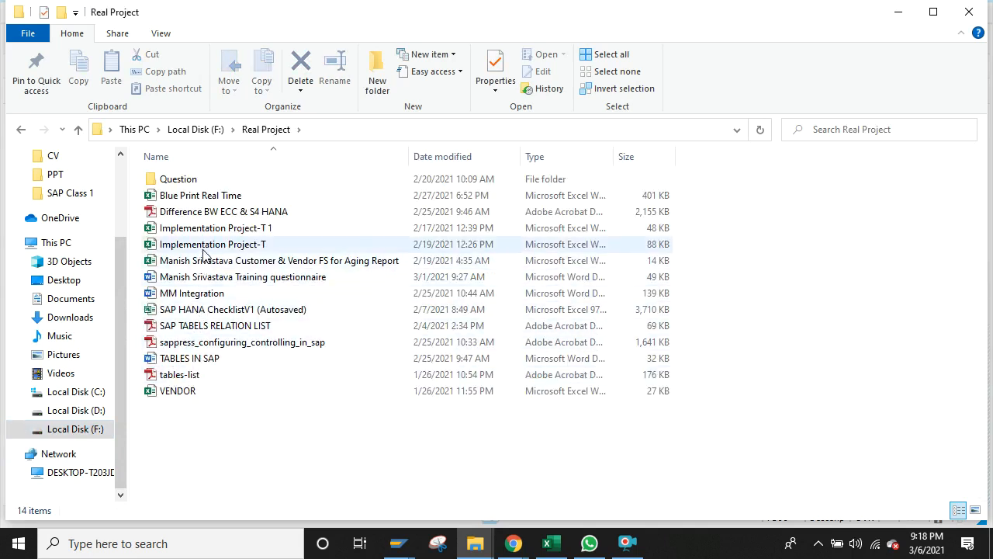
double_click(211, 228)
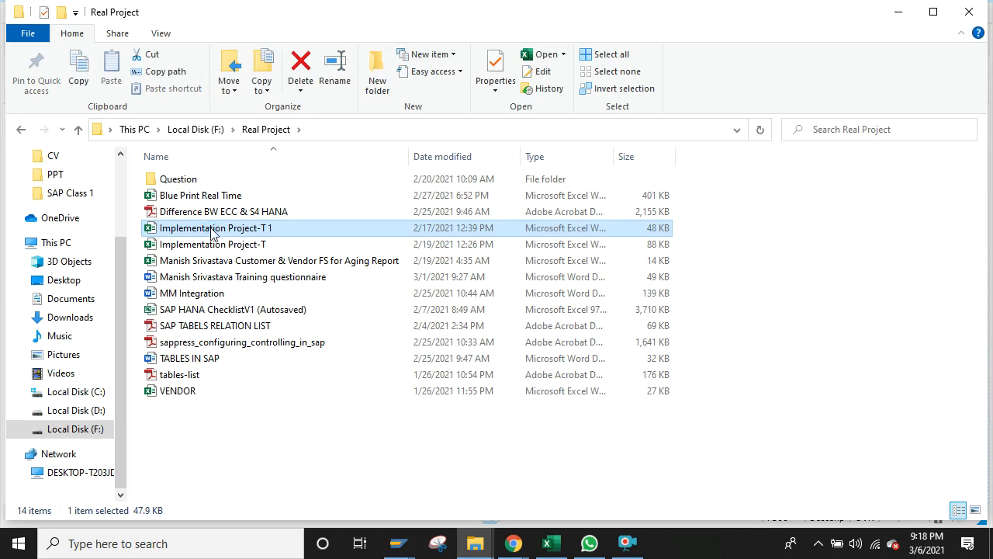
double_click(212, 229)
key("alt+Tab")
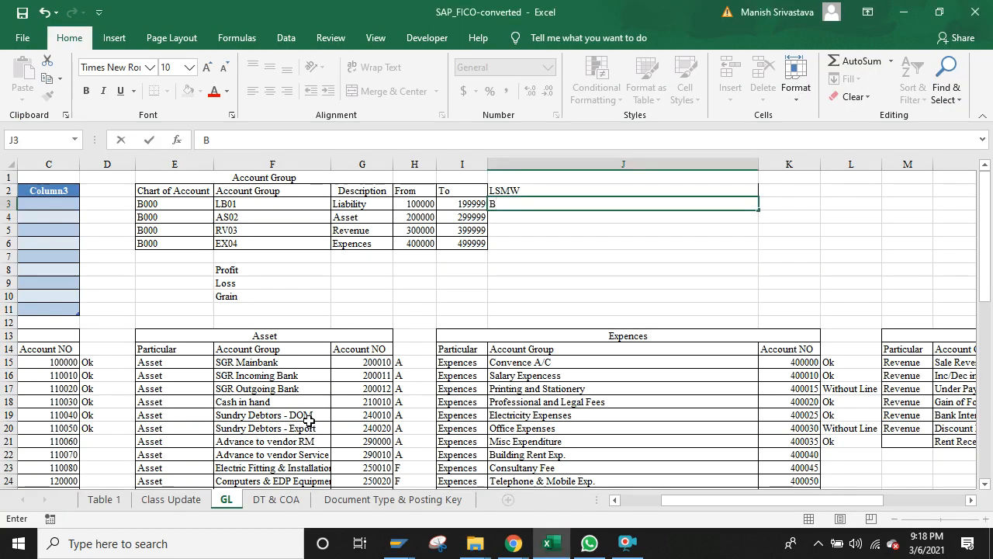
Step: Minimize SAP_FICO-converted and maximize Implementation Project-T1 on its COA sheet
left_click(370, 300)
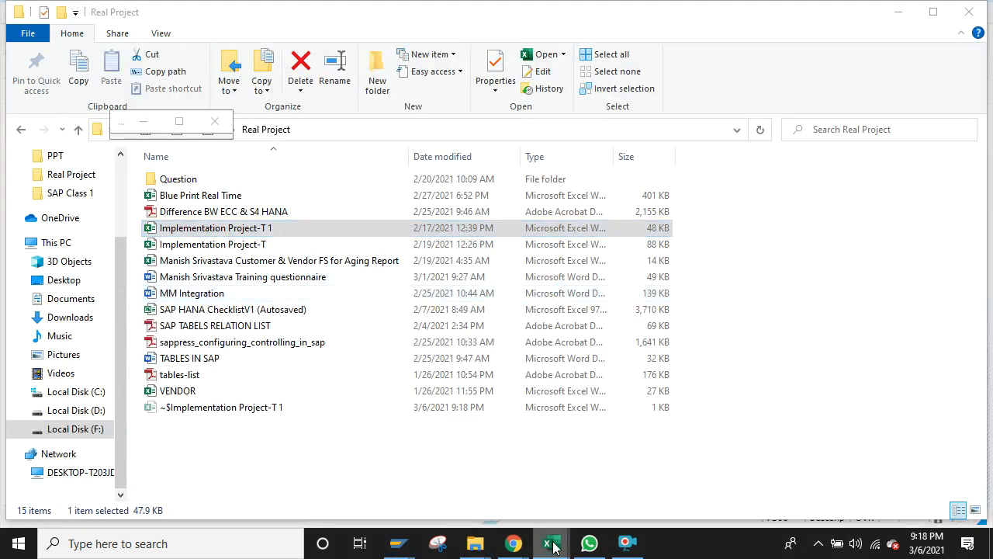
left_click(549, 545)
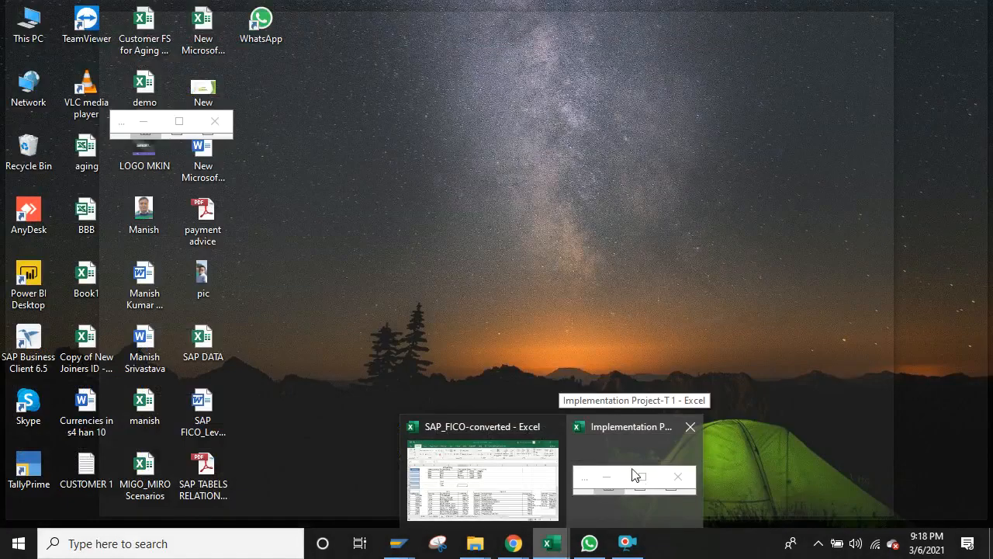
left_click(572, 339)
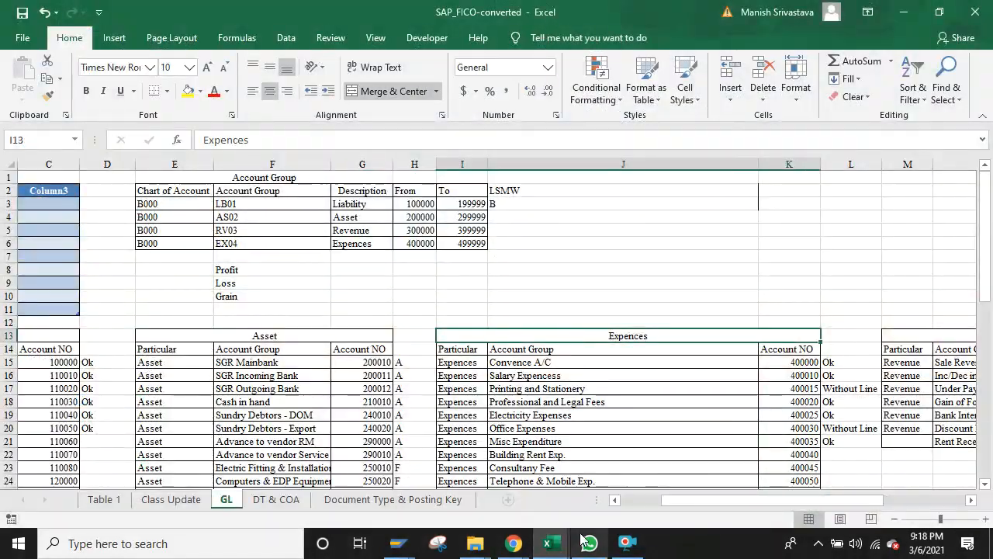
left_click(907, 17)
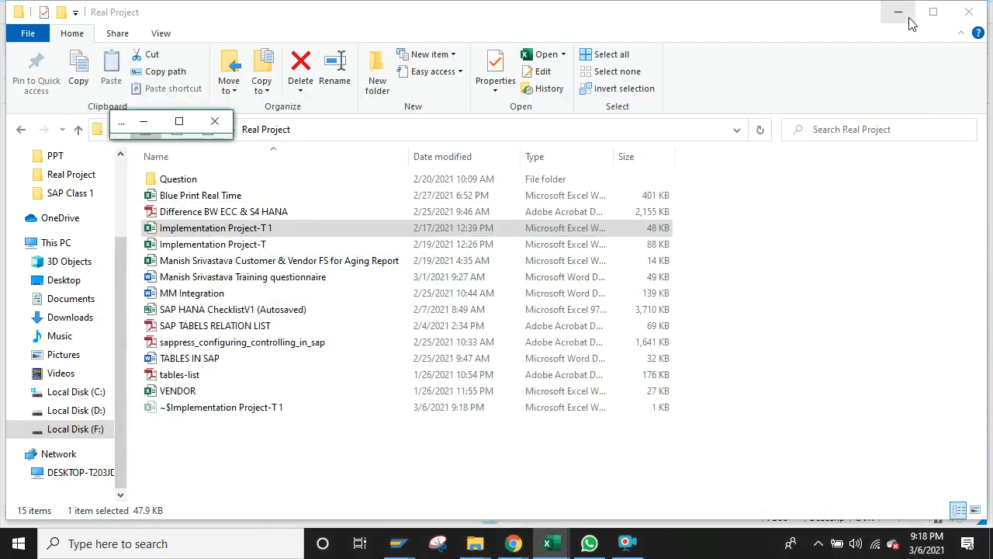
left_click(179, 123)
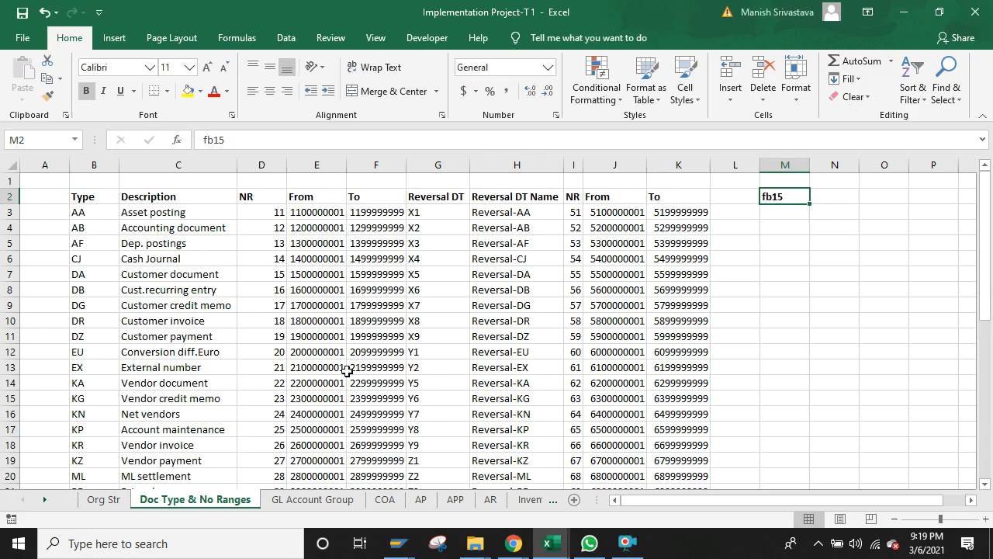
left_click(385, 500)
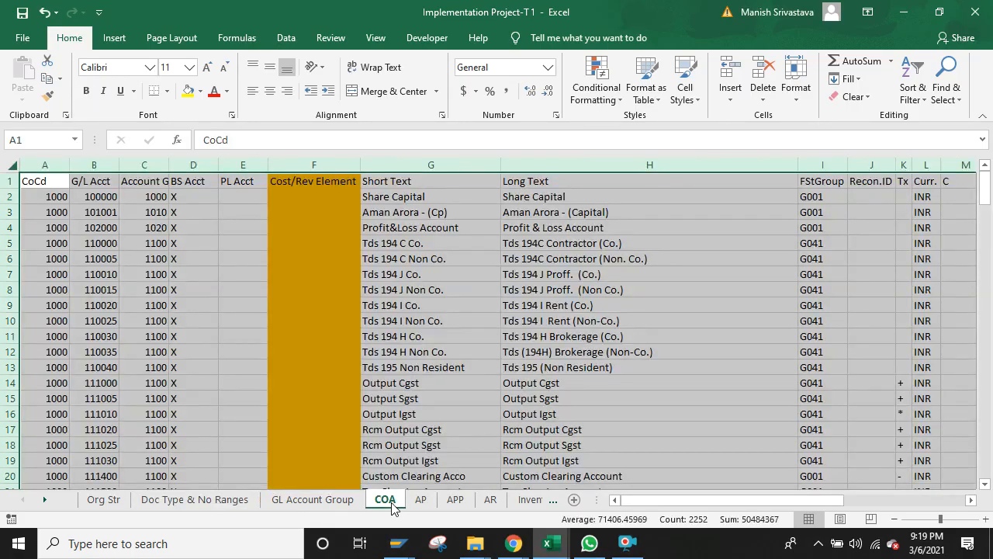
Step: Browse the COA column headers and G/L account numbers for company code 1000
left_click(232, 341)
key("Up")
key("Up")
key("Up")
key("Up")
key("Up")
key("Up")
key("Up")
key("Up")
key("Up")
key("Up")
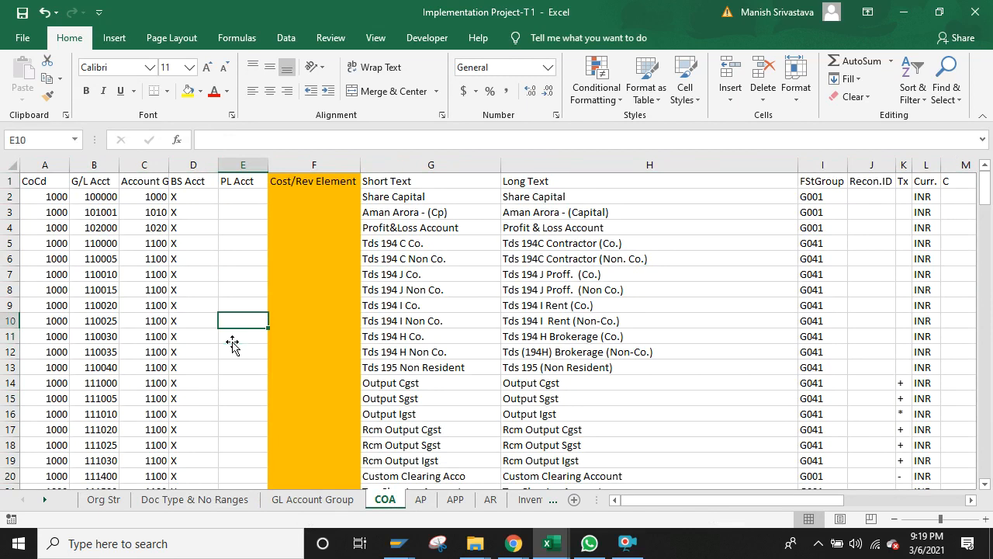
key("Left")
key("Left")
key("Left")
key("Left")
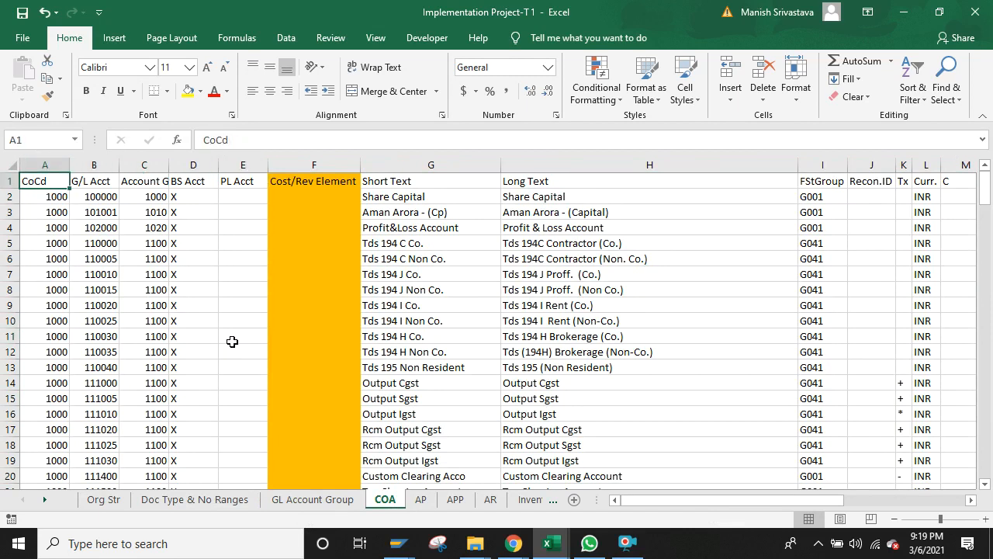
key("Right")
key("Right")
key("Right")
key("Right")
key("Right")
key("Right")
key("Right")
key("Right")
key("Right")
key("Right")
key("Right")
key("Right")
key("Right")
key("Right")
key("Right")
key("Right")
key("Right")
key("Right")
key("Right")
key("Right")
key("Right")
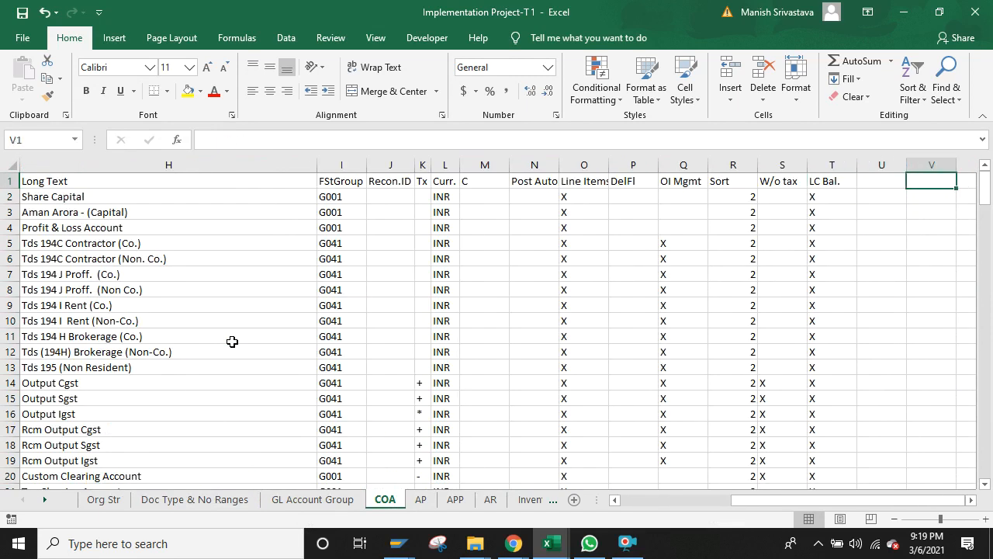
key("Left")
key("Left")
key("Left")
key("Left")
key("Left")
key("Left")
key("Left")
key("Left")
key("Left")
key("Left")
key("Left")
key("Left")
key("Left")
key("Left")
key("Left")
key("Left")
key("Left")
key("Left")
key("Left")
key("Left")
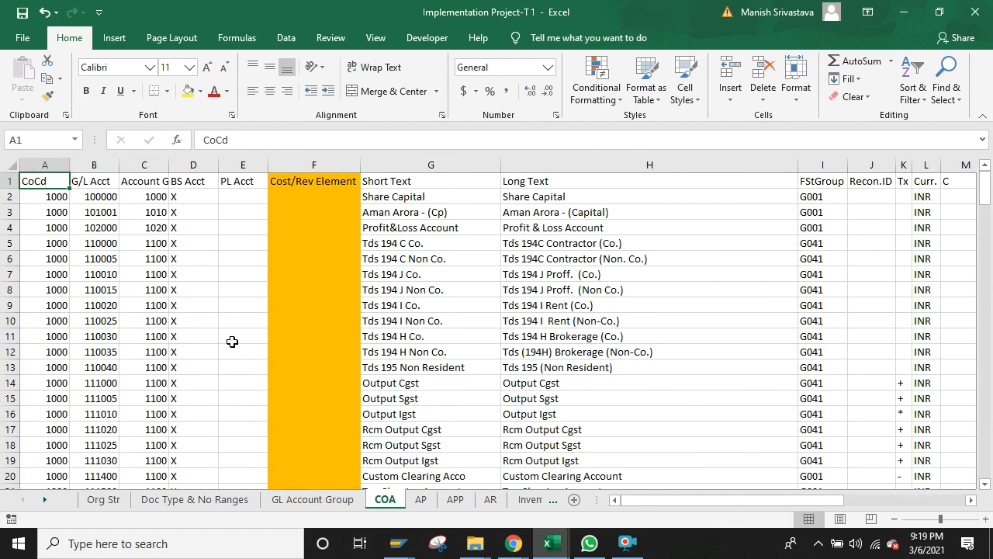
key("ctrl+shift+Down")
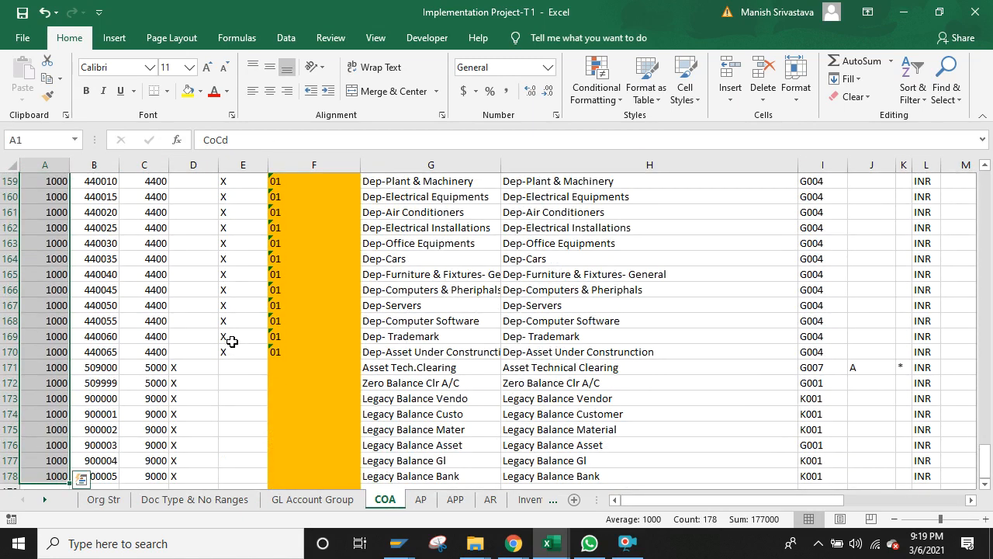
left_click(91, 335)
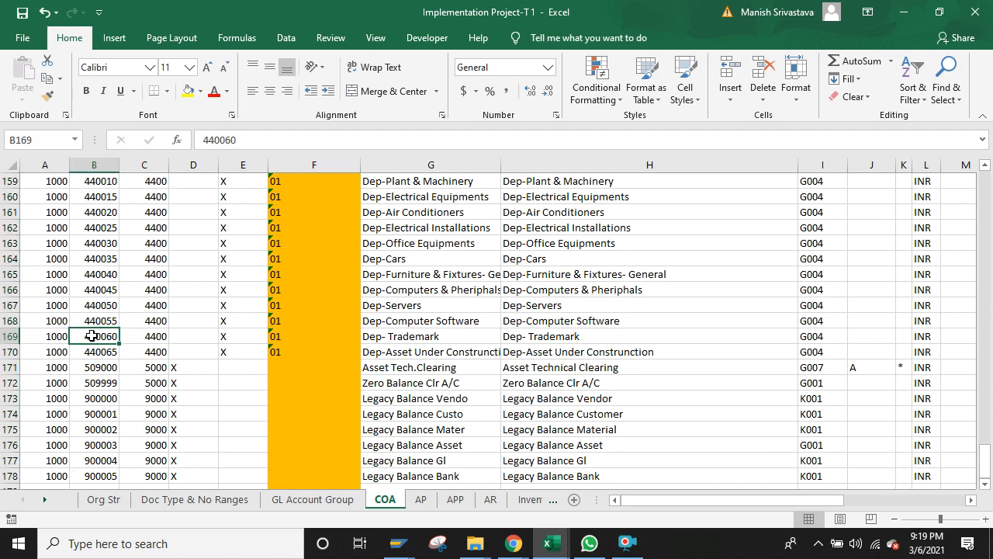
key("Up")
key("Up")
key("Up")
key("Up")
key("Up")
key("Up")
key("Up")
key("Up")
key("Up")
key("Up")
key("Up")
key("Up")
key("Up")
key("Up")
key("Up")
key("Up")
key("Up")
key("Up")
key("Up")
key("Up")
key("Up")
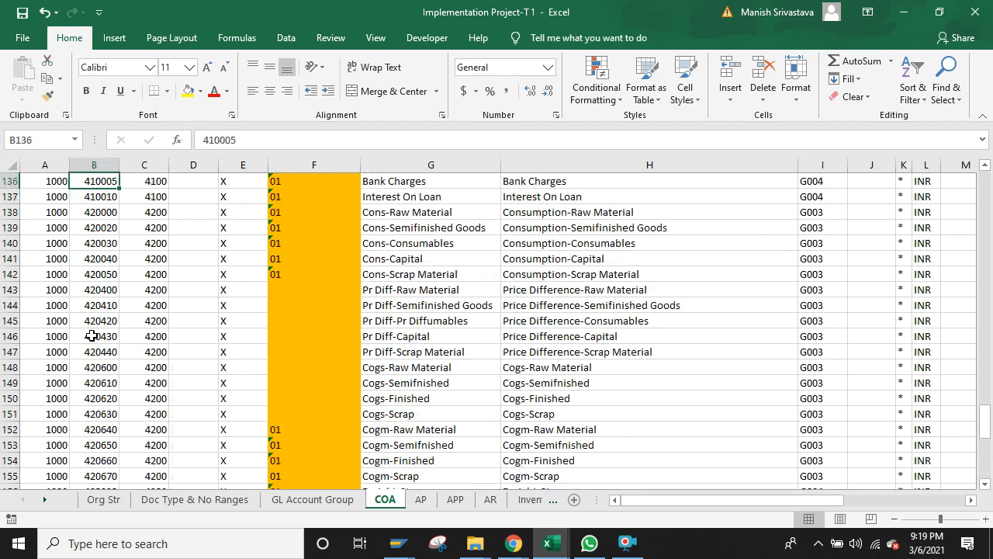
key("Up")
key("Up")
key("Up")
key("Up")
key("Up")
key("Up")
key("Up")
key("Up")
key("Up")
key("Up")
key("Up")
key("Up")
key("Up")
key("Up")
key("Up")
key("Up")
key("Up")
key("Up")
key("Up")
key("Up")
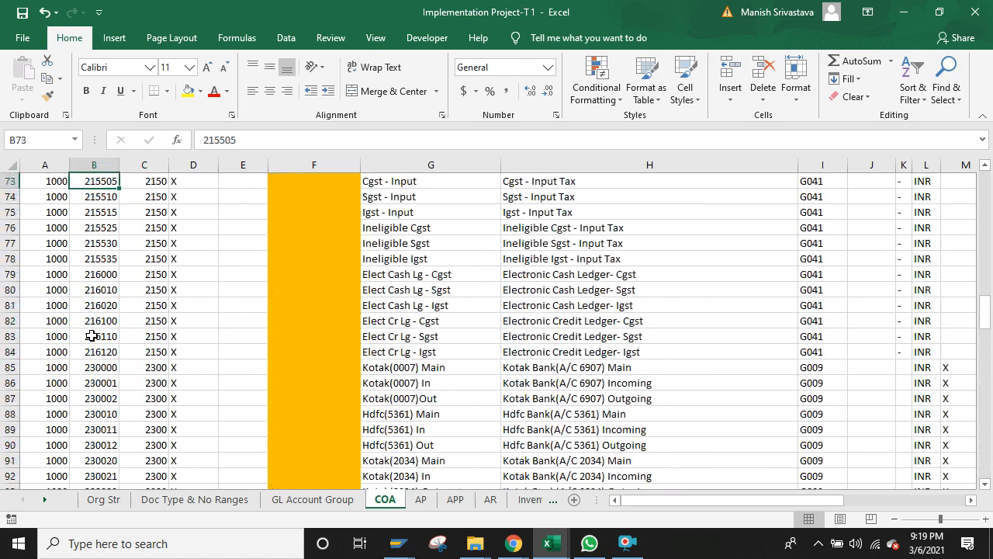
key("Up")
key("Up")
key("Up")
key("Up")
key("Up")
key("Up")
key("Up")
key("Up")
key("Up")
key("Up")
key("Up")
key("Up")
key("Up")
key("Up")
key("Up")
key("Up")
key("Up")
key("Up")
key("Up")
key("Up")
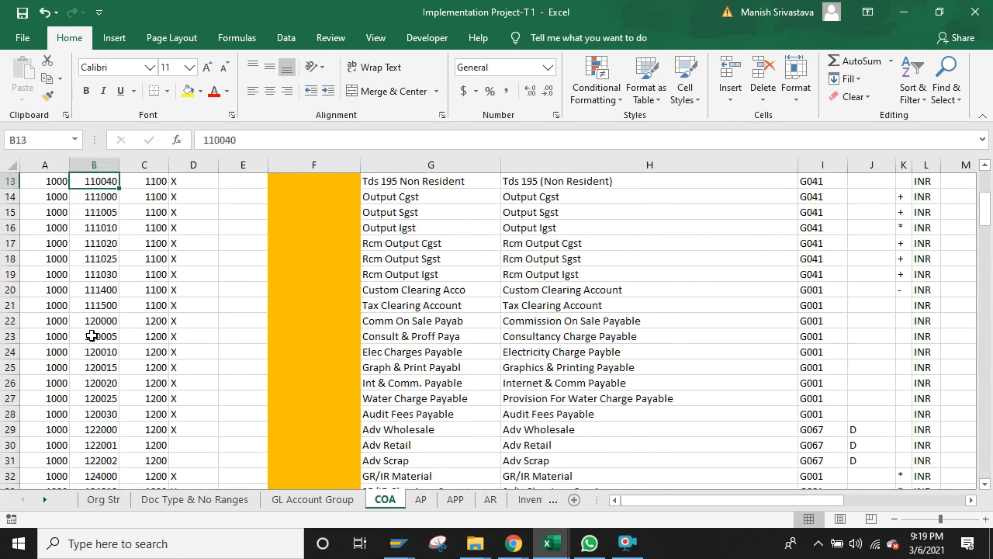
key("Left")
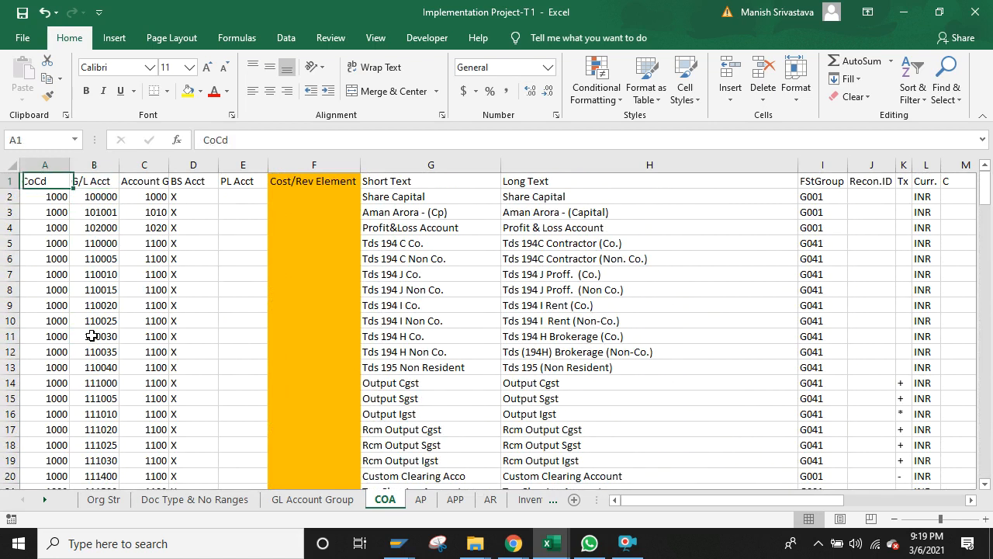
key("Down")
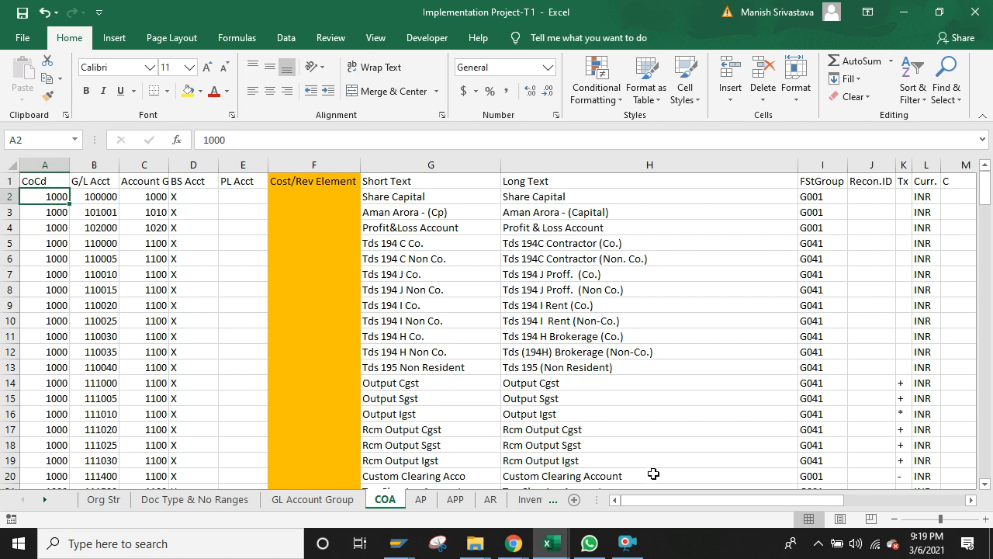
Step: Close the Edit G/L Account Centrally SAP session from the taskbar, logging off and discarding unsaved data
left_click(414, 537)
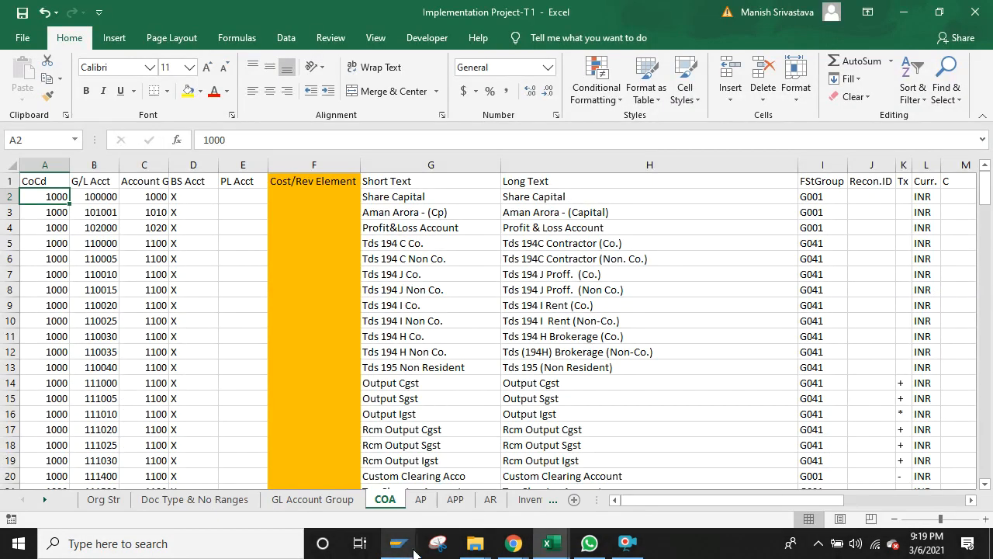
left_click(414, 549)
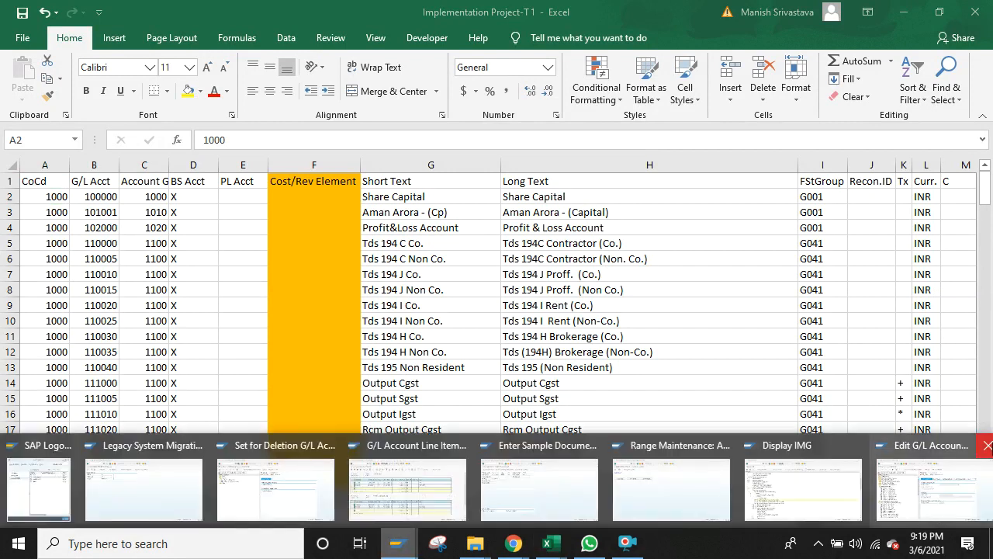
left_click(988, 446)
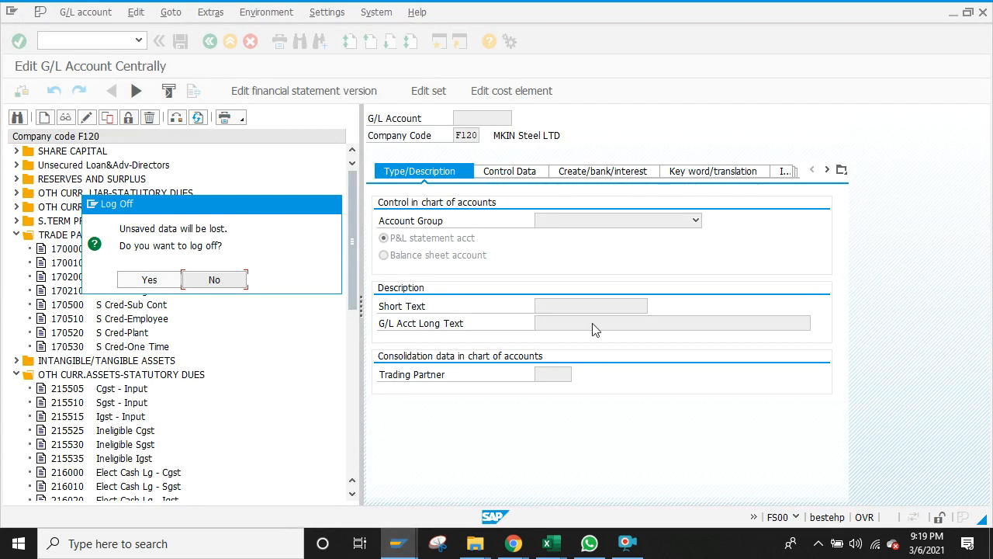
left_click(137, 279)
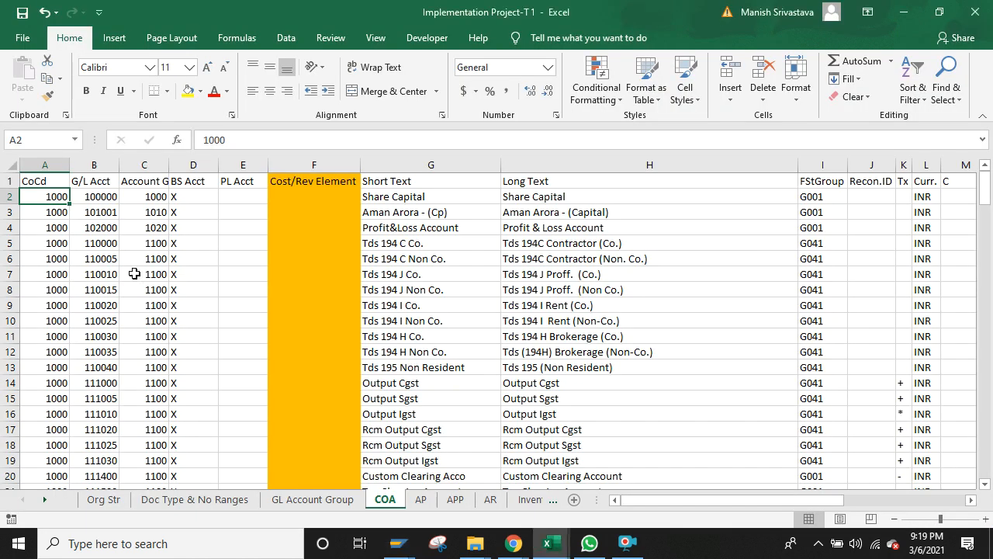
Step: Pick G/L account 400000 via the account search help for the first line and submit the header
mouse_move(399, 543)
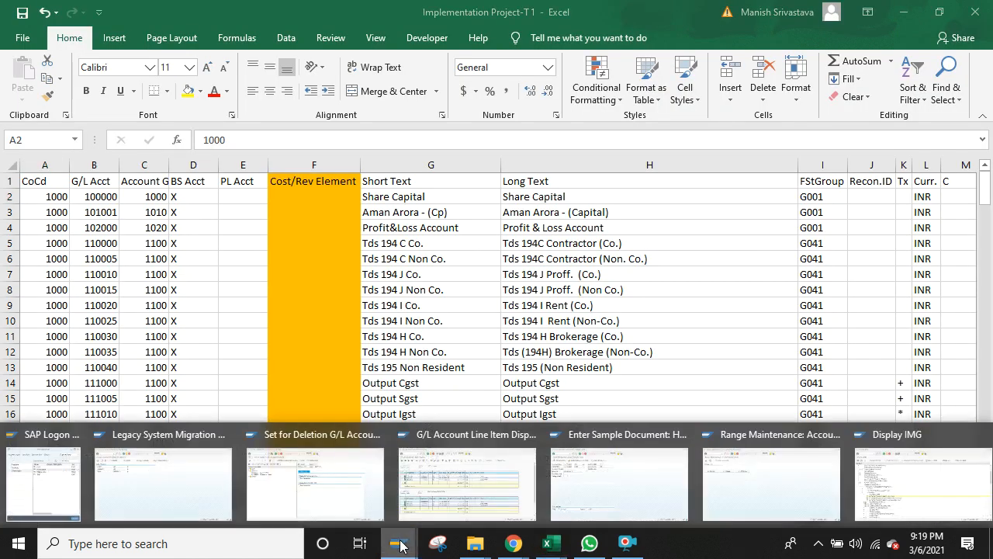
left_click(619, 492)
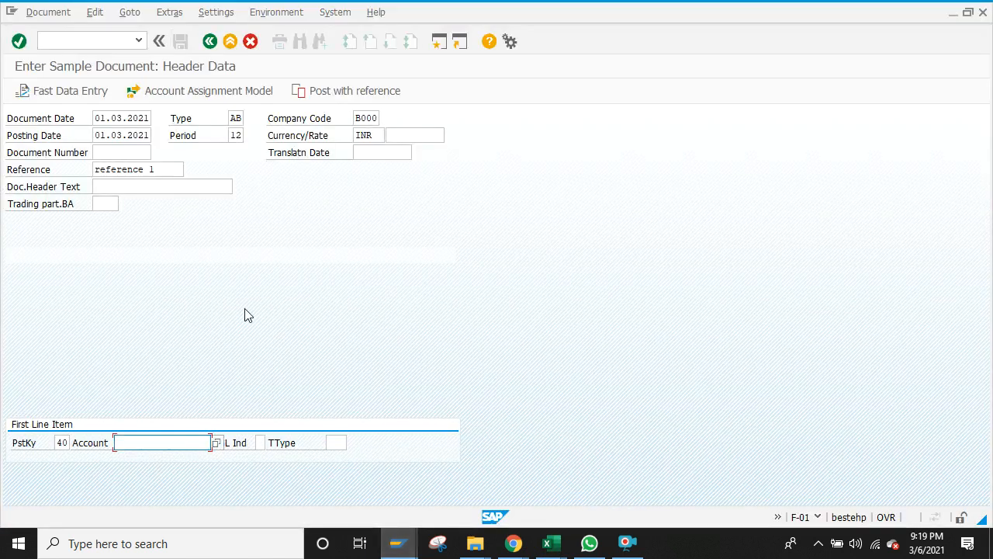
type("400000")
left_click(218, 444)
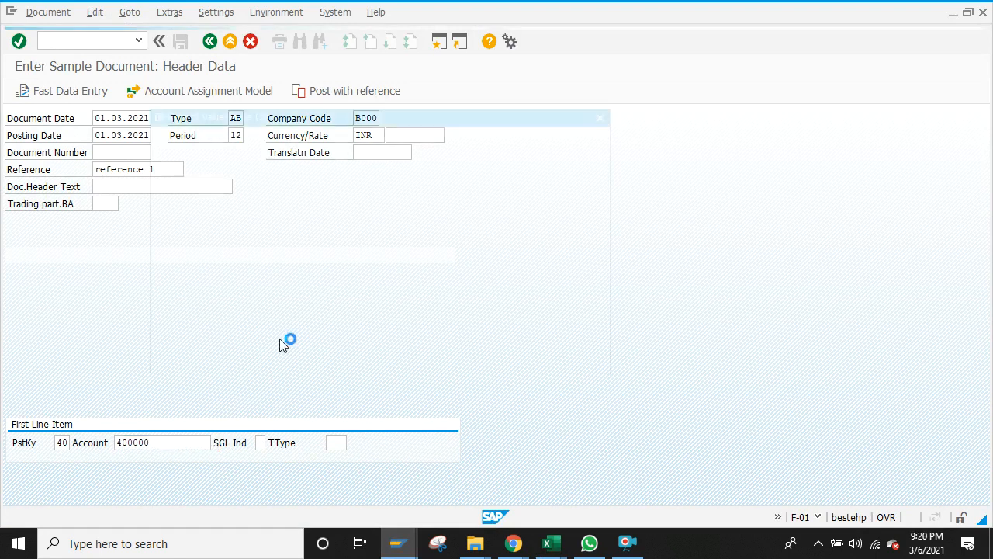
left_click(558, 357)
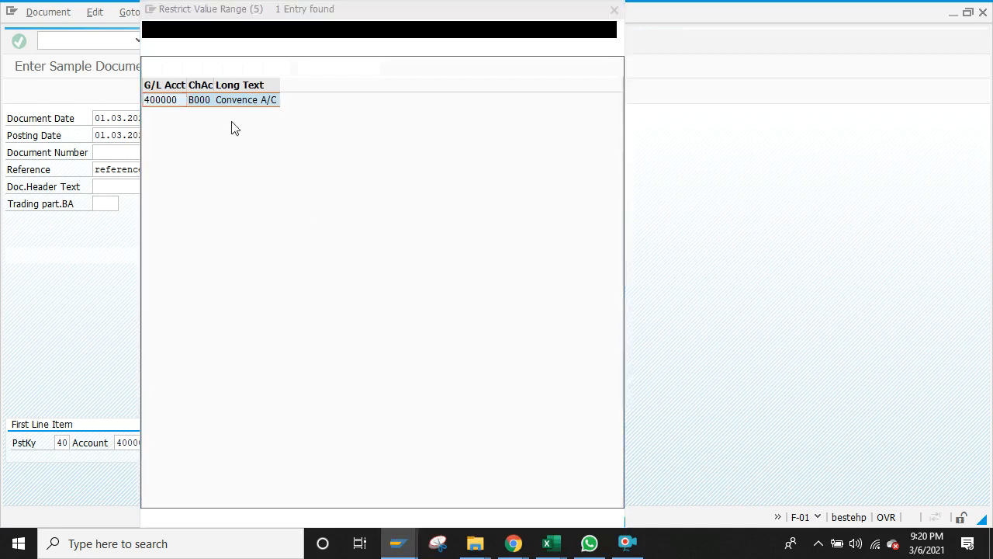
double_click(216, 101)
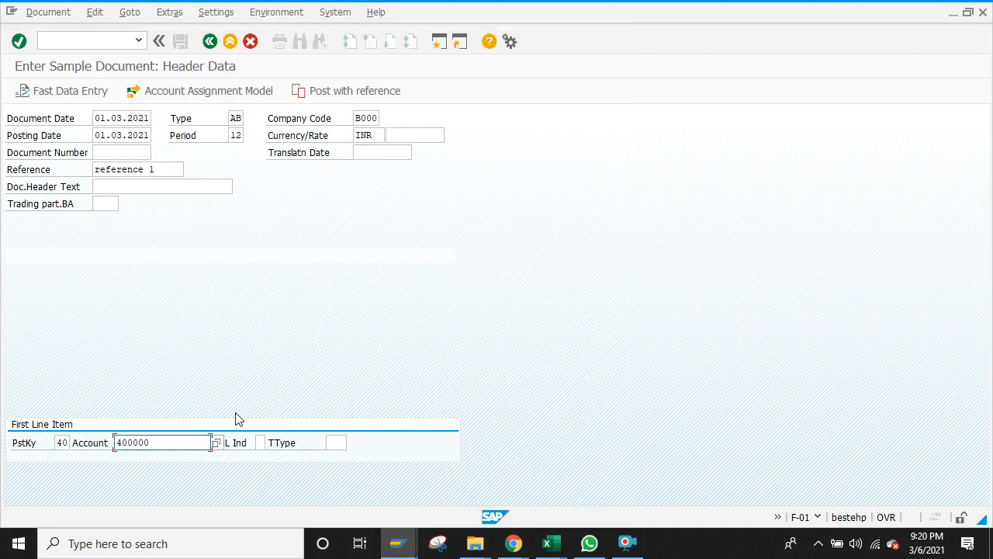
key("Return")
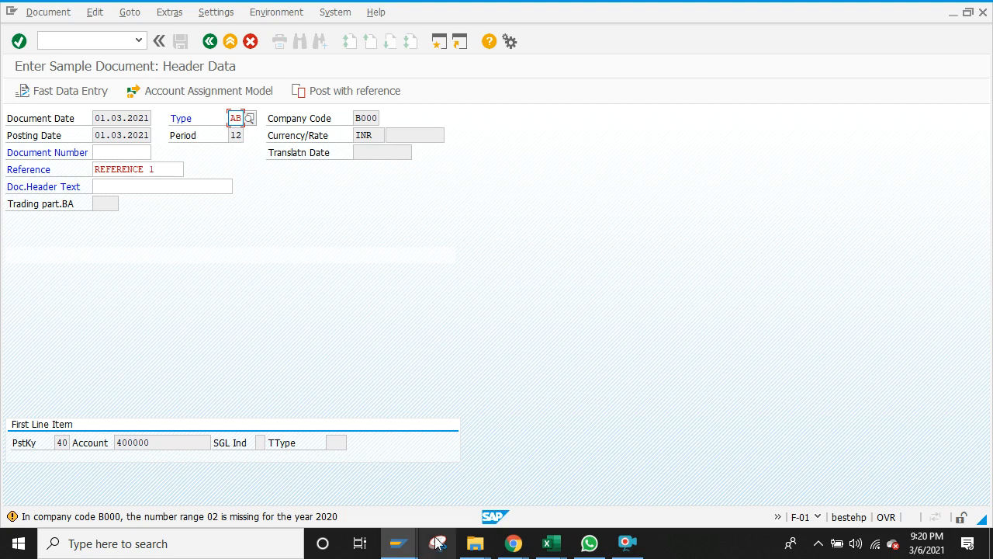
mouse_move(396, 550)
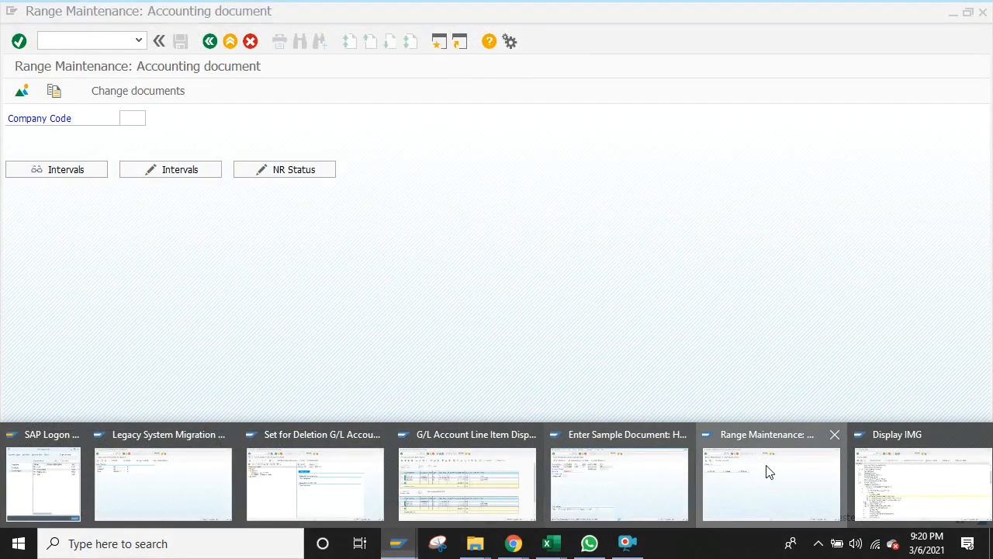
Step: Open the FBN1 number range intervals of company code B000 for editing
left_click(765, 473)
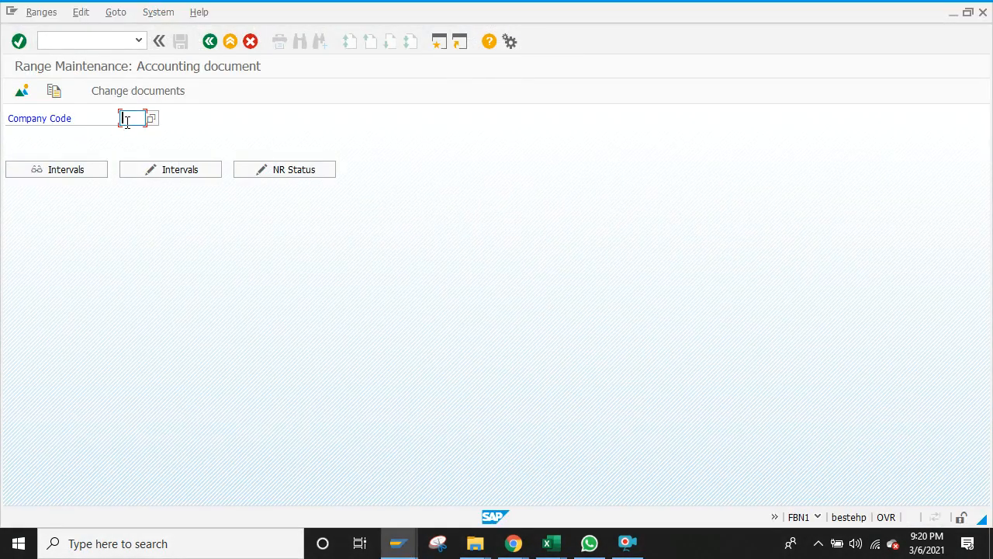
type("5")
left_click(131, 133)
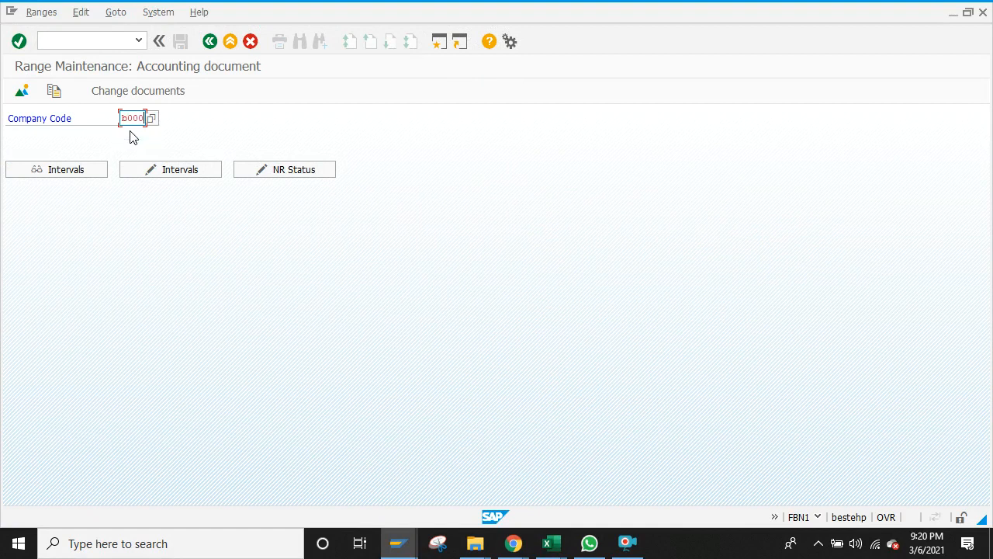
left_click(178, 170)
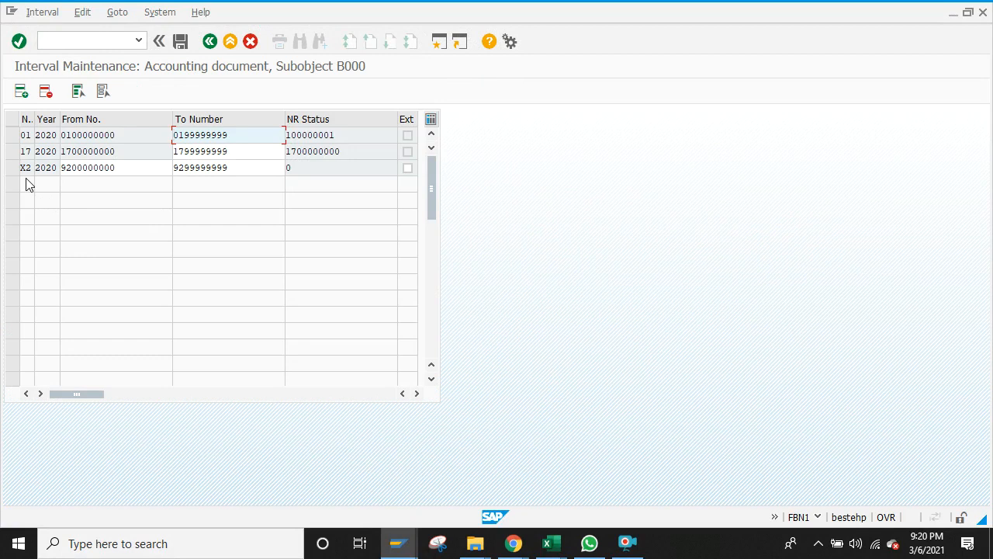
left_click(21, 92)
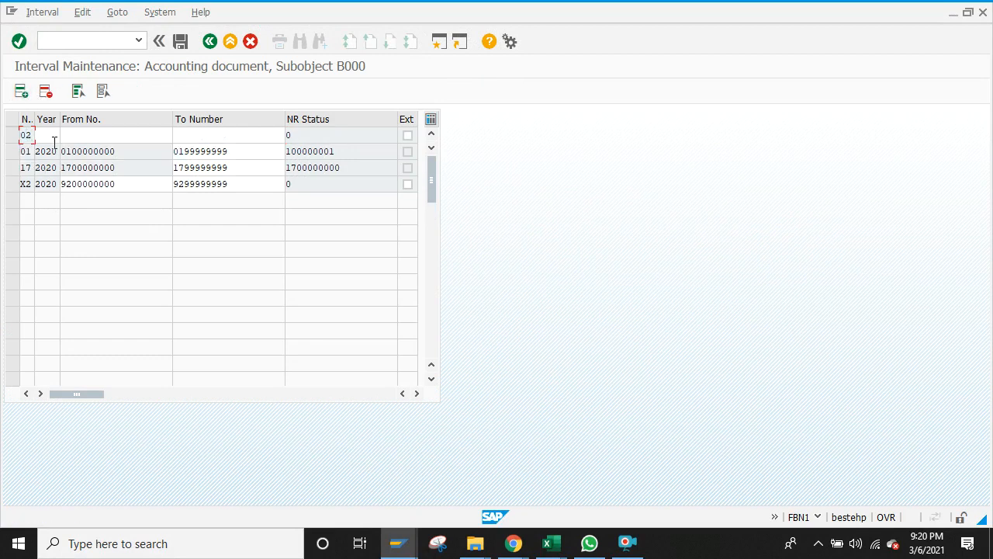
left_click(53, 134)
type("2020")
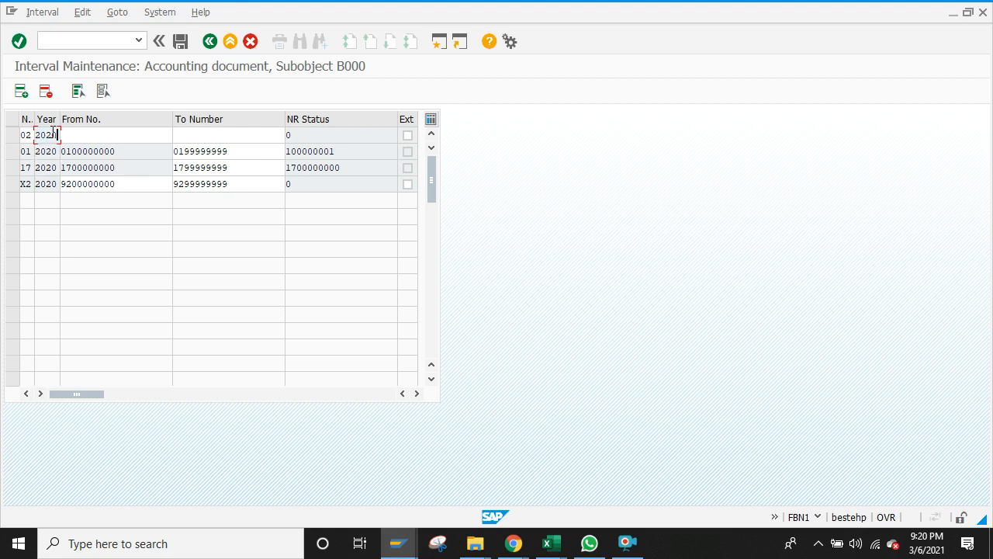
left_click(95, 133)
type("0")
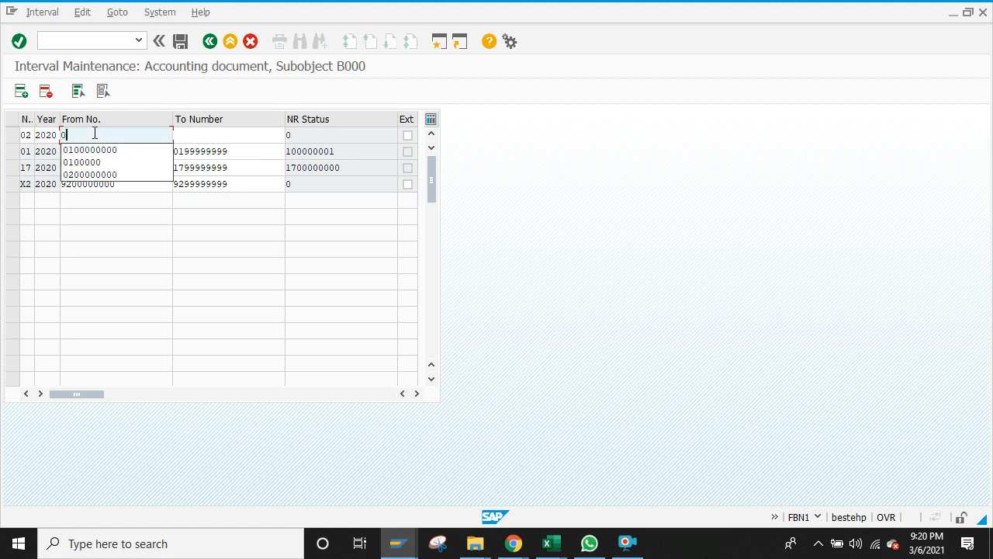
type("200000000")
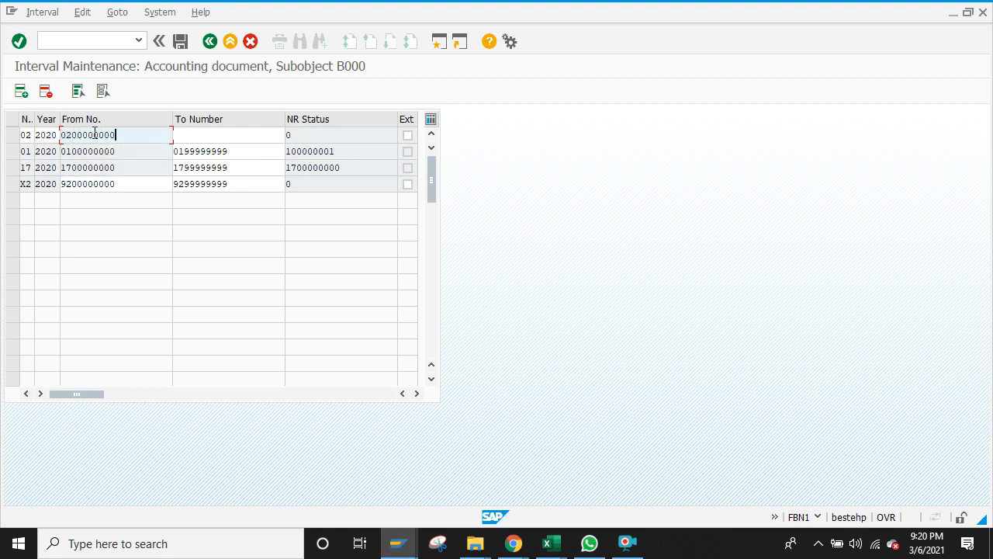
left_click(217, 135)
type("0")
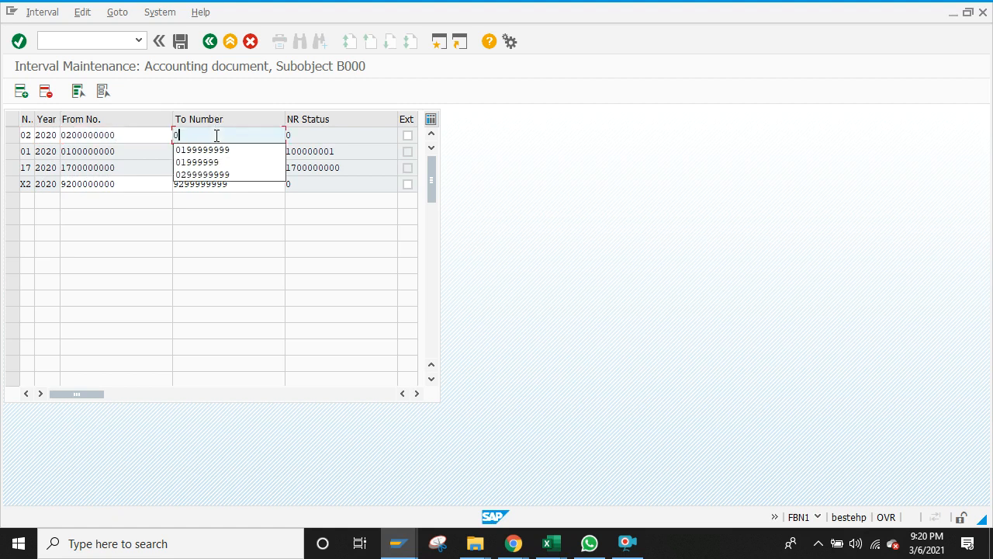
type("299999999")
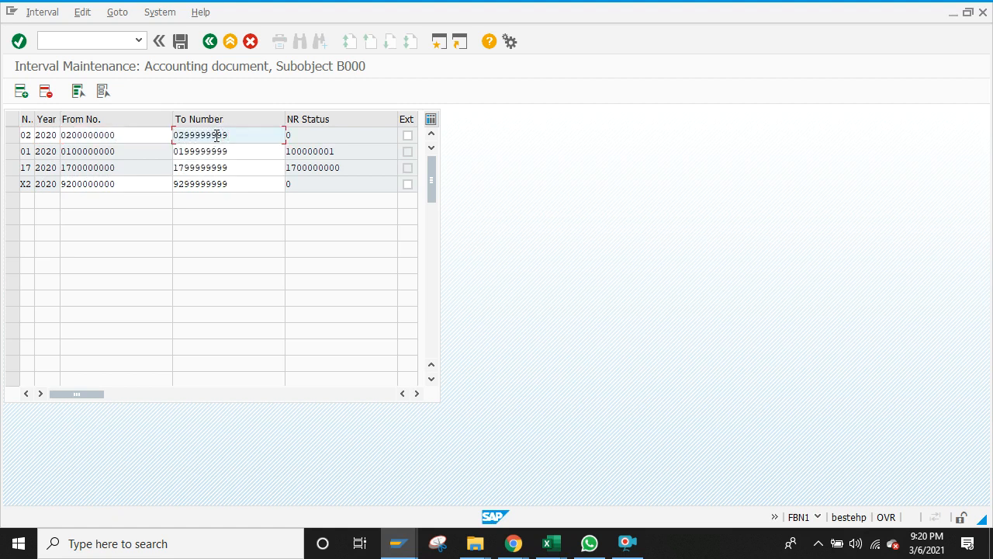
left_click(182, 43)
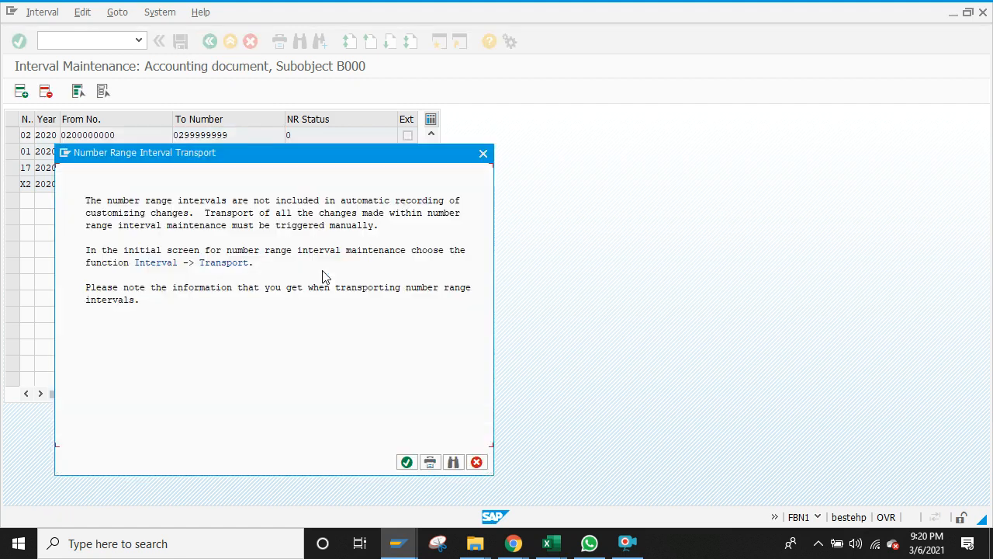
left_click(406, 462)
left_click(409, 544)
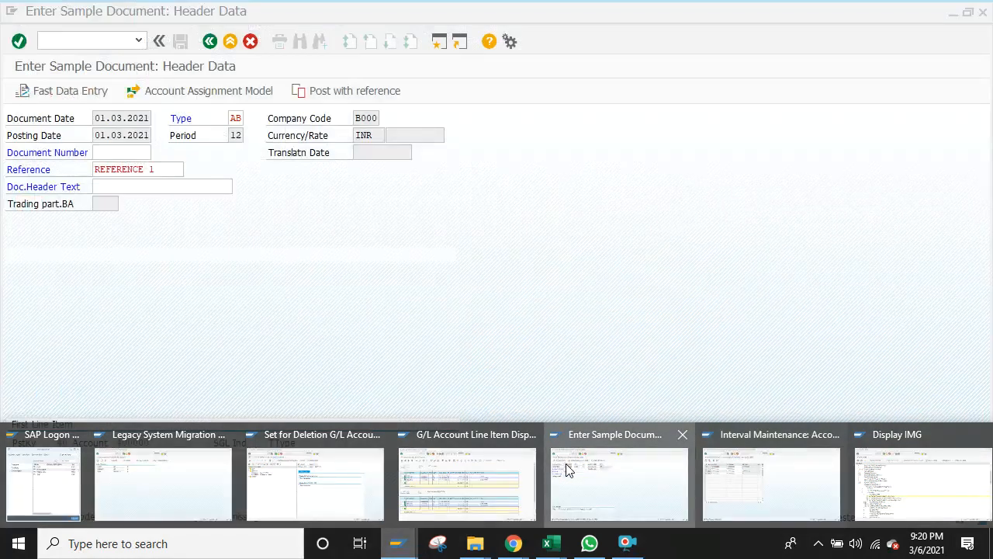
Step: Set document type SA and give the 400000 debit line amount 5500 and text 'Sample'
left_click(566, 463)
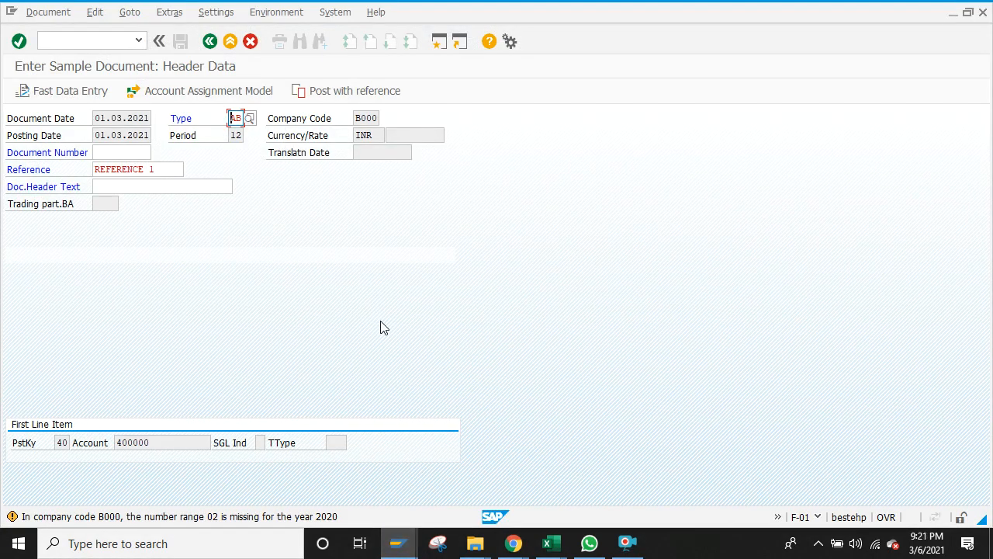
type("SA")
key("Return")
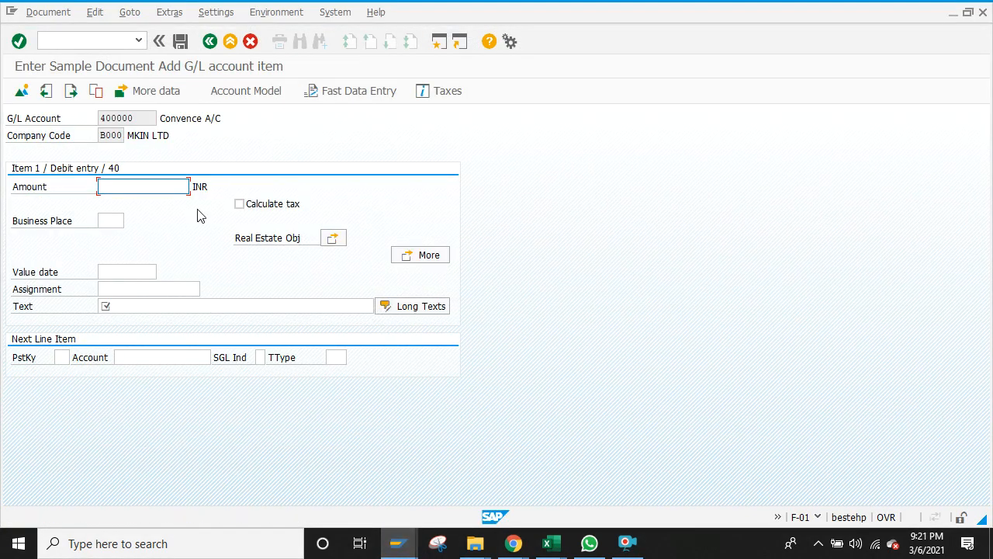
type("1")
key("BackSpace")
type("5500")
left_click(127, 273)
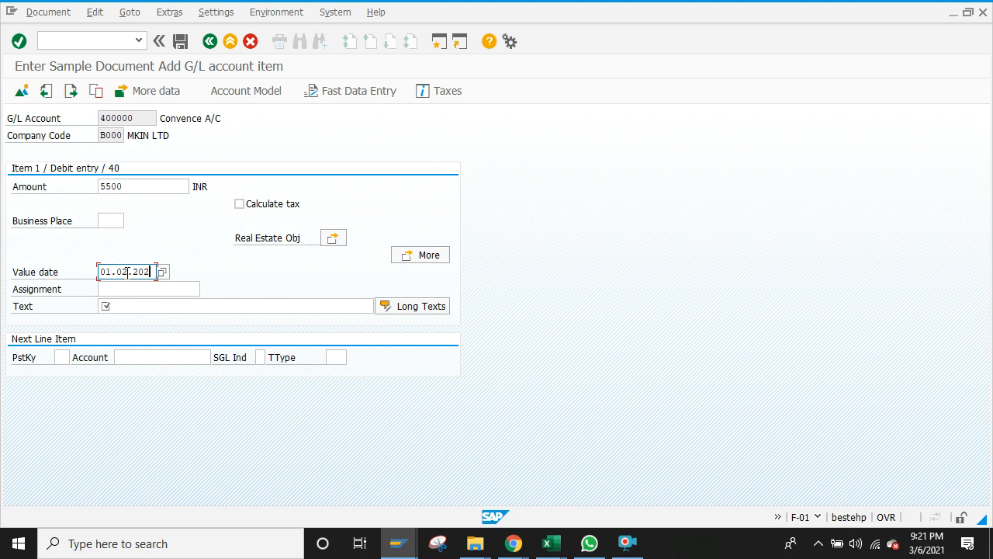
left_click(130, 303)
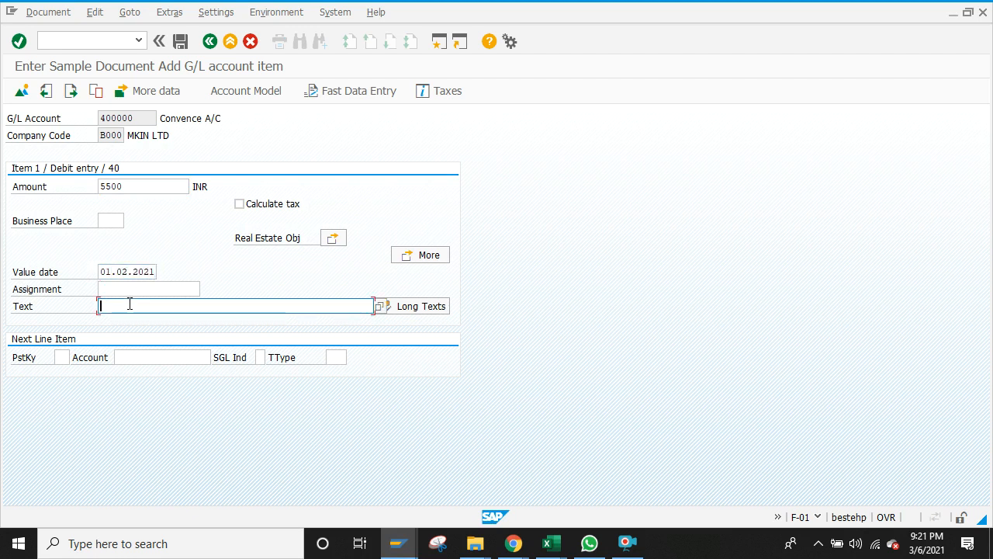
type("Ref")
key("BackSpace")
key("BackSpace")
key("BackSpace")
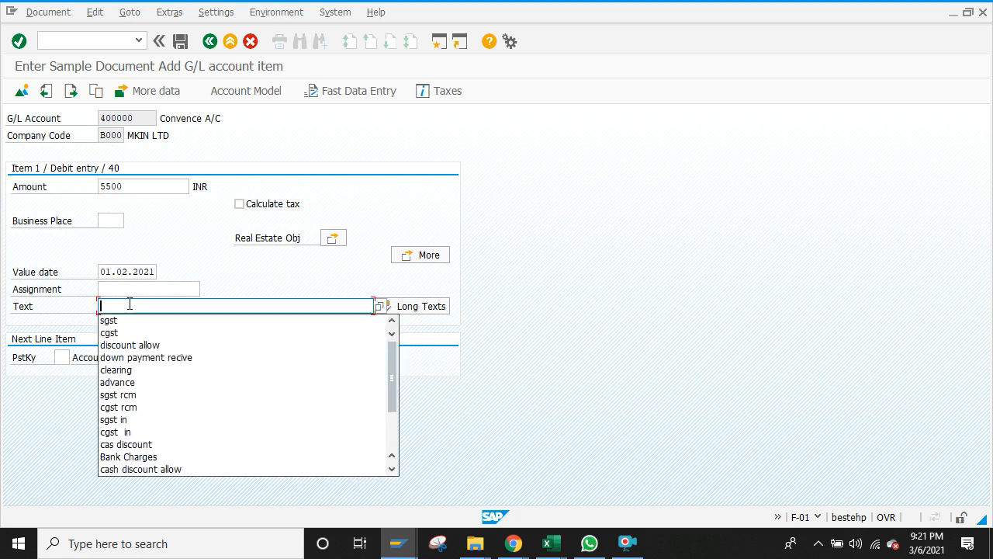
type("Sample")
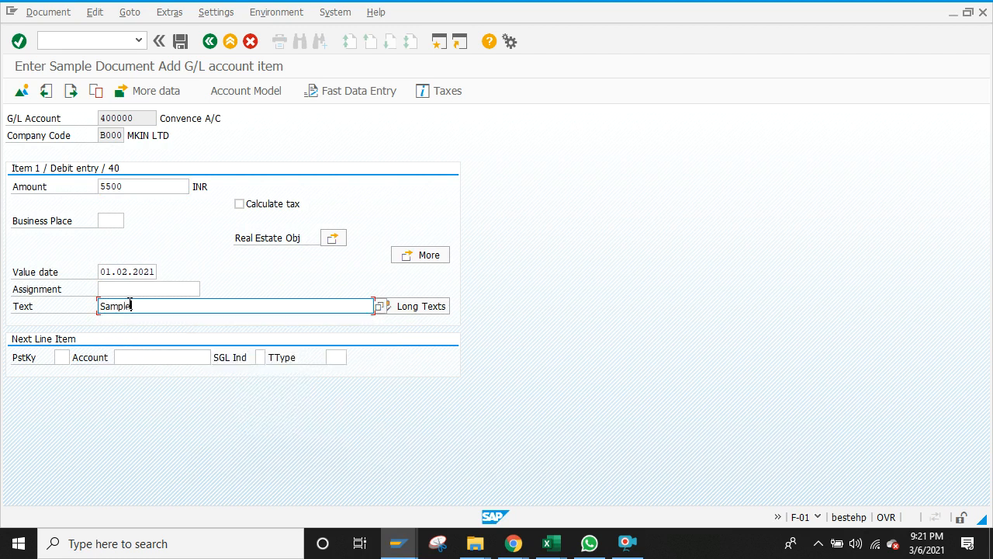
Step: Start the credit line with posting key 50 on account 210010 Cash in hand
left_click(62, 357)
type("50")
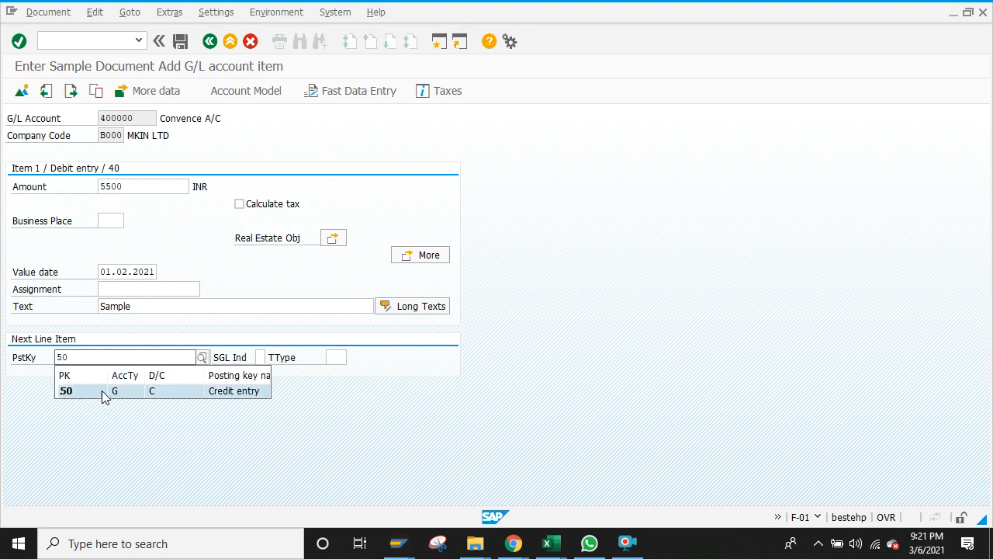
left_click(102, 391)
left_click(141, 357)
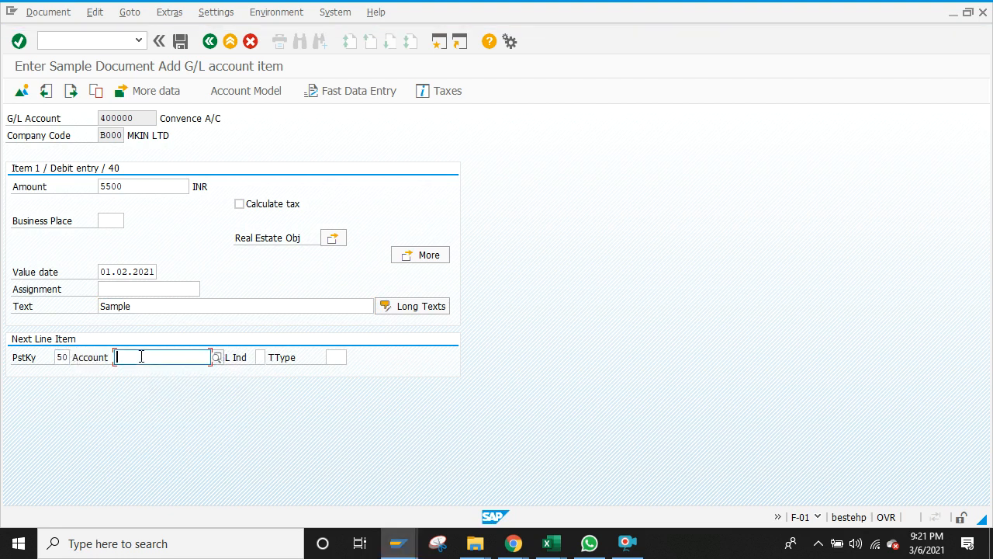
type("2")
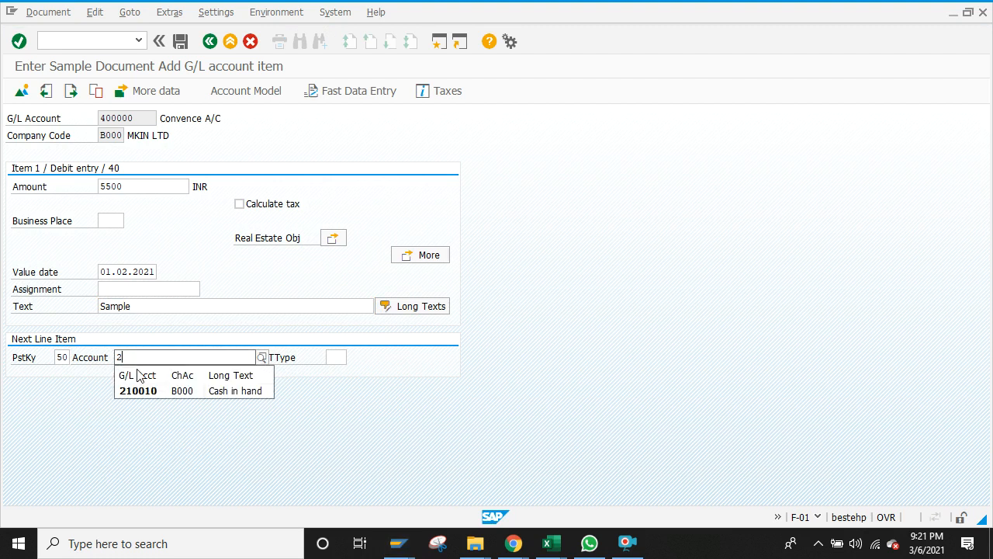
left_click(141, 391)
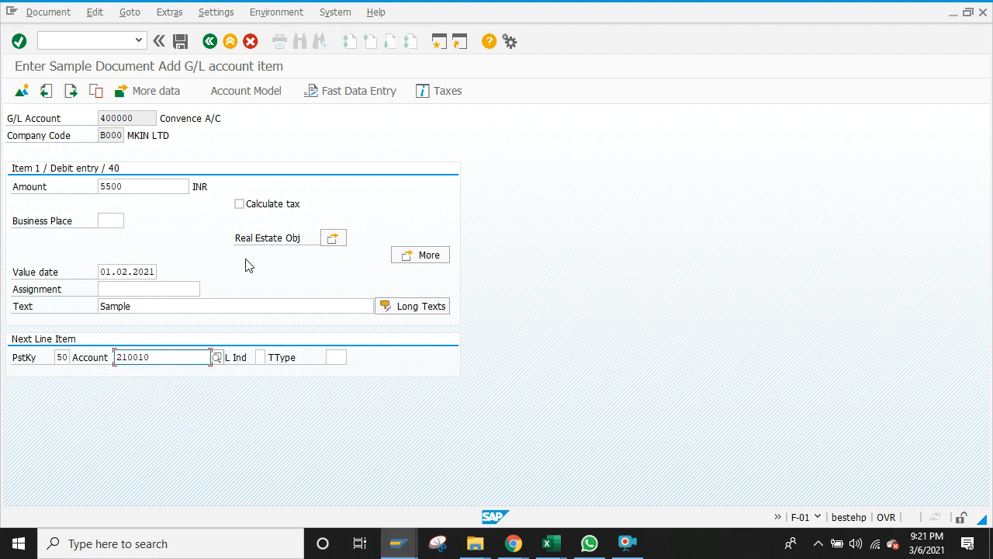
key("Return")
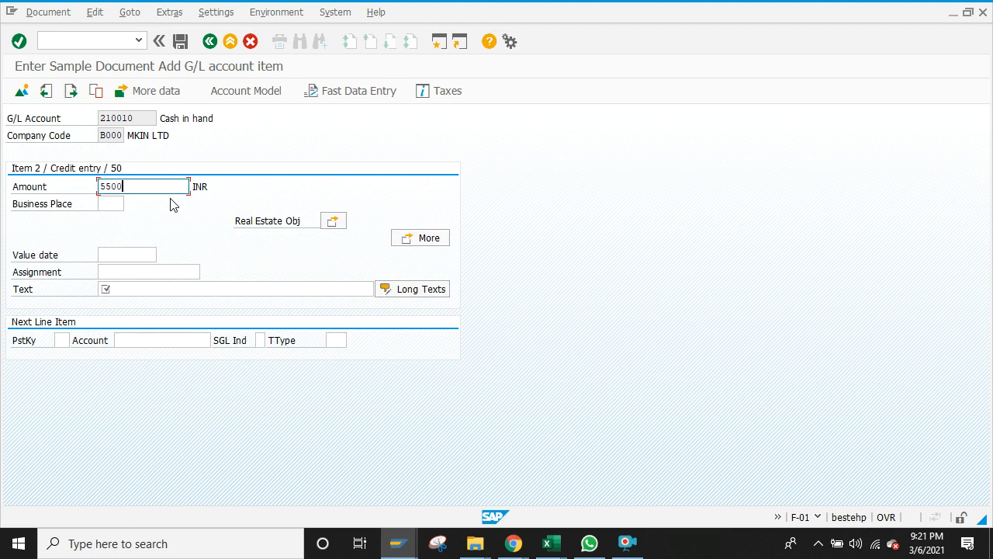
left_click(127, 287)
type("Sample")
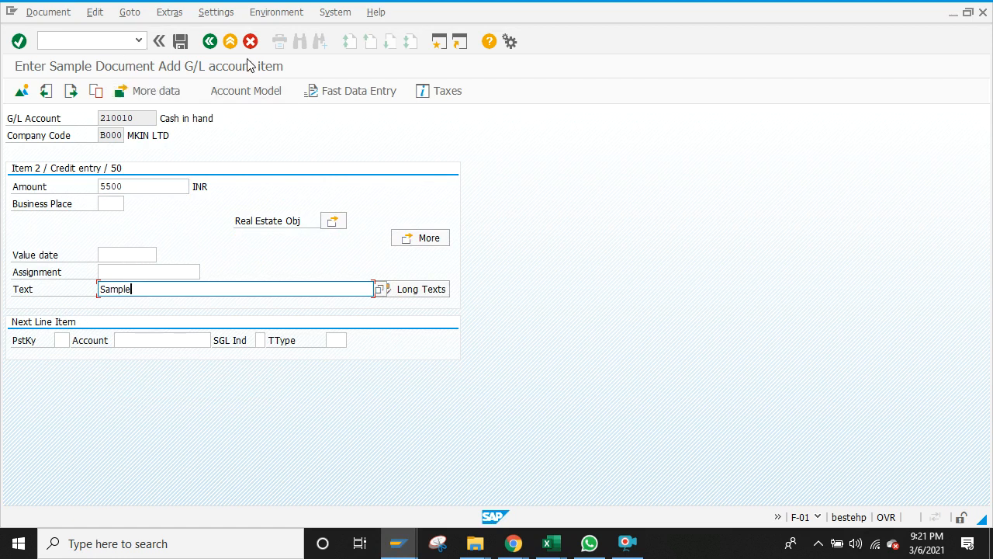
left_click(36, 14)
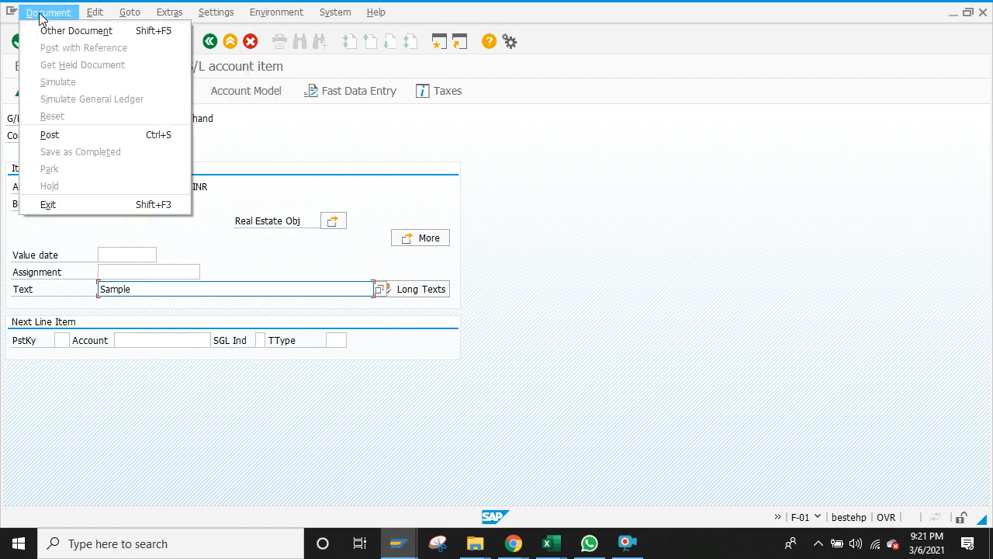
left_click(40, 17)
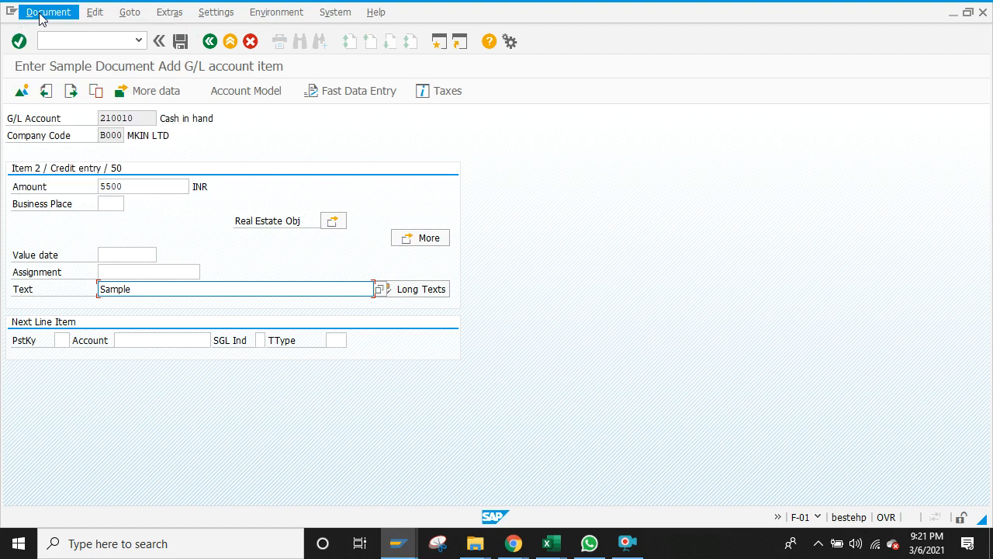
left_click(180, 42)
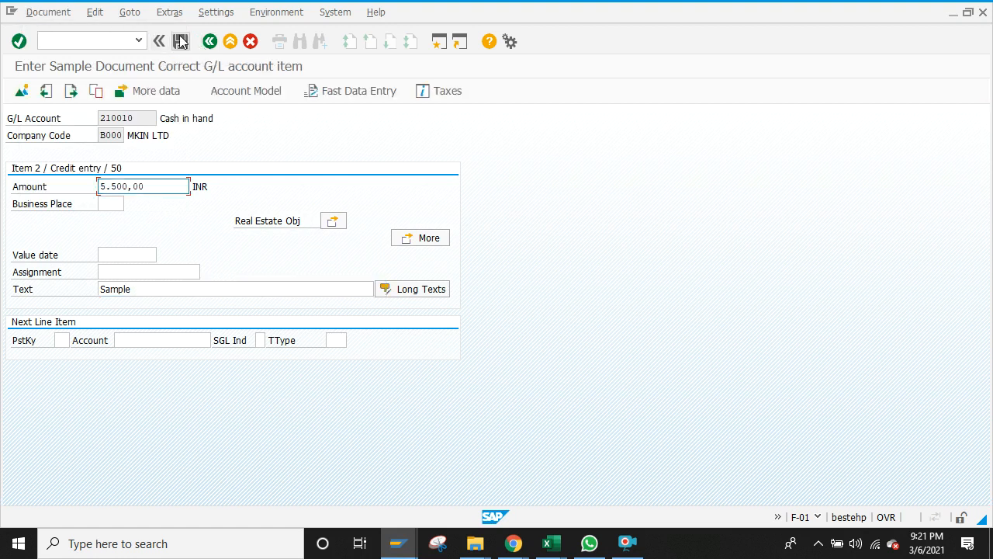
left_click(179, 42)
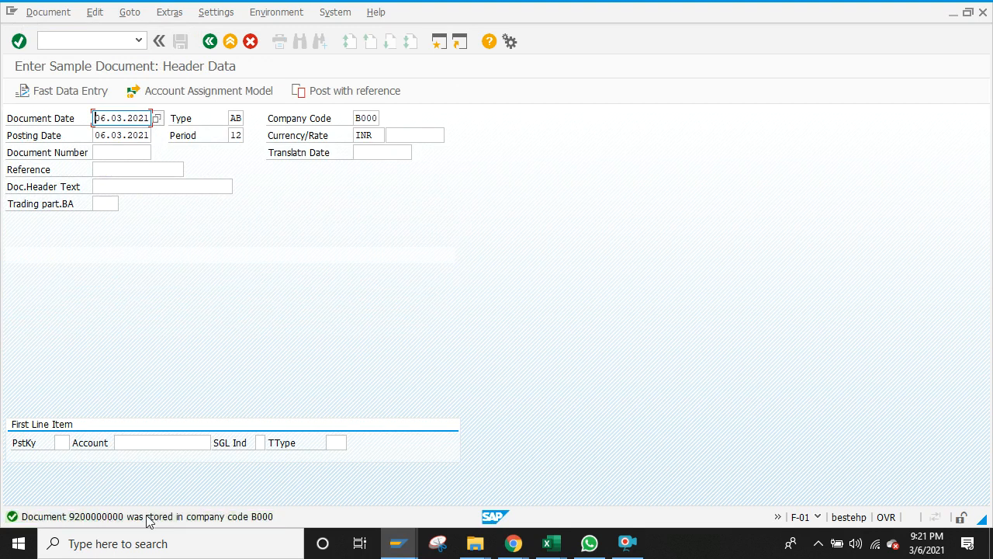
Step: Glance at the FBN1 number range window, then return to the sample document entry
left_click(411, 548)
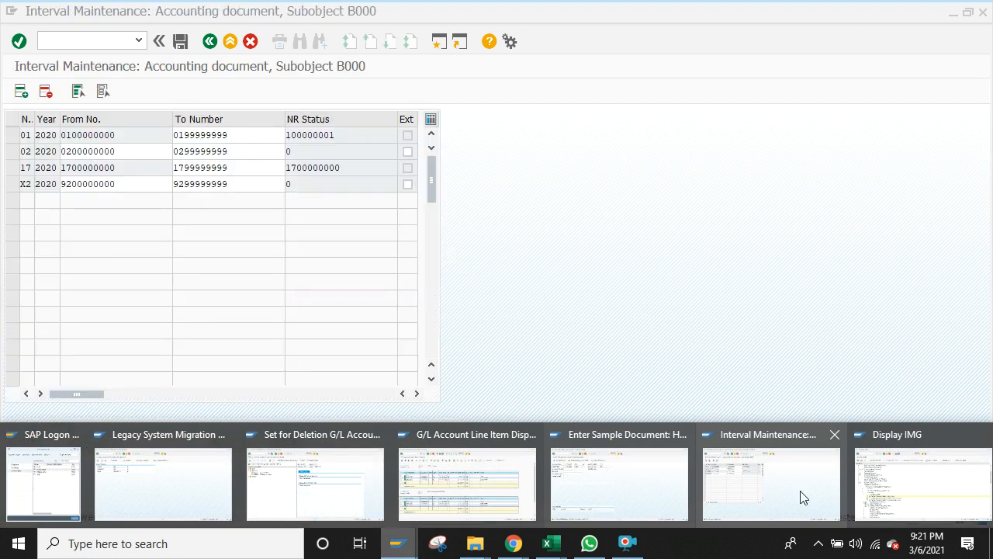
left_click(799, 497)
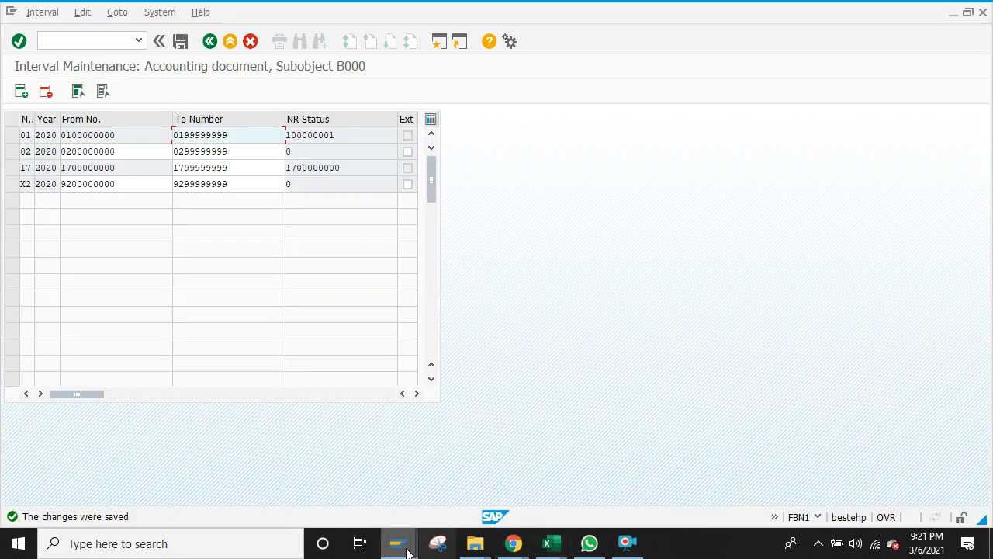
mouse_move(400, 547)
left_click(593, 491)
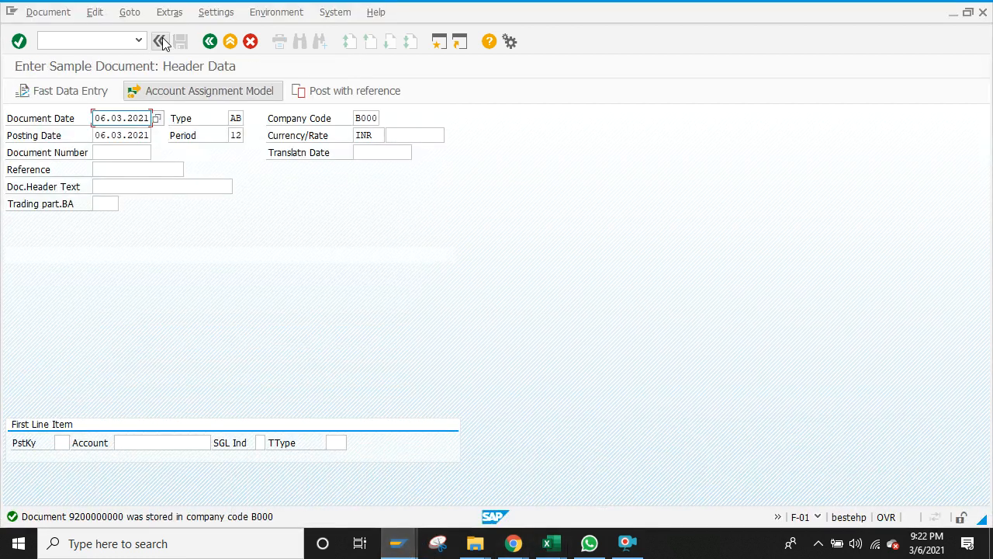
Step: Refresh the FBL3N cash and stationery G/L line item report and page through it
mouse_move(392, 547)
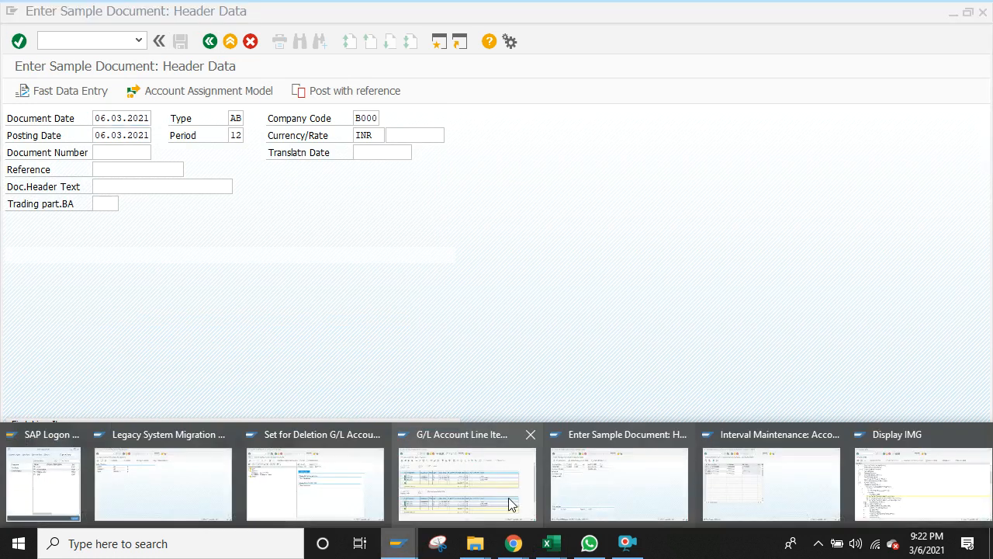
left_click(504, 497)
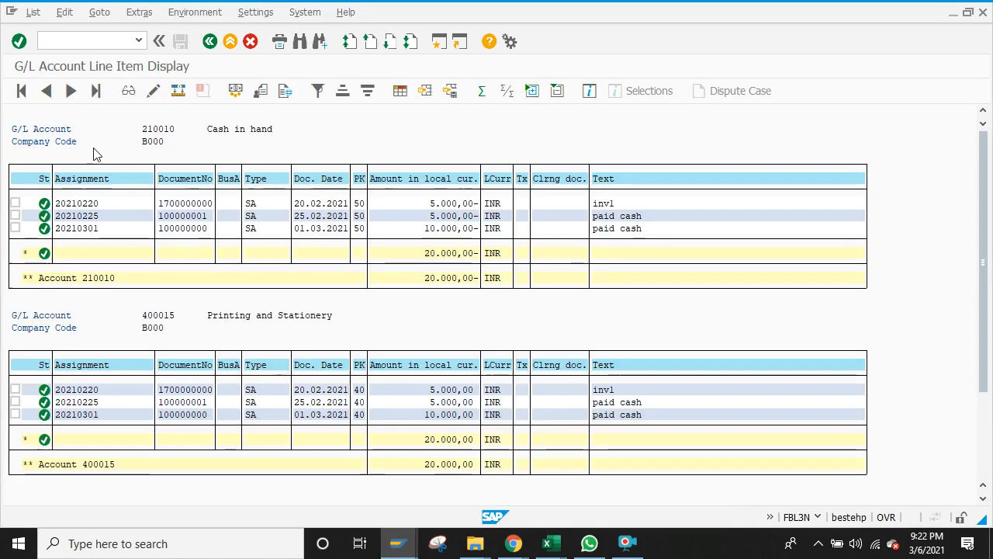
left_click(33, 12)
left_click(50, 49)
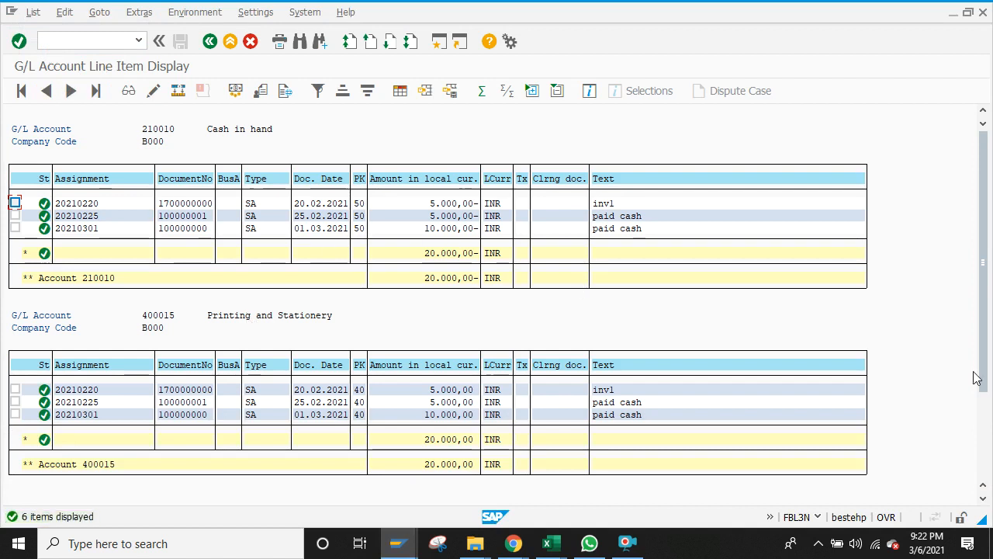
left_click(983, 455)
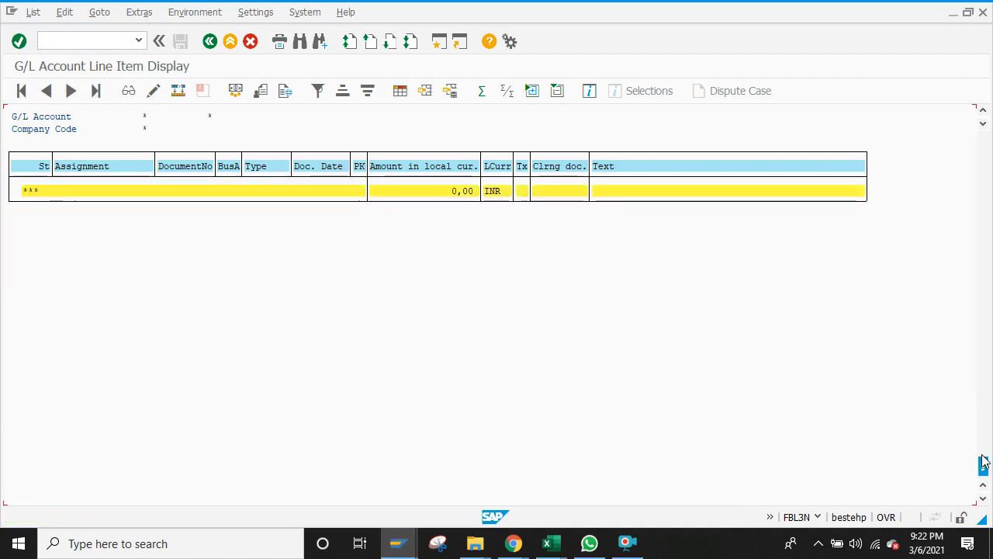
left_click(986, 266)
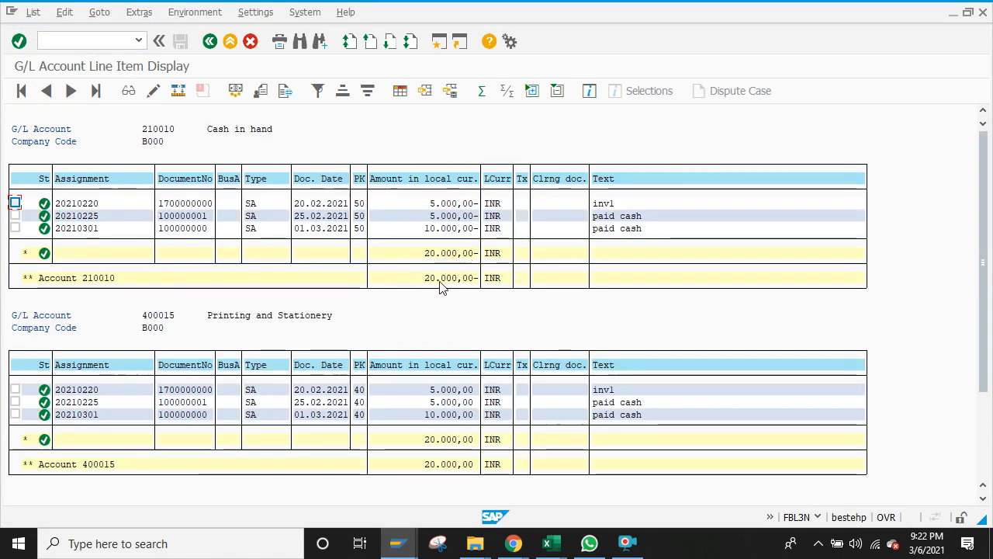
Step: Leave the account 400000 deletion-flag screen for SAP Easy Access using /n
left_click(397, 543)
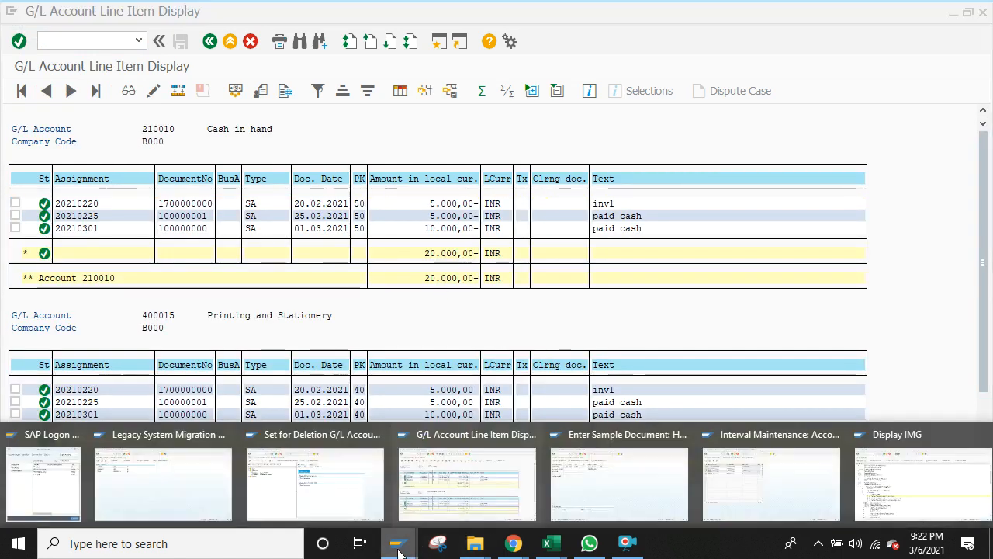
mouse_move(906, 491)
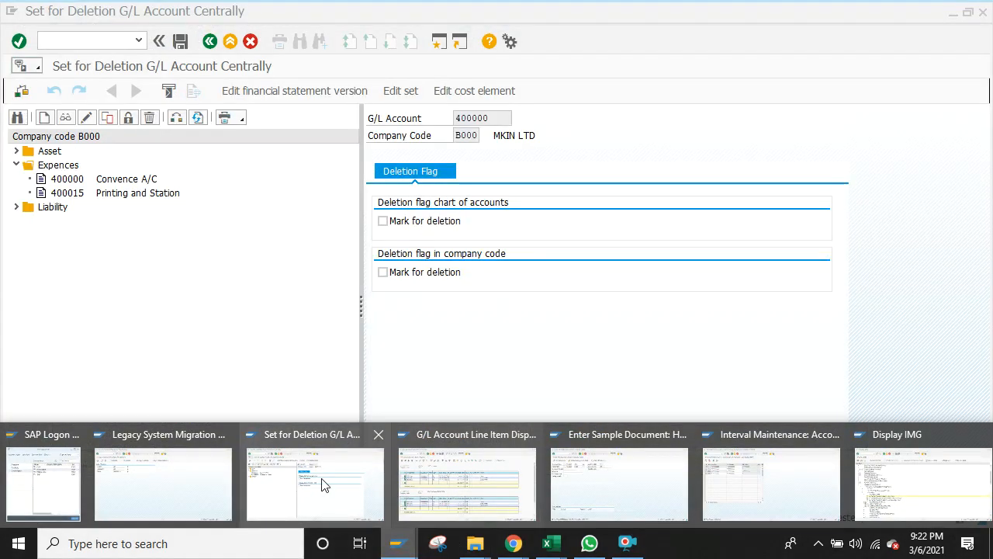
left_click(322, 483)
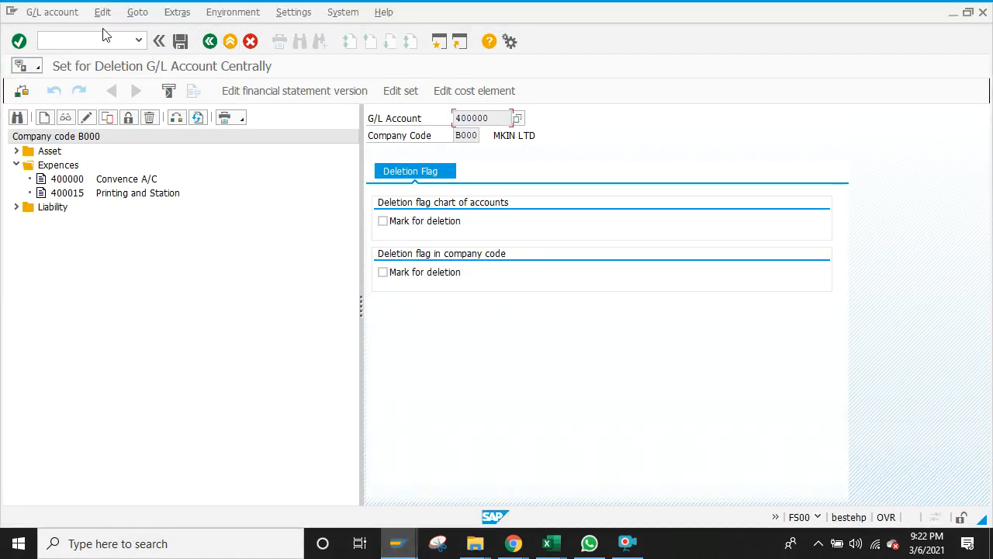
left_click(123, 41)
type("/n")
key("Return")
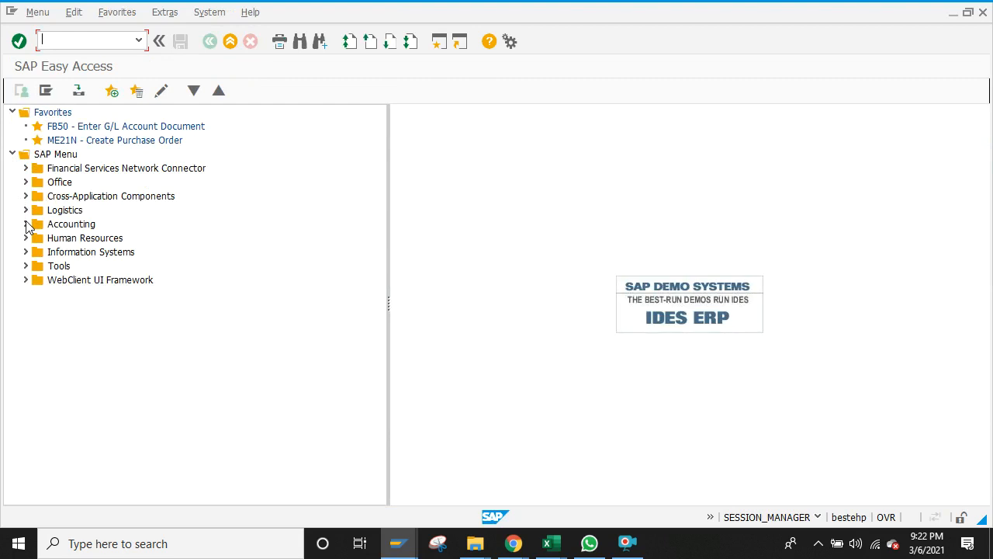
Step: Expand Accounting > Financial Accounting > General Ledger > Document > Reference Documents and start FBM3
left_click(25, 223)
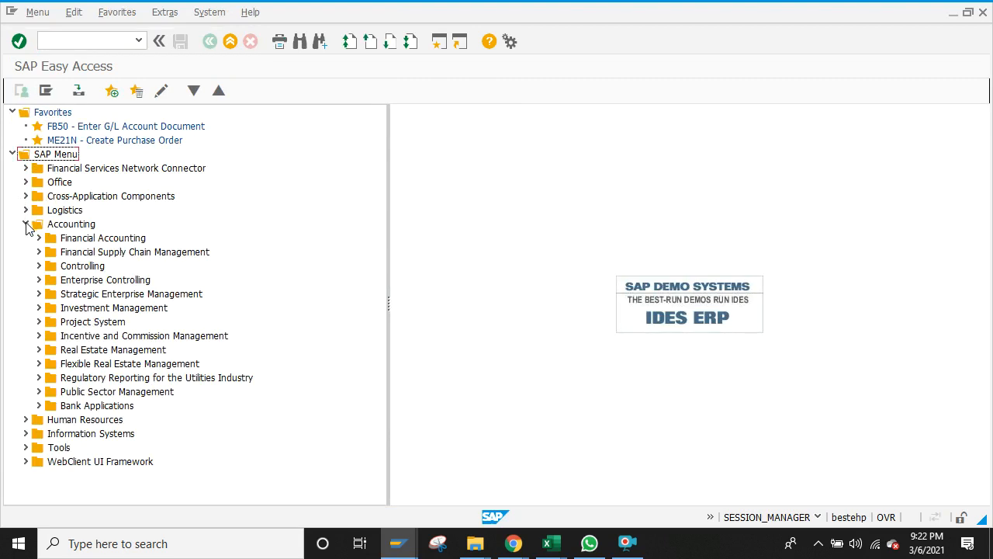
left_click(38, 238)
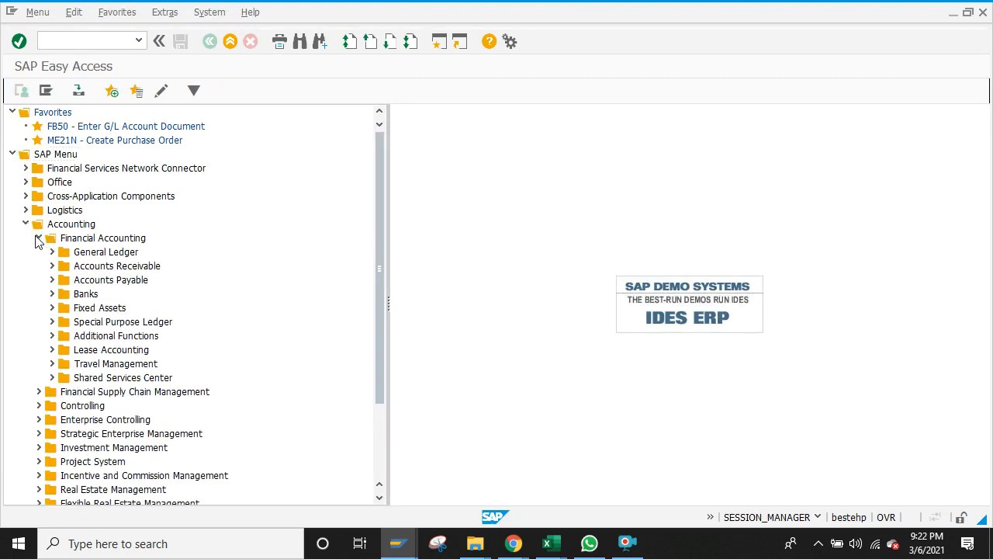
left_click(52, 251)
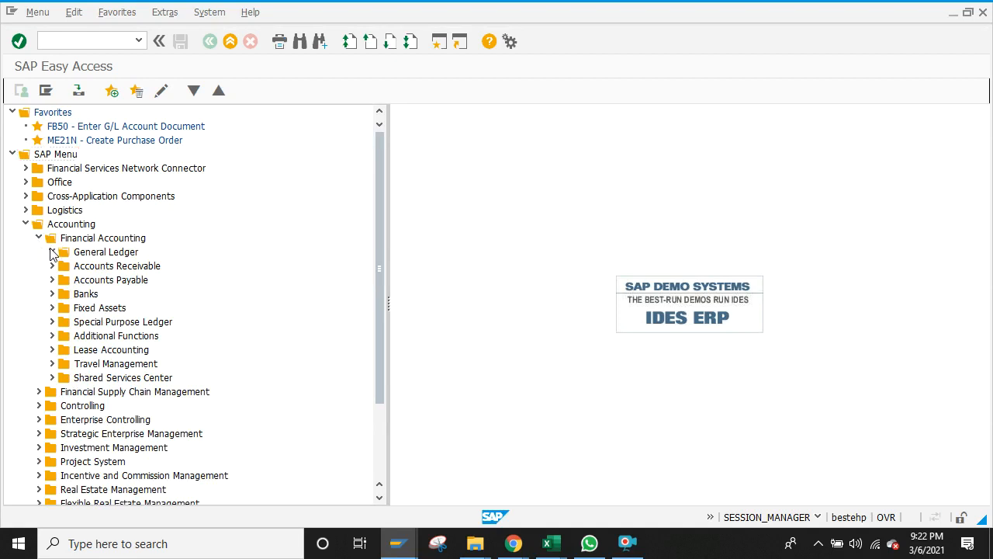
left_click(66, 280)
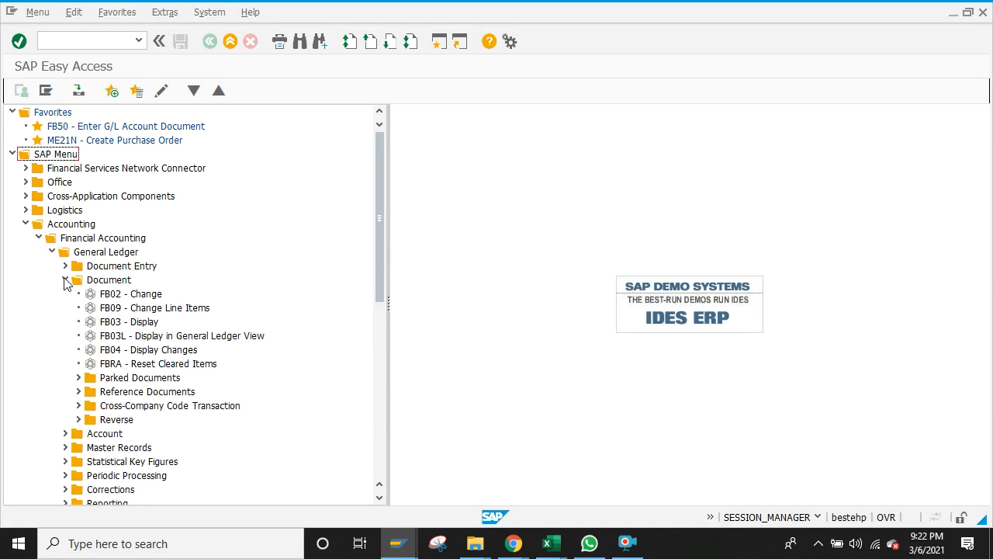
left_click(79, 392)
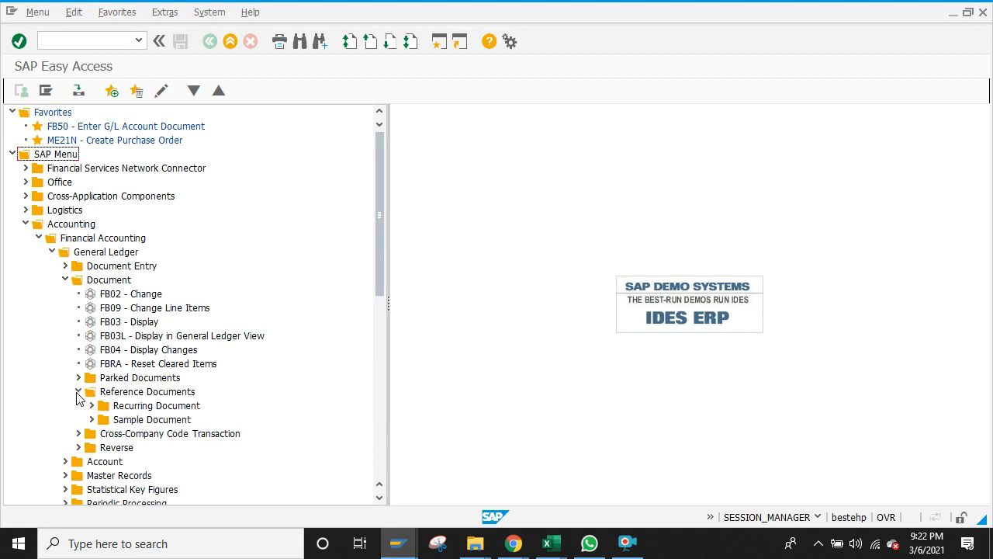
left_click(92, 419)
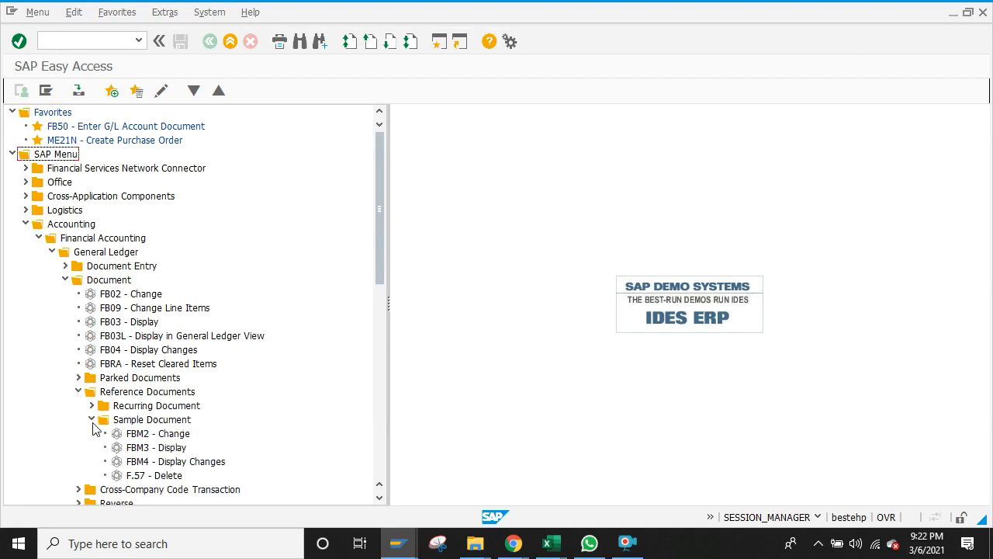
double_click(152, 447)
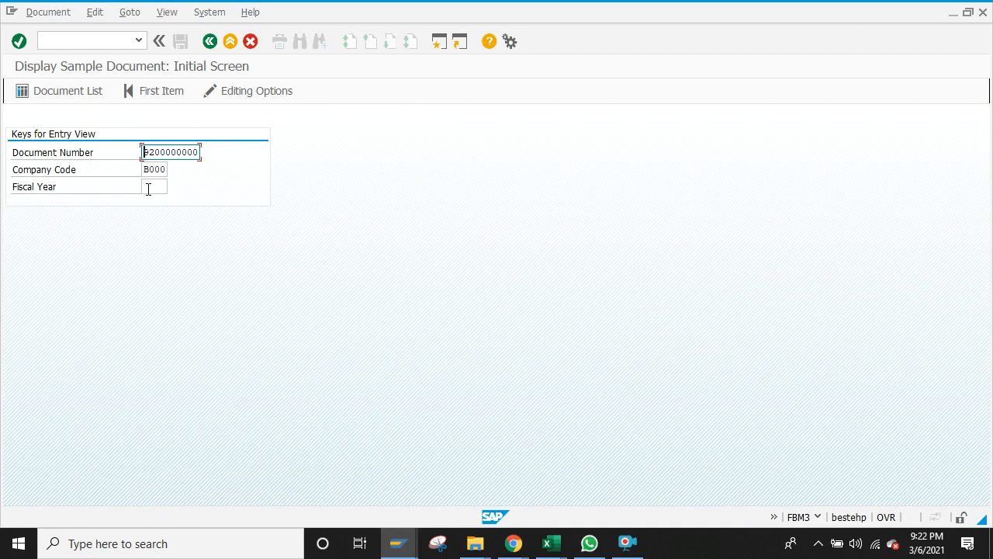
left_click(147, 187)
type("2020")
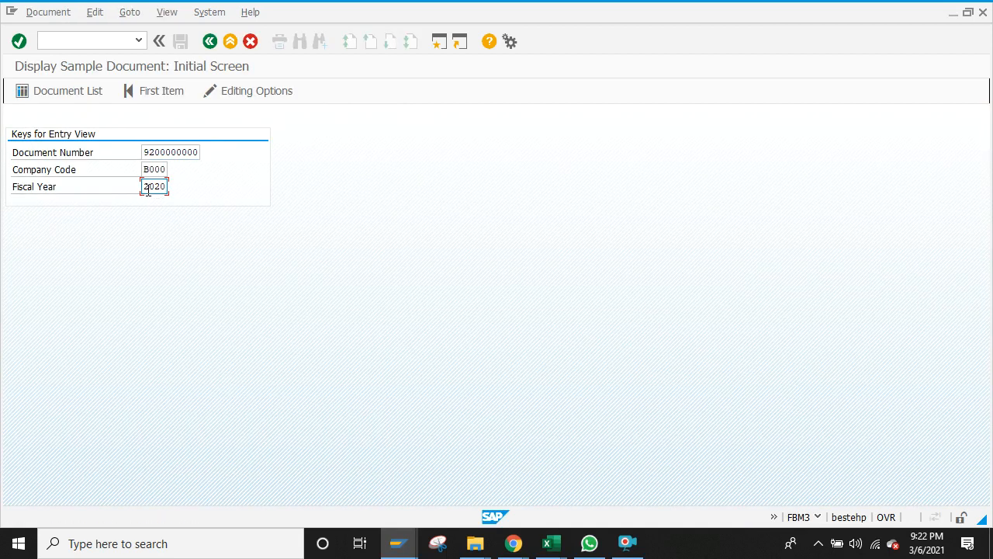
left_click(51, 90)
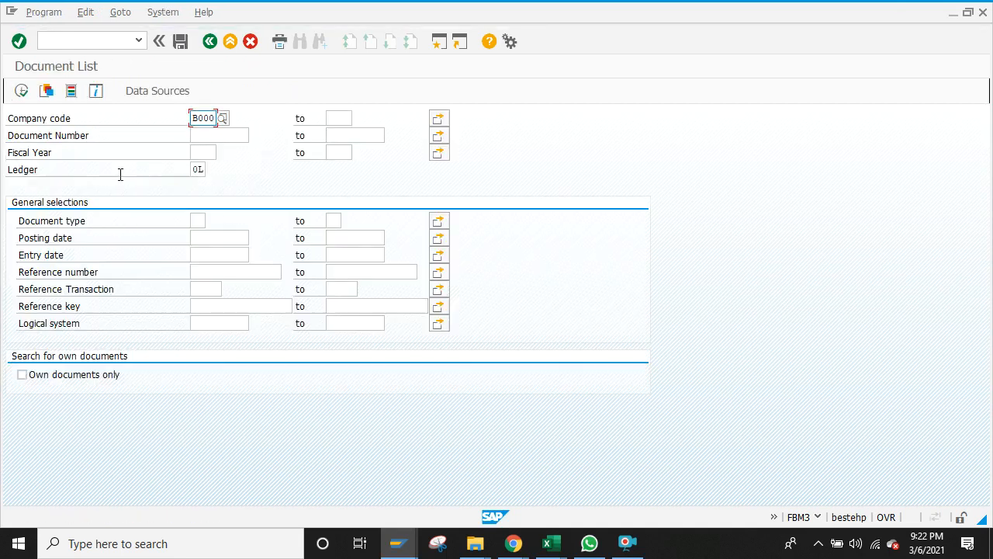
left_click(21, 91)
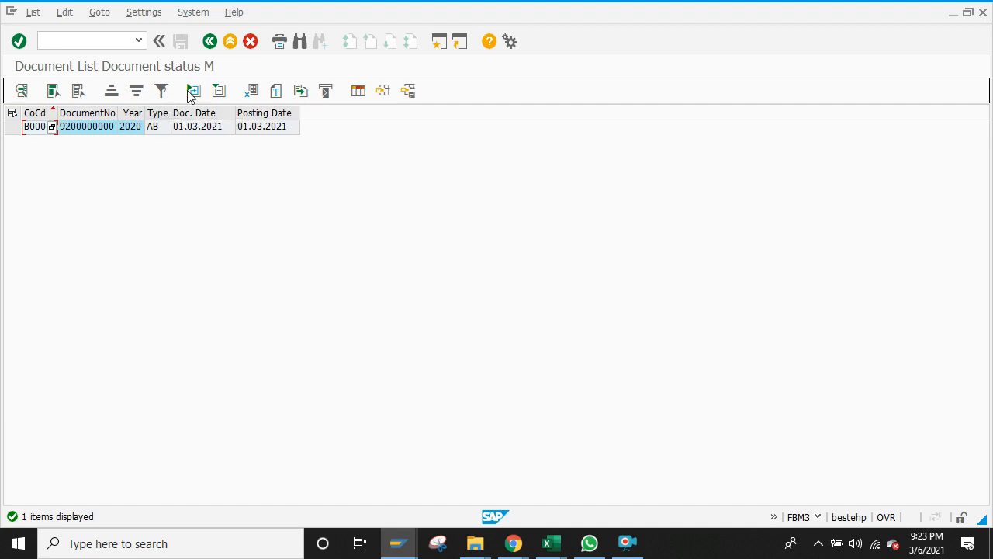
left_click(210, 42)
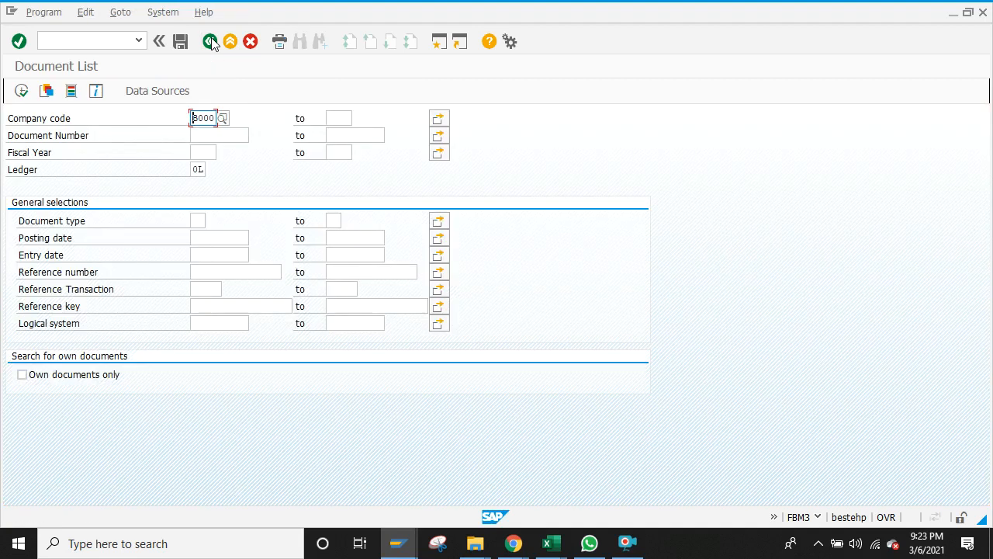
left_click(21, 91)
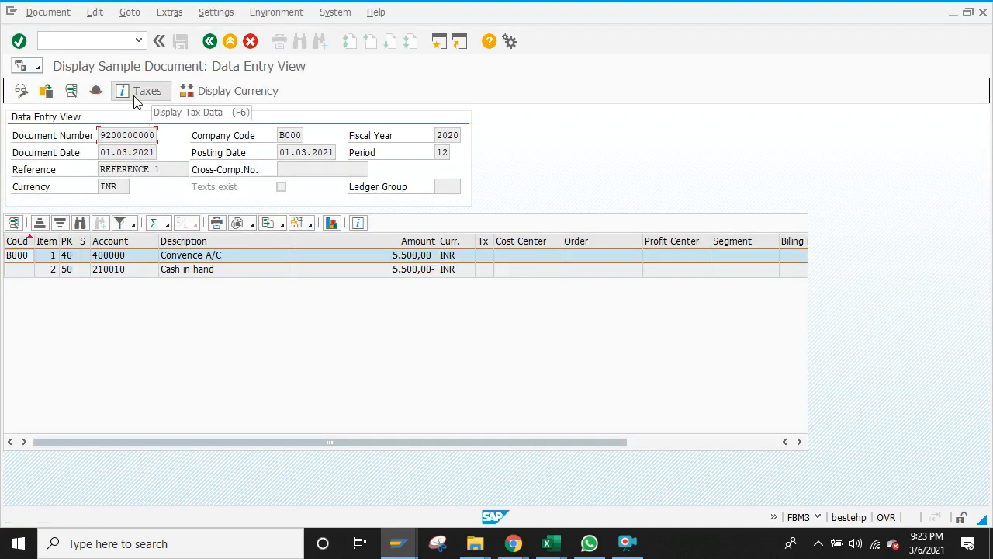
left_click(208, 42)
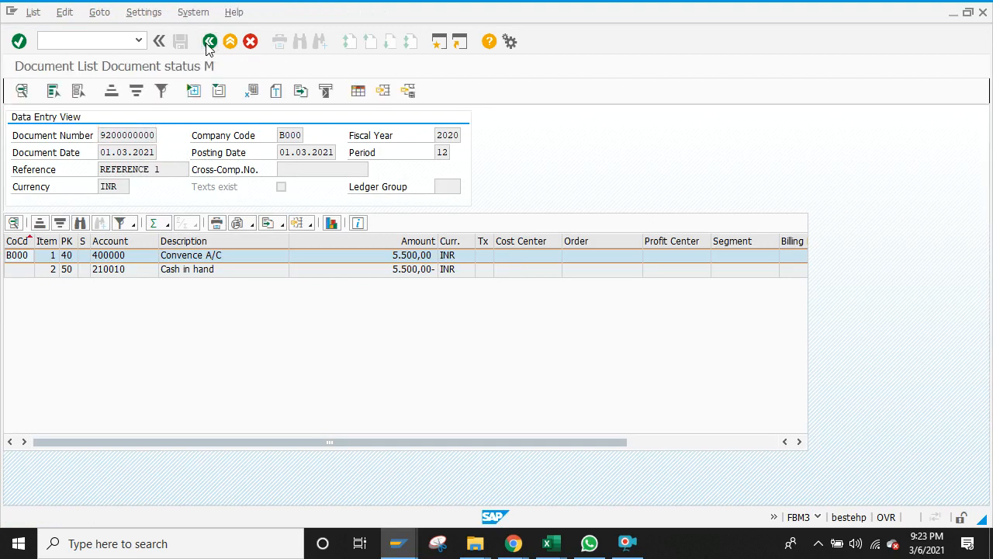
left_click(209, 42)
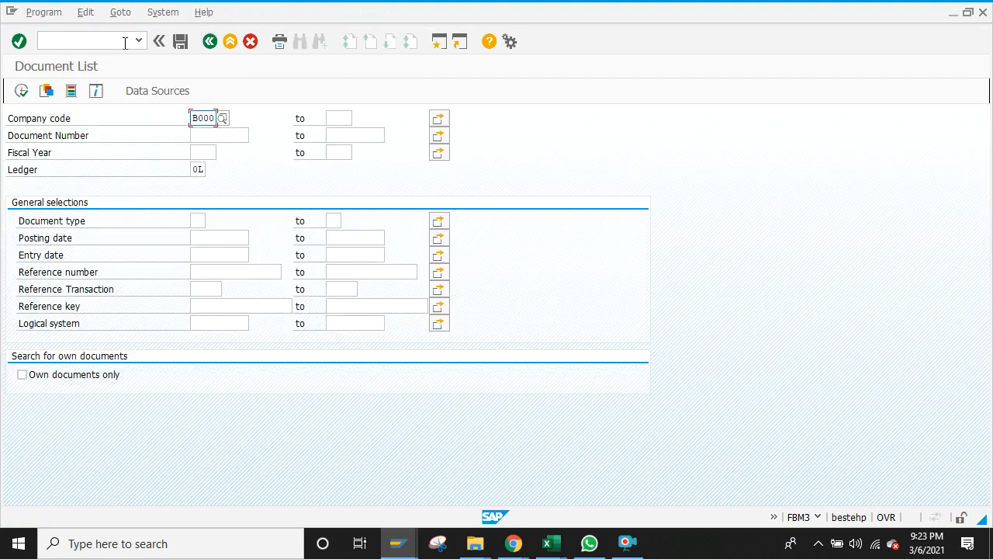
left_click(209, 42)
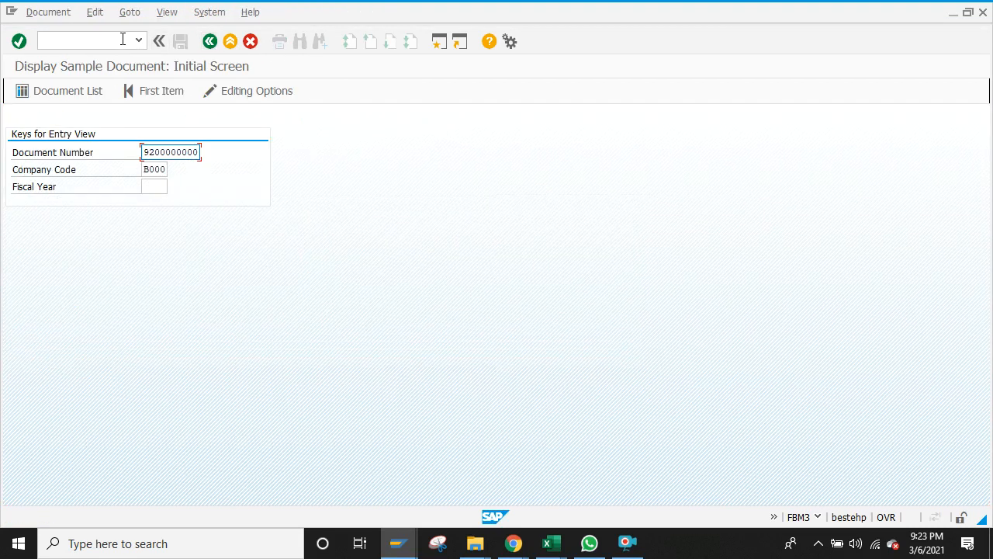
left_click(209, 42)
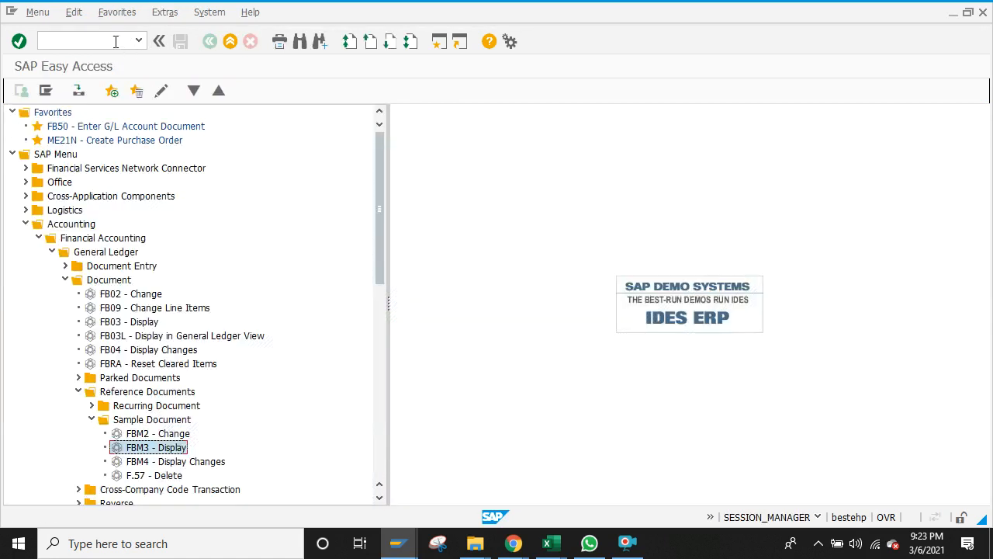
double_click(132, 437)
left_click(160, 191)
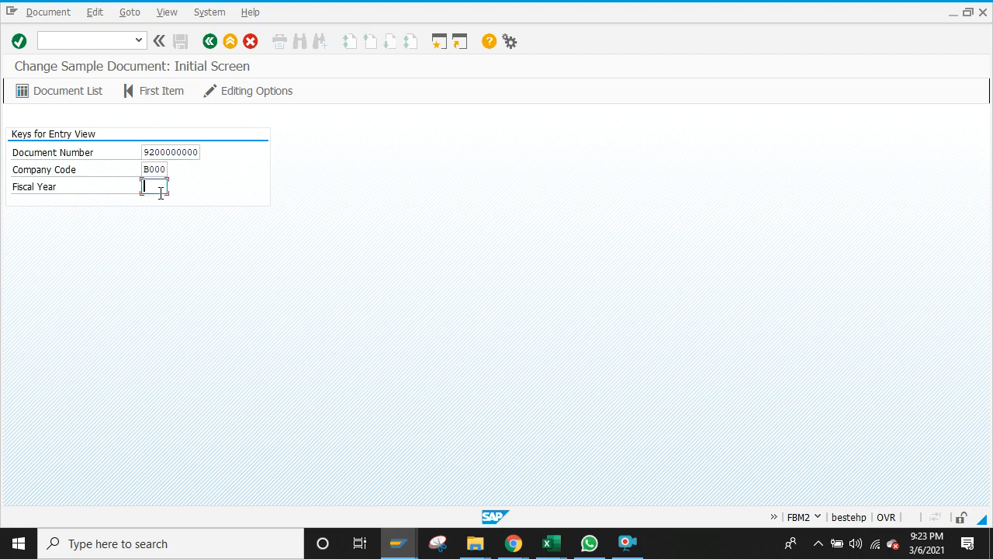
type("2020")
left_click(34, 94)
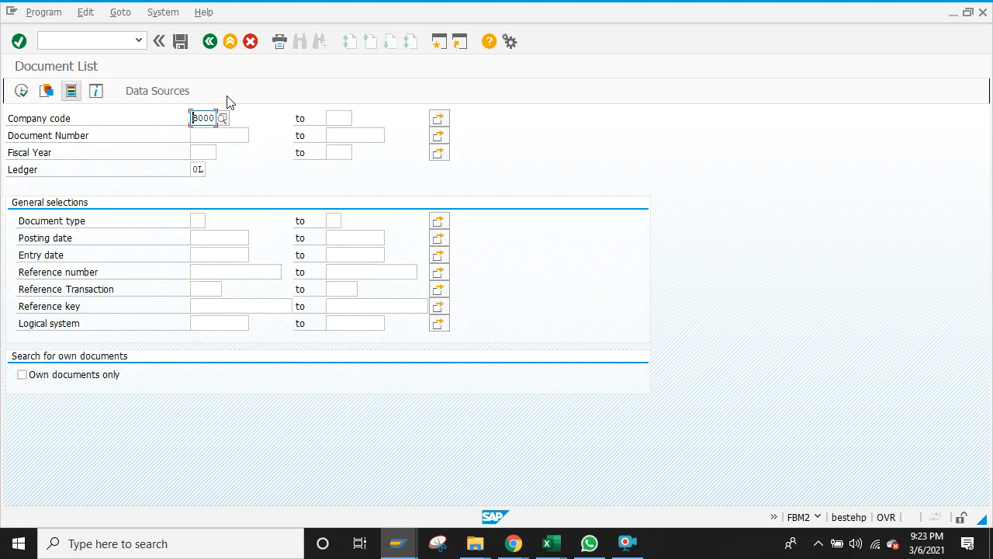
left_click(22, 91)
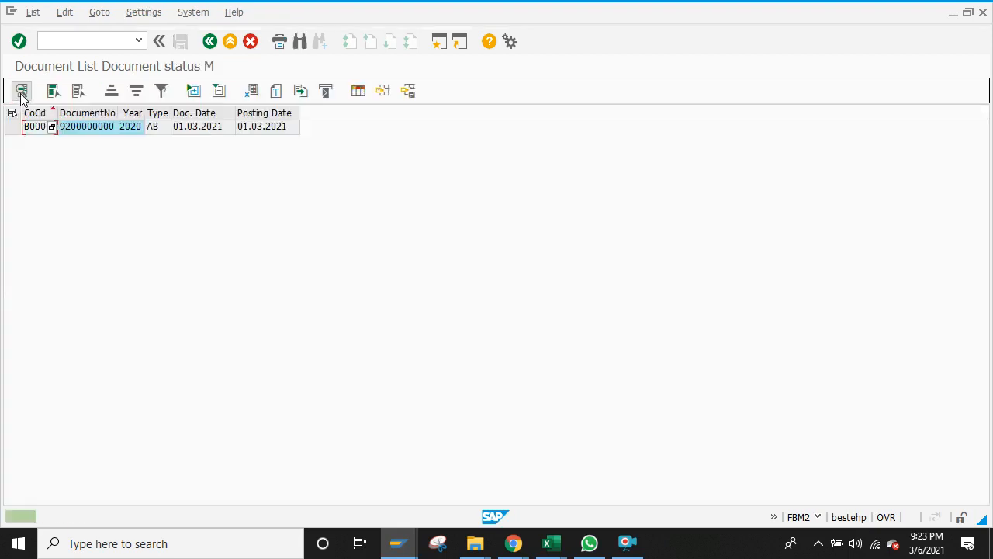
left_click(105, 127)
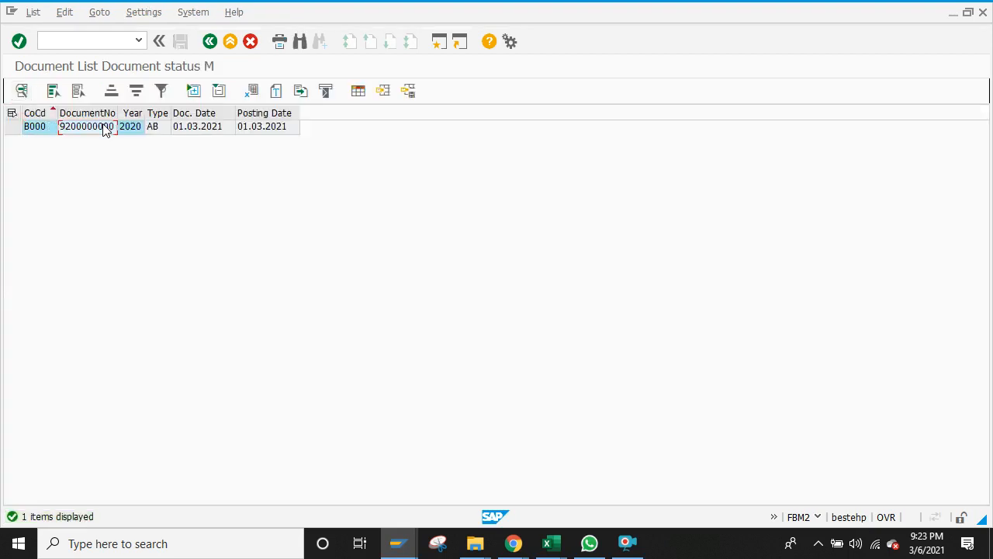
double_click(106, 127)
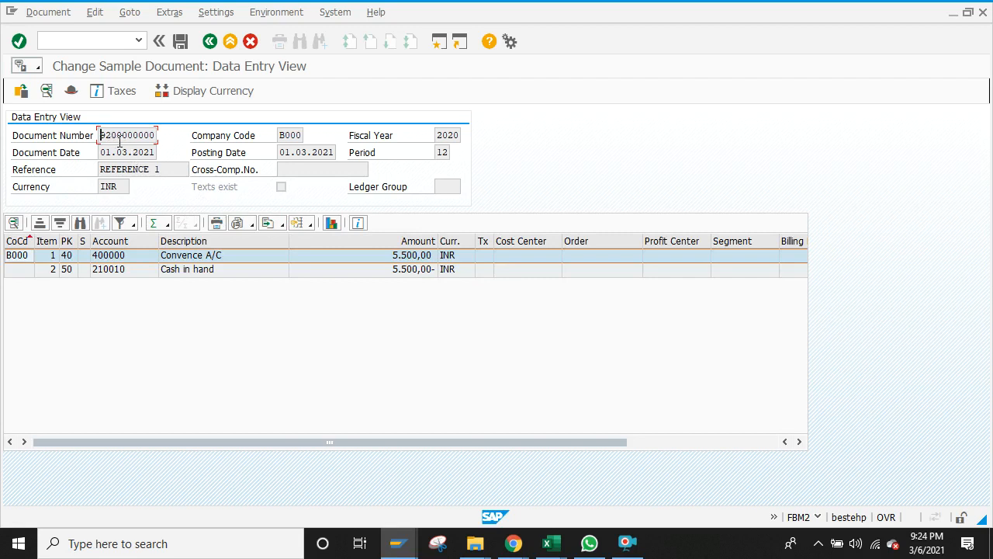
Step: Change line item 1's text from 'Sample' to 'document' and save the document
double_click(242, 260)
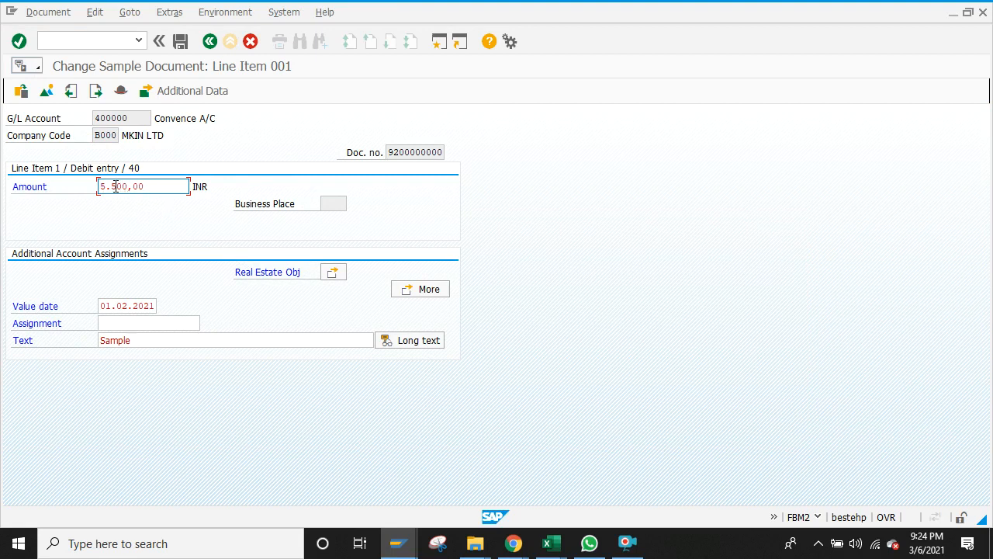
left_click(141, 338)
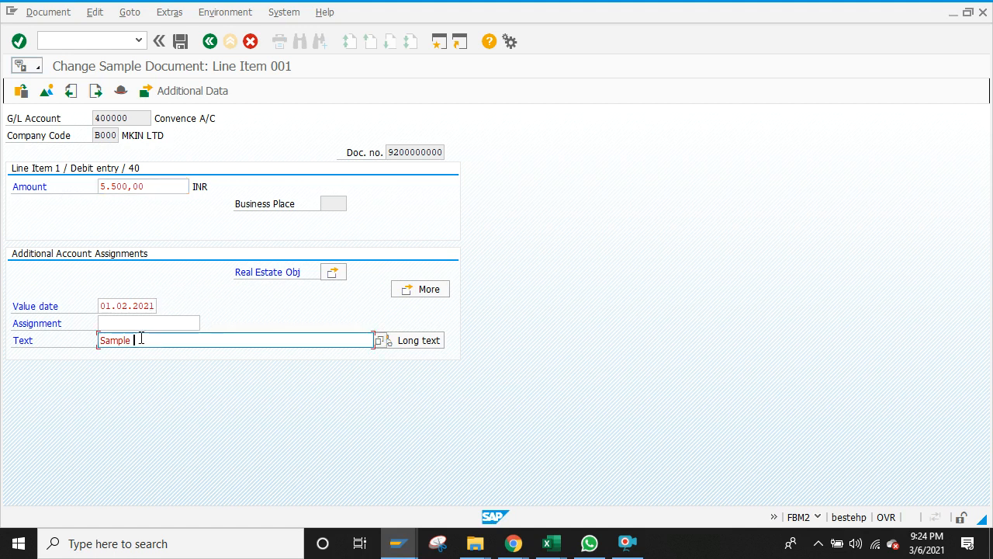
key("BackSpace")
key("BackSpace")
key("BackSpace")
key("BackSpace")
key("BackSpace")
key("BackSpace")
key("BackSpace")
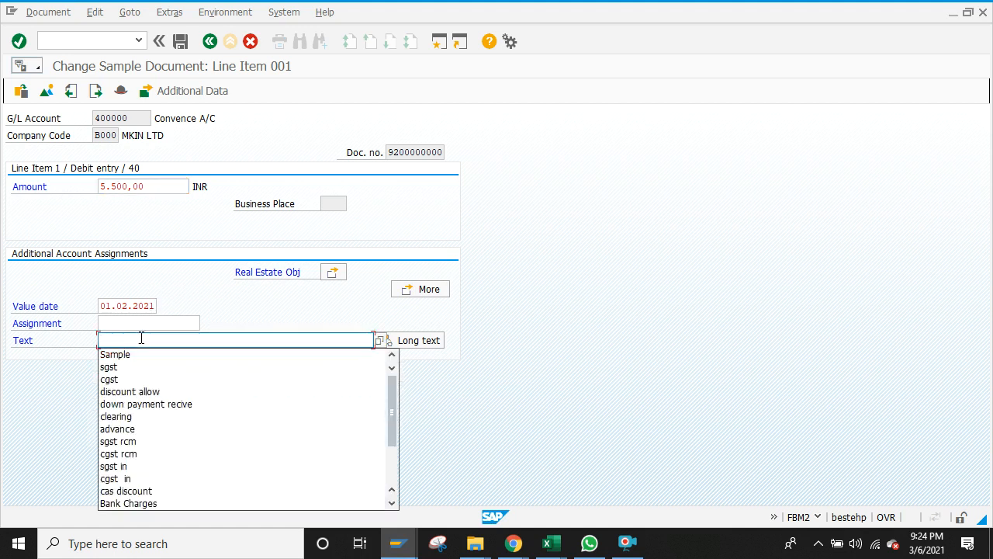
type("document")
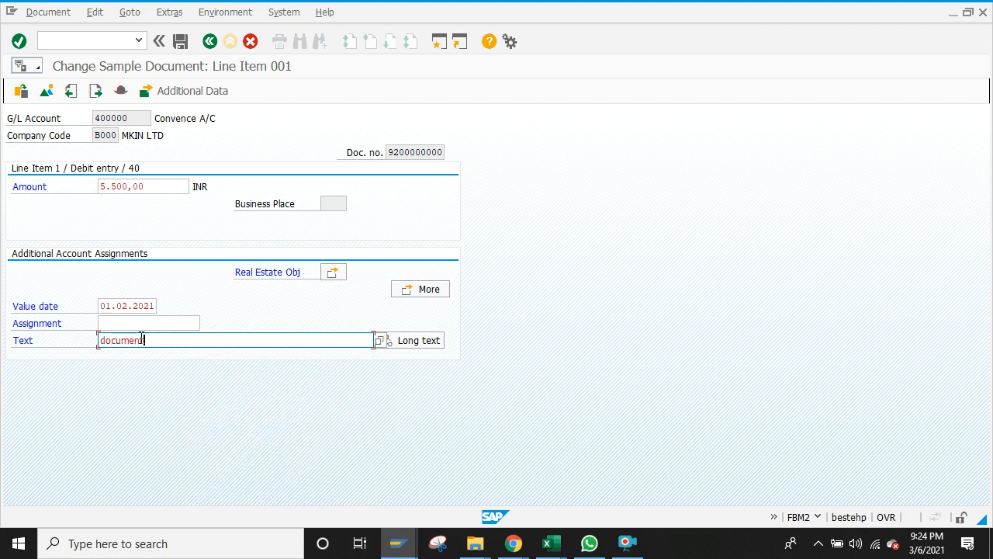
left_click(28, 17)
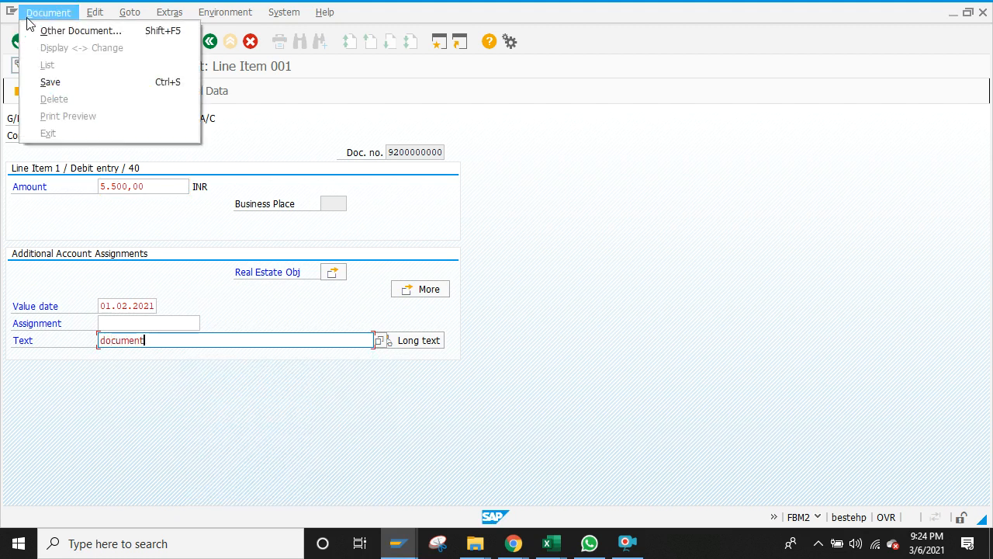
left_click(76, 84)
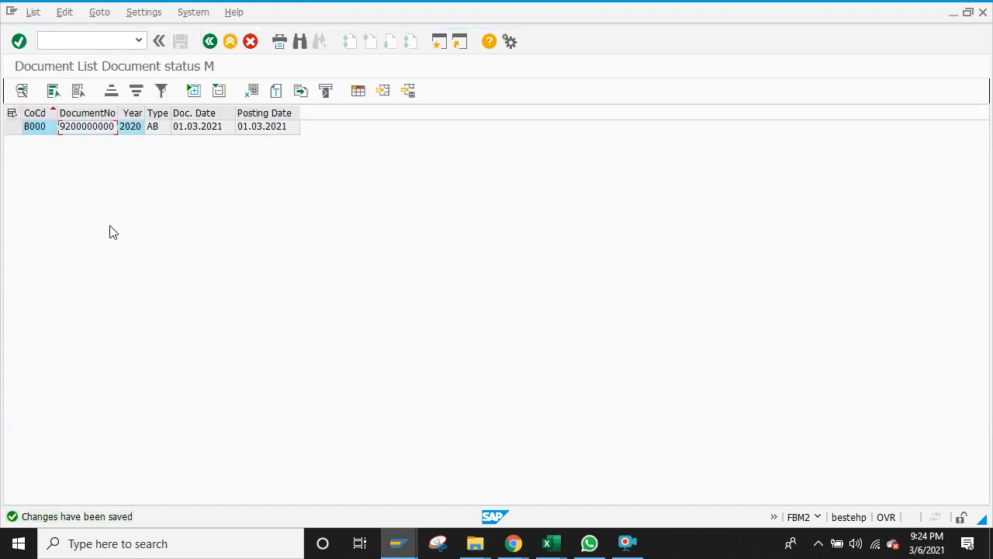
Step: Back out to Easy Access, briefly view FBM4 sample document changes, then enter transaction fbr2
left_click(209, 41)
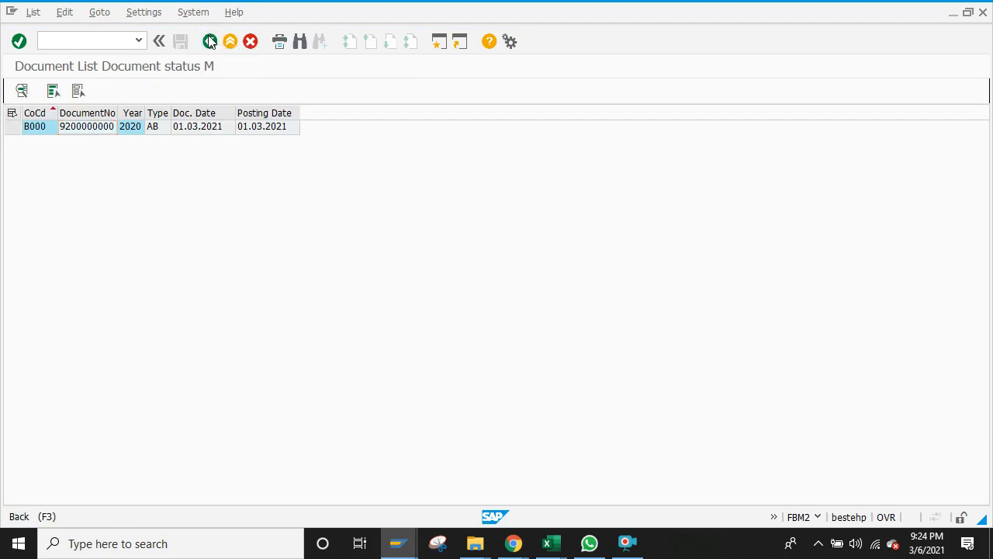
left_click(210, 41)
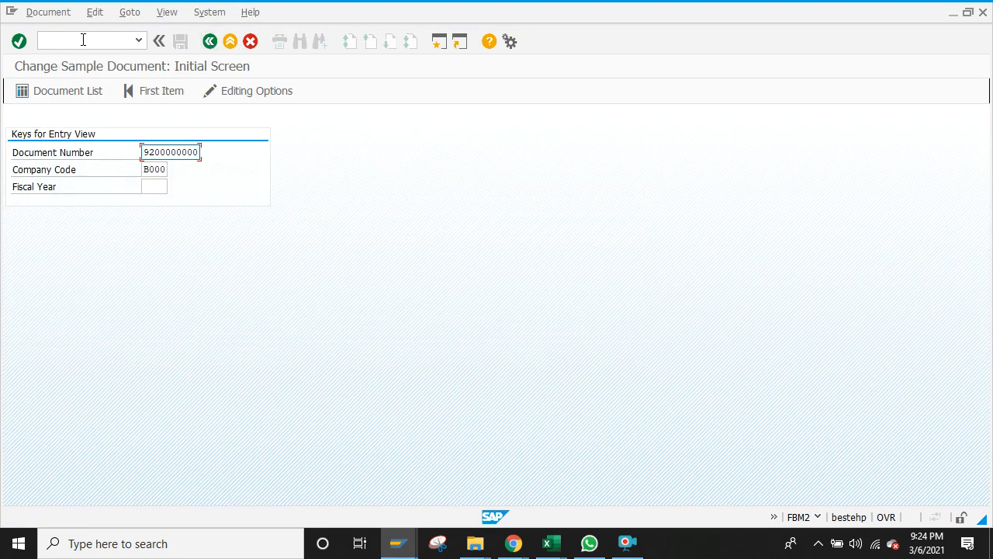
left_click(210, 42)
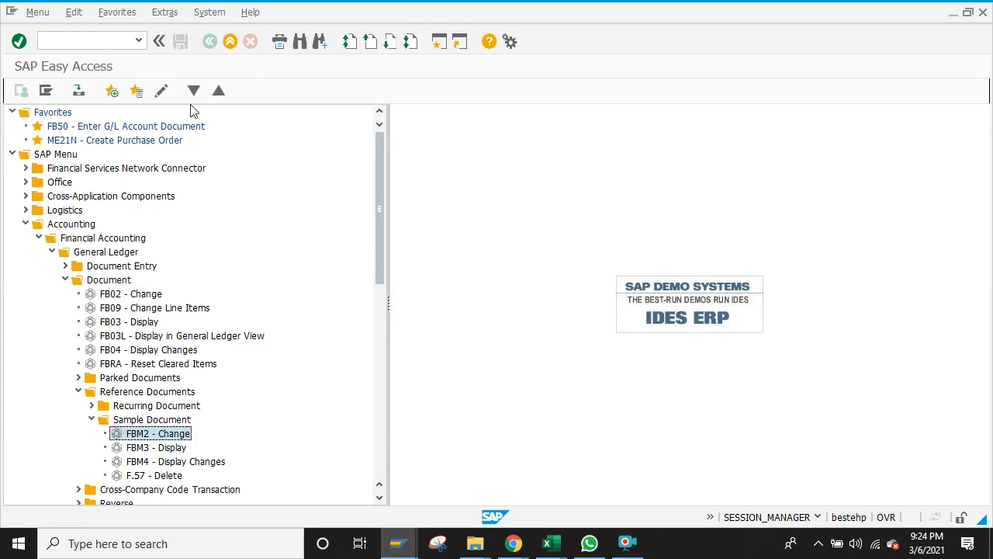
double_click(135, 461)
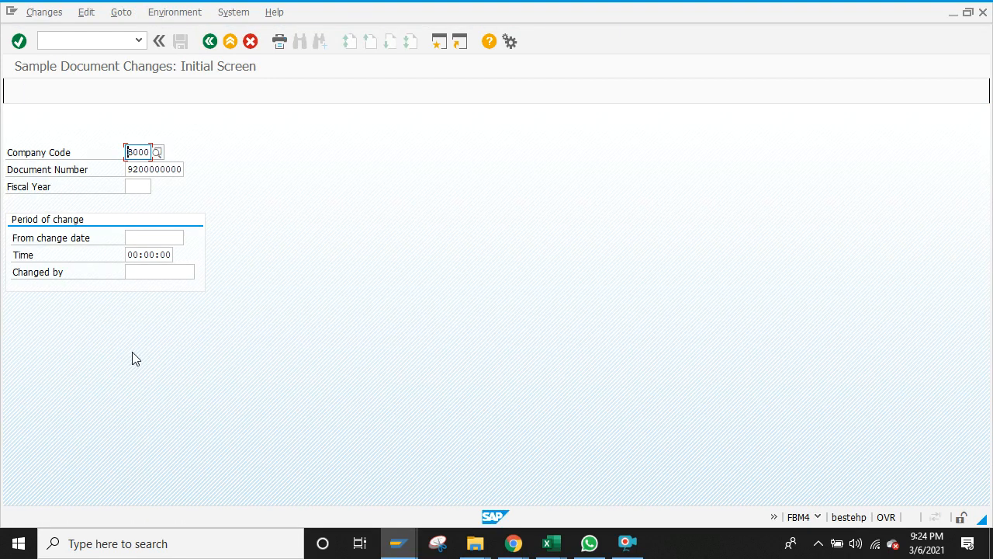
left_click(210, 42)
left_click(109, 40)
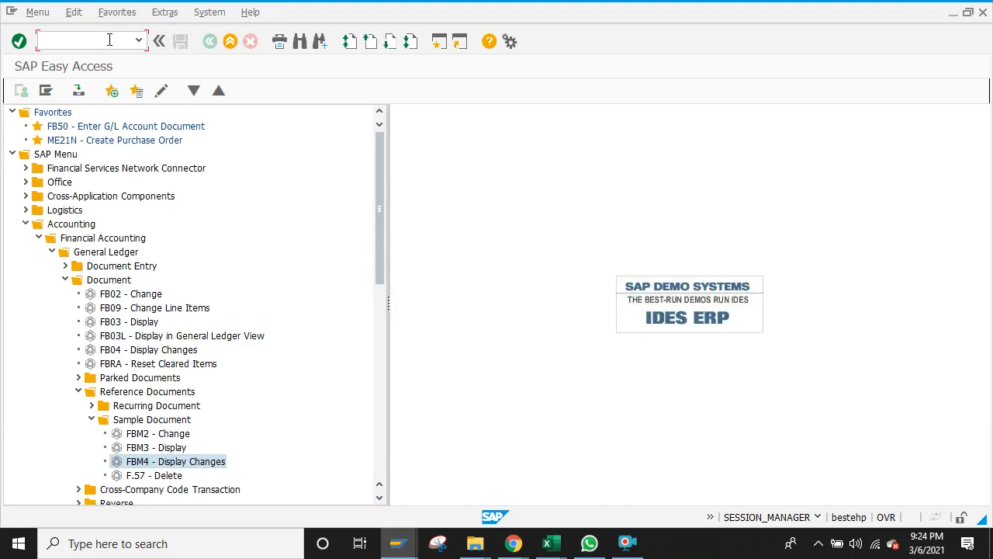
type("fbr2")
key("Return")
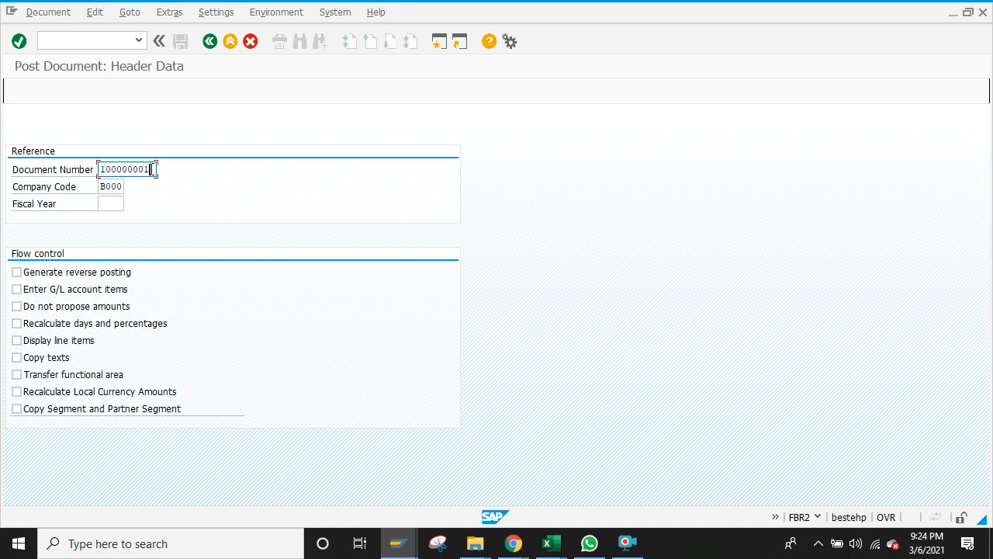
key("BackSpace")
key("BackSpace")
key("BackSpace")
key("BackSpace")
key("BackSpace")
key("BackSpace")
type("000000")
left_click(16, 289)
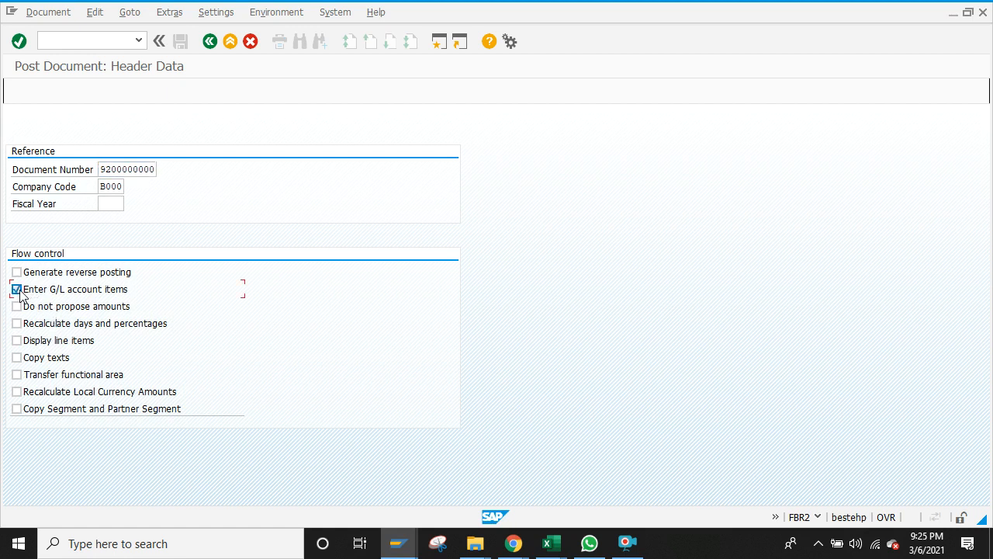
left_click(17, 341)
left_click(17, 358)
key("Return")
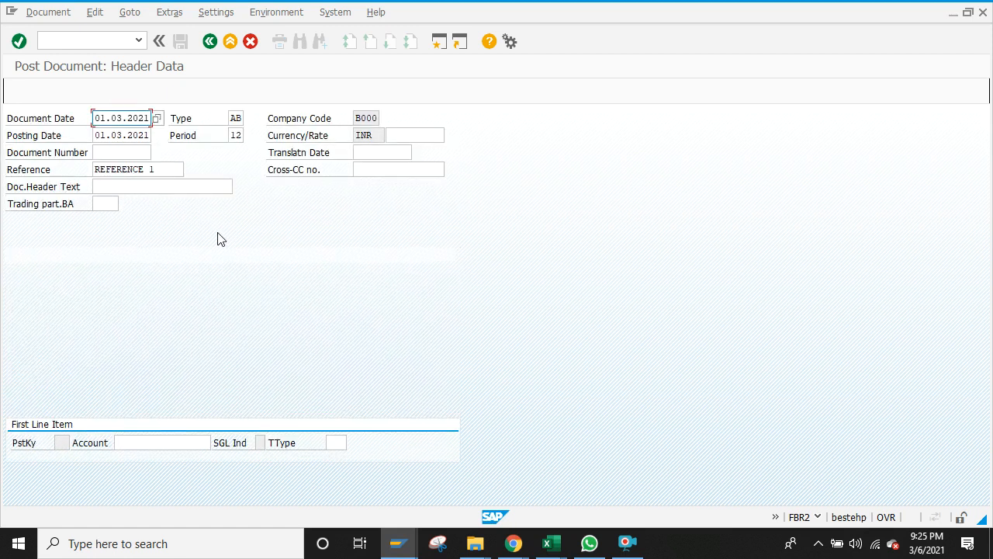
left_click(209, 42)
Step: Launch FB50 to get a blank G/L account document for company code B000
left_click(115, 41)
type("f")
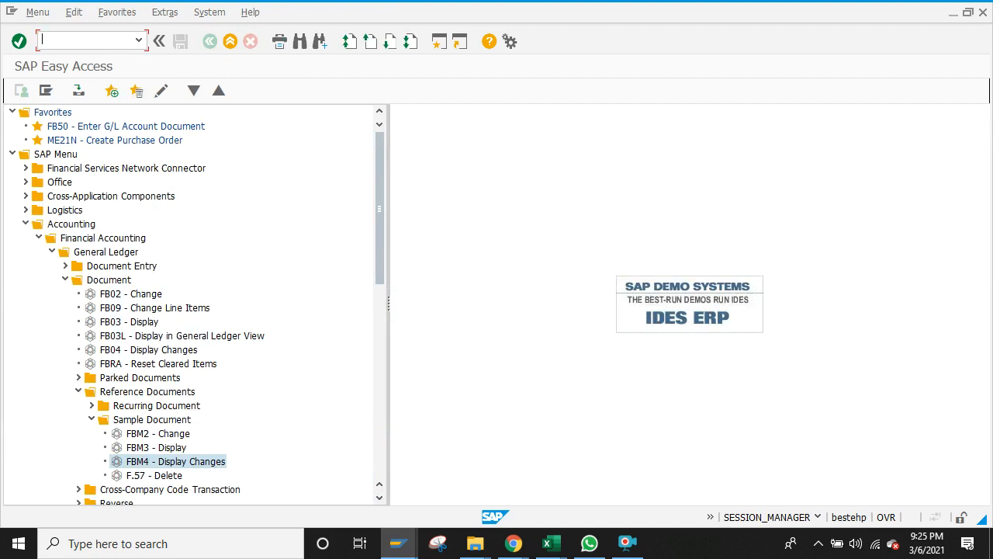
type("b50")
key("Return")
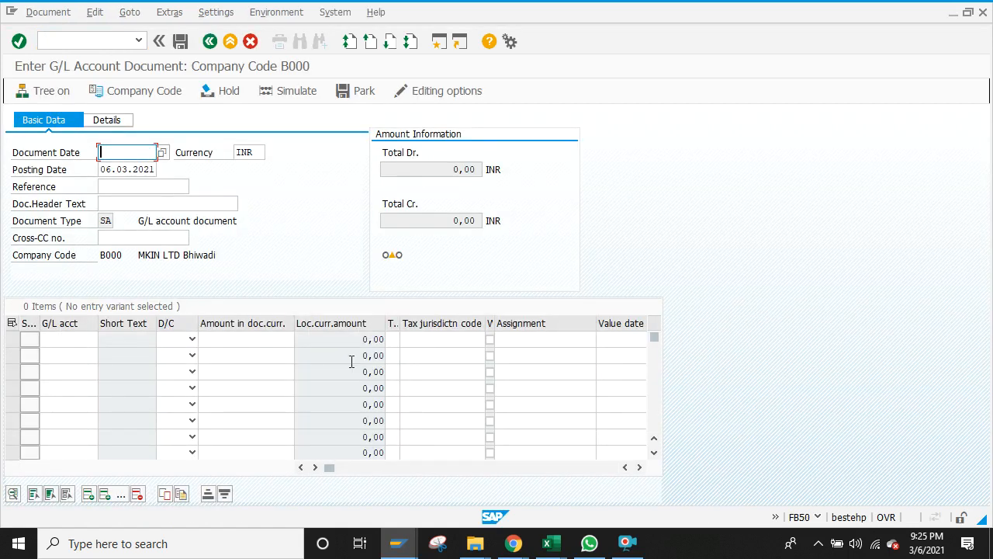
left_click(553, 544)
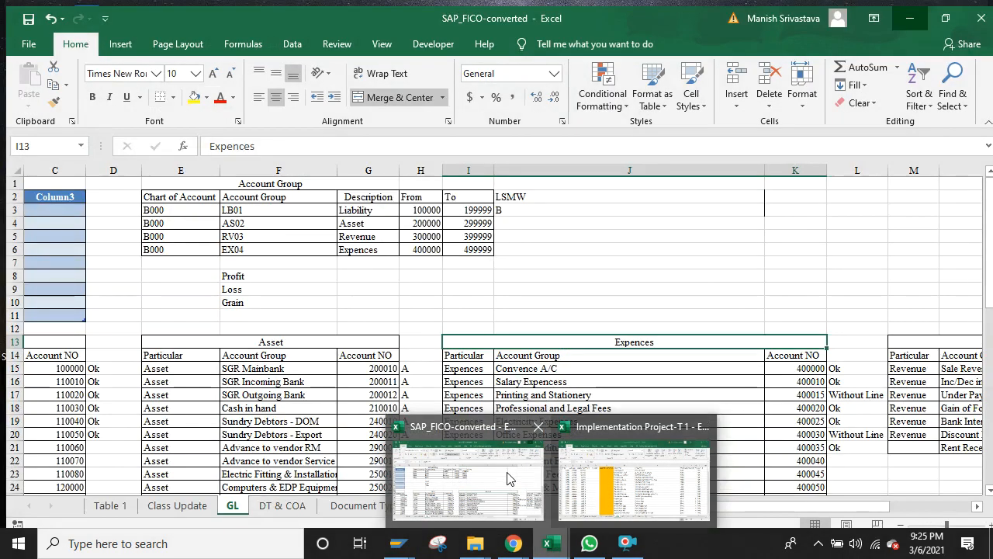
left_click(508, 479)
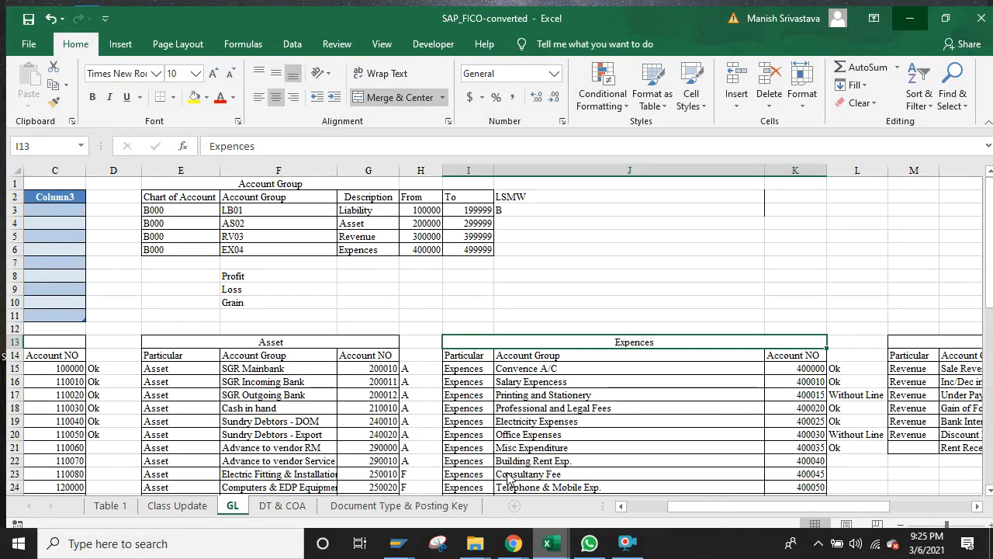
left_click(374, 273)
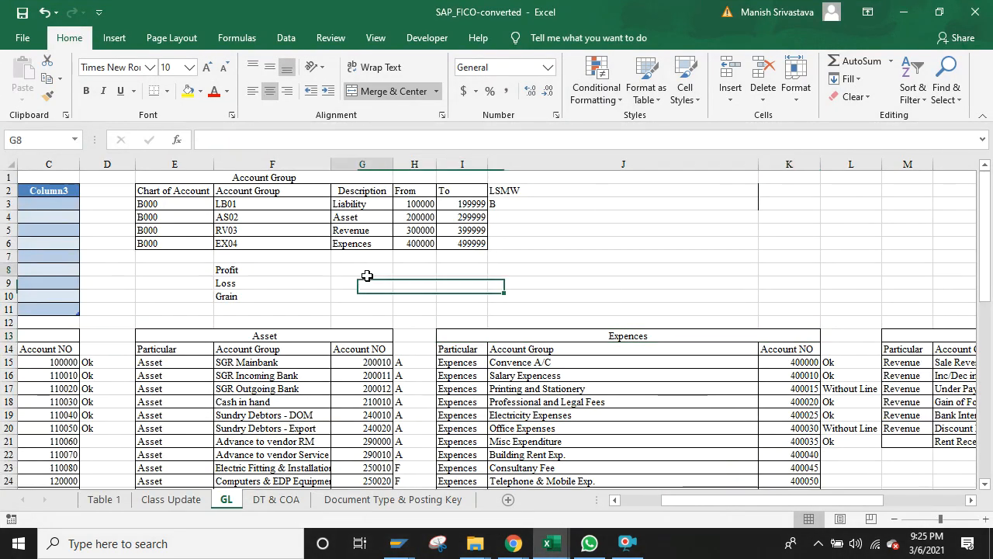
key("Down")
key("Down")
key("Down")
key("Down")
key("Down")
key("Down")
key("Down")
key("Down")
key("Down")
key("Down")
key("Down")
key("Down")
key("Down")
key("Down")
key("Down")
key("Down")
key("Down")
key("Down")
key("Down")
key("Down")
key("Down")
key("Down")
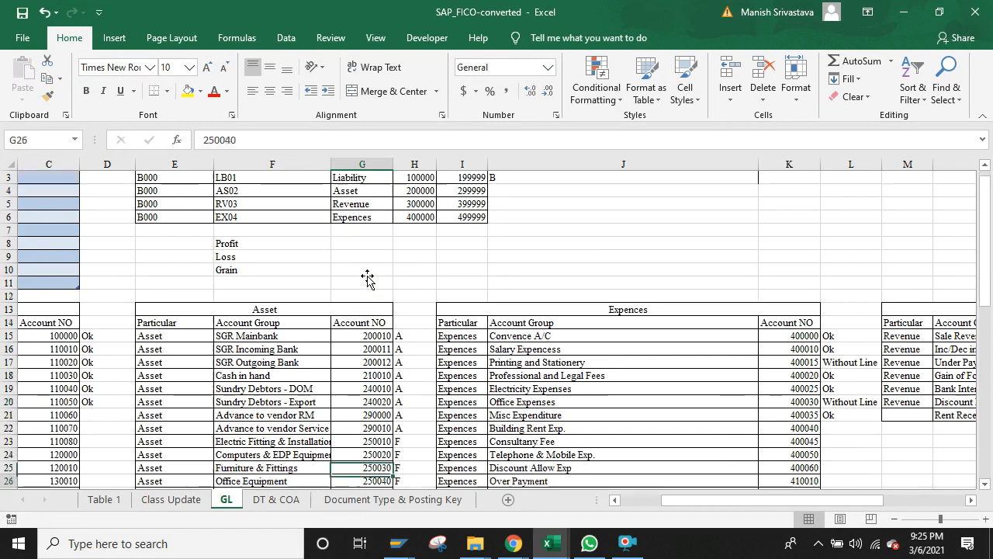
key("Left")
key("Left")
key("Left")
key("Left")
key("Left")
key("Left")
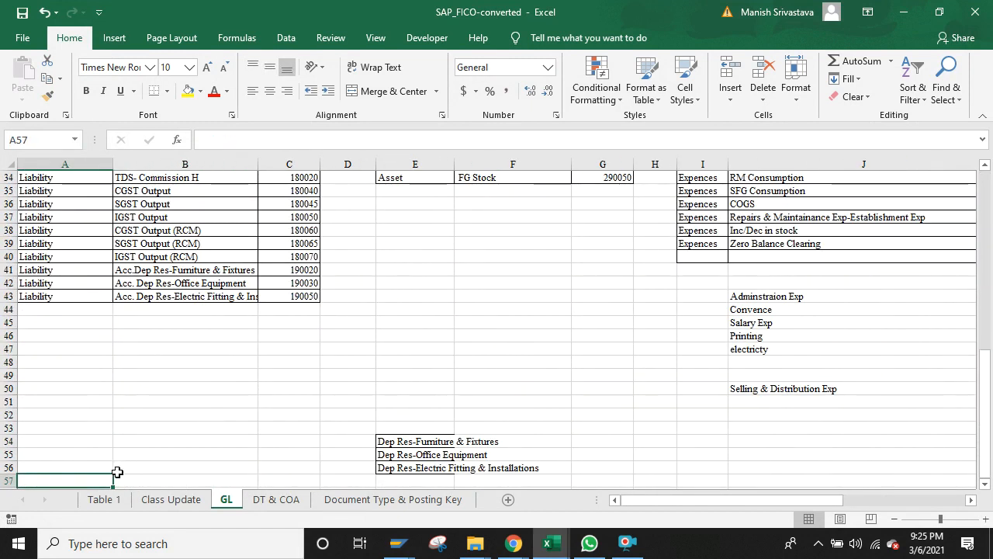
left_click(157, 499)
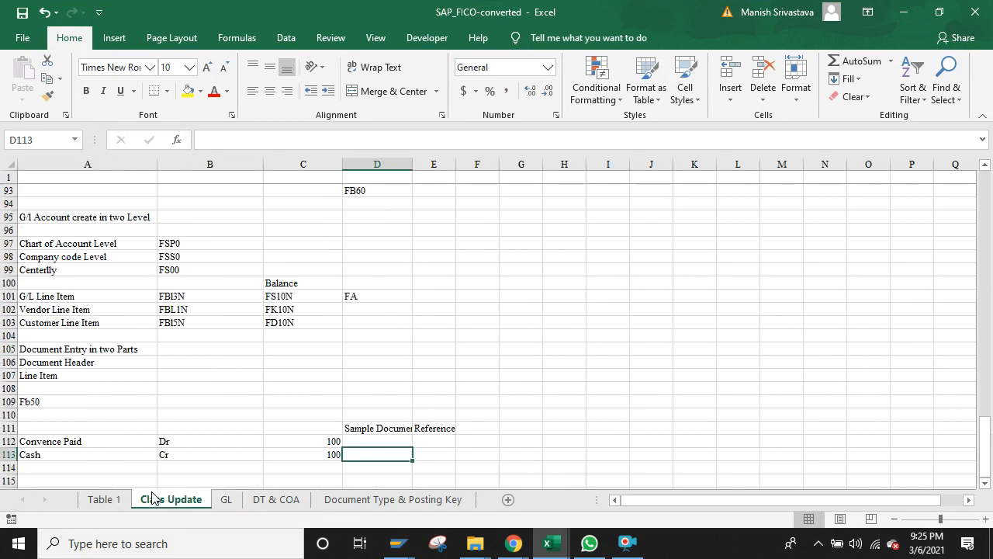
left_click(93, 466)
left_click(88, 478)
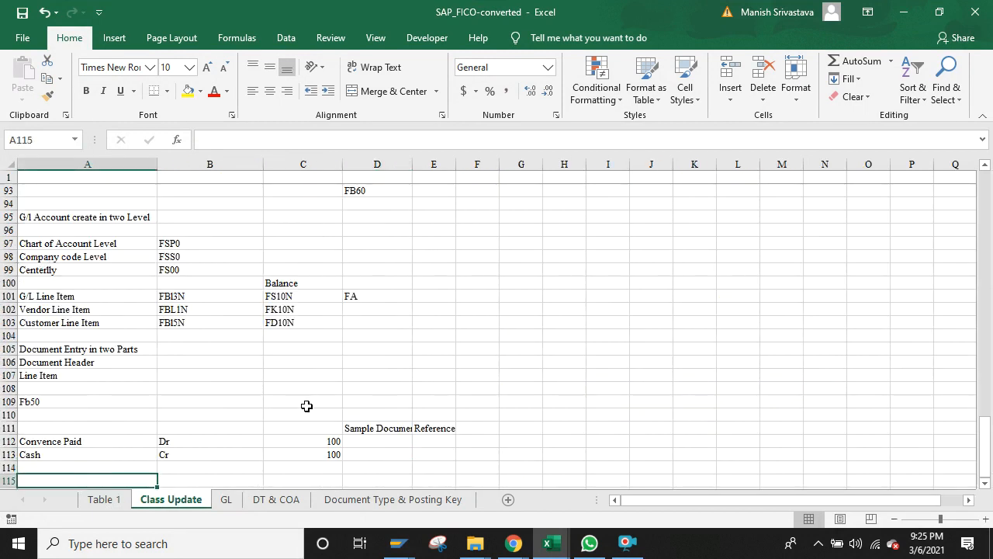
key("alt+Tab")
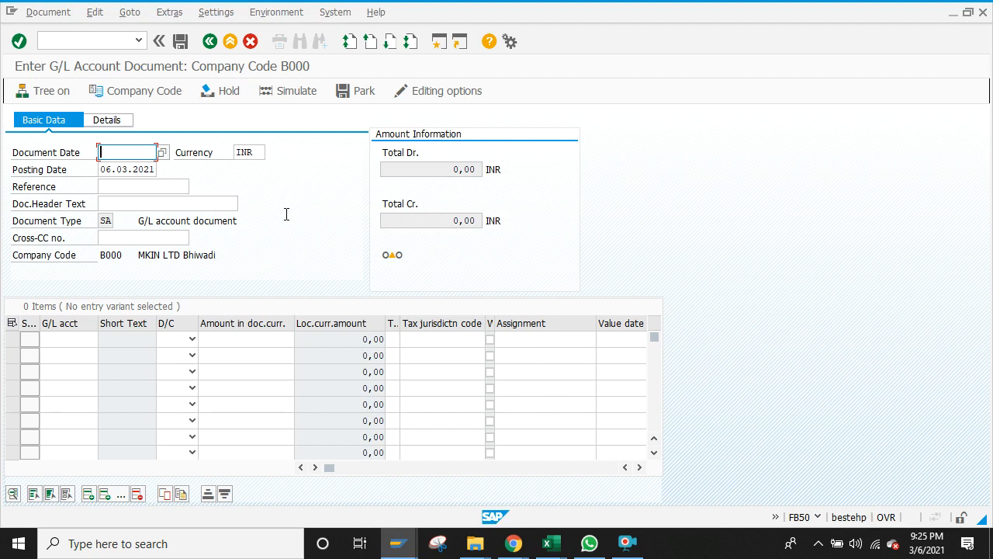
left_click(148, 202)
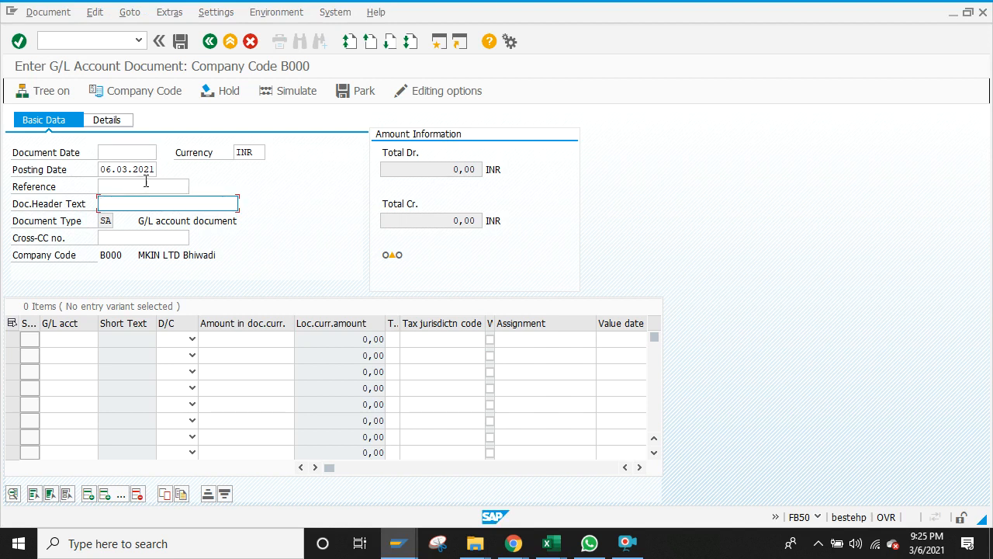
left_click(143, 184)
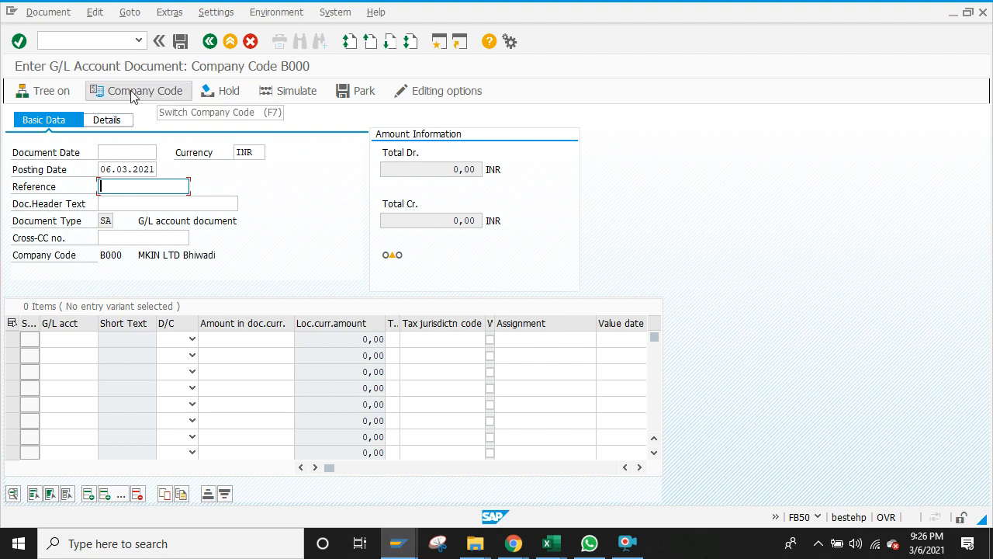
left_click(144, 189)
type("92000000")
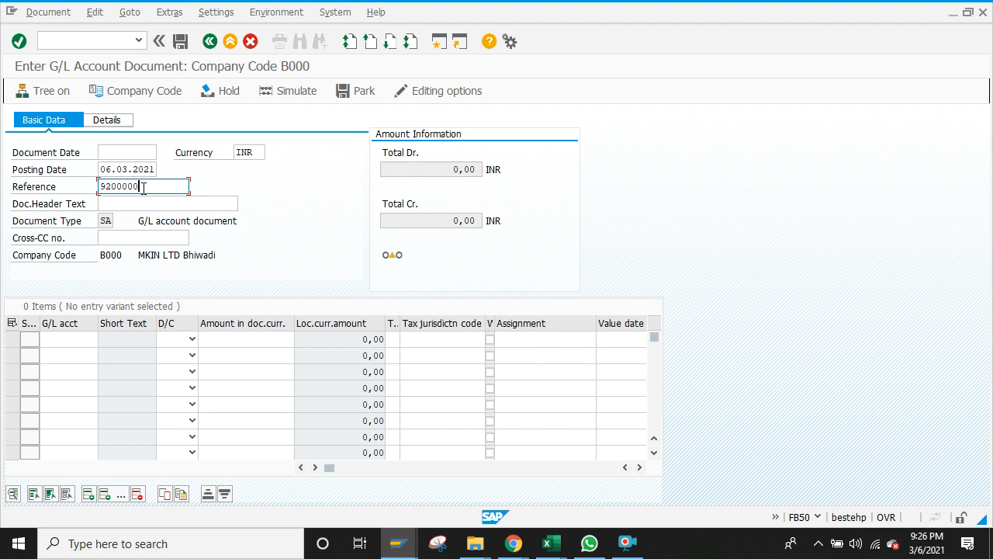
key("Return")
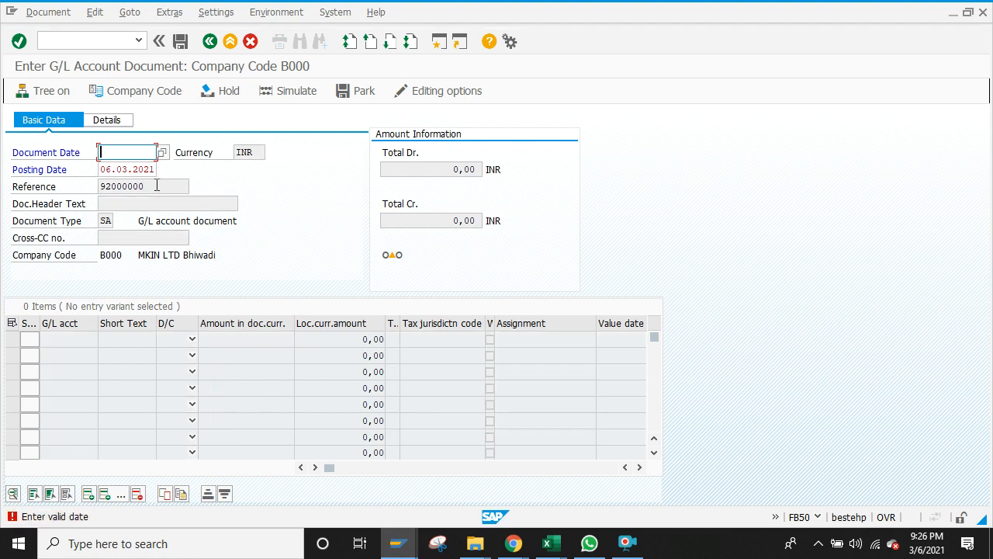
key("Down")
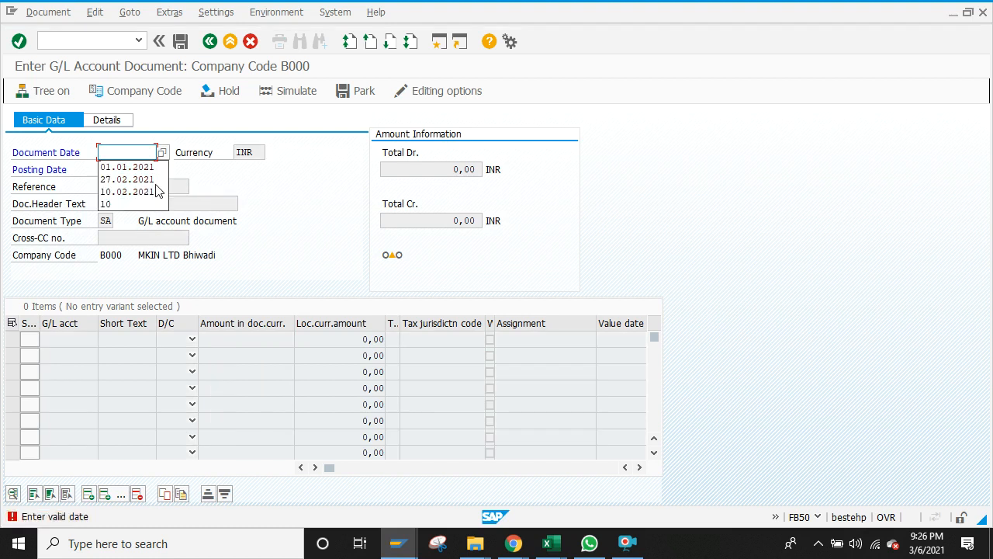
left_click(309, 180)
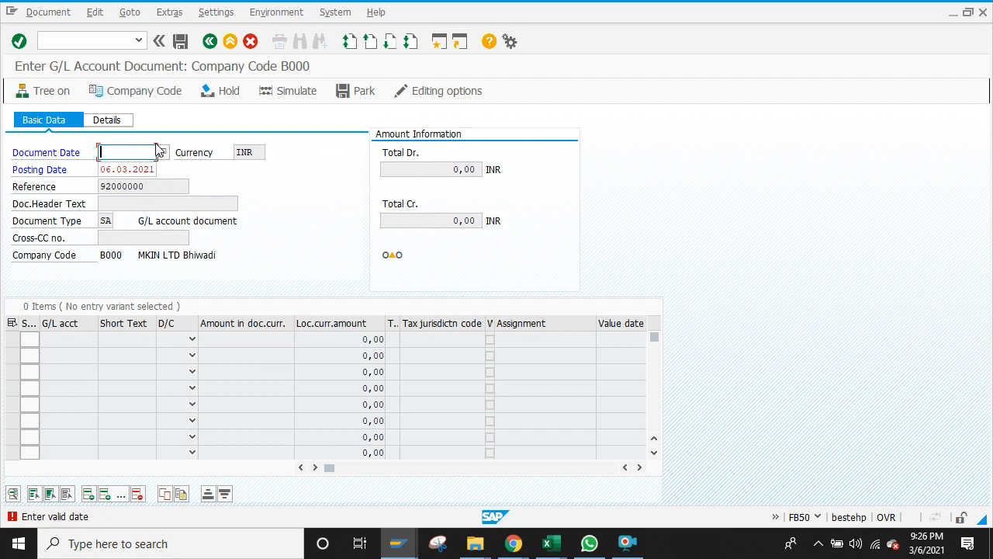
left_click(123, 119)
left_click(160, 189)
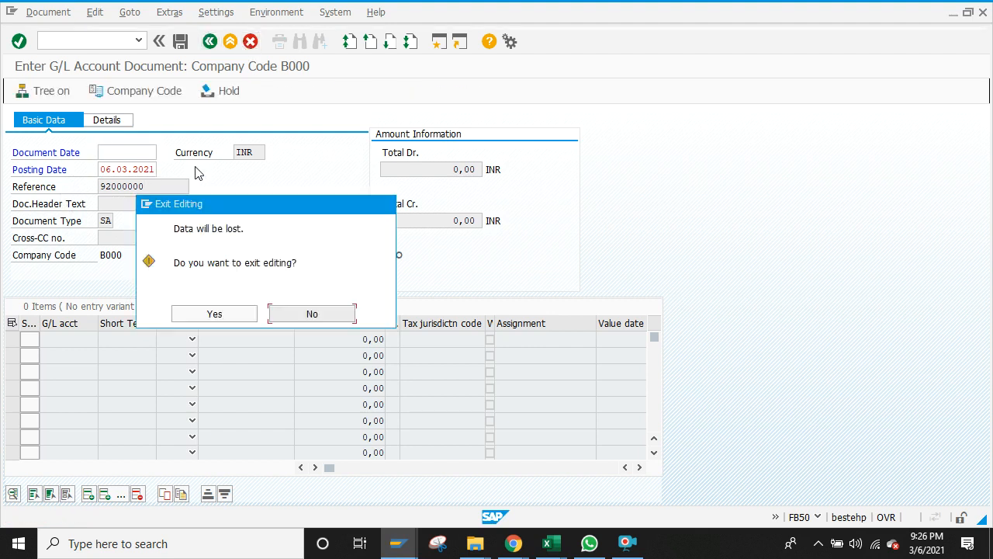
left_click(223, 314)
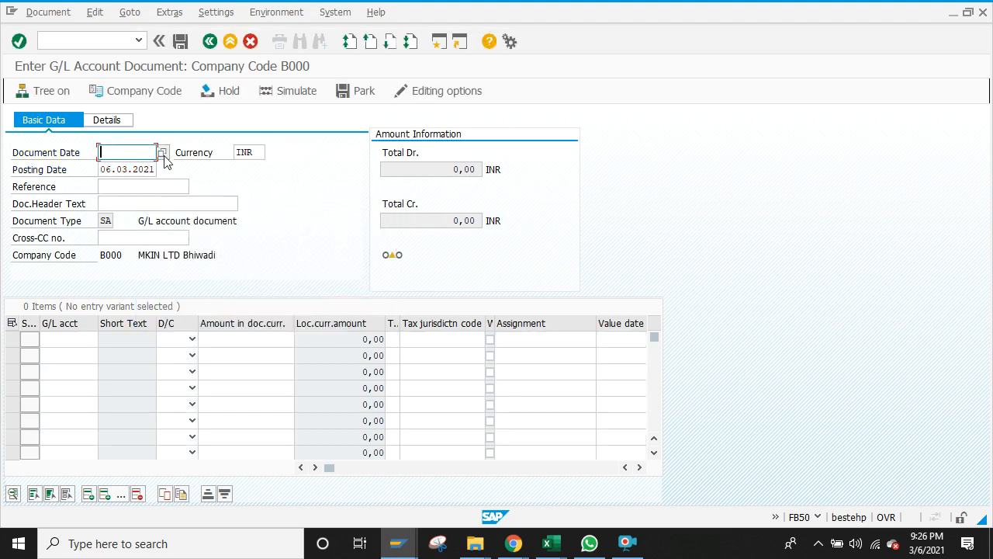
left_click(132, 204)
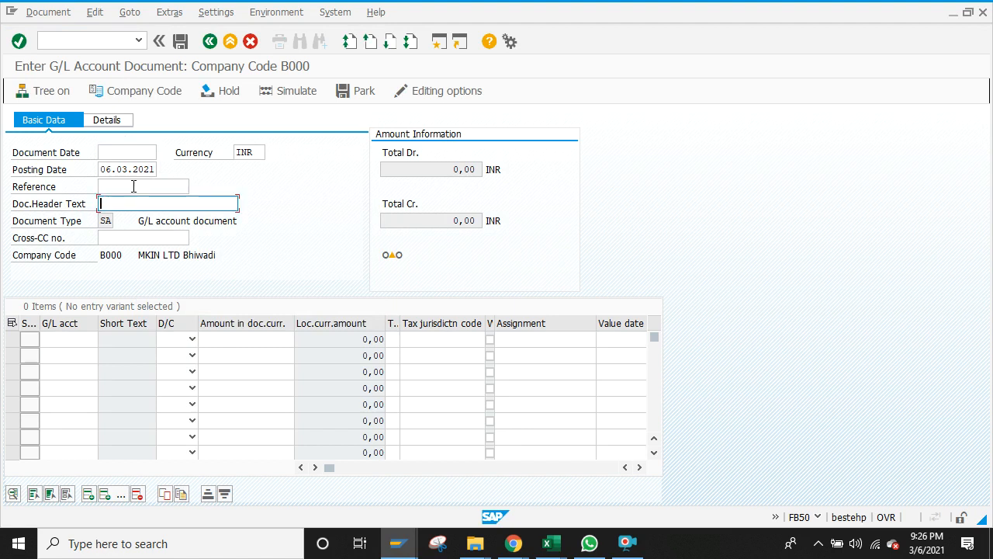
left_click(133, 187)
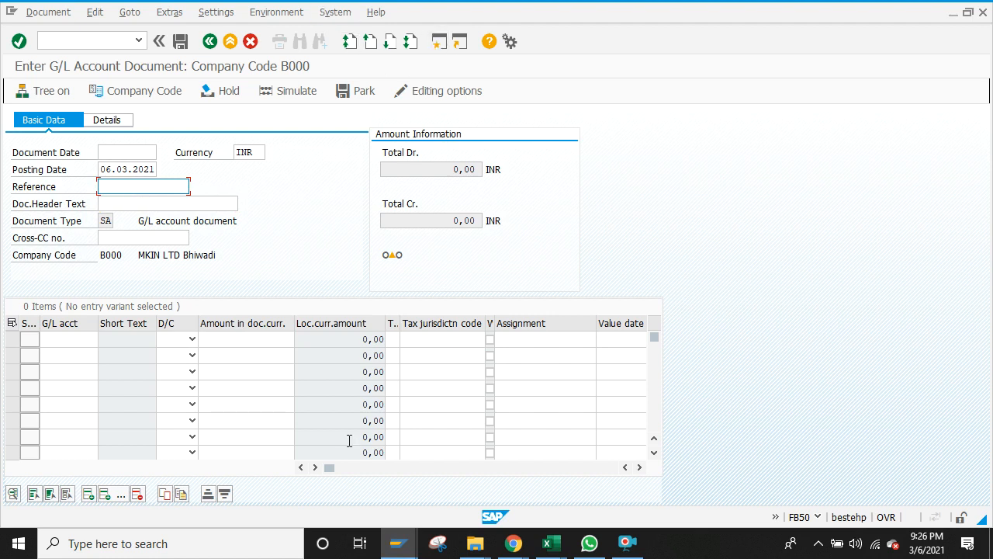
mouse_move(392, 547)
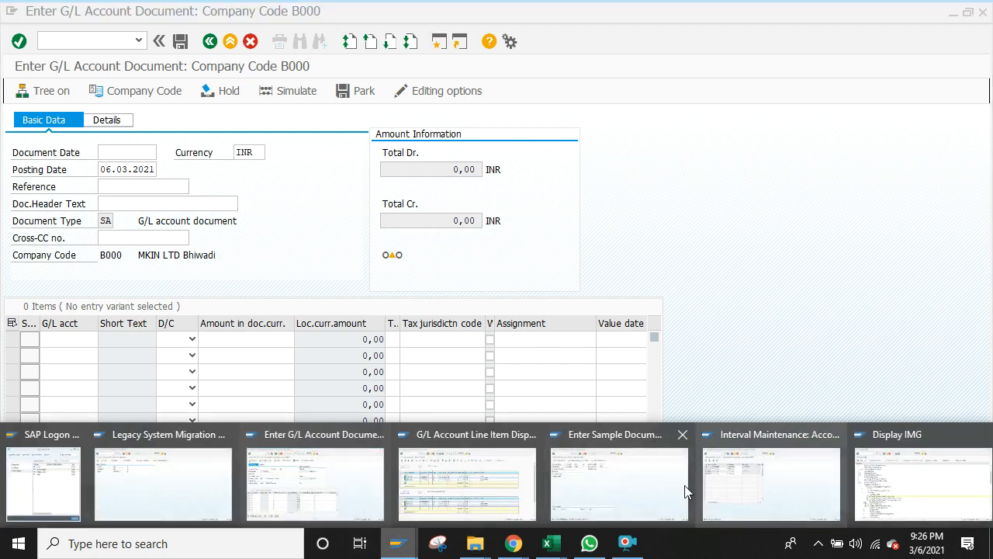
mouse_move(641, 488)
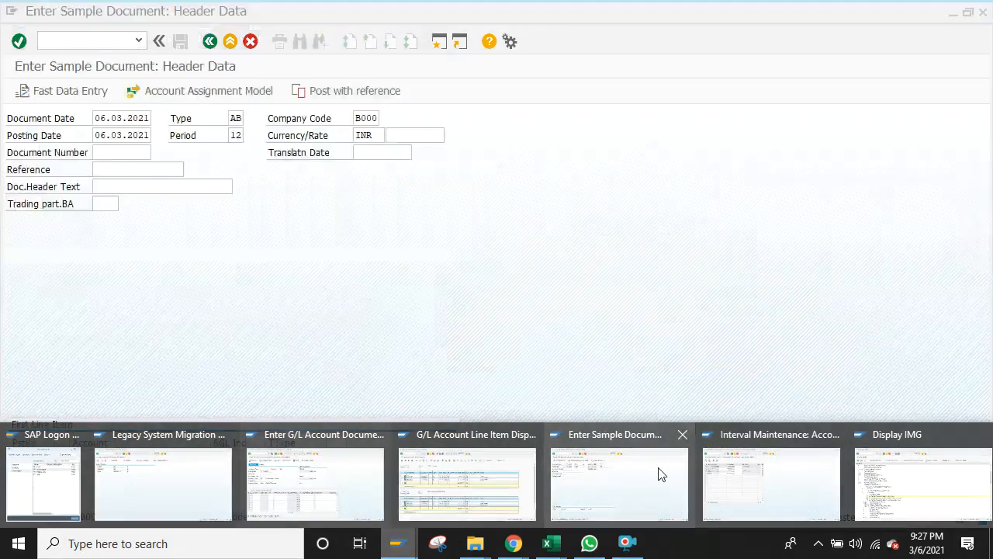
left_click(728, 482)
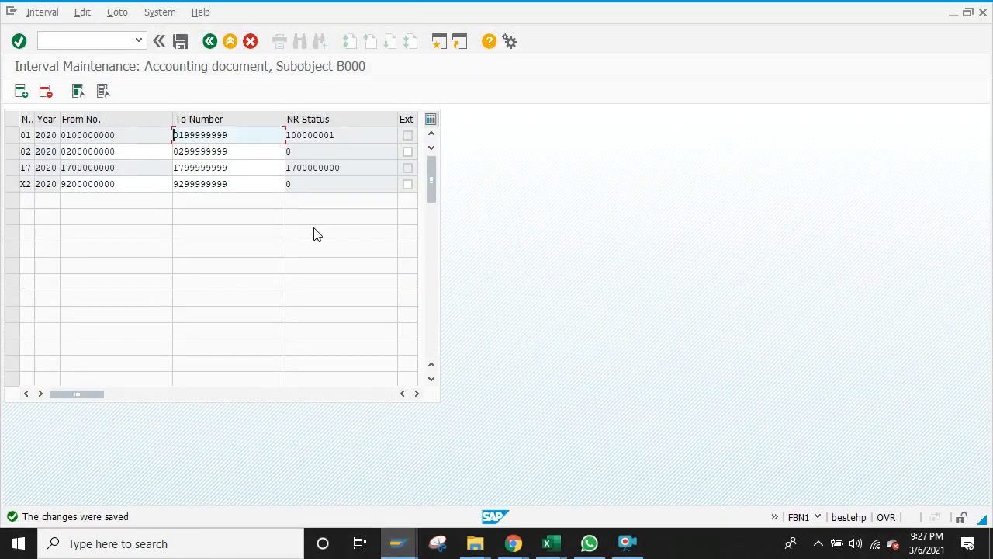
left_click(124, 184)
key("shift+Left")
key("shift+Left")
key("shift+Left")
key("shift+Left")
key("shift+Left")
key("shift+Left")
key("shift+Left")
key("shift+Left")
key("shift+Left")
key("shift+Left")
key("ctrl+c")
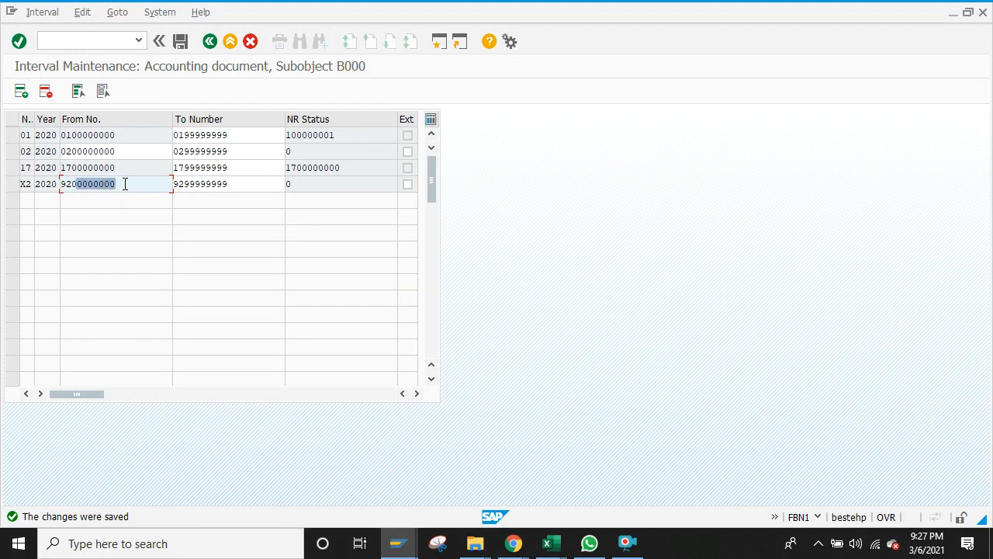
key("Left")
key("alt+Tab")
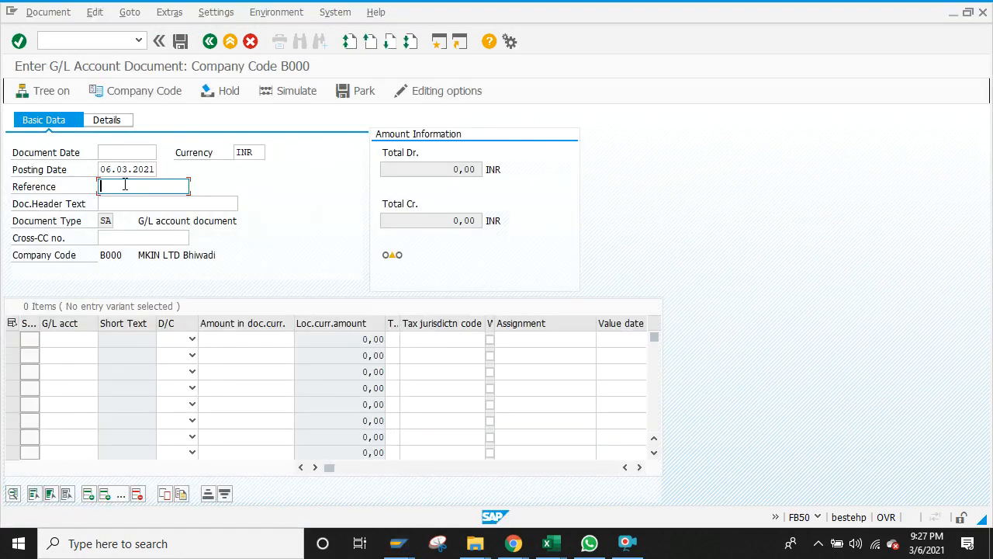
key("ctrl+v")
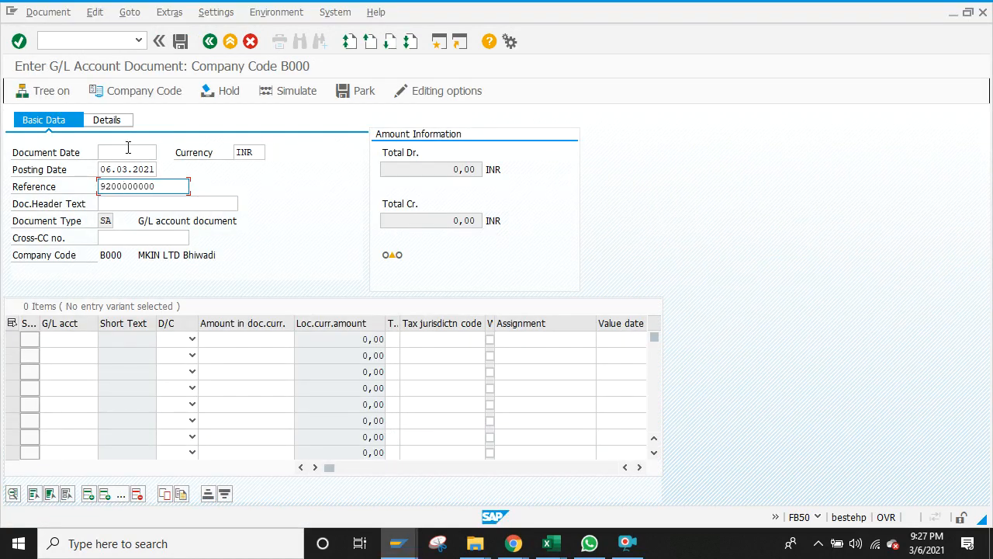
Step: Blank the posting date, submit the header, dismiss the invalid-date error, and enter /nfbr2
left_click(127, 148)
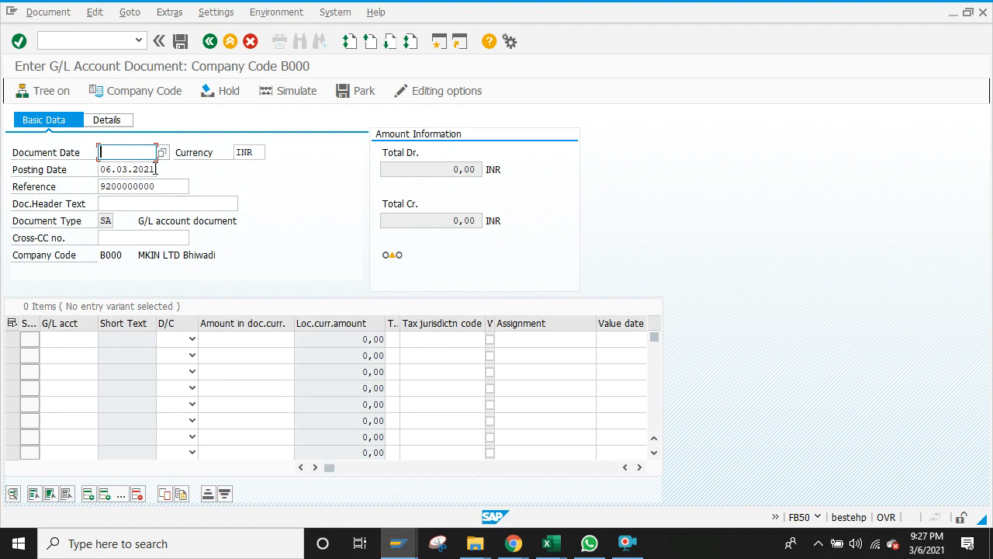
left_click(155, 169)
key("BackSpace")
key("BackSpace")
key("BackSpace")
key("BackSpace")
key("BackSpace")
key("BackSpace")
key("BackSpace")
key("BackSpace")
key("BackSpace")
key("BackSpace")
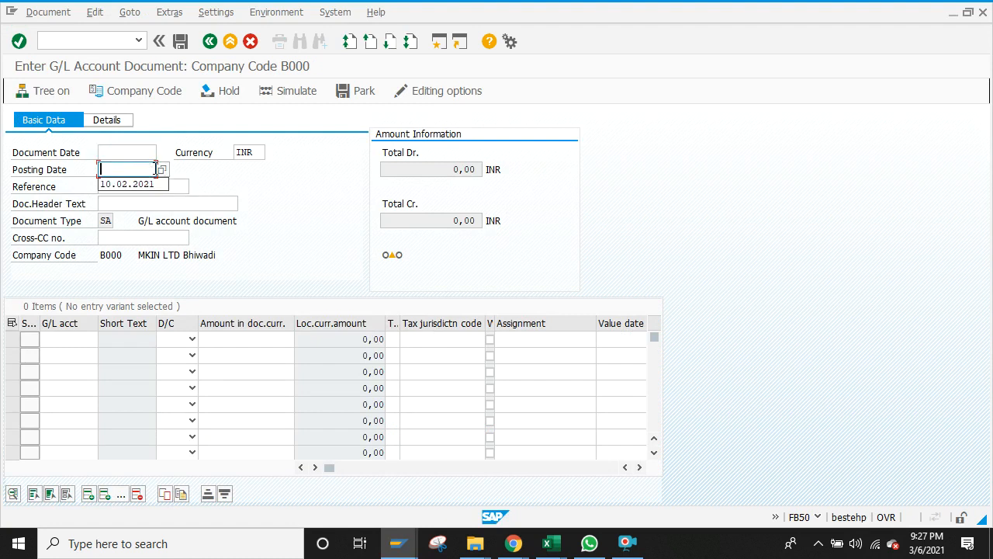
key("Return")
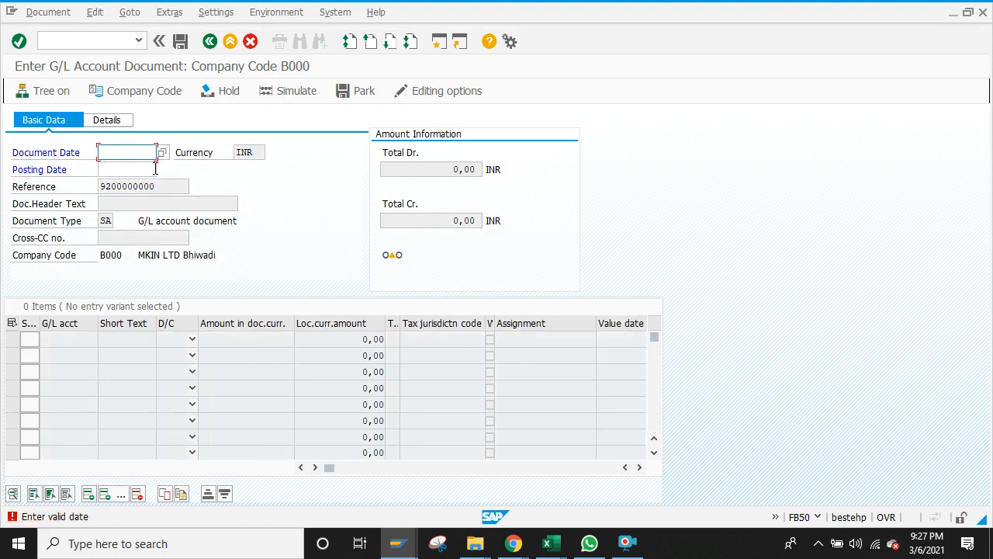
left_click(116, 121)
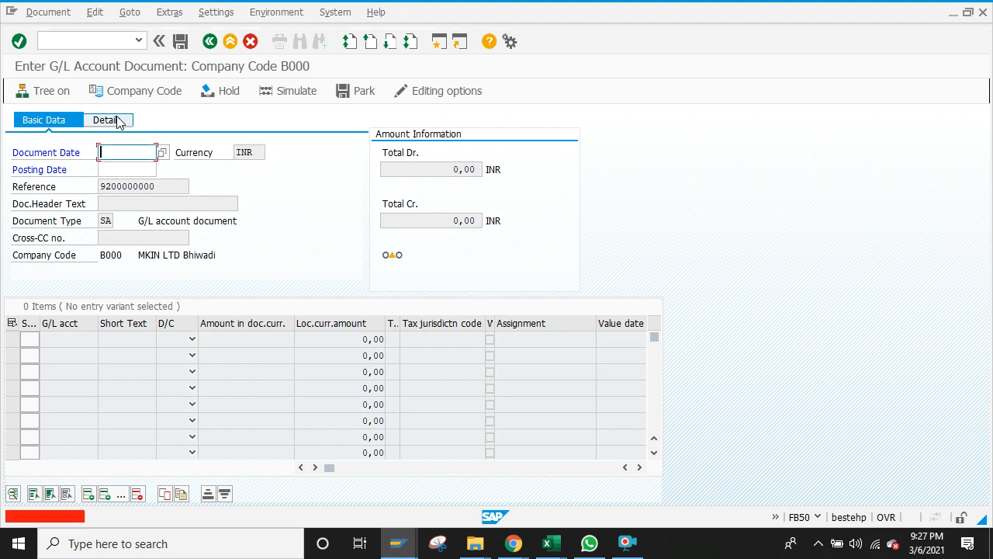
left_click(211, 41)
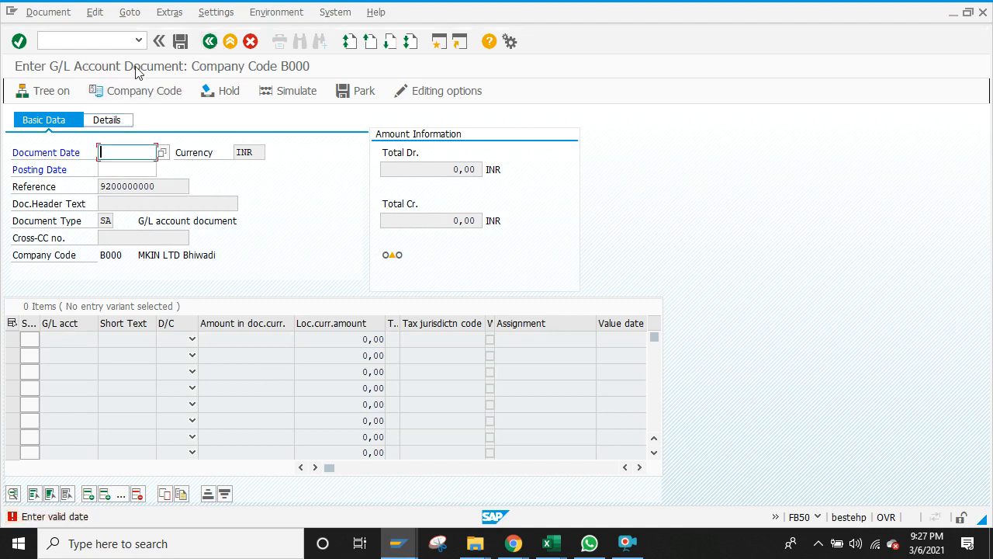
left_click(89, 39)
type("/nfbr2")
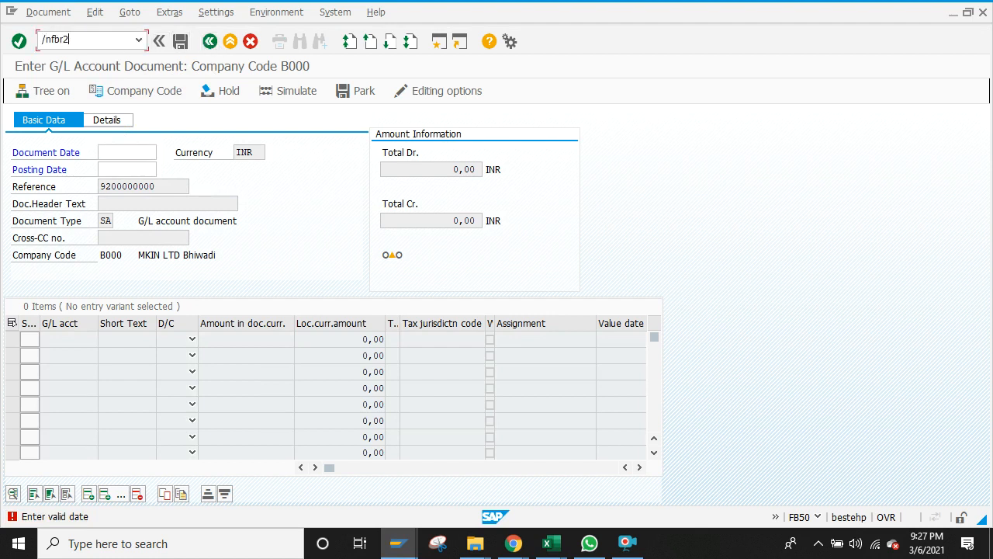
Step: Start FBR2 with Enter G/L account items, Display line items and Copy texts ticked
key("Return")
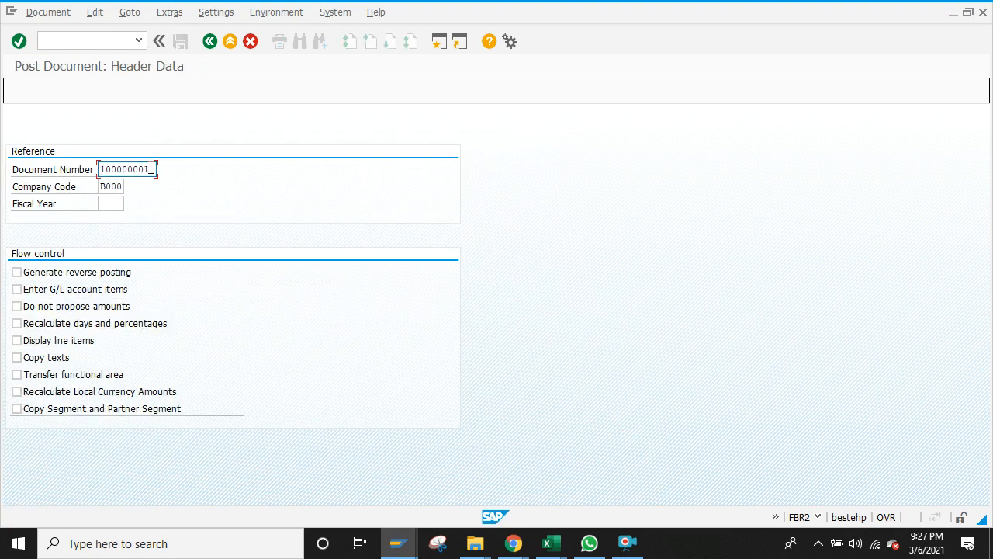
left_click(16, 290)
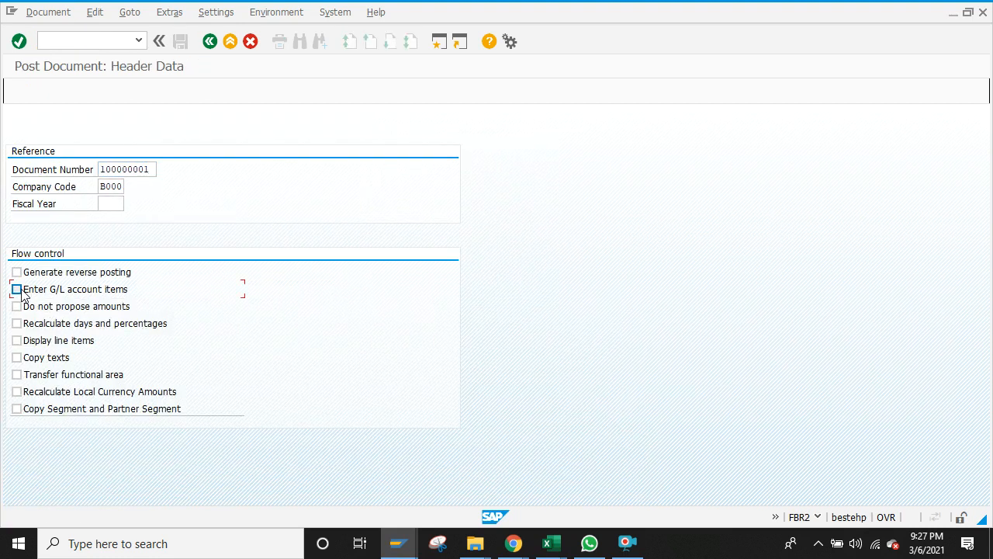
left_click(17, 342)
left_click(17, 359)
left_click(150, 169)
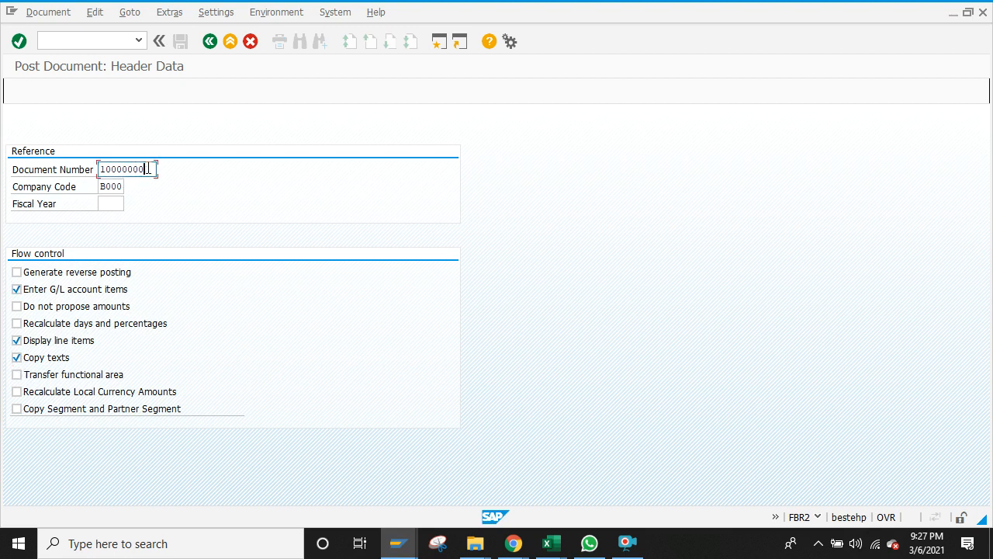
key("BackSpace")
key("BackSpace")
key("BackSpace")
key("BackSpace")
key("BackSpace")
key("BackSpace")
key("BackSpace")
key("BackSpace")
key("BackSpace")
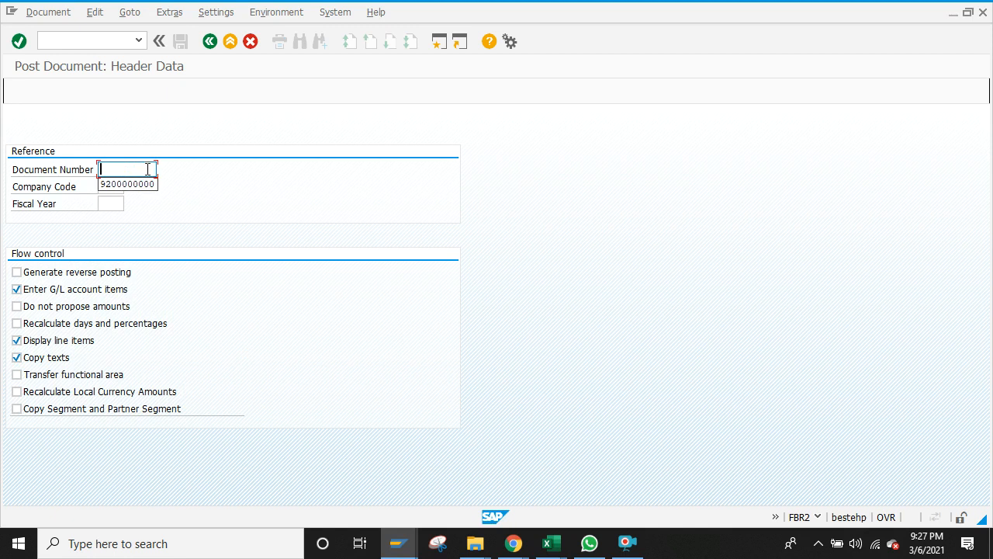
left_click(144, 184)
left_click(111, 200)
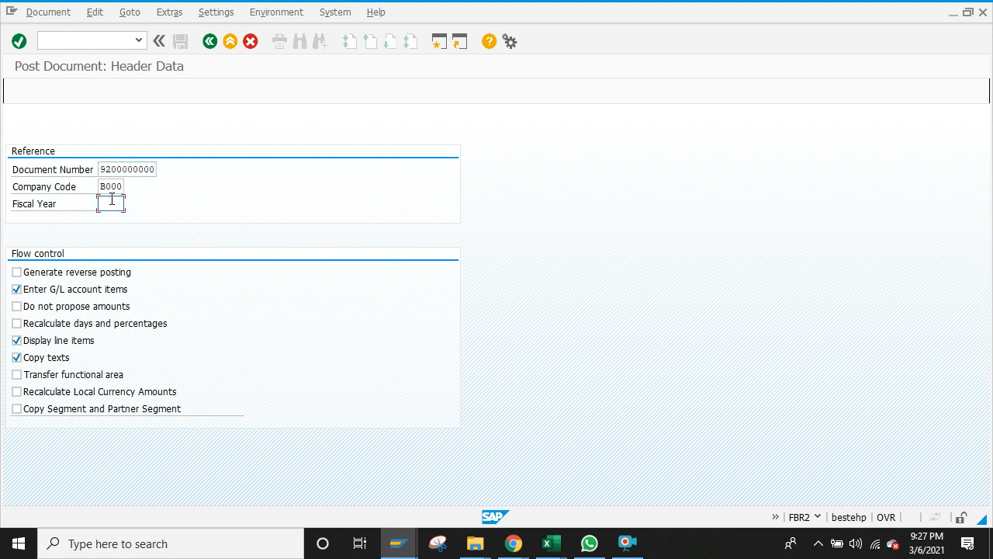
type("2020")
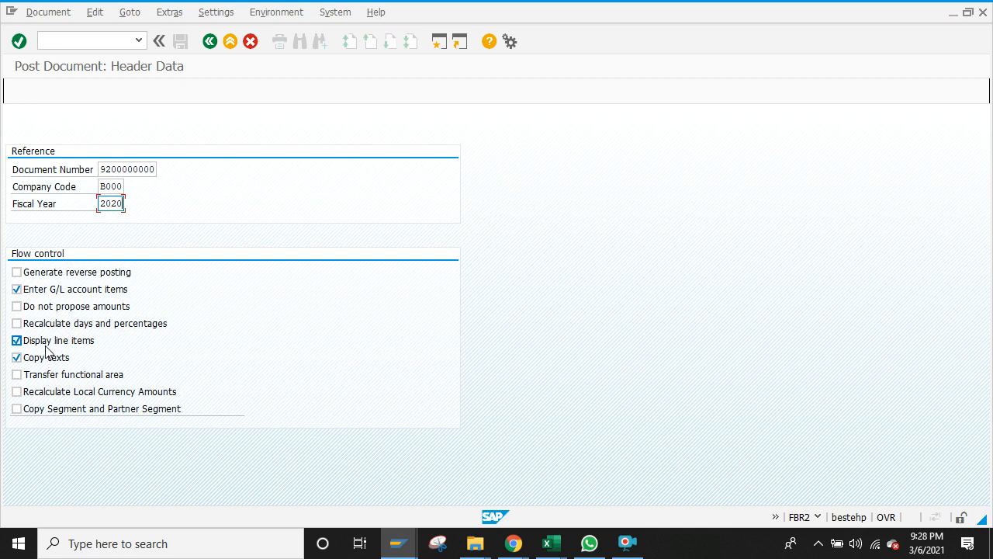
left_click(22, 46)
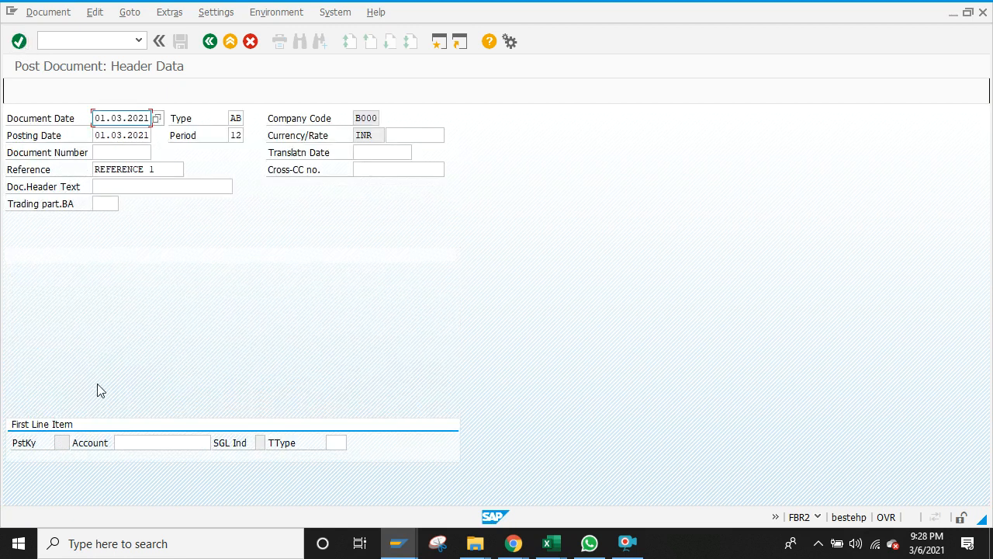
left_click(135, 153)
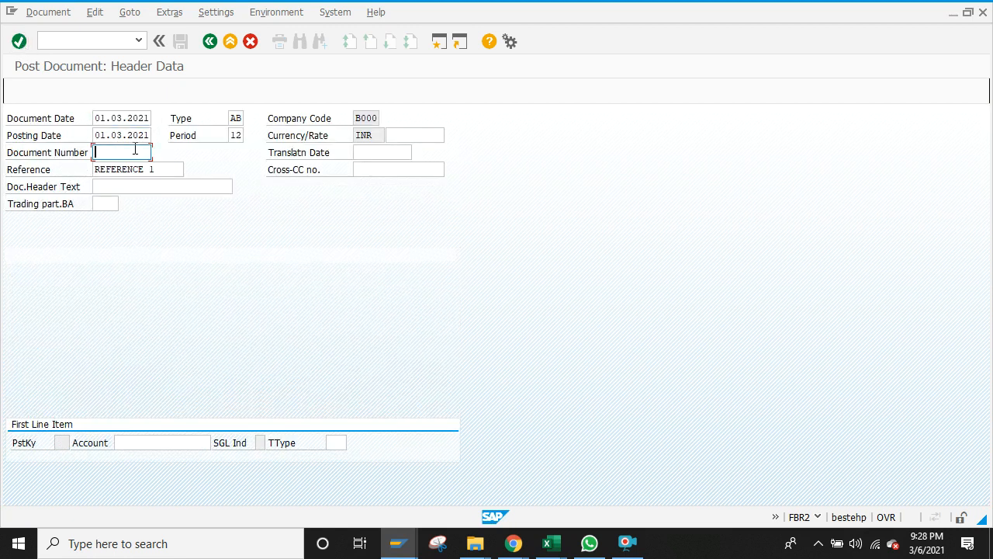
type("920000")
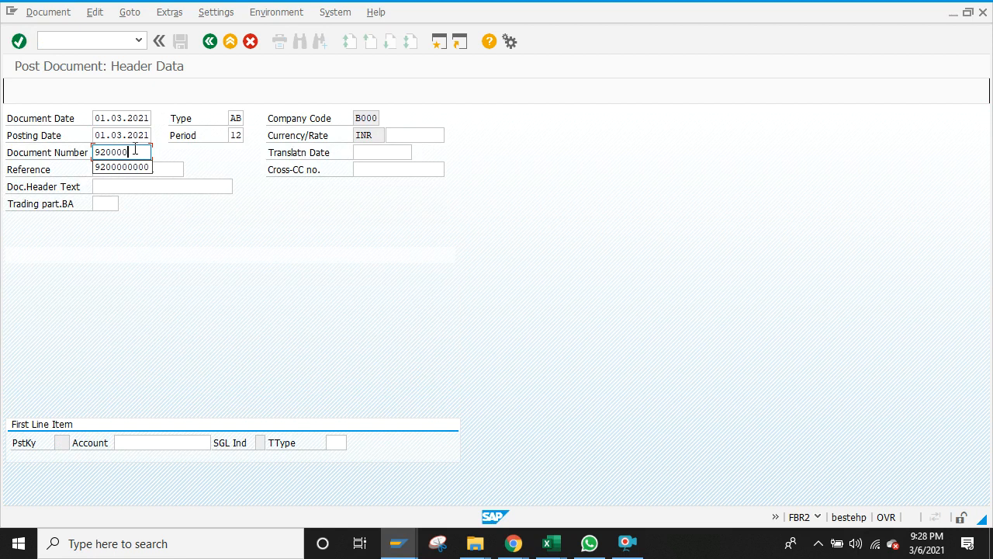
type("0000")
key("Return")
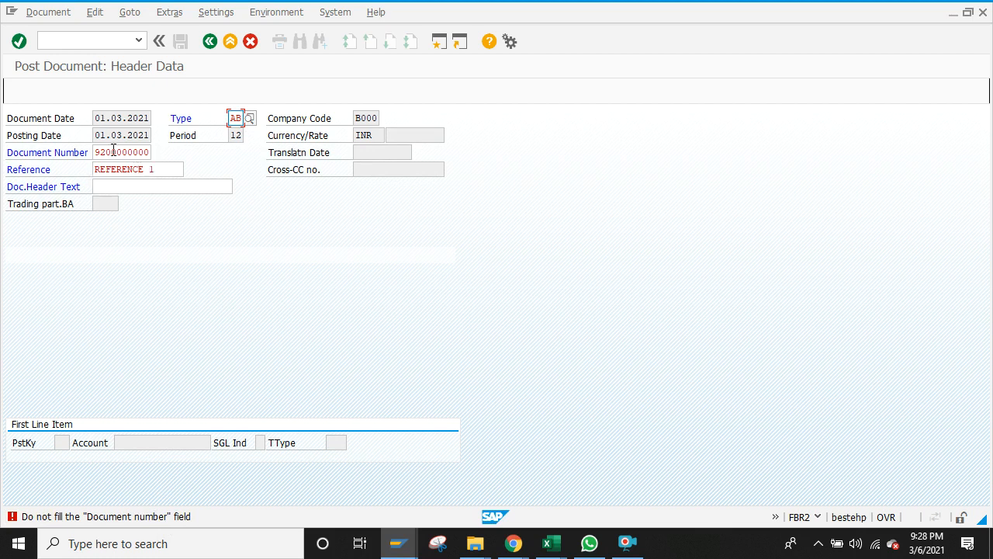
left_click(148, 152)
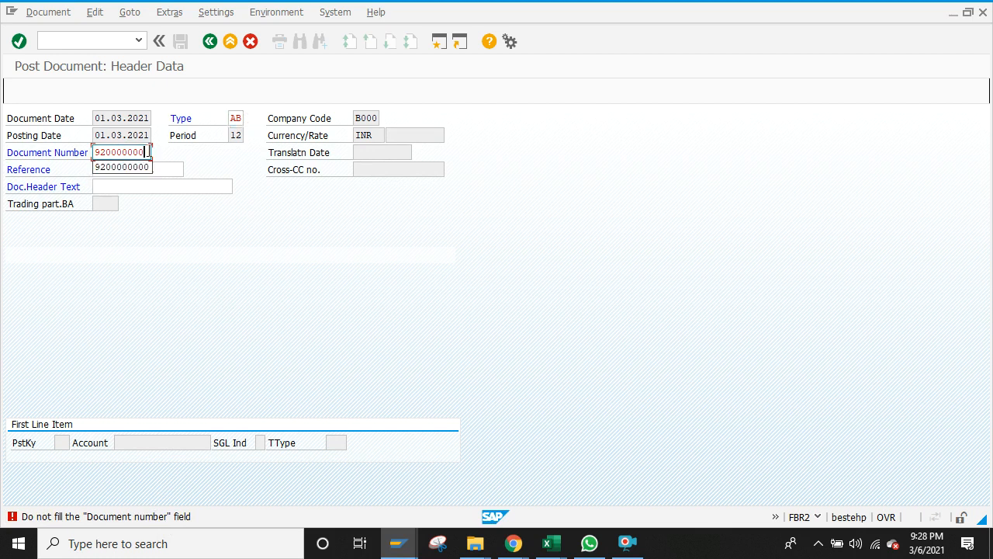
key("BackSpace")
key("BackSpace")
key("BackSpace")
key("BackSpace")
key("BackSpace")
key("BackSpace")
key("BackSpace")
key("BackSpace")
key("BackSpace")
key("BackSpace")
left_click(166, 166)
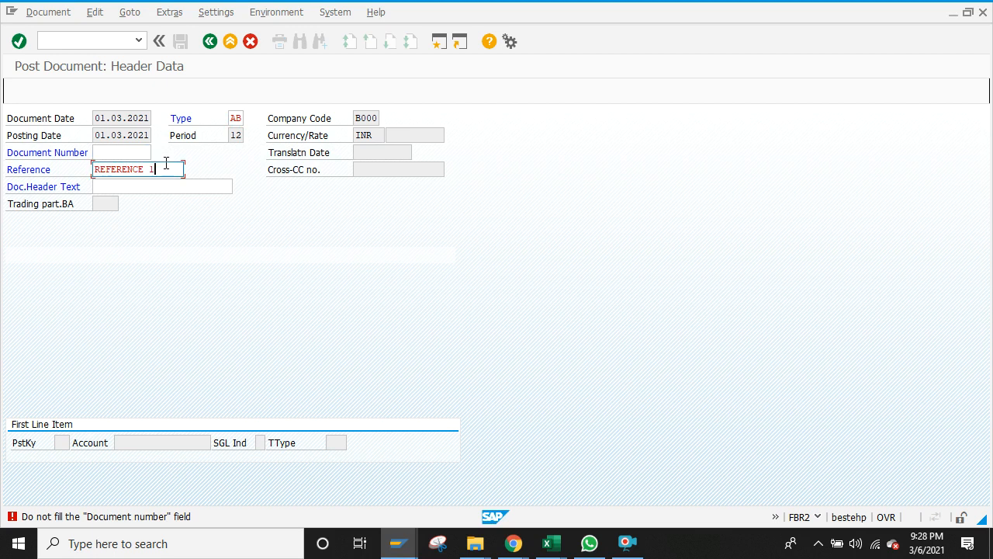
key("BackSpace")
key("BackSpace")
key("BackSpace")
key("BackSpace")
key("BackSpace")
key("BackSpace")
key("BackSpace")
key("BackSpace")
key("BackSpace")
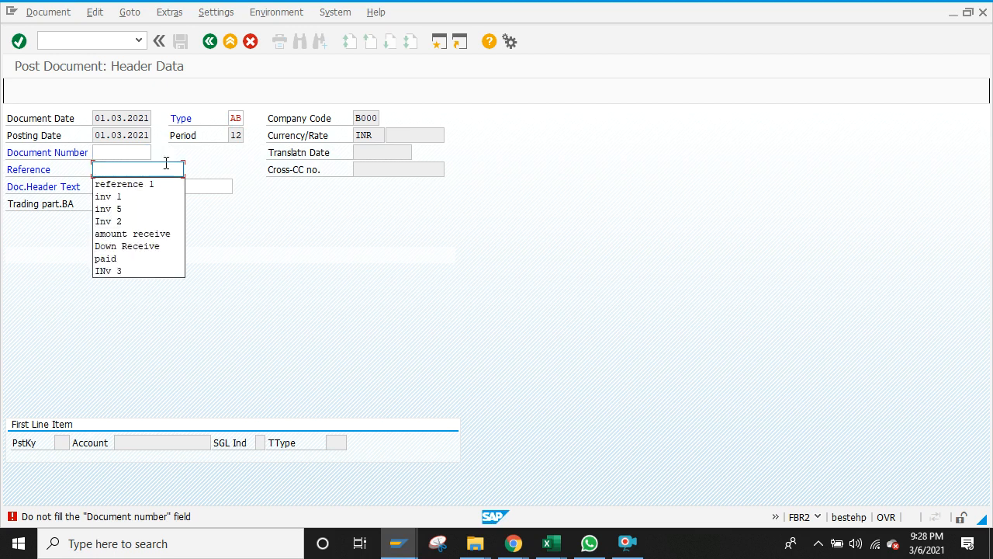
type("920000")
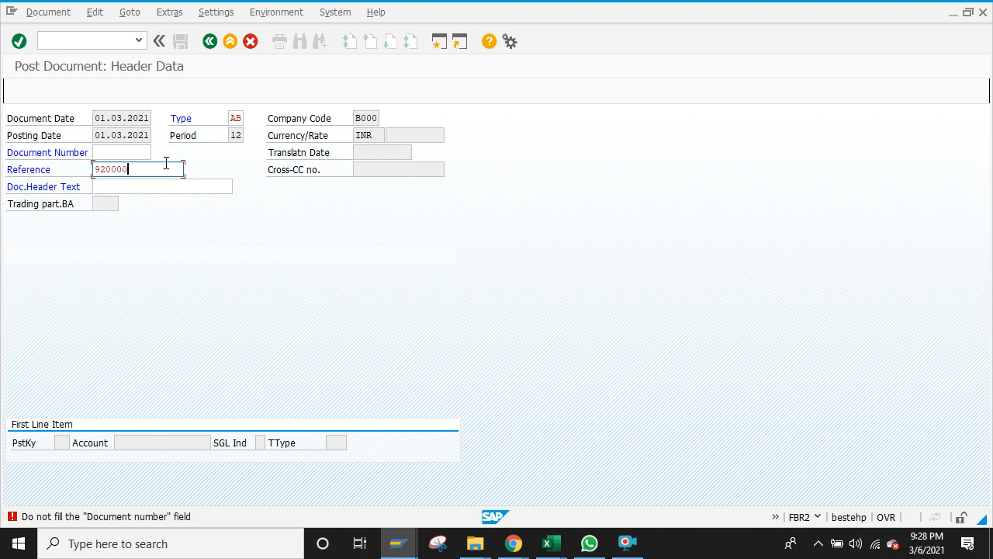
left_click(110, 152)
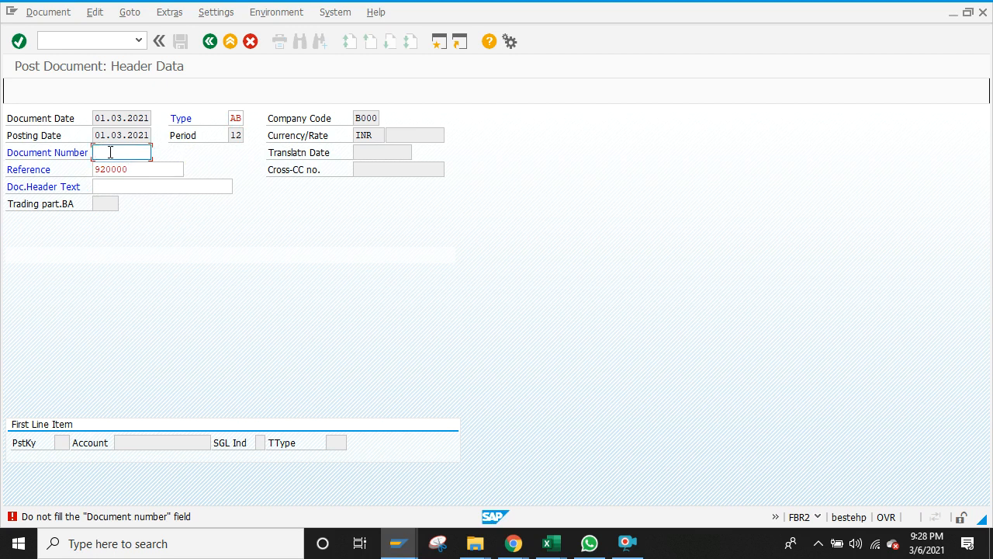
left_click(141, 171)
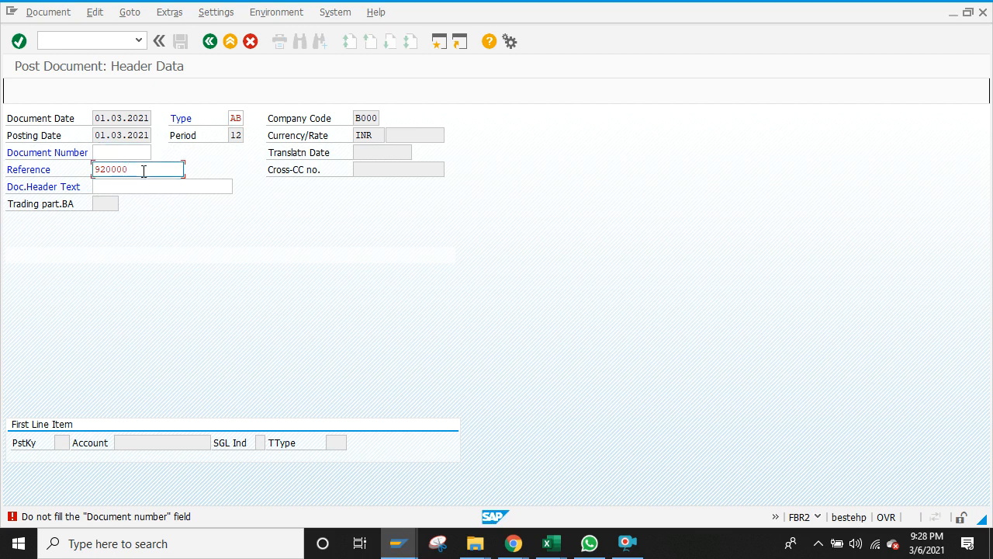
key("BackSpace")
key("BackSpace")
key("BackSpace")
key("BackSpace")
key("BackSpace")
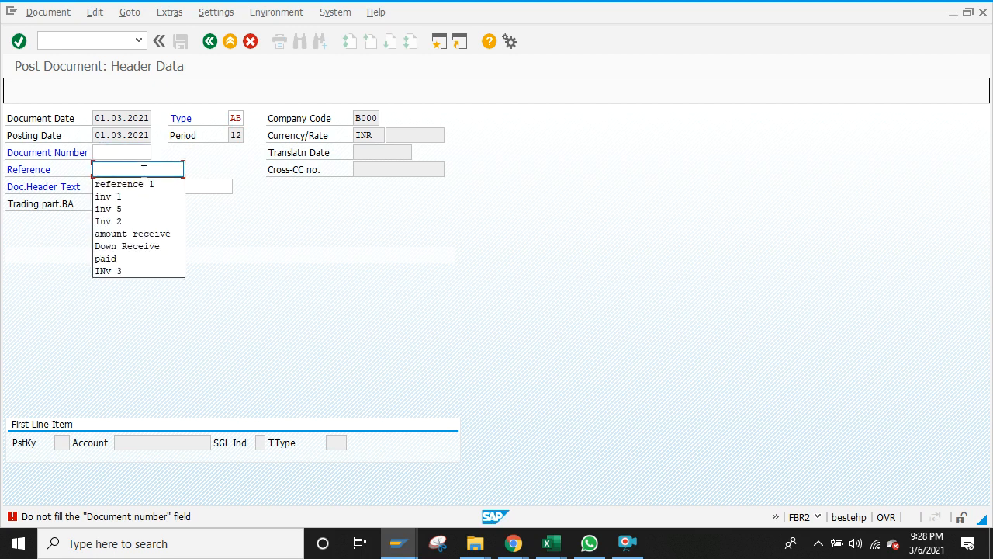
type("9200000")
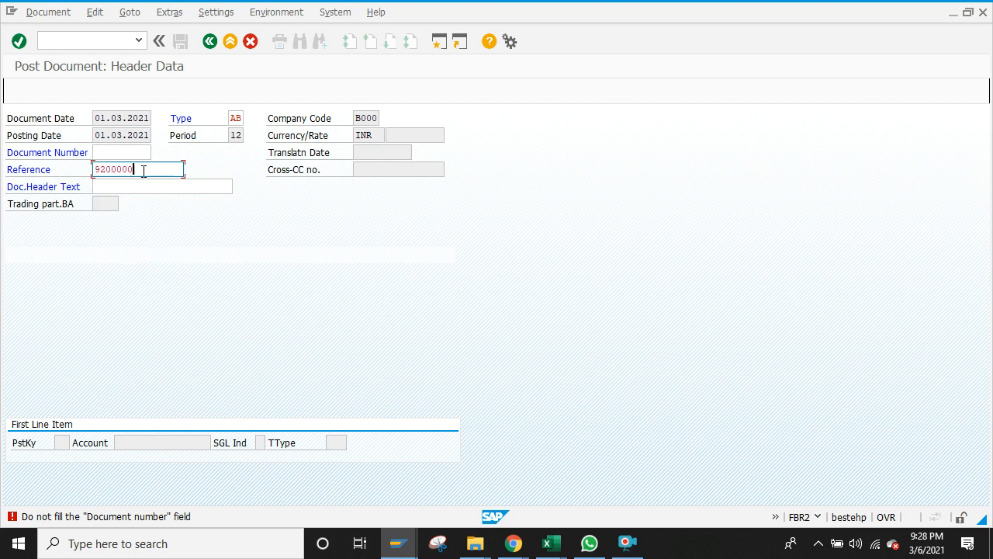
type("000")
left_click(133, 155)
type("92")
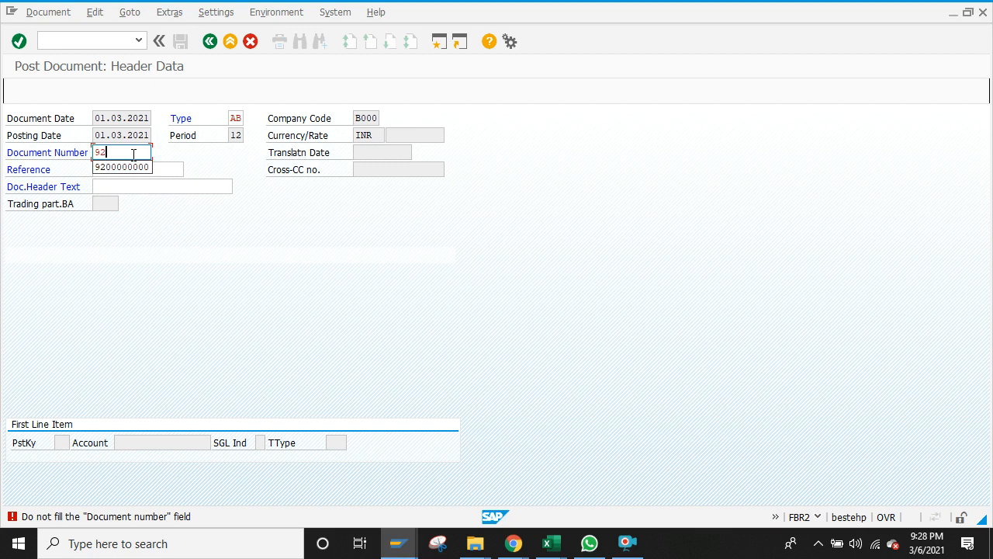
left_click(128, 167)
left_click(152, 170)
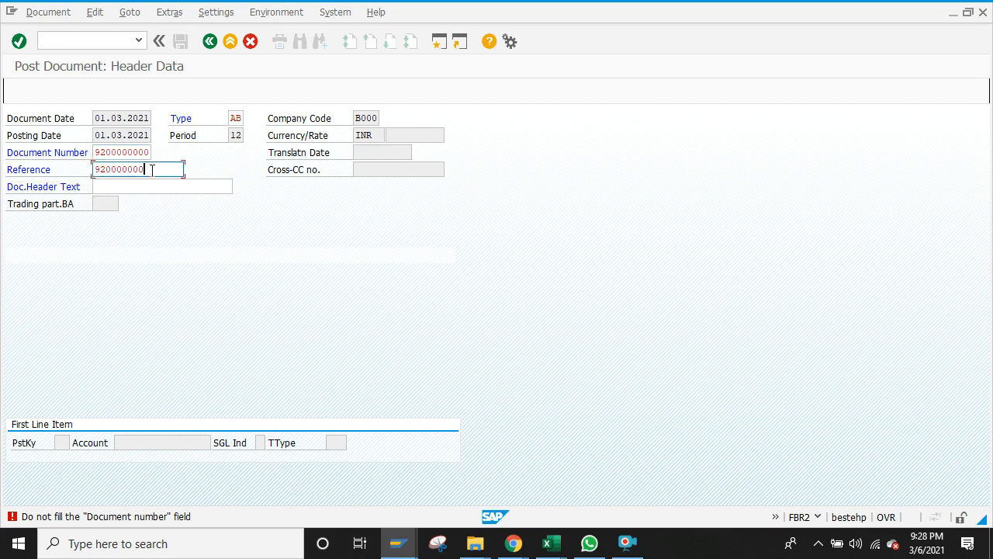
key("BackSpace")
key("BackSpace")
key("BackSpace")
key("BackSpace")
key("BackSpace")
key("BackSpace")
key("BackSpace")
key("BackSpace")
key("BackSpace")
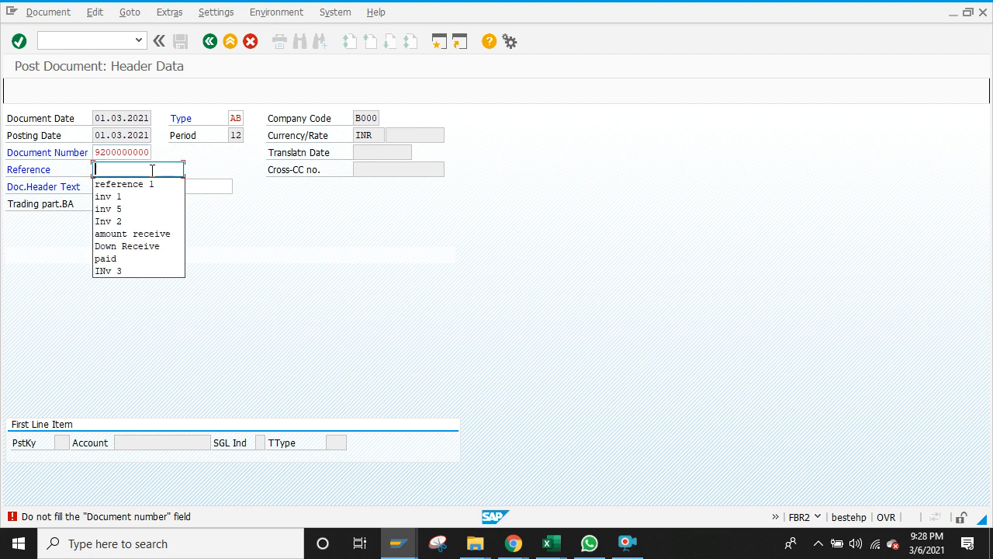
left_click(241, 118)
key("BackSpace")
key("BackSpace")
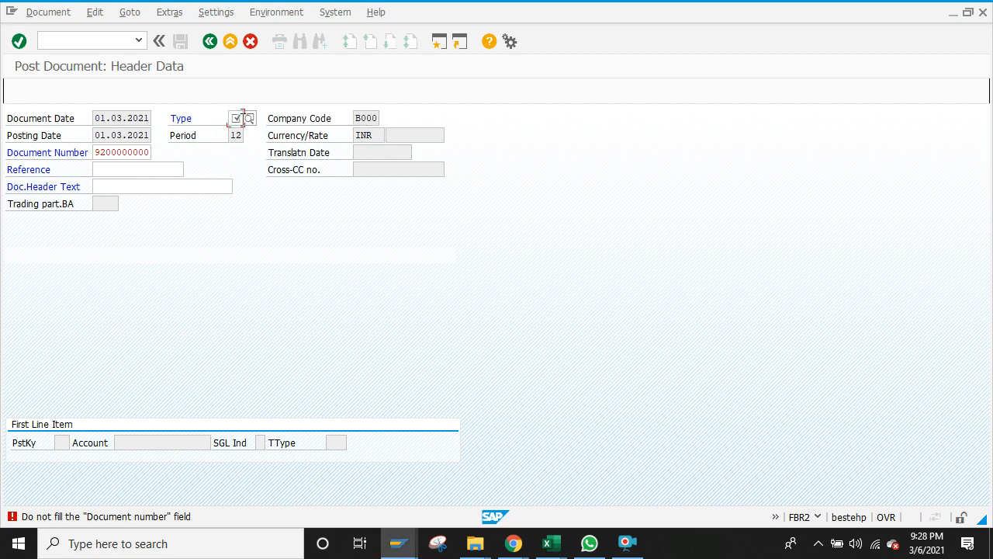
type("SA")
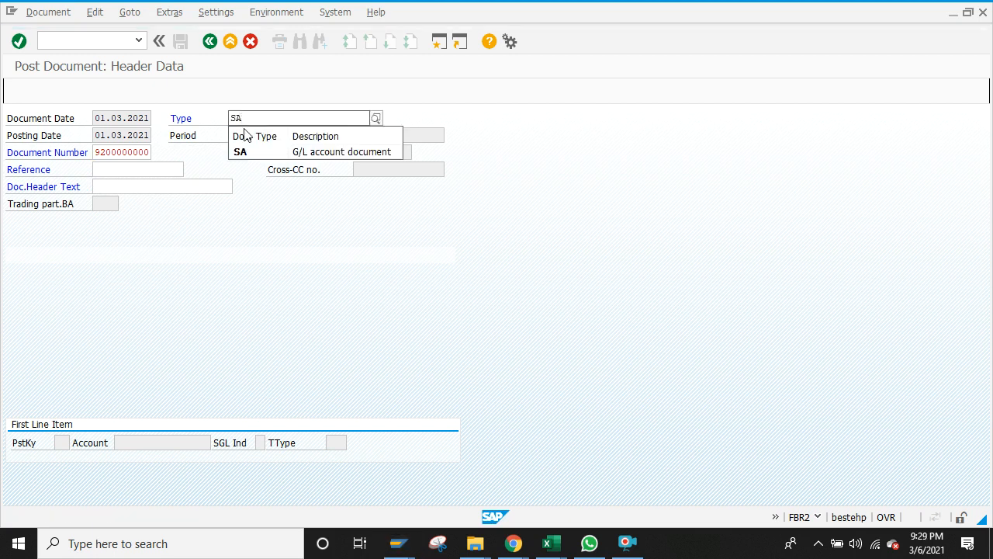
left_click(250, 152)
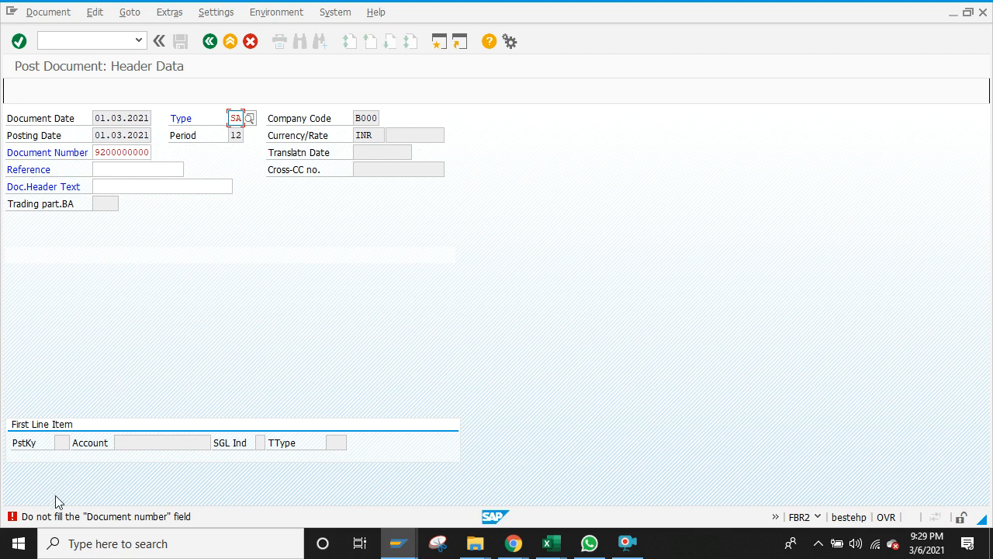
left_click(151, 152)
key("BackSpace")
key("BackSpace")
key("BackSpace")
key("BackSpace")
key("BackSpace")
key("BackSpace")
key("BackSpace")
key("BackSpace")
key("BackSpace")
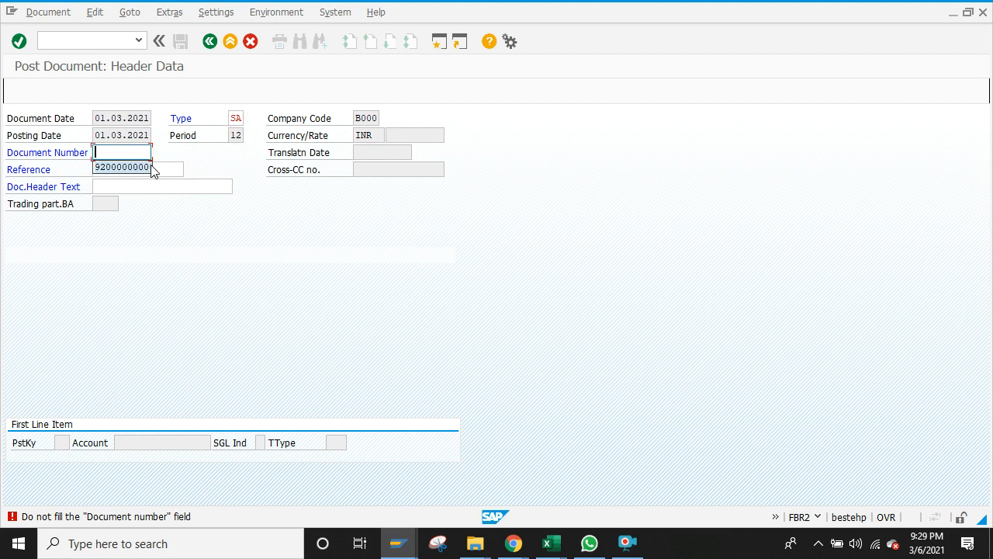
left_click(152, 168)
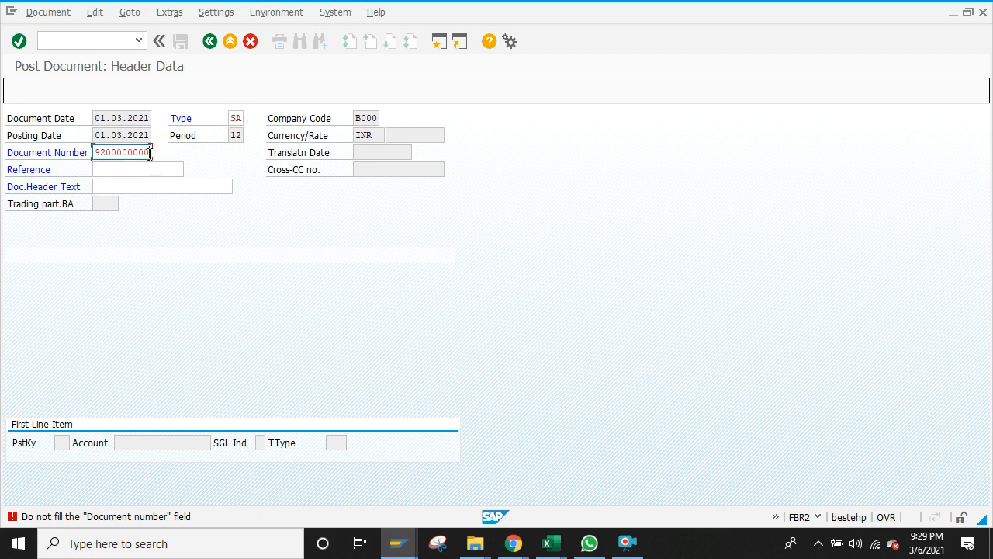
key("shift+Left")
key("shift+Left")
key("shift+Left")
key("shift+Left")
key("shift+Left")
key("shift+Left")
key("shift+Left")
key("shift+Left")
key("shift+Left")
key("shift+Left")
key("ctrl+c")
key("Left")
left_click(146, 165)
key("ctrl+v")
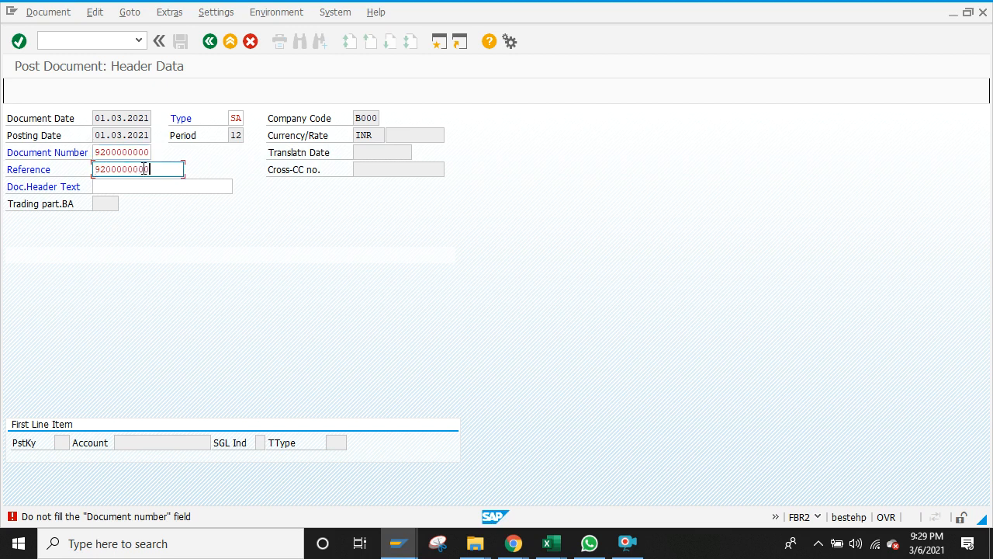
left_click(152, 152)
key("BackSpace")
key("BackSpace")
key("BackSpace")
key("BackSpace")
key("BackSpace")
key("BackSpace")
key("BackSpace")
key("BackSpace")
key("BackSpace")
key("BackSpace")
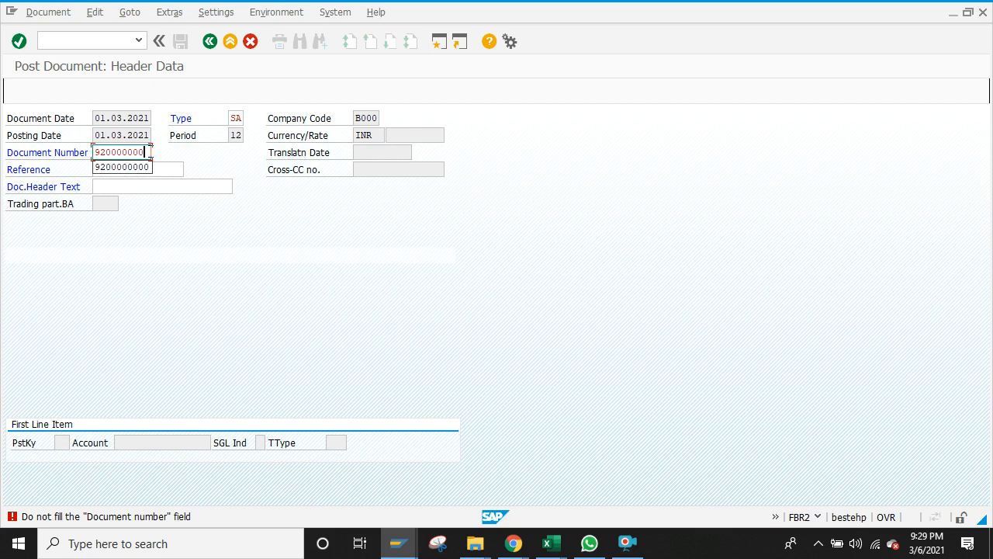
key("Return")
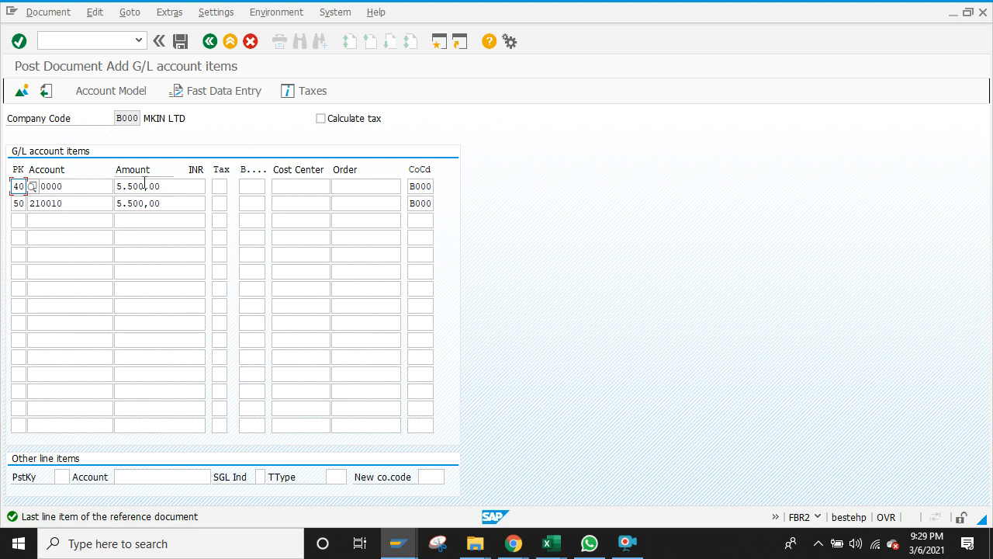
Step: Change line 001 (Convence A/C, 400000) to a 5.600,00 debit with text 'paid'
left_click(22, 92)
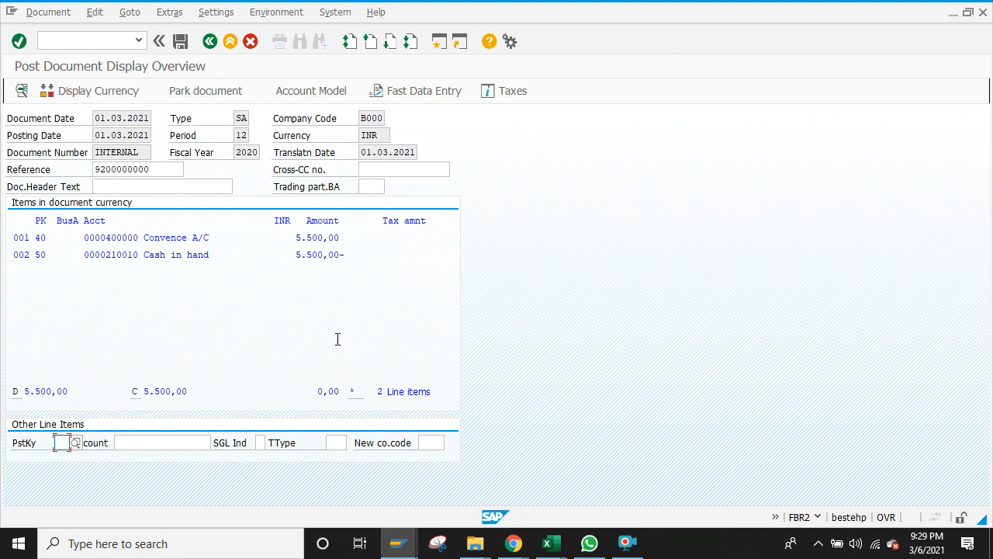
double_click(195, 237)
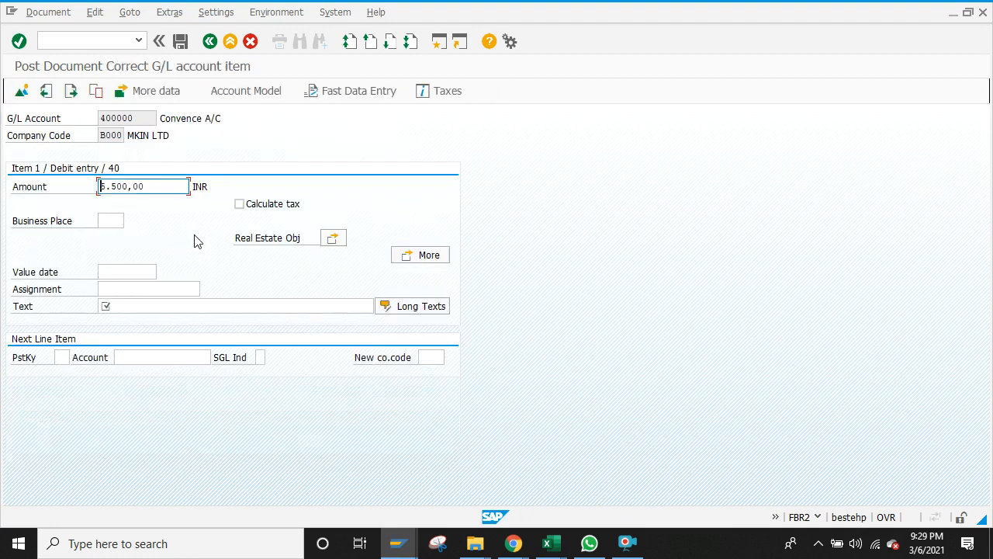
left_click(170, 308)
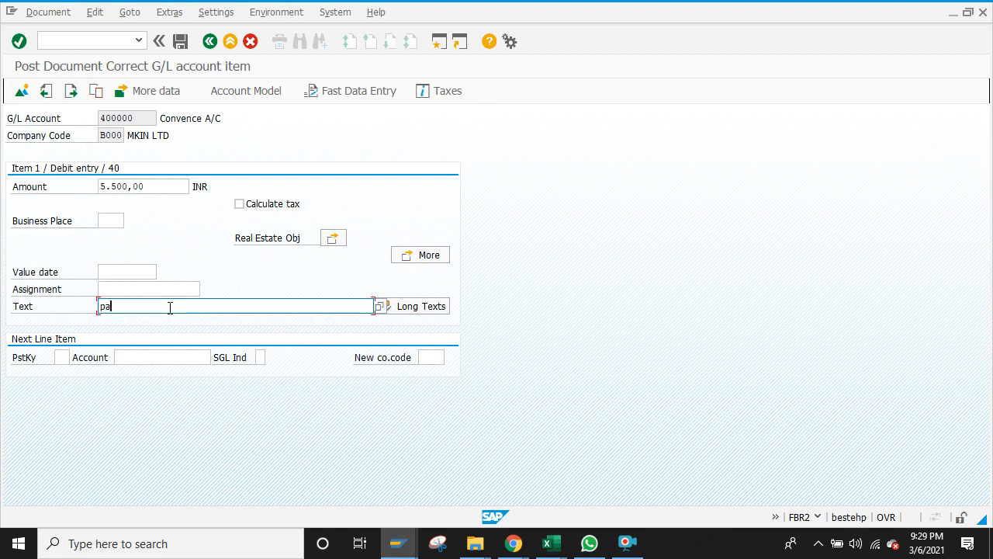
type("paid")
key("Return")
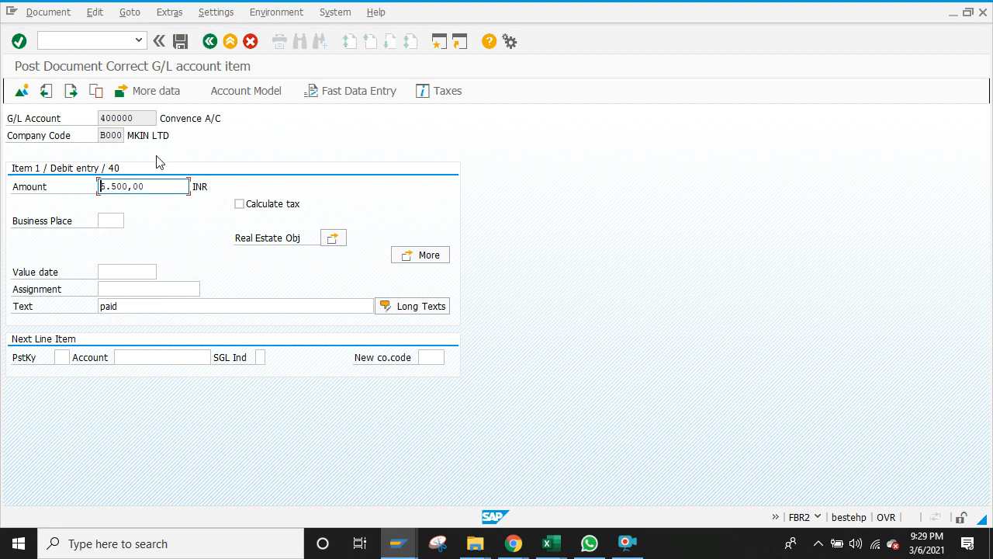
left_click(118, 186)
key("BackSpace")
key("BackSpace")
left_click(210, 42)
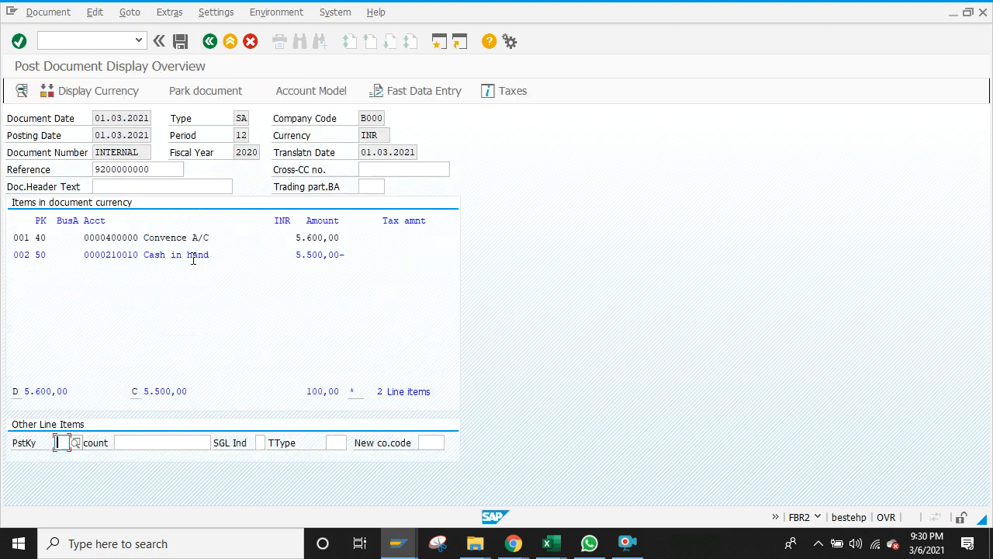
Step: Change the Cash in hand credit to 5.600,00 with text 'paid' and post the document
double_click(188, 258)
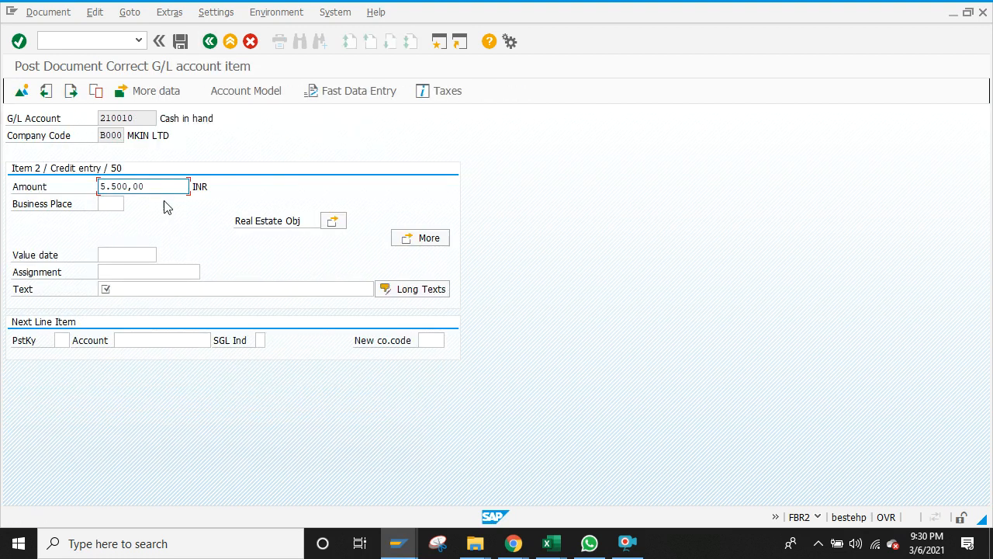
left_click(116, 187)
key("BackSpace")
left_click(134, 290)
type("pa")
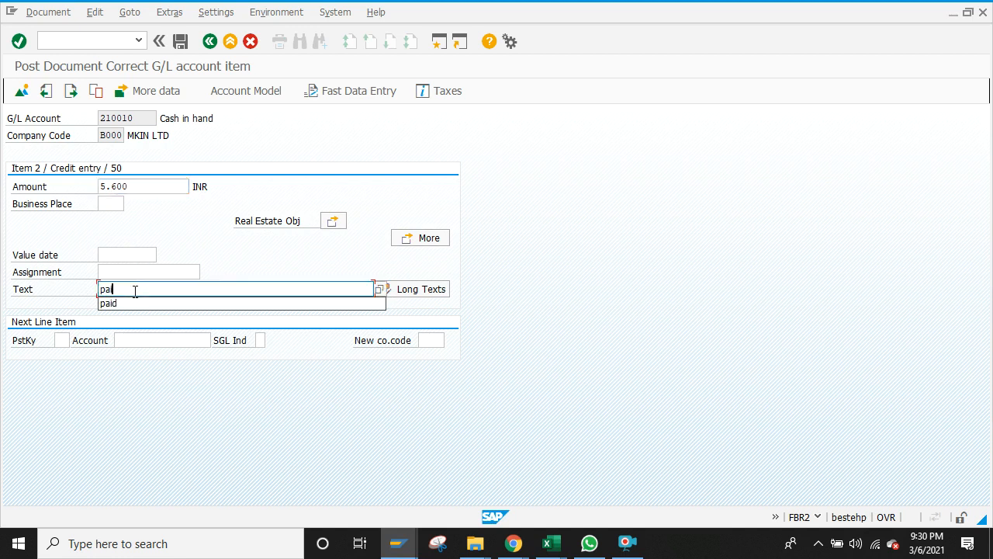
type("id")
key("Return")
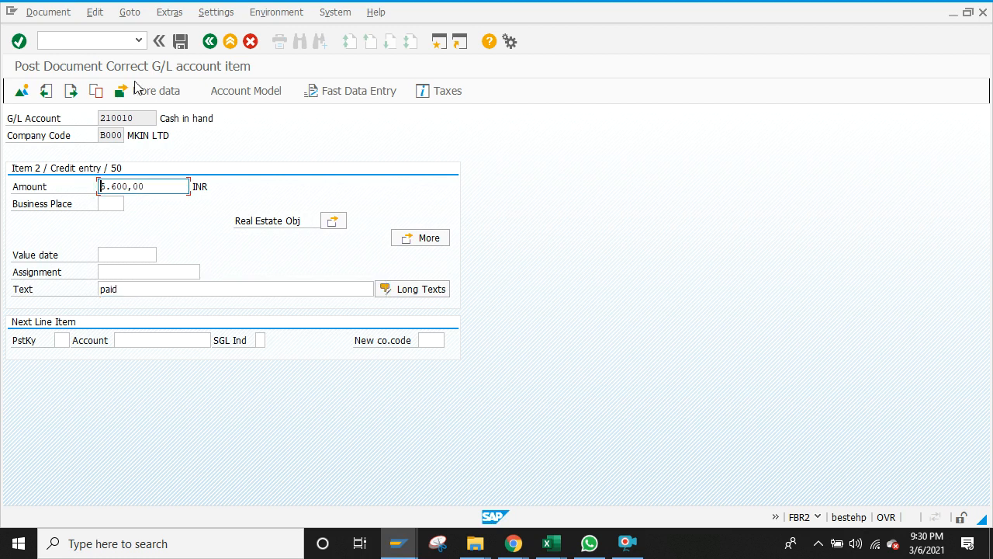
left_click(210, 41)
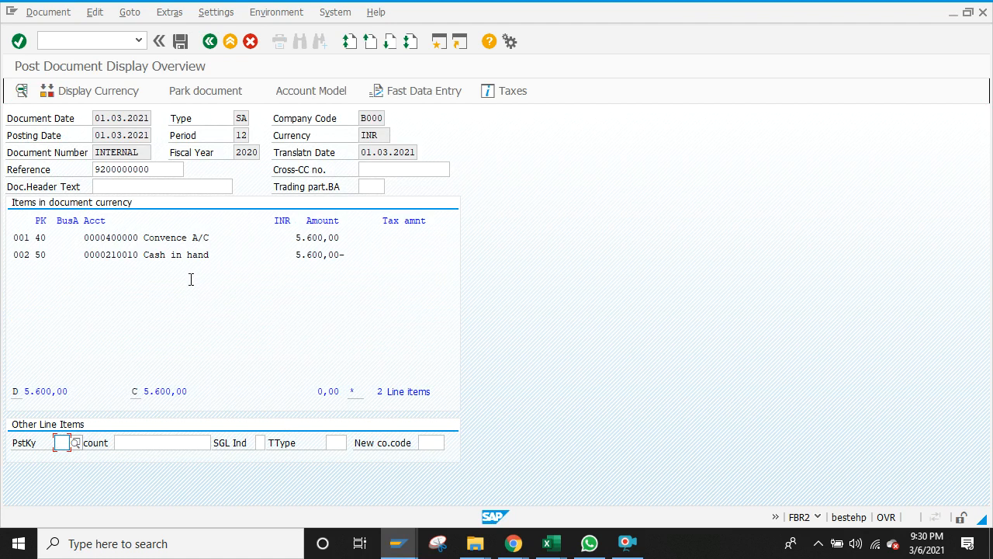
left_click(179, 41)
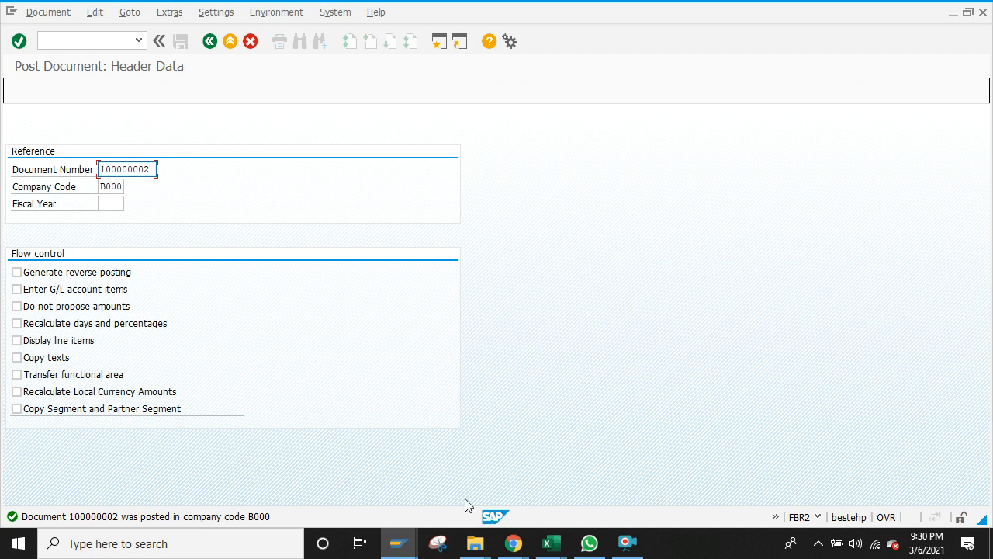
Step: Return to the Post Document window for document 100000002 and select the command field
left_click(409, 541)
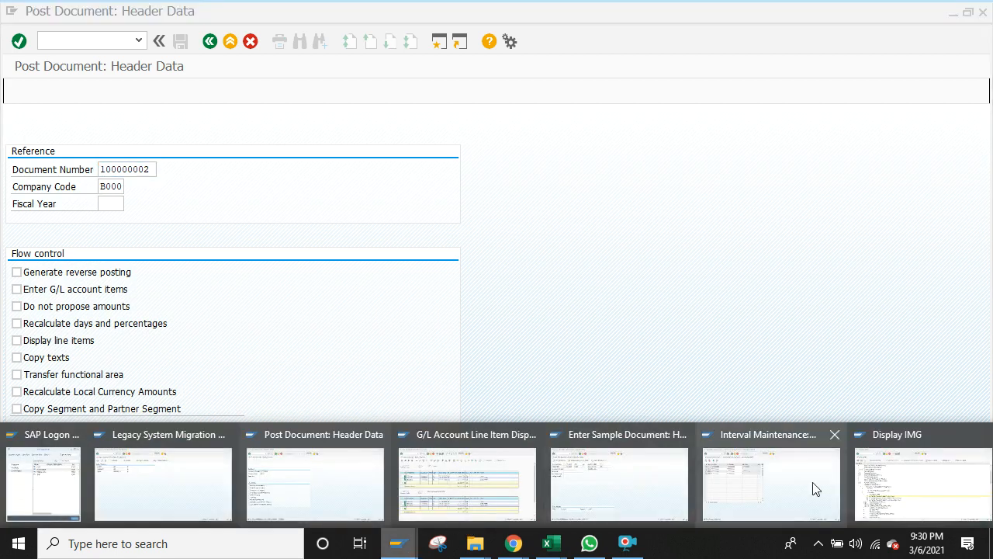
mouse_move(892, 491)
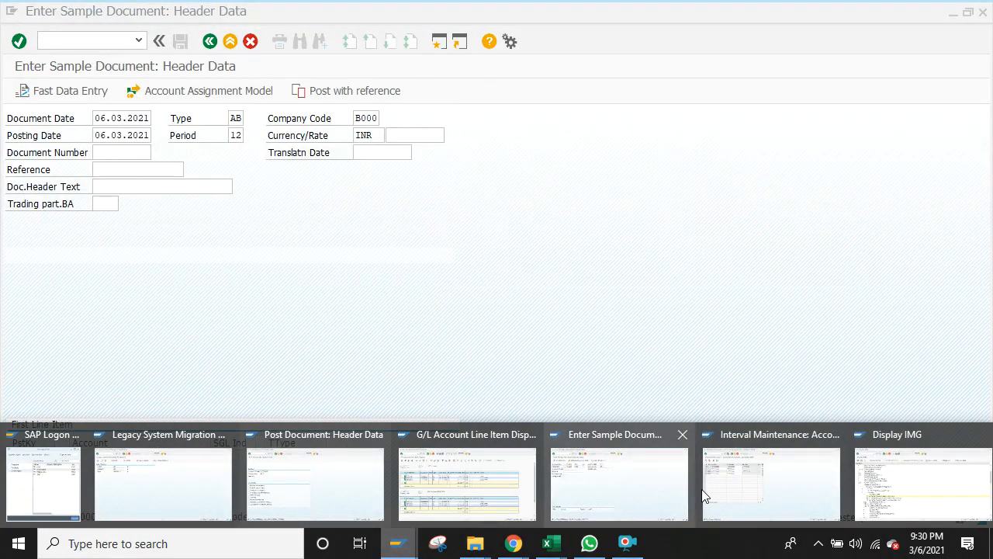
mouse_move(479, 485)
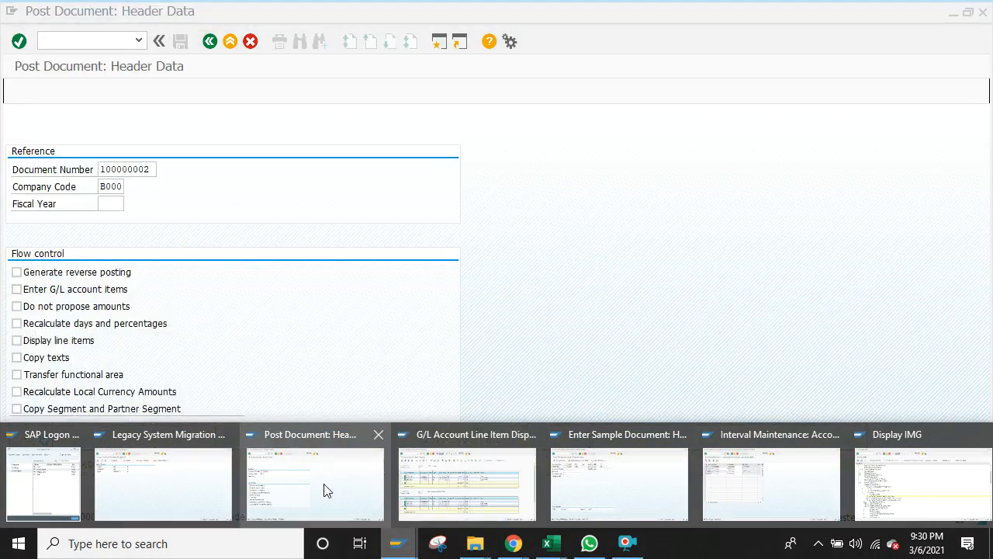
left_click(324, 487)
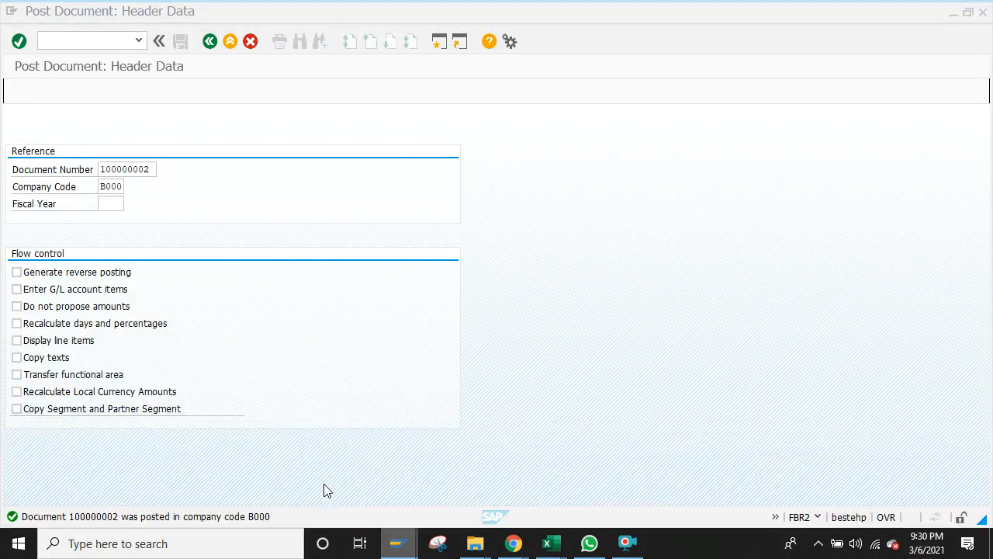
left_click(121, 38)
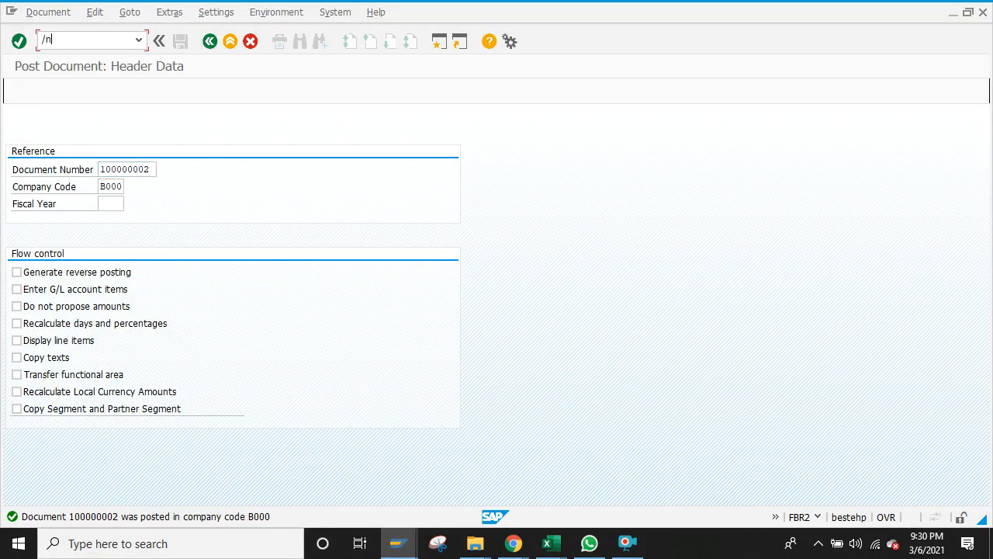
Step: Go to the main menu and start F.57 with company code B000 and fiscal year 2020
type("/n")
key("Return")
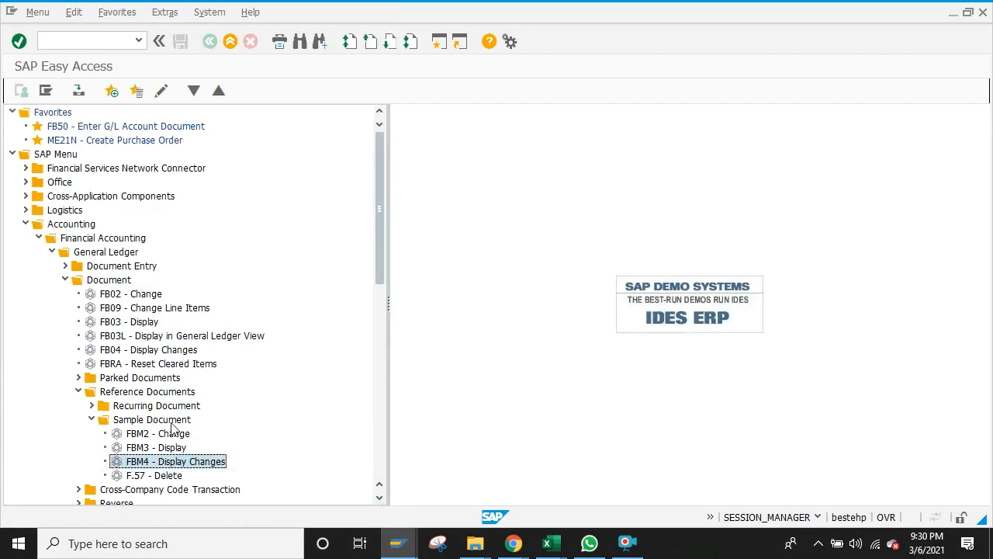
double_click(146, 475)
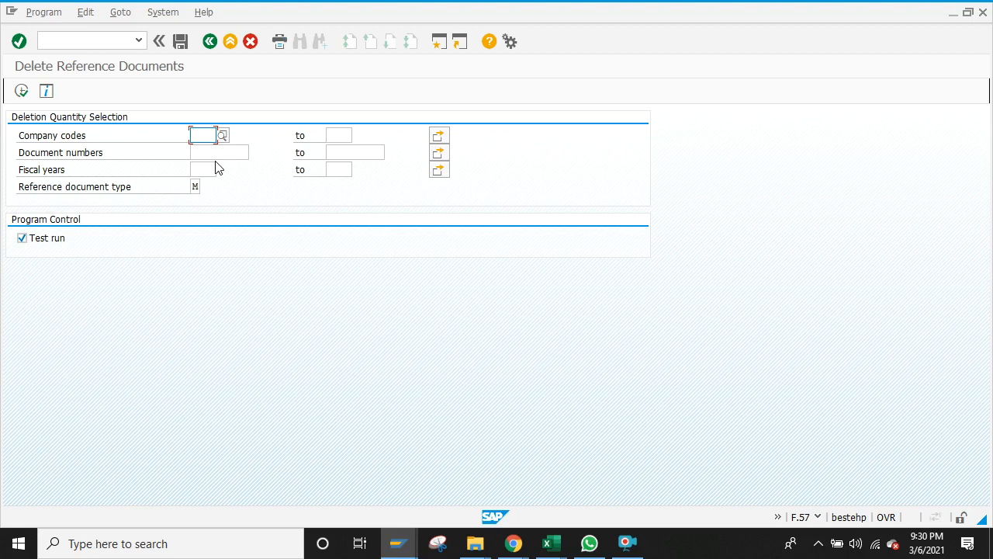
type("b000")
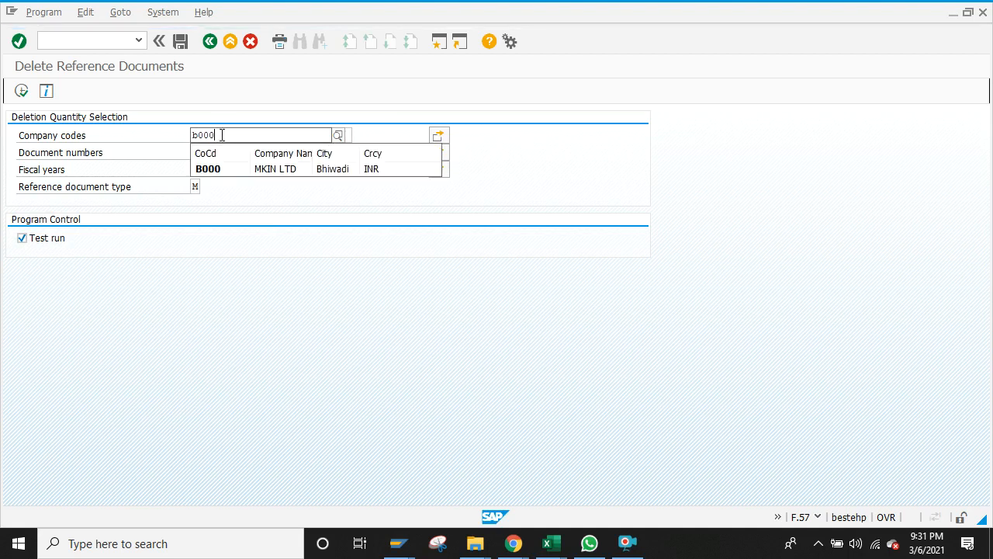
left_click(222, 170)
left_click(226, 151)
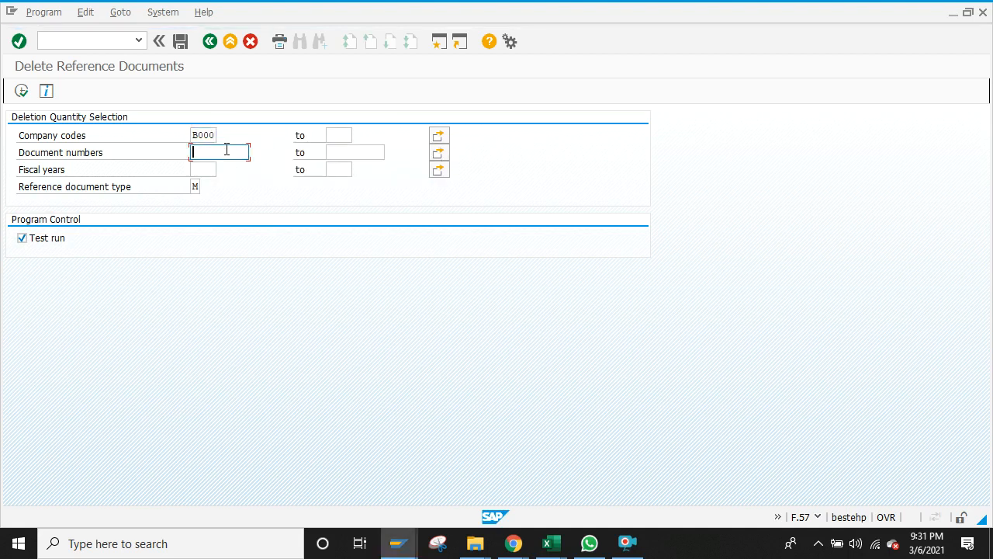
left_click(212, 169)
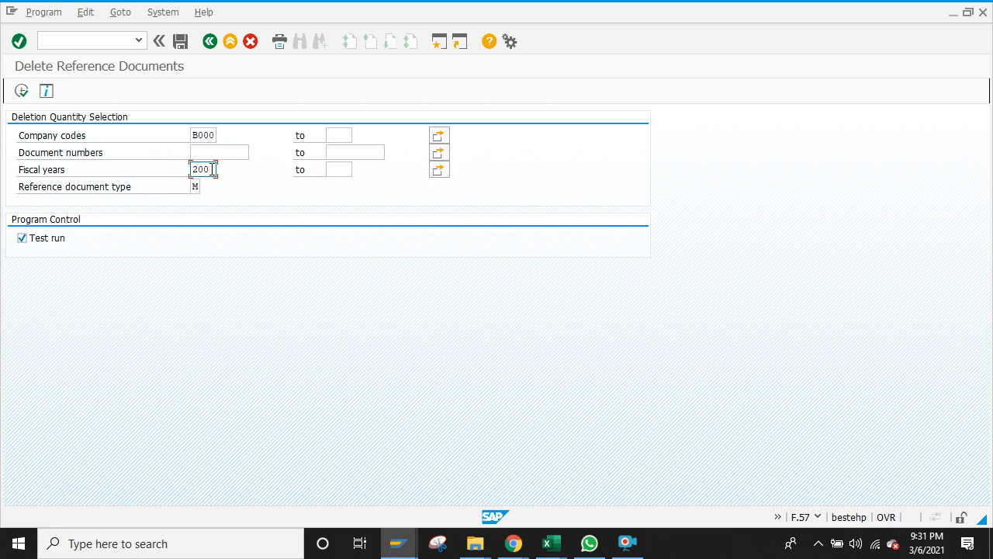
Step: Execute a test run of the sample document deletion and review the result list
left_click(21, 91)
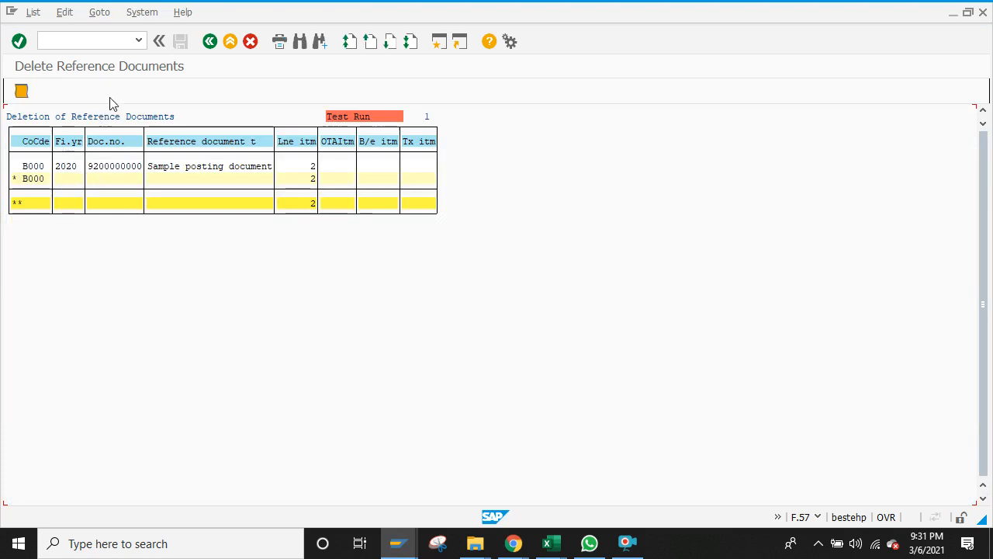
left_click(33, 12)
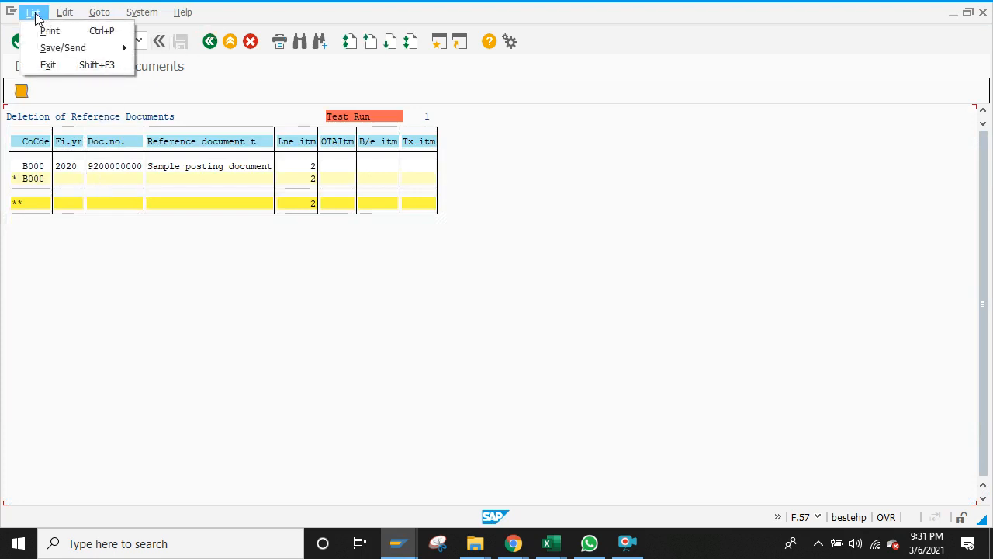
left_click(33, 12)
left_click(99, 12)
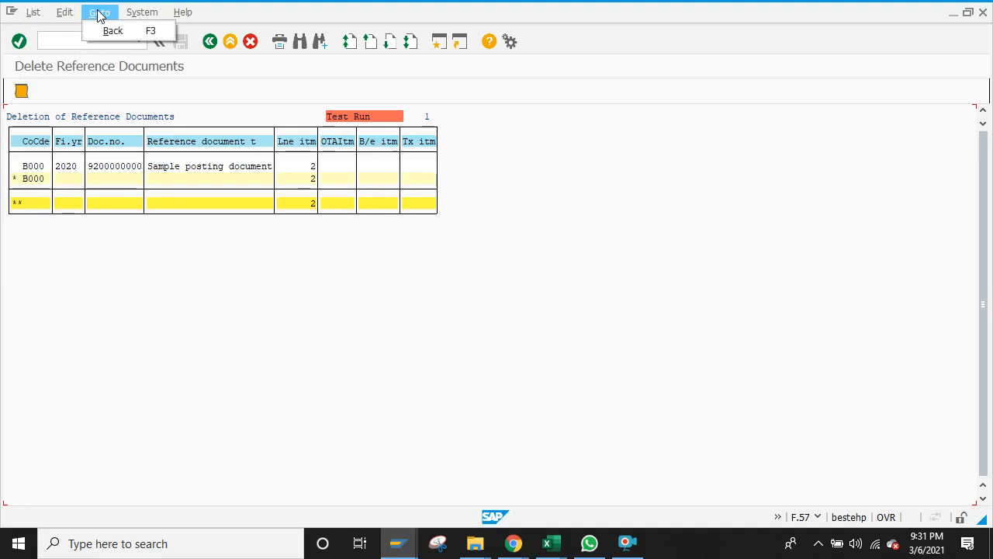
left_click(100, 12)
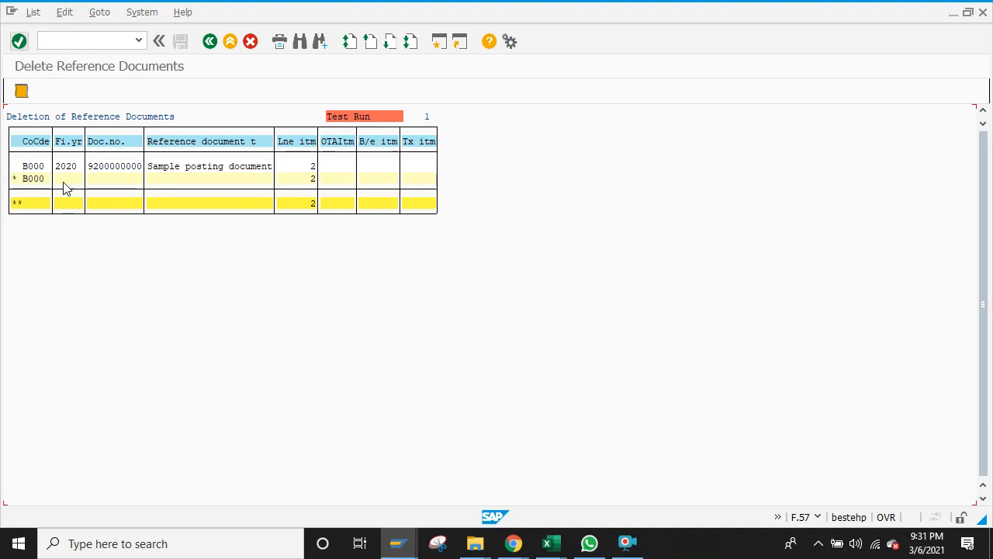
left_click(211, 41)
Step: Run the real deletion with Test run unticked, confirm Yes, and return to the main menu
left_click(21, 239)
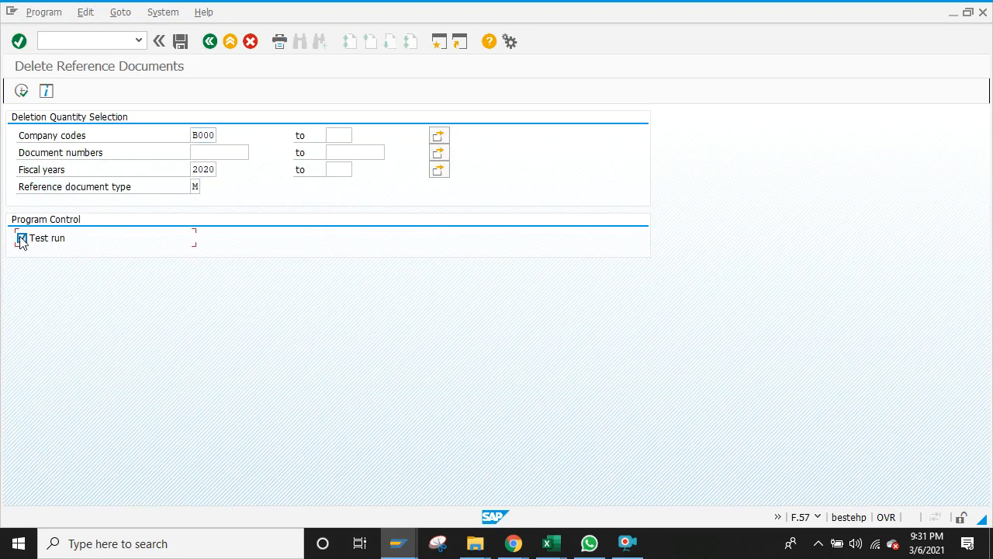
left_click(21, 91)
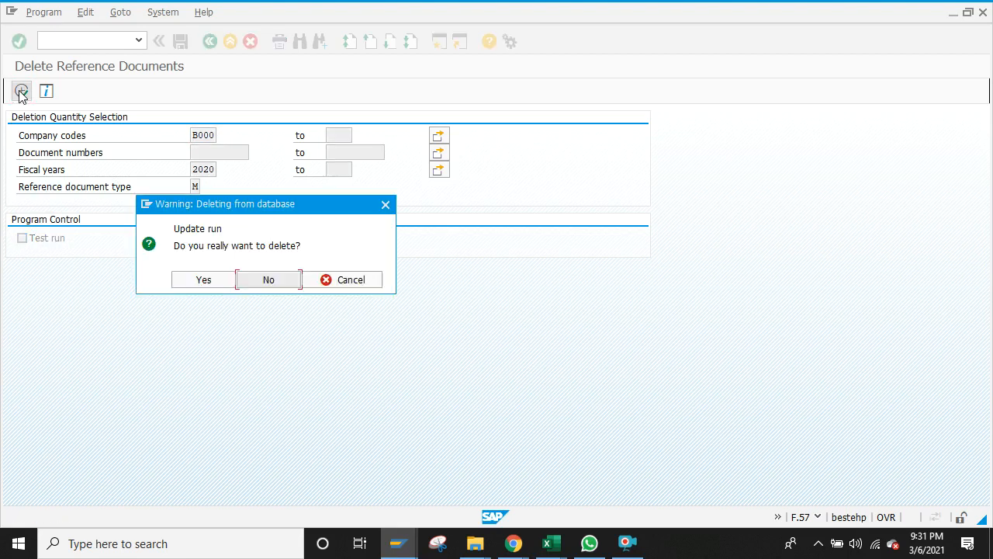
left_click(204, 283)
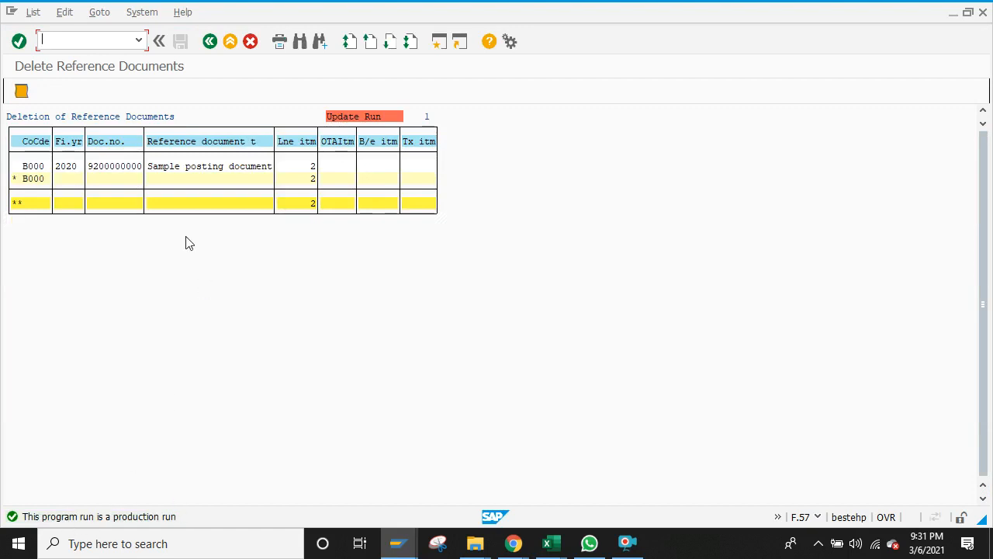
left_click(210, 43)
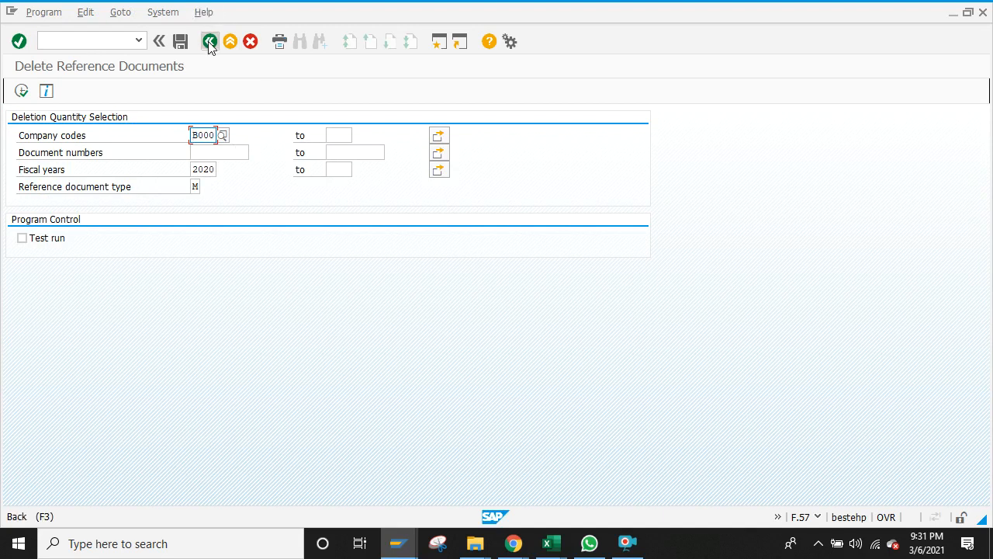
left_click(209, 42)
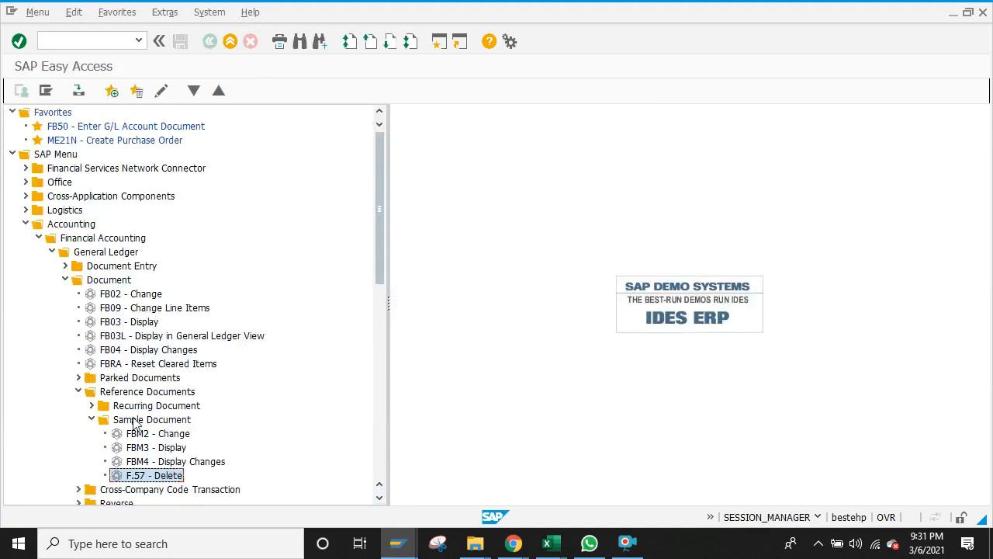
Step: Run FBM3 for fiscal year 2020 with Document List to check for remaining sample documents
double_click(137, 449)
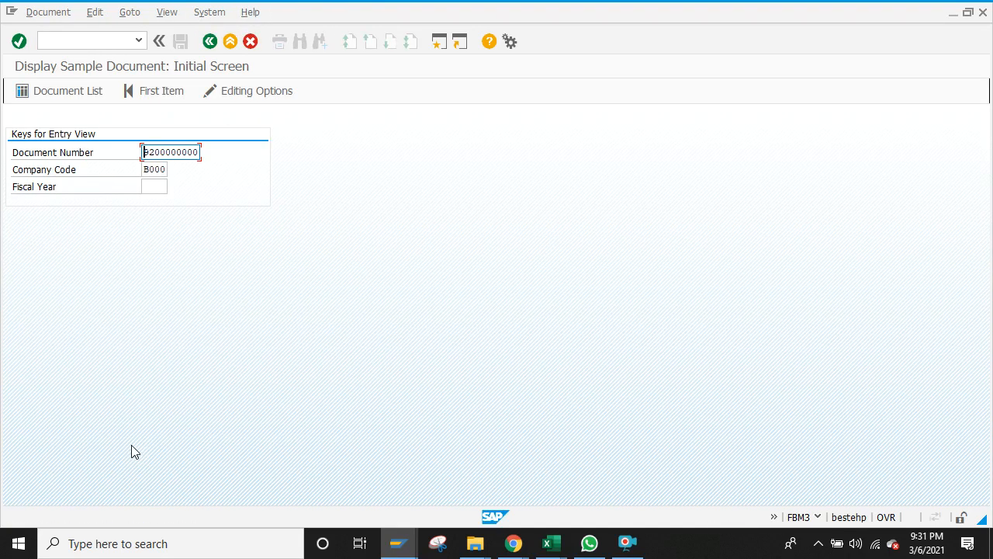
left_click(156, 187)
type("20")
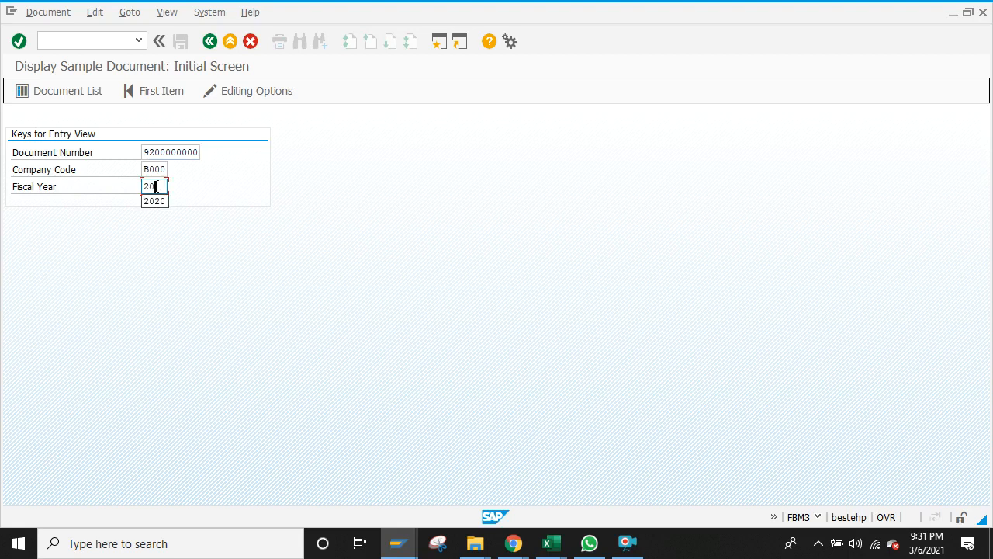
type("20")
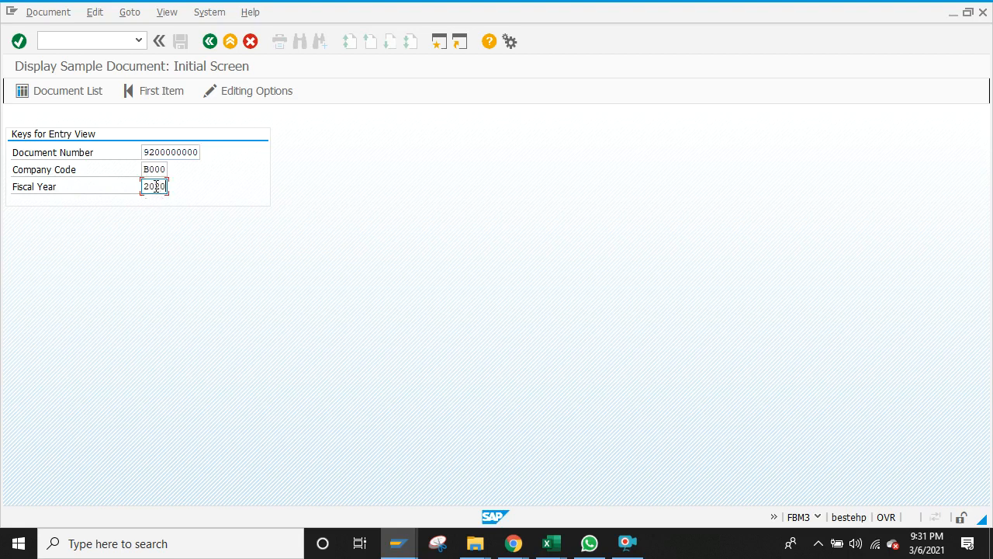
left_click(80, 92)
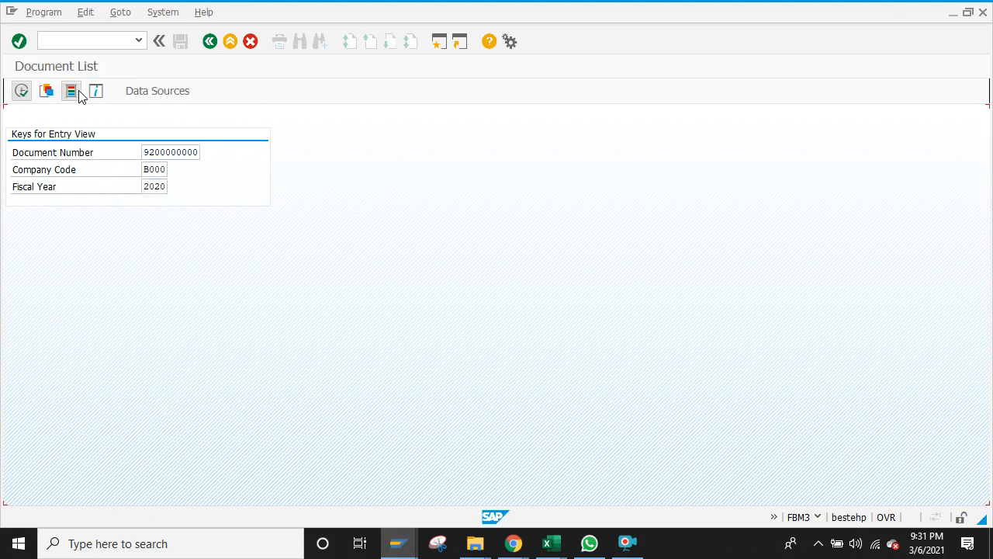
left_click(21, 92)
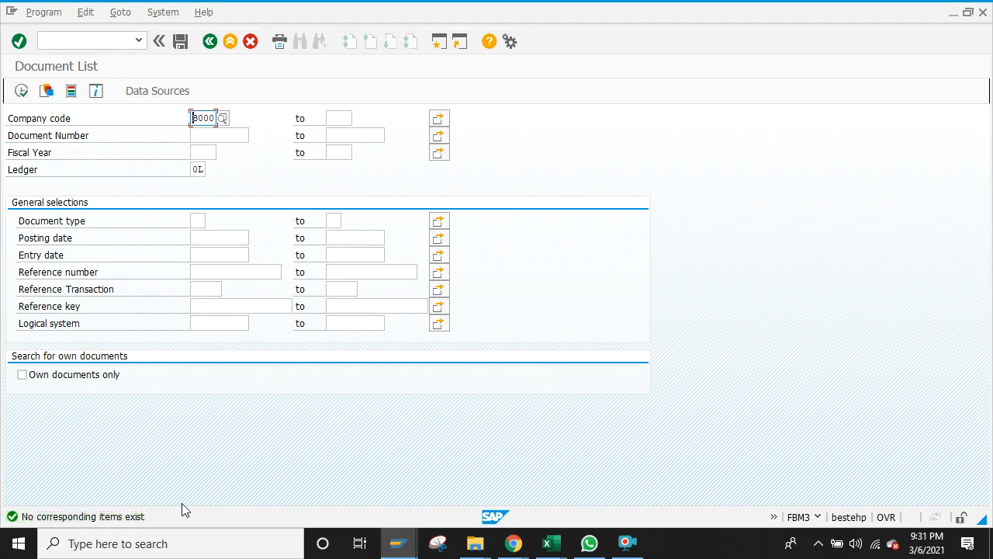
Step: Leave the X2 number range interval table for Range Maintenance, then bring up the Excel workbooks
left_click(398, 547)
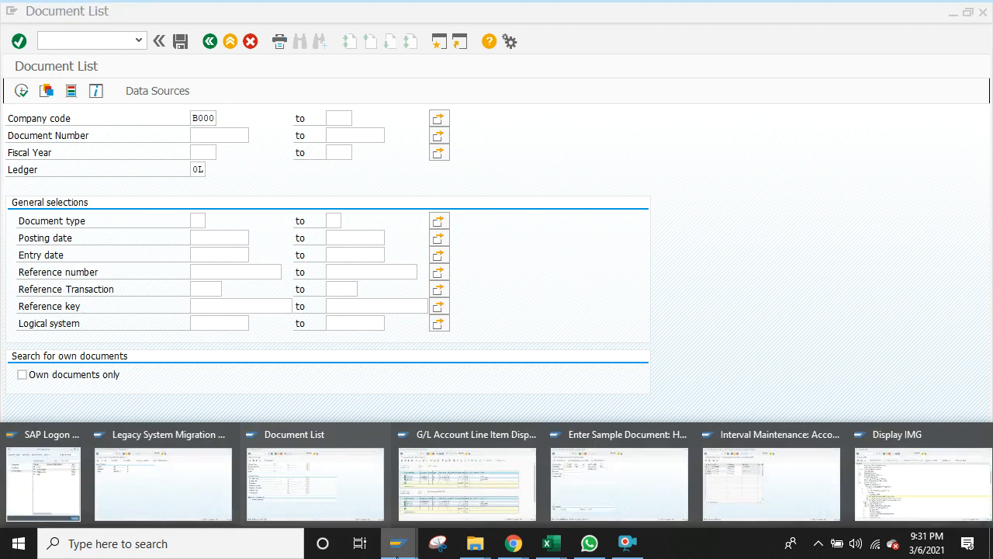
left_click(765, 474)
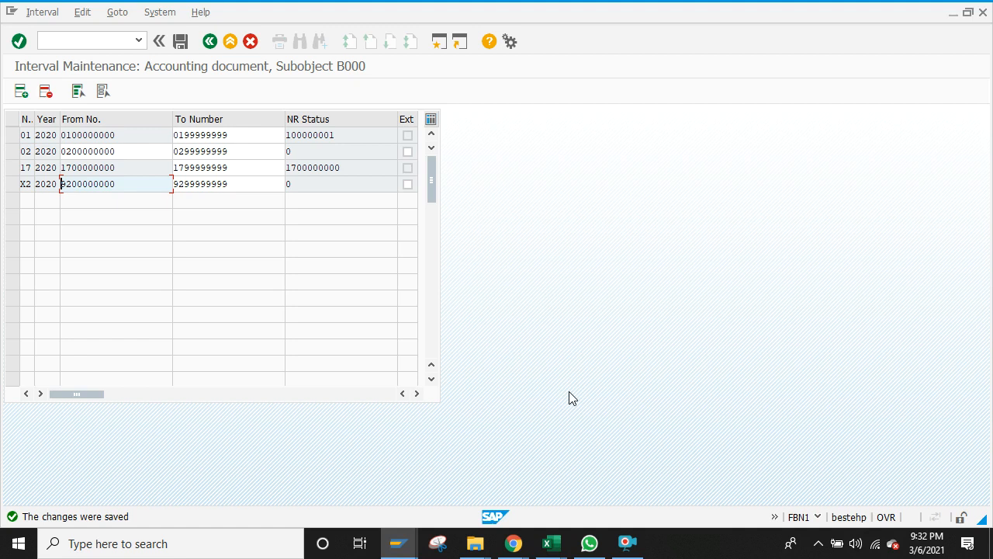
left_click(545, 545)
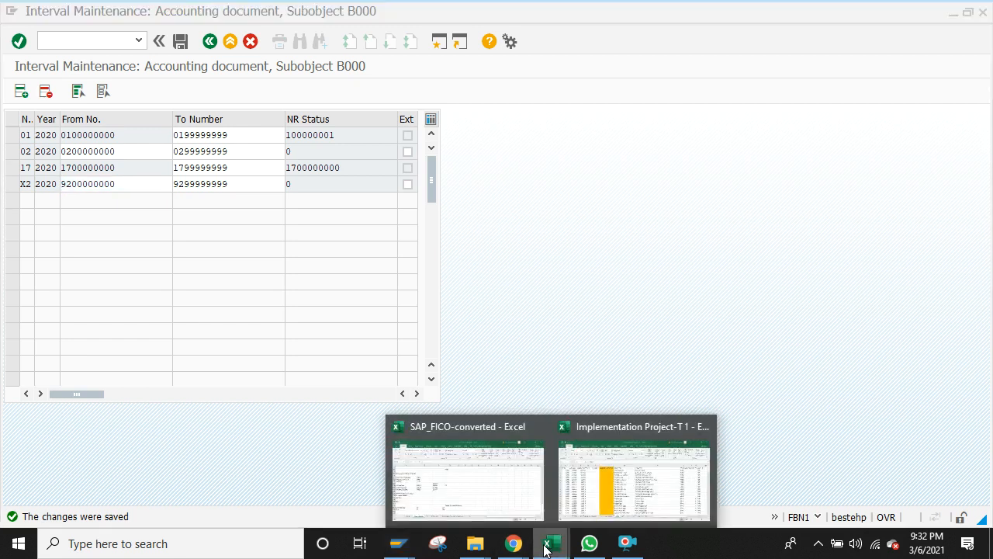
left_click(478, 284)
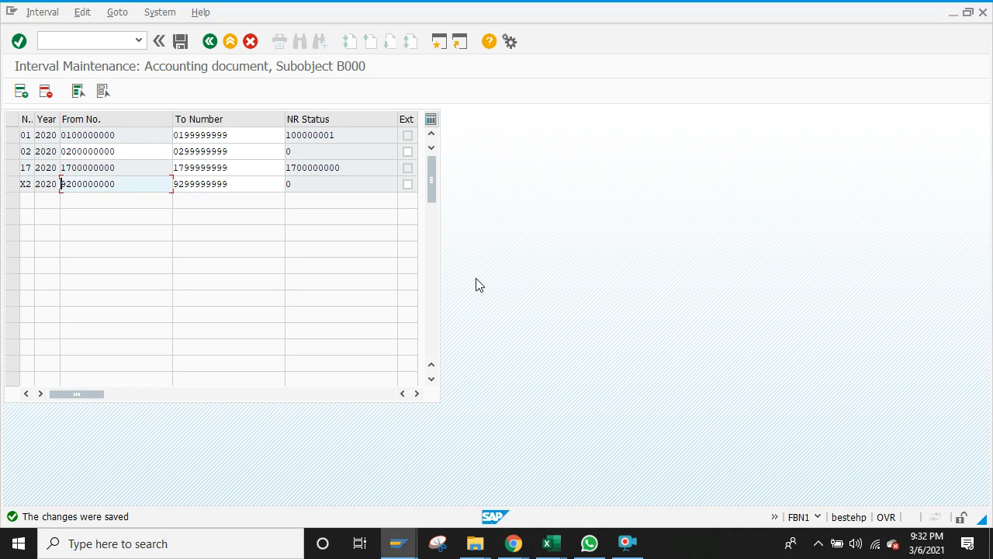
left_click(210, 43)
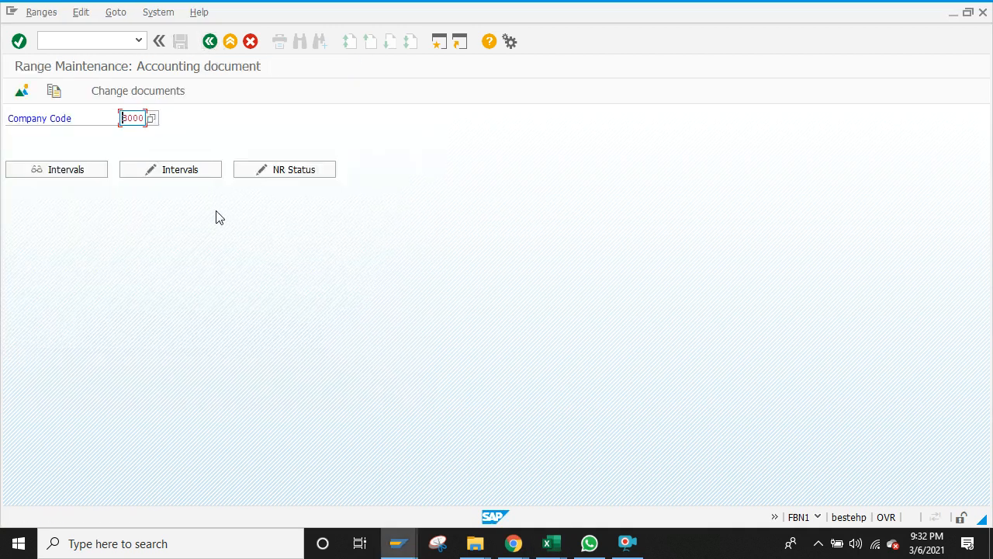
left_click(544, 546)
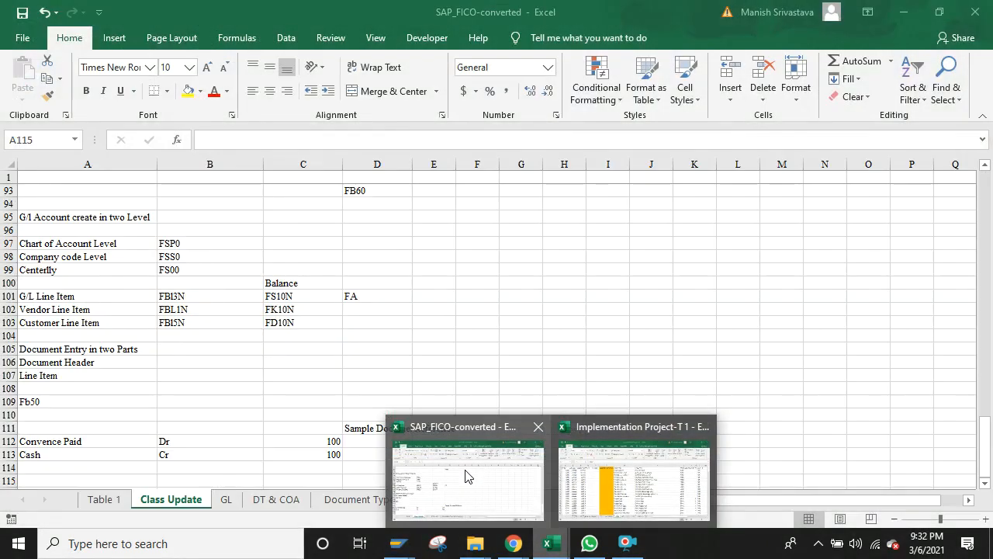
Step: Review the 4. SAMPLE DOCUMENT notes on the Table 1 sheet of the SAP_FICO-converted workbook
left_click(465, 478)
left_click(116, 499)
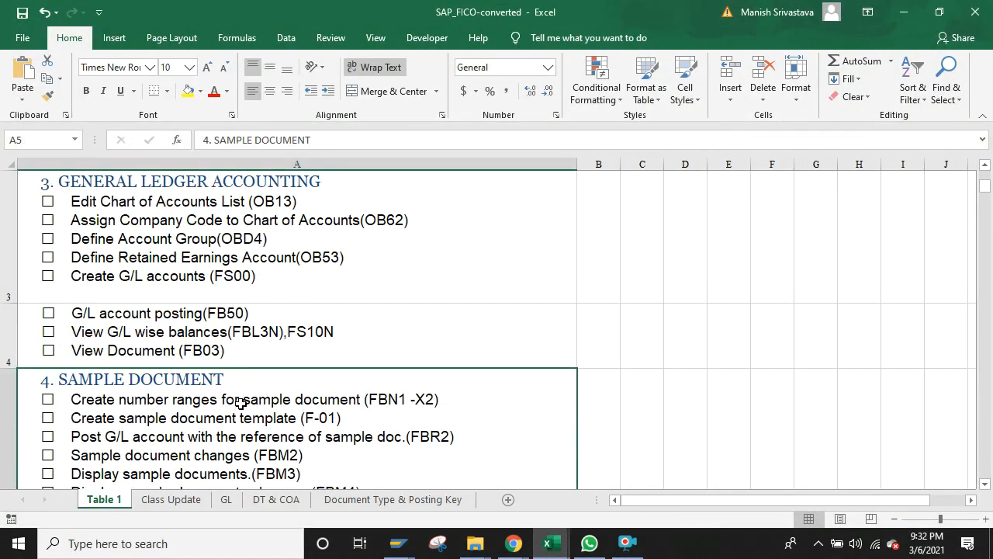
key("Right")
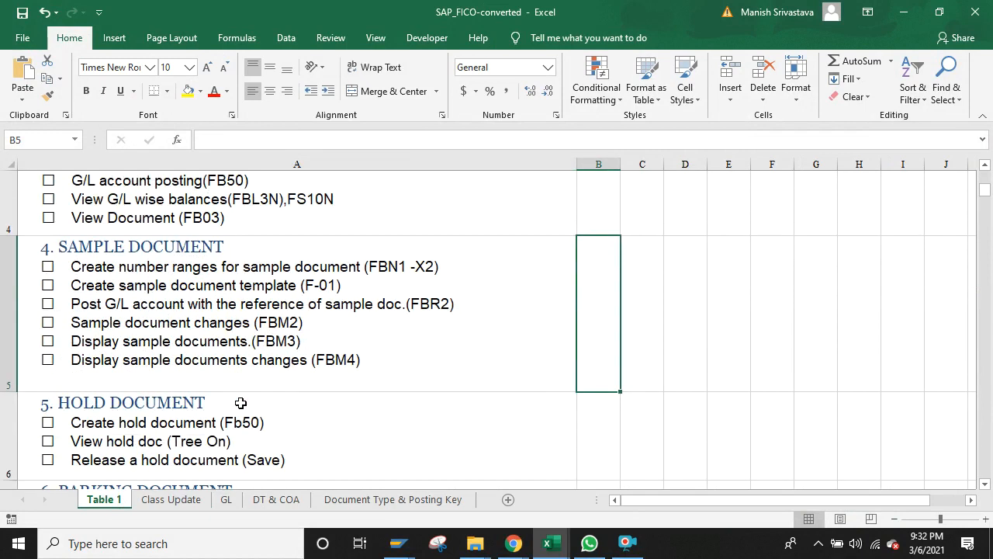
left_click(425, 264)
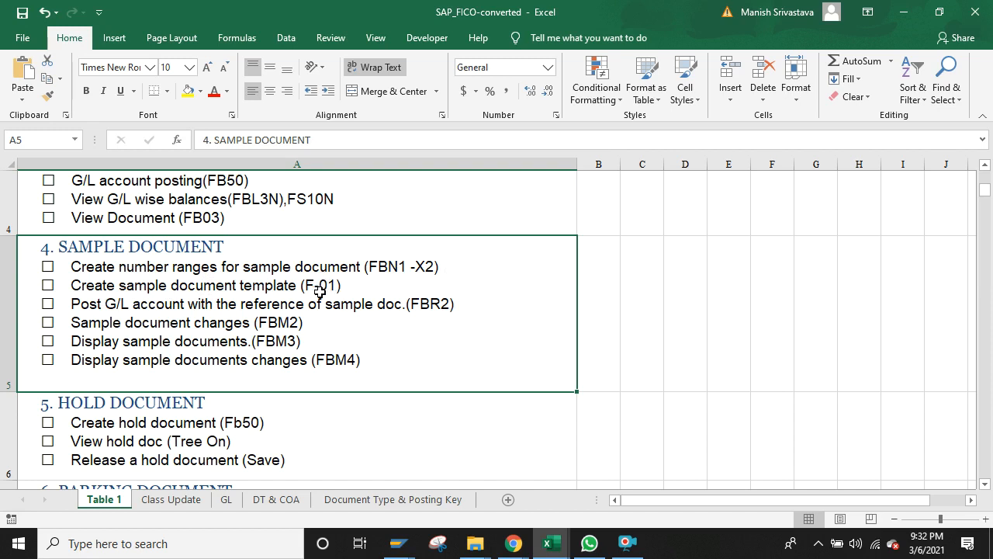
left_click(398, 543)
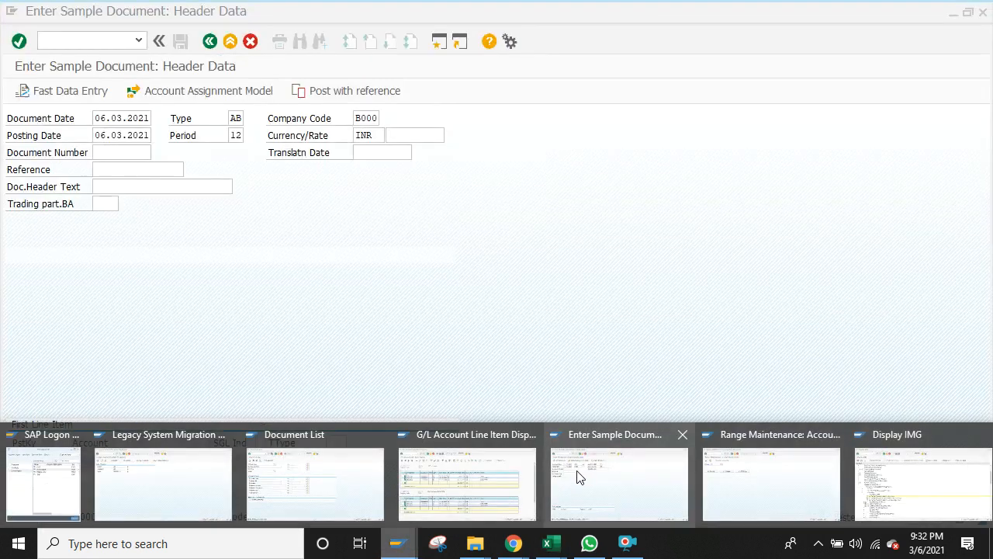
Step: In Enter Sample Document, submit a first line with posting key 40 and account 401501
left_click(577, 476)
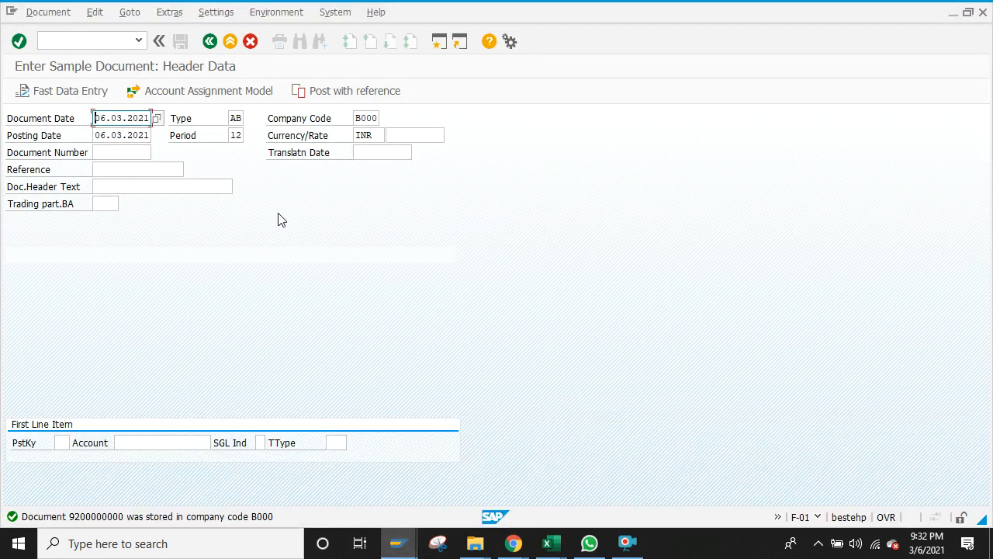
left_click(119, 167)
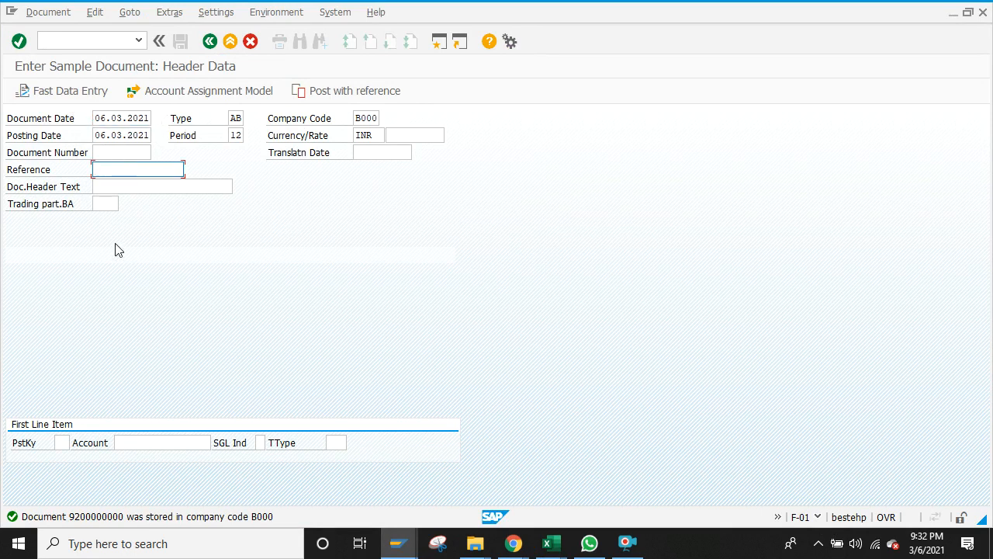
left_click(62, 443)
type("40")
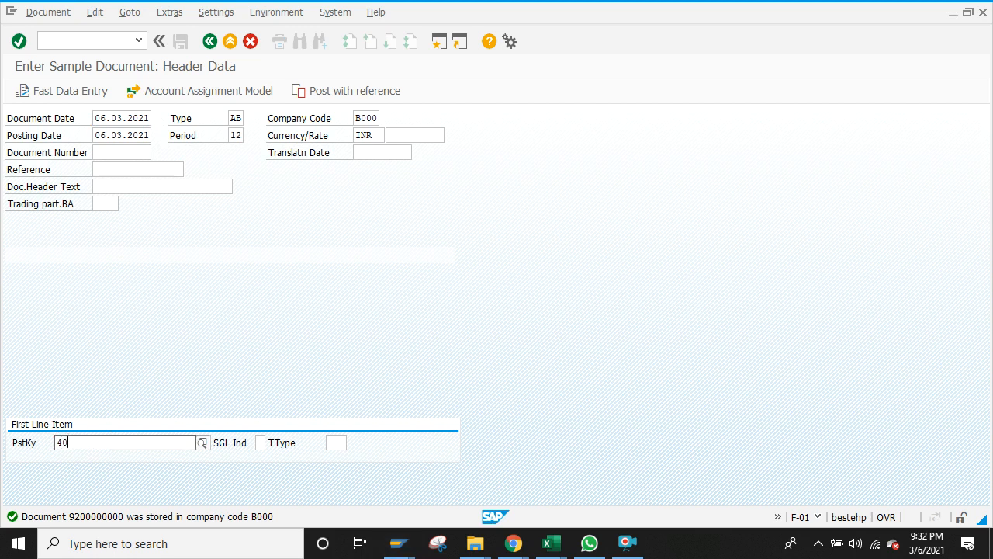
left_click(149, 476)
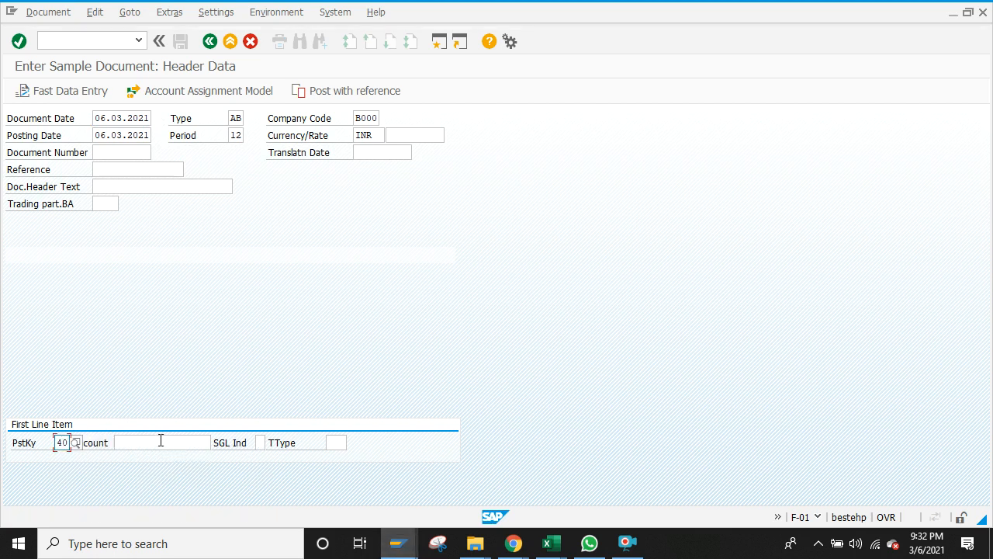
left_click(160, 440)
type("4")
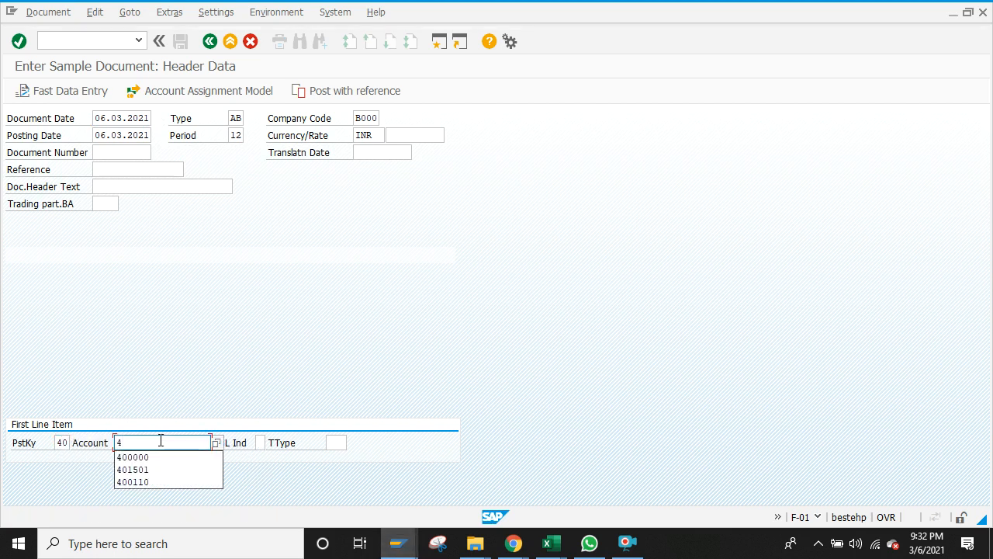
left_click(137, 471)
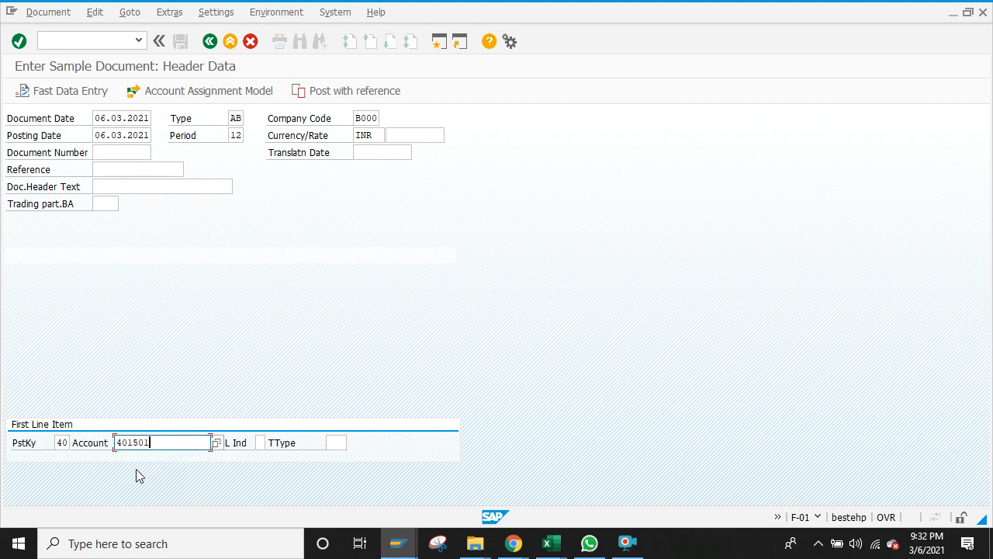
key("Return")
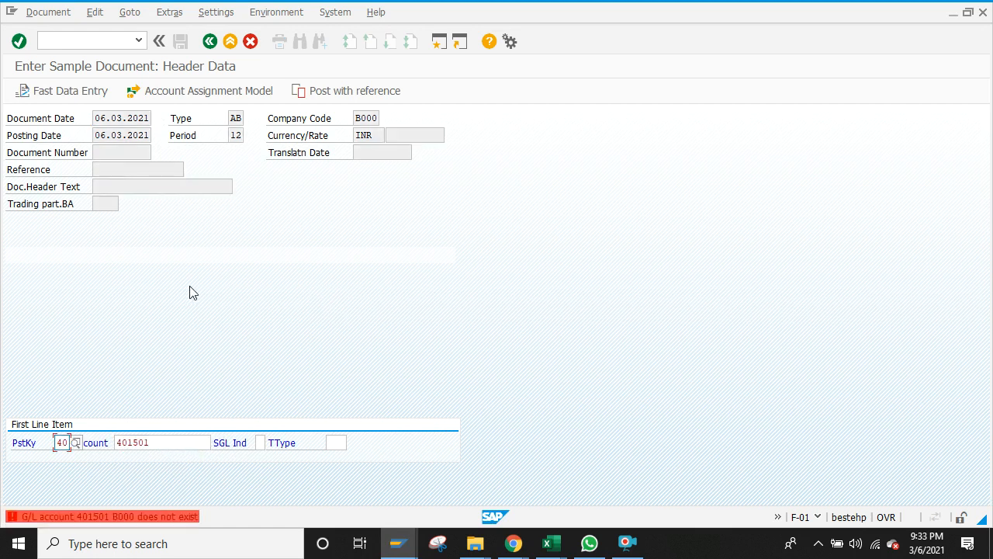
Step: Replace the rejected account with 400015 Printing and Stationery using search help
left_click(182, 442)
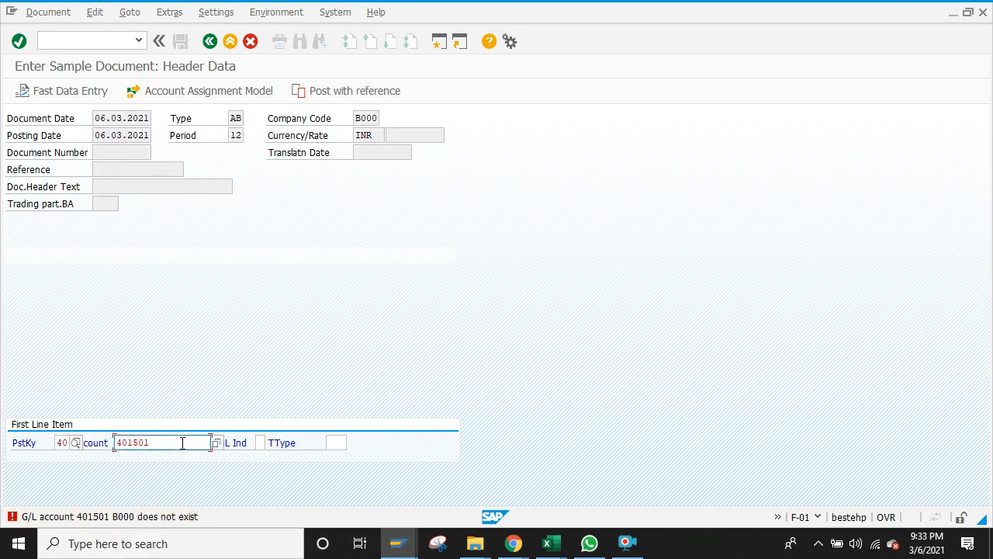
key("BackSpace")
key("BackSpace")
key("BackSpace")
key("BackSpace")
key("BackSpace")
key("BackSpace")
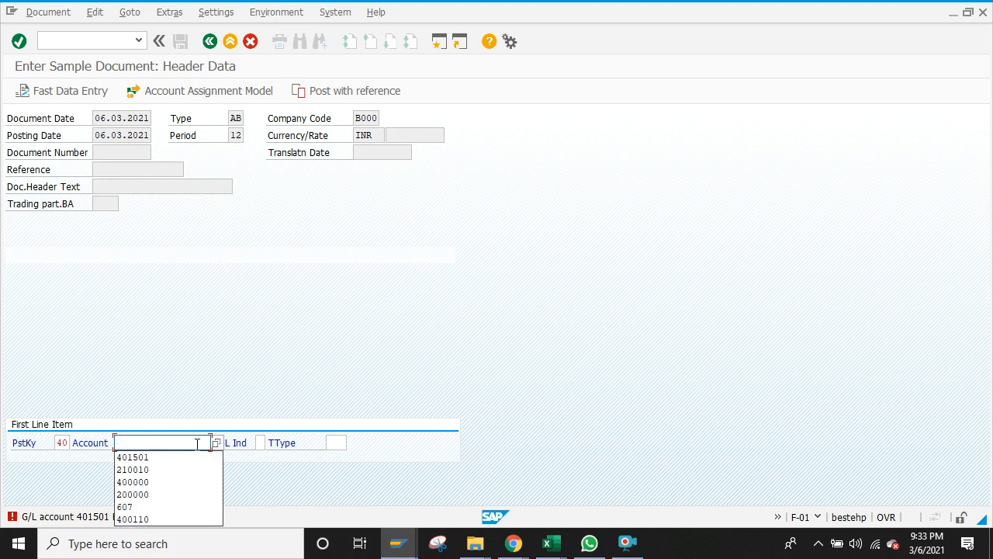
left_click(216, 442)
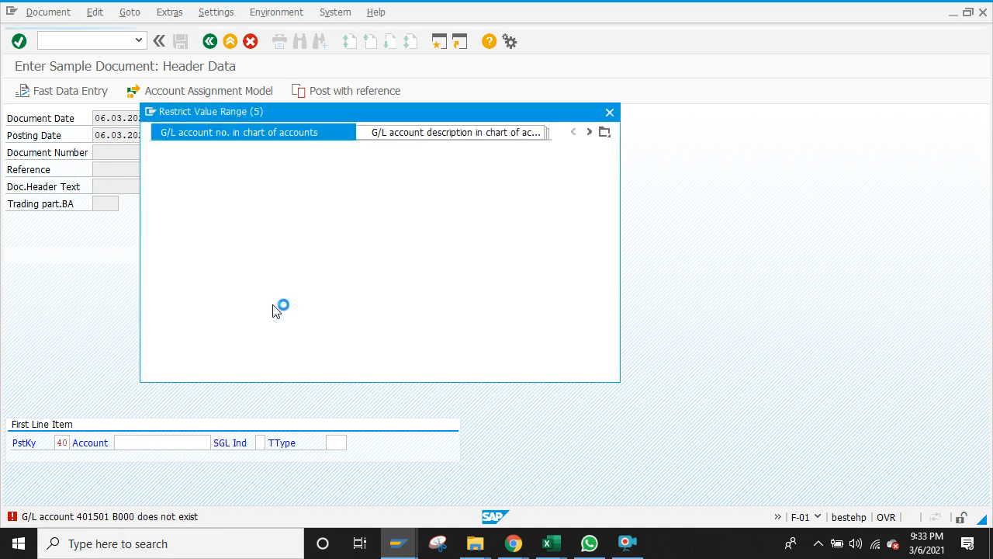
left_click(558, 357)
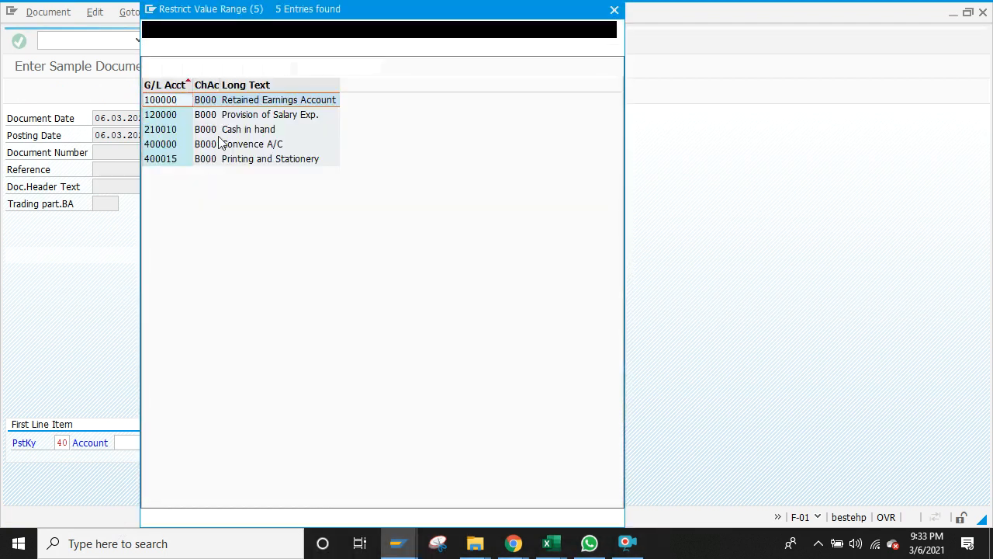
double_click(195, 158)
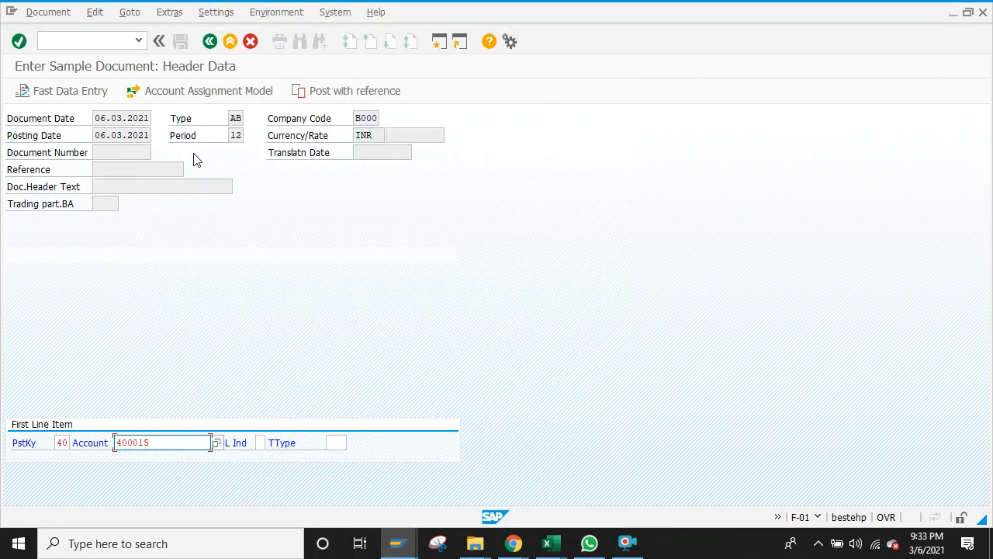
key("Return")
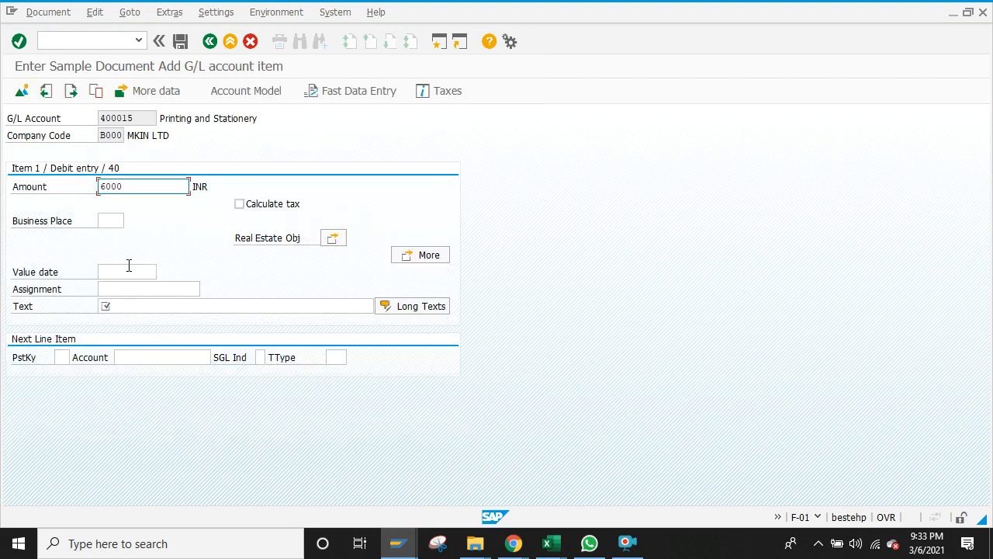
Step: Give the debit line the text 'Sample doc 1'
left_click(121, 306)
type("Co")
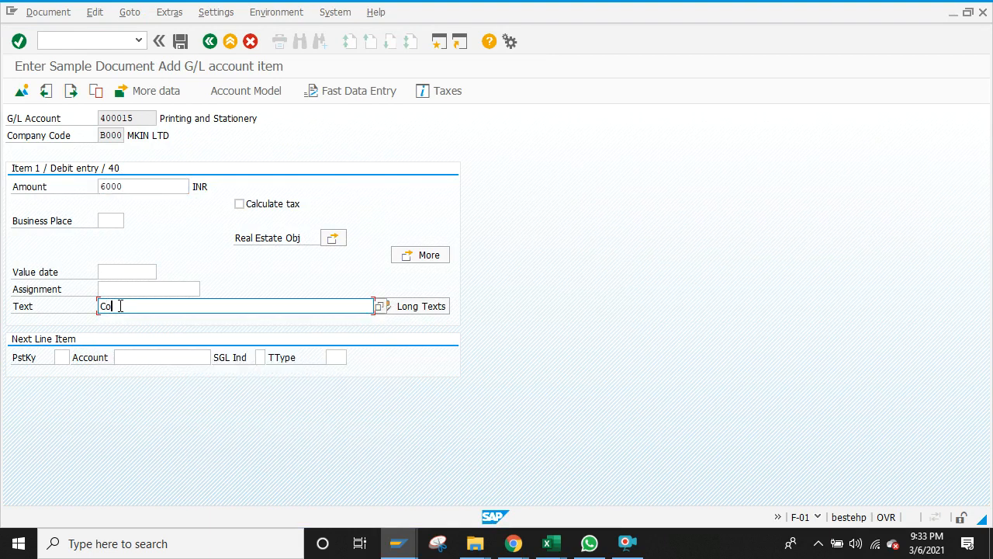
key("BackSpace")
key("BackSpace")
type("Sam")
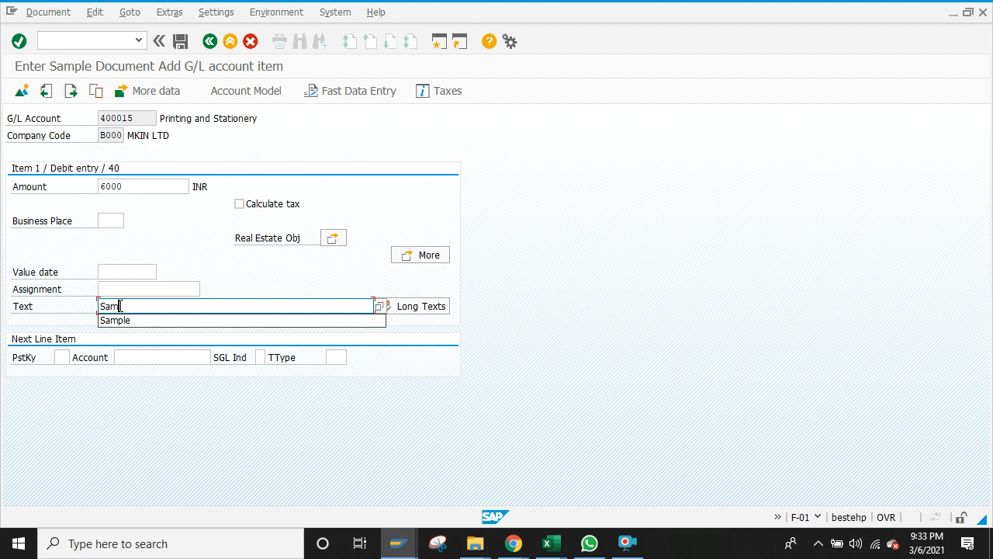
type("ple d")
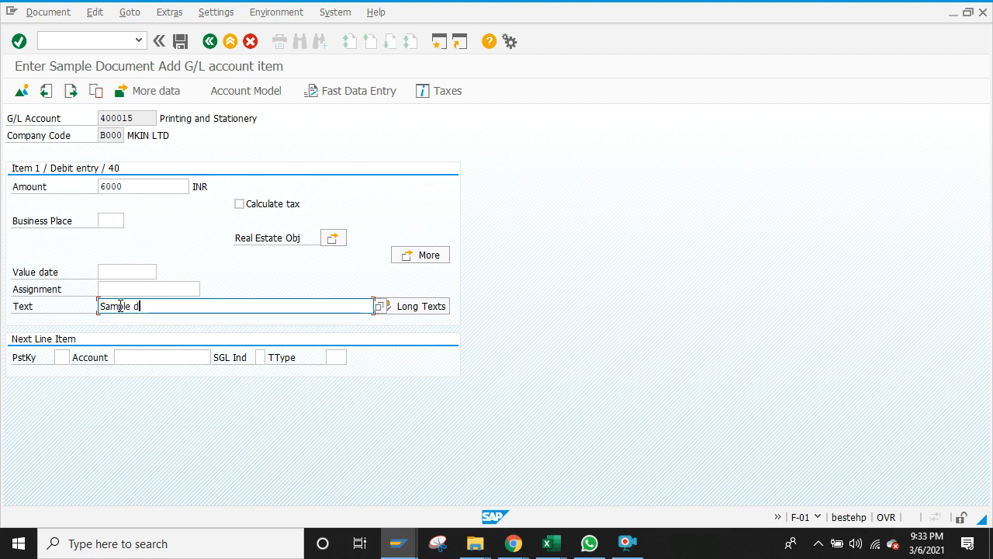
type("oc 1")
Step: Add a credit line with posting key 50 to account 210010 Cash in hand
left_click(60, 357)
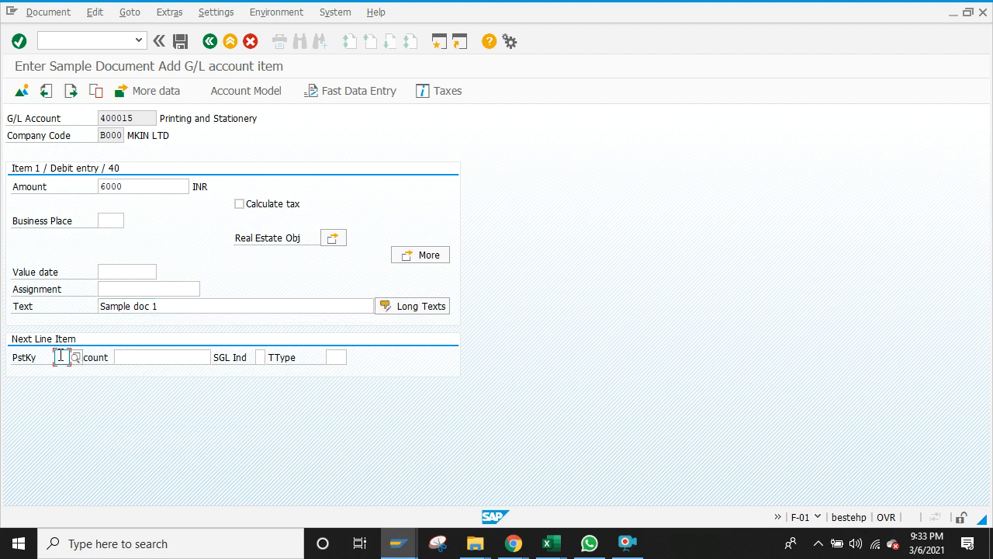
type("50")
left_click(73, 388)
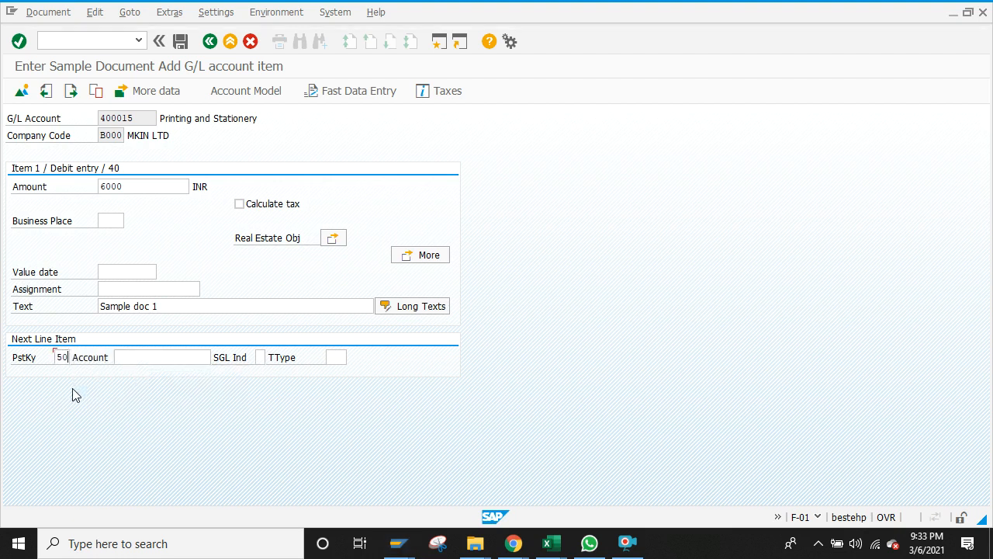
left_click(160, 355)
type("2")
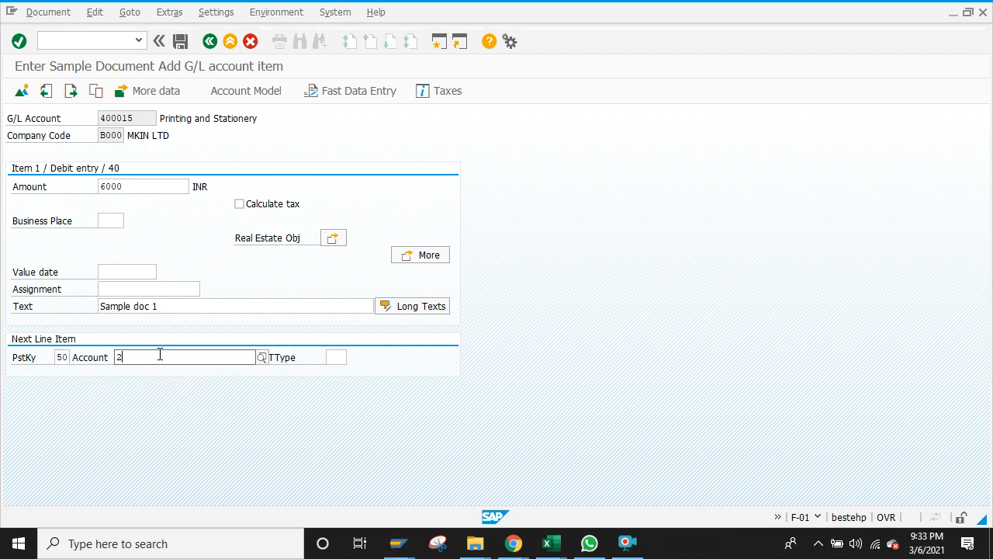
left_click(155, 393)
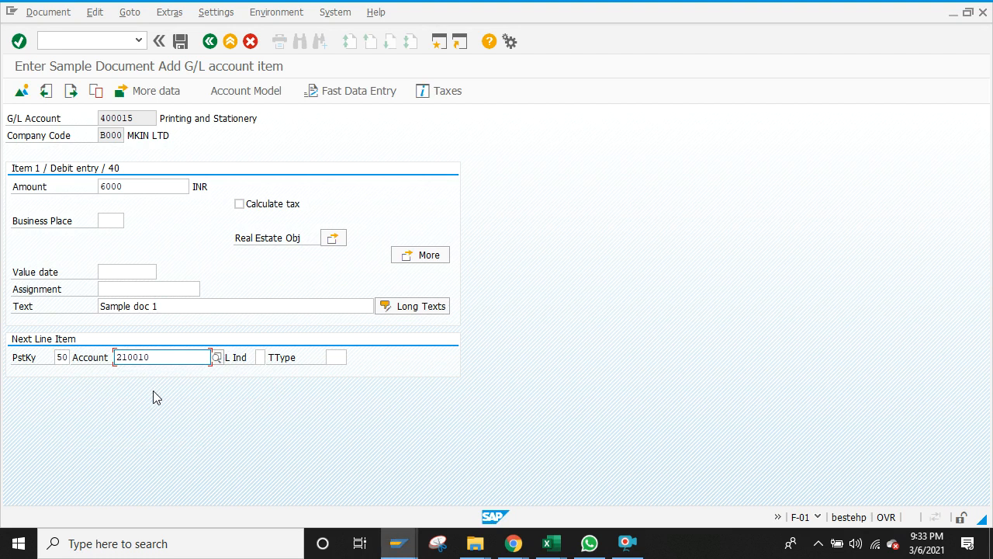
key("Return")
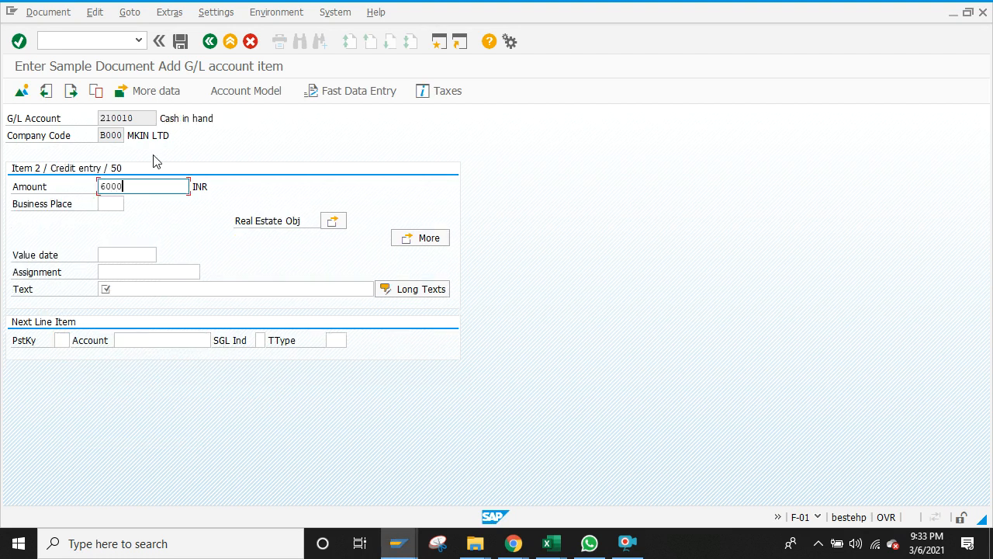
Step: Give the credit line the text 'Sample' and save the sample document
left_click(140, 288)
type("Sampl")
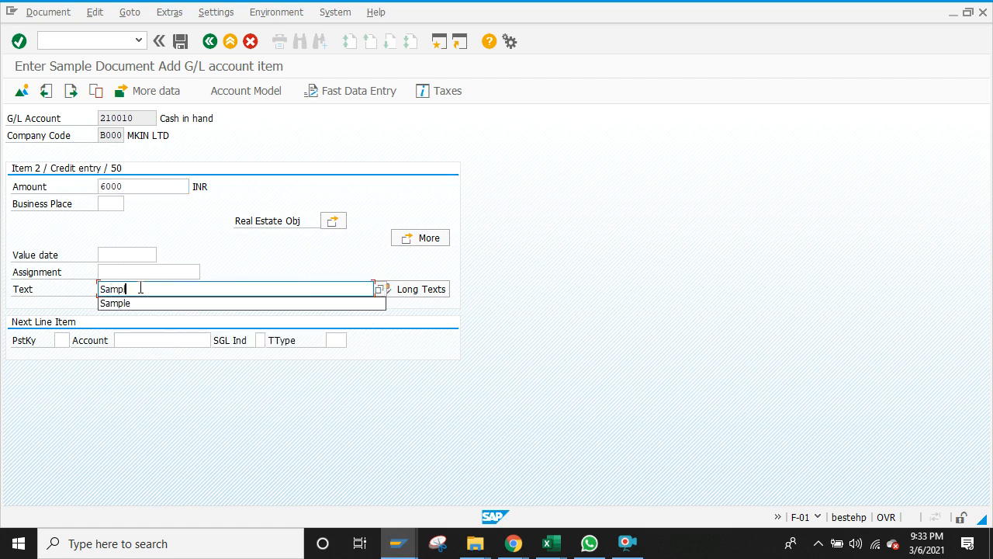
type("a")
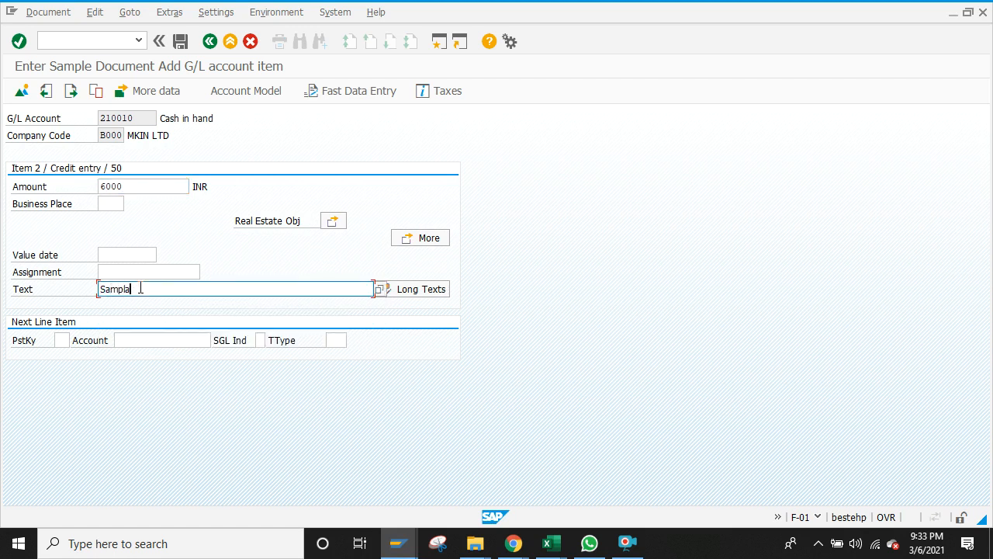
key("BackSpace")
key("BackSpace")
type("le")
left_click(181, 42)
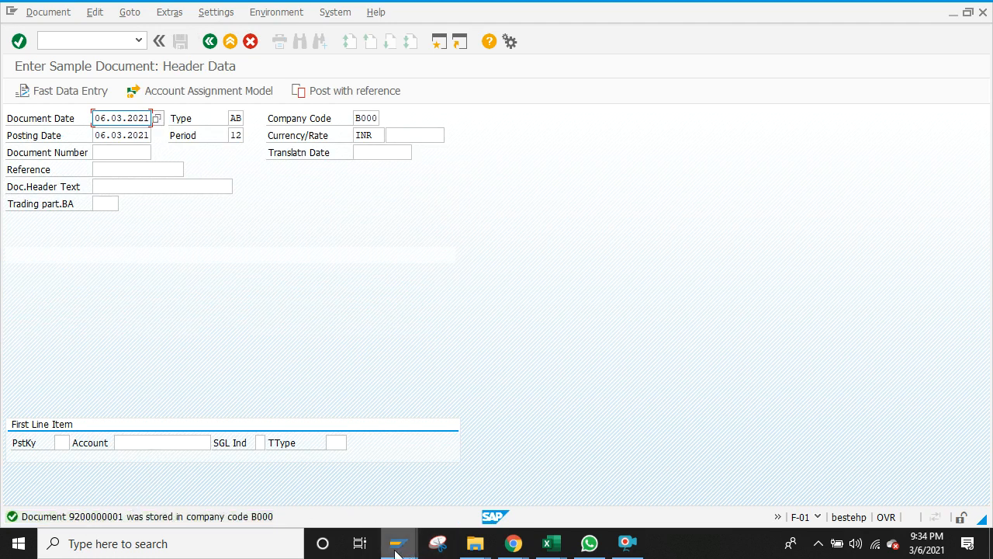
mouse_move(396, 551)
left_click(455, 498)
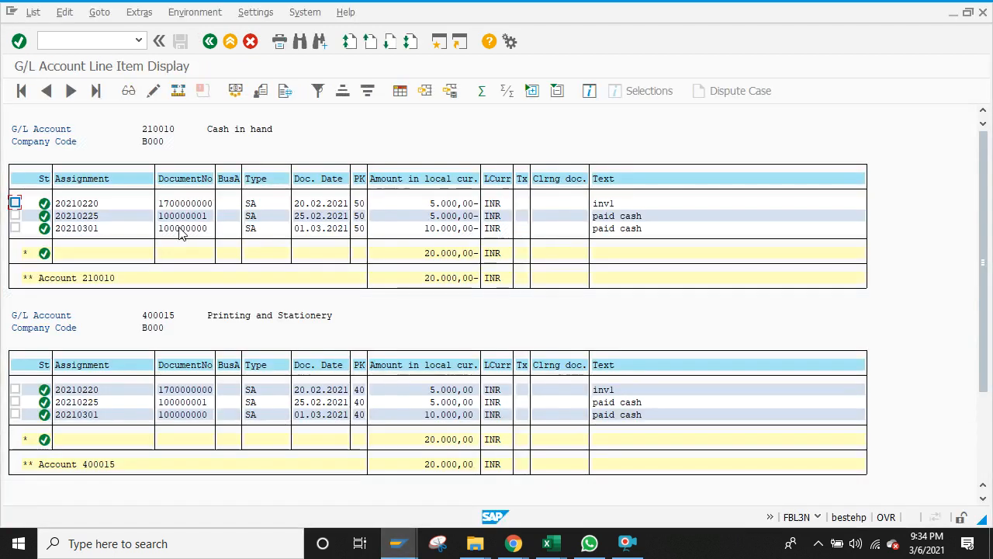
left_click(34, 12)
left_click(49, 49)
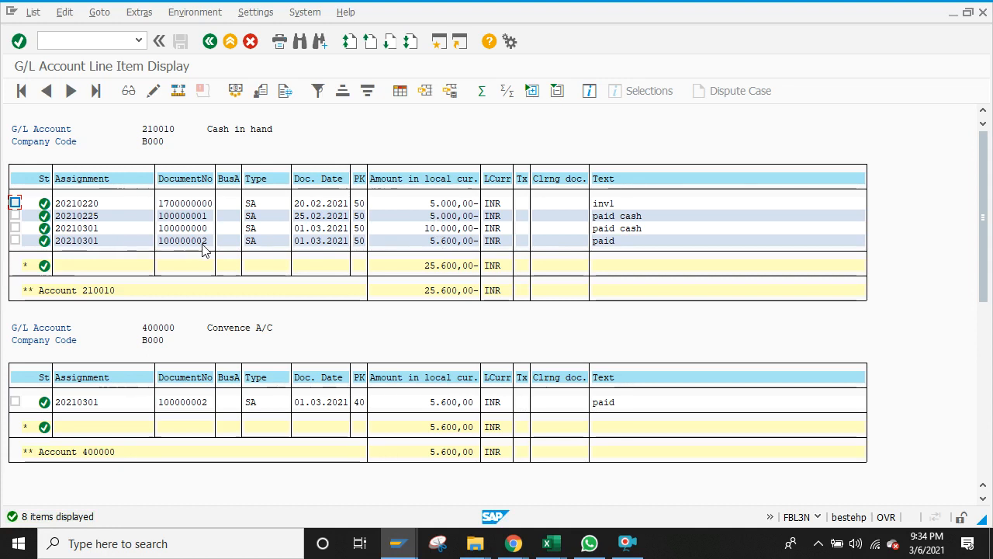
key("alt+Tab")
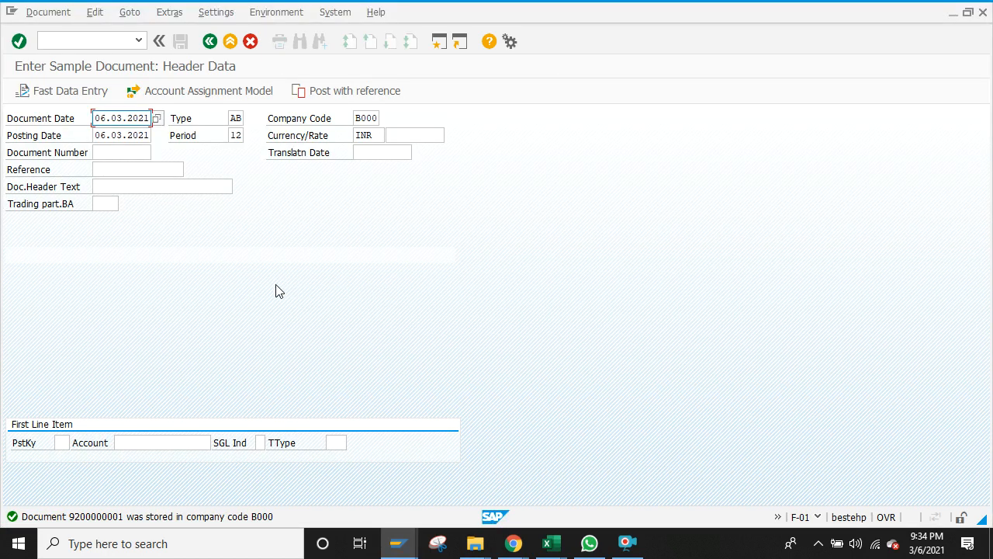
left_click(210, 43)
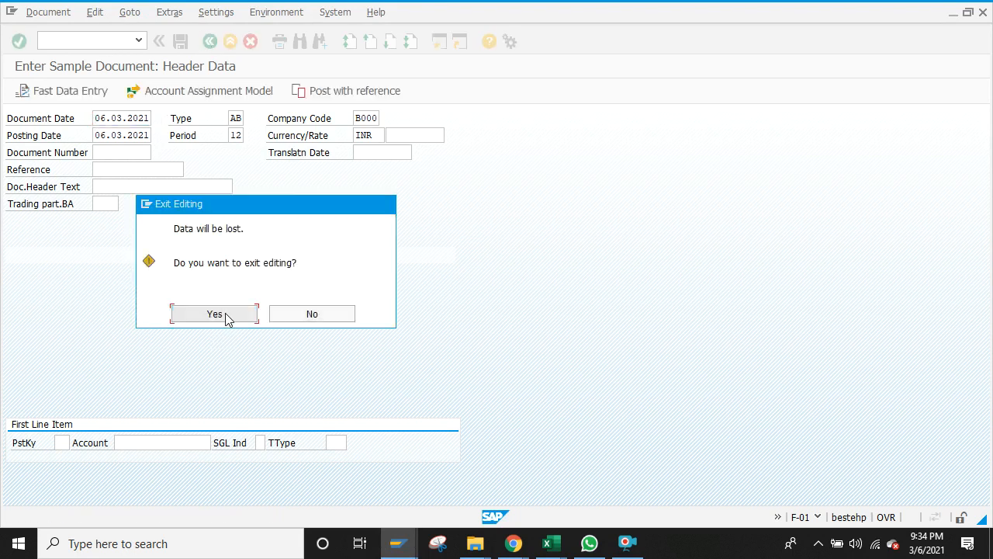
left_click(215, 314)
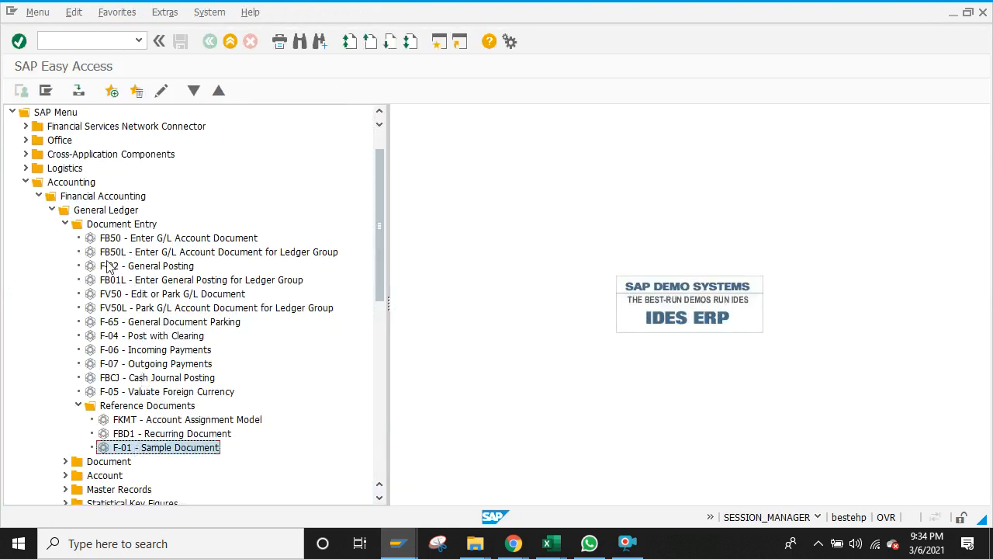
left_click(79, 42)
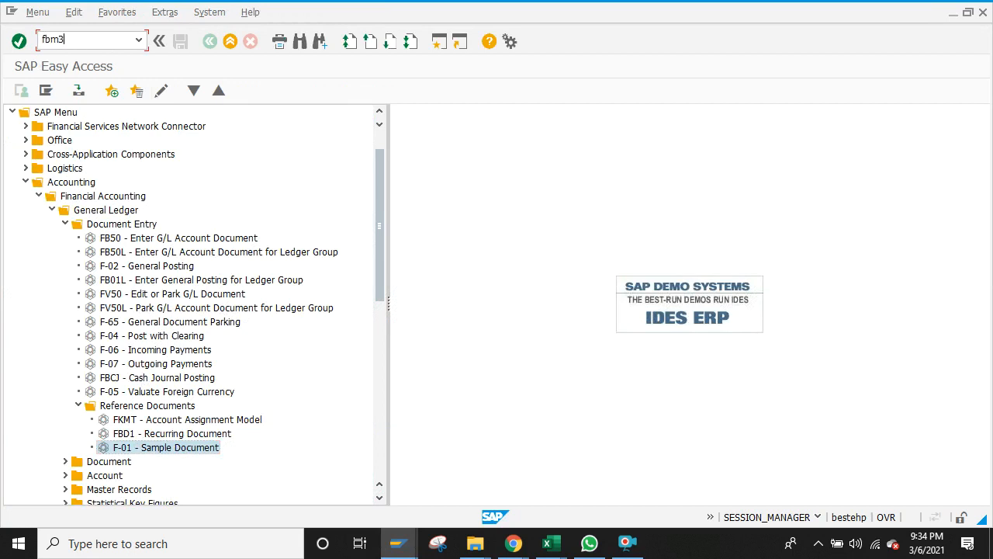
key("Return")
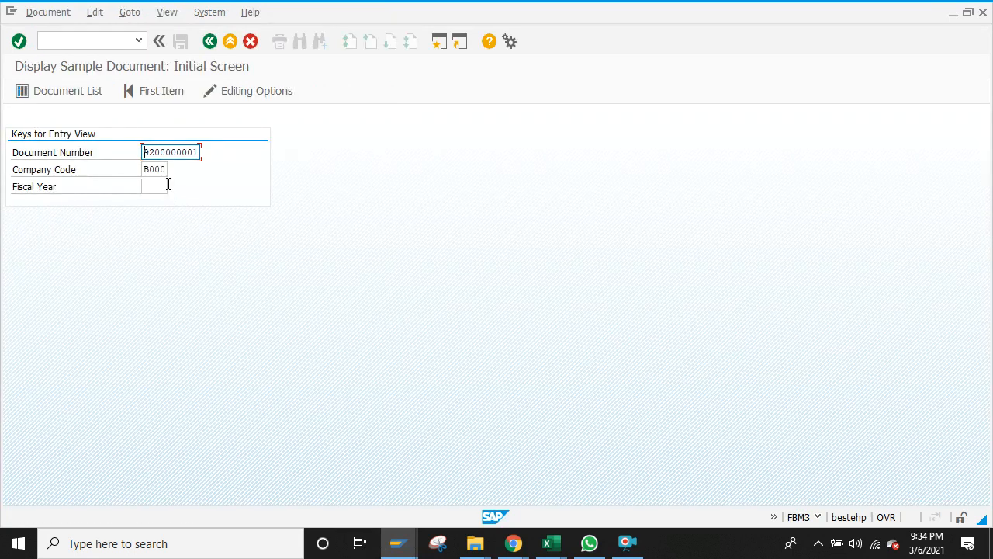
left_click(161, 189)
type("2020")
left_click(88, 86)
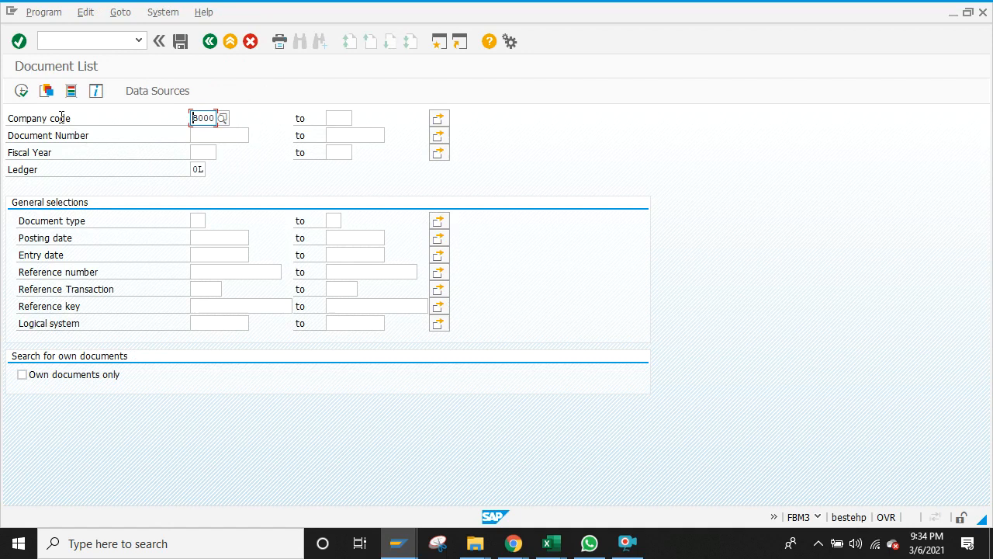
left_click(21, 91)
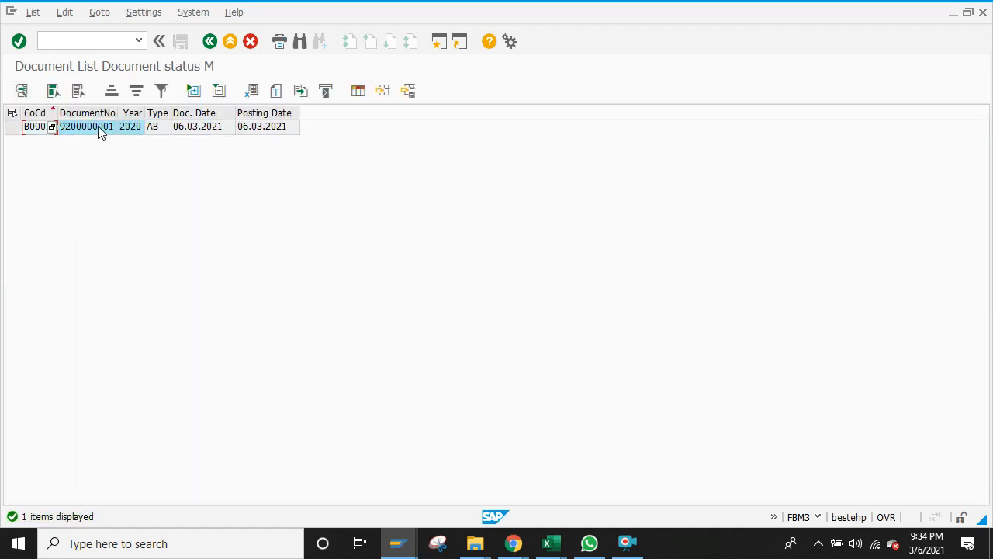
double_click(99, 132)
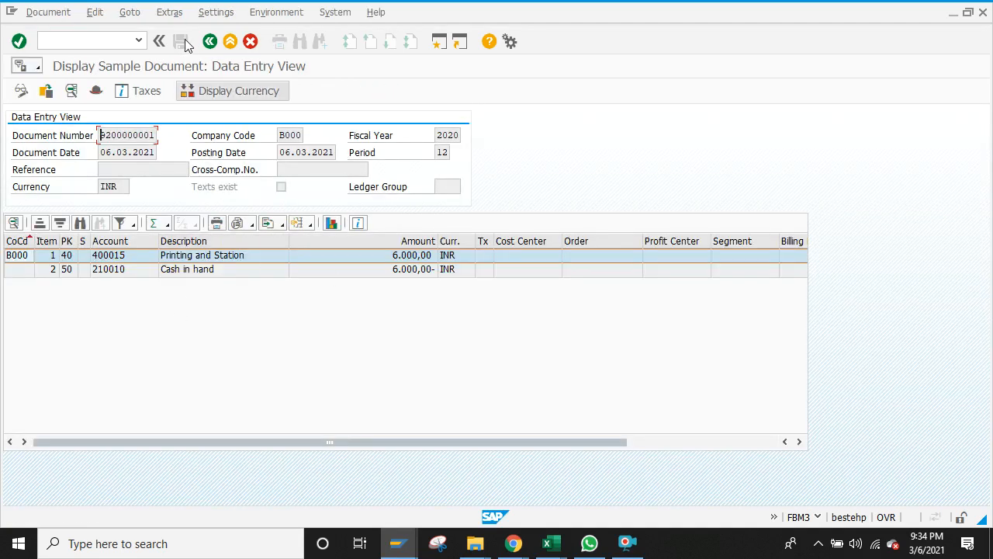
left_click(20, 90)
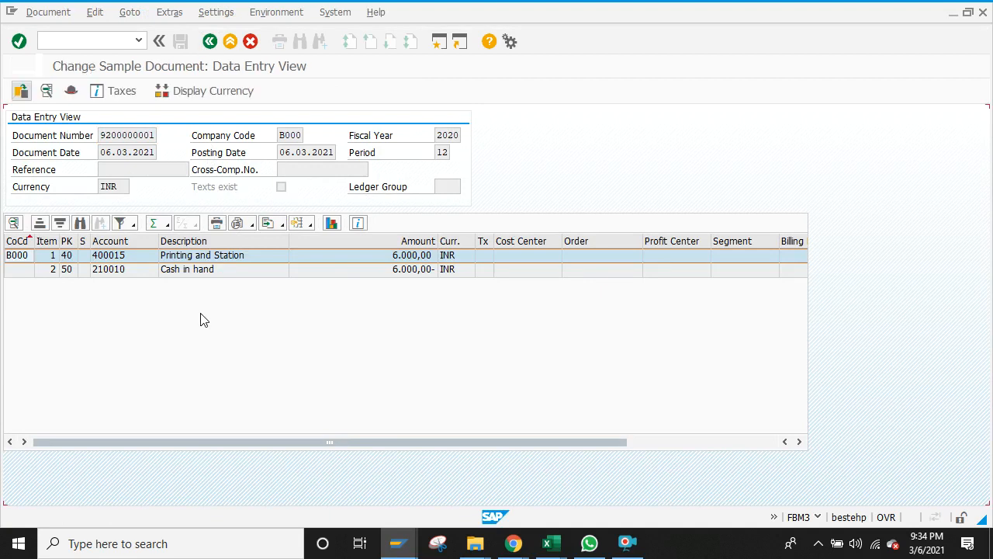
left_click(210, 41)
left_click(209, 41)
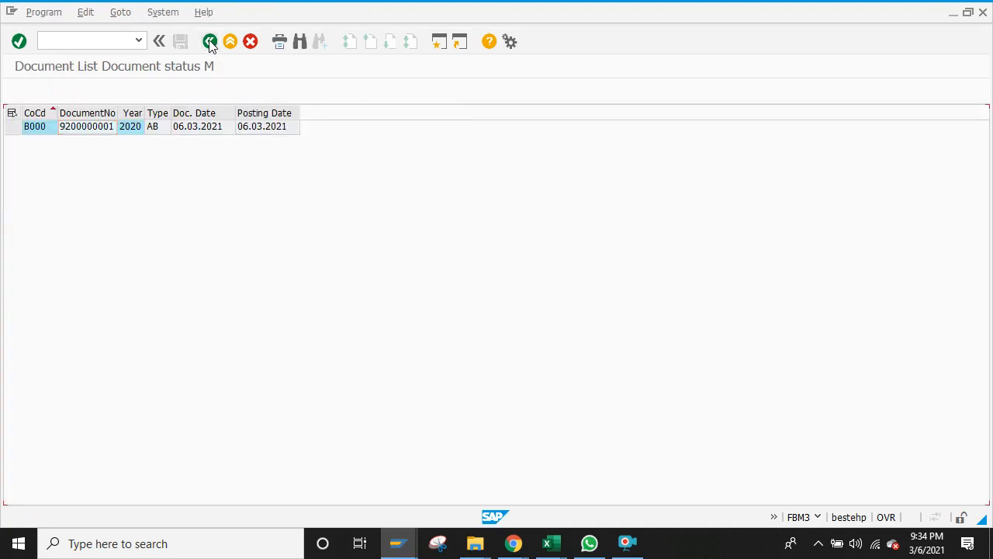
left_click(210, 41)
left_click(209, 41)
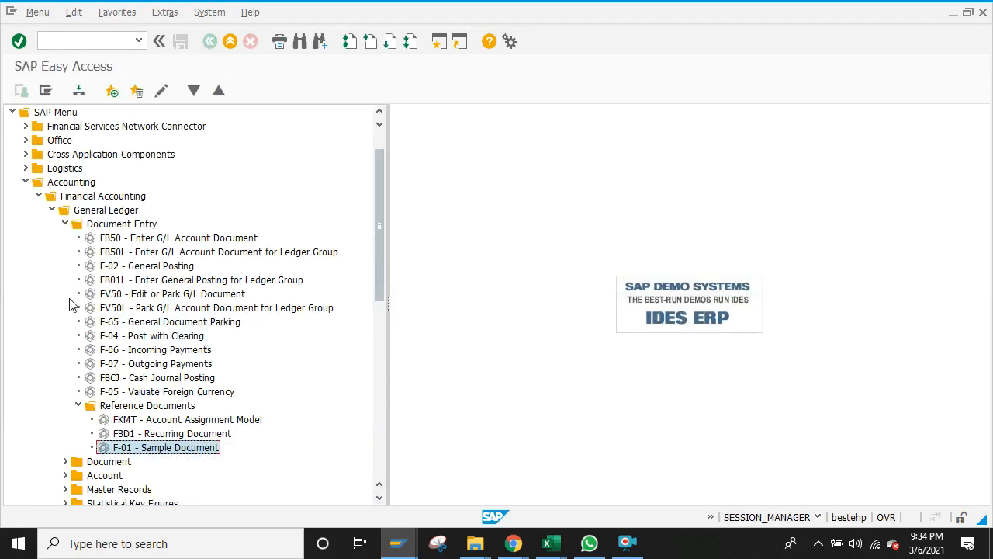
Step: Expand Document > Reference Documents > Sample Document in the Easy Access menu
left_click(65, 224)
left_click(65, 239)
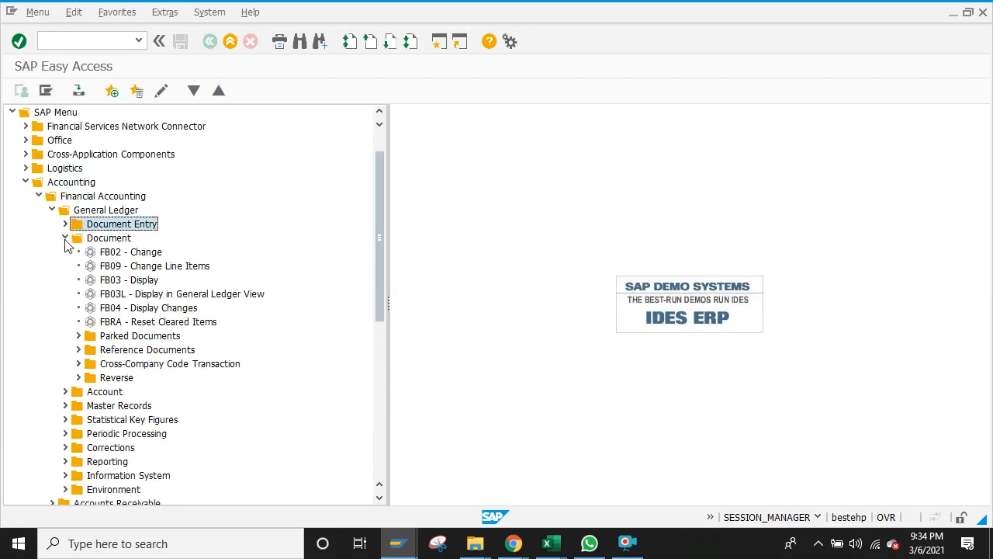
left_click(78, 350)
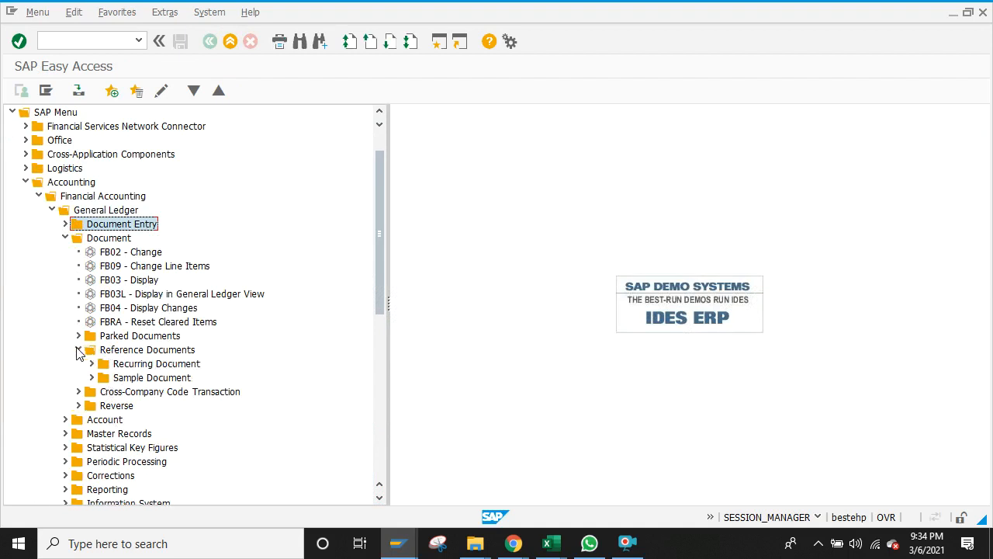
left_click(91, 378)
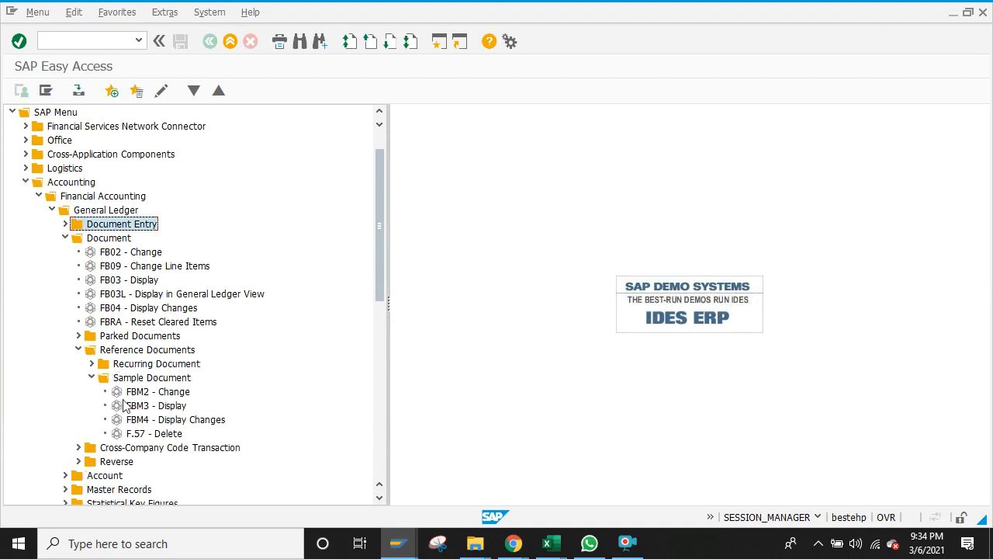
double_click(136, 420)
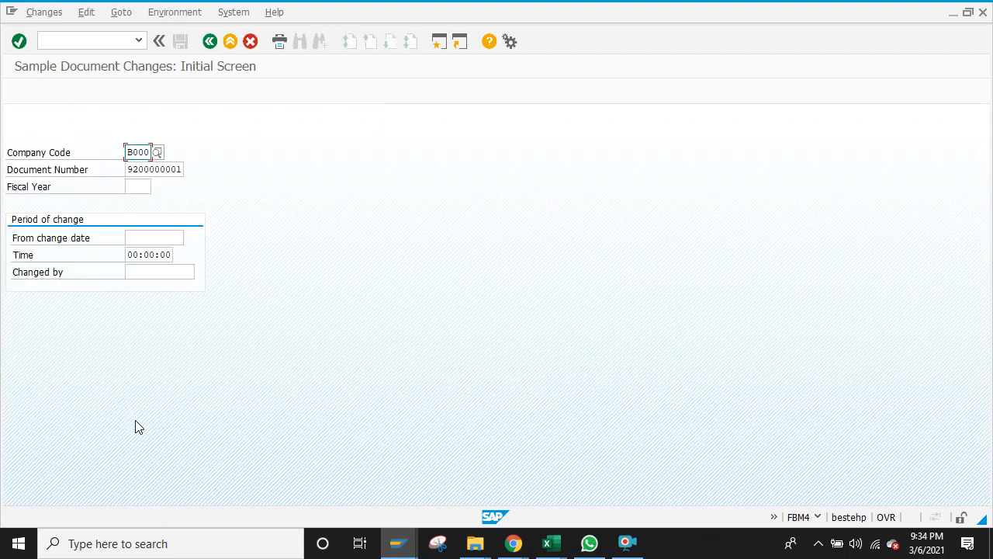
left_click(140, 187)
key("Return")
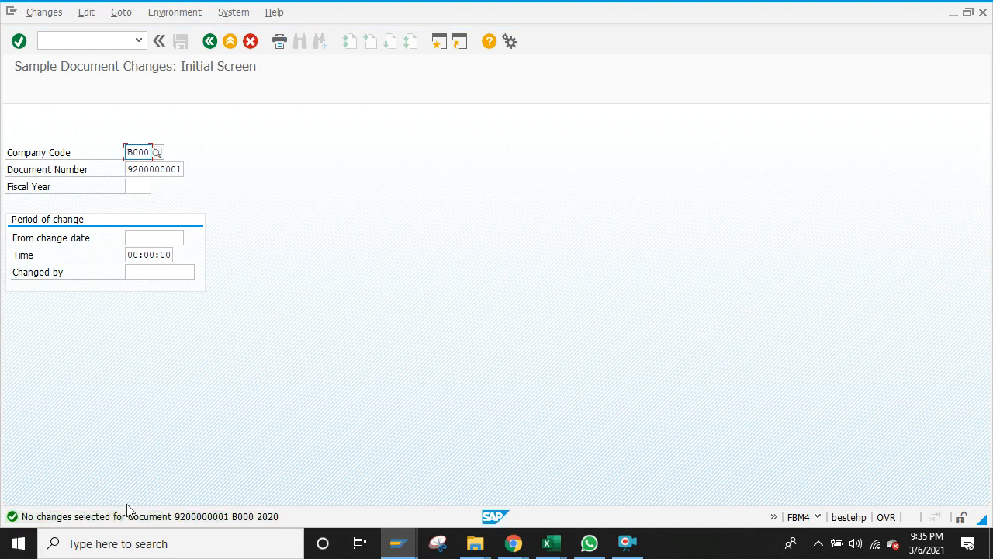
left_click(210, 42)
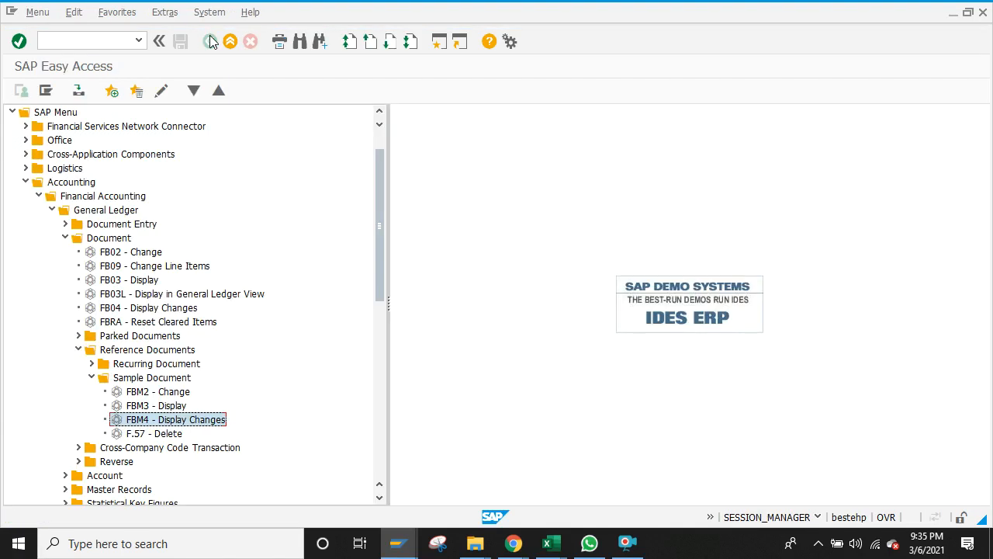
double_click(139, 379)
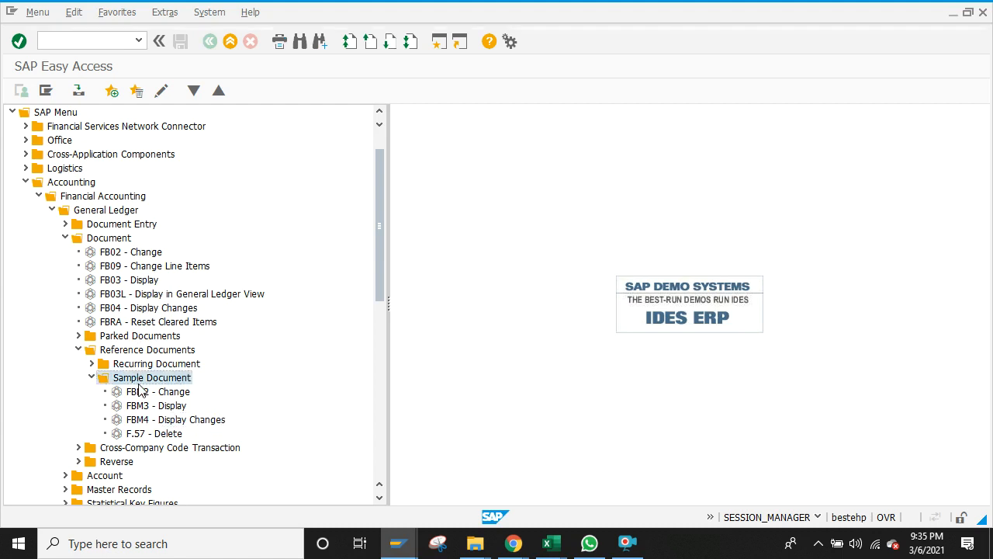
left_click(92, 378)
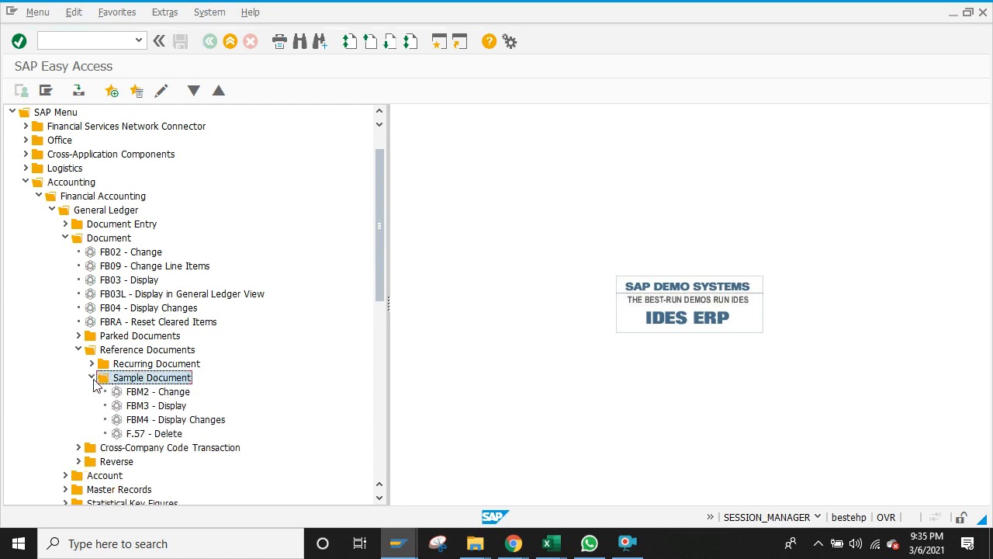
double_click(126, 393)
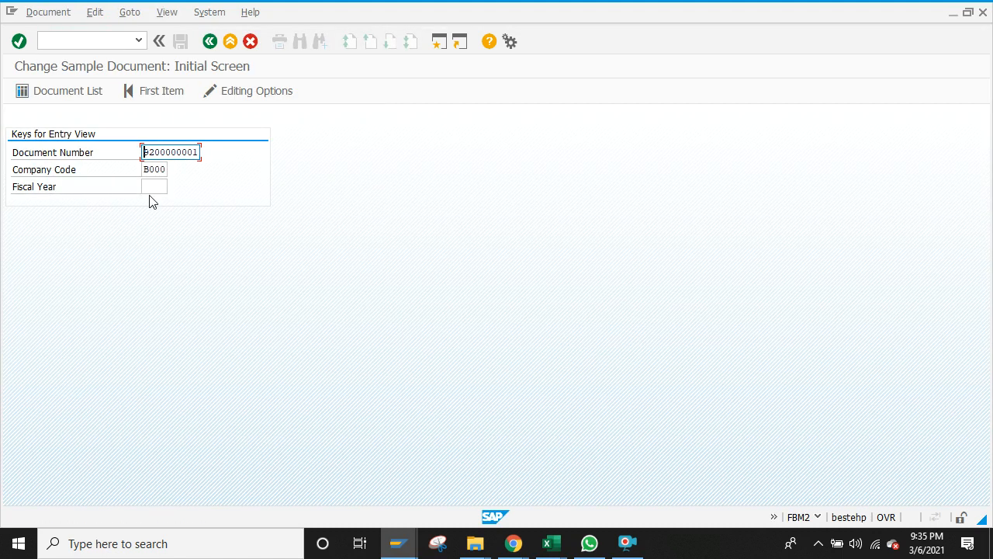
left_click(157, 187)
type("2020")
key("Return")
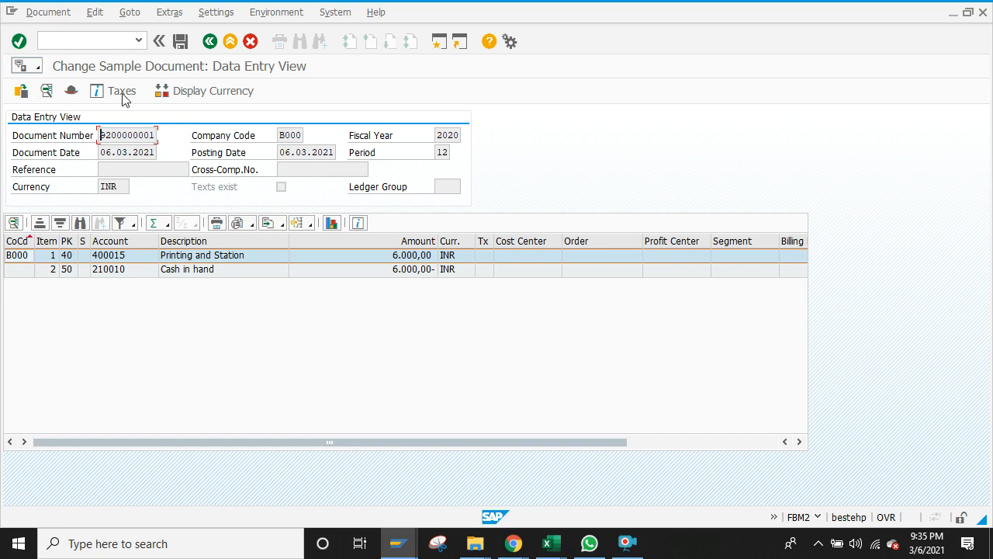
Step: Change the Printing and Stationery line item amount to 7.000,00 INR
double_click(244, 255)
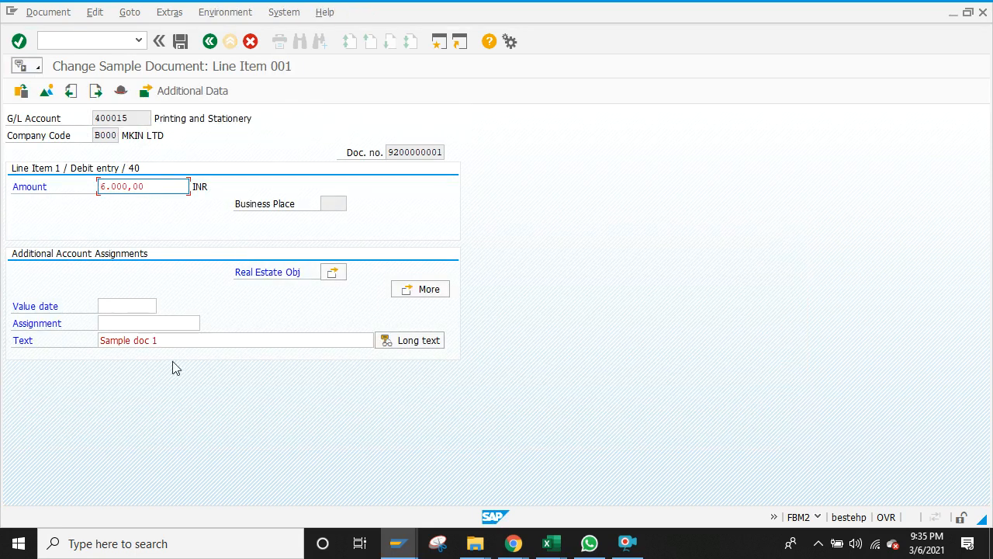
left_click(154, 304)
left_click(104, 188)
key("Return")
left_click(209, 41)
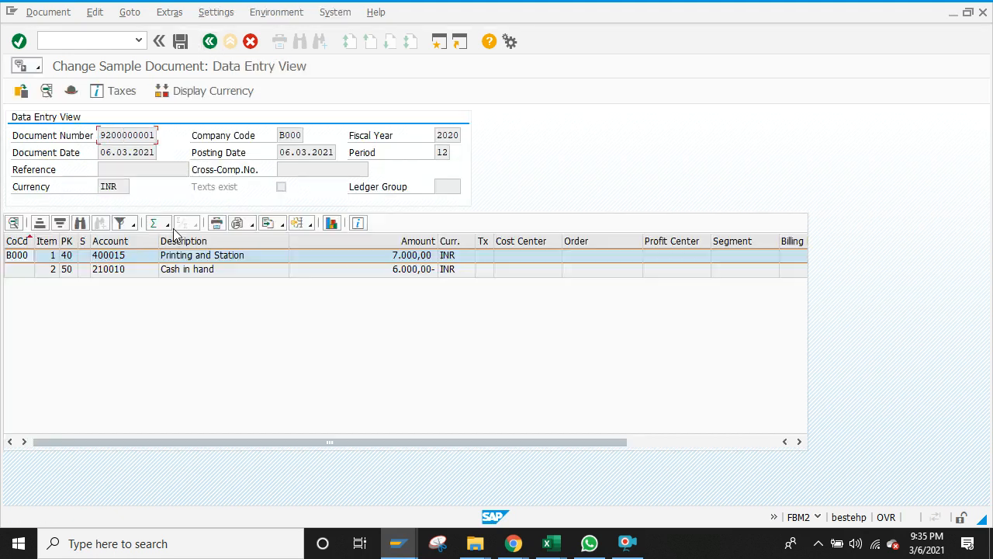
Step: Change the Cash in hand line item to 7.000,00 INR and save the sample document
double_click(223, 270)
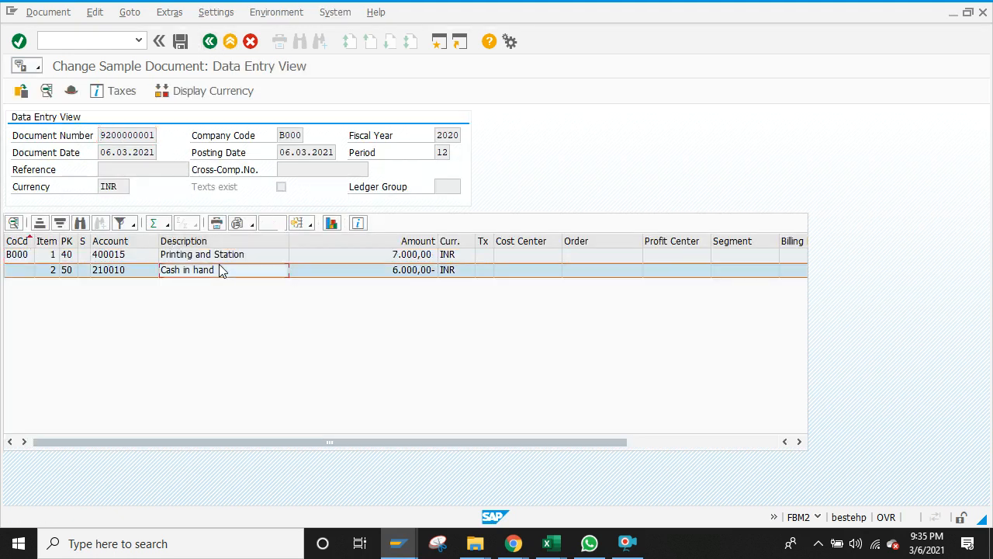
left_click(105, 186)
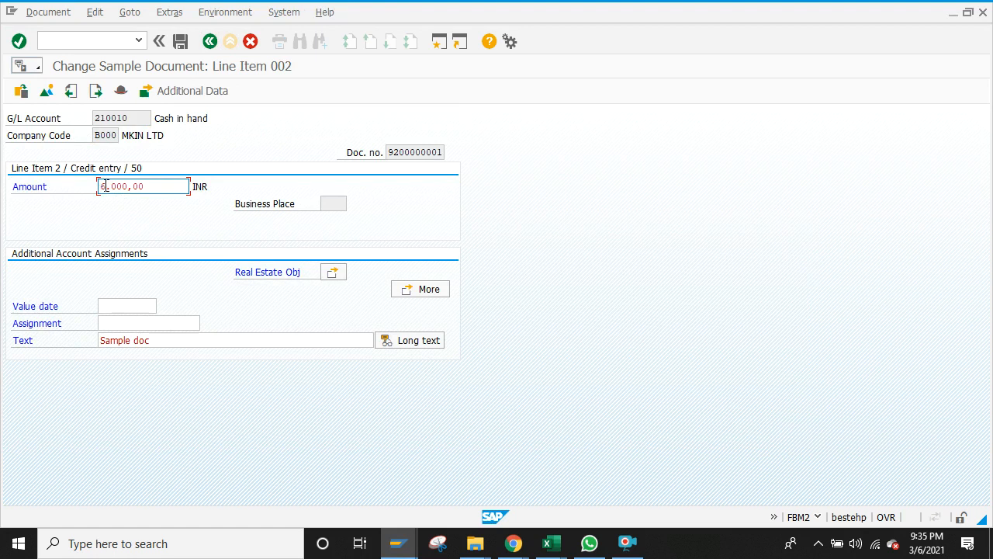
key("BackSpace")
left_click(210, 40)
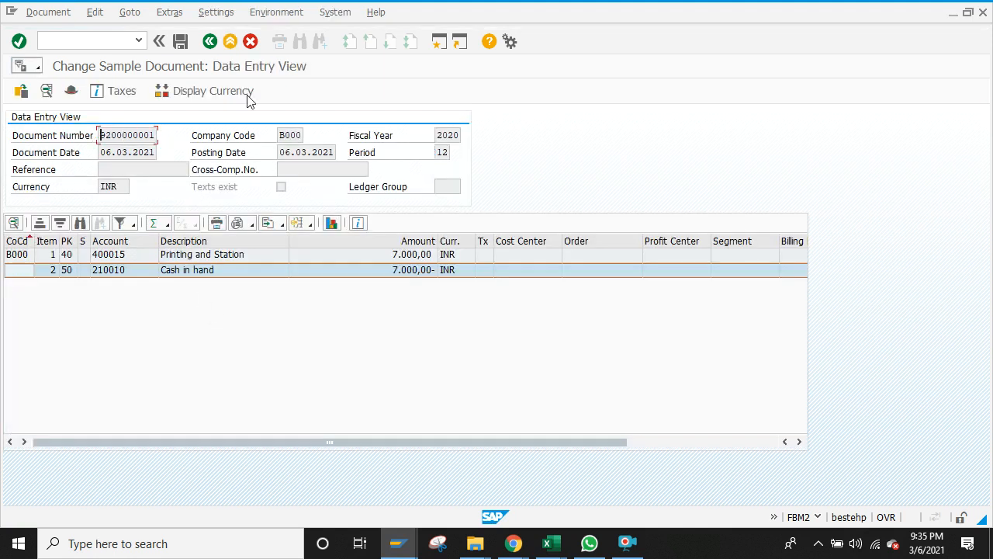
left_click(179, 40)
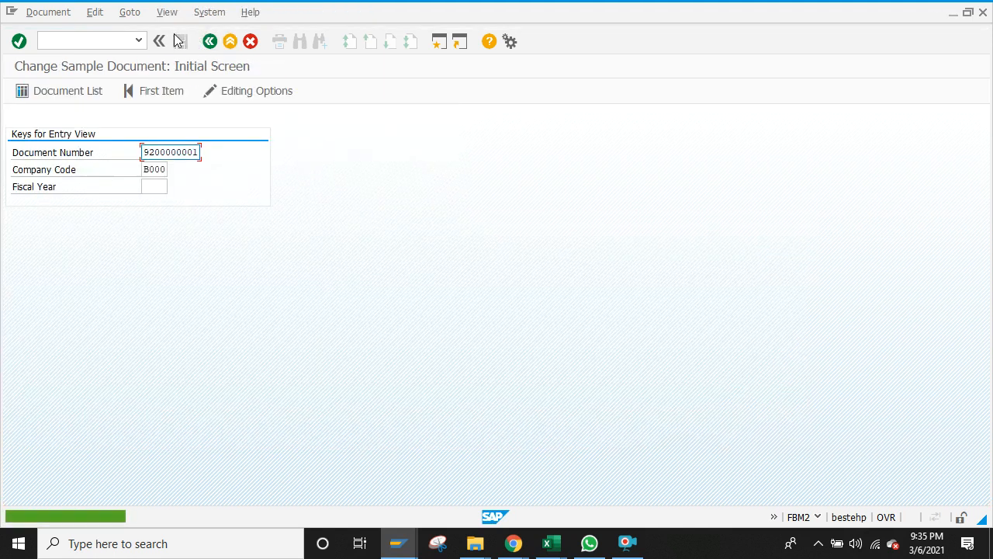
left_click(209, 41)
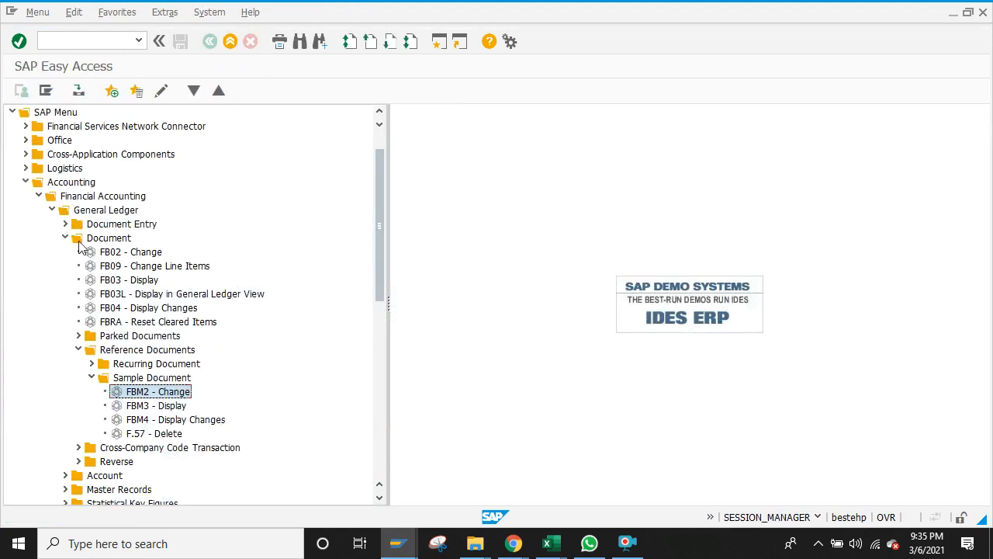
double_click(159, 423)
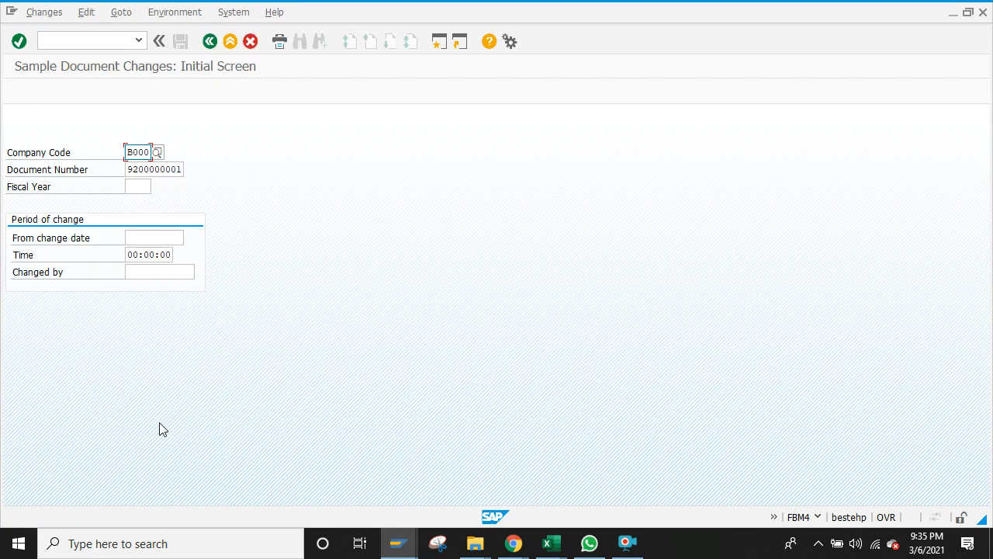
left_click(141, 187)
type("2020")
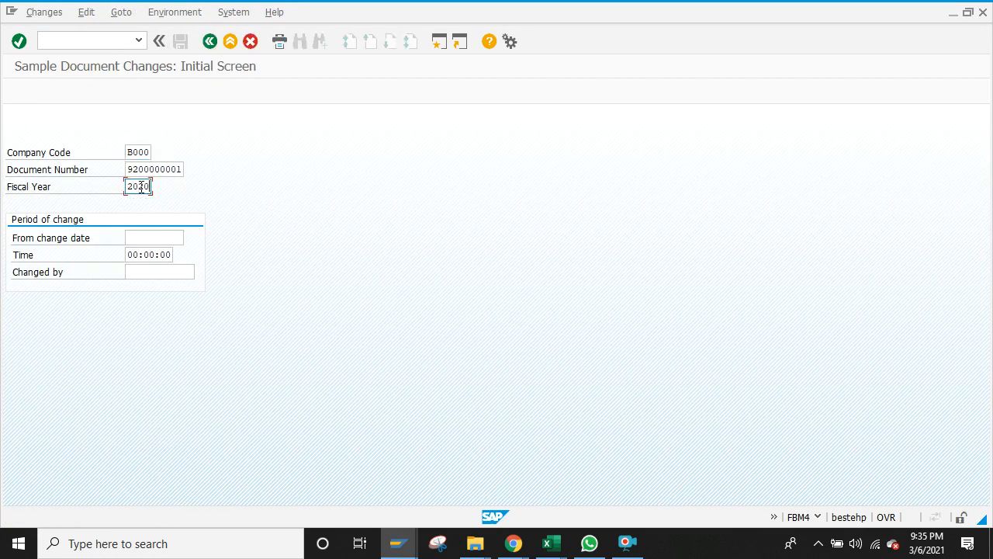
key("Return")
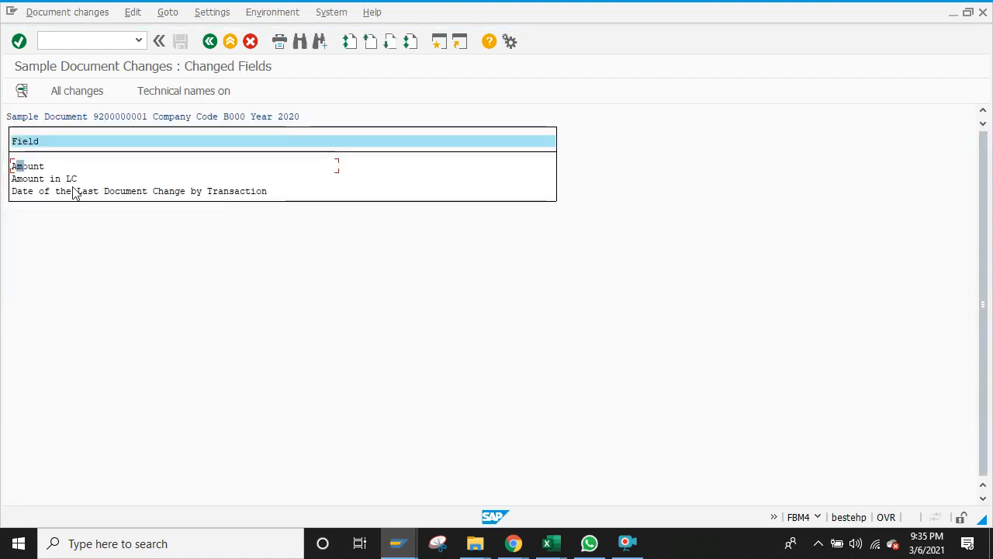
double_click(32, 168)
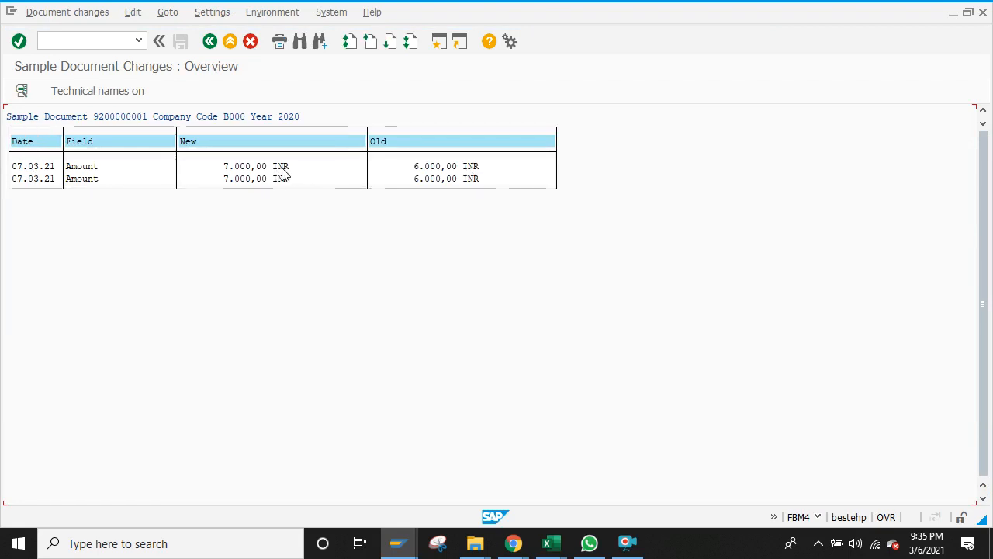
left_click(210, 42)
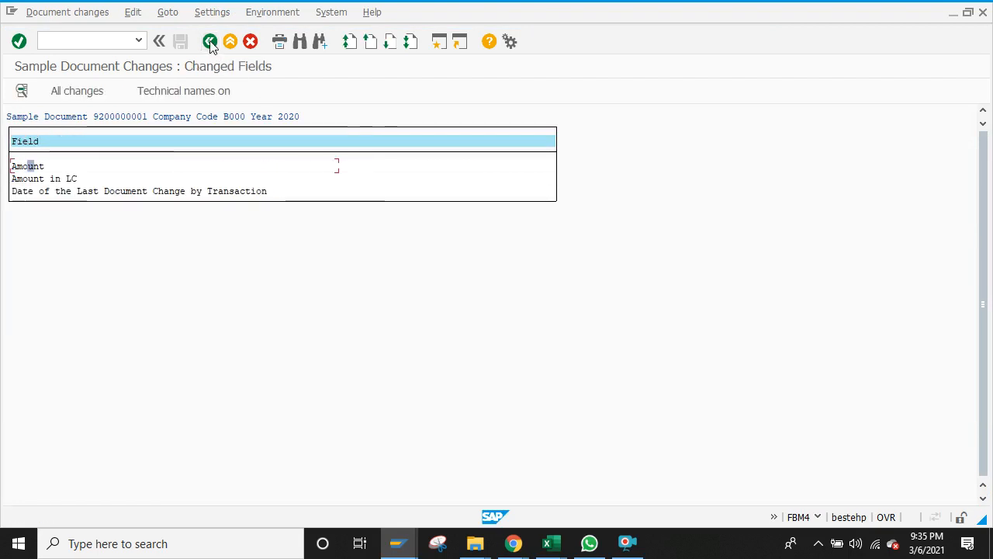
left_click(210, 42)
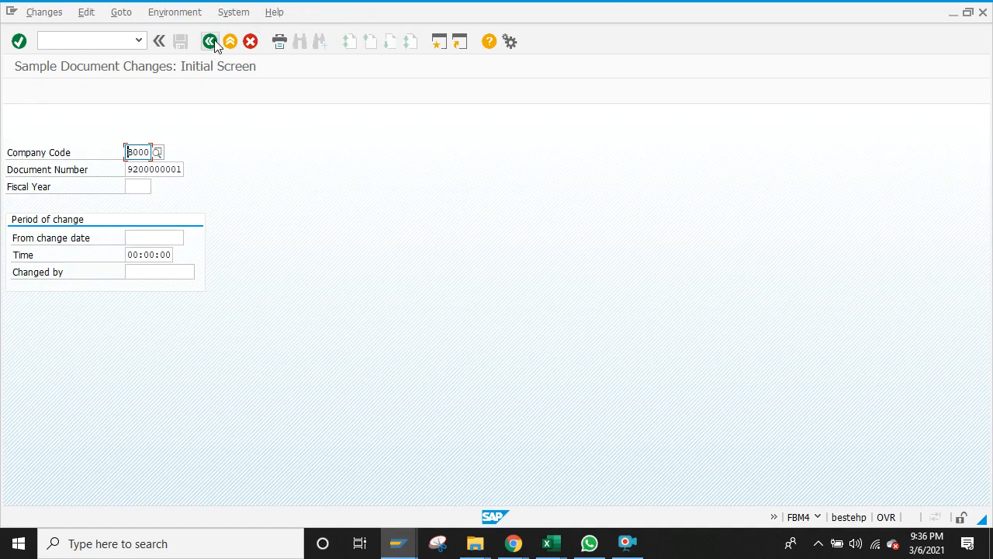
left_click(210, 42)
left_click(118, 38)
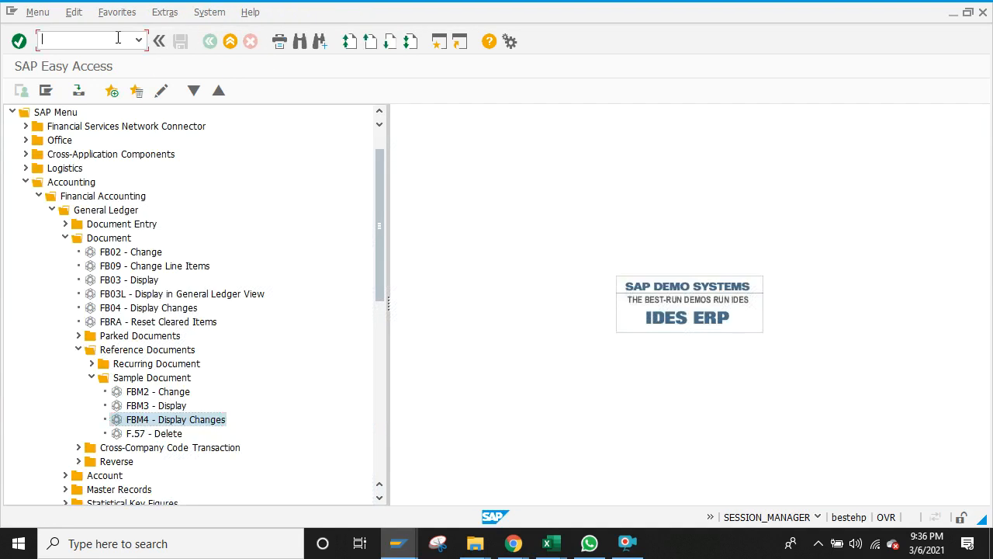
type("fbr2")
key("Return")
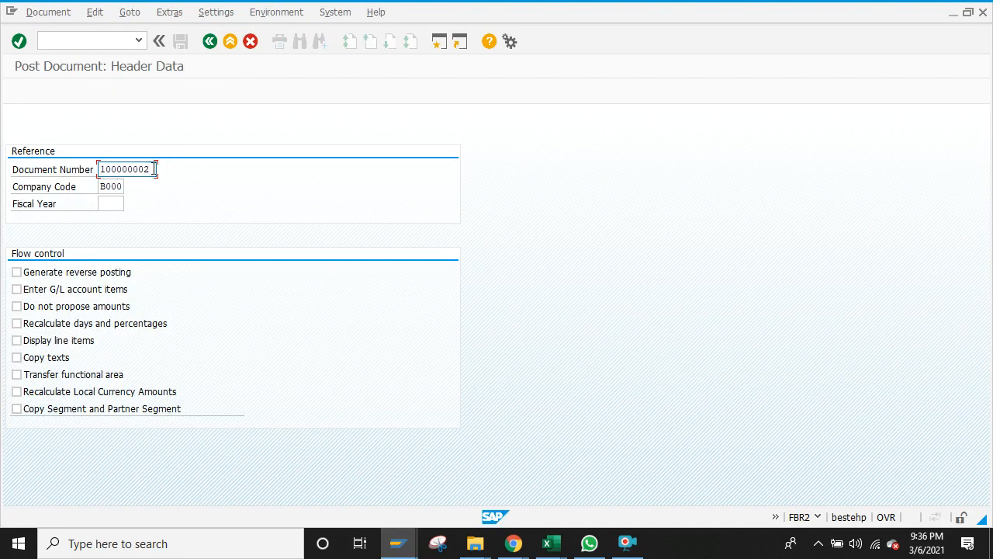
left_click(117, 202)
type("2020")
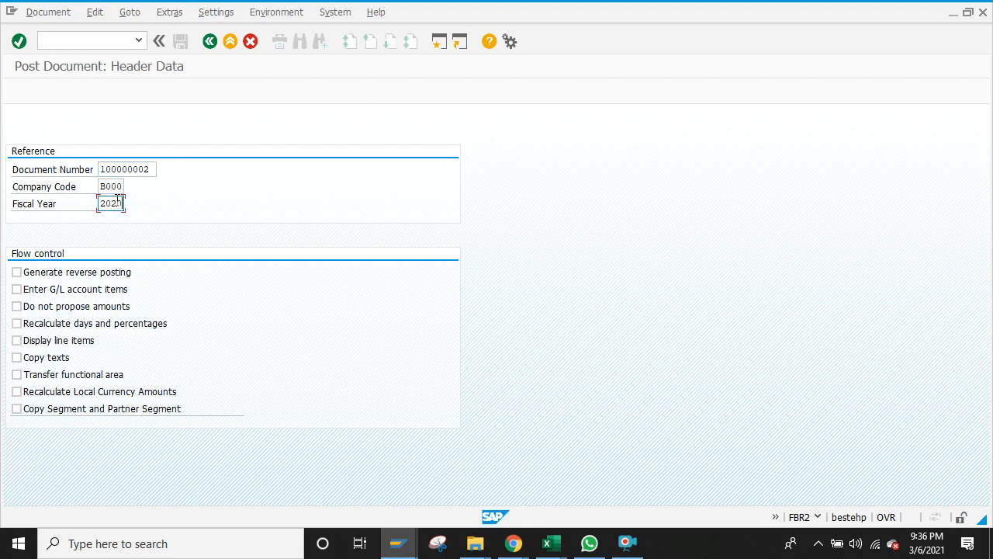
left_click(17, 290)
left_click(16, 341)
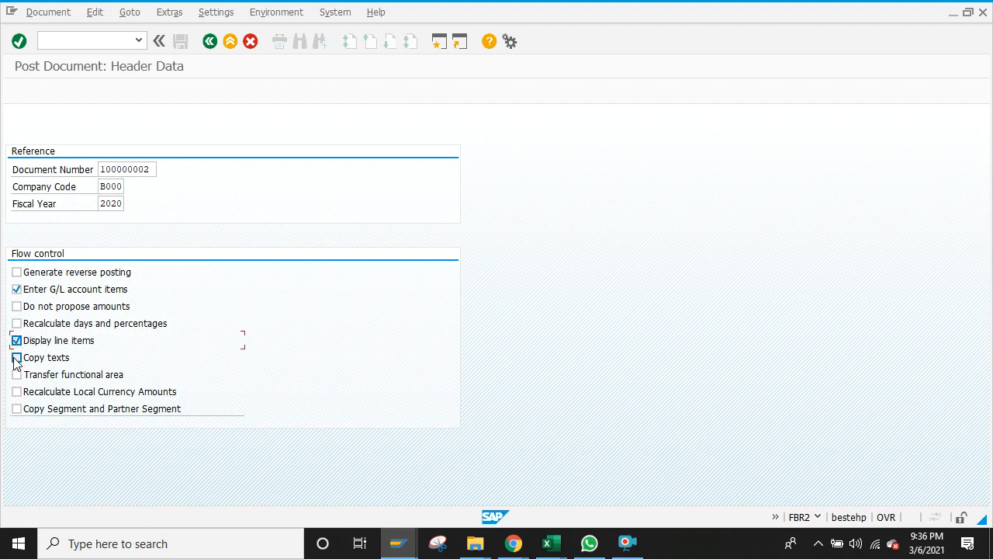
left_click(17, 359)
left_click(16, 357)
left_click(16, 340)
left_click(17, 290)
left_click(151, 170)
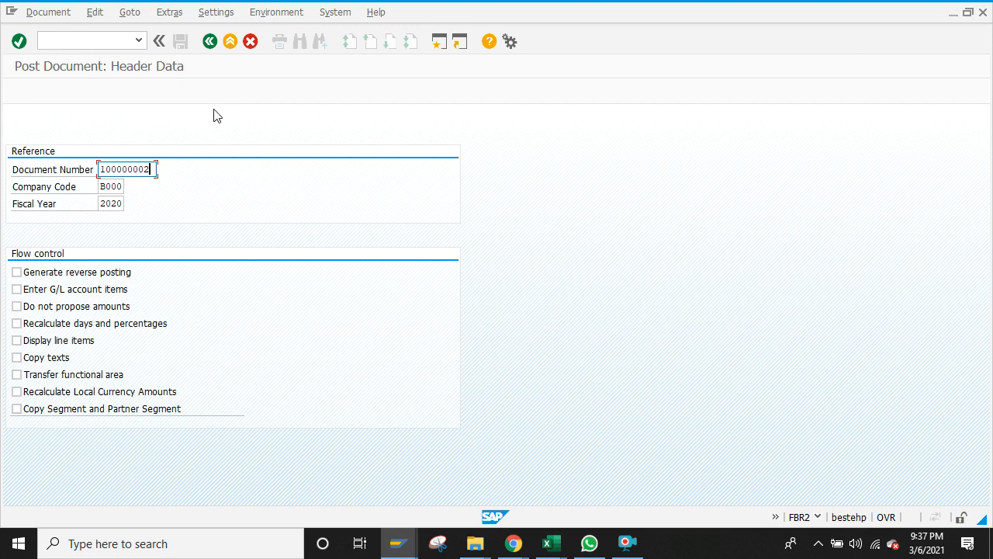
left_click(209, 40)
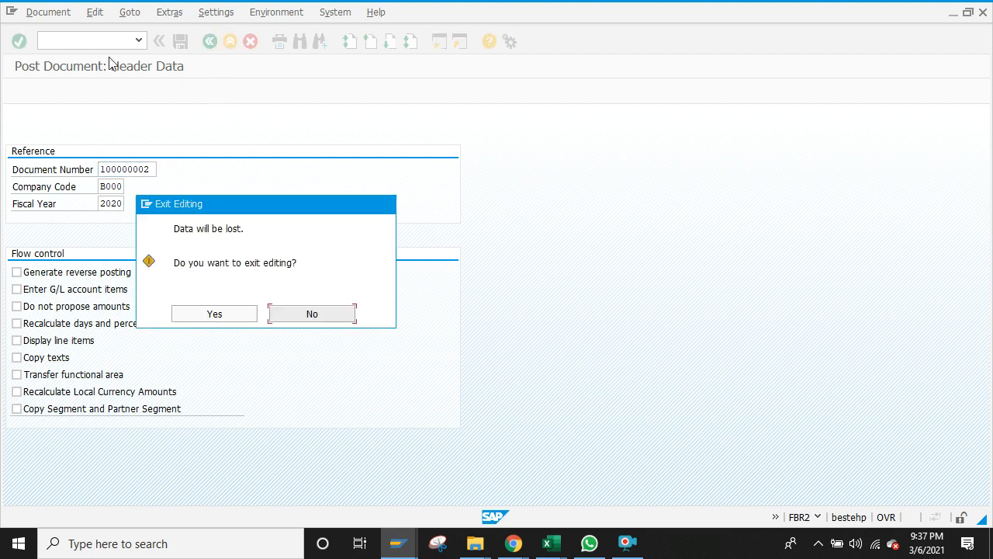
left_click(215, 314)
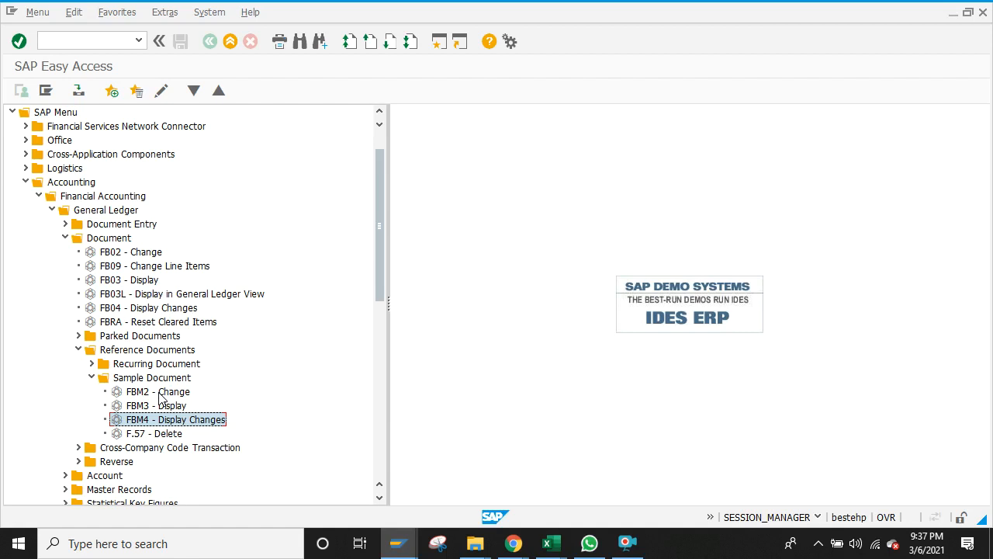
left_click(123, 41)
type("fbr2")
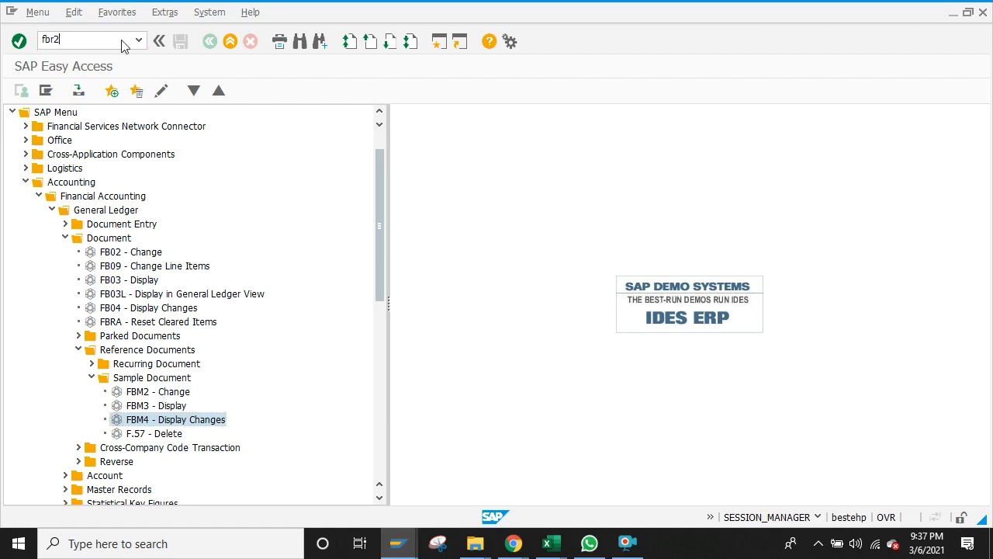
Step: Start FBR2 and back out, then refresh the FBL3N G/L account line item list
key("Return")
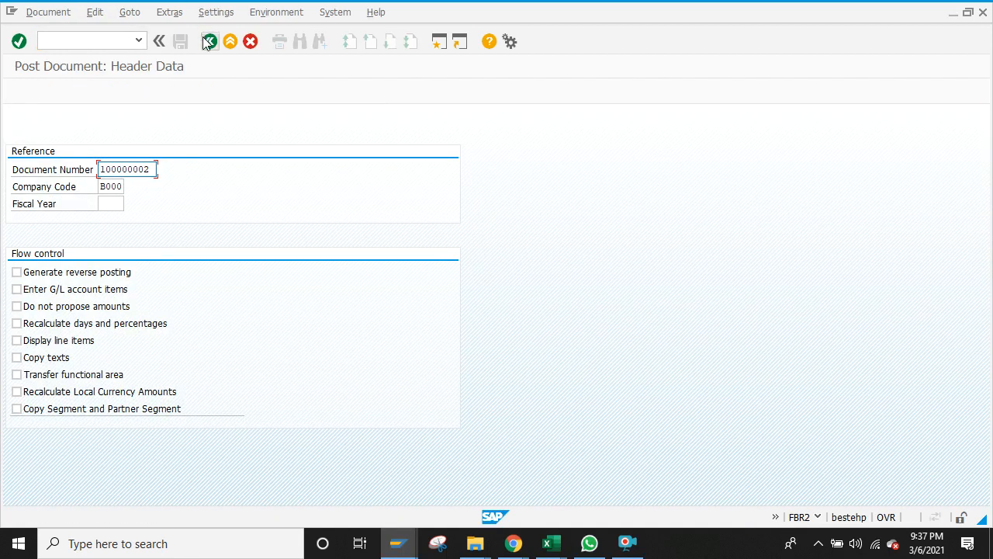
left_click(209, 43)
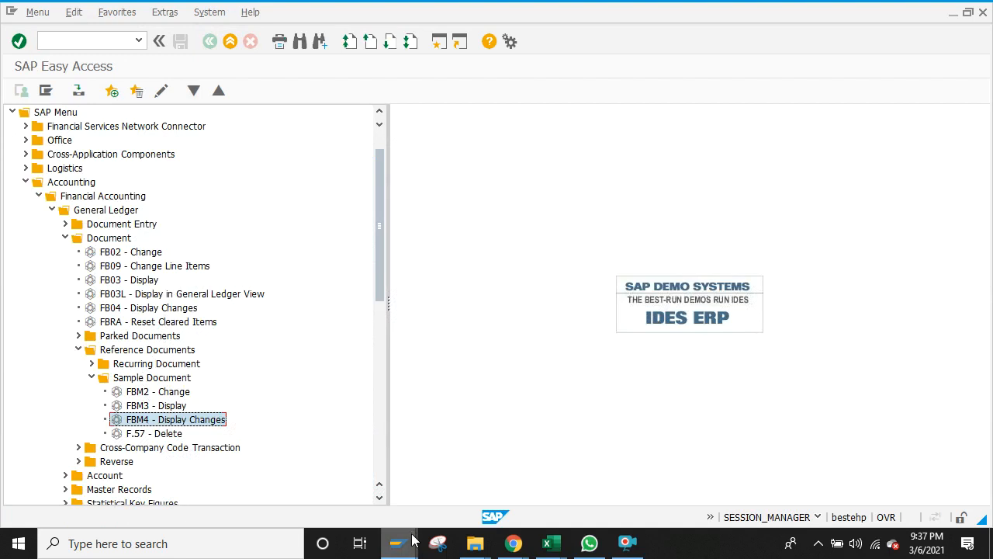
mouse_move(404, 551)
left_click(443, 486)
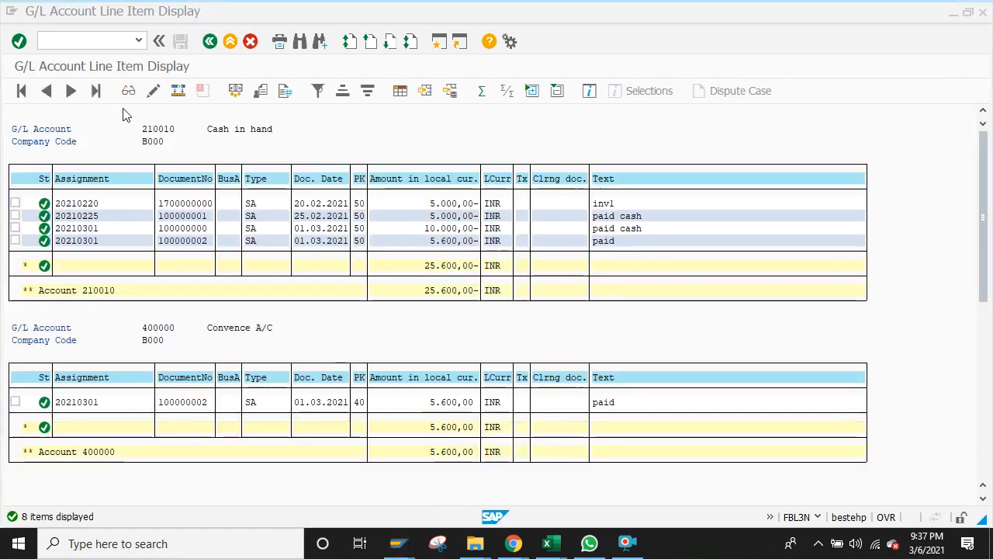
left_click(35, 12)
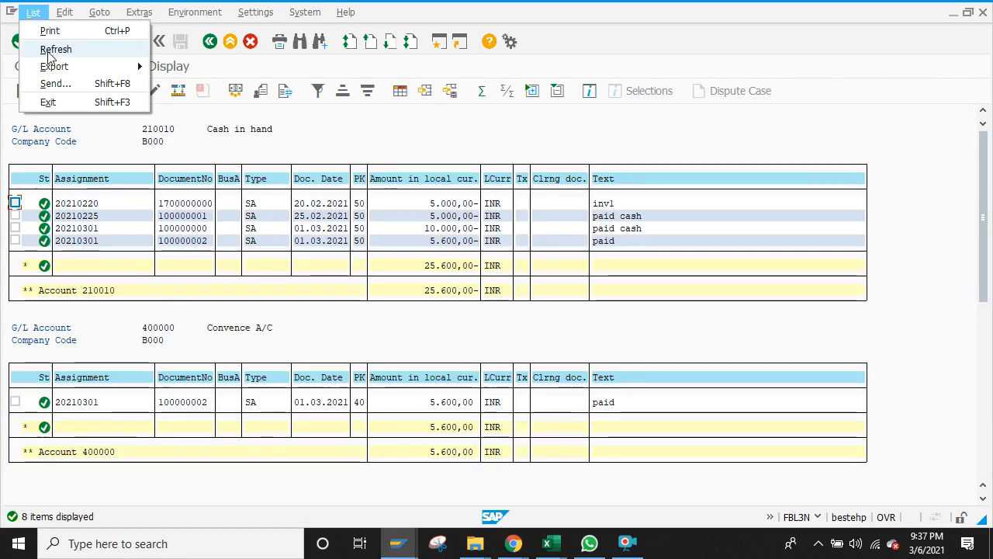
left_click(46, 46)
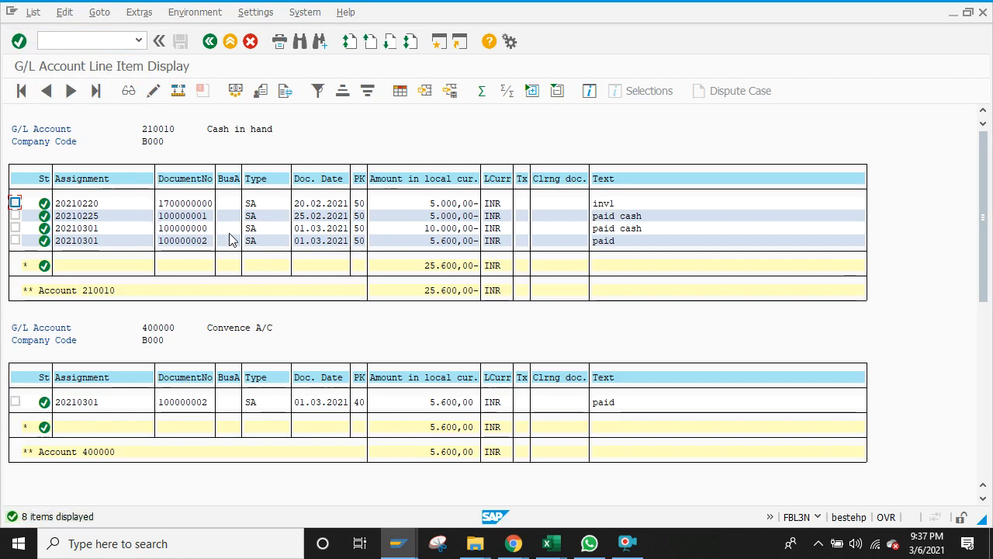
Step: From the Document List window, return to the sample document display and start FBR2
left_click(396, 543)
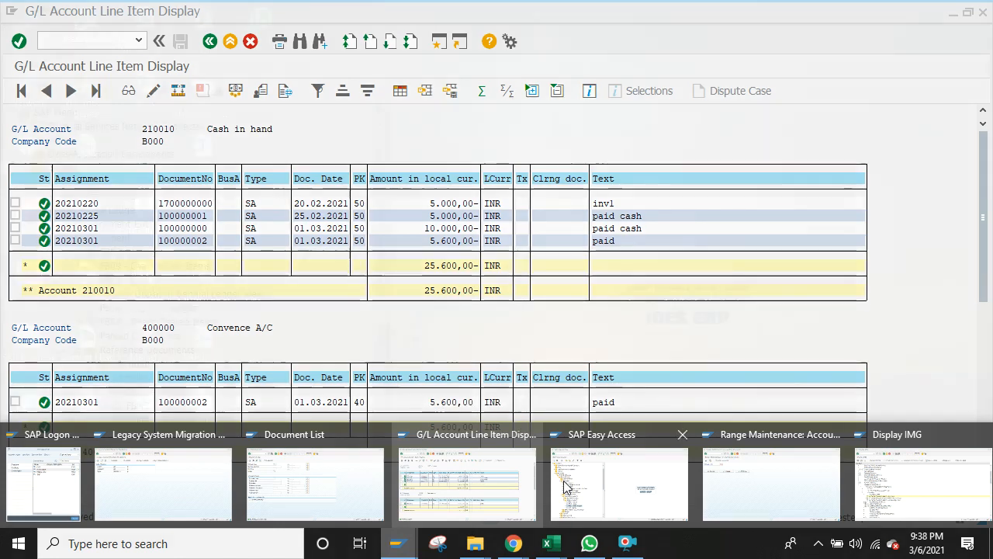
mouse_move(610, 488)
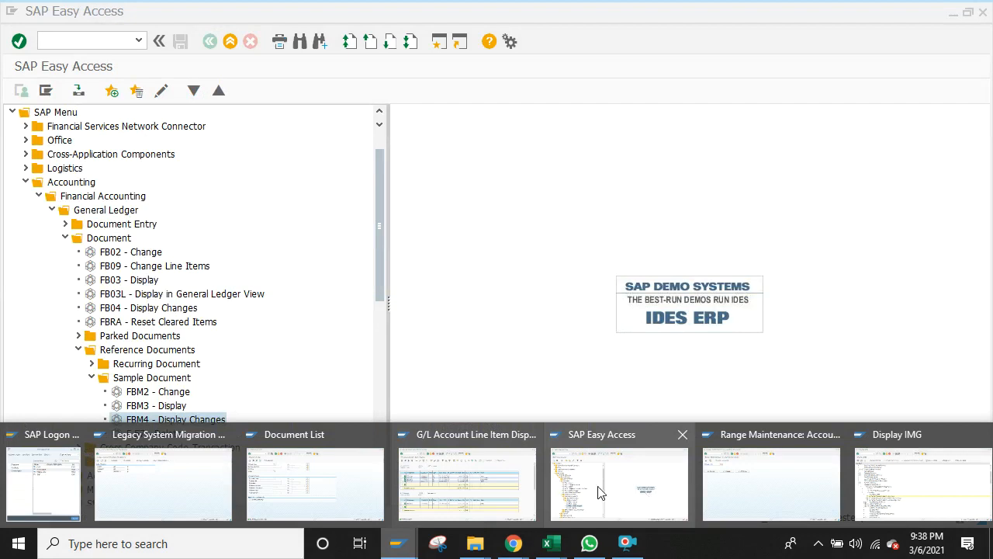
mouse_move(757, 482)
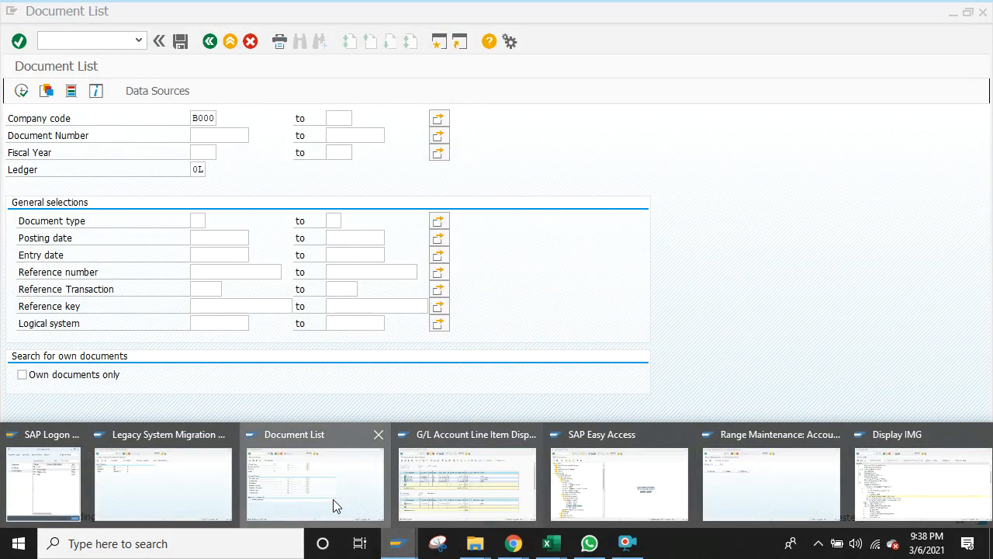
left_click(334, 505)
left_click(209, 42)
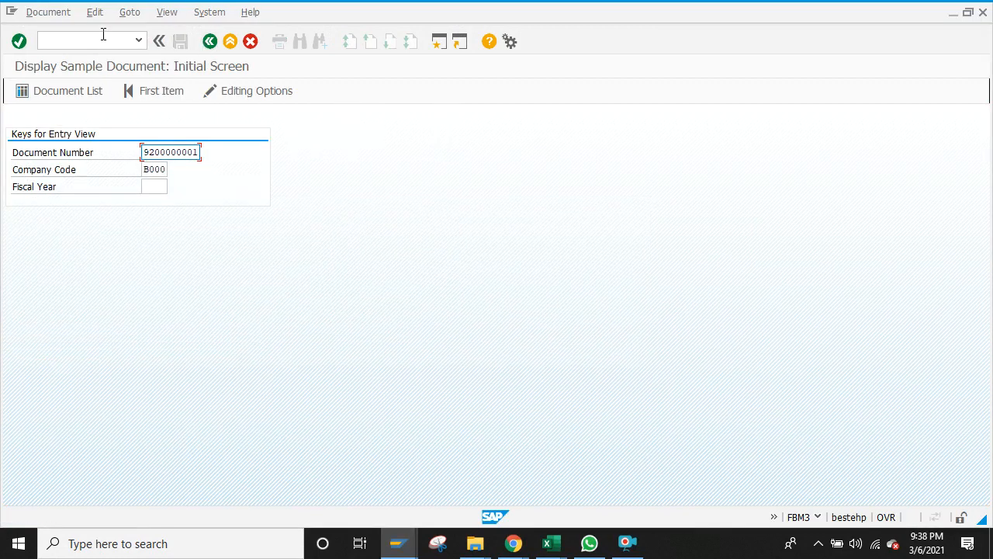
left_click(103, 38)
key("Return")
left_click(151, 165)
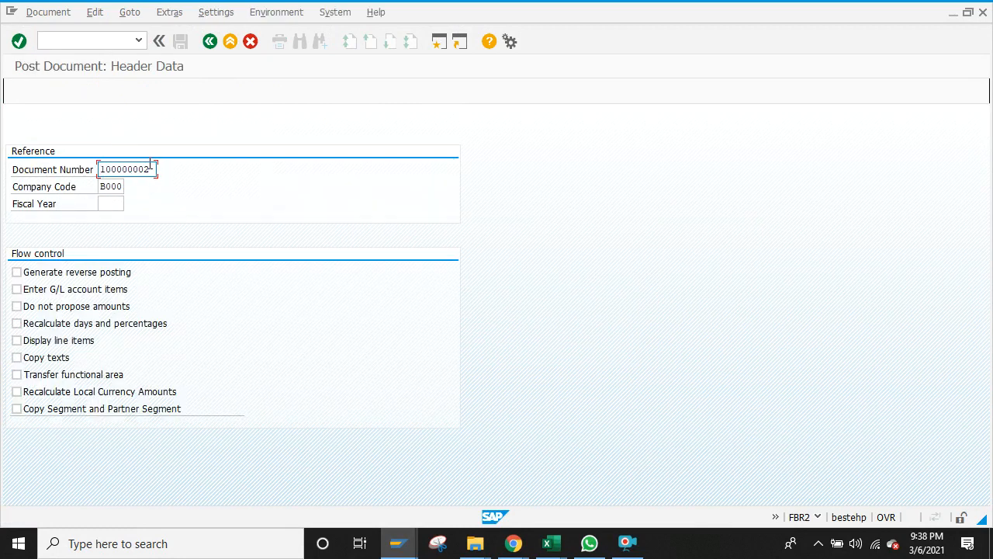
key("BackSpace")
key("BackSpace")
key("BackSpace")
key("BackSpace")
key("BackSpace")
key("BackSpace")
key("BackSpace")
key("BackSpace")
key("BackSpace")
type("9")
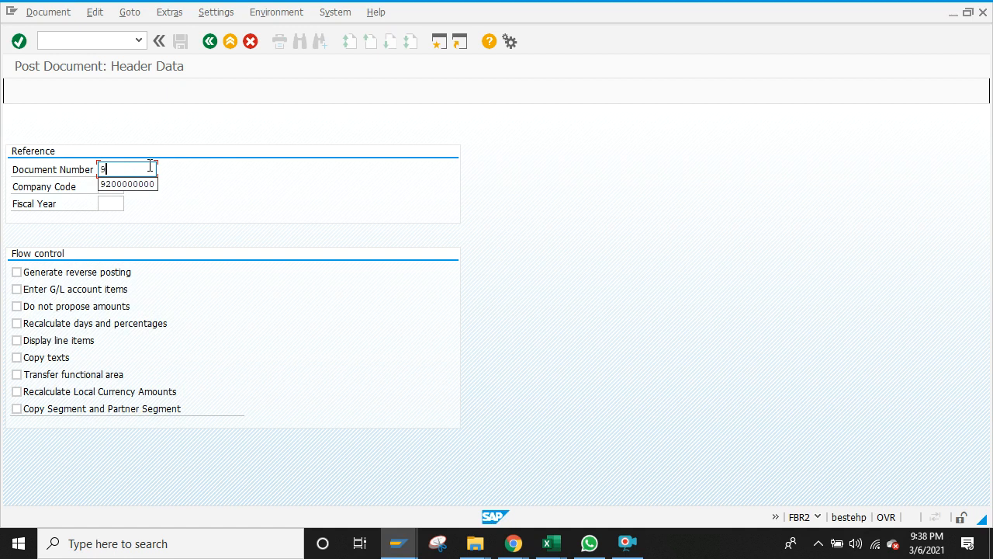
left_click(153, 185)
key("BackSpace")
type("1")
left_click(117, 204)
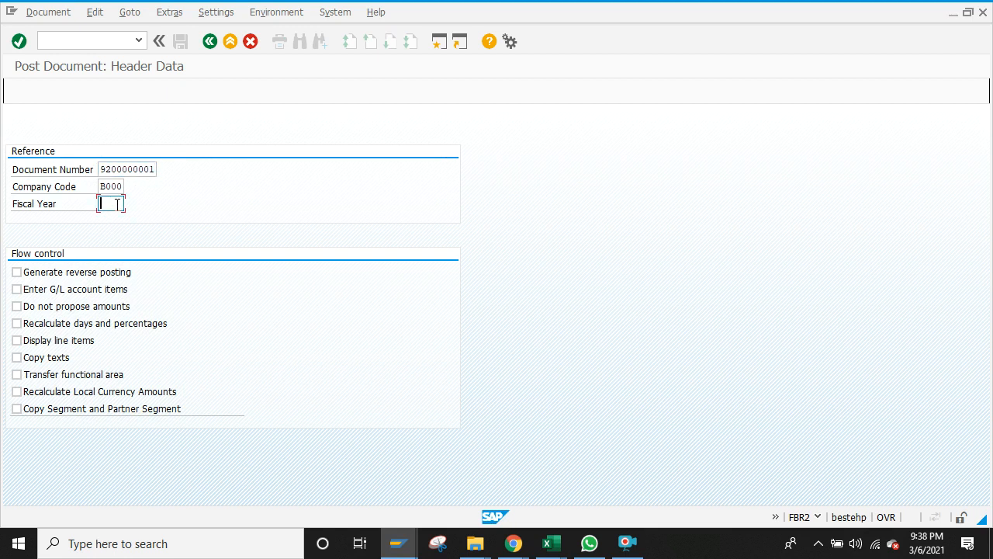
type("2020")
Step: Tick Enter G/L account items and open the new document's header
left_click(28, 291)
left_click(17, 341)
left_click(16, 357)
left_click(18, 41)
left_click(127, 168)
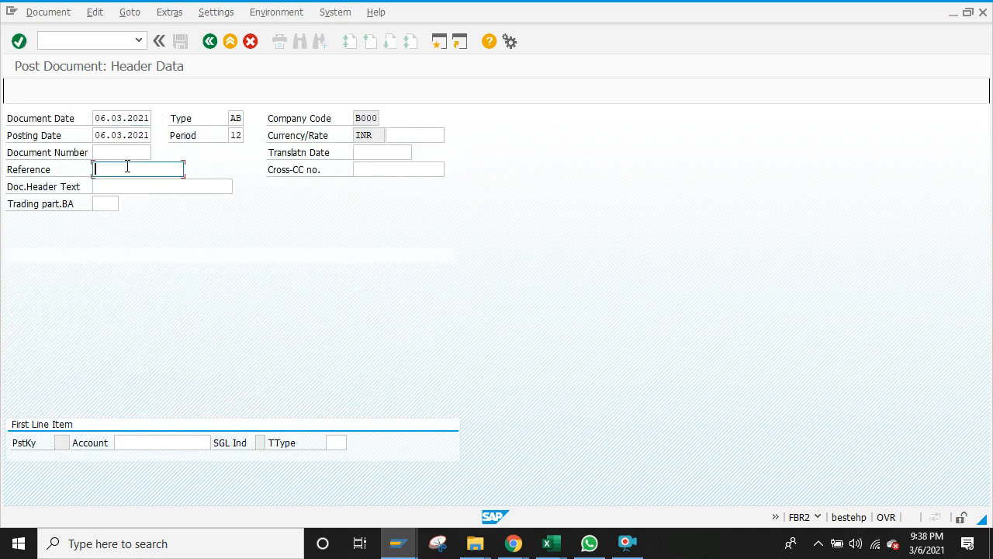
type("92")
left_click(126, 184)
key("BackSpace")
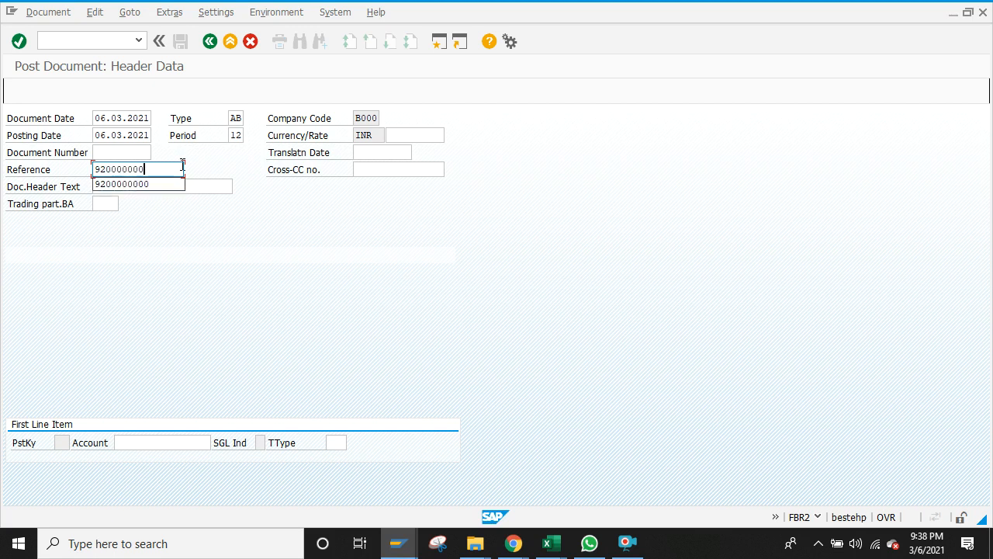
type("1")
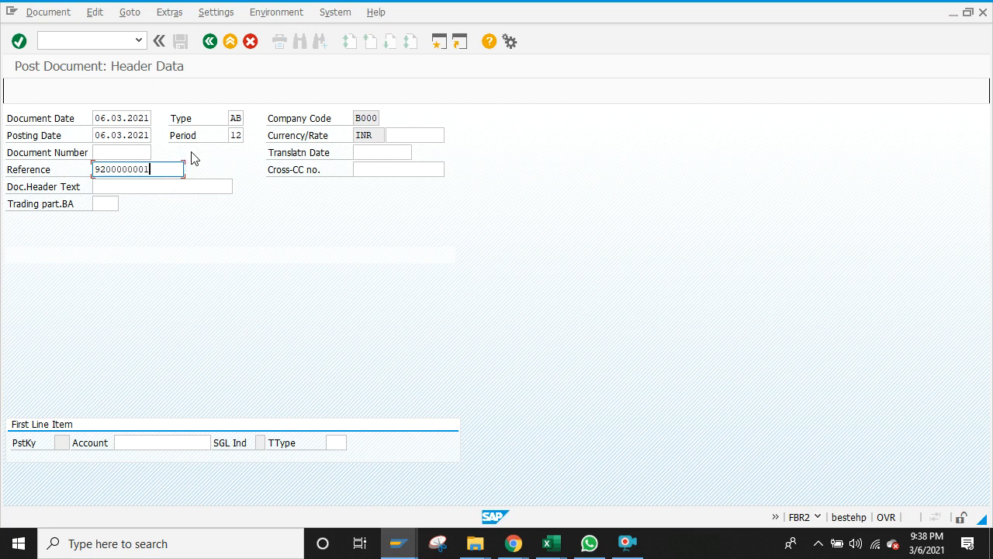
left_click(242, 118)
key("BackSpace")
key("BackSpace")
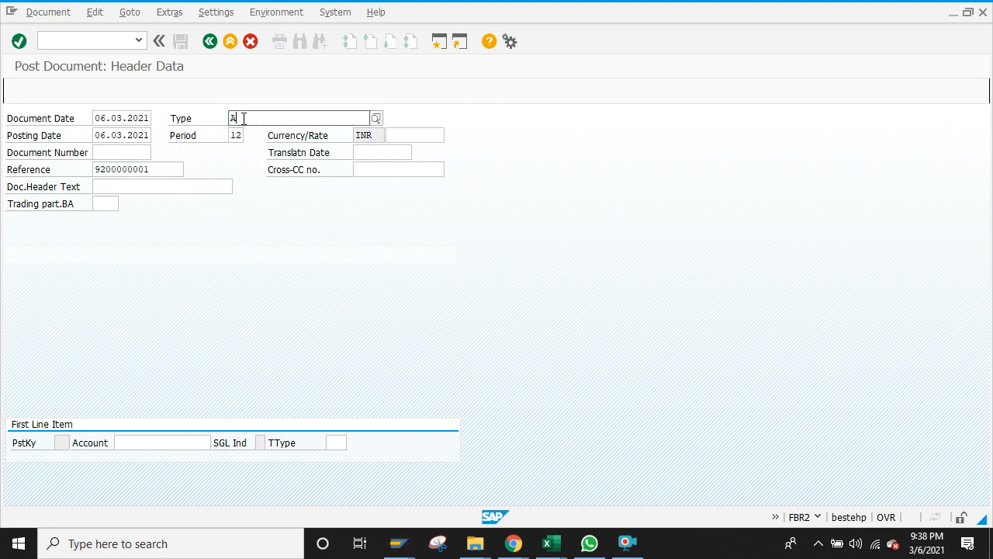
type("SA")
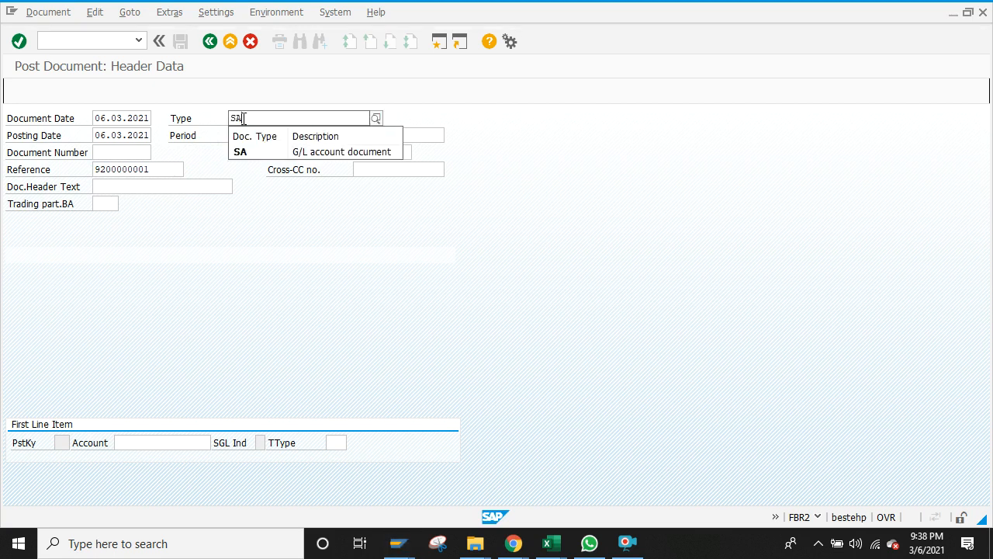
left_click(256, 152)
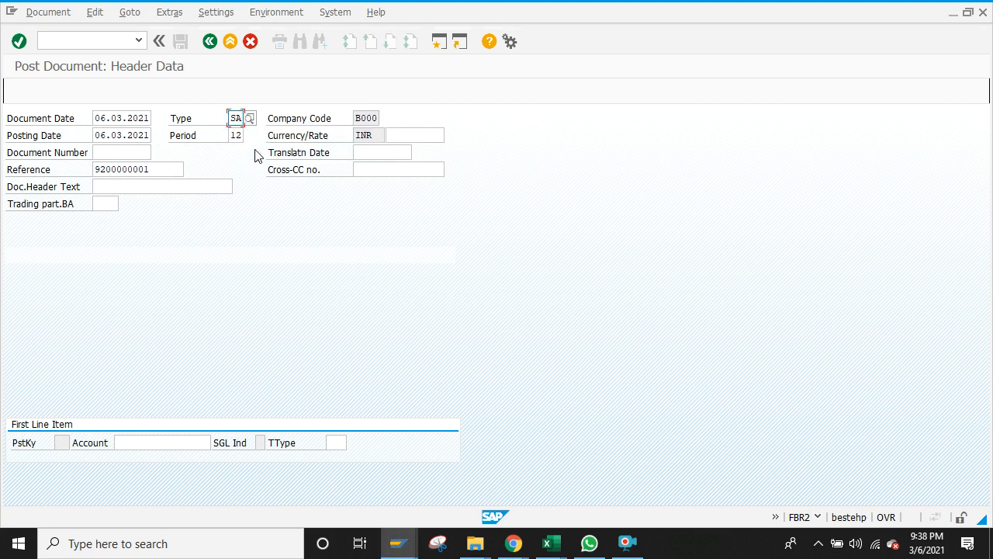
key("Return")
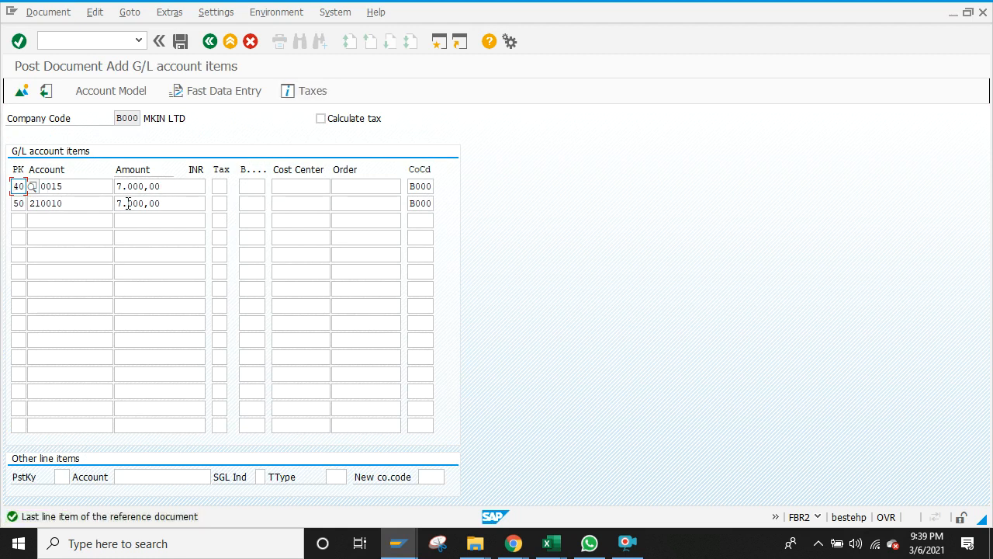
Step: Simulate the posting and add the text 'Paid' to line item 001
left_click(48, 14)
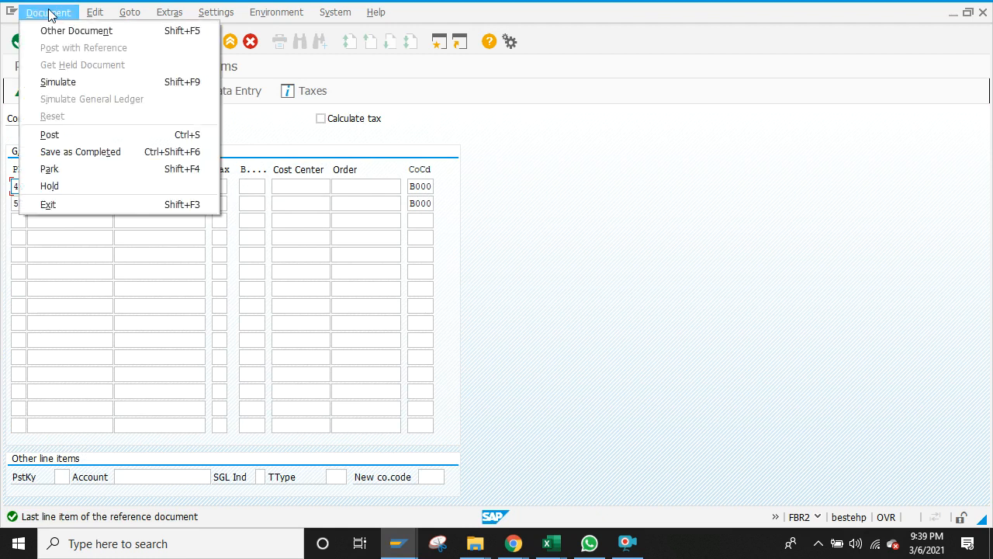
left_click(53, 83)
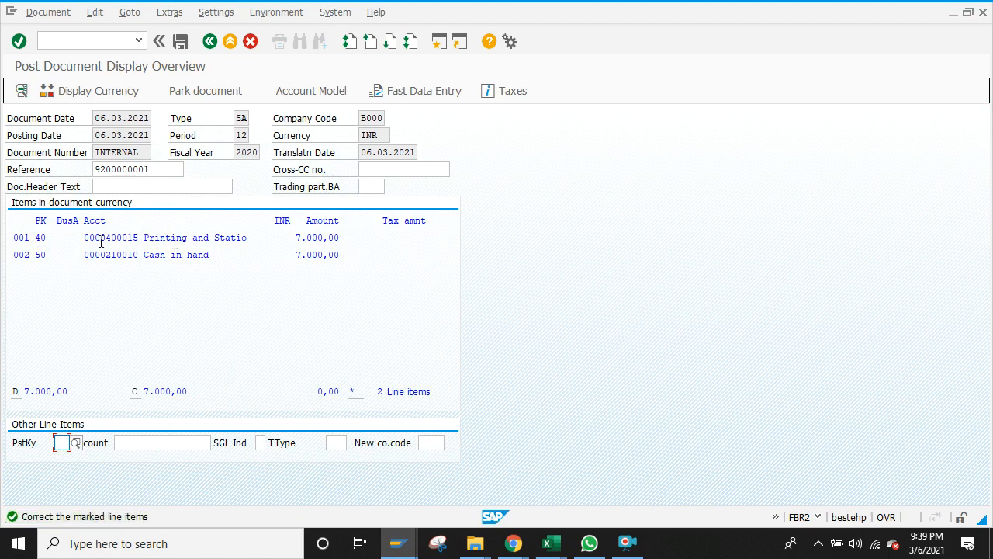
double_click(199, 237)
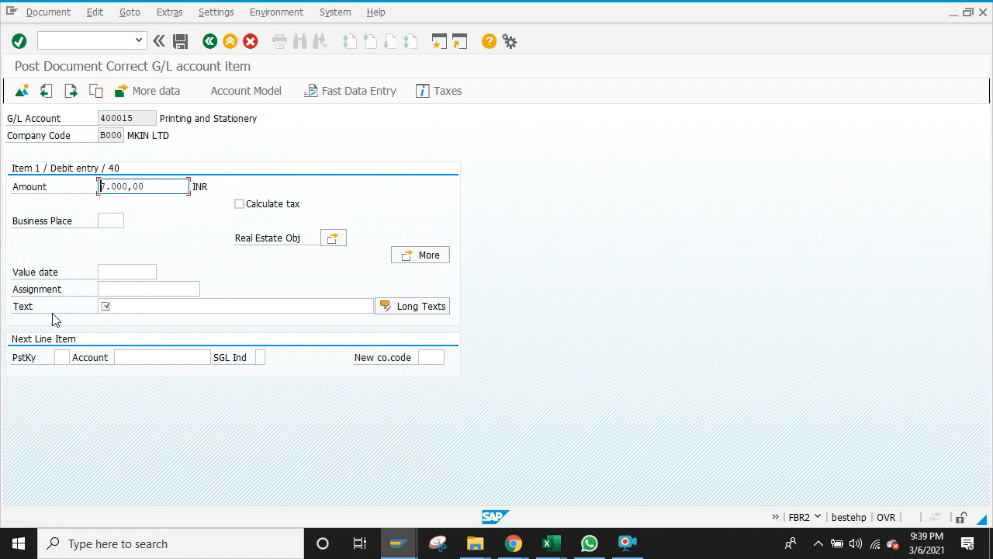
left_click(164, 309)
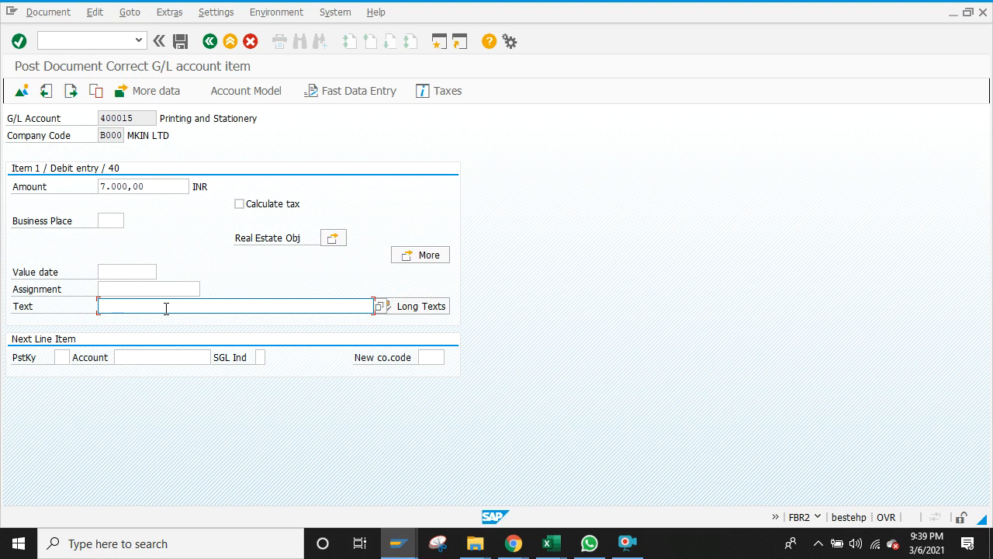
type("Paid")
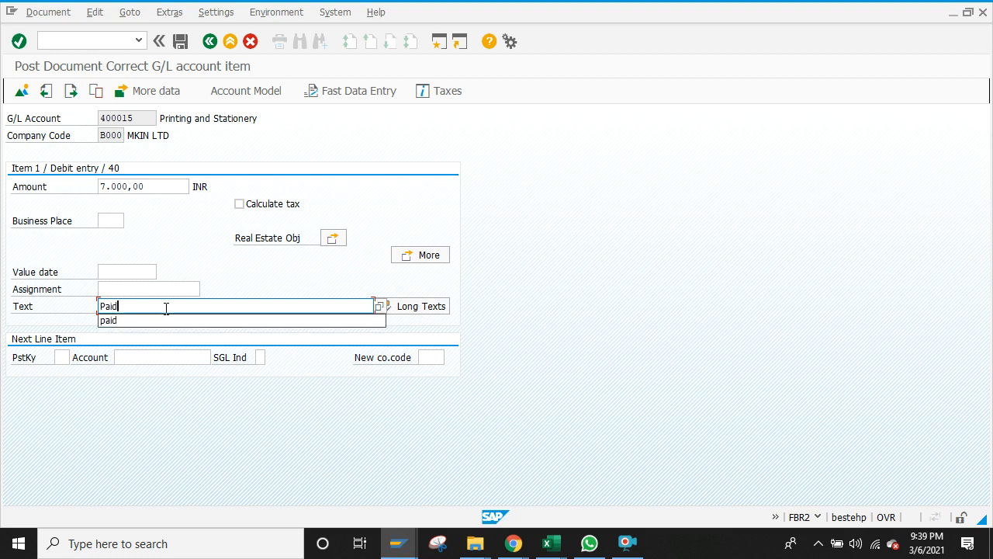
left_click(210, 42)
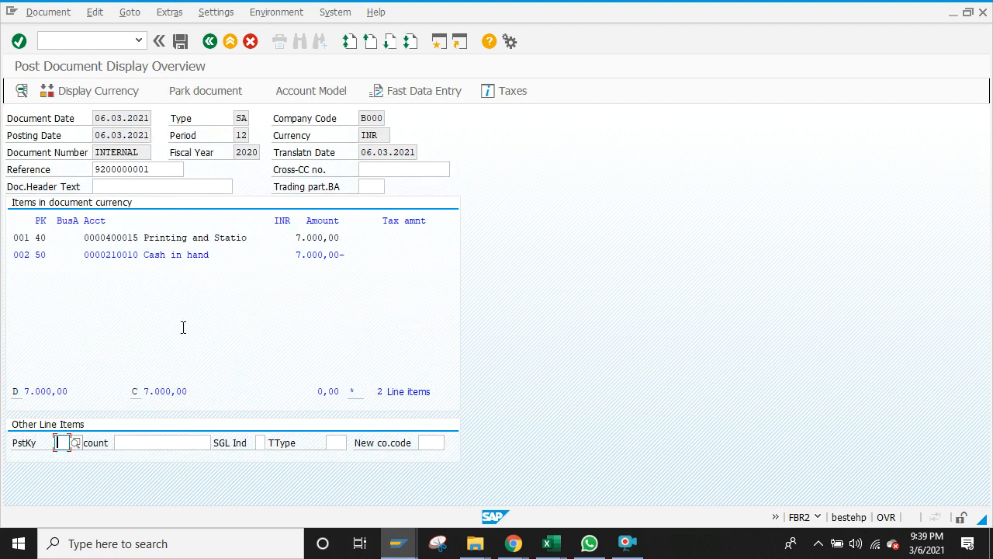
Step: Add text 'paid' to the Cash in hand line item, simulate again, and post as 100000003
double_click(170, 256)
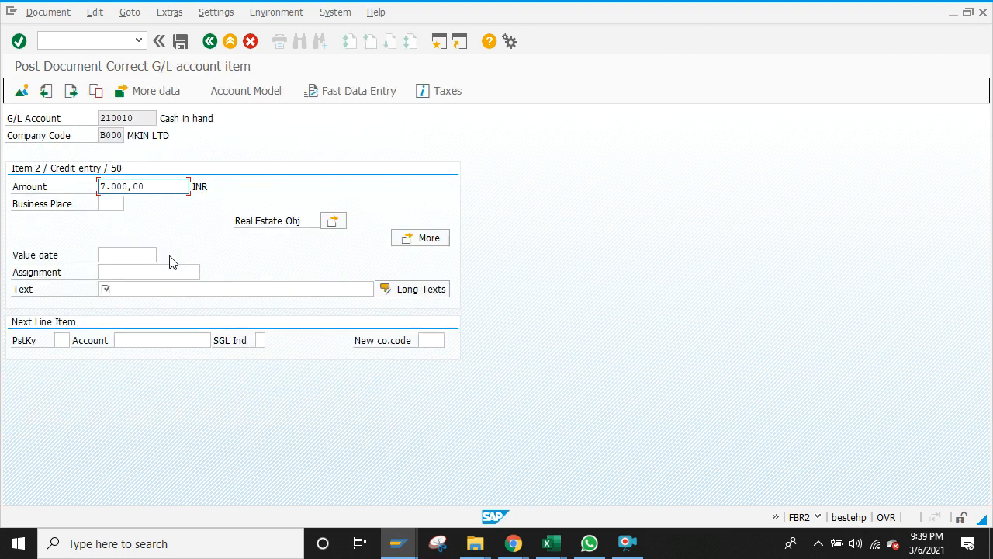
left_click(160, 288)
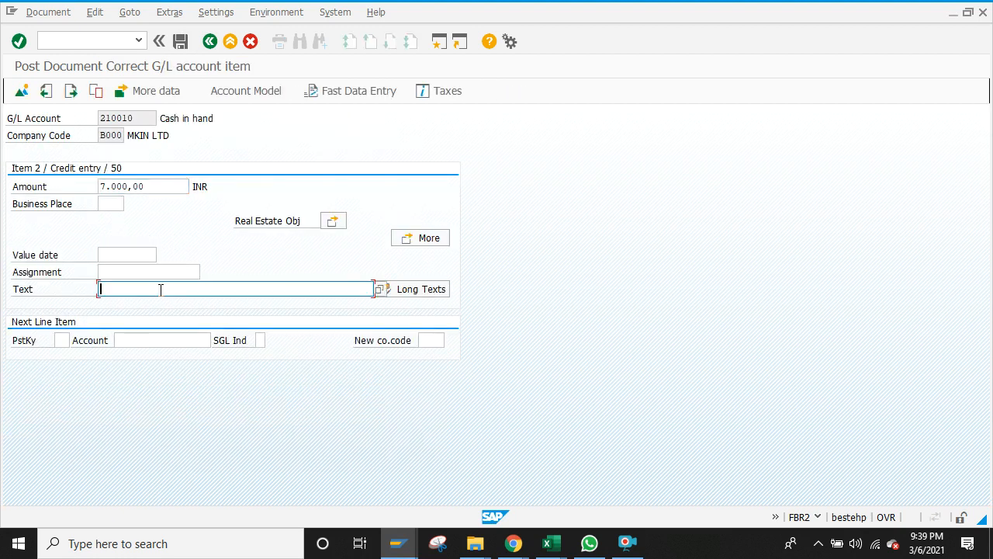
type("paid")
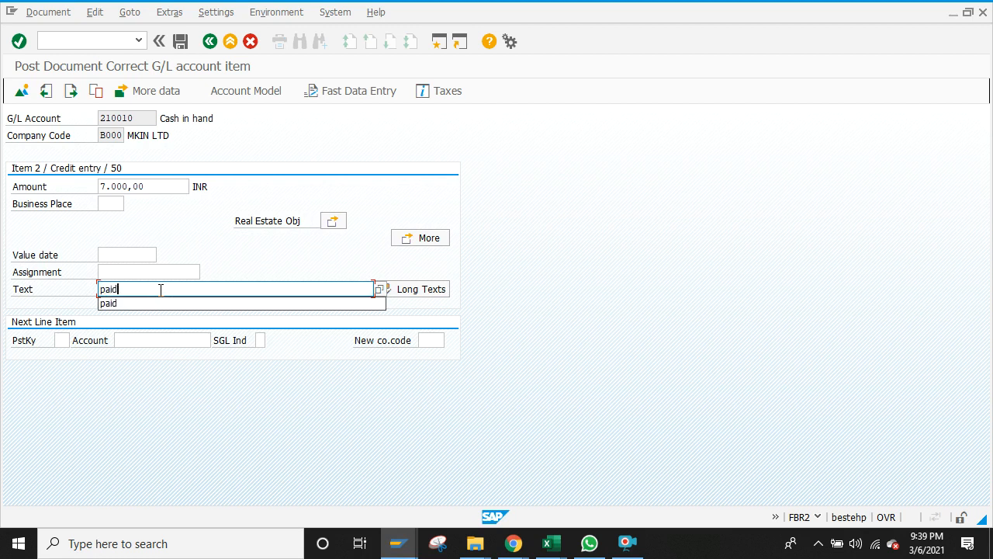
left_click(41, 13)
left_click(50, 81)
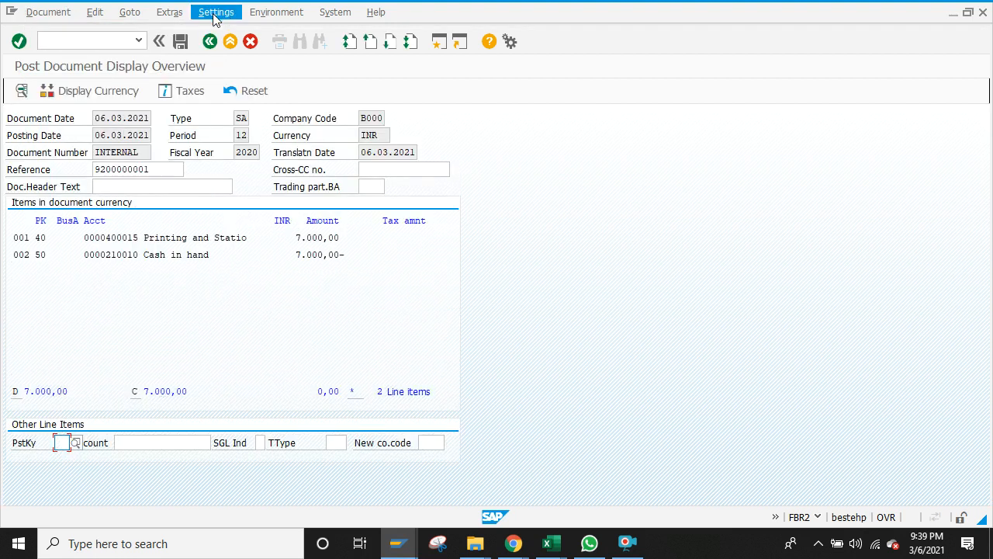
left_click(184, 45)
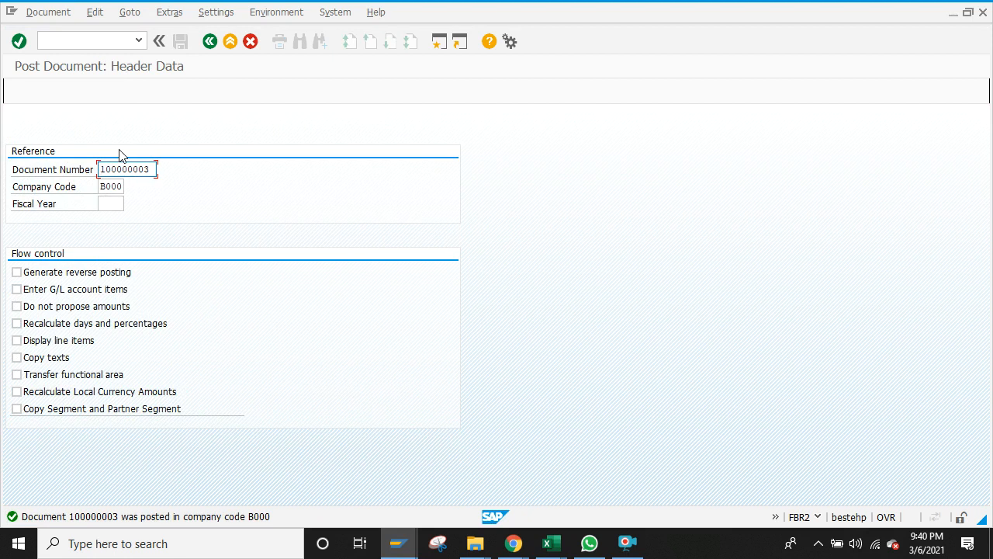
Step: Refresh the FBL3N list to show the 7.000,00 Cash in hand credit 100000003, then go back
left_click(397, 543)
left_click(466, 483)
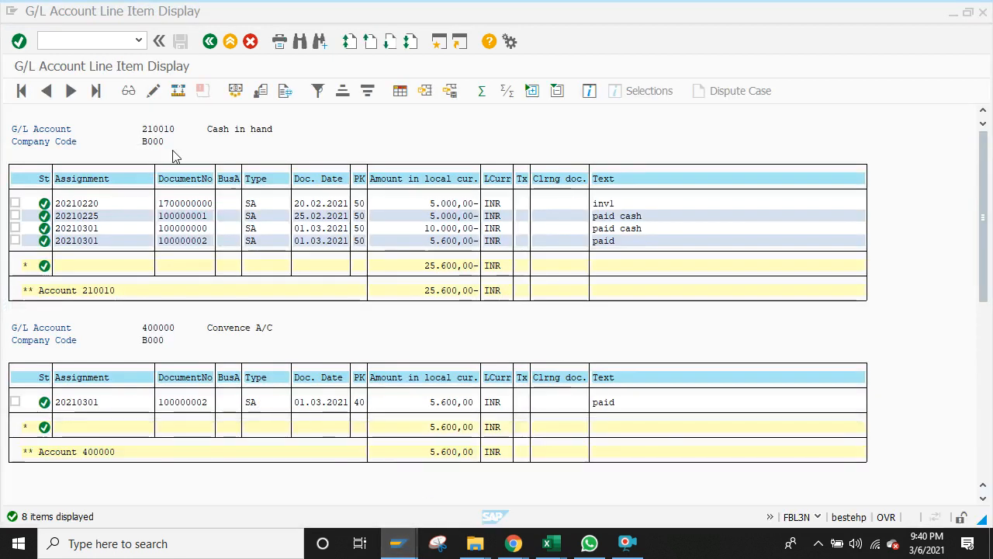
left_click(33, 12)
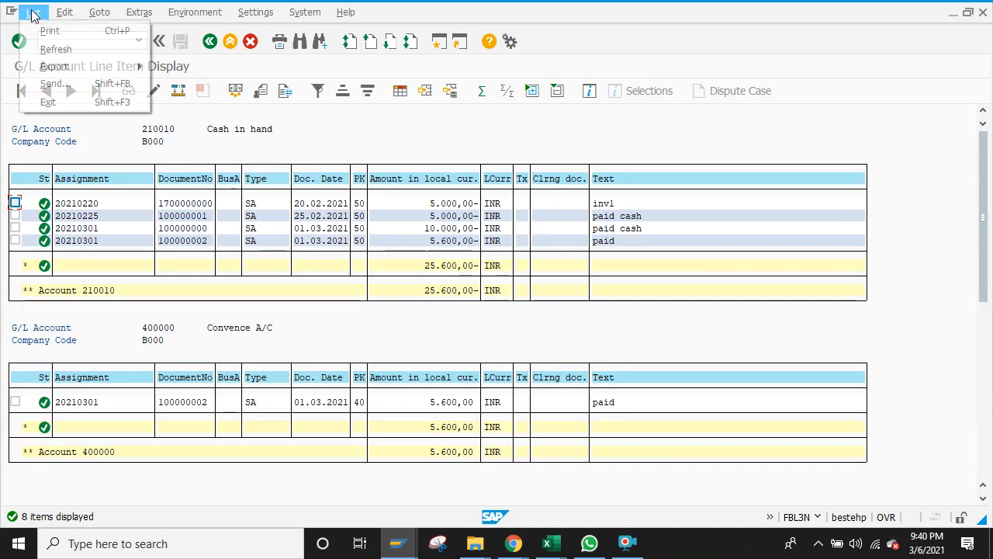
left_click(54, 49)
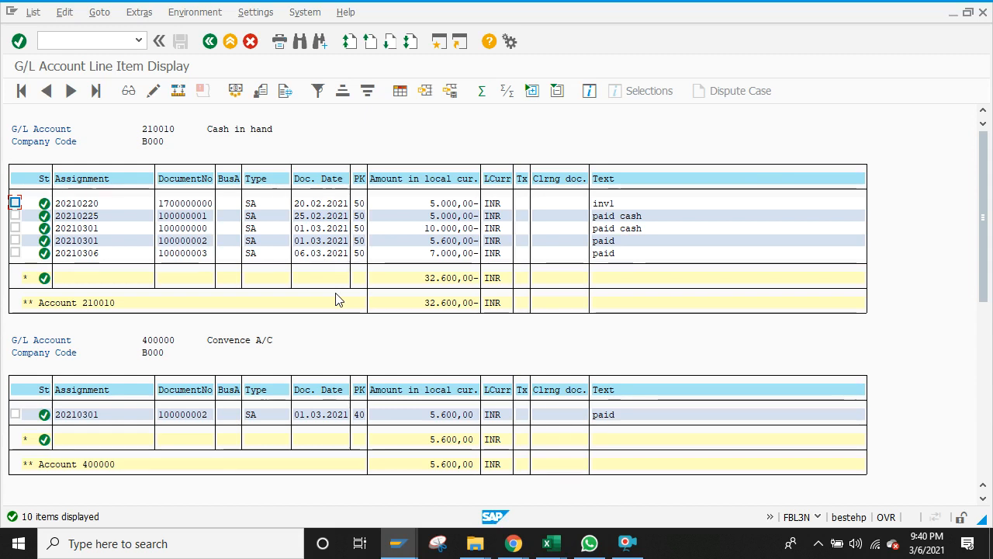
left_click(209, 41)
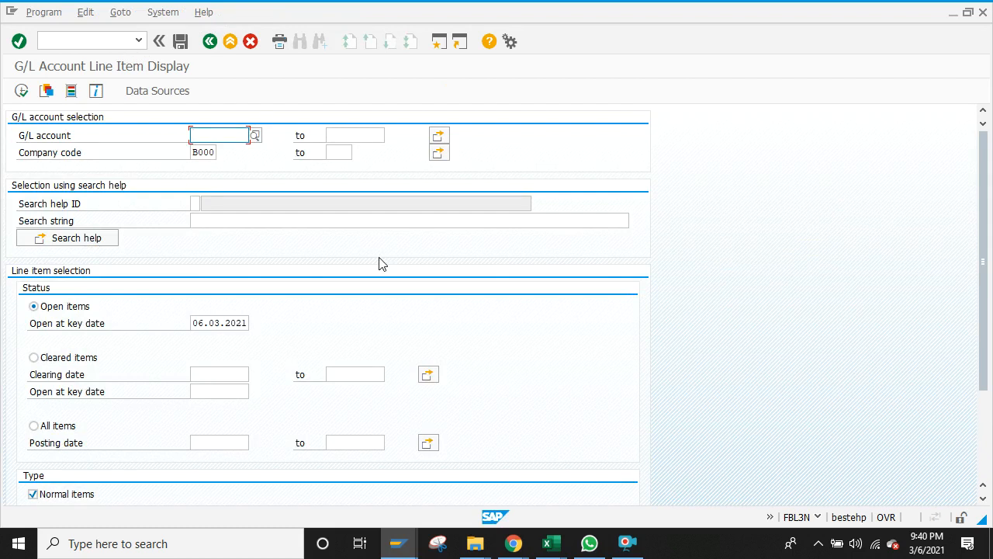
Step: Run F-01 from SAP Easy Access to open a blank Enter Sample Document header for B000
left_click(398, 544)
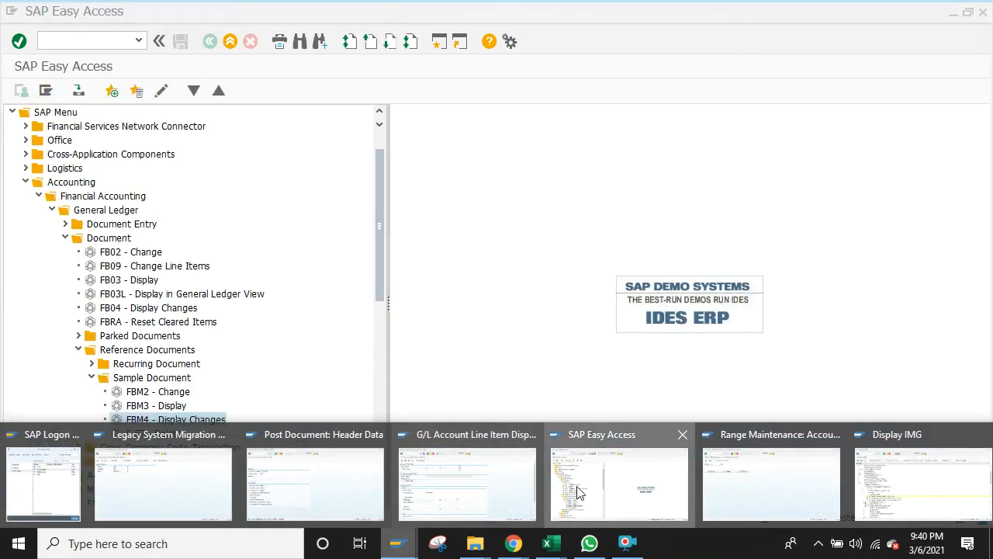
left_click(567, 494)
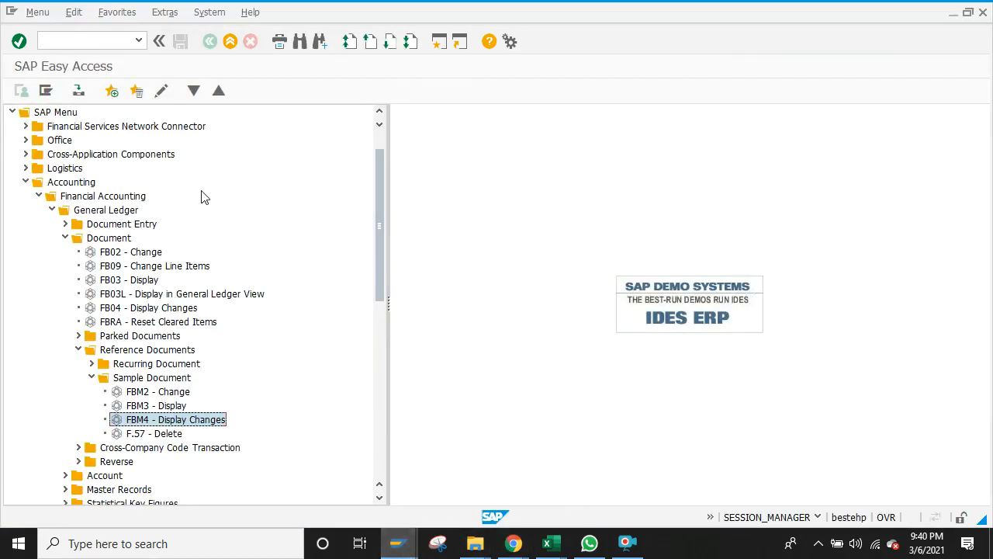
left_click(101, 39)
type("f-01")
key("Return")
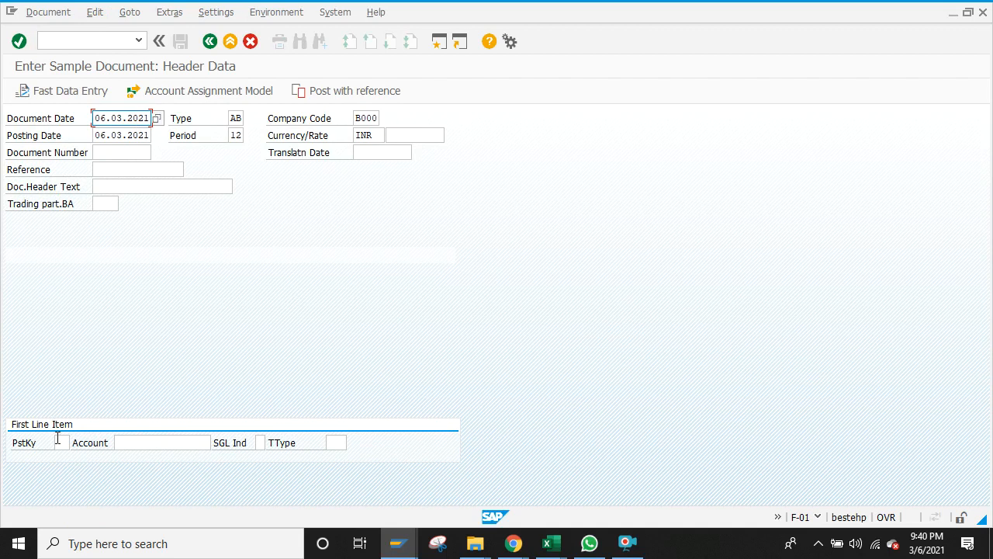
left_click(61, 443)
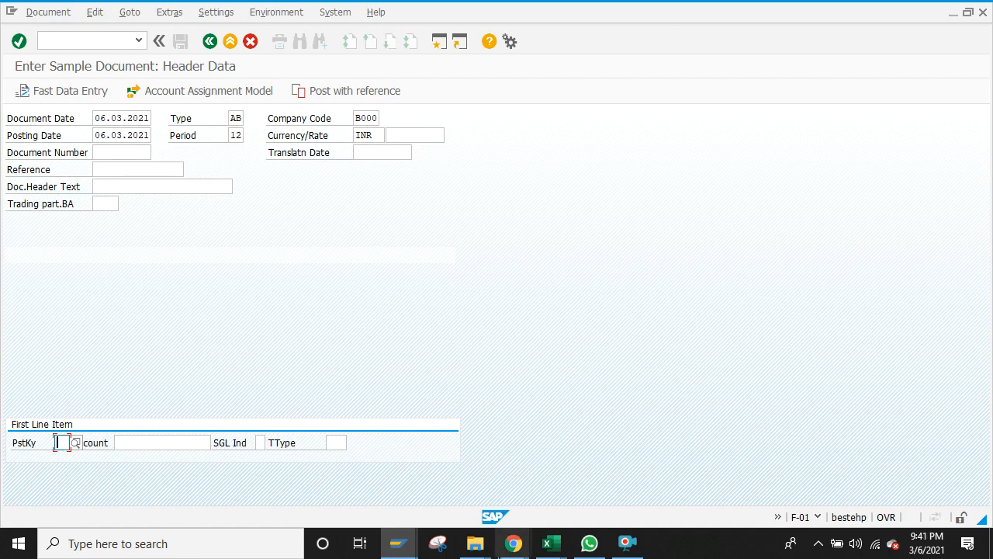
left_click(553, 548)
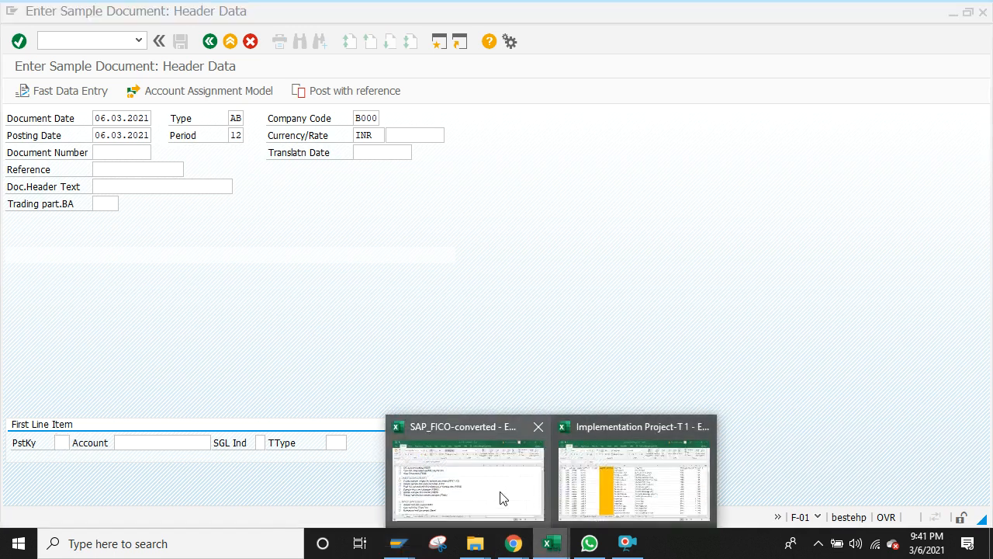
Step: On the Class Update sheet, enter CGSt Out, SGST Out and IGST OUT in H96:H98
left_click(501, 497)
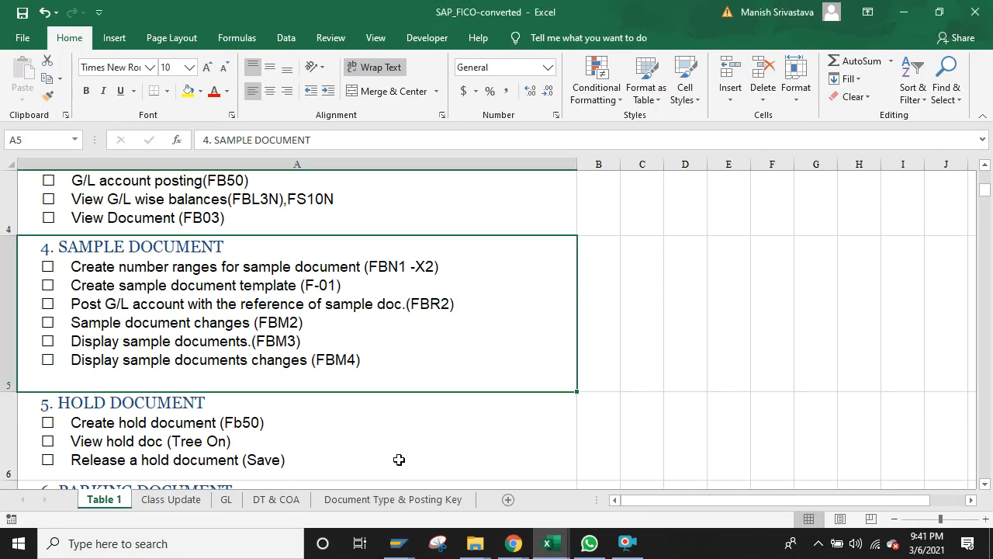
left_click(193, 500)
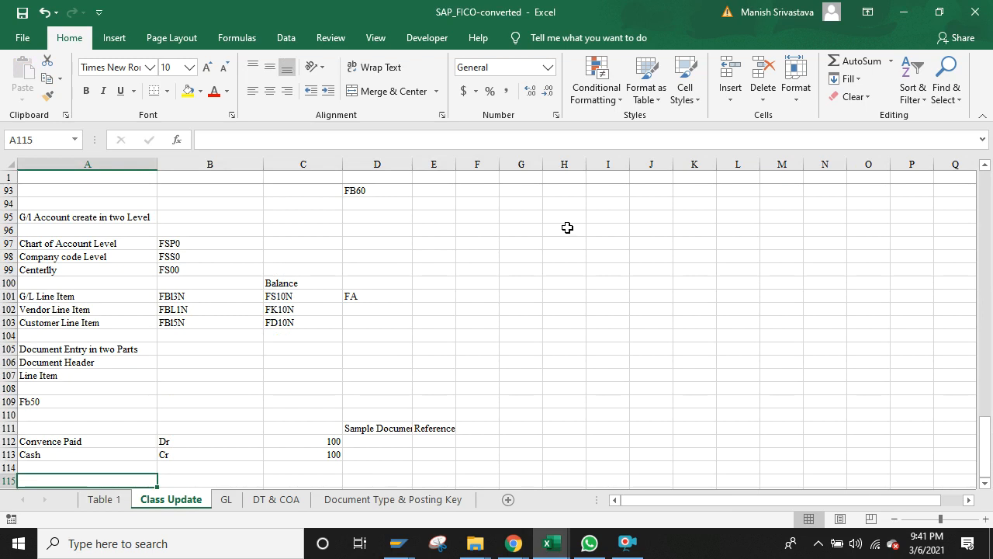
left_click(568, 227)
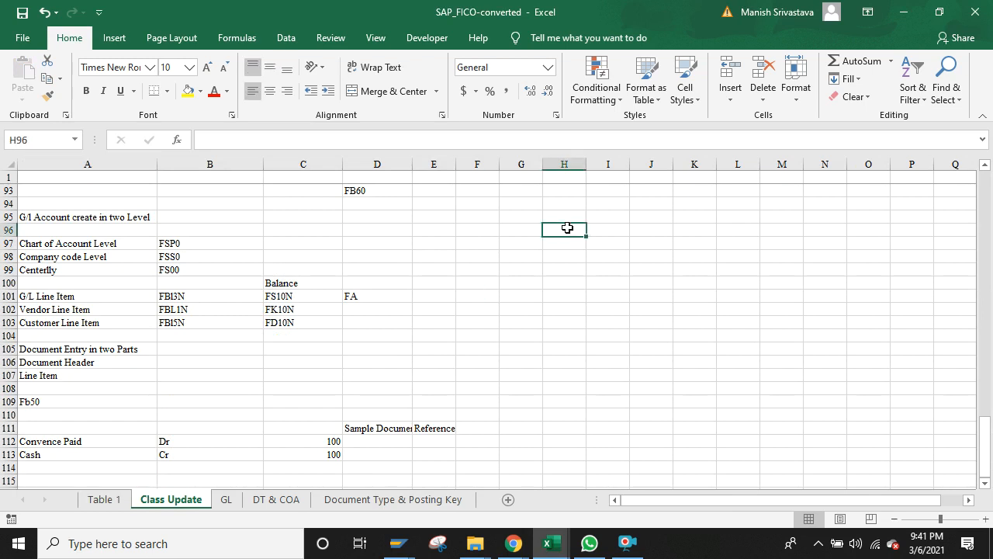
type("CGSt")
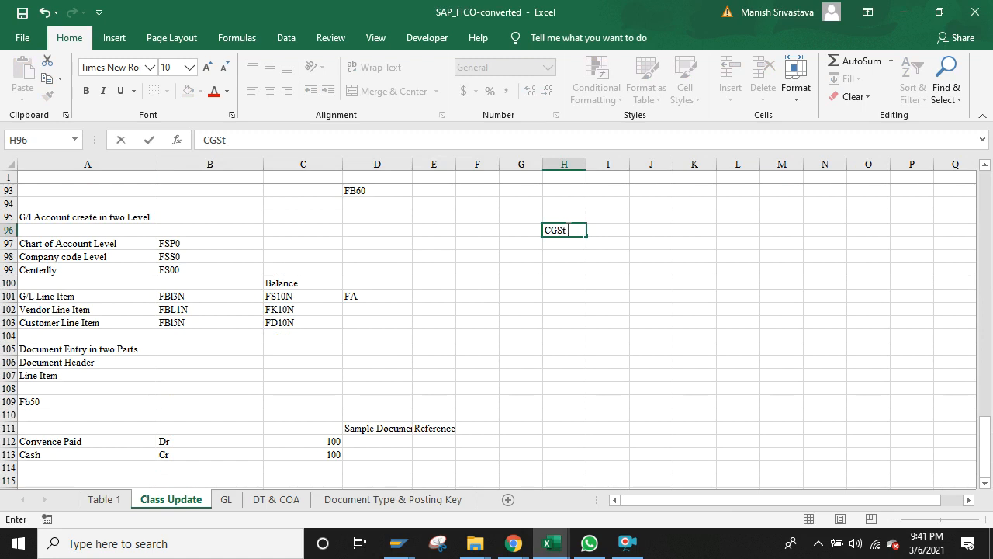
type(" Out")
key("Return")
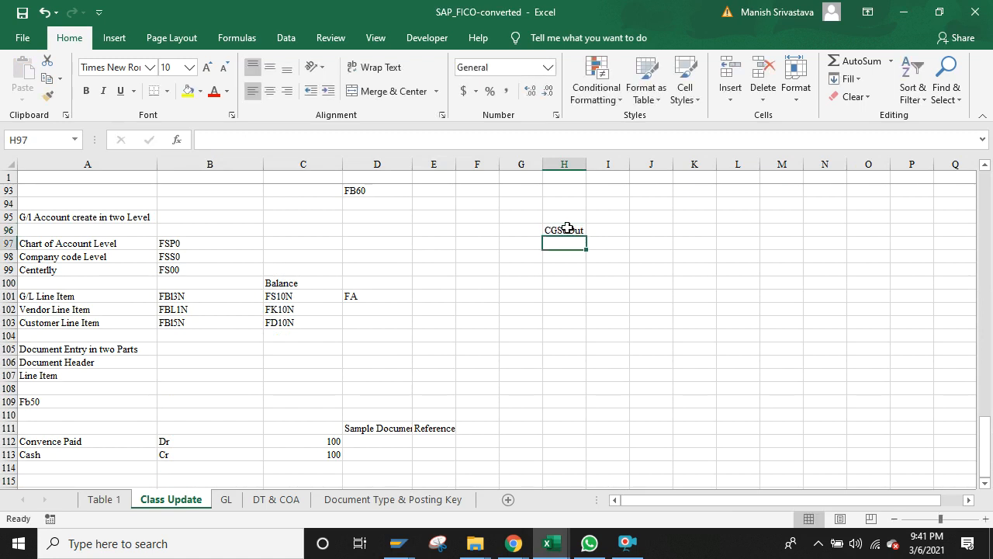
type("SGST")
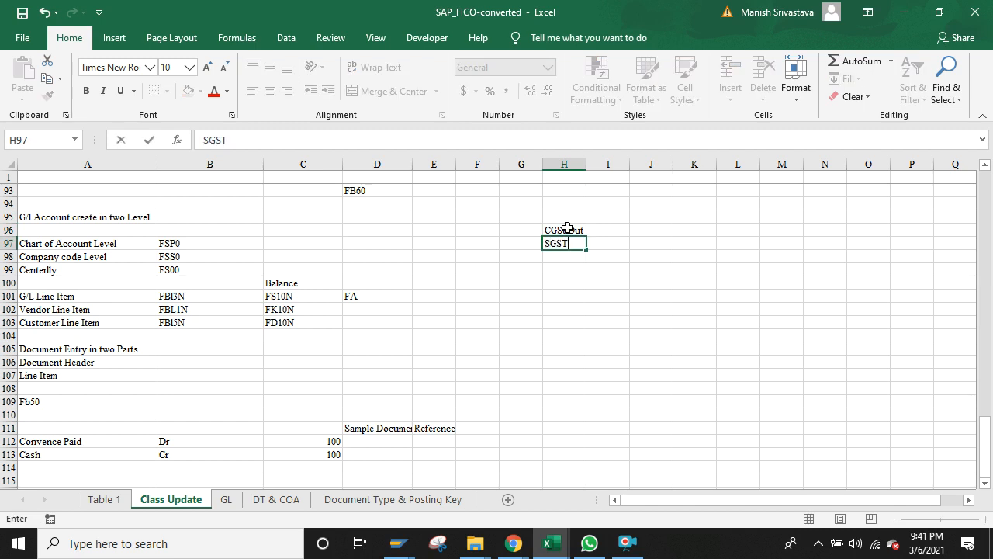
type(" Out")
key("Return")
type("IGS")
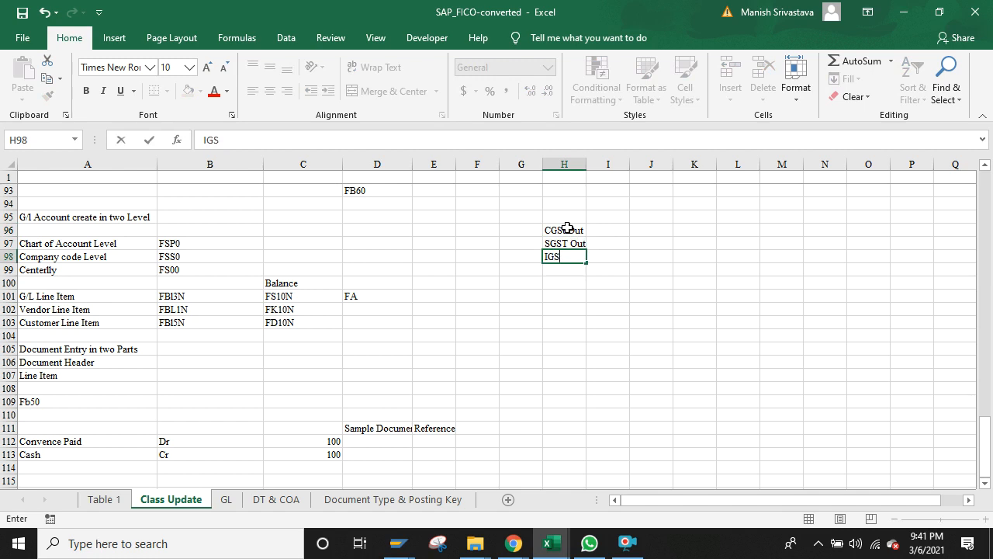
type("t OUT")
left_click(562, 256)
key("BackSpace")
type("T")
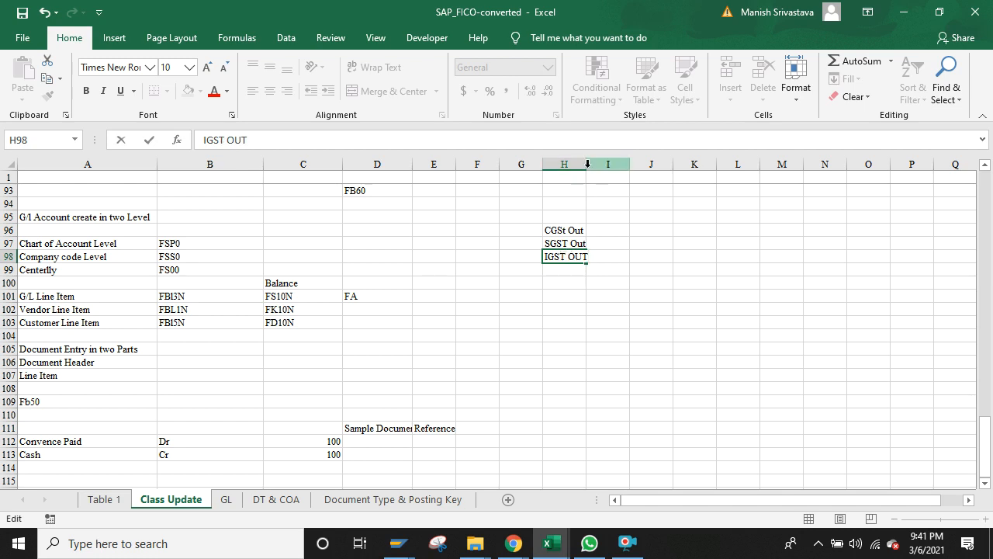
left_click(589, 164)
Step: Widen column H, enter Dr in I96:I98, and select the labels H96:H98
left_click(581, 295)
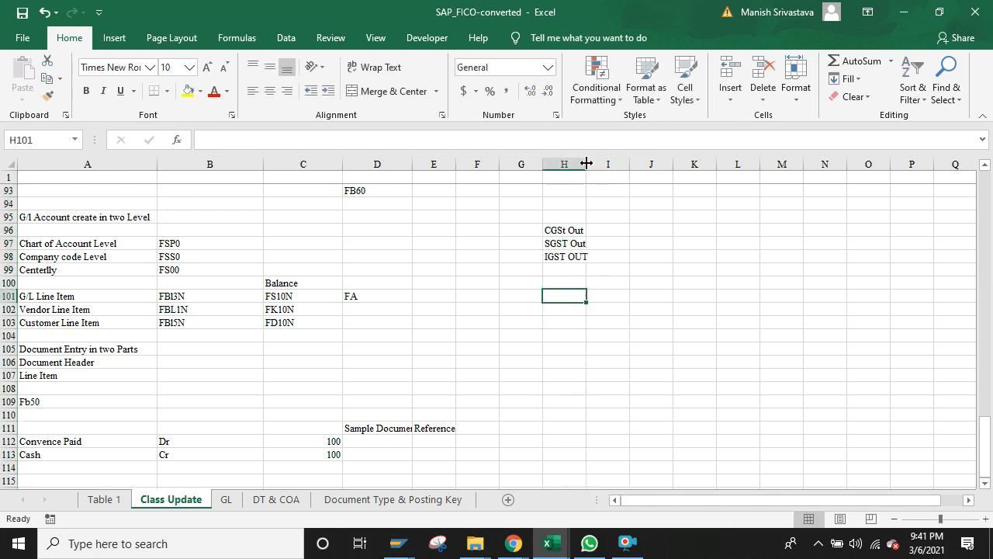
left_click_drag(586, 164, 592, 164)
left_click(572, 270)
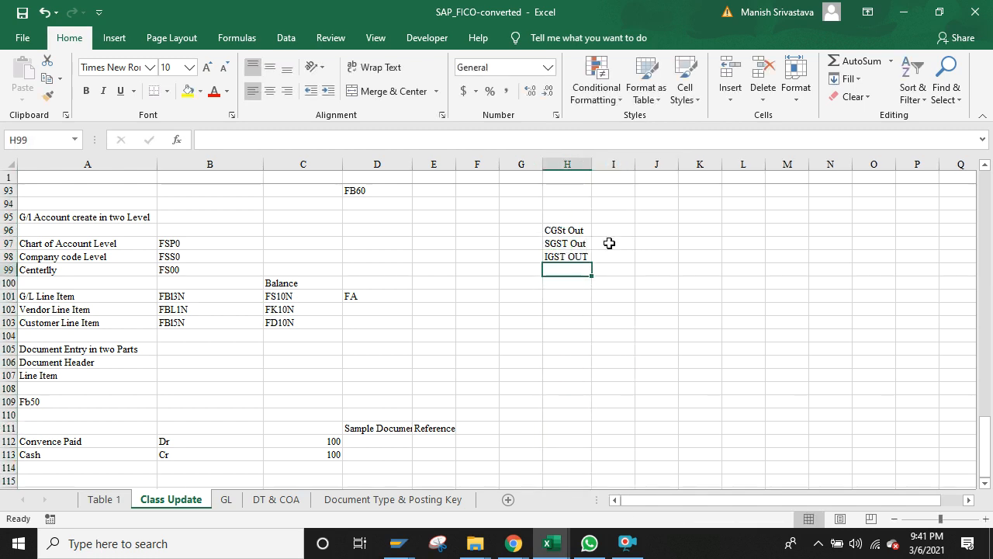
left_click(622, 230)
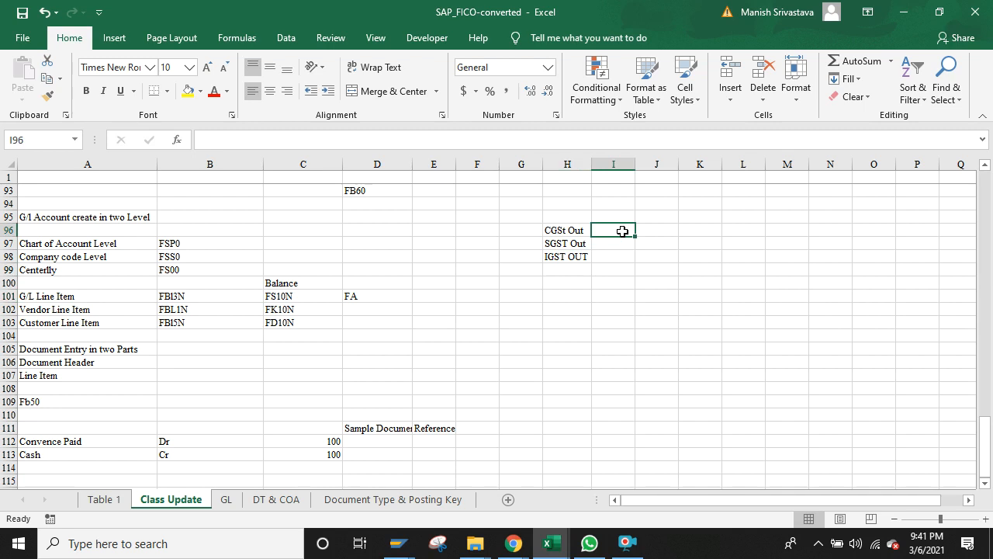
type("Dr")
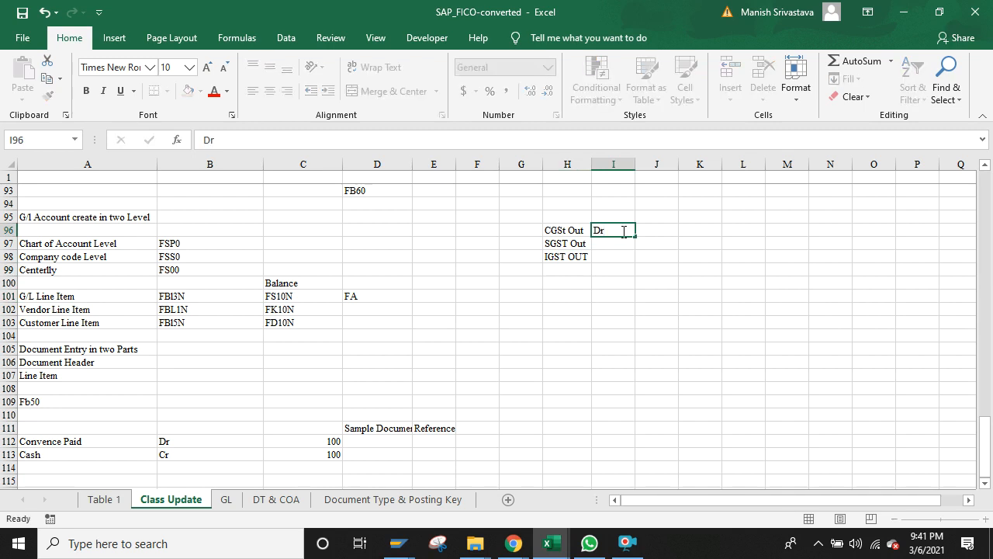
key("Return")
type("Dr")
key("Return")
type("Dr")
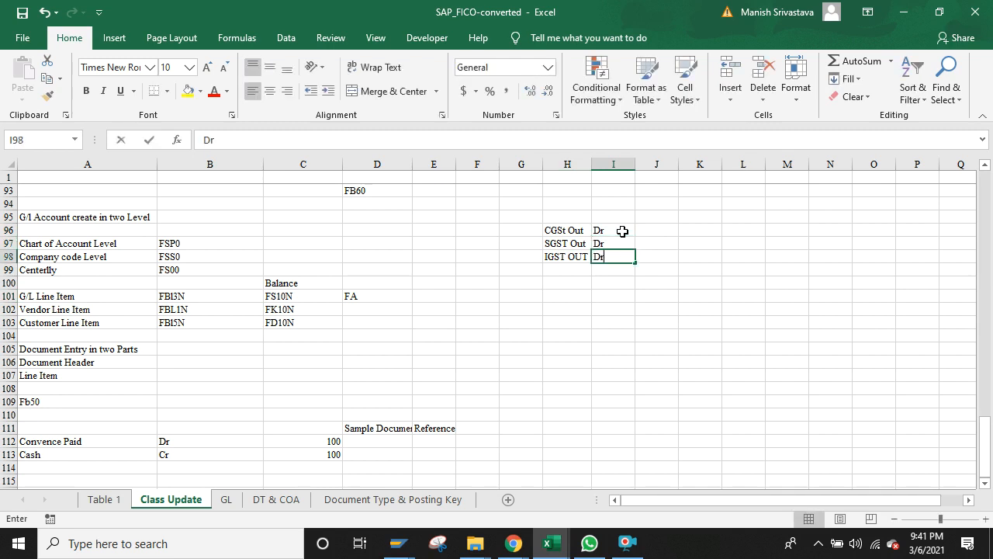
key("Return")
key("Left")
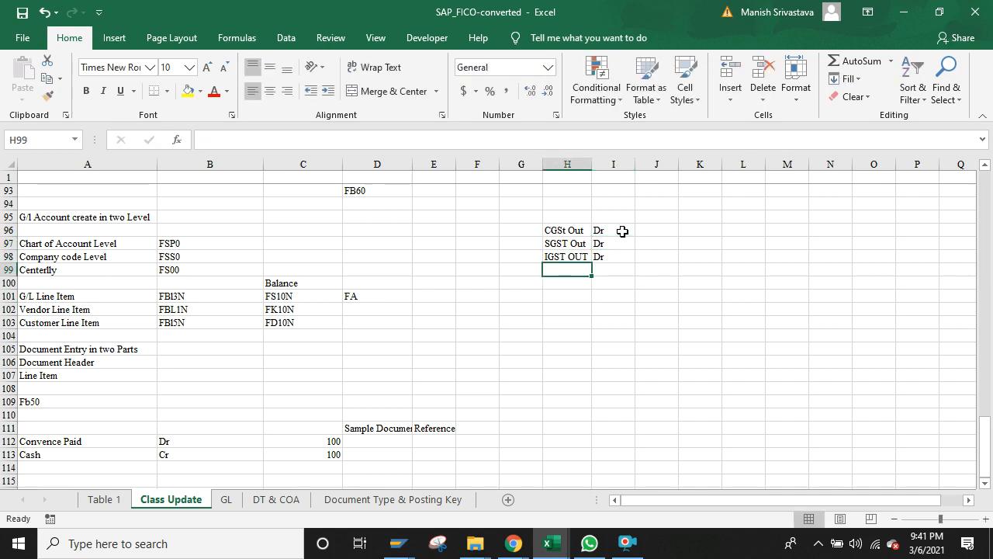
key("Up")
key("Up")
key("Up")
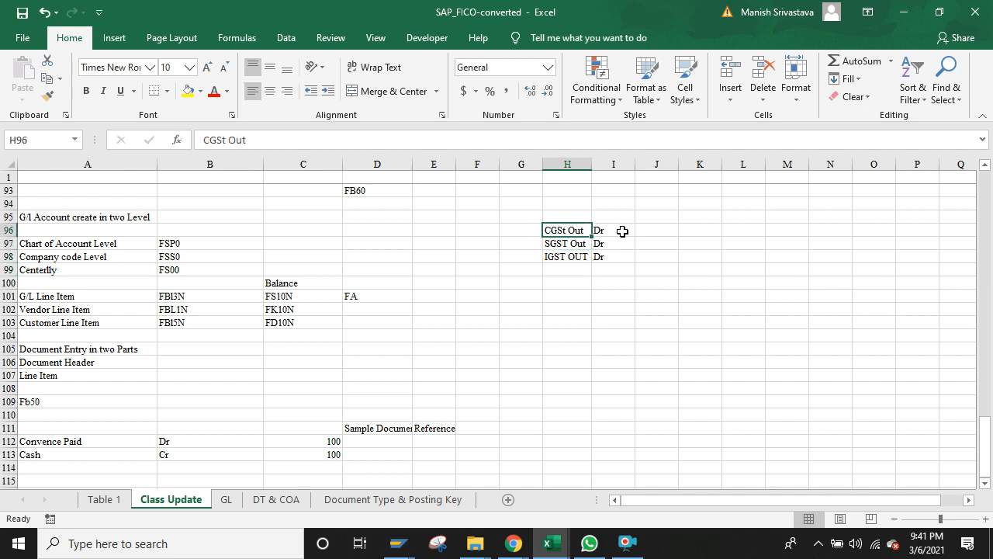
key("shift+Down")
key("shift+Down")
Step: Copy the three GST labels from H96:H98 into H99:H101 and select them
key("ctrl+c")
key("Down")
key("Down")
key("Down")
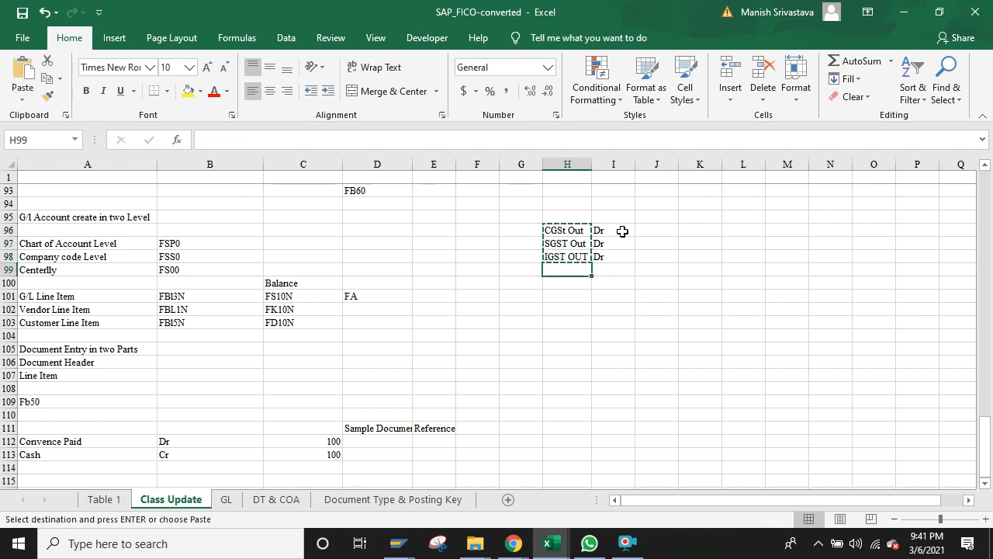
key("ctrl+v")
key("Up")
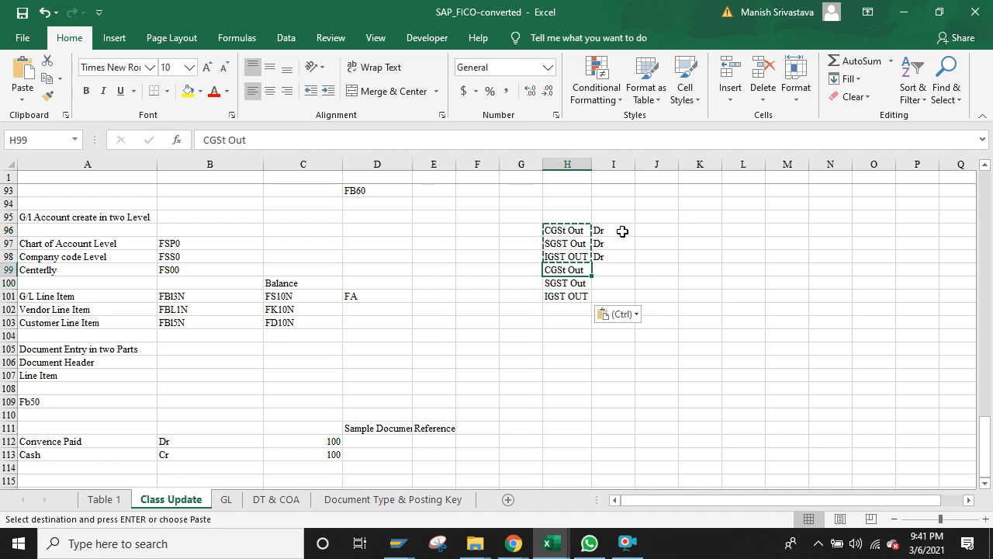
key("shift+Down")
key("Escape")
key("shift+Down")
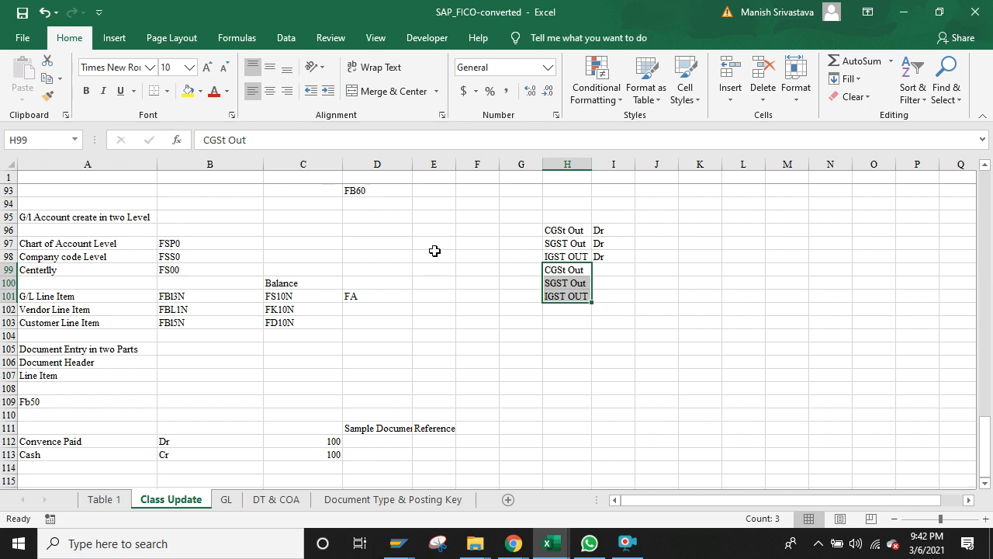
Step: Replace 'Out' with 'Input' in the pasted labels, making three replacements
key("ctrl+f")
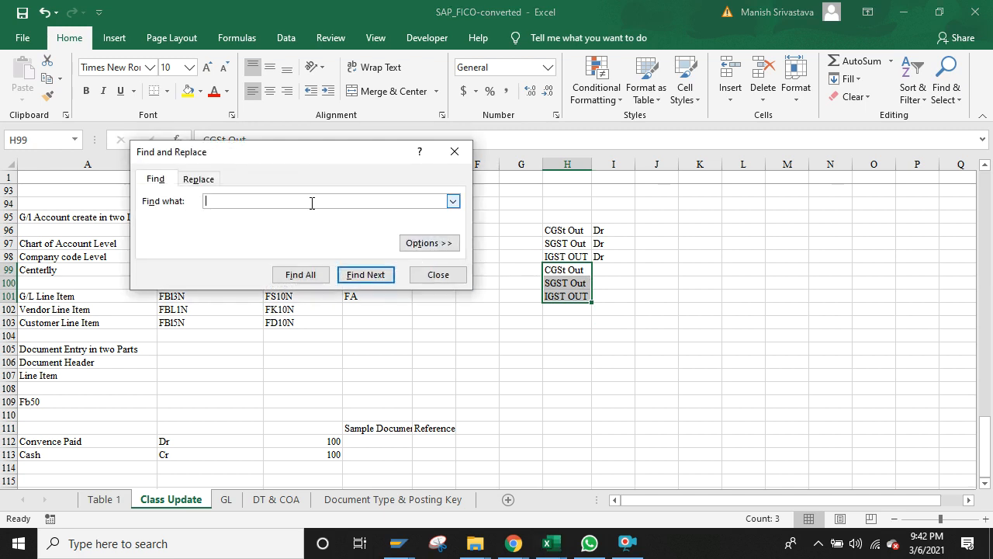
type("Out")
left_click(198, 179)
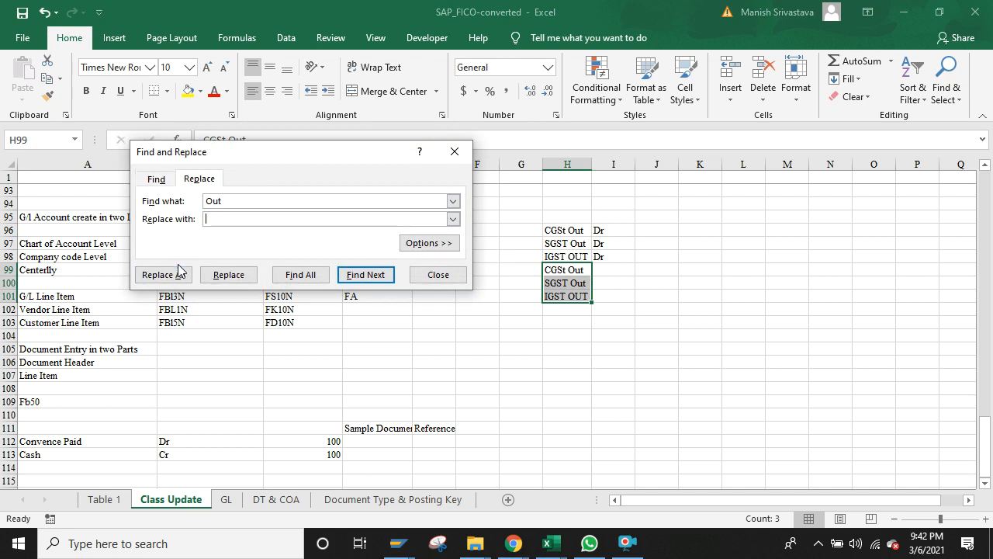
left_click(281, 215)
type("Input")
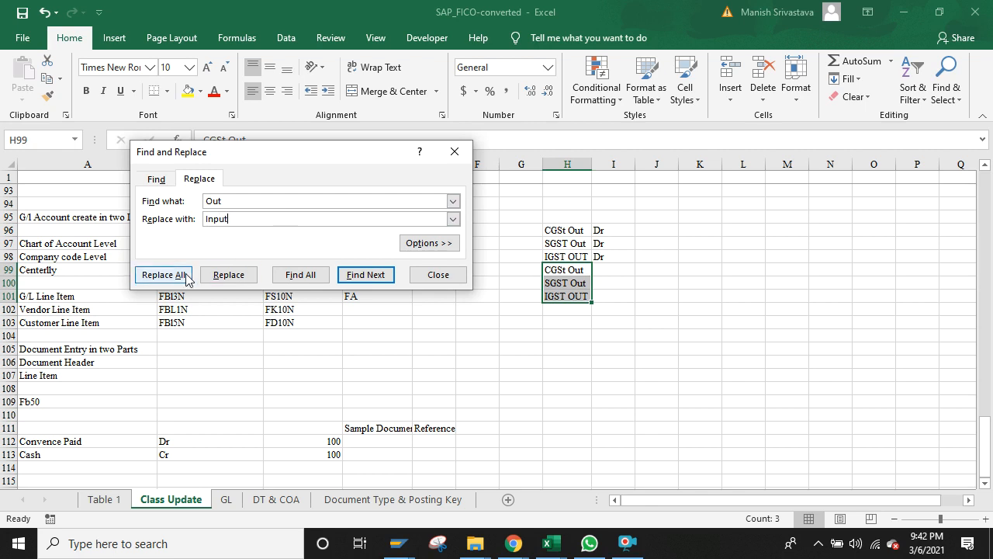
left_click(182, 277)
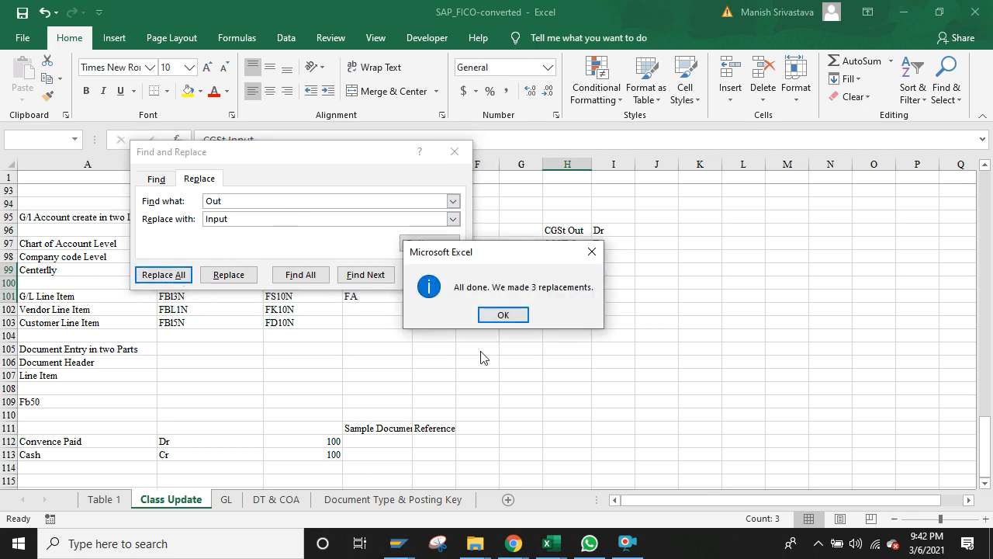
left_click(505, 314)
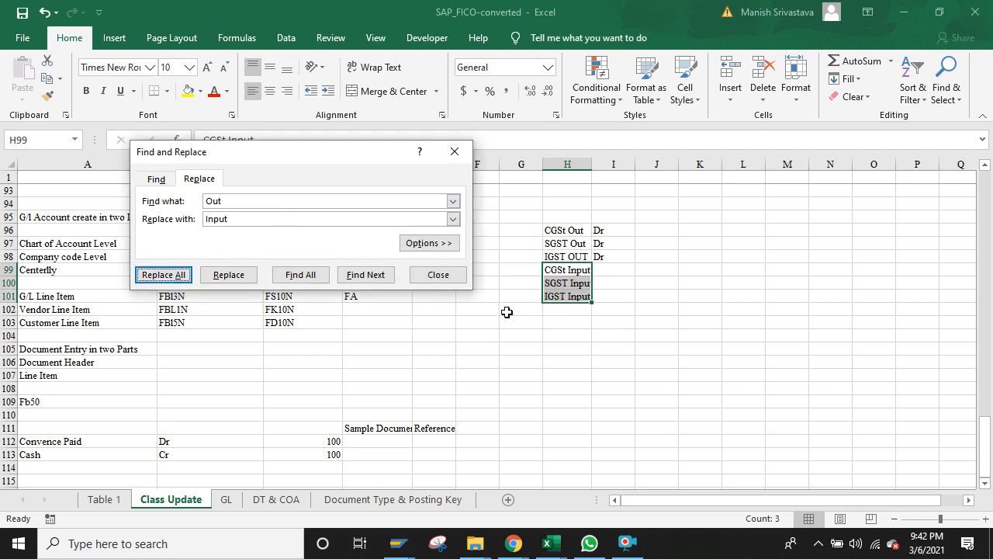
left_click(457, 155)
left_click(588, 350)
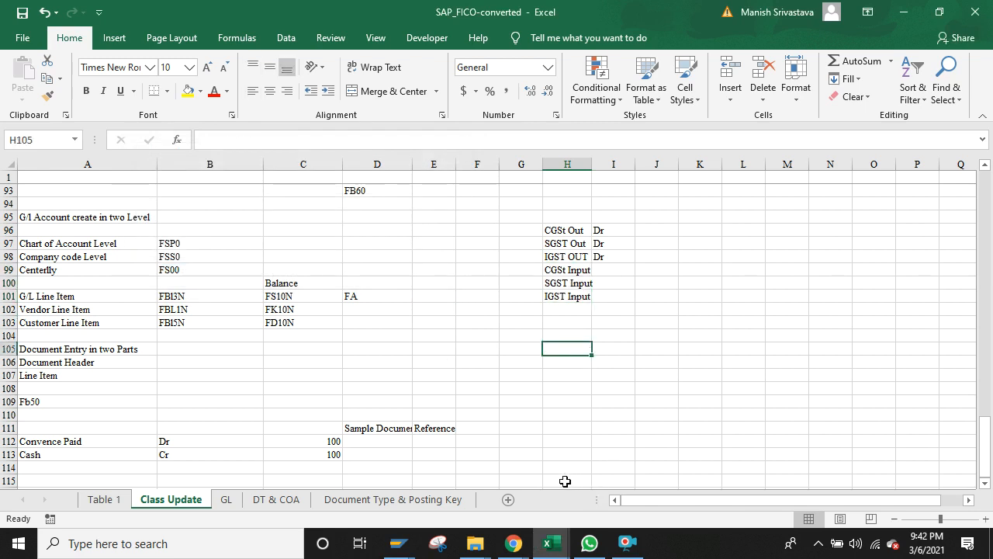
Step: Enter Cr in J99, J100 and J101 for the CGST, SGST and IGST Input rows
left_click(652, 269)
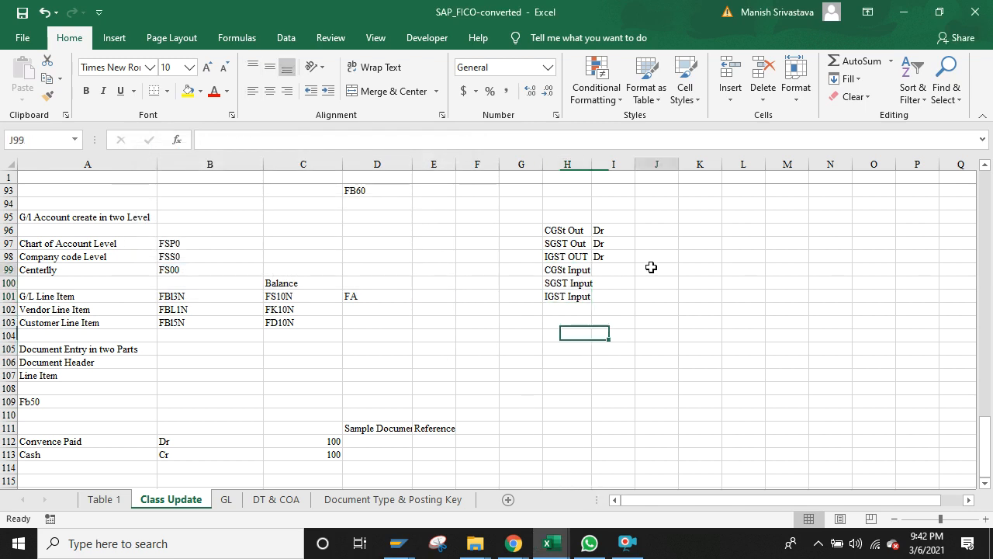
type("Cr")
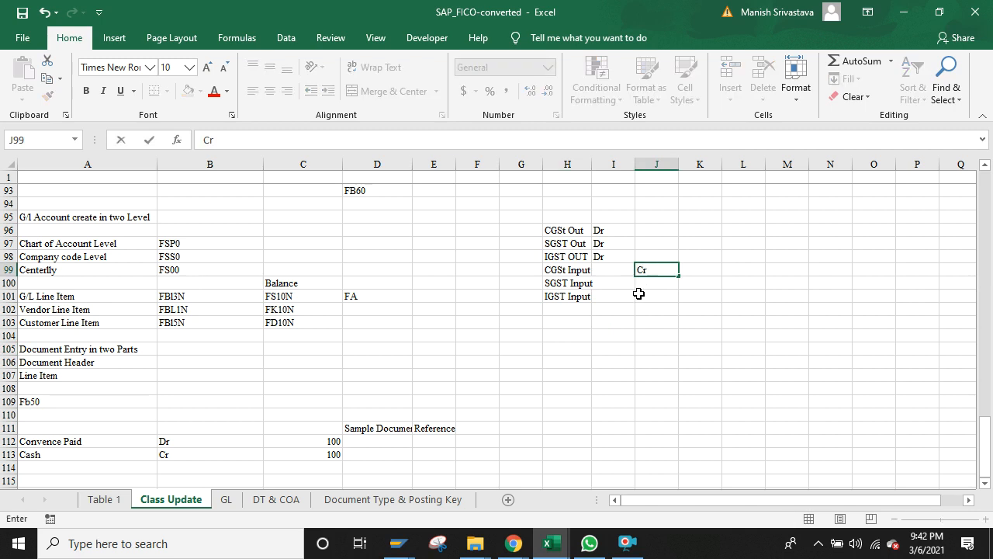
left_click(649, 283)
type("Cr")
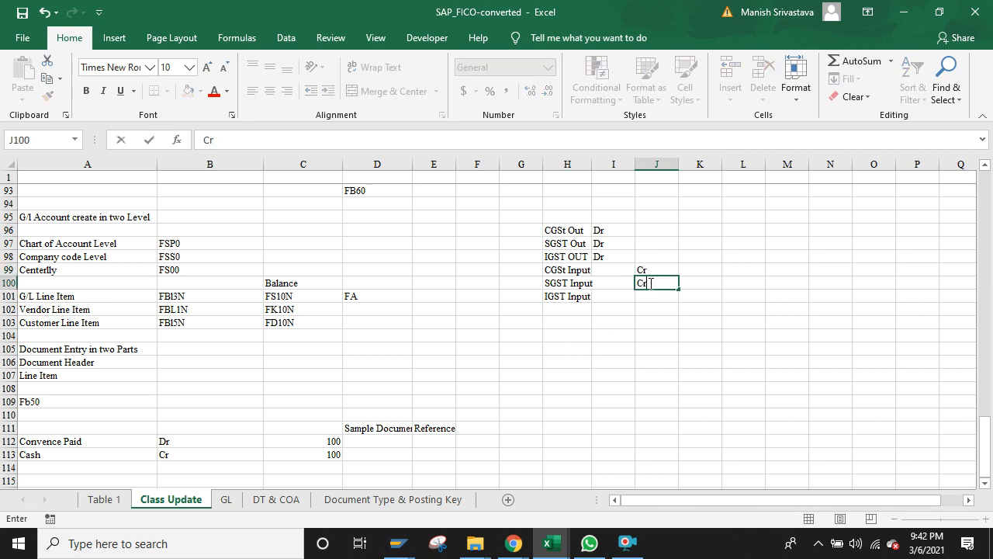
left_click(642, 296)
type("Cr")
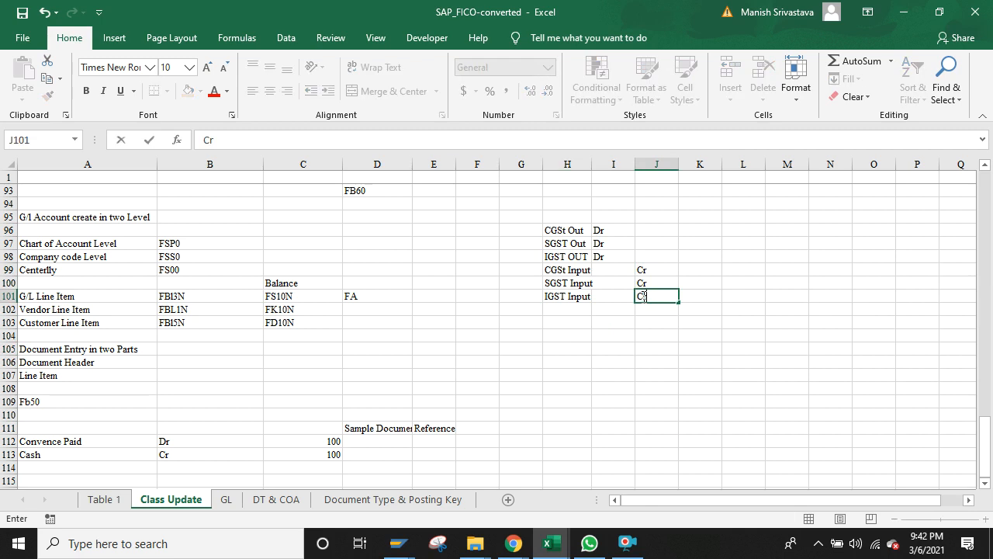
left_click(610, 434)
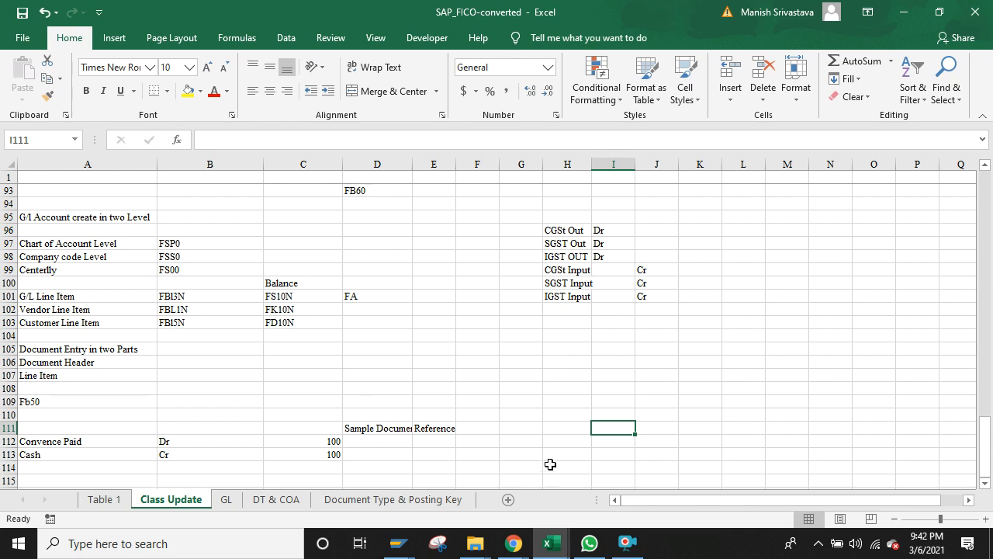
Step: Select cell L95 to prepare a new note beside the GST summary
left_click(753, 219)
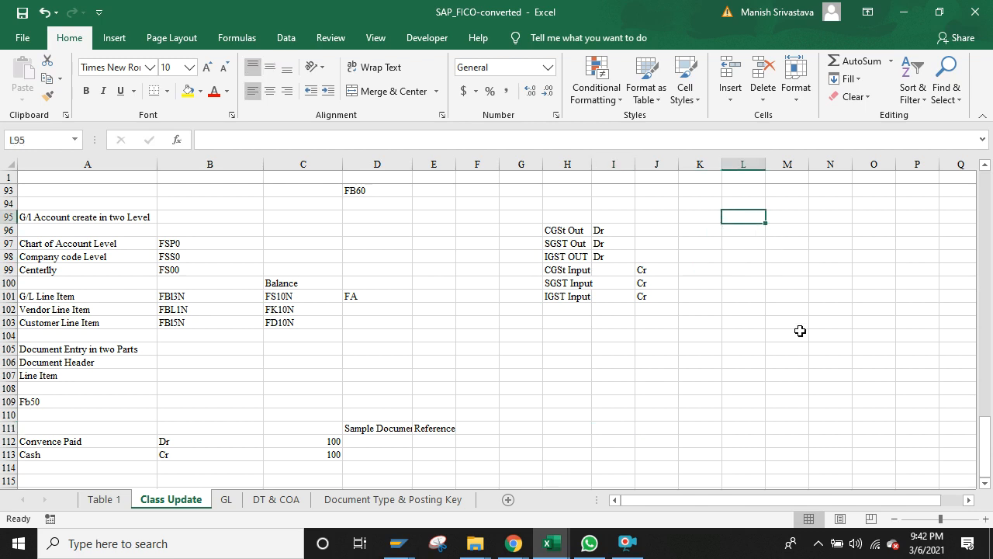
left_click(776, 279)
left_click(747, 222)
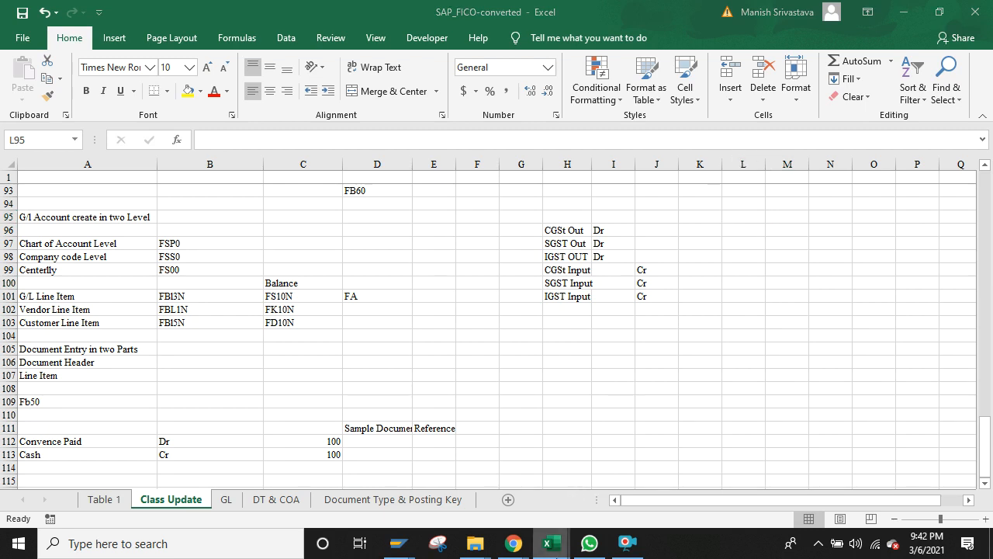
mouse_move(549, 544)
left_click(635, 481)
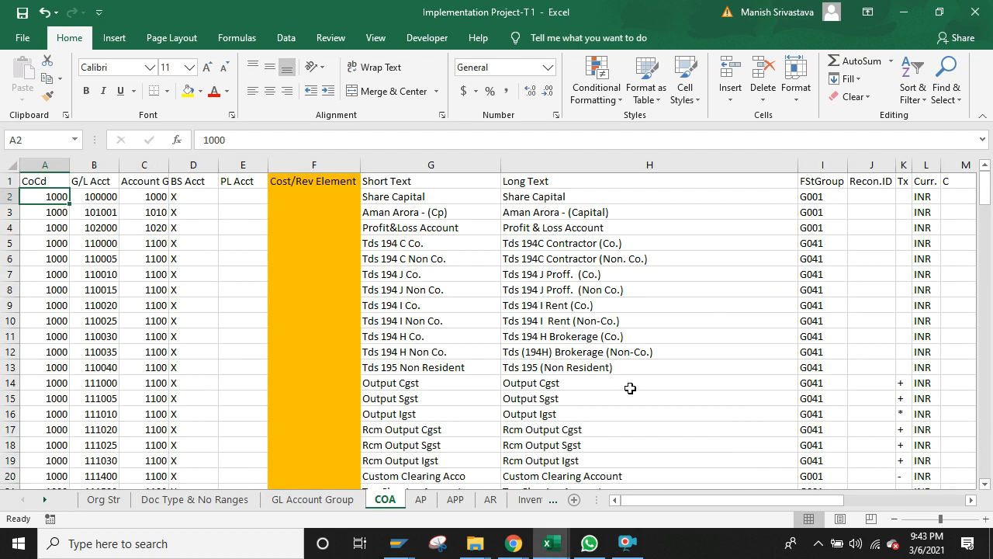
left_click(398, 543)
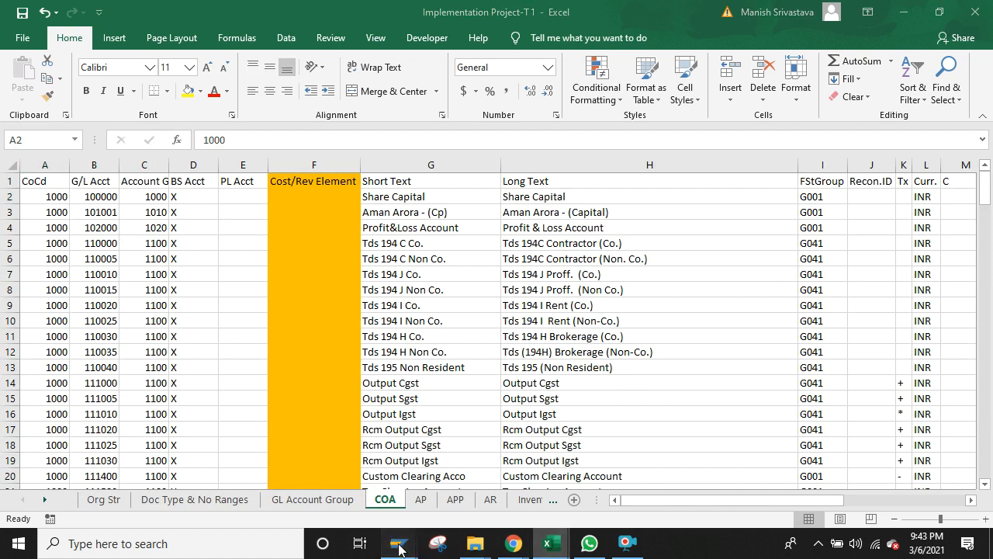
left_click(614, 483)
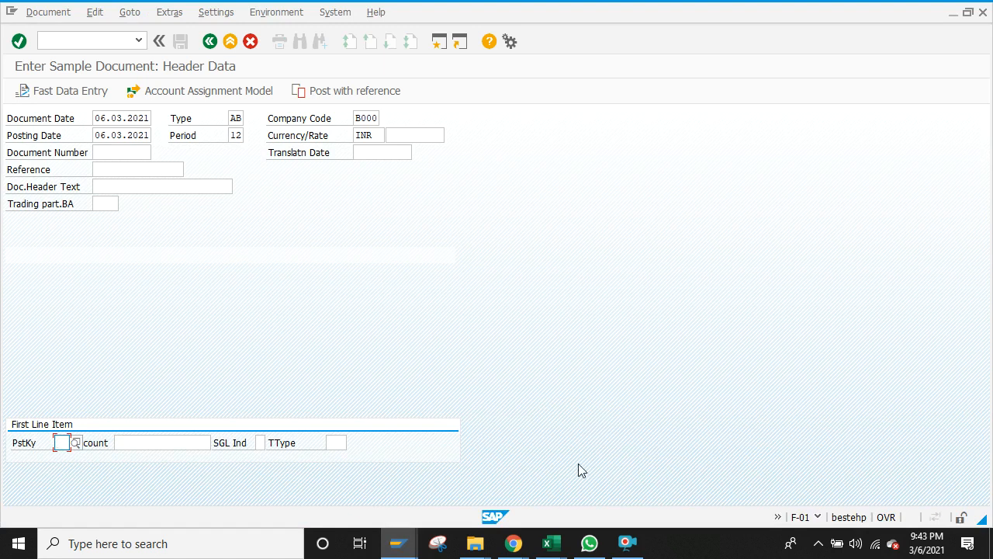
left_click(551, 544)
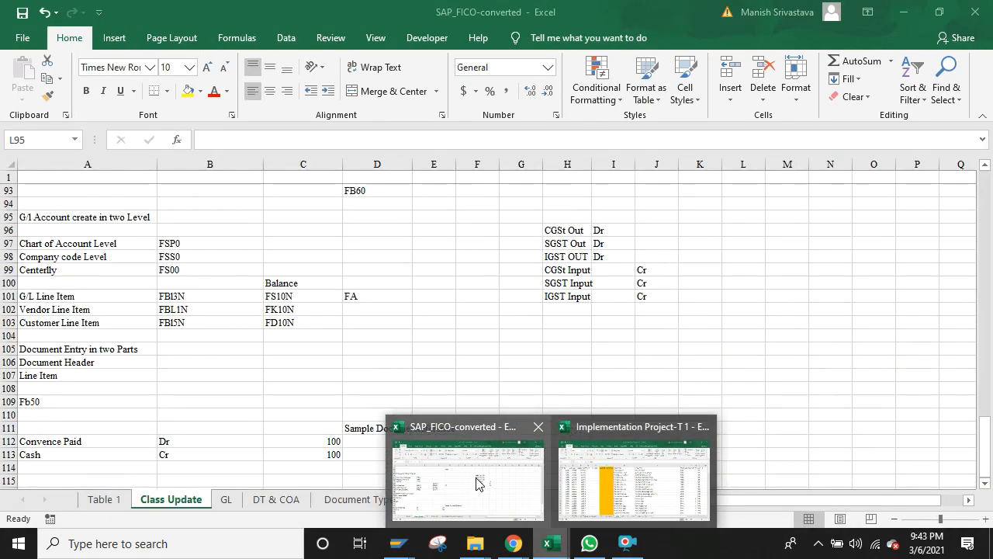
left_click(474, 478)
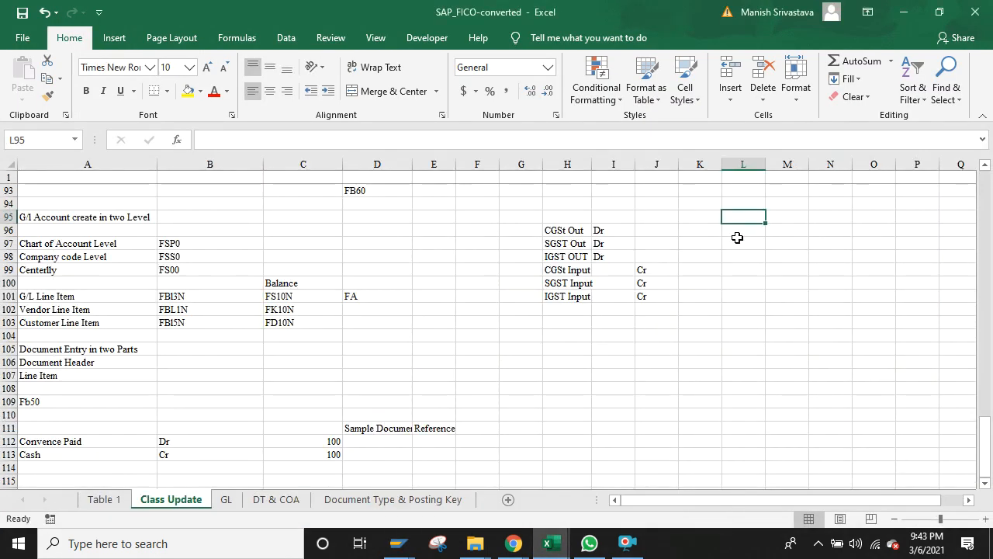
Step: Enter 'Step by Step' in L95 and 'Doc' in L97
type("Step")
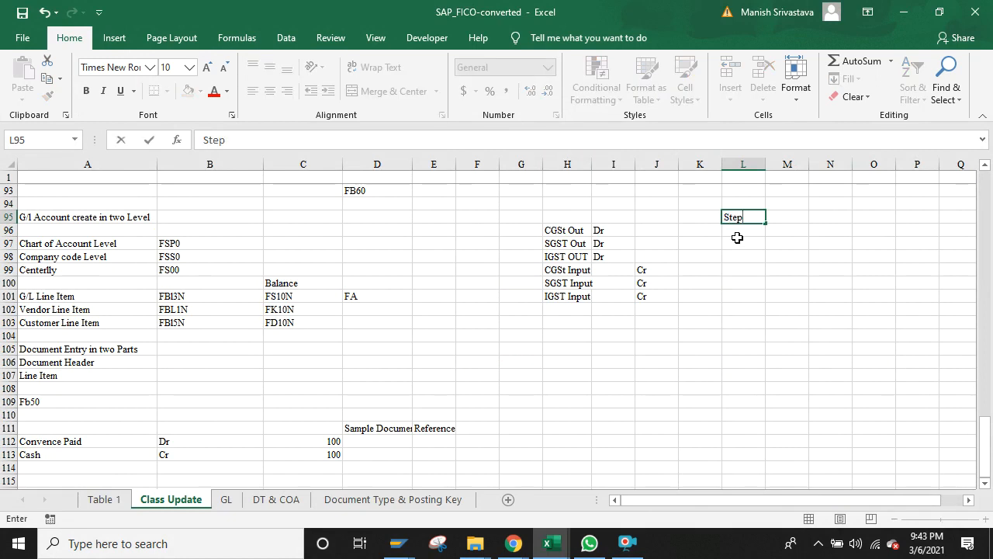
type(" by Step")
left_click(737, 240)
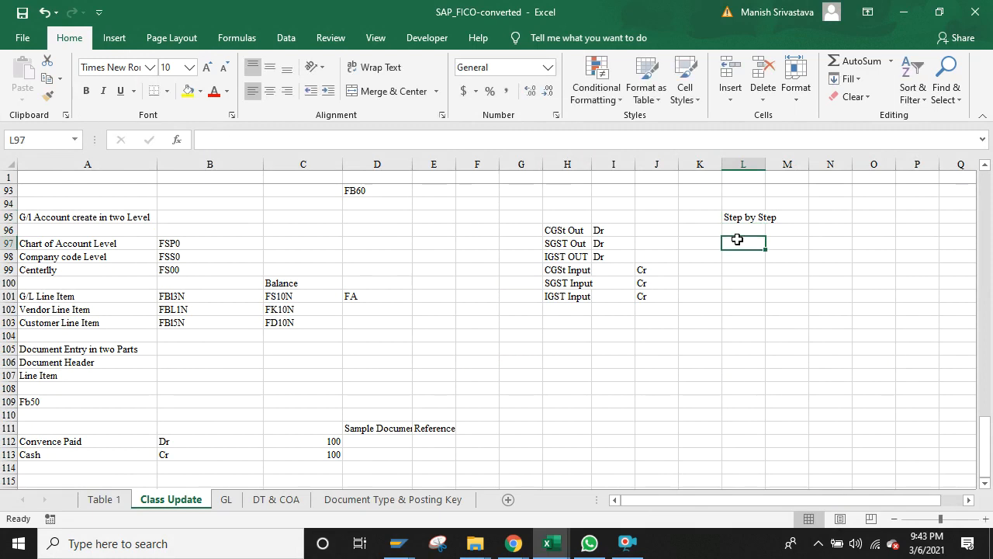
type("Doc")
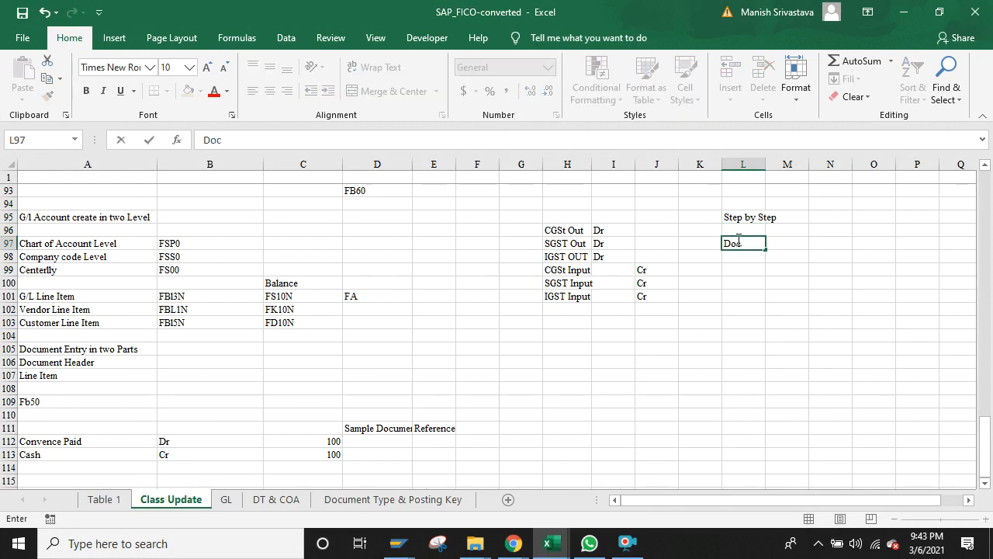
left_click(774, 243)
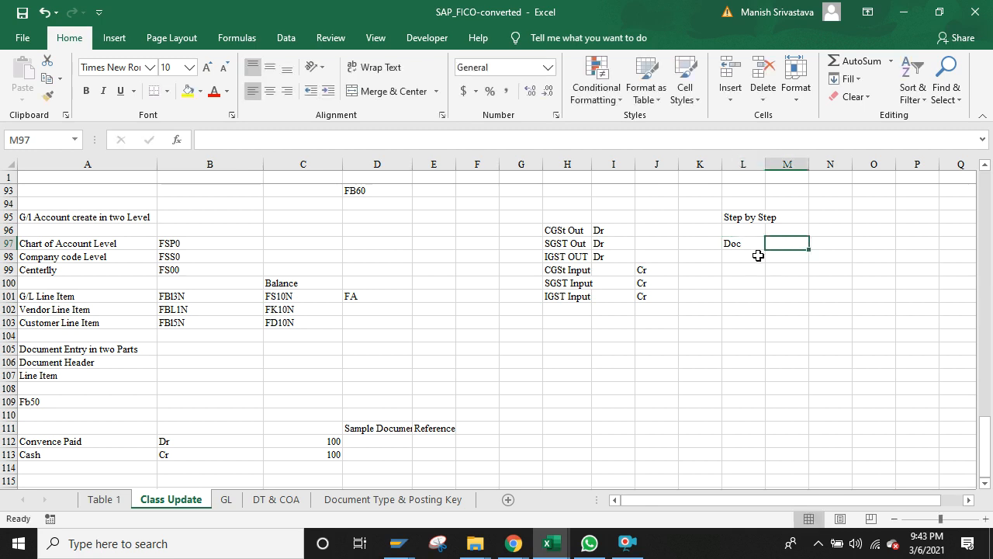
Step: Select cells L98, M98, L100, M100, L102 and J105 around the notes
left_click(755, 257)
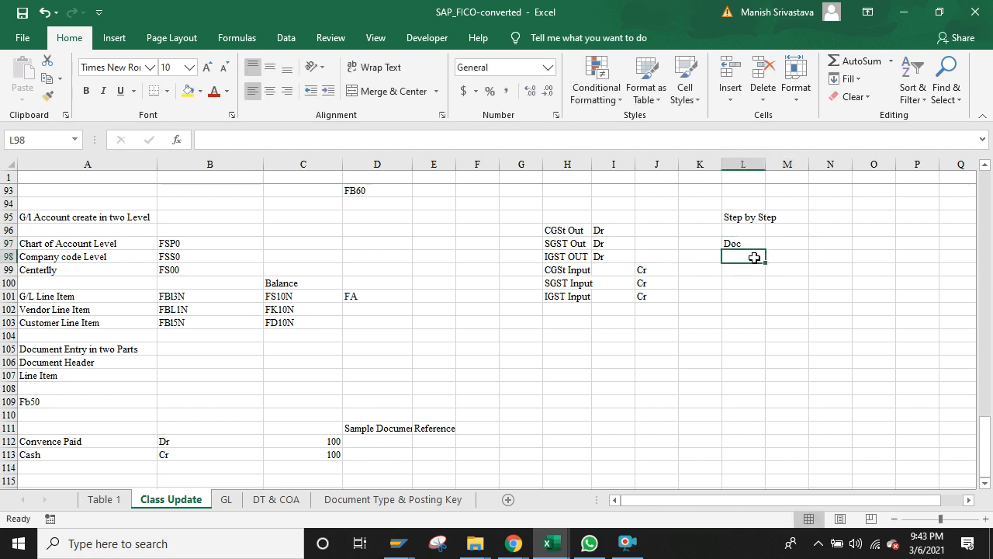
left_click(780, 257)
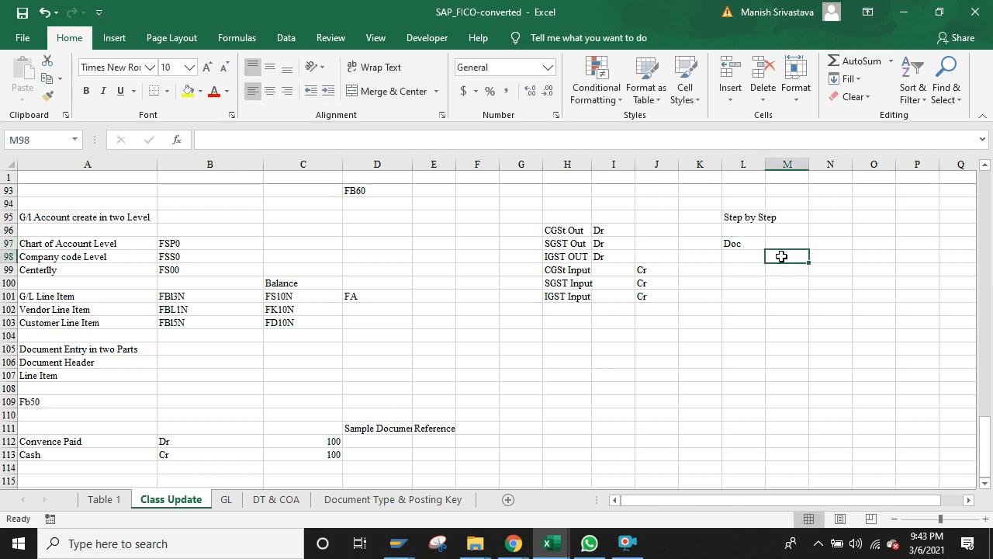
left_click(744, 280)
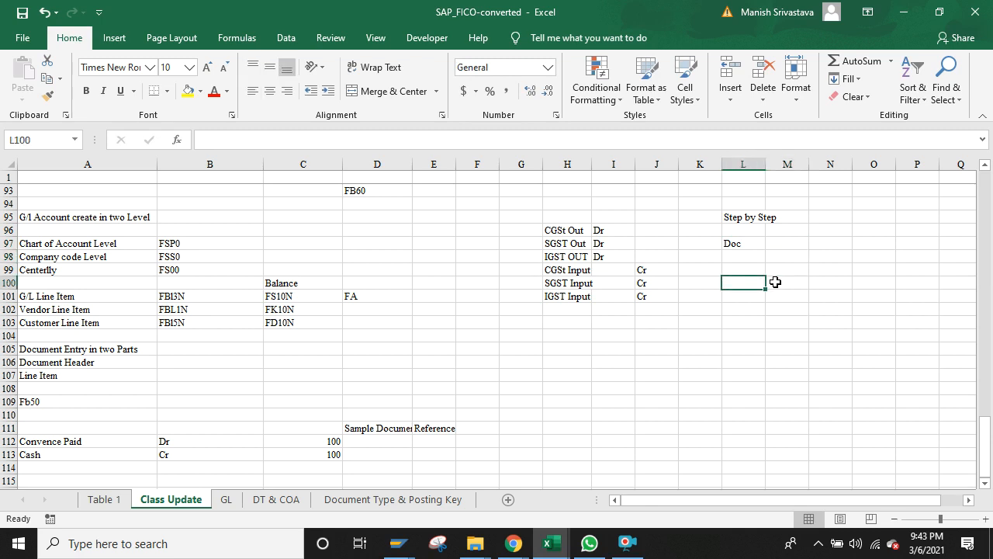
left_click(779, 282)
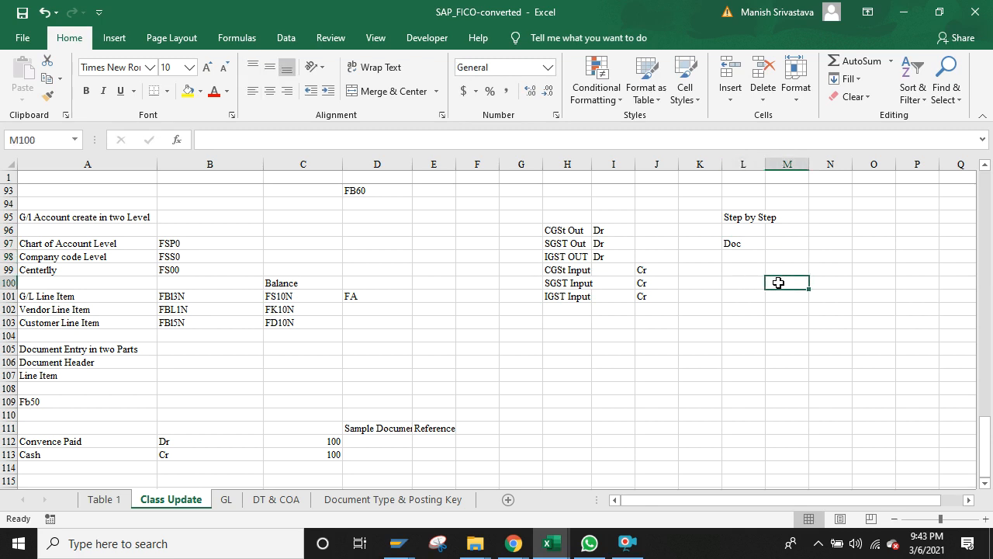
left_click(742, 310)
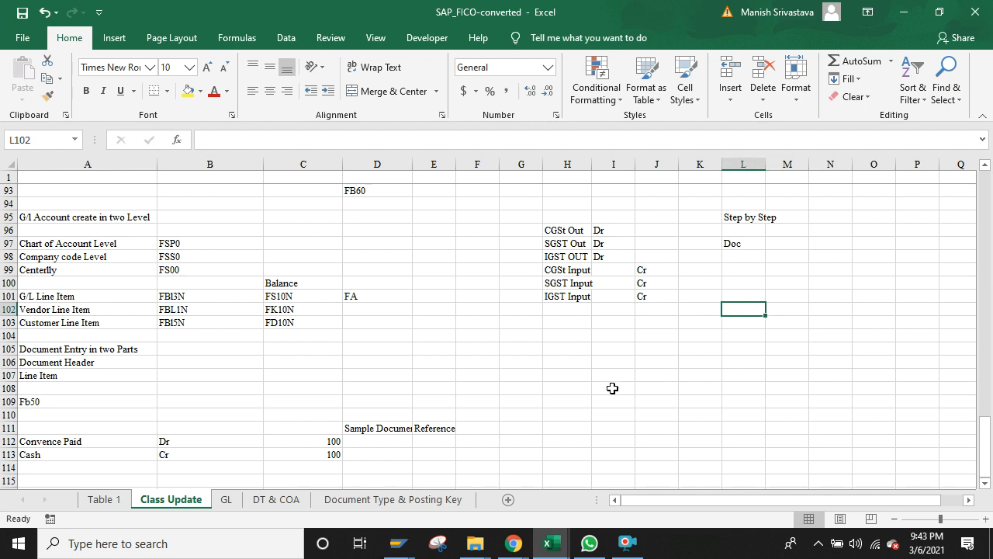
left_click(665, 347)
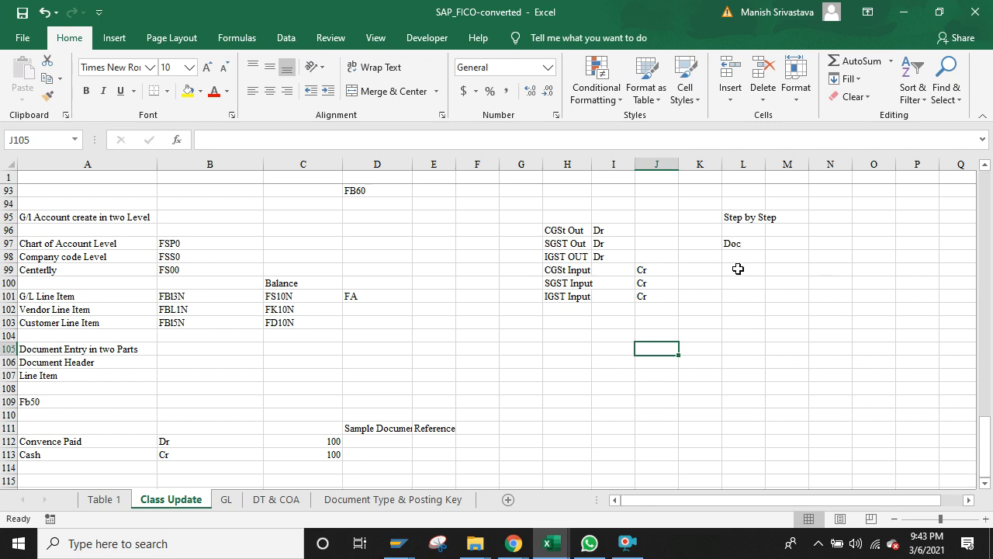
Step: Enter 14 in M97 beside Doc
left_click(733, 243)
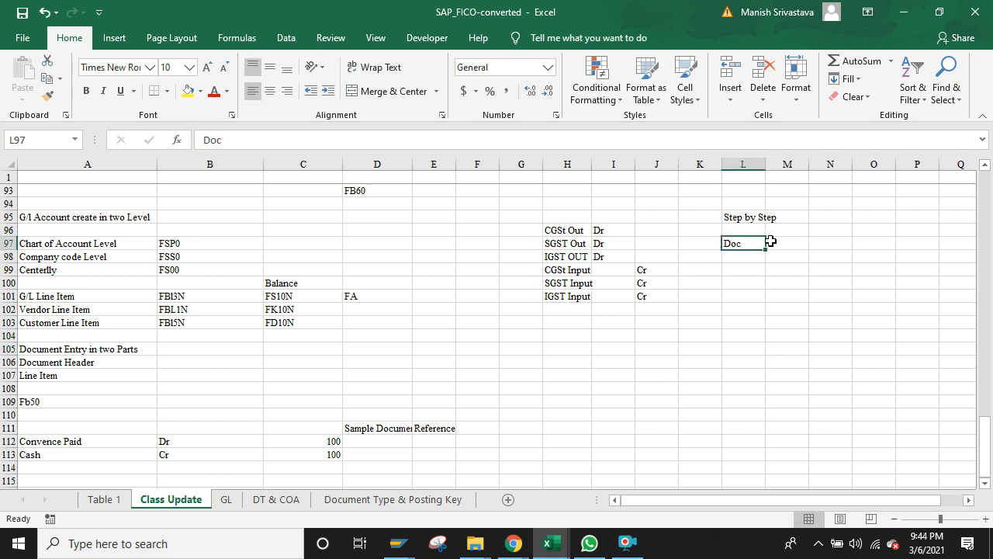
left_click(772, 241)
type("14")
key("Return")
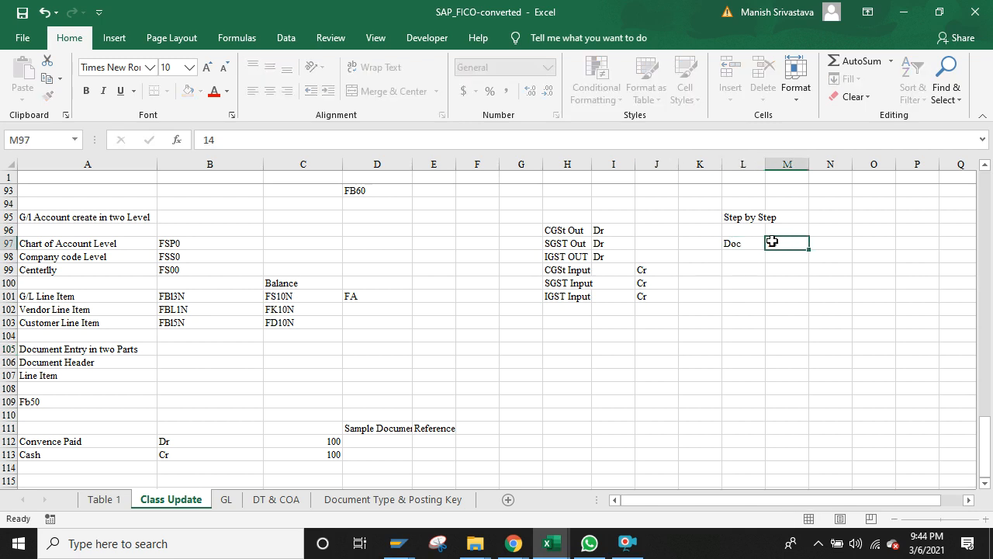
Step: Enter LSMW in M96 above the 14, correcting the lowercase s
left_click(785, 243)
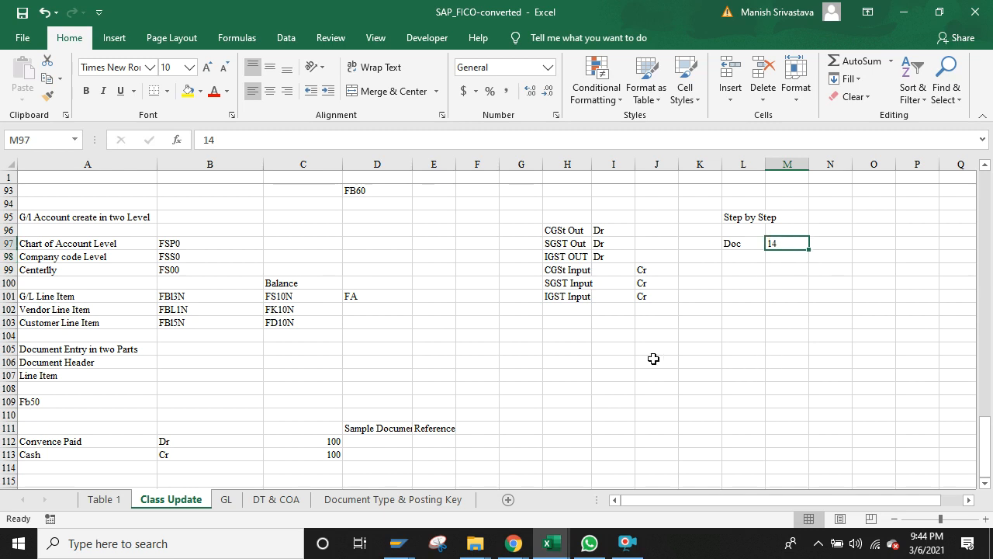
left_click(775, 228)
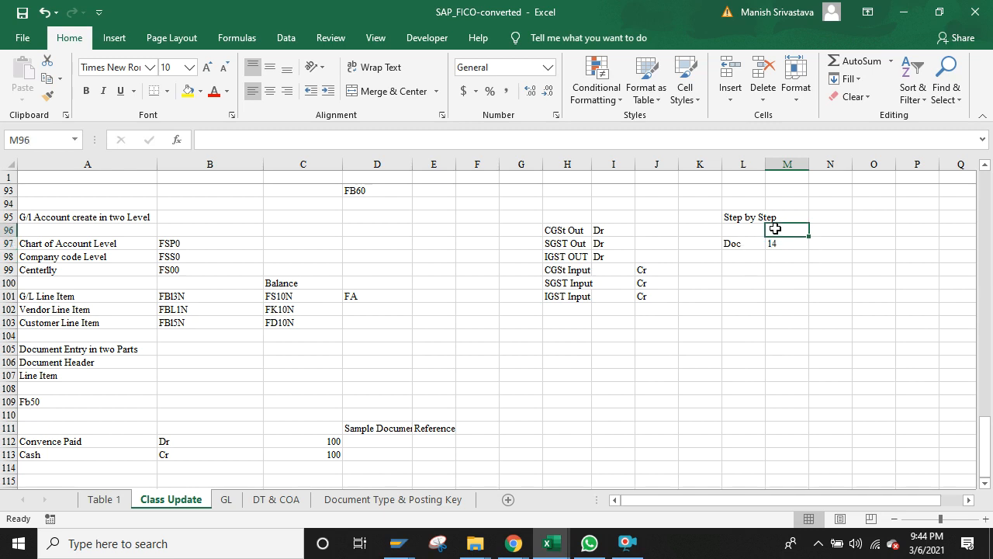
type("LsMW")
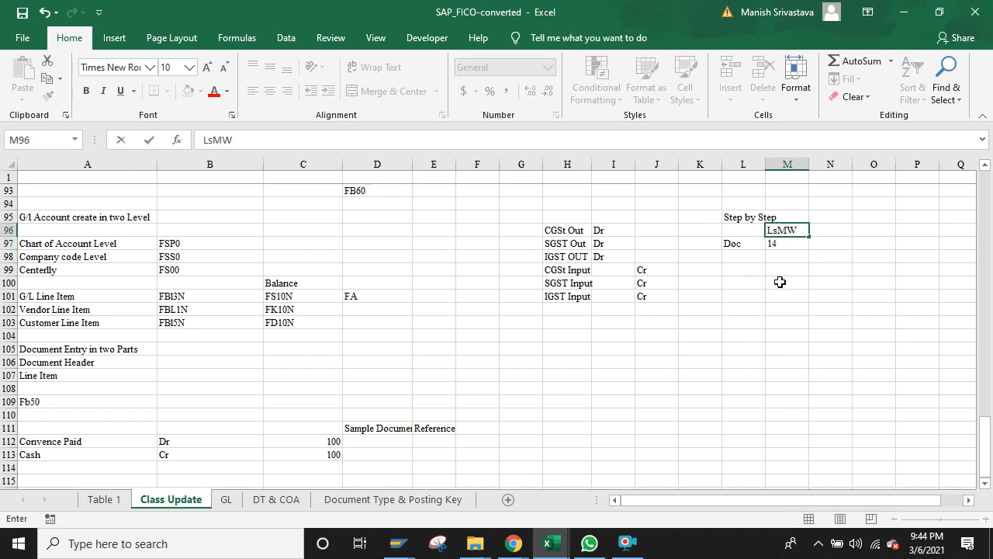
left_click(780, 281)
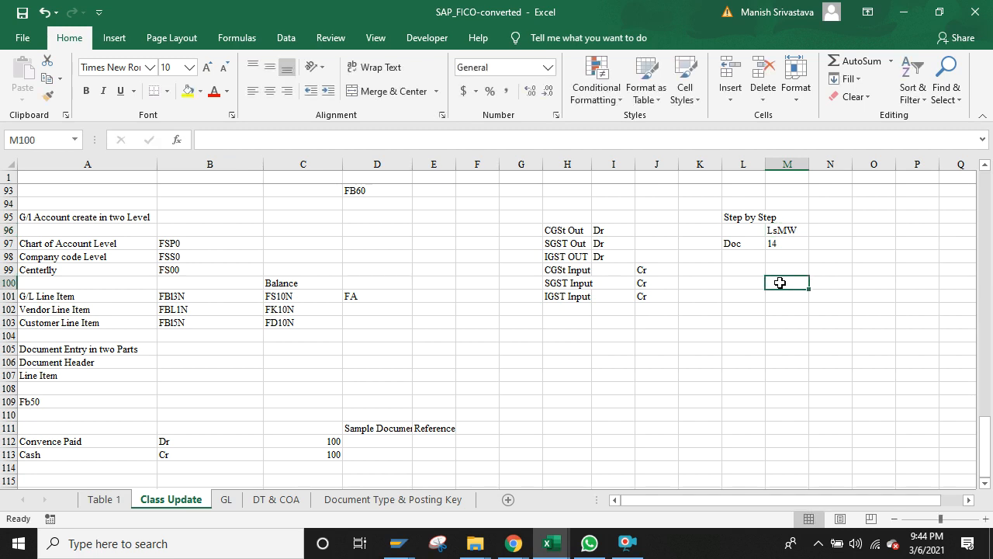
left_click(772, 230)
double_click(779, 230)
key("BackSpace")
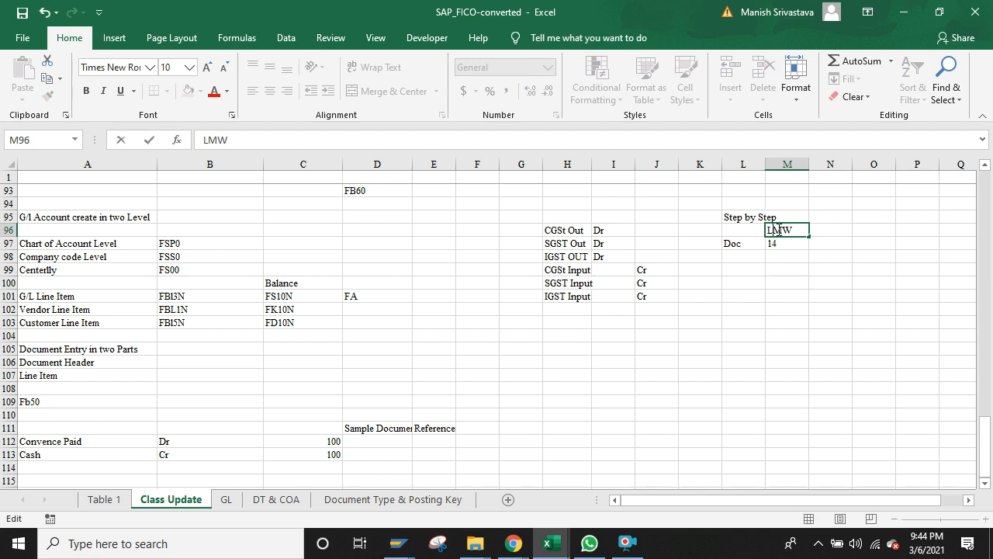
type("S")
key("Return")
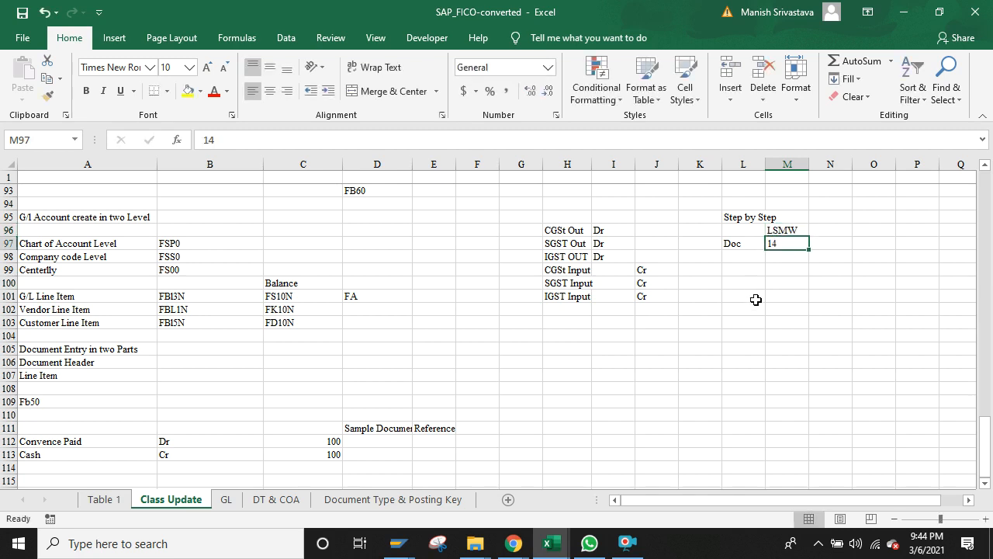
left_click(755, 299)
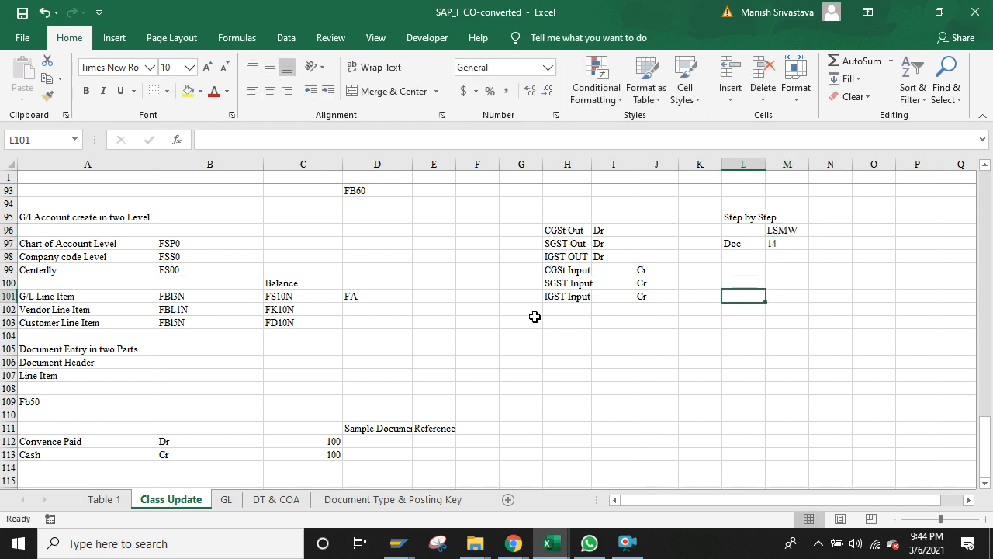
Step: Add CGST Adjust, SGST Adjust and IGST Adjust in H102:H104 below IGST Input
left_click(565, 229)
key("Right")
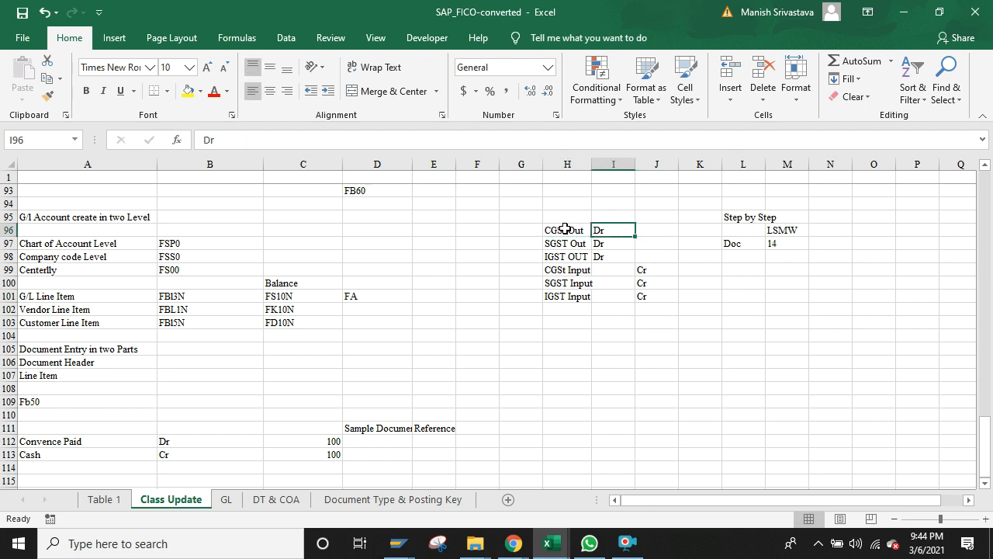
key("Left")
key("shift+Right")
key("shift+Right")
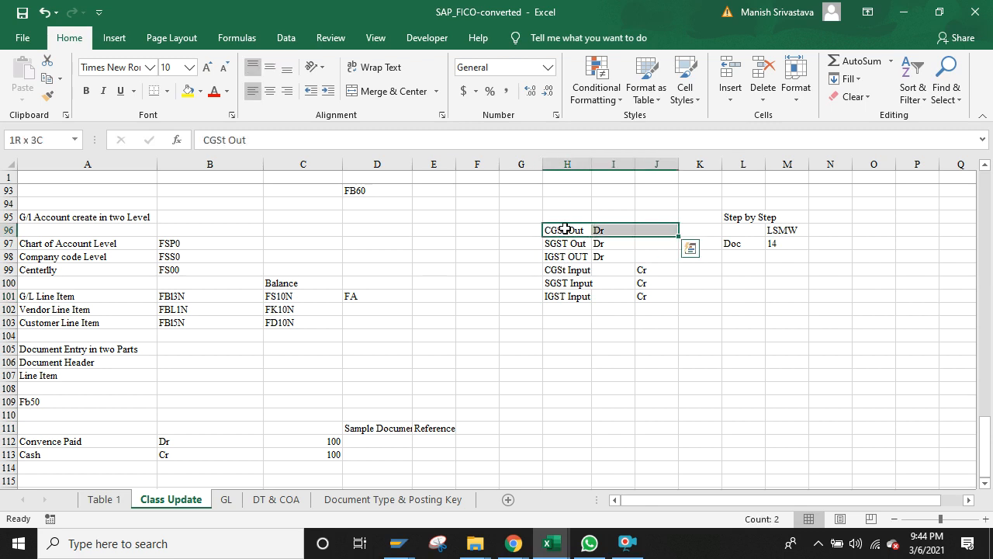
key("shift+Down")
key("shift+Down")
key("shift+Down")
key("shift+Down")
key("shift+Down")
key("Down")
key("Down")
key("Down")
key("Down")
key("Down")
key("Down")
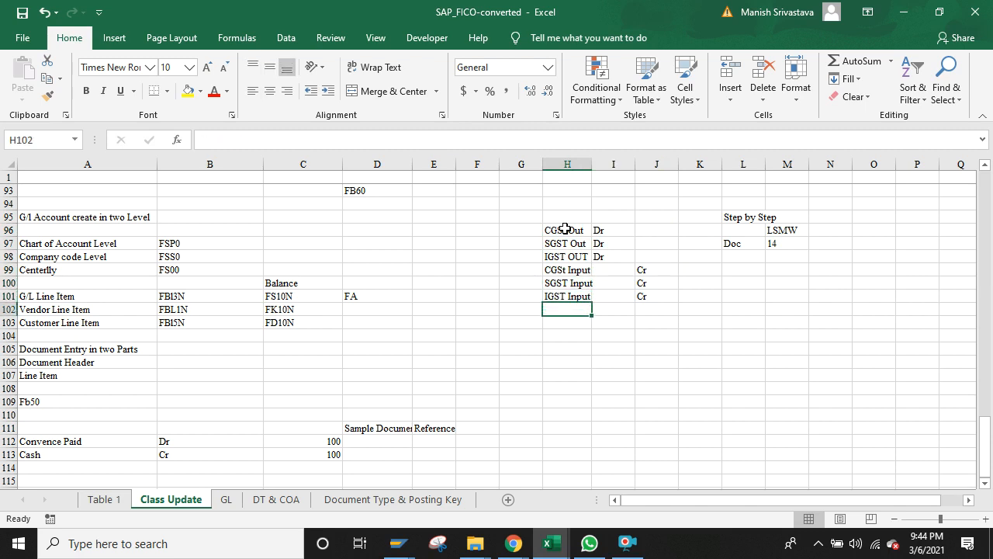
type("CGST")
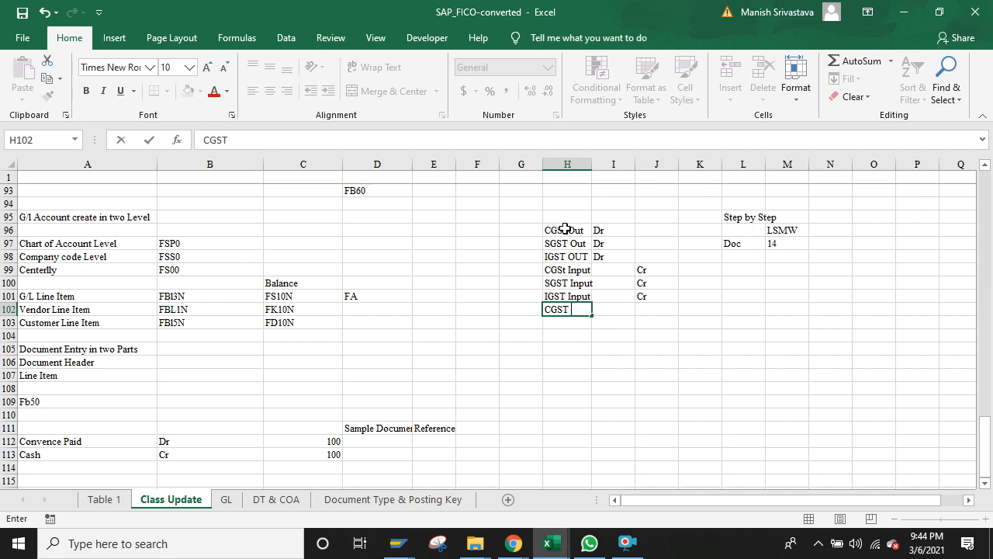
type(" Adjust")
key("Return")
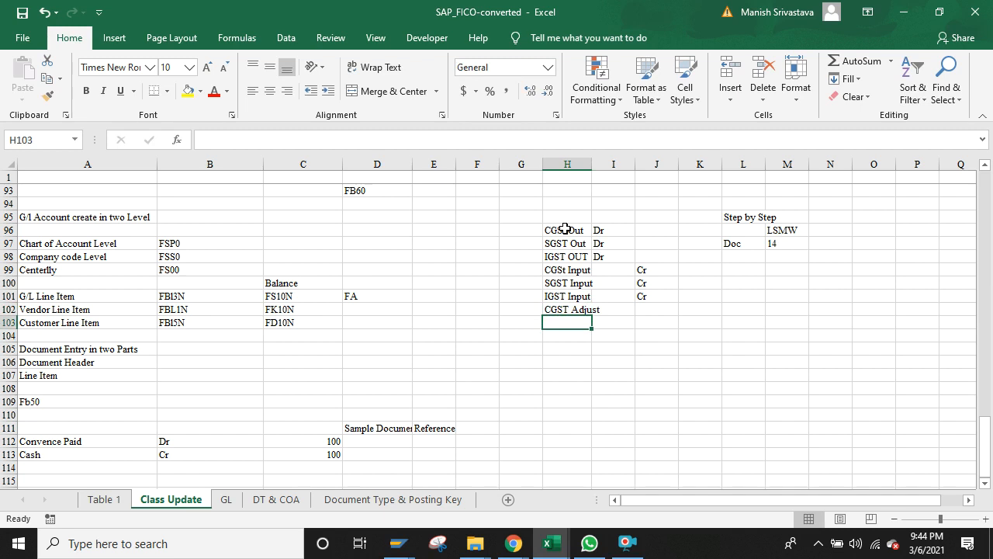
type("SGST ")
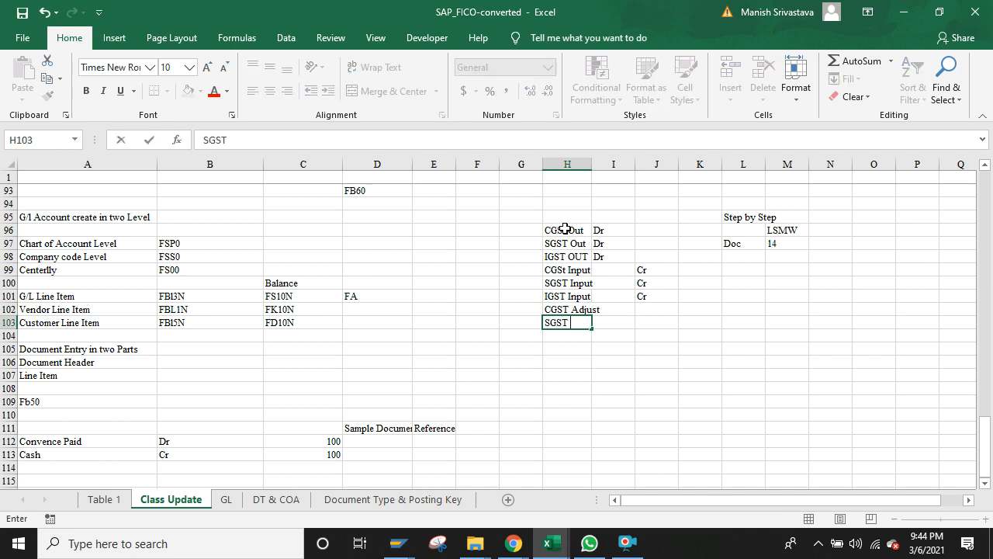
type("Adjust")
key("Return")
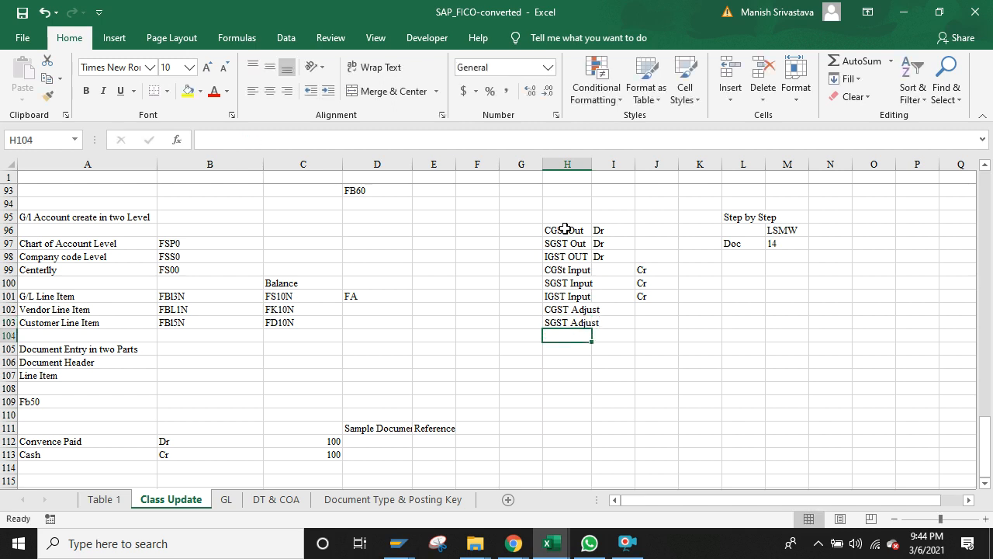
type("IGS")
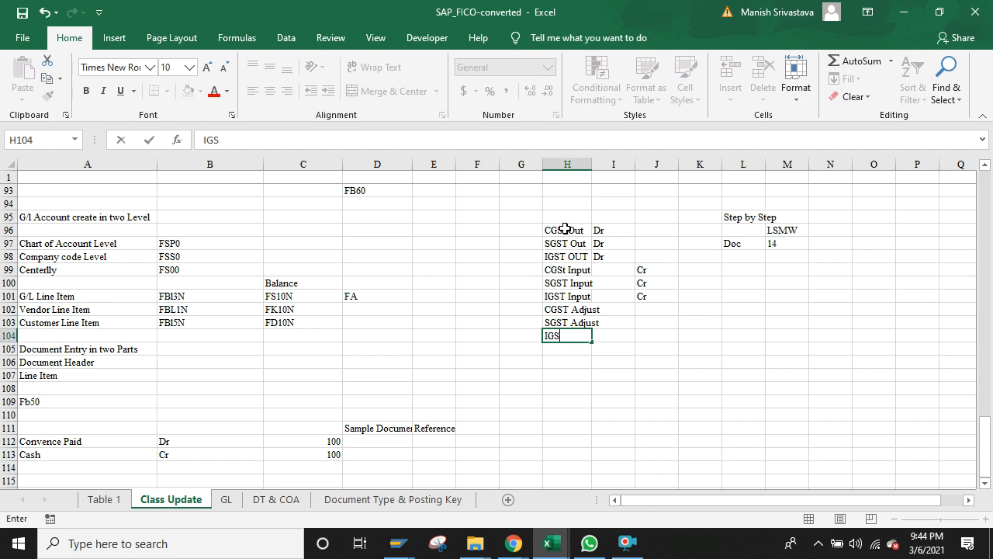
type("T Adjust")
key("ctrl+Return")
key("Return")
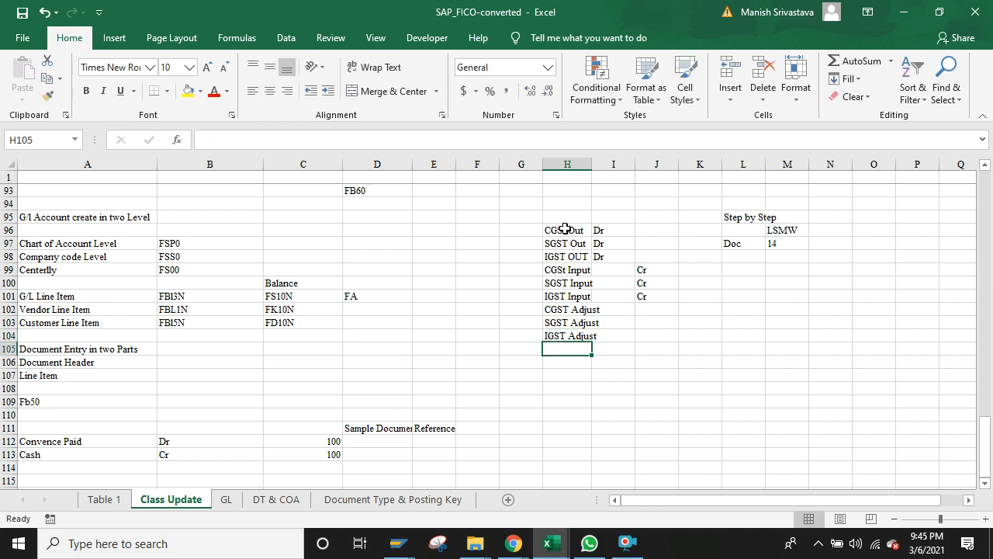
Step: Duplicate the three Adjust labels into H105:H107 directly beneath them
key("Up")
key("Up")
key("Up")
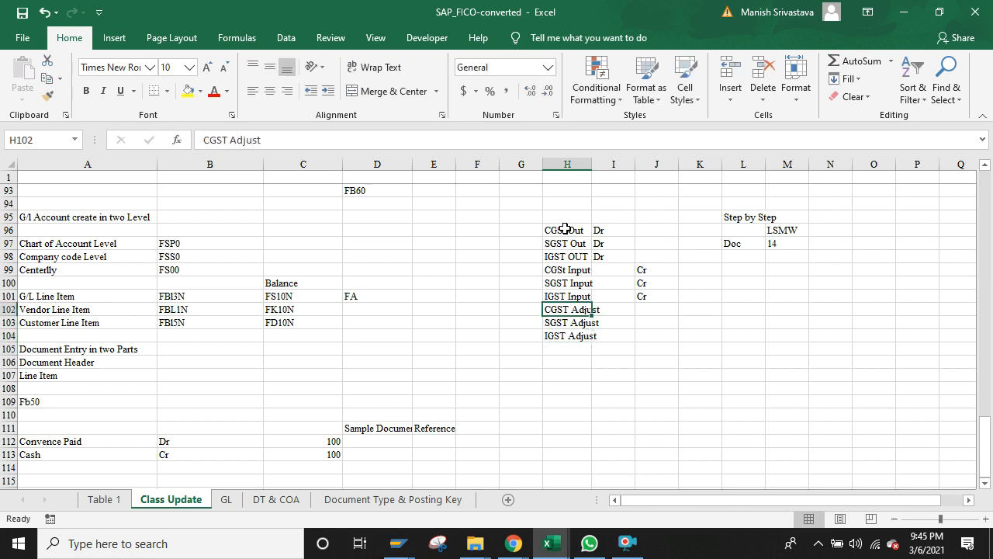
key("shift+Down")
key("shift+Down")
key("ctrl+c")
key("Down")
key("Down")
key("Down")
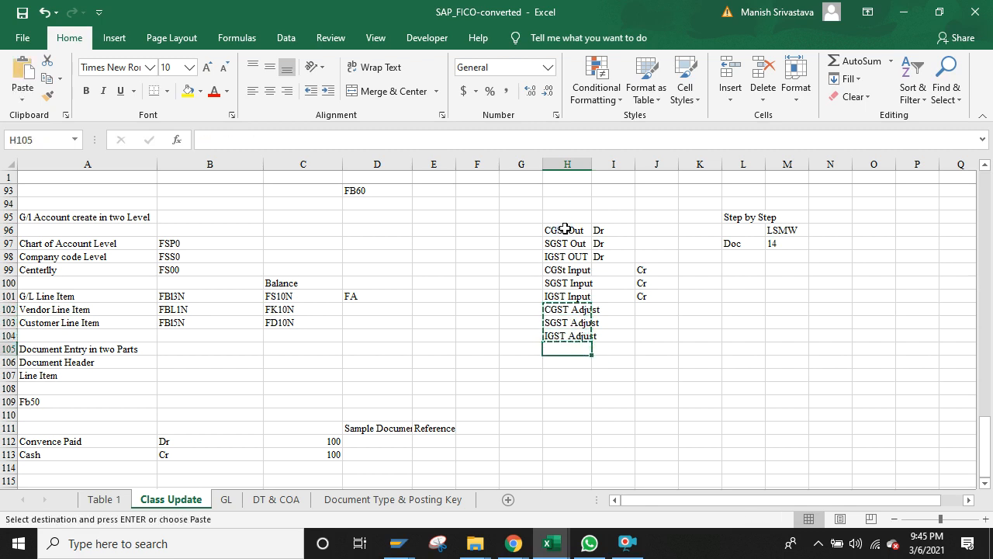
key("ctrl+v")
key("Down")
key("Up")
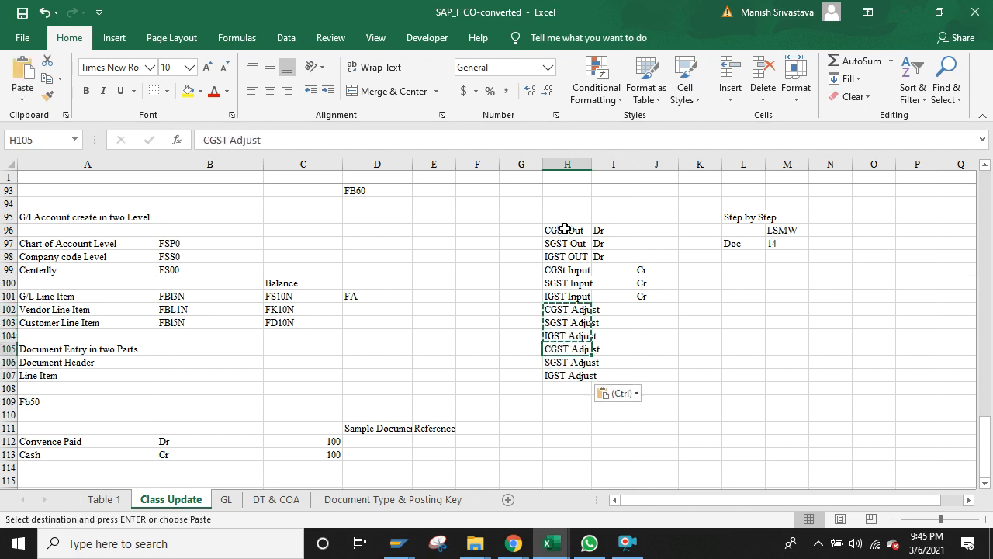
key("shift+Down")
key("shift+Down")
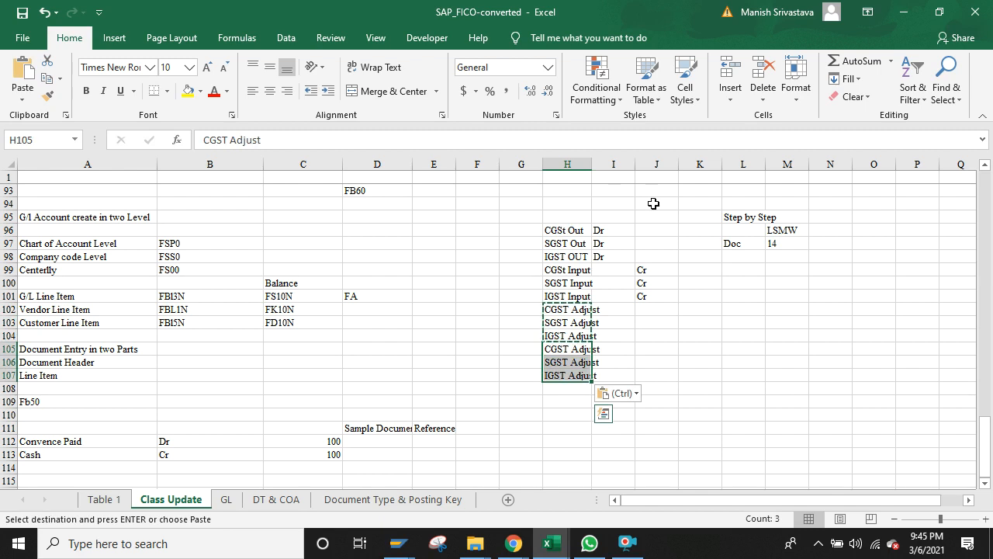
key("ctrl+f")
key("Escape")
key("Escape")
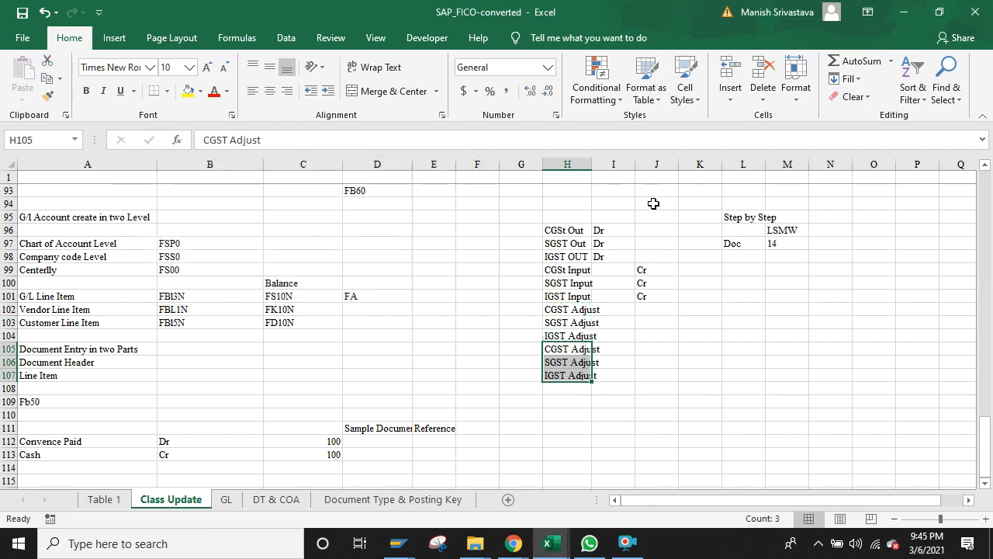
key("ctrl+f")
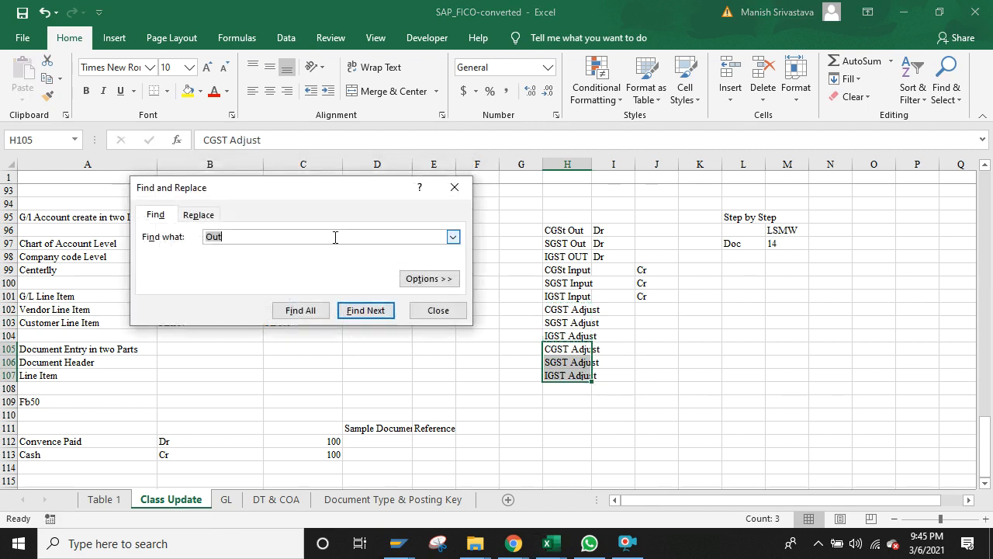
Step: Replace Adjust with Paid in the copied labels, giving CGST, SGST and IGST Paid
key("BackSpace")
type("Paid")
left_click(205, 215)
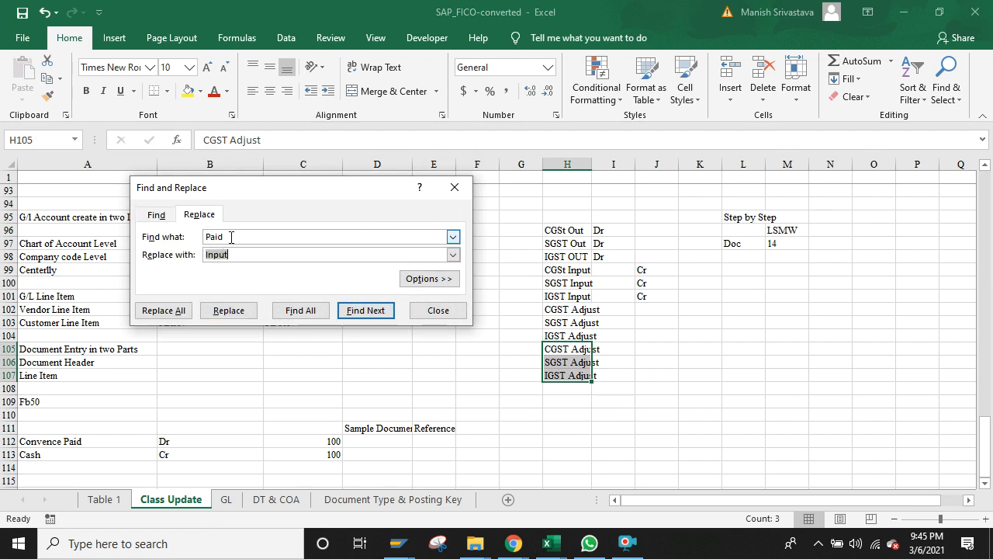
left_click(231, 237)
key("shift+Left")
key("shift+Left")
key("shift+Left")
key("shift+Left")
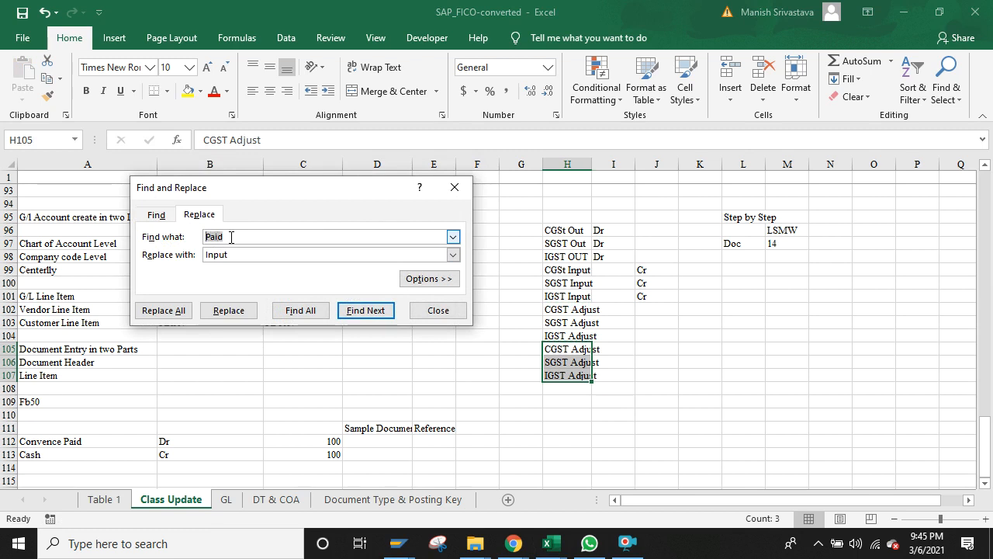
key("BackSpace")
left_click(230, 255)
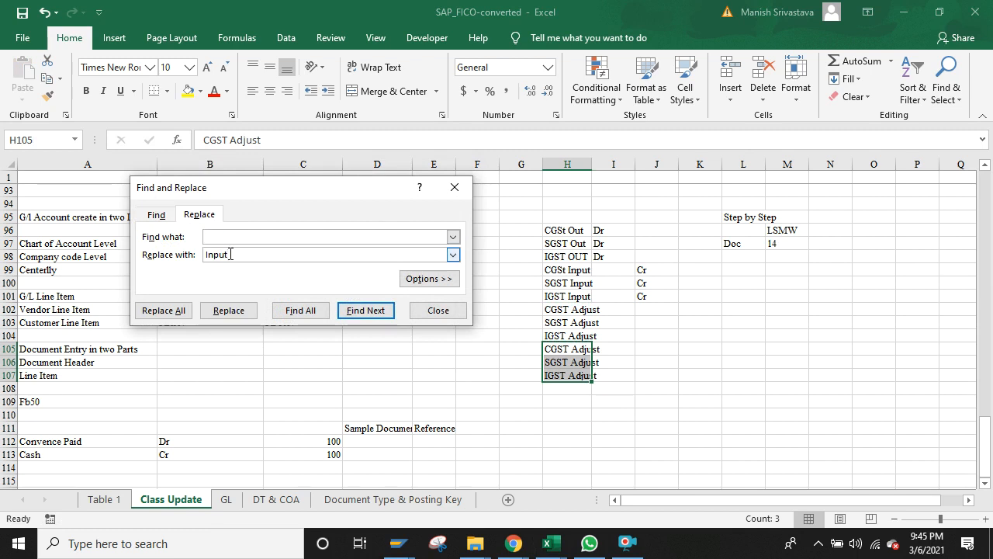
type("Paid")
key("BackSpace")
key("BackSpace")
key("BackSpace")
key("BackSpace")
key("BackSpace")
left_click(228, 236)
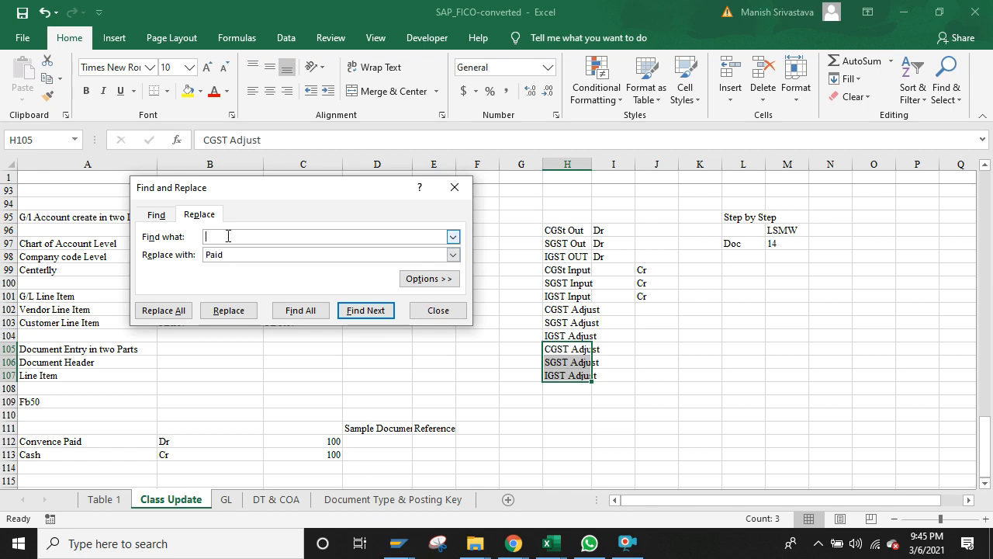
type("Adjust")
left_click(179, 311)
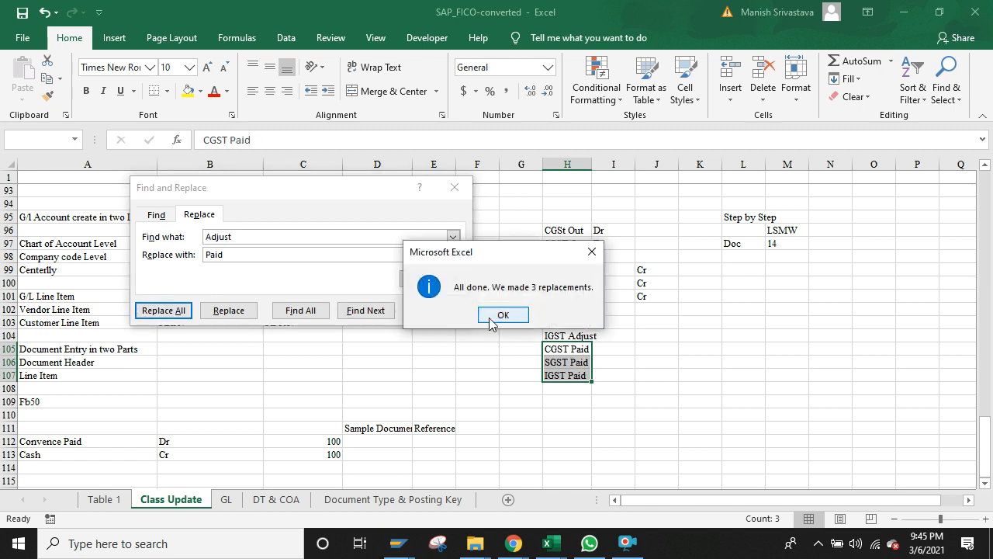
left_click(495, 315)
left_click(455, 187)
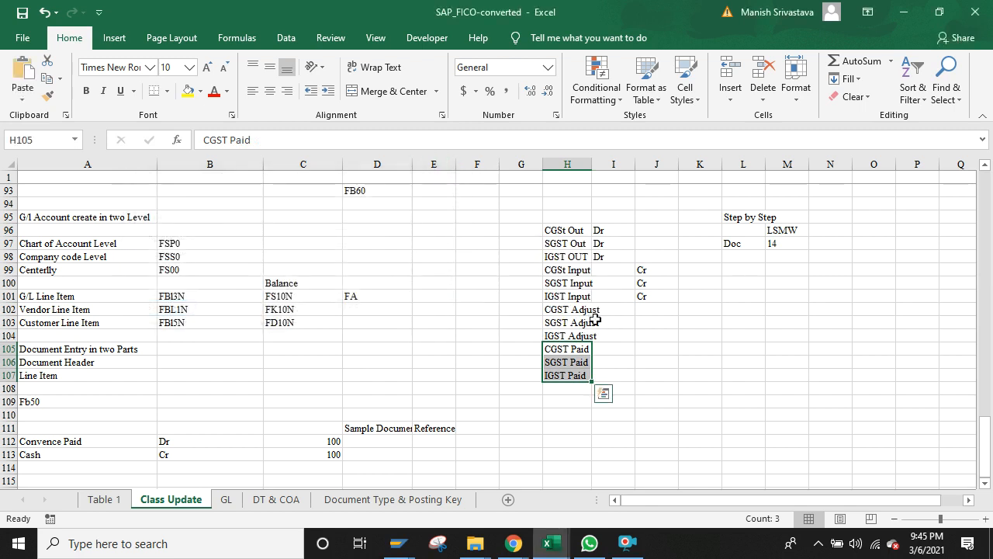
Step: Copy the Cr marks from J99:J101 into K102:K107
left_click_drag(652, 271, 652, 297)
key("ctrl+c")
key("Right")
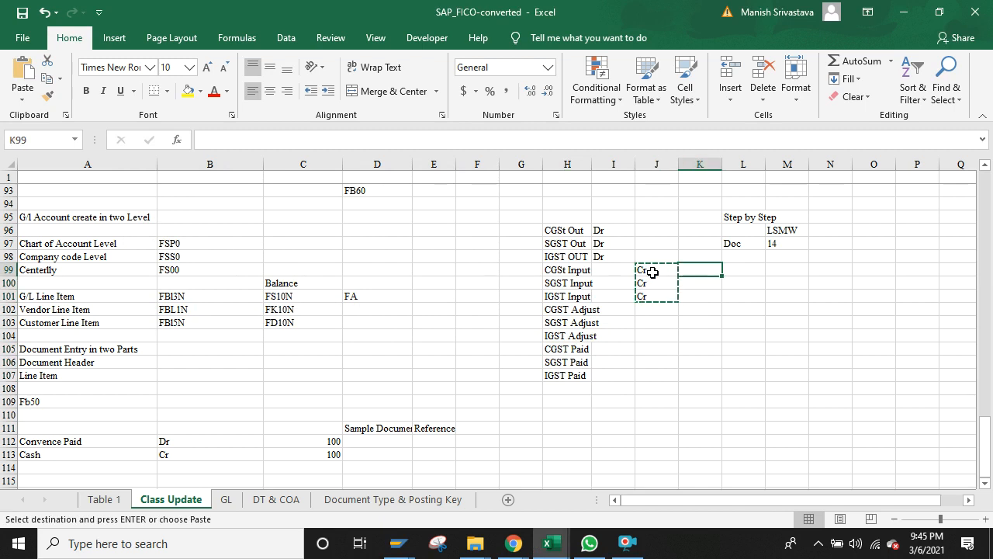
key("Down")
key("Down")
key("Down")
key("shift+Down")
key("shift+Down")
key("shift+Down")
key("shift+Down")
key("shift+Down")
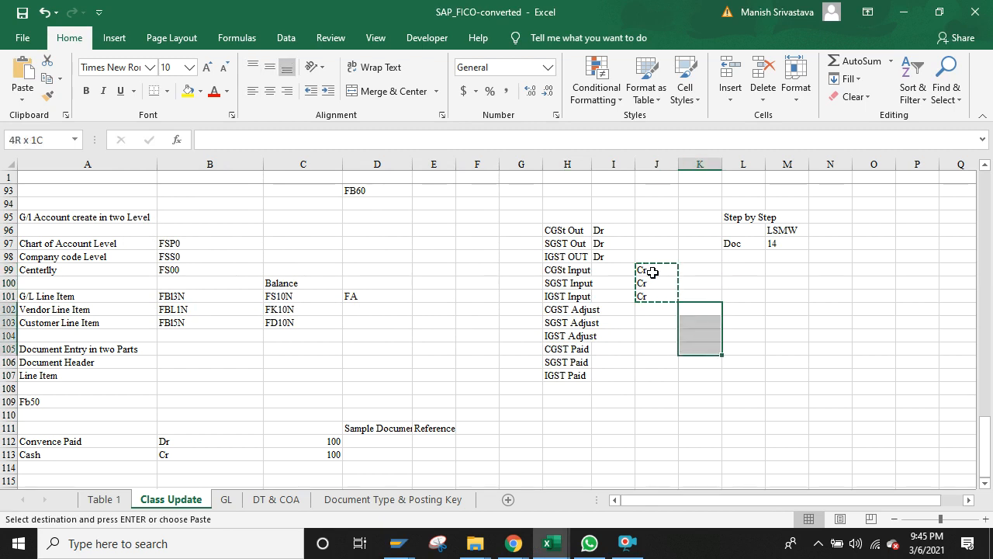
key("ctrl+v")
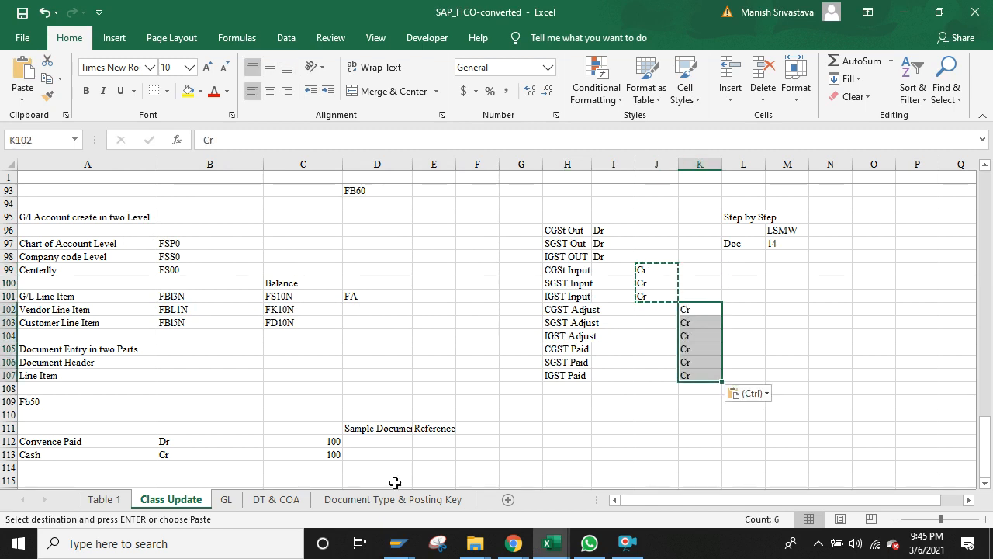
left_click(411, 543)
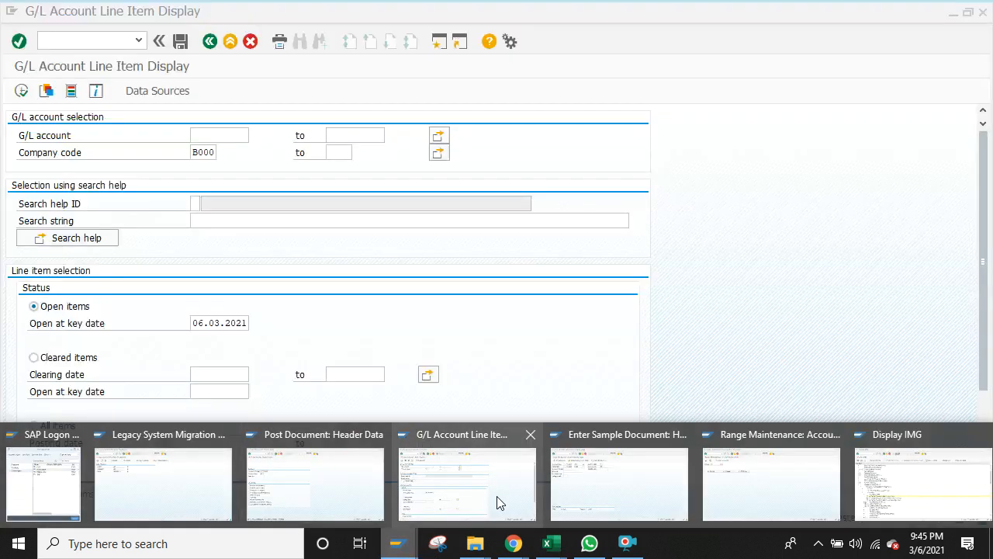
left_click(497, 502)
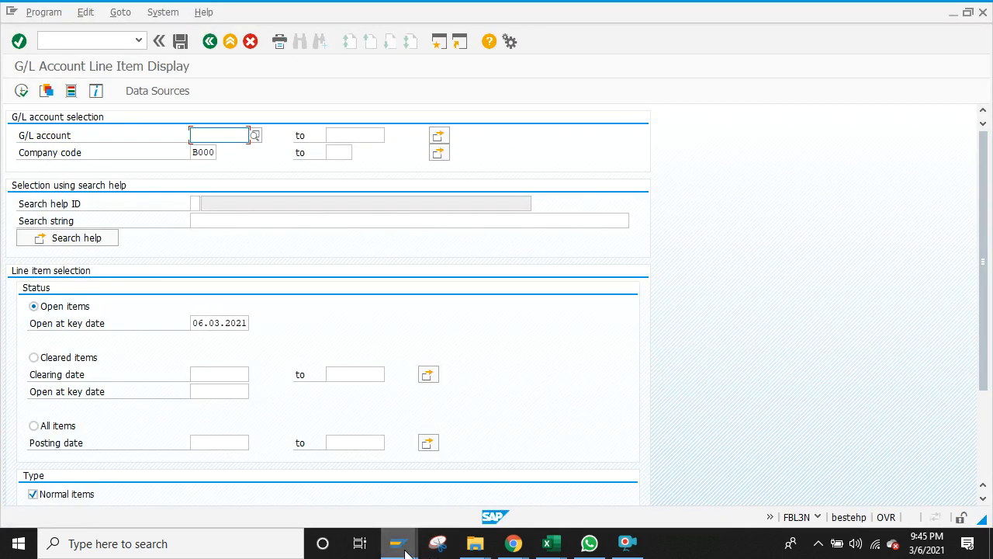
mouse_move(405, 548)
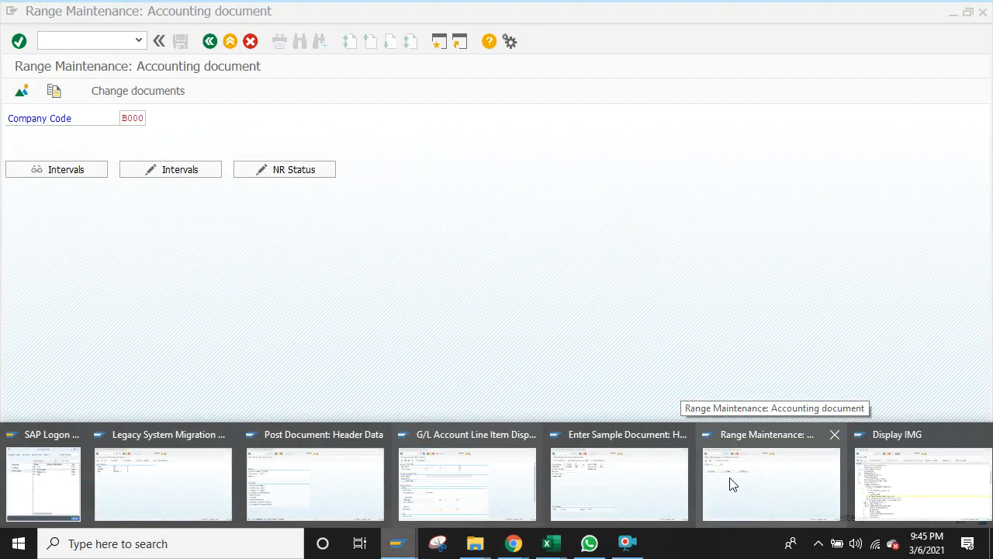
left_click(628, 488)
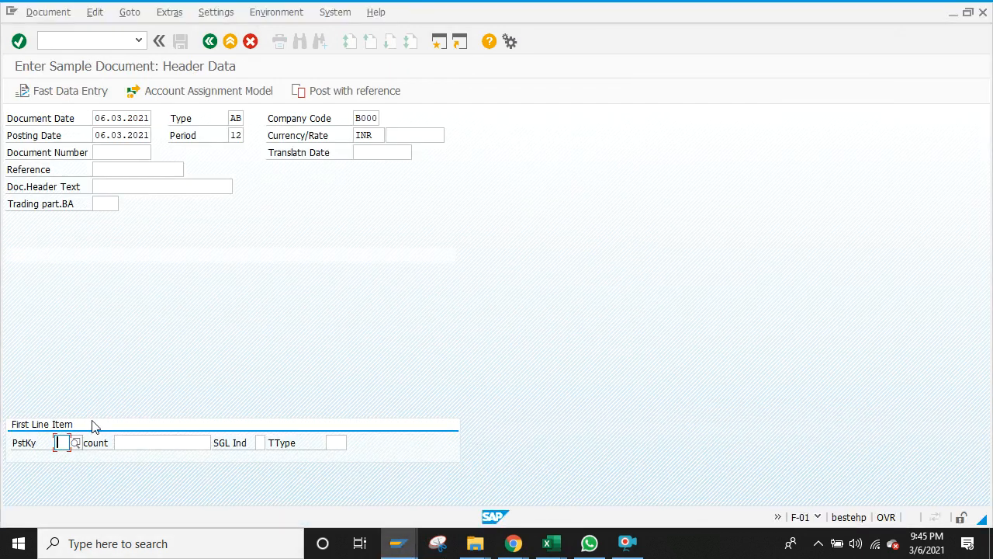
key("alt+Tab")
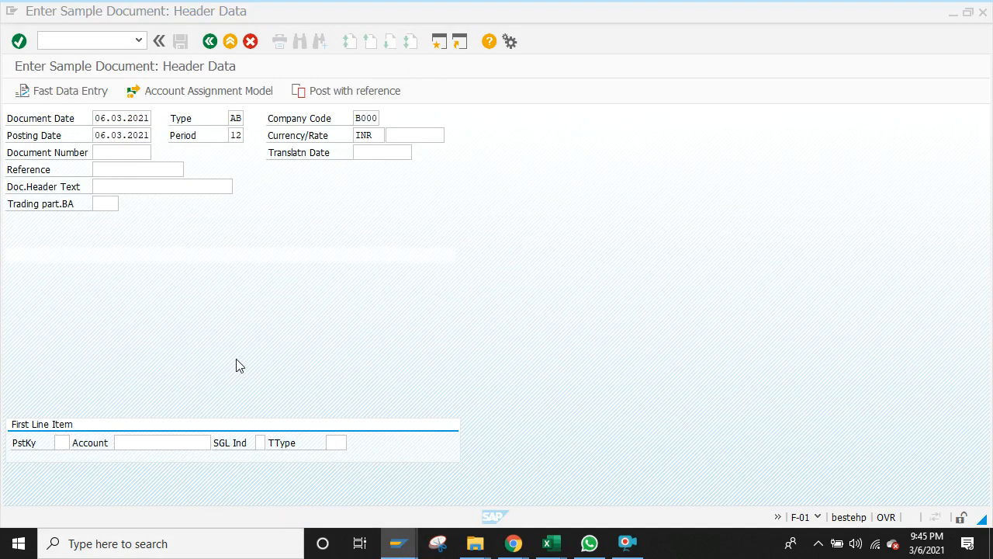
key("alt+Tab")
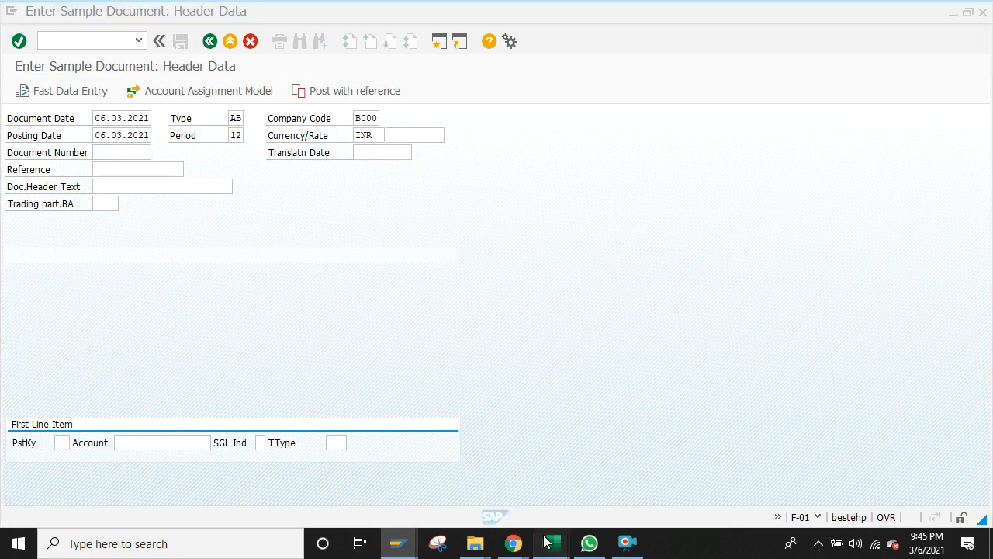
mouse_move(549, 543)
left_click(468, 480)
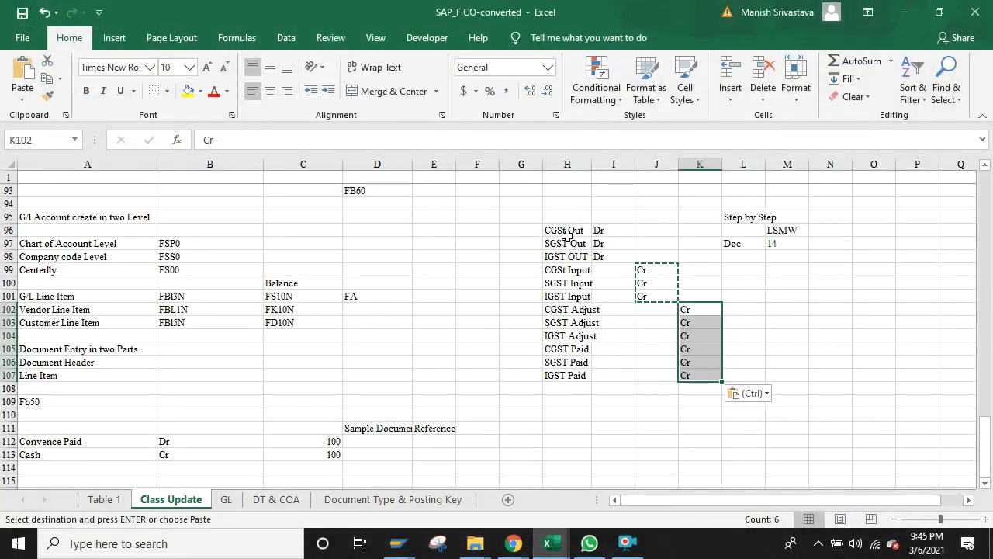
Step: Enter posting key 40 in G96:G98 and 50 in G99:G107
left_click(581, 232)
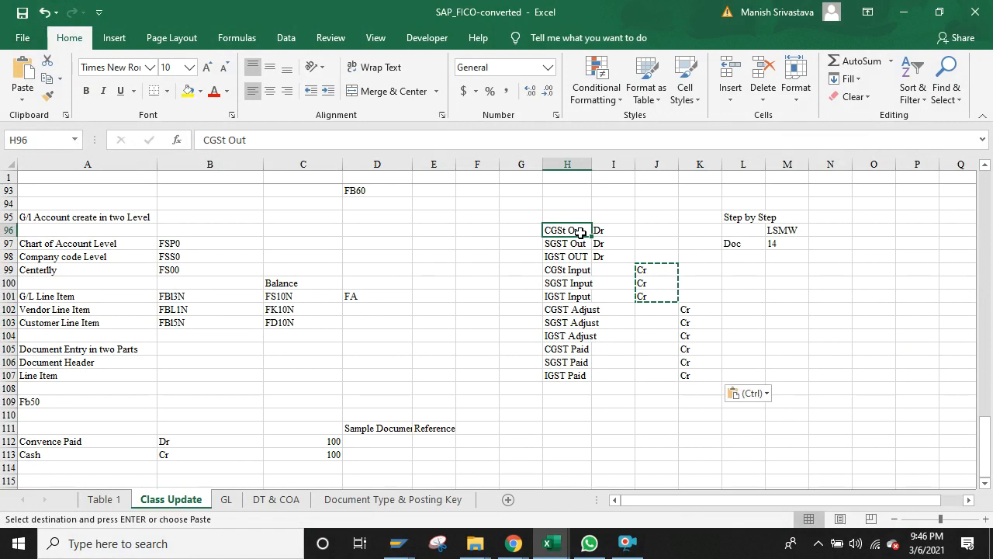
key("Left")
type("40")
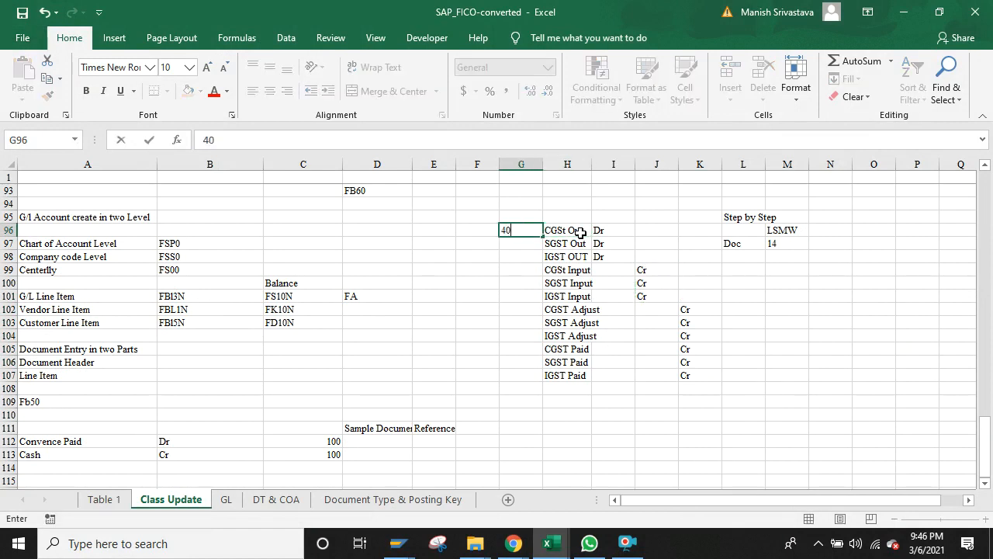
key("ctrl+Return")
key("ctrl+c")
key("shift+Down")
key("shift+Down")
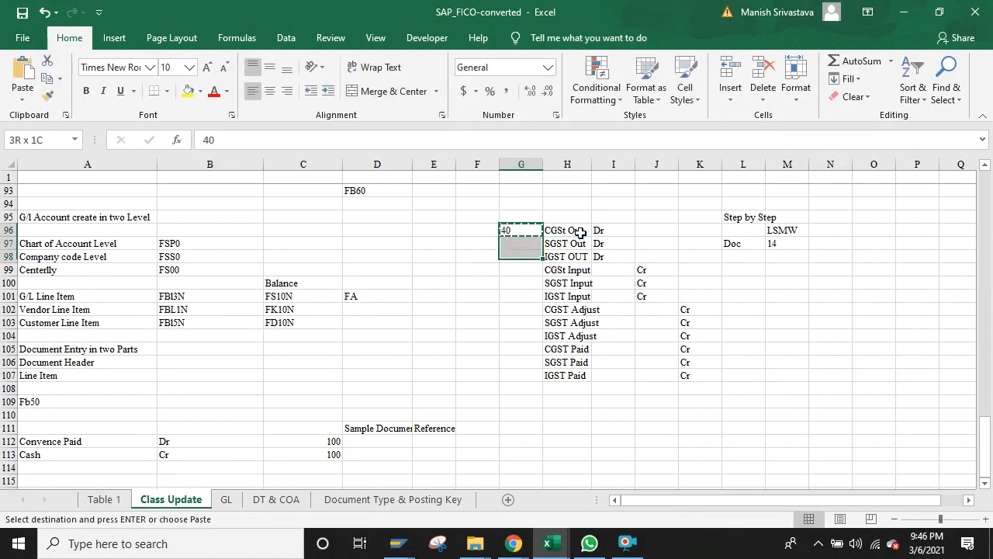
key("ctrl+v")
key("Down")
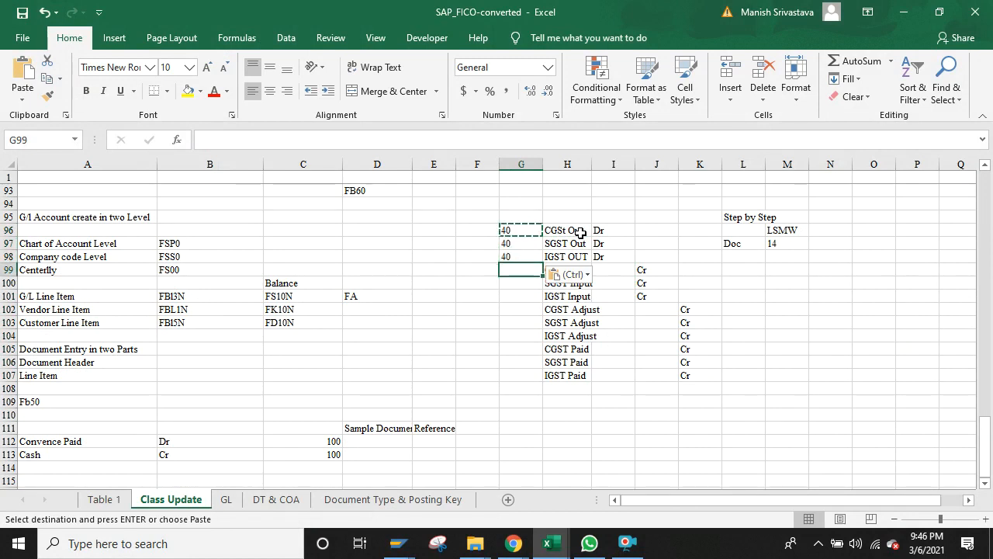
type("50")
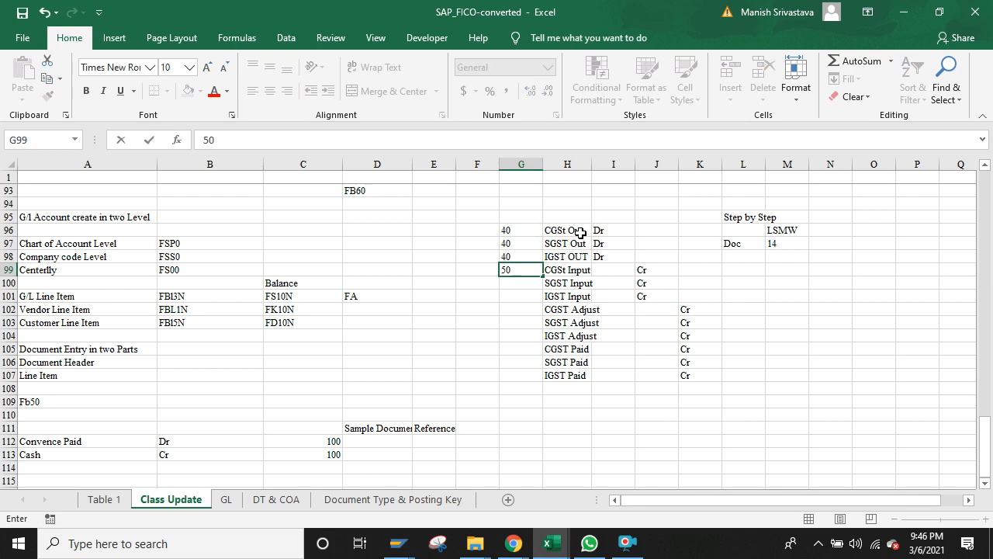
key("Return")
key("Up")
key("ctrl+c")
key("shift+Down")
key("shift+Down")
key("shift+Down")
key("shift+Down")
key("shift+Down")
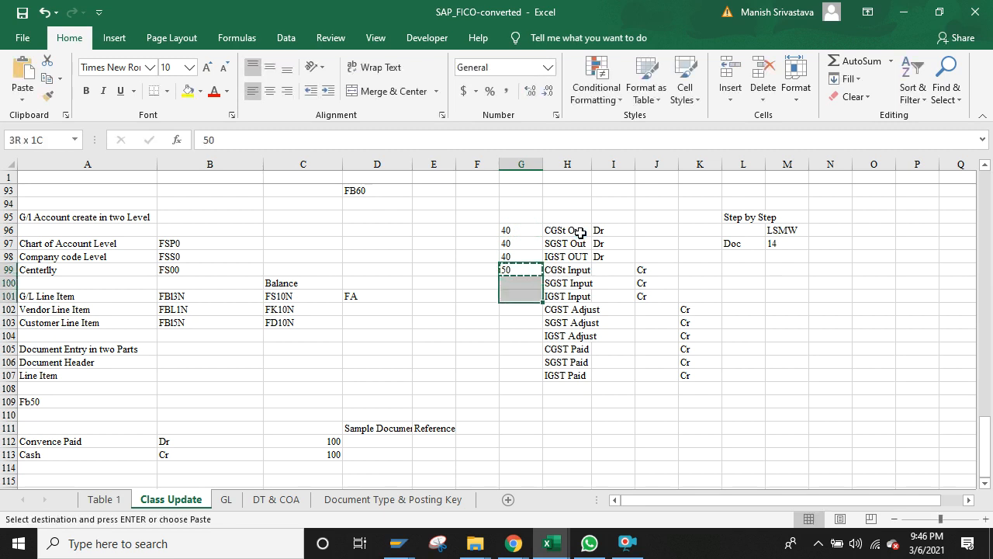
key("shift+Down")
key("shift+Down")
key("shift+Down")
key("ctrl+v")
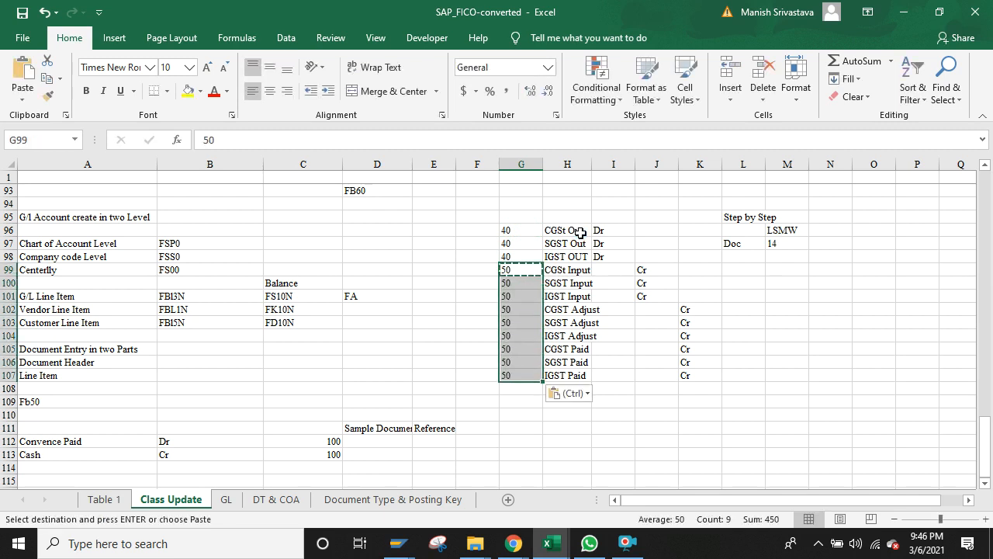
Step: Autofit column H and move the Cr marks from K102:K107 to J102:J107
double_click(592, 165)
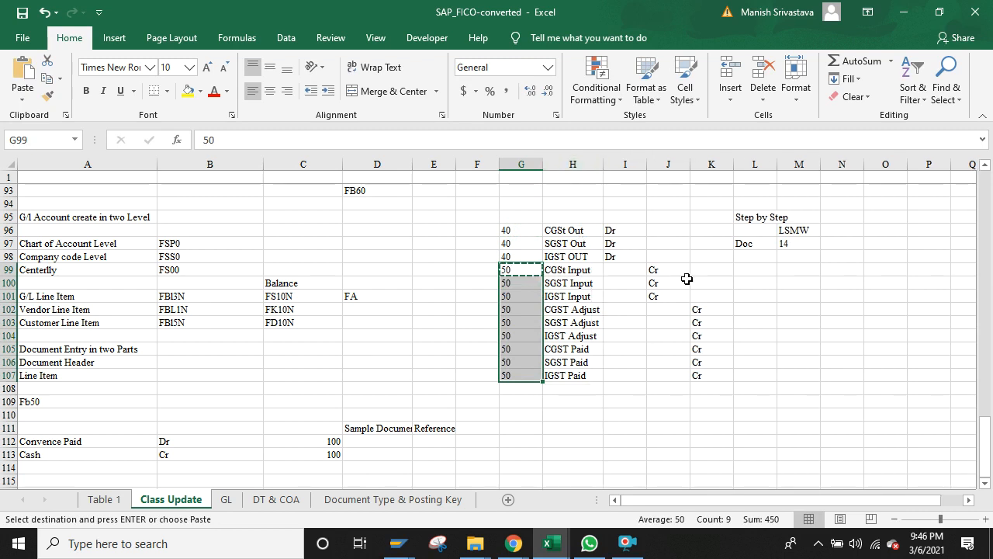
left_click(701, 308)
key("shift+Down")
key("shift+Down")
key("shift+Down")
key("shift+Down")
key("shift+Down")
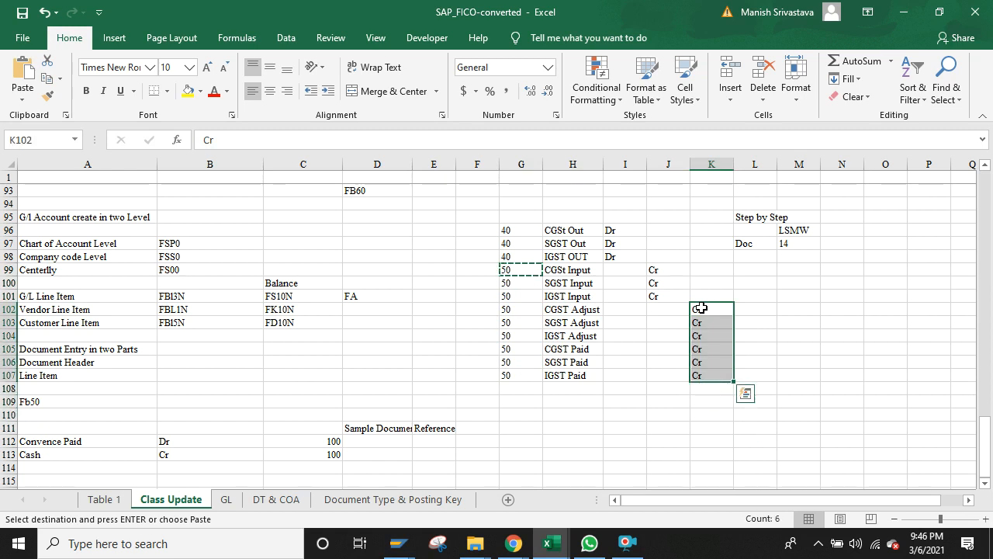
key("ctrl+x")
key("Left")
key("ctrl+v")
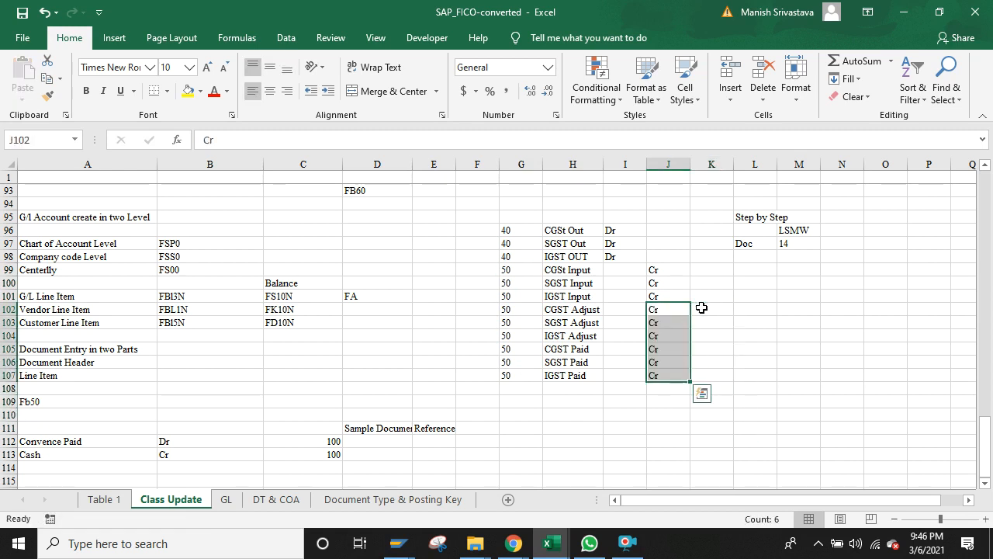
left_click(395, 548)
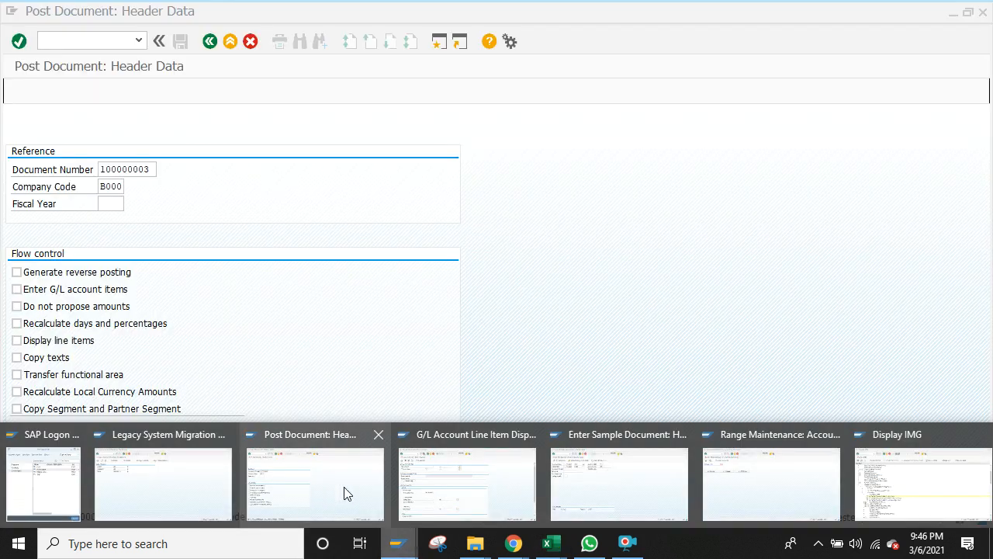
mouse_move(484, 501)
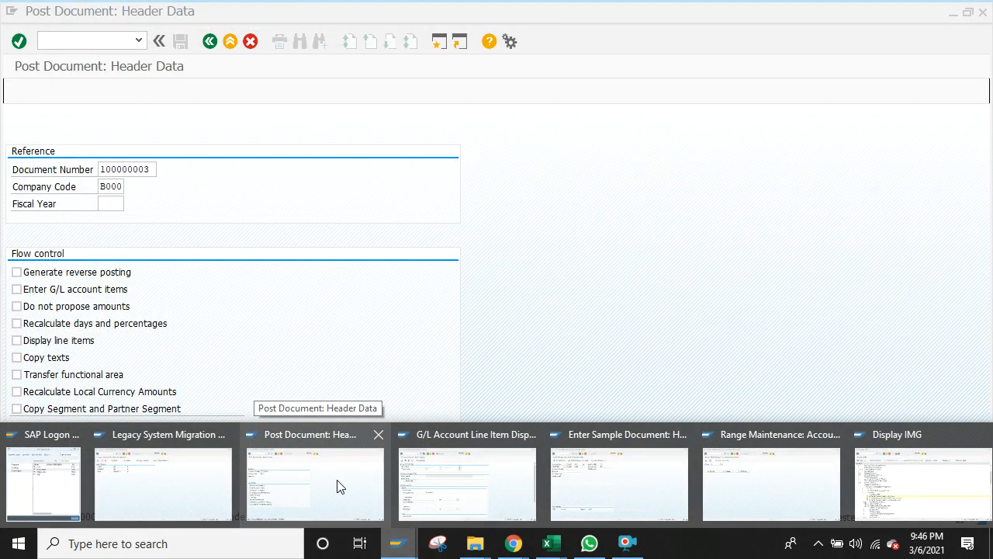
left_click(338, 487)
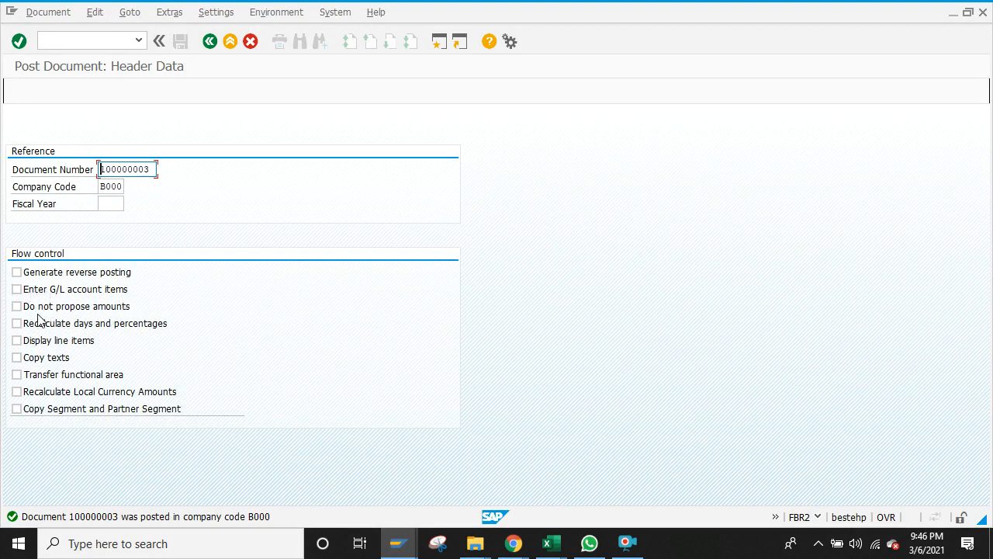
left_click(64, 363)
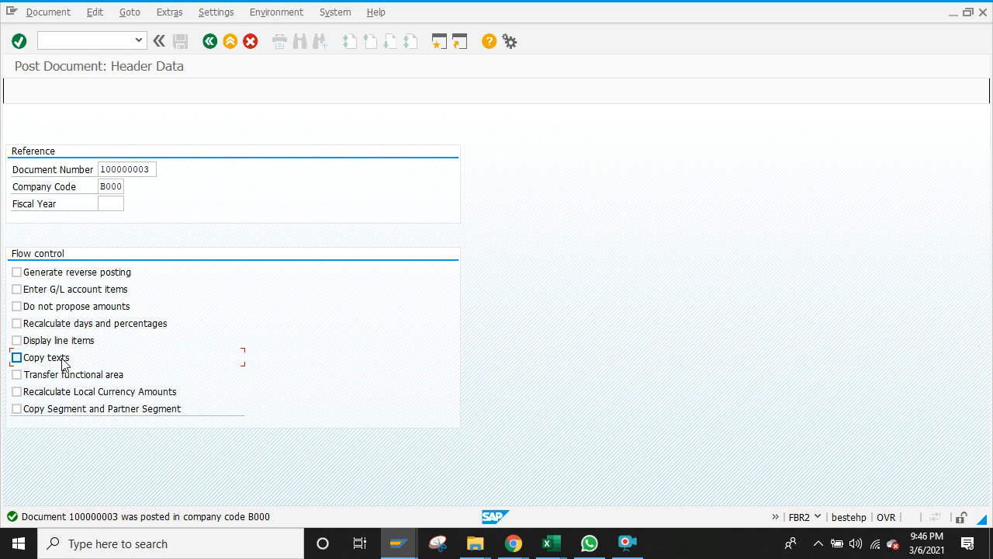
left_click(66, 363)
left_click(24, 361)
left_click(549, 545)
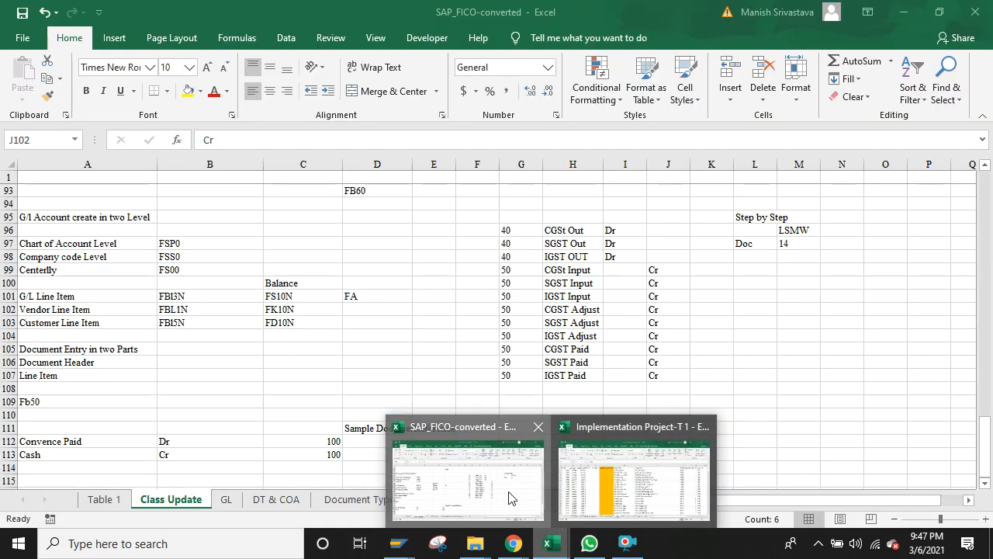
left_click(509, 497)
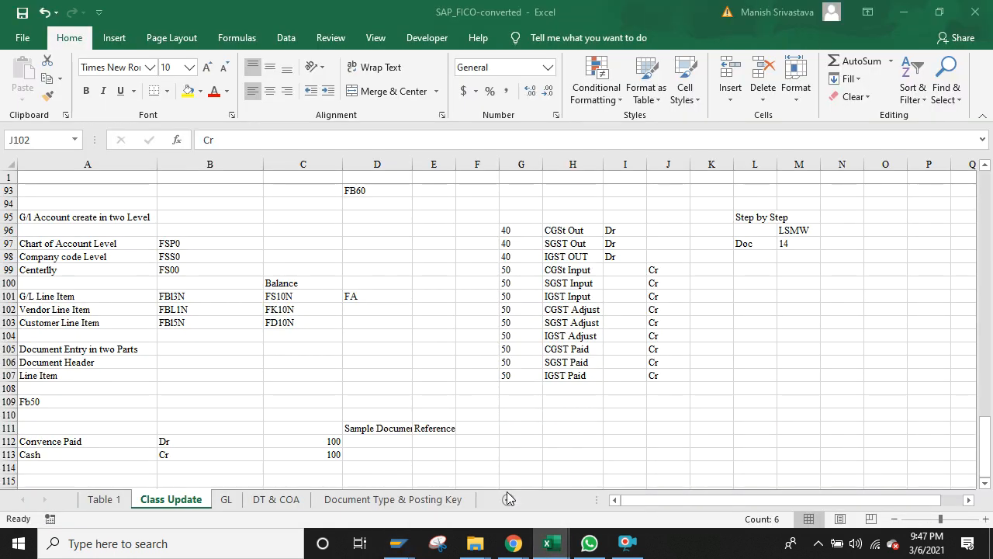
left_click(116, 499)
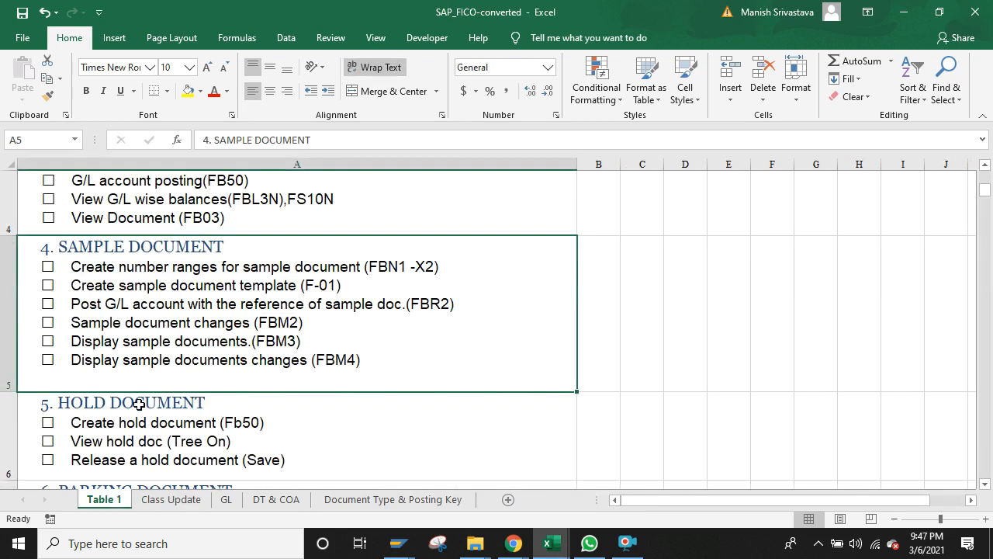
left_click(256, 426)
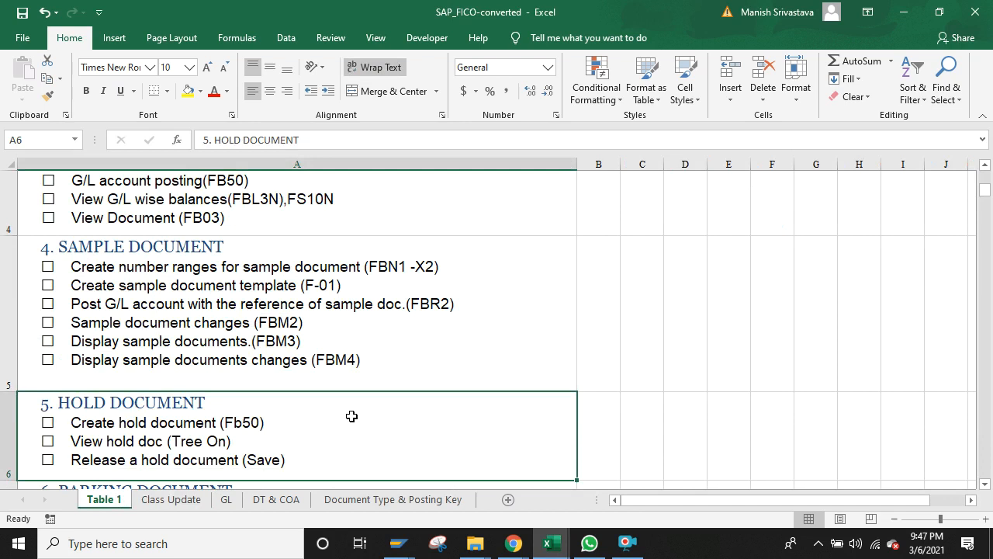
left_click(281, 266)
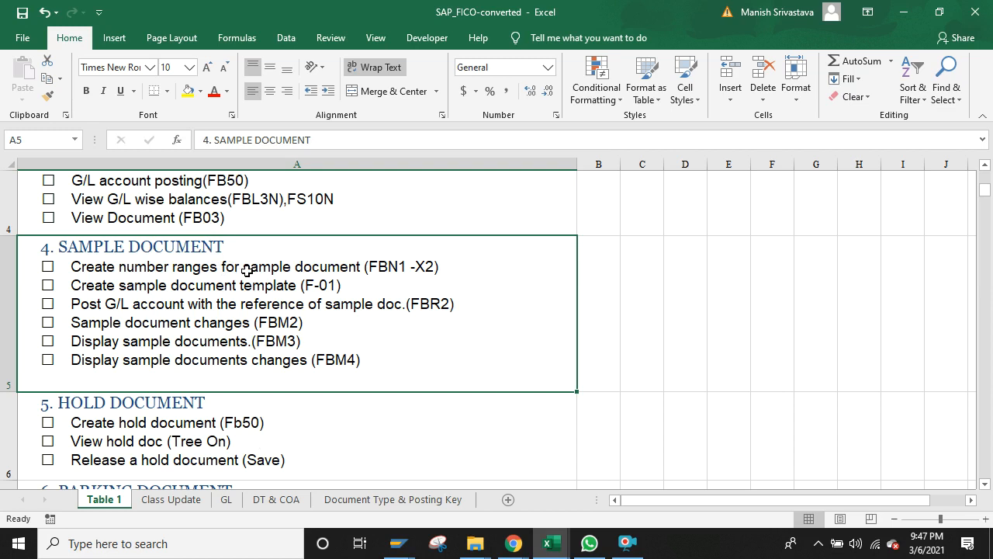
mouse_move(550, 543)
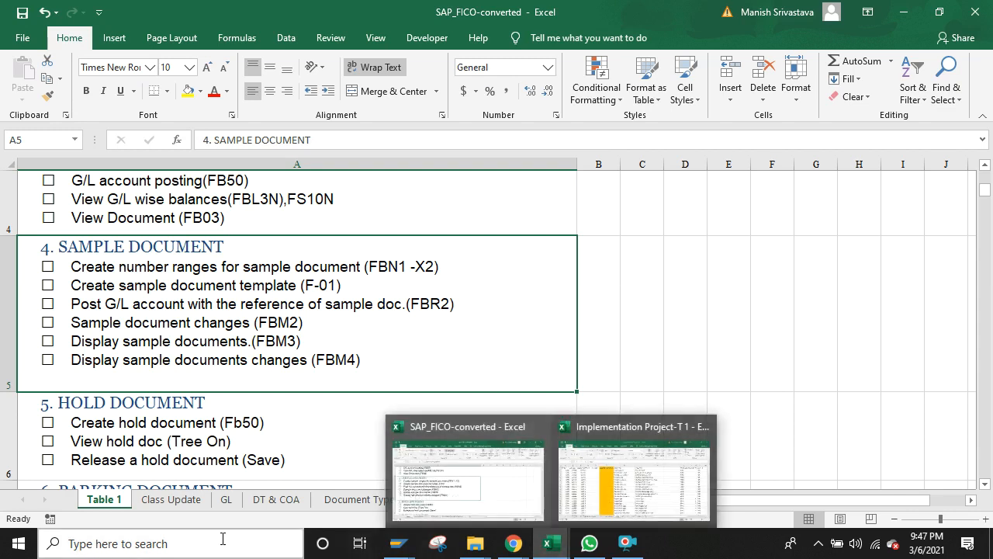
left_click(188, 500)
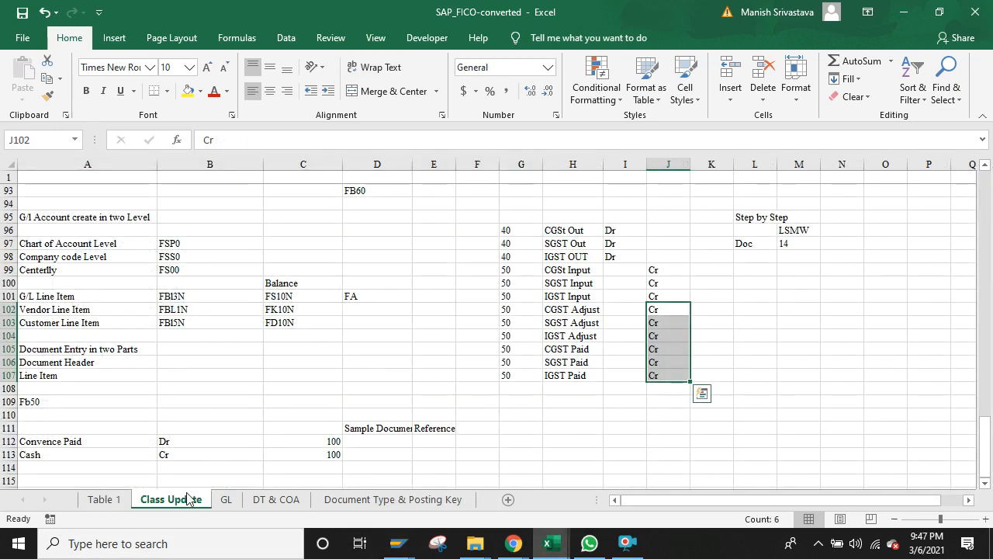
left_click(189, 442)
key("Down")
key("Down")
key("Down")
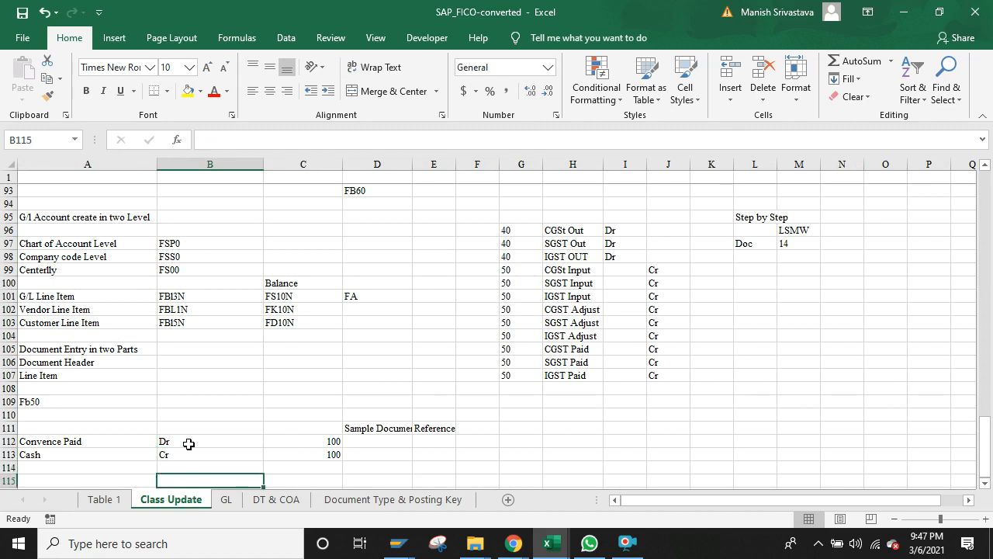
key("Left")
key("Down")
key("Up")
key("Down")
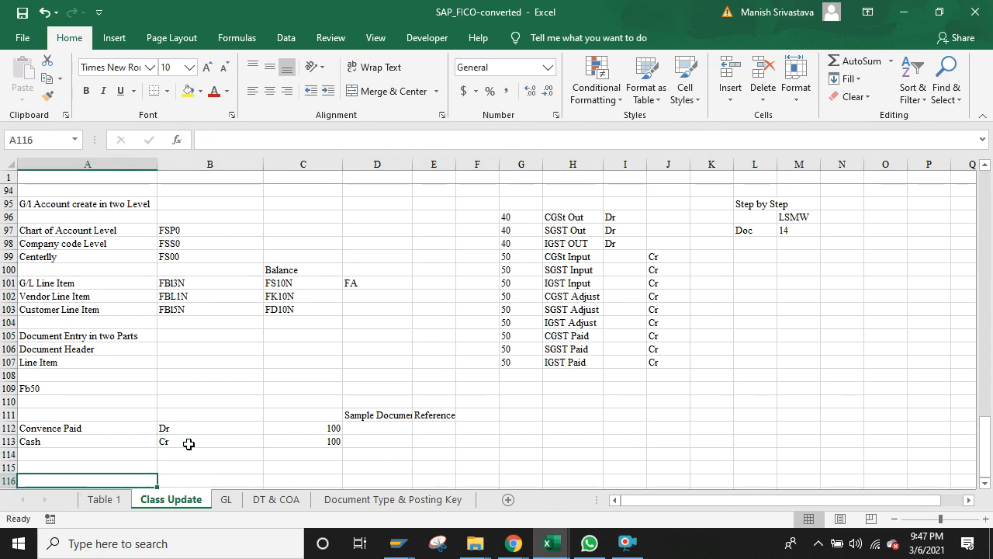
key("Up")
key("Down")
key("Down")
key("Down")
key("Down")
key("Up")
key("Up")
key("Up")
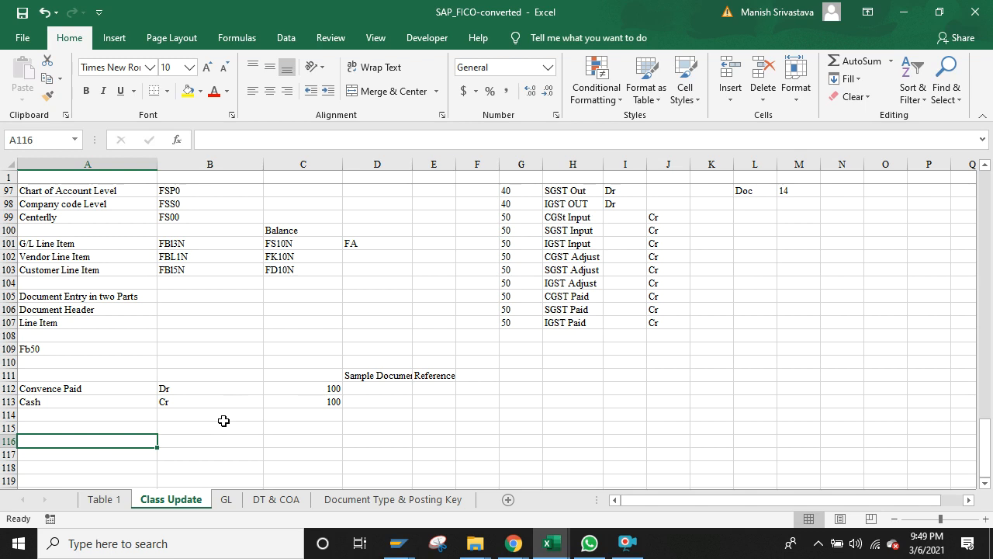
Step: Note F-53 in A116, F110 in A117 and APP in B117
type("F-53")
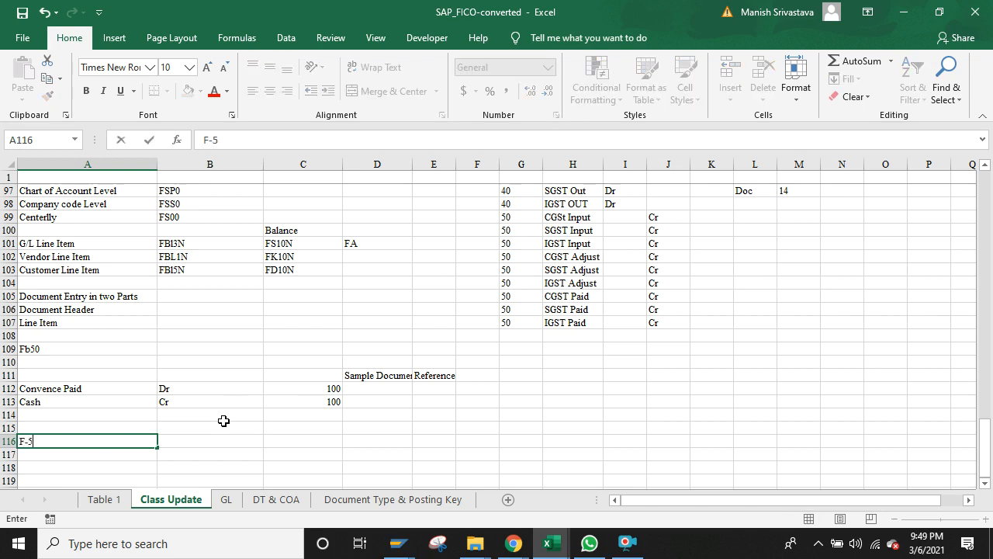
key("Return")
key("Up")
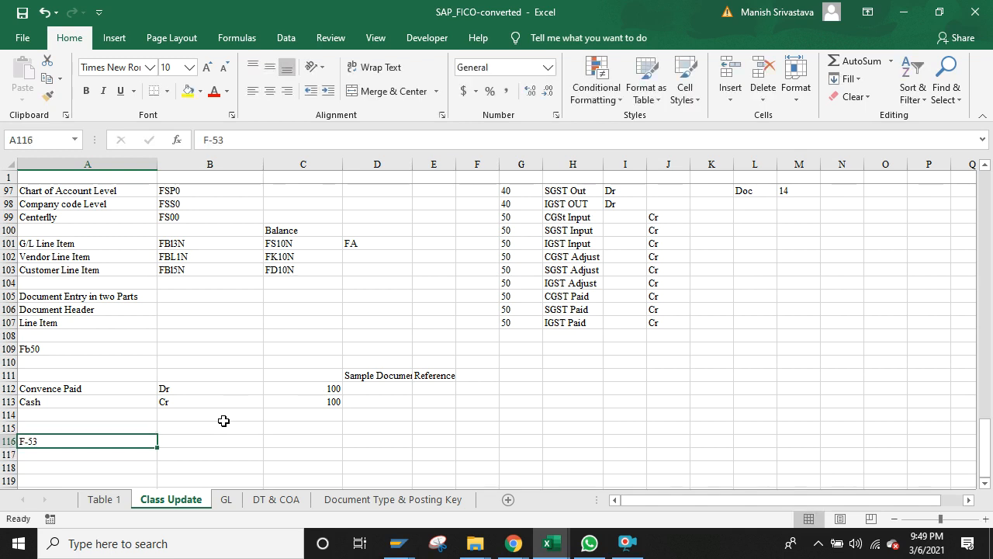
key("Down")
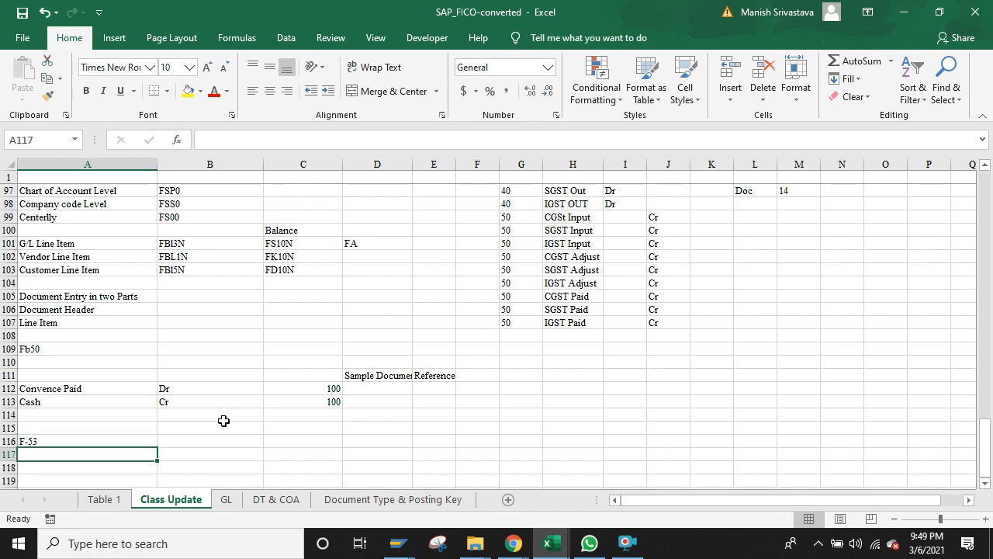
type("F110")
key("Tab")
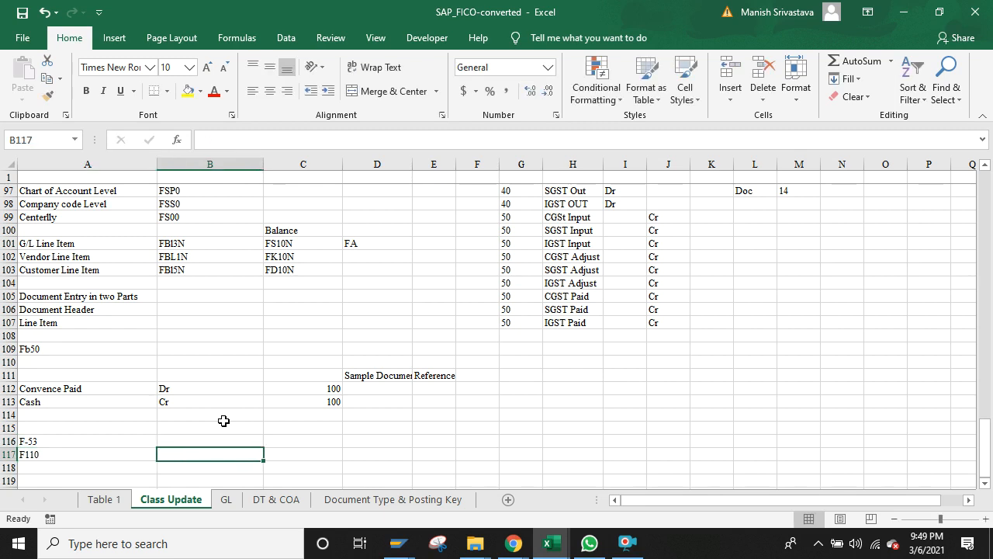
type("AA")
key("BackSpace")
type("PP")
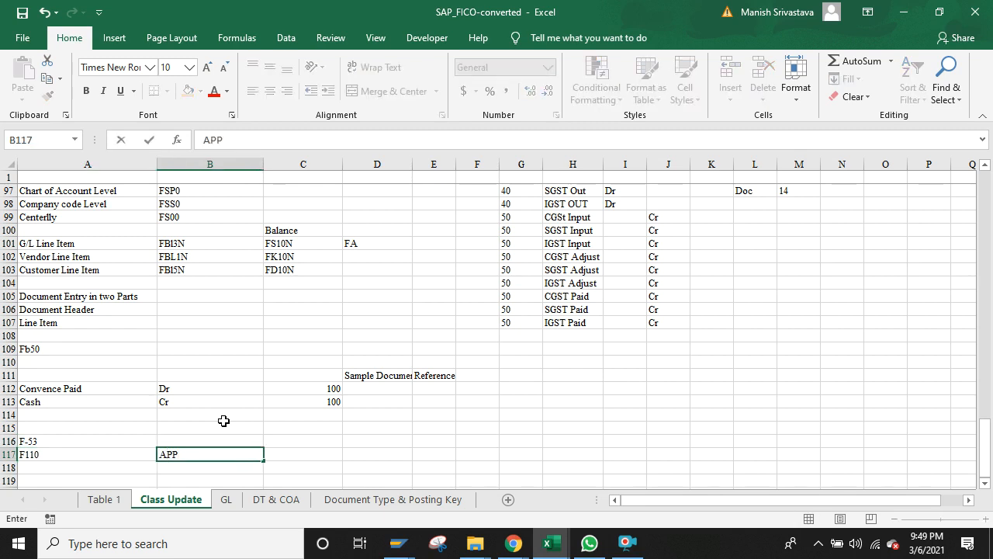
key("Return")
Step: Clear A116:B117 and switch back to SAP's Post Document header screen
key("Up")
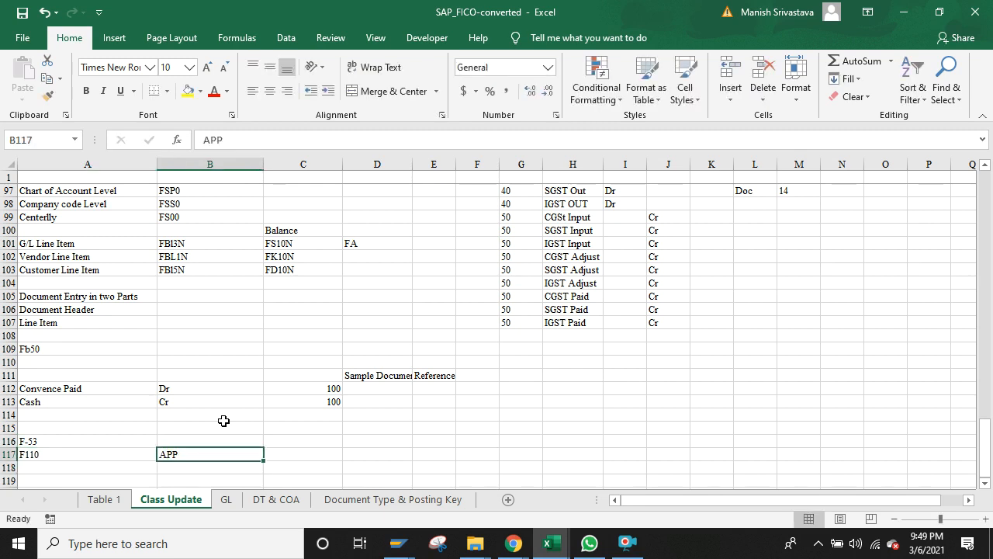
key("Left")
key("Up")
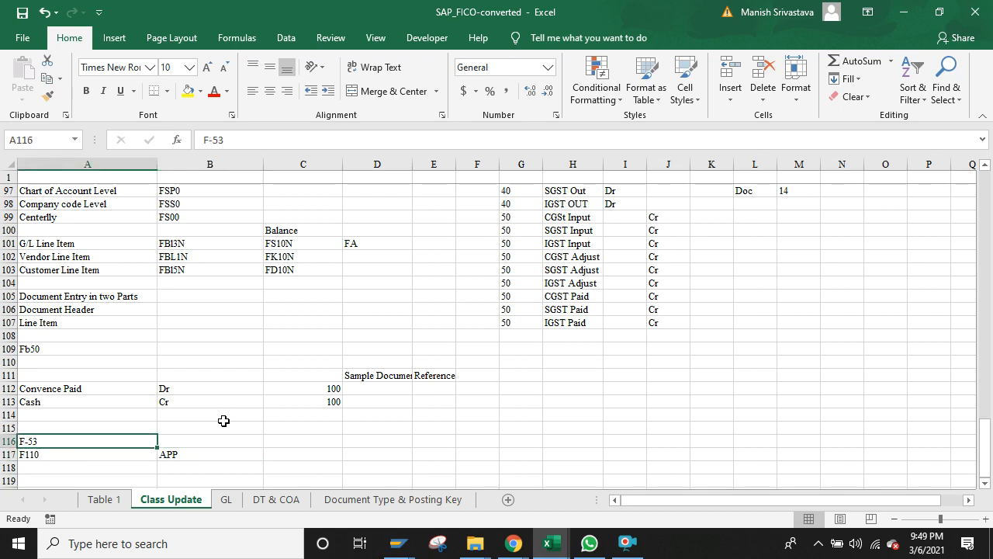
key("shift+Down")
key("shift+Right")
key("Delete")
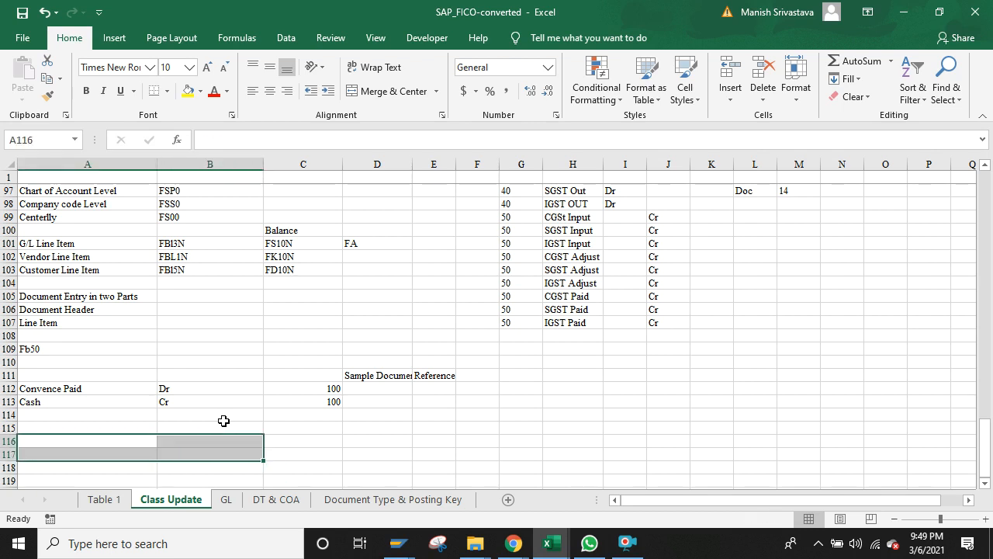
left_click(223, 413)
key("alt+Tab")
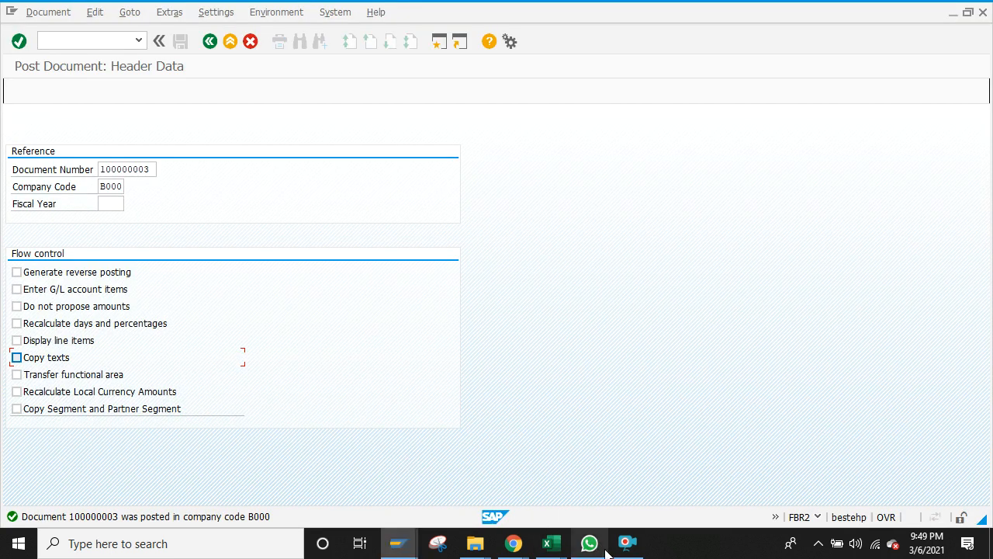
Step: Back out to SAP Easy Access, collapse Sample Document, and return to the SAP_FICO-converted workbook
left_click(210, 42)
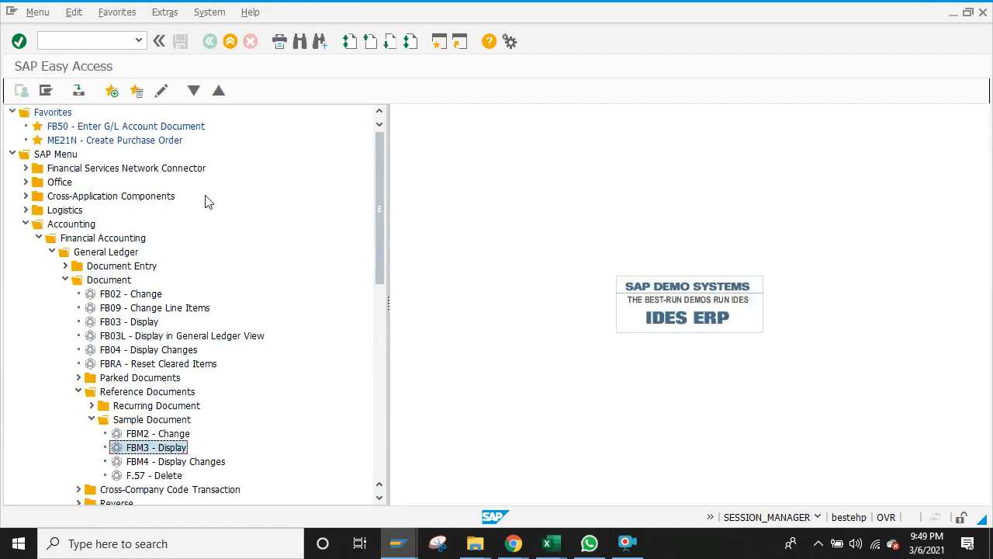
left_click(92, 420)
left_click(547, 543)
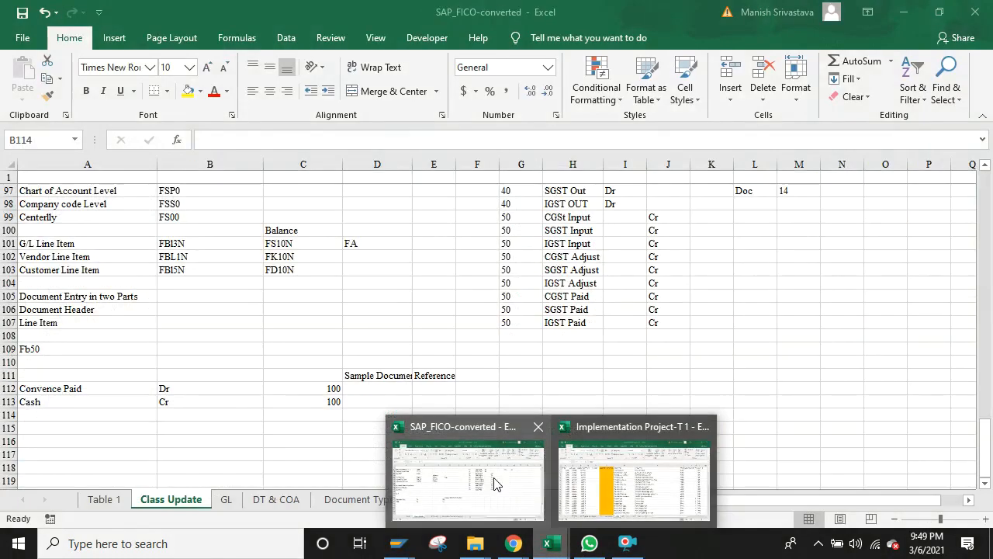
left_click(492, 481)
left_click(77, 441)
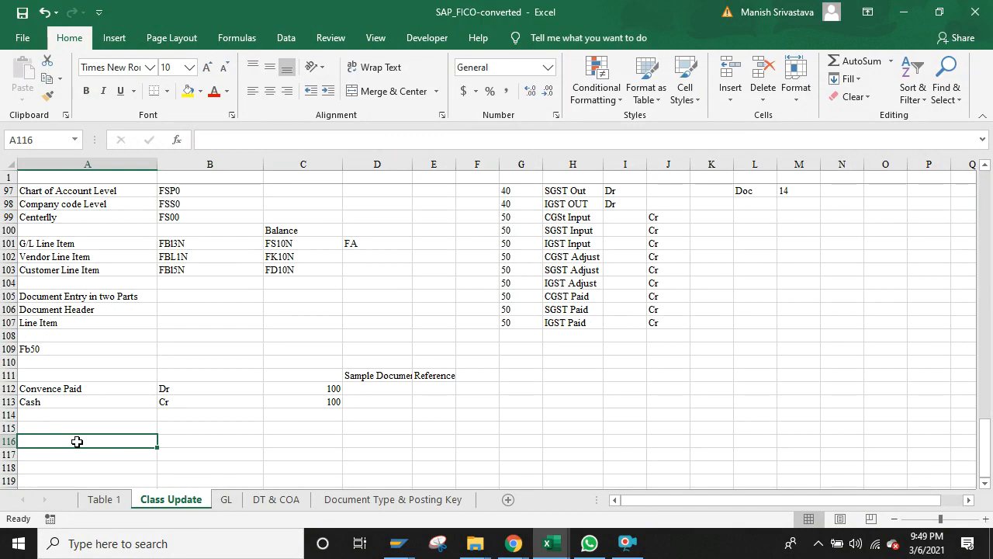
Step: Enter the labels Elect., Rent and EMI in cells A116 to A118
type("Ele")
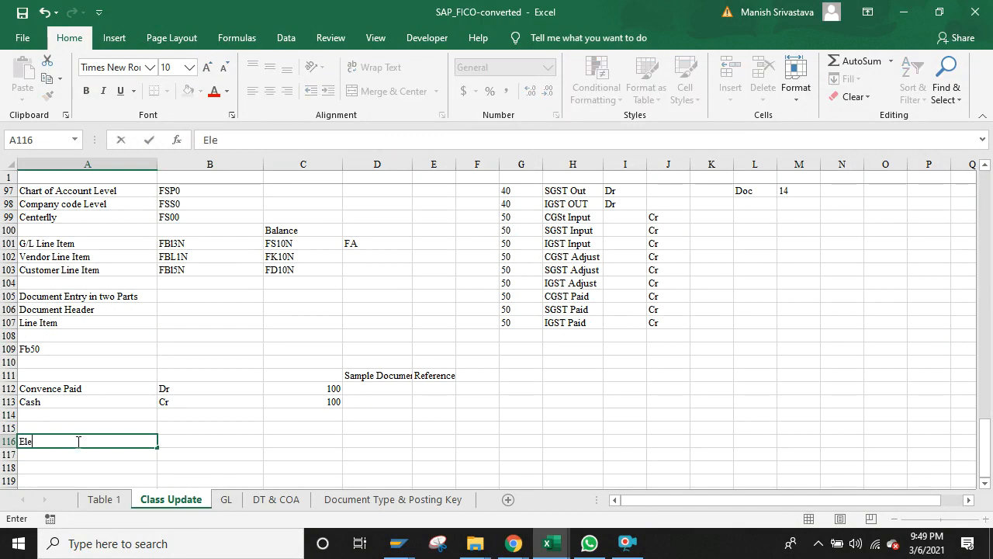
type("ct.")
key("Return")
type("Rent")
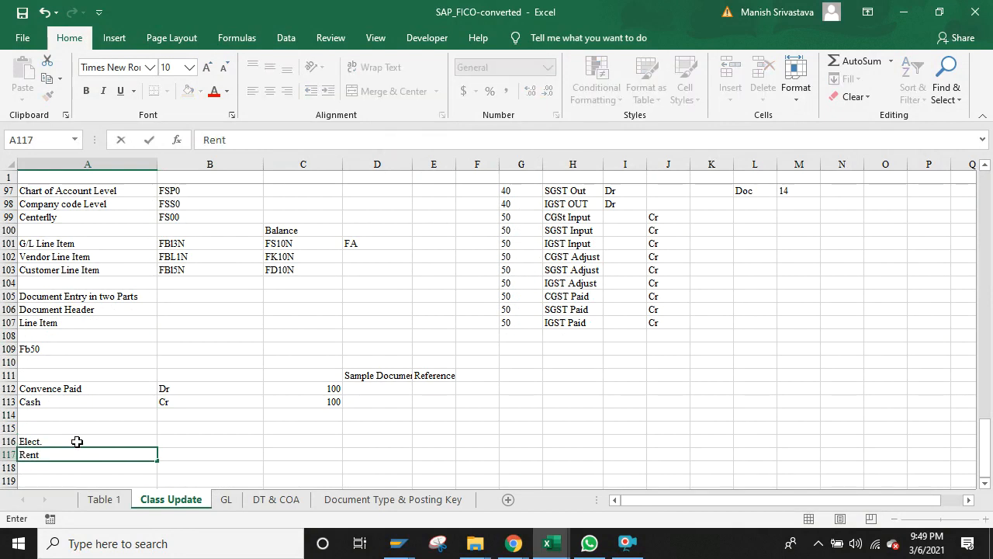
key("Right")
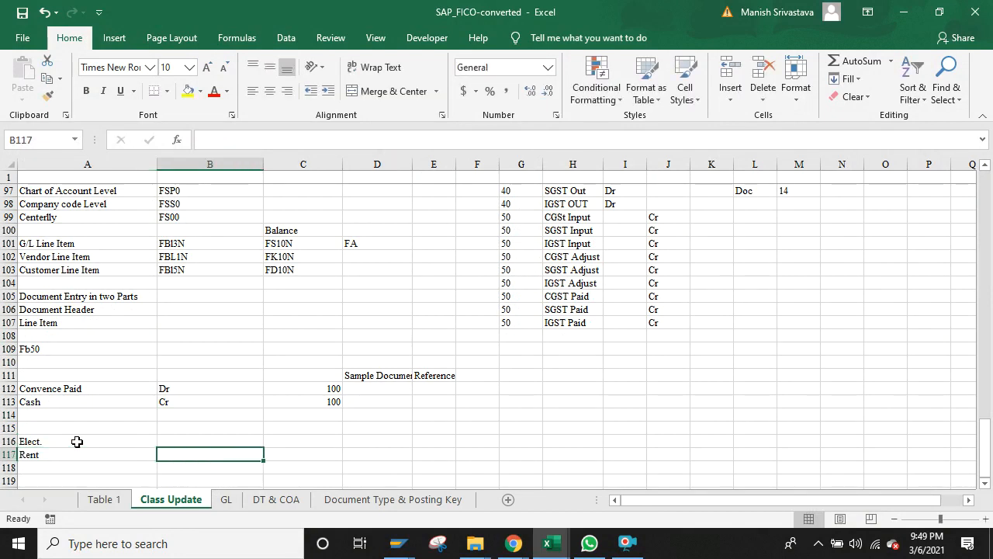
key("Left")
key("Down")
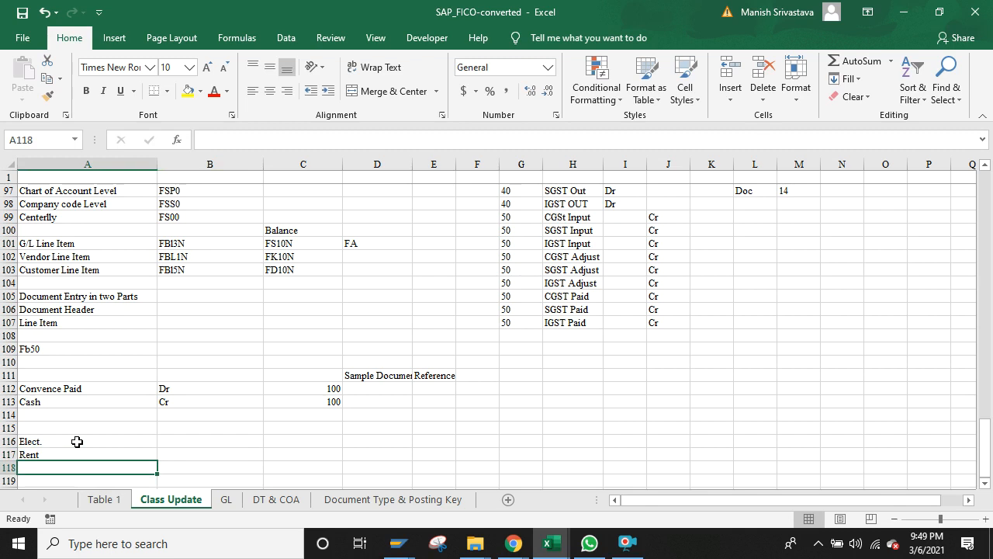
type("EMI")
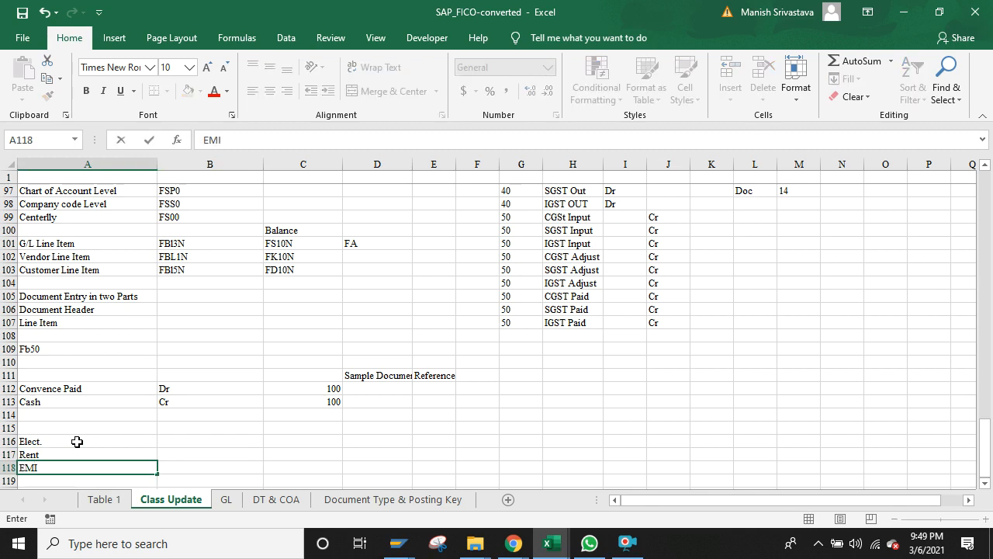
key("Right")
Step: Enter 10000 as the Rent amount and 25000 as the EMI amount in column B
key("Left")
key("Right")
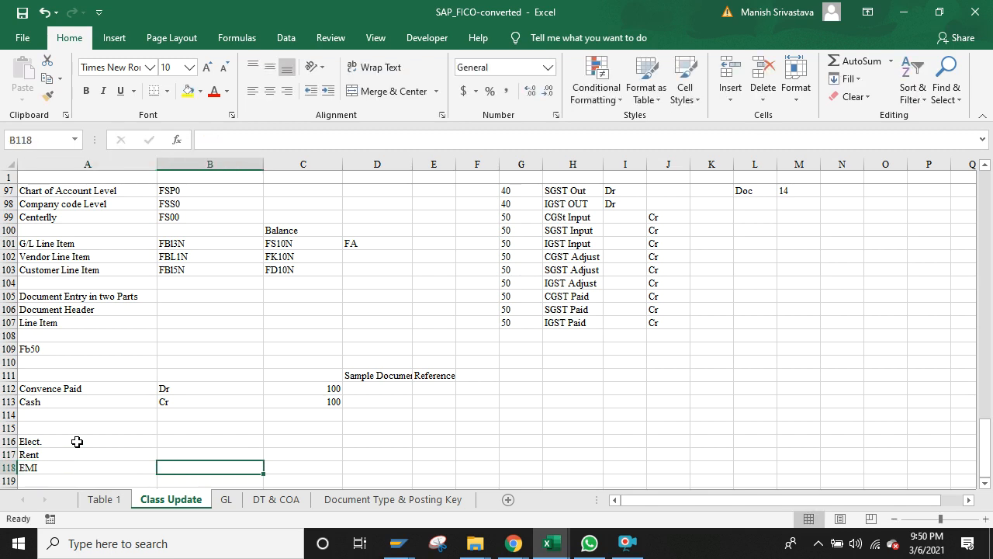
key("Left")
key("Up")
key("Up")
key("Down")
key("Down")
key("Down")
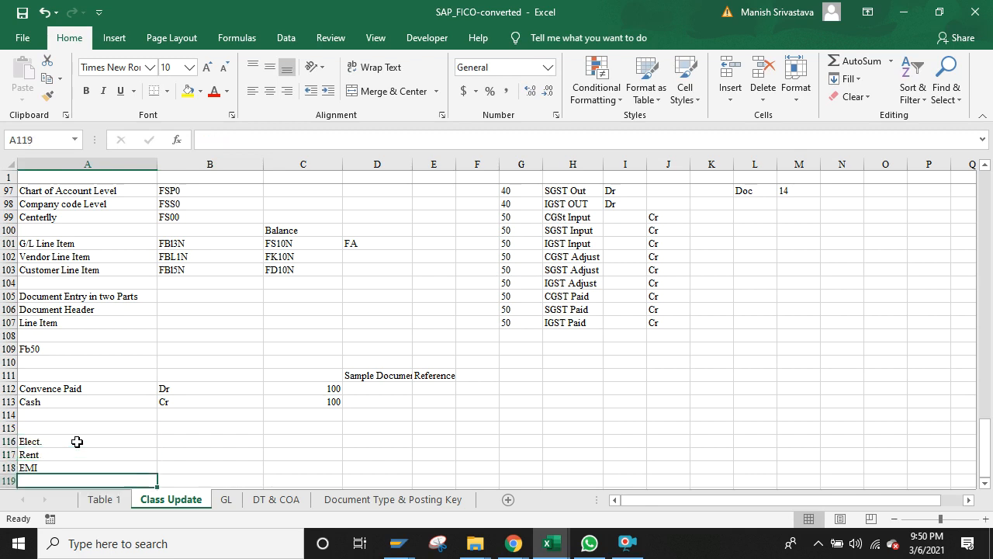
key("Down")
key("Up")
key("Up")
key("Down")
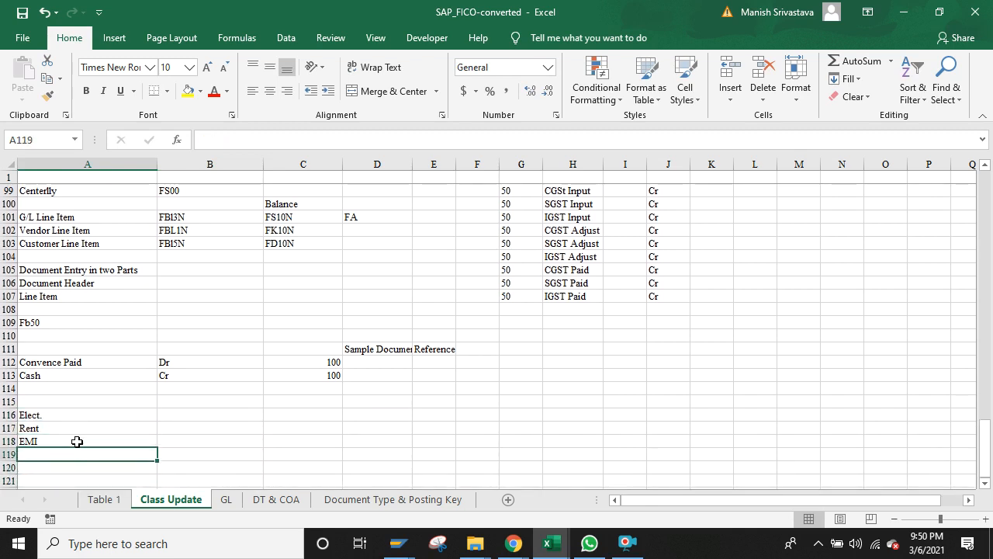
key("Right")
key("Up")
key("Up")
key("Left")
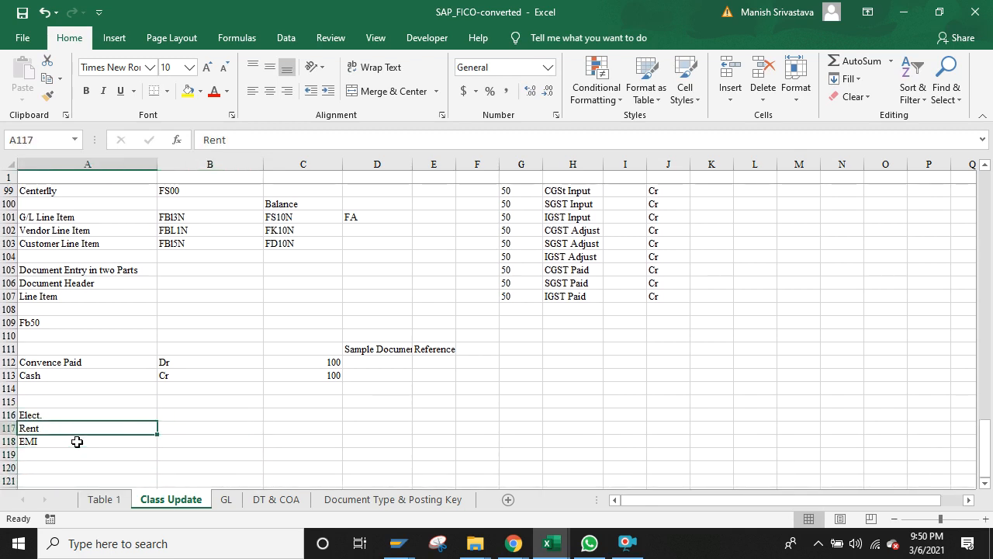
key("Right")
key("Left")
key("Right")
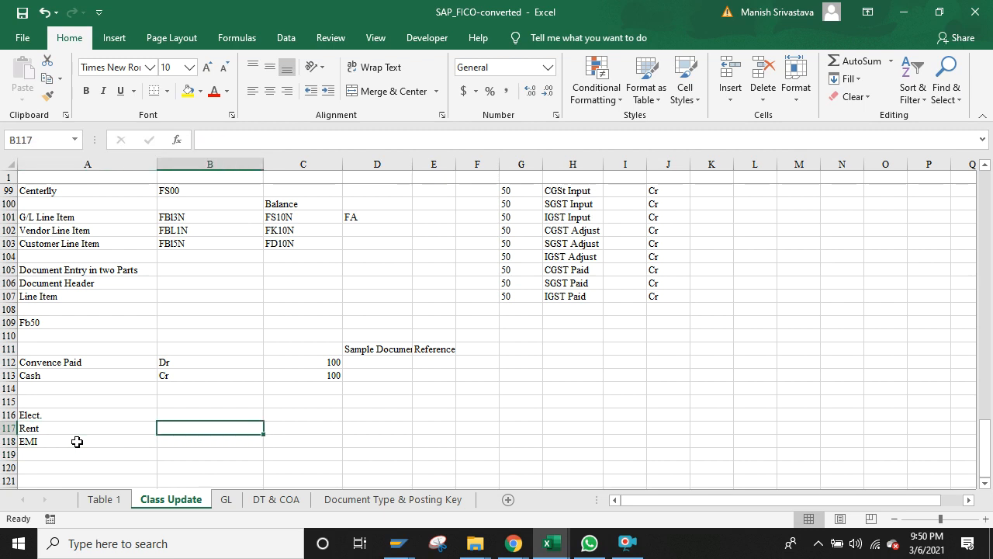
key("Left")
key("Right")
key("Up")
key("Down")
key("Down")
key("Up")
key("Up")
key("Down")
key("Left")
key("Right")
key("Left")
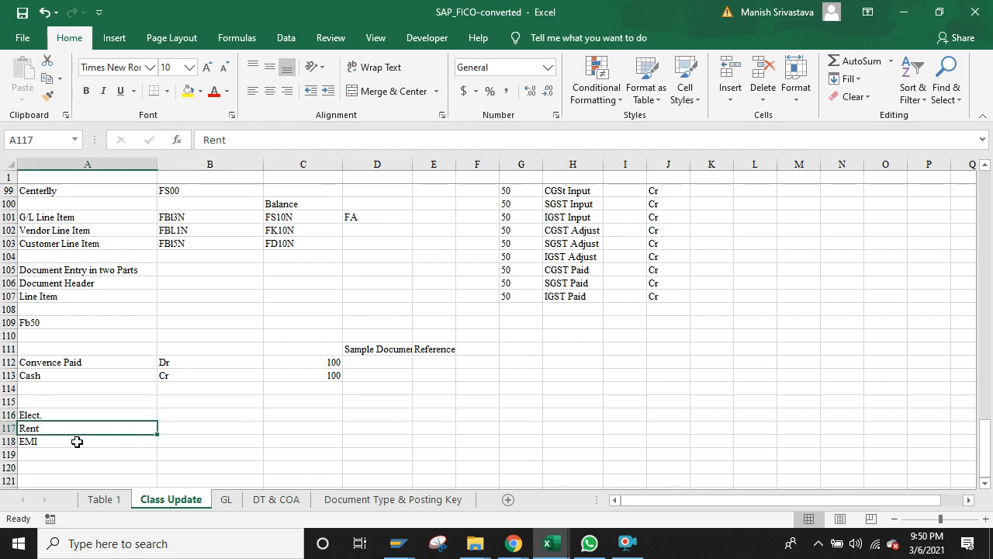
key("Right")
key("Left")
key("Right")
type("10000")
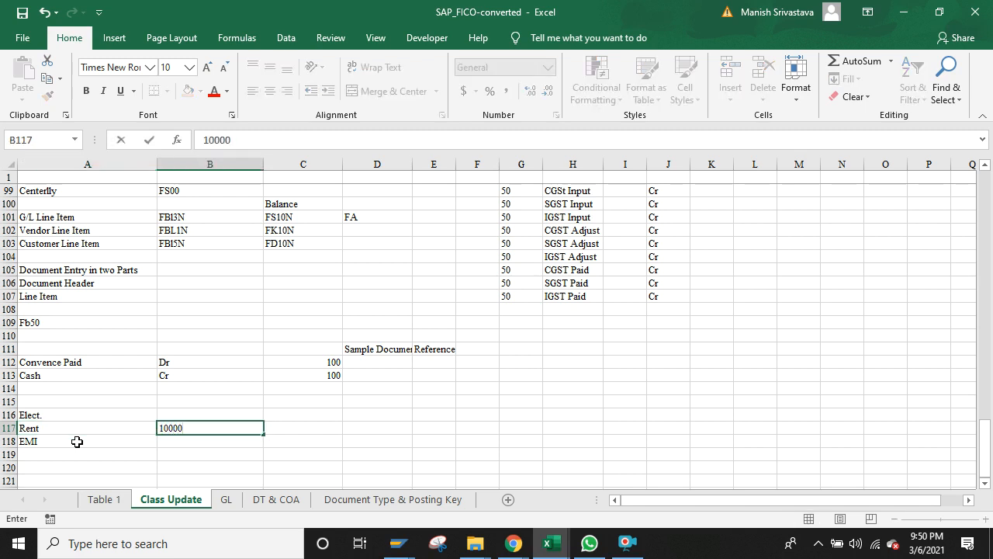
key("Return")
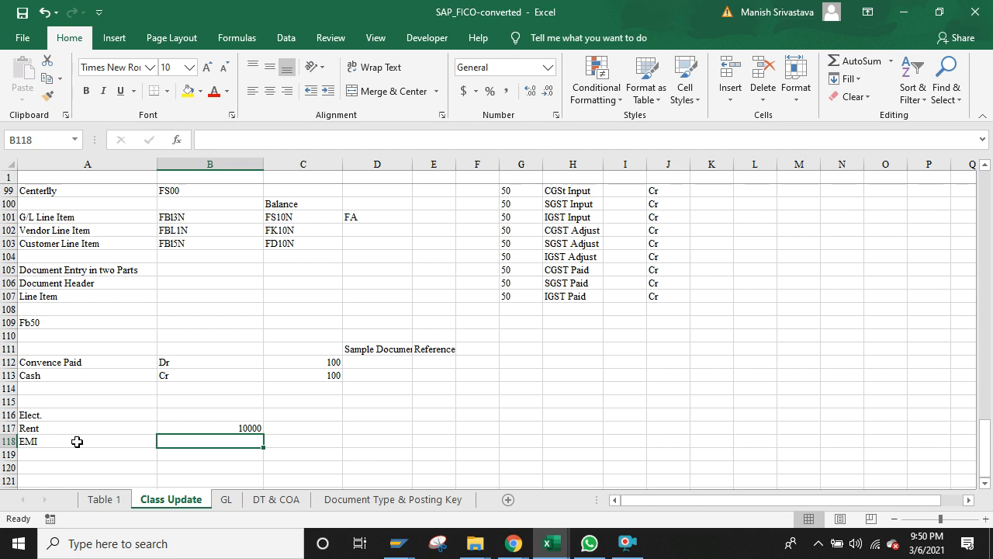
type("25000")
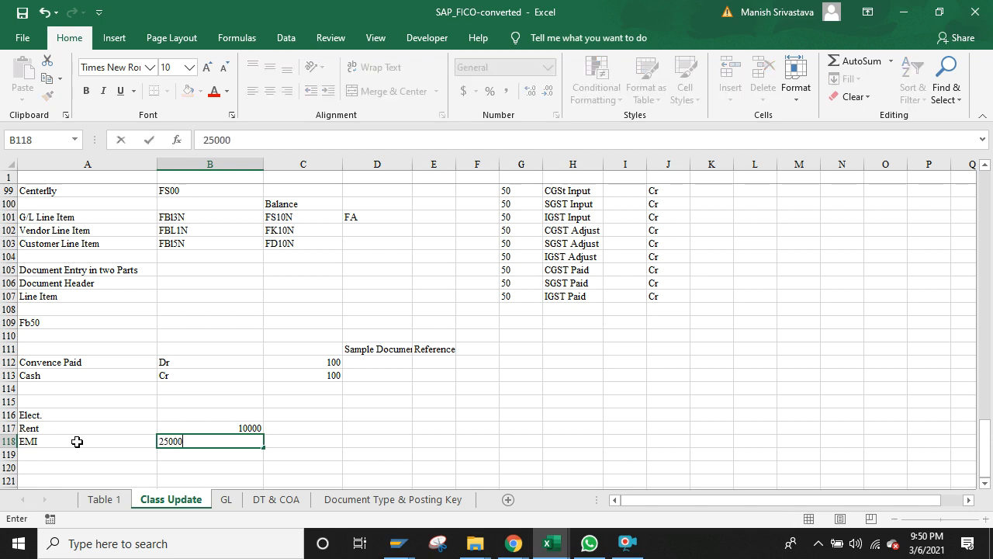
key("Return")
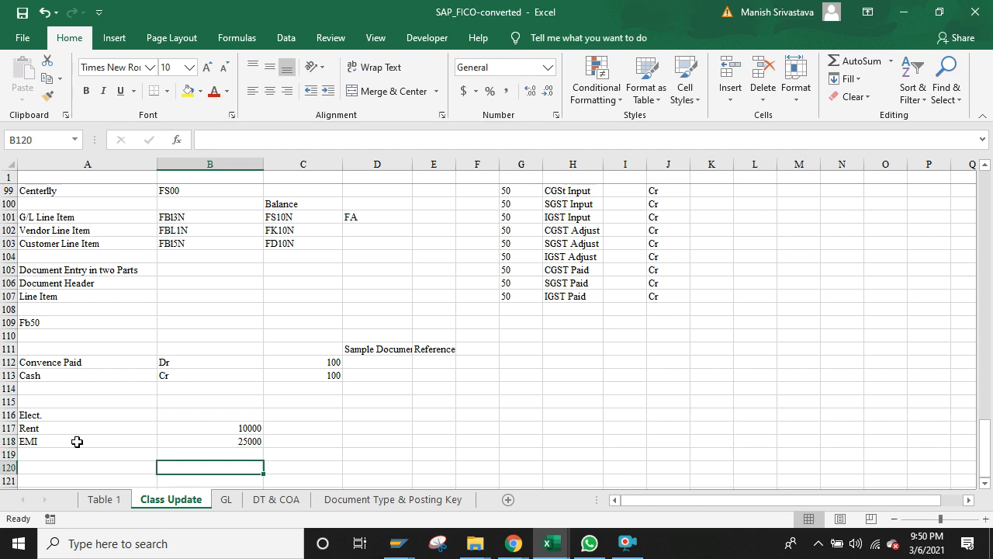
Step: Compare the Rent 10000 and EMI 25000 amounts, then switch back to SAP
key("Up")
key("Up")
key("Down")
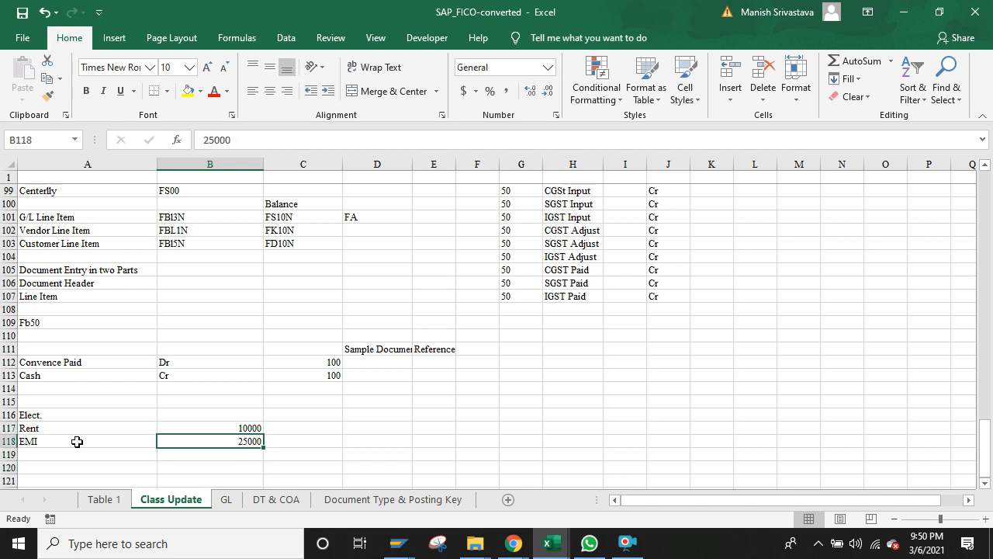
key("Up")
key("Down")
key("Up")
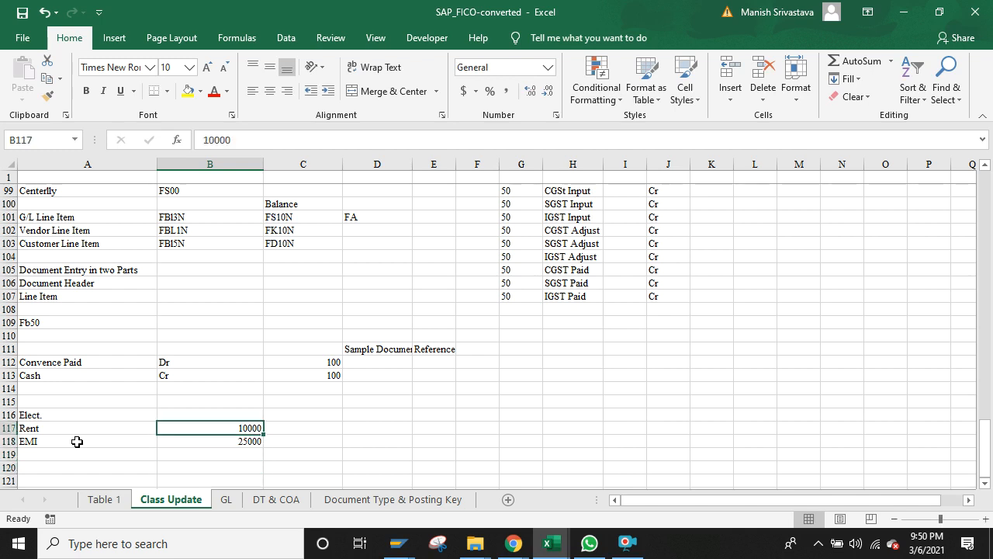
key("alt+Tab")
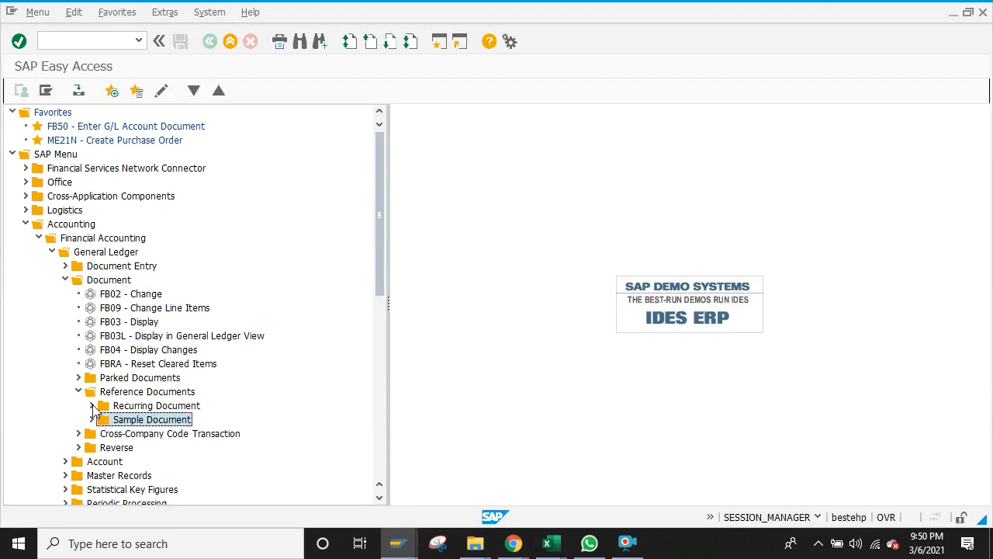
mouse_move(412, 549)
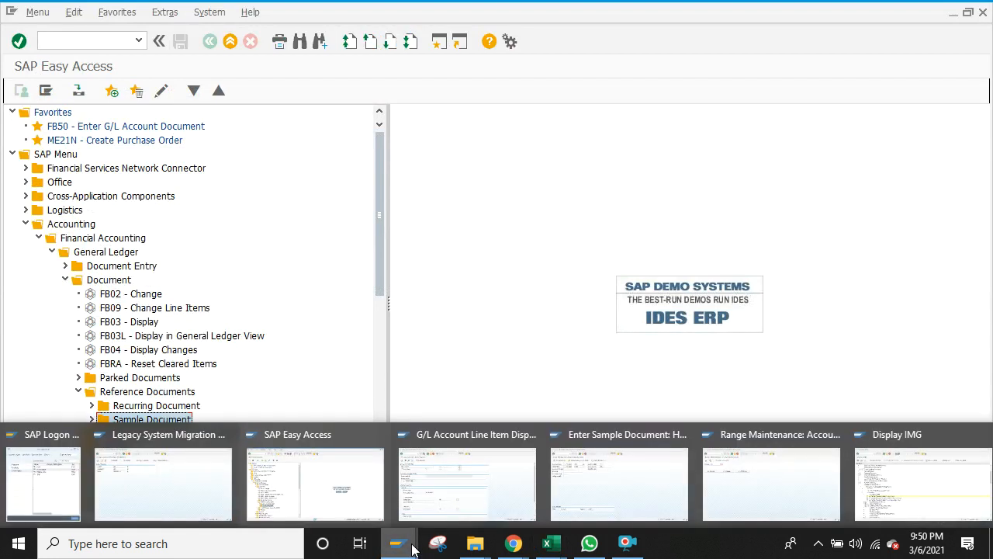
left_click(746, 499)
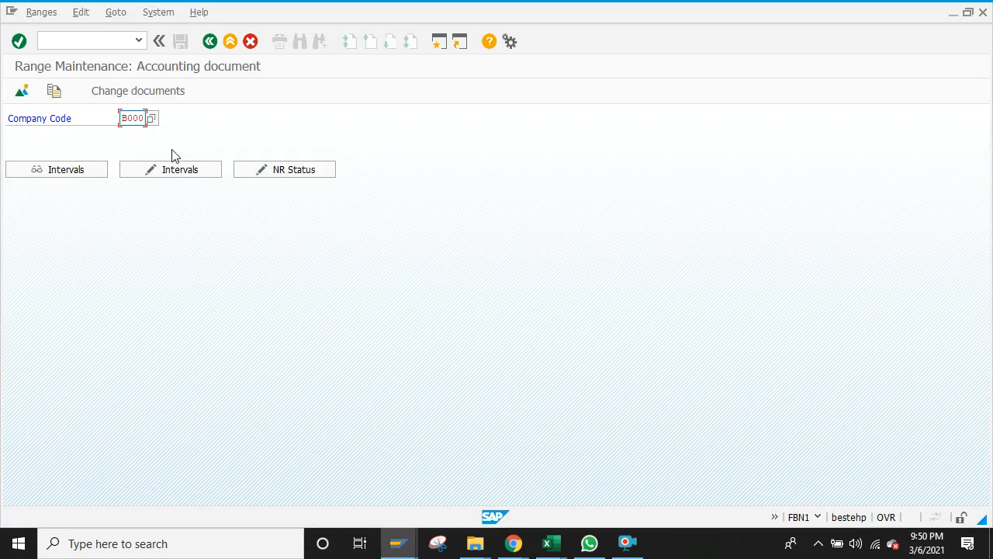
left_click(169, 170)
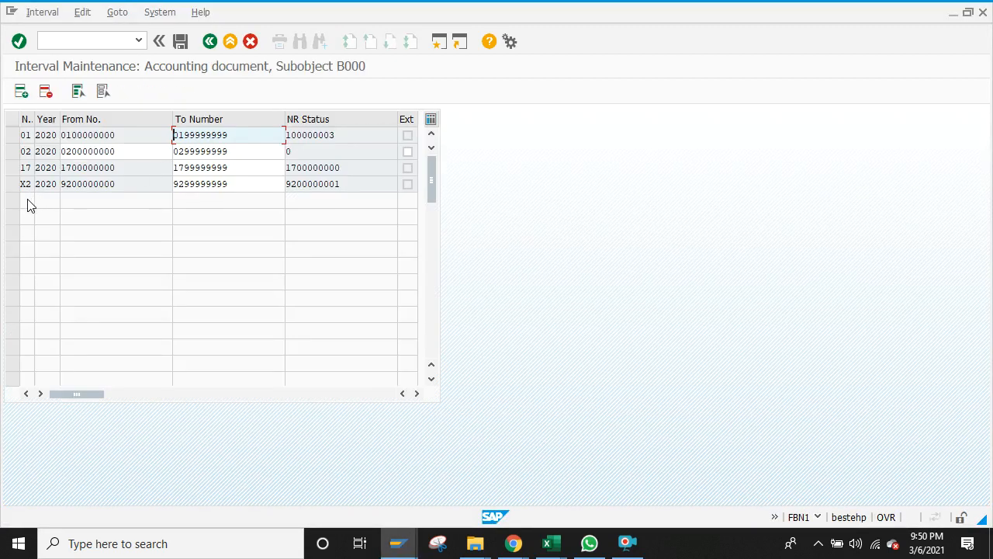
left_click(22, 92)
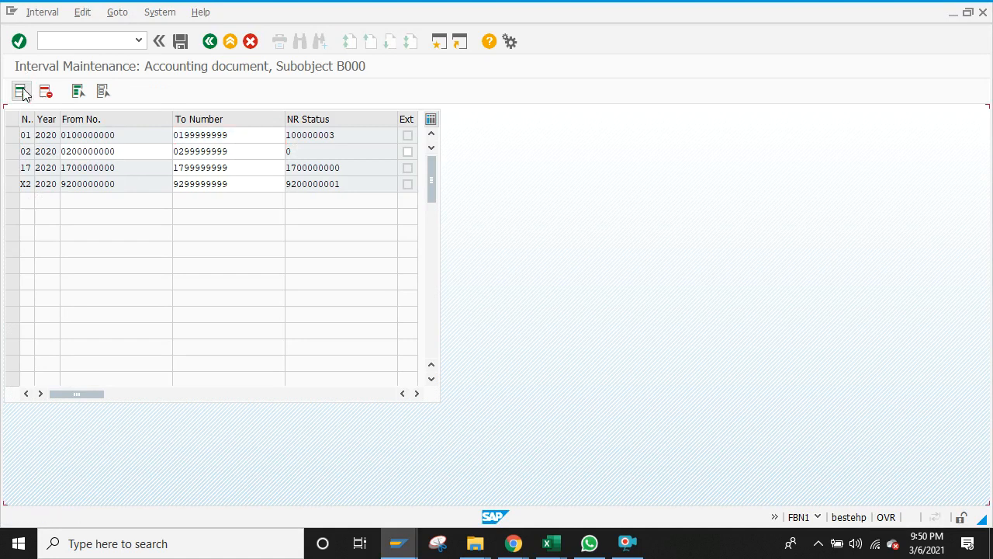
type("X")
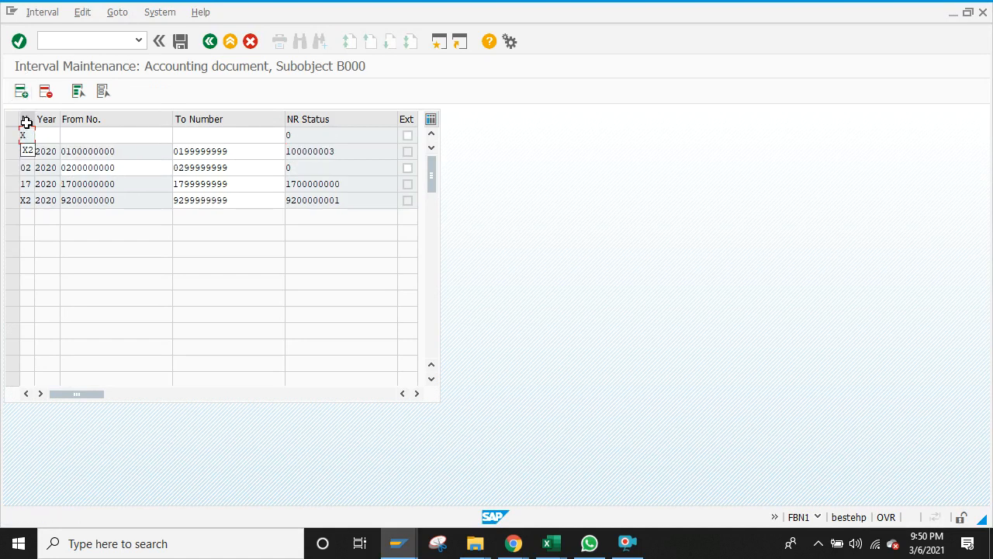
type("1")
left_click(44, 135)
type("2")
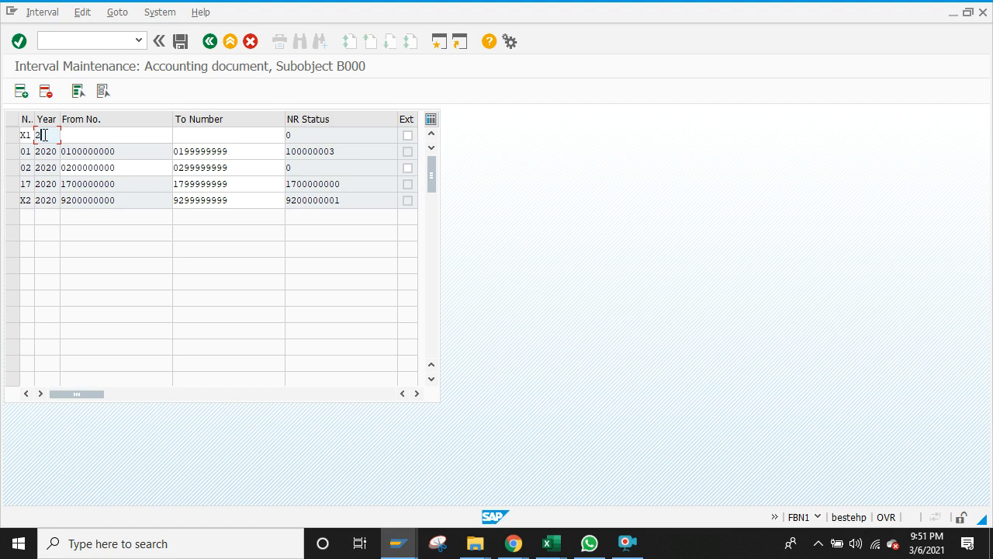
type("020")
left_click(68, 135)
type("92000000")
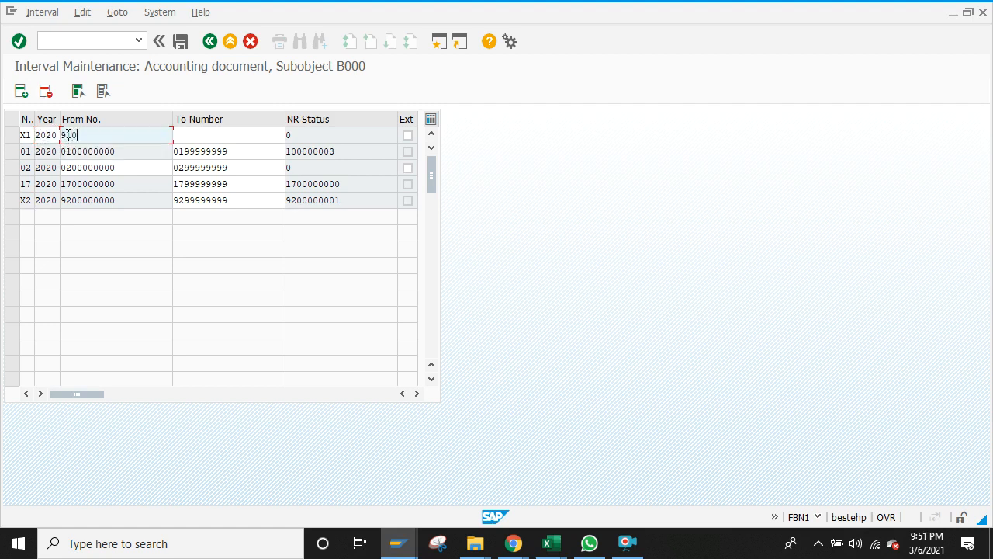
type("0000000")
left_click(215, 135)
type("91")
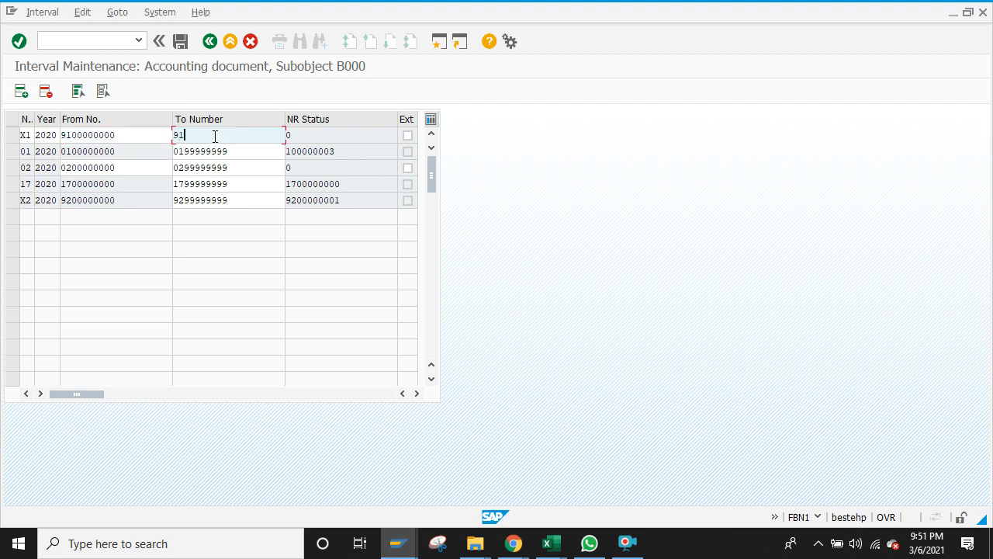
type("99999999")
left_click(180, 42)
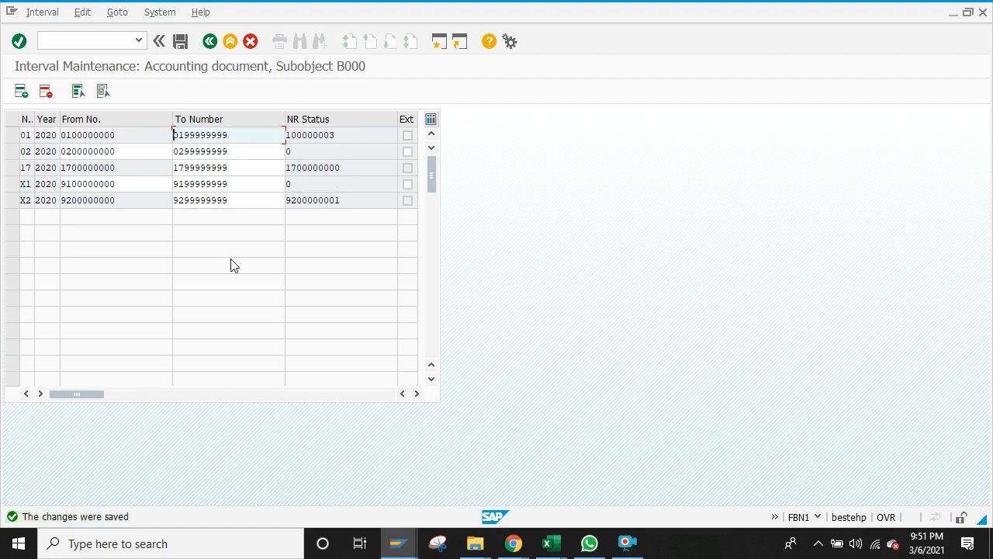
key("alt+Tab")
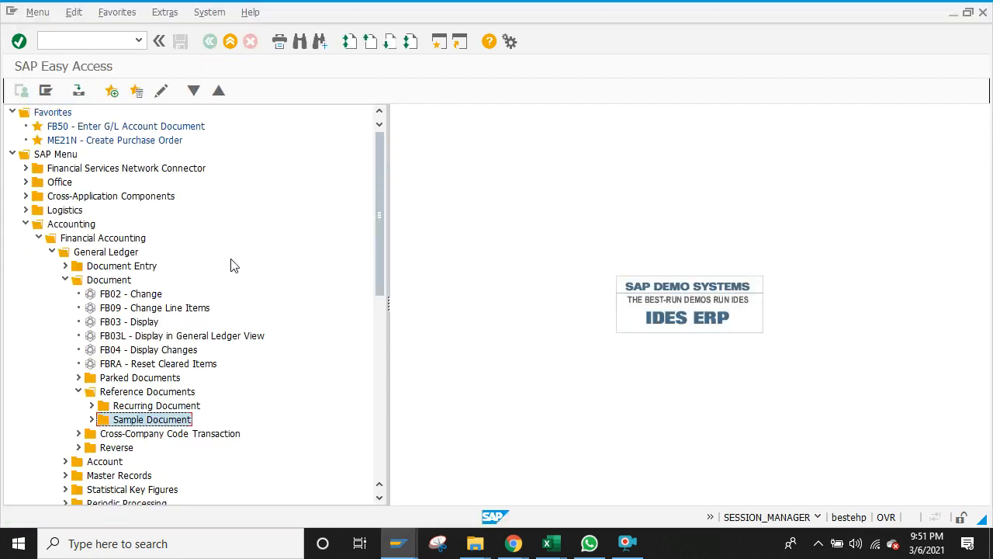
Step: Start a new recurring entry from Document Entry's Reference Documents folder
left_click(92, 406)
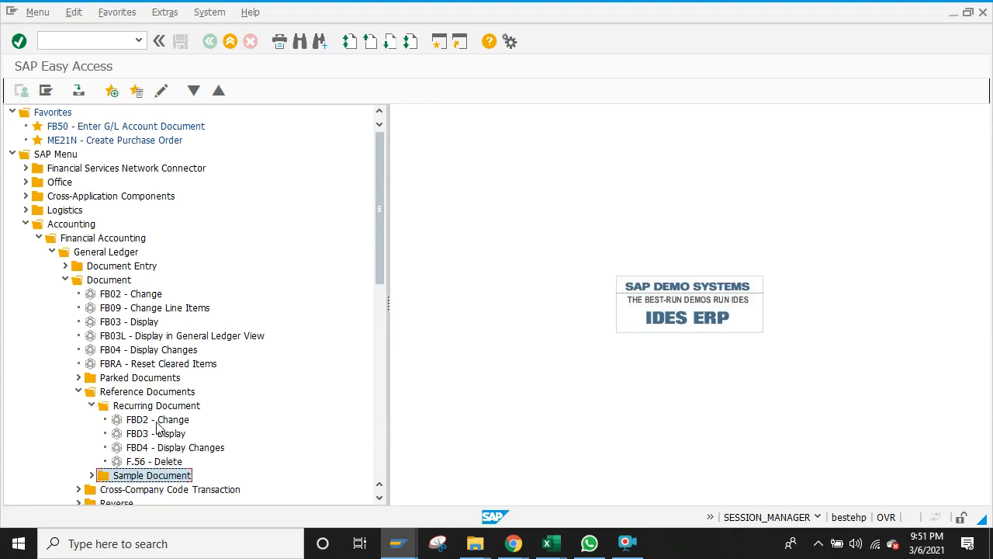
left_click(91, 405)
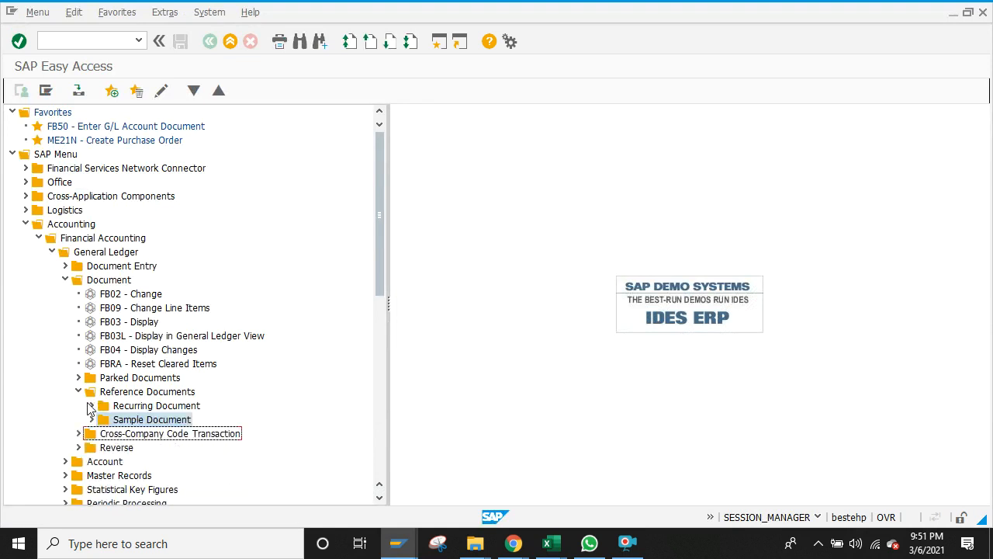
left_click(65, 266)
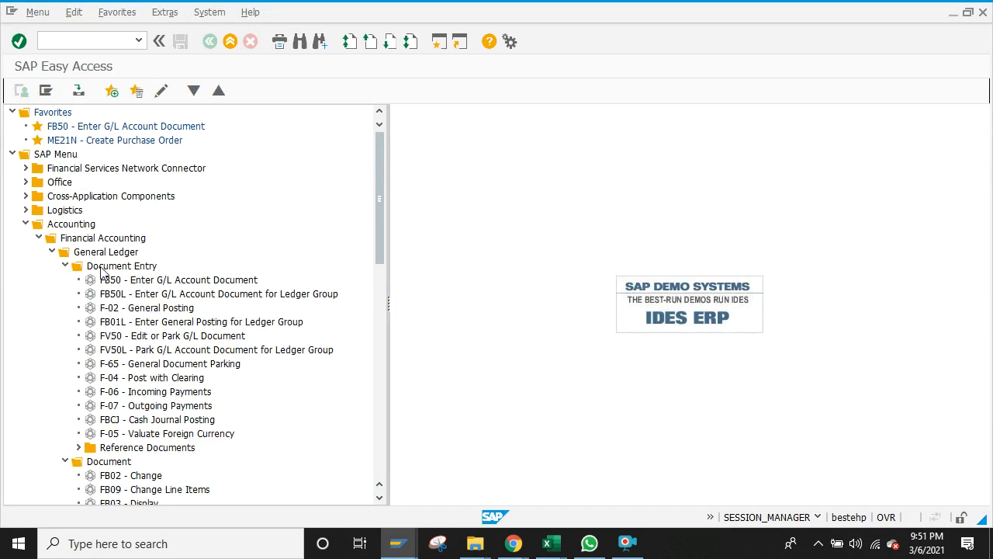
left_click(78, 448)
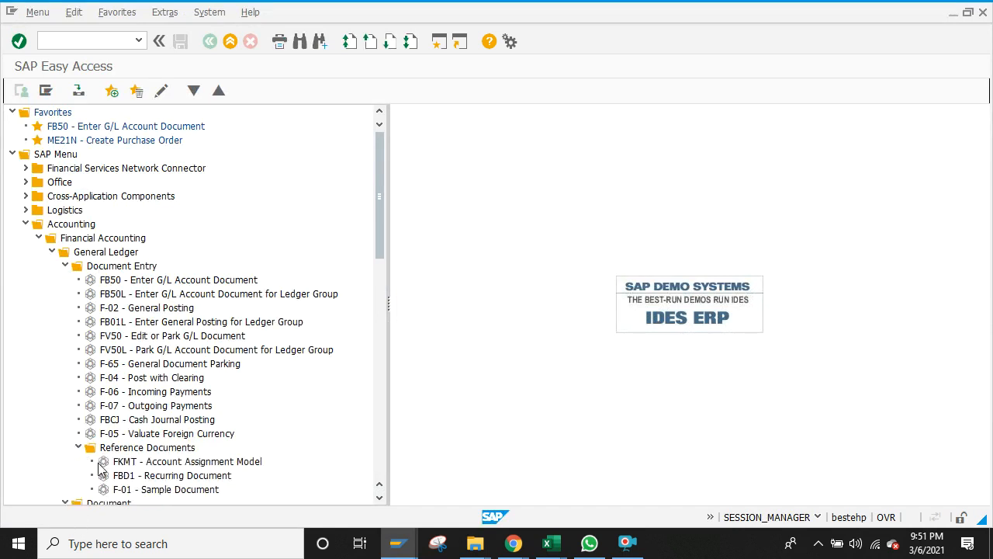
double_click(120, 476)
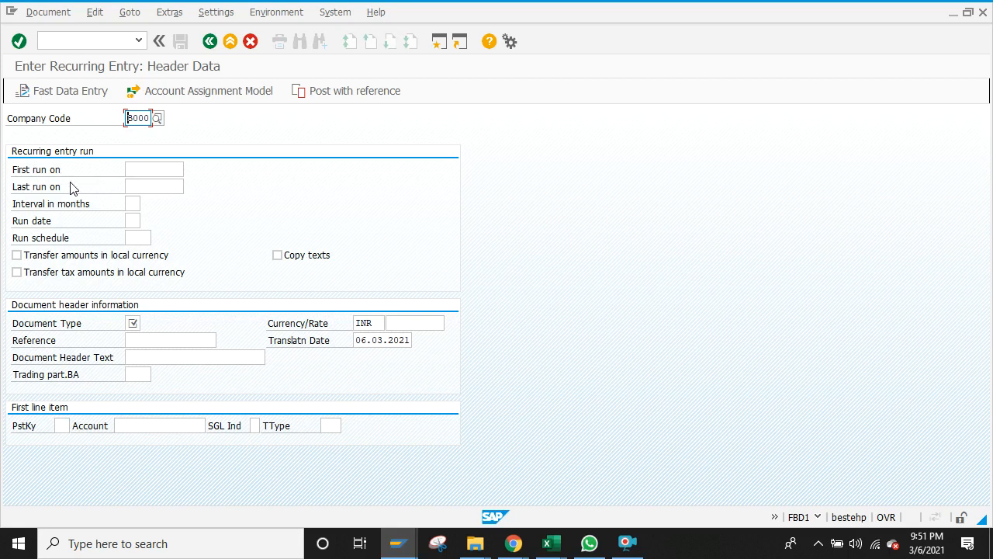
Step: Set both the first and last run dates to 06.03.2021 from the calendar
left_click(166, 171)
left_click(189, 172)
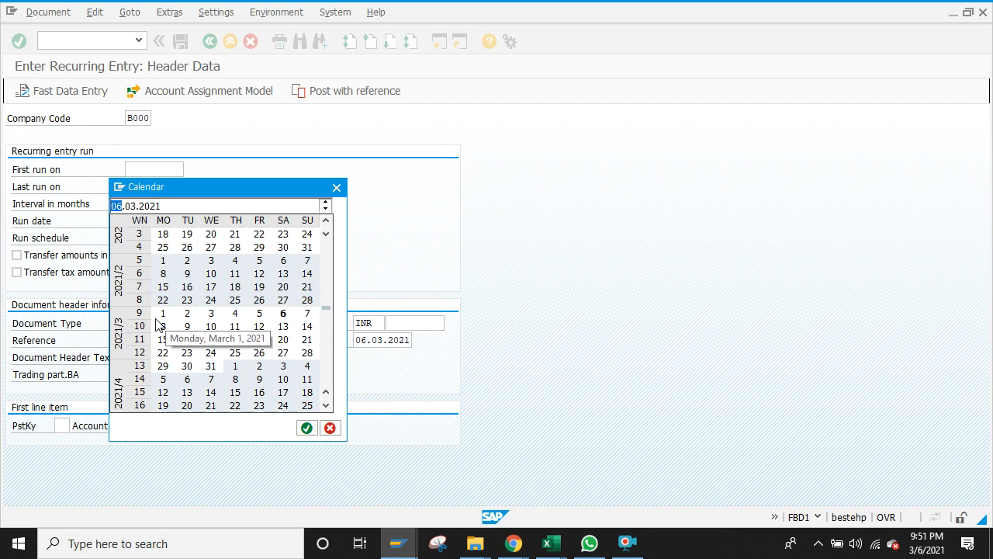
double_click(282, 314)
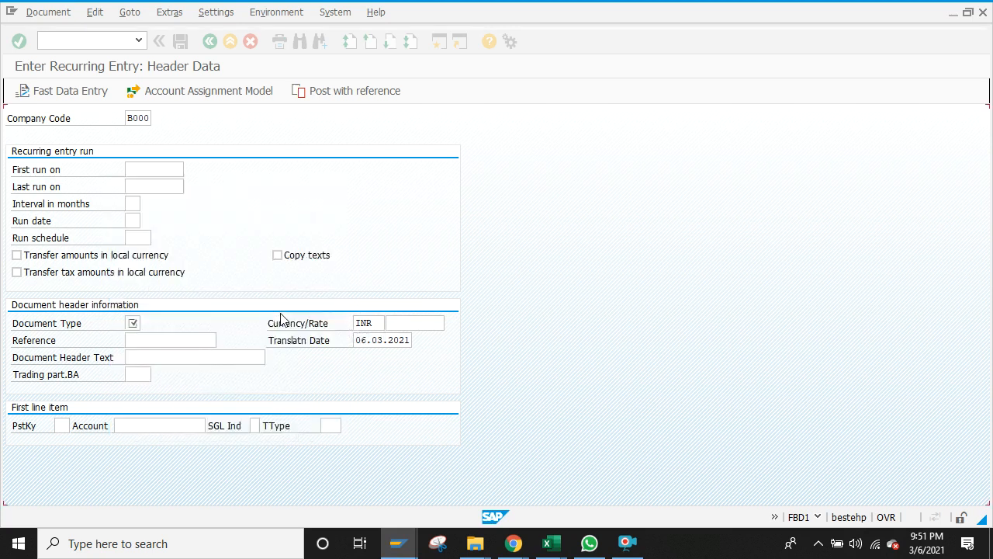
left_click(158, 184)
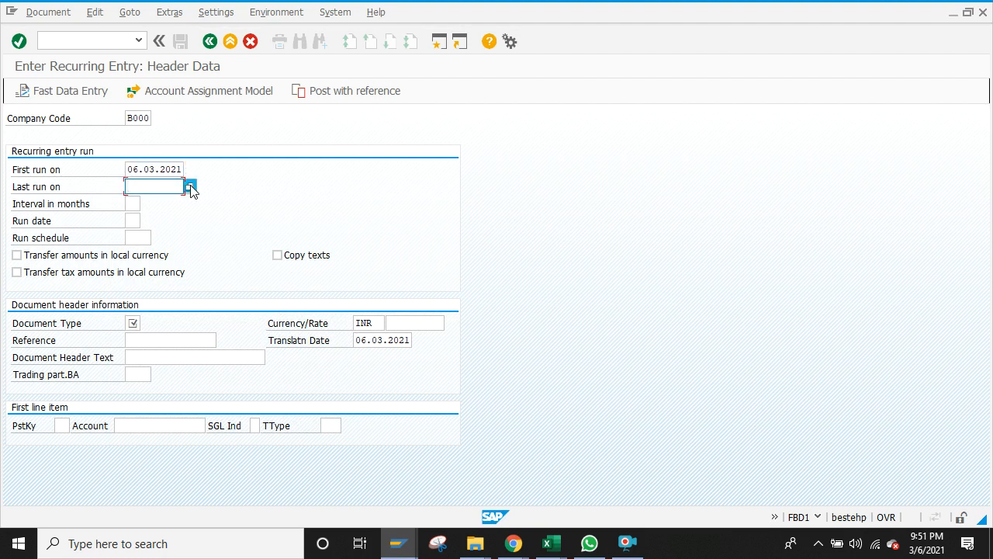
left_click(190, 187)
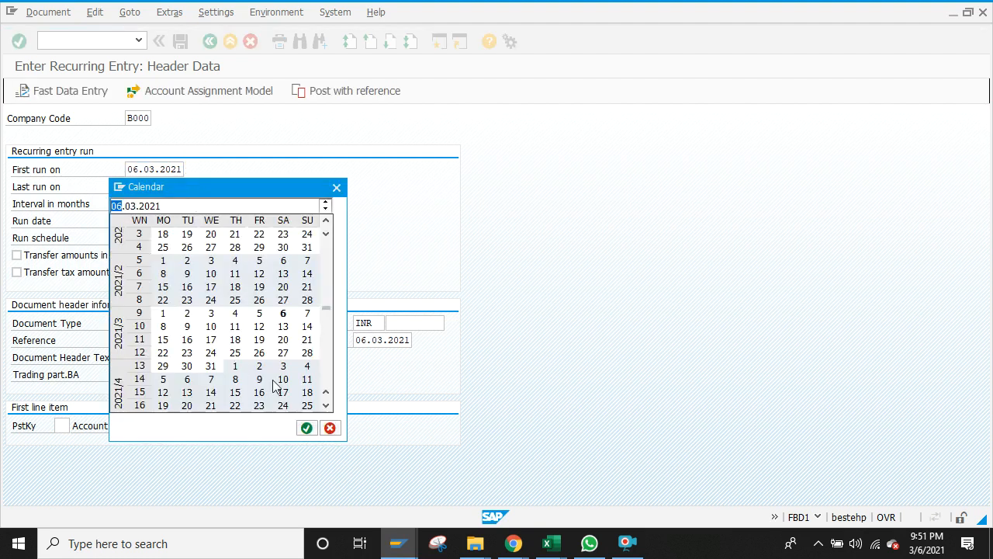
double_click(283, 314)
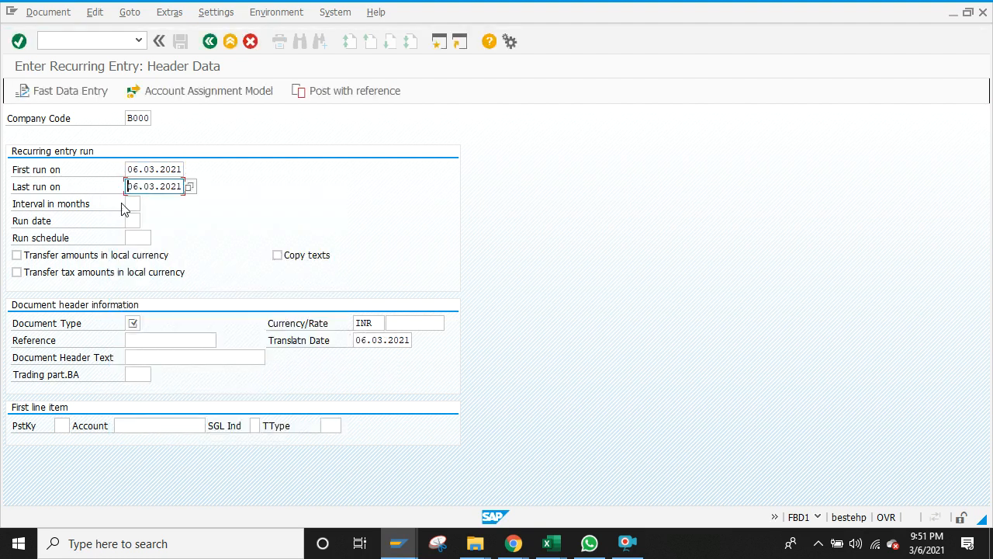
Step: Set the run interval to monthly and enter 05 as the run date
left_click(130, 203)
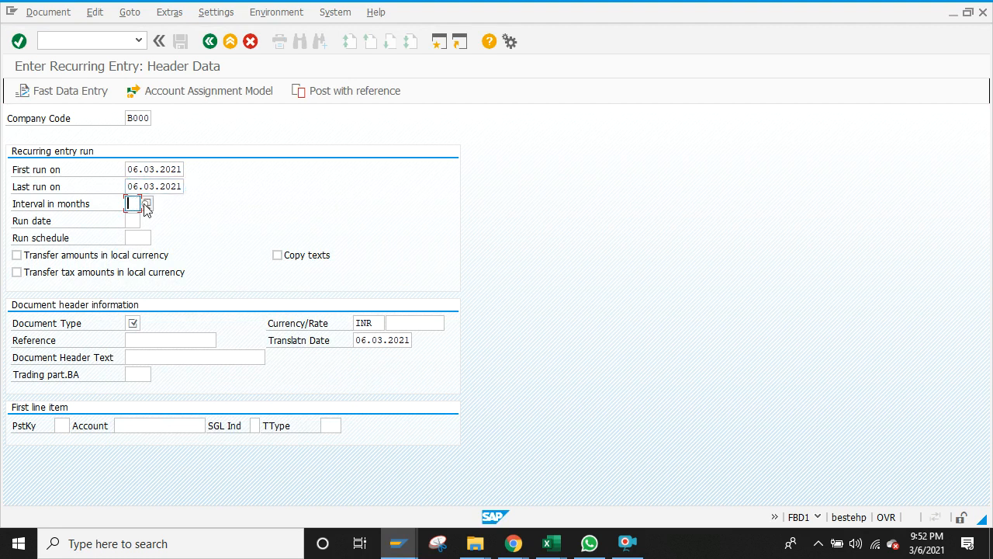
left_click(147, 203)
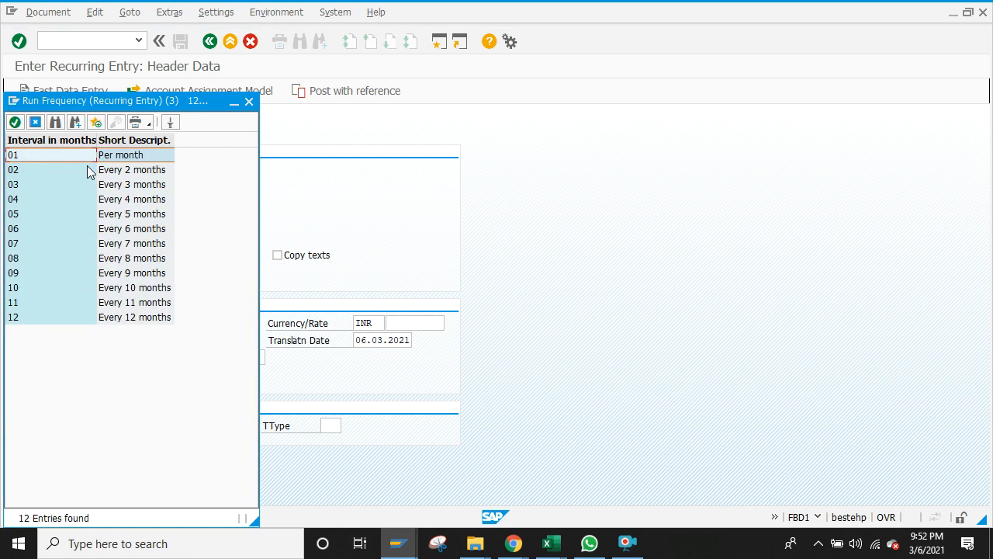
left_click(127, 318)
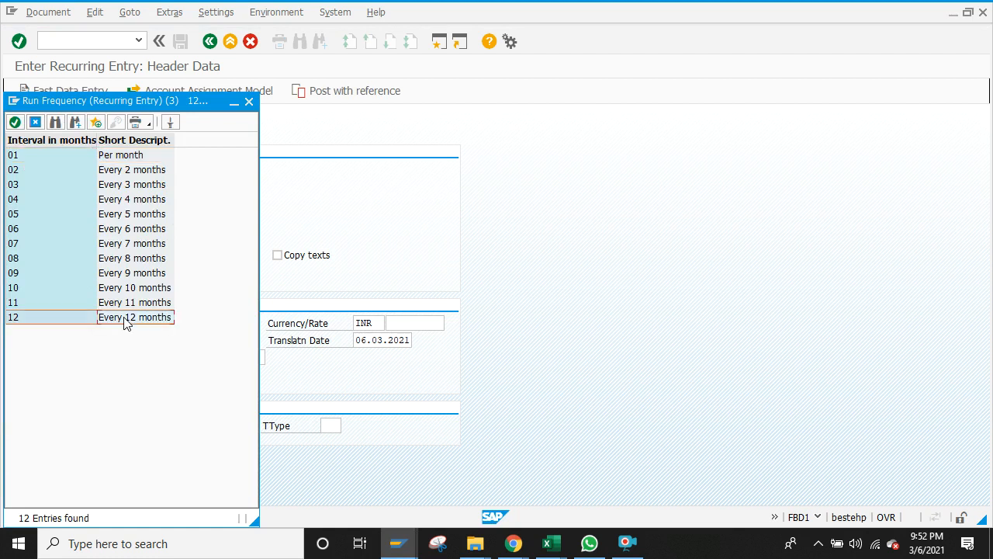
double_click(127, 317)
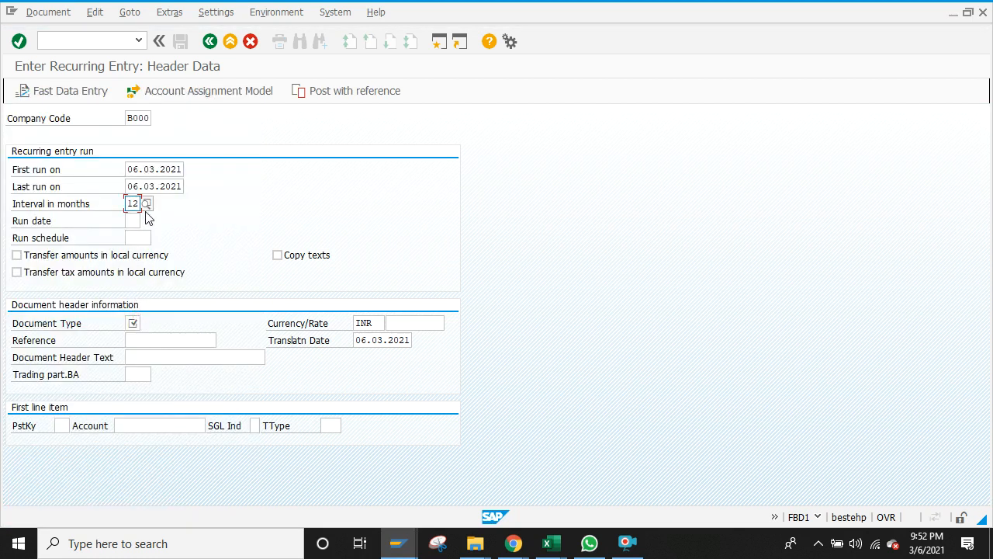
left_click(146, 205)
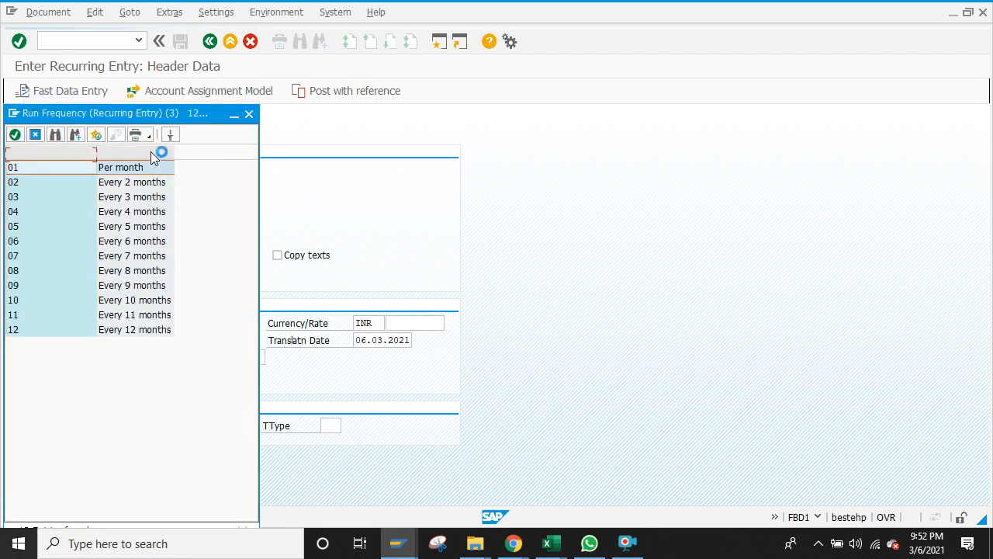
double_click(143, 156)
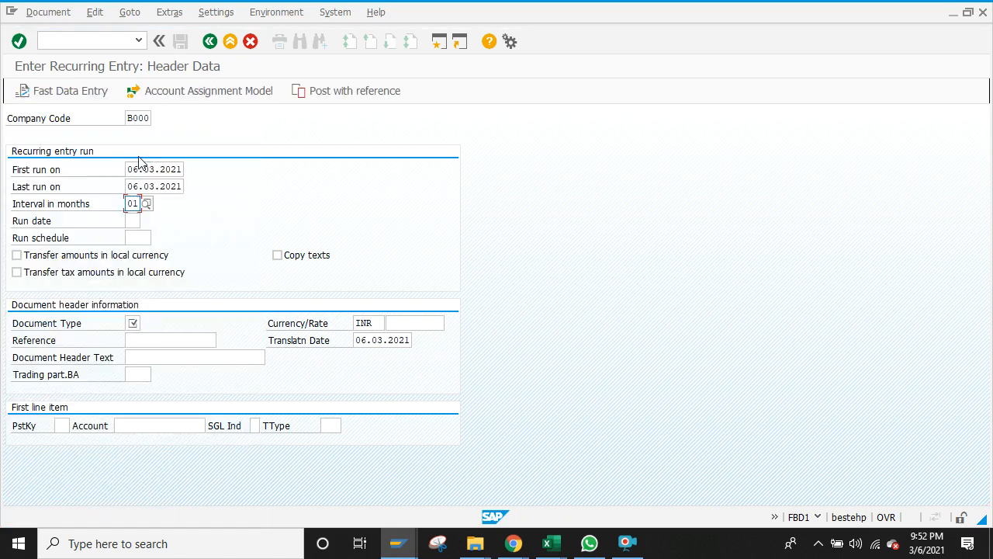
left_click(133, 220)
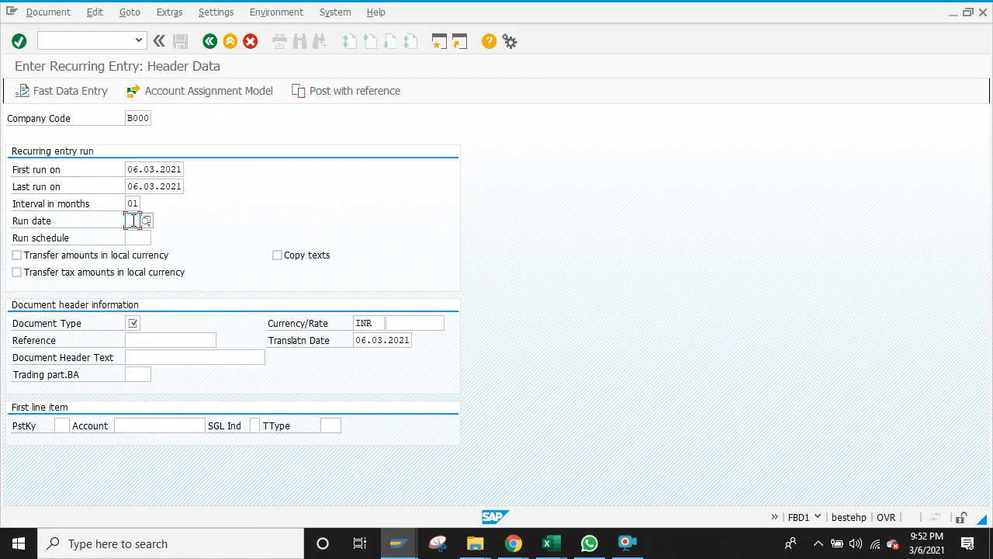
type("0")
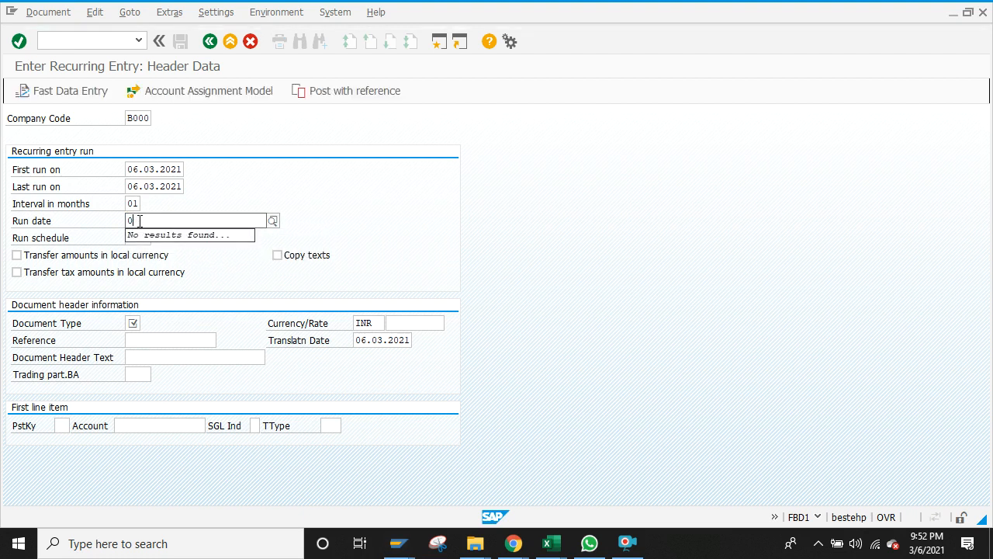
type("75")
Step: Change the first run date to 01.04.2020 and the last run date to 31.03.2021
left_click(140, 169)
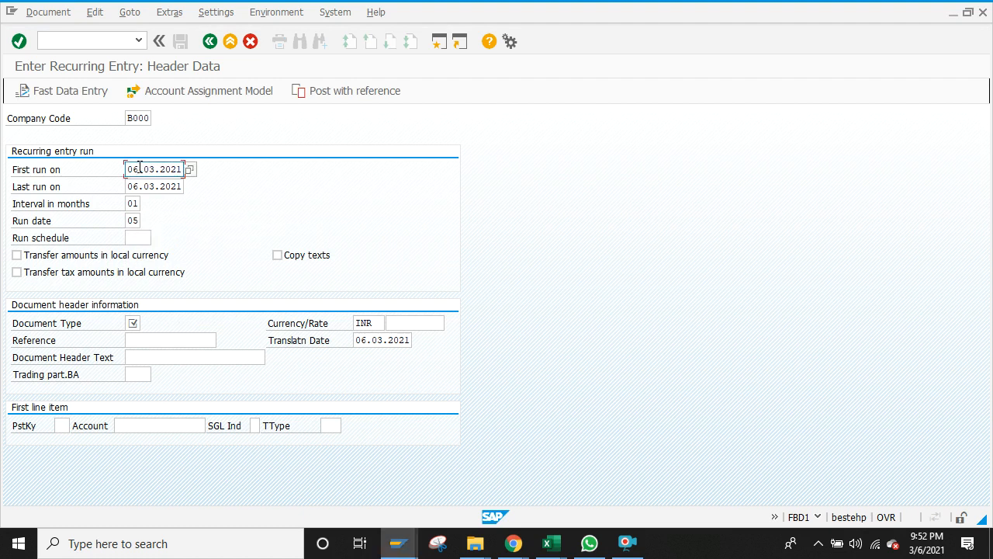
key("BackSpace")
key("BackSpace")
key("BackSpace")
key("BackSpace")
key("BackSpace")
key("BackSpace")
left_click(137, 186)
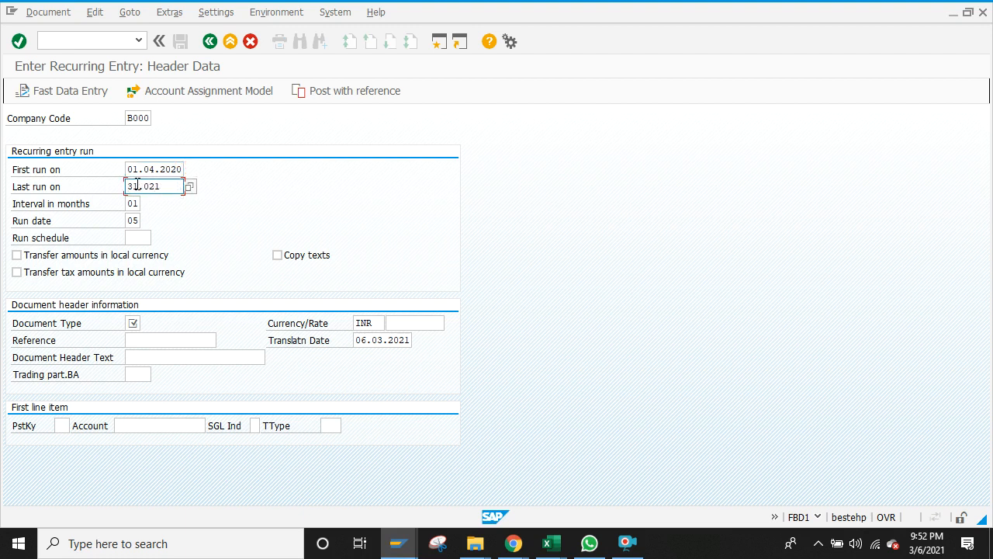
type("31.03.202")
Step: Search the document type list for SA and choose it
left_click(134, 324)
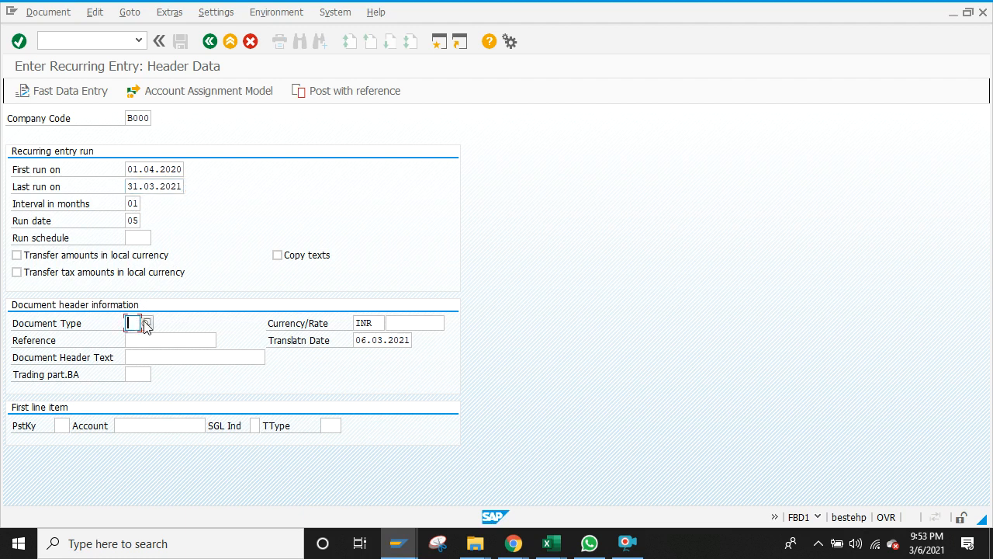
left_click(147, 324)
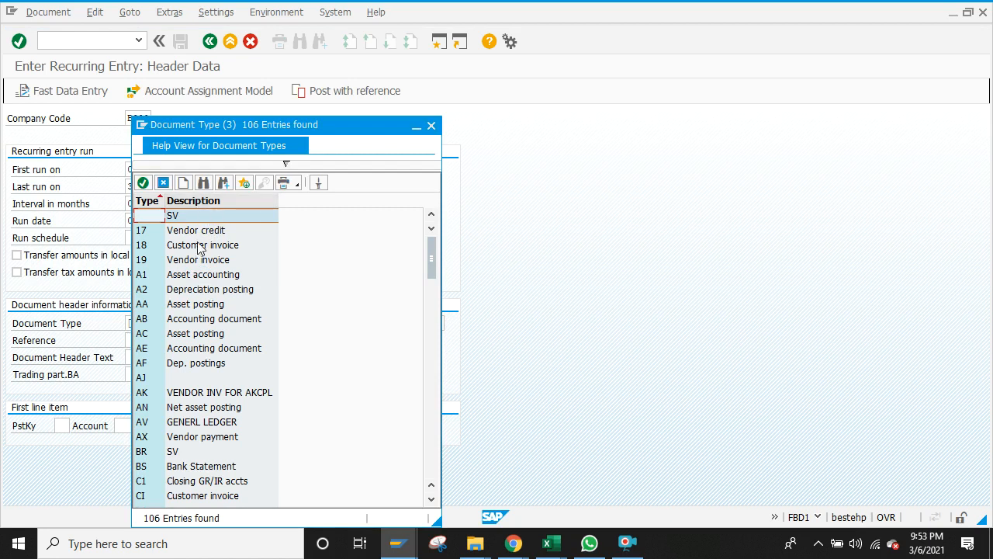
left_click(203, 183)
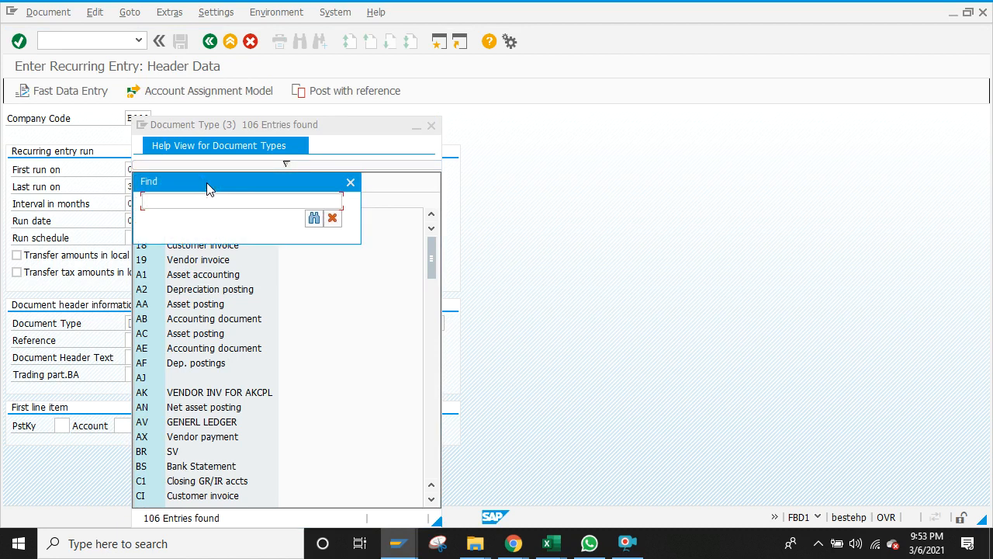
type("SA")
left_click(314, 220)
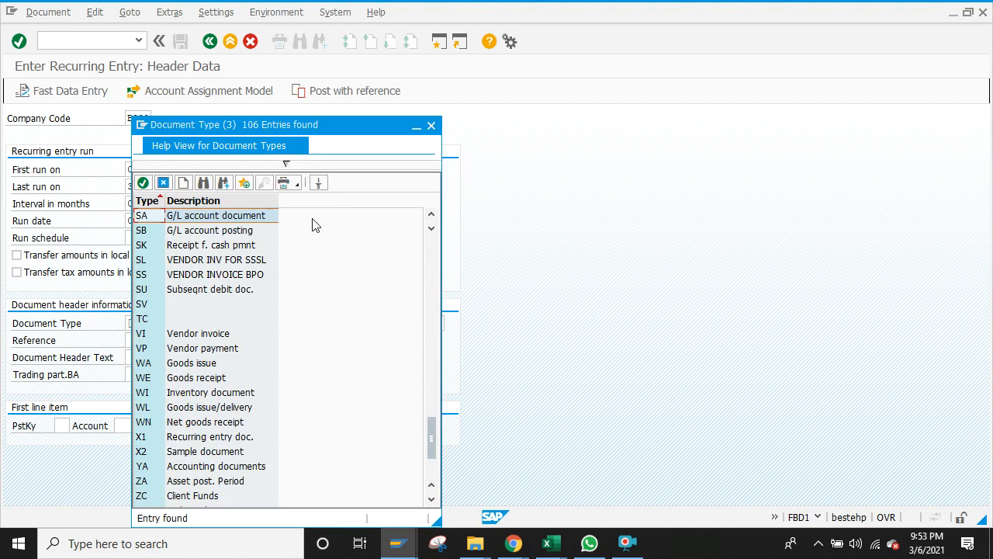
double_click(253, 216)
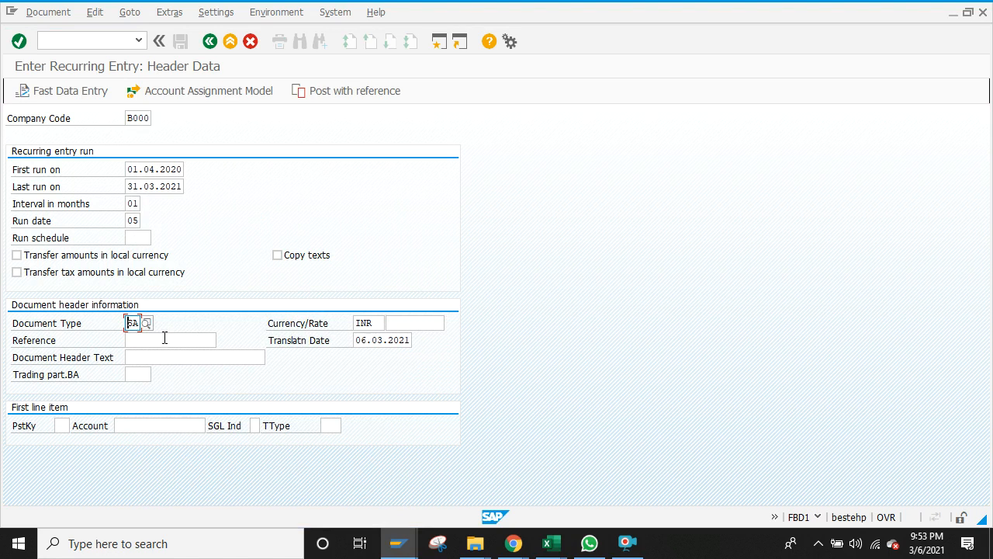
left_click(165, 339)
left_click(39, 14)
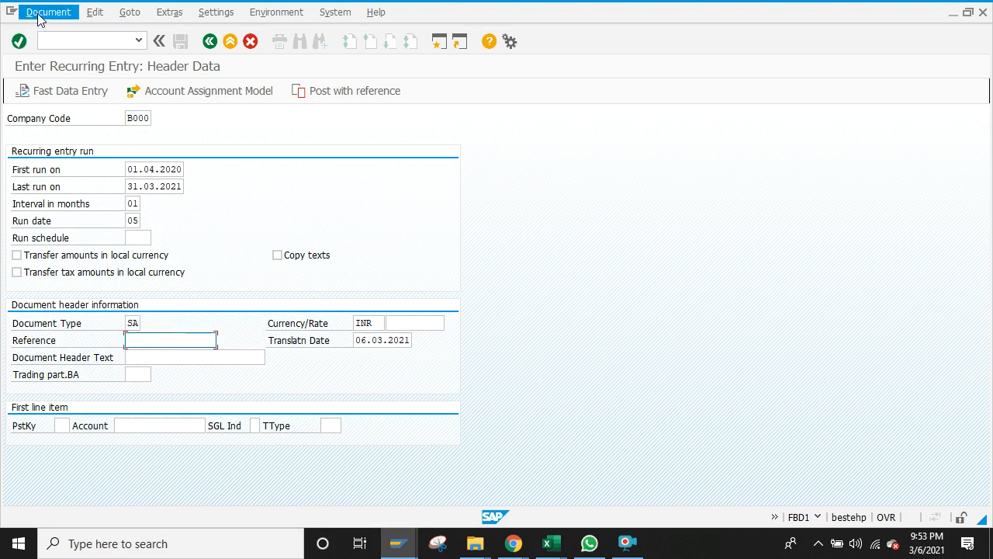
Step: Validate the header and correct the first run date to 01.03.2021
left_click(39, 14)
left_click(18, 42)
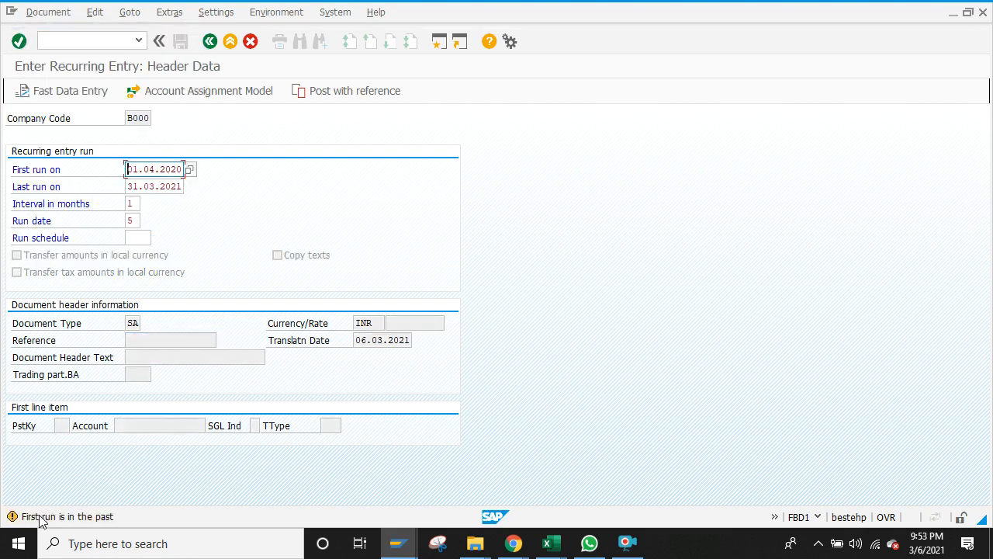
left_click(156, 169)
key("BackSpace")
type("2")
left_click(19, 42)
left_click(141, 168)
key("BackSpace")
Step: Leave the monthly interval unchanged and accept the header to reach the first line item
left_click(134, 203)
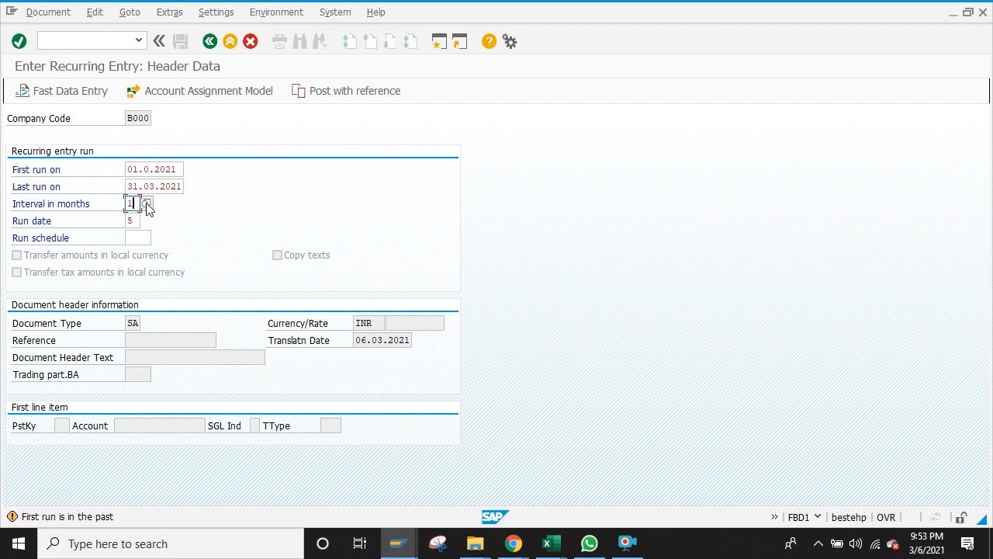
left_click(147, 204)
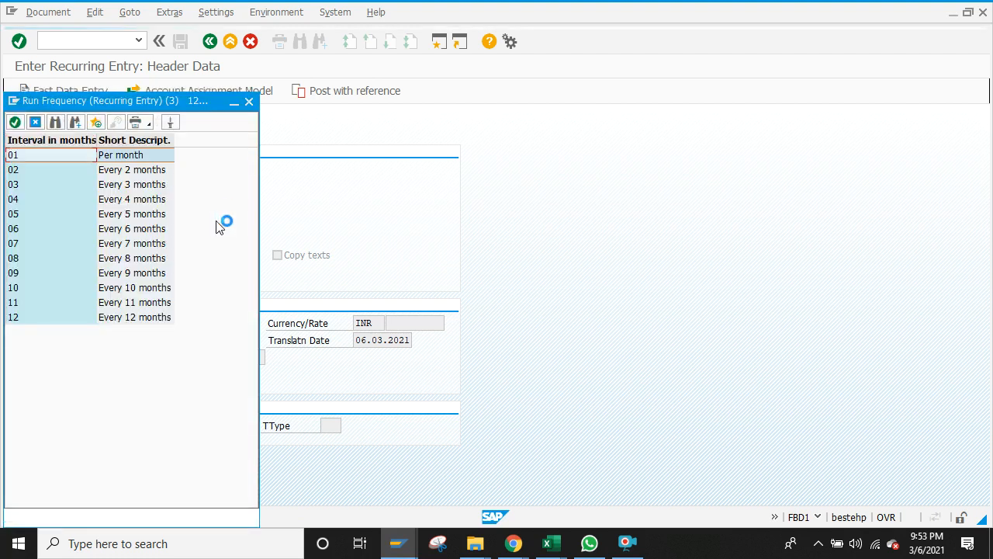
left_click(248, 102)
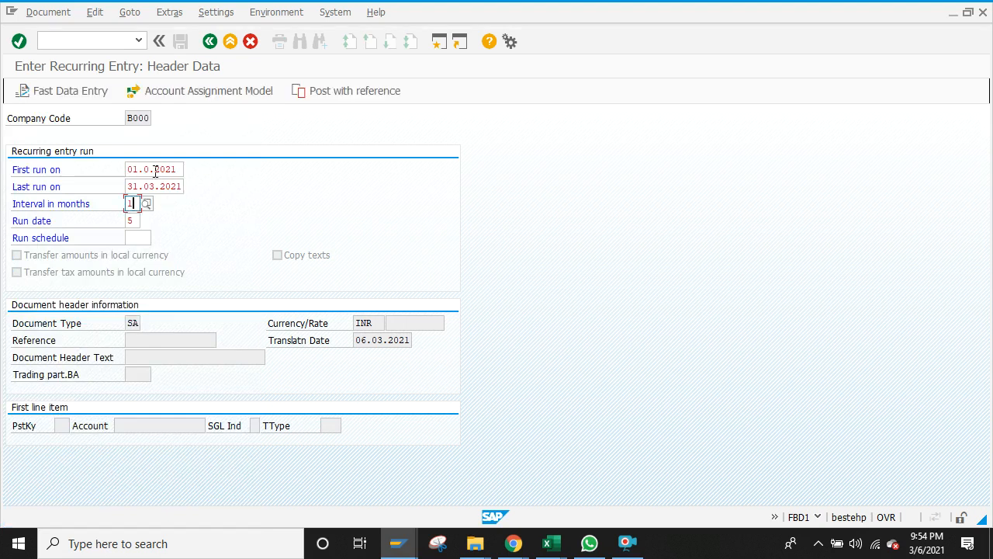
left_click(150, 169)
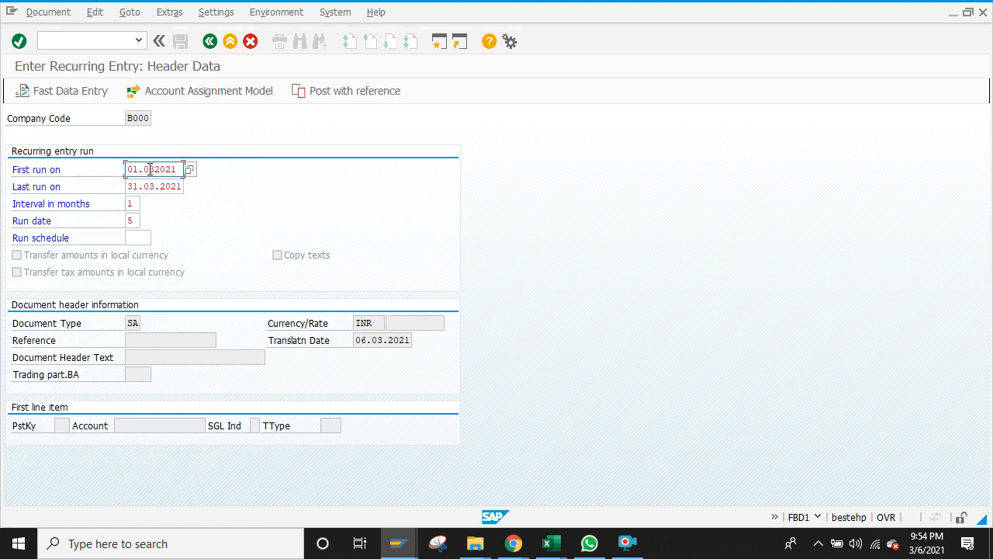
key("Return")
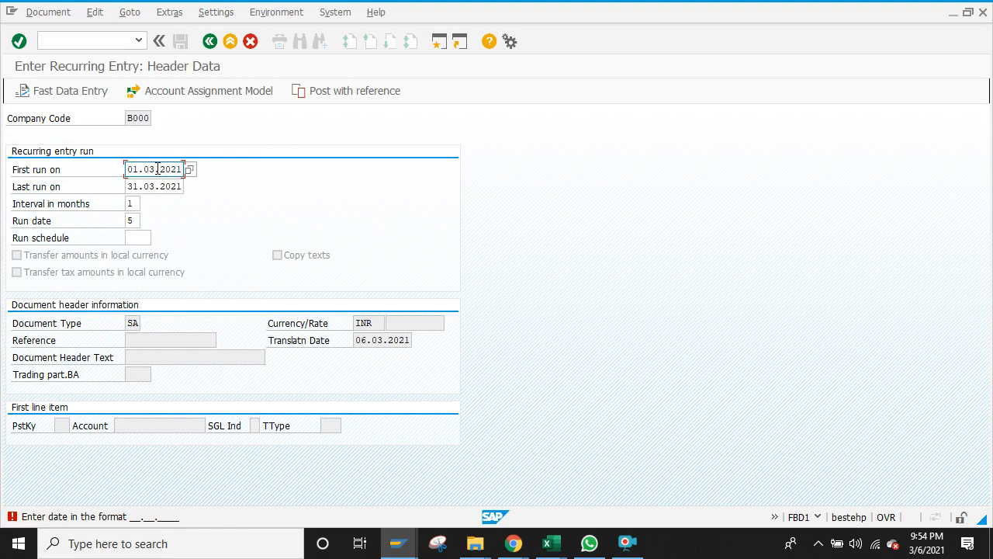
key("Return")
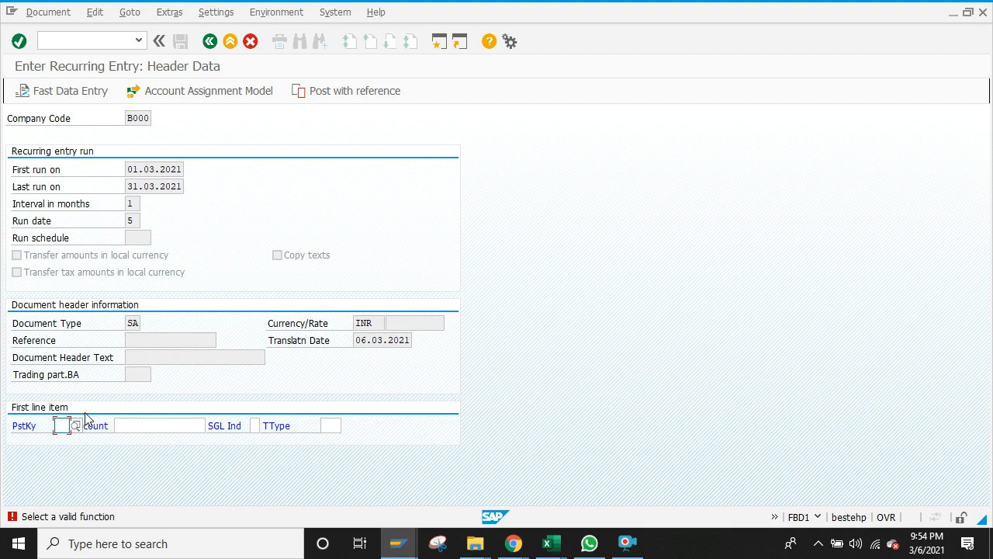
Step: Enter posting key 40 with account 400015 Printing and Stationery and amount 12000
type("40")
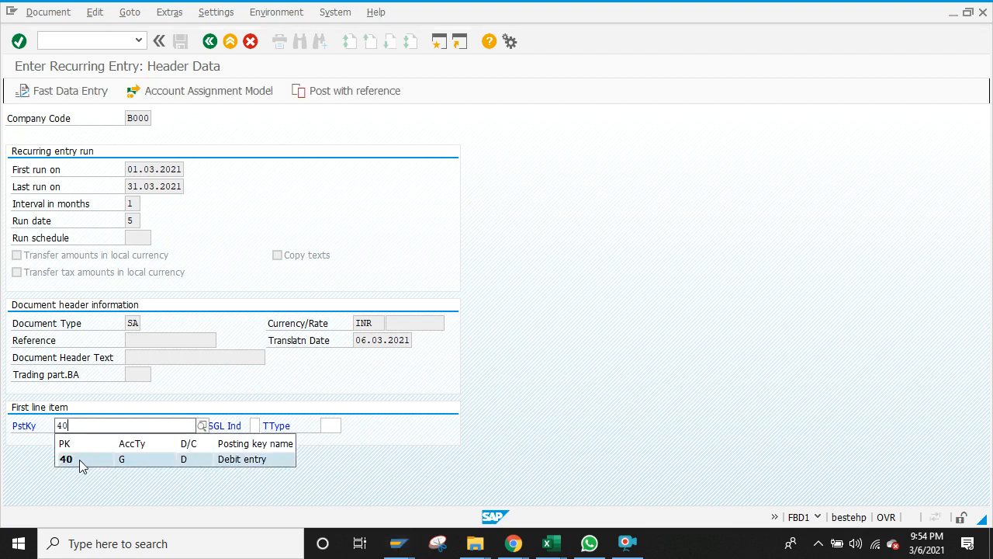
left_click(78, 461)
left_click(136, 426)
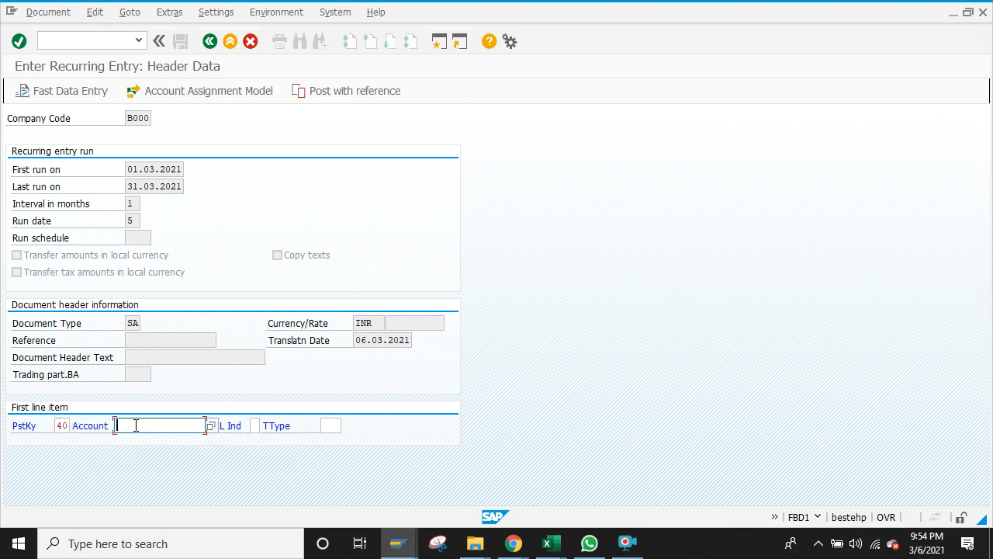
type("4")
left_click(135, 440)
key("Return")
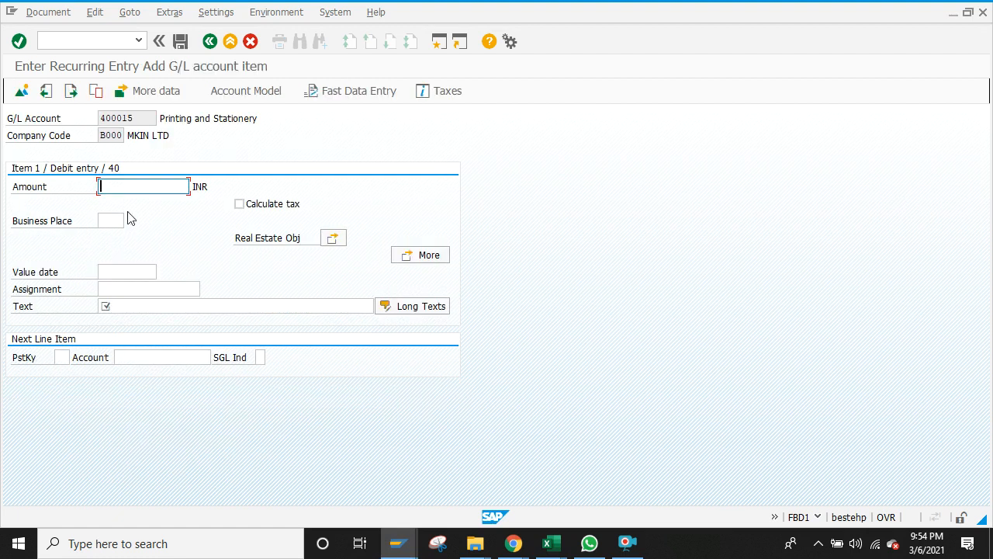
type("12000")
Step: From the Enter Sample Document window, run /nfs00 to edit G/L accounts centrally
left_click(403, 543)
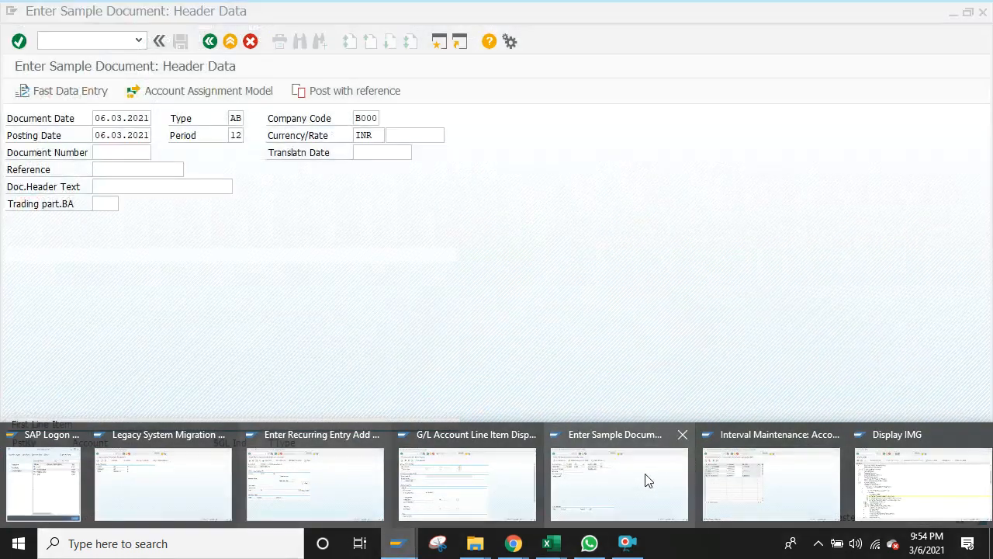
left_click(648, 481)
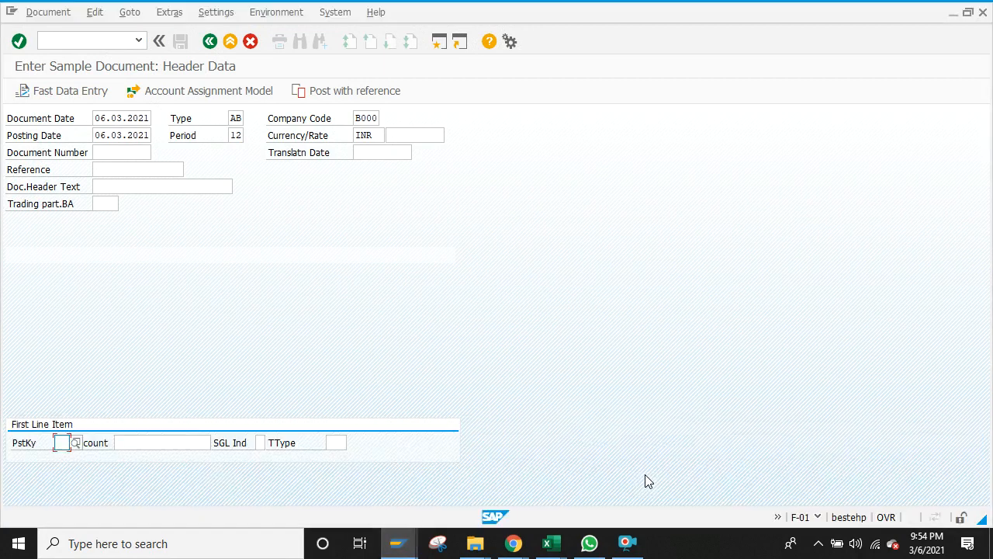
left_click(75, 39)
type("/nfs00")
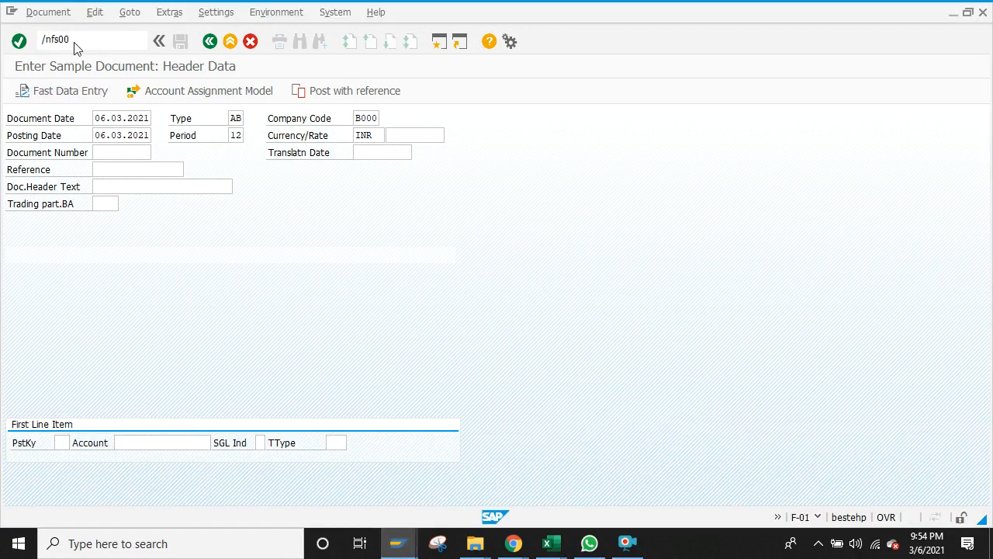
key("Return")
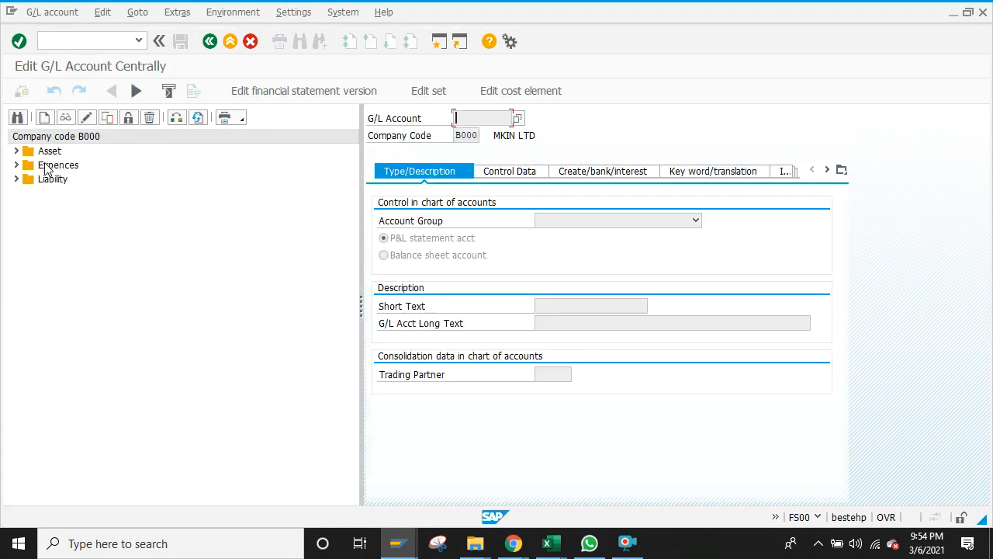
Step: Select G/L account 400015 in the Expences group and start copying it
left_click(16, 165)
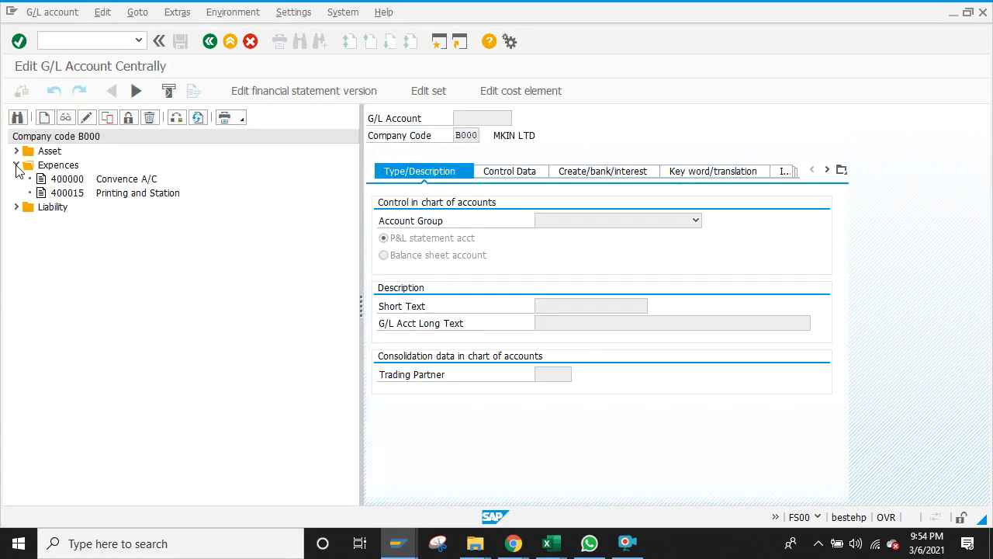
left_click(81, 194)
left_click(105, 117)
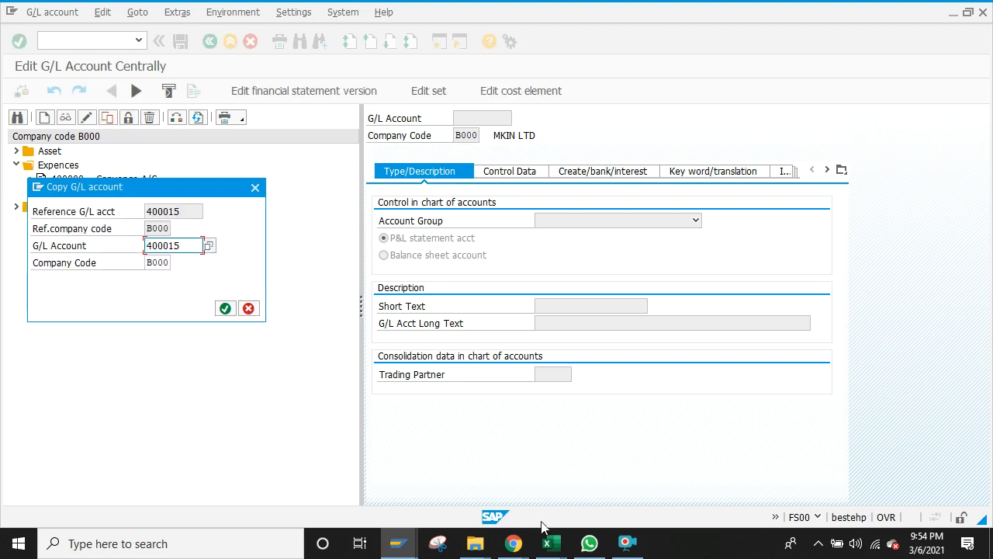
Step: Copy account number 400040 from cell K22 on the Excel GL sheet
left_click(548, 543)
left_click(488, 512)
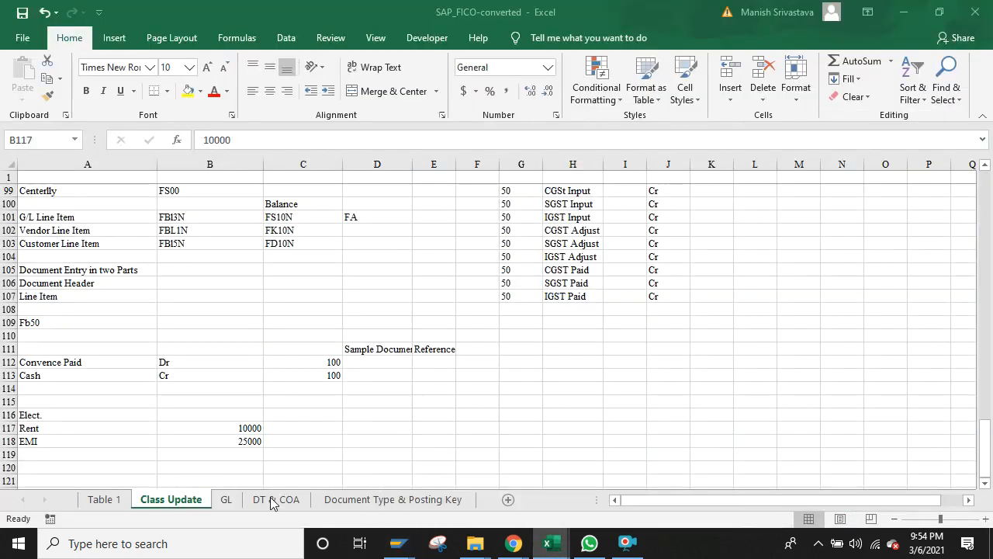
left_click(222, 500)
left_click(606, 333)
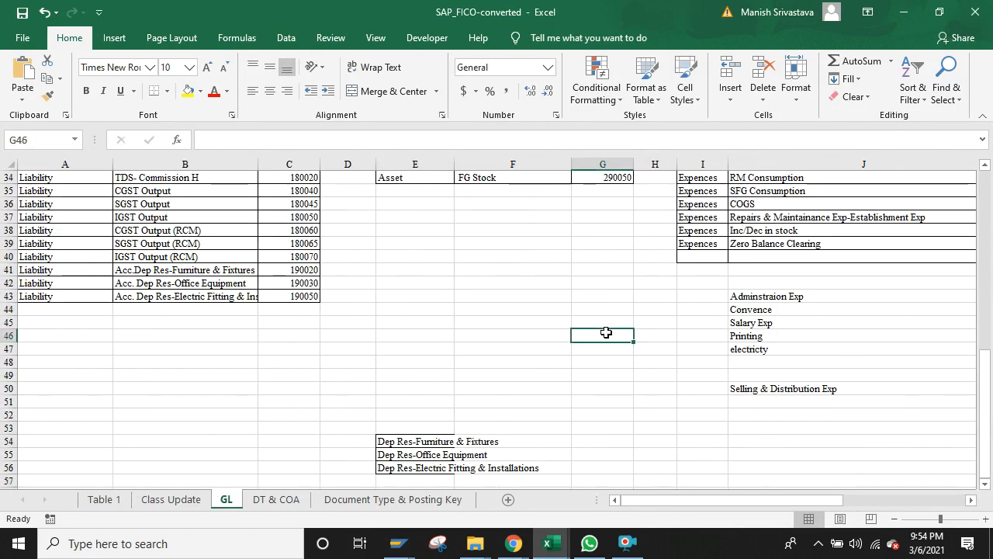
key("Up")
key("Up")
key("Up")
key("Up")
key("Up")
key("Up")
key("Up")
key("Up")
key("Up")
key("Up")
key("Up")
key("Up")
key("Up")
key("Up")
key("Up")
key("Up")
key("Up")
key("Up")
key("Up")
key("Up")
key("Up")
key("Up")
key("Up")
key("Up")
key("Up")
key("Up")
key("Up")
key("Up")
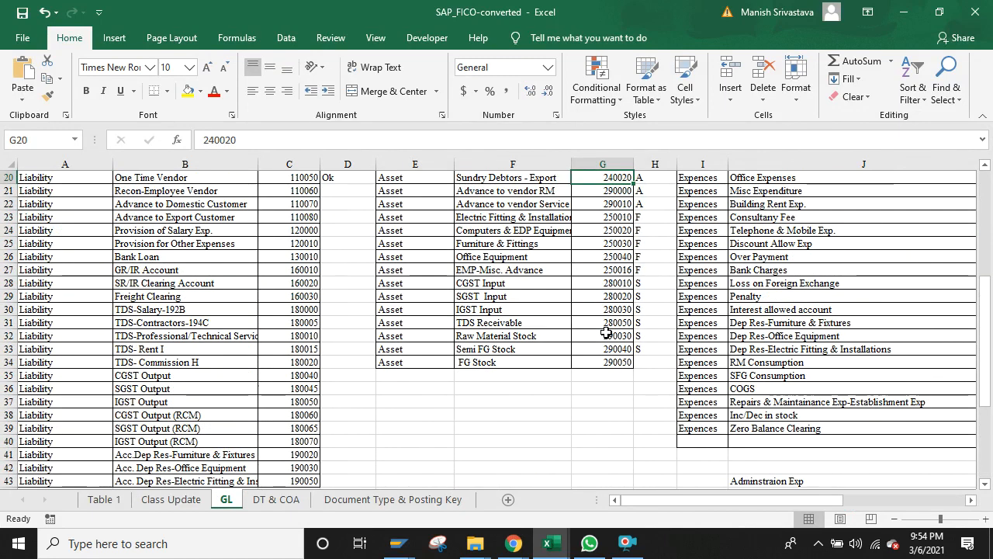
key("Up")
key("Up")
key("Right")
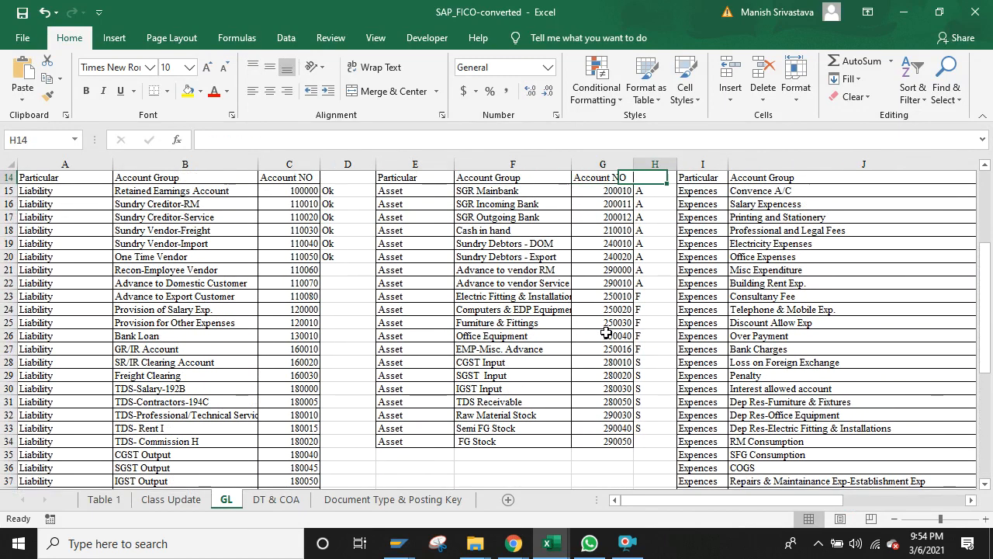
key("Down")
key("Down")
key("Down")
key("Down")
key("Down")
key("Down")
key("Down")
key("Right")
key("Right")
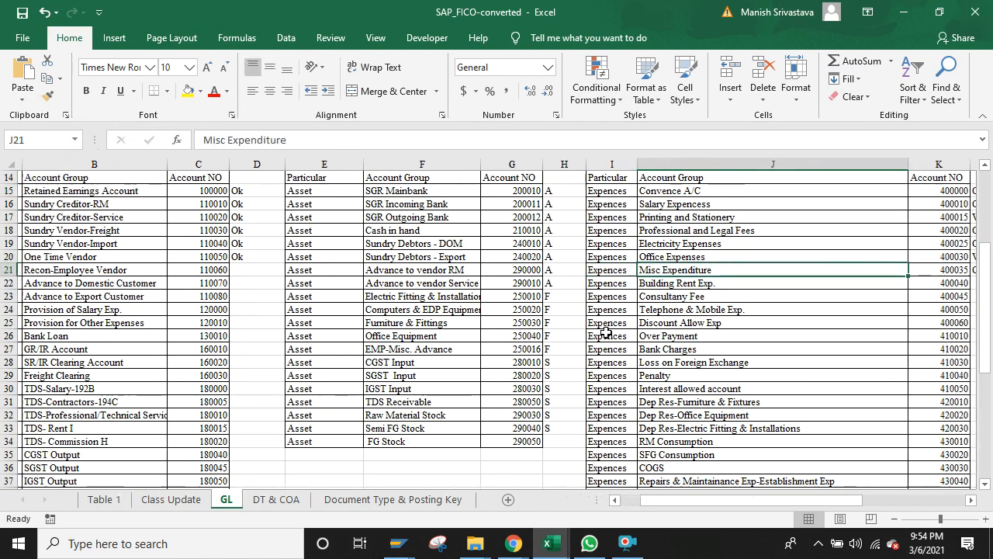
key("Down")
key("Right")
key("ctrl+c")
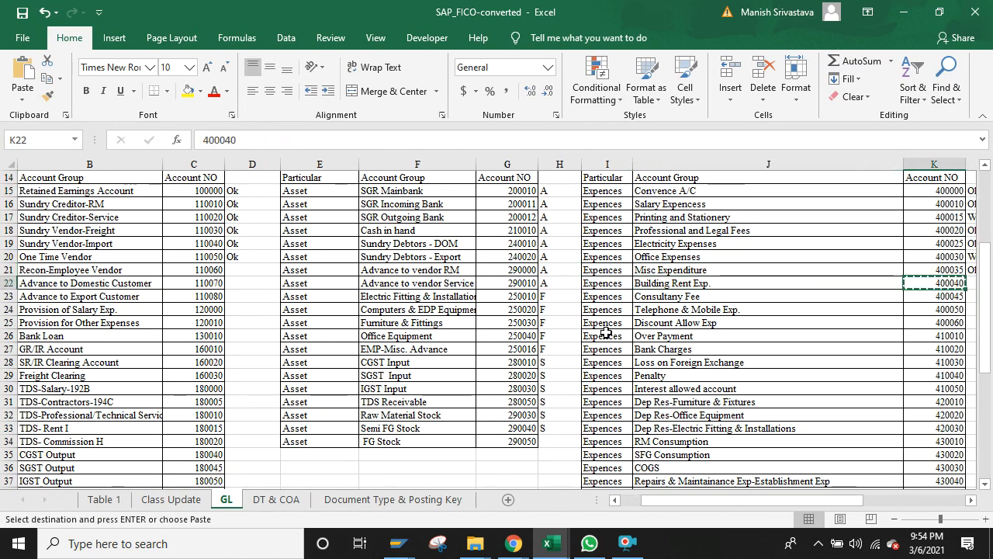
Step: Enter 400040 as the new account number, created as a copy of 400015
key("alt+Tab")
left_click(181, 245)
key("BackSpace")
key("BackSpace")
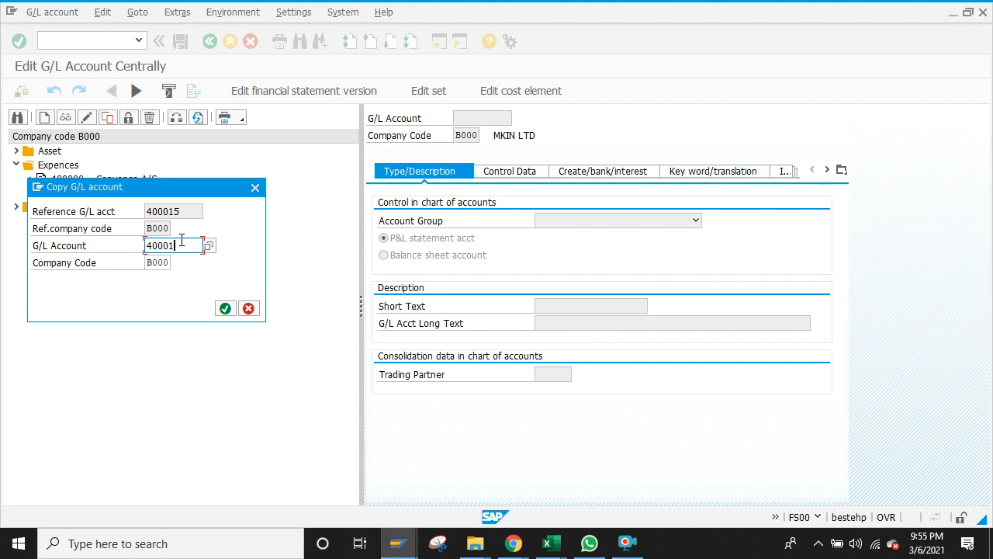
type("1")
key("BackSpace")
type("40")
key("Return")
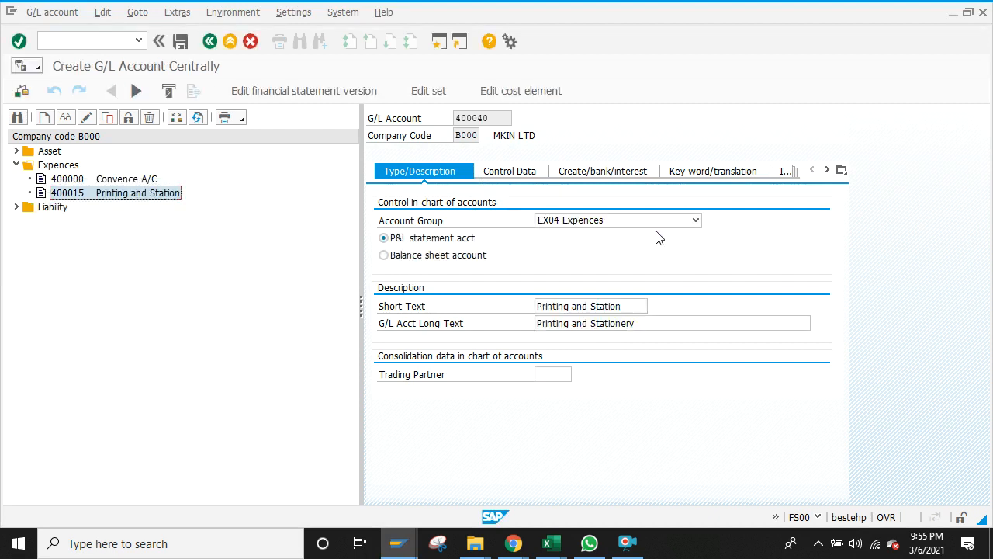
Step: Paste 'Building Rent Exp.' from Excel into the short and long texts, then save 400040
key("alt+Tab")
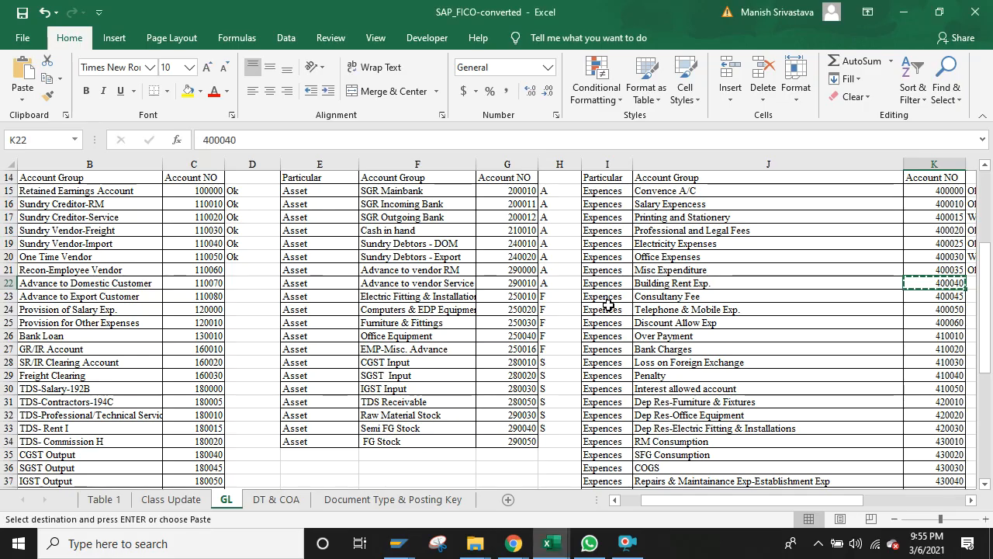
left_click(662, 286)
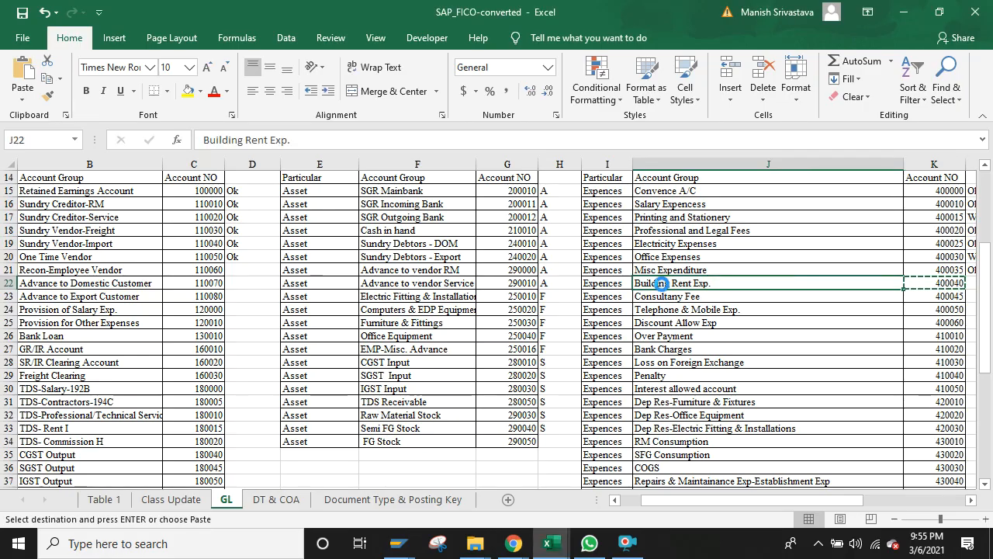
key("ctrl+c")
key("alt+Tab")
triple_click(592, 307)
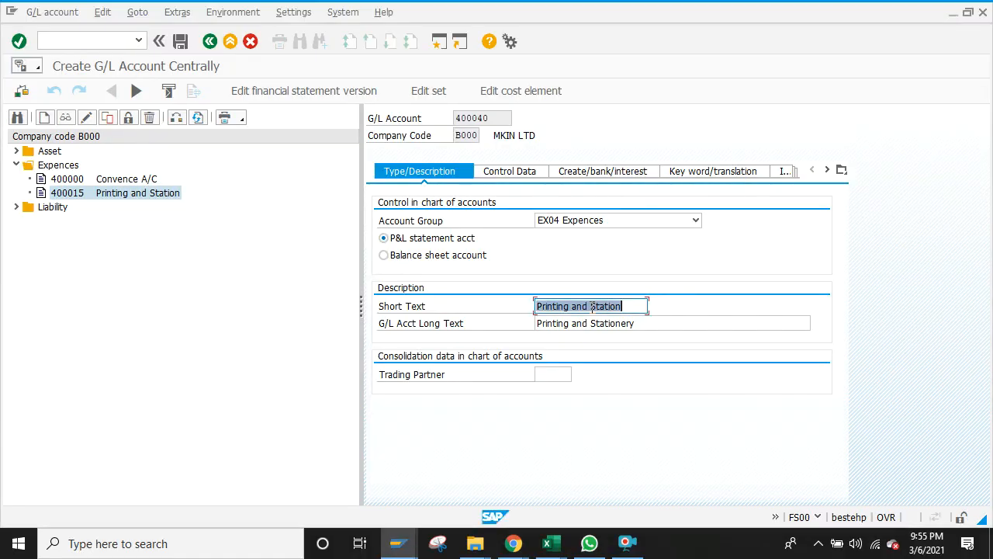
key("ctrl+v")
triple_click(592, 323)
key("ctrl+v")
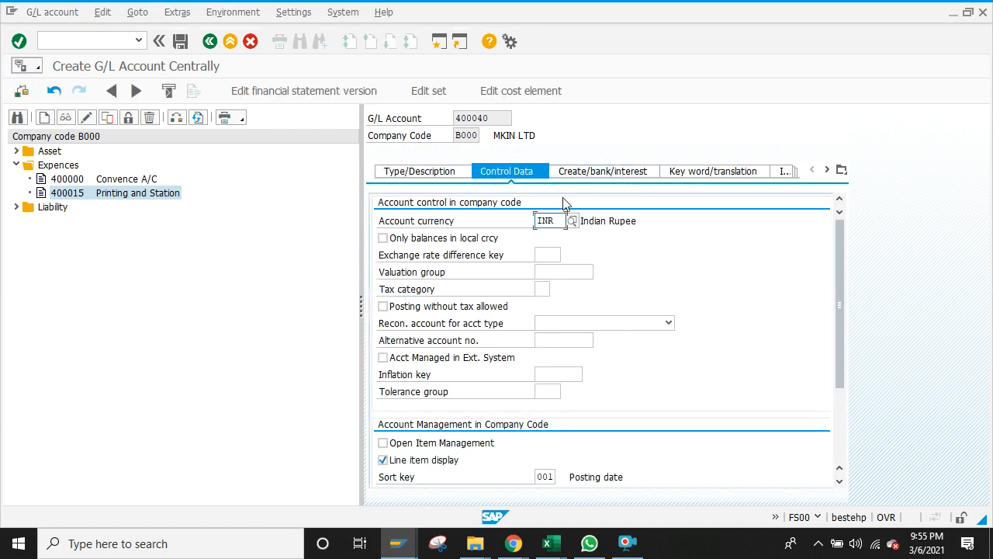
left_click(180, 42)
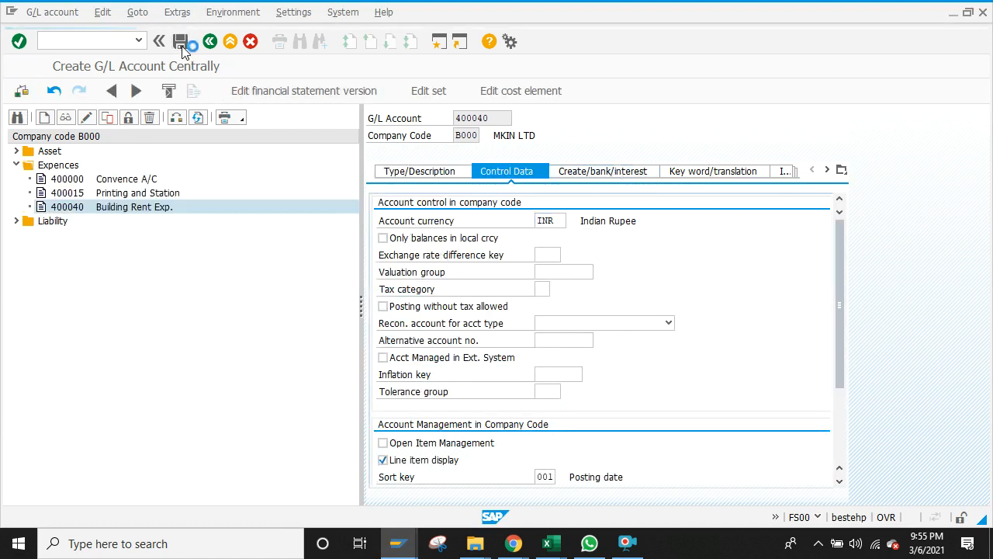
Step: Return to the recurring entry session and restart it from the header screen
left_click(398, 541)
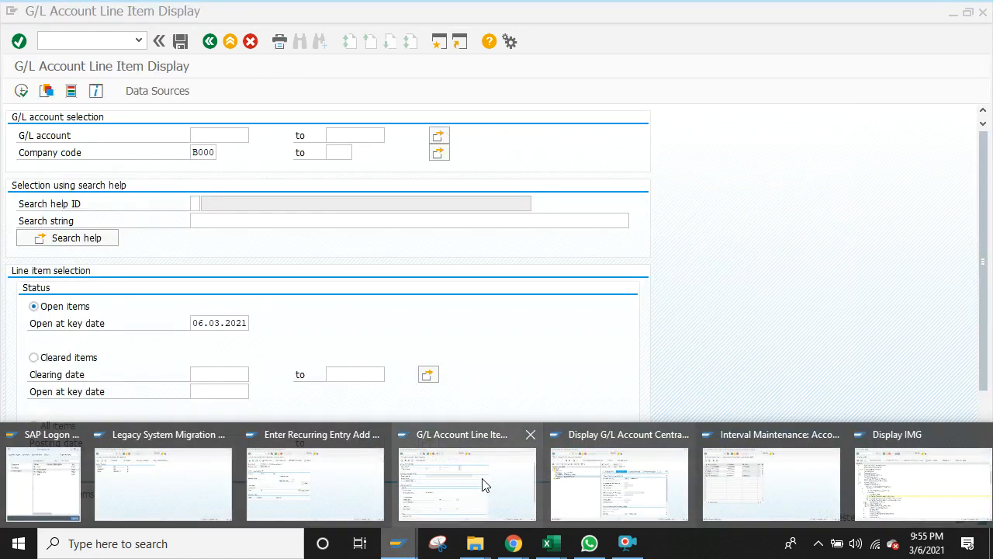
left_click(323, 468)
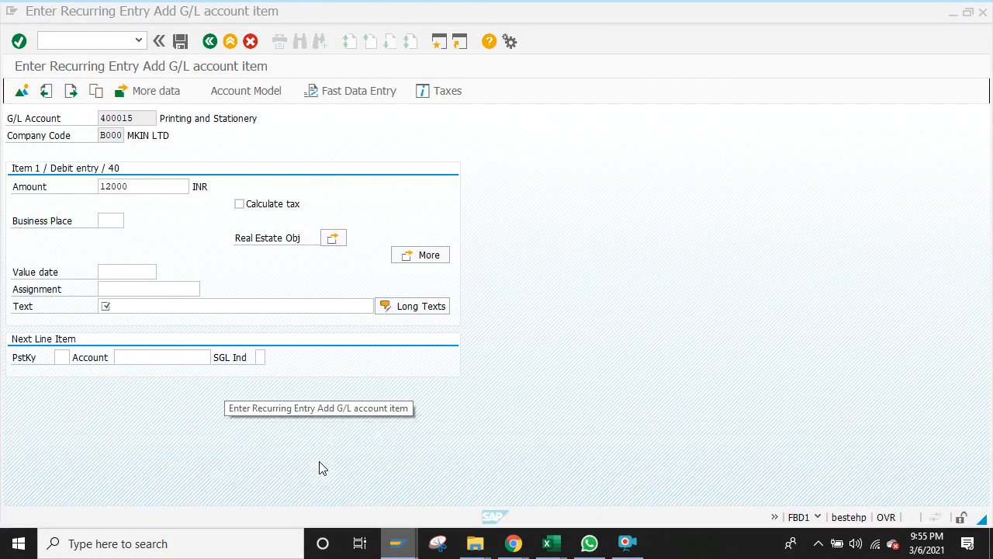
left_click(209, 40)
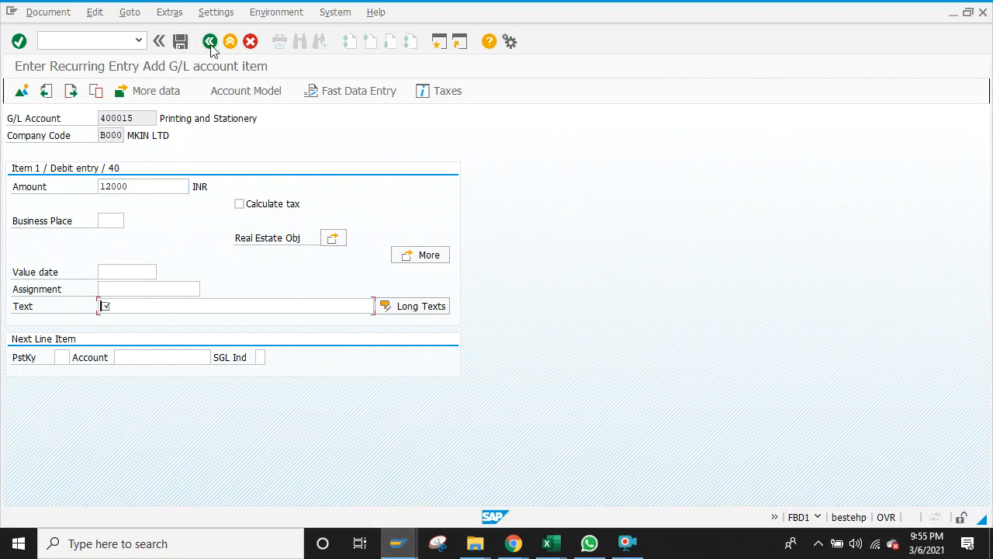
left_click(71, 39)
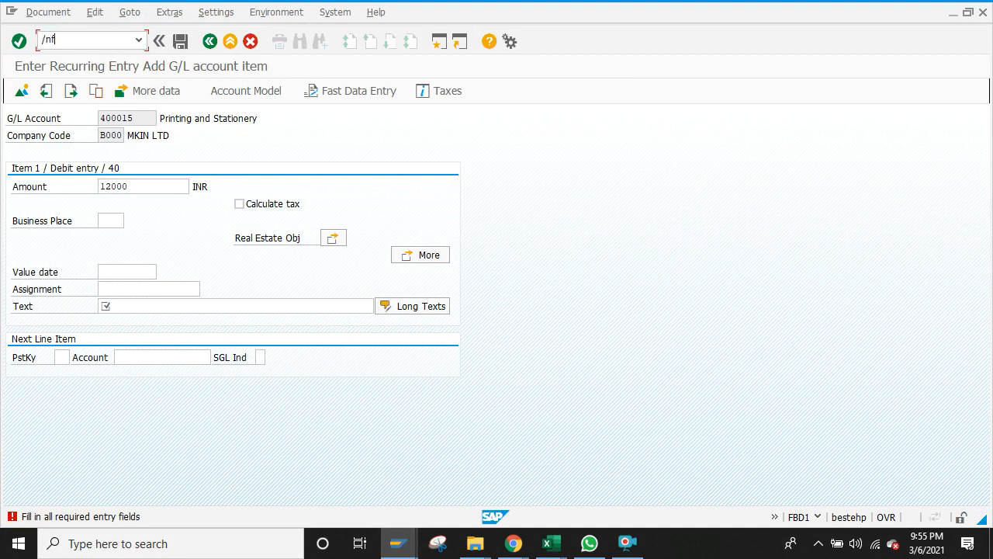
key("Return")
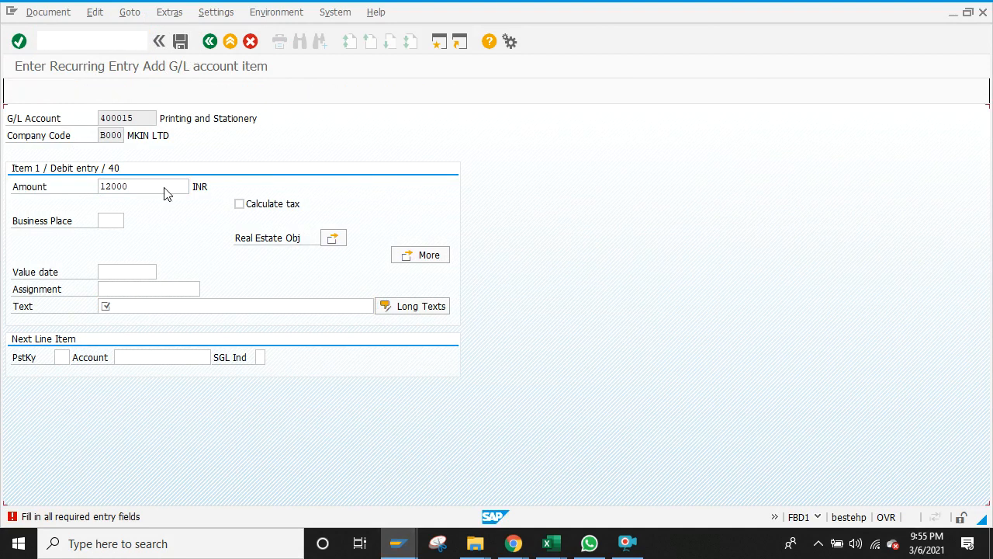
Step: Set first run 01.03.2021, a one-month interval, run date 05 and document type SA
left_click(142, 169)
type("0")
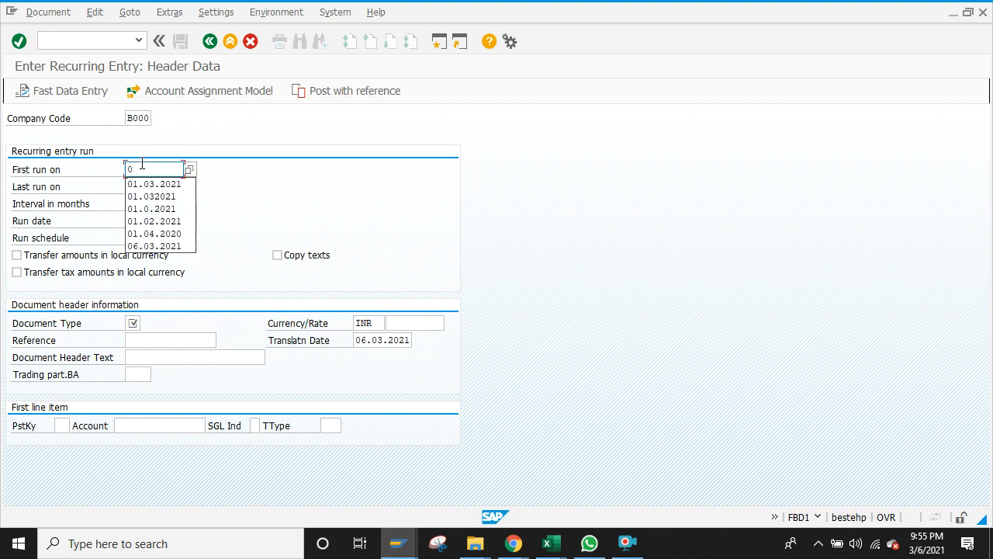
type("1.03.202")
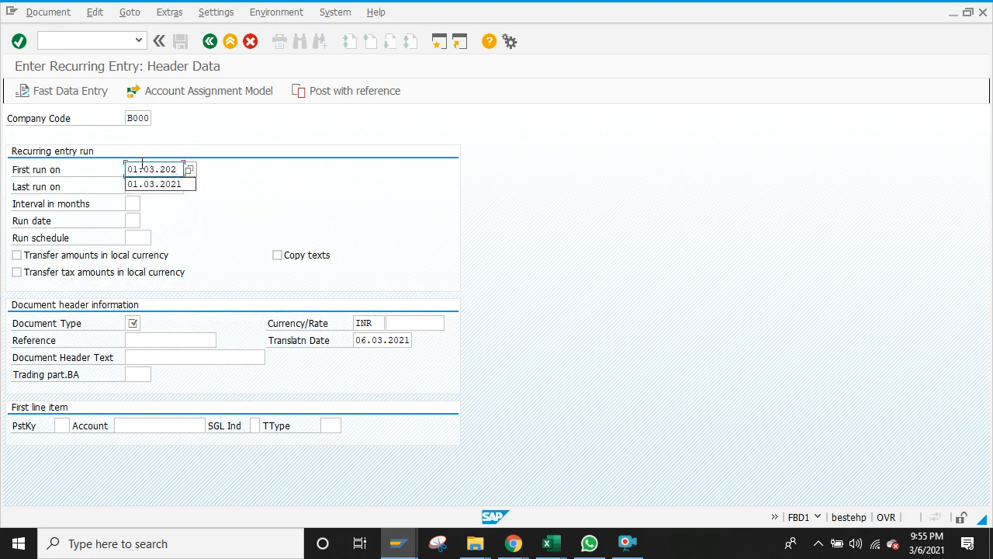
type("1")
left_click(141, 184)
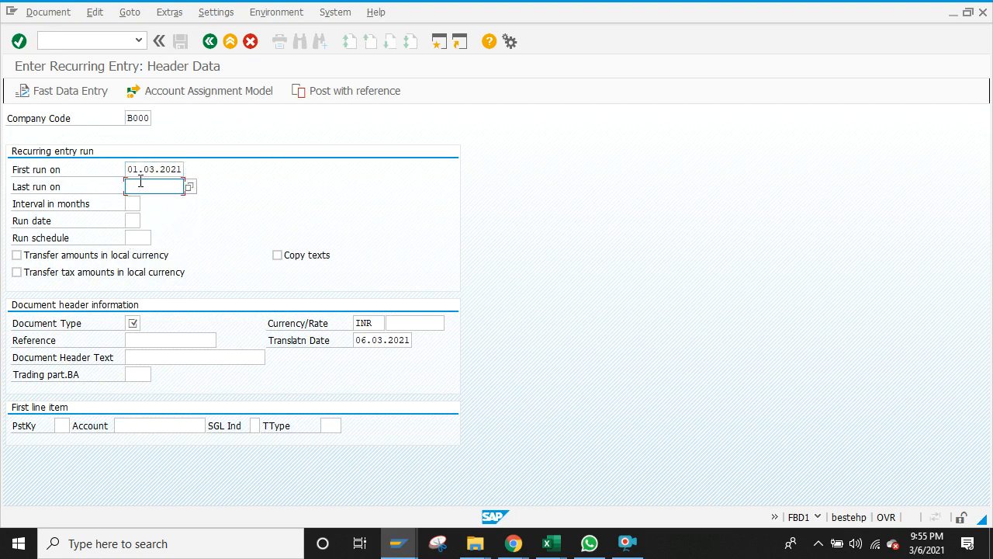
type("01.03.2021")
left_click(131, 203)
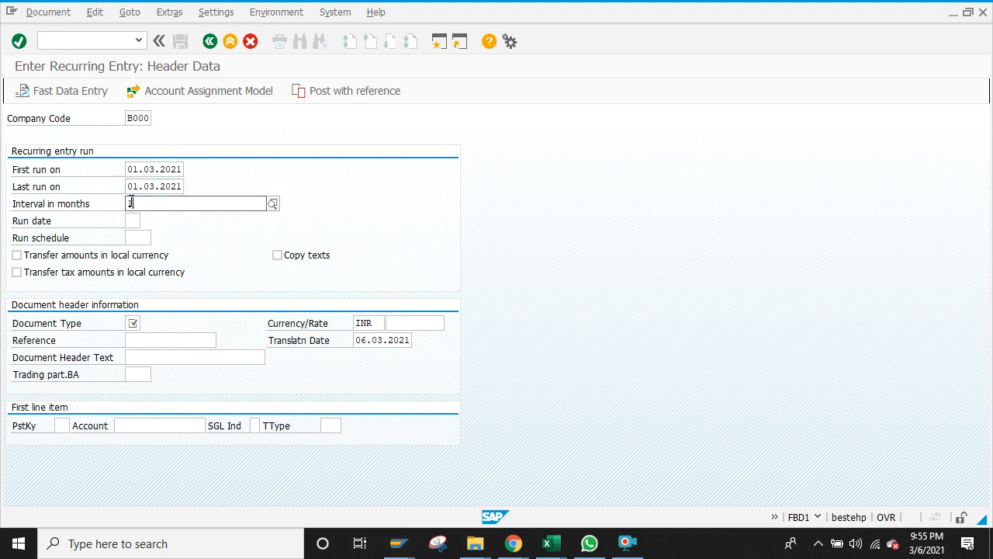
type("0")
left_click(138, 240)
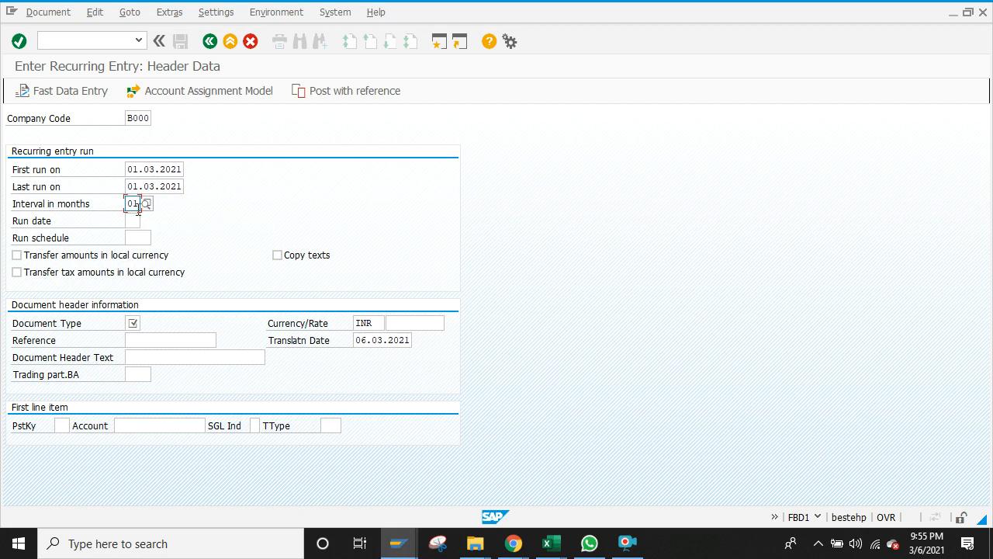
left_click(134, 221)
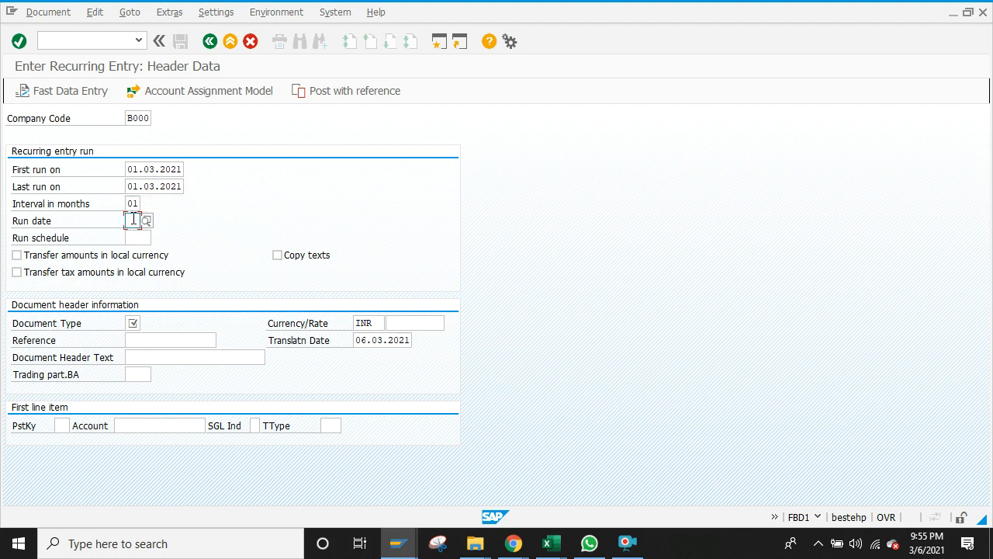
type("05")
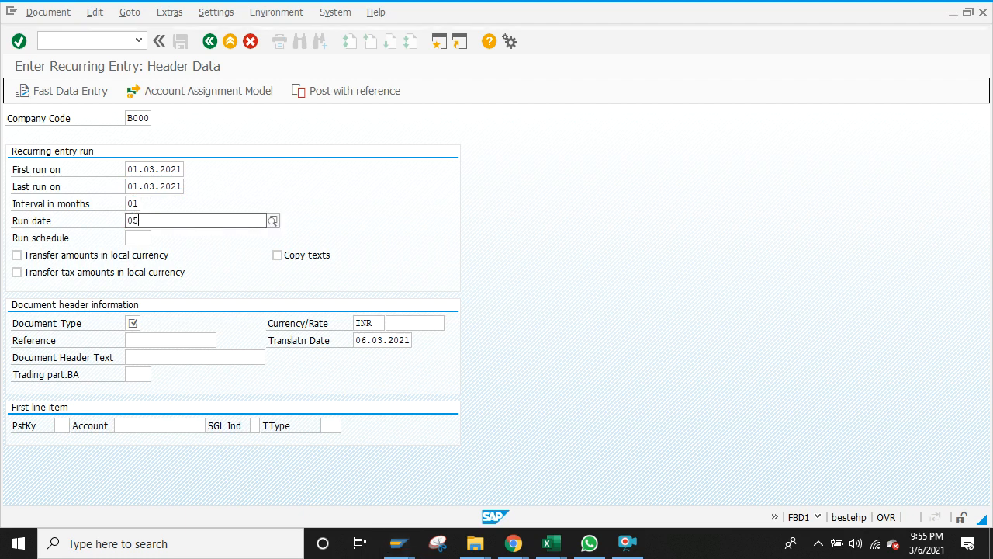
left_click(134, 323)
type("SA")
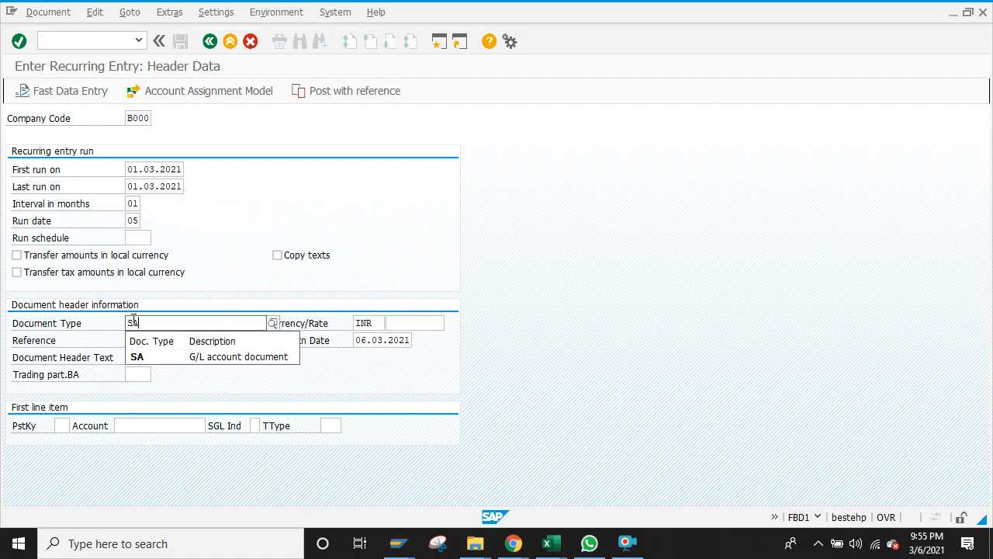
left_click(138, 357)
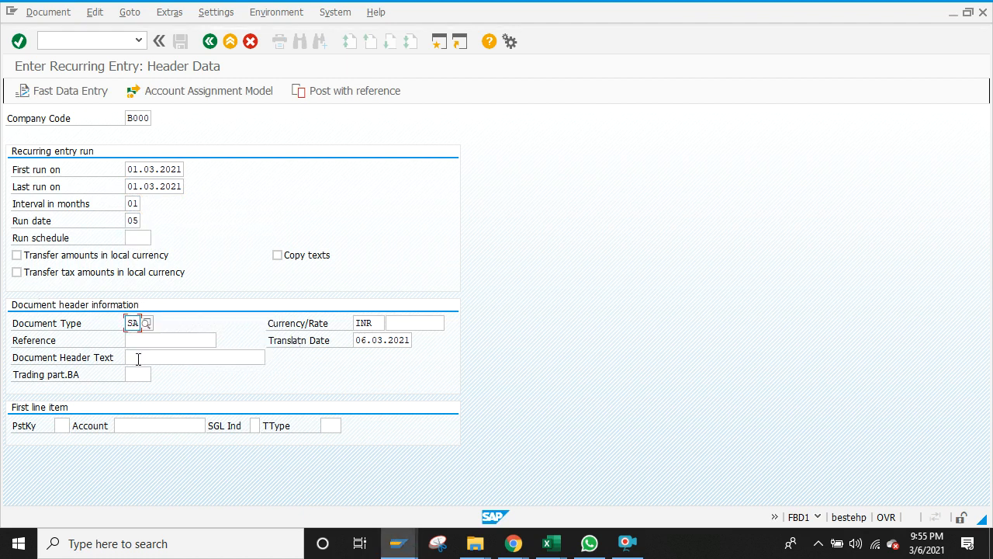
Step: Start the first line with posting key 40 on account 400040 and submit the header
left_click(68, 425)
type("4")
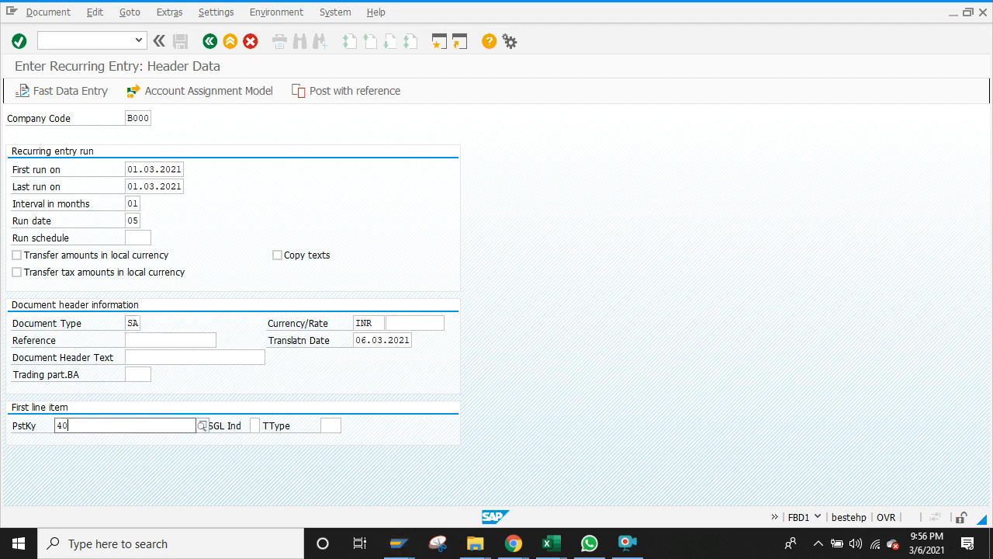
type("0")
left_click(90, 457)
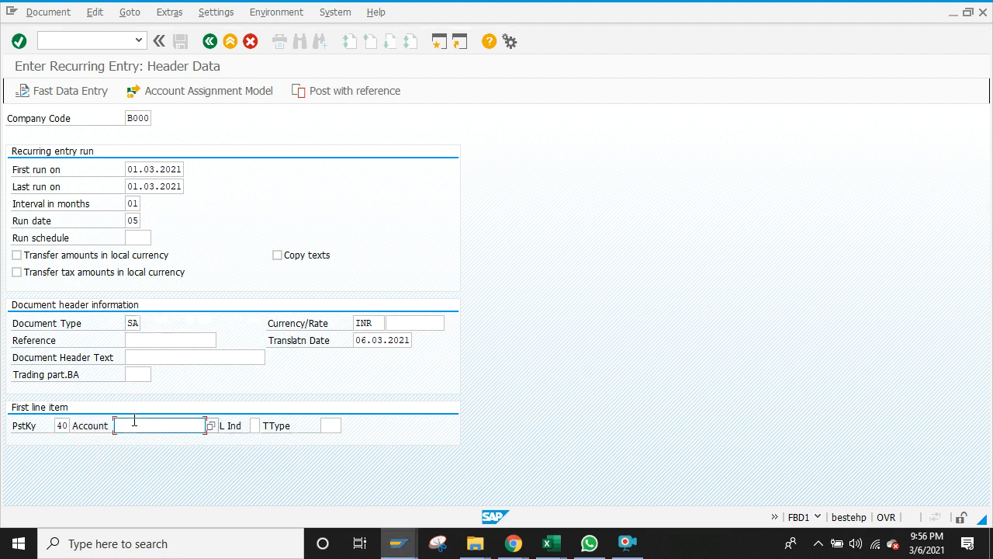
type("400040")
key("Return")
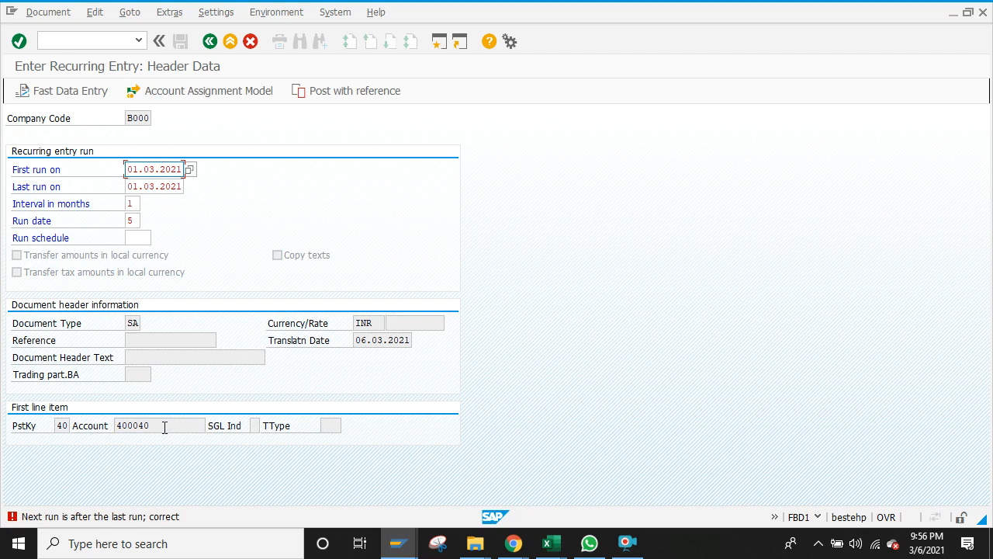
Step: Correct the last run date to 31.03.2021 and continue to item entry
left_click(133, 188)
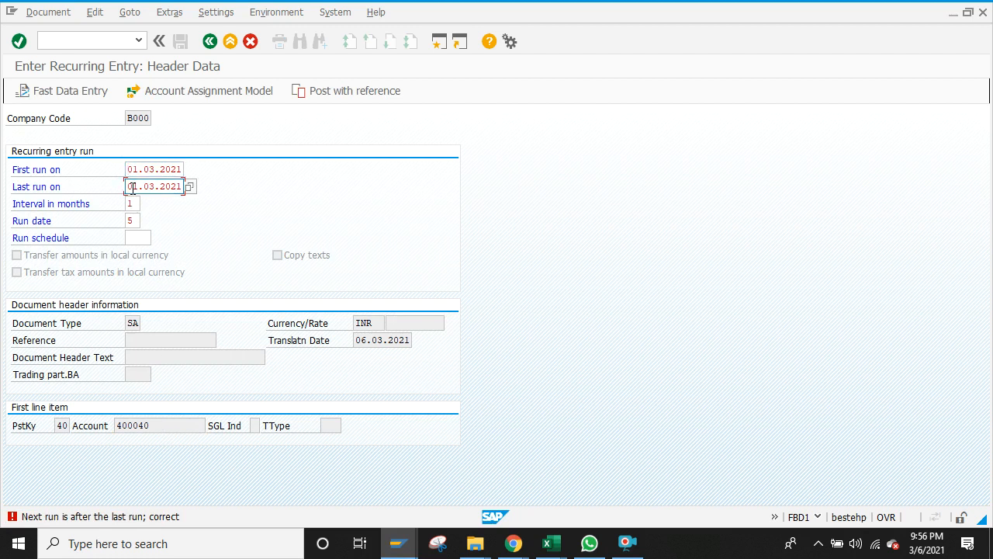
key("BackSpace")
key("Return")
key("Return")
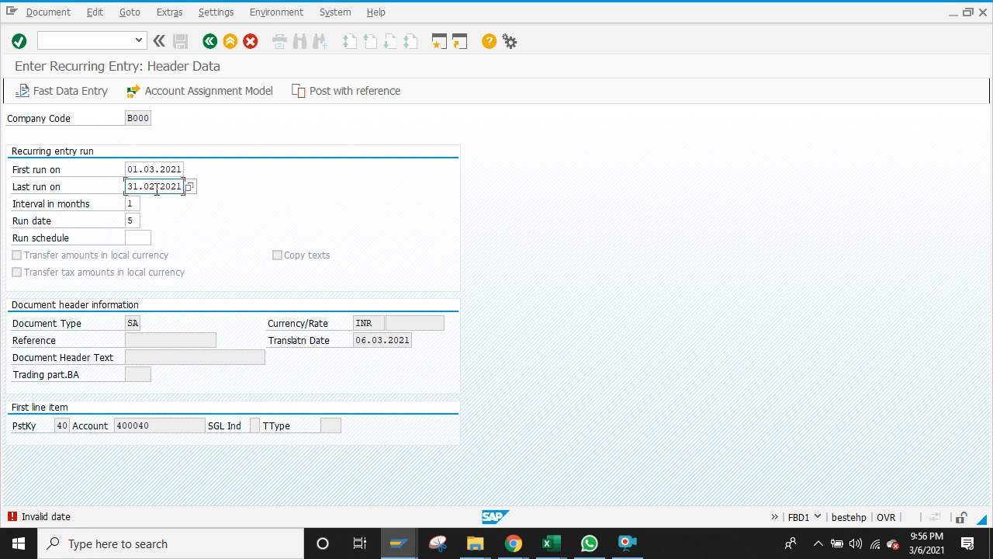
key("BackSpace")
type("3")
key("Return")
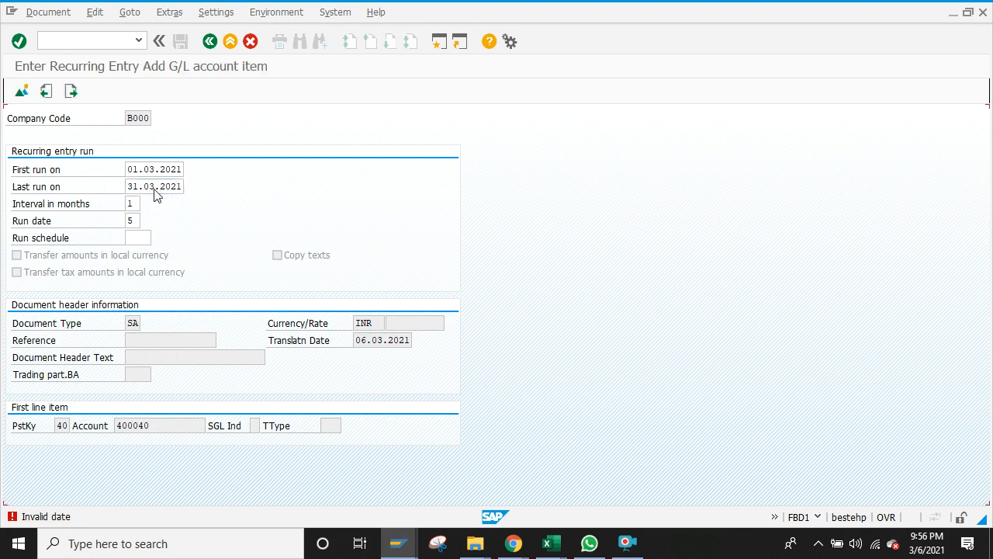
Step: Give the Building Rent Exp. debit line amount 12000 and text 'Rent'
type("12000")
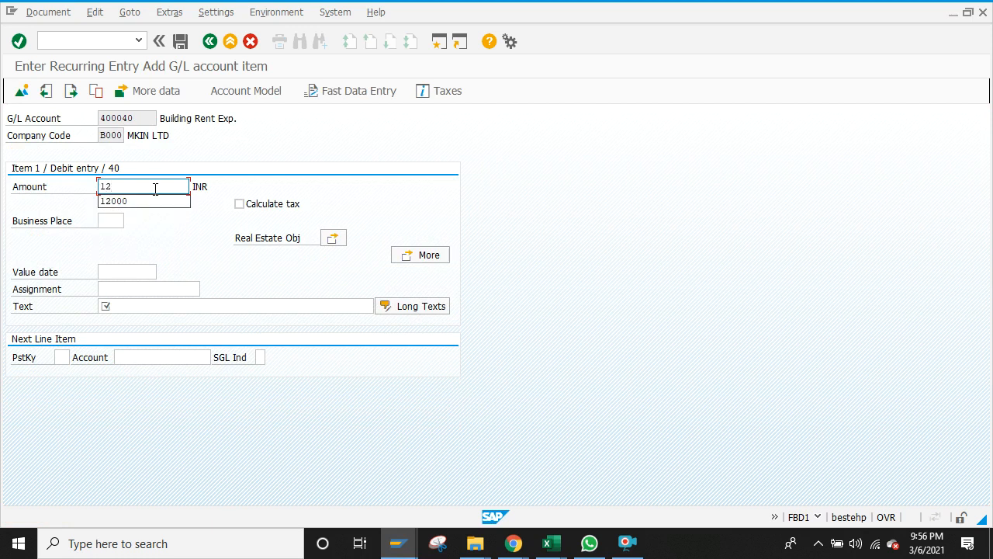
left_click(139, 273)
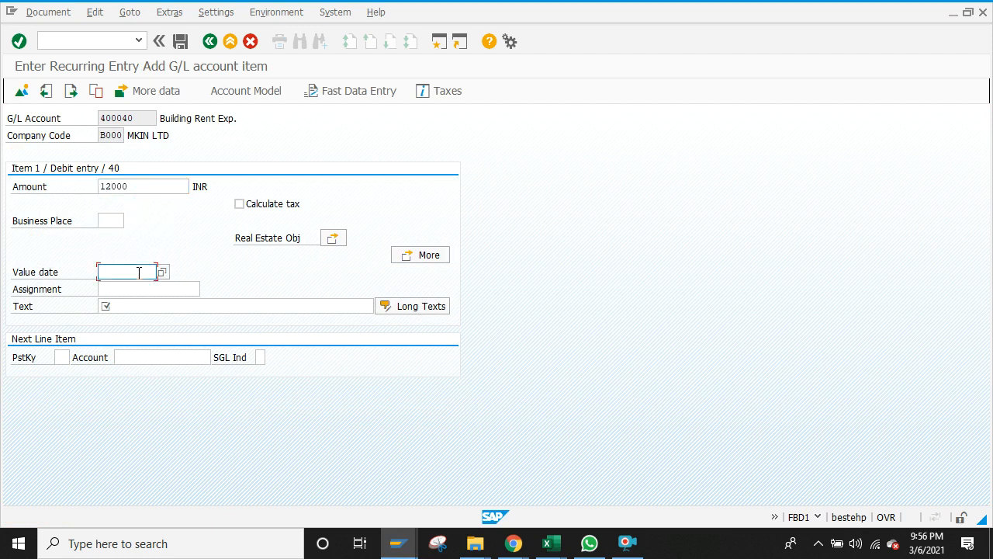
left_click(131, 306)
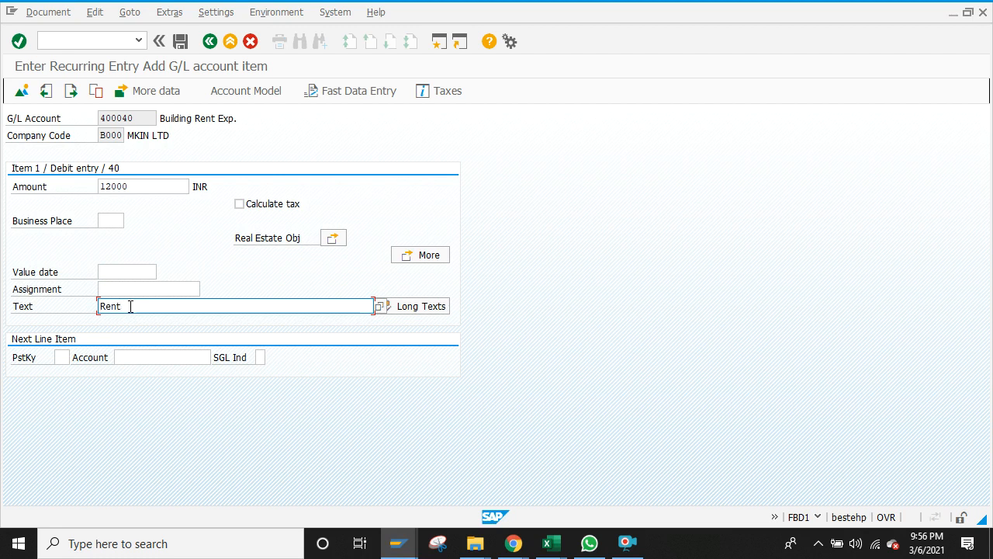
type("Rent")
Step: Add a posting key 50 credit line on account 210010 Cash in hand
left_click(63, 356)
type("50")
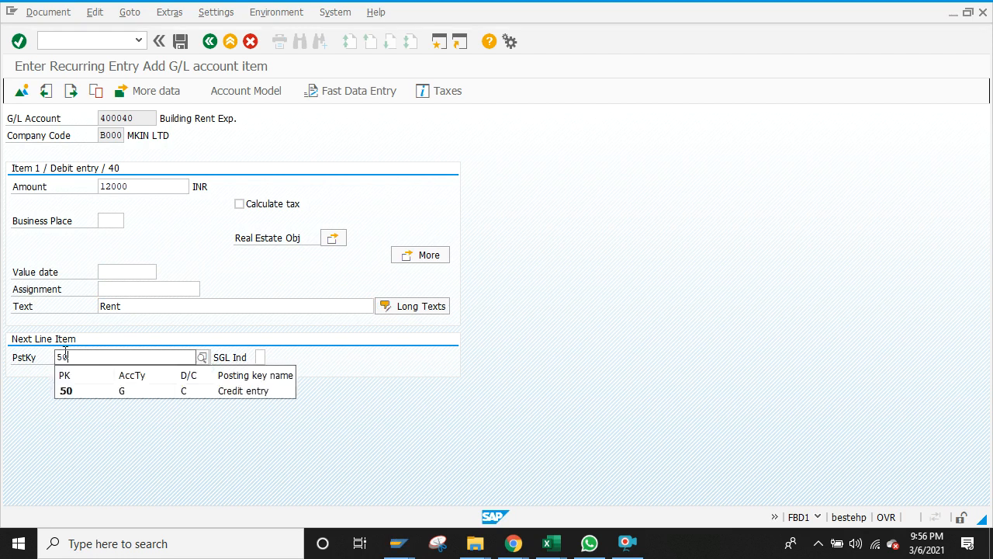
left_click(67, 390)
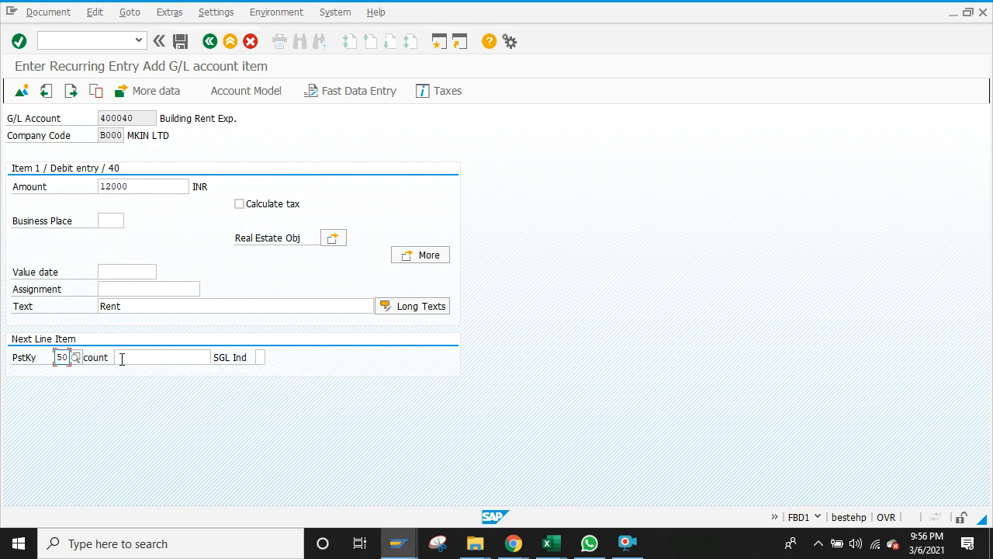
left_click(132, 357)
type("21")
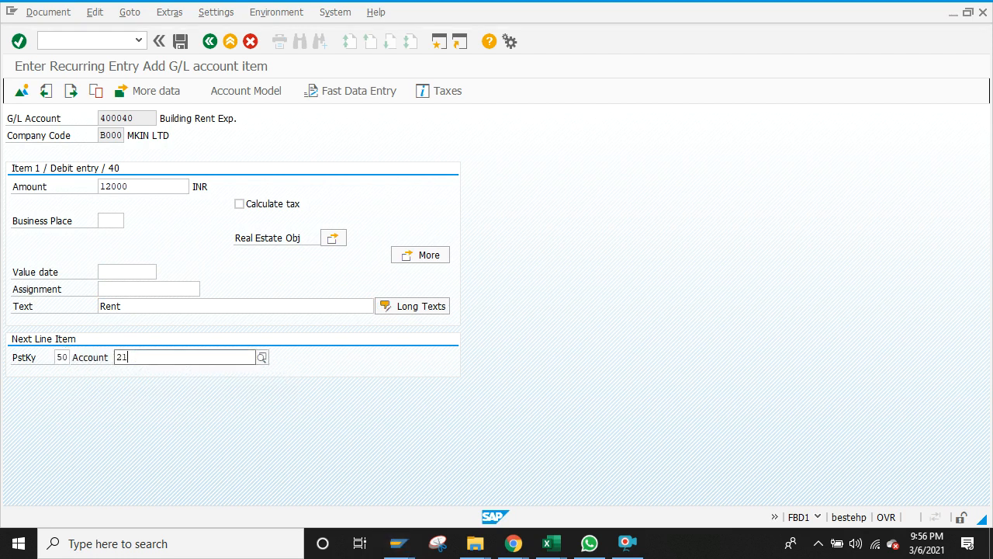
type("0")
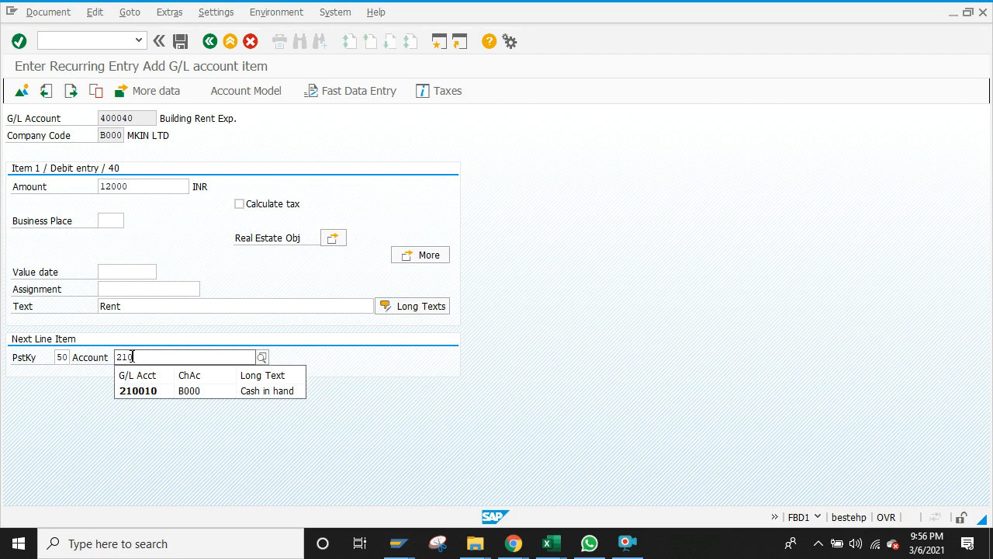
left_click(132, 392)
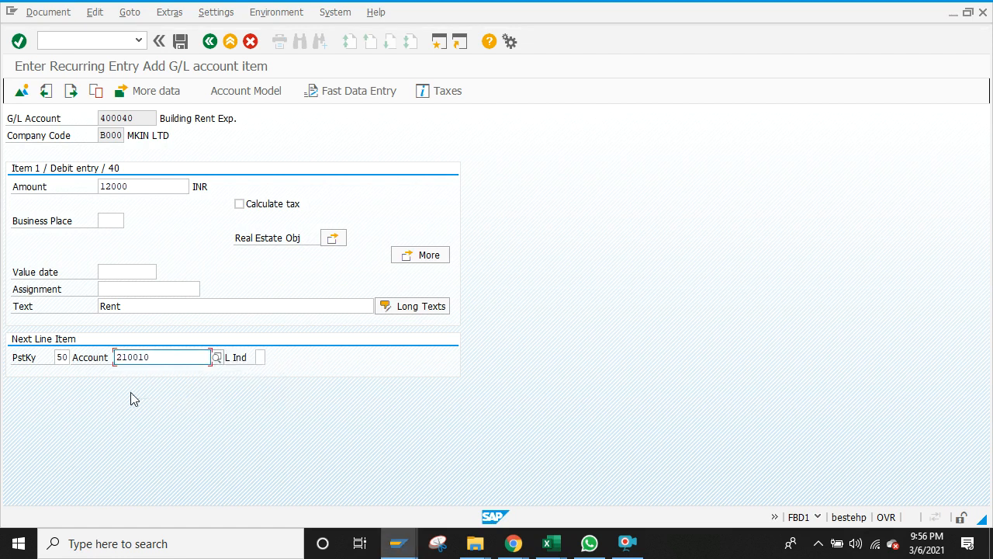
key("Return")
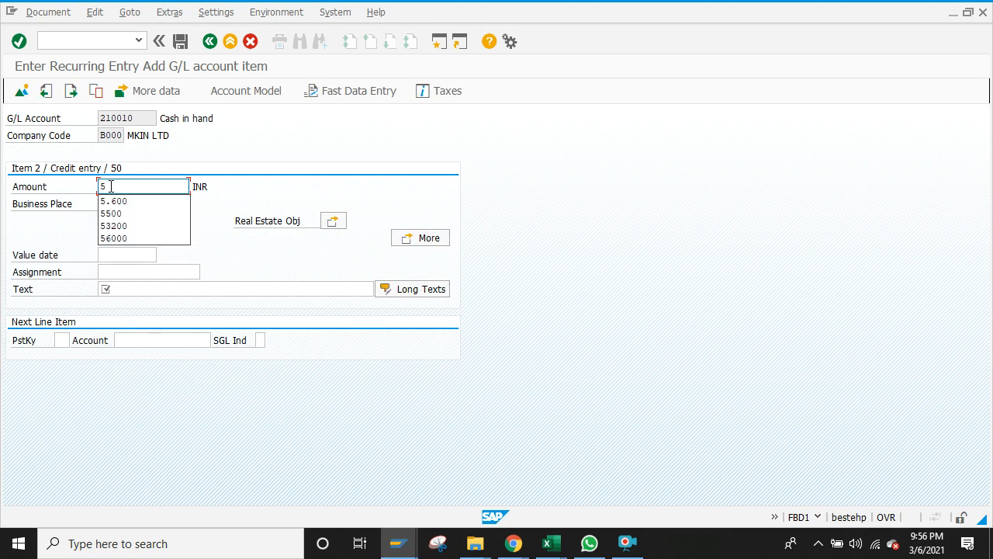
Step: Enter 12000 as the Cash in hand credit amount
type("5")
key("BackSpace")
type("1200")
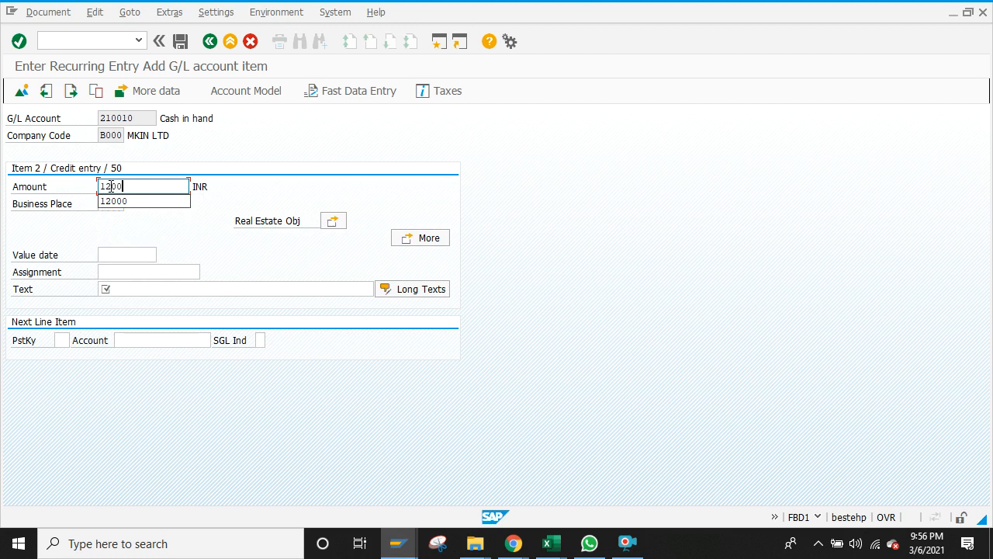
left_click(113, 201)
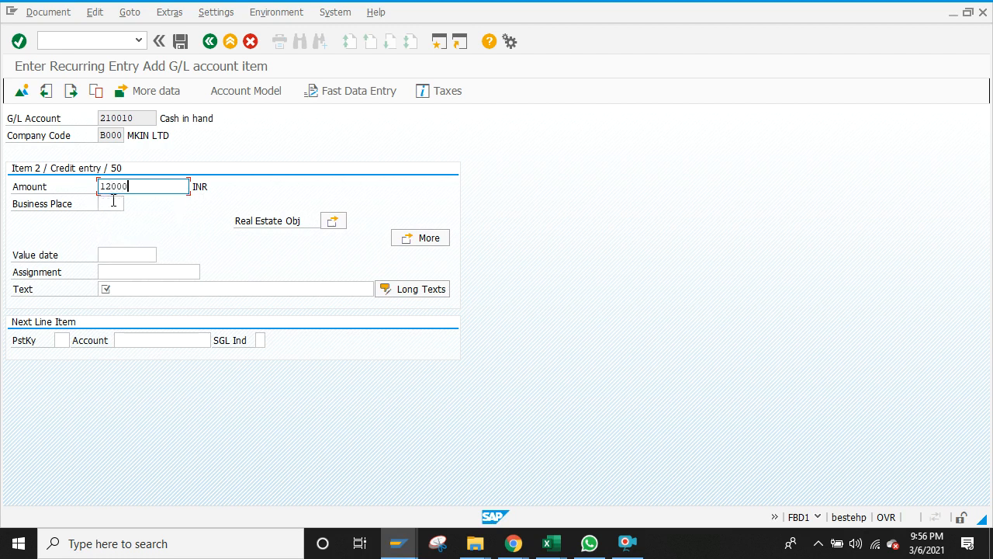
left_click(131, 289)
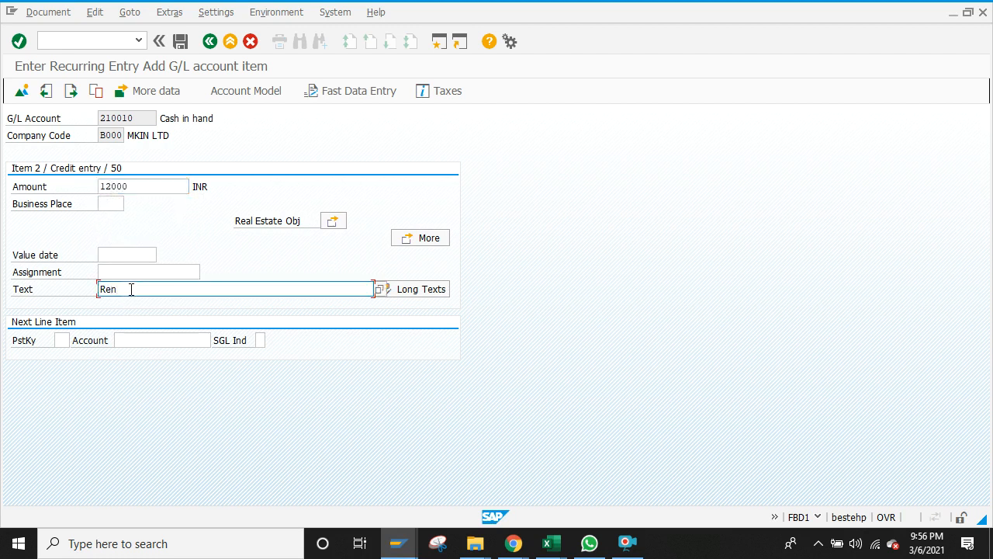
left_click(56, 16)
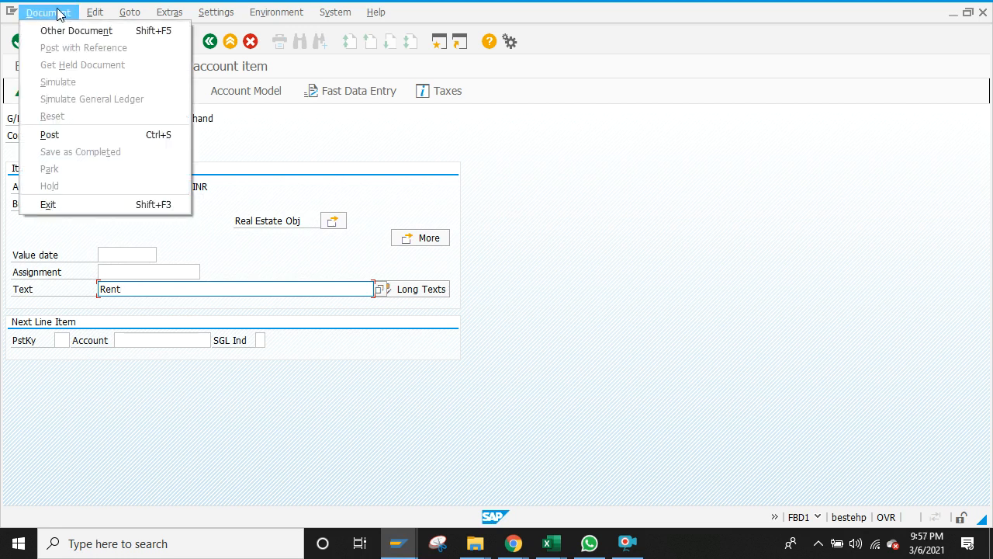
left_click(57, 12)
Step: Save the recurring entry document and switch to the other SAP window
left_click(182, 41)
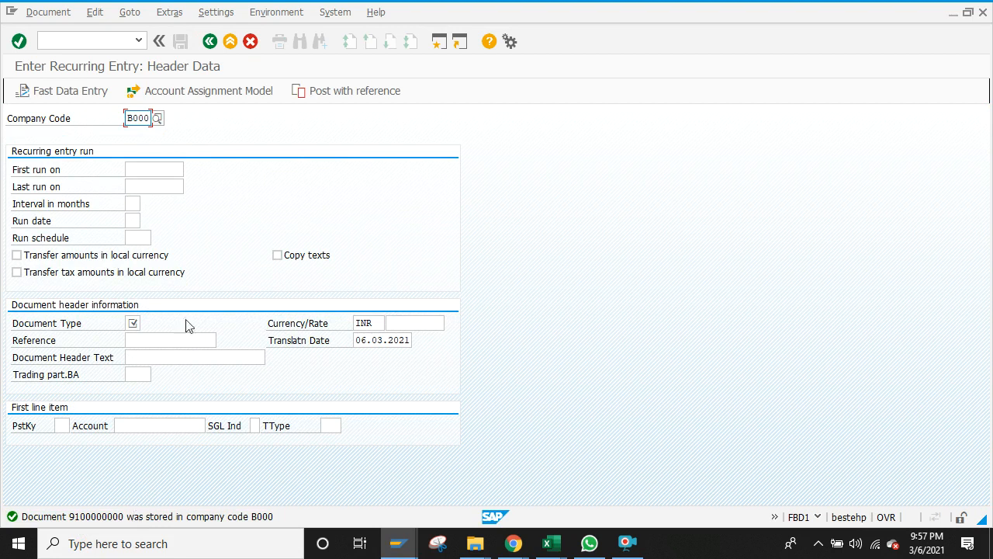
mouse_move(399, 544)
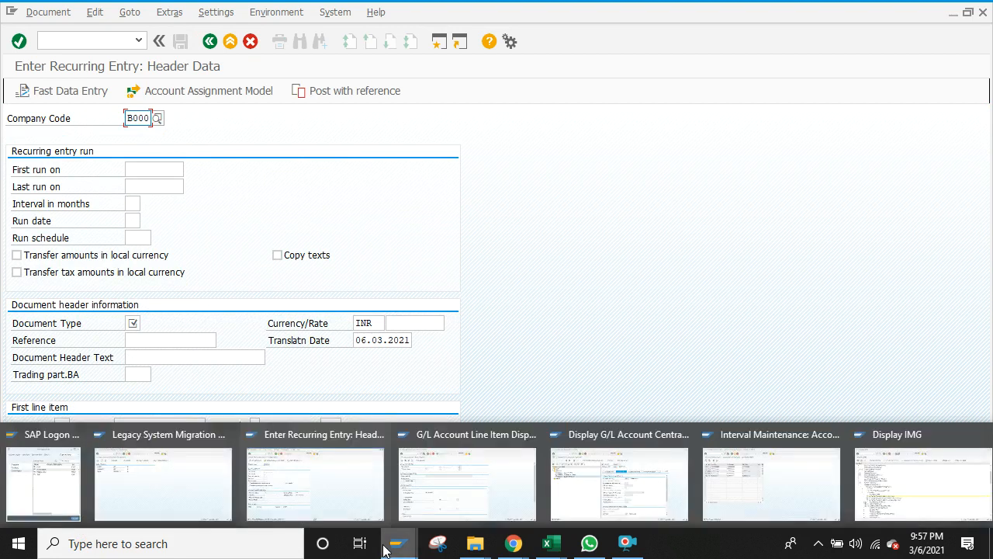
left_click(344, 485)
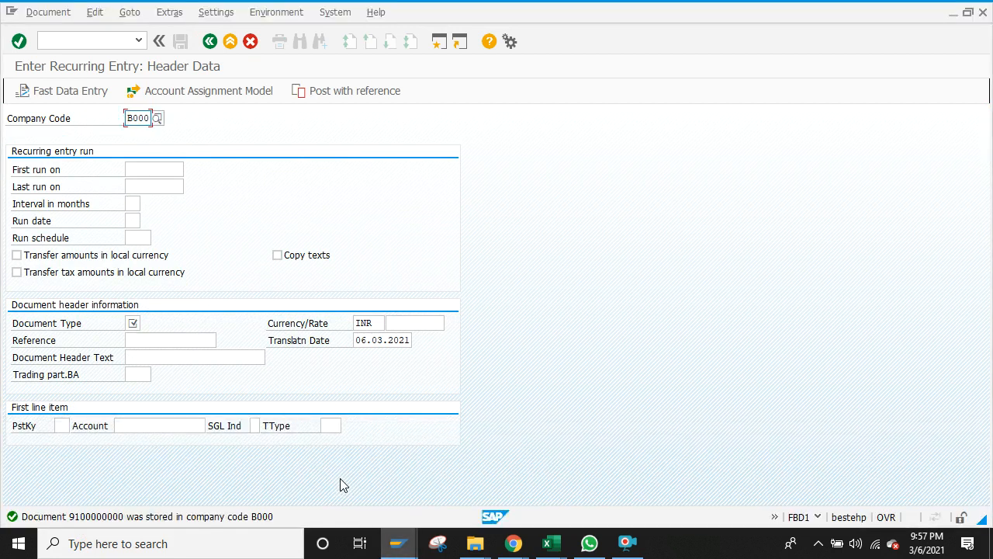
mouse_move(412, 547)
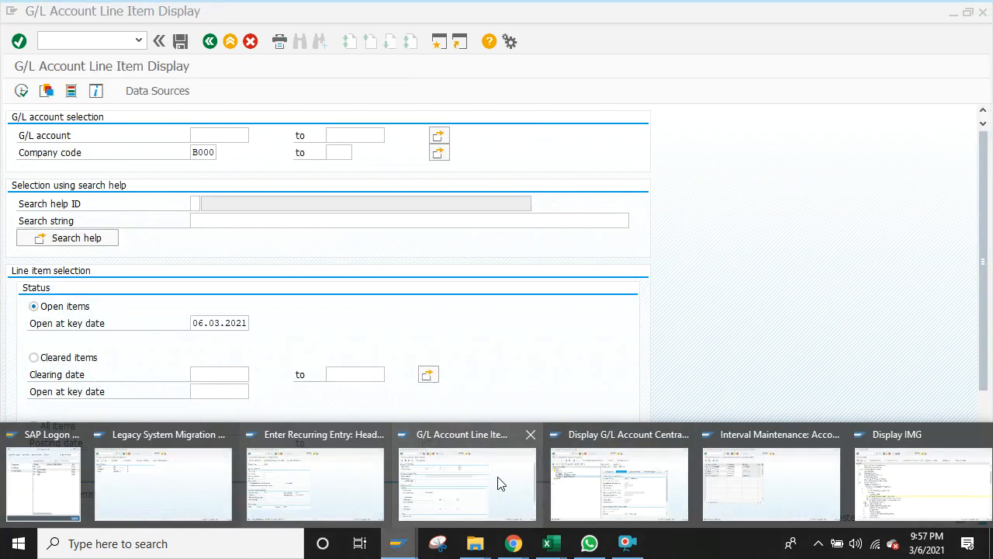
left_click(631, 494)
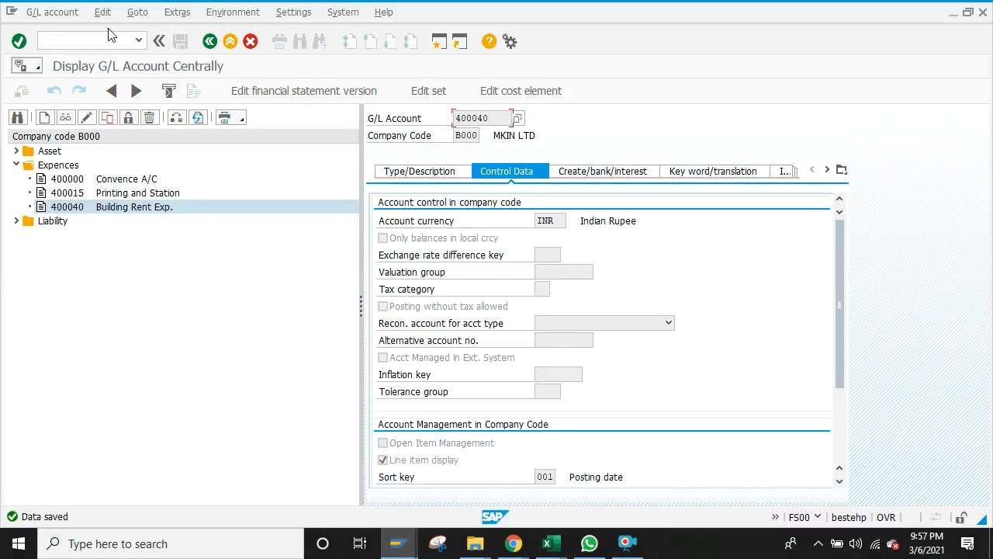
Step: Go to the main menu with /n and open FBD3 under Recurring Document
type("/n")
key("Return")
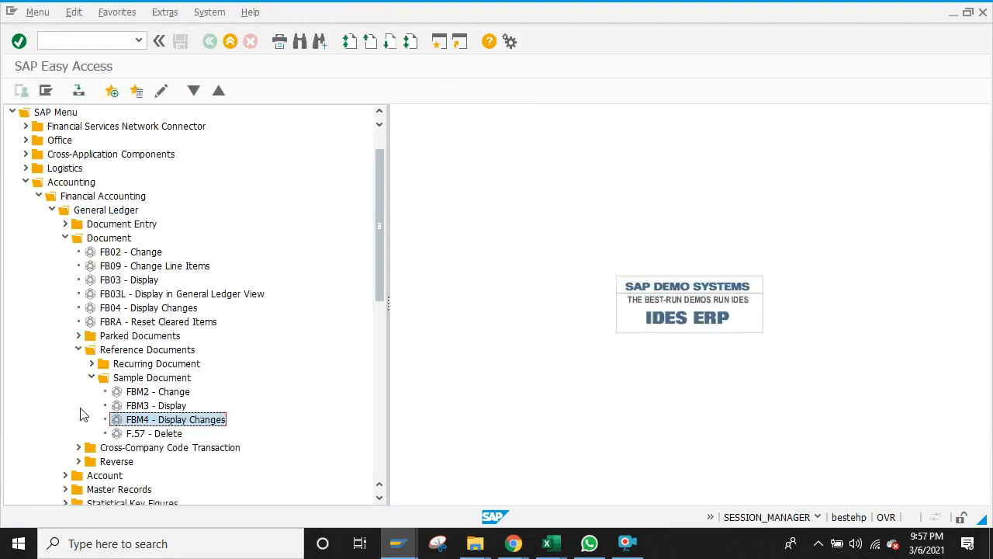
left_click(65, 237)
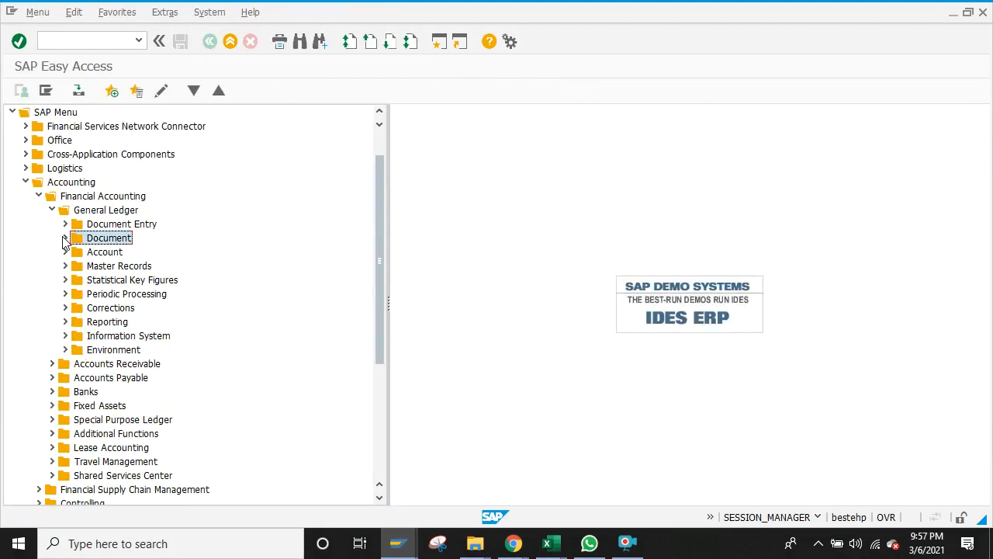
left_click(64, 237)
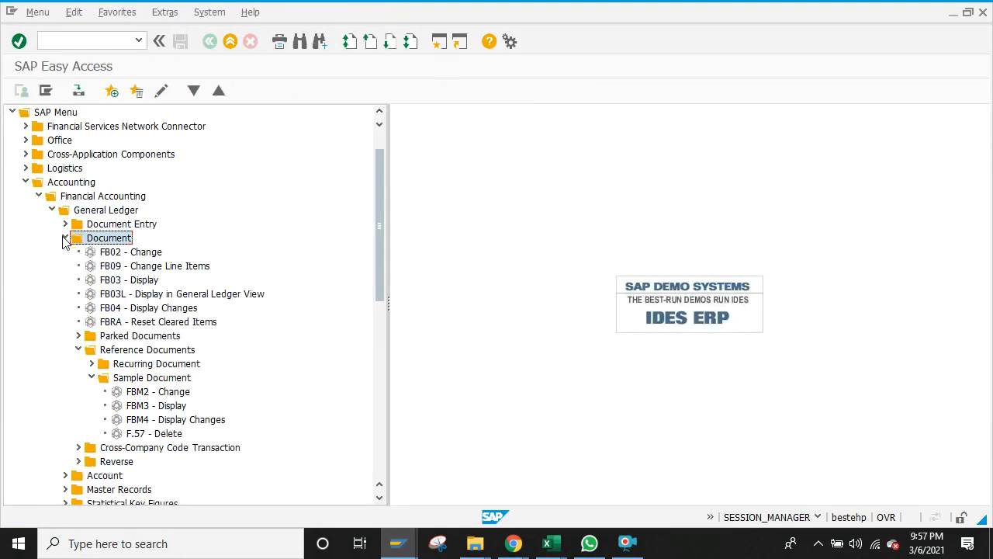
left_click(91, 376)
left_click(91, 363)
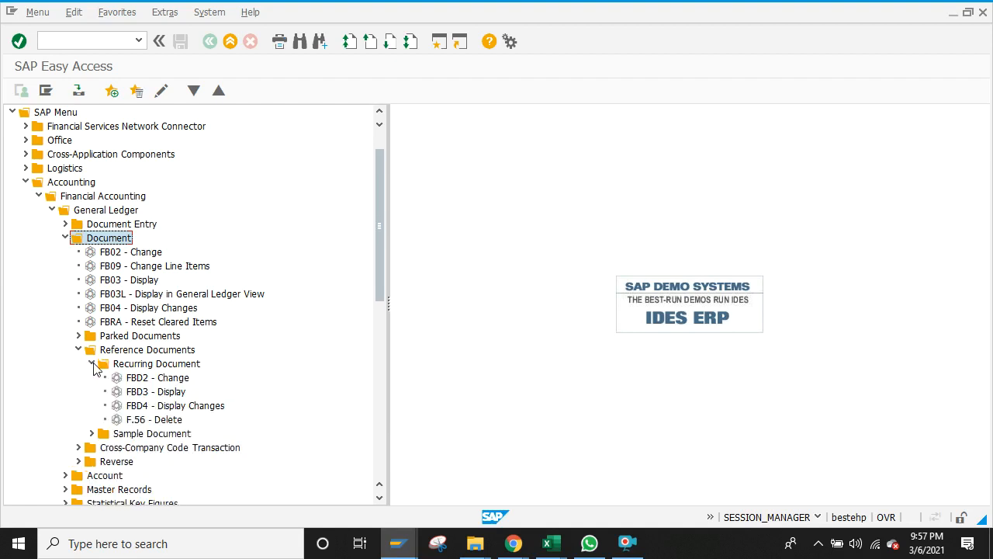
double_click(142, 392)
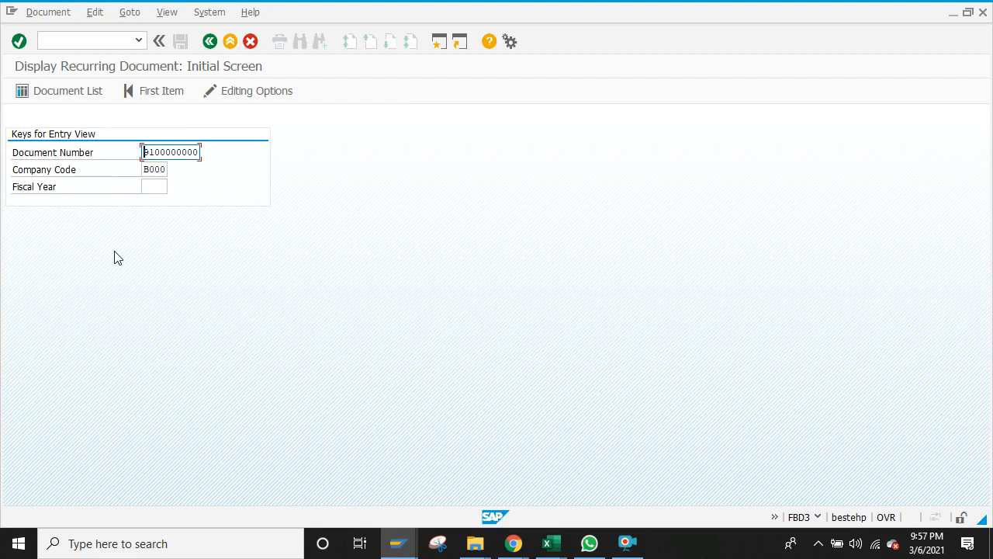
left_click(162, 187)
type("2020")
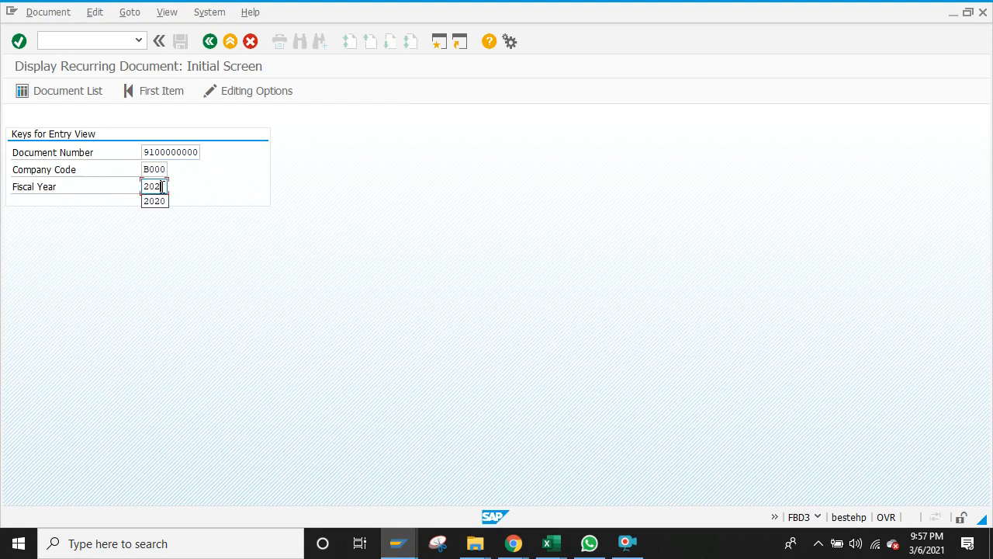
key("Return")
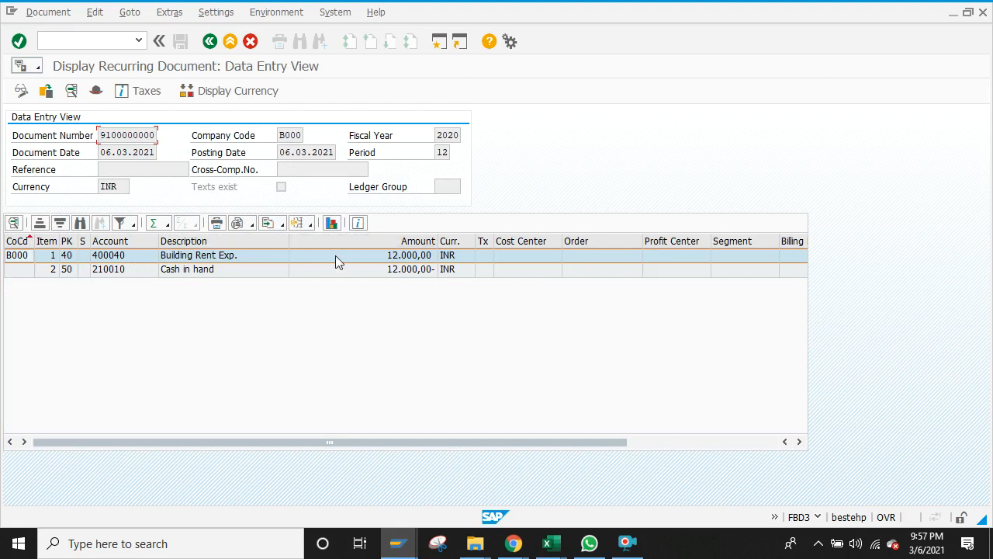
left_click(209, 41)
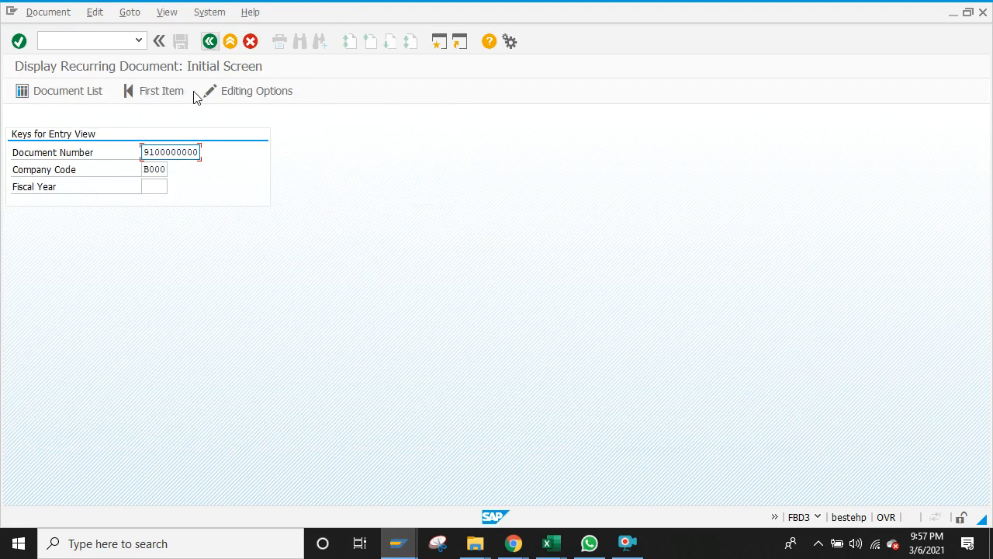
left_click(210, 41)
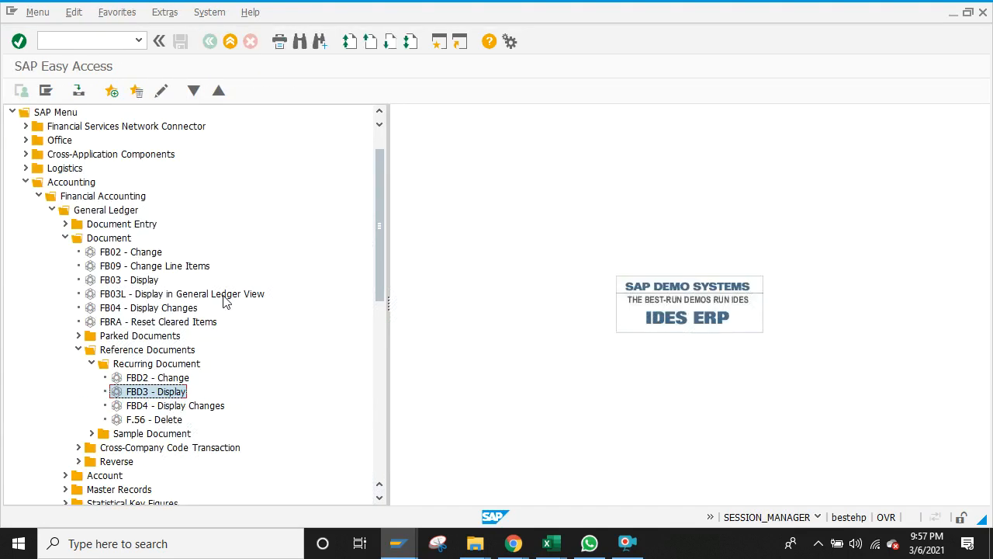
double_click(133, 379)
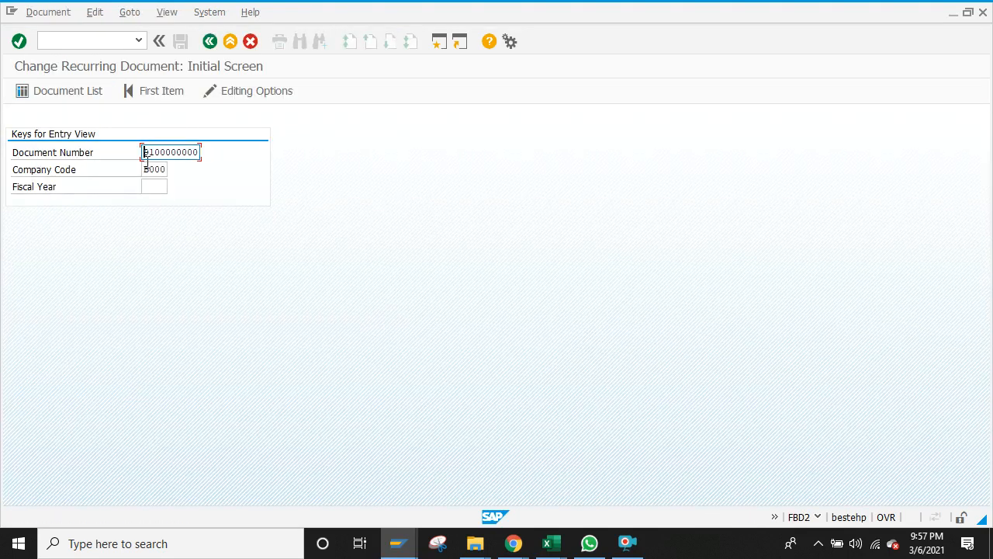
left_click(146, 187)
type("2020")
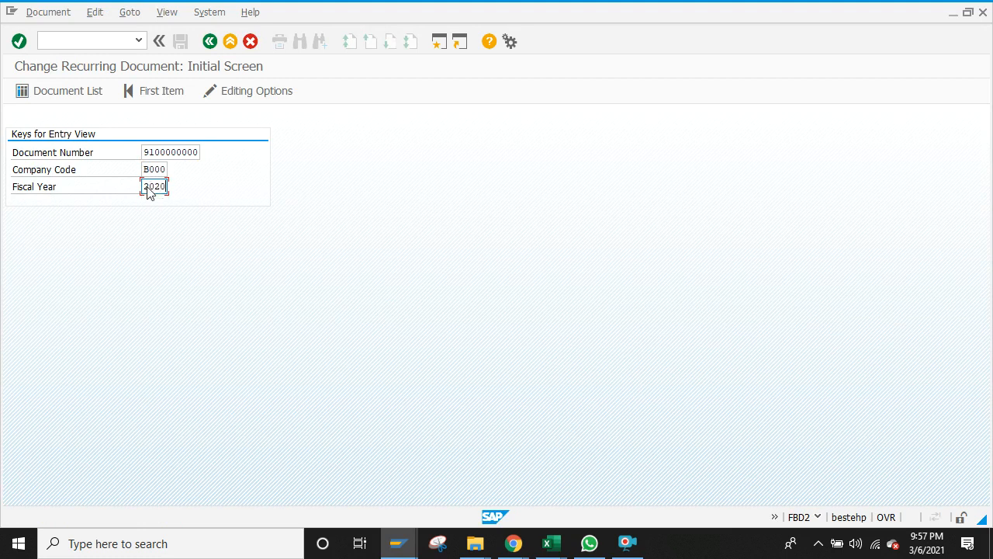
key("Return")
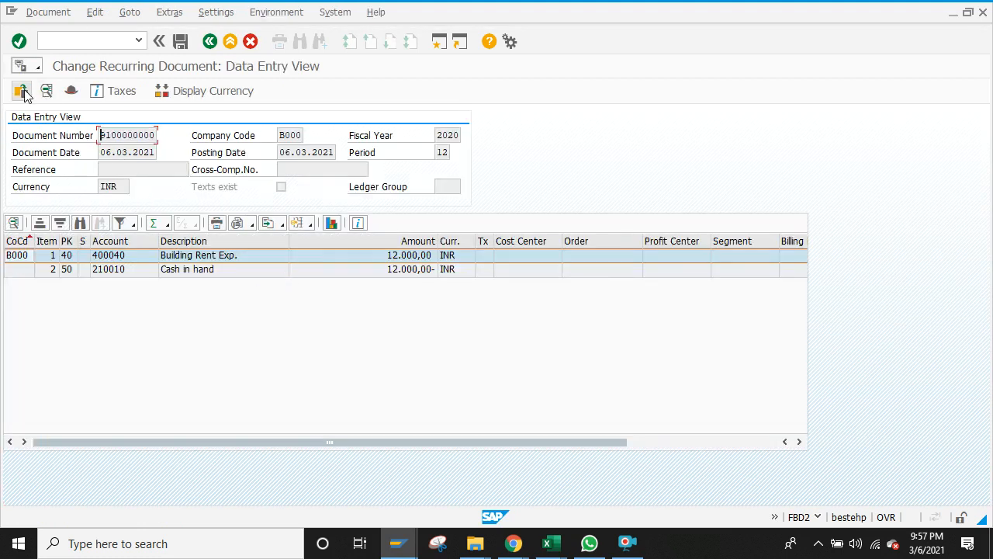
left_click(163, 258)
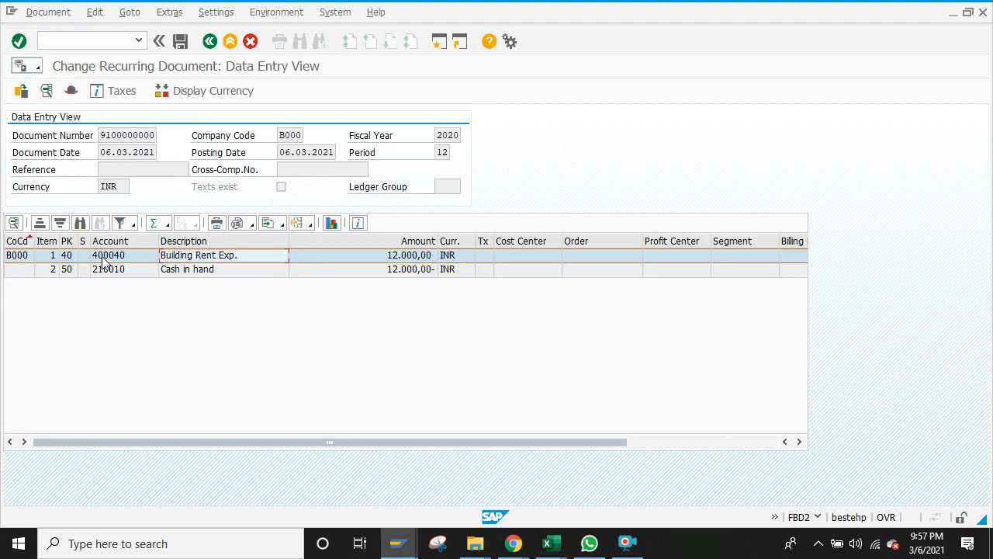
double_click(145, 260)
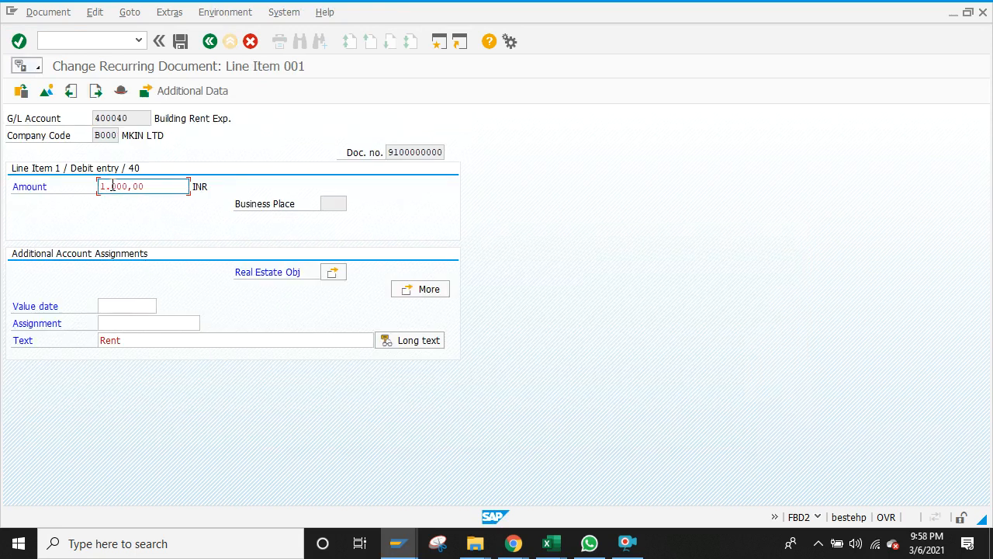
key("Return")
left_click(208, 40)
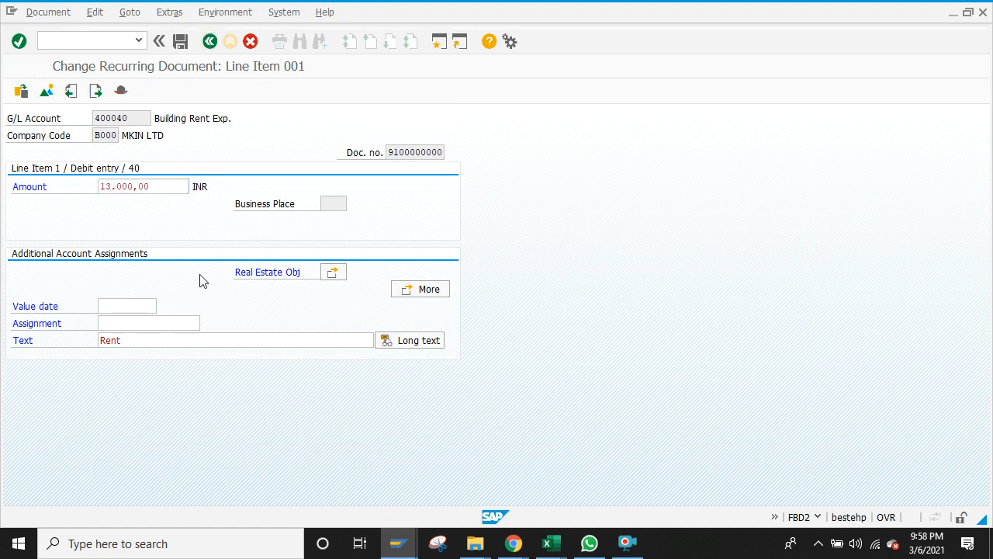
Step: Change the Cash in hand line to 13,000, save the document and return to Easy Access
double_click(198, 273)
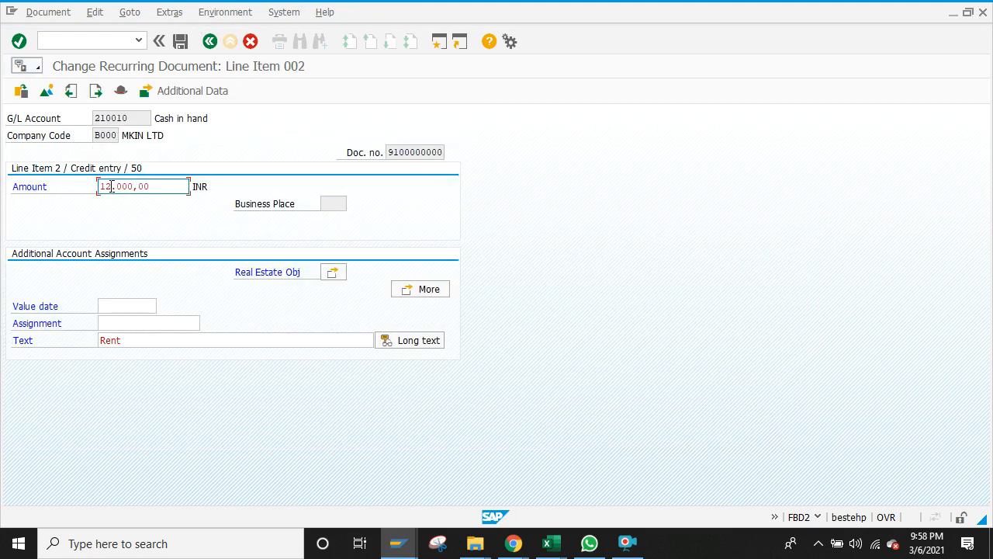
left_click(111, 186)
key("BackSpace")
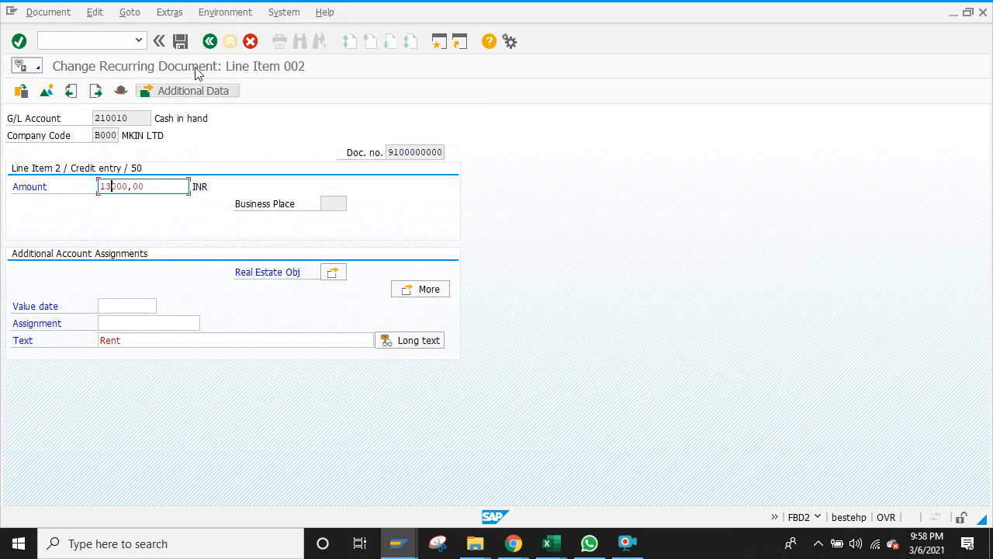
left_click(209, 41)
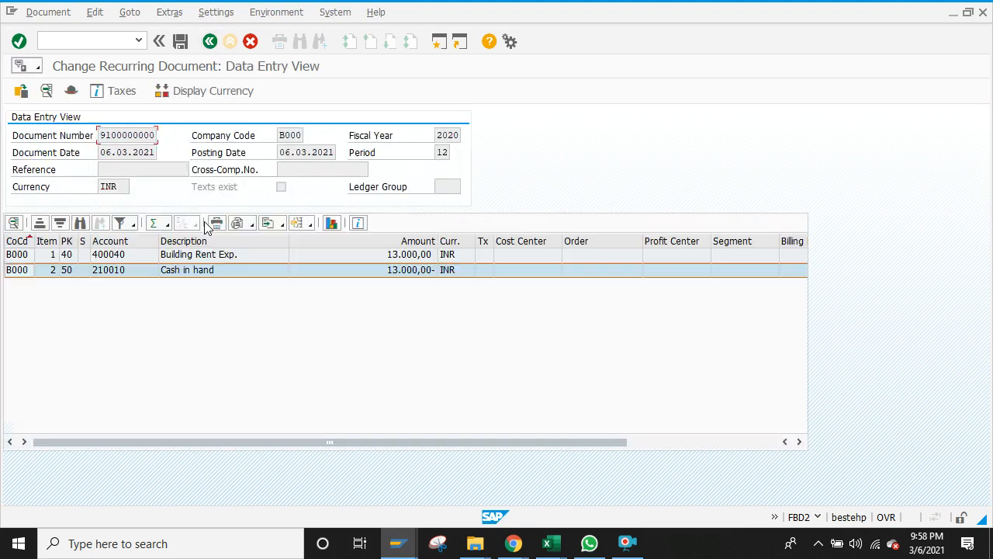
left_click(181, 42)
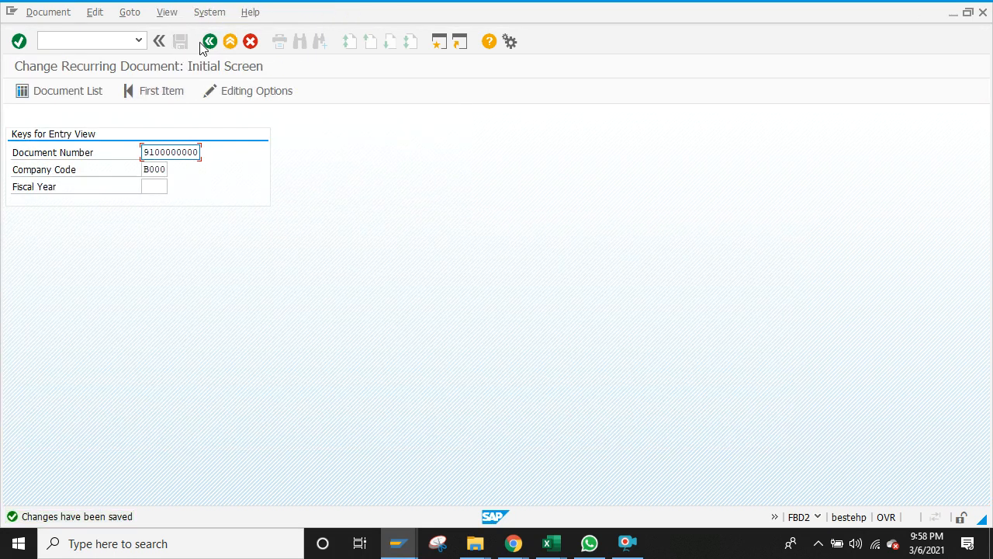
left_click(210, 41)
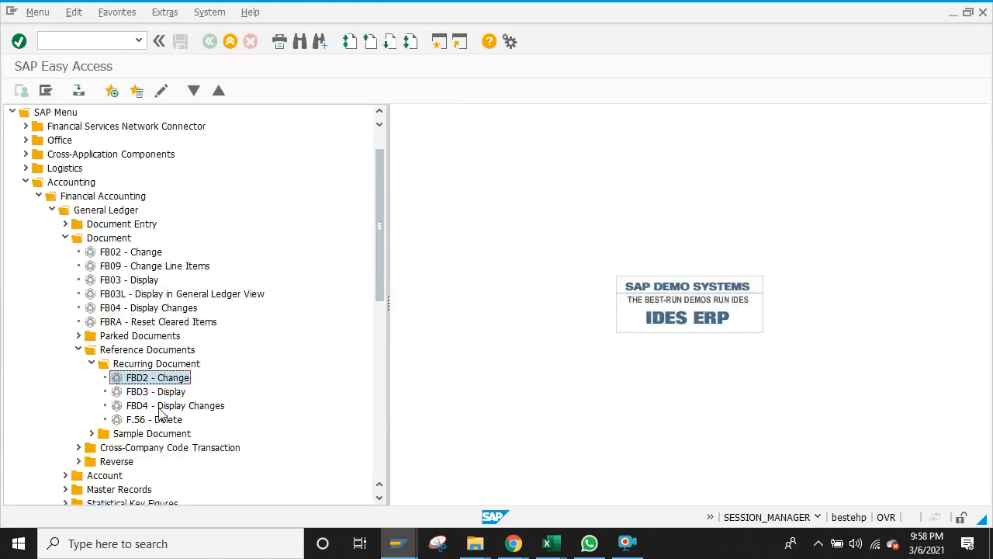
double_click(177, 407)
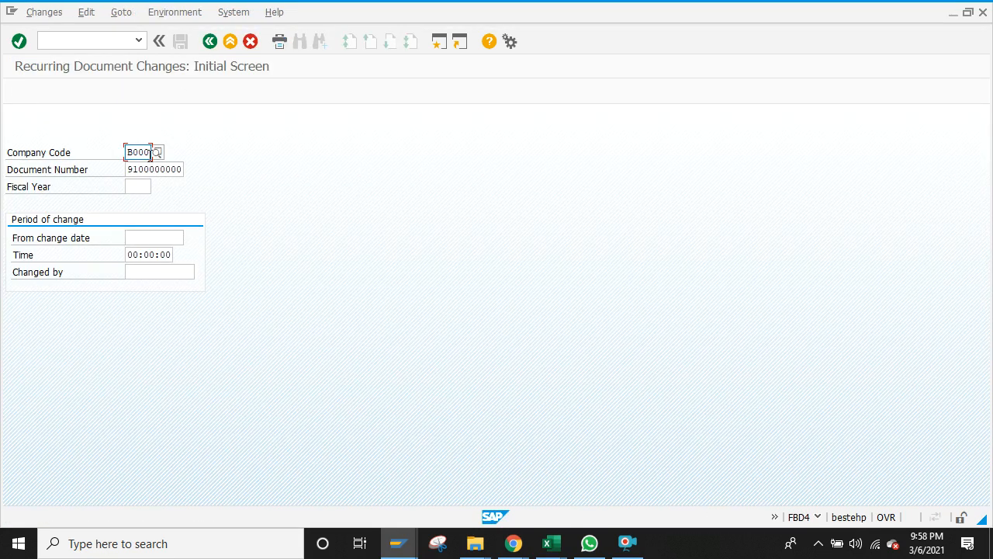
left_click(143, 184)
type("2020")
key("Return")
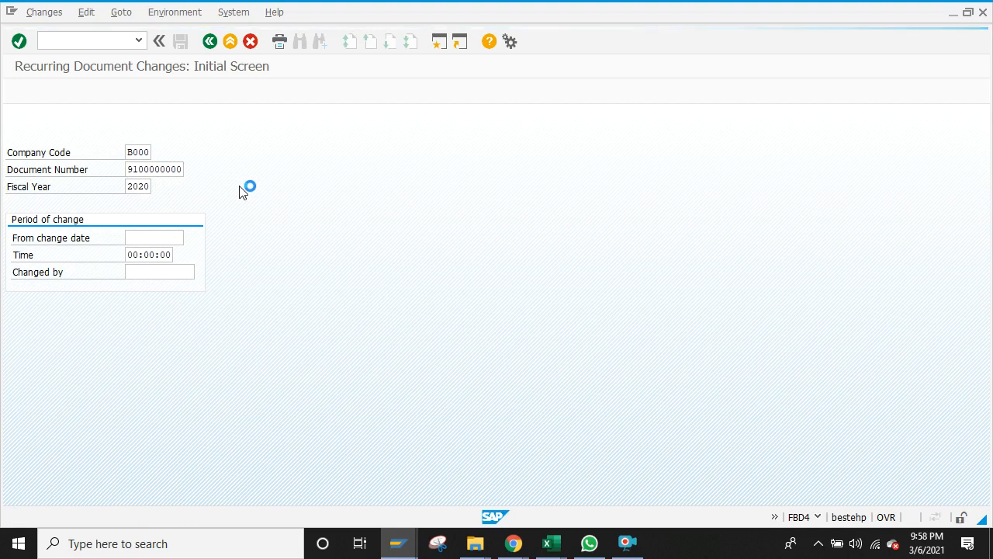
double_click(31, 167)
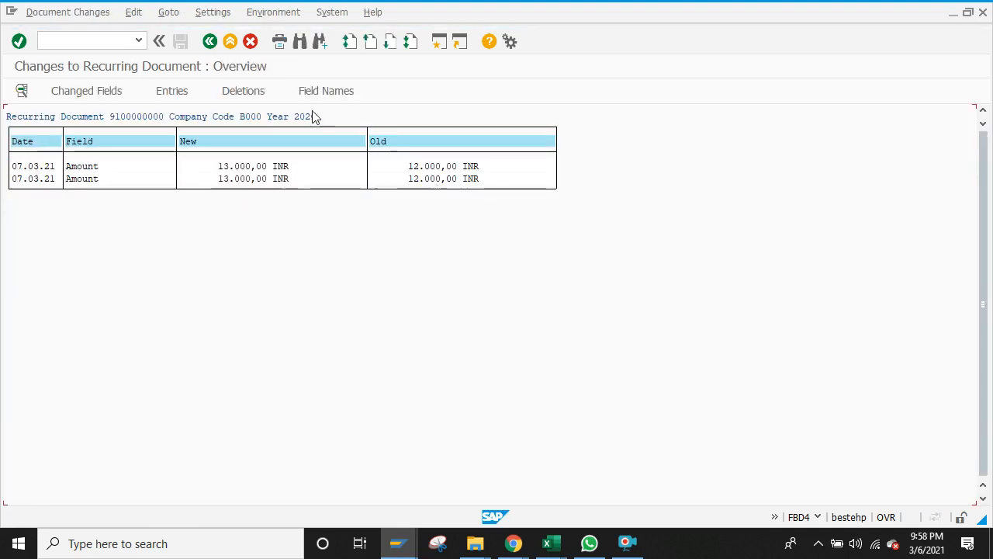
left_click(210, 41)
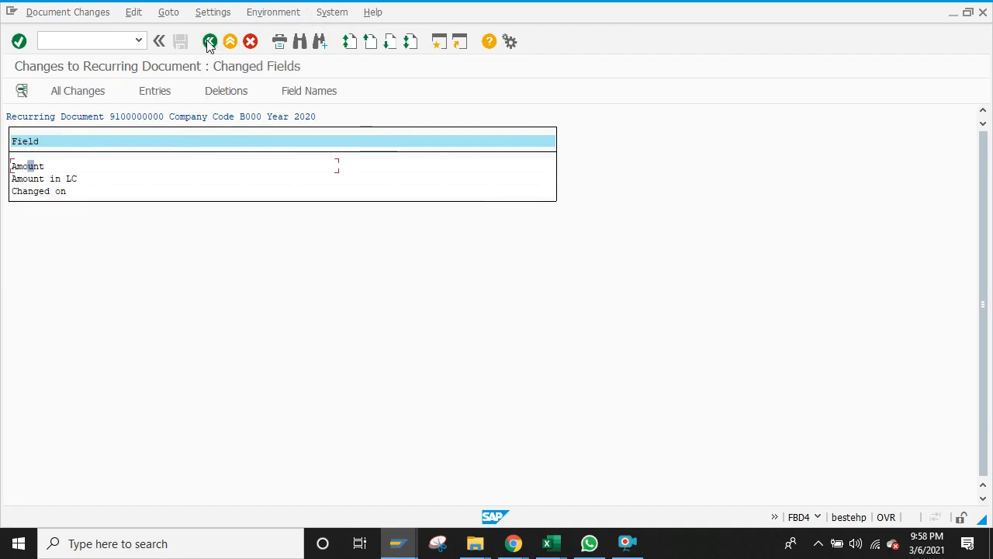
left_click(209, 42)
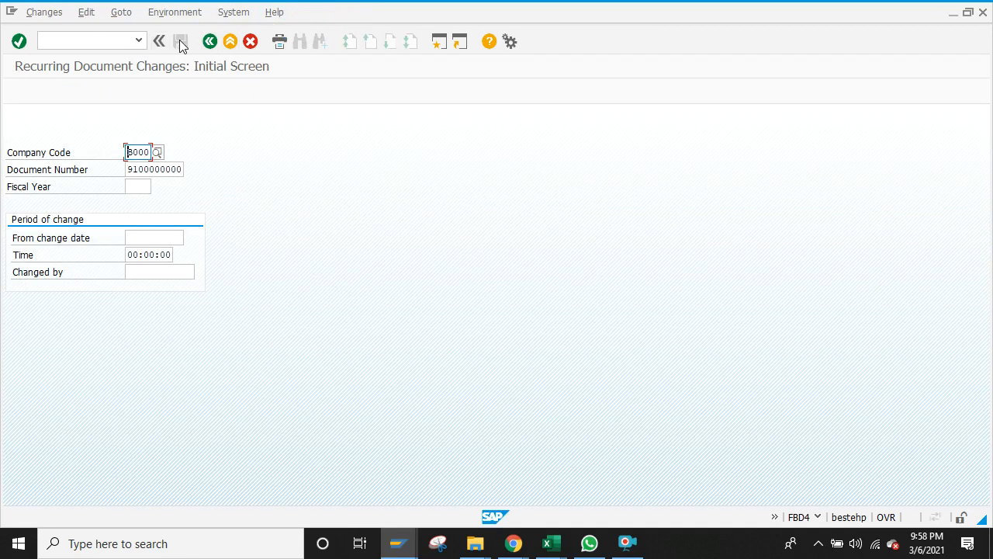
left_click(137, 40)
left_click(133, 38)
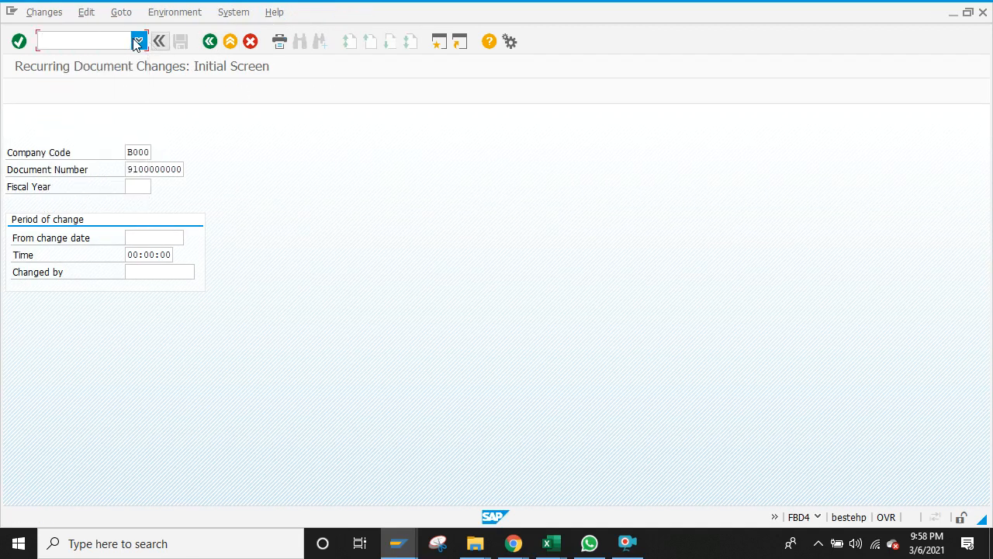
left_click(210, 42)
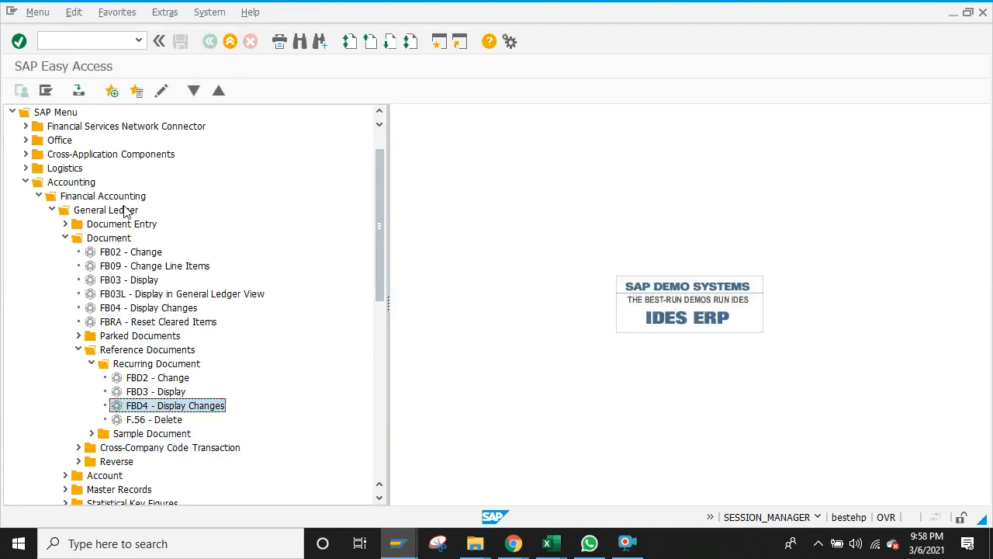
left_click(65, 237)
Step: Launch the F.14 recurring-entry posting transaction
left_click(65, 225)
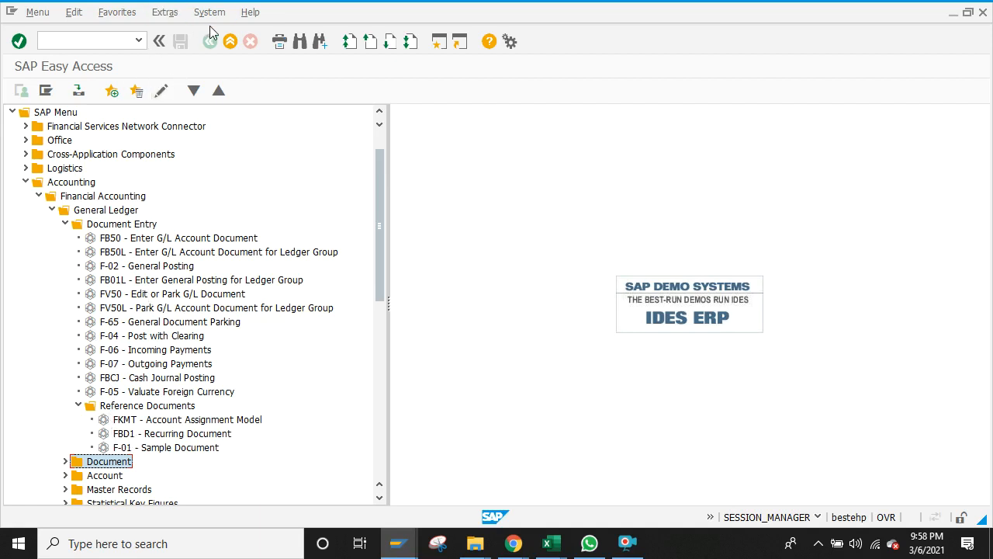
left_click(99, 39)
type("f.14")
key("Return")
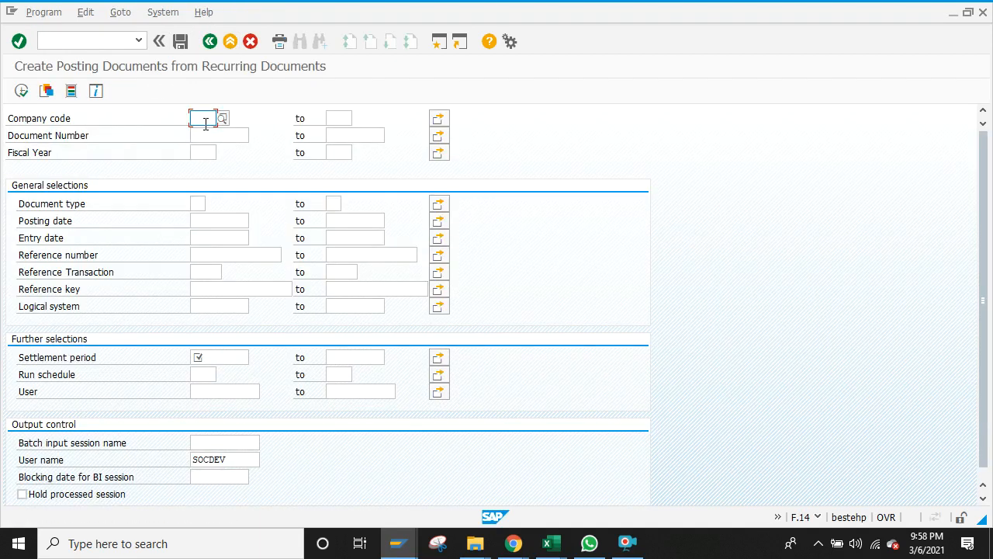
Step: Select company code B000, document 910000000 and the fiscal year
type("B000")
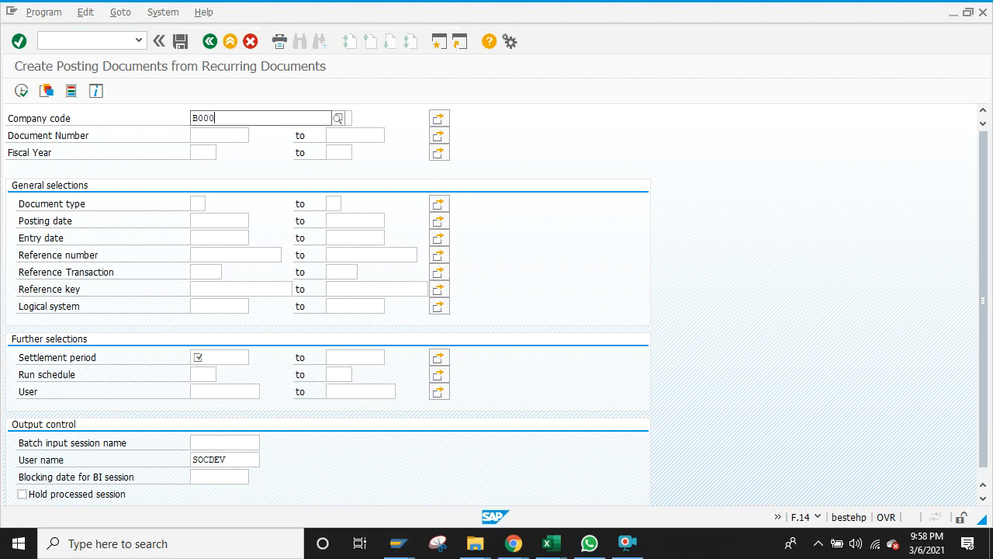
left_click(203, 153)
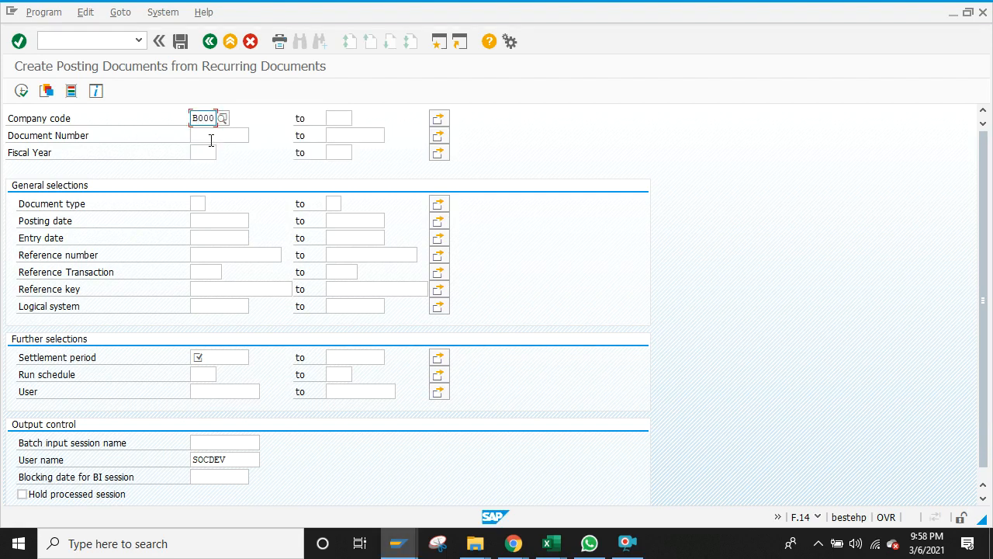
left_click(210, 140)
type("91000")
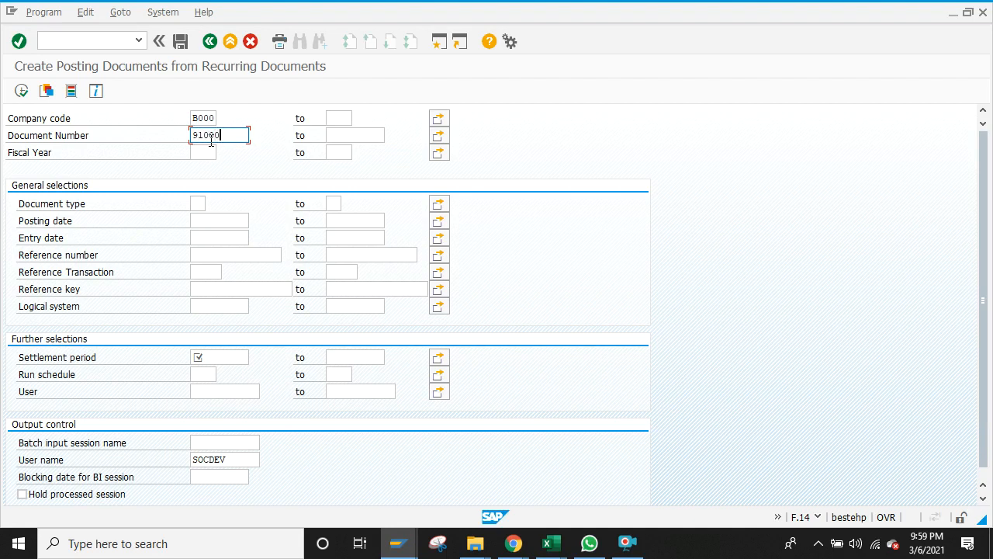
type("0000")
left_click(210, 151)
type("2021")
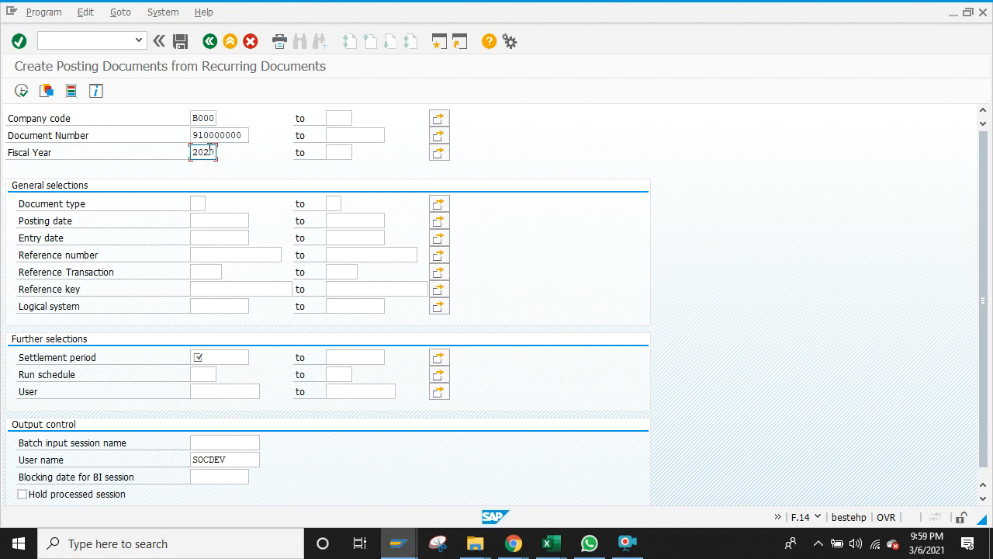
Step: Set the settlement period 01.03.2020 to 31.03.2020 and execute the run
left_click(222, 355)
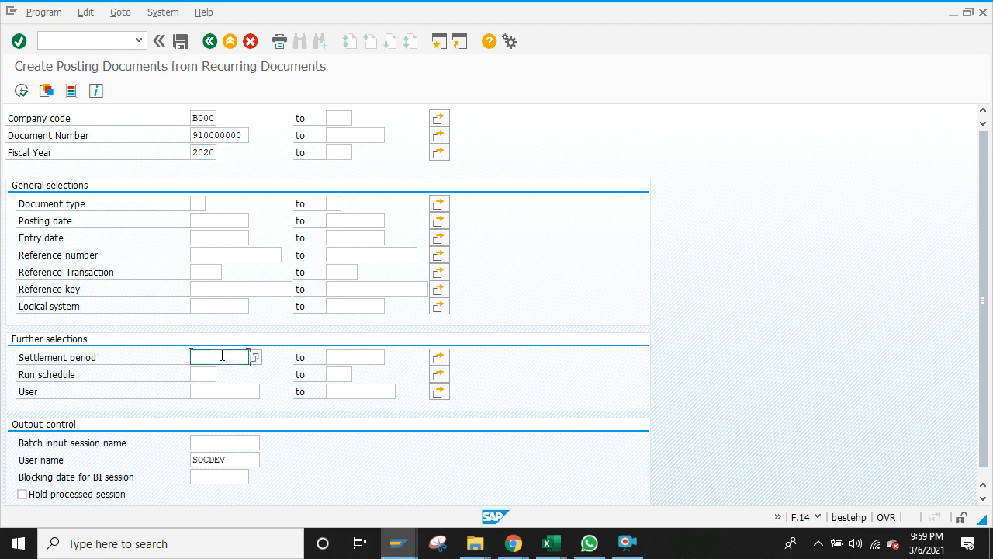
type("01.03.2020")
left_click(371, 360)
type("31.03.3")
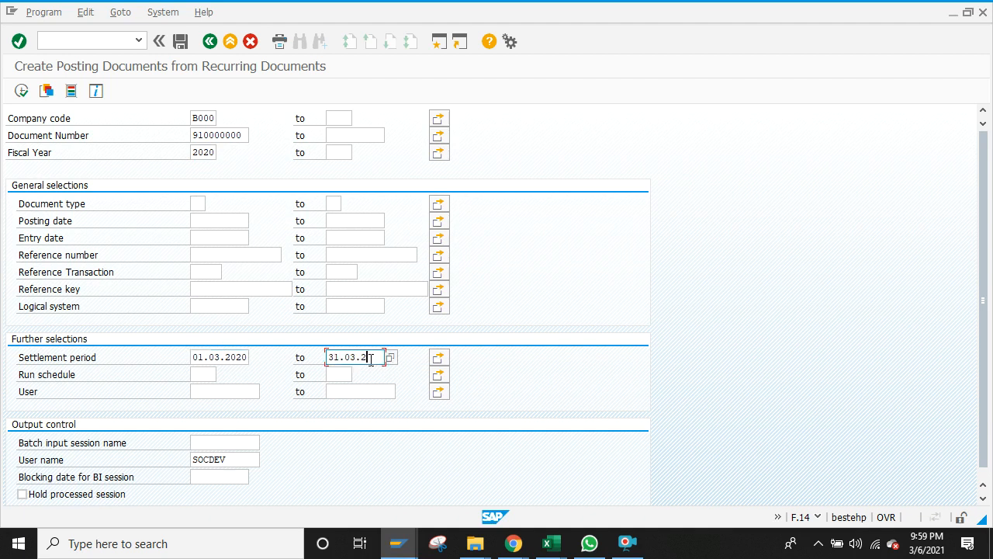
type("020")
left_click(21, 91)
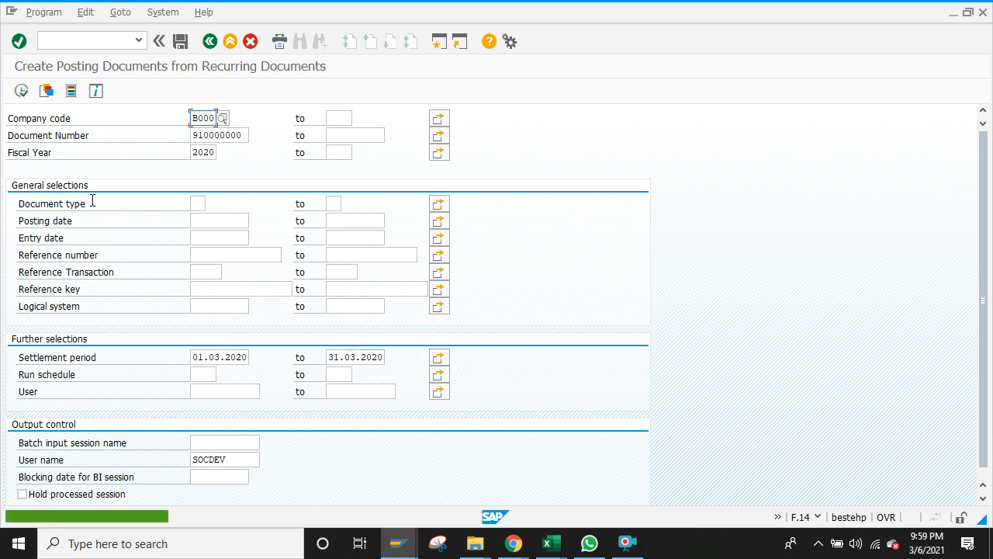
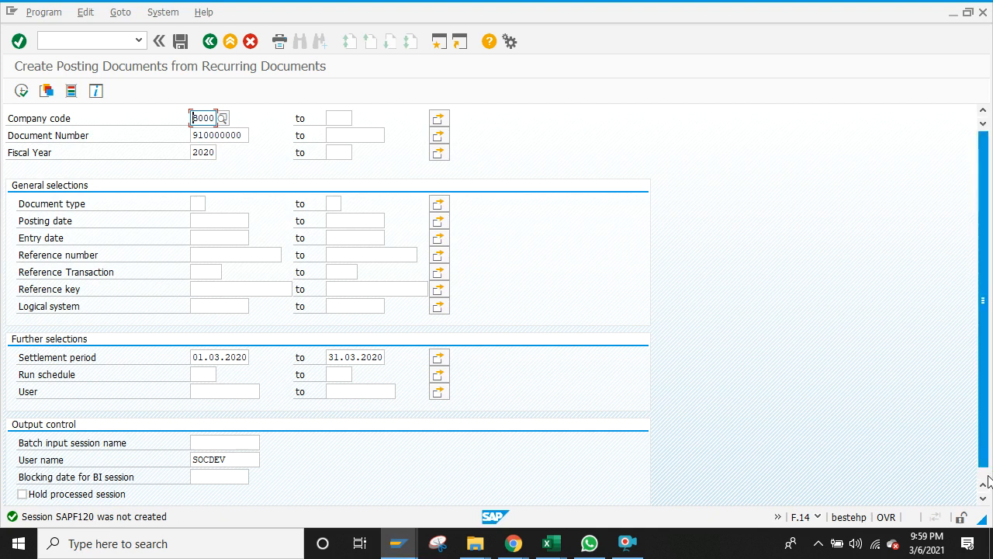
Step: Scroll the filled-in F.14 selection screen and open the System menu
left_click(983, 499)
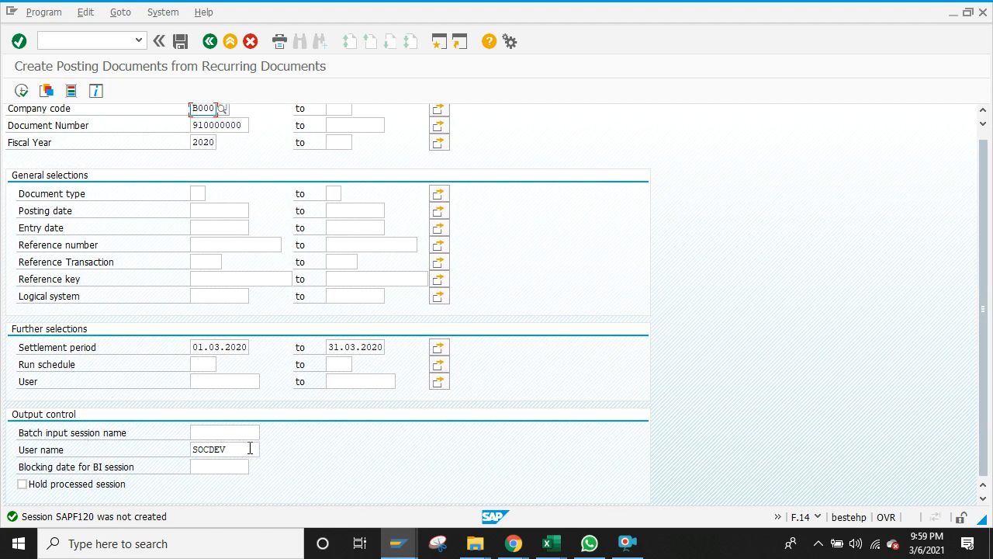
left_click(169, 15)
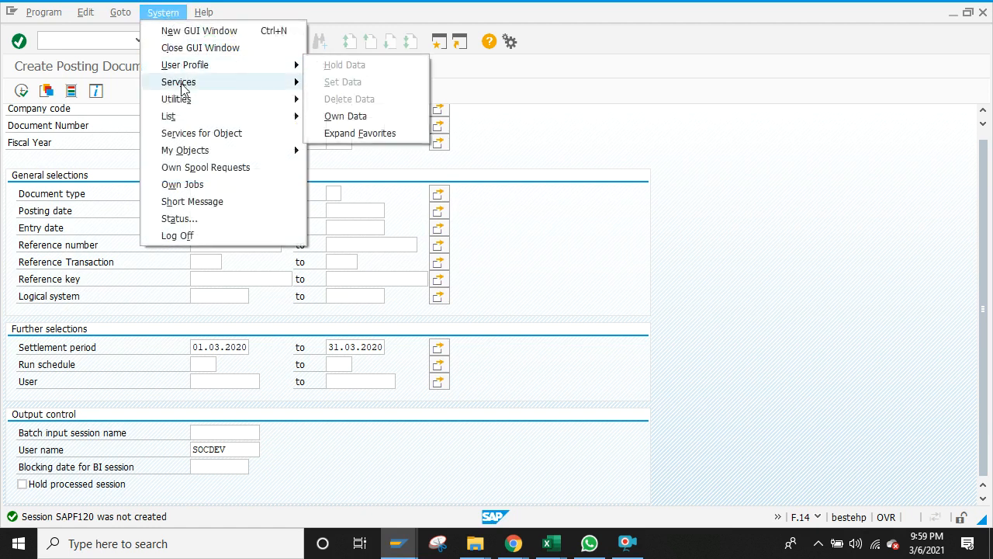
Step: Open the batch input session list via System > Services > Batch Input > Sessions
mouse_move(184, 85)
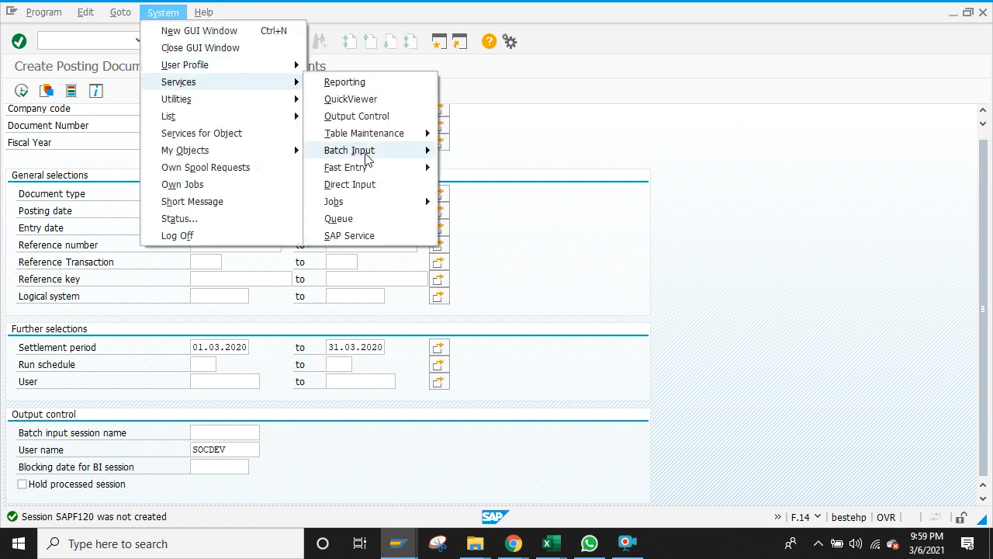
mouse_move(369, 159)
left_click(477, 155)
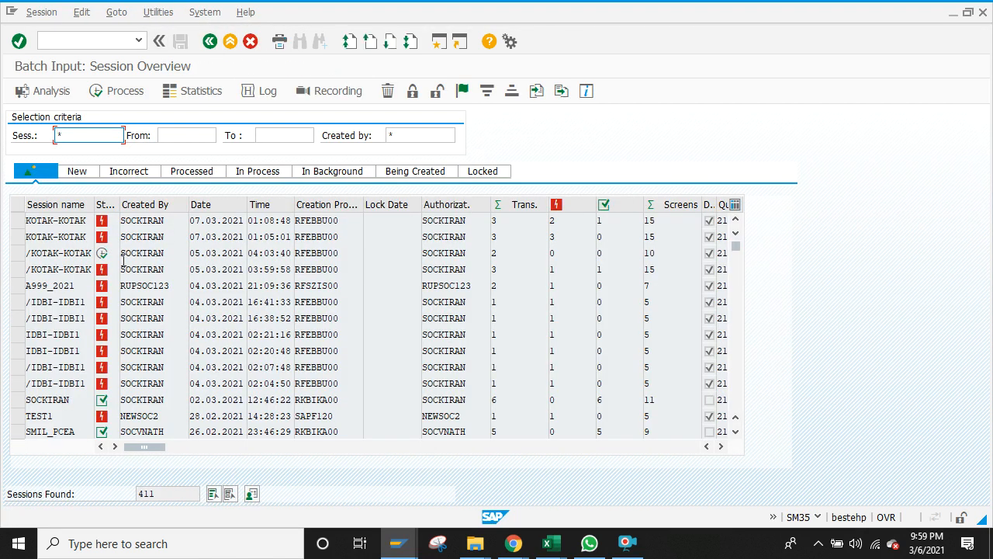
Step: Go back and restart transaction F.14 with a blank selection screen
left_click(208, 42)
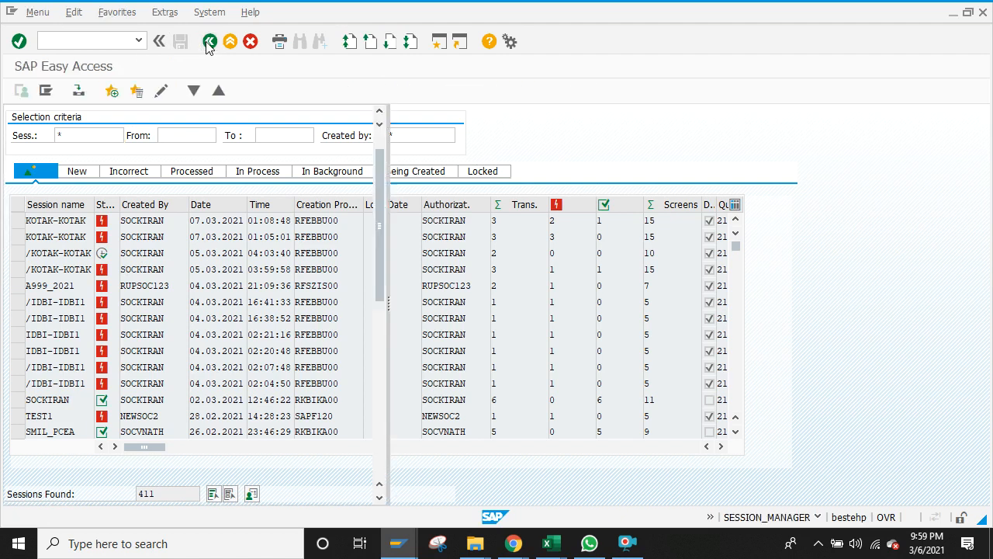
left_click(113, 42)
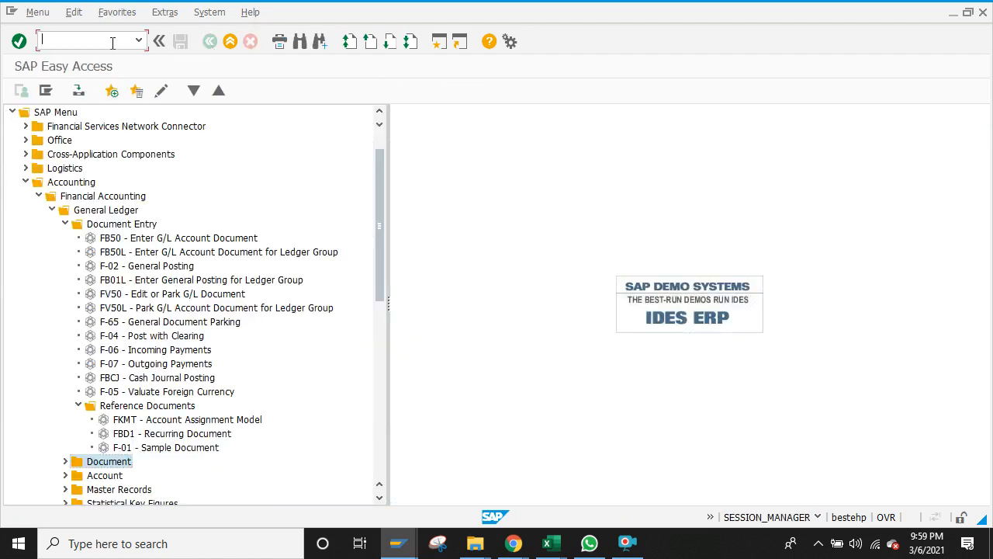
type("f.14")
key("Return")
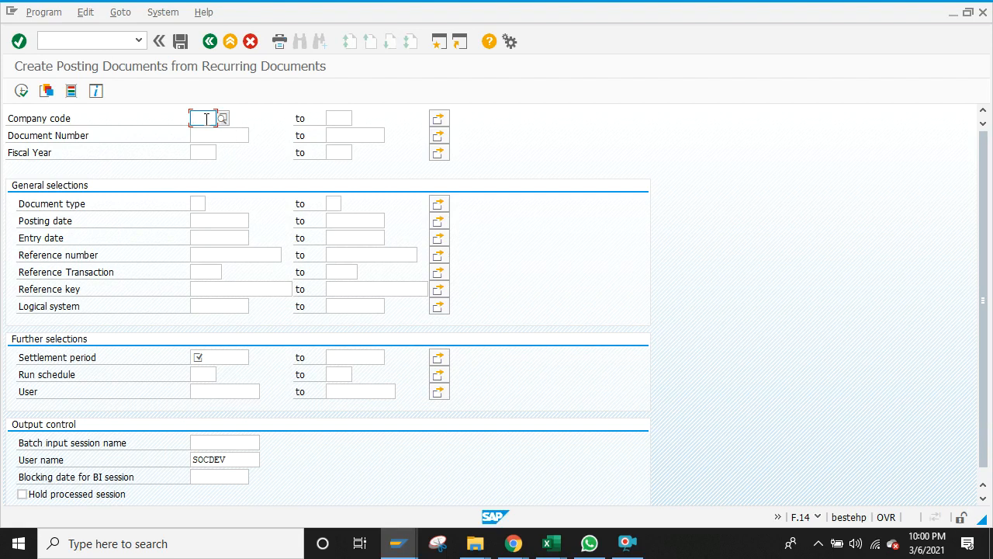
Step: Enter company code B000 and fiscal year 2020
type("9")
key("BackSpace")
type("B0")
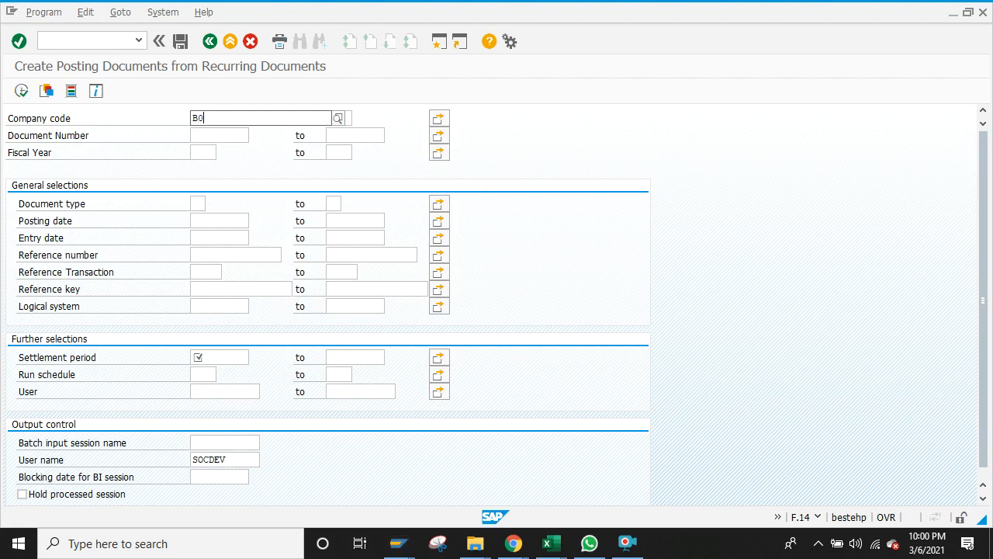
type("00")
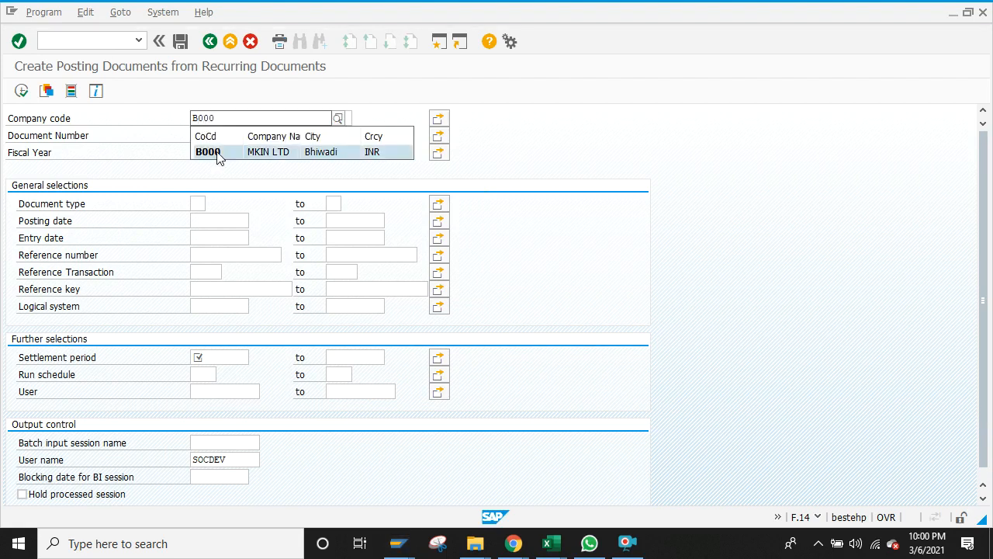
left_click(218, 154)
left_click(219, 134)
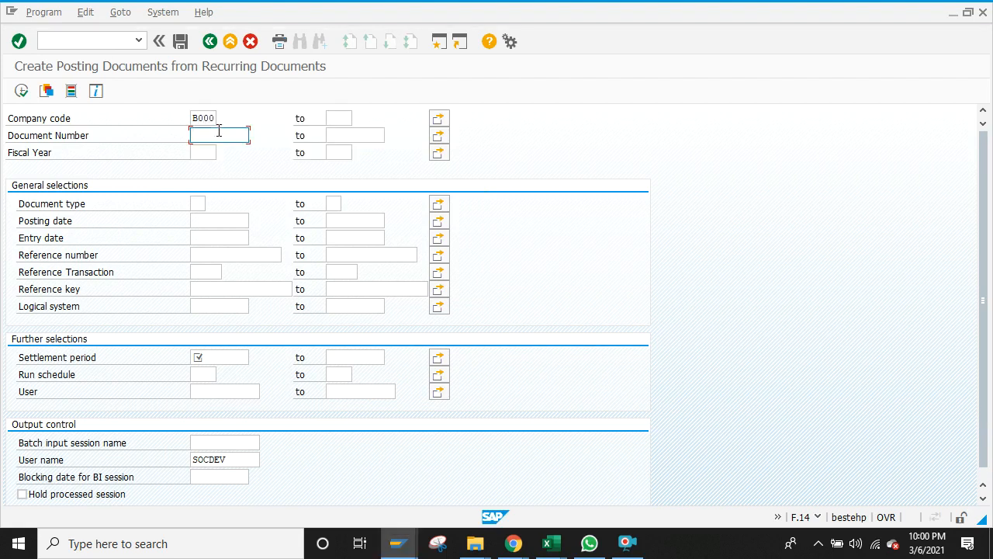
left_click(210, 151)
type("2020")
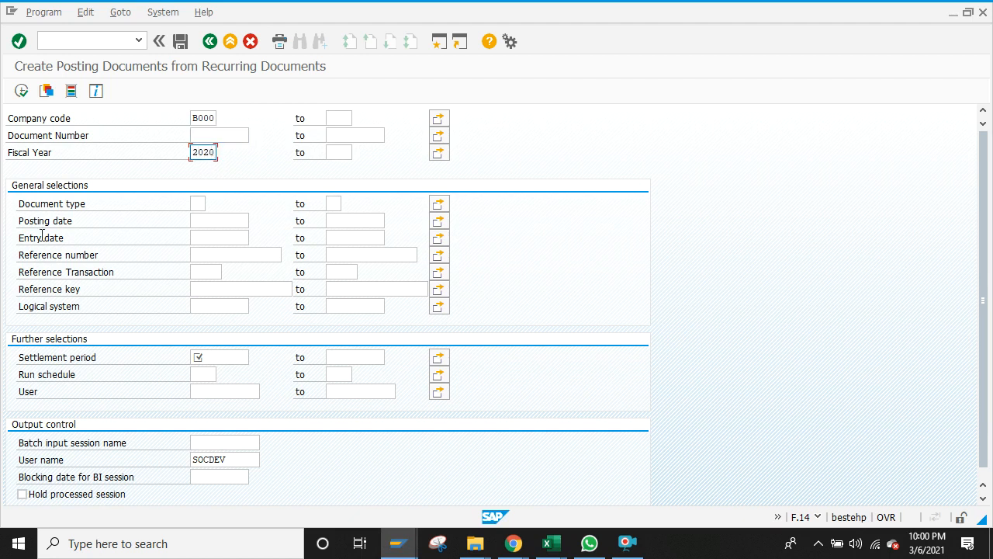
Step: Set the settlement period 01.03.2020 to 31.03.2020 and check the Run schedule lookup
left_click(211, 355)
type("01.")
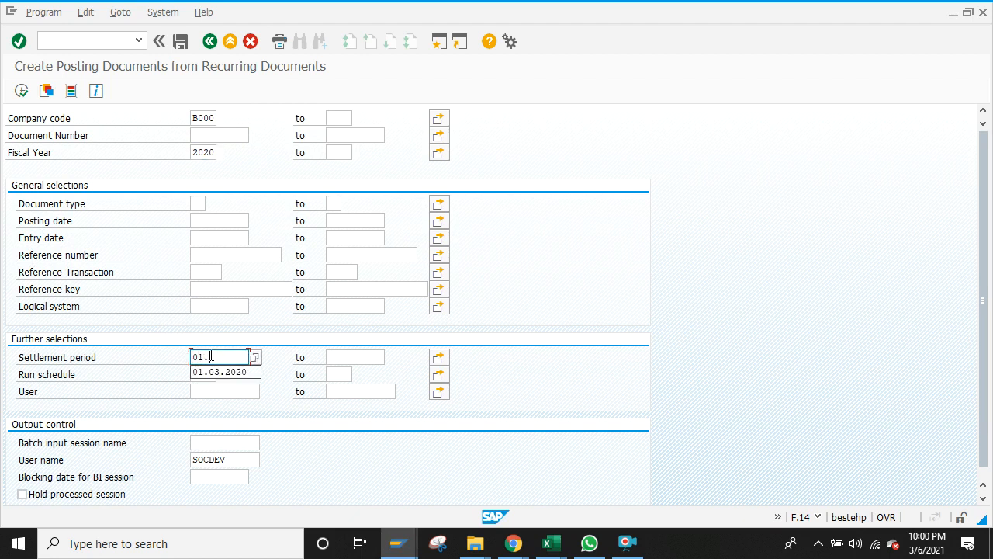
left_click(213, 372)
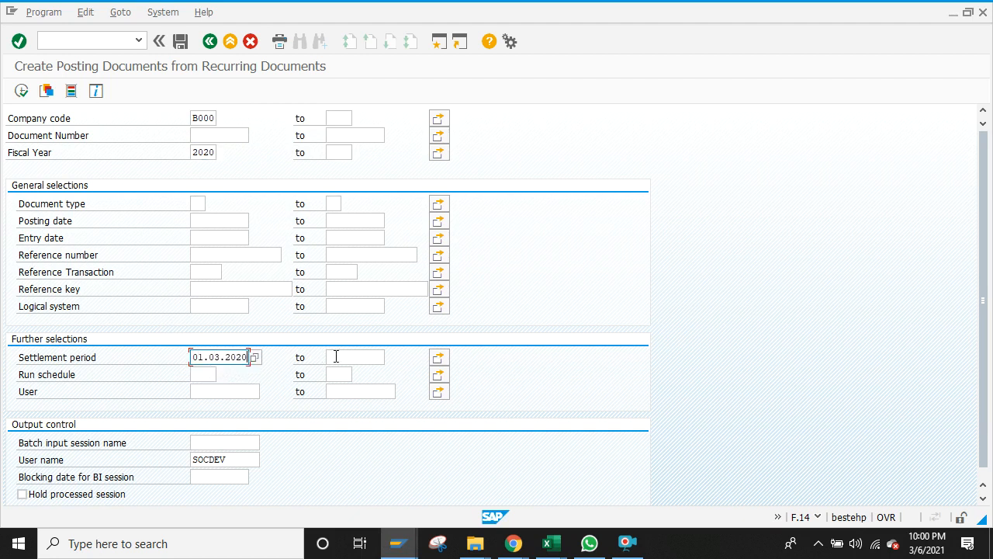
left_click(350, 356)
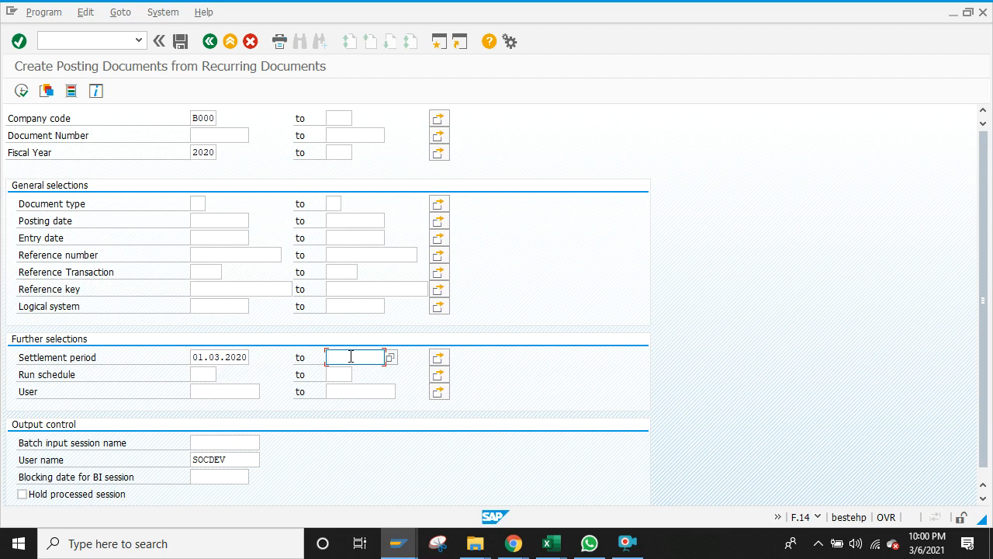
type("31")
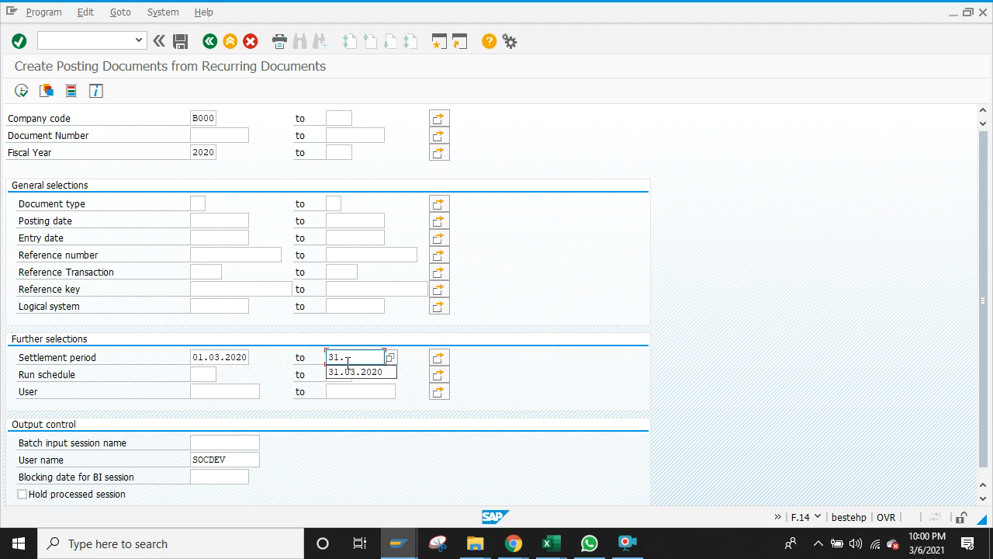
type(".")
left_click(346, 372)
left_click(211, 374)
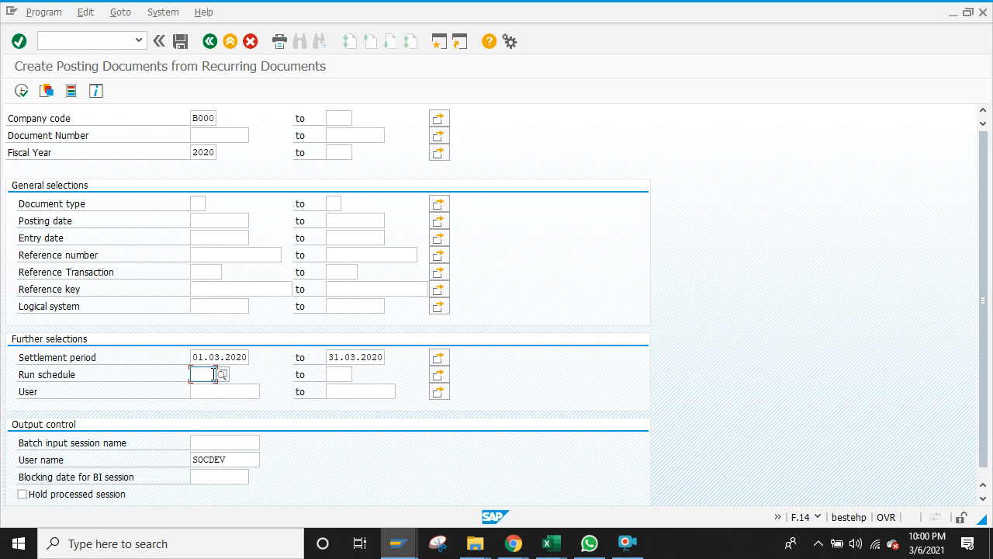
left_click(223, 376)
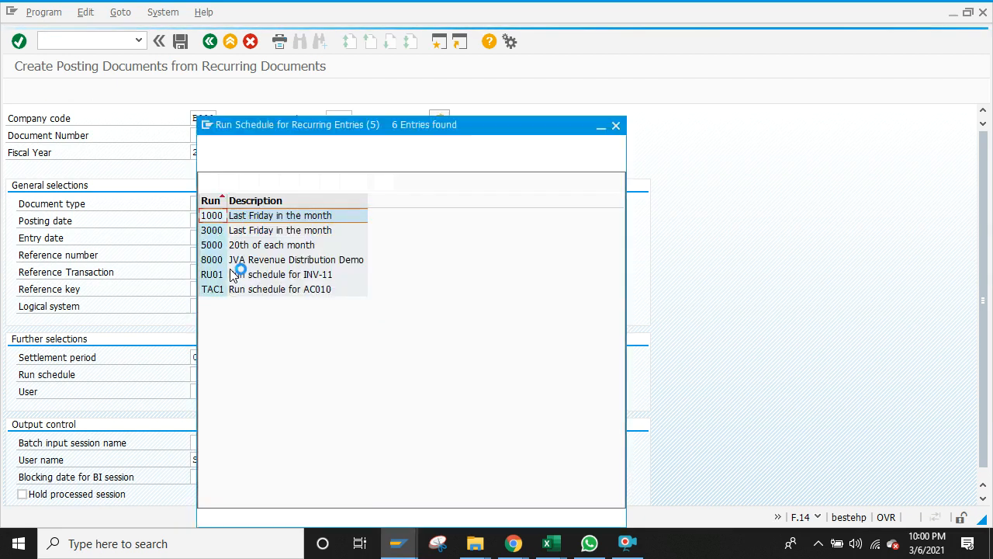
left_click(615, 127)
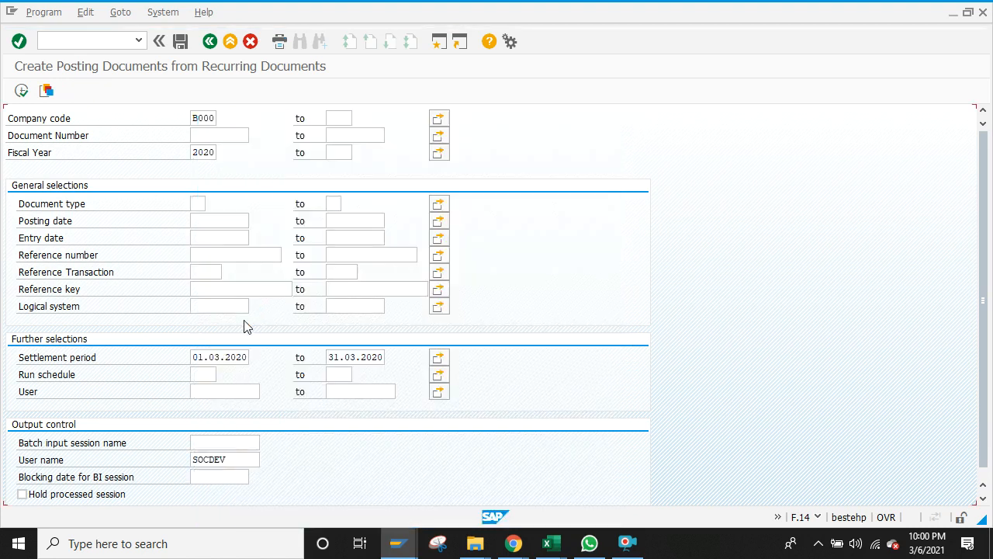
Step: Execute once, then enter document number 910000000 from the suggestions
left_click(982, 497)
left_click(207, 130)
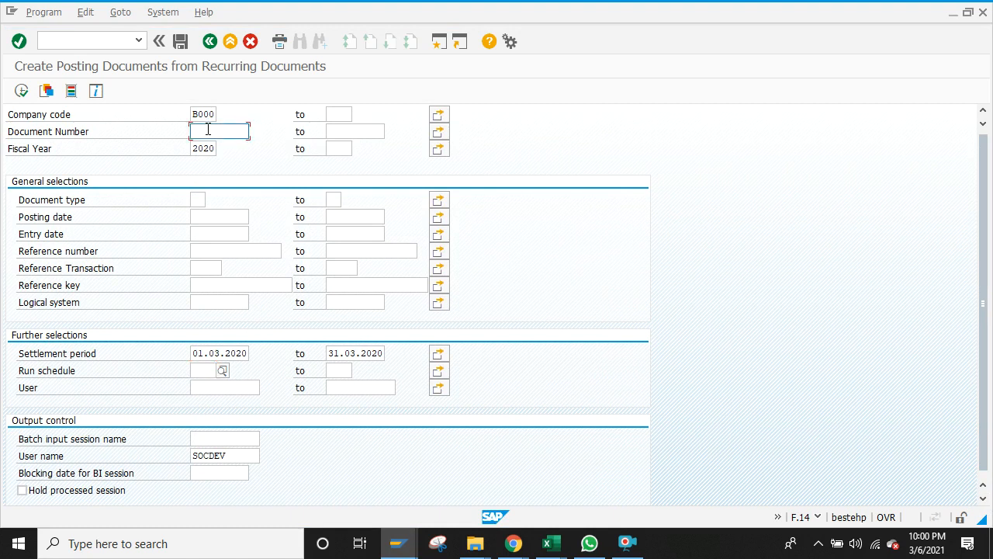
left_click(21, 92)
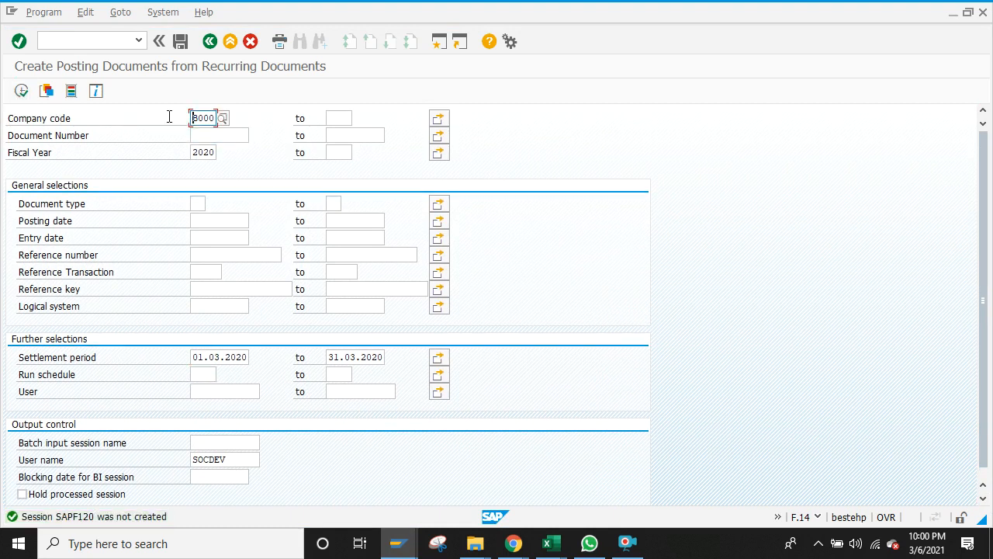
left_click(235, 134)
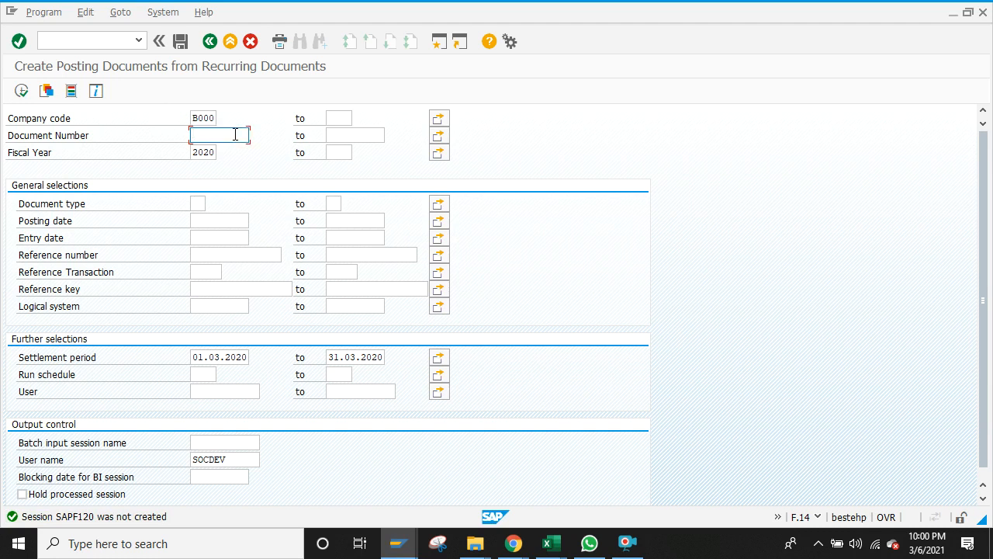
type("9")
left_click(223, 150)
left_click(983, 500)
left_click(983, 501)
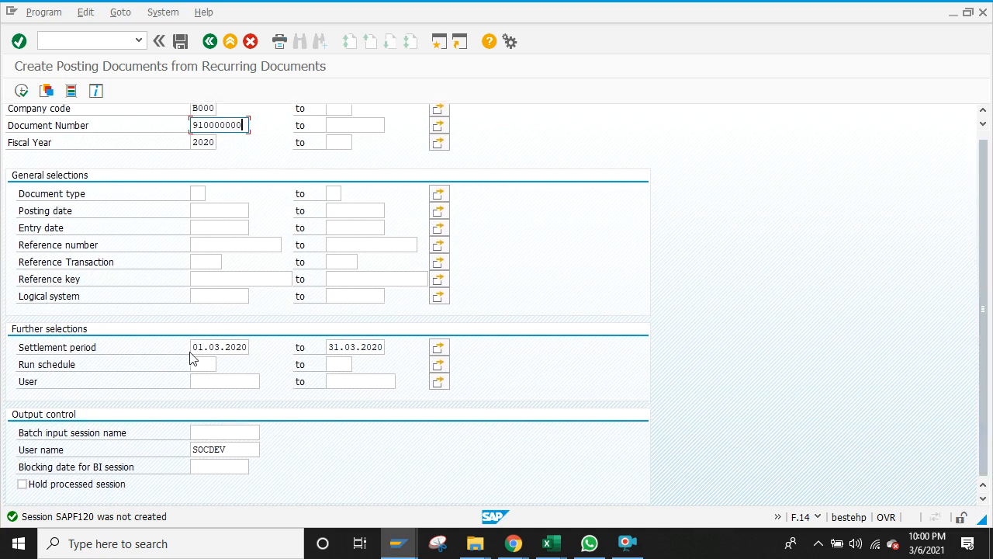
Step: Change the settlement period to 01.03.2021–31.03.2021 and execute the run twice
left_click(249, 348)
key("BackSpace")
type("1")
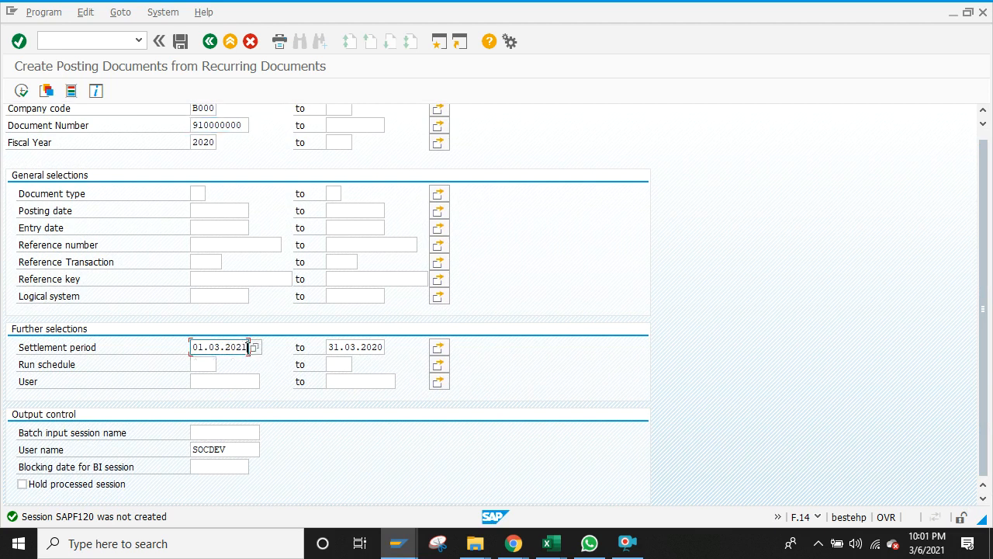
left_click(384, 347)
key("BackSpace")
type("1")
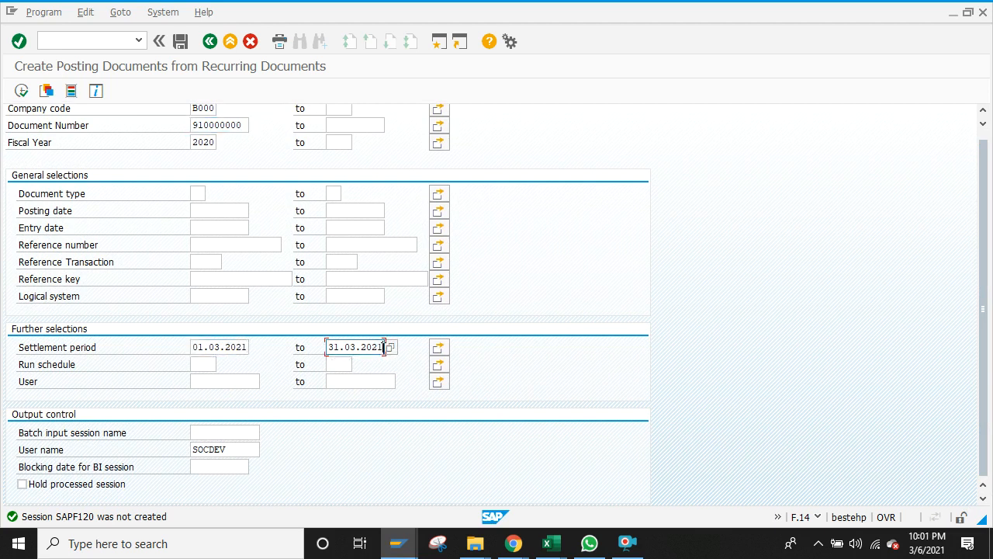
left_click(21, 90)
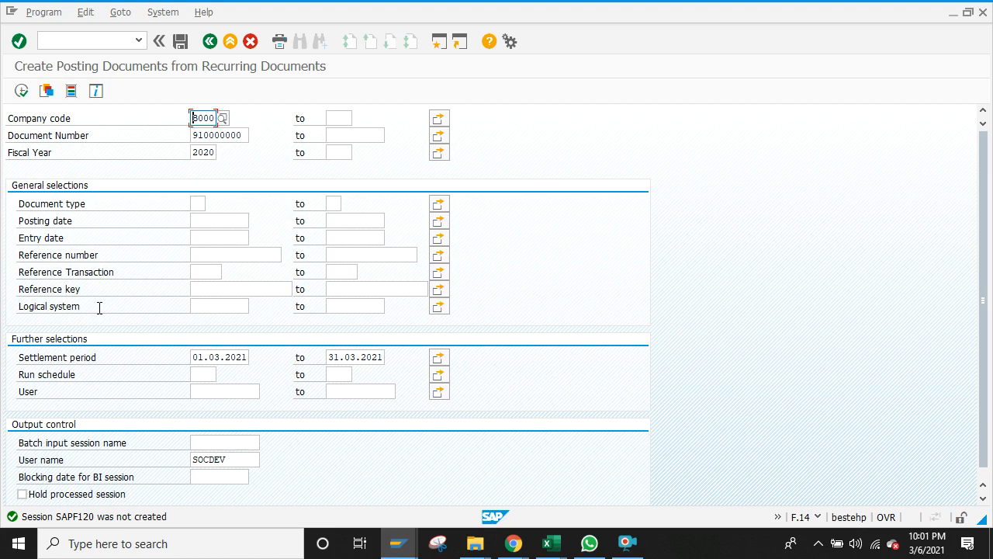
left_click(22, 90)
Step: Look through the Program, Goto and Edit menus without choosing anything
left_click(55, 14)
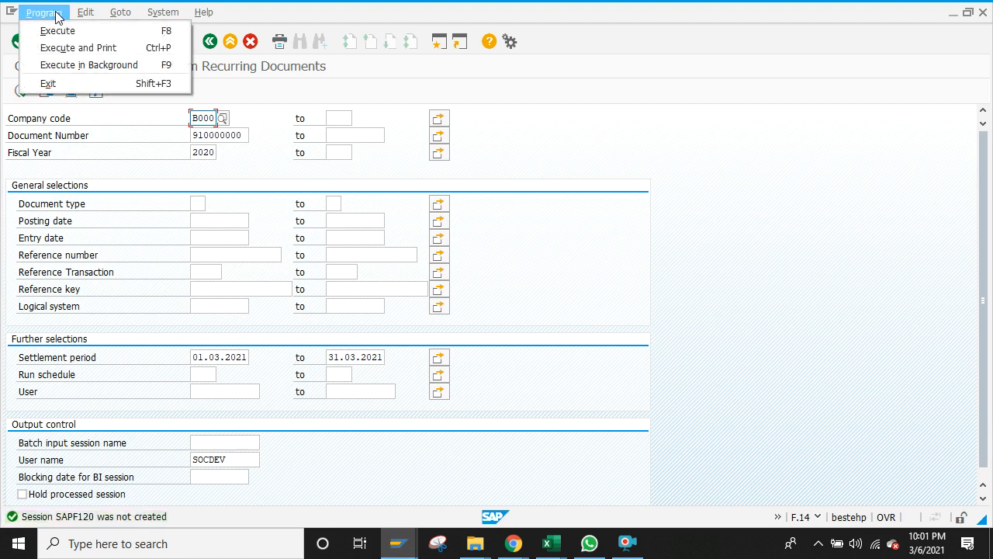
left_click(56, 14)
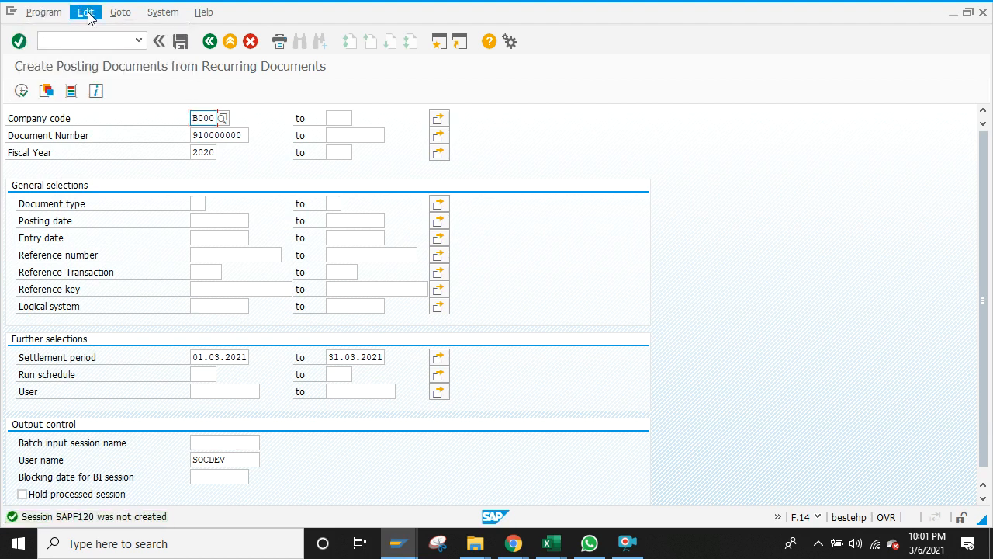
left_click(113, 15)
mouse_move(86, 13)
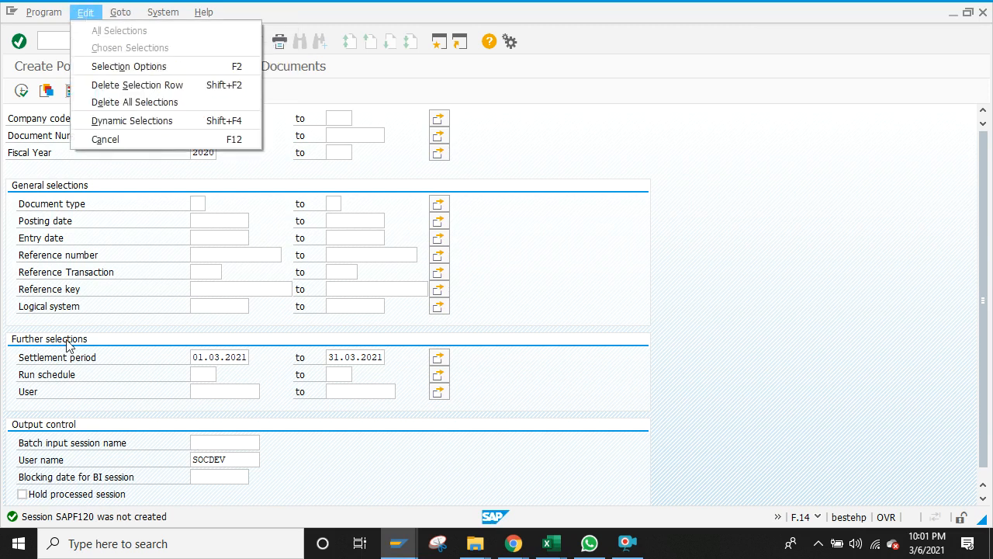
left_click(77, 443)
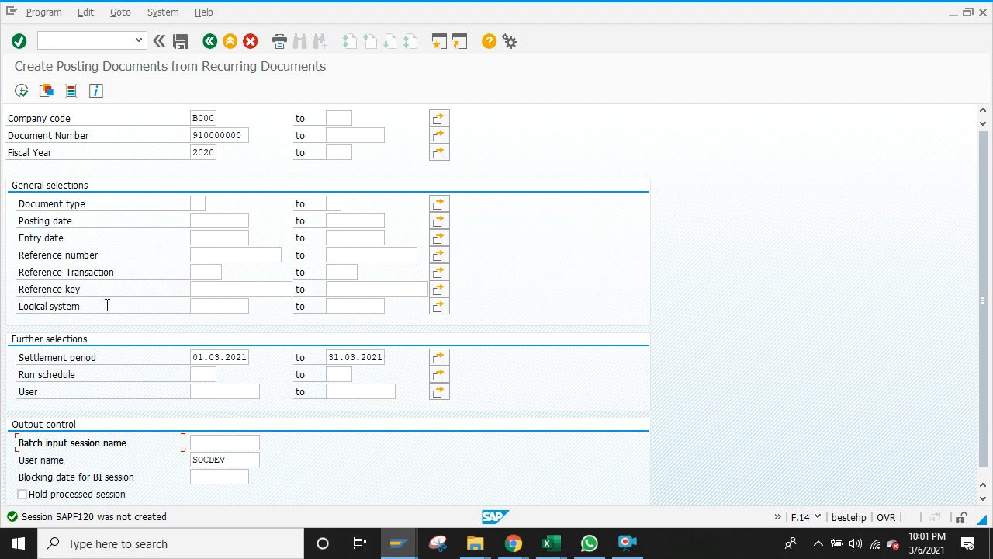
Step: Add document type SA and a 05.03 posting date, executing after each
left_click(195, 203)
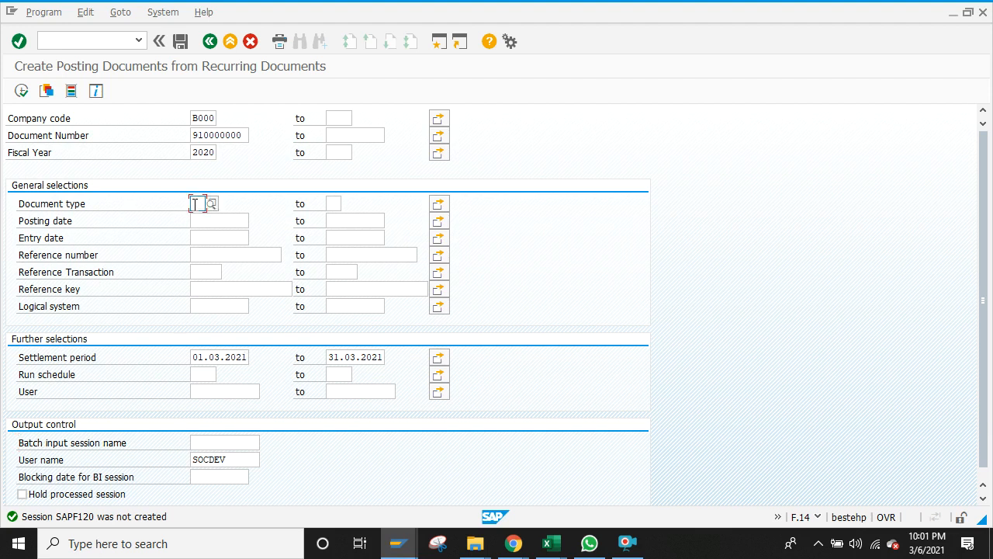
type("SA")
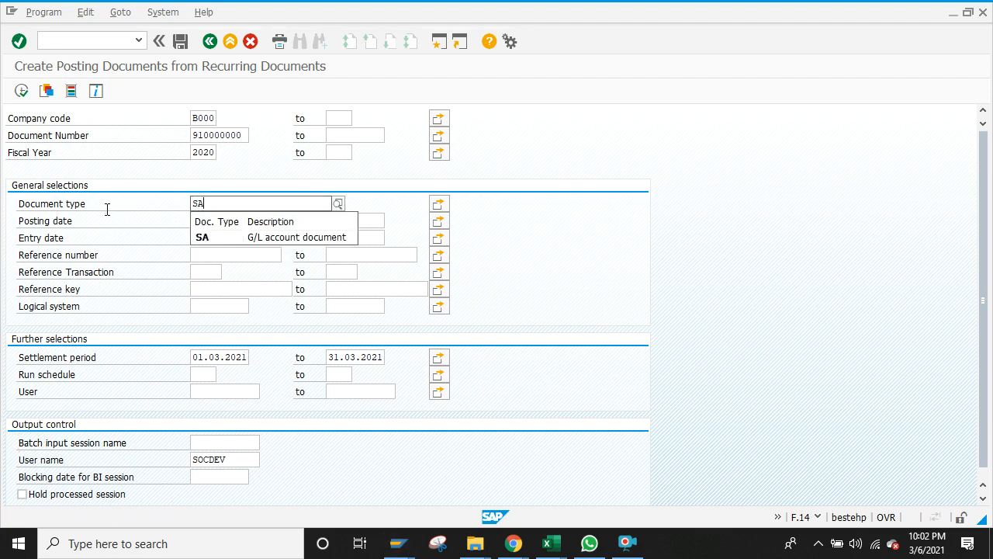
left_click(215, 239)
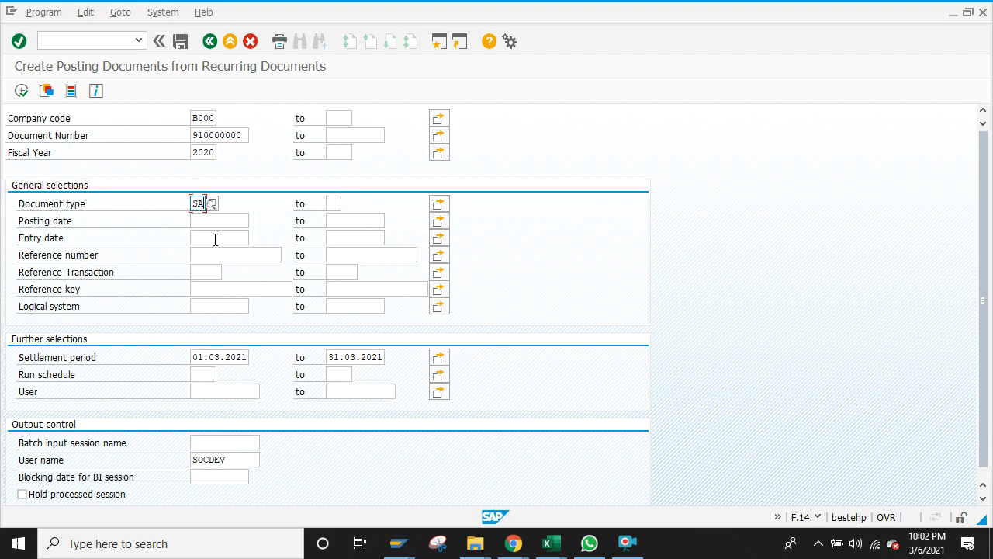
left_click(20, 91)
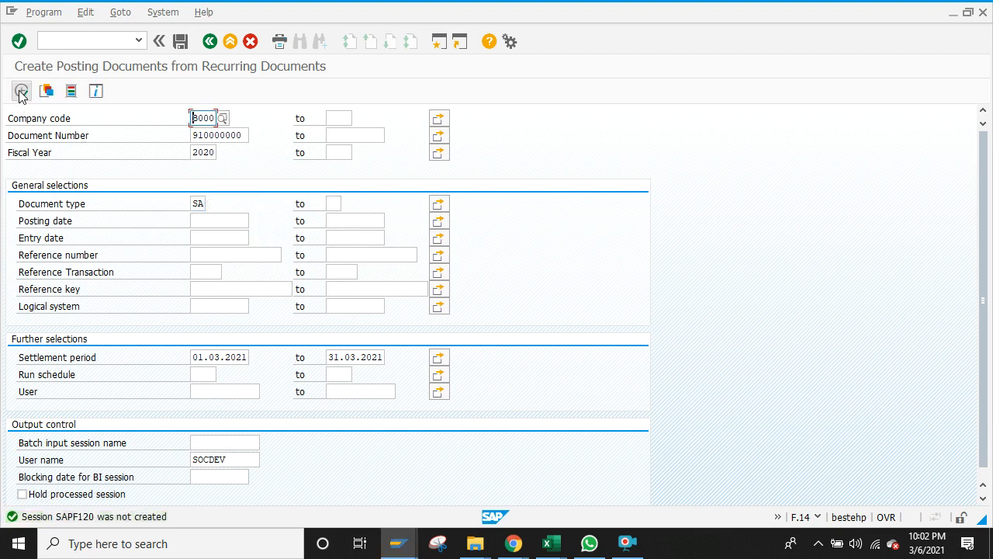
left_click(201, 221)
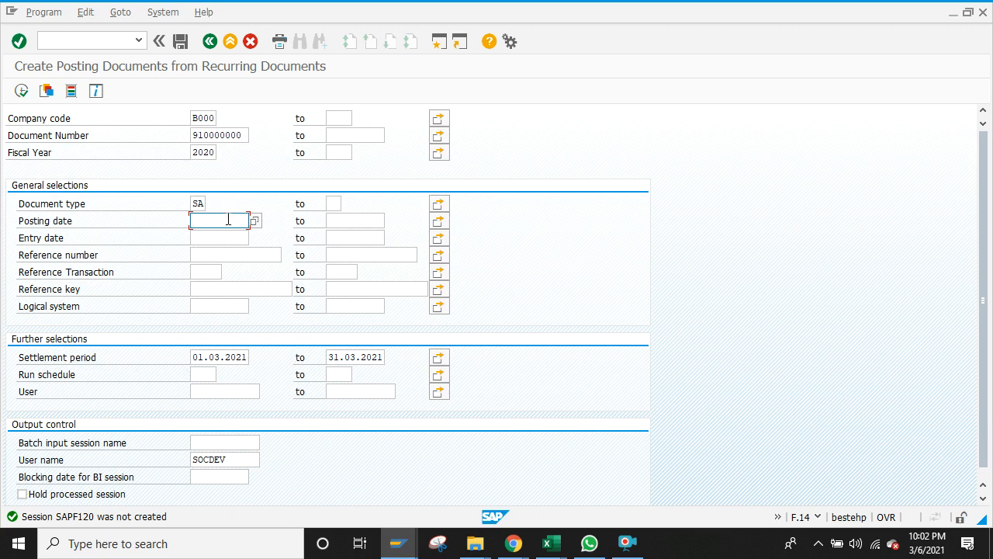
type("05")
type(".03.2021")
left_click(21, 91)
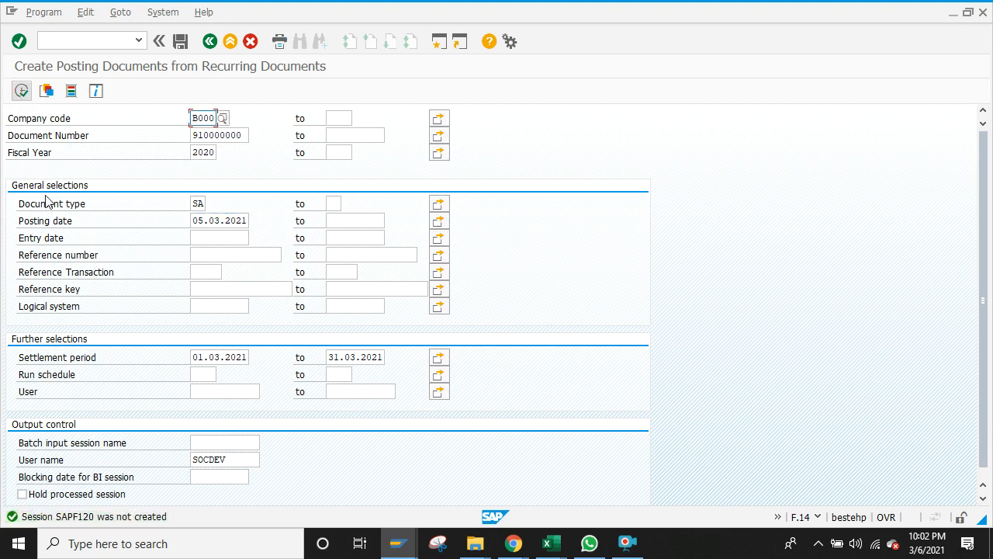
left_click(249, 220)
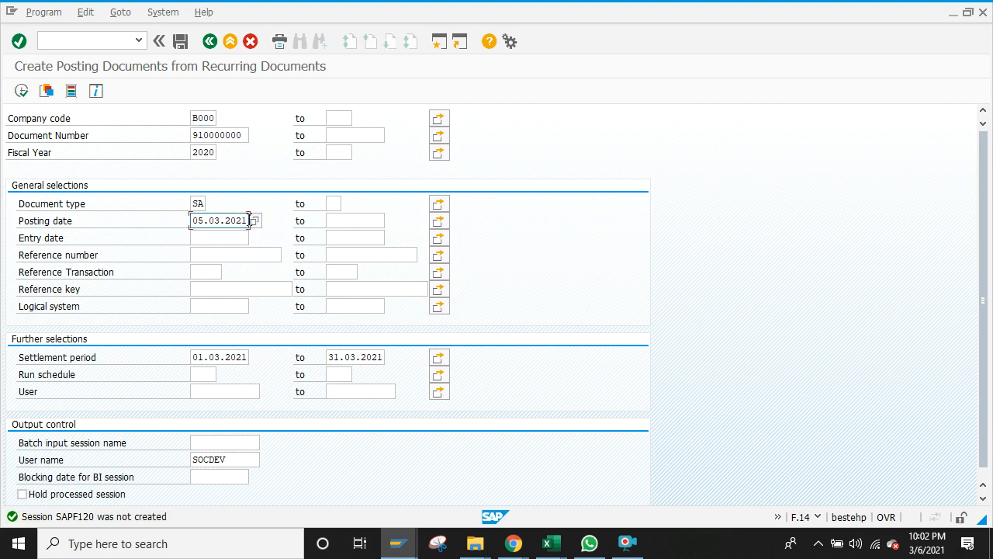
key("BackSpace")
key("BackSpace")
key("BackSpace")
key("BackSpace")
key("BackSpace")
key("BackSpace")
key("BackSpace")
key("BackSpace")
key("BackSpace")
key("BackSpace")
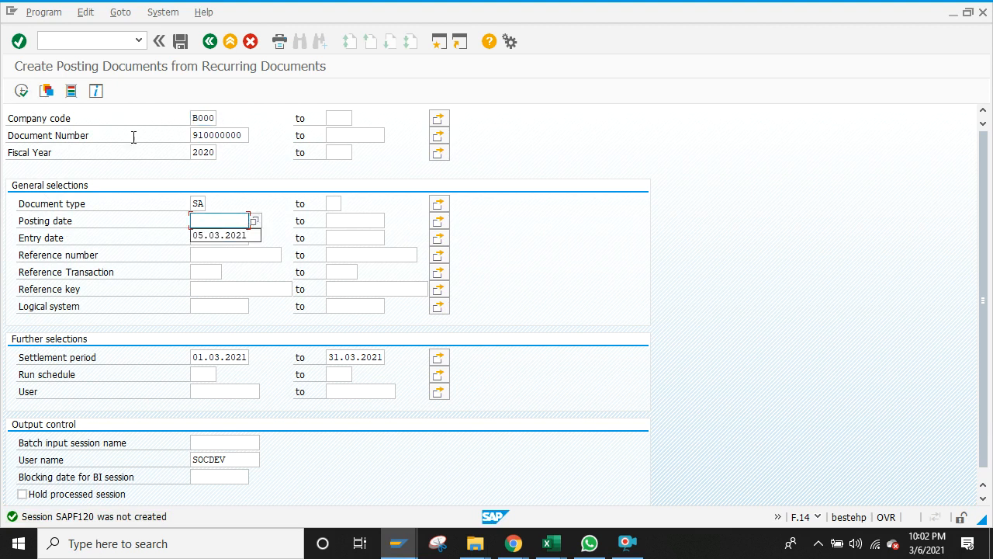
left_click(134, 145)
left_click(245, 134)
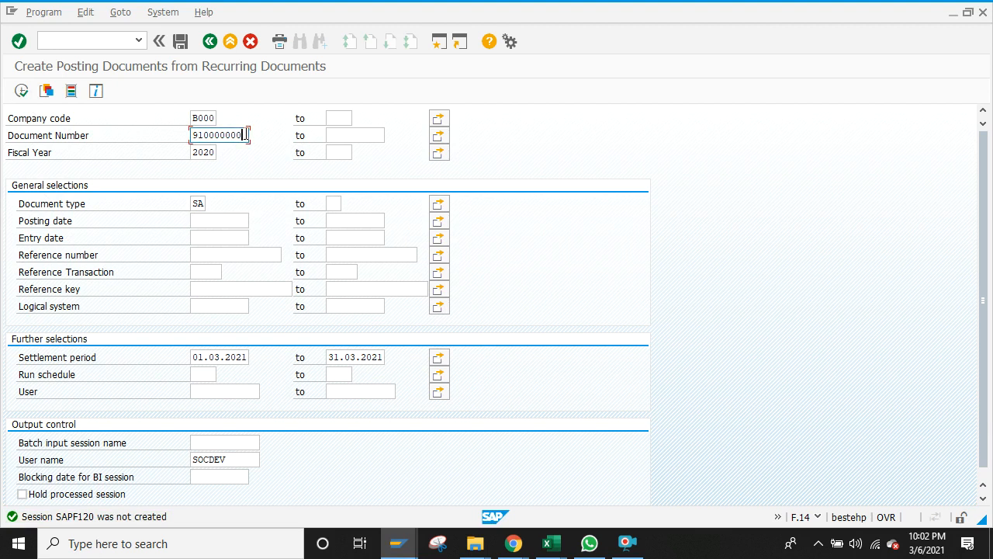
left_click(21, 91)
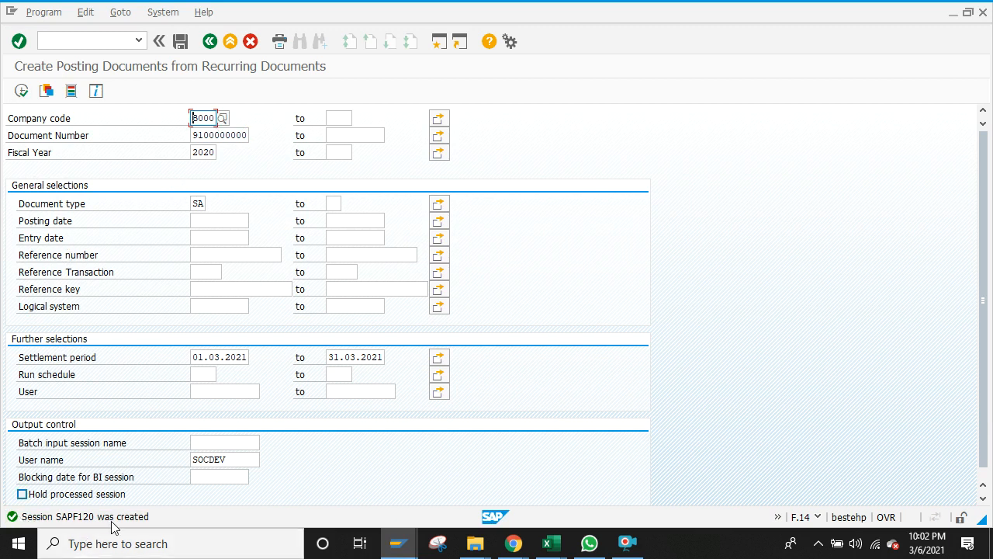
Step: Open the Batch Input Session Overview from System > Services and select the SAPF120 session
left_click(163, 13)
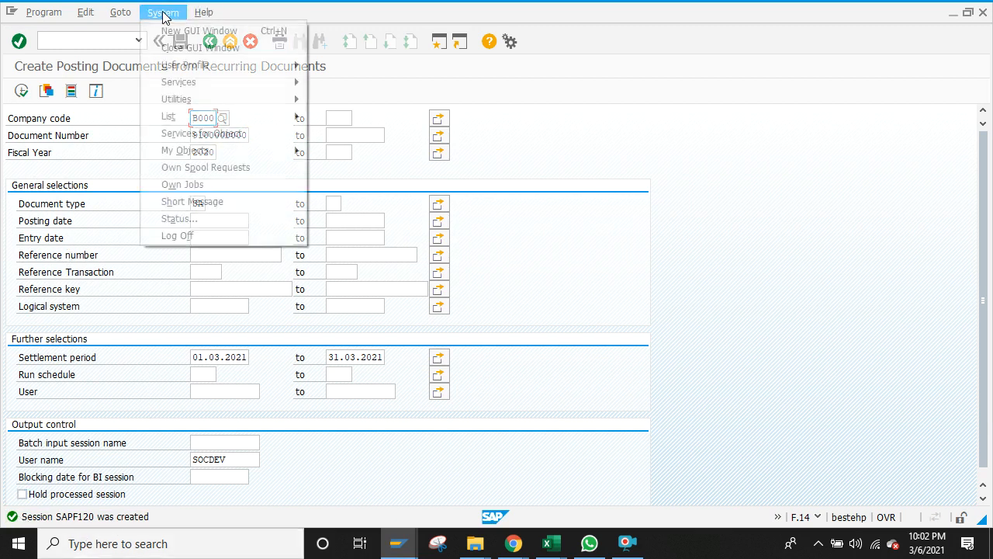
mouse_move(215, 88)
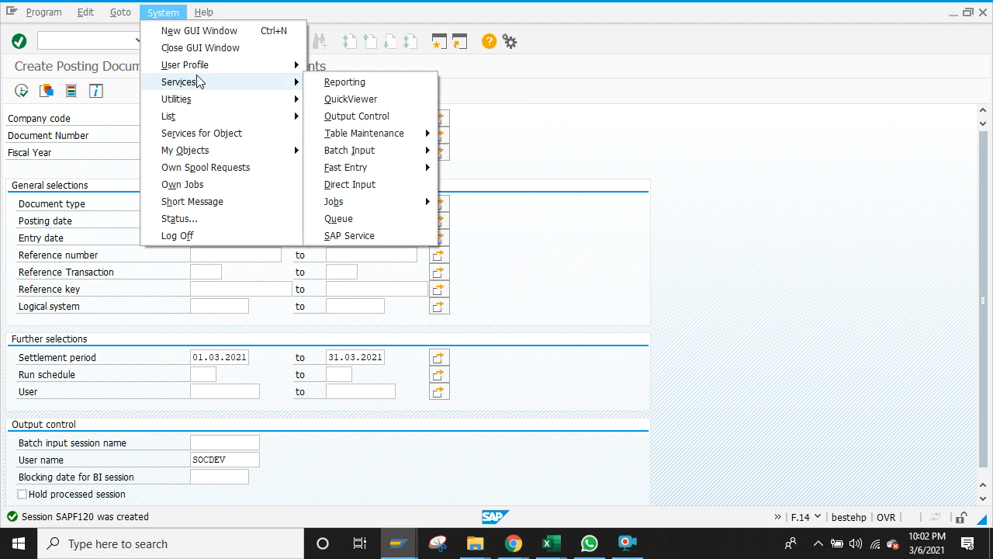
left_click(349, 7)
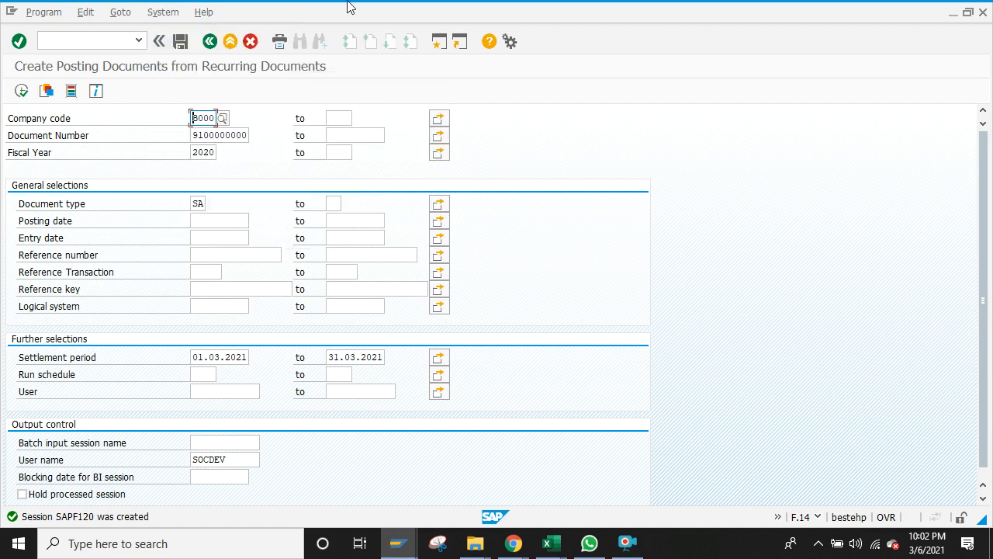
left_click(155, 13)
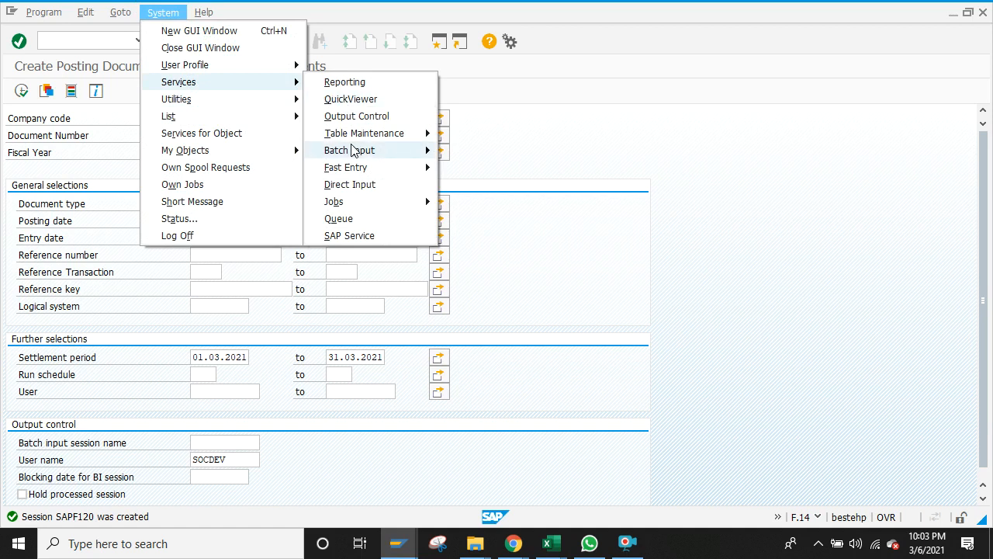
mouse_move(356, 150)
left_click(475, 152)
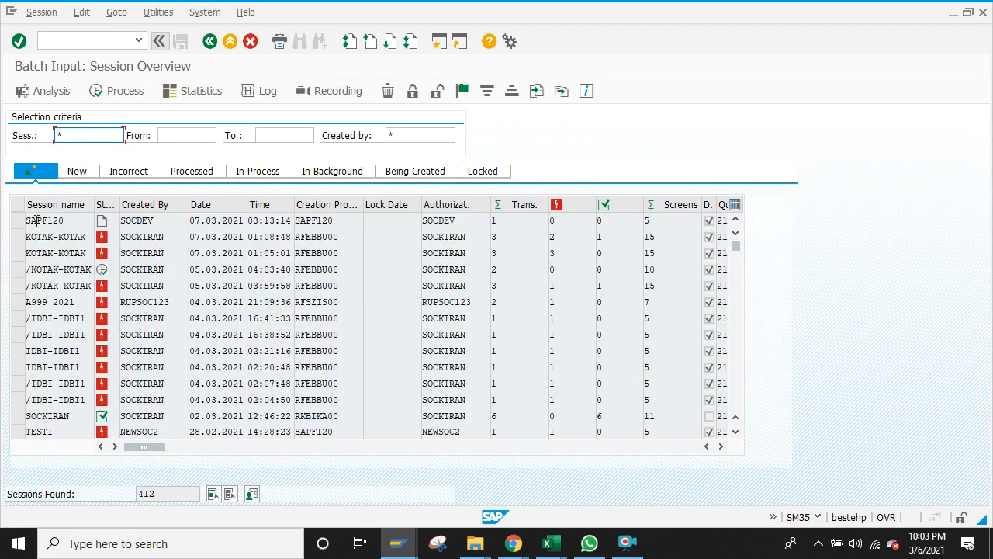
left_click(17, 222)
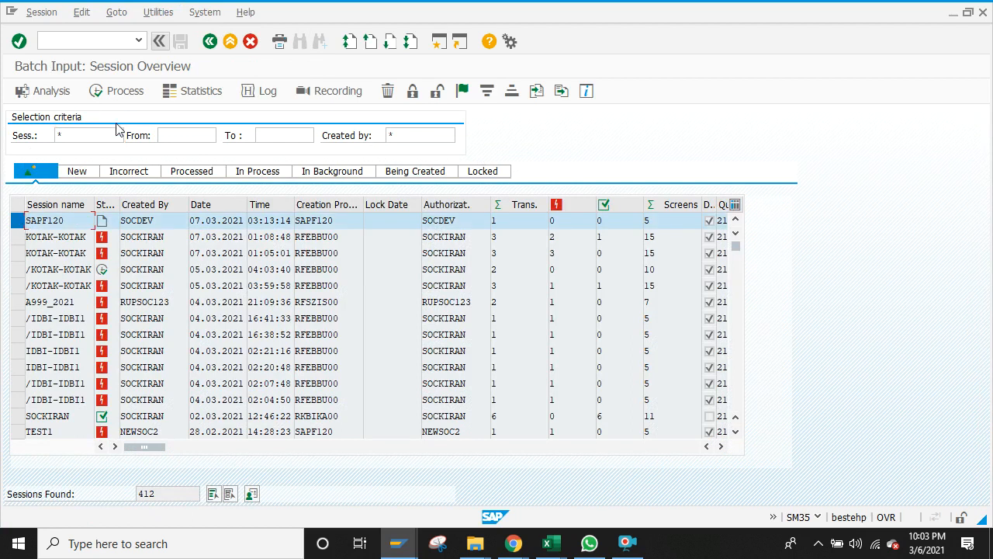
Step: Process SAPF120 with 'Display errors only' and return to the session overview
left_click(130, 99)
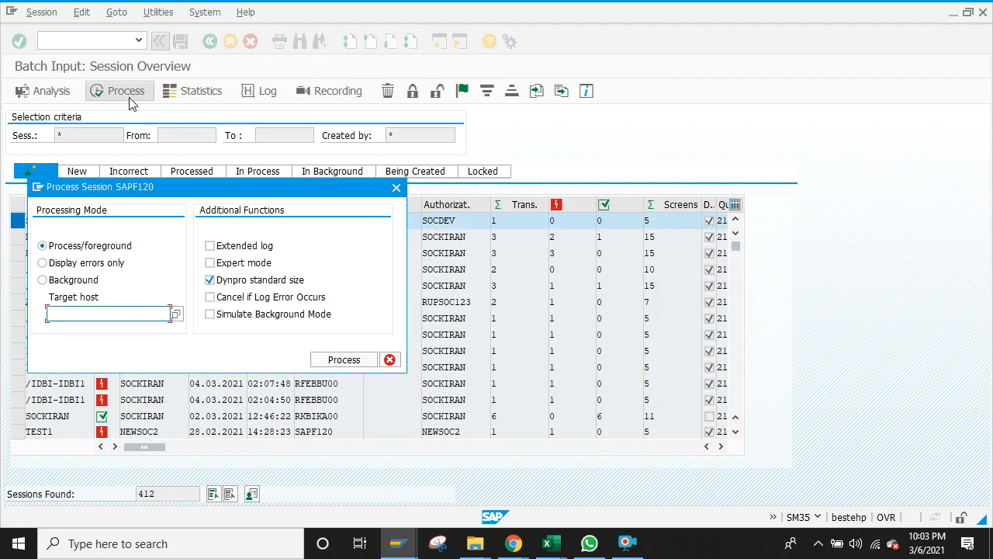
left_click(43, 264)
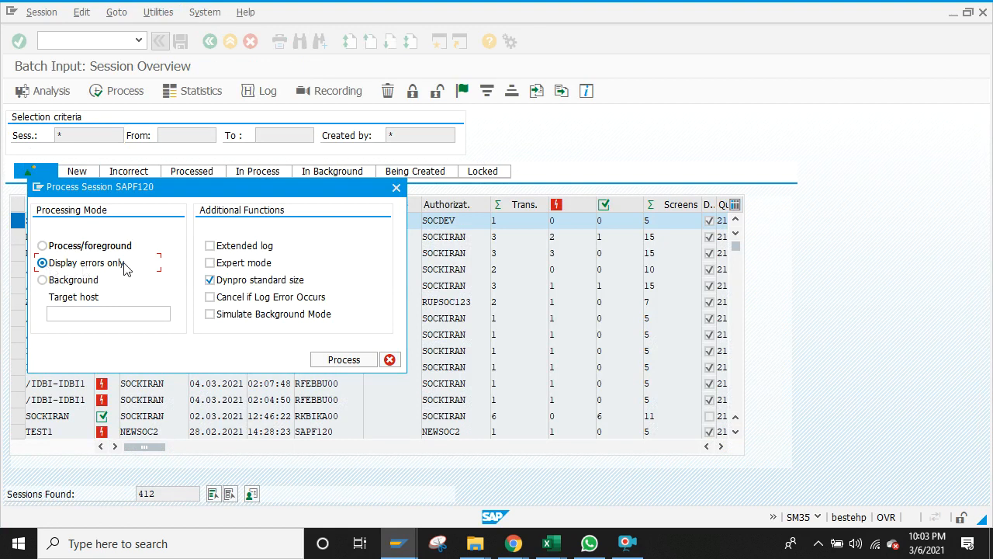
left_click(334, 361)
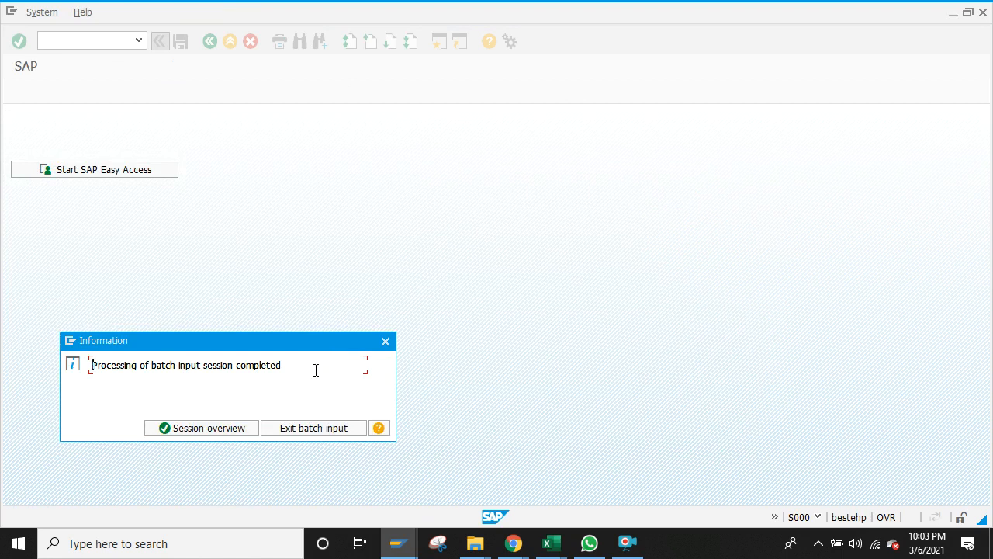
left_click(209, 428)
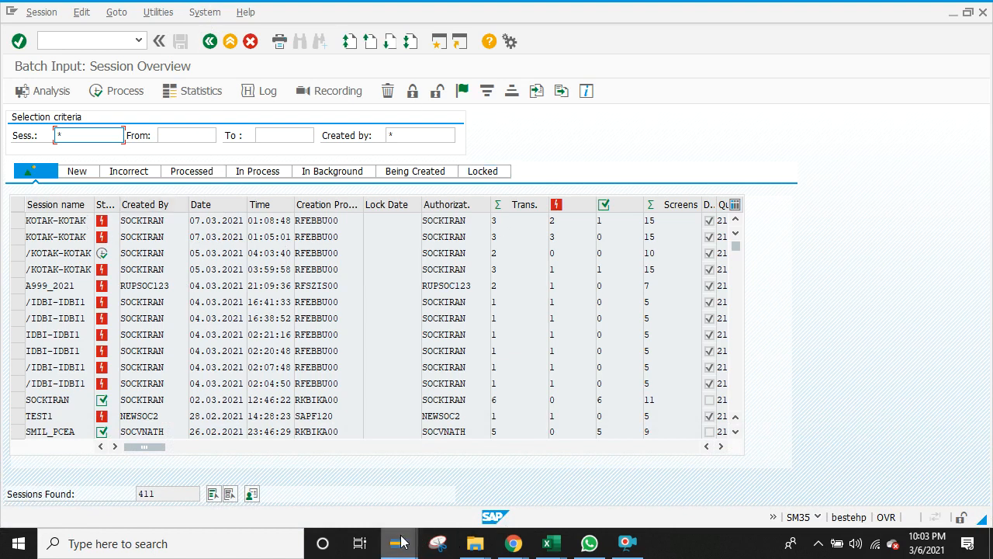
Step: Display FBL3N line items for G/L account 400040, then switch to the SAP_FICO-converted workbook
mouse_move(399, 543)
mouse_move(473, 487)
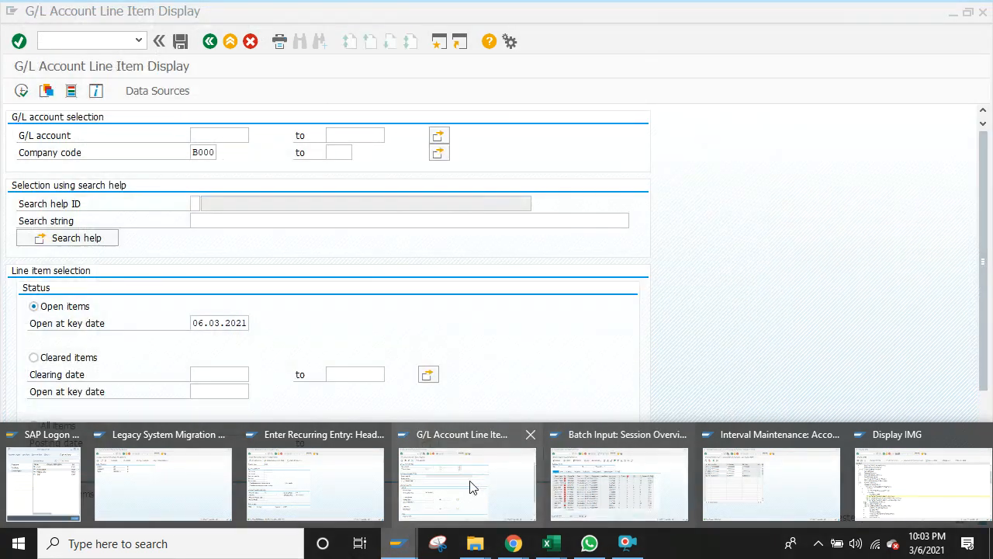
left_click(370, 479)
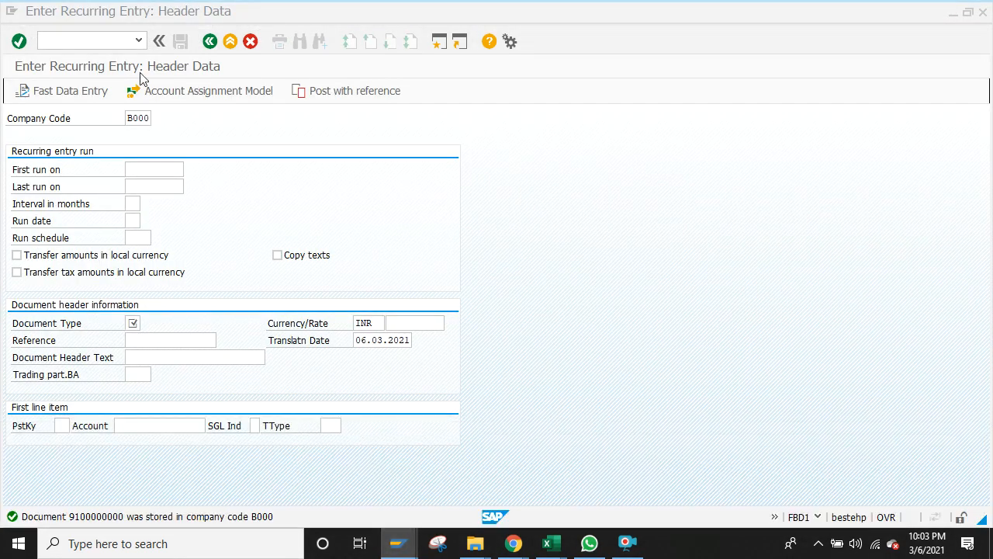
left_click(119, 41)
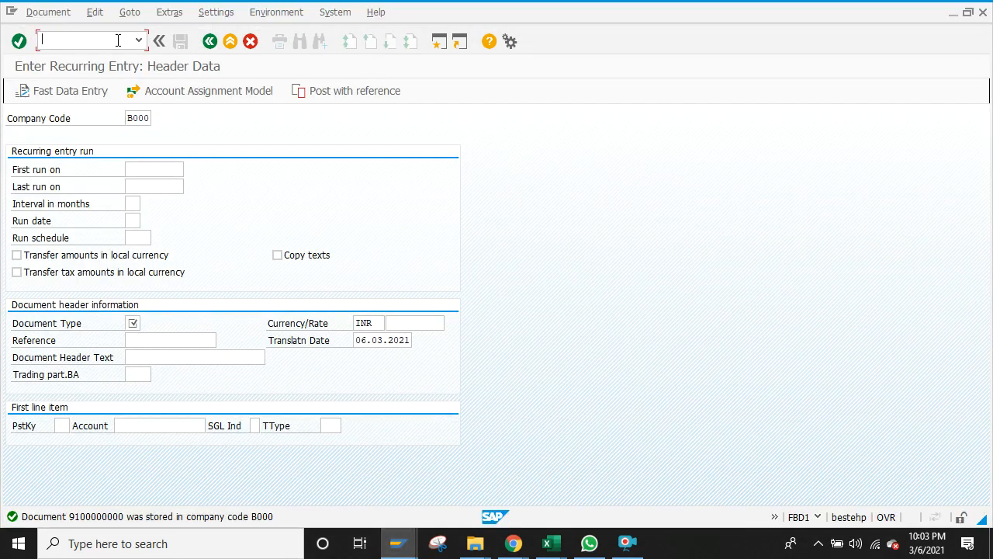
type("/nfbl3n")
key("Return")
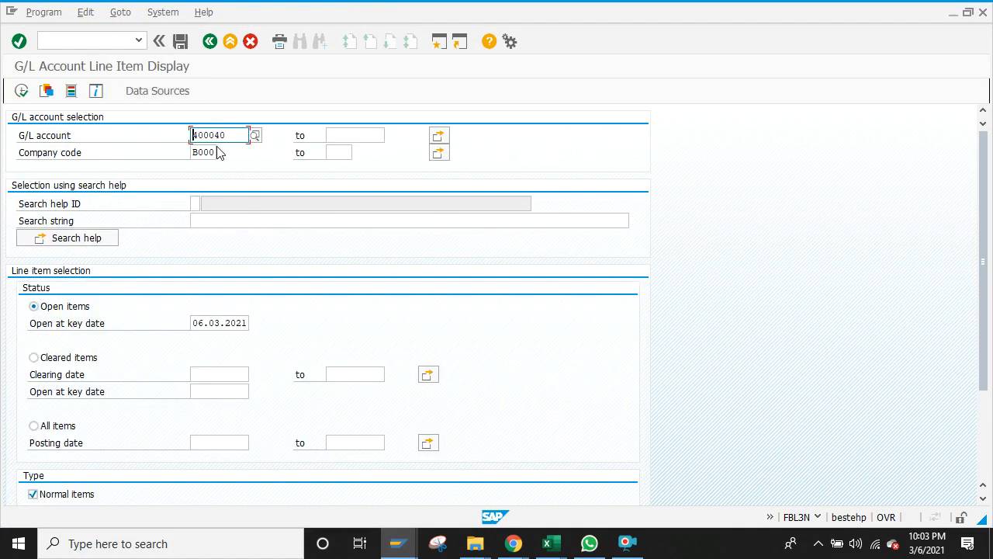
left_click(21, 92)
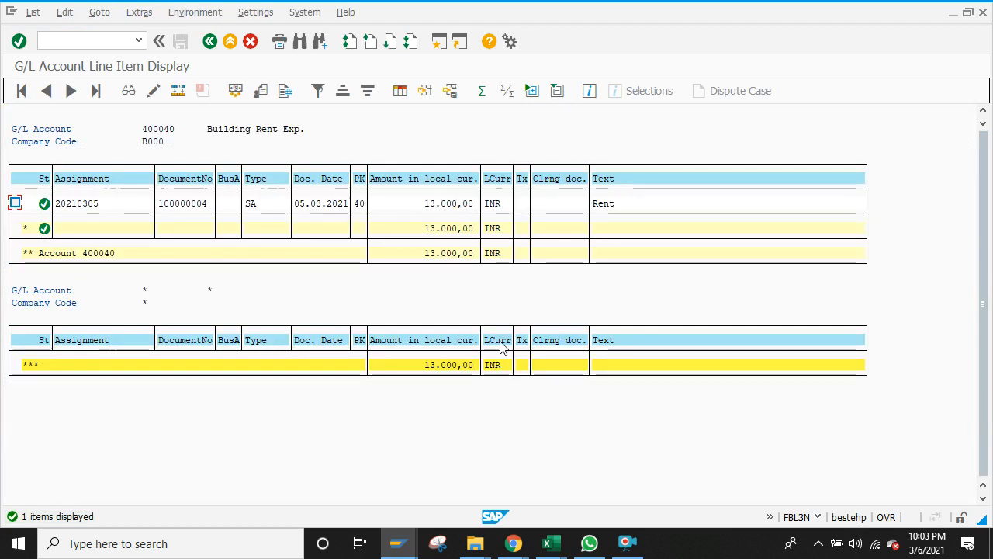
left_click(554, 541)
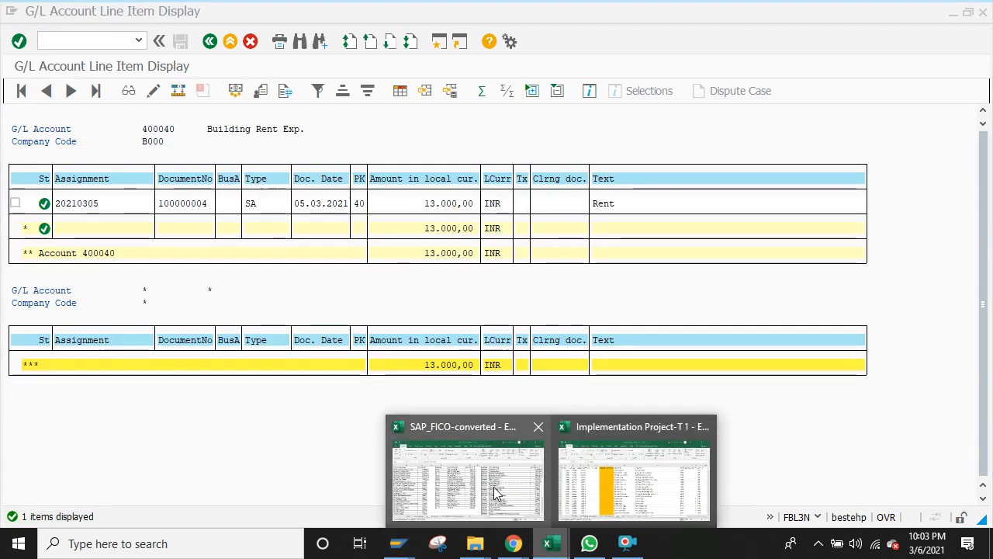
left_click(467, 475)
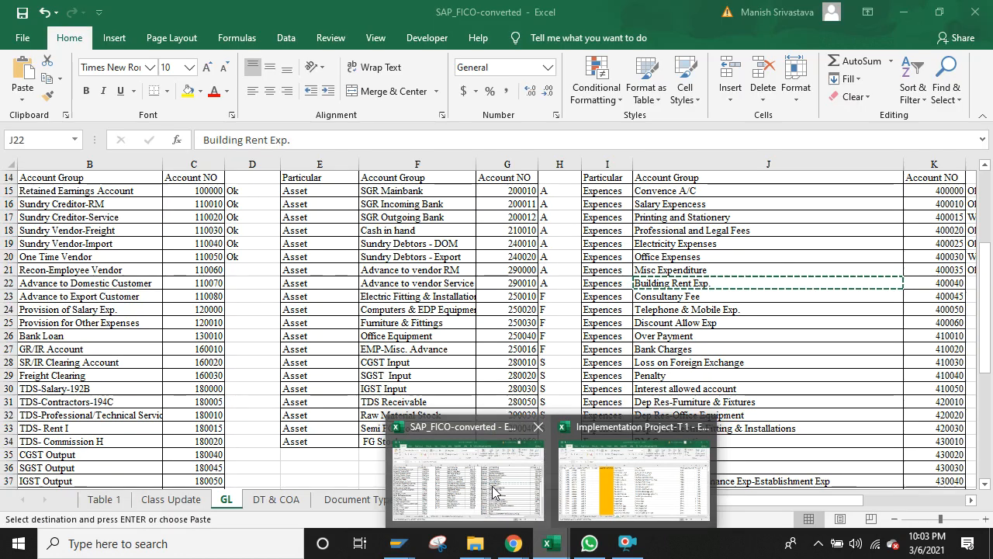
Step: On the Table 1 sheet, move through the checklist to the recurring documents section
left_click(107, 499)
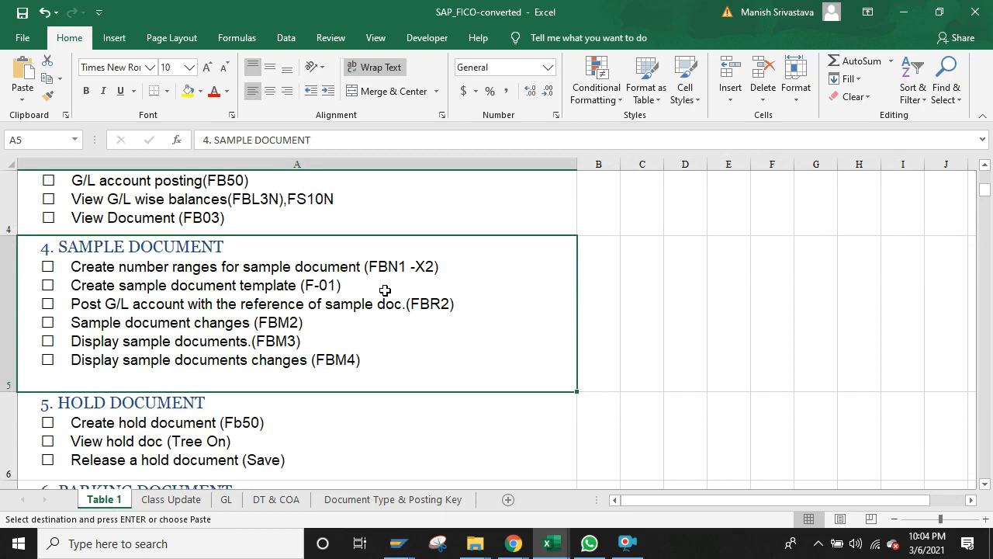
key("Down")
key("Down")
key("Down")
key("Down")
key("Down")
key("Down")
key("Down")
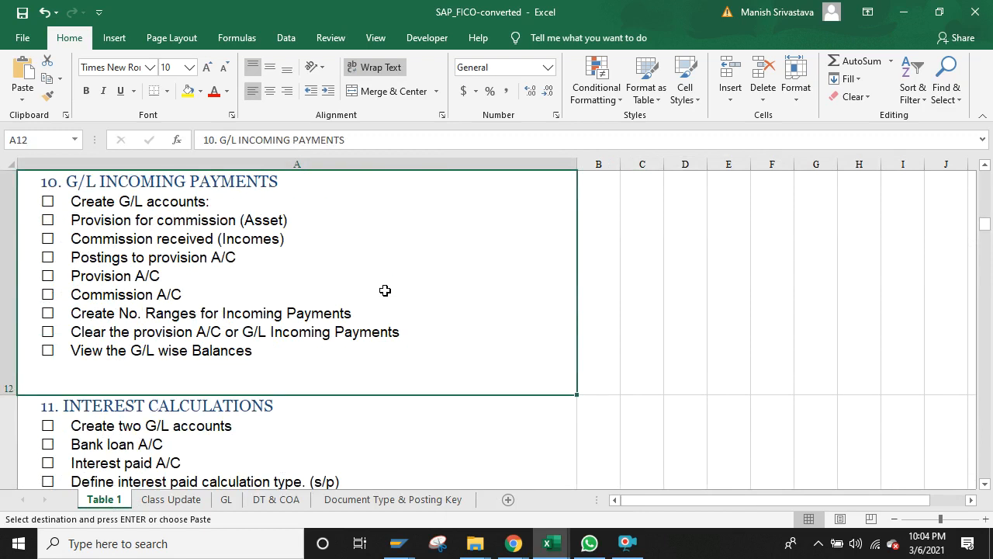
key("Up")
key("Down")
key("Up")
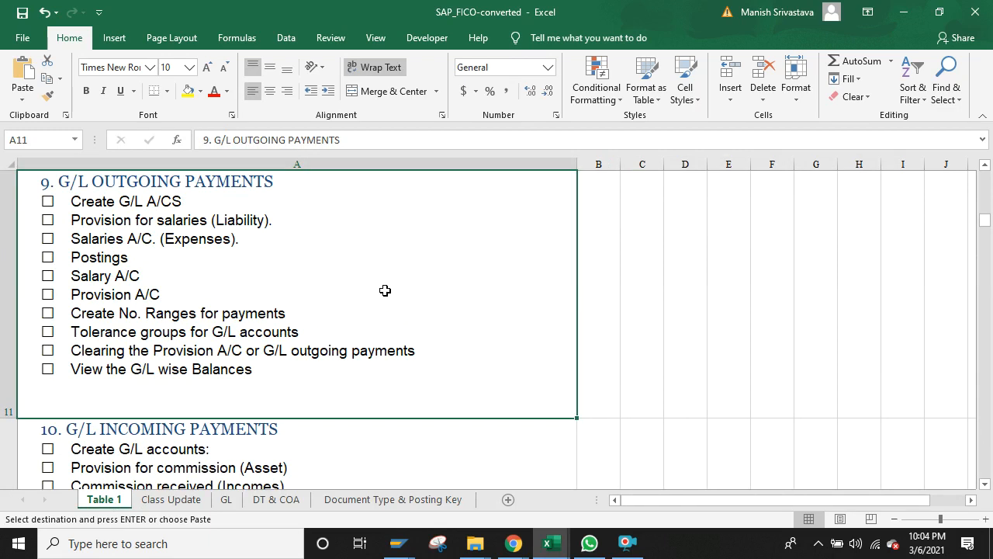
key("Up")
key("Up")
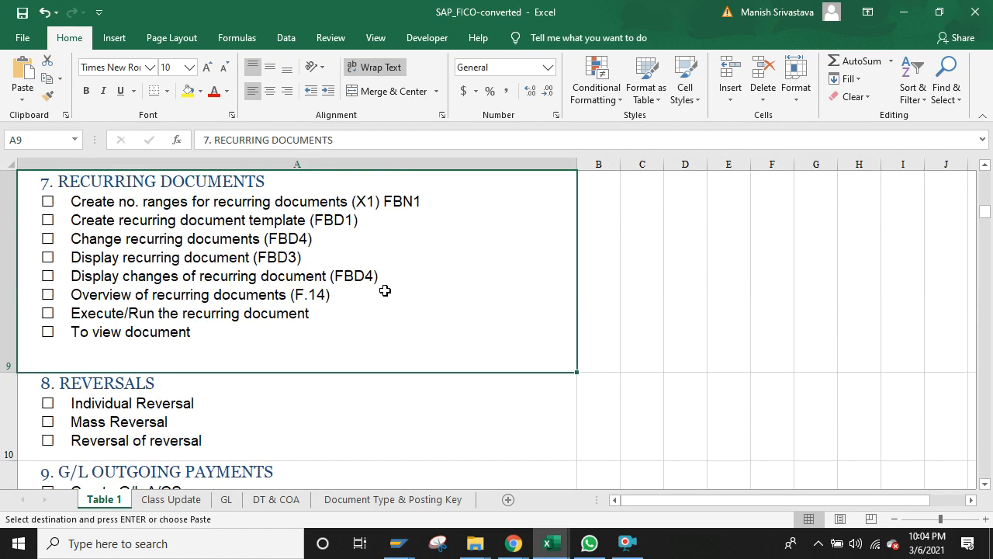
key("Up")
key("Up")
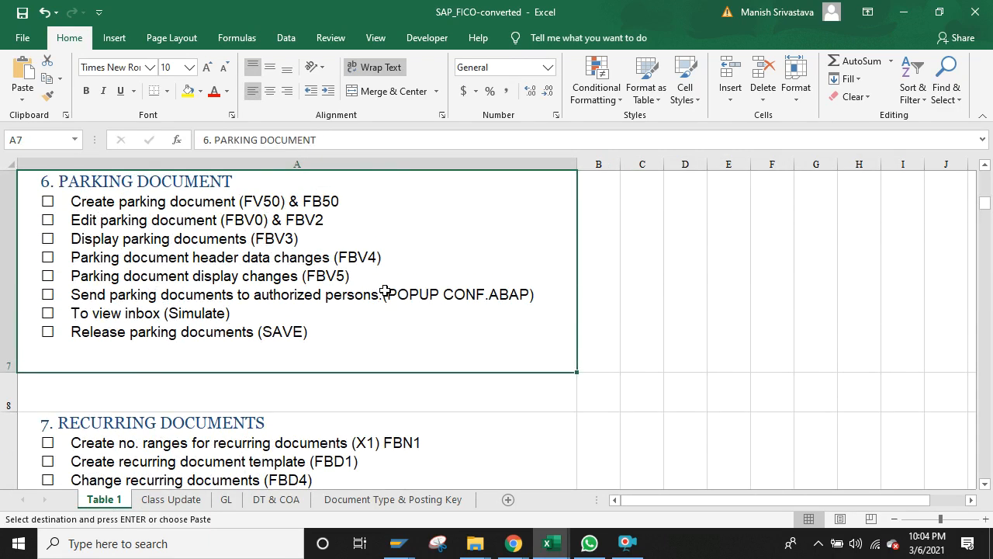
key("Down")
key("Down")
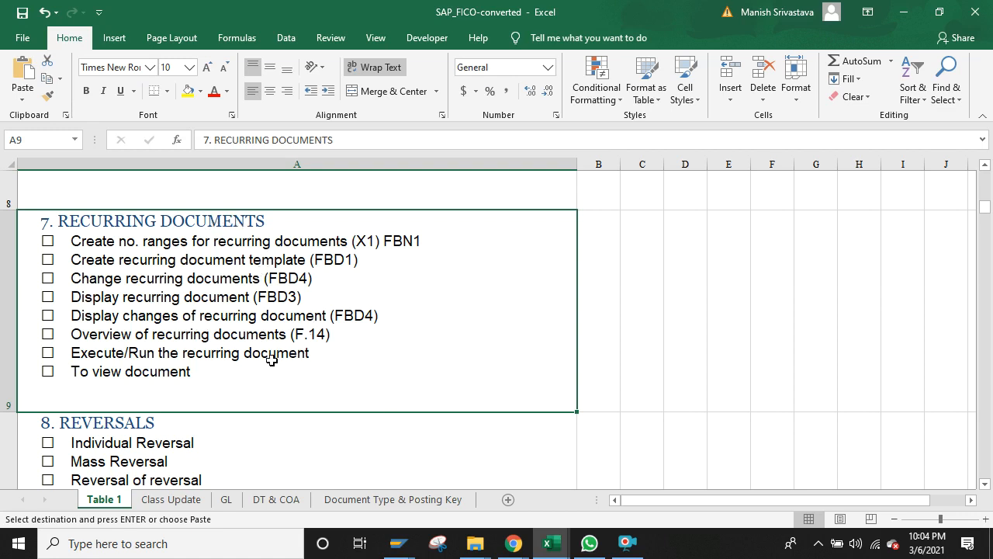
Step: Close the Batch Input Session Overview window and return to the SAP_FICO-converted workbook
left_click(399, 547)
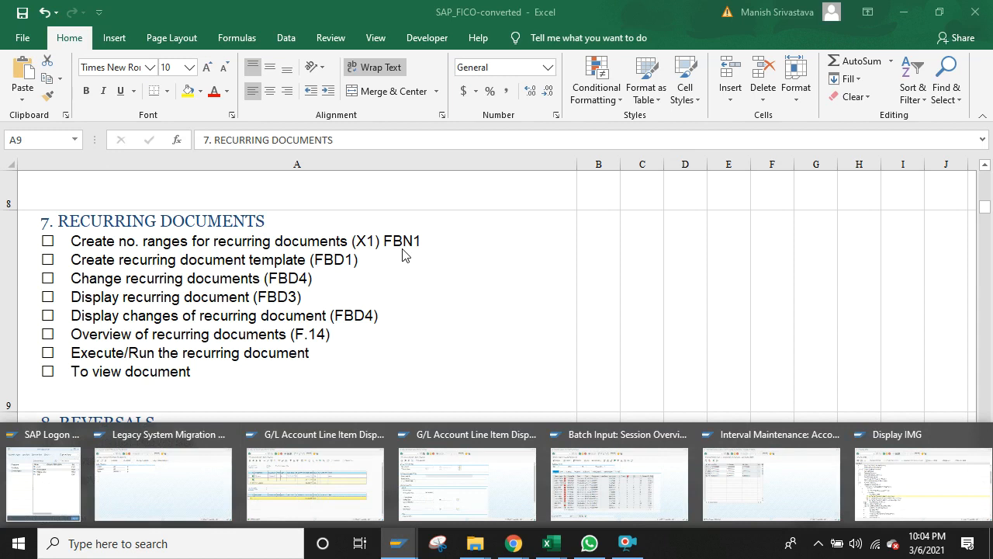
left_click(345, 268)
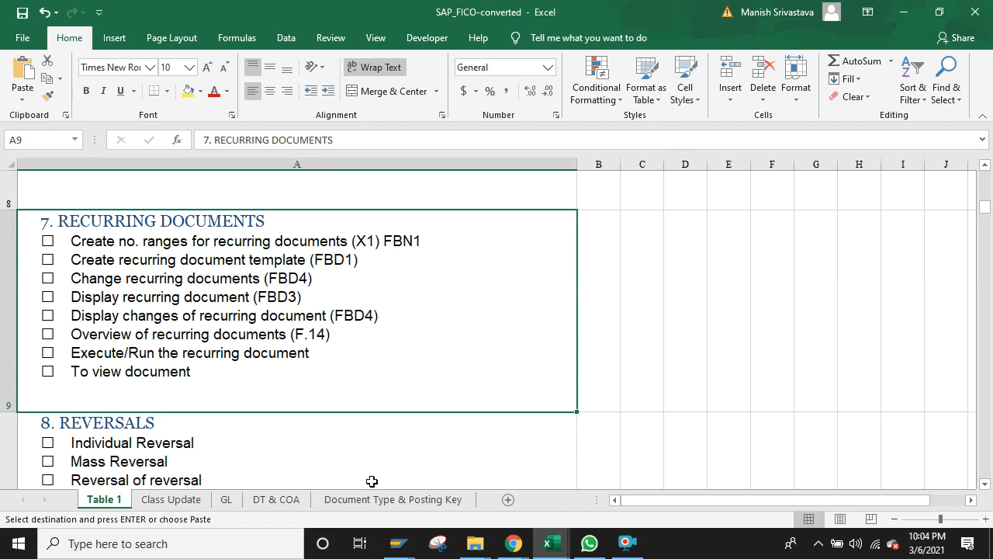
left_click(395, 548)
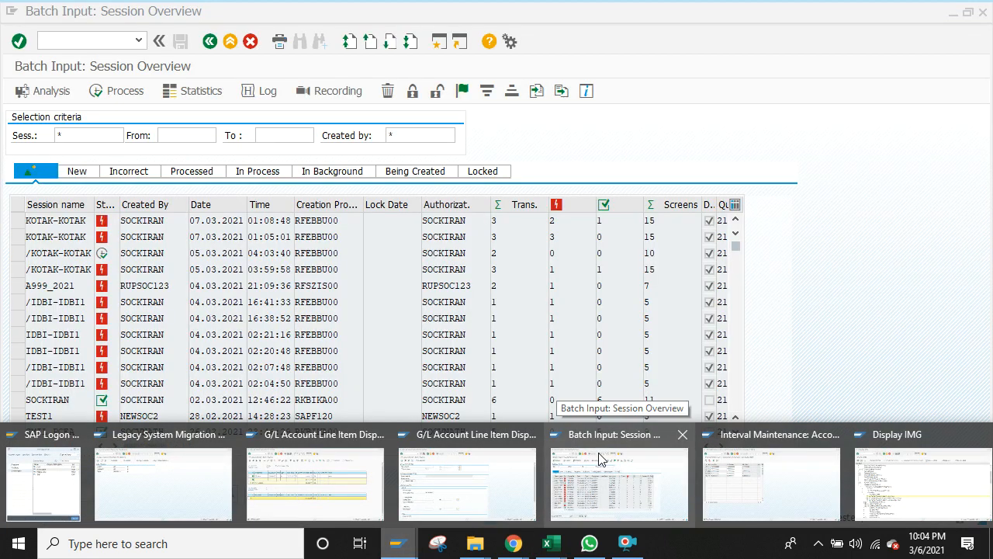
mouse_move(432, 452)
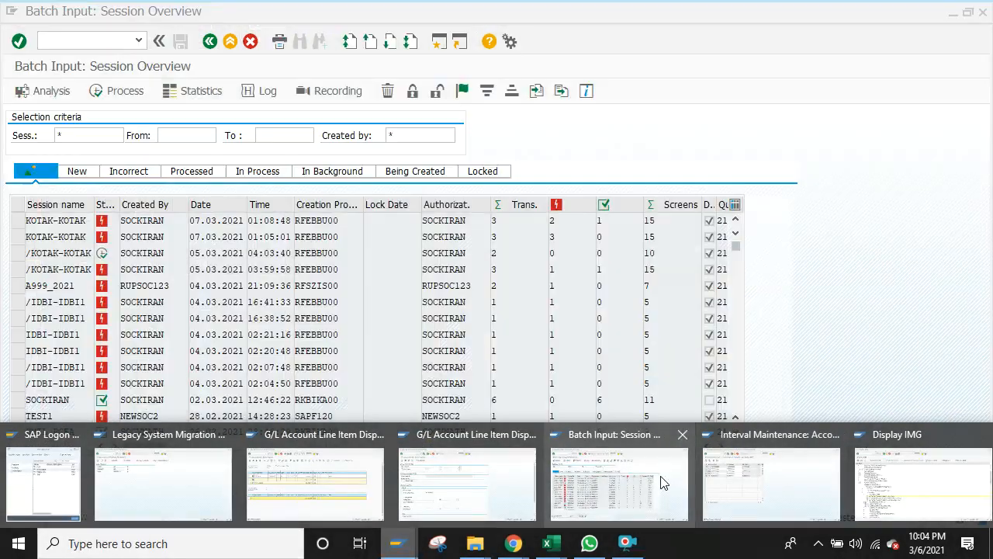
left_click(681, 440)
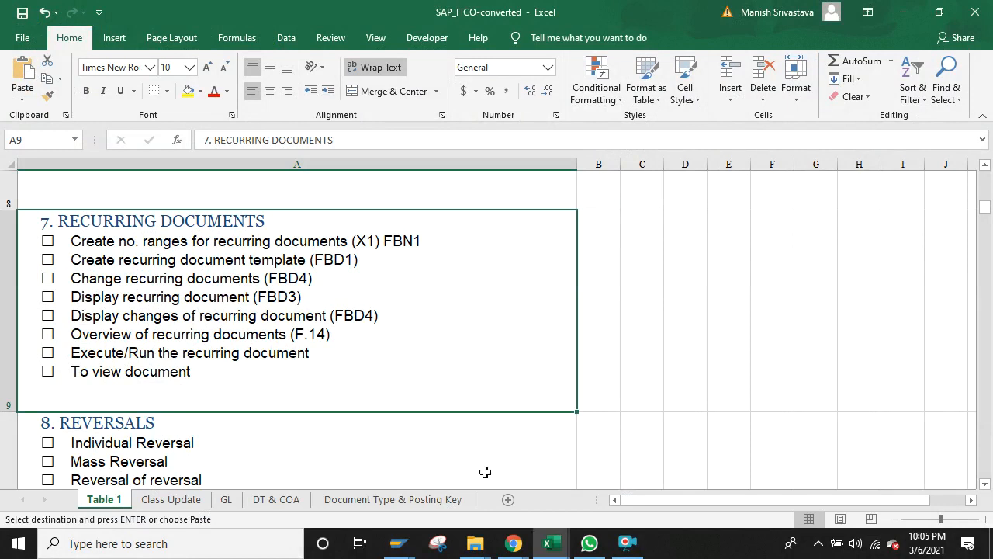
mouse_move(399, 550)
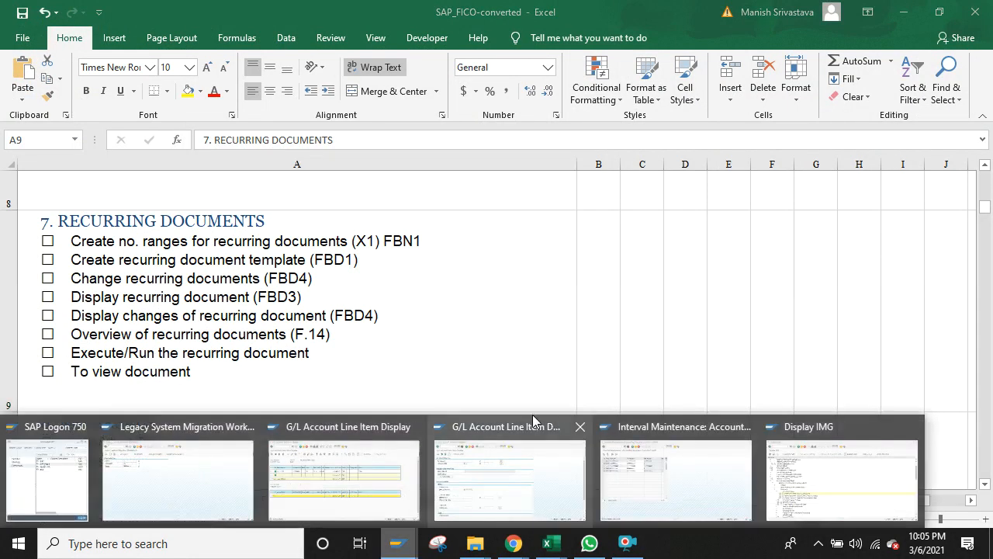
left_click(519, 471)
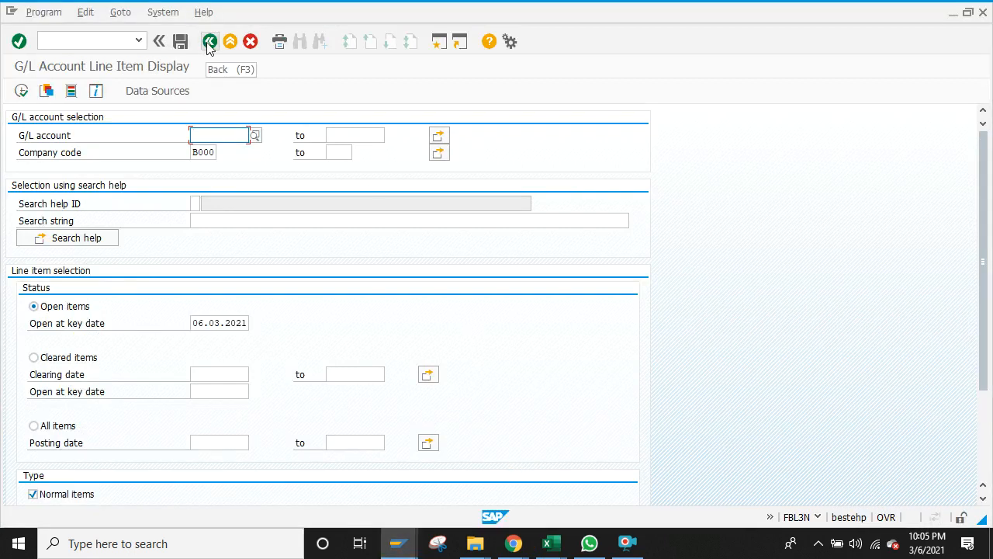
left_click(564, 551)
left_click(481, 495)
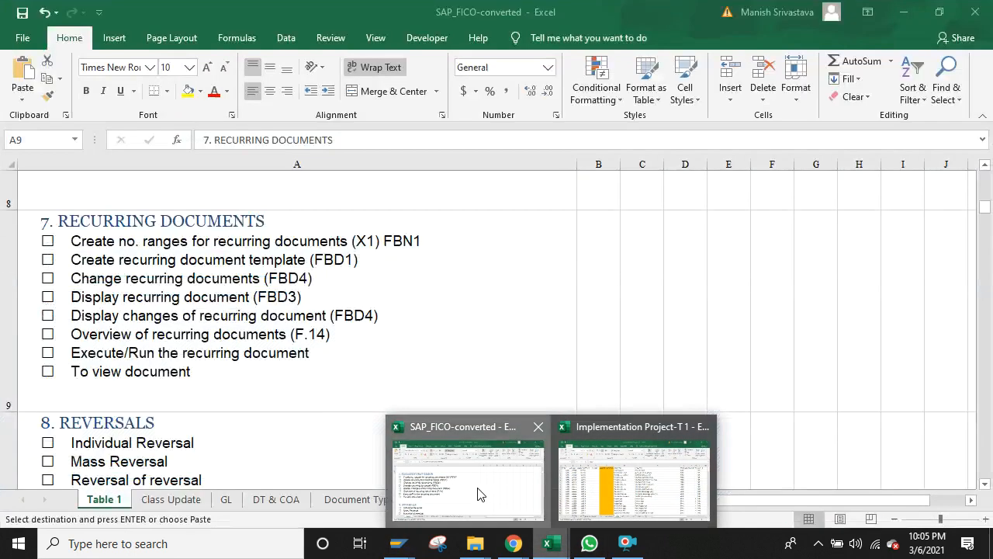
Step: On the Class Update sheet, select the Rent 10000 and EMI 25000 amounts
left_click(172, 499)
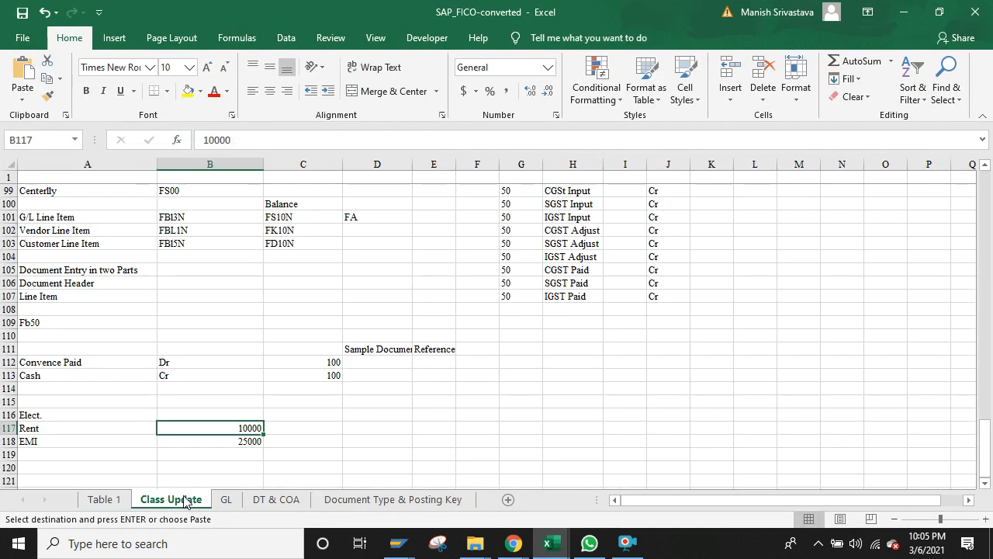
left_click(235, 439)
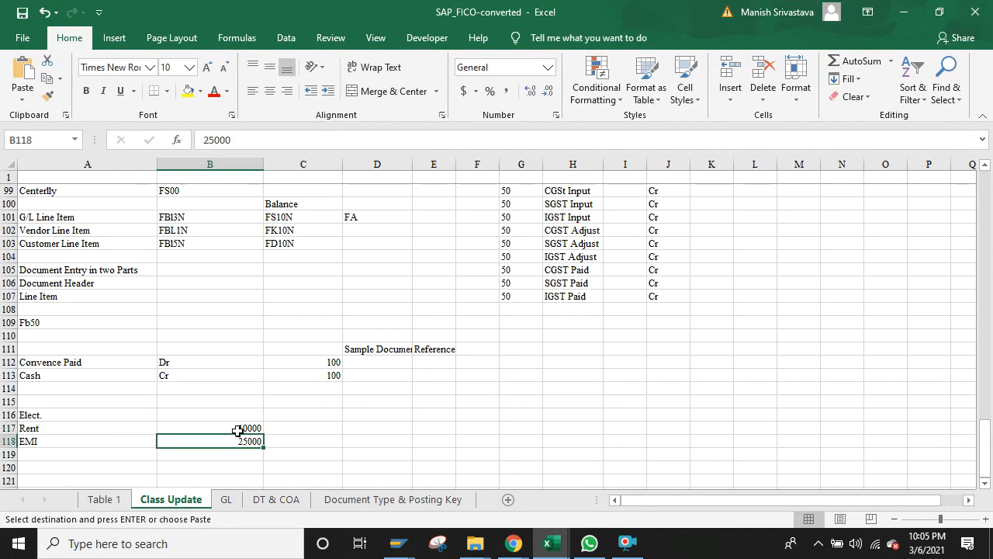
left_click(237, 430)
key("Down")
left_click(238, 430)
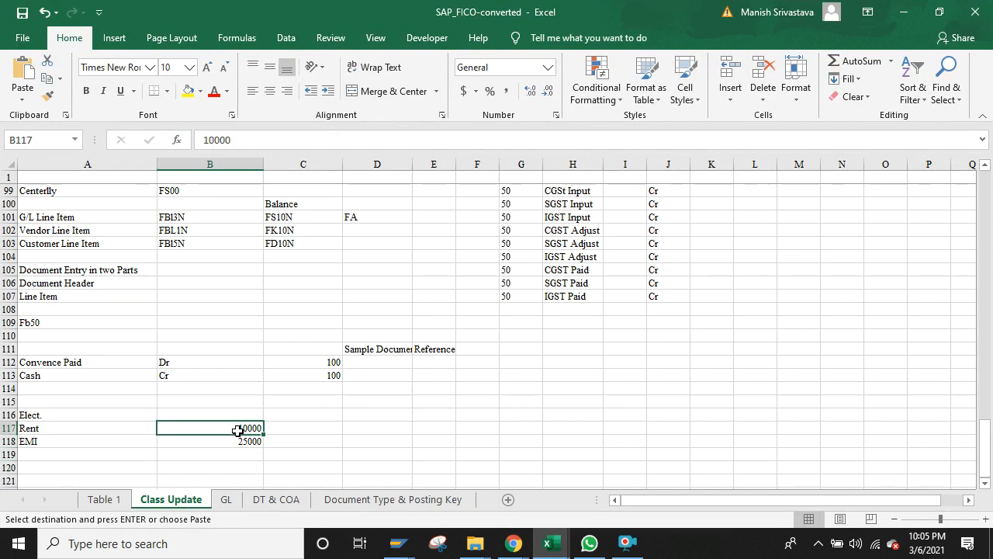
key("shift+Down")
Step: Step around the Rent and EMI cells, then bring back the account 400040 line item display
key("Down")
key("Down")
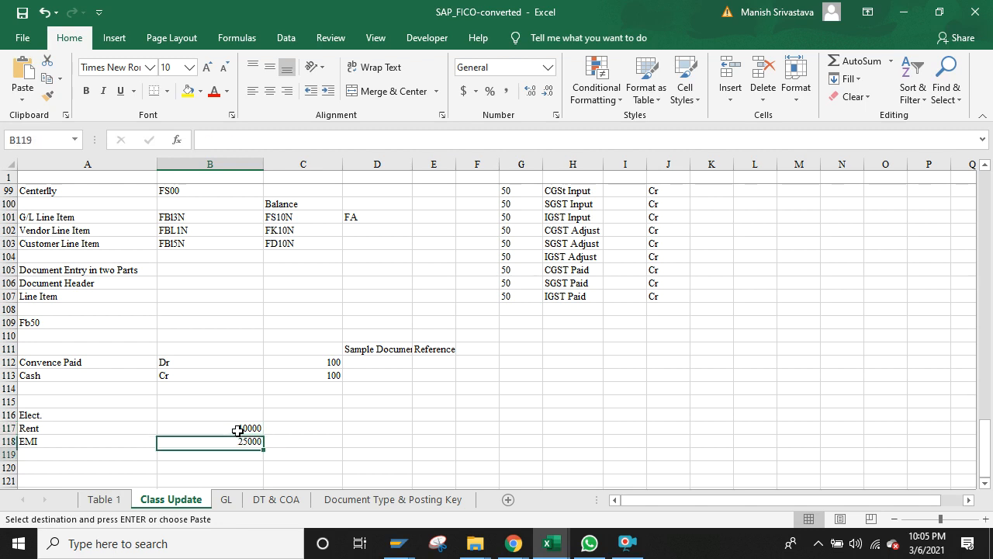
key("Up")
key("Up")
key("Right")
key("Left")
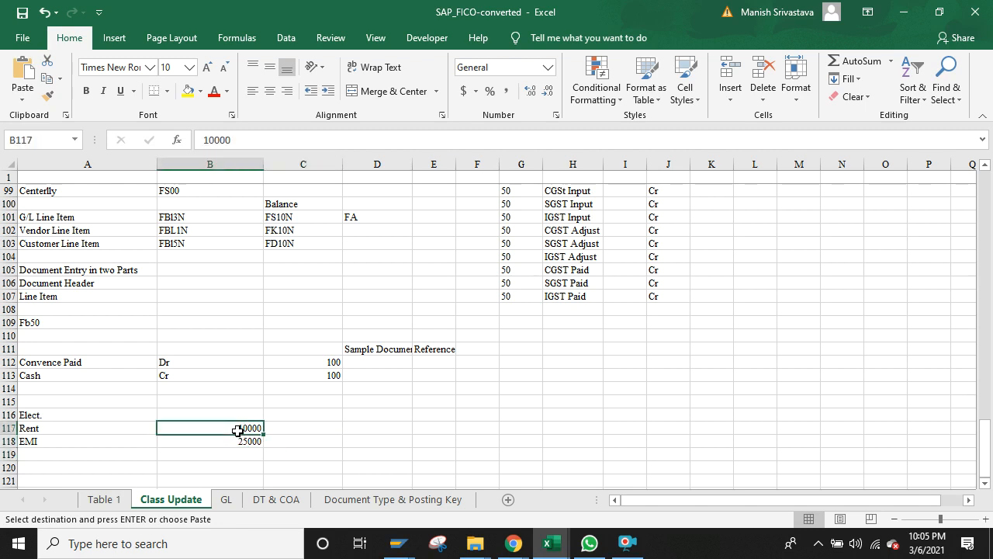
key("Left")
key("Right")
key("Left")
key("Right")
key("Down")
key("Up")
key("Left")
key("Right")
key("Down")
key("Down")
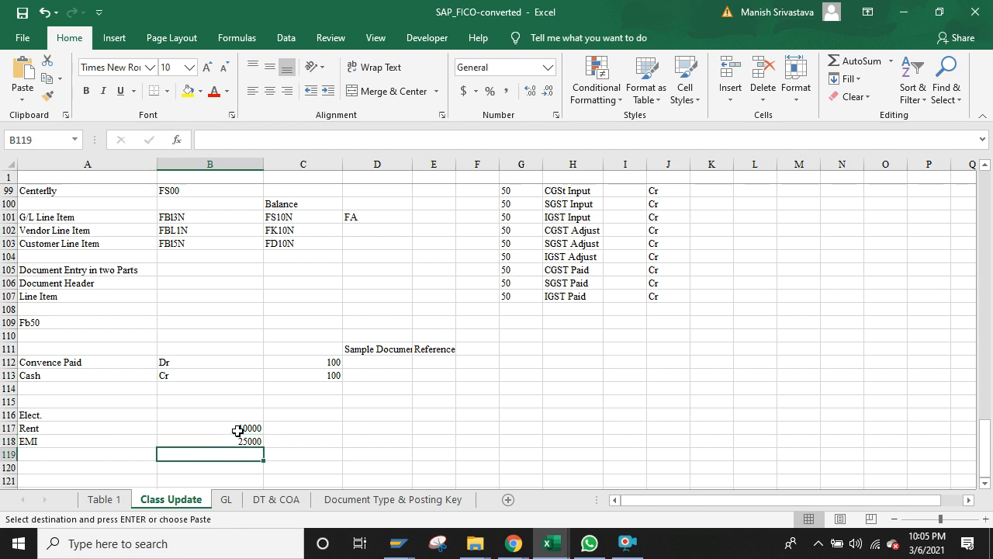
key("Up")
key("Down")
key("Up")
key("Up")
key("Down")
key("Down")
key("Down")
key("Down")
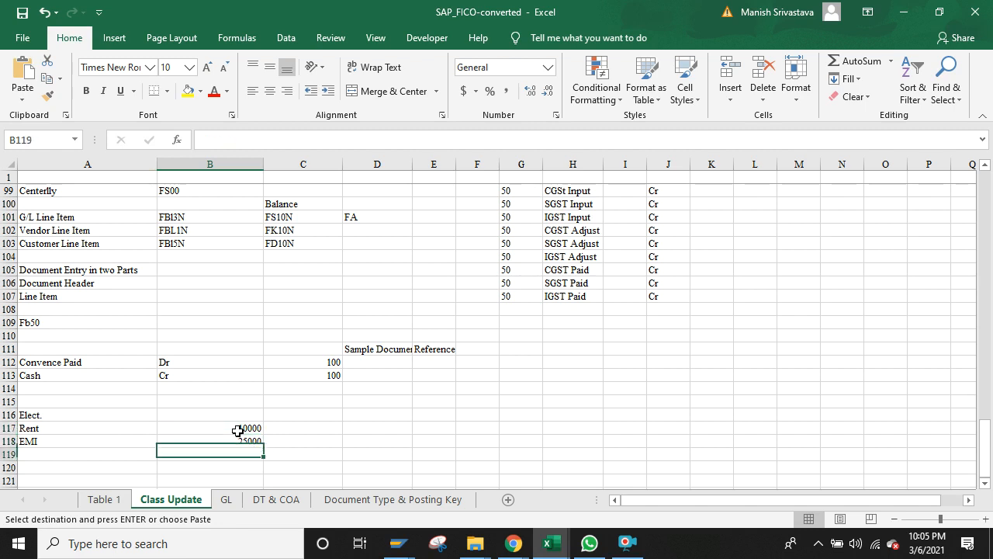
key("Up")
key("Up")
key("Up")
key("Up")
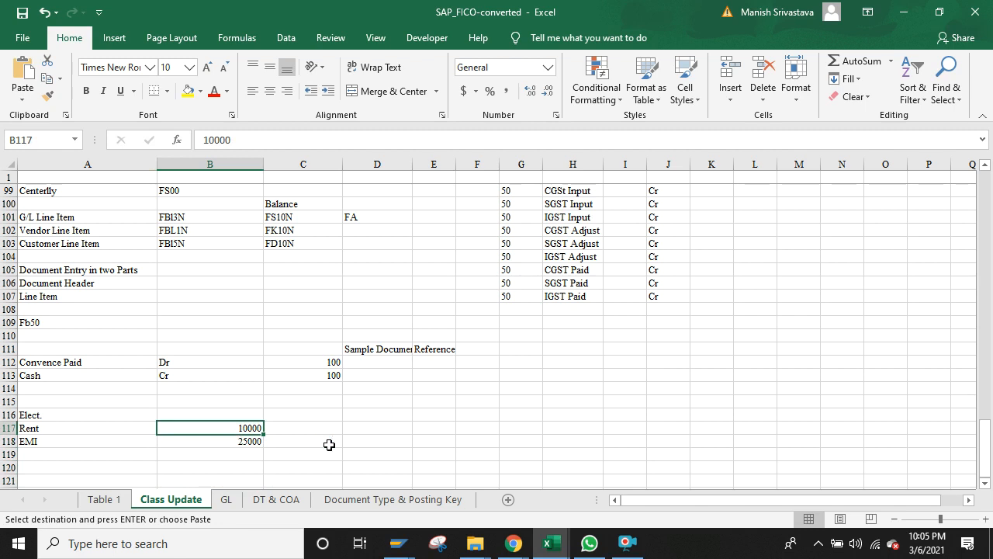
mouse_move(398, 548)
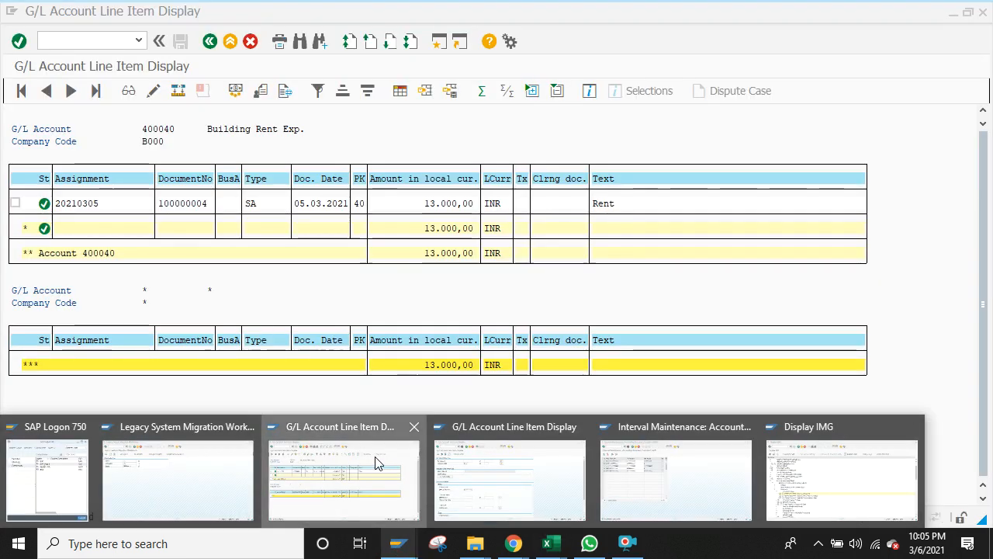
left_click(377, 461)
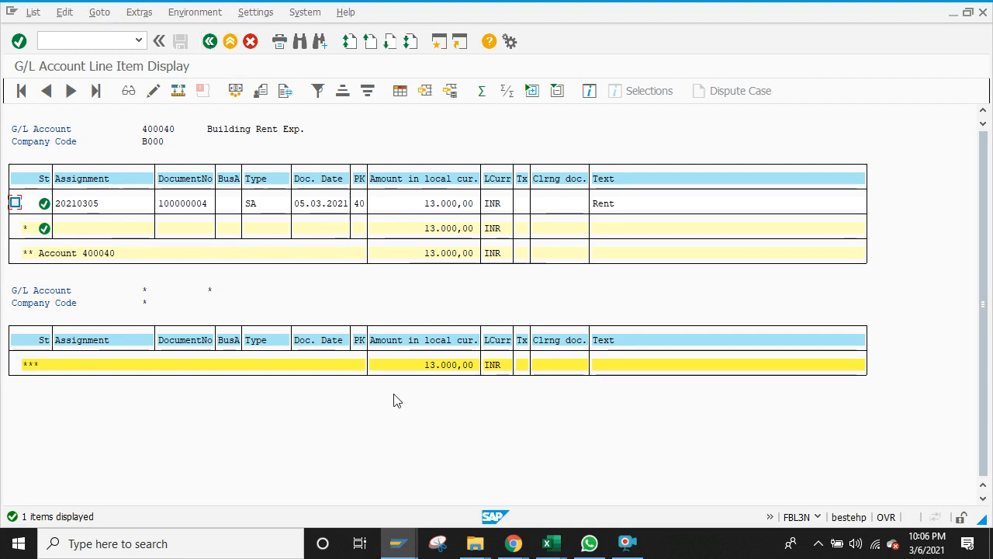
mouse_move(543, 541)
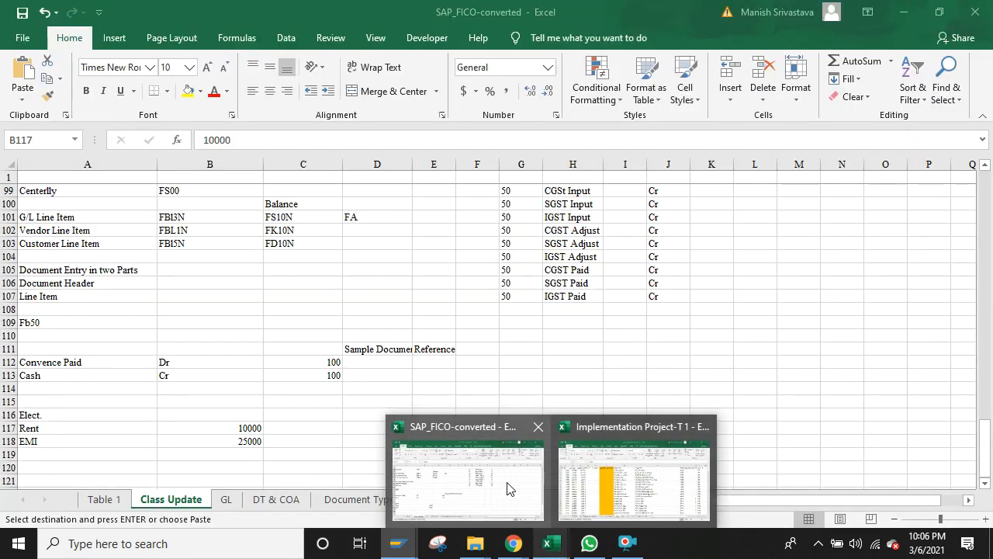
left_click(510, 488)
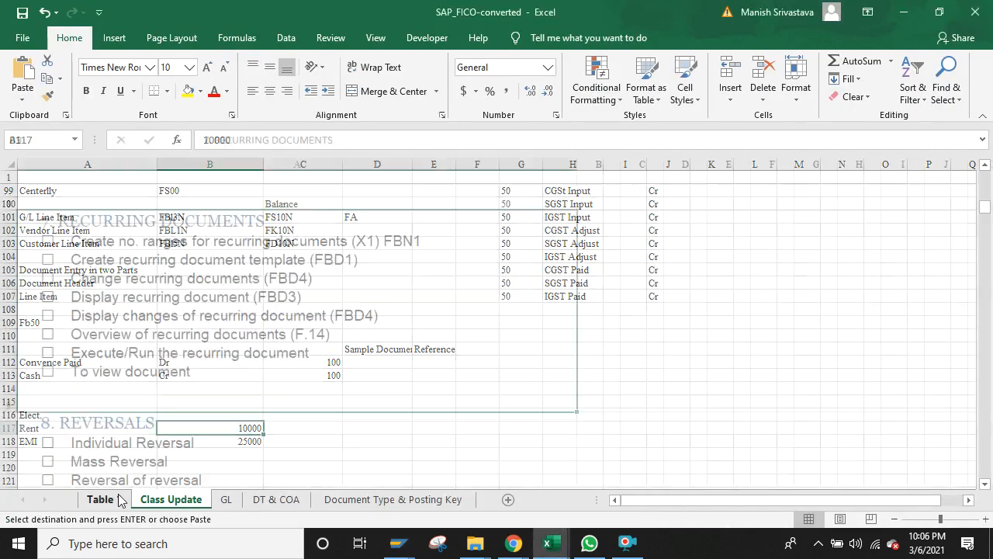
left_click(118, 500)
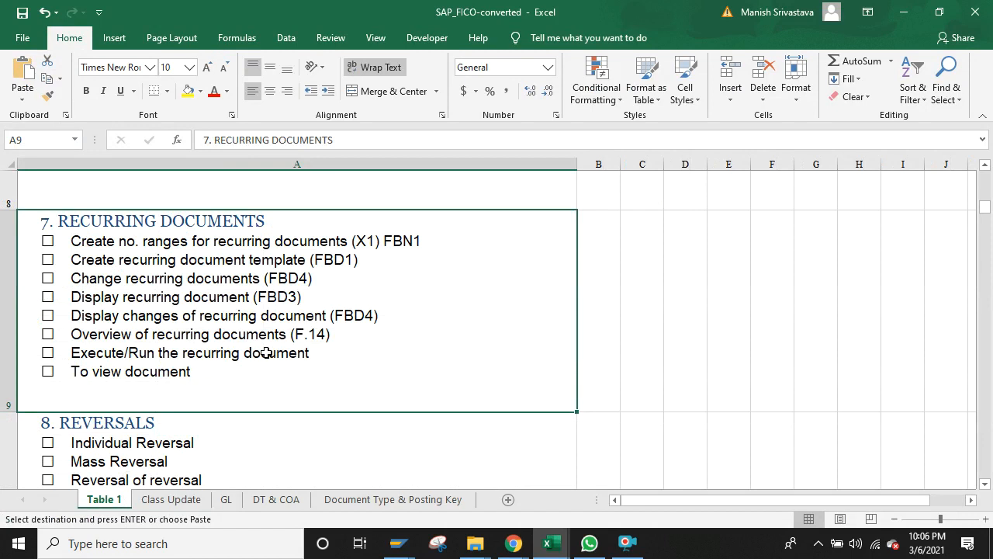
key("Up")
key("Up")
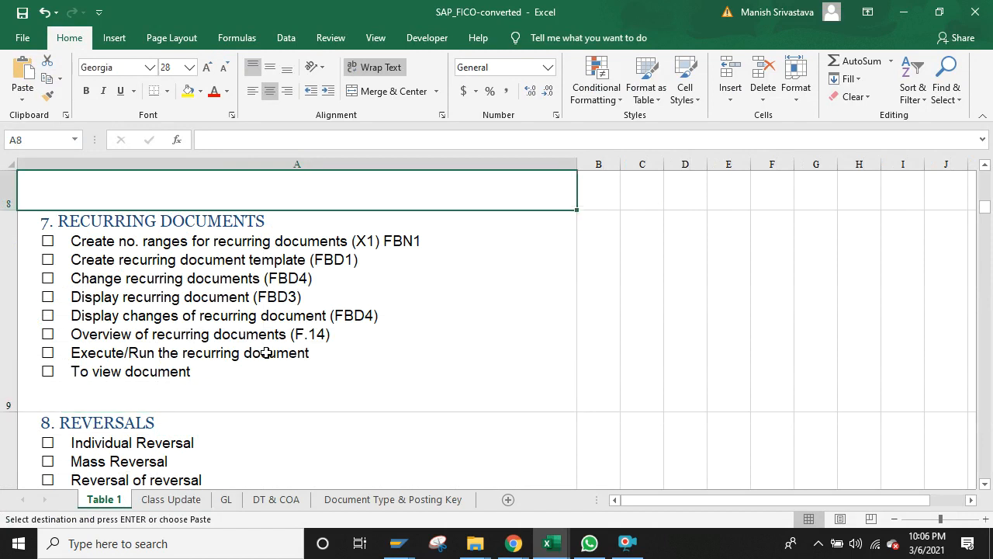
key("Up")
key("Up")
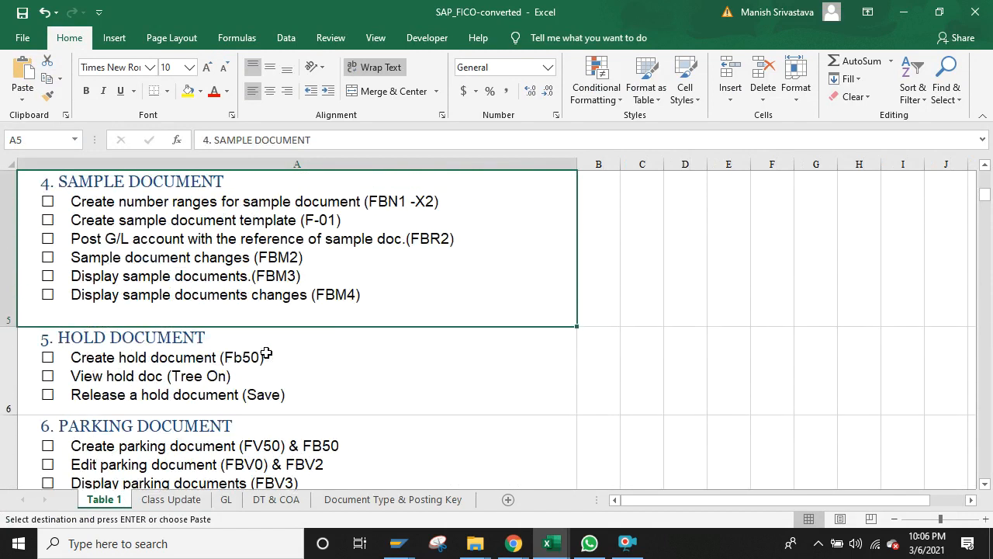
key("Down")
key("Down")
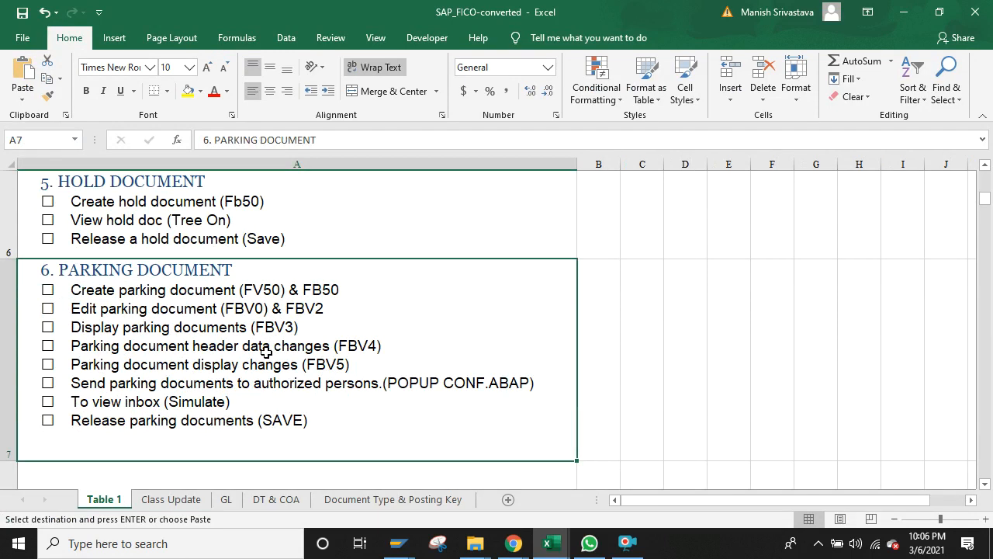
left_click(619, 228)
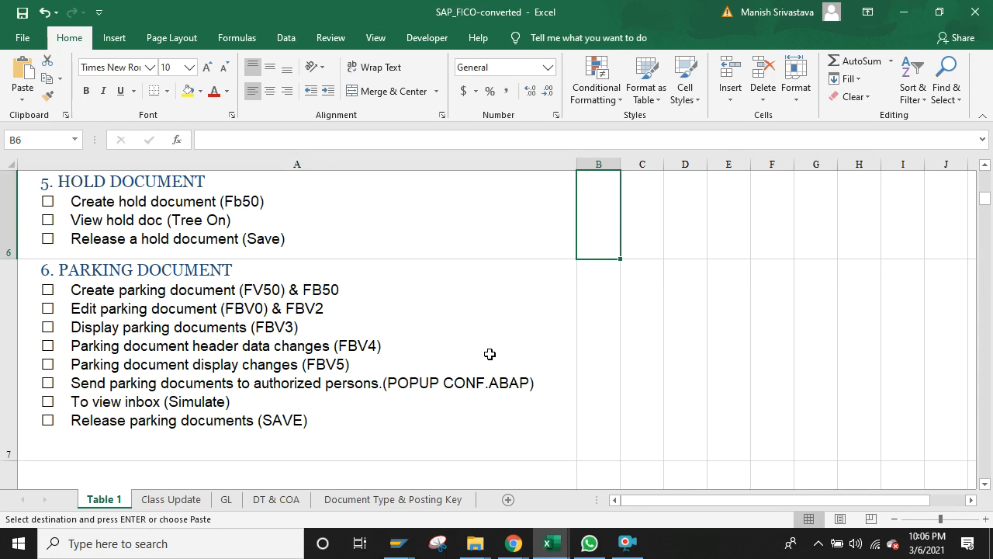
left_click(150, 194)
scroll(149, 194, "up", 1)
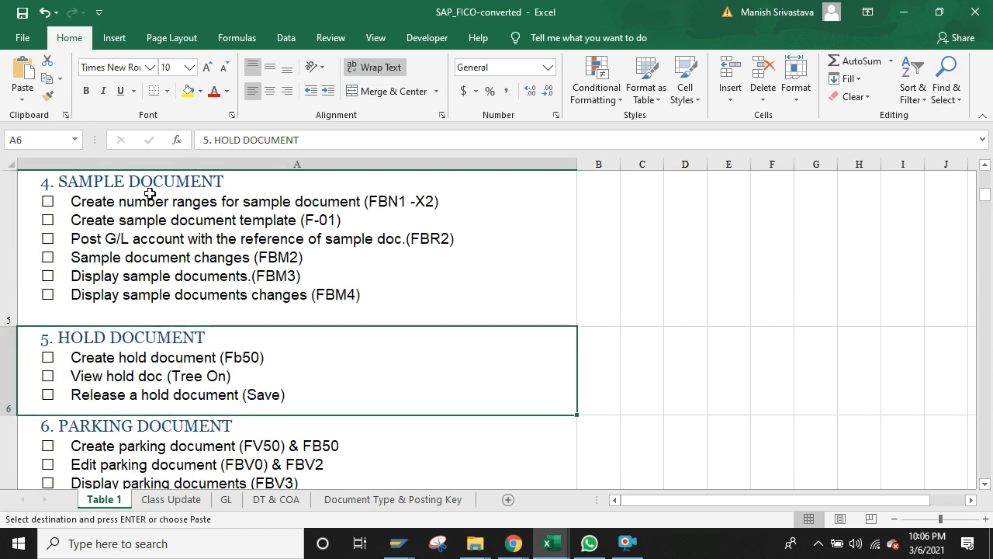
key("Down")
key("Up")
scroll(150, 194, "up", 1)
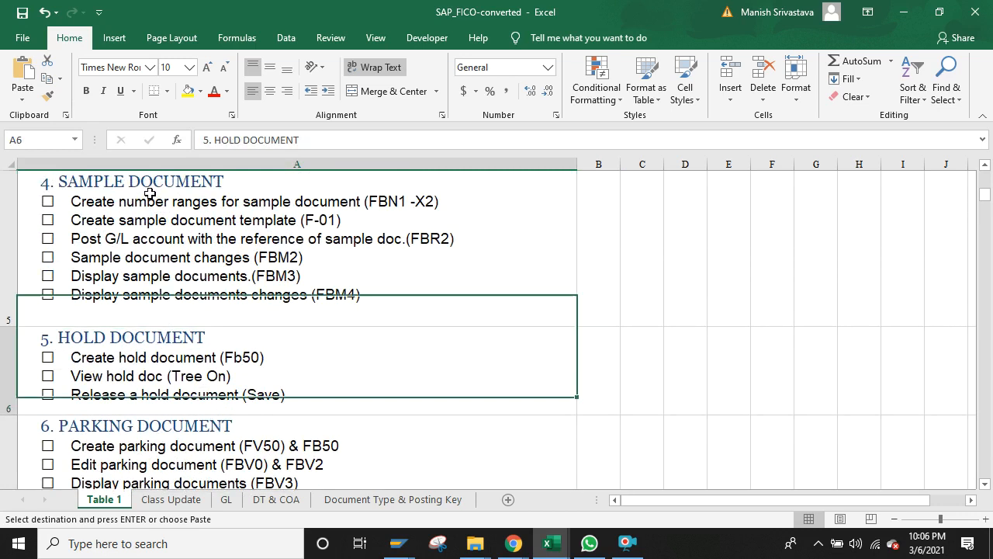
key("Down")
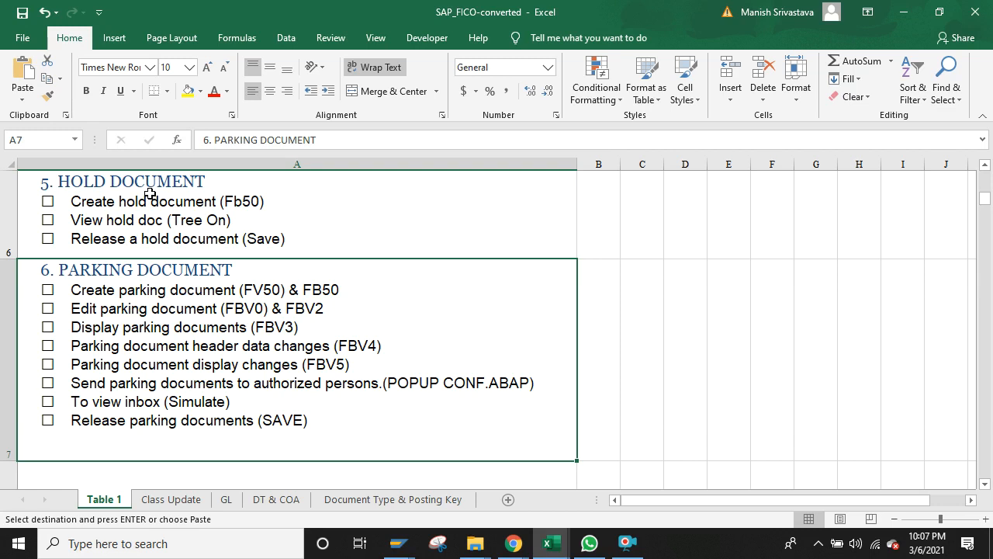
key("Down")
key("Up")
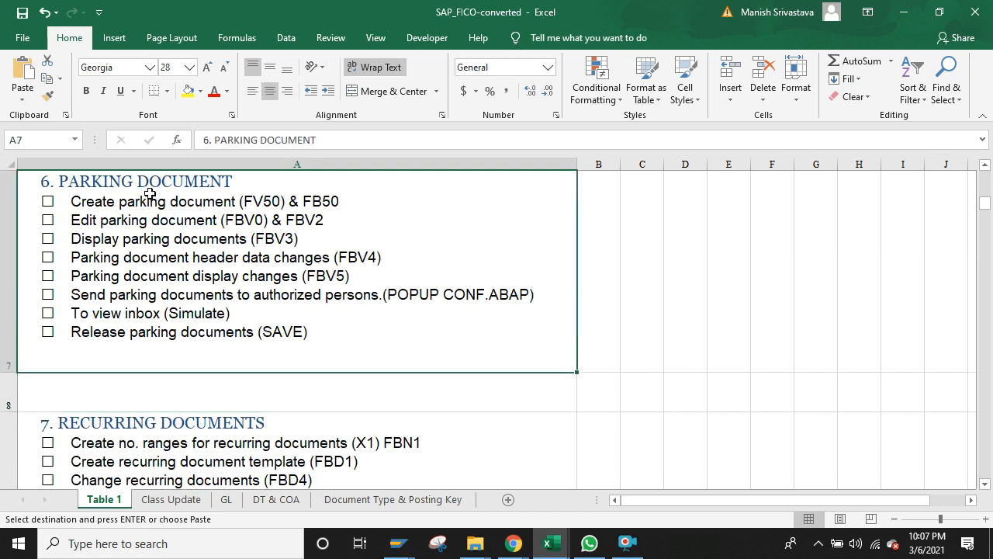
key("Up")
key("Down")
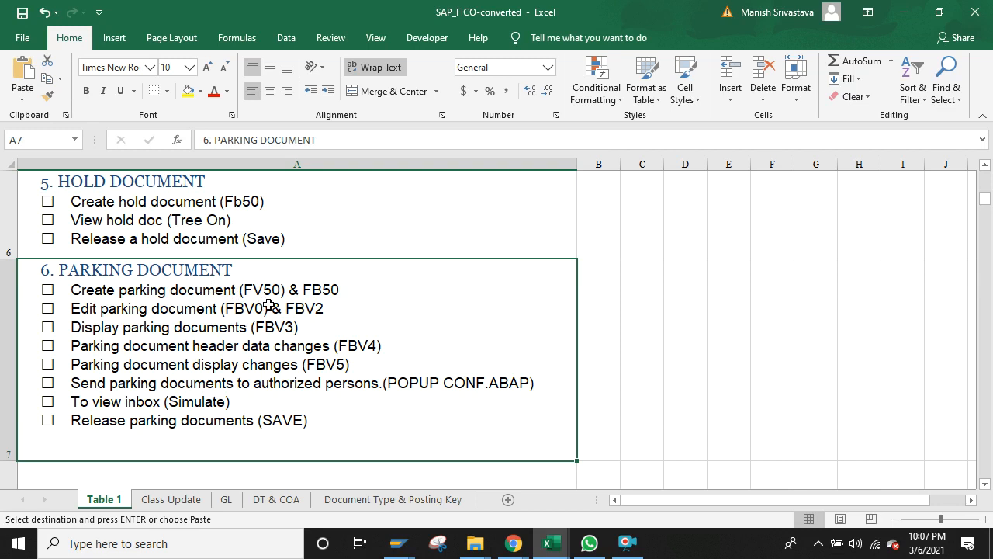
left_click(229, 218)
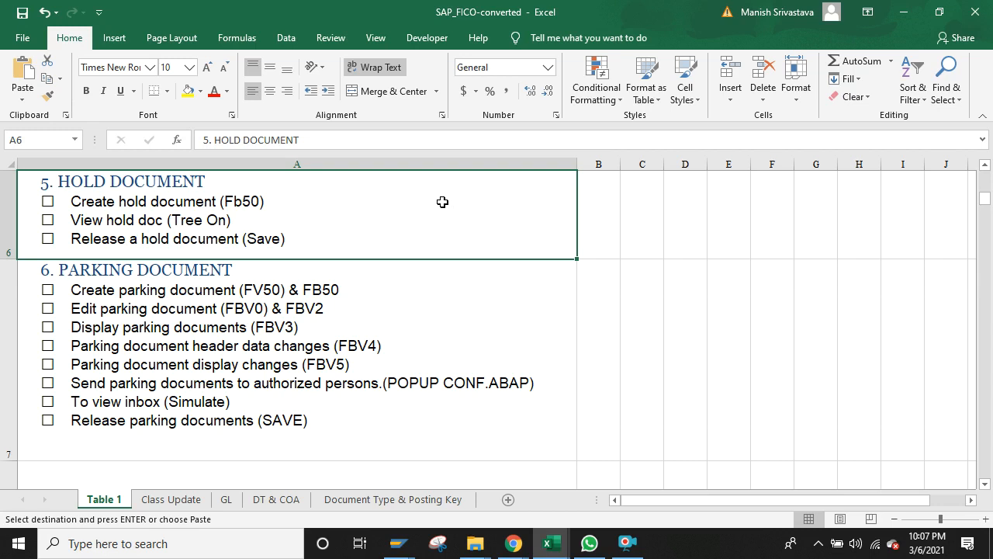
left_click(607, 218)
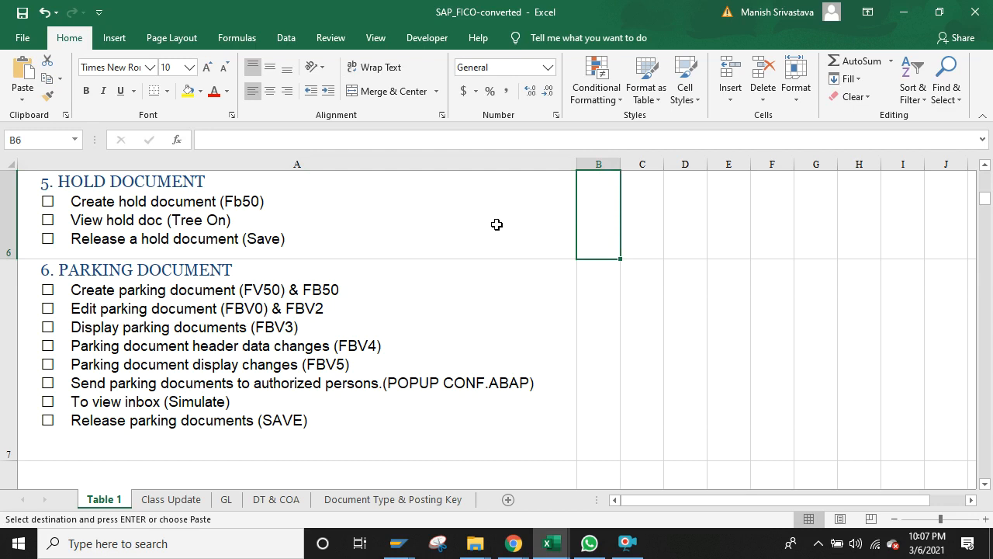
left_click(166, 183)
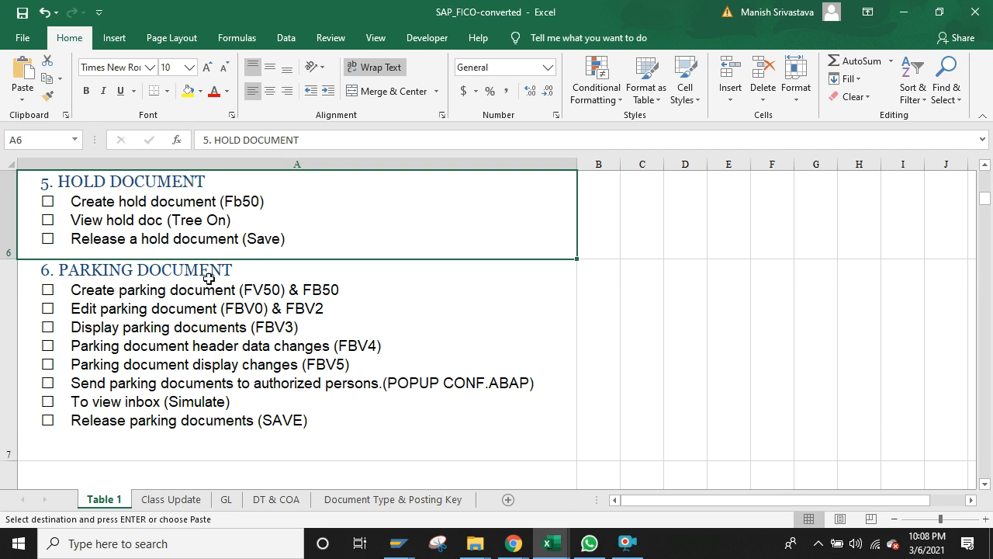
left_click(397, 544)
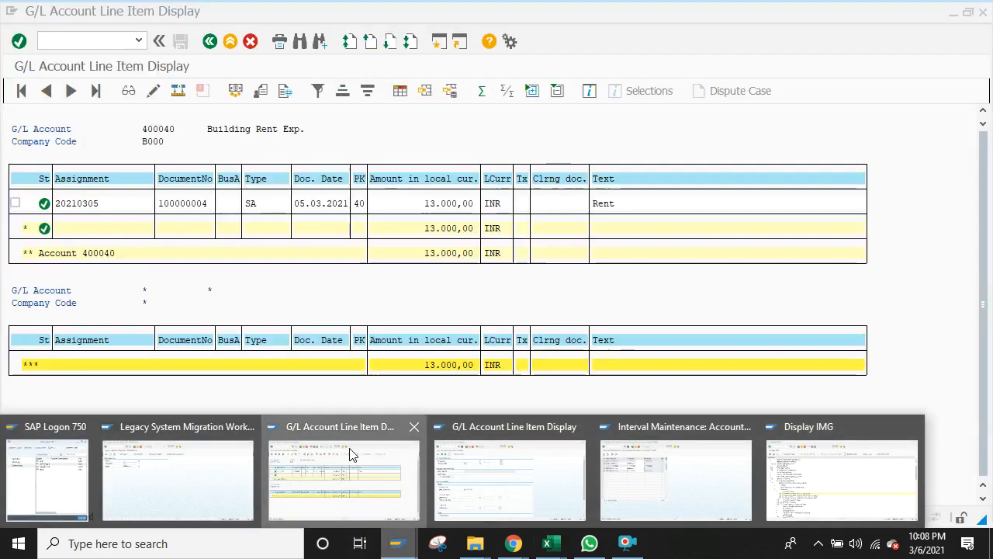
Step: Go back to the FBL3N selection for account 400040, tick Parked items, and return to Excel
left_click(351, 454)
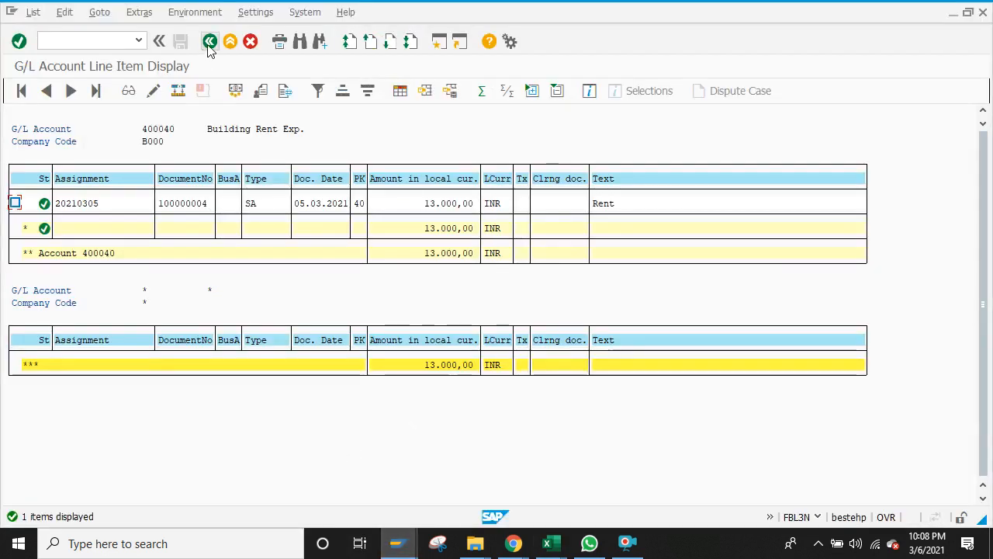
left_click(208, 42)
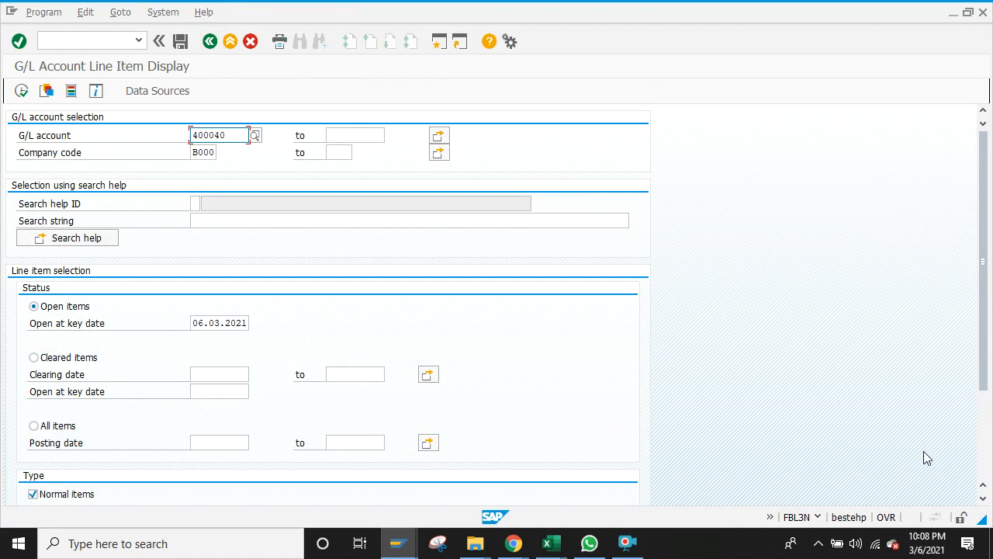
left_click(983, 446)
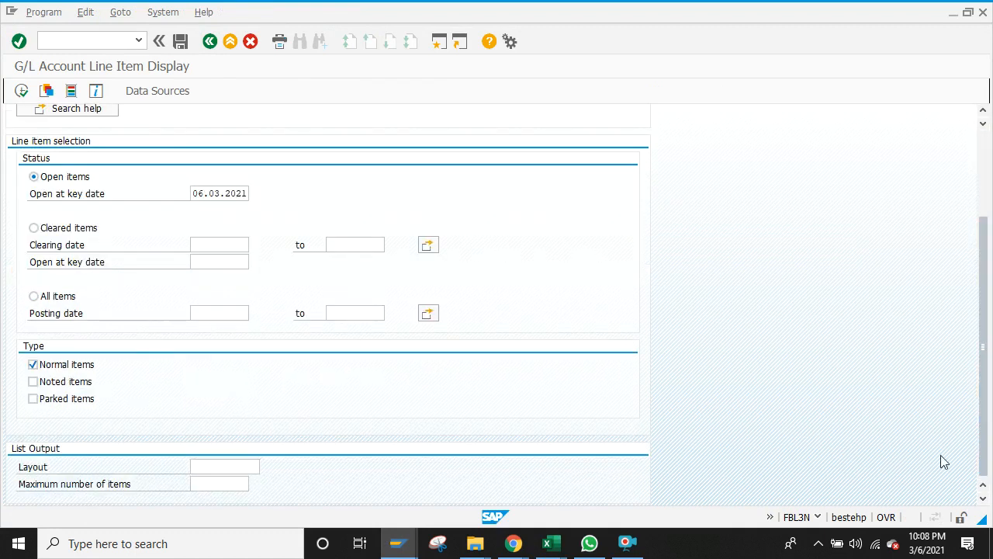
left_click(75, 403)
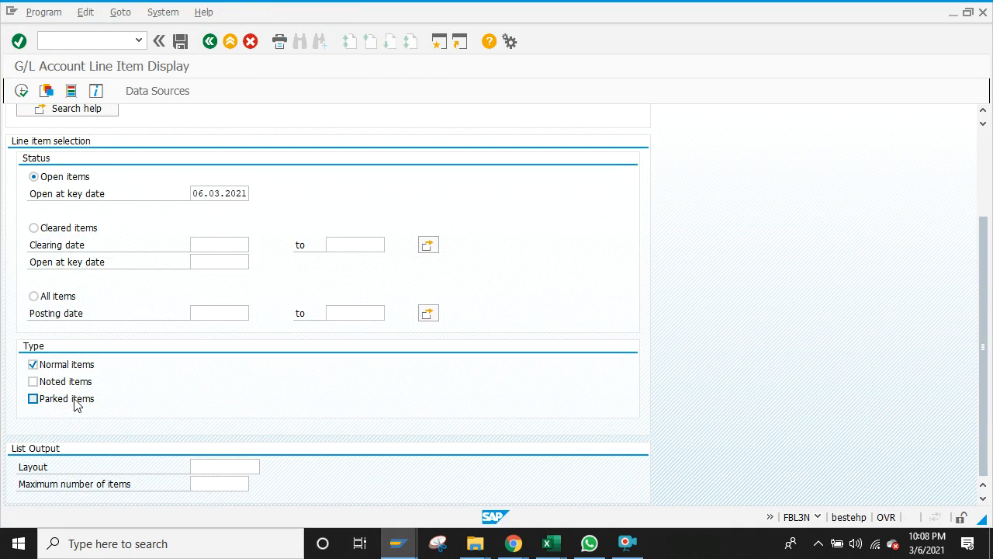
left_click(33, 401)
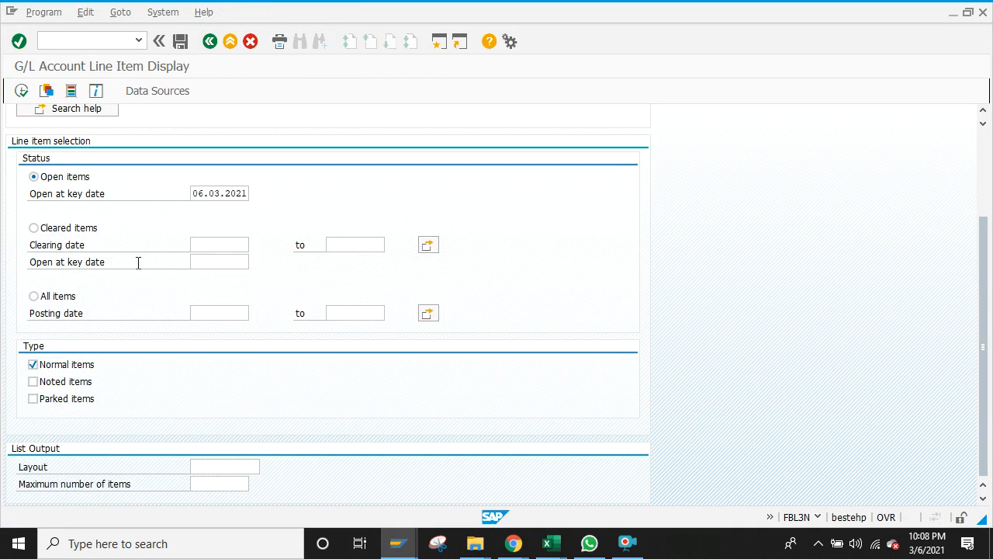
left_click(986, 170)
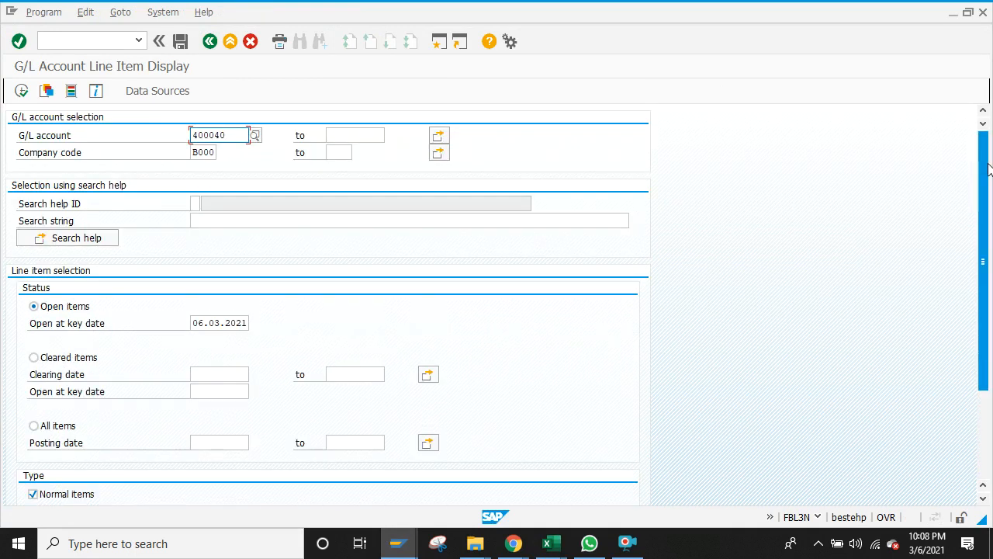
left_click(986, 423)
left_click(41, 402)
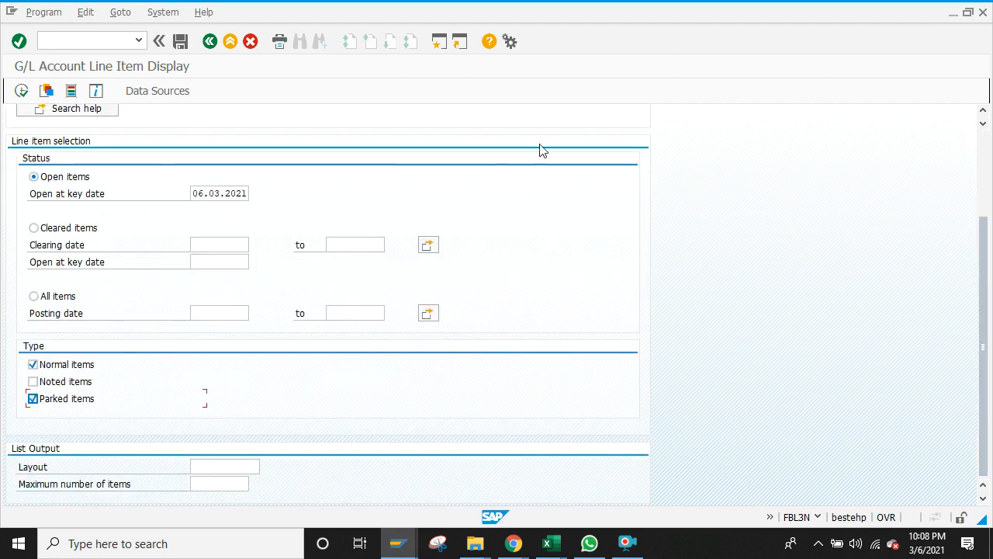
key("alt+Tab")
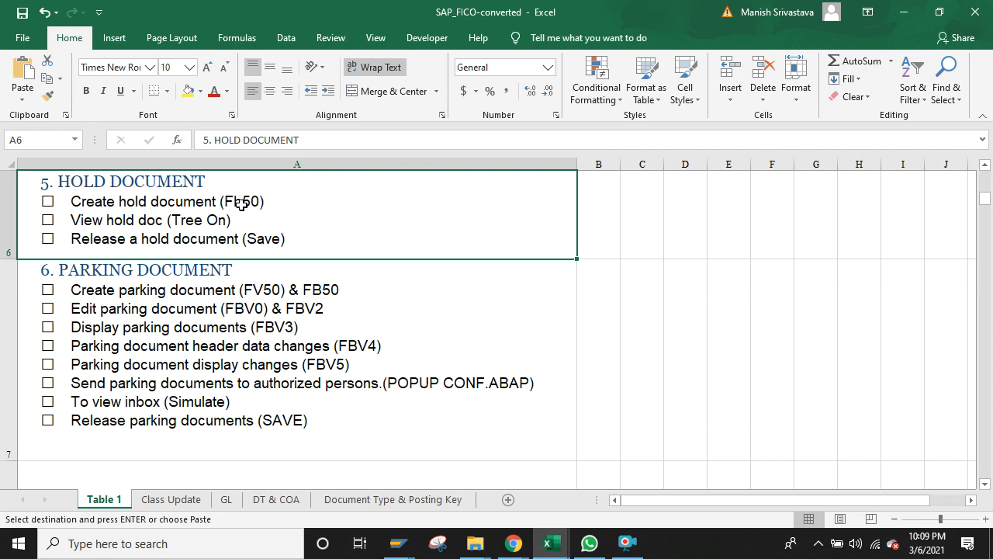
left_click(543, 543)
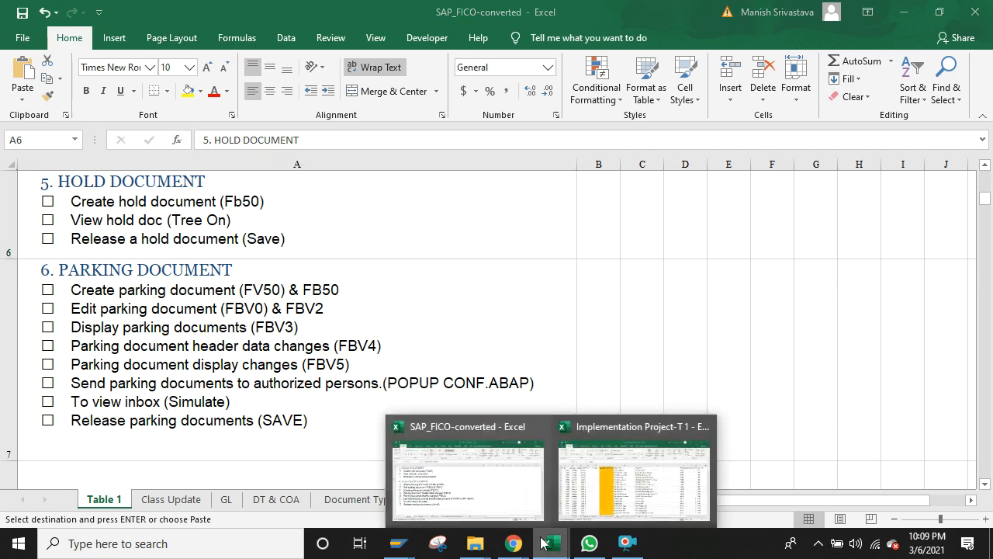
Step: On the Class Update sheet, review the Convence Paid Dr 100 and Cash Cr 100 entries
left_click(471, 496)
left_click(184, 500)
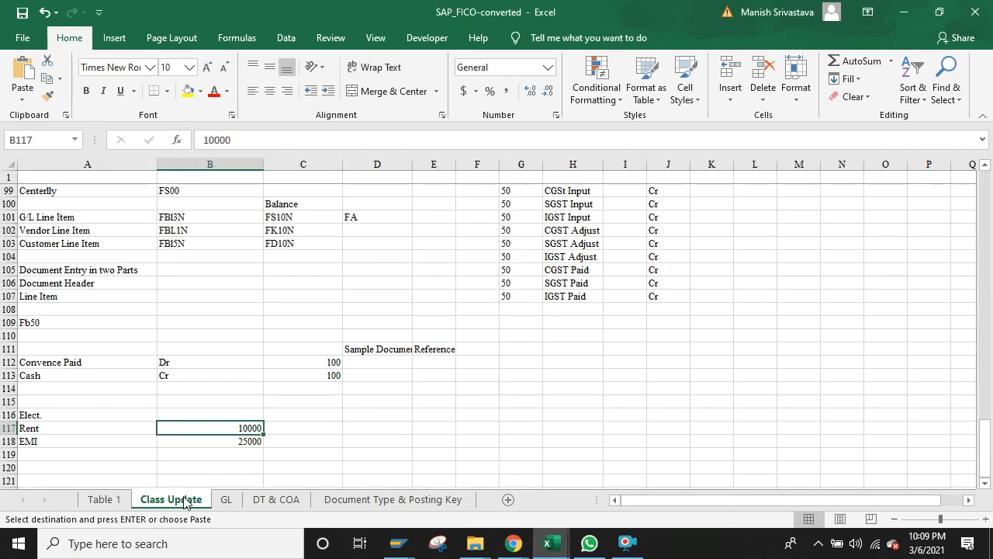
left_click(44, 431)
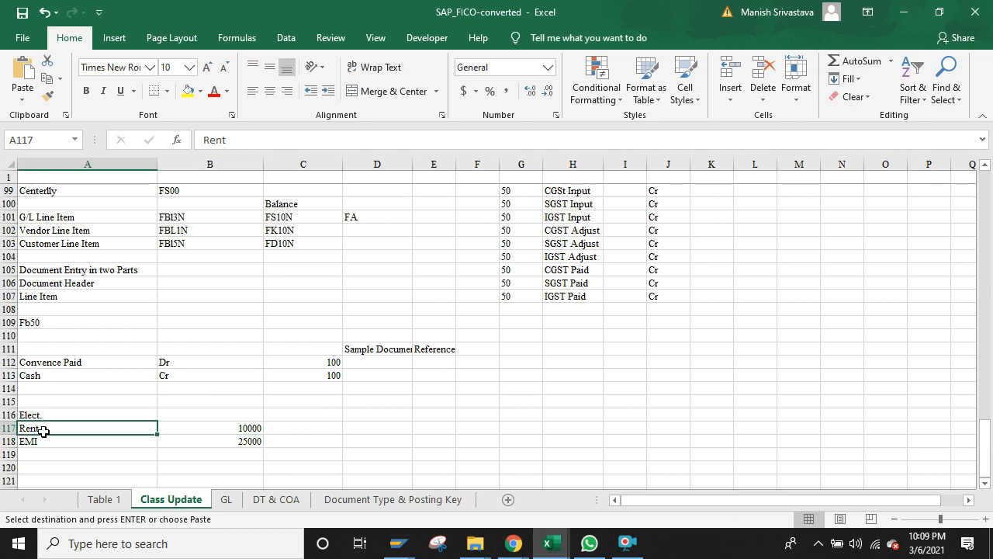
key("Up")
key("Up")
key("Up")
key("Up")
key("Right")
key("Up")
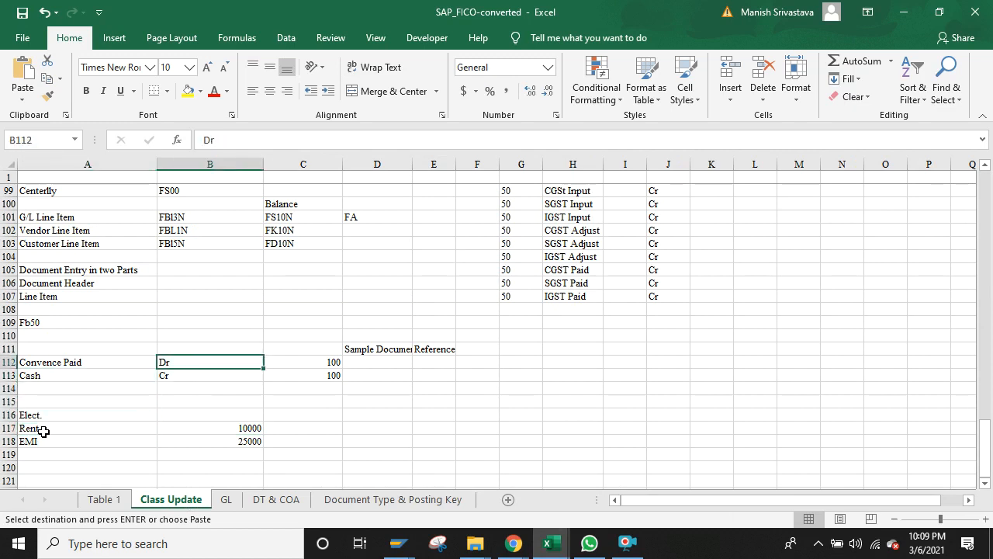
key("Left")
key("Down")
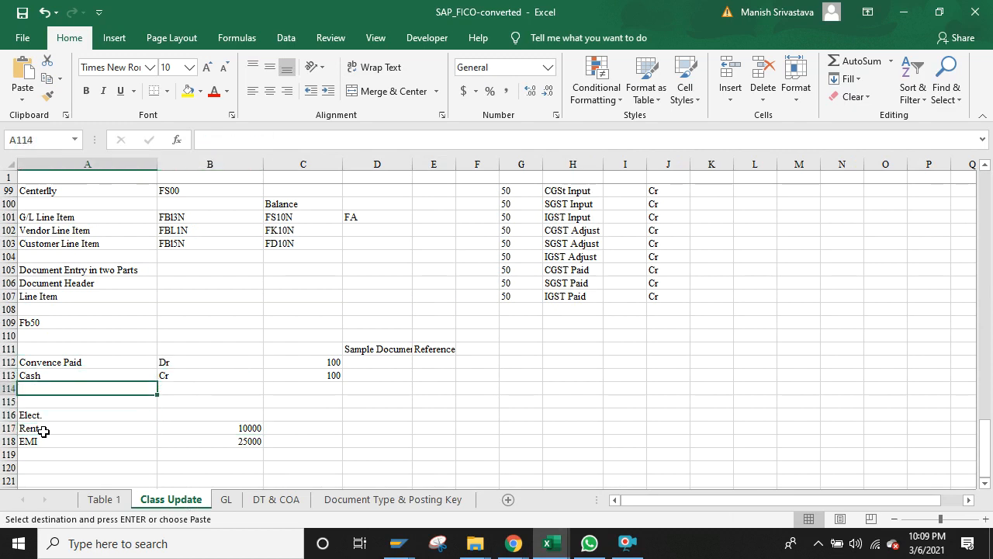
key("Right")
key("Right")
key("Up")
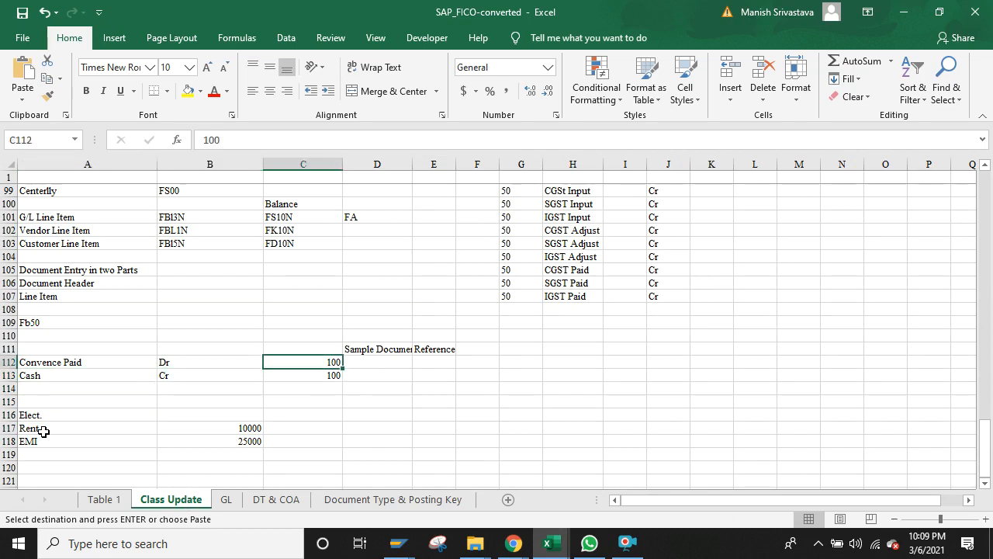
key("Down")
key("Up")
key("Down")
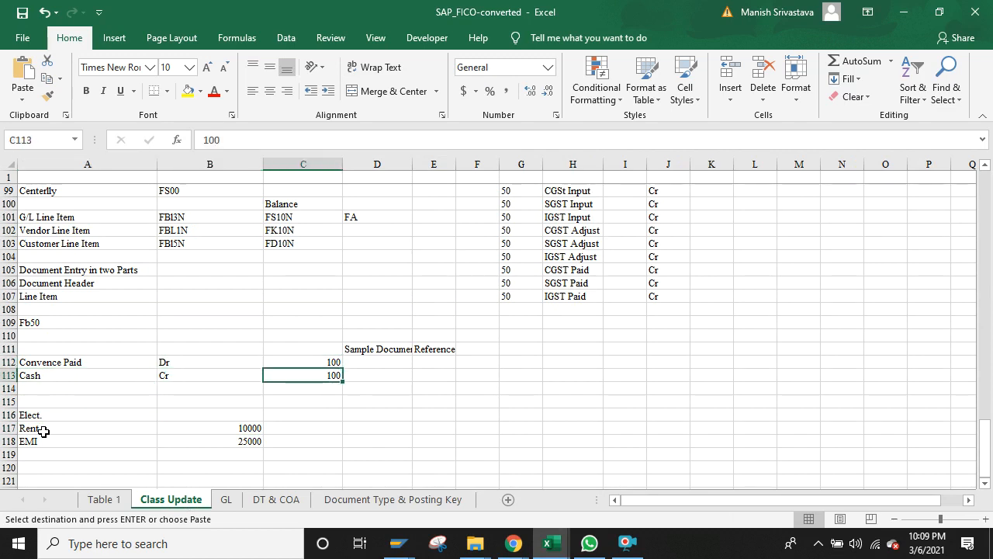
key("Left")
key("Left")
key("Up")
key("Up")
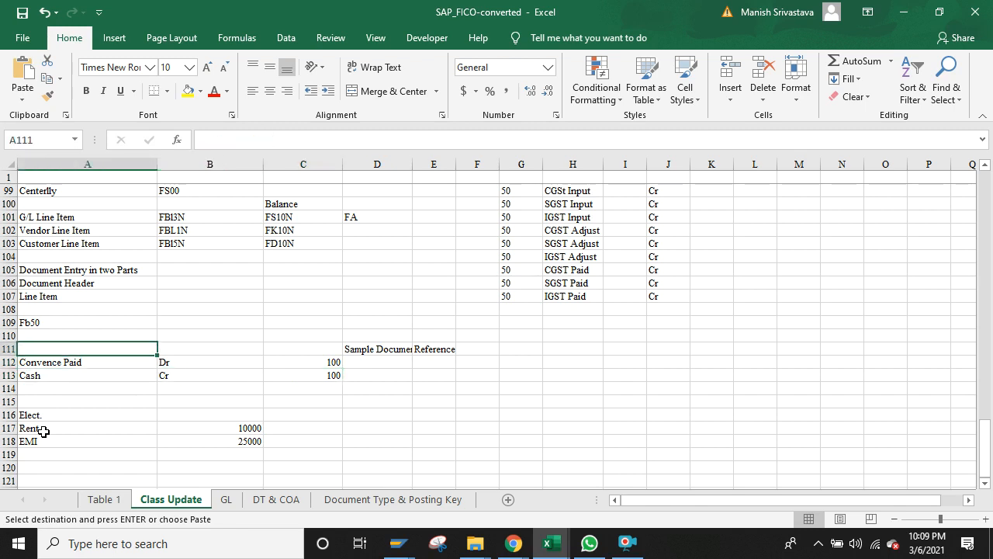
Step: Label cell A111 as 'Hold' above the Convence Paid and Cash entries
type("Hold")
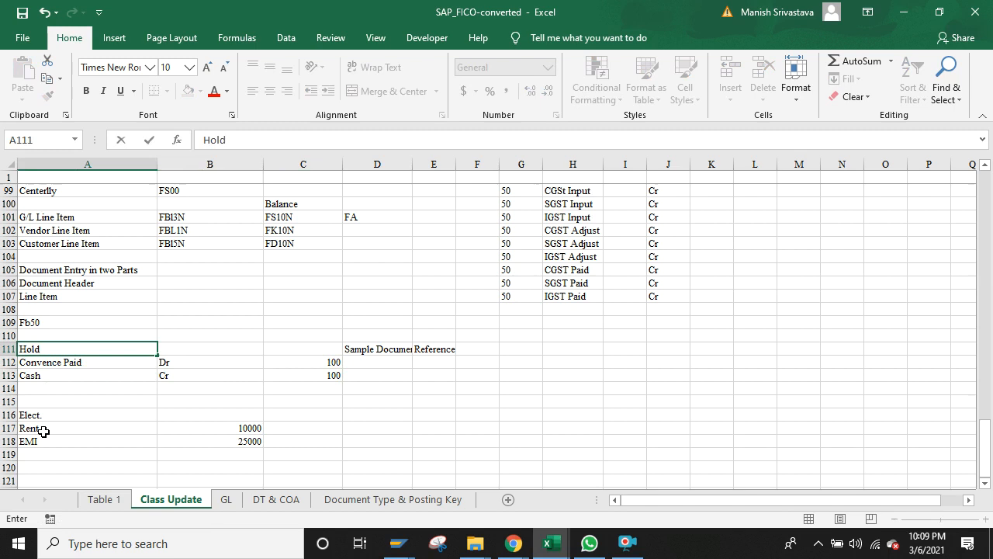
key("Return")
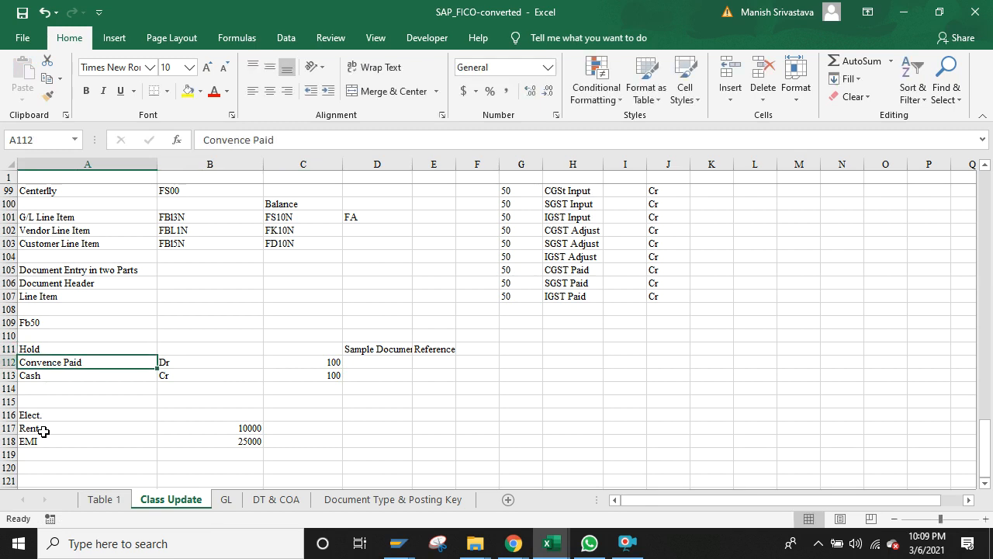
key("Up")
key("Down")
key("Right")
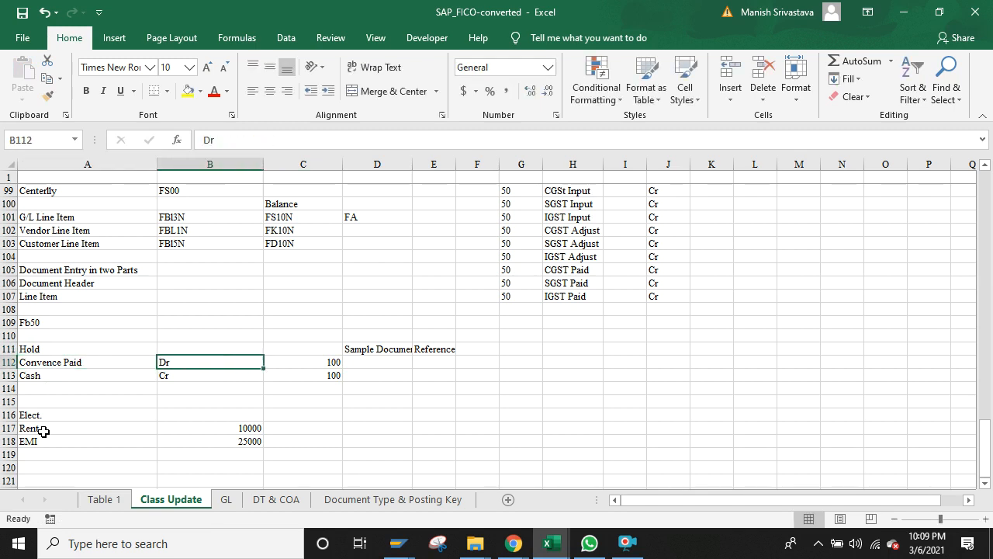
key("Up")
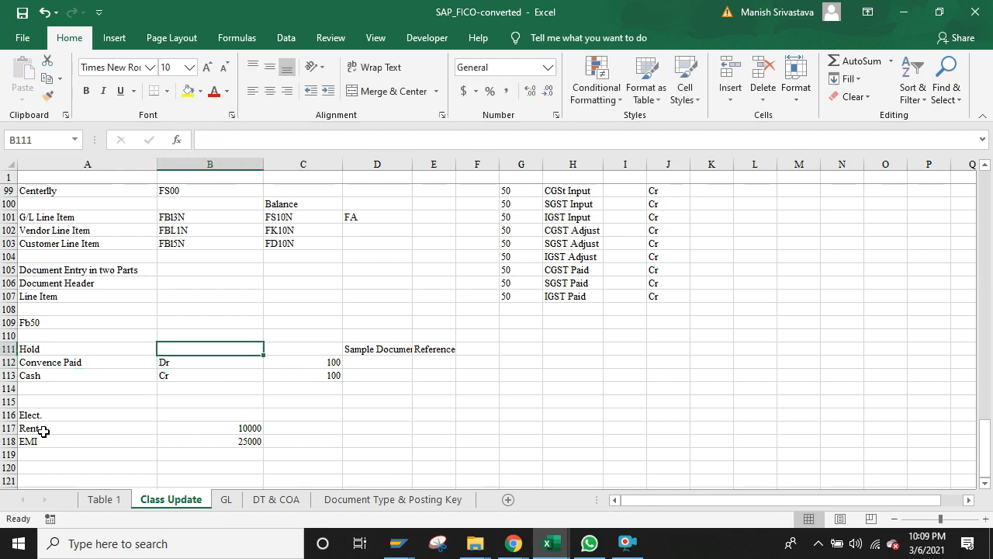
key("Down")
Step: Check the Convence Paid row across the Sample Document and Reference columns, ending at A121
key("Right")
key("Right")
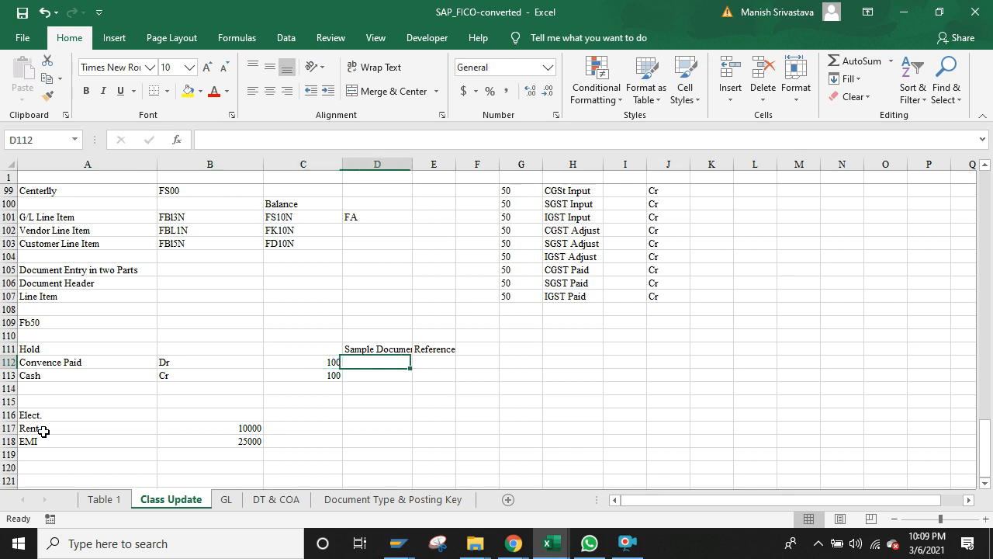
key("Right")
key("Left")
key("Left")
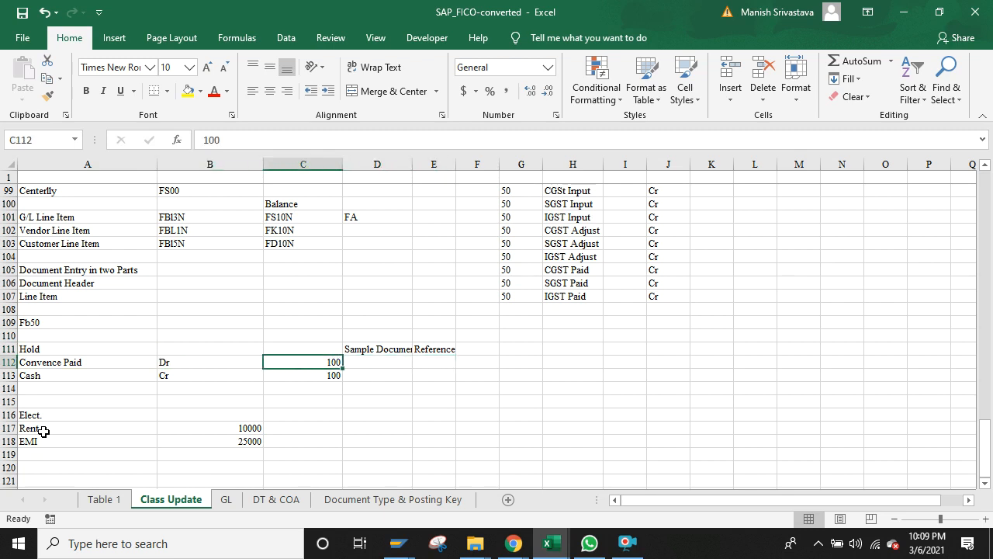
key("Right")
key("Left")
key("Left")
key("Left")
key("Right")
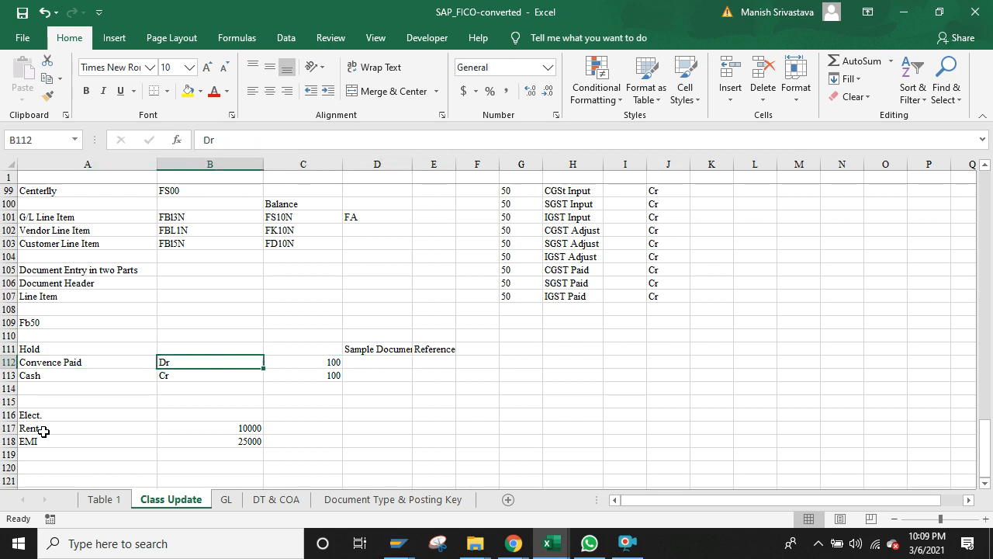
key("Right")
key("Right")
key("Left")
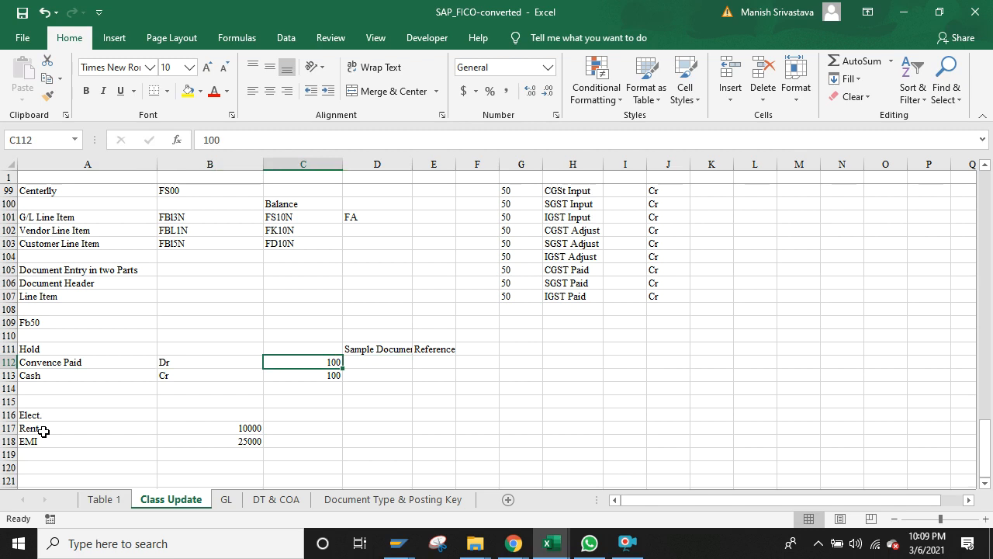
key("Right")
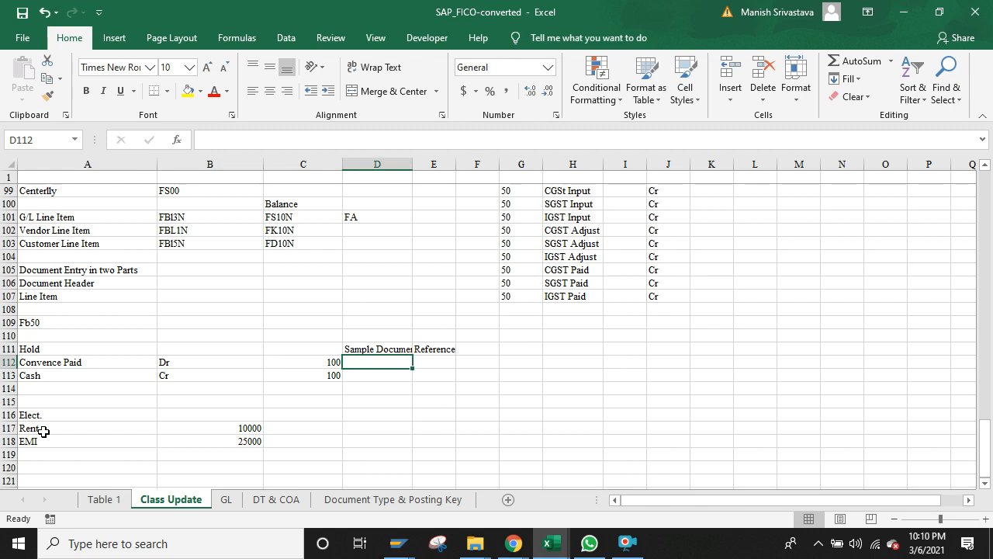
key("Left")
key("Up")
key("Left")
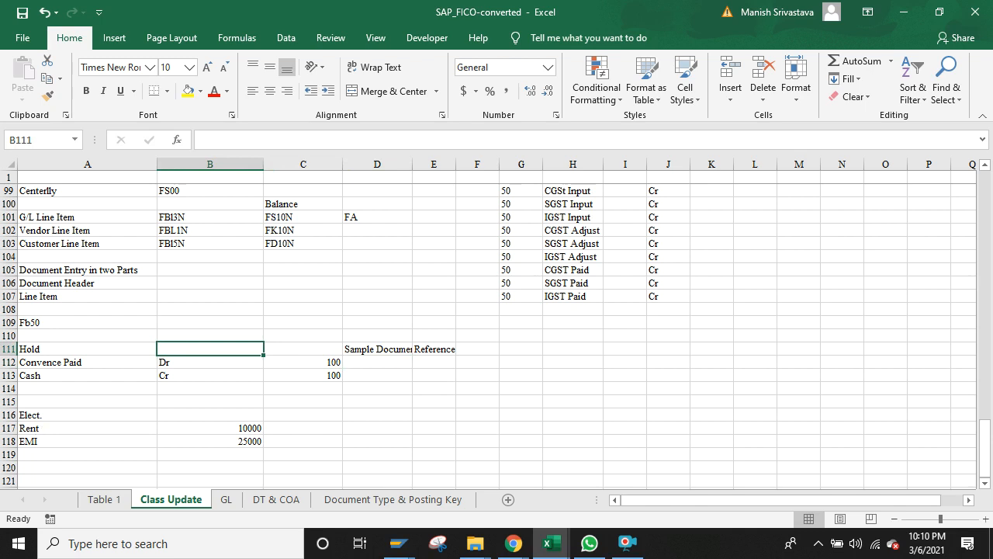
left_click(33, 348)
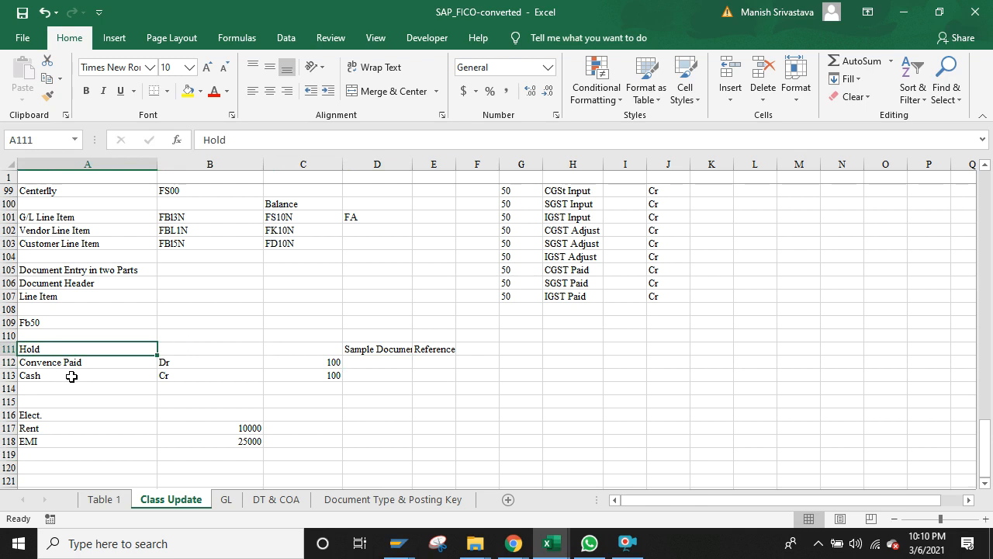
key("Down")
key("Down")
key("Down")
key("Down")
key("Down")
key("Down")
key("Down")
key("Down")
key("Down")
key("Down")
key("Down")
key("Down")
key("Up")
key("Up")
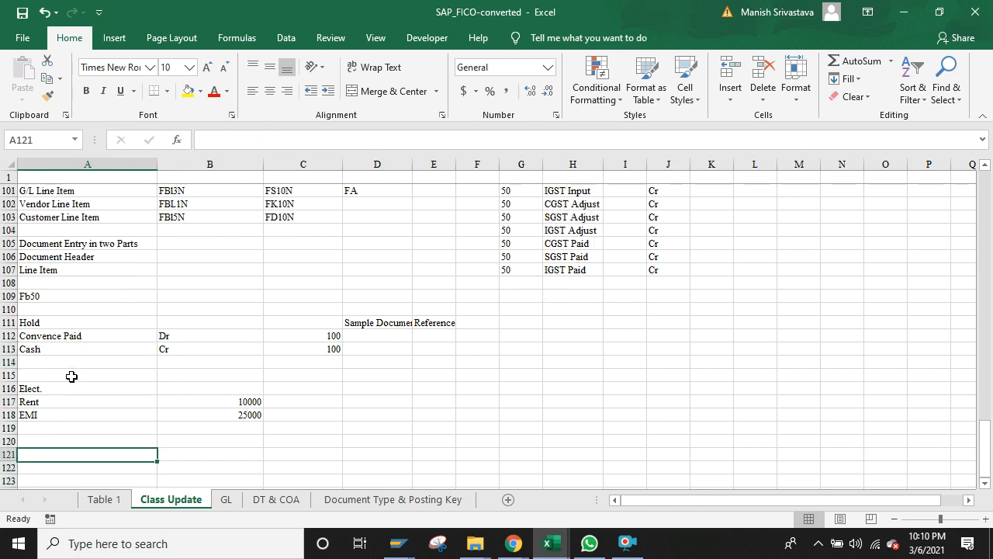
Step: Enter document numbers 100000001, 100000002 and 100000003 in cells A121:A123
type("10000000")
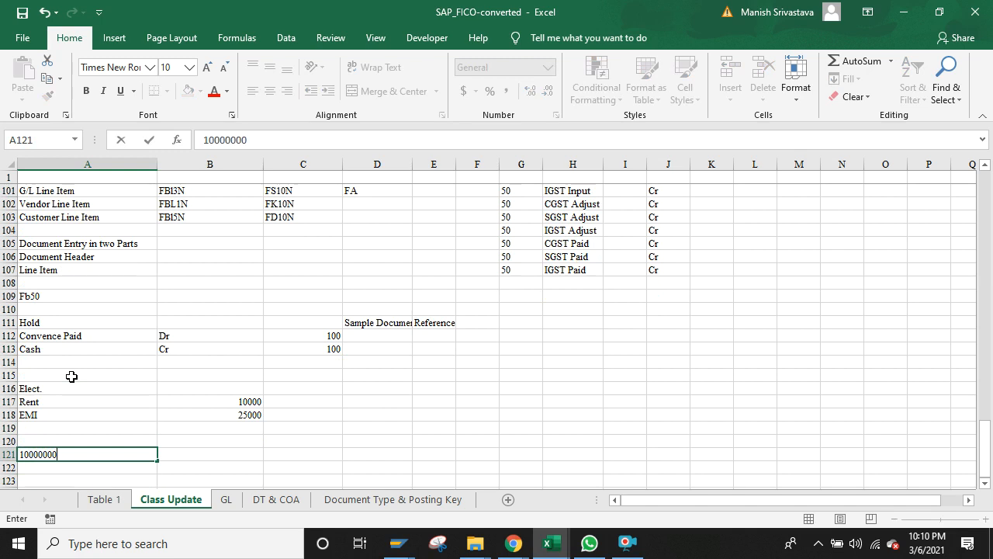
type("1")
key("Return")
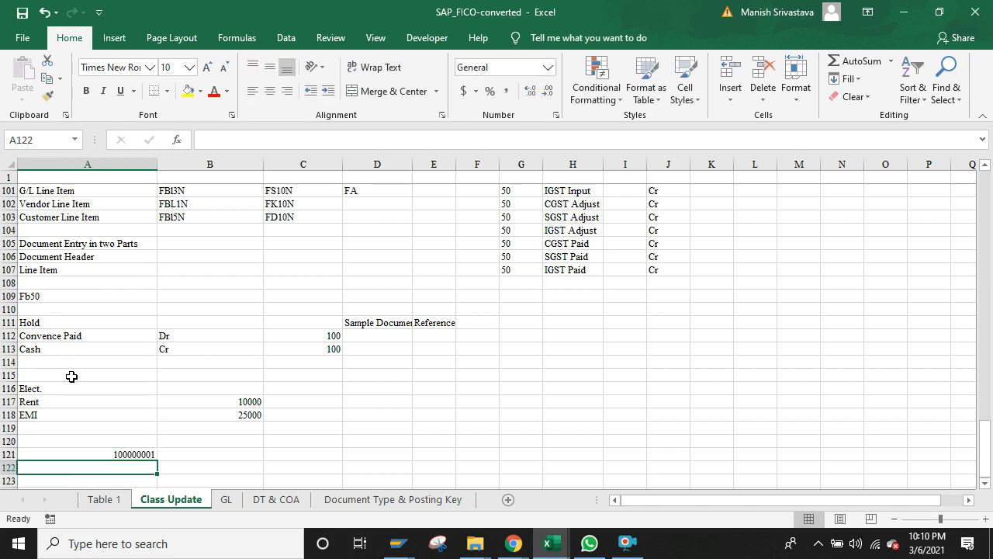
type("1000000")
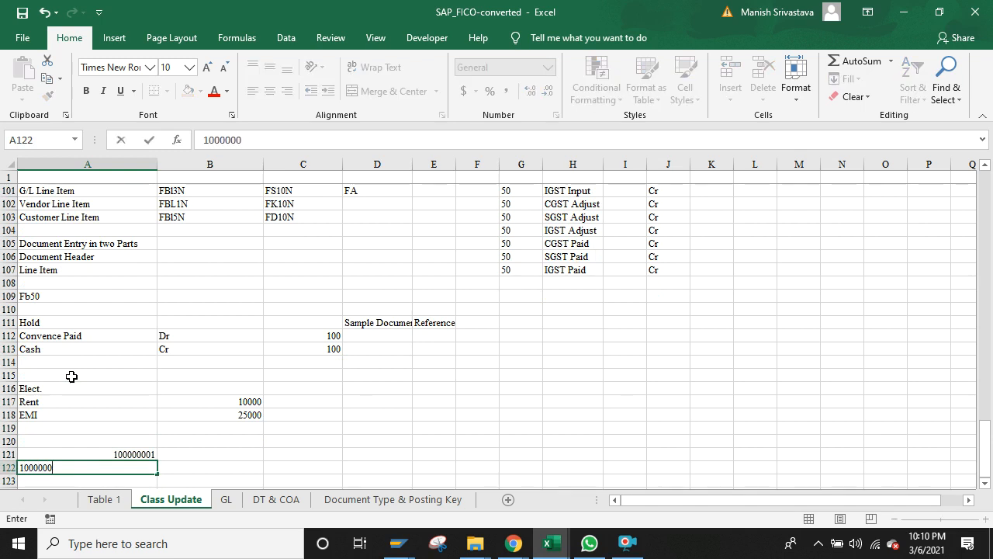
type("02")
key("Return")
key("Up")
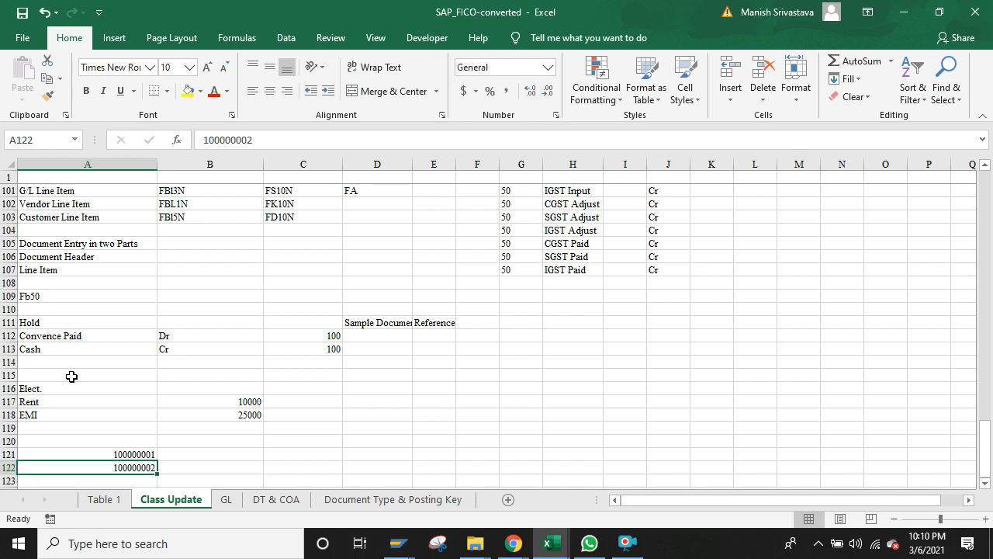
key("Down")
type("1000000")
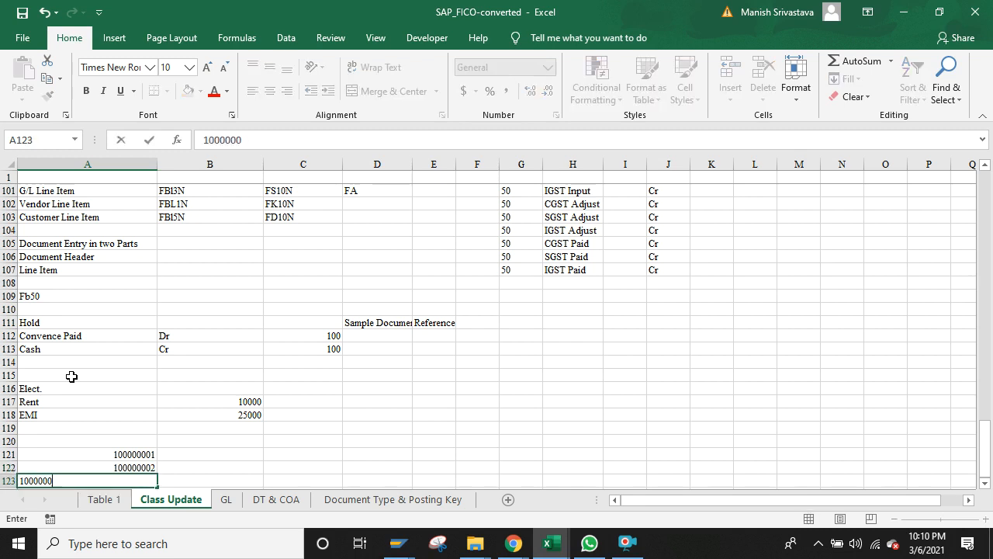
type("03")
key("Return")
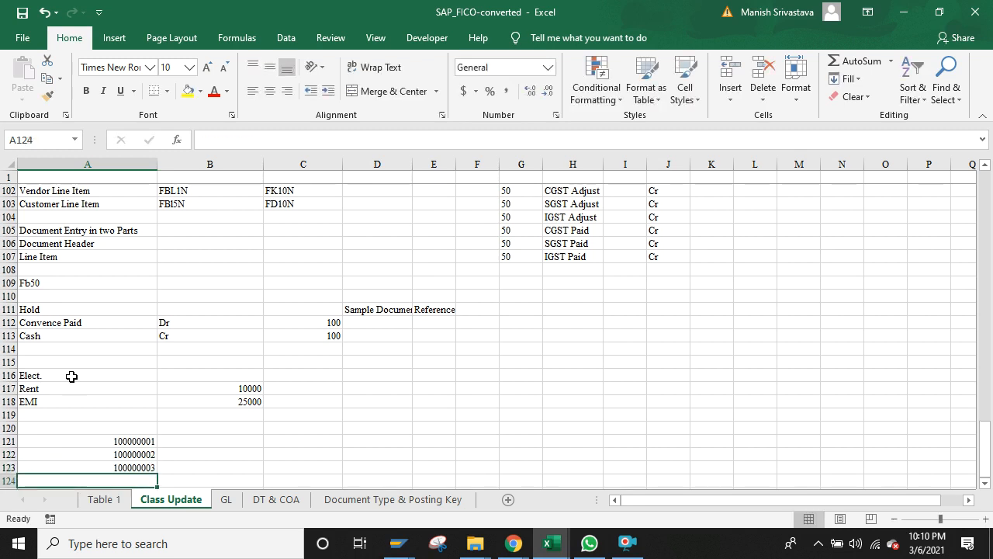
Step: Fill A122:A123 with yellow and review the rows around the document numbers
key("Up")
key("shift+Up")
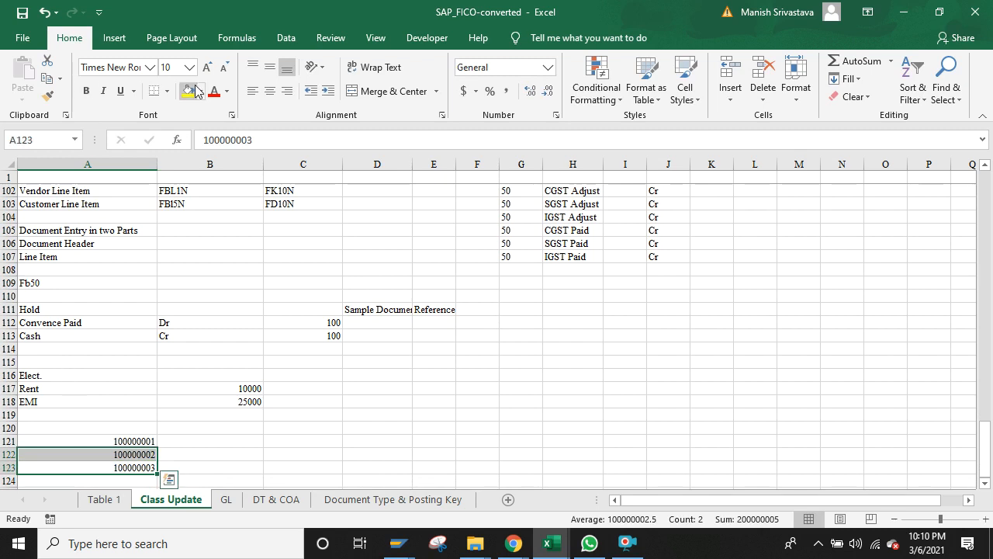
left_click(190, 91)
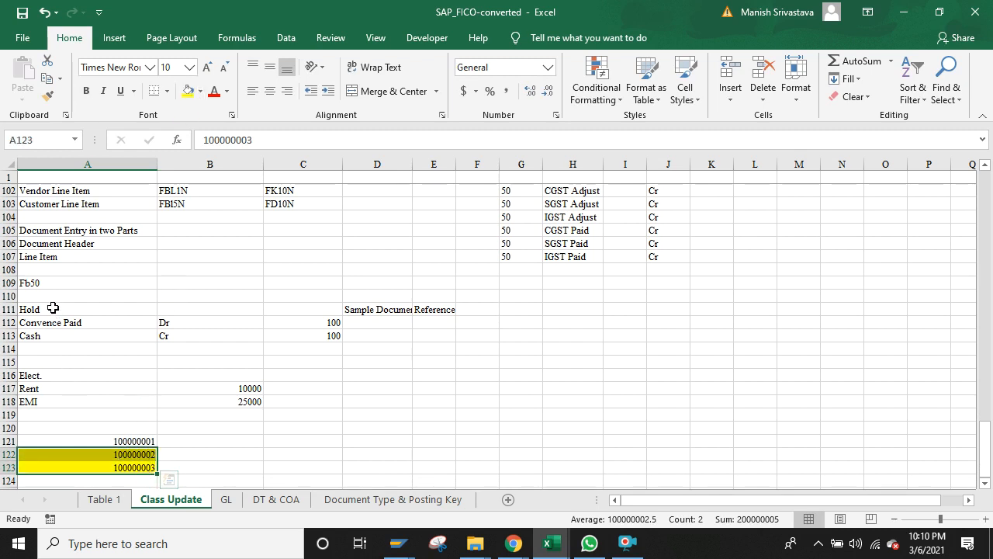
left_click(53, 308)
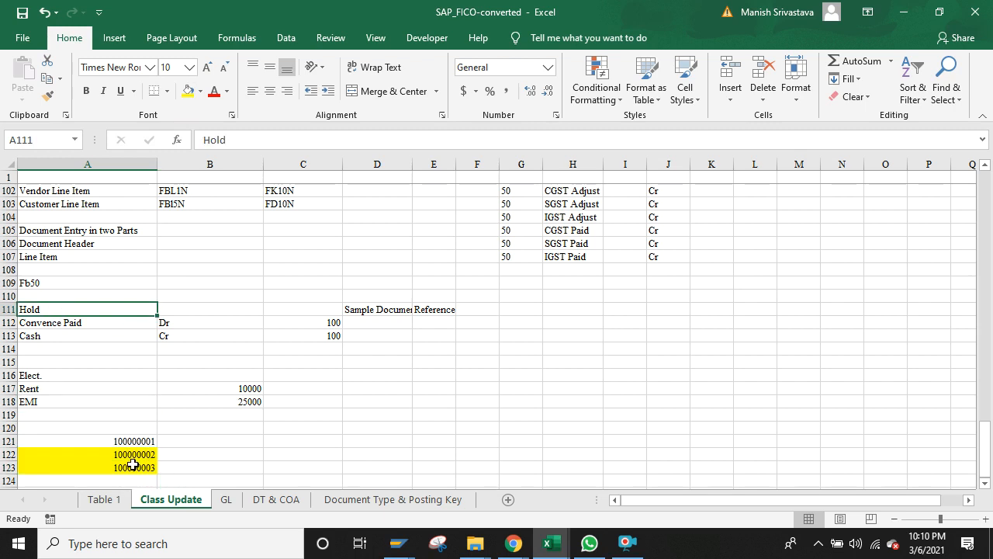
key("Down")
key("Down")
key("Down")
key("Down")
key("Down")
key("Down")
key("Down")
key("Down")
key("Down")
key("Down")
key("Down")
key("Down")
key("Down")
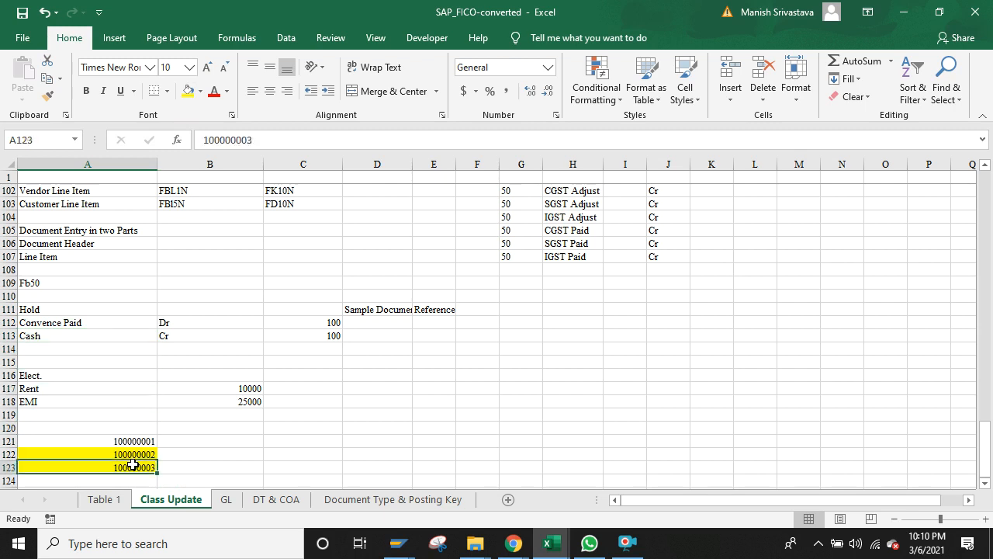
key("Down")
key("Down")
key("Down")
key("Down")
key("Down")
key("Down")
key("Up")
key("Up")
key("Up")
key("Up")
key("Up")
key("Up")
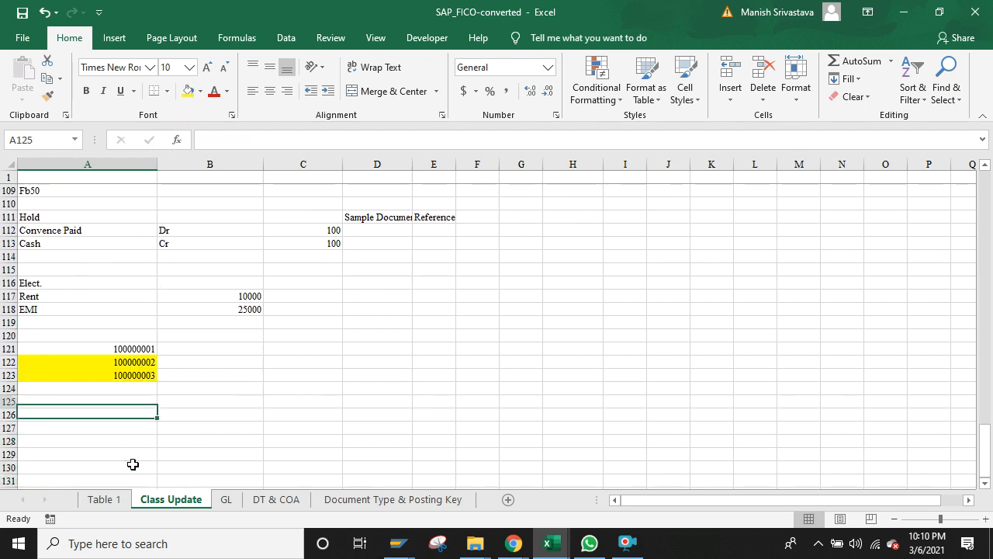
key("Down")
key("Down")
key("Up")
key("Up")
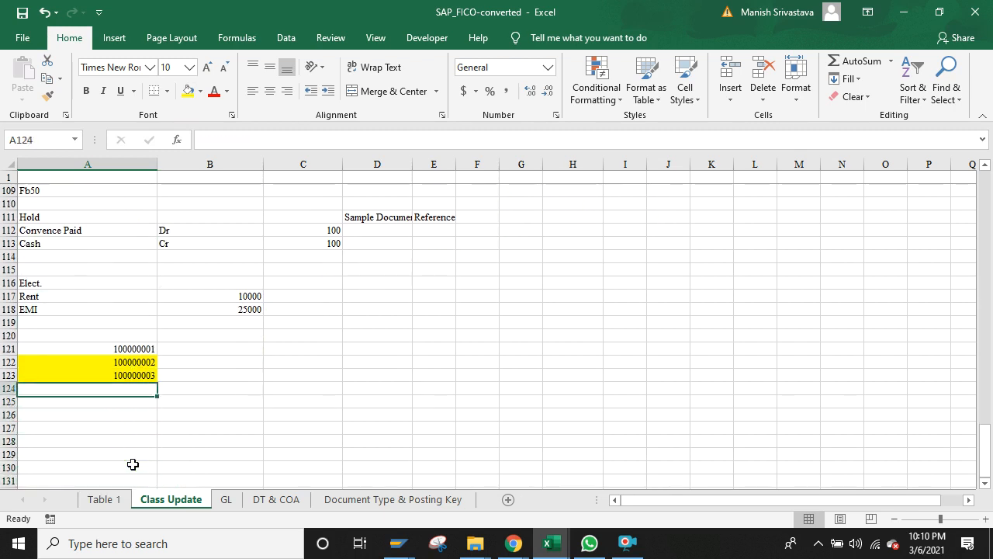
key("Down")
key("Down")
key("Down")
key("Up")
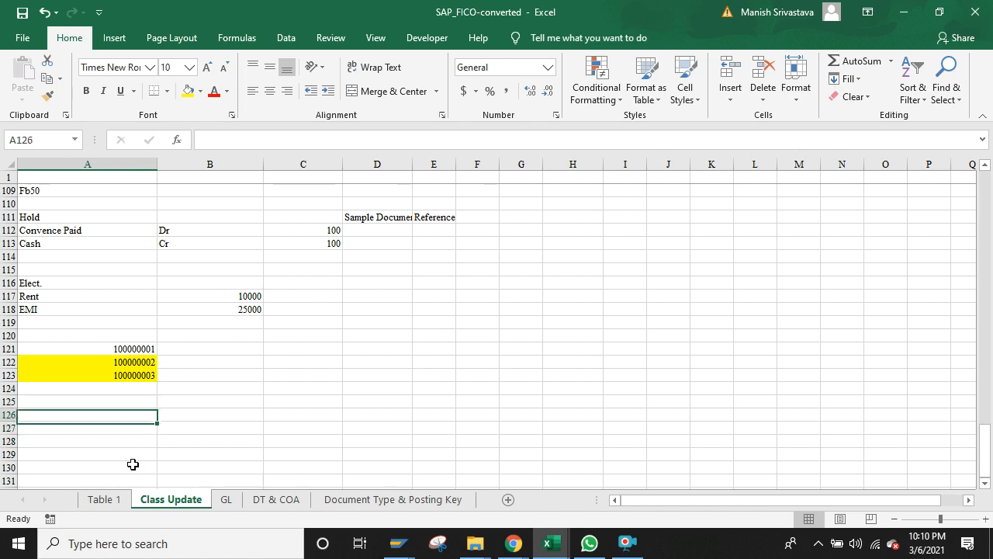
key("Up")
key("Up")
key("Up")
key("Up")
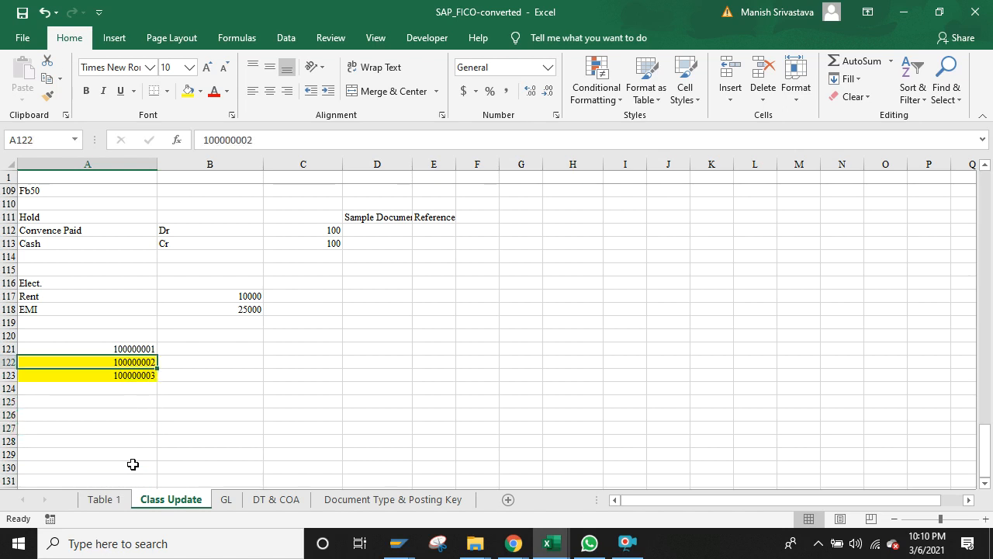
key("Down")
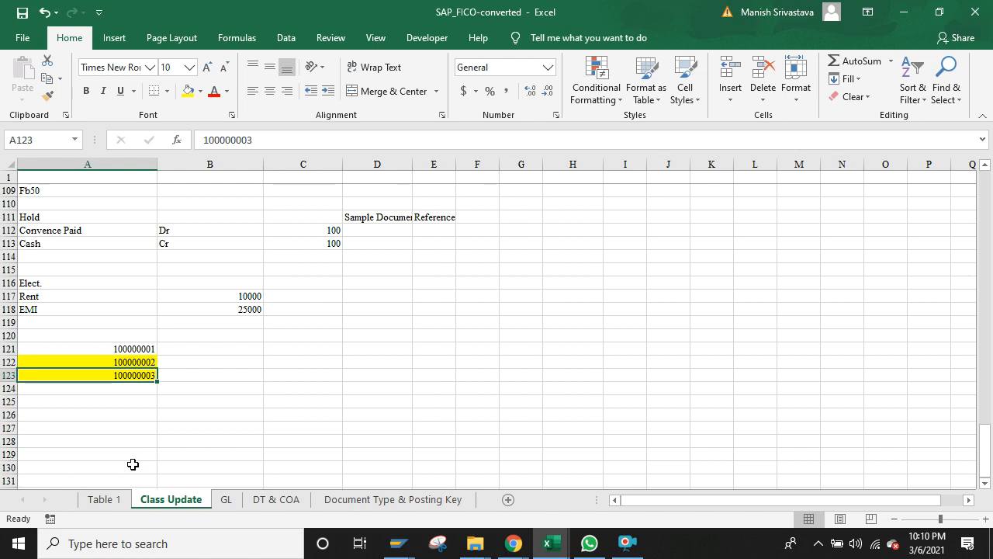
key("Up")
key("Down")
key("Up")
key("Up")
key("Up")
key("Up")
key("Up")
key("Up")
key("Up")
key("Up")
key("Up")
key("Up")
key("Up")
key("Up")
key("Up")
key("Up")
key("Up")
key("Up")
key("Up")
key("Up")
key("Up")
key("Up")
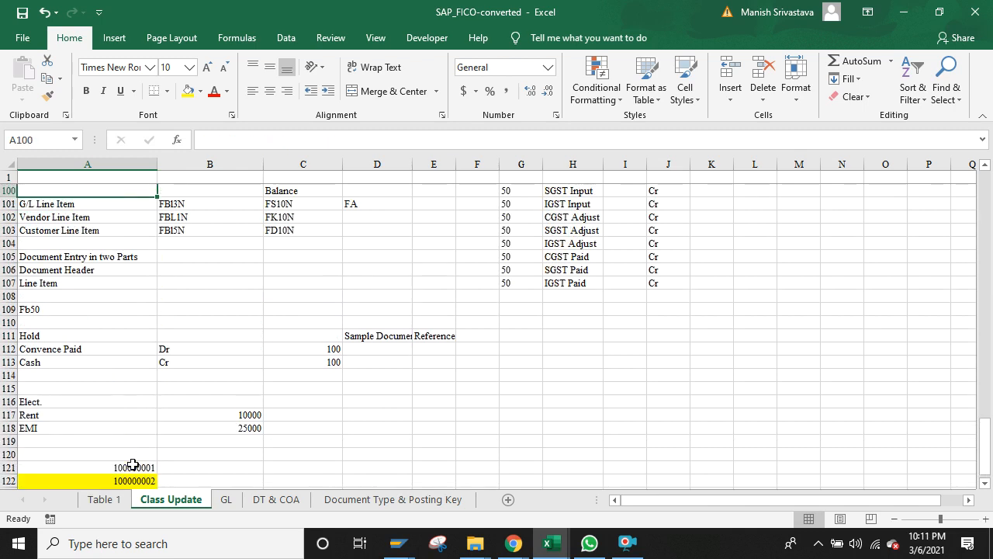
key("Up")
key("Down")
key("Down")
key("Down")
key("Down")
key("Down")
key("Down")
key("Down")
key("Down")
key("Down")
key("Down")
key("Down")
key("Down")
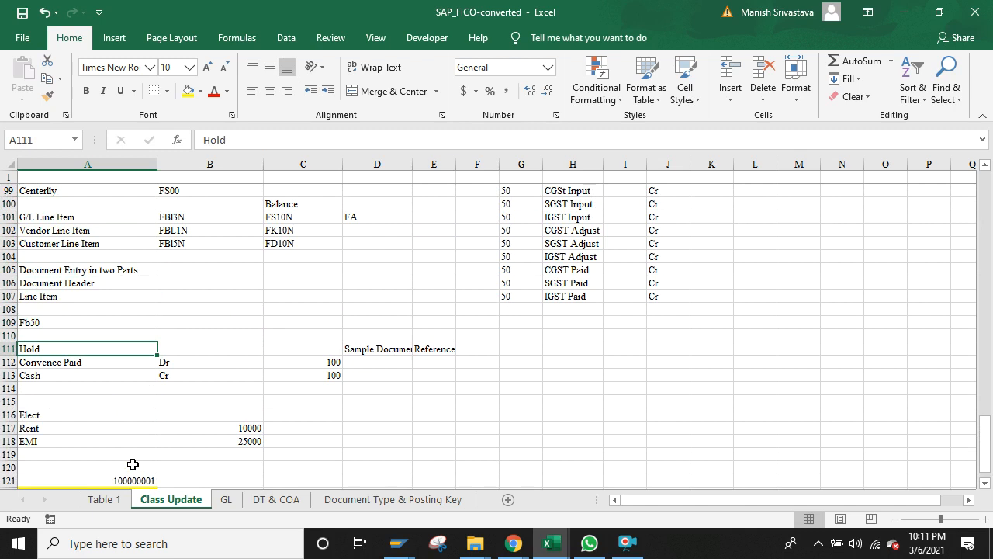
Step: Switch to the SAP G/L account line item display with Alt+Tab
key("alt")
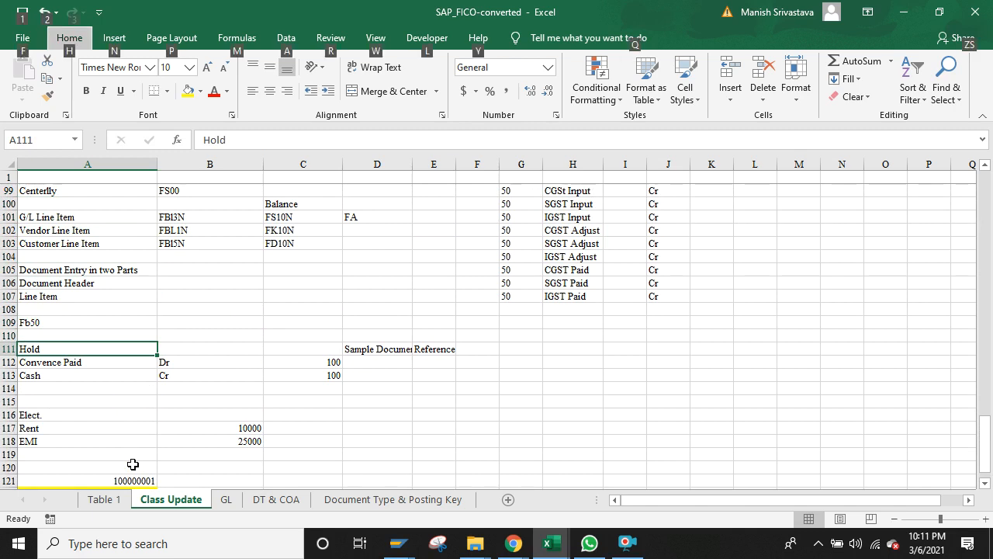
key("alt+Tab")
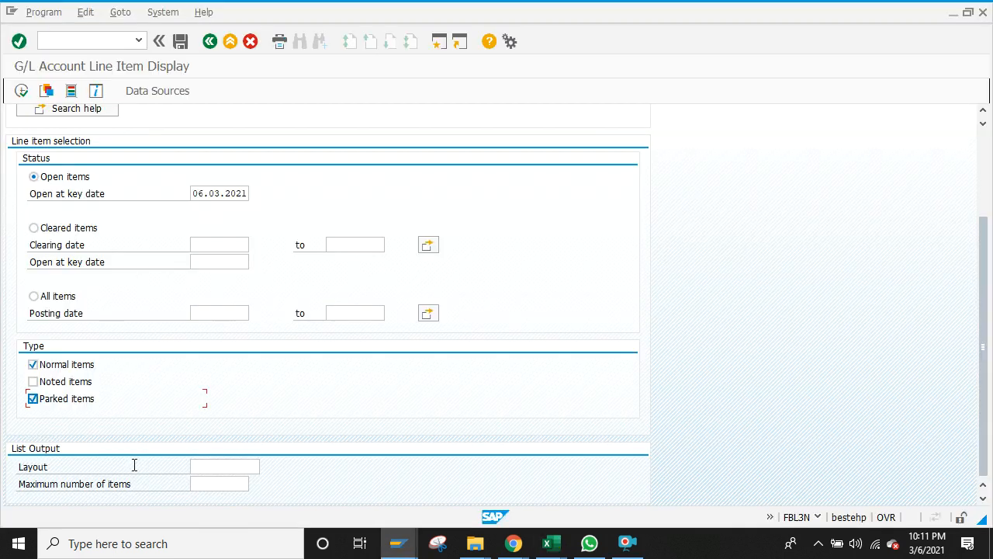
key("alt+Tab")
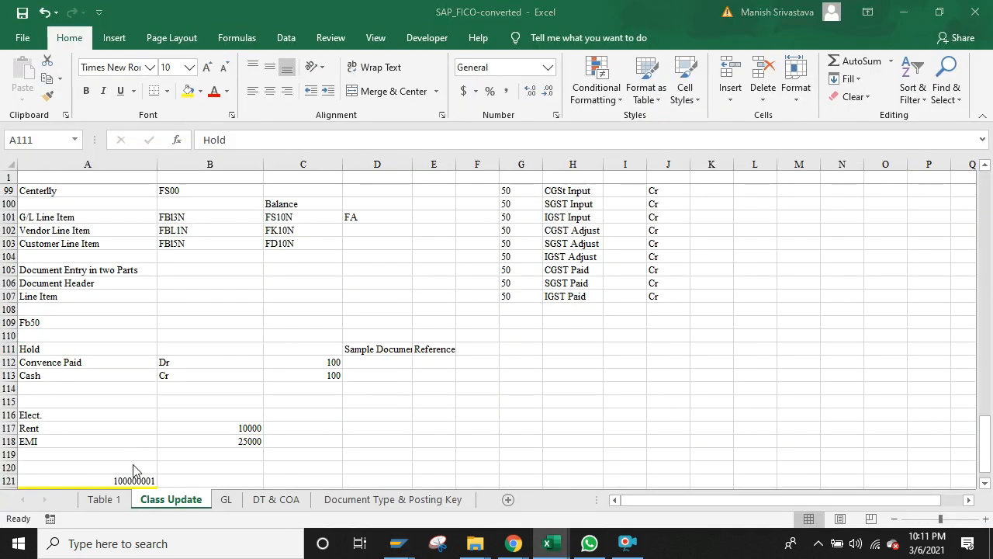
key("alt+Tab")
key("alt+Tab")
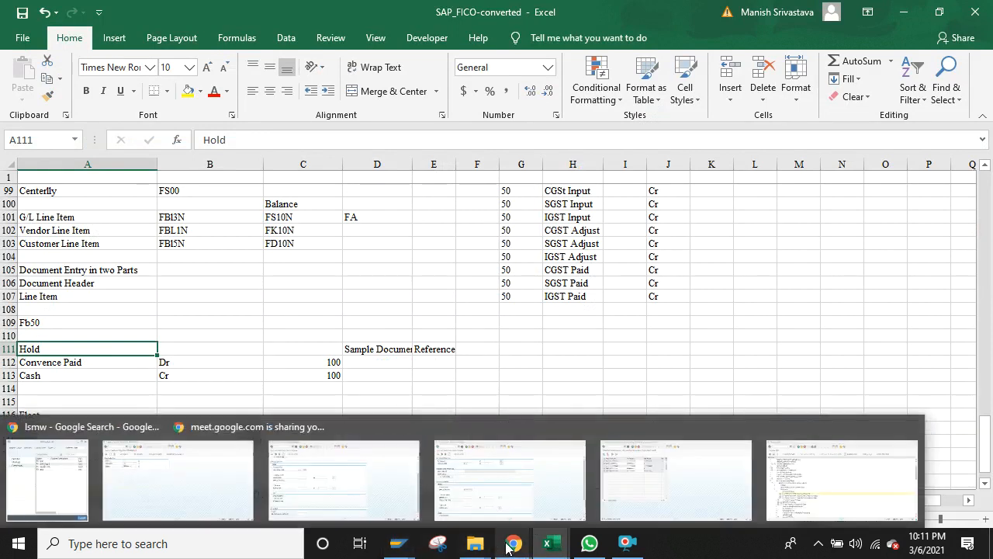
Step: Bring the lsmw Google Search Chrome window forward and show its Google Meet tab
mouse_move(510, 545)
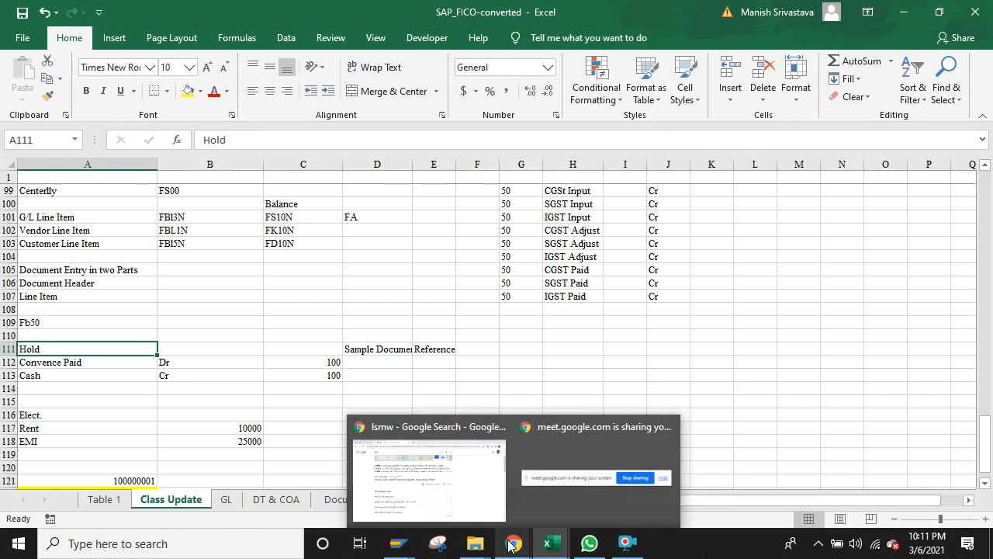
left_click(435, 481)
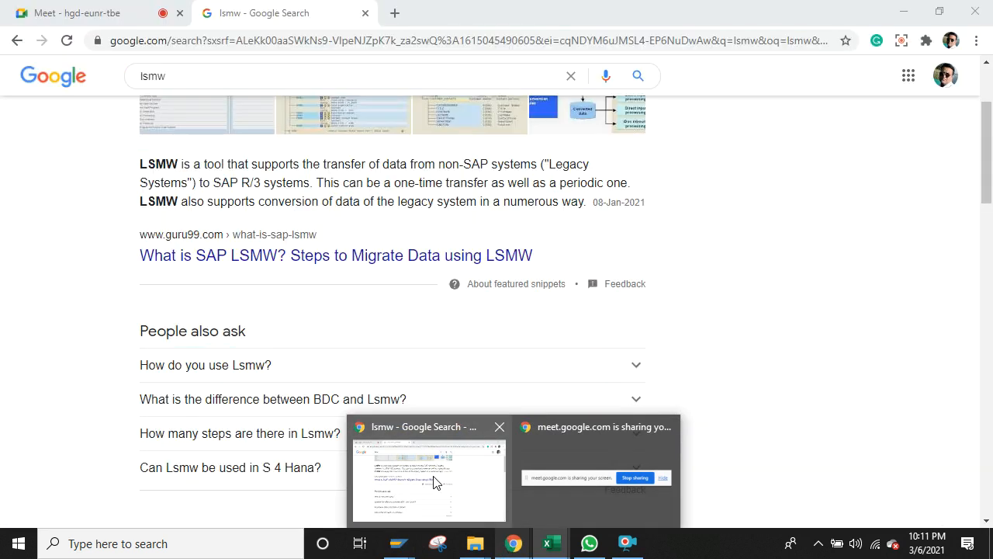
left_click(113, 25)
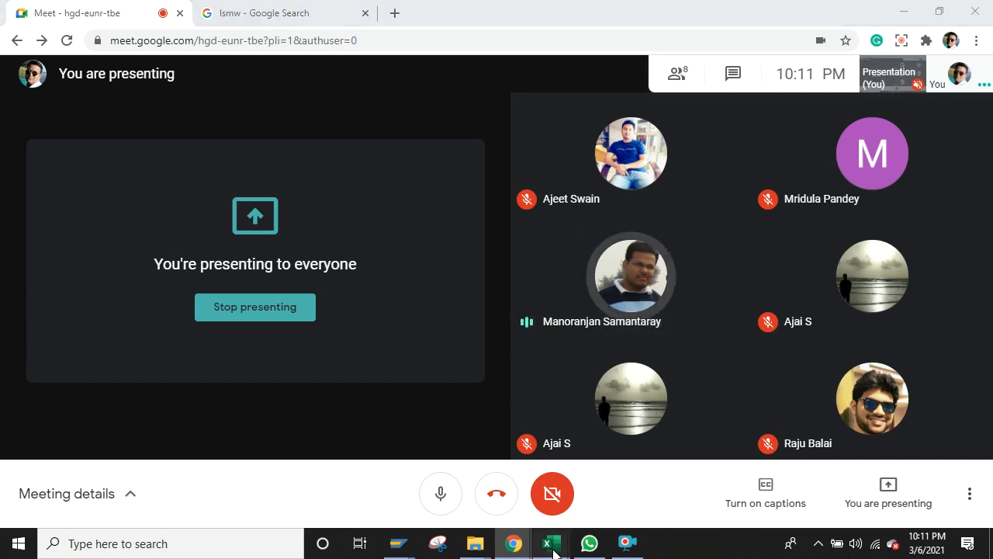
Step: Bring the SAP_FICO-converted workbook forward at document numbers 100000002 and 100000003
mouse_move(547, 552)
left_click(501, 475)
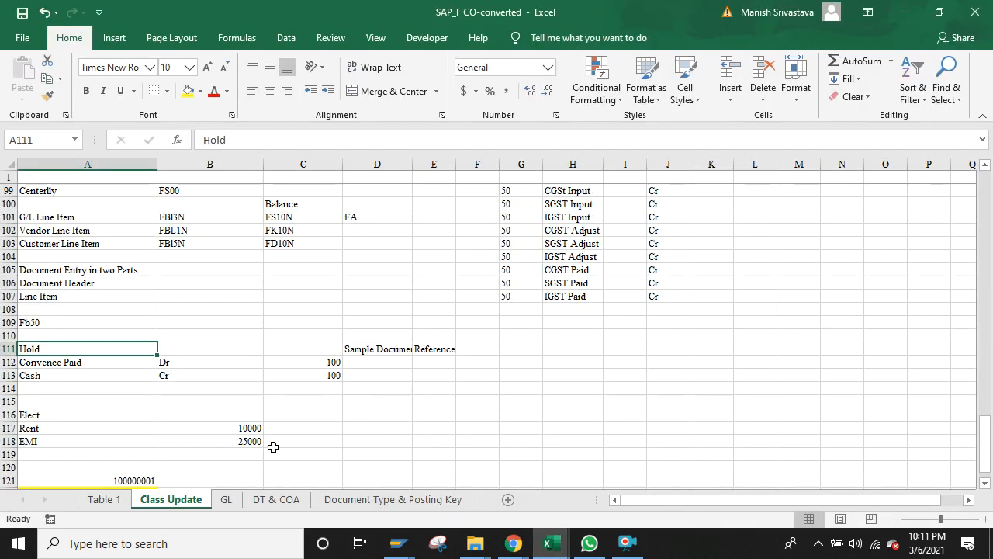
key("Down")
key("Down")
key("Down")
key("Down")
key("Down")
key("Down")
key("Down")
key("Down")
key("Down")
key("Down")
key("Down")
key("Down")
key("Down")
key("Down")
key("Down")
key("Down")
key("Down")
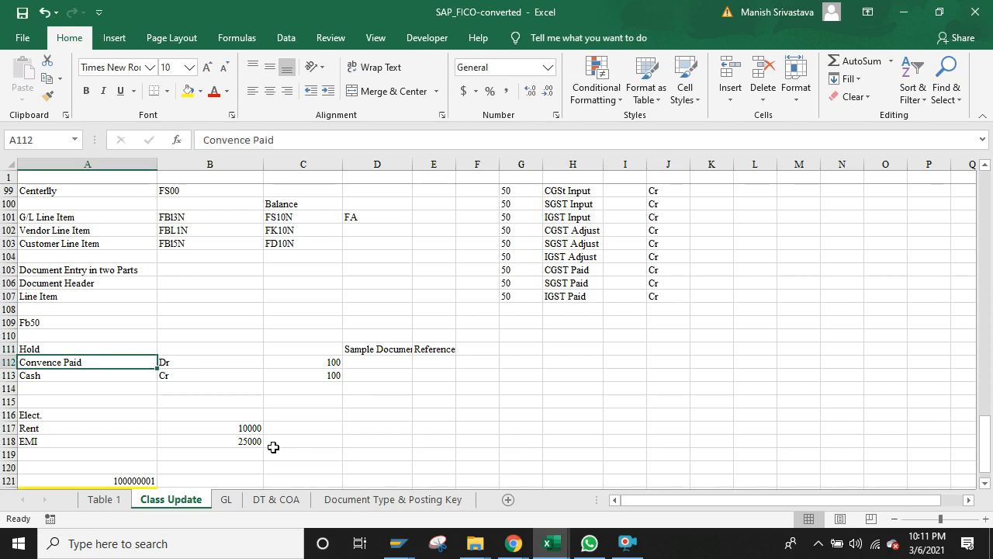
key("Up")
key("Up")
key("Up")
key("Up")
key("Up")
key("Up")
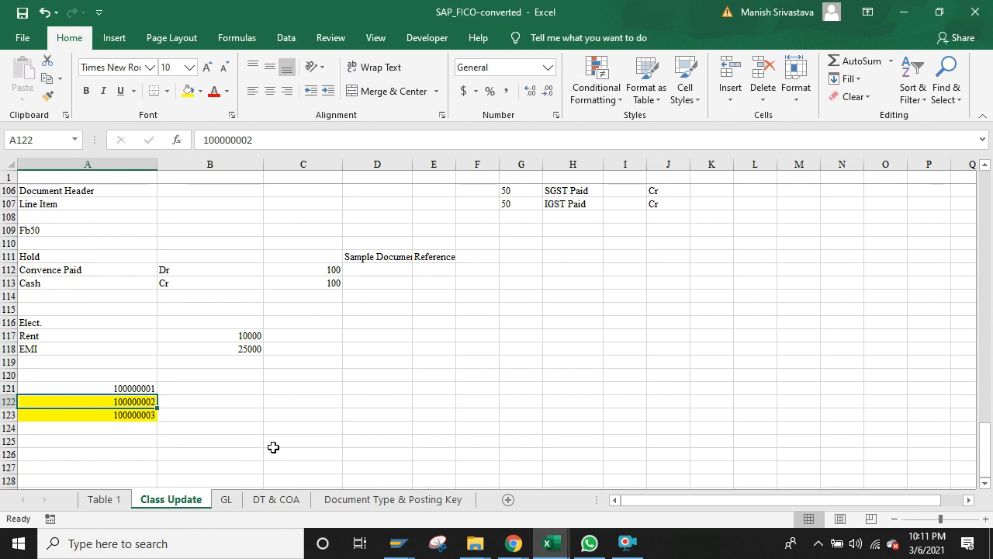
key("Down")
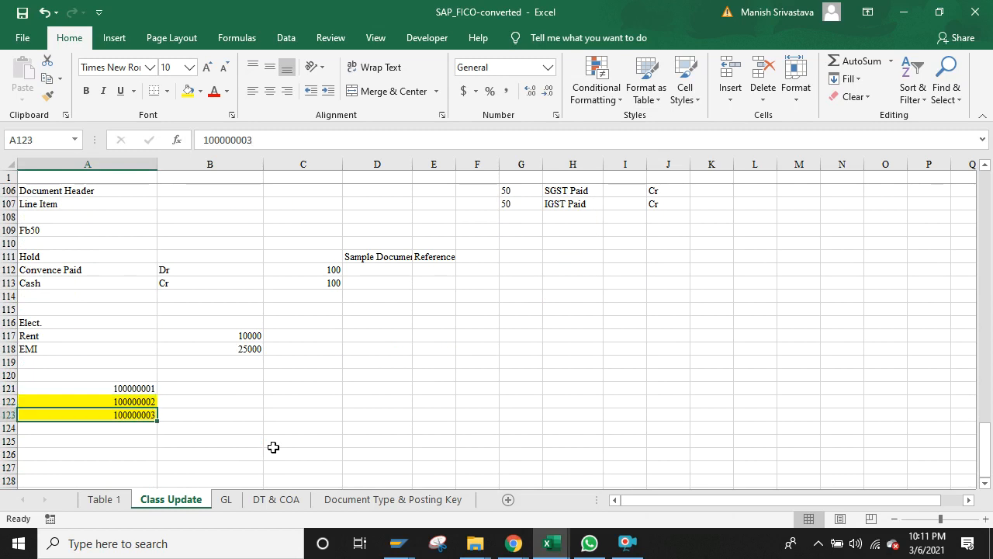
key("Up")
key("Up")
key("Up")
key("Up")
key("Up")
key("Up")
key("Up")
key("Up")
key("Up")
key("Up")
key("Up")
key("Up")
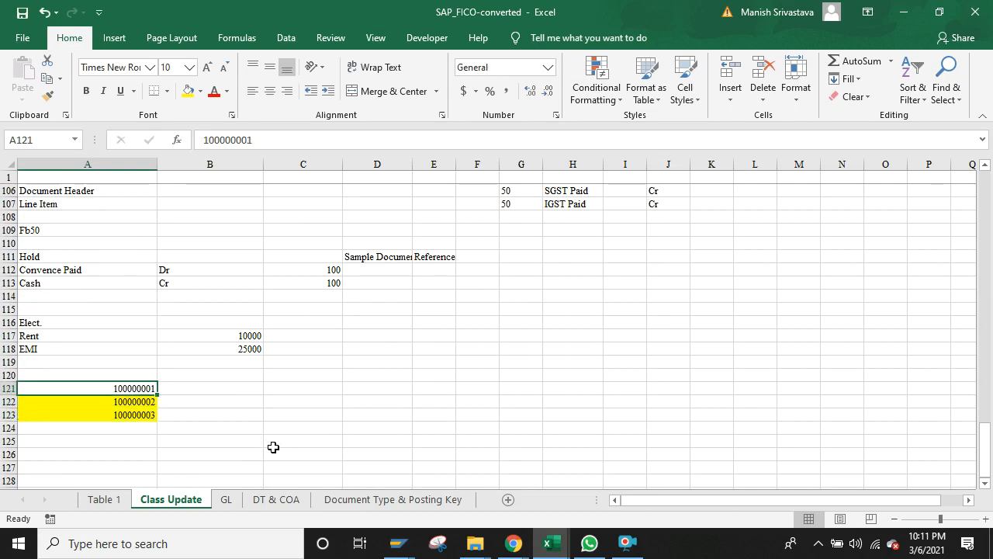
Step: Review the Hold note in A111 and the empty cells below the document numbers
key("Right")
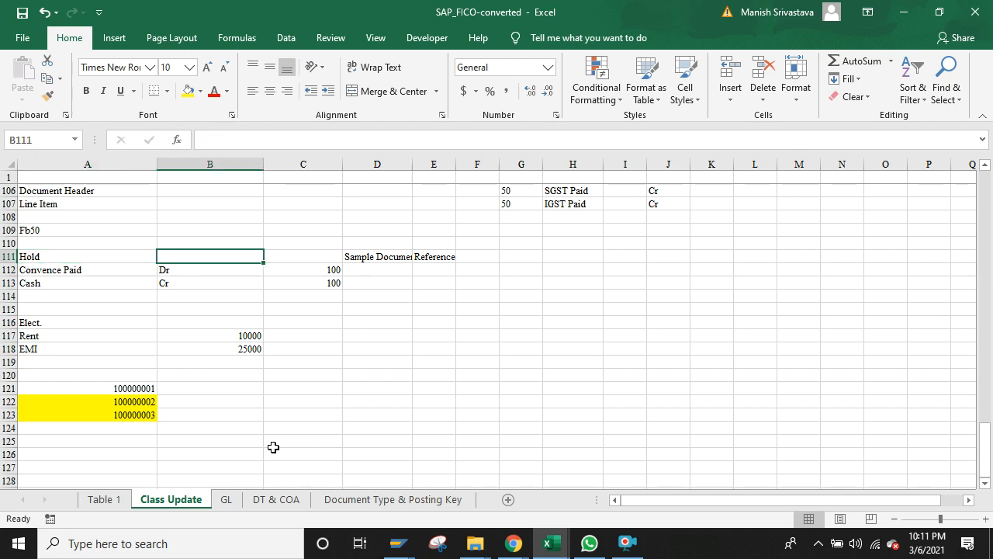
key("Left")
key("Right")
key("Left")
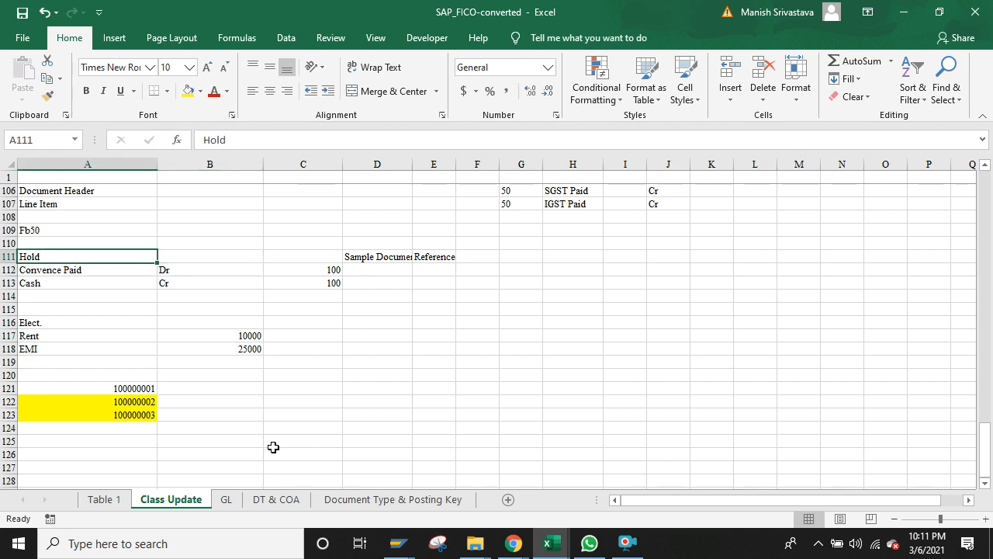
key("Right")
key("Right")
key("Left")
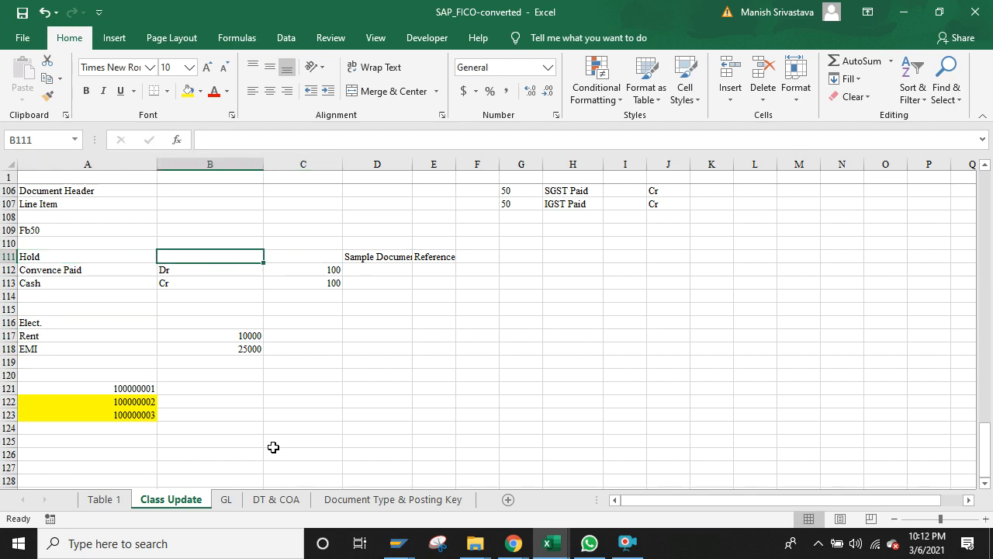
key("Left")
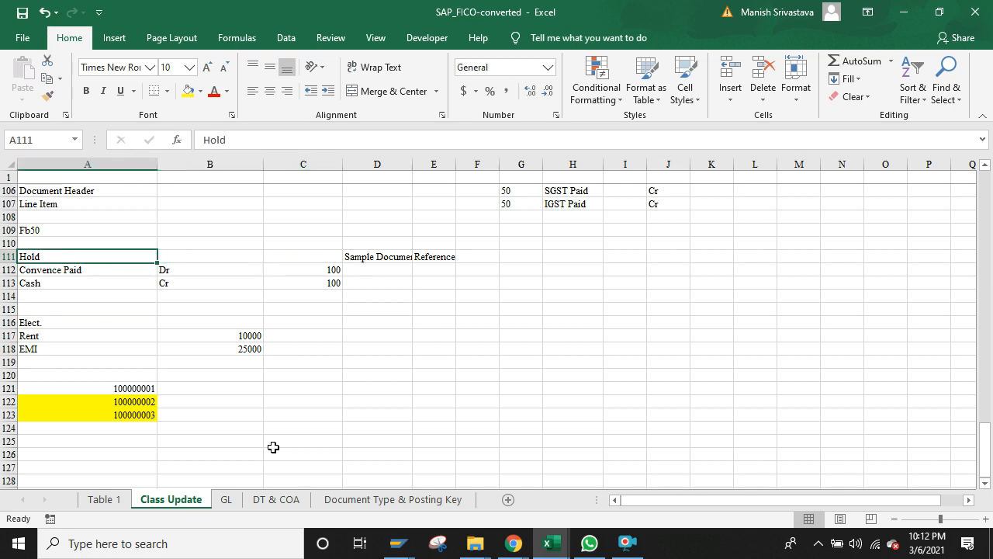
key("Down")
key("Down")
key("Down")
key("Down")
key("Down")
key("Down")
key("Down")
key("Down")
key("Down")
key("Down")
key("Down")
key("Down")
key("Down")
key("Down")
key("Down")
key("Down")
key("Down")
key("Down")
key("Down")
key("Down")
key("Up")
key("Up")
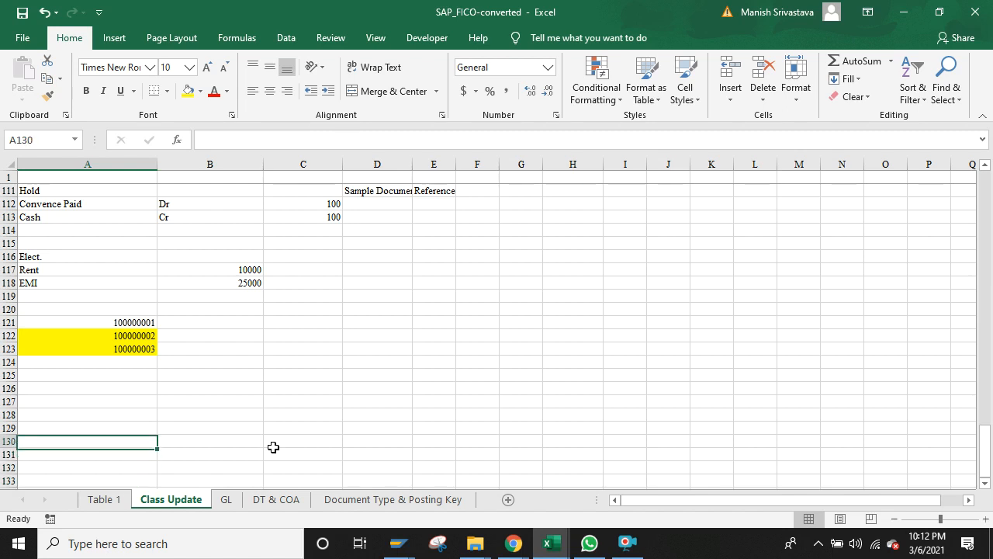
key("Up")
key("Up")
key("Up")
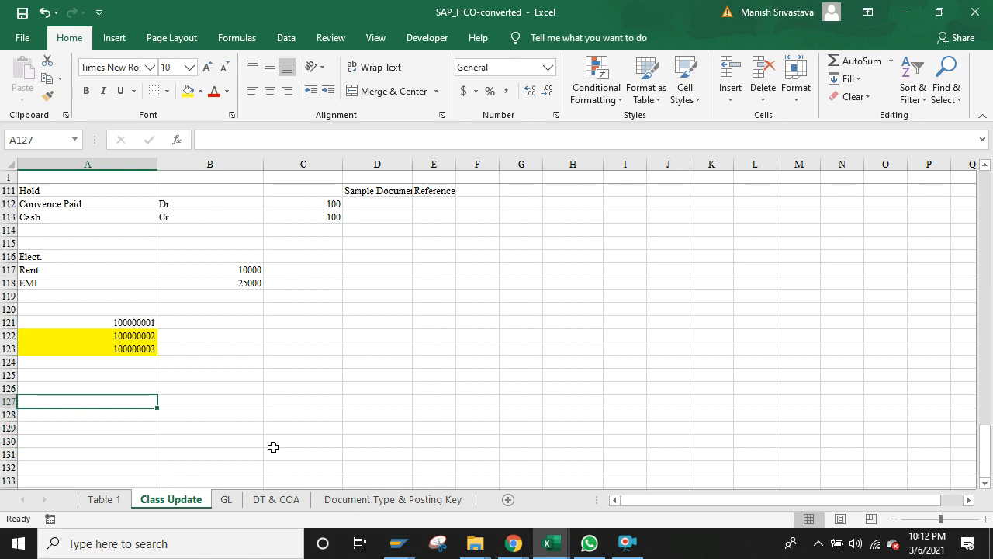
left_click(71, 191)
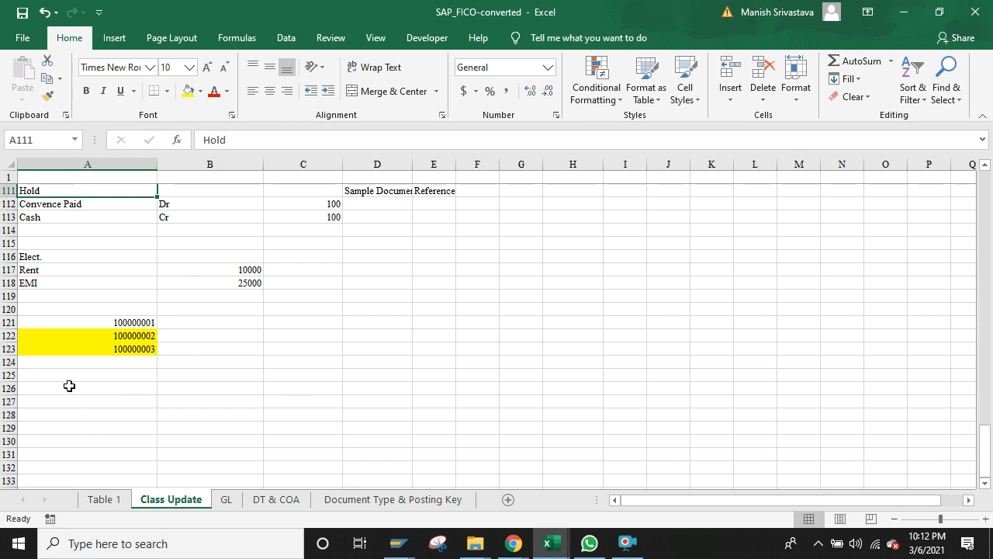
left_click(69, 385)
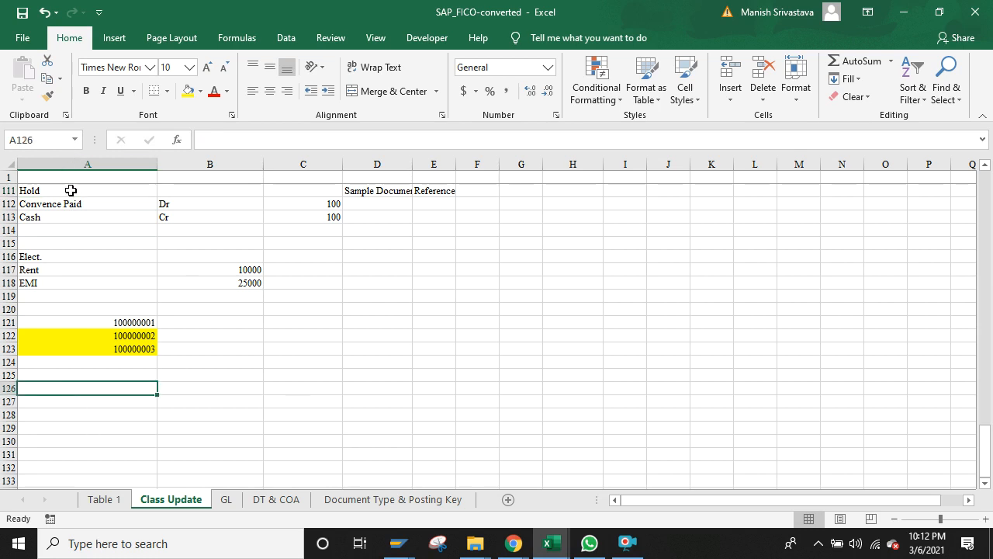
left_click(71, 190)
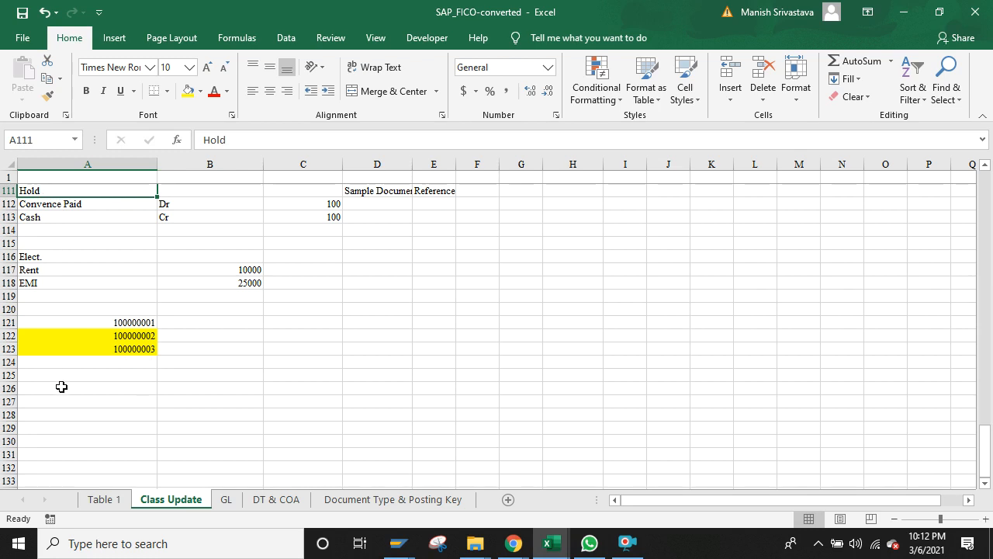
left_click(61, 387)
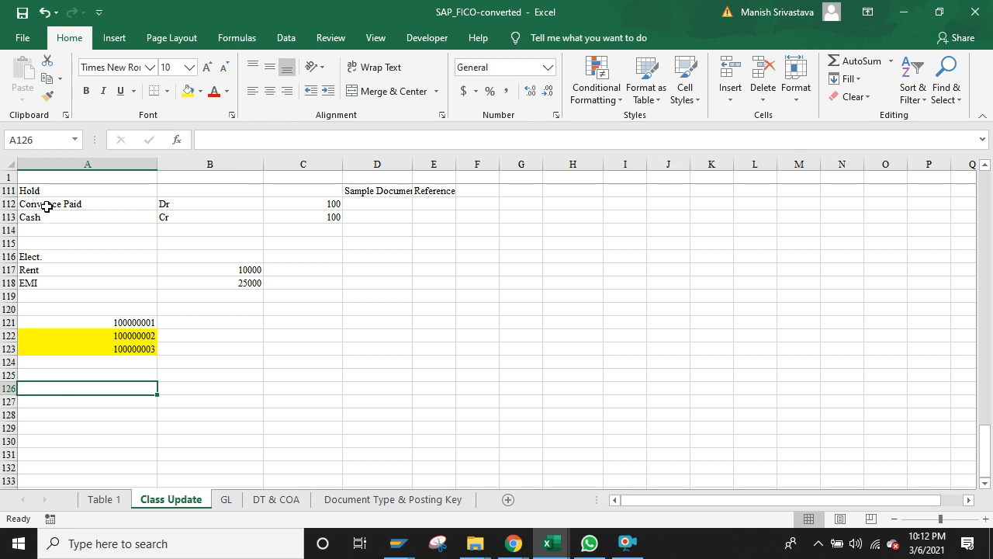
left_click(47, 206)
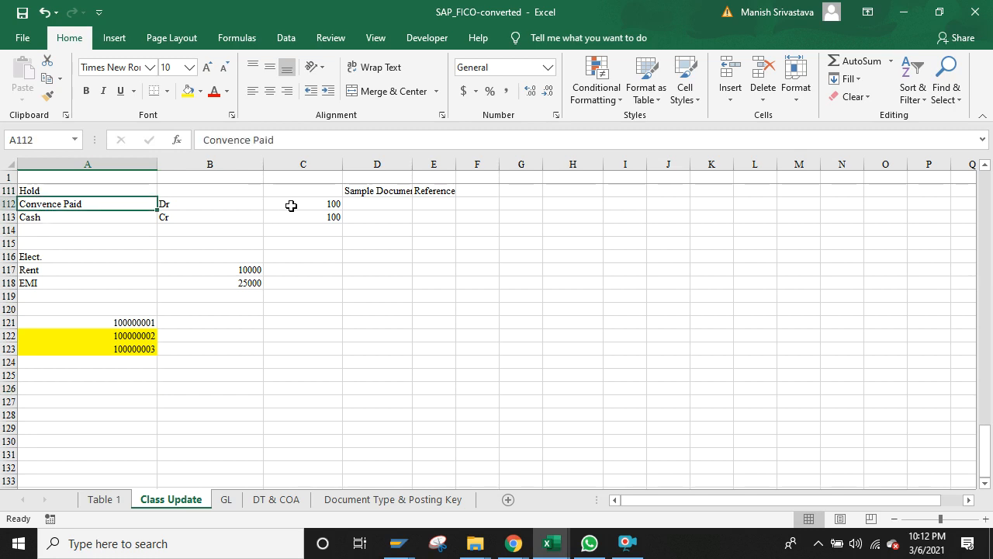
left_click(291, 206)
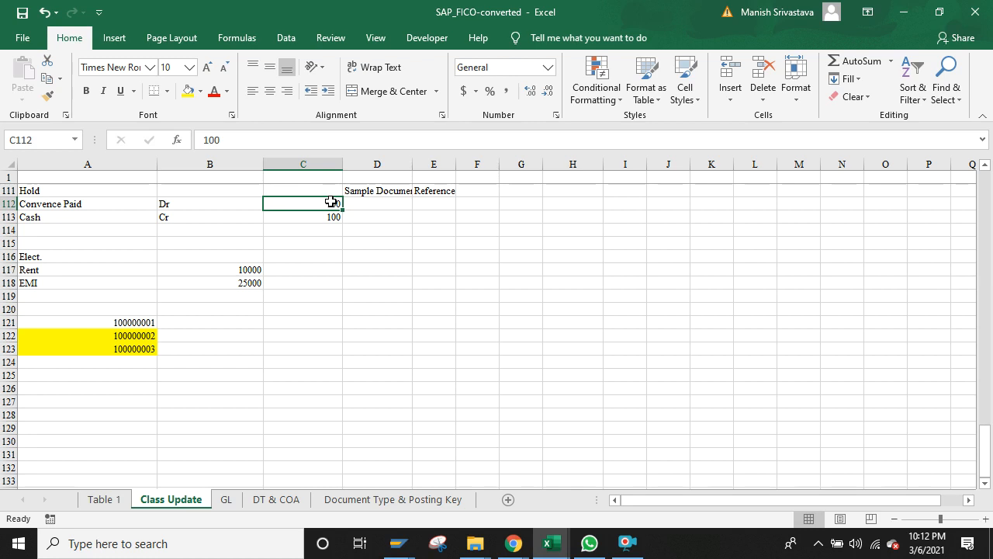
key("Down")
key("Up")
key("Down")
key("Up")
key("Down")
key("Up")
key("Down")
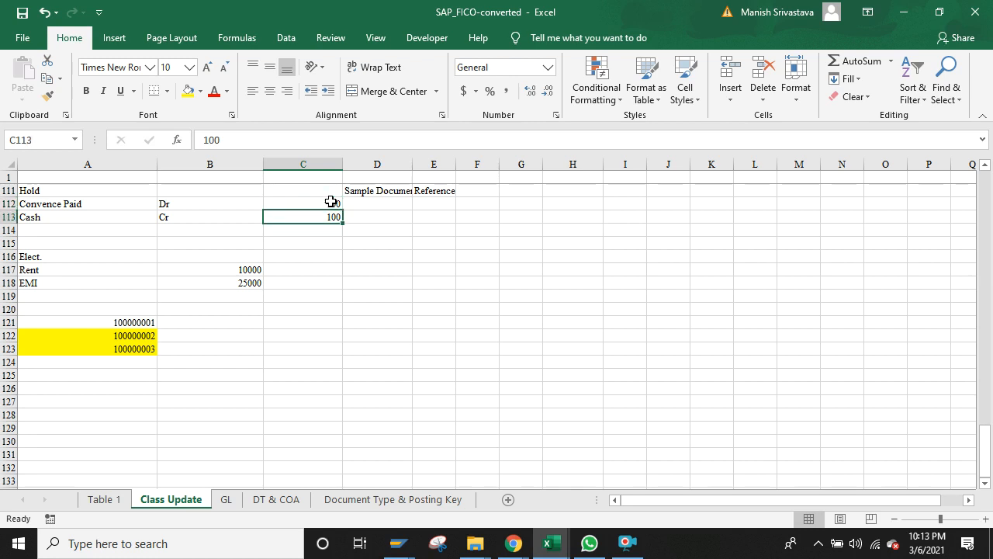
key("Down")
key("Left")
key("Left")
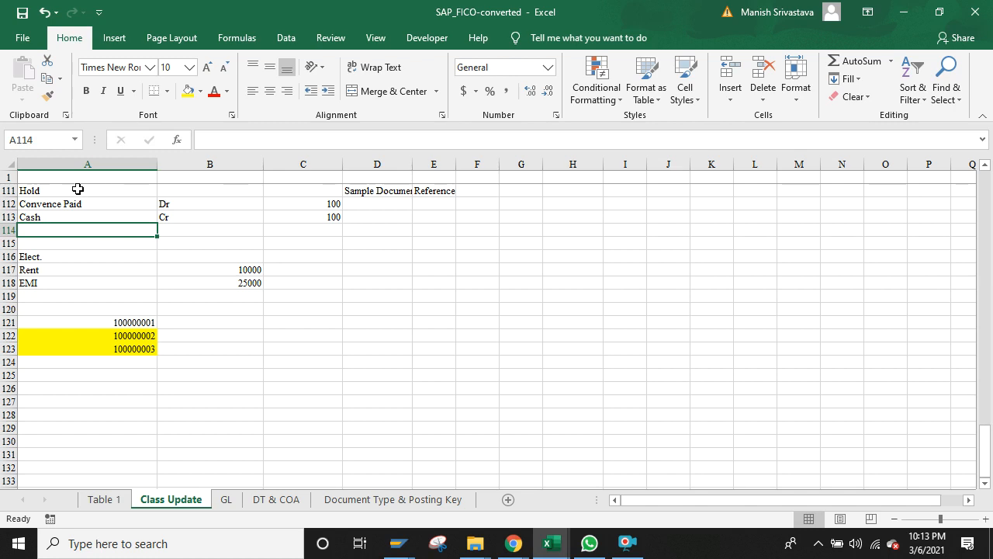
left_click(77, 190)
left_click(88, 309)
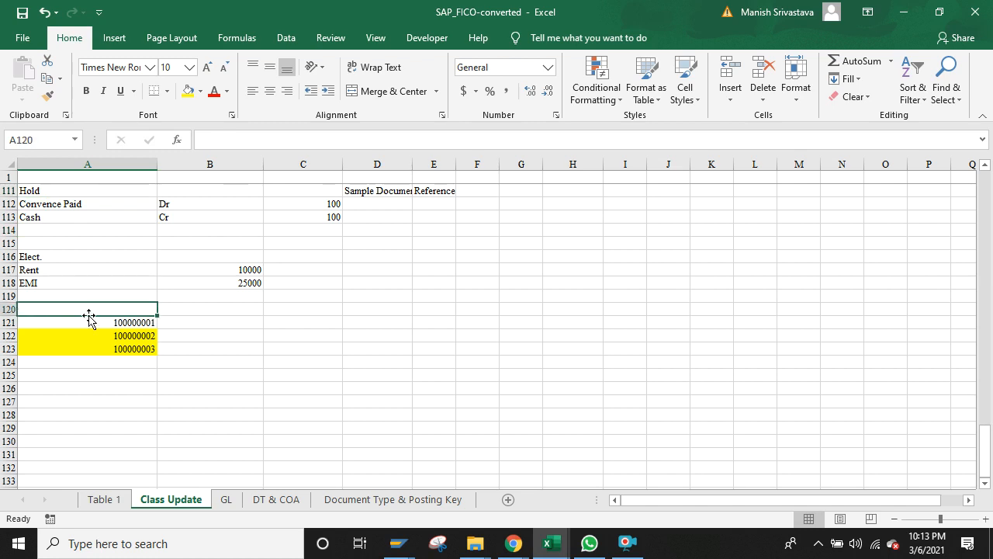
left_click(90, 322)
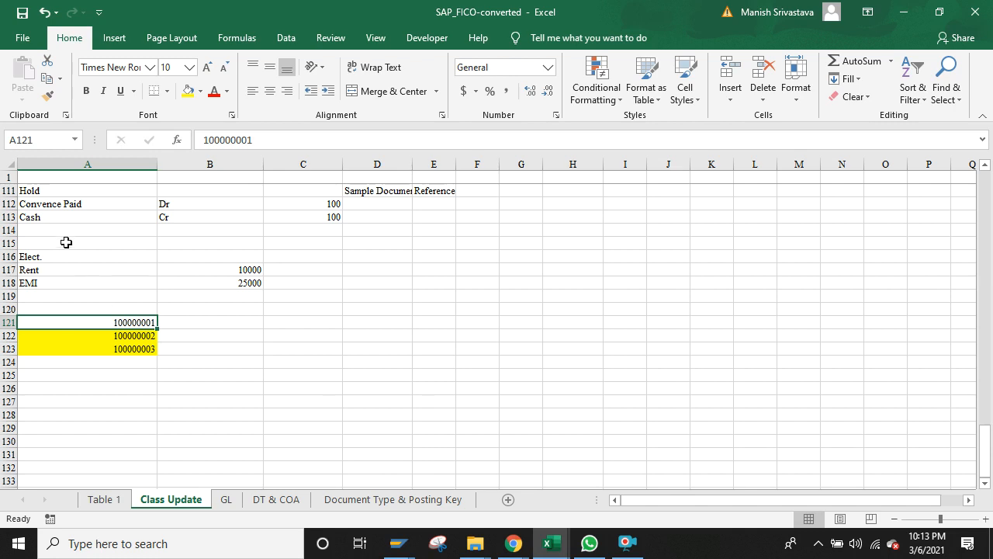
left_click(68, 192)
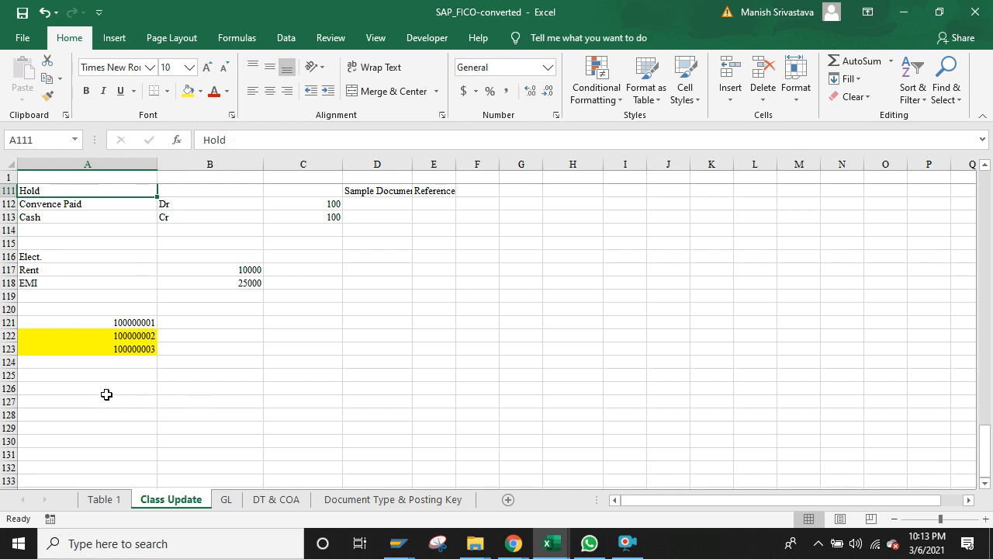
left_click(107, 396)
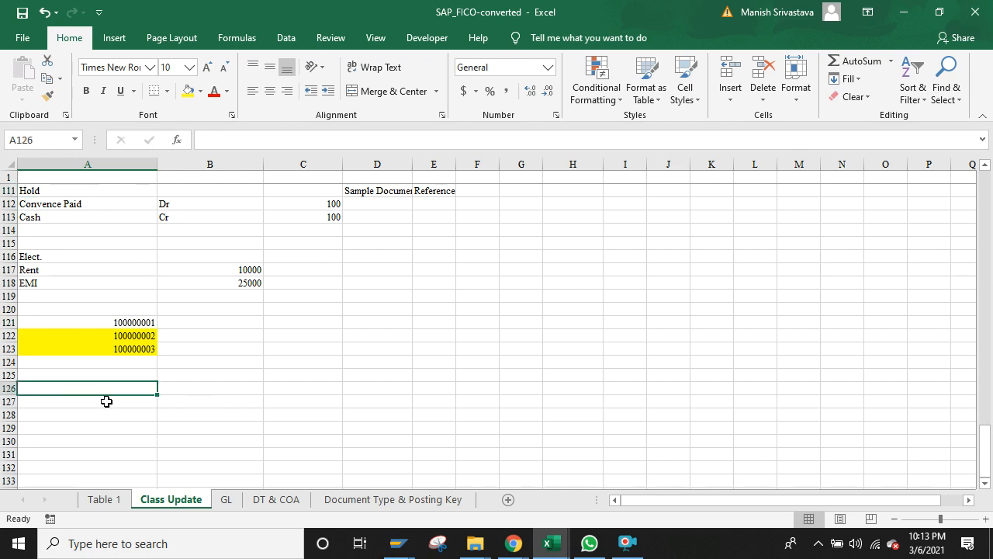
Step: Type 50000 into cell A127 and reselect the new entry
left_click(107, 402)
type("50000")
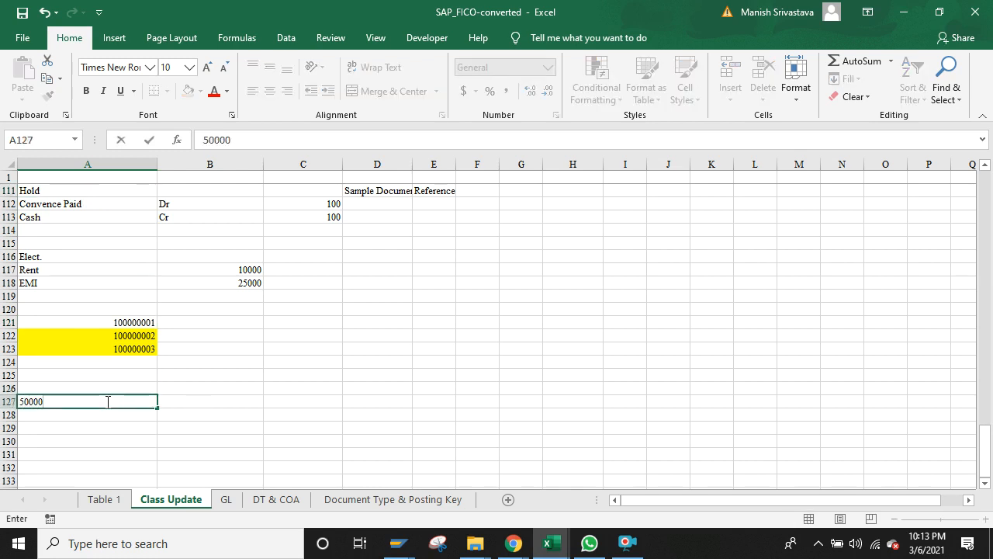
key("Return")
key("Down")
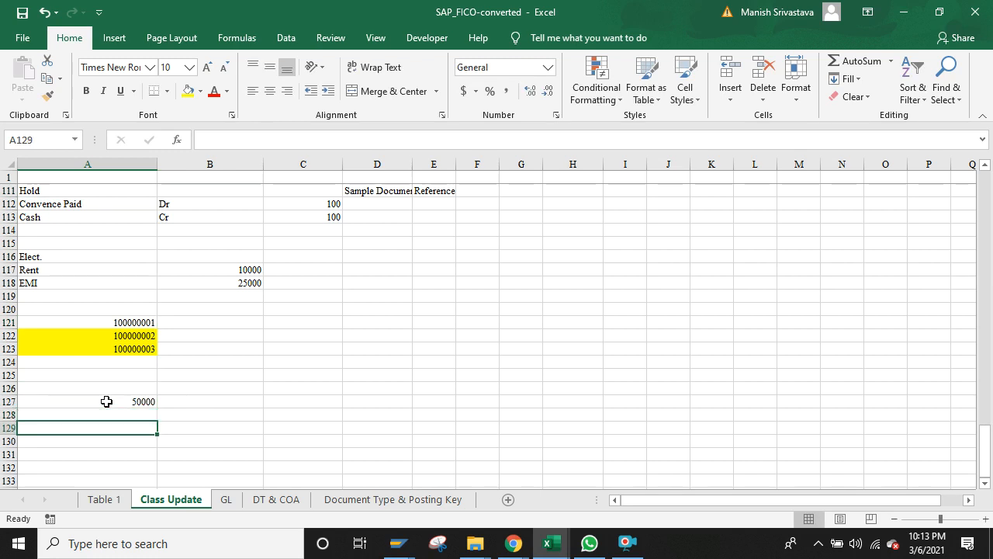
key("Up")
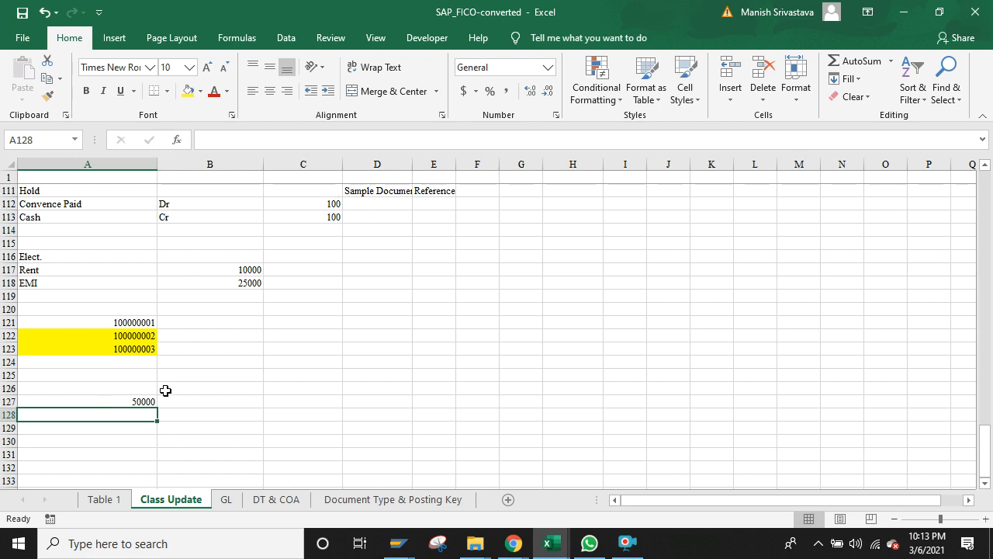
left_click(143, 400)
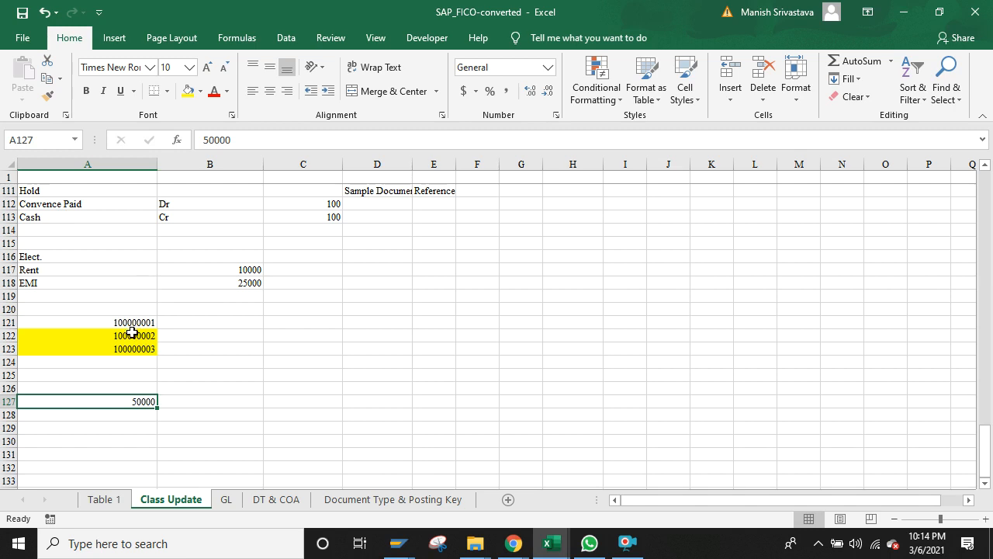
left_click(132, 333)
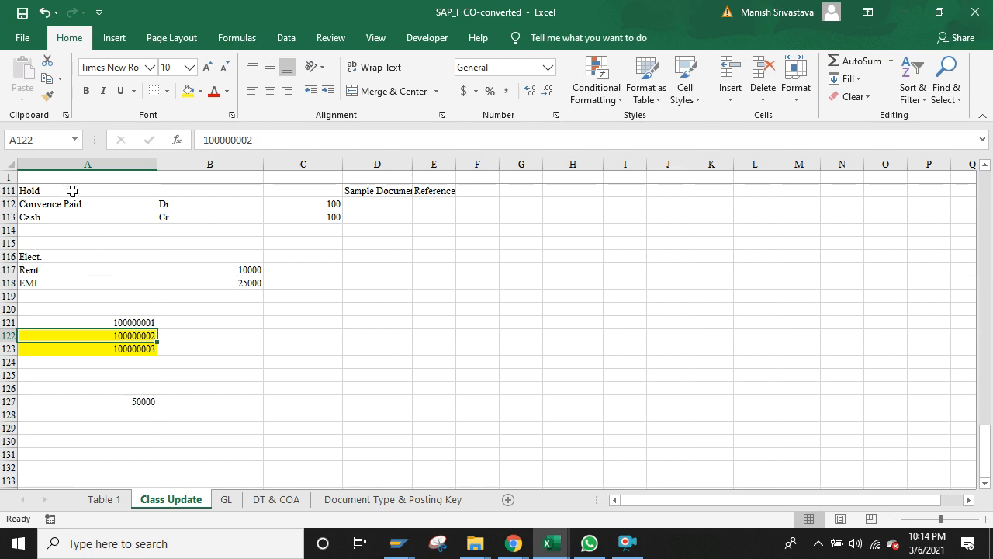
left_click(72, 191)
left_click(174, 188)
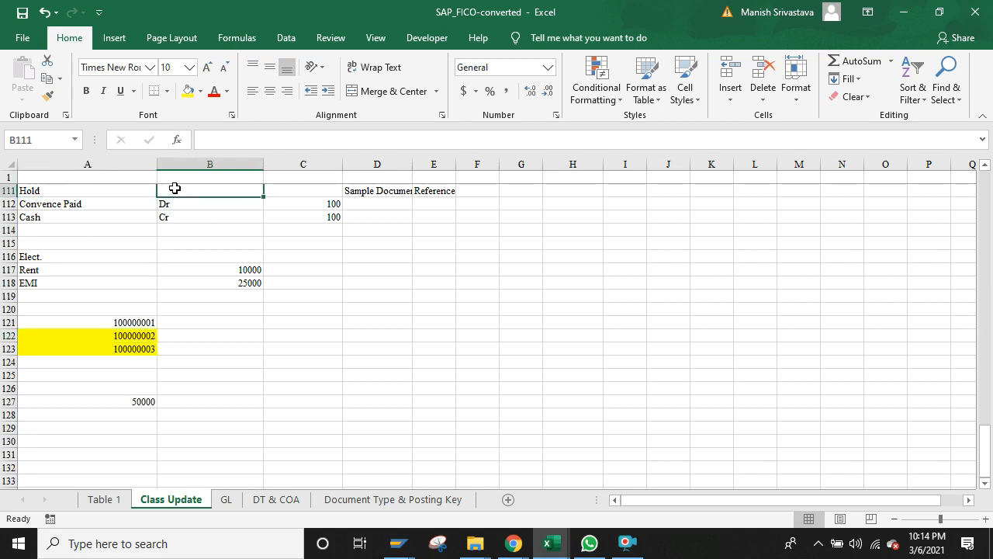
left_click(184, 332)
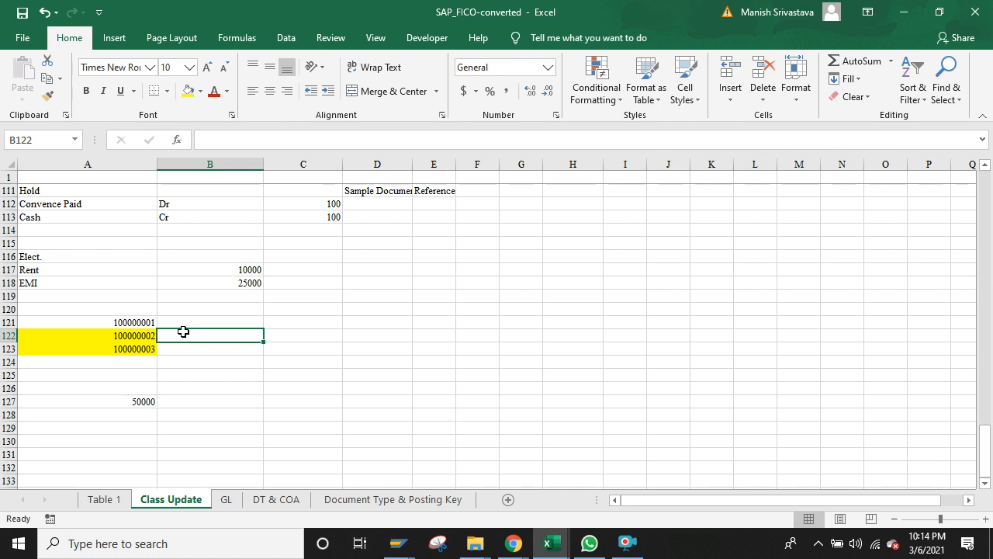
key("Up")
key("Up")
key("Up")
key("Up")
key("Up")
key("Up")
key("Up")
key("Up")
key("Up")
key("Up")
key("Up")
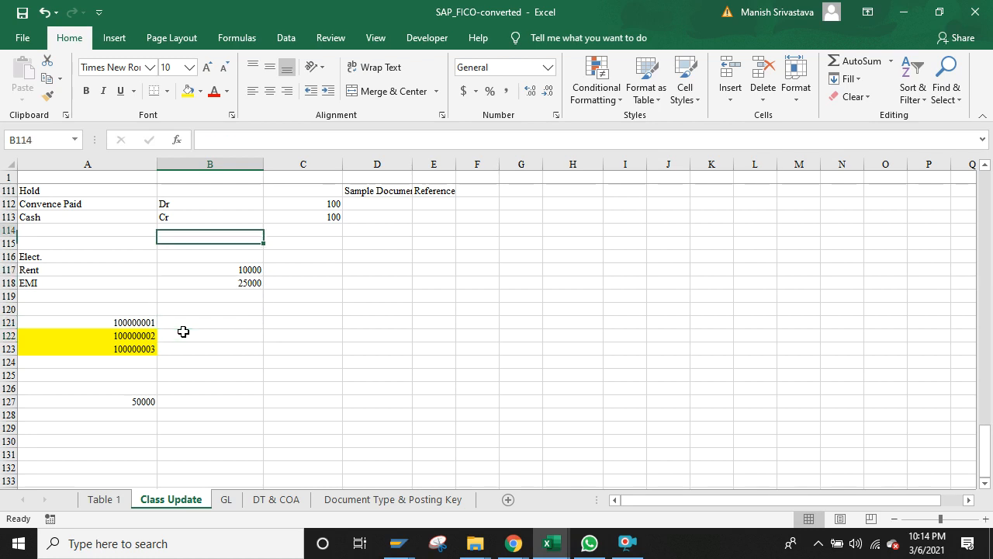
key("Down")
key("Up")
key("Up")
key("Up")
key("Up")
key("Up")
key("Up")
key("Up")
key("Up")
key("Up")
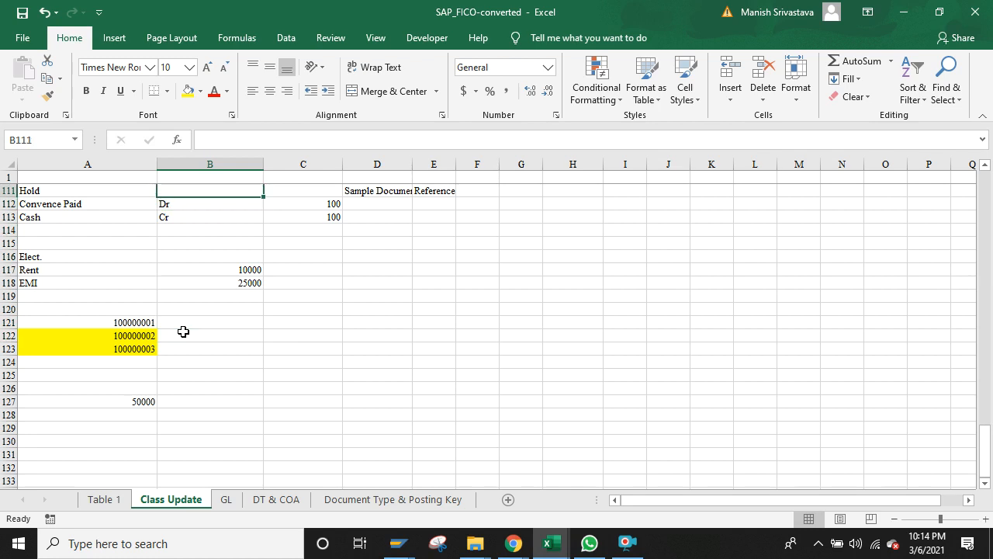
key("Down")
key("Down")
key("Down")
key("Down")
key("Down")
key("Down")
key("Down")
key("Down")
key("Down")
key("Down")
key("Down")
key("Down")
key("Down")
key("Down")
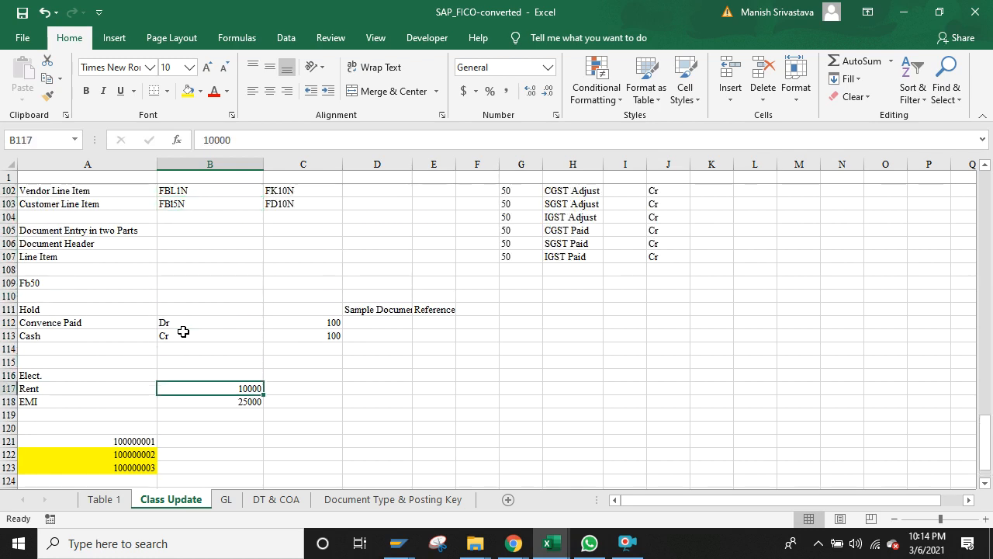
key("Up")
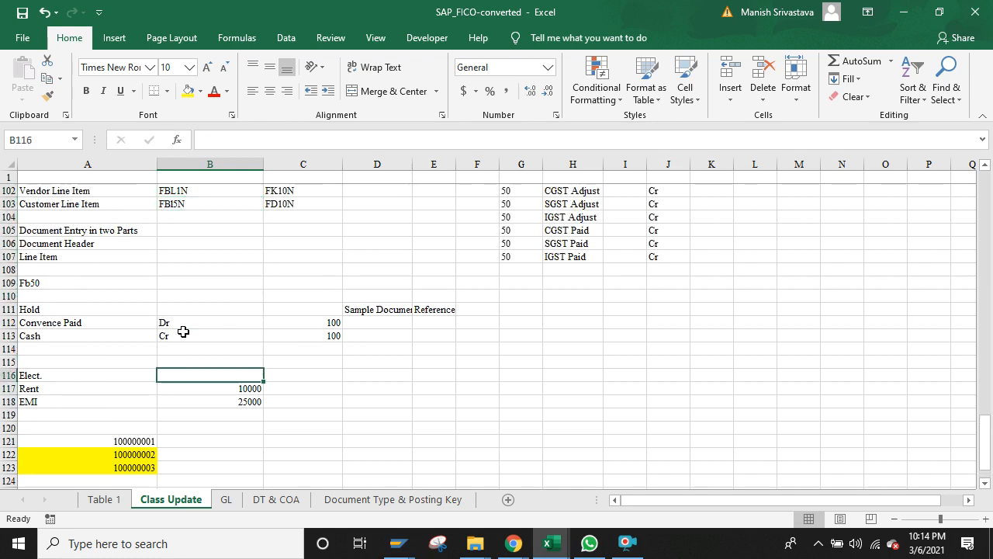
key("Down")
key("Up")
key("Up")
key("Up")
key("Up")
key("Up")
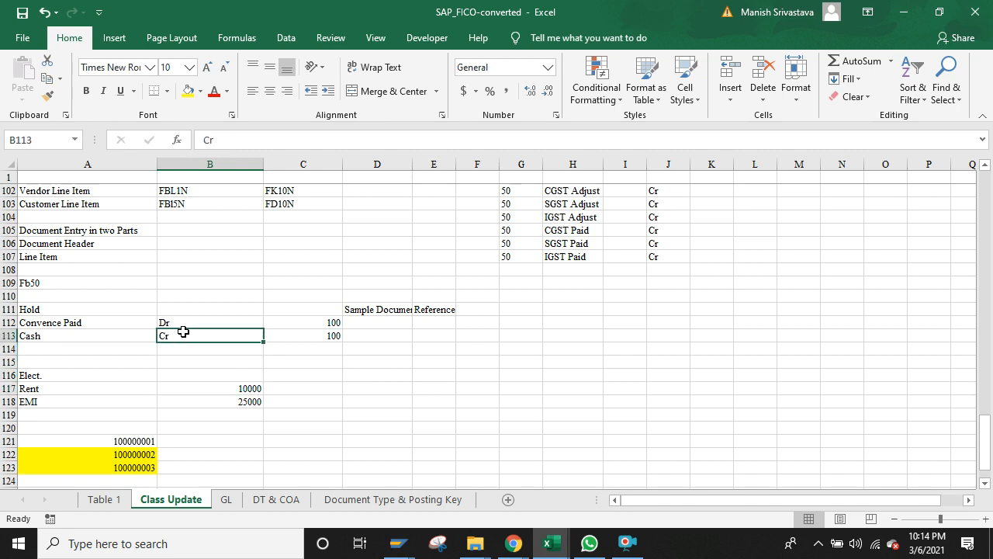
key("Up")
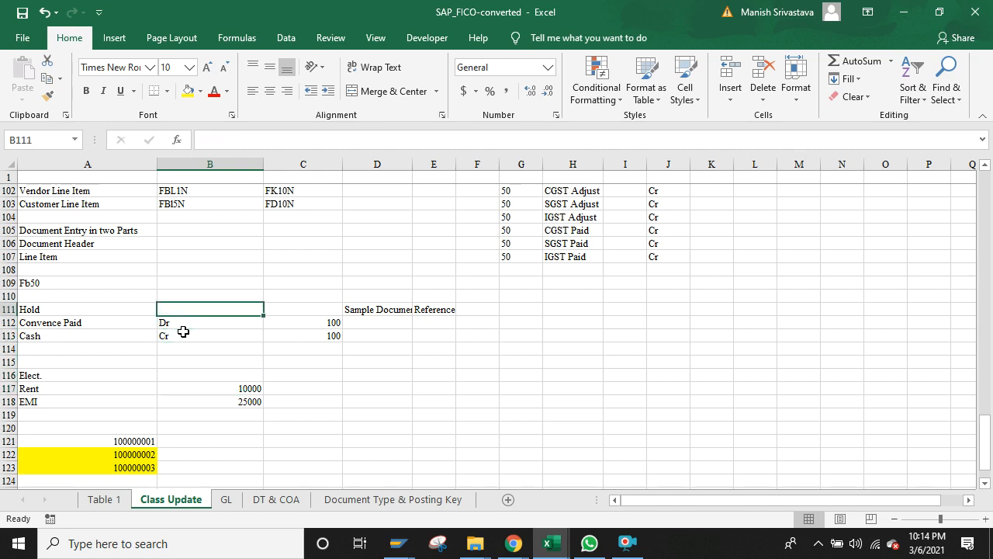
key("Down")
key("Down")
key("Down")
key("Down")
key("Down")
key("Down")
key("Down")
key("Down")
key("Down")
key("Down")
key("Down")
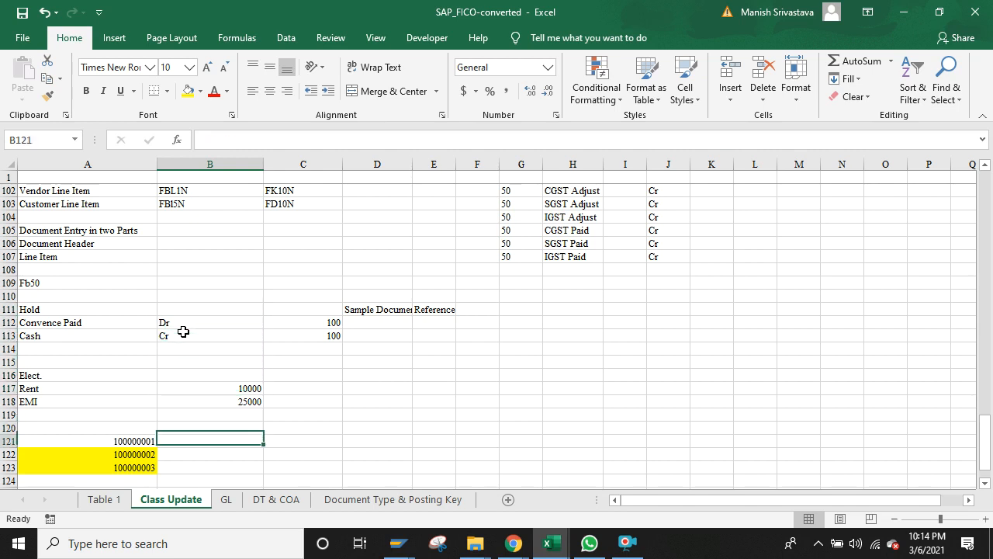
key("Left")
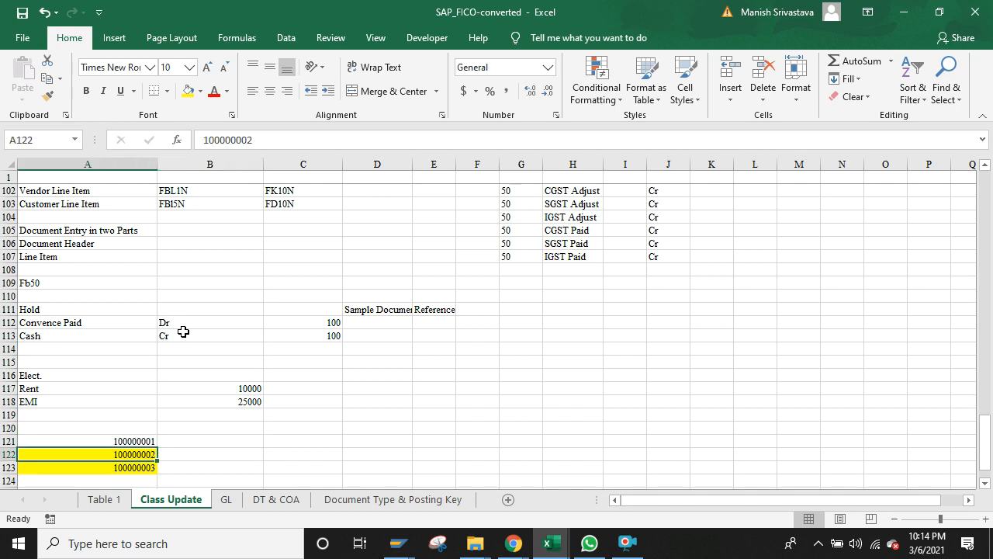
key("Right")
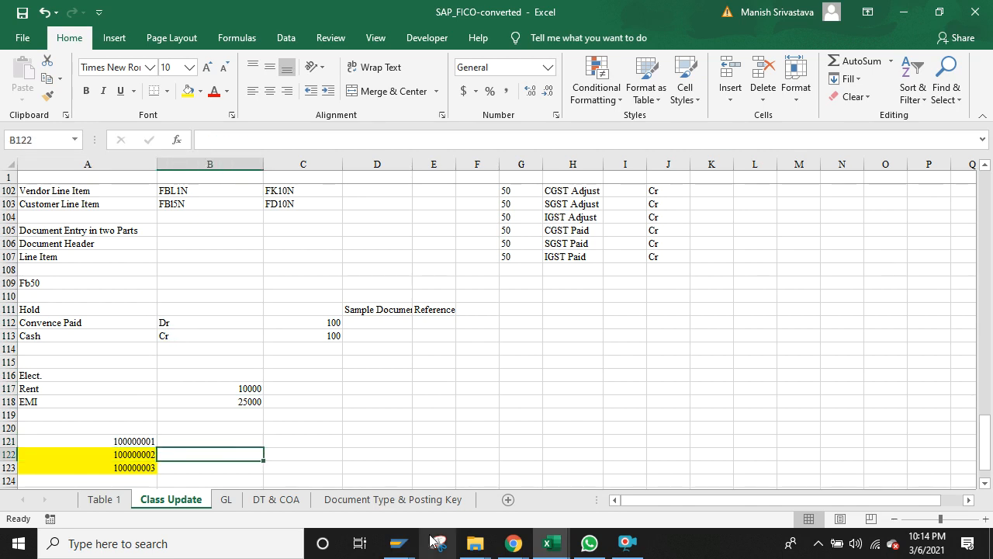
Step: Untick Parked items on the FBL3N selection screen, then switch back to Excel
mouse_move(396, 547)
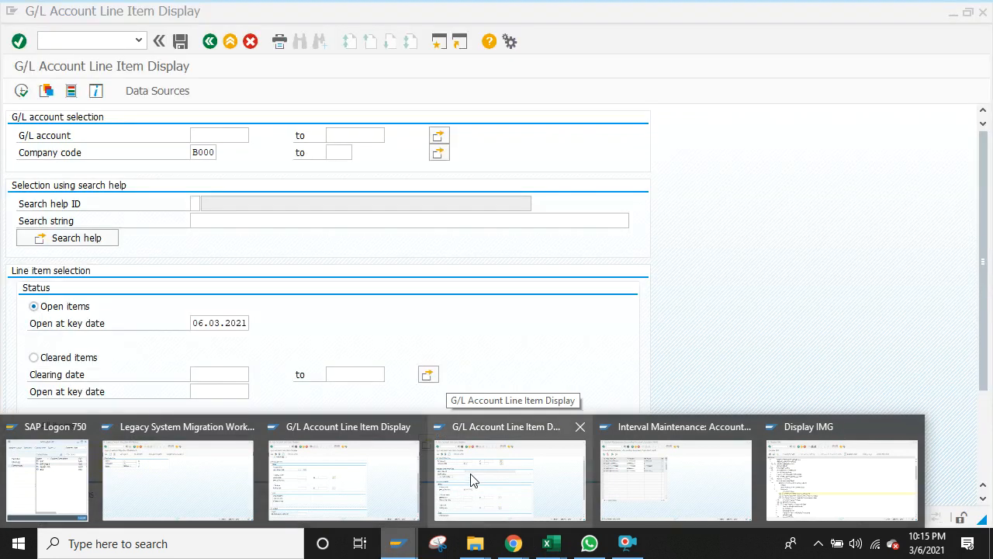
left_click(473, 479)
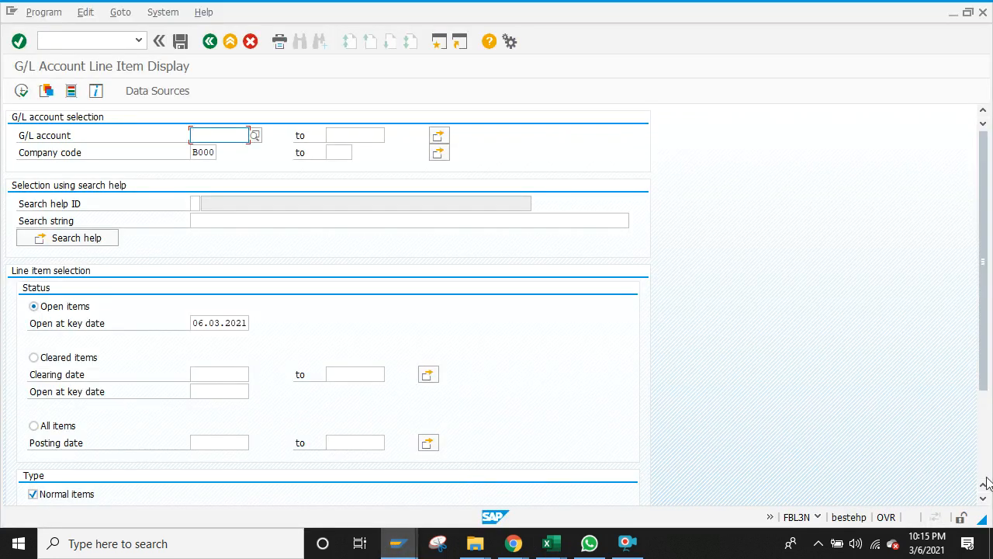
scroll(986, 478, "down", 3)
left_click(55, 402)
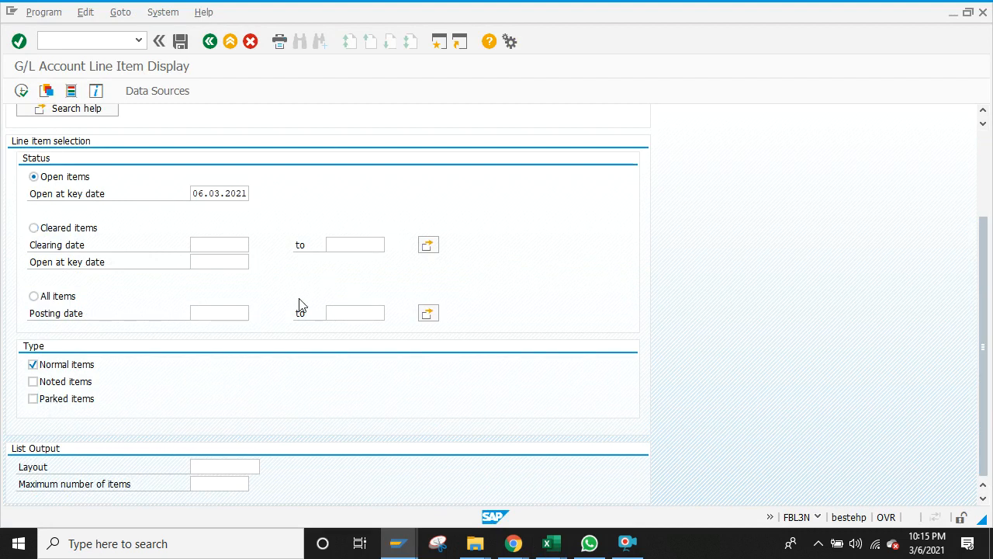
scroll(988, 158, "up", 3)
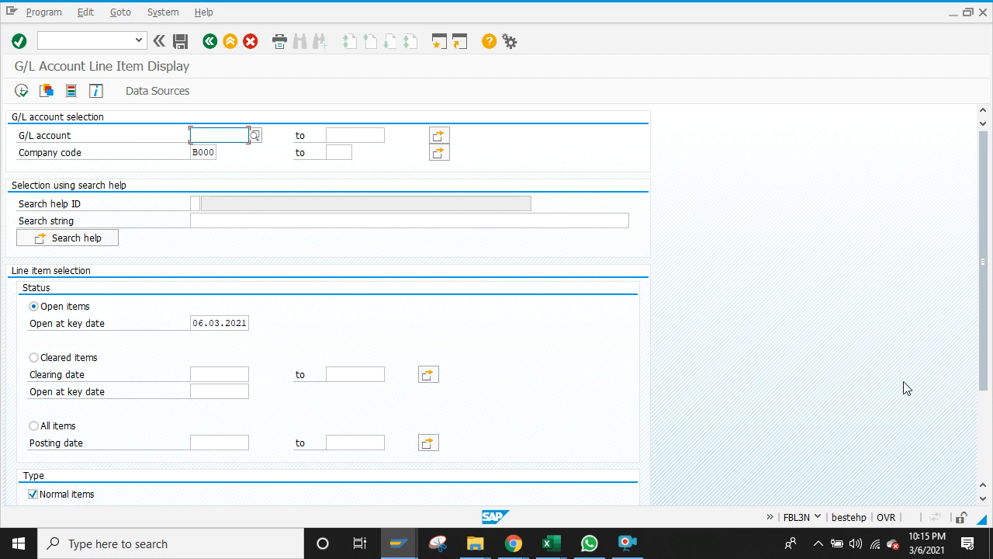
key("alt+Tab")
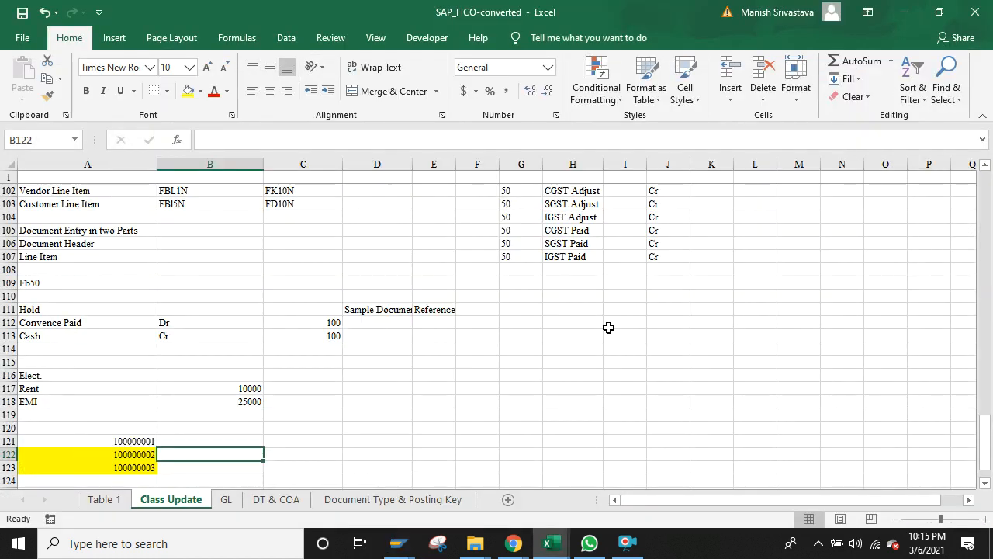
left_click(122, 441)
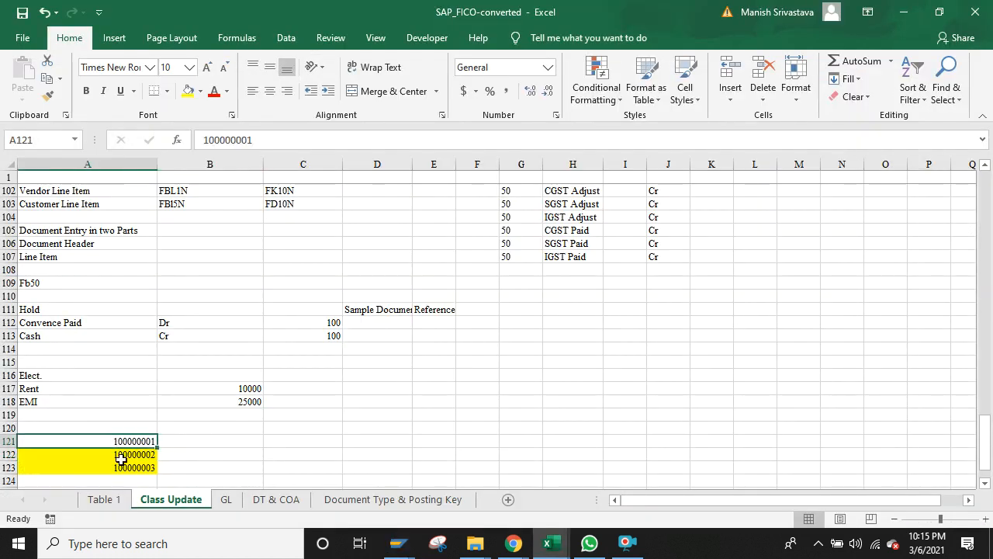
left_click(122, 454)
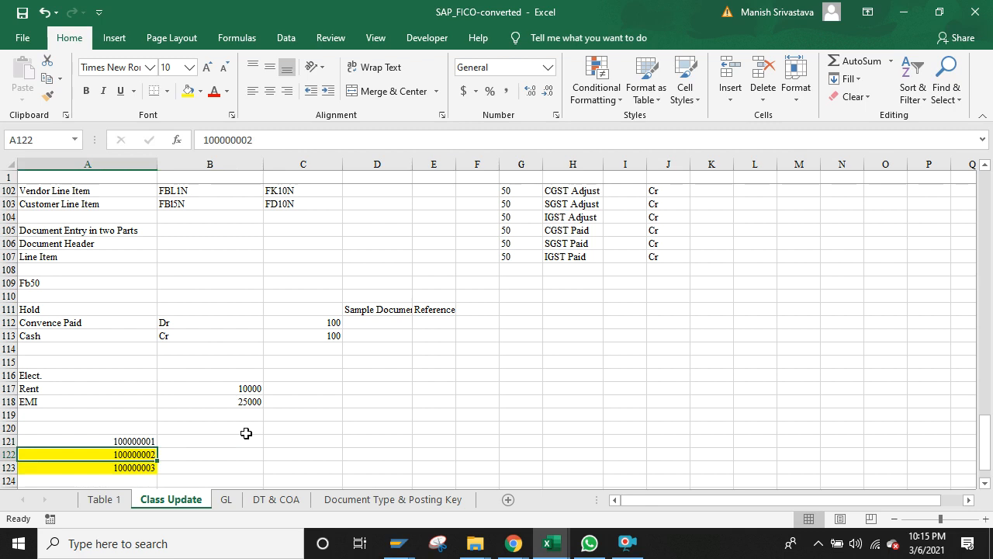
key("Up")
left_click(247, 437)
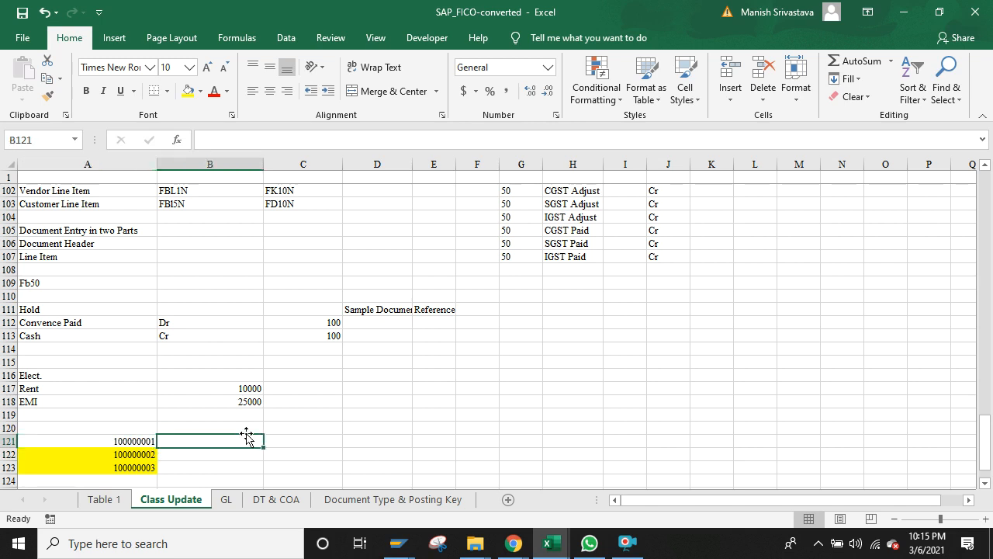
key("Down")
key("Down")
key("Down")
key("Down")
key("Down")
key("Down")
key("Down")
key("Down")
key("Down")
key("Down")
key("Up")
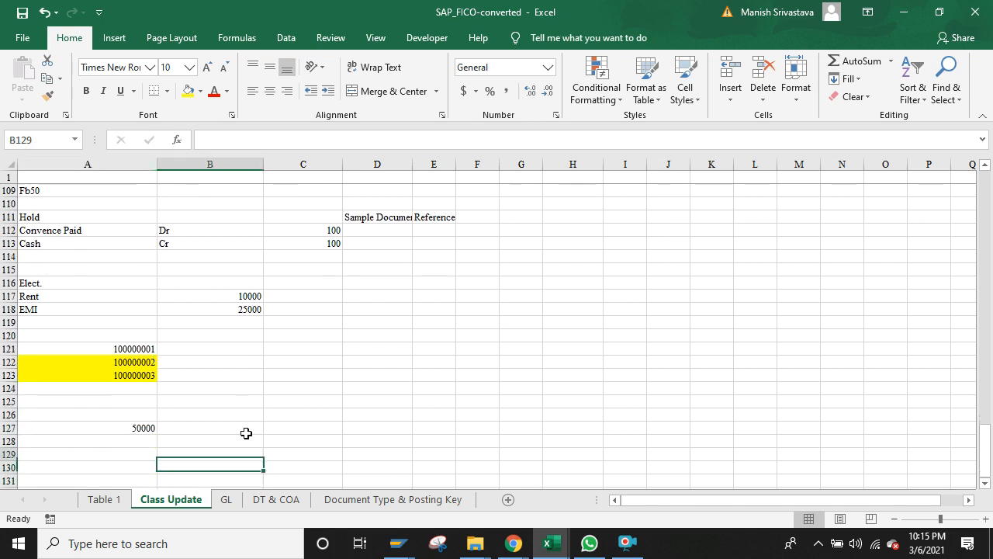
key("Up")
key("Up")
key("Up")
key("Up")
key("Up")
key("Up")
key("Up")
key("Up")
key("Down")
key("Down")
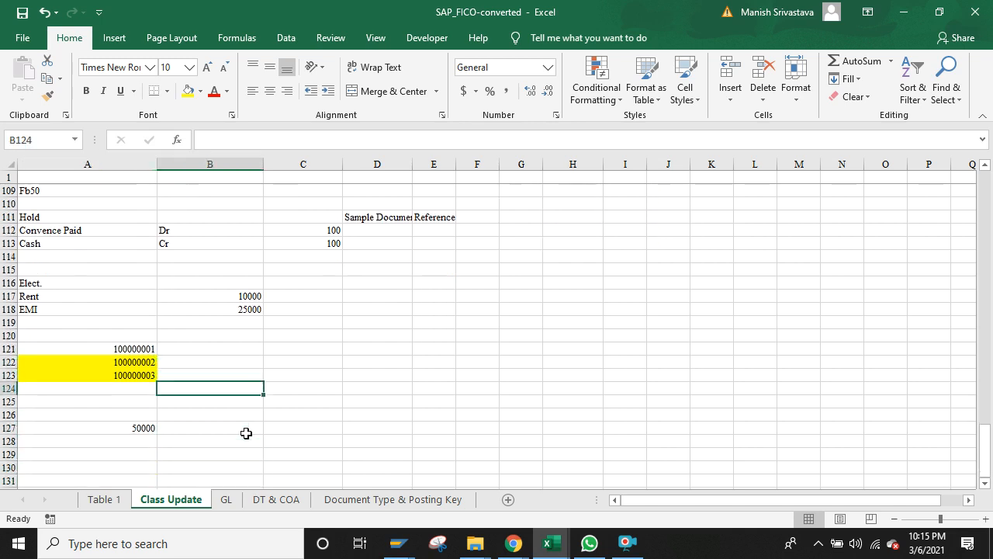
key("Left")
key("Up")
key("Up")
key("Up")
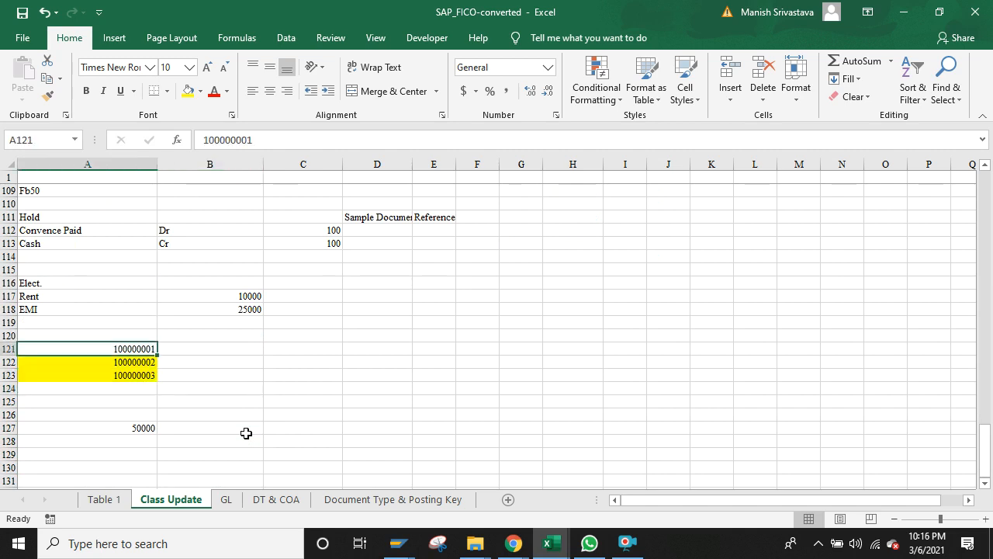
key("Right")
key("Down")
key("Left")
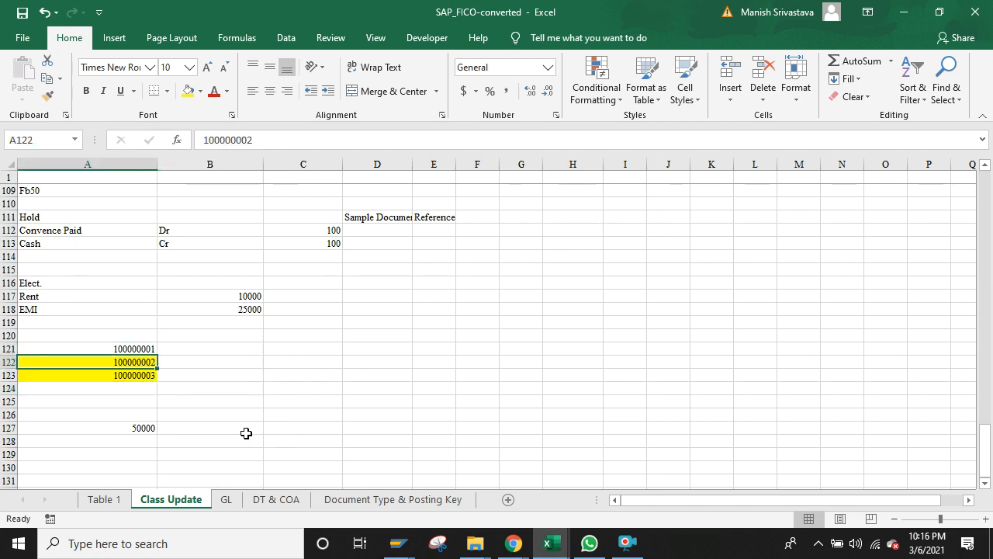
key("Down")
key("Right")
key("Down")
key("Left")
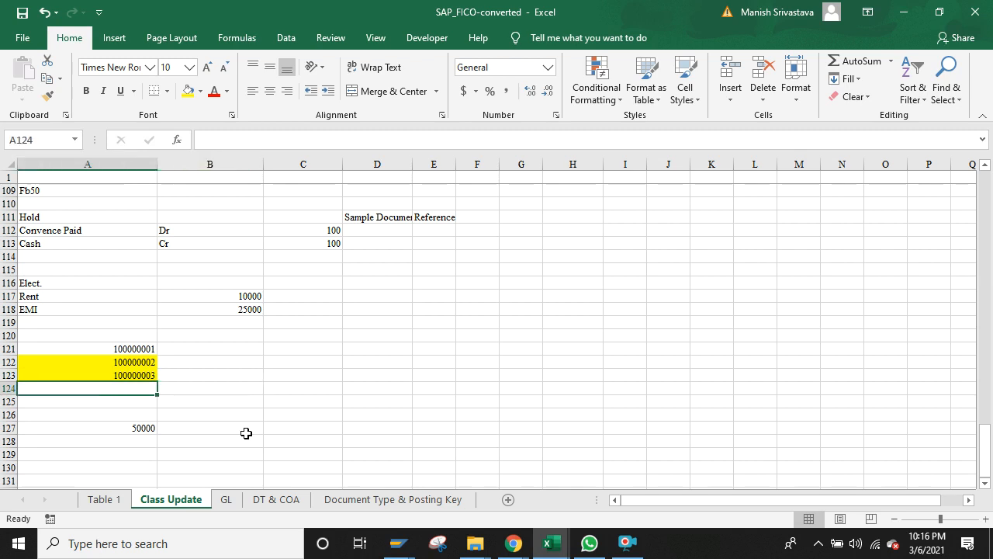
key("Down")
key("Up")
key("Up")
key("Up")
key("Down")
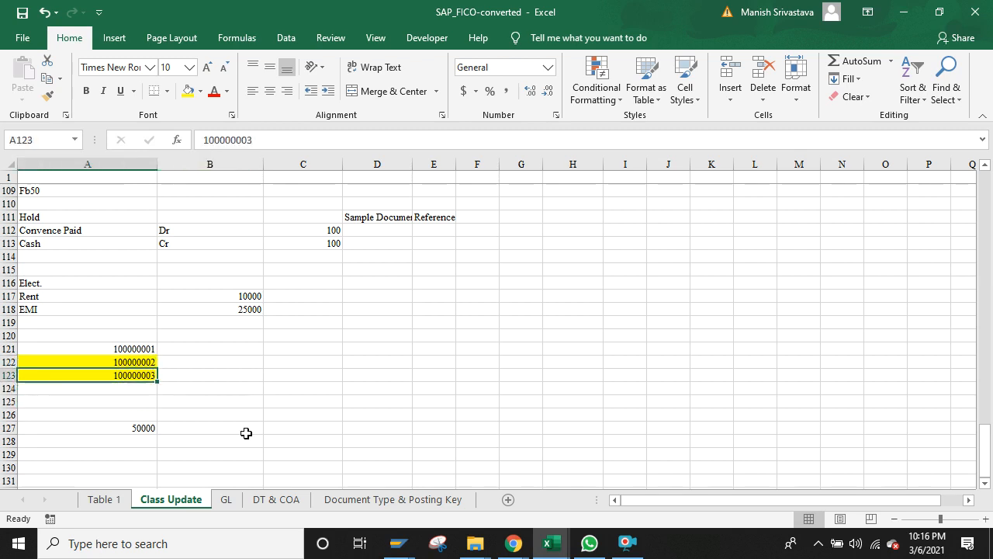
key("Down")
key("Down")
key("Up")
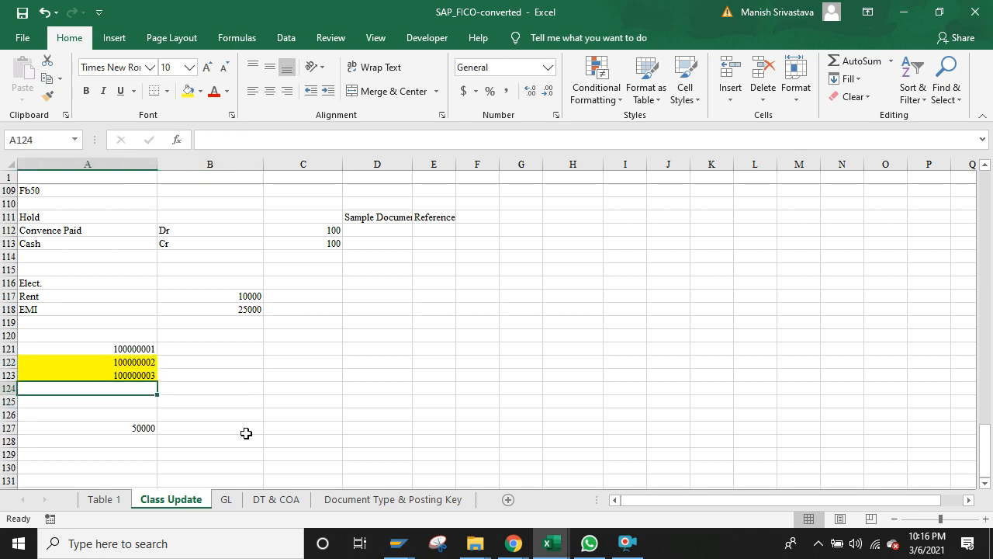
key("Up")
key("Up")
key("Up")
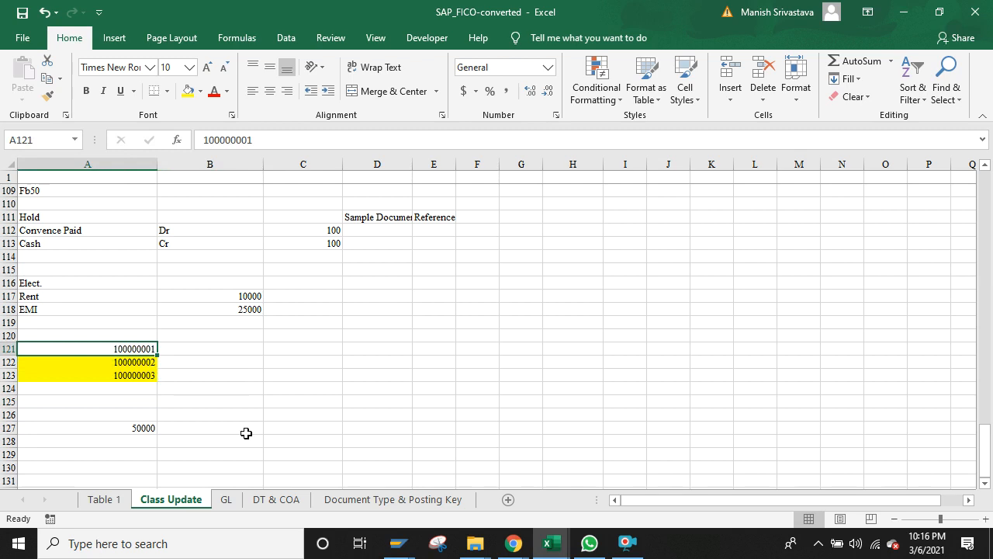
key("Down")
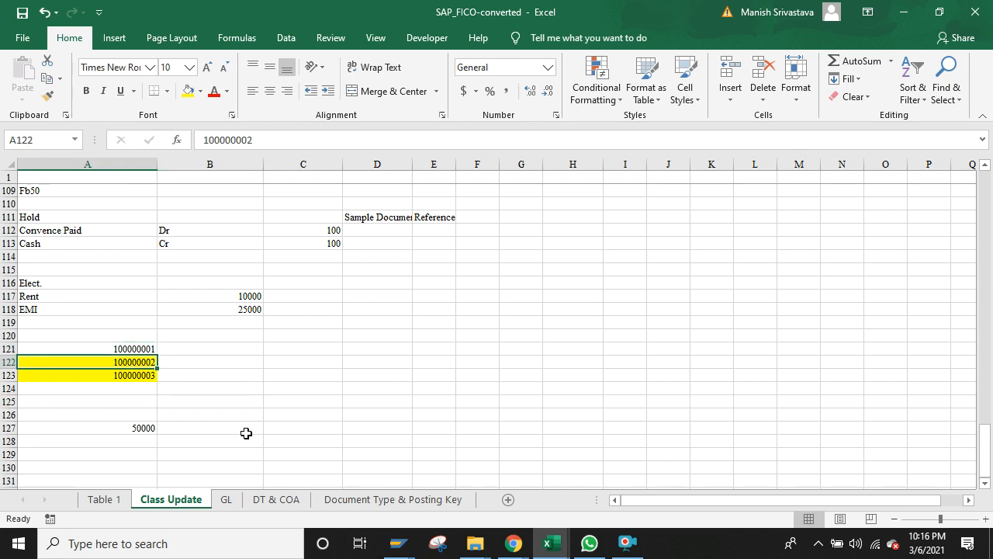
key("shift+Down")
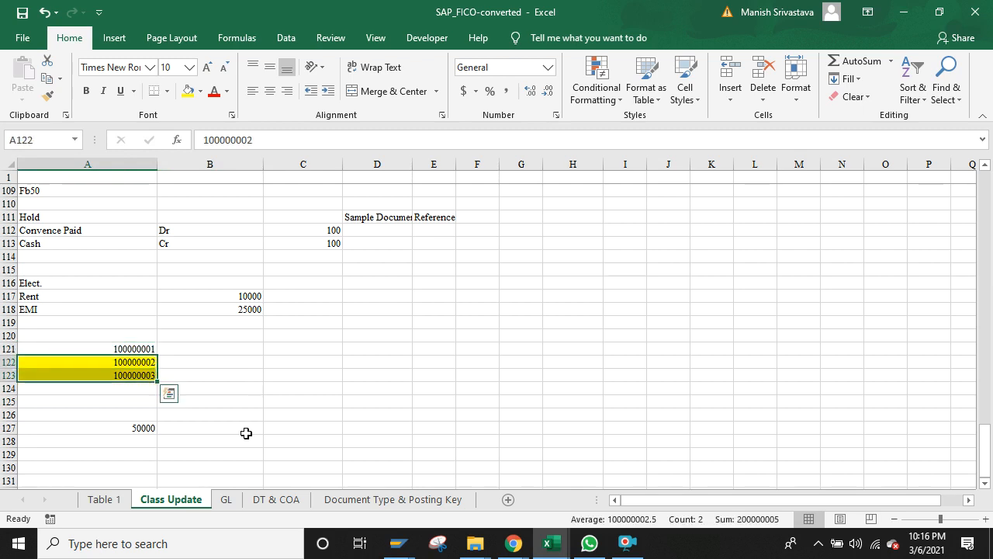
key("Right")
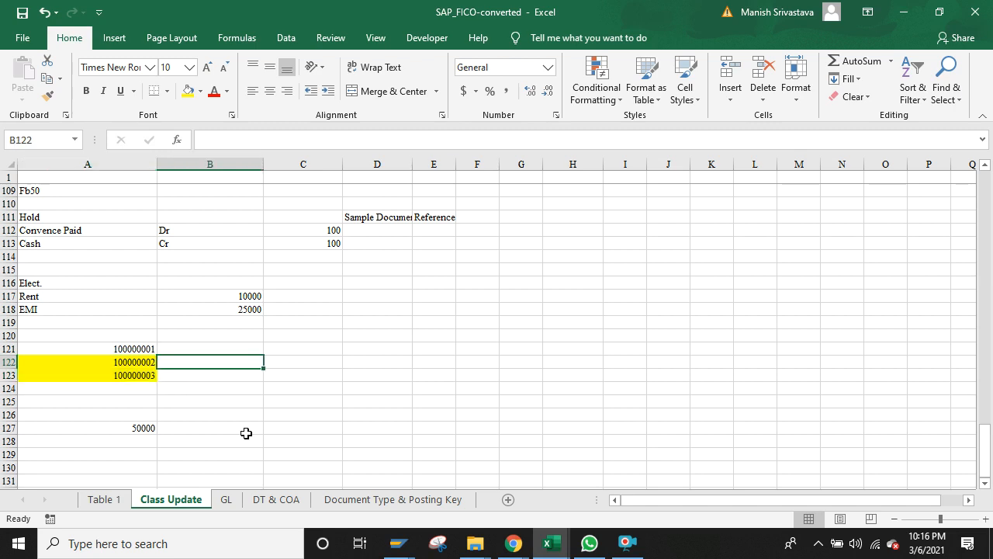
key("Left")
key("Right")
key("Left")
key("Right")
key("Left")
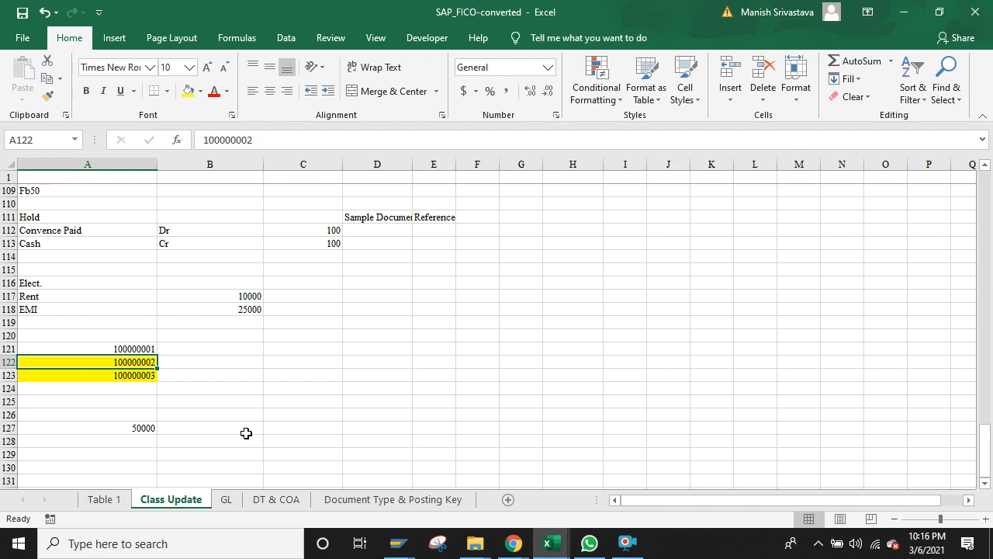
key("Down")
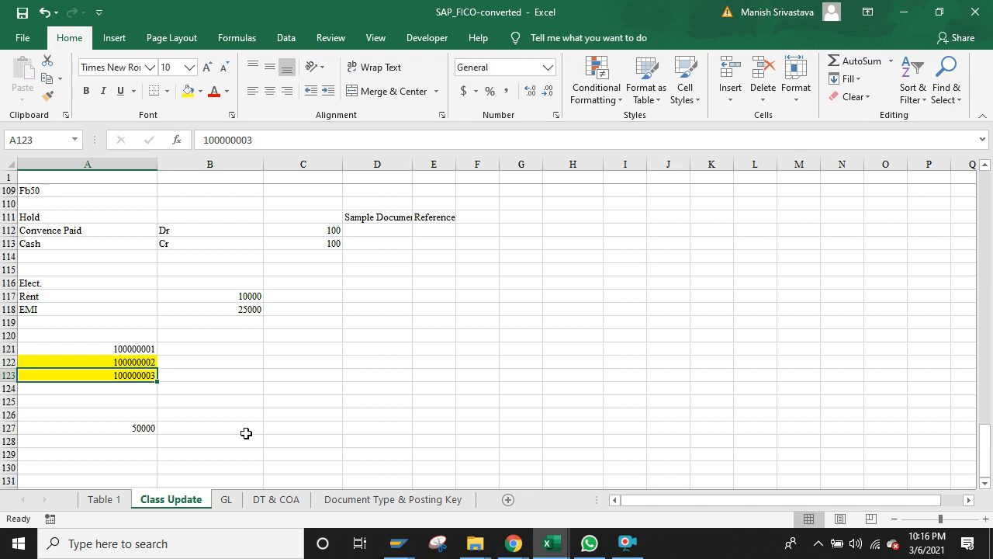
key("Up")
key("Up")
key("Up")
key("Up")
key("Up")
key("Up")
key("Up")
key("Up")
key("Up")
key("Up")
key("Up")
key("Up")
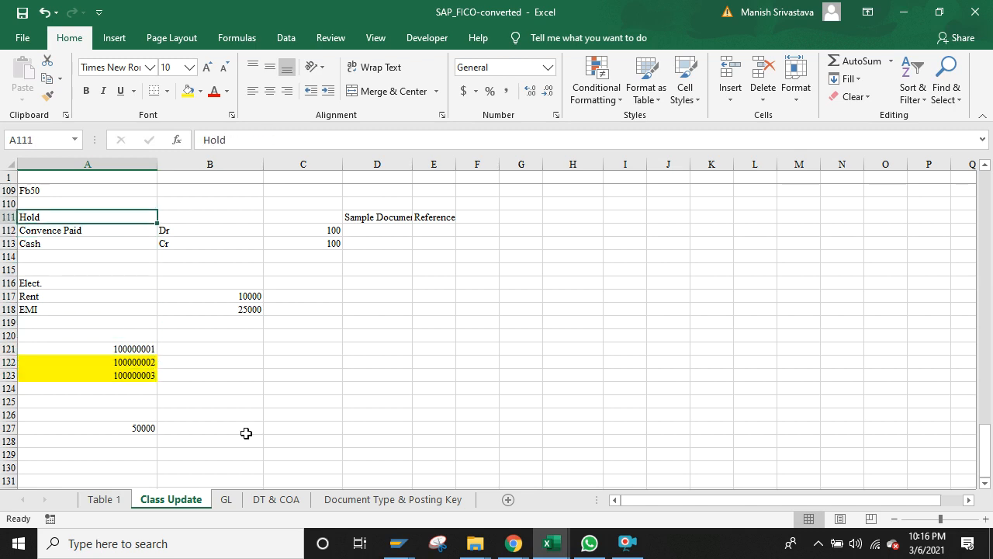
key("Down")
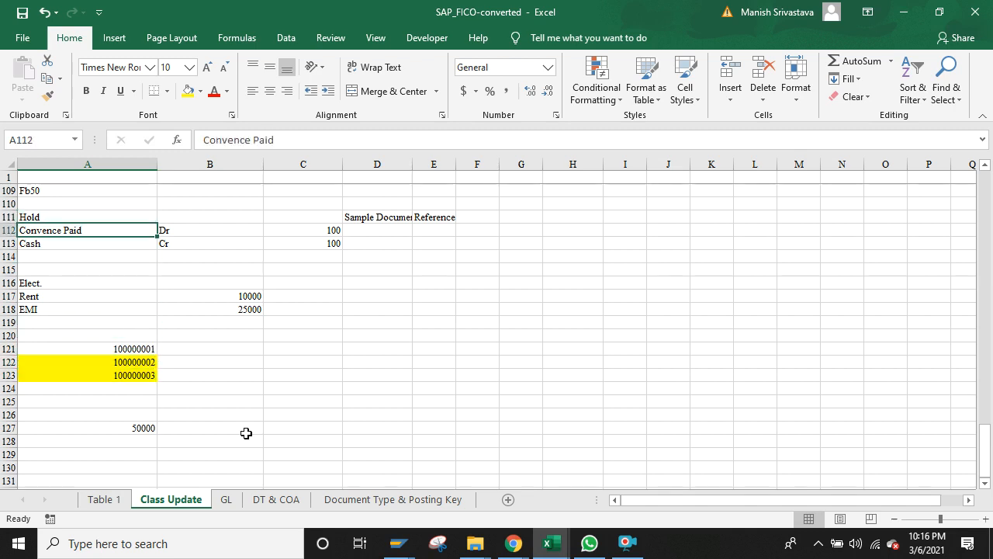
key("Up")
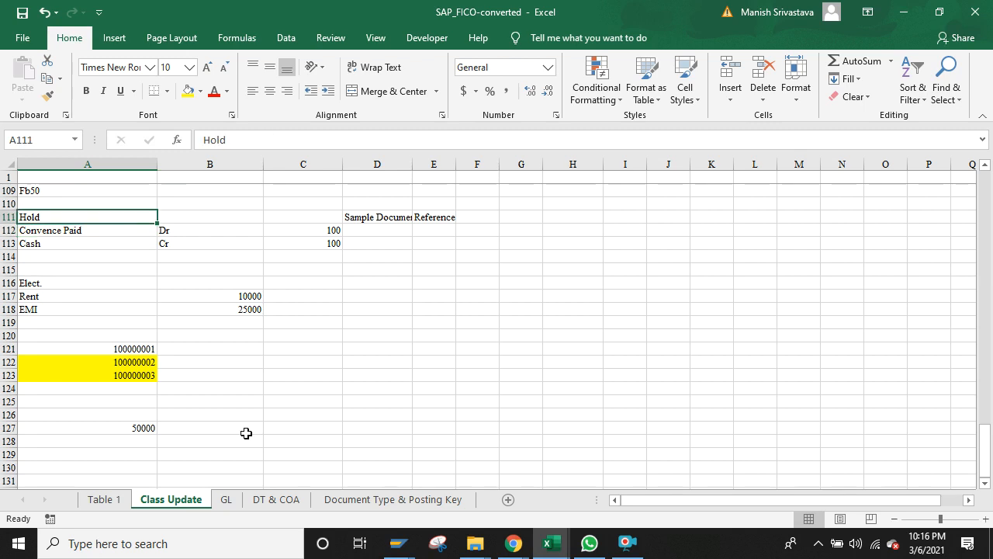
key("Down")
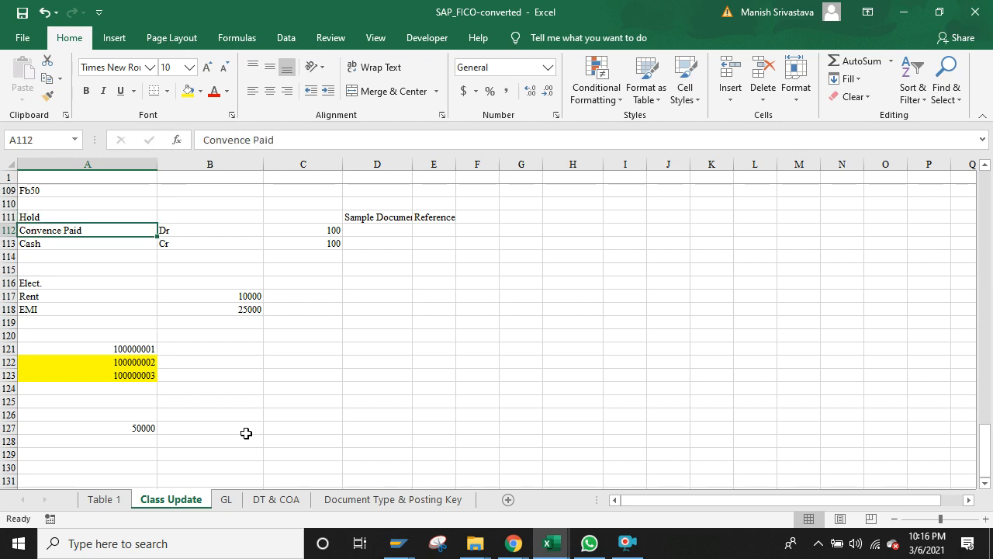
key("Up")
key("Down")
key("Down")
key("Down")
key("Down")
key("Down")
key("Down")
key("Down")
key("Down")
key("Down")
key("Down")
key("Down")
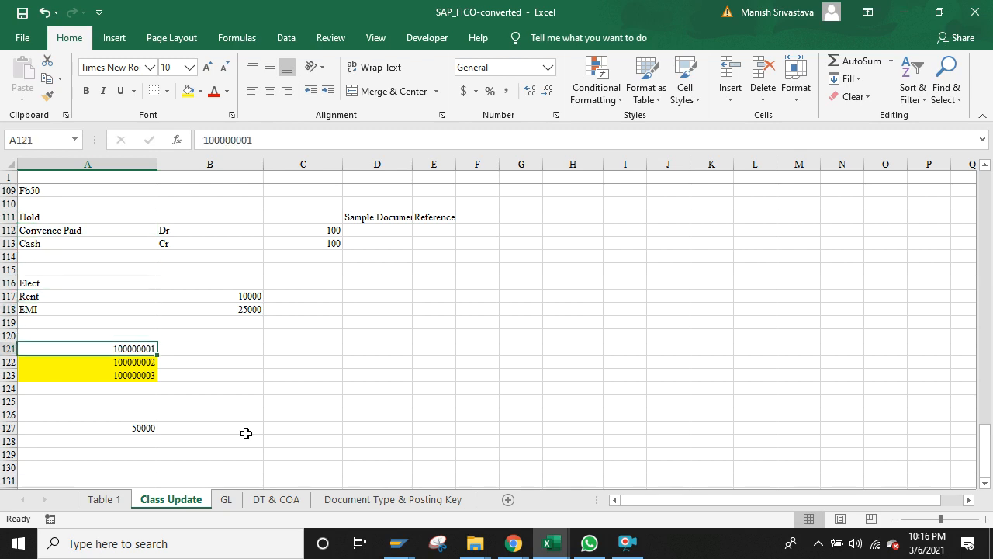
key("shift+Down")
key("Right")
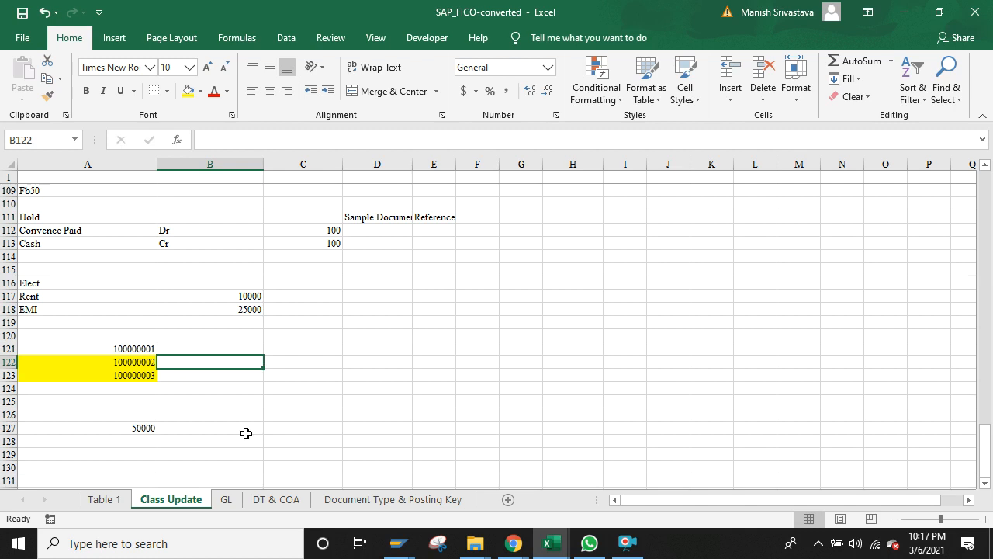
key("Down")
key("Left")
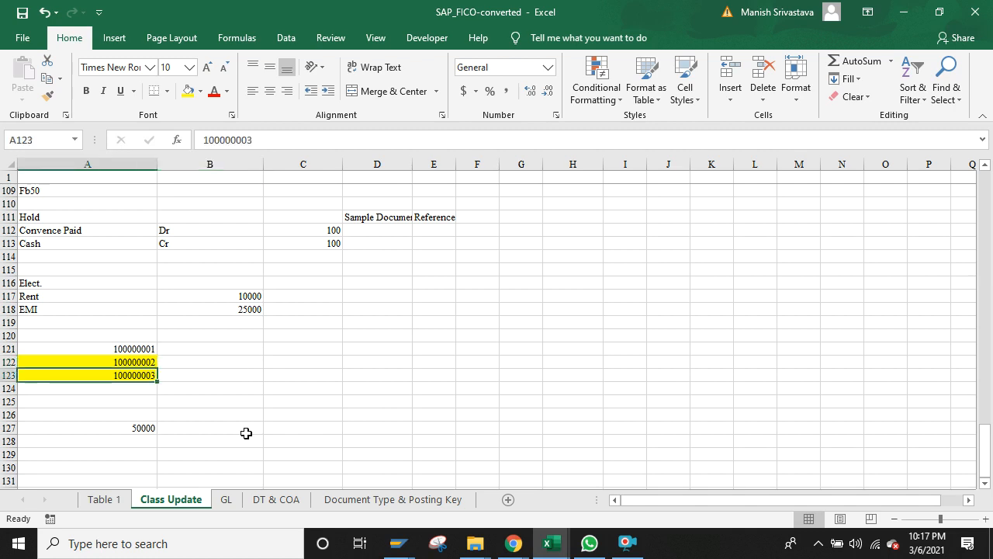
key("Up")
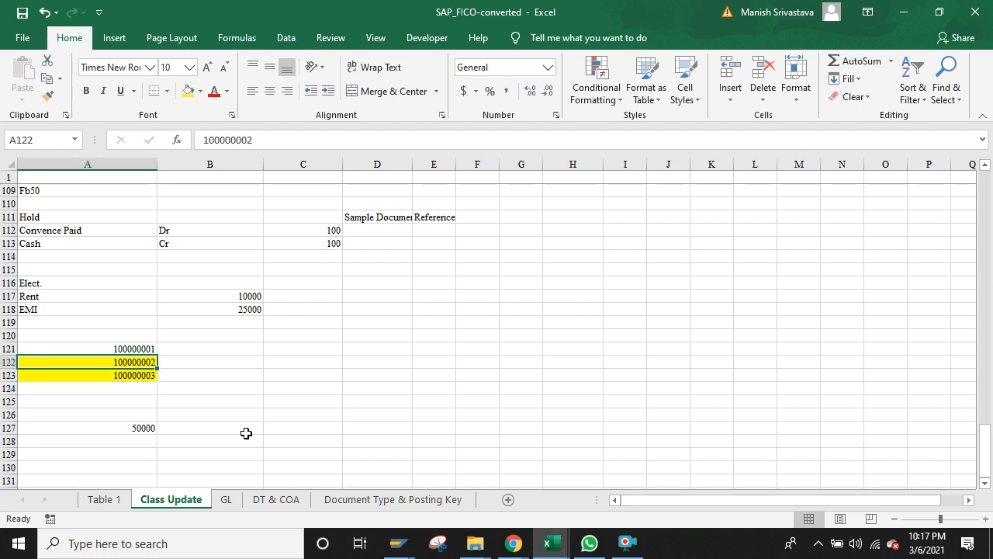
key("Down")
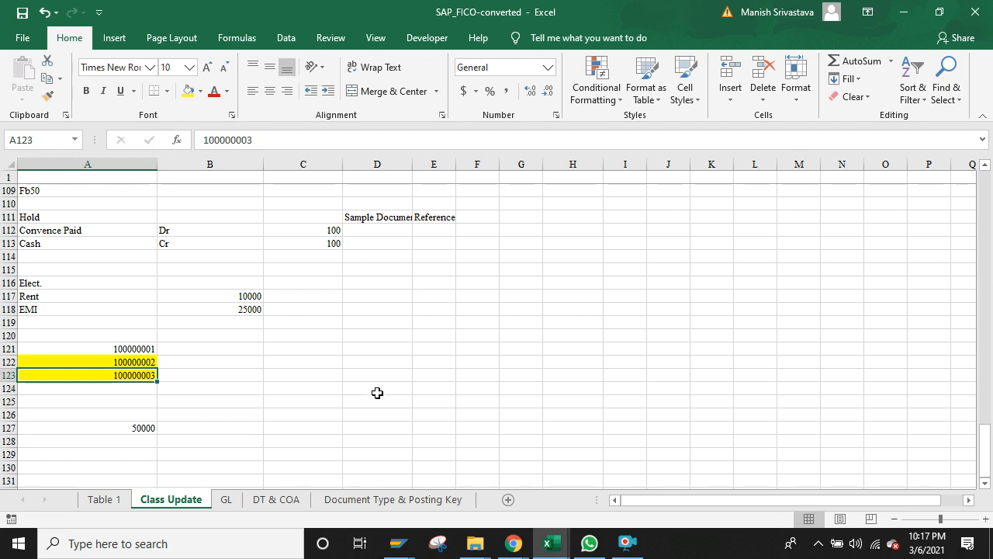
mouse_move(398, 544)
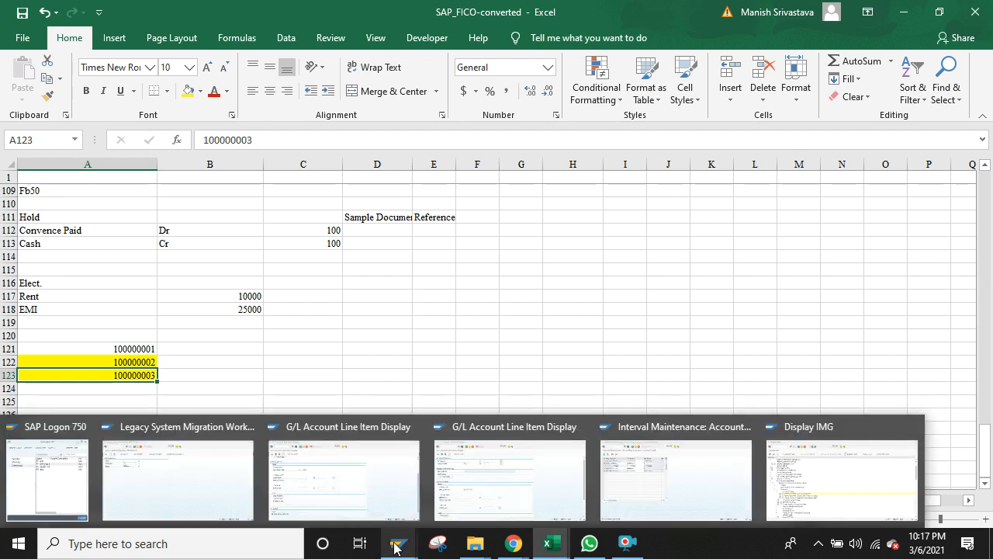
mouse_move(514, 543)
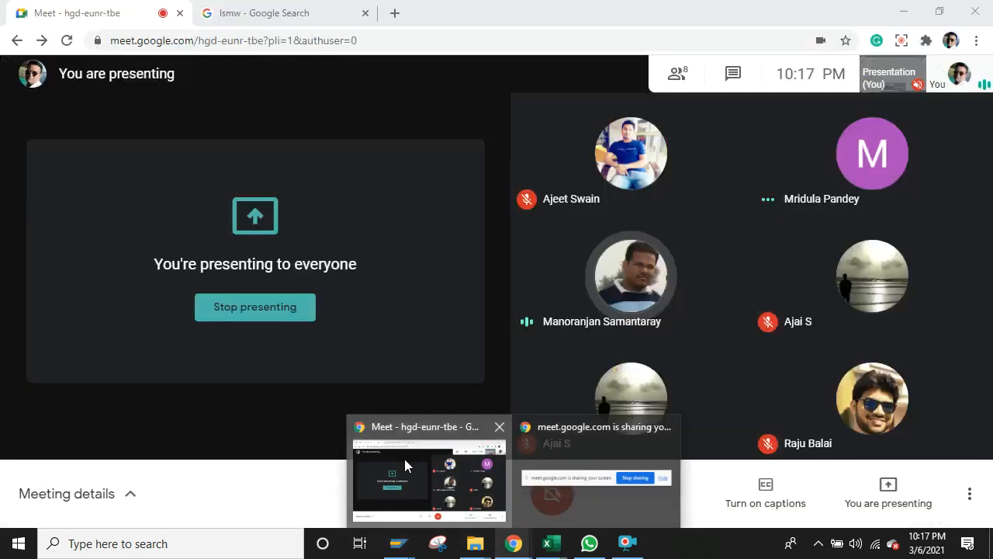
Step: Bring the SAP_FICO-converted workbook forward and enter 8 in cell A125
left_click(404, 459)
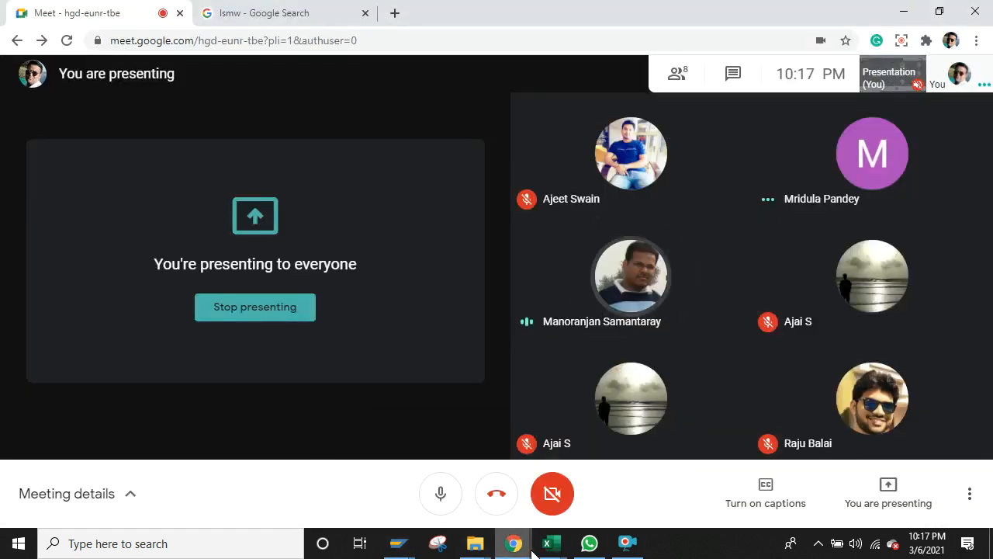
mouse_move(548, 548)
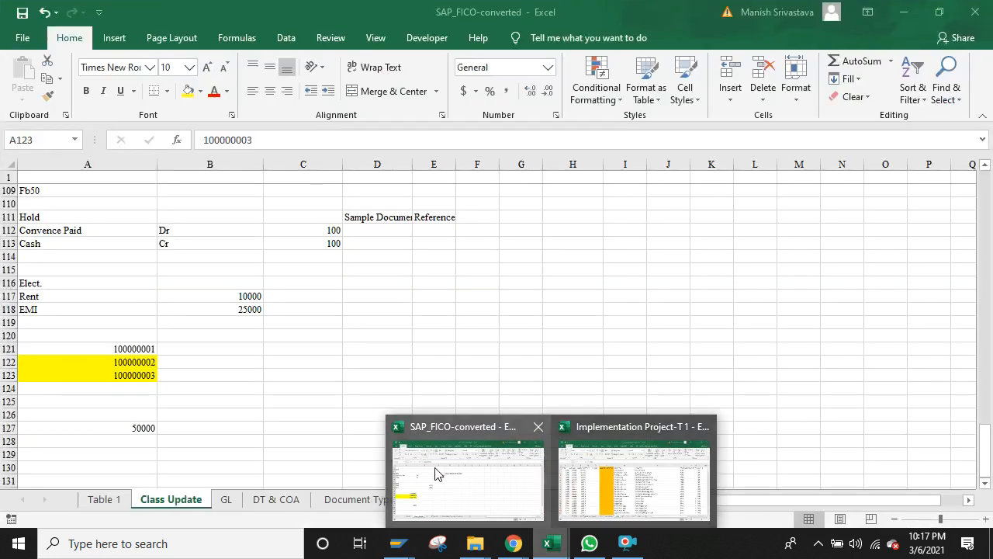
left_click(435, 472)
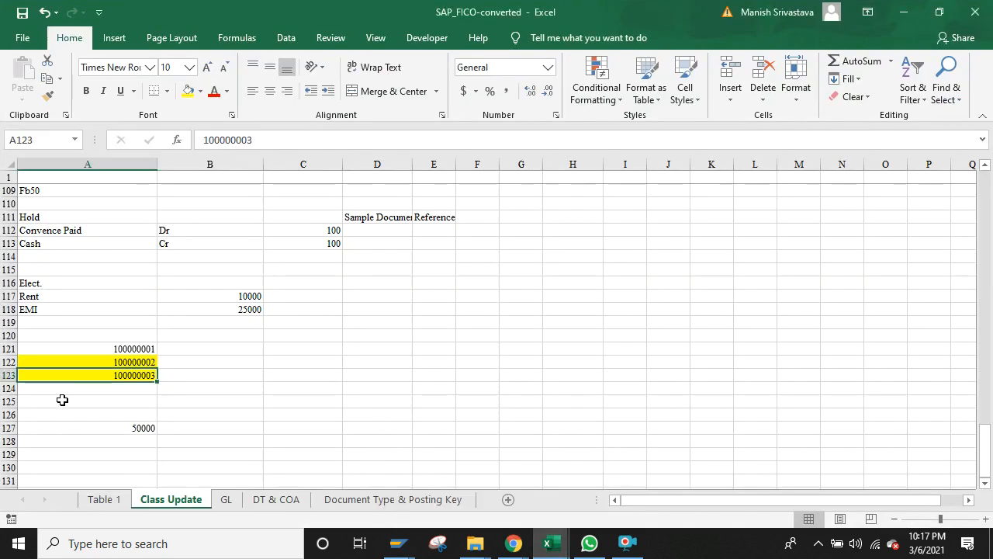
left_click(62, 399)
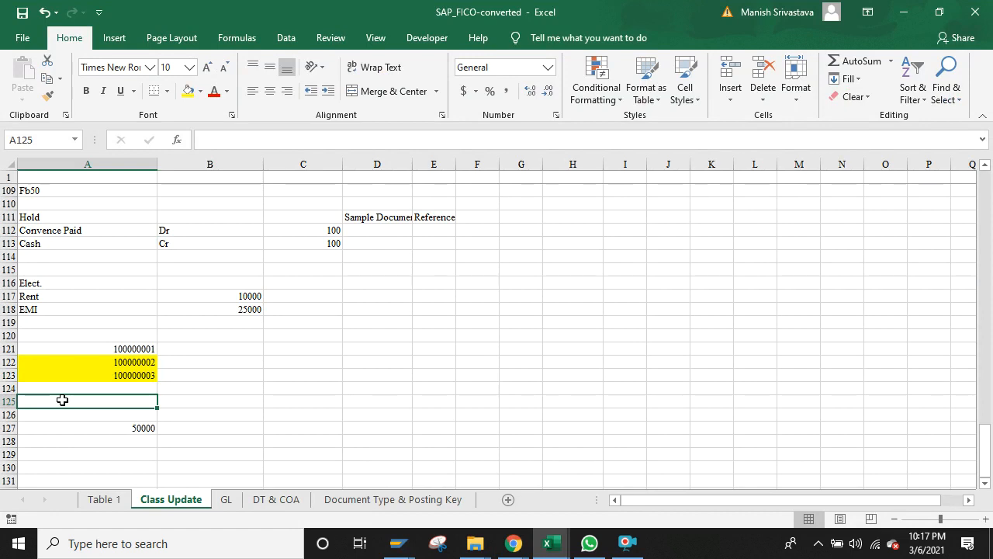
type("8")
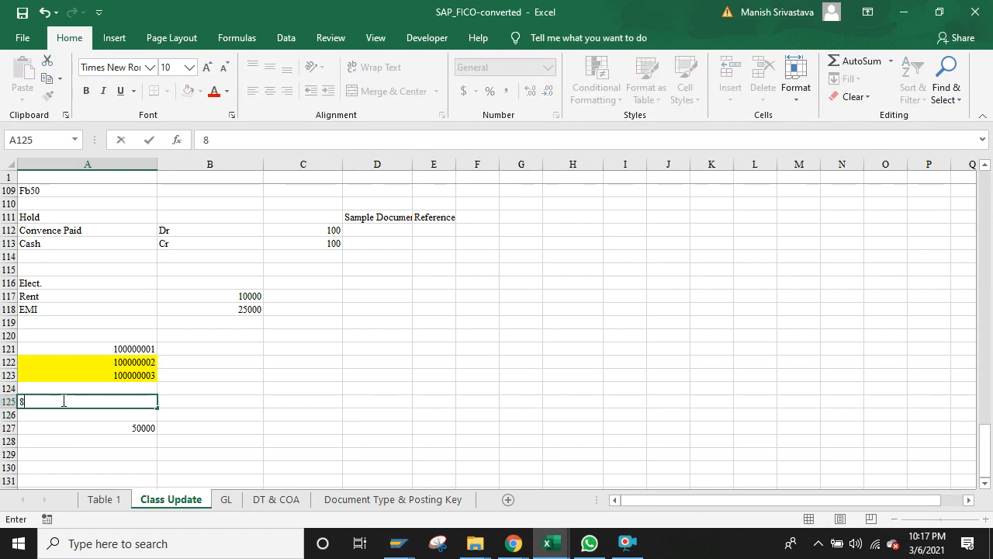
key("Tab")
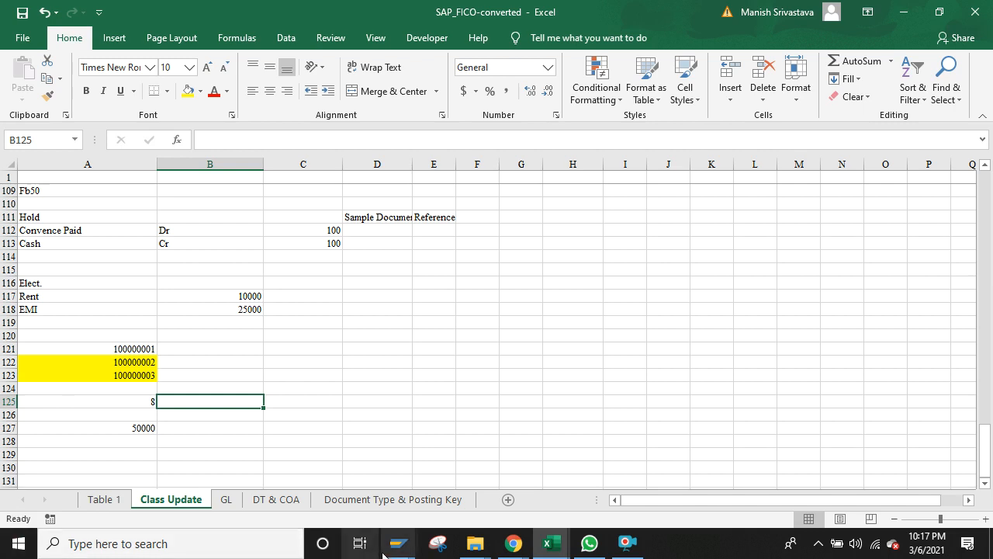
mouse_move(404, 545)
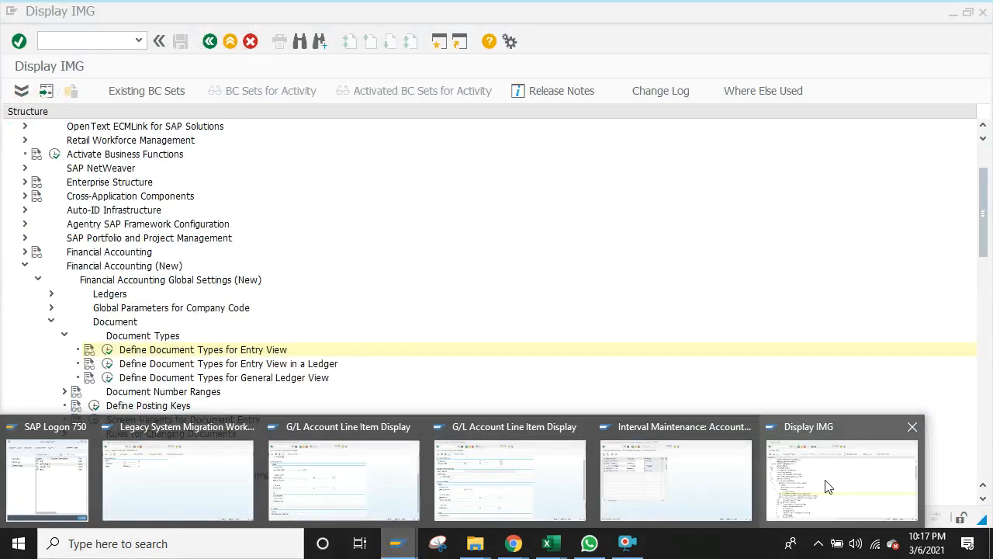
left_click(827, 484)
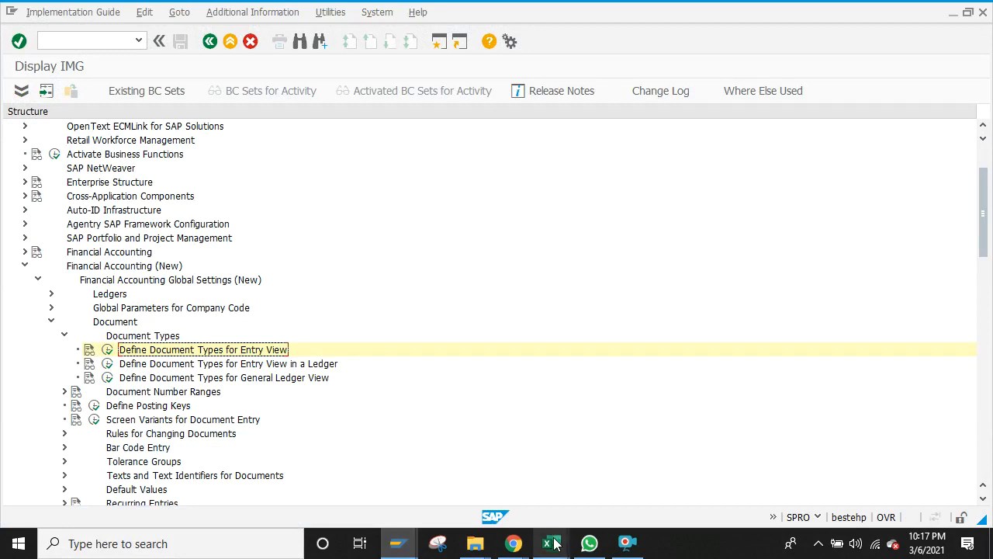
mouse_move(556, 544)
left_click(489, 489)
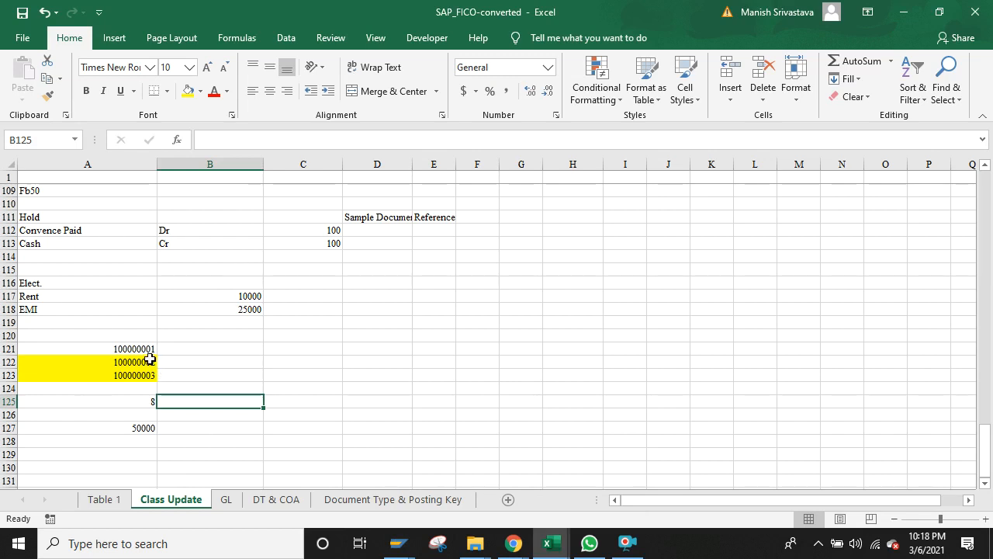
left_click(56, 229)
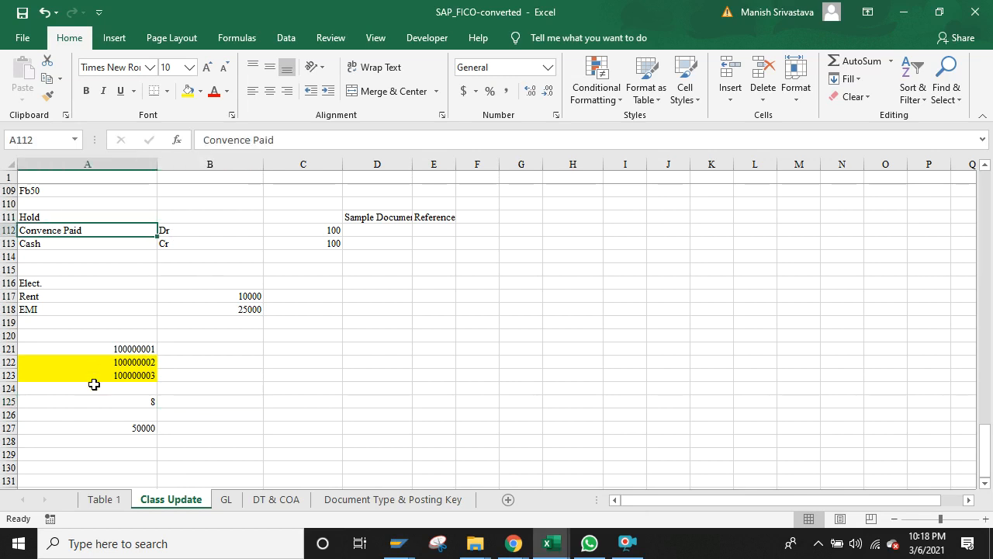
left_click(94, 384)
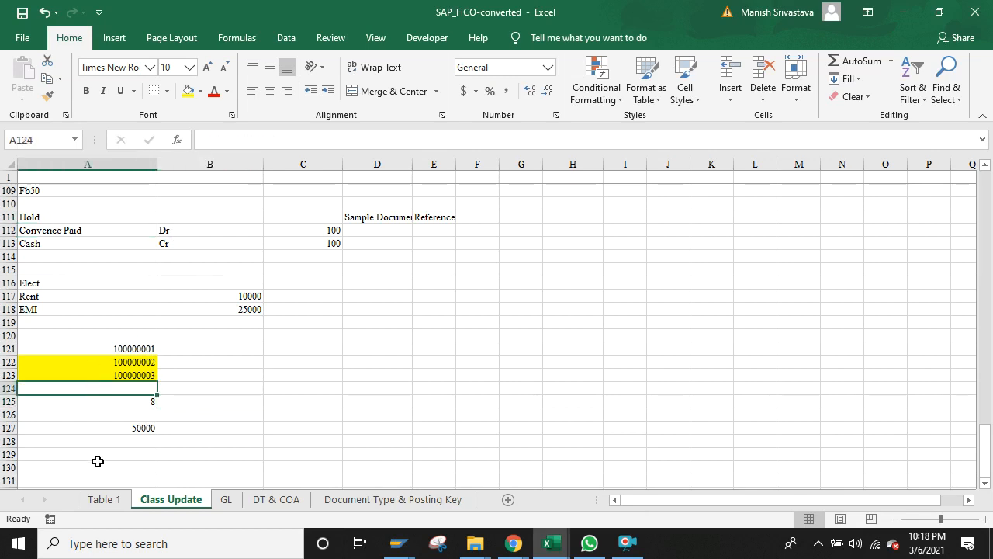
left_click(98, 463)
double_click(99, 463)
type("Banl")
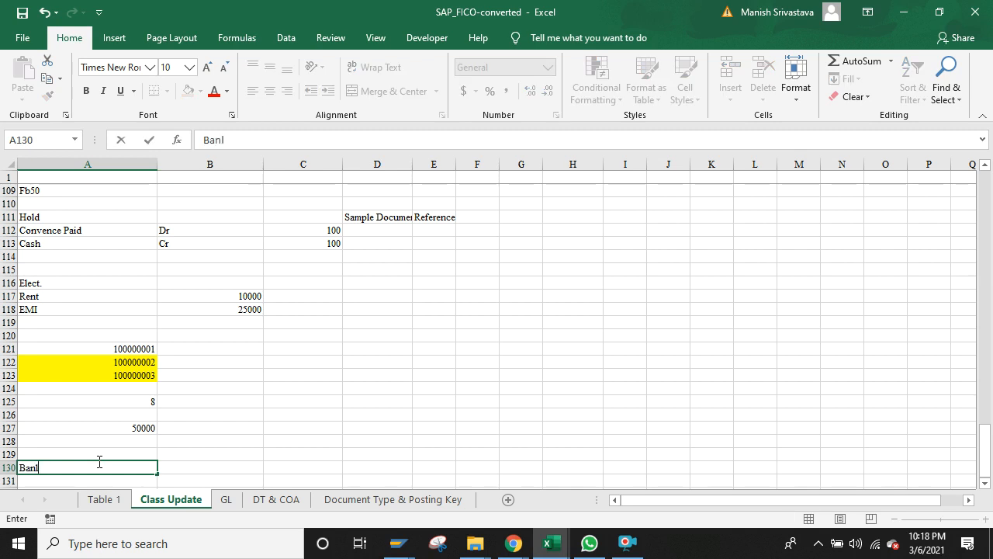
key("BackSpace")
type("K")
key("Return")
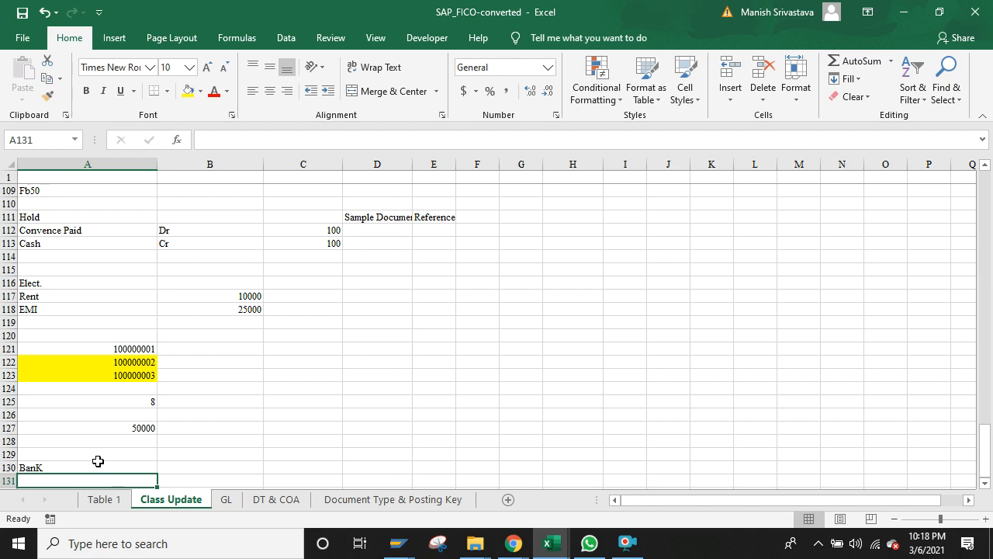
left_click_drag(97, 461, 99, 475)
key("Delete")
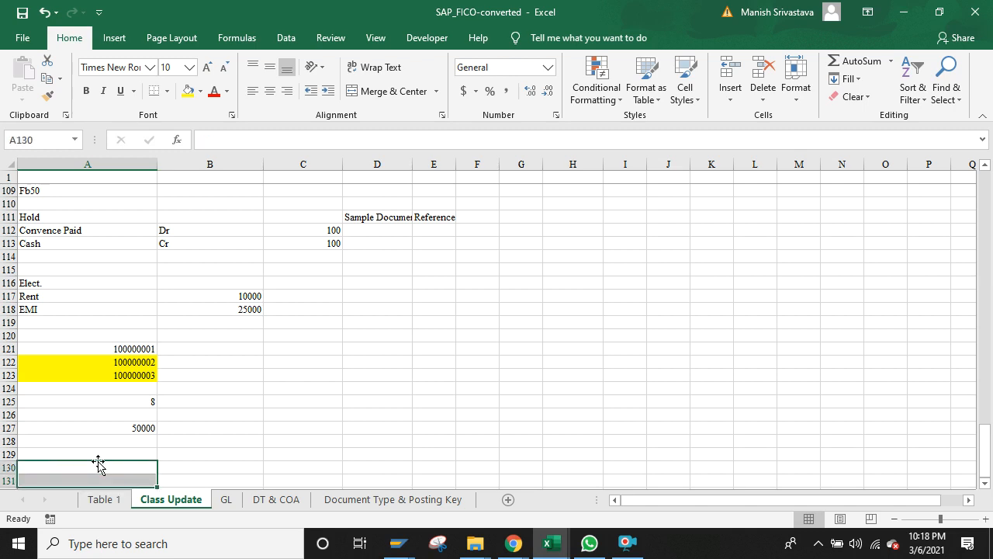
key("Up")
key("Up")
key("Up")
key("Up")
key("Up")
key("Up")
key("Up")
key("Up")
key("Up")
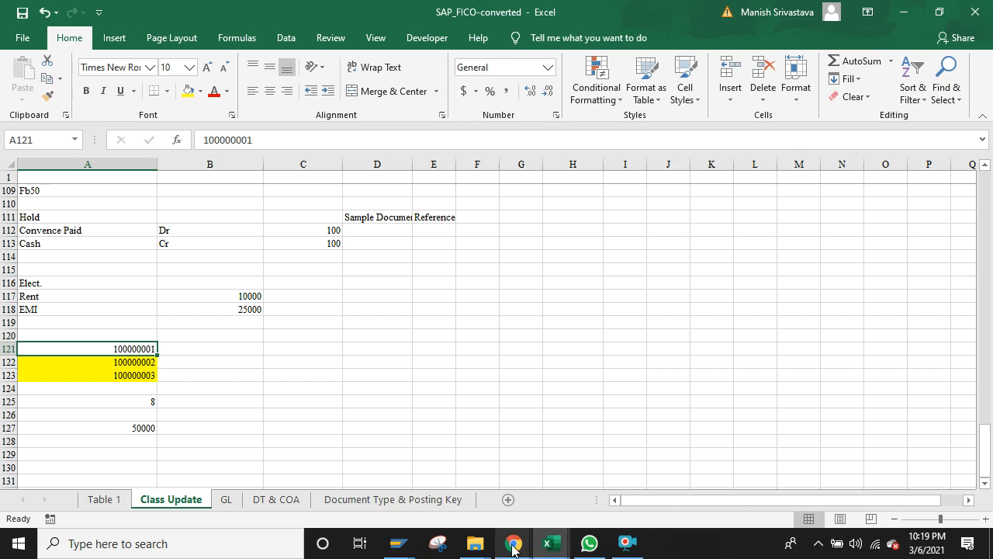
Step: Bring the Meet call forward, leave it, and stop the screen recording
left_click(512, 547)
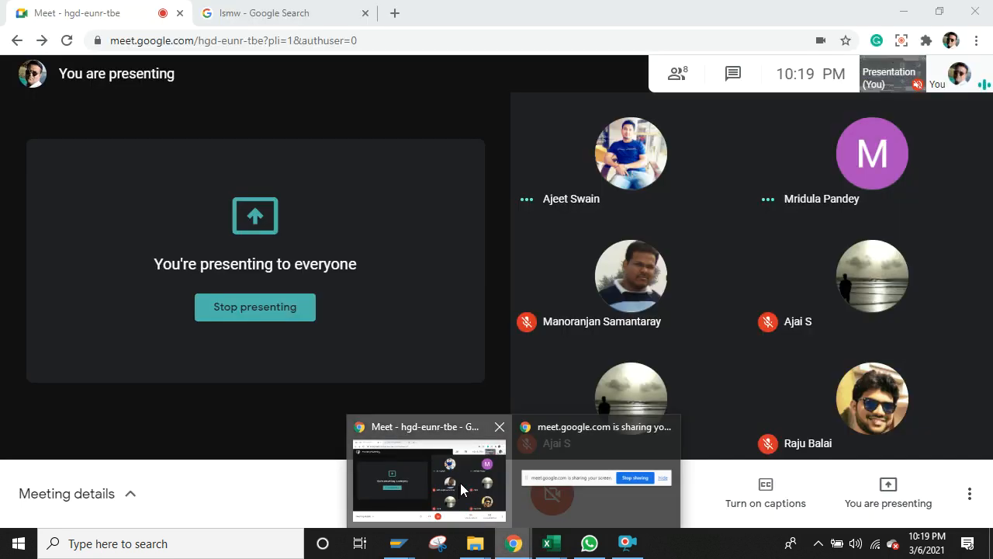
left_click(460, 483)
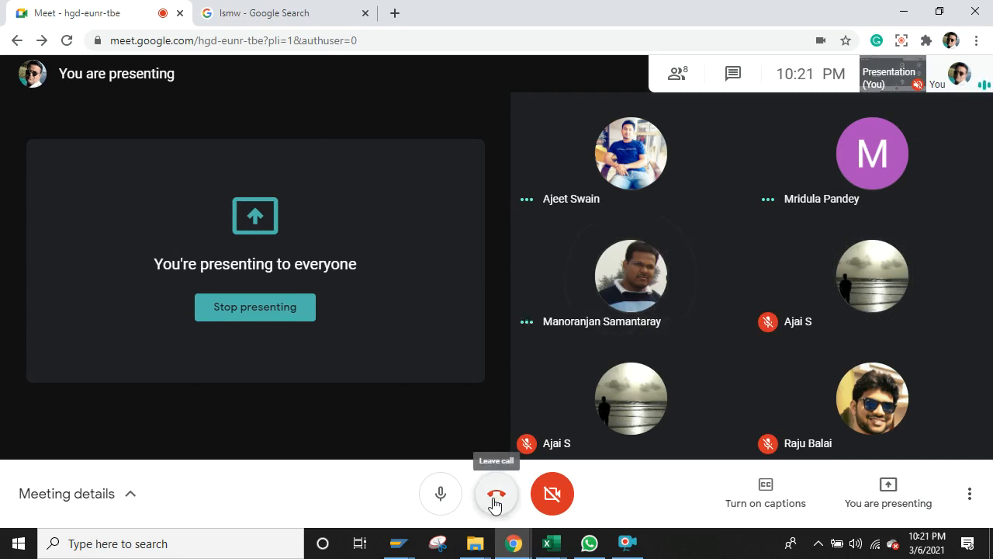
left_click(626, 551)
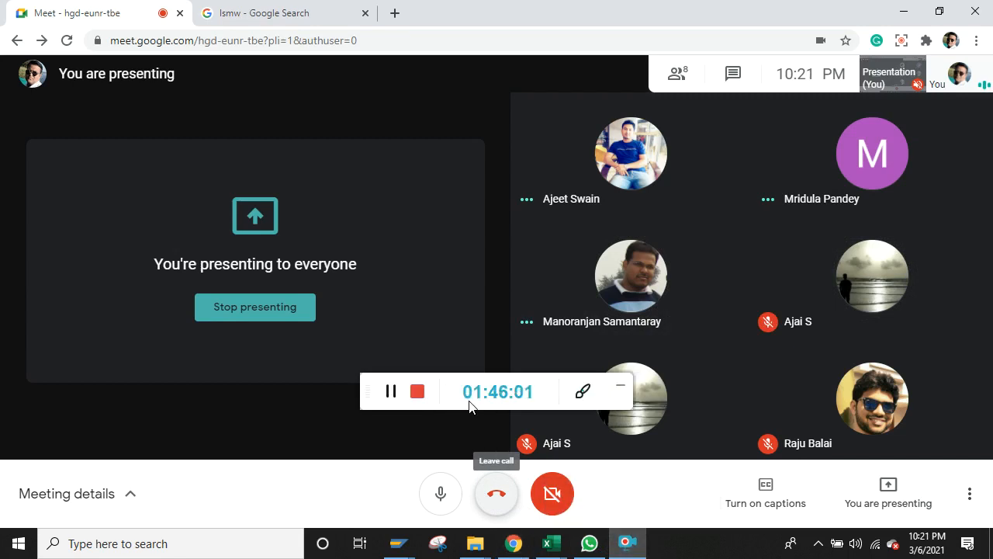
left_click(417, 393)
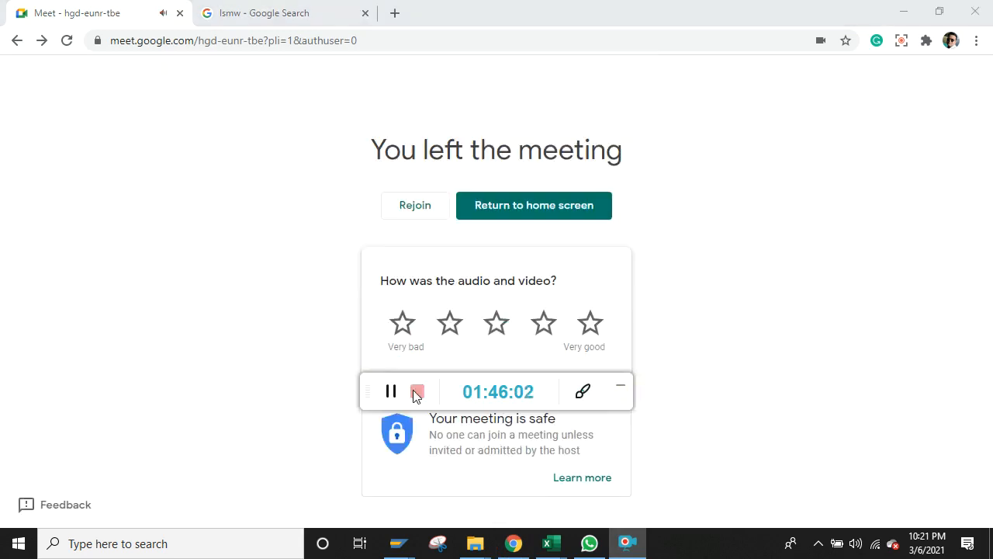